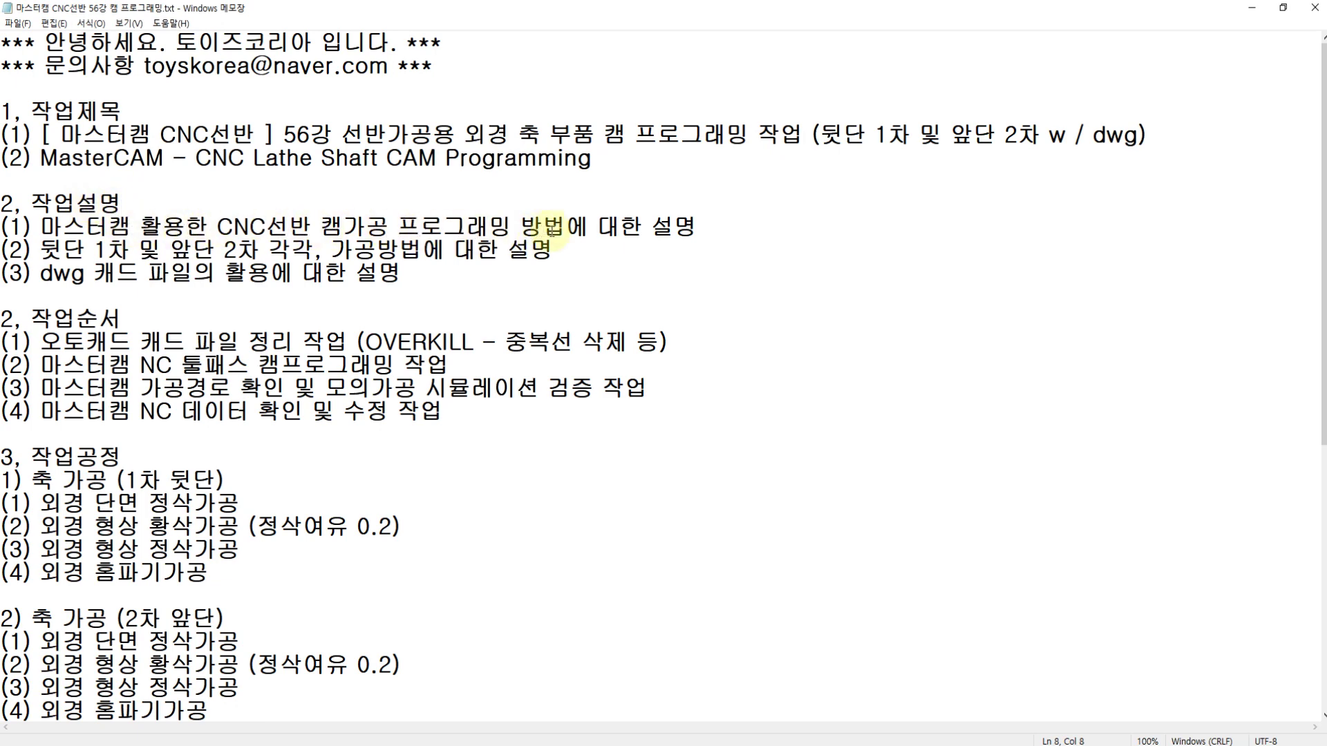
# Review the job description and the work-order section, from AutoCAD file cleanup through toolpath programming to simulation and NC data checks
pyautogui.click(92, 249)
pyautogui.click(124, 248)
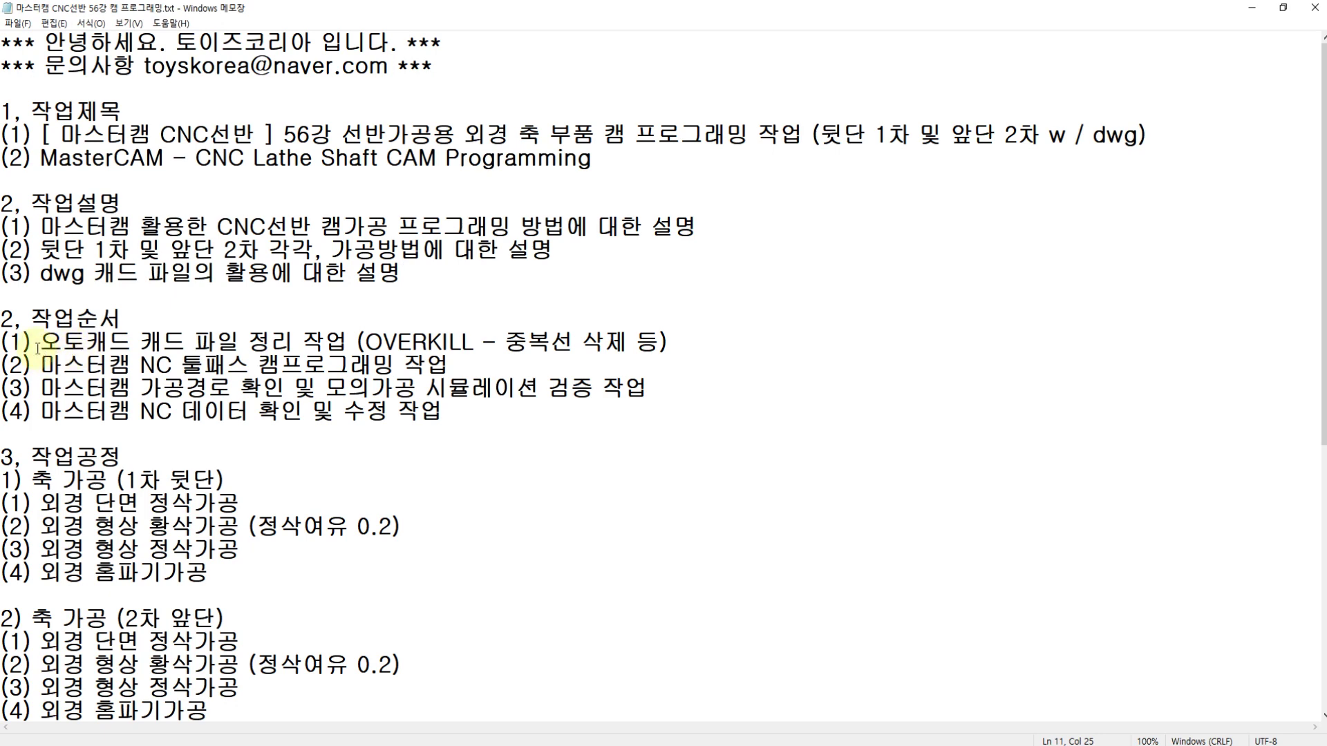
pyautogui.moveTo(42, 341); pyautogui.dragTo(348, 340)
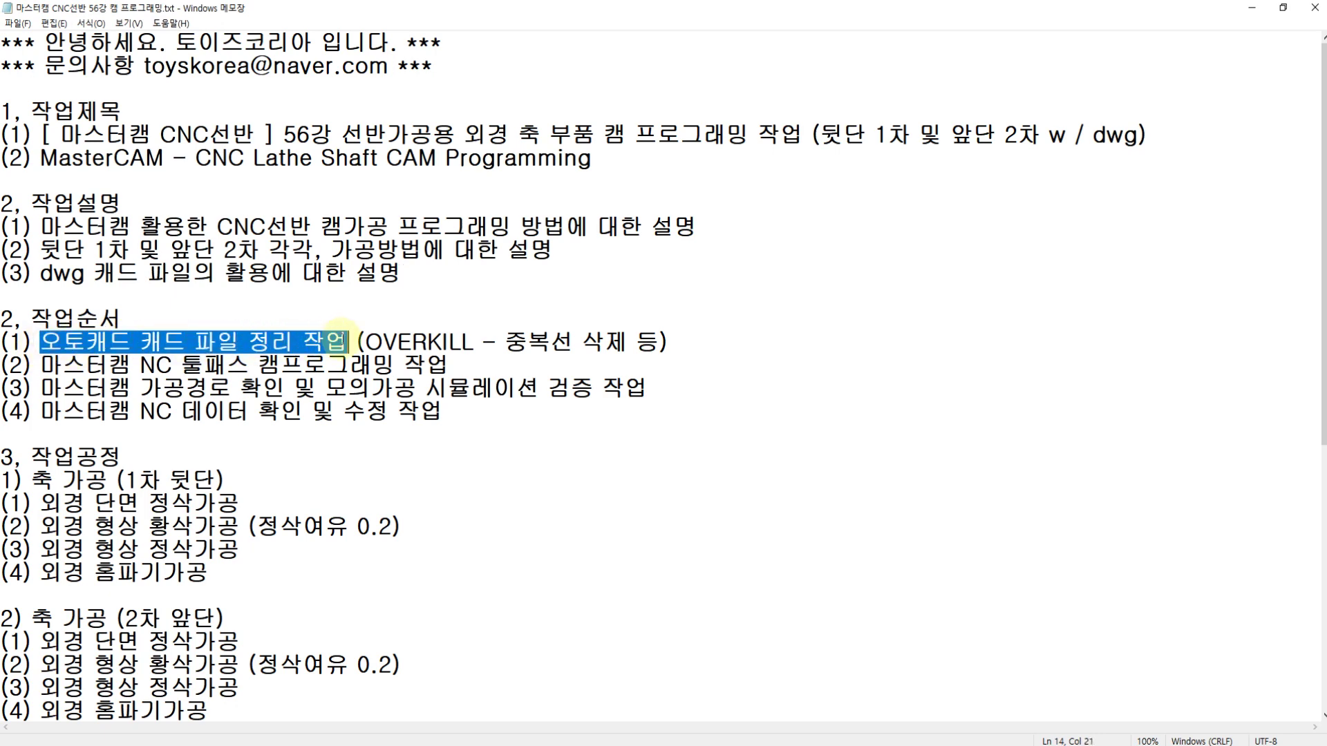
pyautogui.click(50, 365)
pyautogui.moveTo(142, 364); pyautogui.dragTo(395, 364)
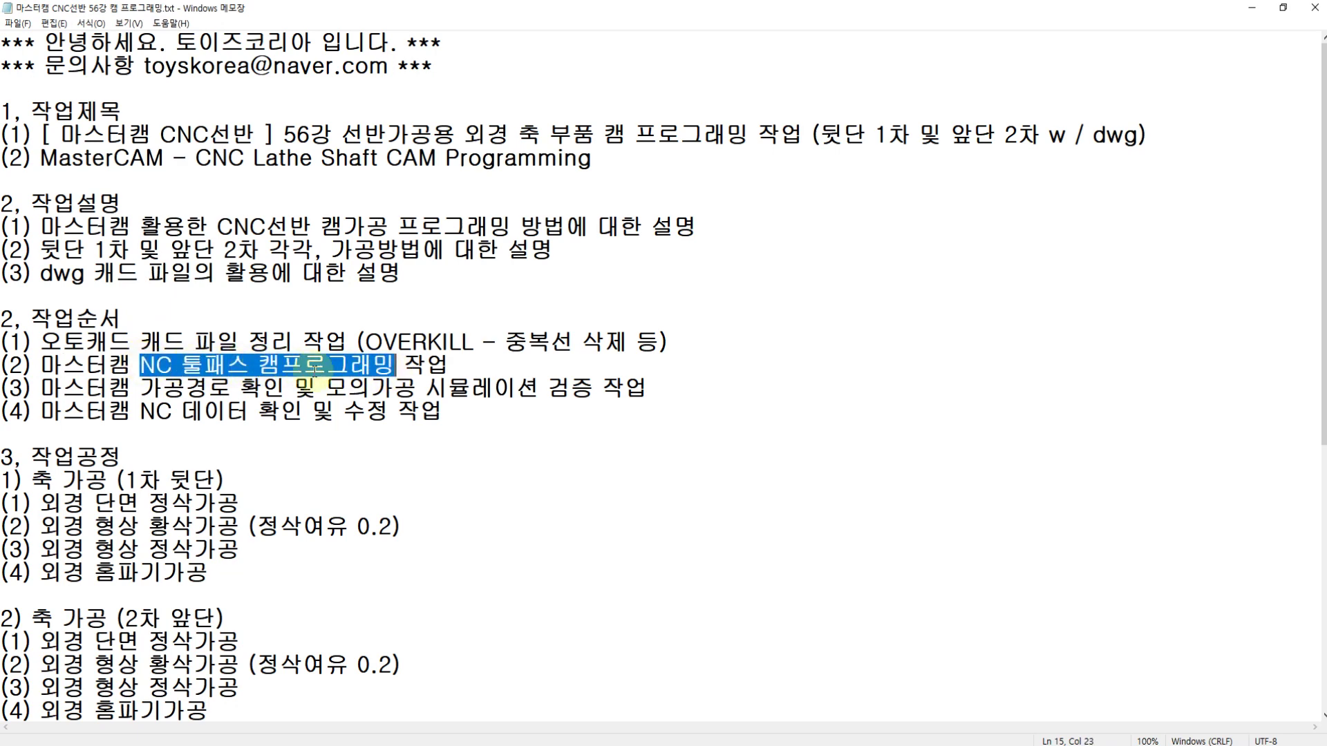
pyautogui.click(290, 388)
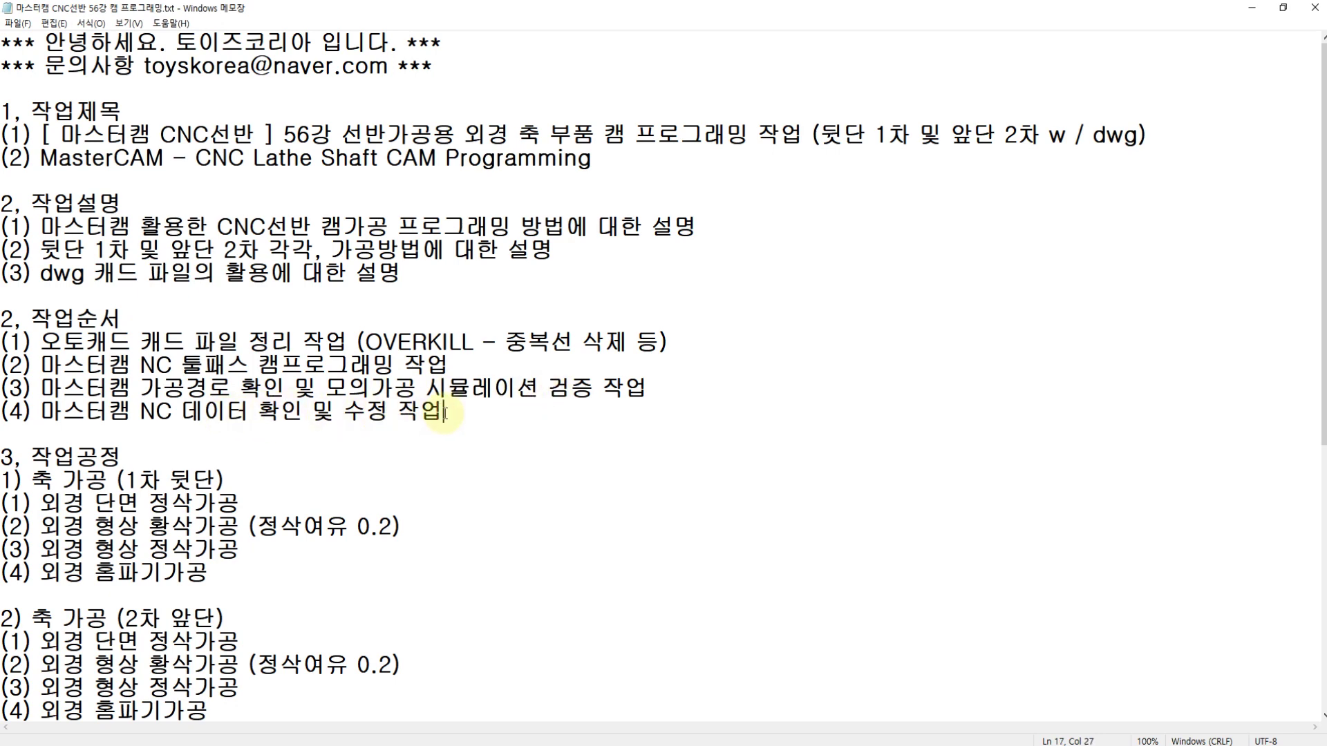
# Review the machining operations listed for the first rear-end setup and the second front-end setup of the shaft
pyautogui.scroll(-3, 276, 418)
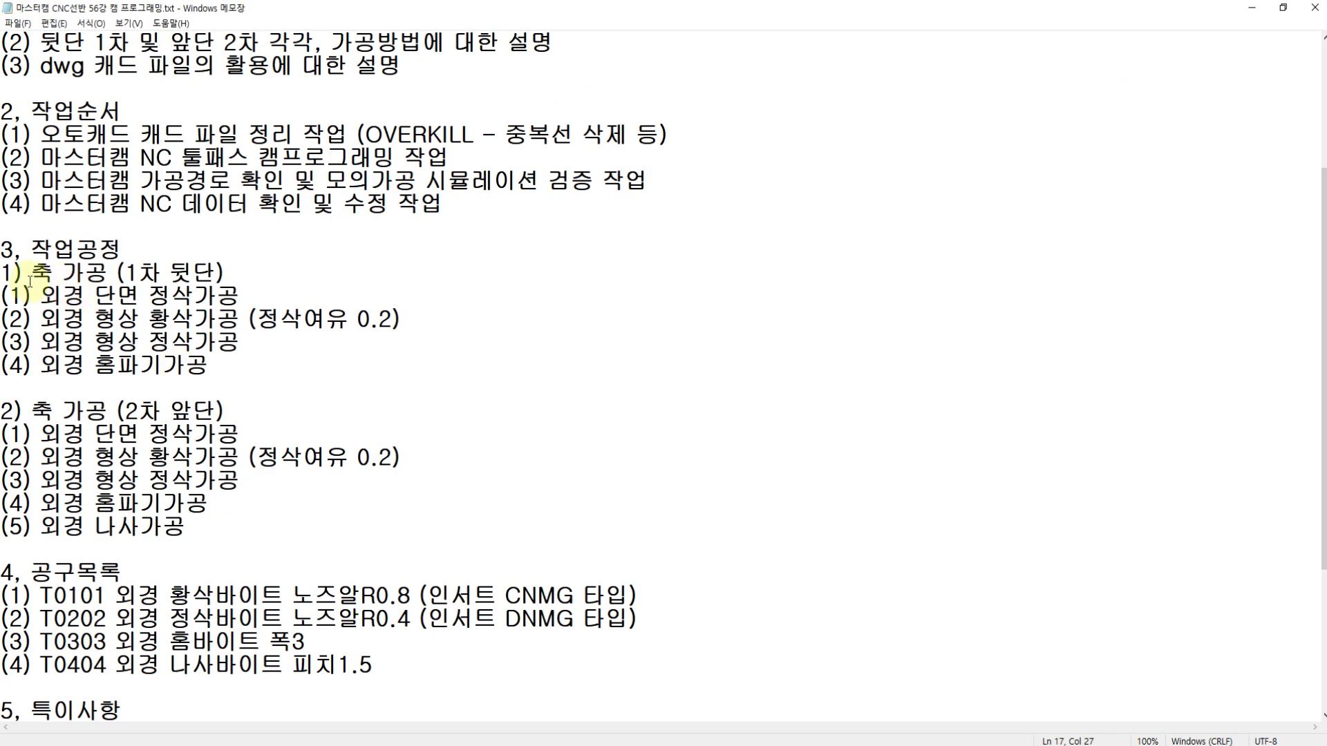
pyautogui.moveTo(129, 272); pyautogui.dragTo(211, 273)
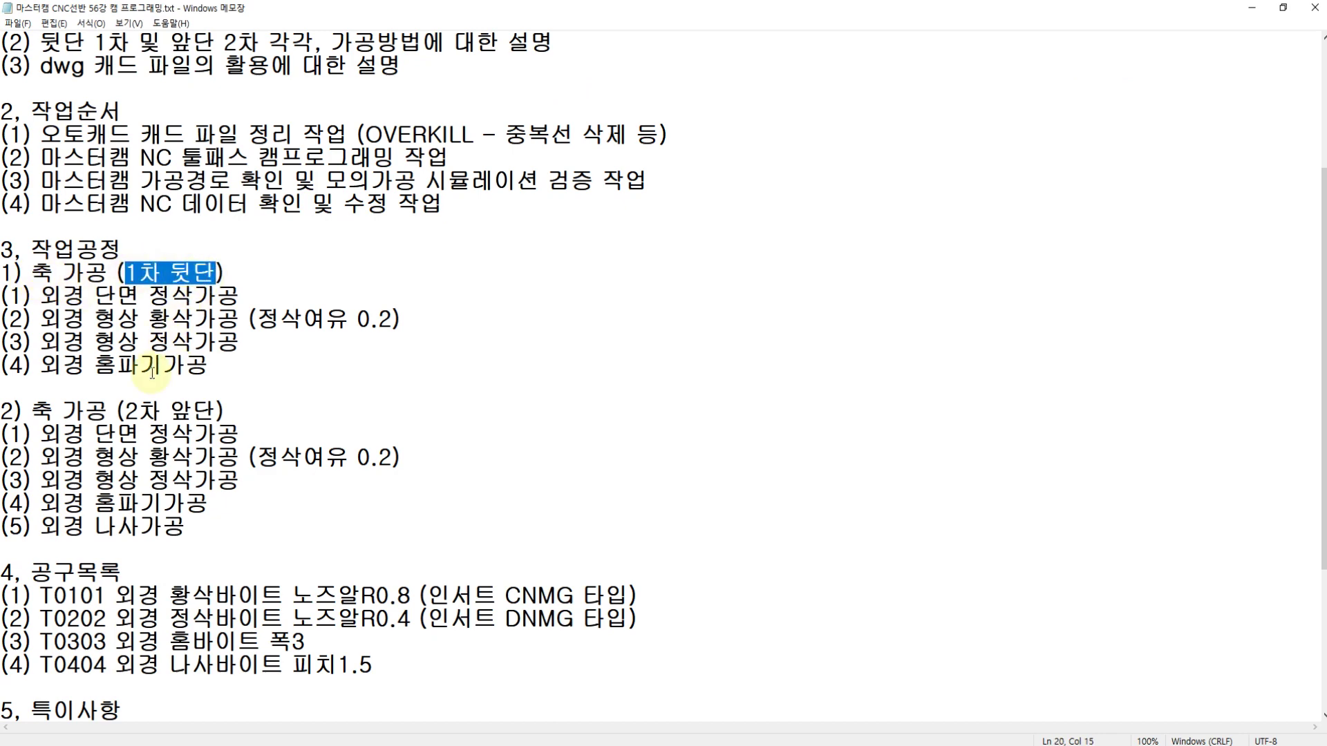
pyautogui.moveTo(125, 412); pyautogui.dragTo(217, 414)
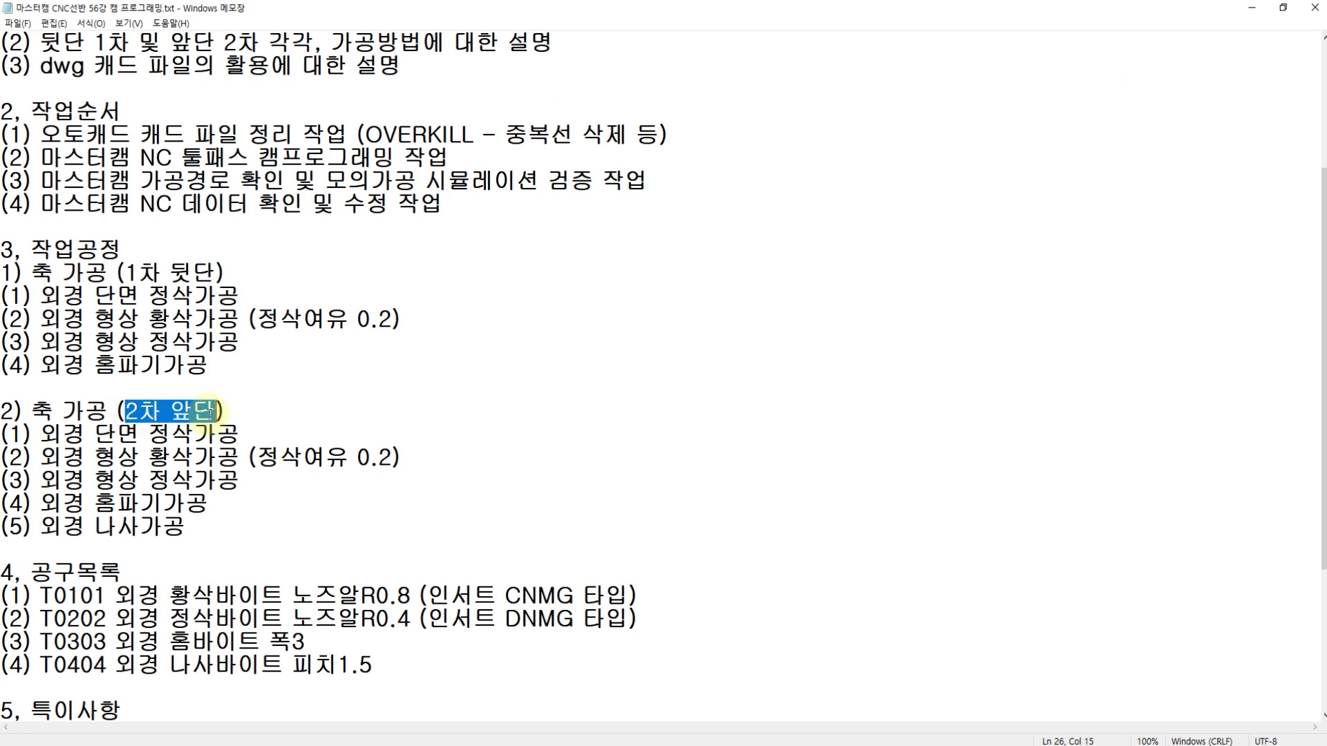
pyautogui.click(30, 250)
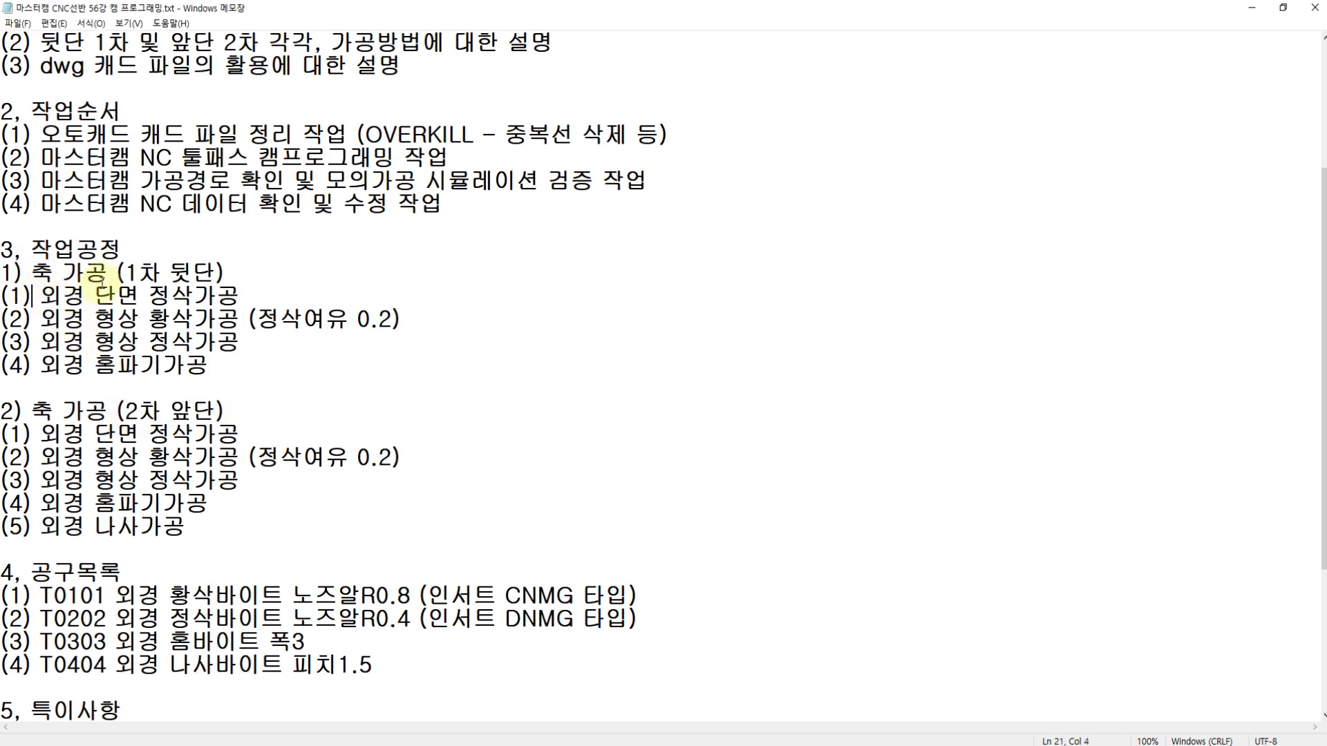
pyautogui.click(96, 297)
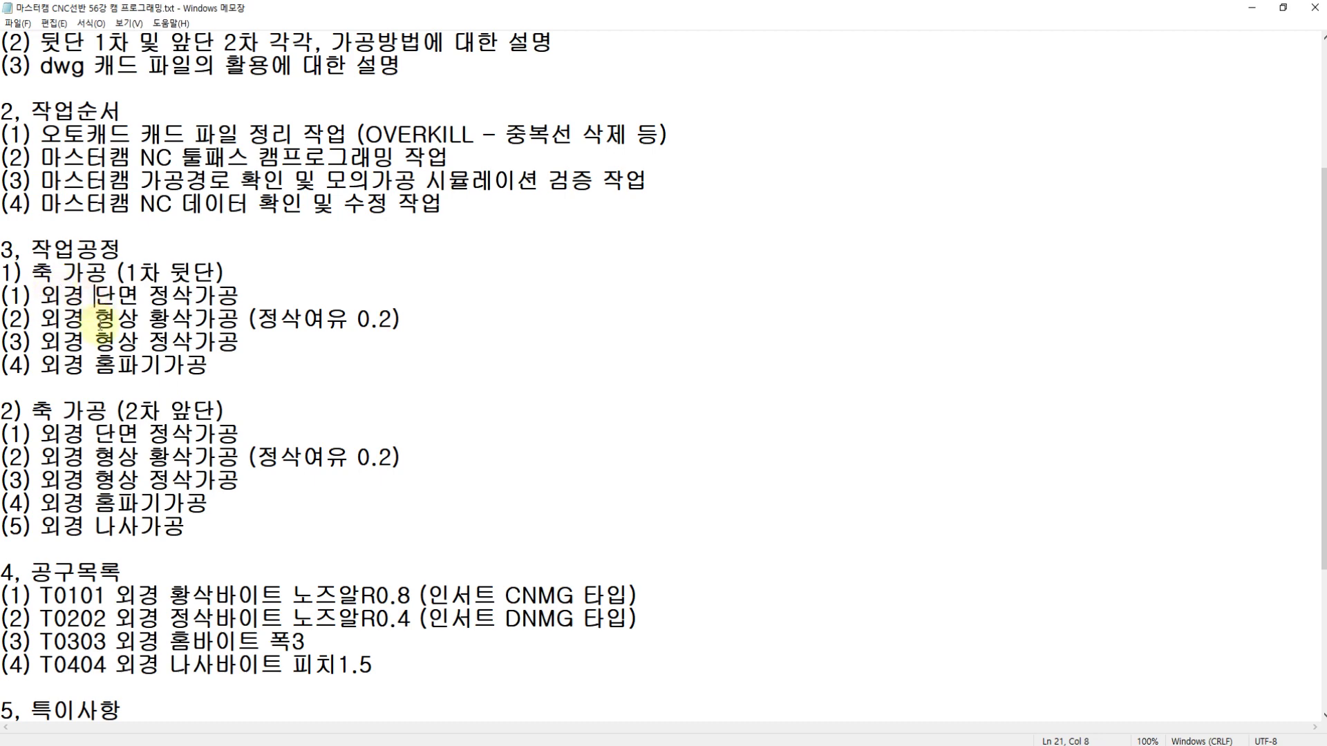
pyautogui.click(143, 339)
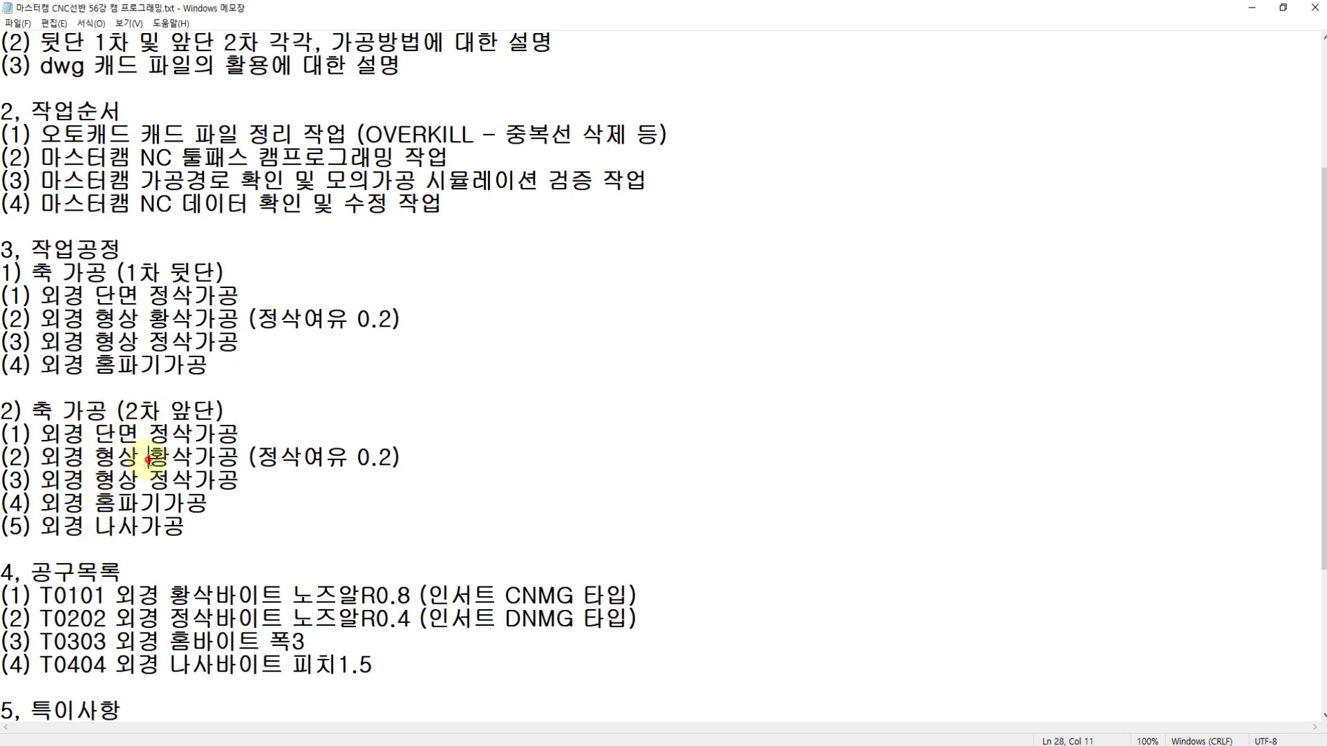
pyautogui.click(152, 485)
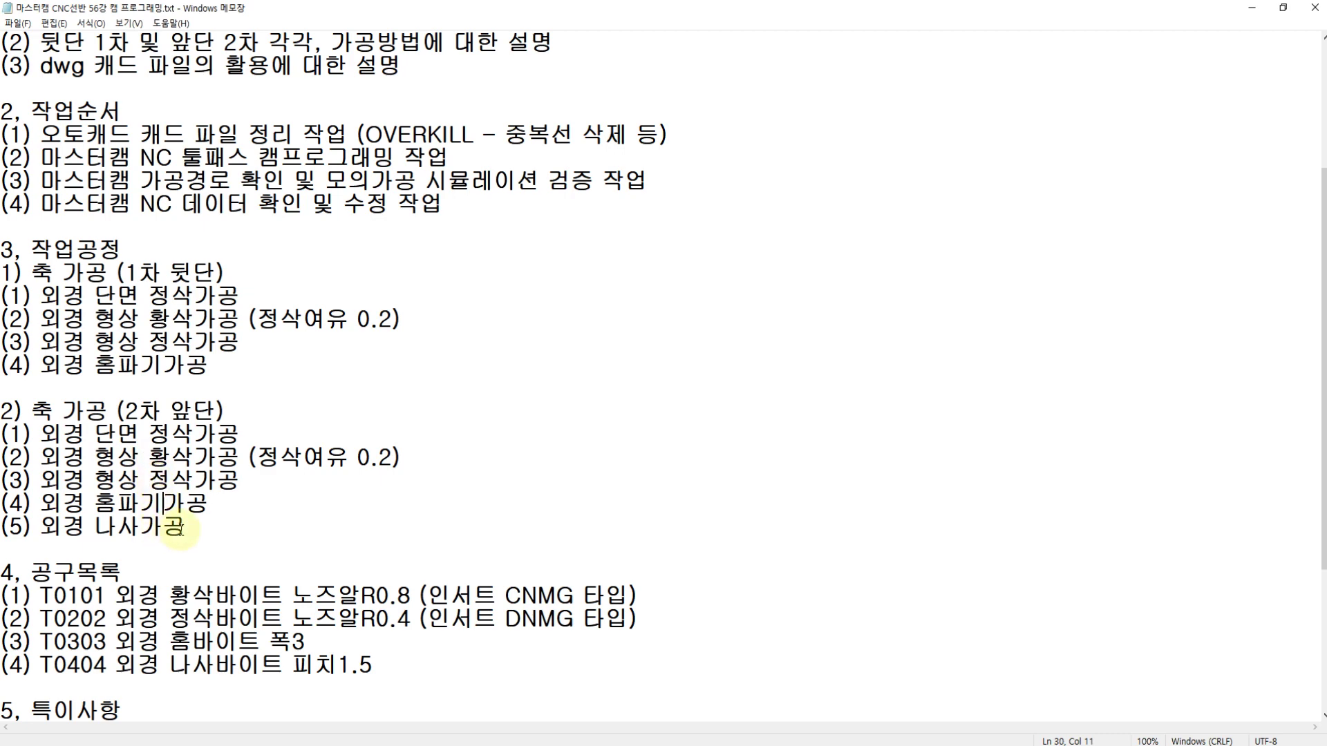
# Review the tool list, checking the insert types, nose radii, grooving tool width and threading tool pitch
pyautogui.scroll(-2, 179, 529)
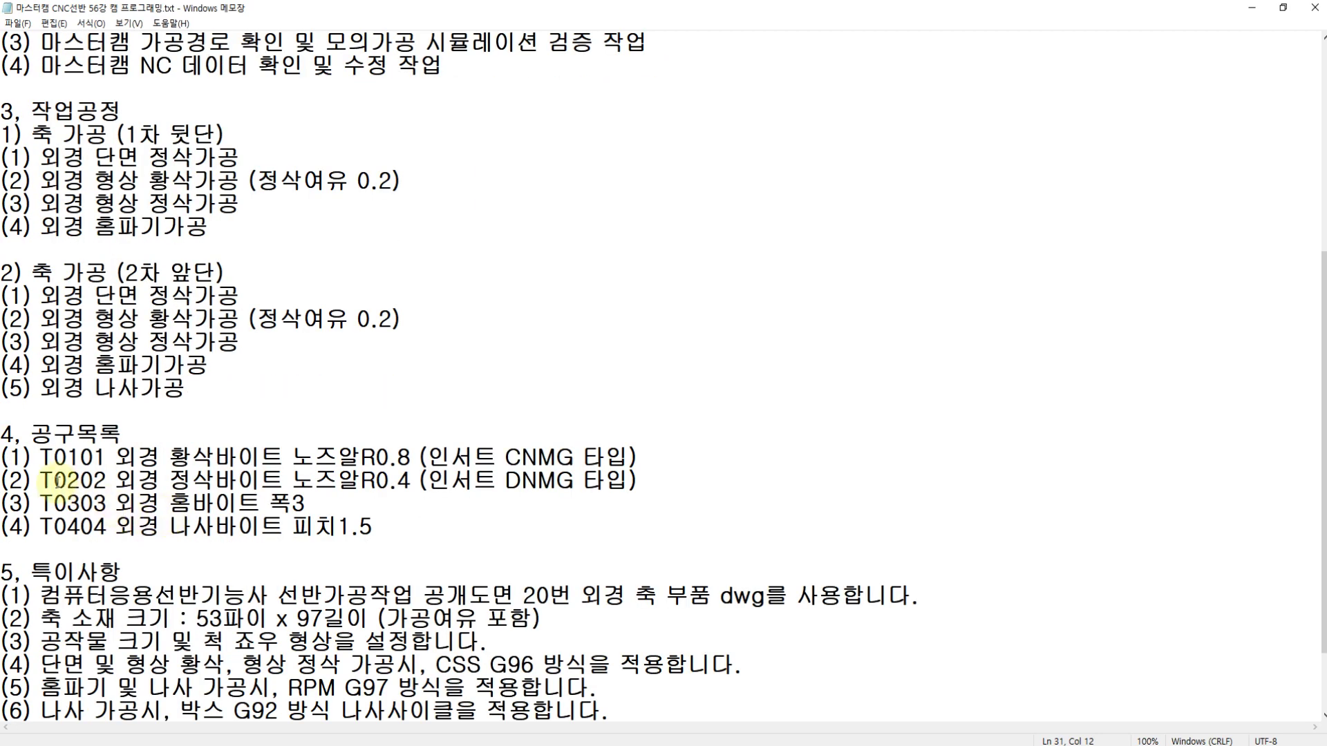
pyautogui.moveTo(44, 458); pyautogui.dragTo(373, 526)
pyautogui.click(437, 461)
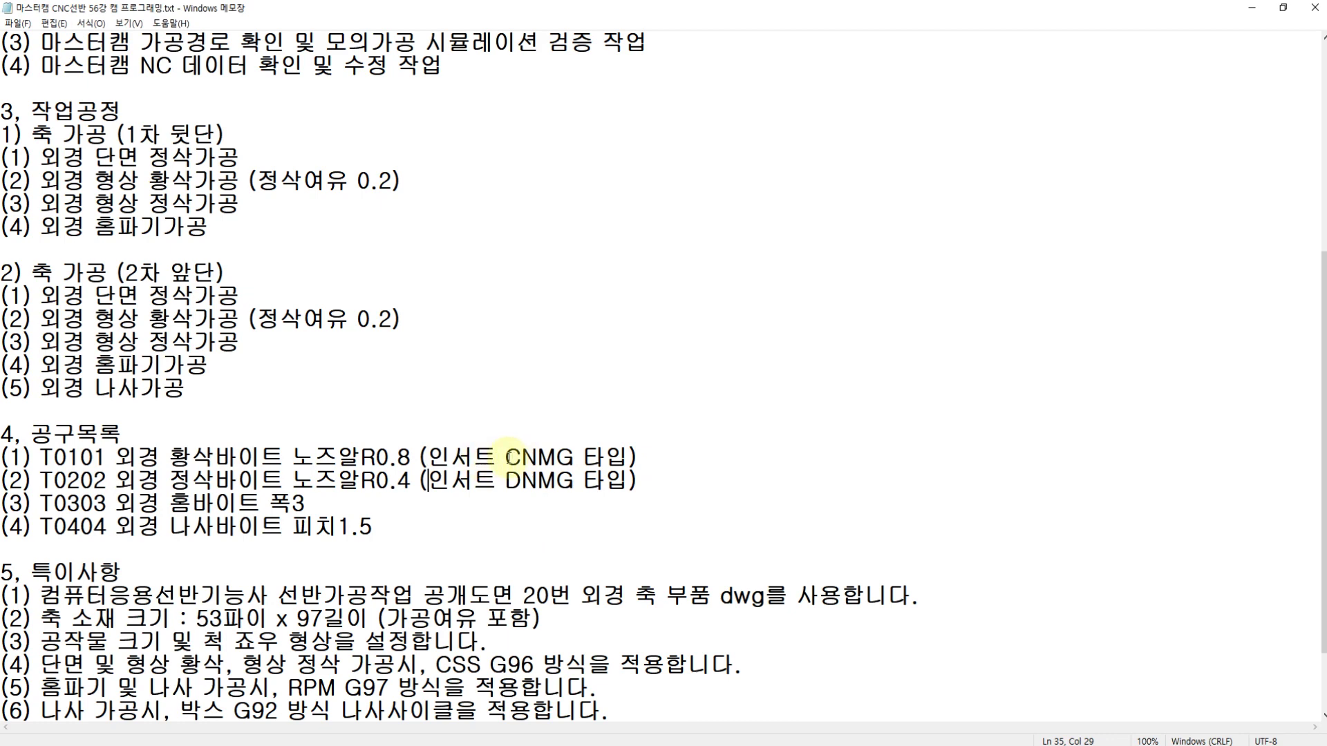
pyautogui.moveTo(508, 457); pyautogui.dragTo(575, 456)
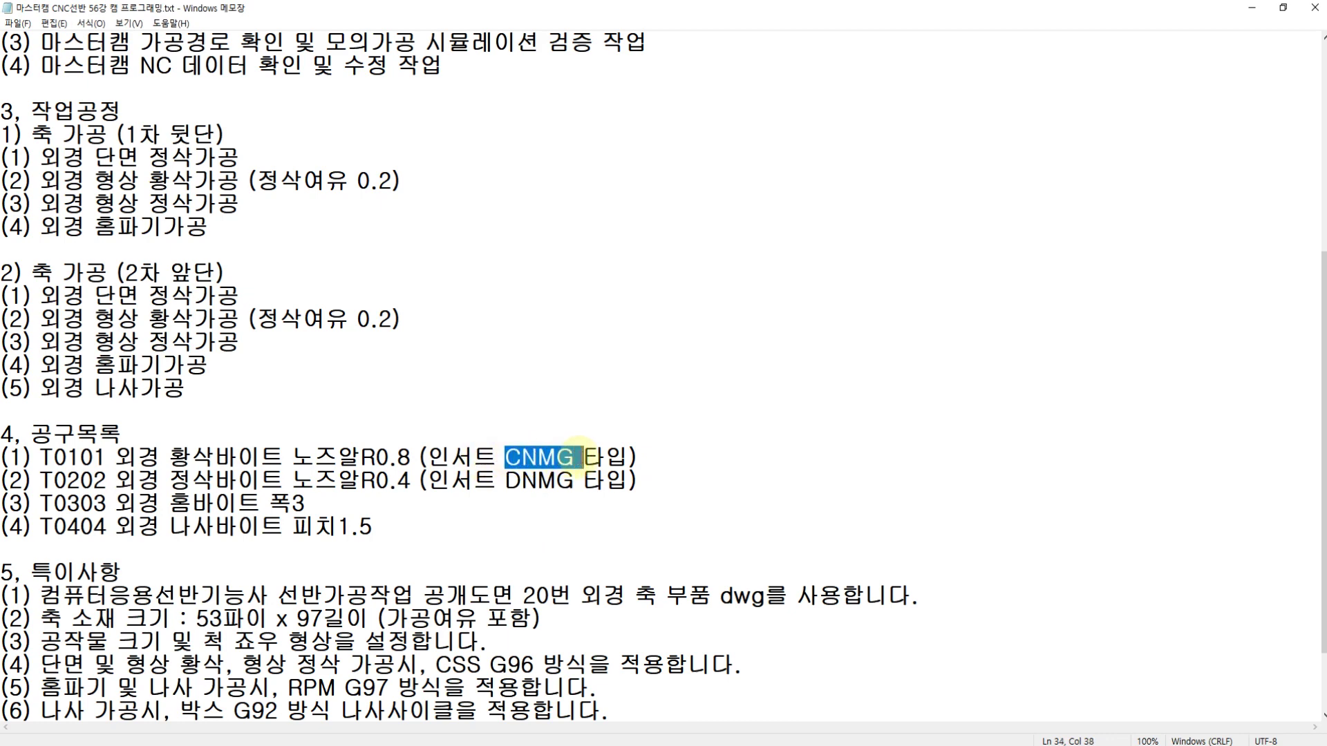
pyautogui.moveTo(506, 481); pyautogui.dragTo(570, 480)
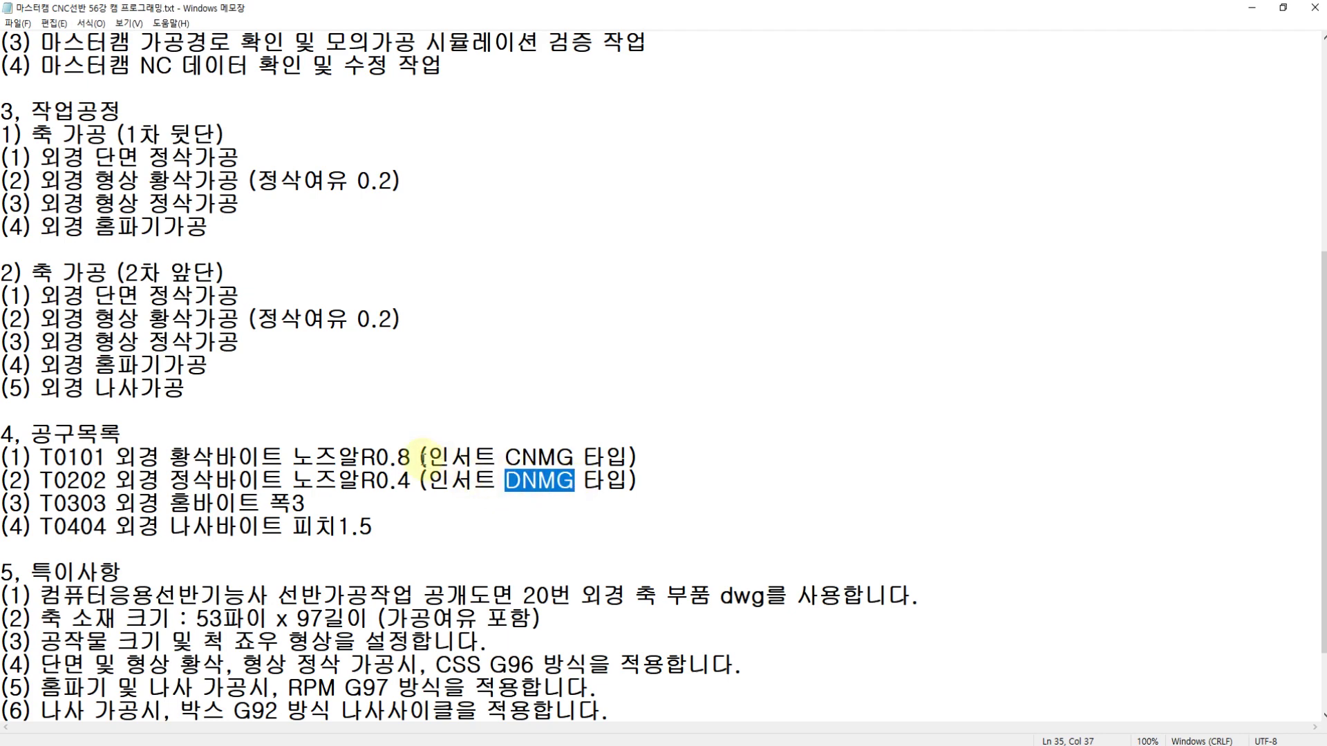
pyautogui.click(412, 482)
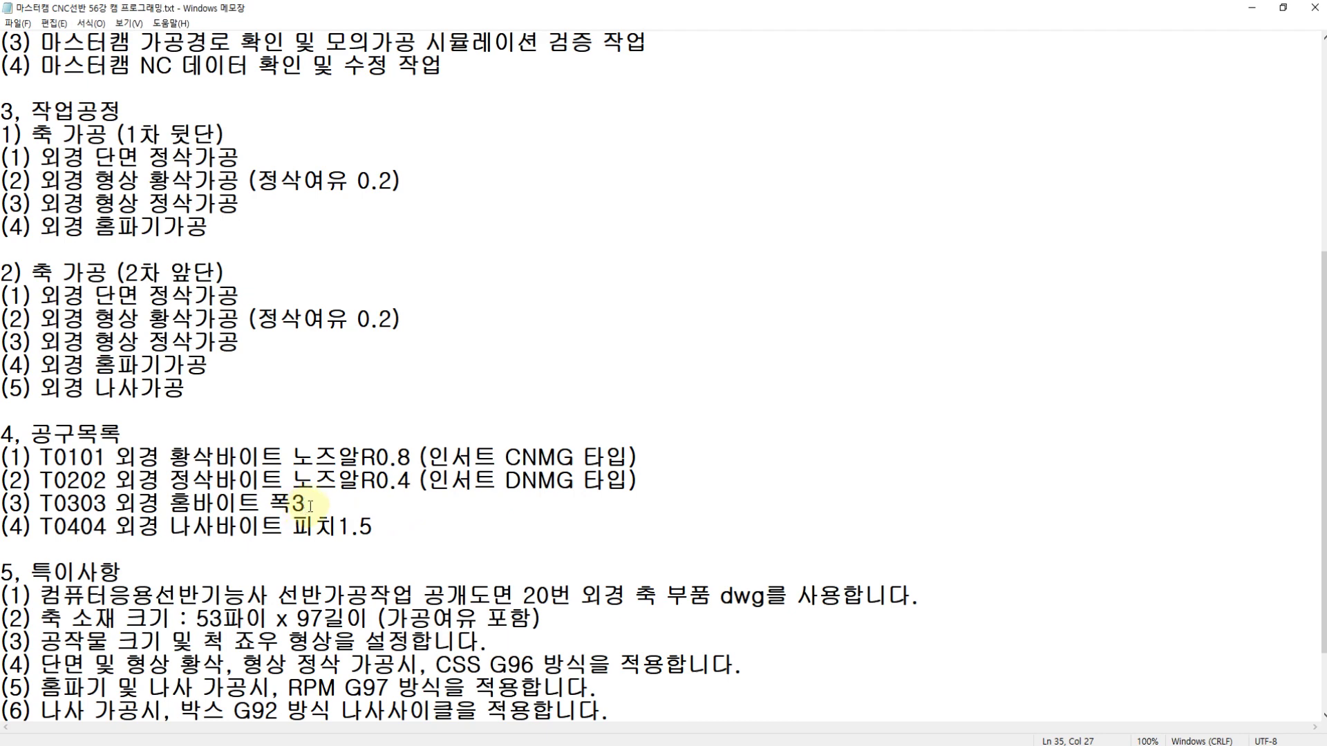
pyautogui.moveTo(306, 503); pyautogui.dragTo(263, 503)
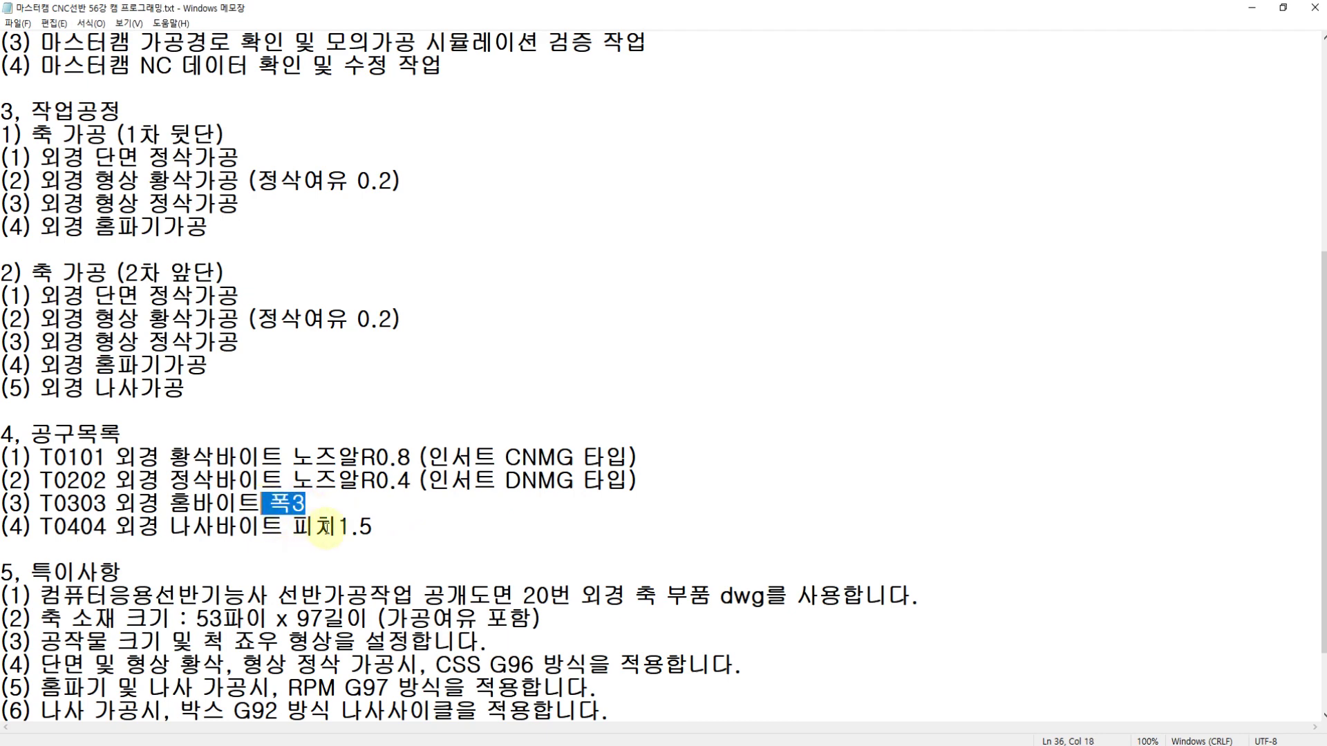
pyautogui.moveTo(373, 527); pyautogui.dragTo(291, 530)
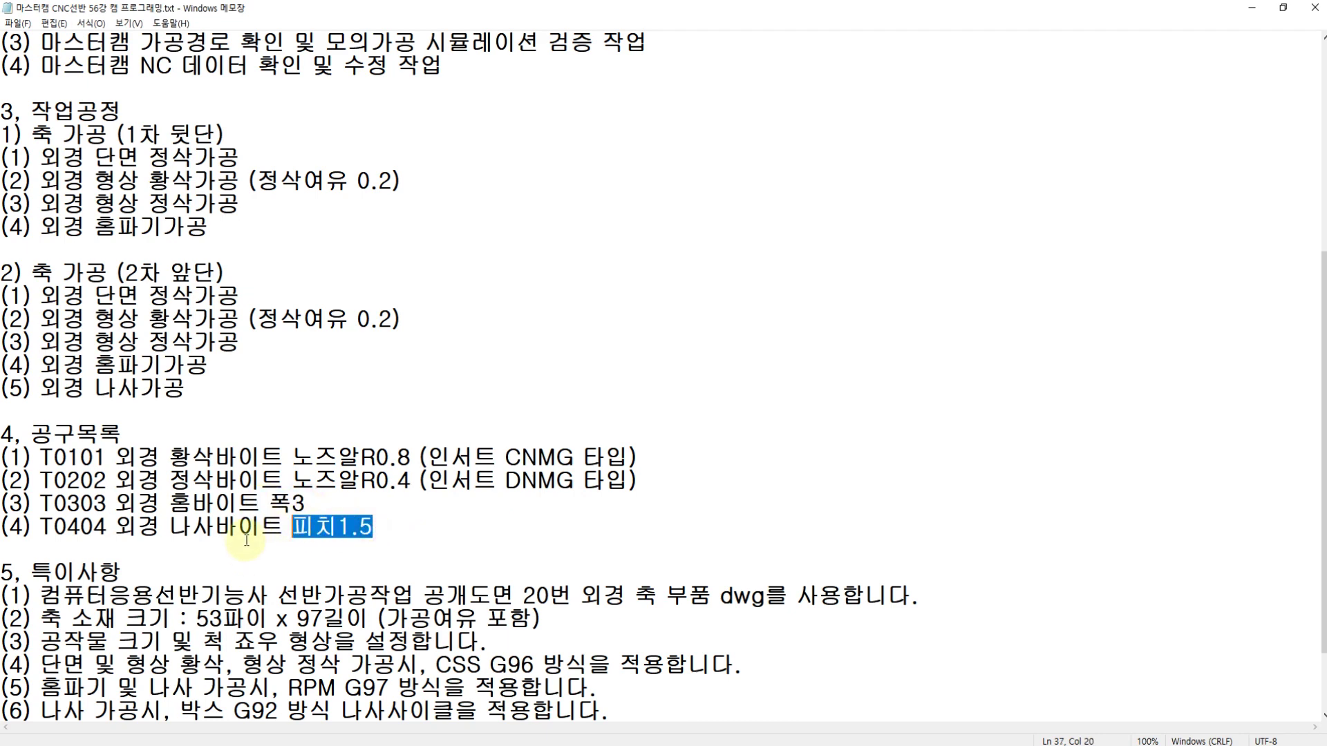
# Read special notes 1 to 3 on the source dwg part, the shaft stock size, and the workpiece and chuck jaw setup
pyautogui.scroll(-1, 238, 543)
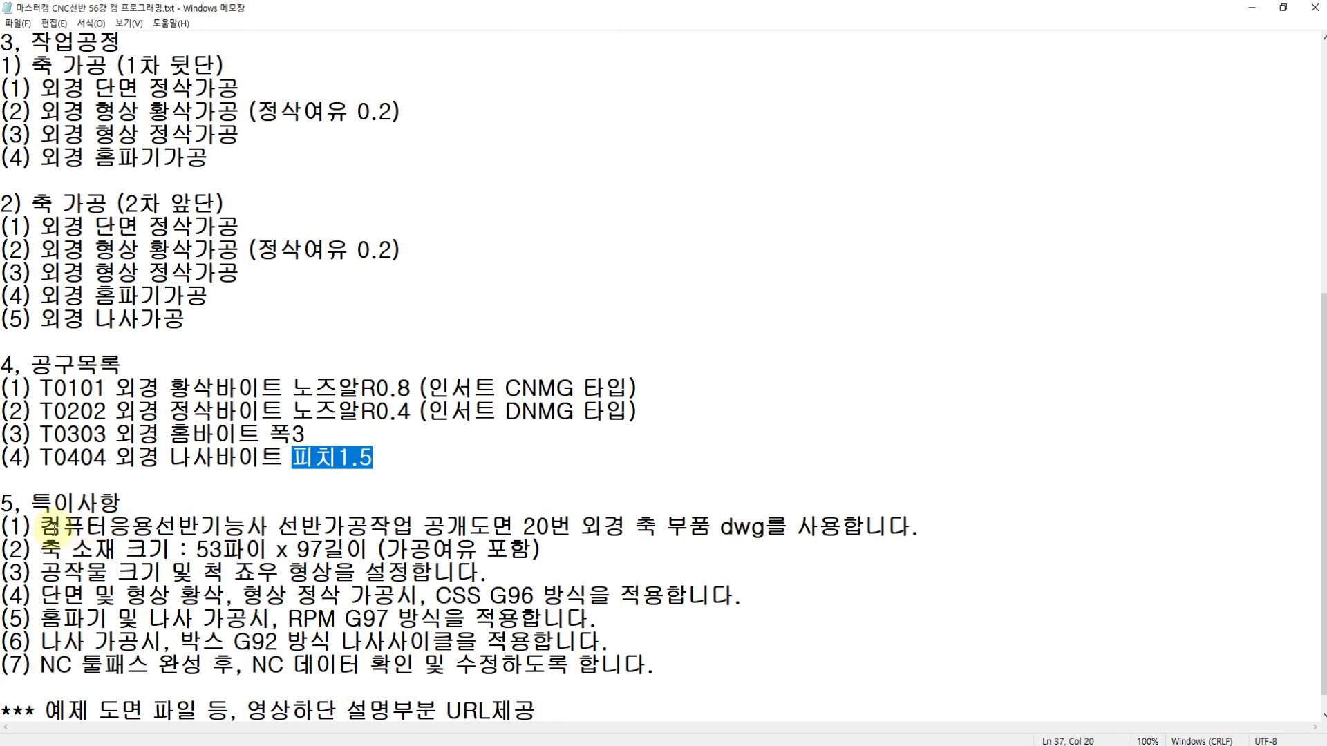
pyautogui.moveTo(43, 532); pyautogui.dragTo(763, 531)
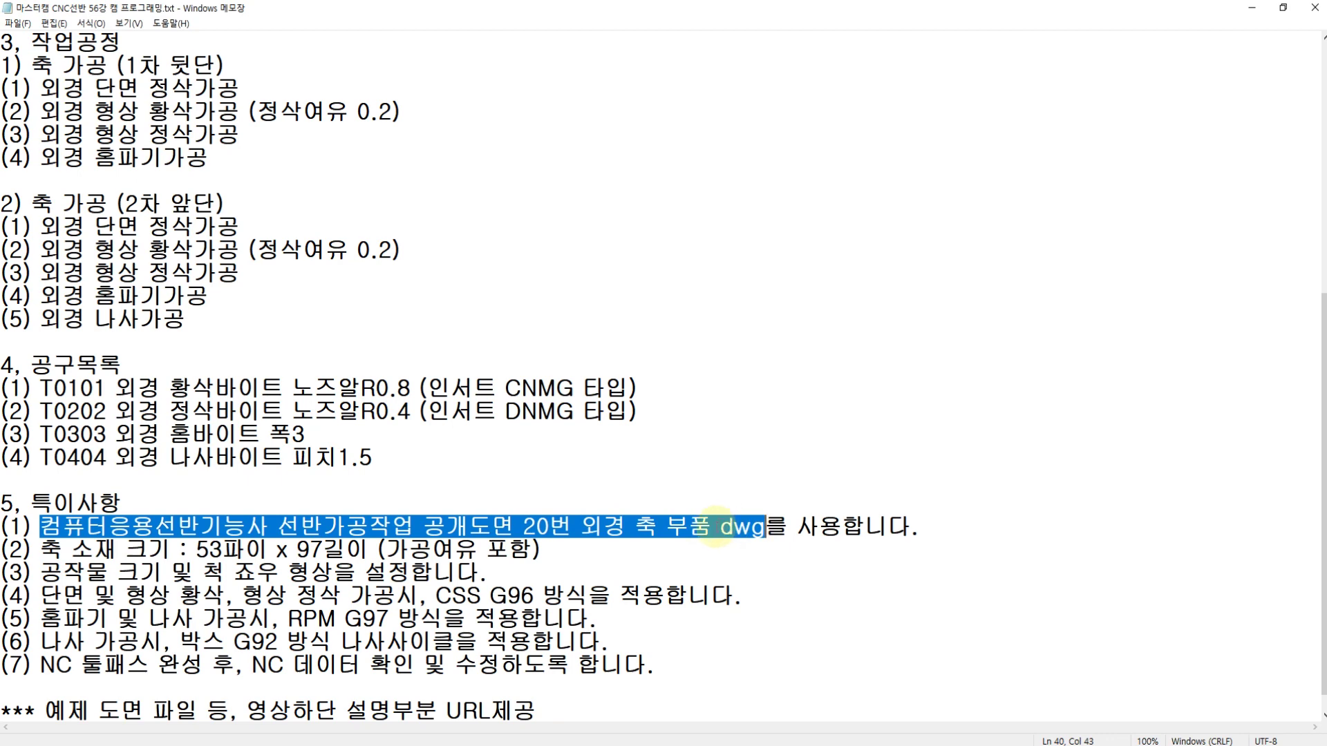
pyautogui.click(713, 529)
pyautogui.moveTo(764, 531); pyautogui.dragTo(521, 527)
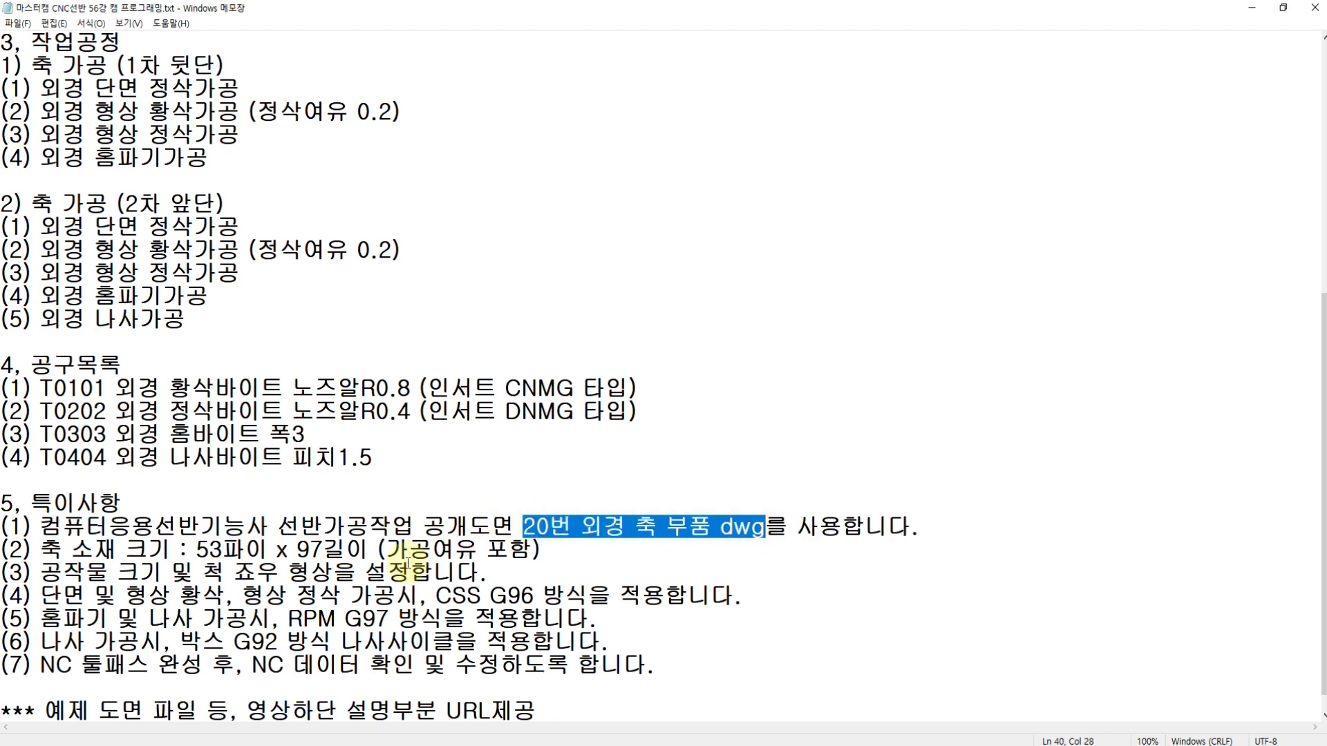
pyautogui.moveTo(196, 551); pyautogui.dragTo(533, 550)
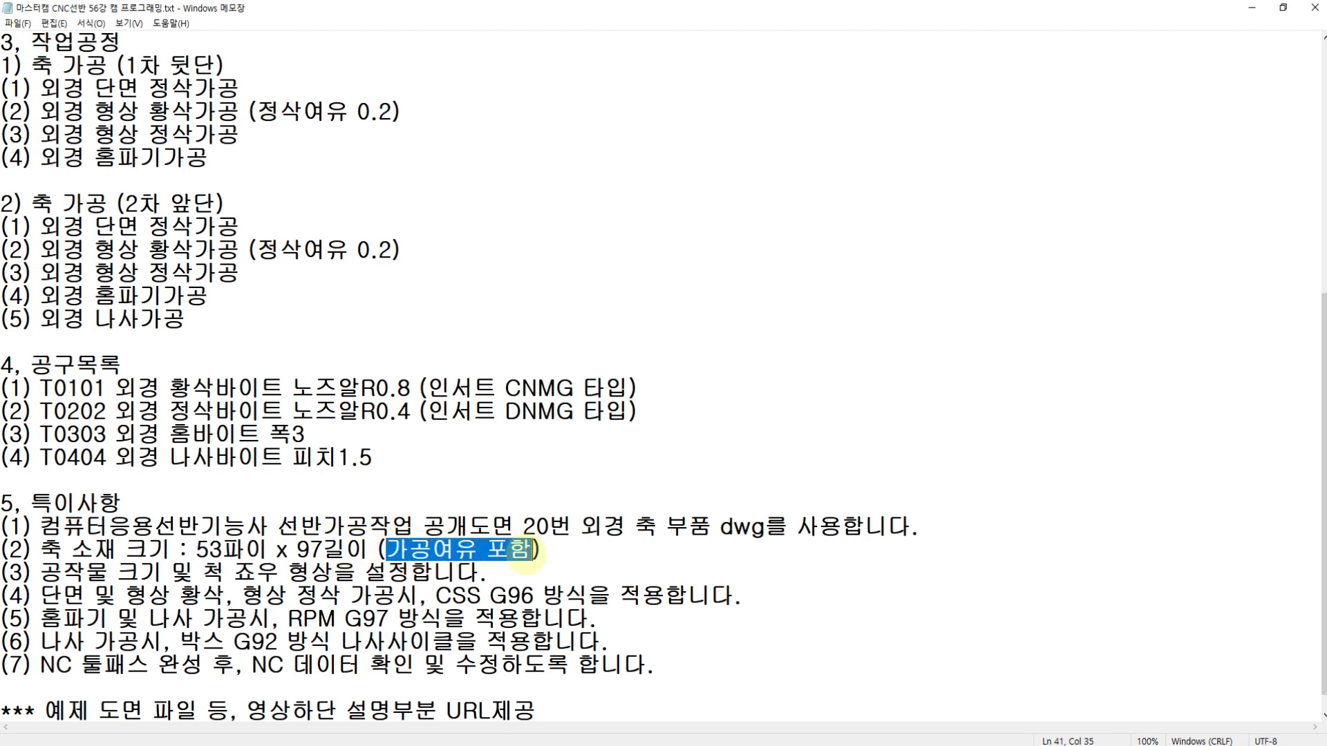
pyautogui.click(222, 551)
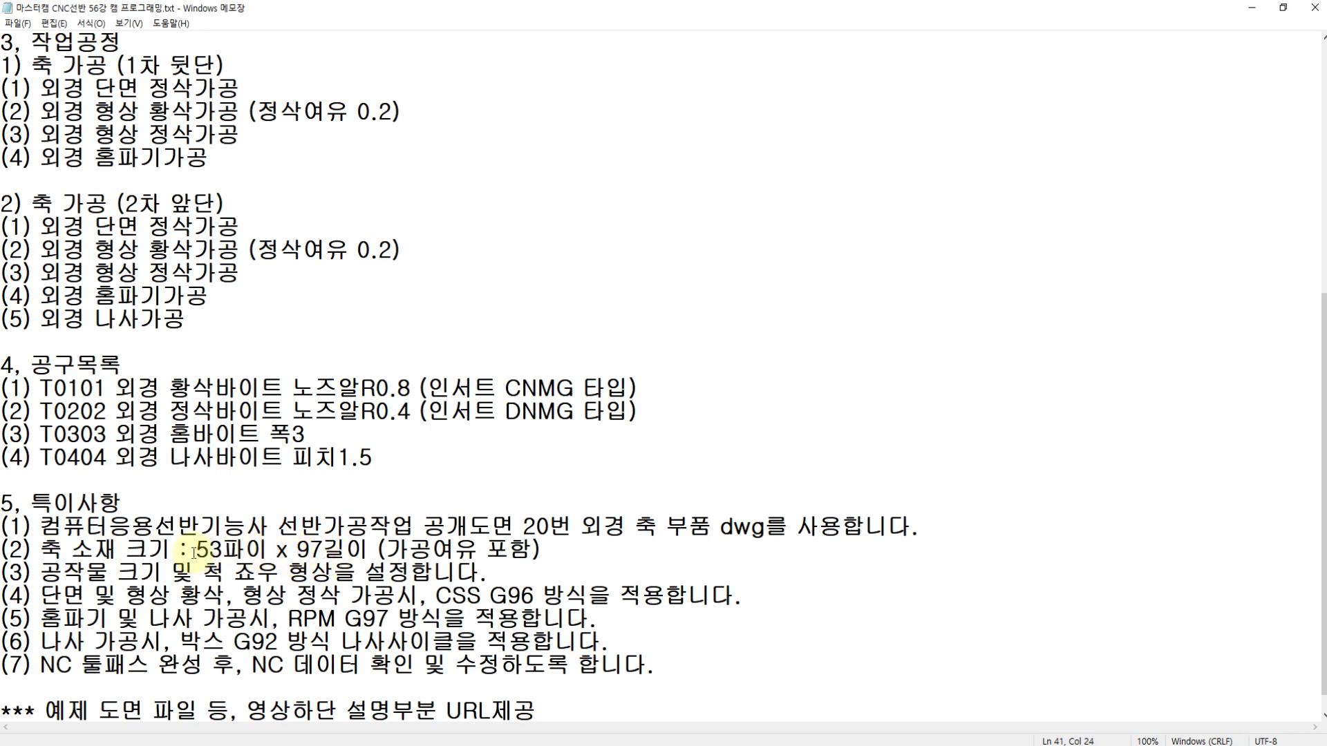
pyautogui.moveTo(196, 550); pyautogui.dragTo(529, 550)
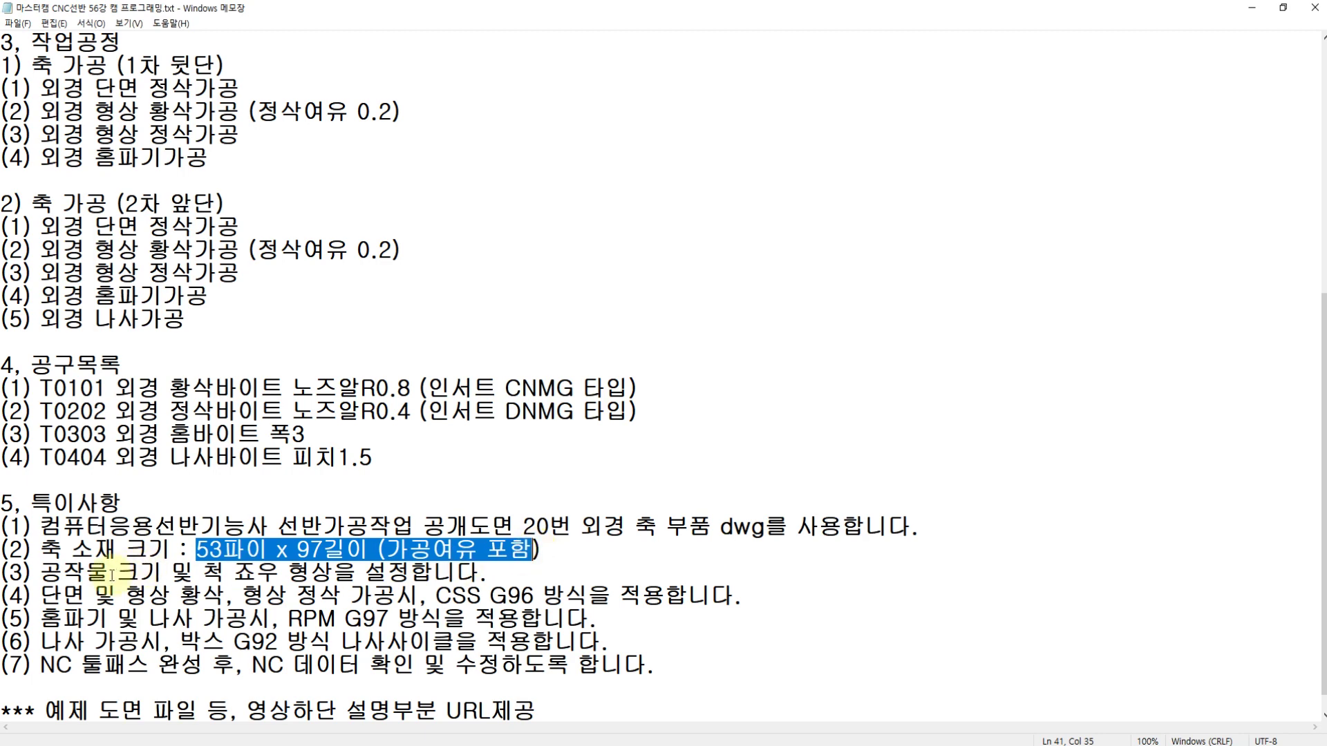
pyautogui.moveTo(109, 572); pyautogui.dragTo(412, 572)
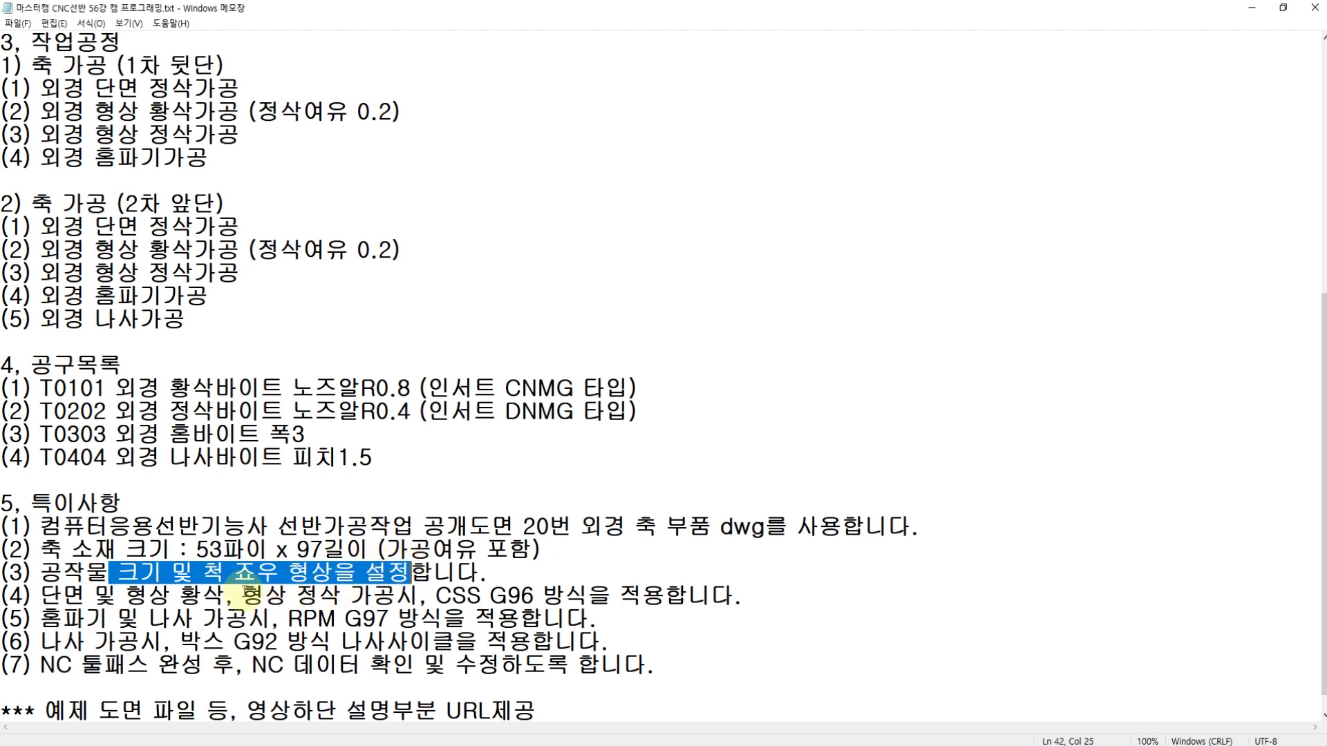
# Add "+ G50" after "CSS G96" in special note 4 on facing, roughing and finishing
pyautogui.click(182, 595)
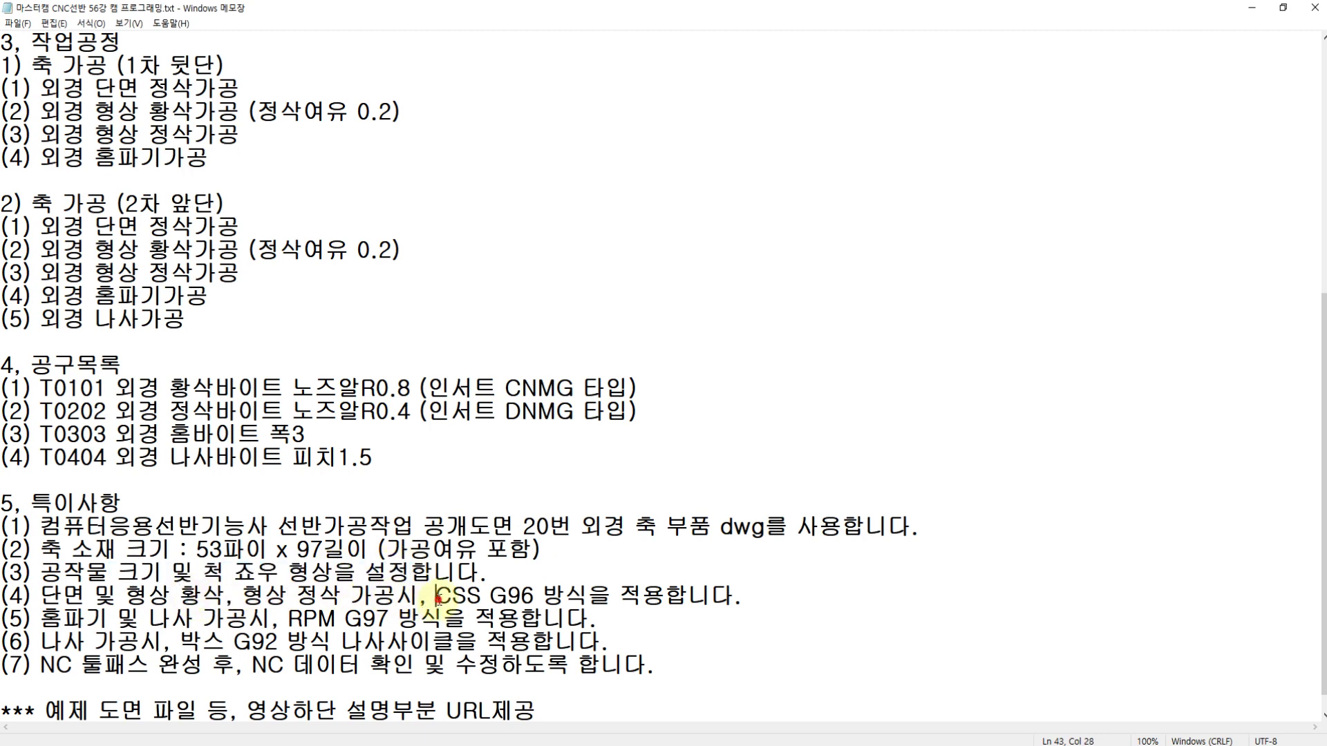
pyautogui.moveTo(438, 595); pyautogui.dragTo(535, 593)
pyautogui.click(507, 596)
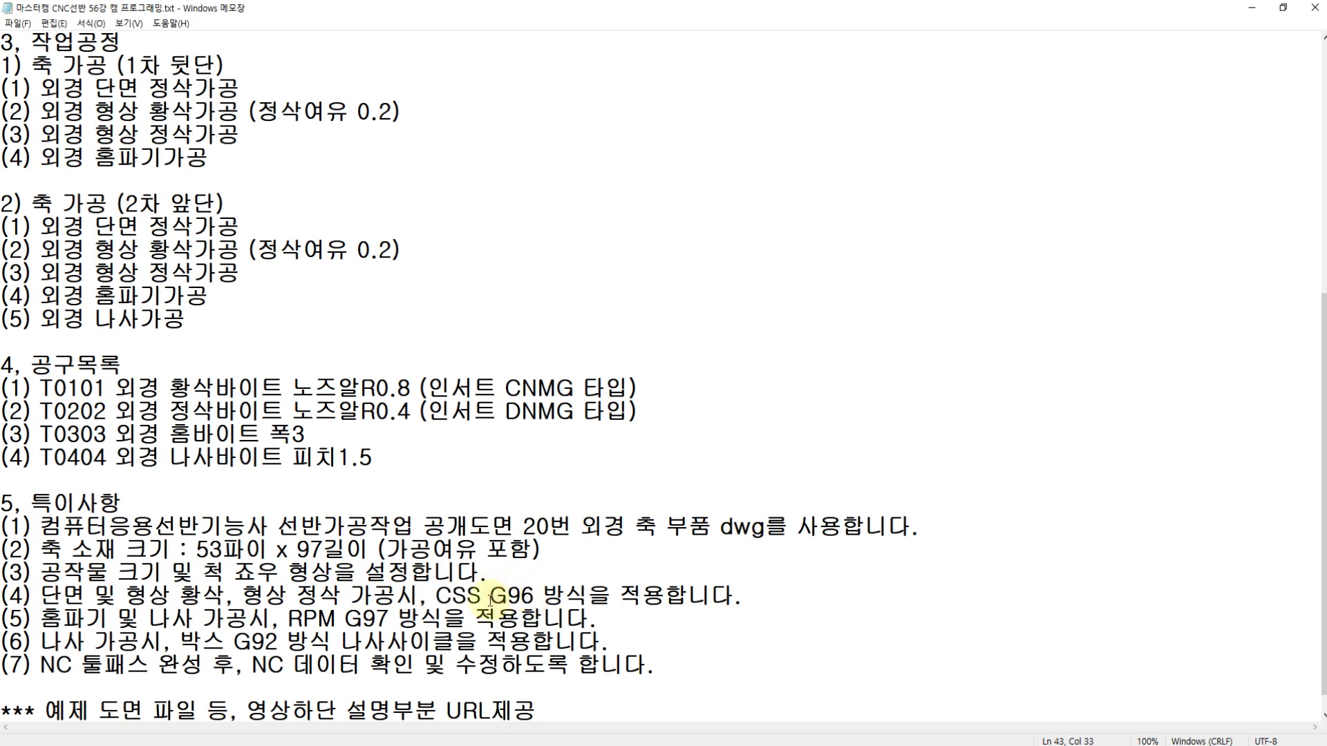
pyautogui.doubleClick(490, 596)
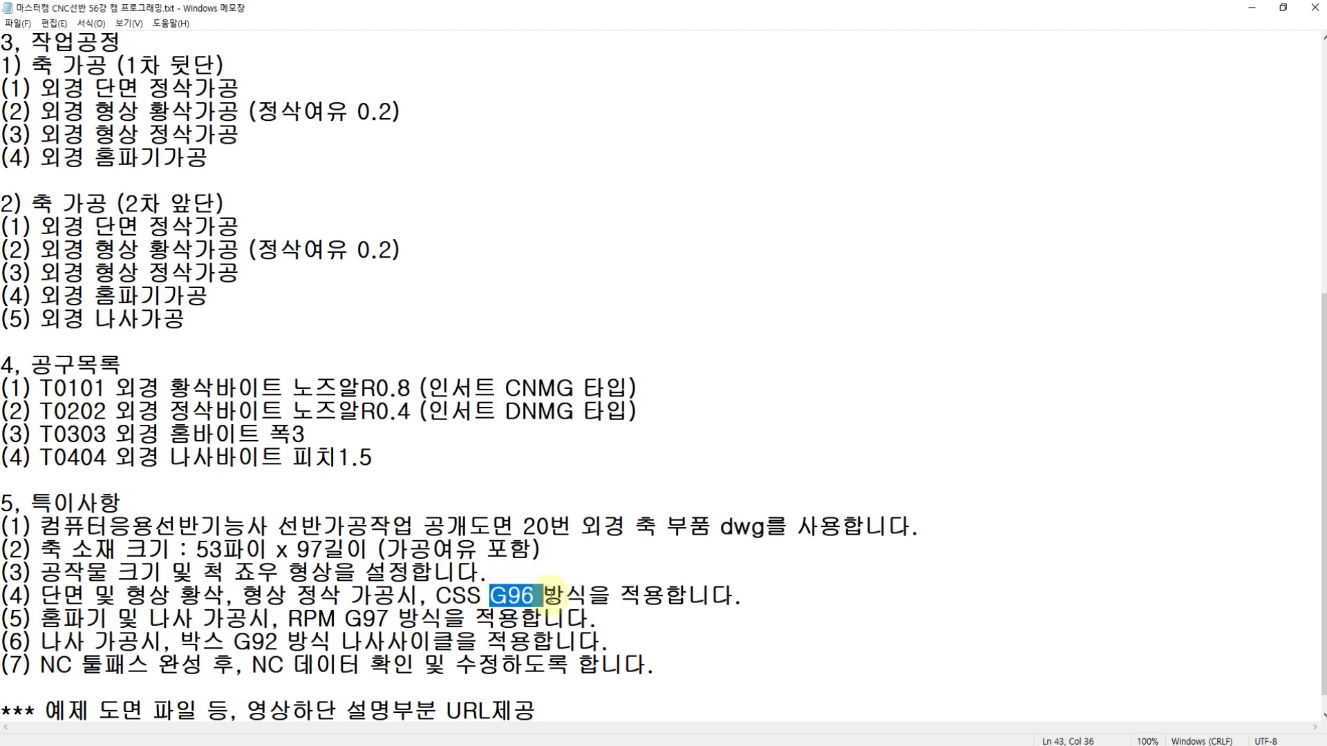
pyautogui.click(541, 593)
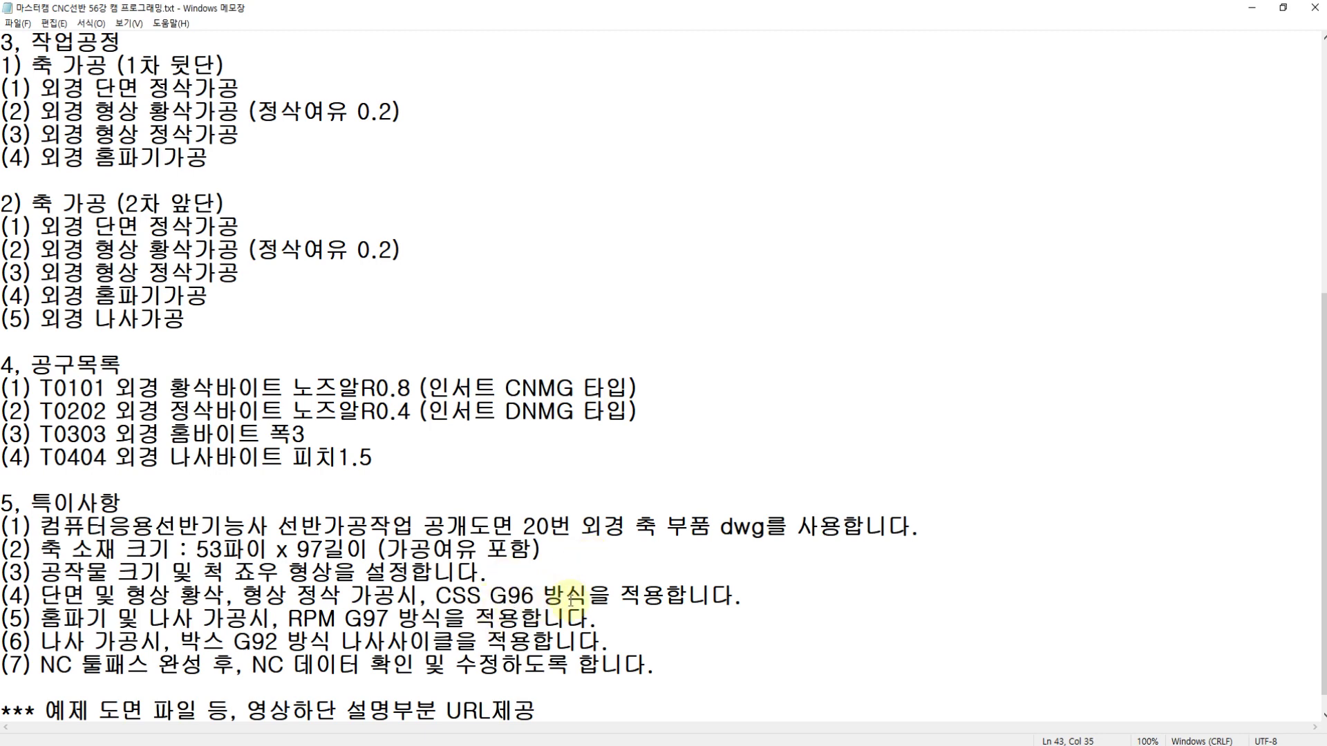
pyautogui.write('+ ㅎ')
pyautogui.press('BackSpace')
pyautogui.press('Hangul')
pyautogui.write('G ')
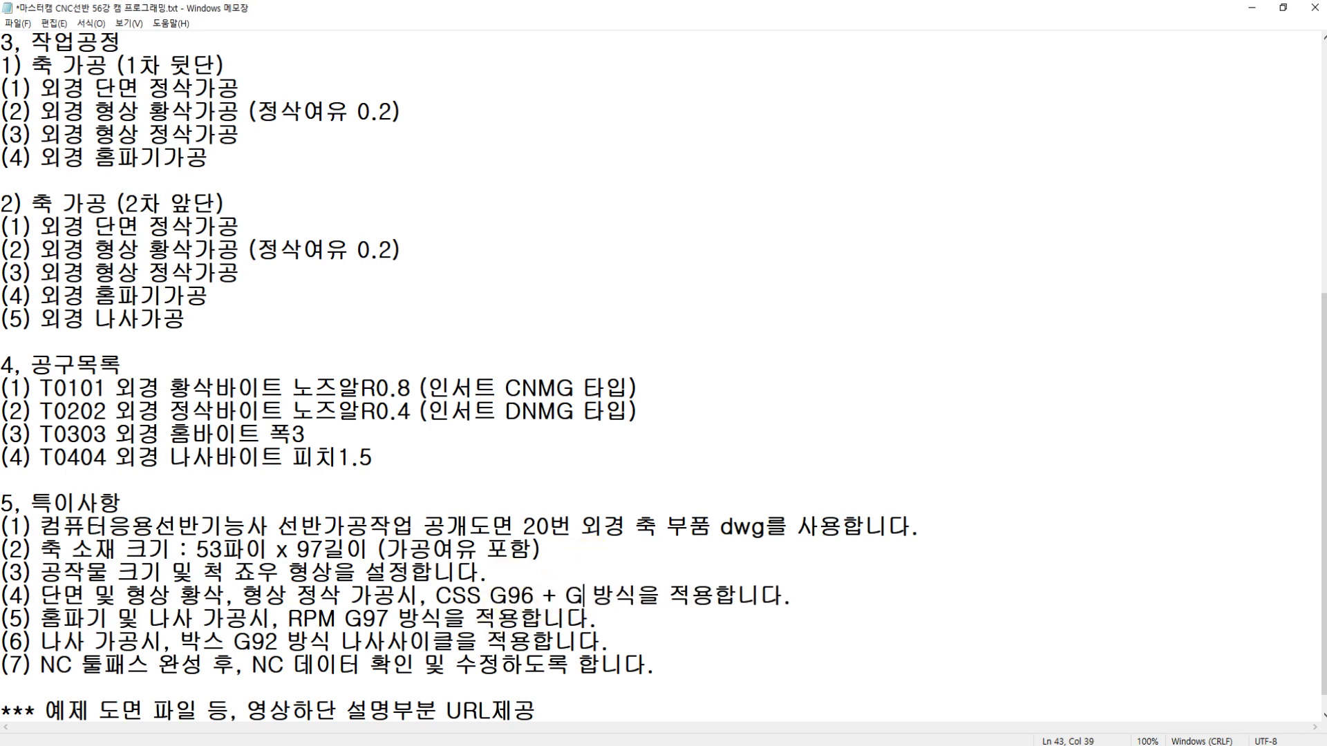
pyautogui.write('50')
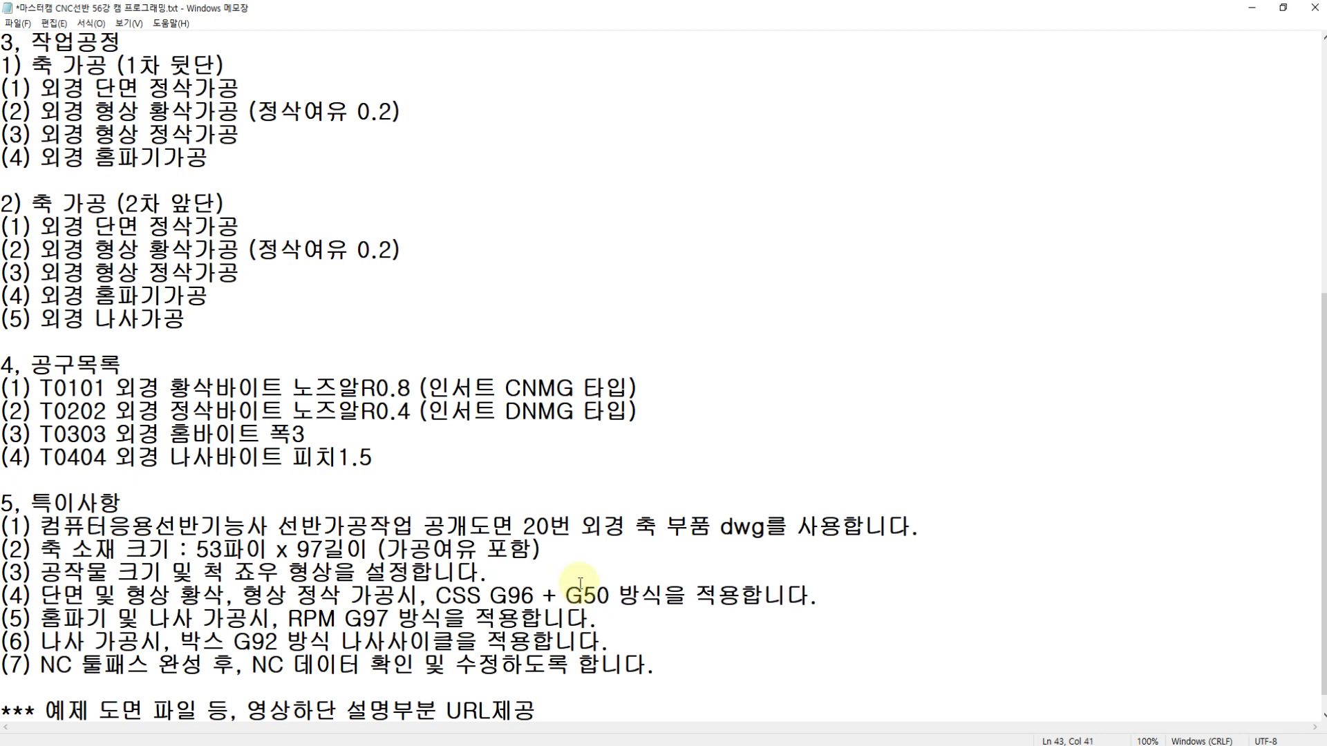
# Read special notes 5 to 7 on the grooving and threading spindle mode, the thread cycle, and NC data checking
pyautogui.moveTo(41, 625); pyautogui.dragTo(418, 618)
pyautogui.click(295, 620)
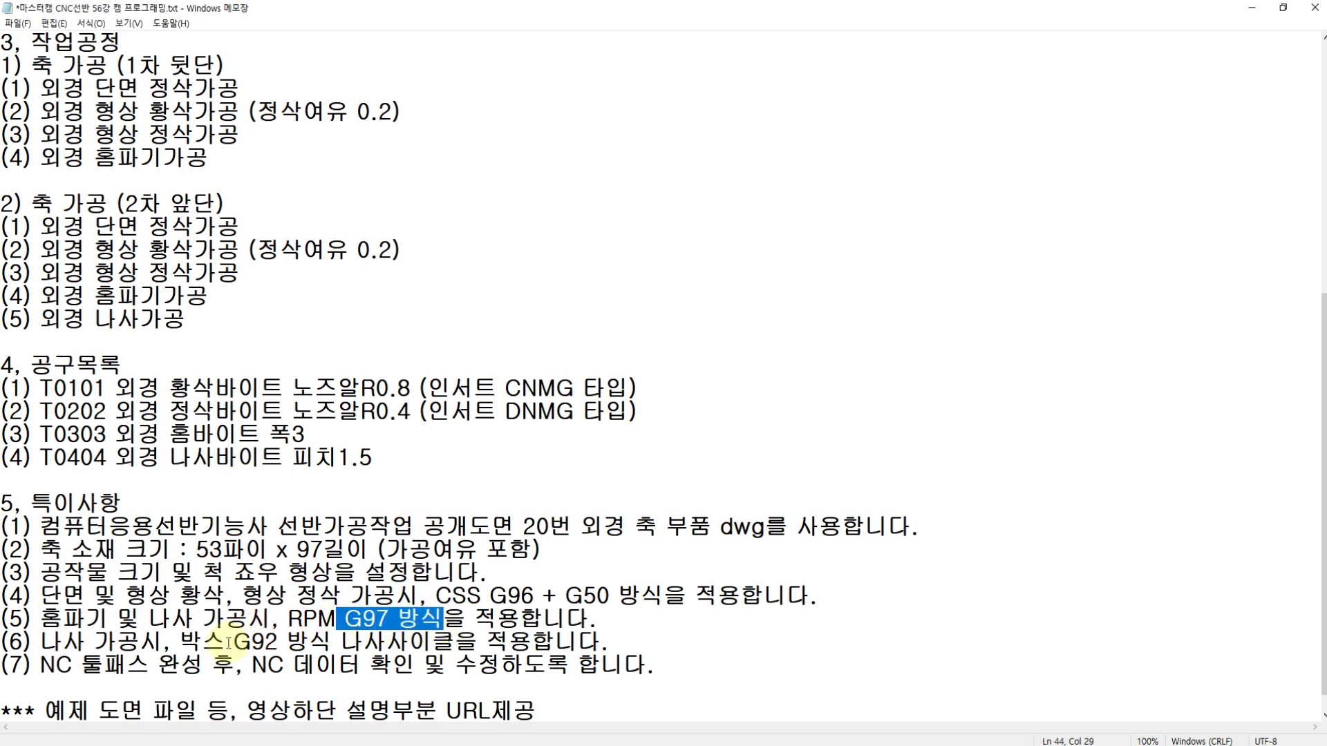
pyautogui.moveTo(180, 642); pyautogui.dragTo(228, 648)
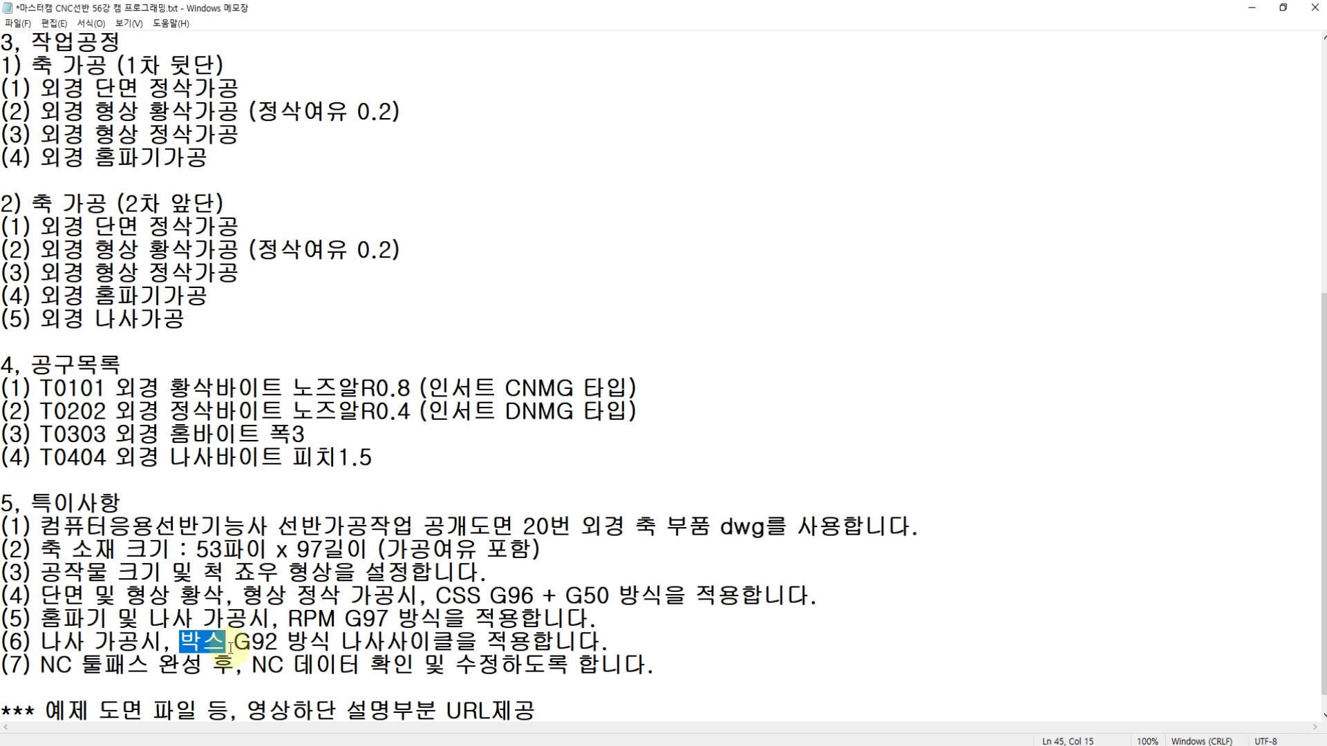
pyautogui.moveTo(233, 643); pyautogui.dragTo(527, 641)
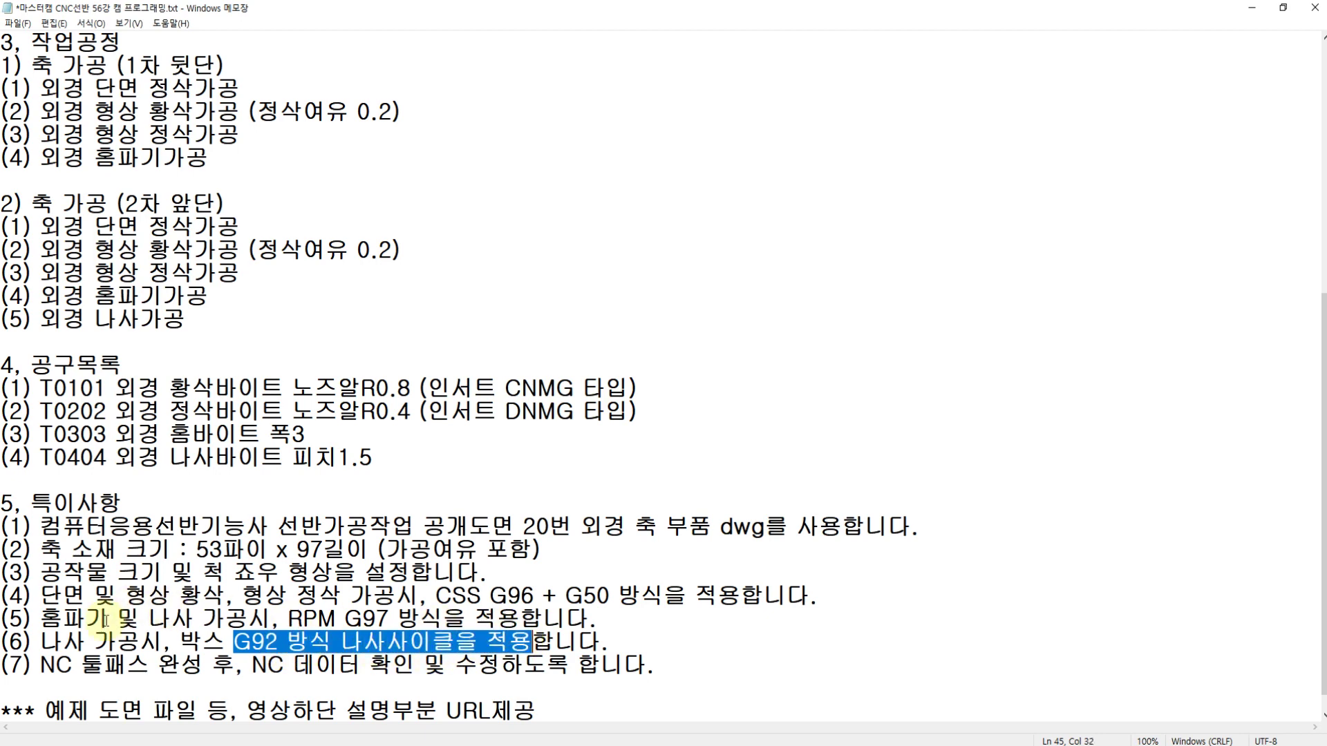
pyautogui.click(82, 666)
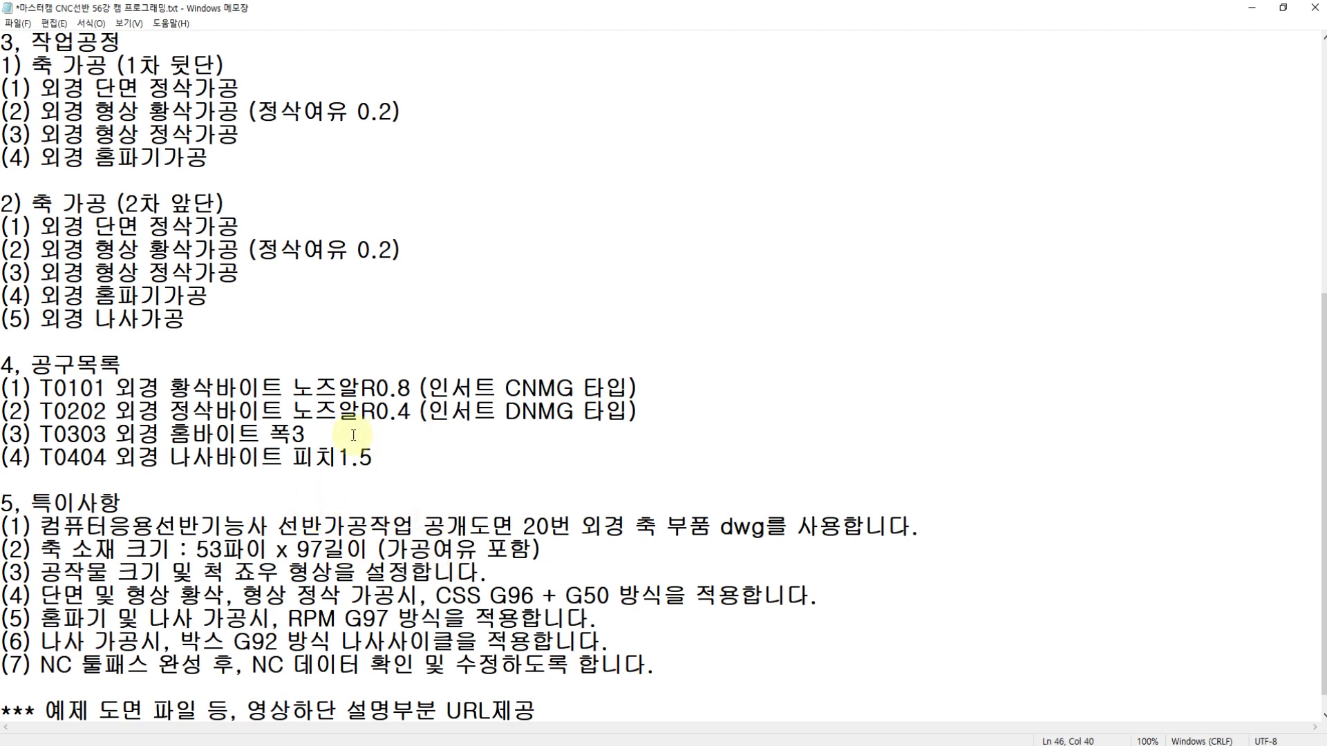
# Switch from the notes to the PDF of public lathe drawing 20 in Acrobat Reader and examine the dimensions of shaft part 1
pyautogui.scroll(6, 349, 436)
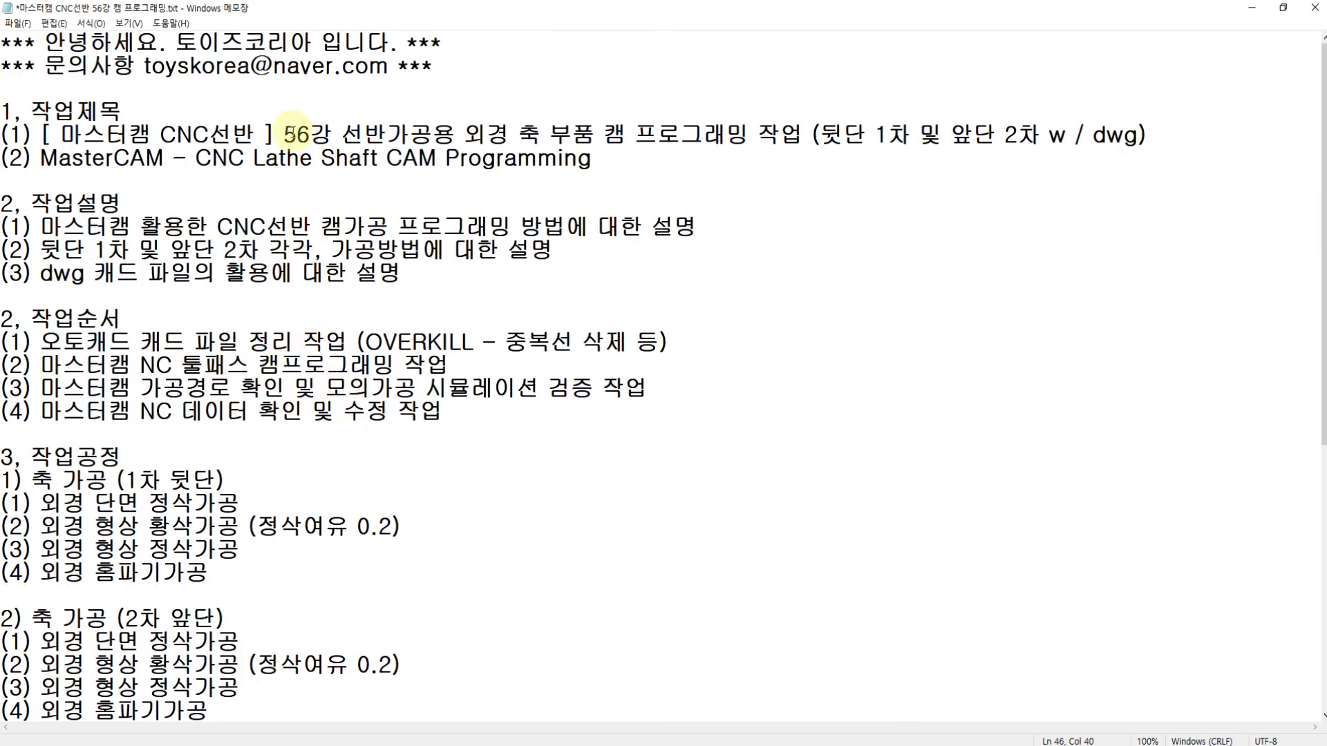
pyautogui.click(298, 136)
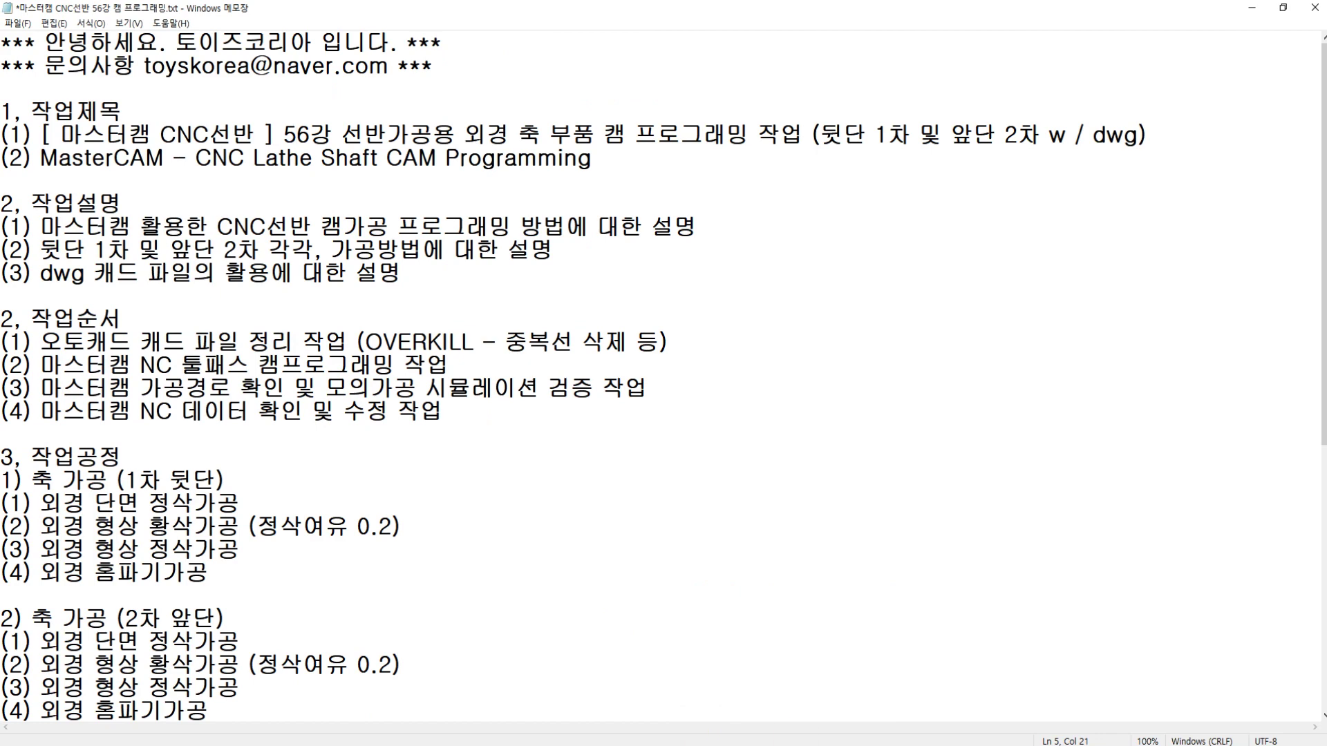
pyautogui.click(1016, 745)
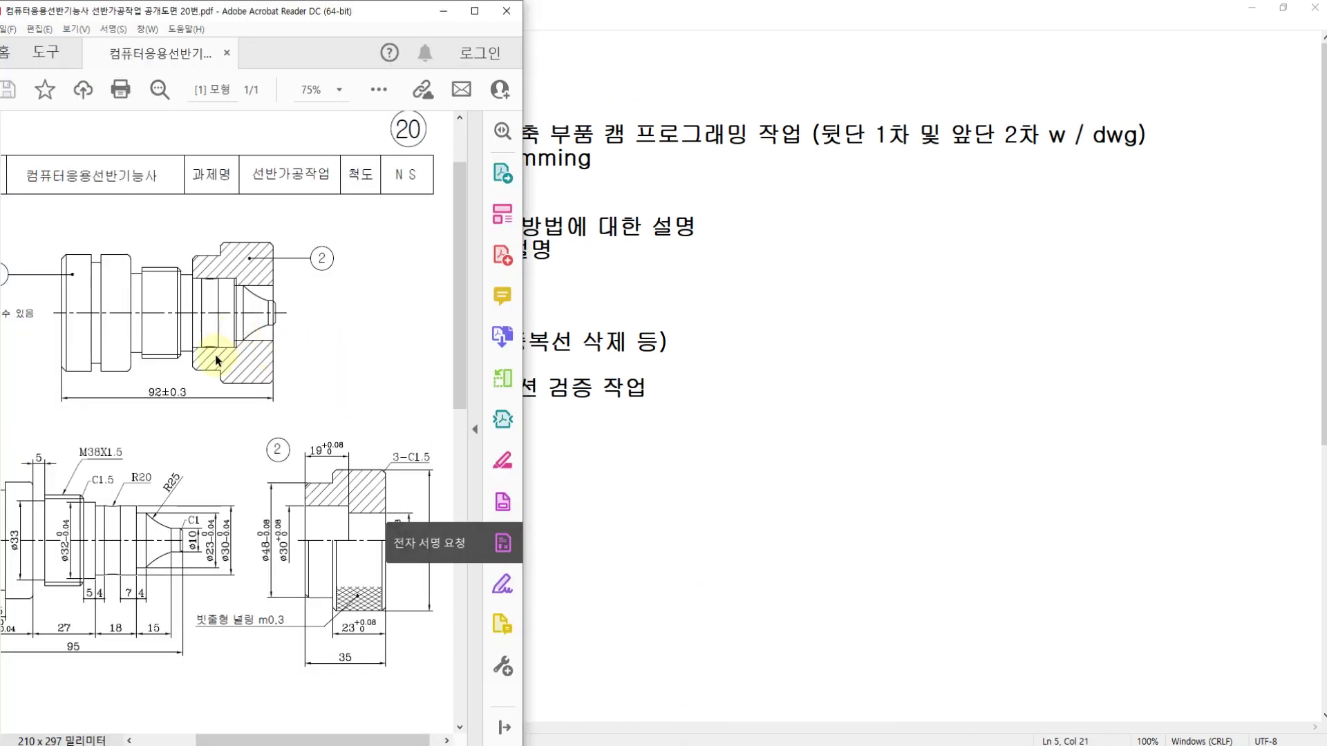
pyautogui.scroll(1, 217, 360)
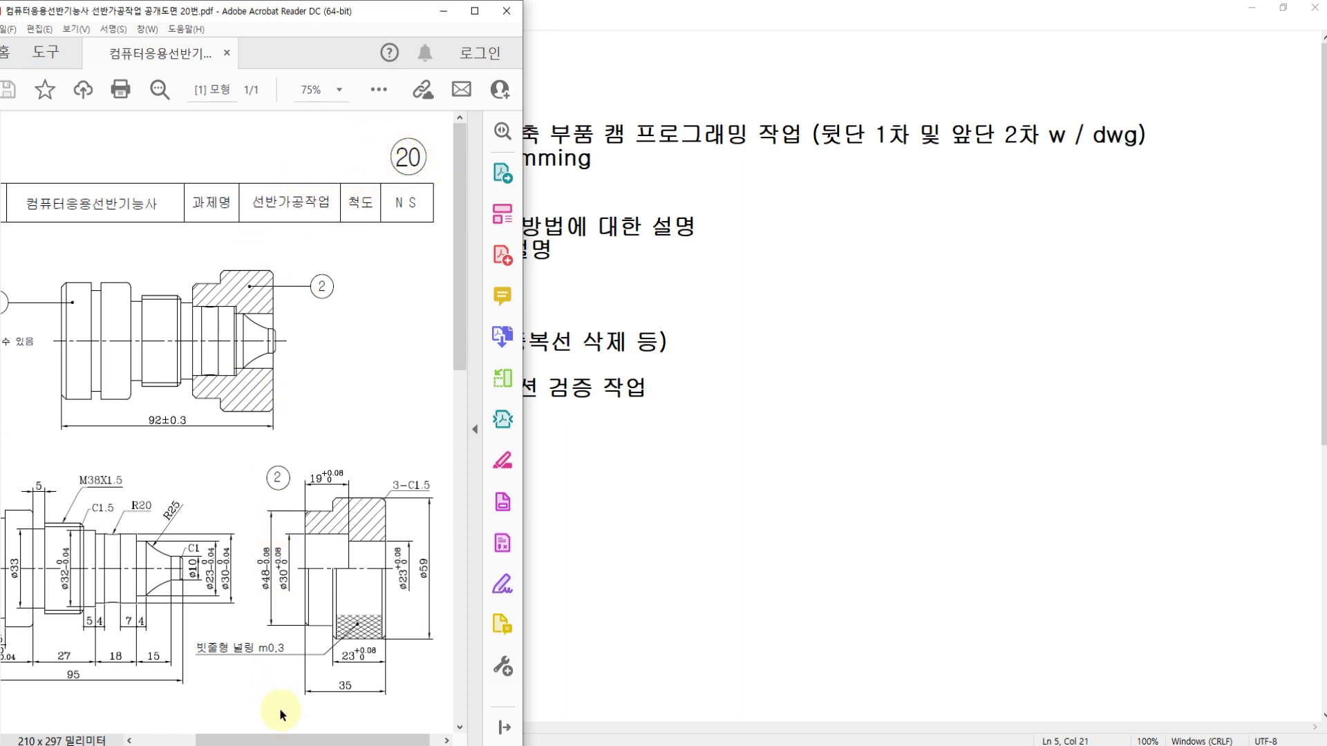
pyautogui.moveTo(282, 739); pyautogui.dragTo(224, 739)
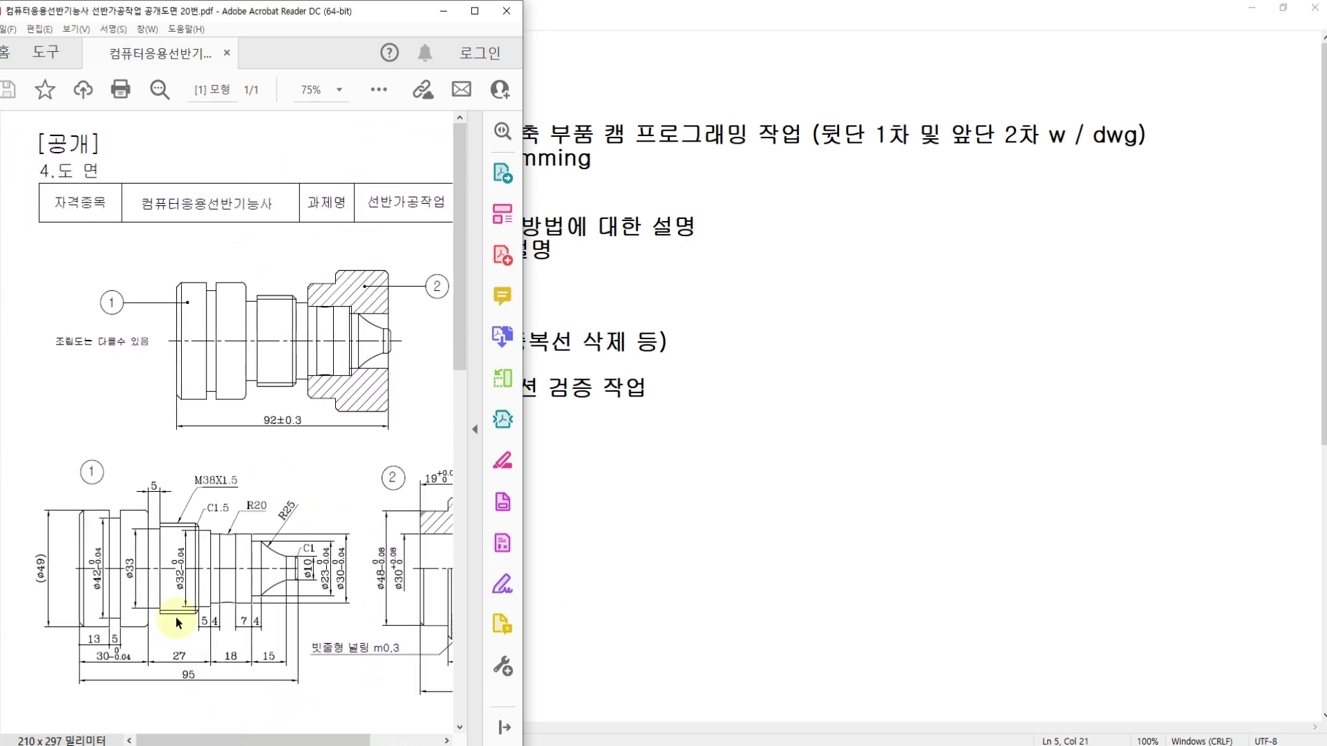
pyautogui.scroll(-1, 171, 568)
pyautogui.scroll(-3, 172, 568)
pyautogui.keyDown('ctrl'); pyautogui.scroll(1, 93, 539); pyautogui.keyUp('ctrl')
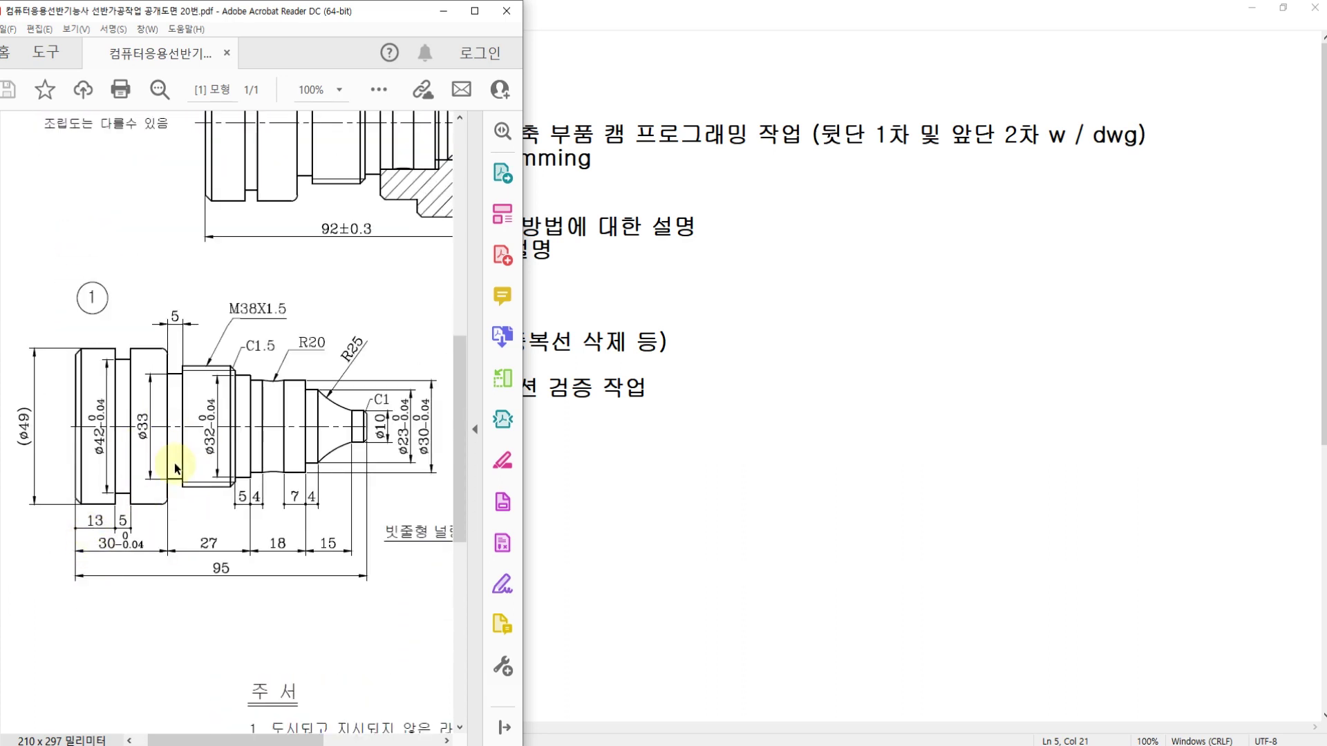
# Switch to AutoCAD and examine the shaft drawing with its dimensions and notes
pyautogui.click(595, 745)
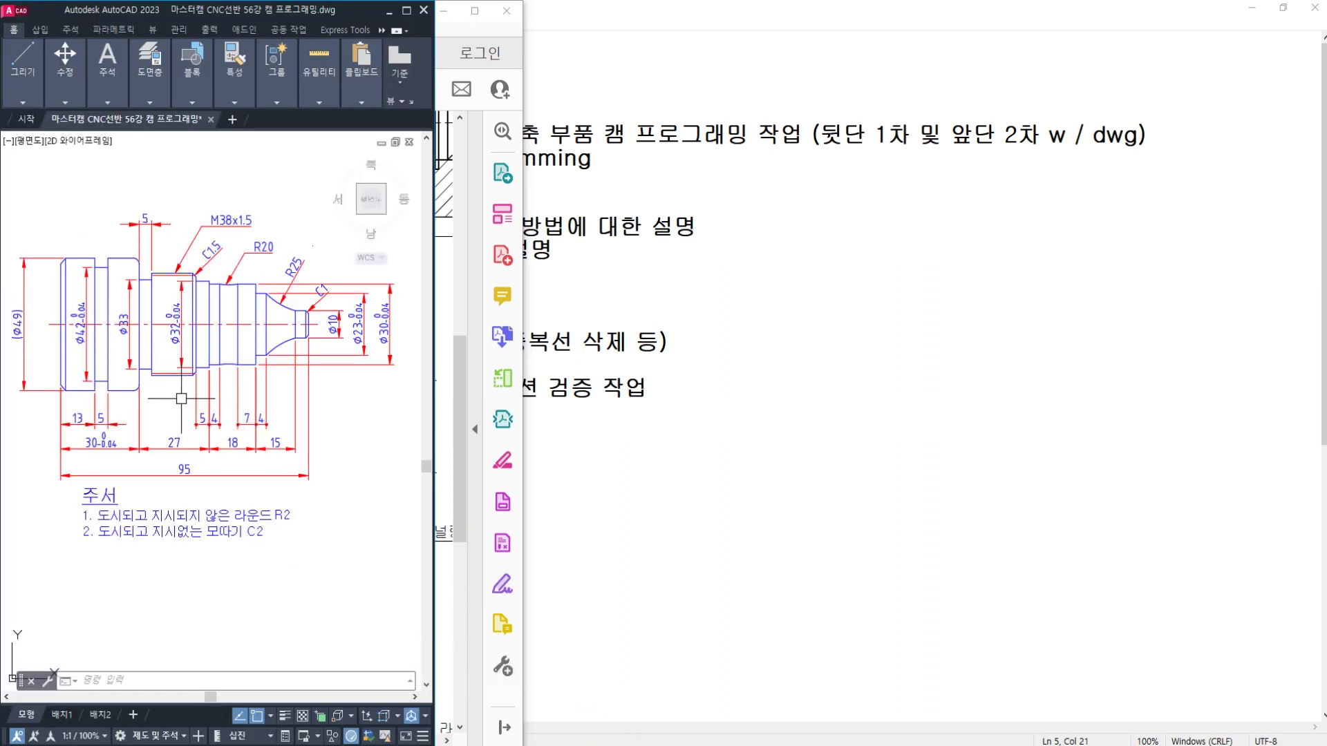
pyautogui.scroll(3, 181, 398)
pyautogui.scroll(-3, 181, 397)
pyautogui.moveTo(188, 387); pyautogui.dragTo(202, 408, button='middle')
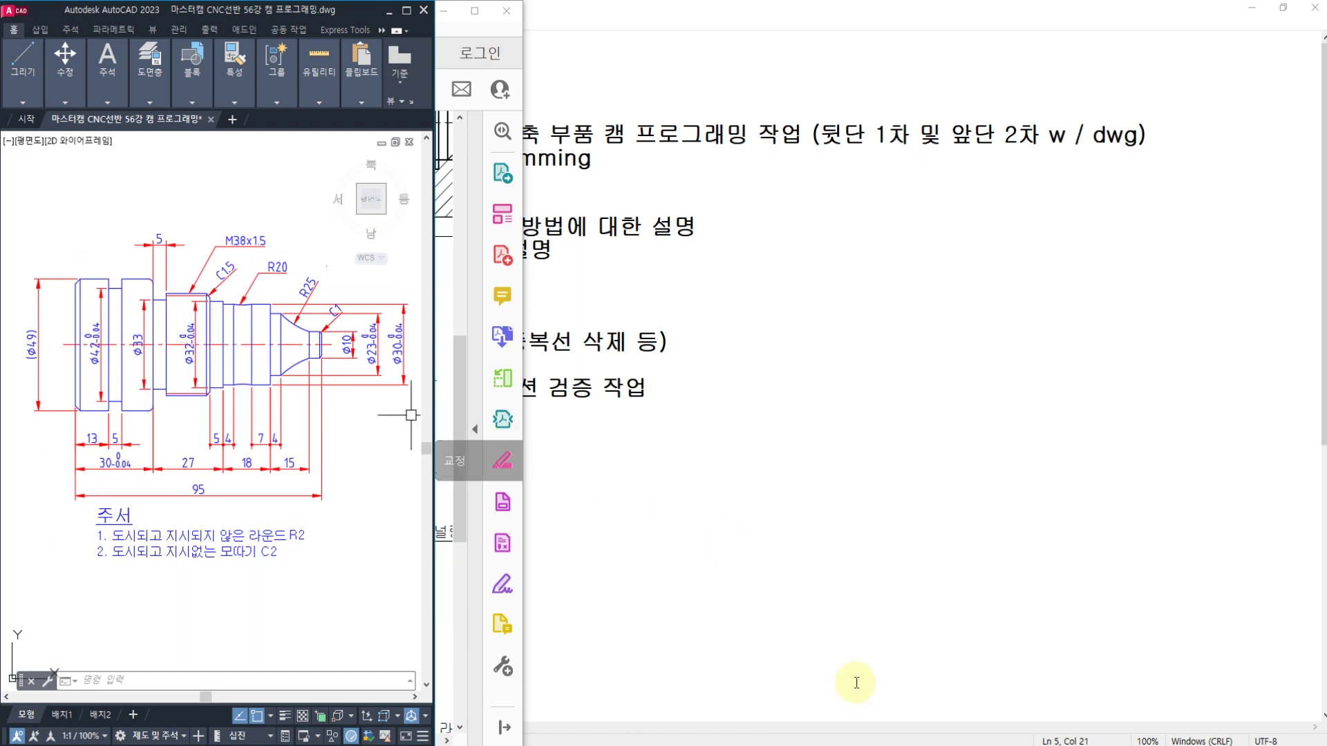
# Switch to Mastercam, return to the AutoCAD window, enlarge it to full screen and inspect the shaft profile up close
pyautogui.click(867, 745)
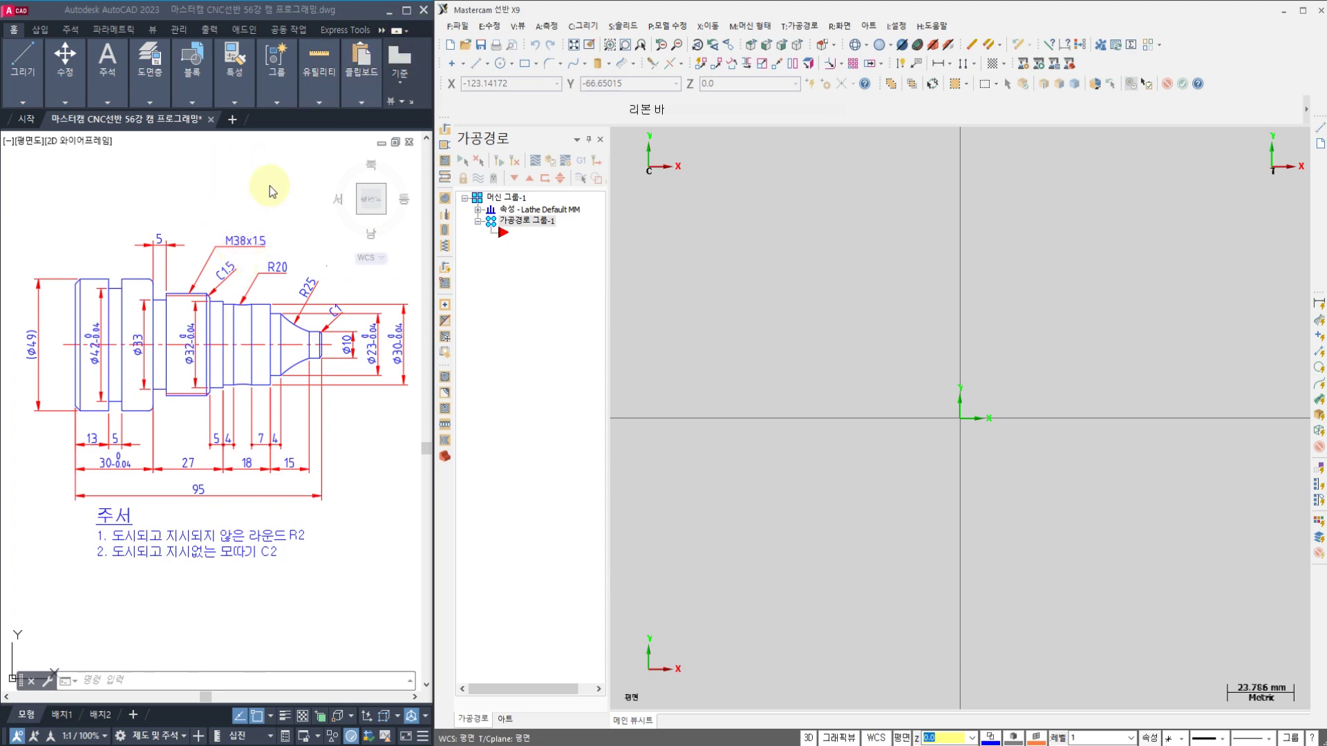
pyautogui.click(409, 19)
pyautogui.click(407, 12)
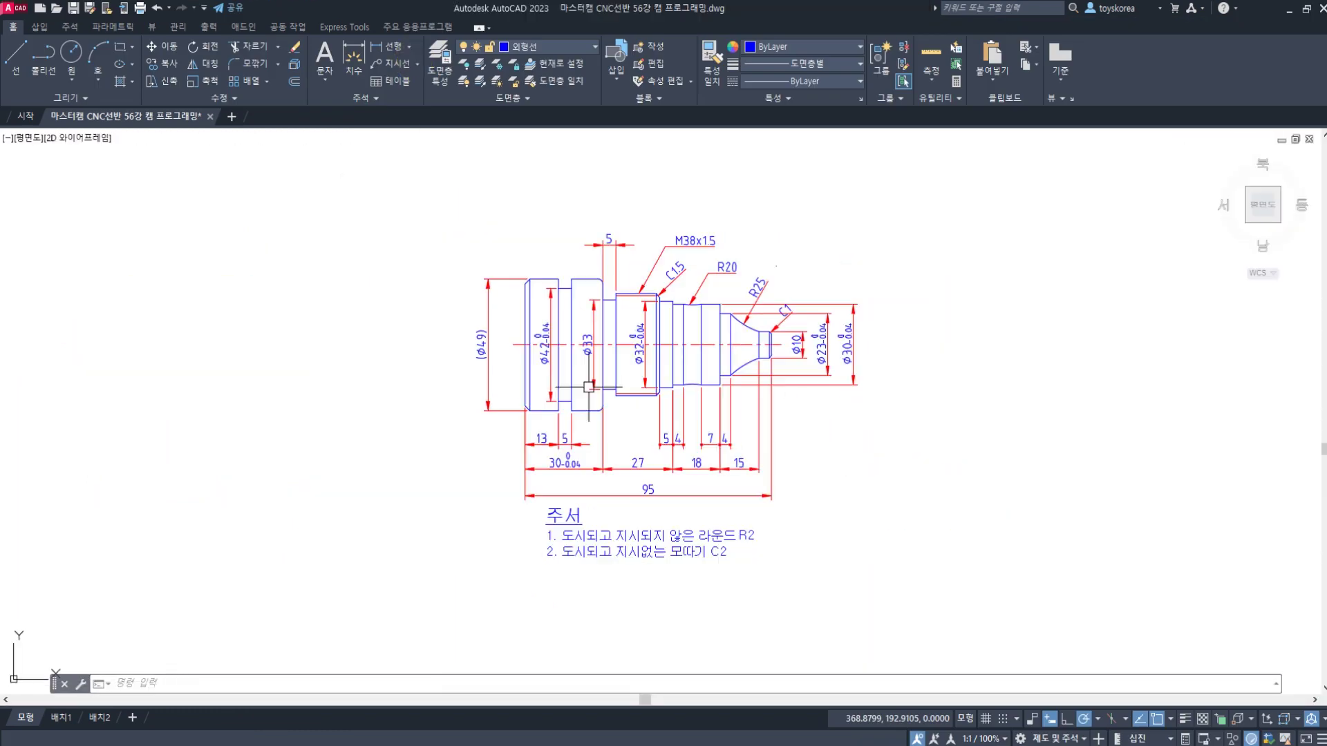
pyautogui.scroll(3, 725, 304)
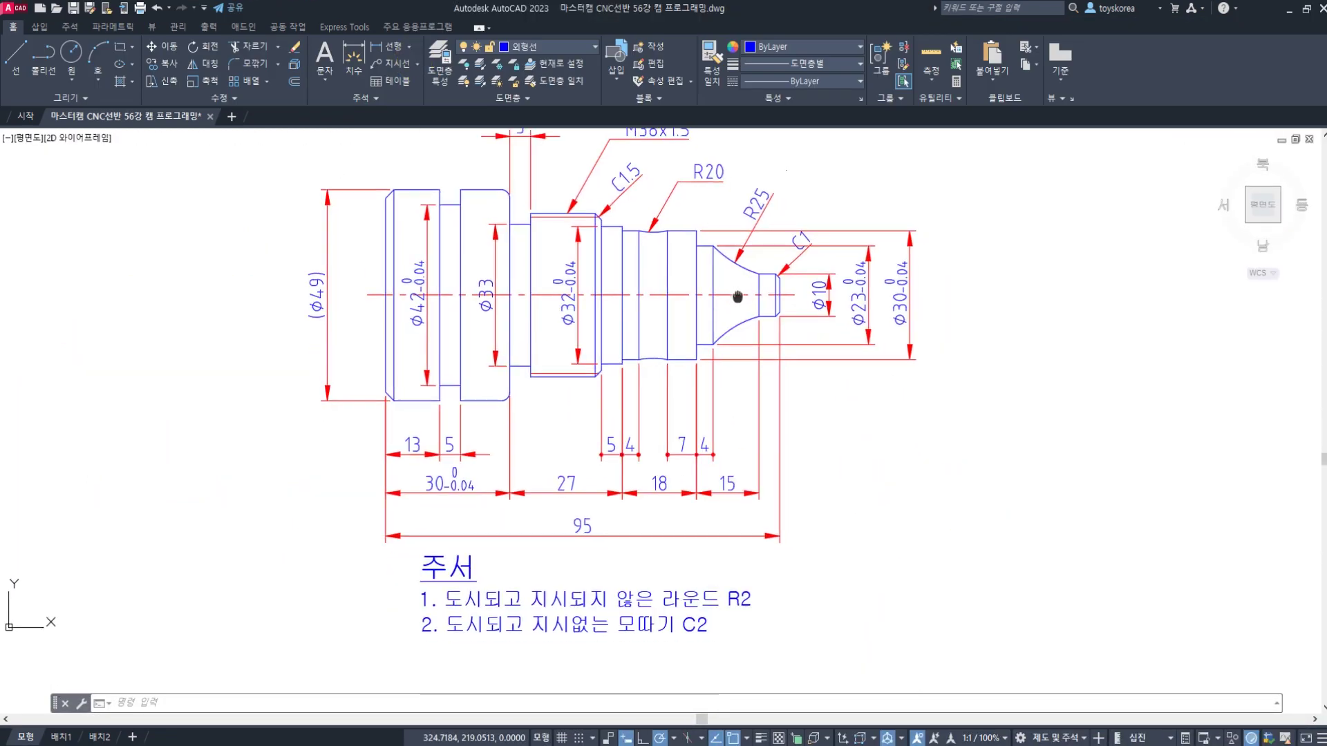
pyautogui.moveTo(726, 300); pyautogui.dragTo(736, 324, button='middle')
# Switch back to Notepad, save the lesson notes and highlight the OVERKILL duplicate-line deletion remark in the first work sequence item
pyautogui.hotkey('alt', 'Tab')
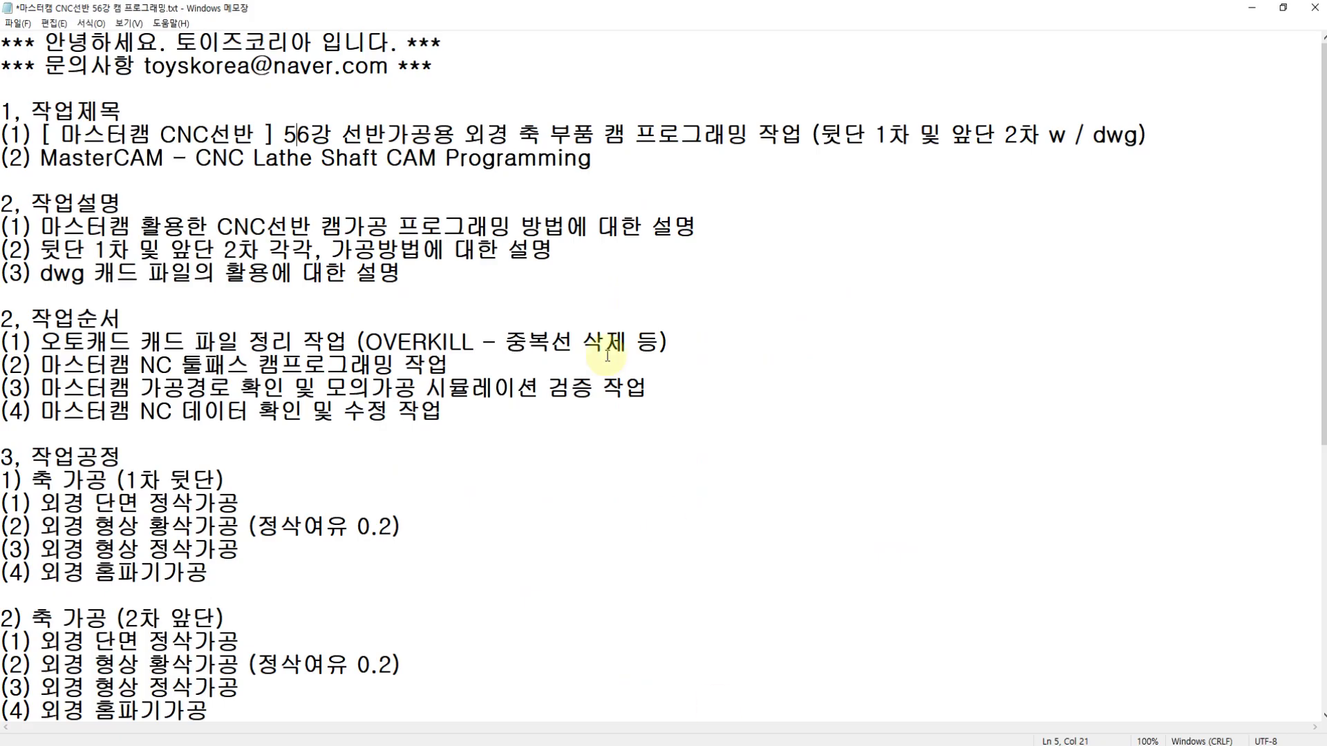
pyautogui.hotkey('ctrl', 's')
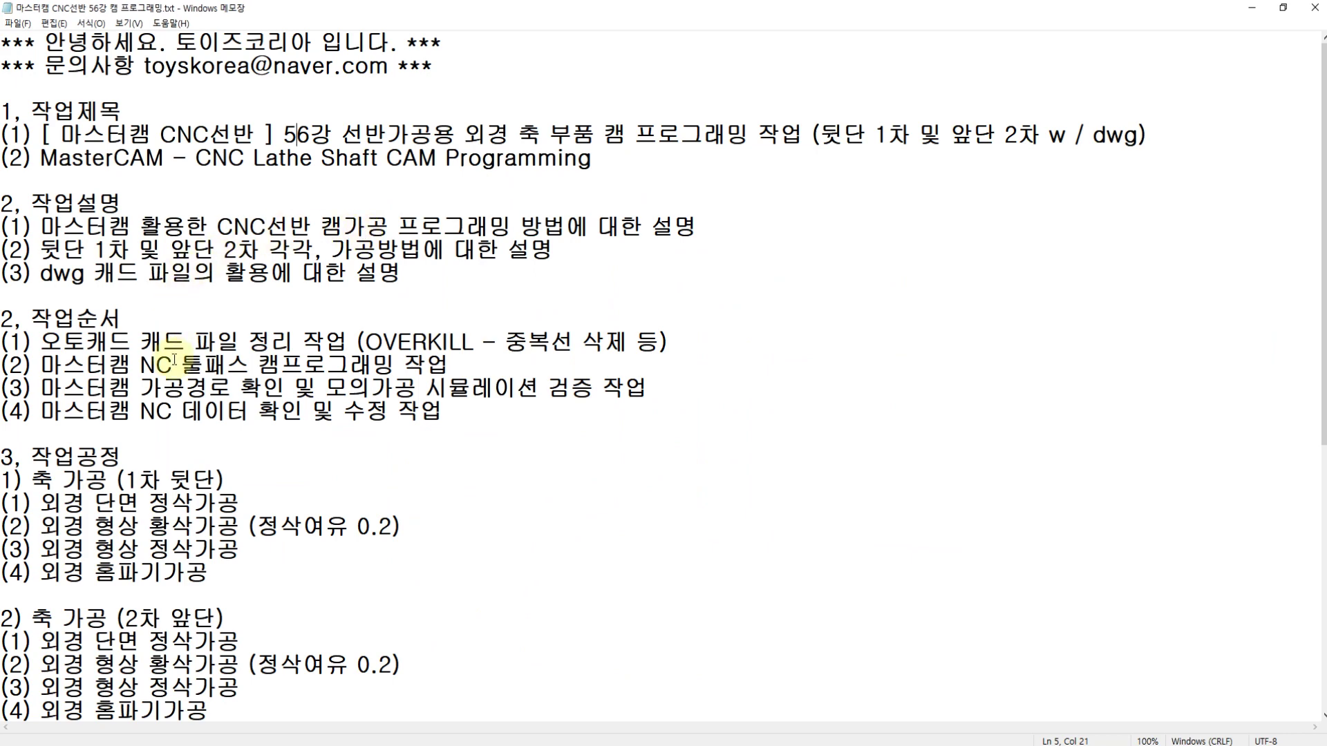
pyautogui.moveTo(39, 342)
pyautogui.mouseDown()
pyautogui.moveTo(605, 344)
pyautogui.moveTo(508, 377)
pyautogui.moveTo(566, 313)
pyautogui.moveTo(553, 376)
pyautogui.mouseUp()
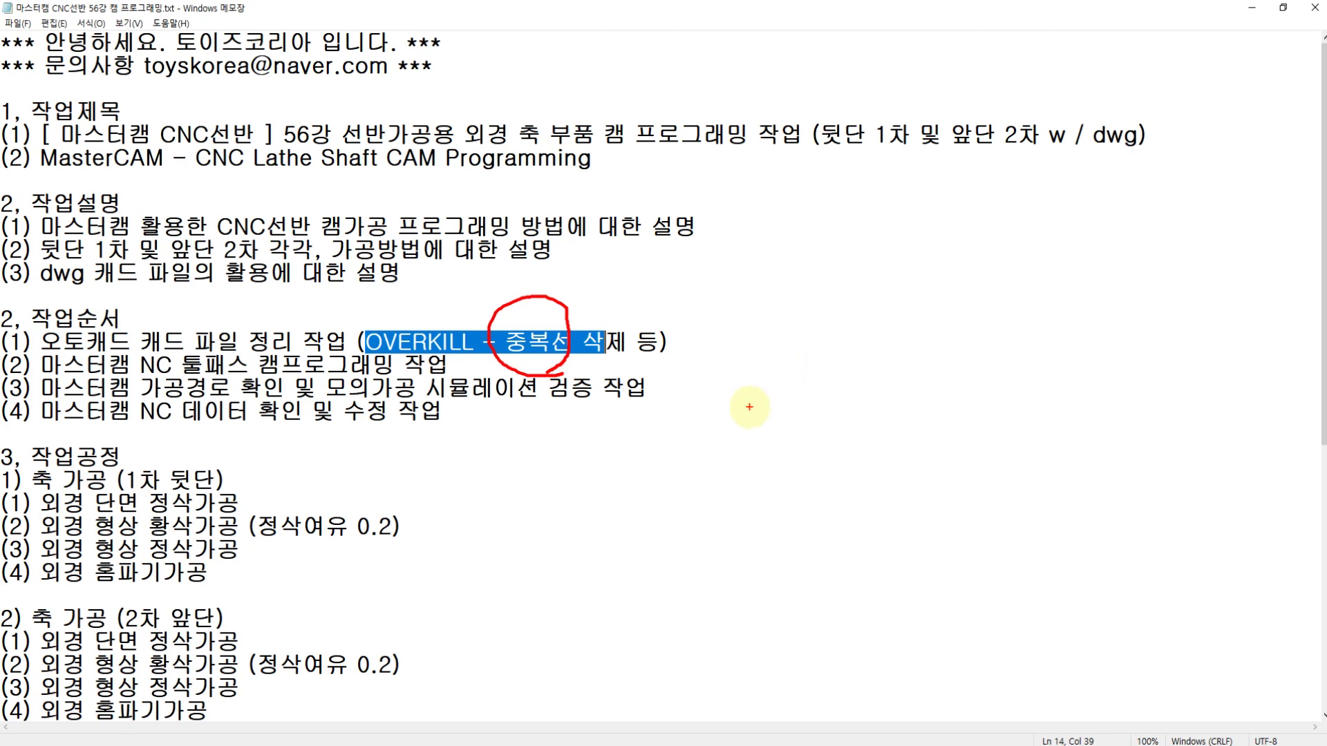
pyautogui.moveTo(759, 349); pyautogui.dragTo(765, 401)
pyautogui.moveTo(820, 350)
pyautogui.mouseDown()
pyautogui.moveTo(820, 393)
pyautogui.moveTo(836, 373)
pyautogui.mouseUp()
pyautogui.moveTo(838, 335); pyautogui.dragTo(841, 481)
pyautogui.moveTo(881, 377)
pyautogui.mouseDown()
pyautogui.moveTo(919, 364)
pyautogui.moveTo(967, 375)
pyautogui.mouseUp()
pyautogui.moveTo(935, 404)
pyautogui.mouseDown()
pyautogui.moveTo(966, 402)
pyautogui.moveTo(945, 441)
pyautogui.moveTo(981, 437)
pyautogui.mouseUp()
pyautogui.moveTo(807, 484); pyautogui.dragTo(1040, 464)
pyautogui.moveTo(1038, 392)
pyautogui.mouseDown()
pyautogui.moveTo(715, 494)
pyautogui.moveTo(834, 487)
pyautogui.mouseUp()
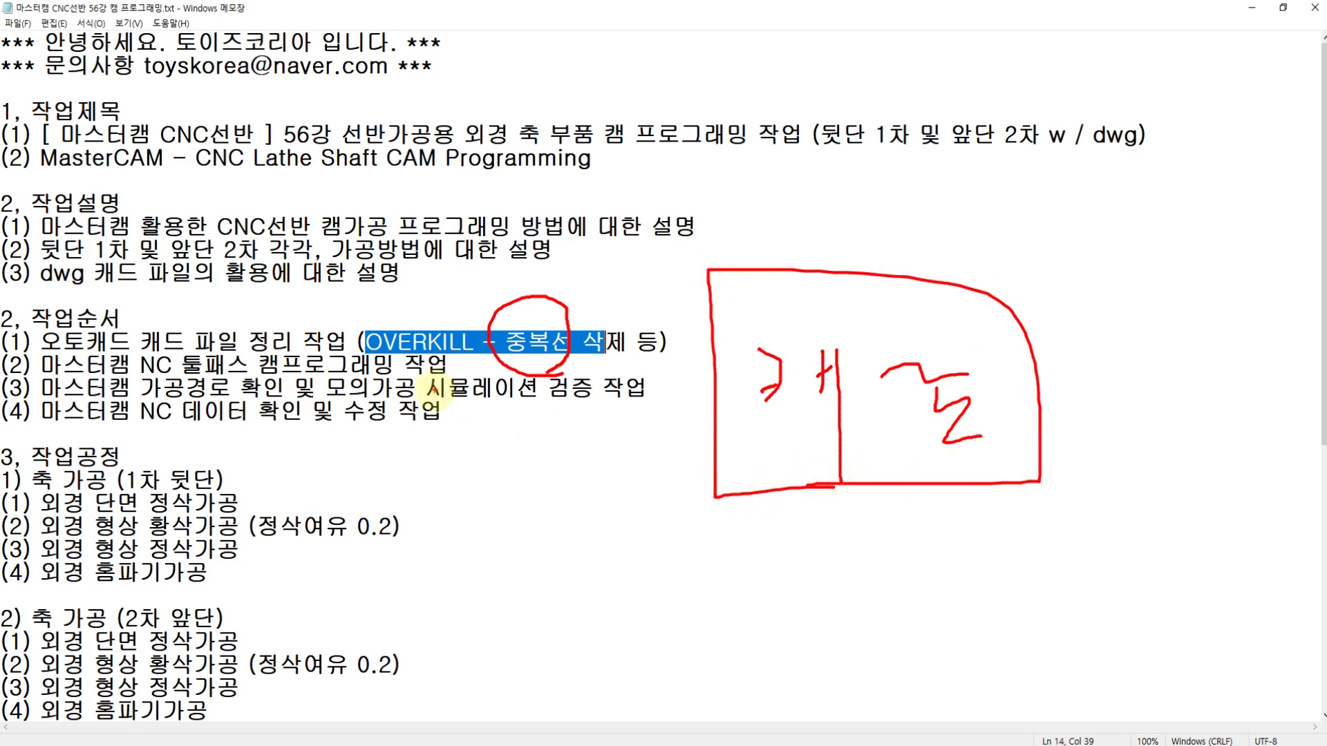
pyautogui.moveTo(424, 383)
pyautogui.mouseDown()
pyautogui.moveTo(362, 363)
pyautogui.moveTo(443, 289)
pyautogui.moveTo(427, 364)
pyautogui.mouseUp()
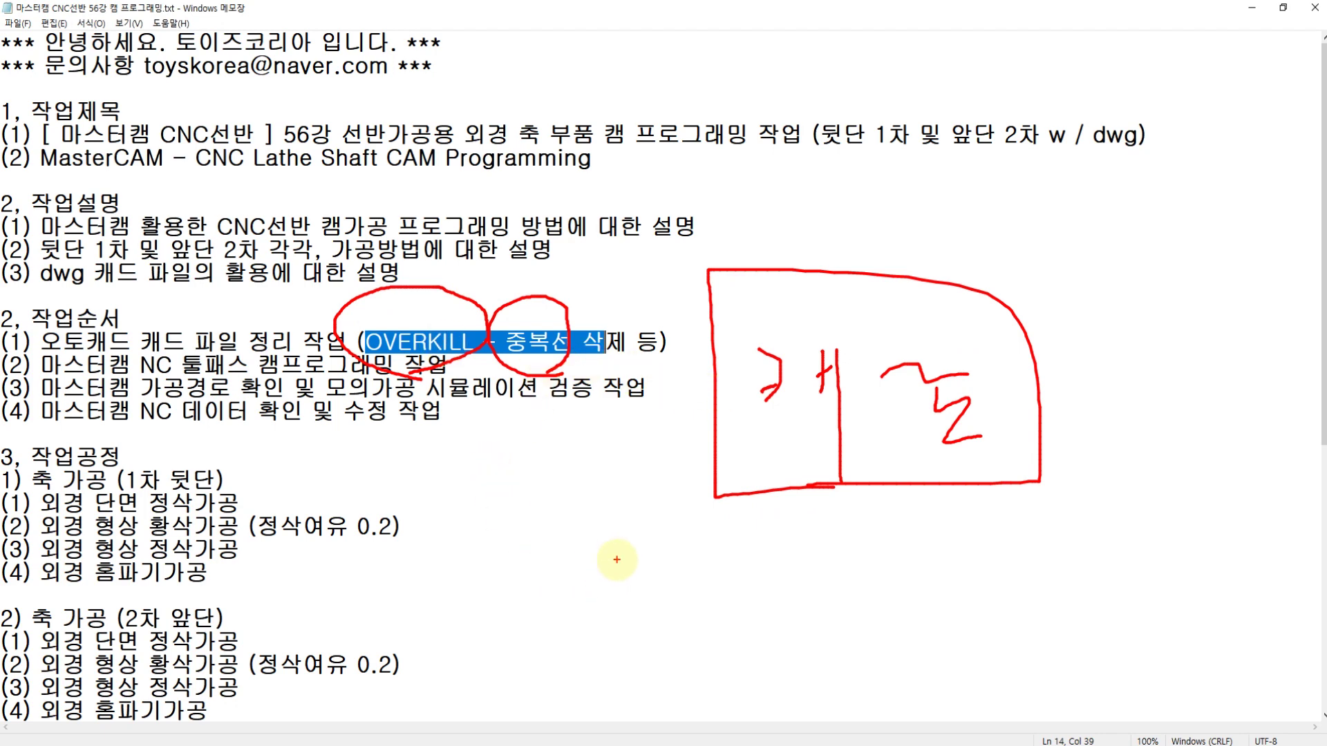
pyautogui.moveTo(684, 513); pyautogui.dragTo(644, 542)
pyautogui.moveTo(643, 511); pyautogui.dragTo(673, 546)
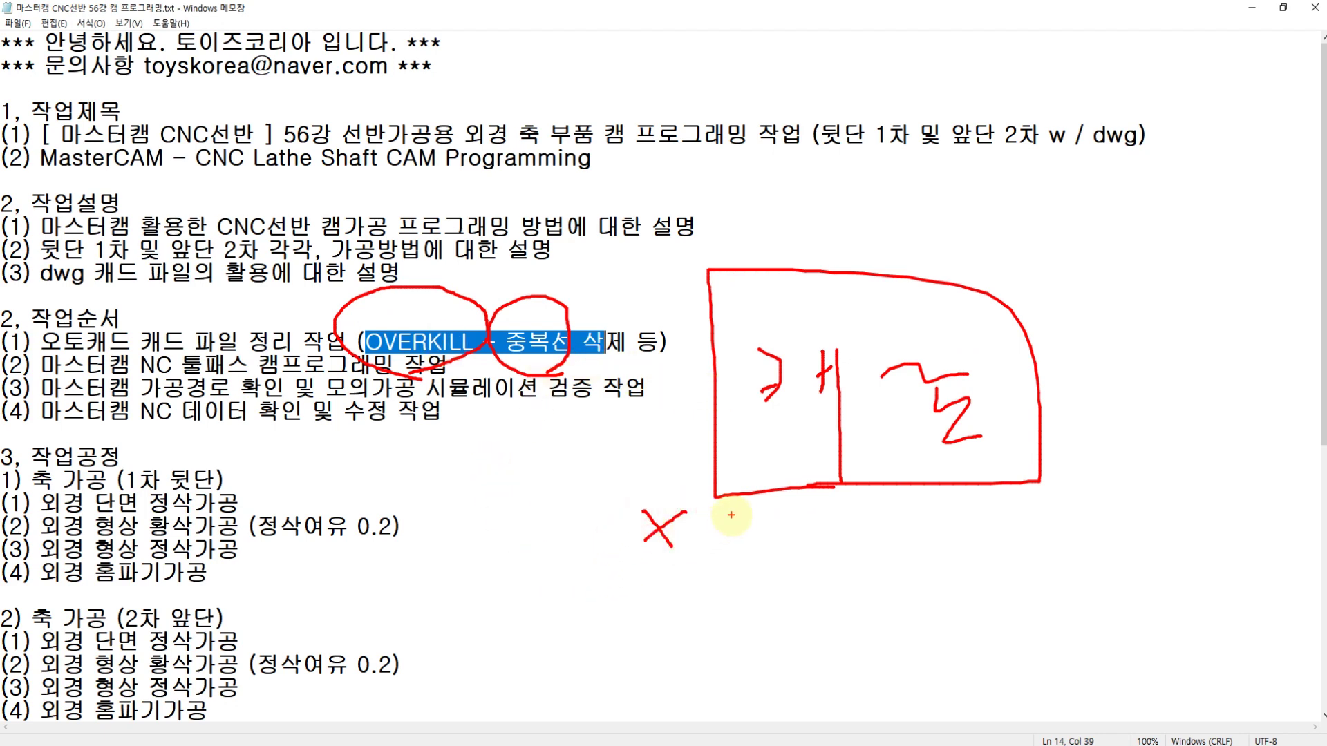
pyautogui.moveTo(733, 508)
pyautogui.mouseDown()
pyautogui.moveTo(715, 550)
pyautogui.moveTo(781, 554)
pyautogui.mouseUp()
pyautogui.moveTo(780, 528); pyautogui.dragTo(808, 561)
pyautogui.moveTo(900, 470); pyautogui.dragTo(887, 597)
pyautogui.moveTo(882, 559)
pyautogui.mouseDown()
pyautogui.moveTo(886, 599)
pyautogui.moveTo(898, 559)
pyautogui.moveTo(739, 622)
pyautogui.mouseUp()
pyautogui.moveTo(749, 595); pyautogui.dragTo(739, 622)
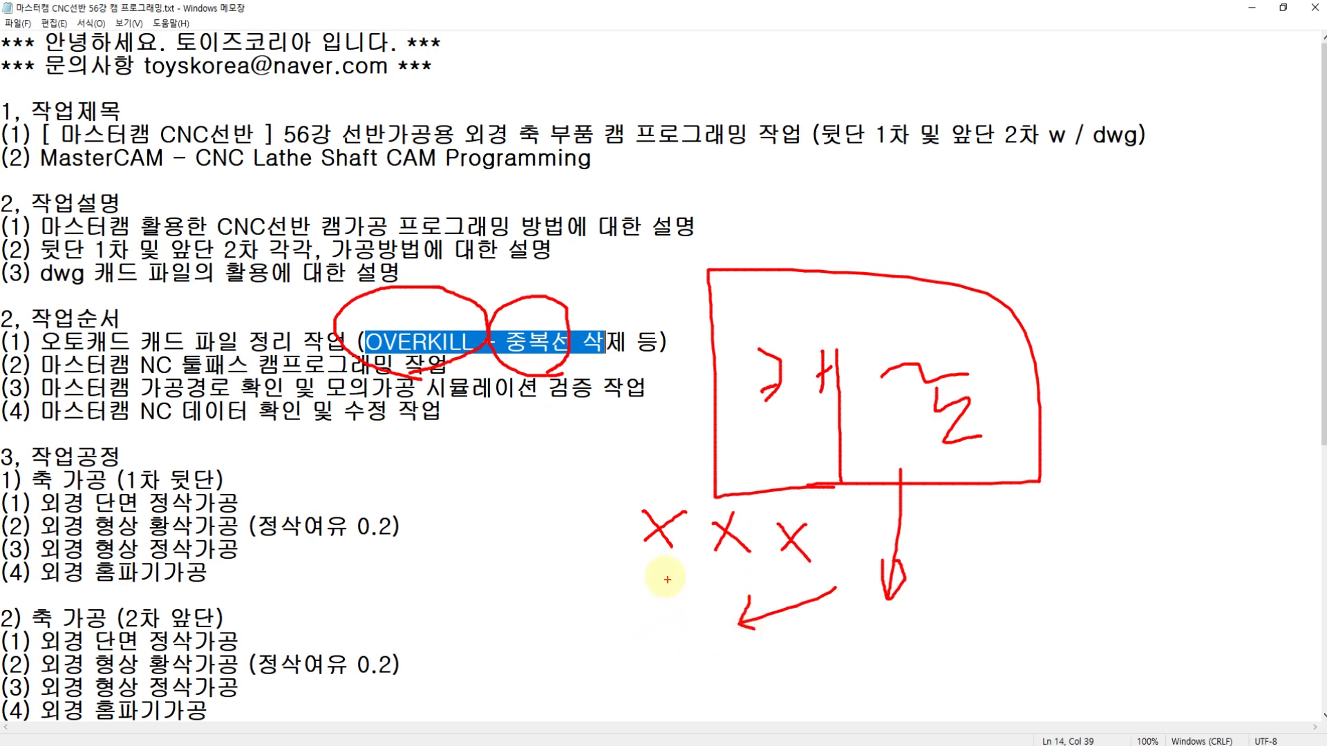
pyautogui.moveTo(463, 518); pyautogui.dragTo(637, 518)
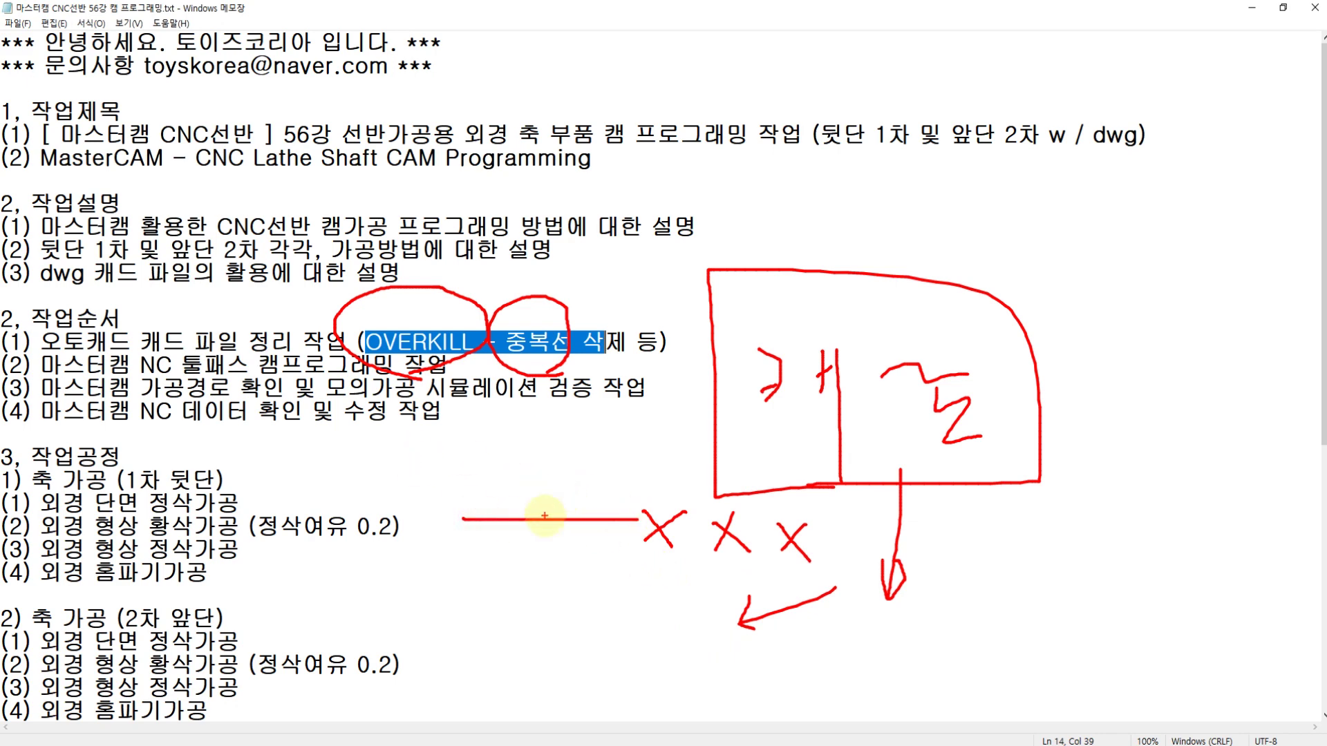
pyautogui.moveTo(540, 456); pyautogui.dragTo(549, 679)
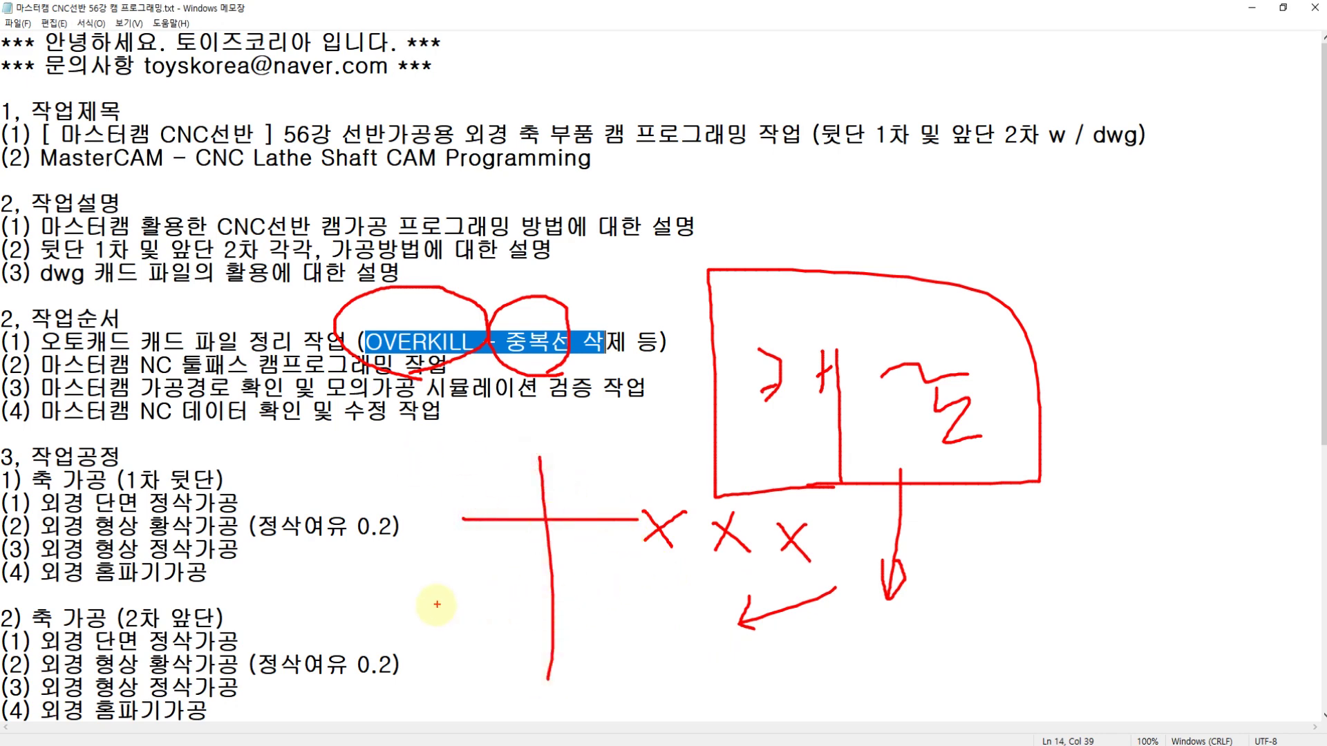
pyautogui.moveTo(435, 606); pyautogui.dragTo(562, 606)
pyautogui.moveTo(481, 616)
pyautogui.mouseDown()
pyautogui.moveTo(529, 617)
pyautogui.moveTo(532, 631)
pyautogui.mouseUp()
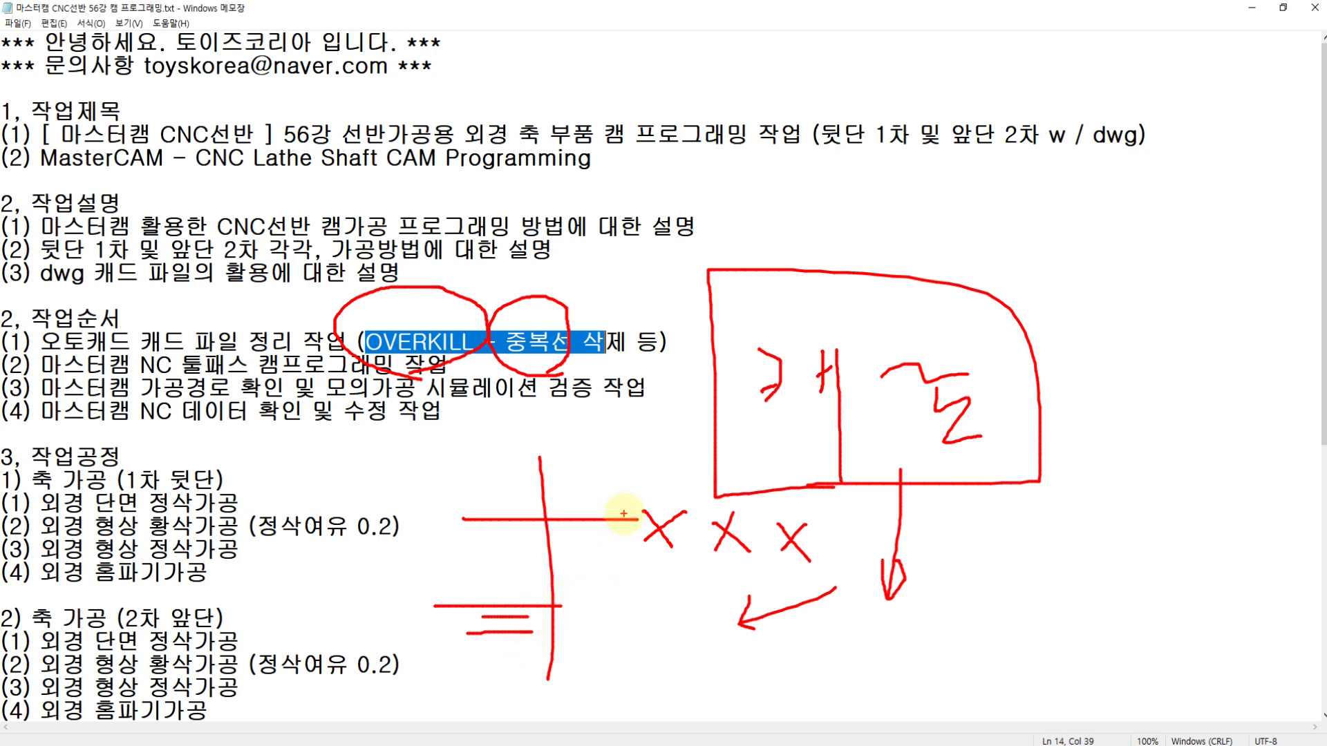
pyautogui.moveTo(627, 509)
pyautogui.mouseDown()
pyautogui.moveTo(558, 519)
pyautogui.moveTo(559, 451)
pyautogui.moveTo(534, 463)
pyautogui.moveTo(593, 478)
pyautogui.mouseUp()
pyautogui.moveTo(522, 534)
pyautogui.mouseDown()
pyautogui.moveTo(420, 534)
pyautogui.moveTo(441, 555)
pyautogui.mouseUp()
pyautogui.moveTo(581, 539)
pyautogui.mouseDown()
pyautogui.moveTo(576, 621)
pyautogui.moveTo(595, 648)
pyautogui.mouseUp()
pyautogui.moveTo(830, 203); pyautogui.dragTo(1114, 199)
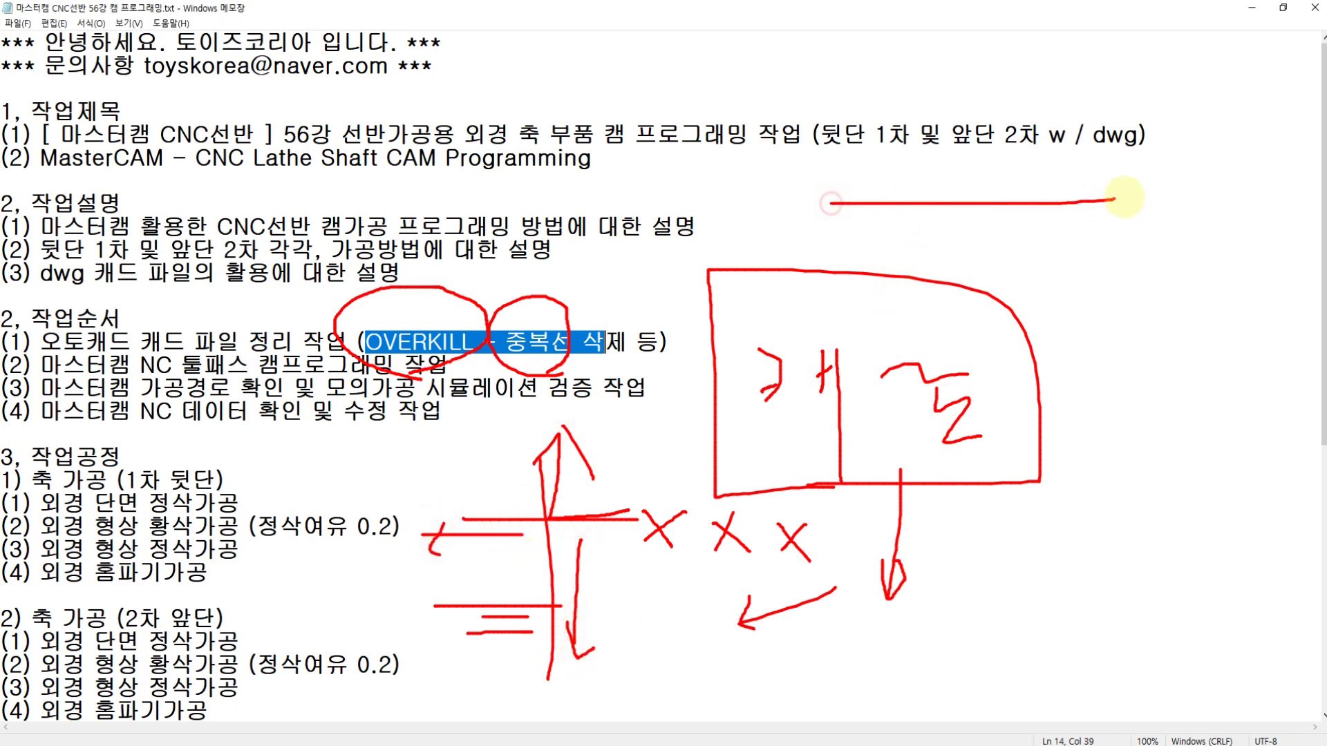
pyautogui.moveTo(902, 225)
pyautogui.mouseDown()
pyautogui.moveTo(1041, 220)
pyautogui.moveTo(1050, 236)
pyautogui.mouseUp()
pyautogui.moveTo(886, 260)
pyautogui.mouseDown()
pyautogui.moveTo(1073, 258)
pyautogui.moveTo(1139, 273)
pyautogui.mouseUp()
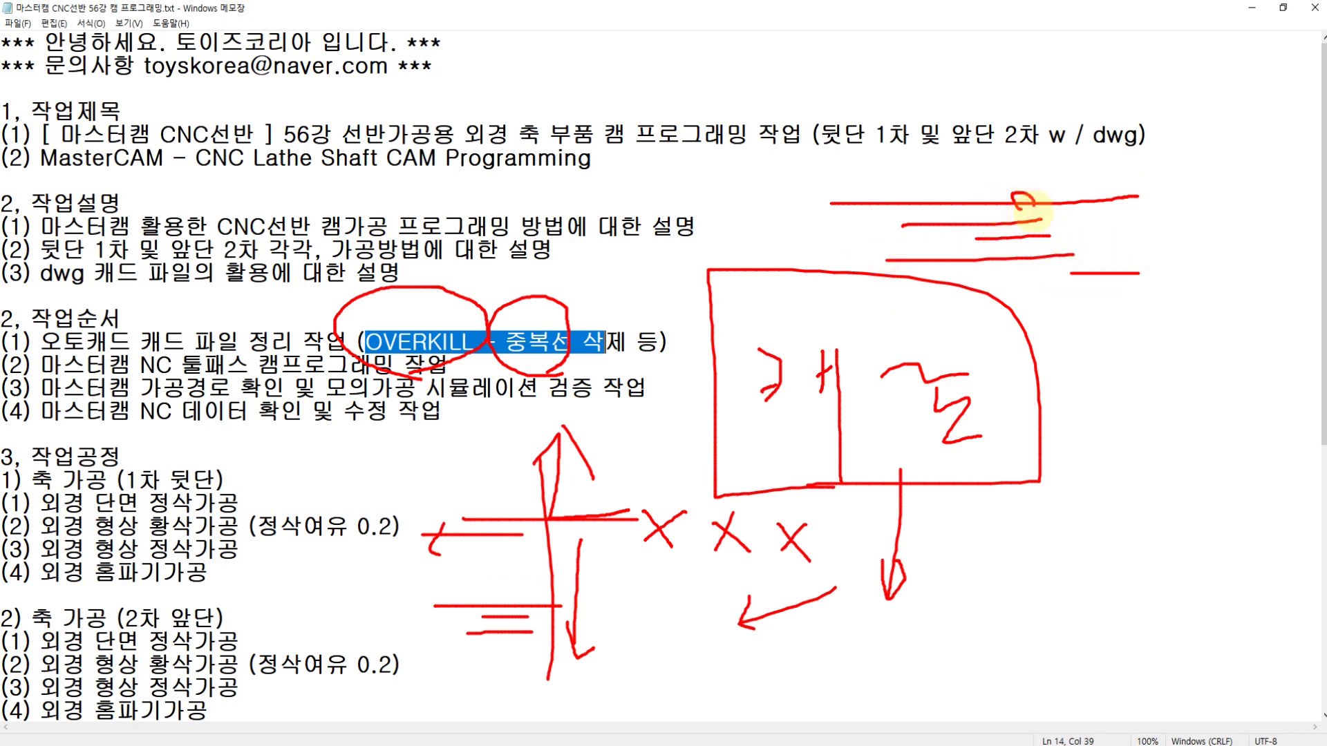
pyautogui.moveTo(1229, 196); pyautogui.dragTo(1075, 198)
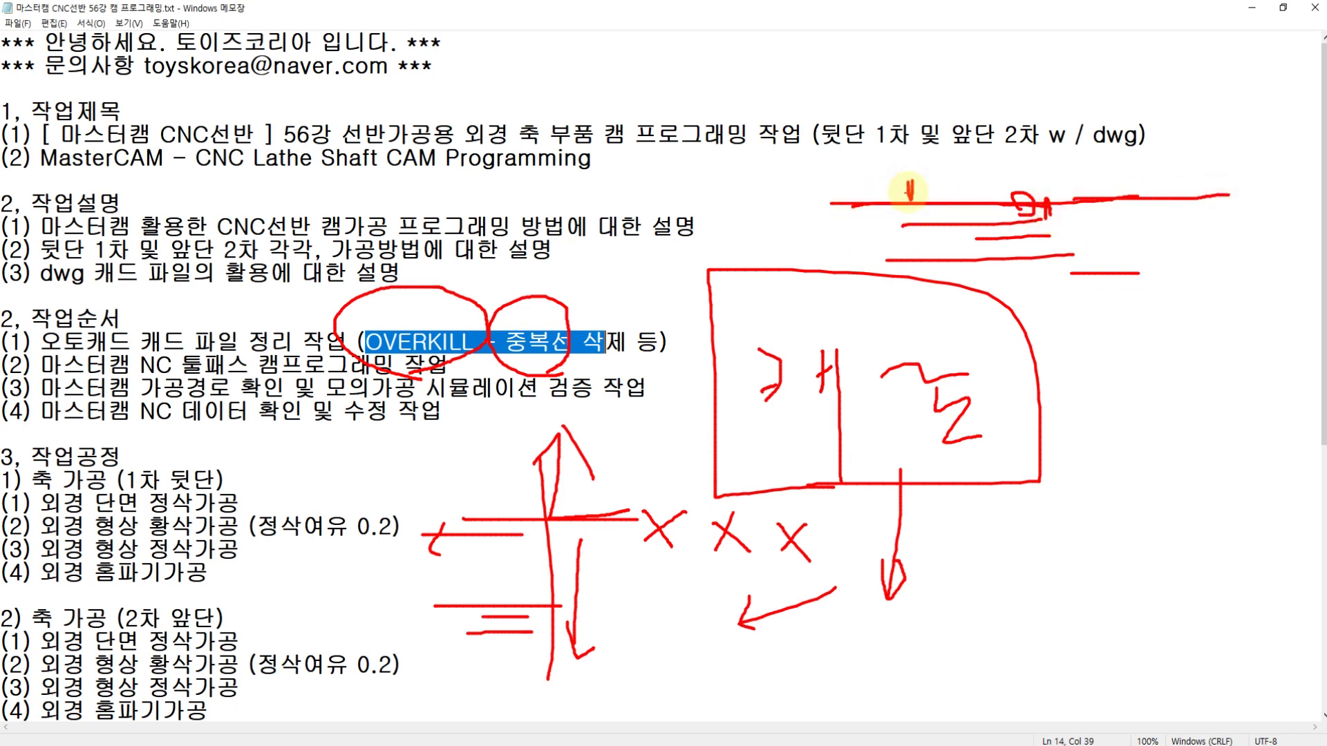
pyautogui.moveTo(830, 168); pyautogui.dragTo(832, 205)
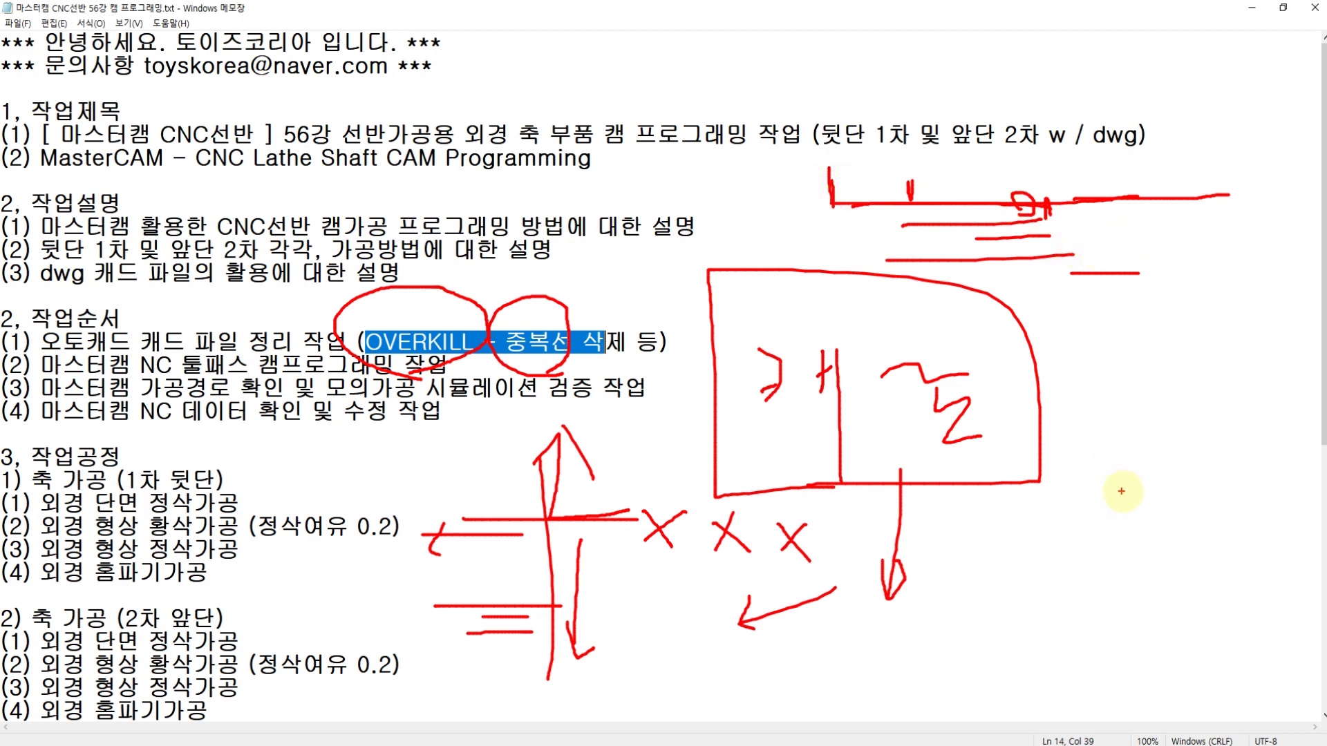
pyautogui.moveTo(1228, 410)
pyautogui.mouseDown()
pyautogui.moveTo(1062, 572)
pyautogui.moveTo(1040, 566)
pyautogui.moveTo(1079, 588)
pyautogui.mouseUp()
pyautogui.moveTo(1266, 361)
pyautogui.mouseDown()
pyautogui.moveTo(1098, 368)
pyautogui.moveTo(1044, 315)
pyautogui.mouseUp()
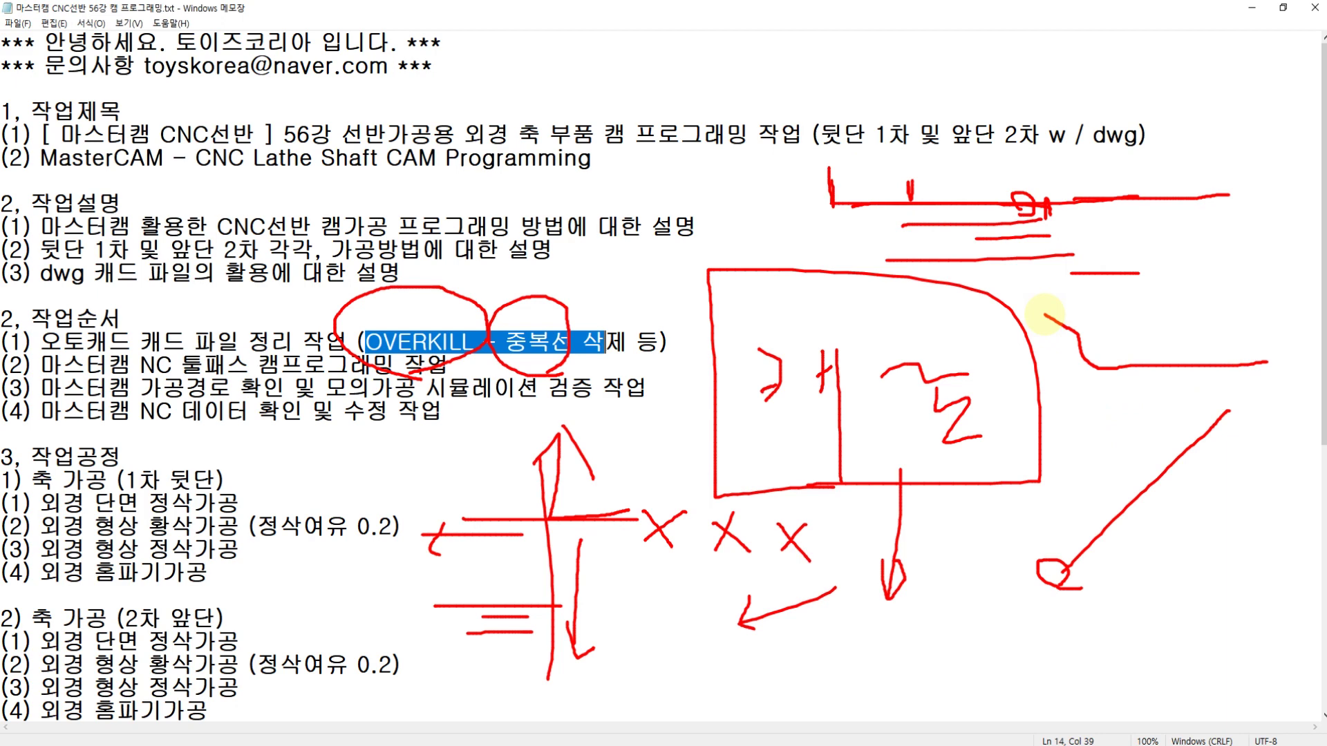
pyautogui.moveTo(1271, 361); pyautogui.dragTo(1118, 370)
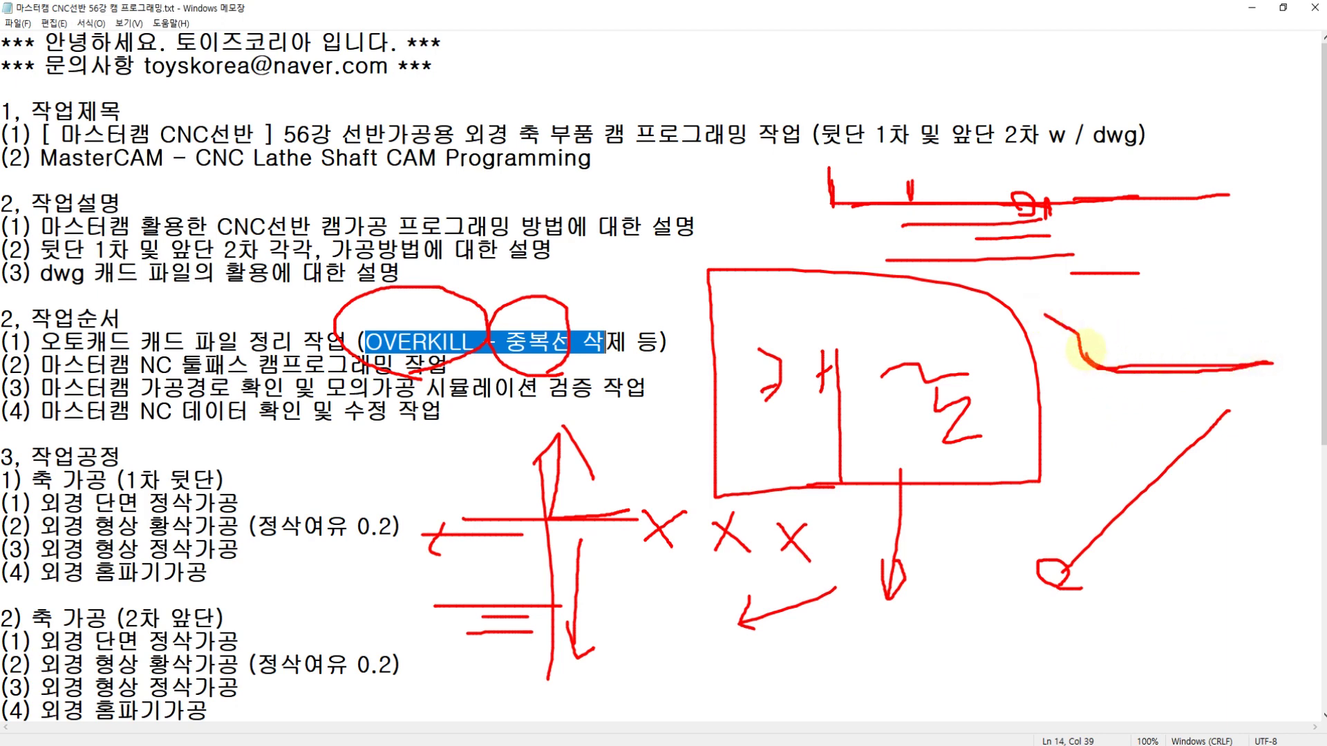
pyautogui.moveTo(1077, 329)
pyautogui.mouseDown()
pyautogui.moveTo(1047, 310)
pyautogui.moveTo(1071, 335)
pyautogui.moveTo(1087, 326)
pyautogui.mouseUp()
pyautogui.moveTo(1158, 382)
pyautogui.mouseDown()
pyautogui.moveTo(1211, 374)
pyautogui.moveTo(1220, 389)
pyautogui.mouseUp()
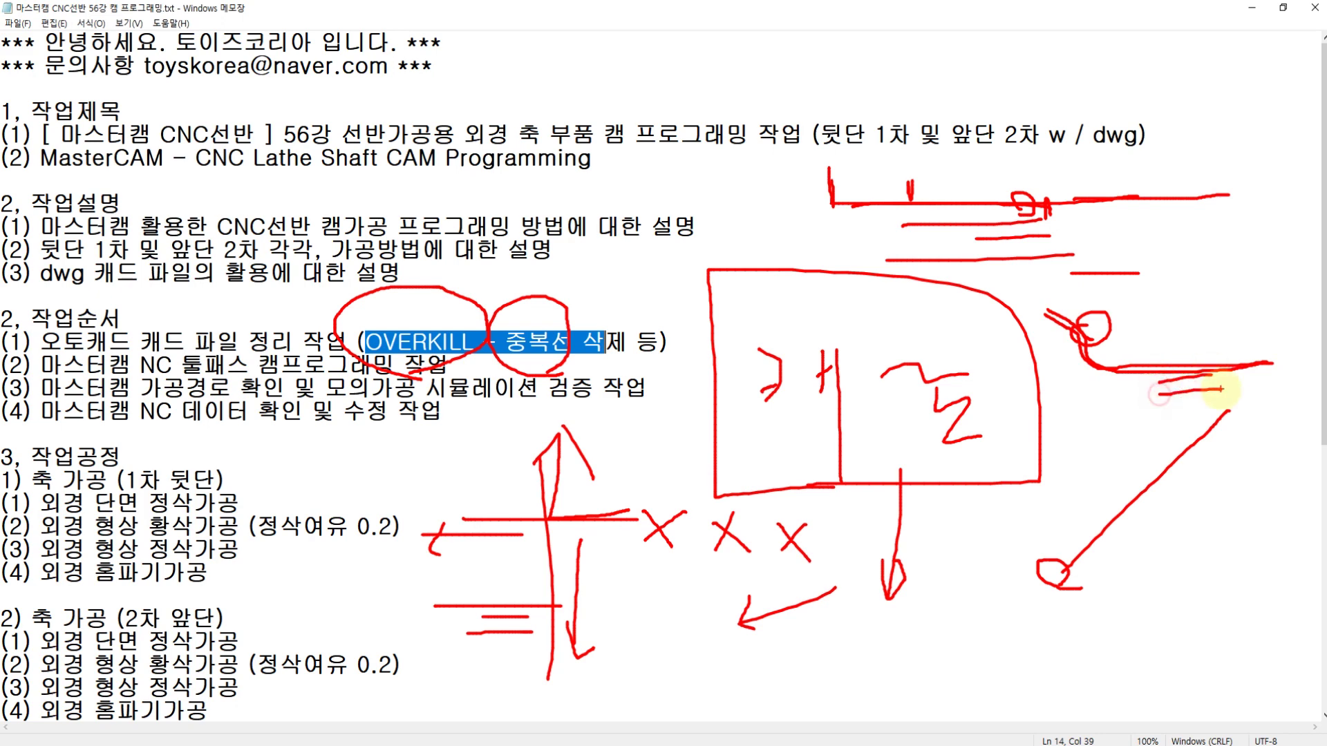
pyautogui.moveTo(1238, 324); pyautogui.dragTo(1180, 343)
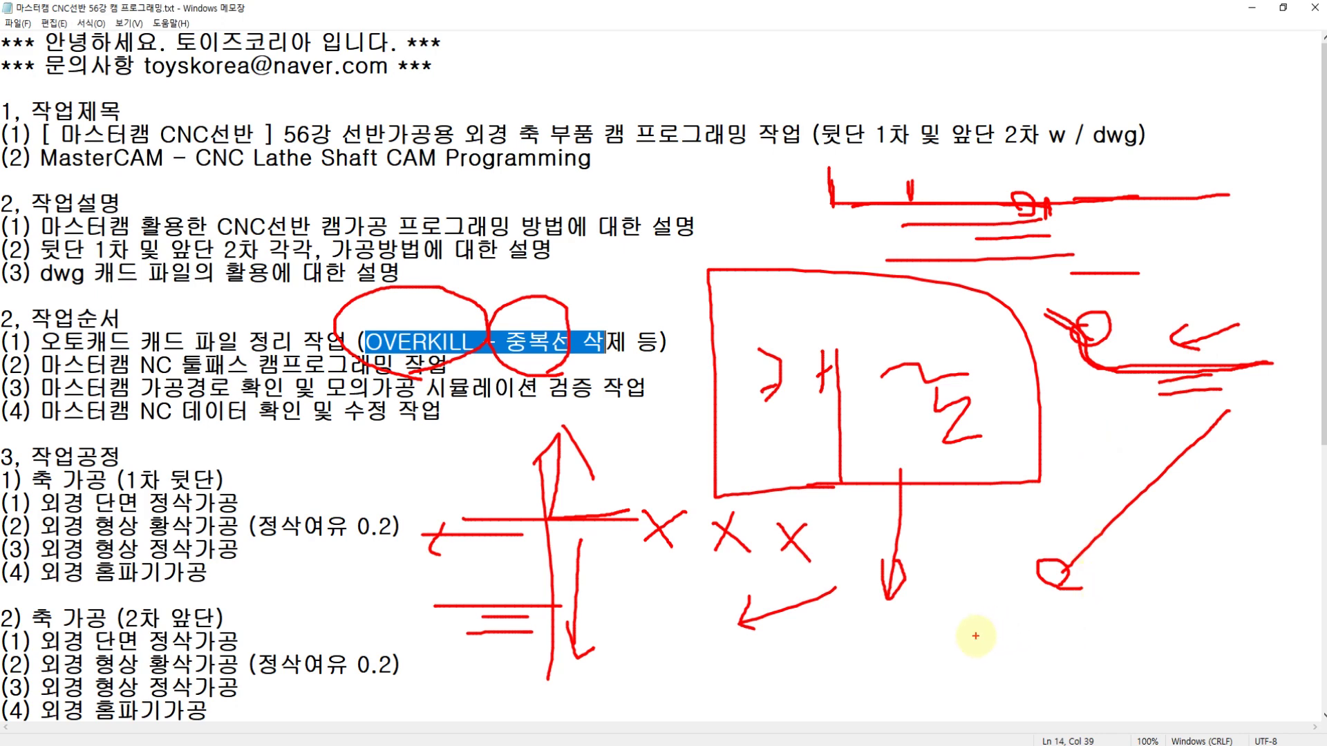
pyautogui.moveTo(954, 563); pyautogui.dragTo(948, 677)
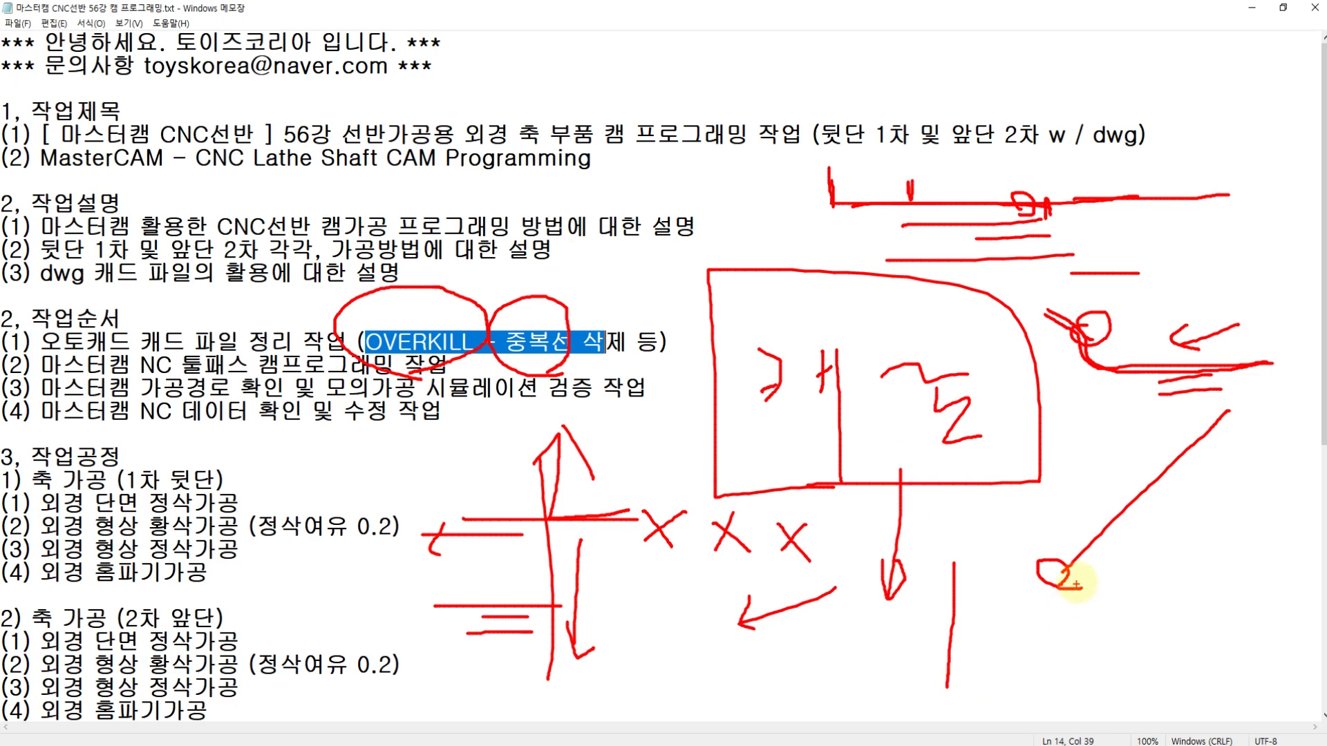
pyautogui.moveTo(1131, 546)
pyautogui.mouseDown()
pyautogui.moveTo(1130, 639)
pyautogui.moveTo(1224, 647)
pyautogui.mouseUp()
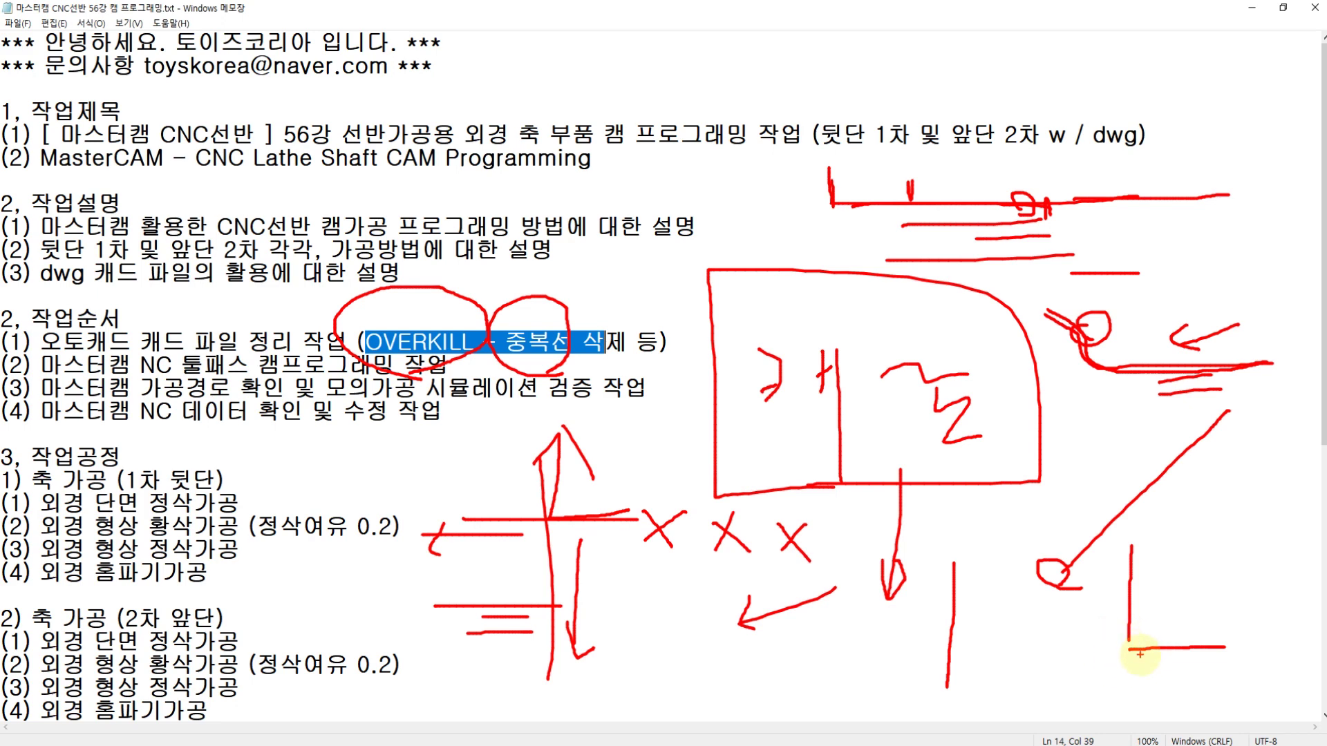
pyautogui.moveTo(1117, 642)
pyautogui.mouseDown()
pyautogui.moveTo(1028, 660)
pyautogui.moveTo(1042, 644)
pyautogui.moveTo(1040, 680)
pyautogui.mouseUp()
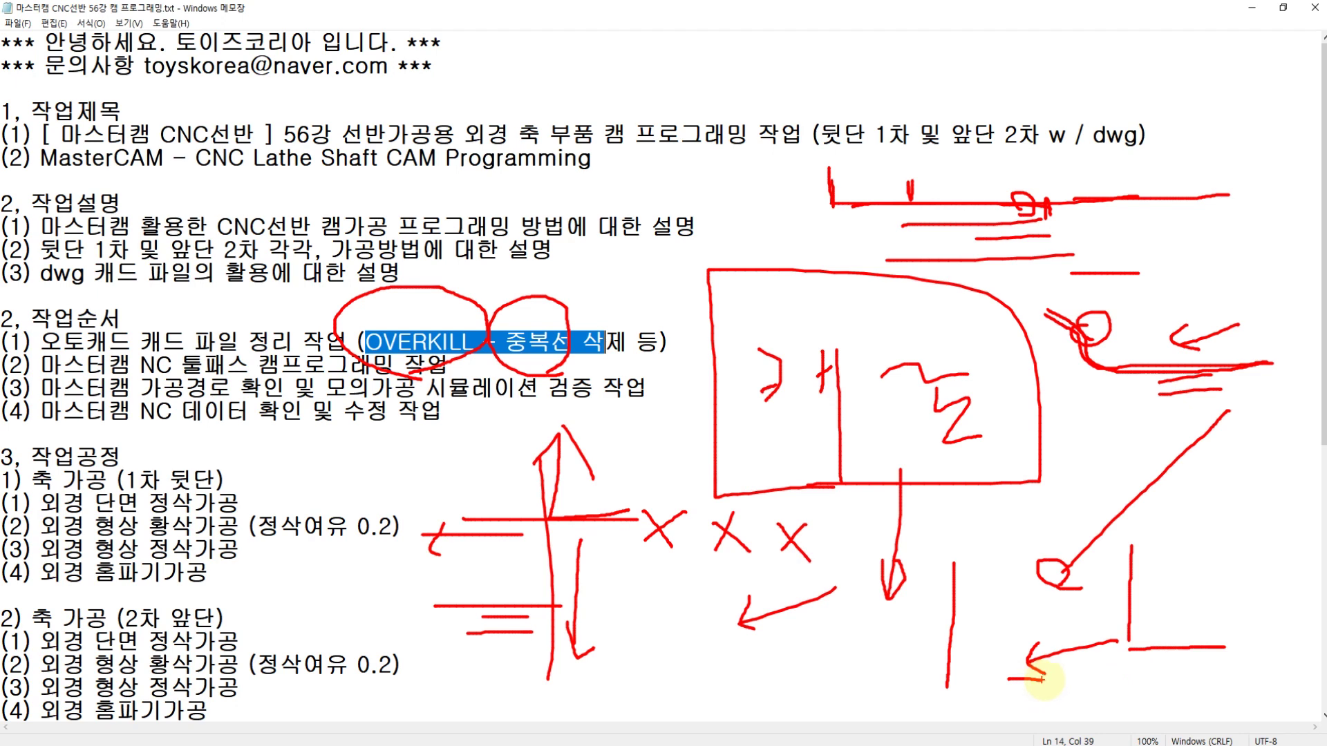
pyautogui.moveTo(1133, 626)
pyautogui.mouseDown()
pyautogui.moveTo(1121, 633)
pyautogui.moveTo(1140, 653)
pyautogui.moveTo(1113, 636)
pyautogui.mouseUp()
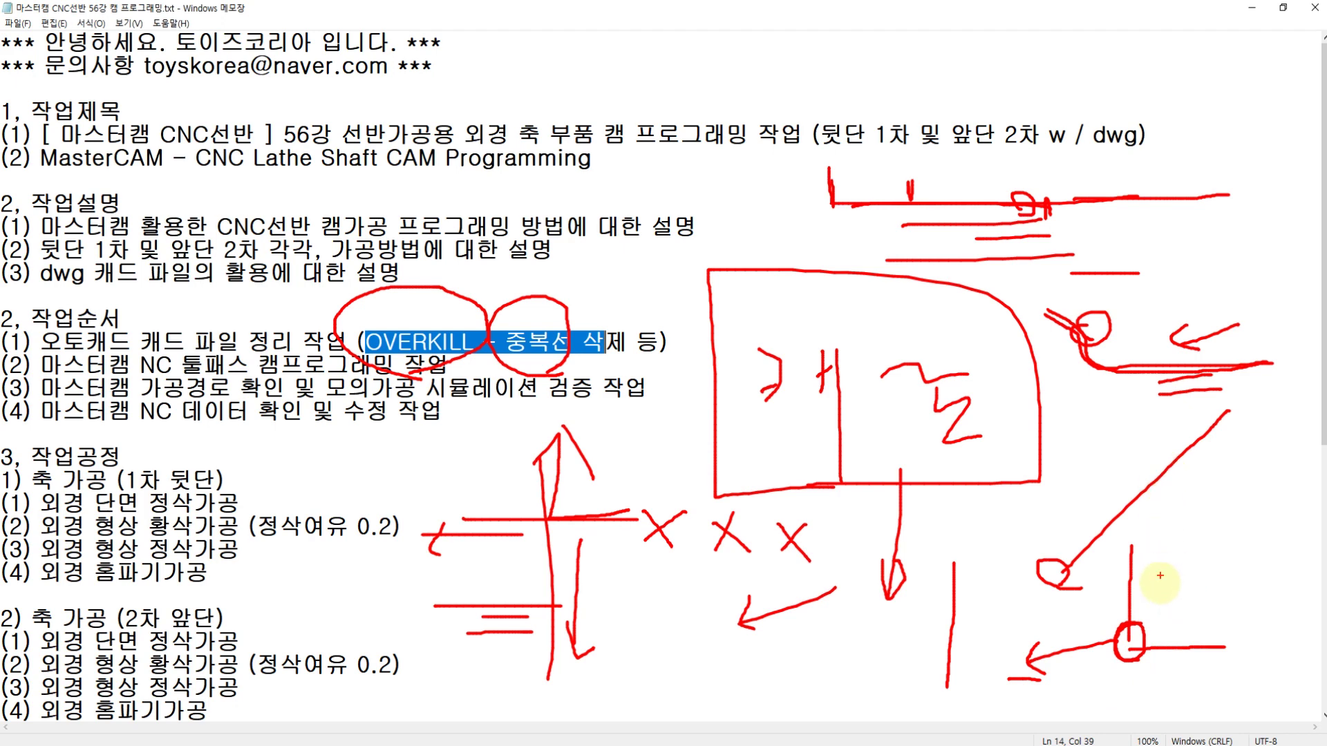
pyautogui.moveTo(1126, 656); pyautogui.dragTo(1139, 639)
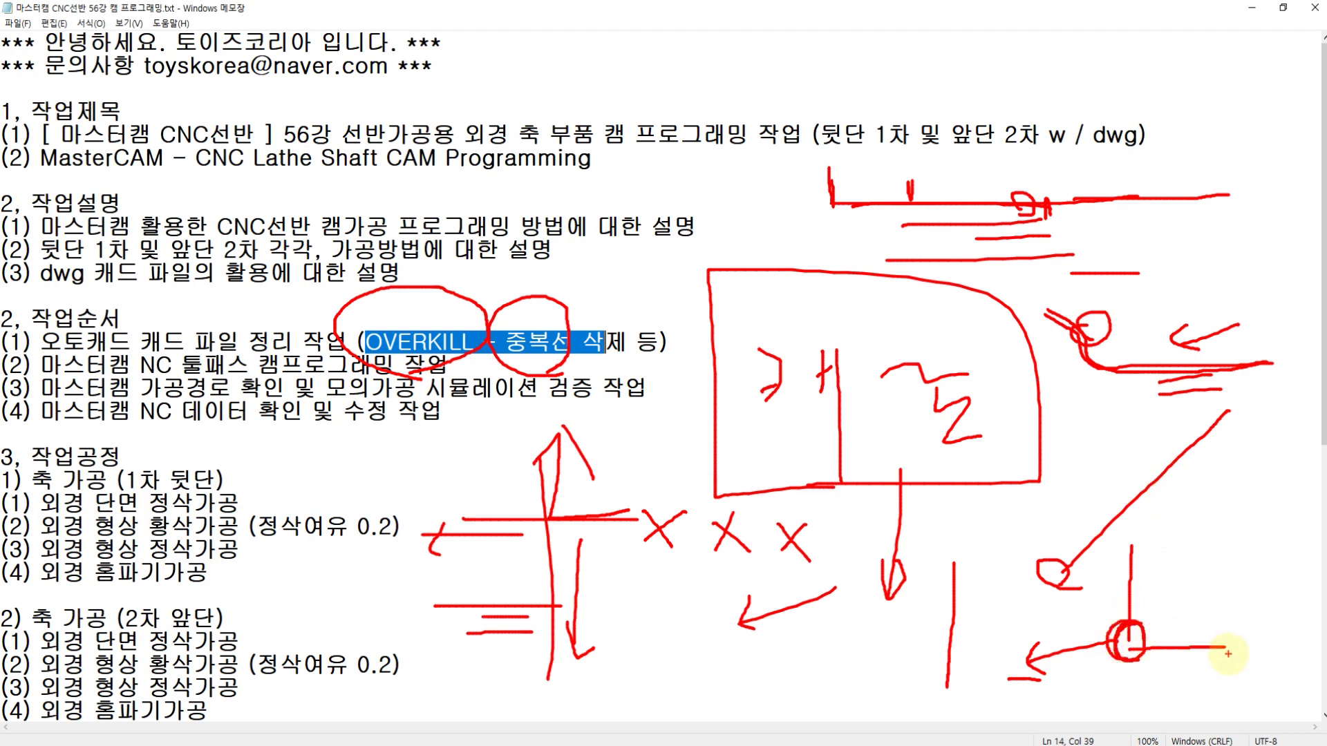
pyautogui.moveTo(1227, 651); pyautogui.dragTo(1159, 665)
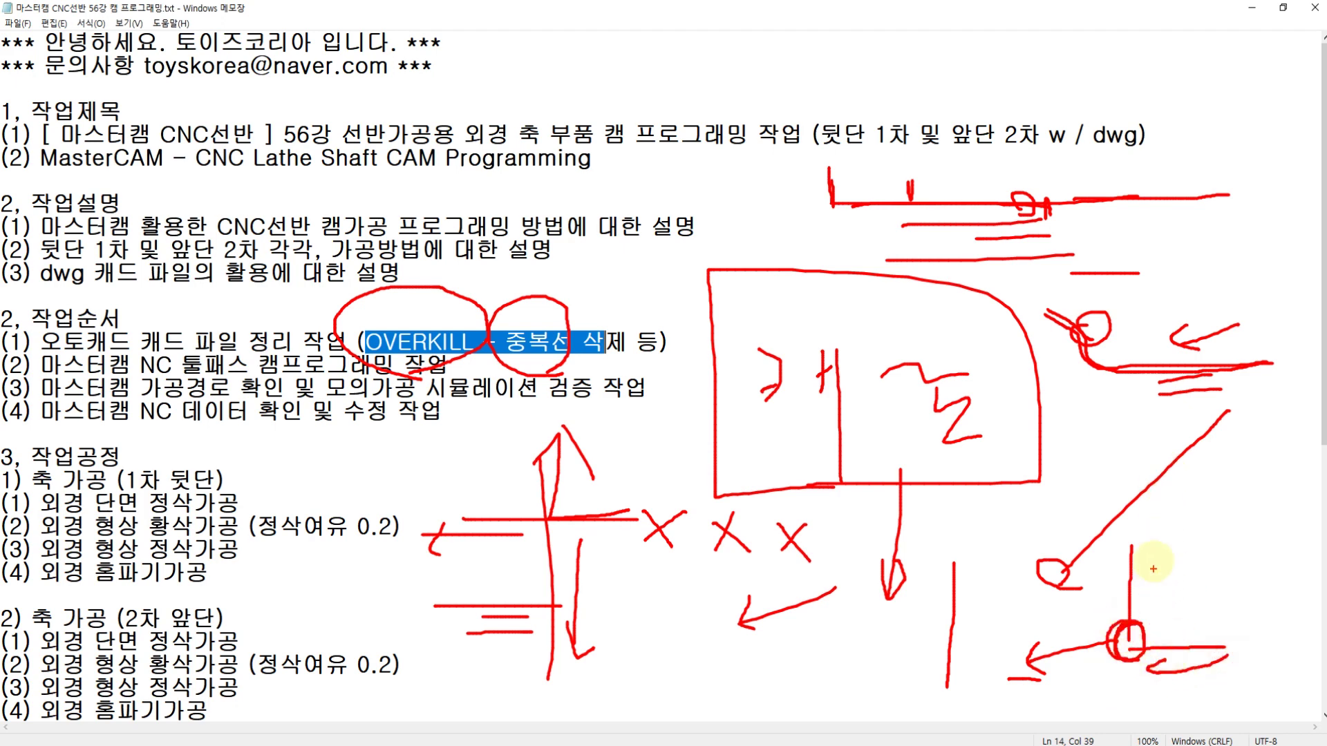
pyautogui.moveTo(1153, 550); pyautogui.dragTo(1159, 565)
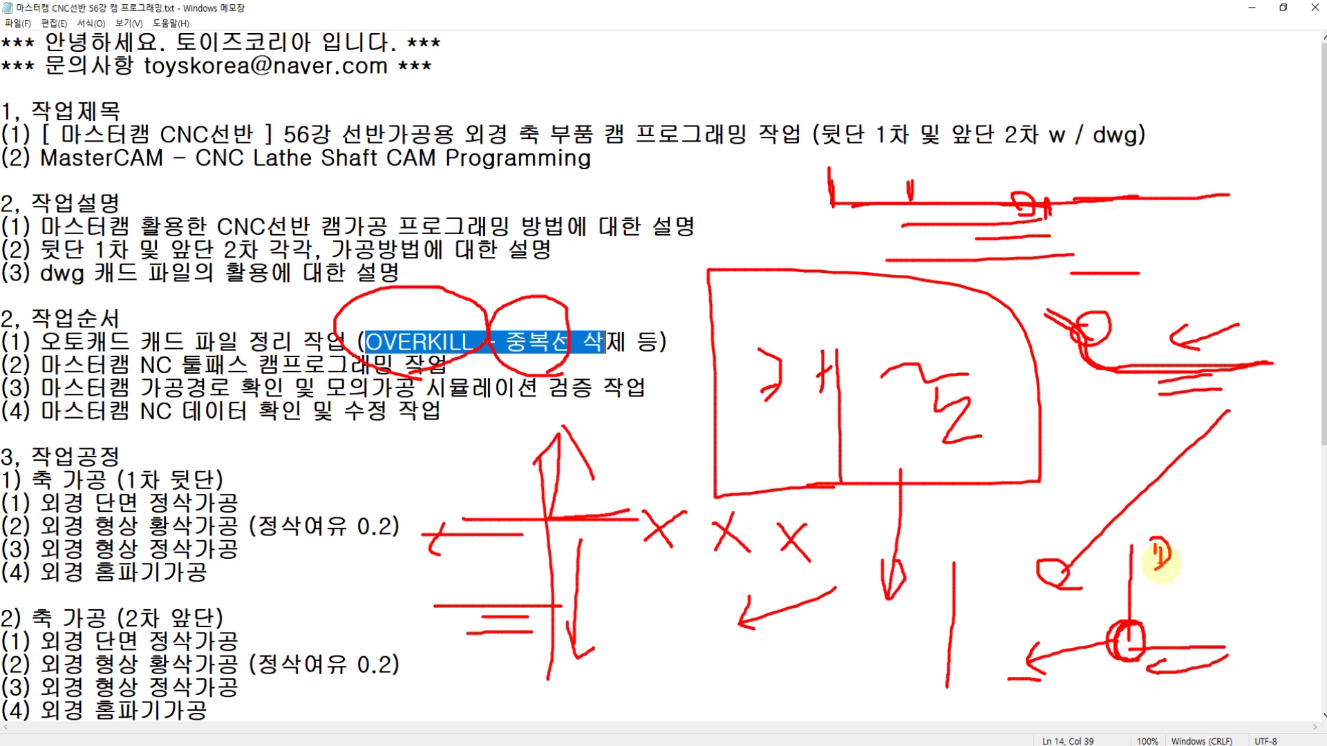
pyautogui.click(1066, 443)
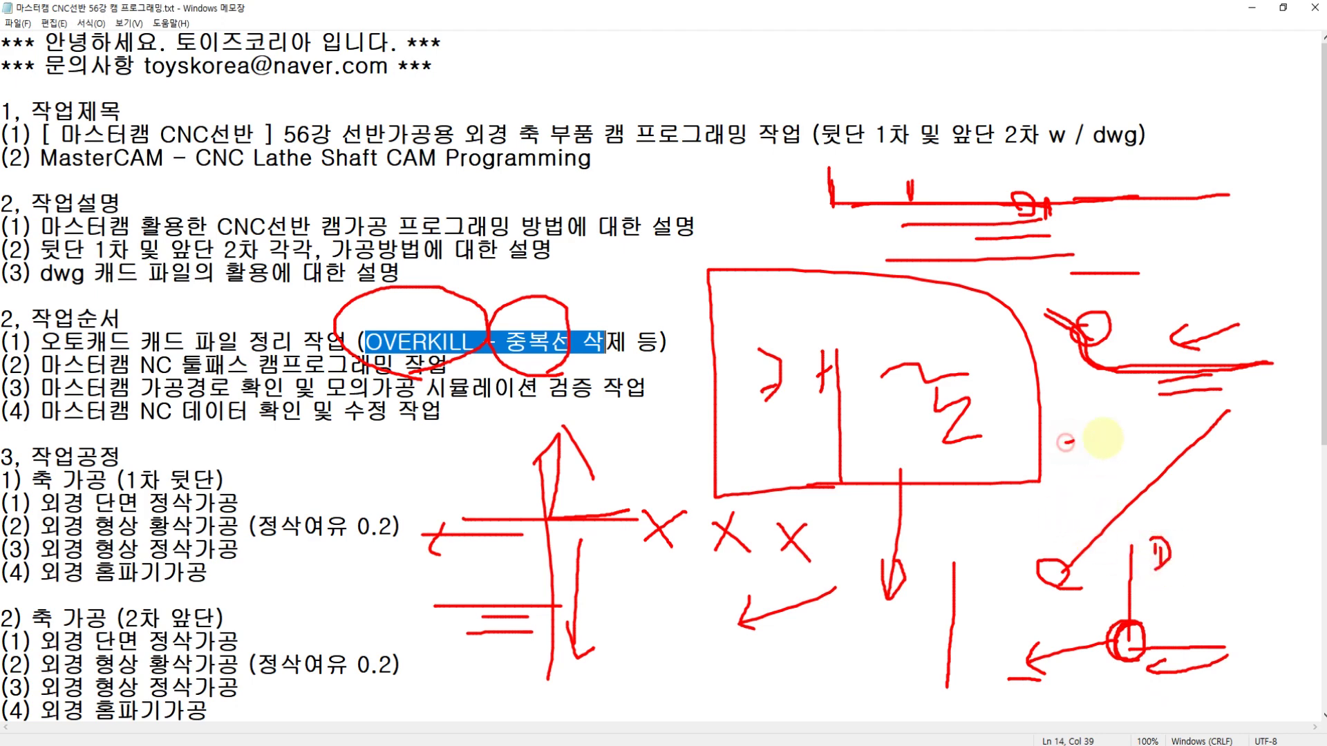
pyautogui.moveTo(1102, 438); pyautogui.dragTo(1128, 436)
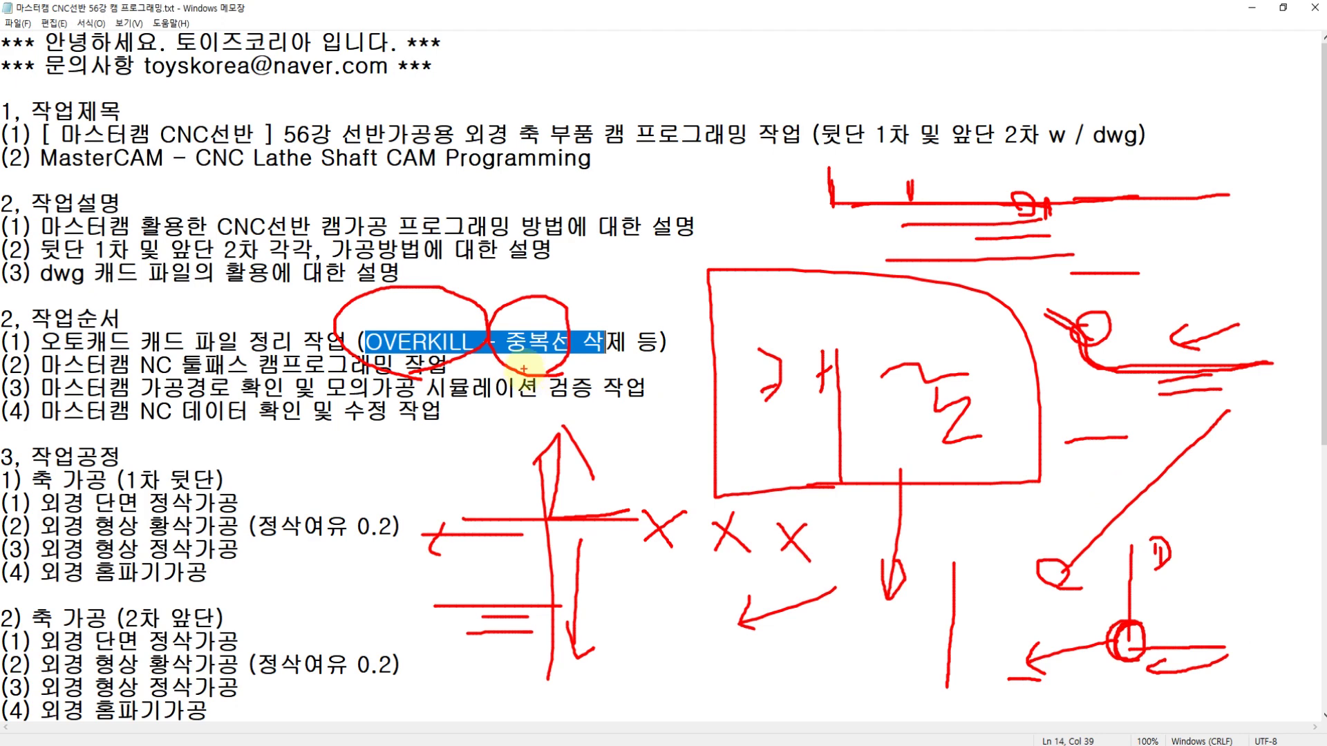
pyautogui.moveTo(541, 308); pyautogui.dragTo(584, 296)
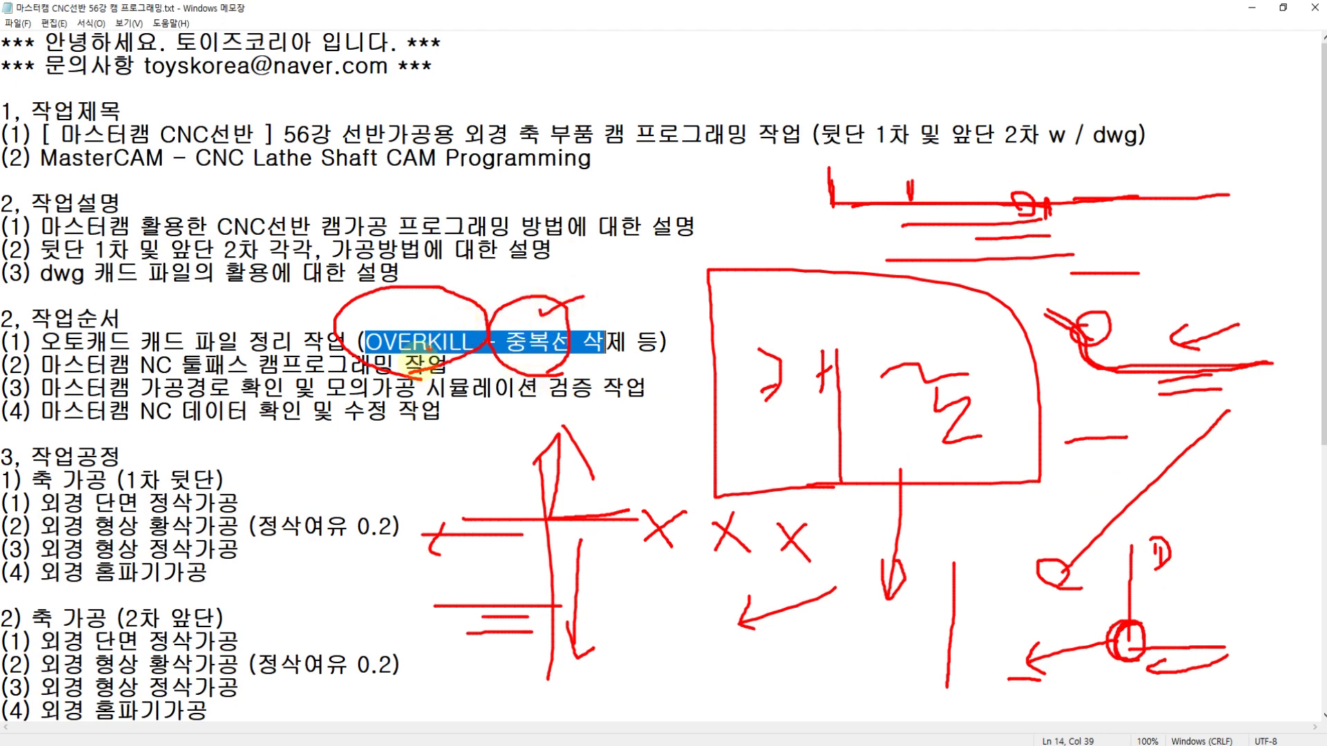
pyautogui.moveTo(340, 360)
pyautogui.mouseDown()
pyautogui.moveTo(452, 304)
pyautogui.moveTo(483, 349)
pyautogui.moveTo(390, 373)
pyautogui.moveTo(360, 362)
pyautogui.mouseUp()
pyautogui.moveTo(493, 367)
pyautogui.mouseDown()
pyautogui.moveTo(639, 366)
pyautogui.moveTo(650, 418)
pyautogui.mouseUp()
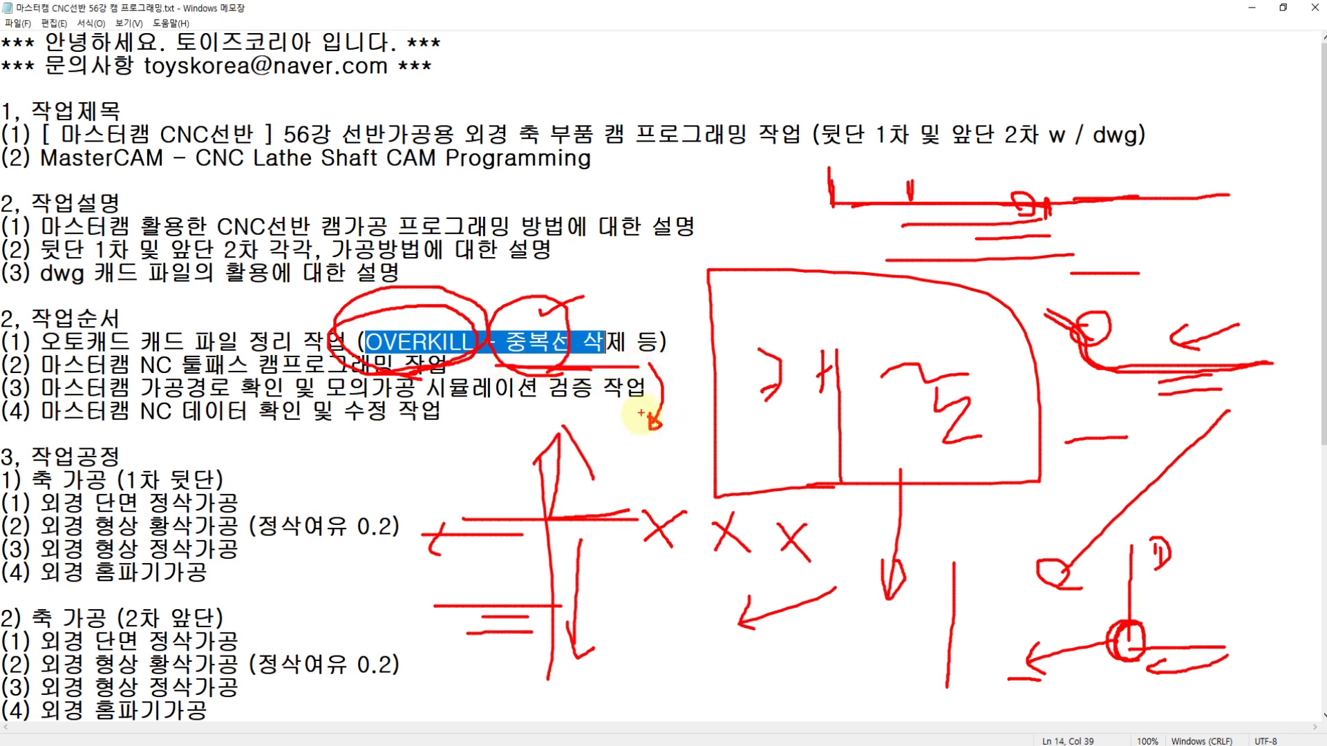
pyautogui.moveTo(33, 359); pyautogui.dragTo(101, 373)
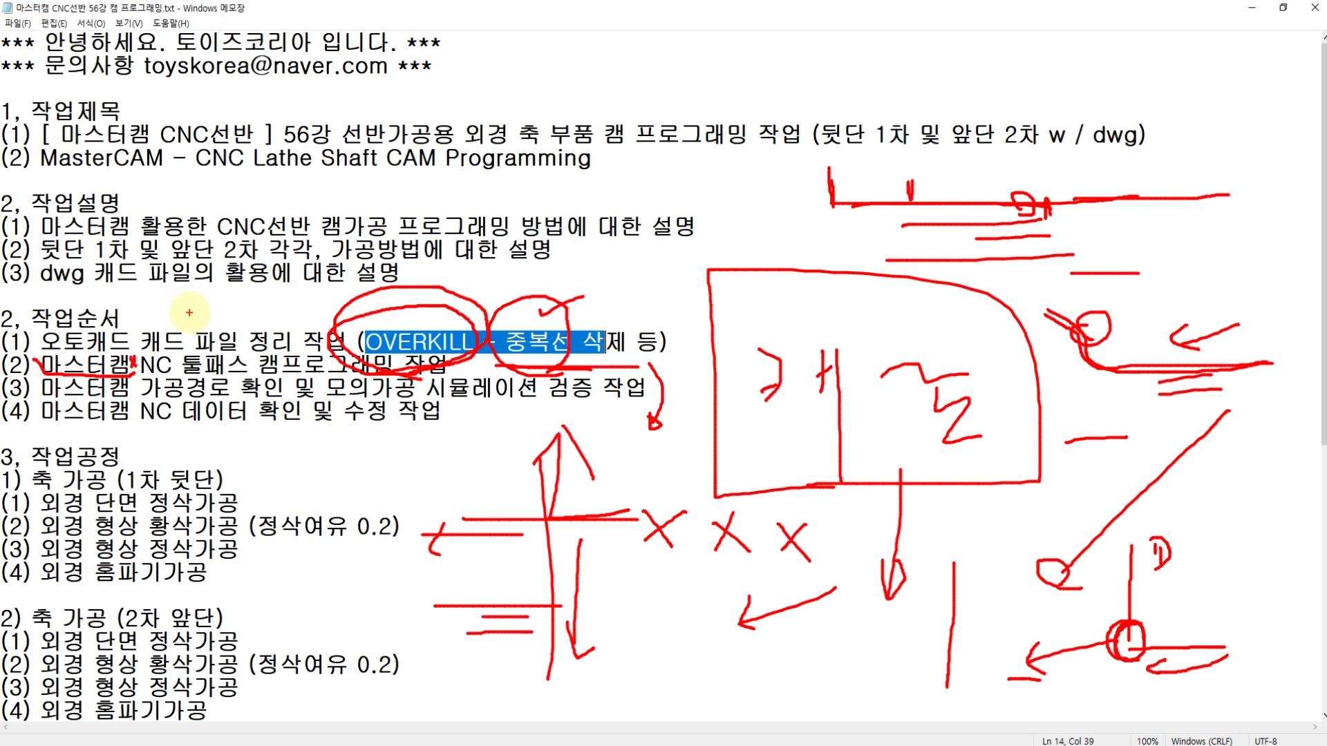
pyautogui.moveTo(409, 341)
pyautogui.mouseDown()
pyautogui.moveTo(374, 325)
pyautogui.moveTo(574, 262)
pyautogui.mouseUp()
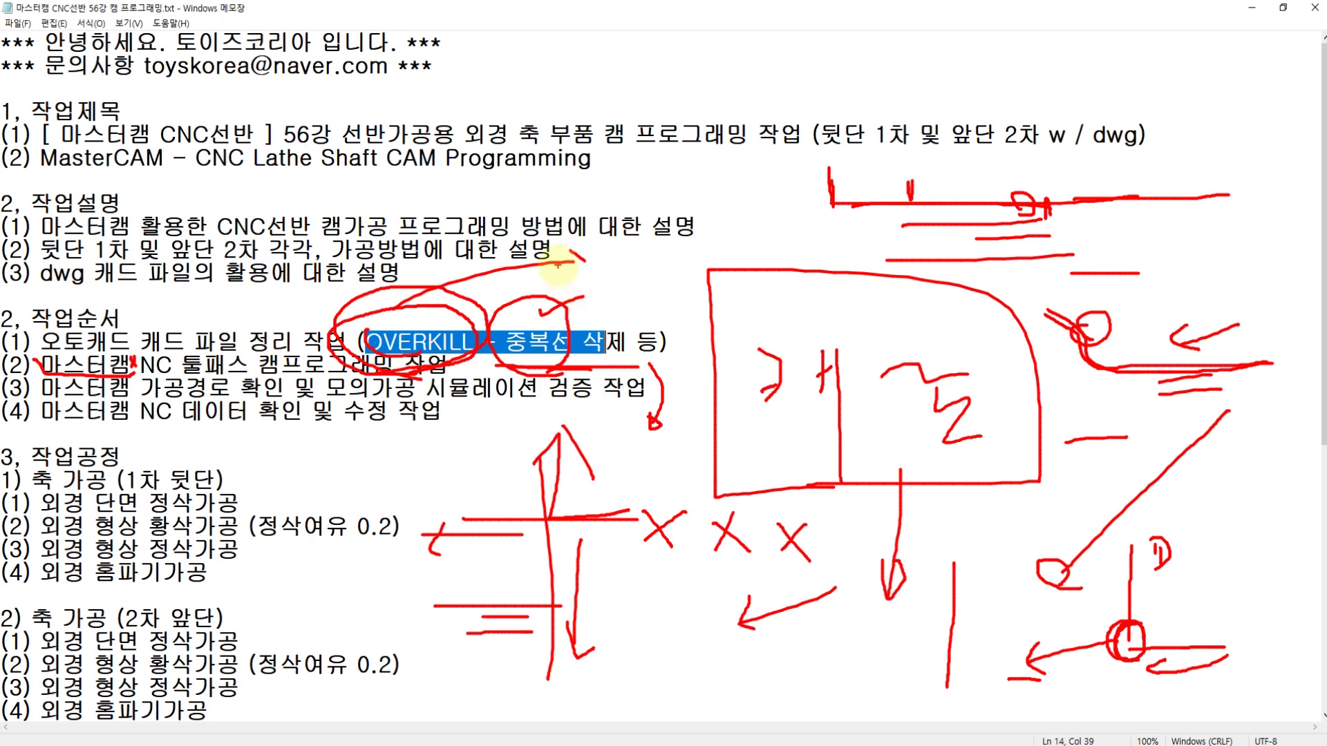
pyautogui.press('Escape')
# Highlight the OVERKILL command name in the first work sequence item of the notes, and switch to the shaft drawing in AutoCAD
pyautogui.click(413, 341)
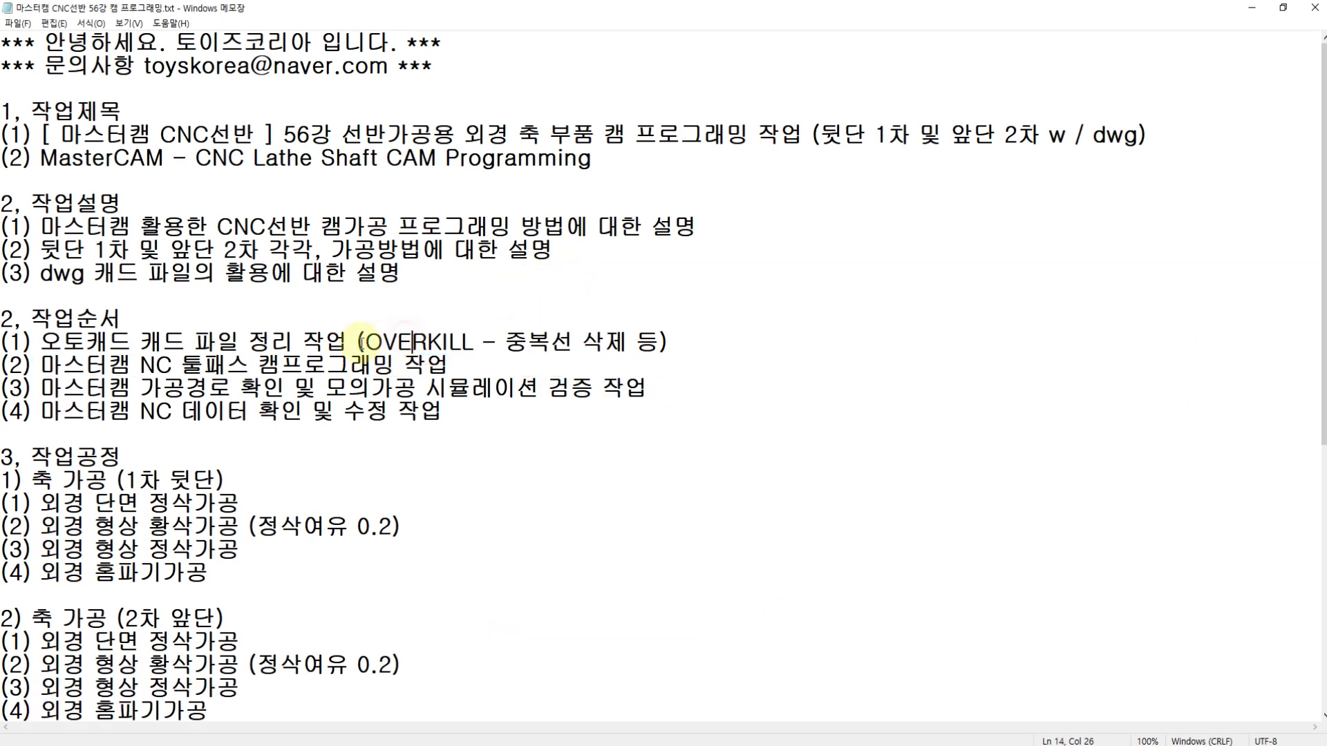
pyautogui.moveTo(364, 342); pyautogui.dragTo(462, 341)
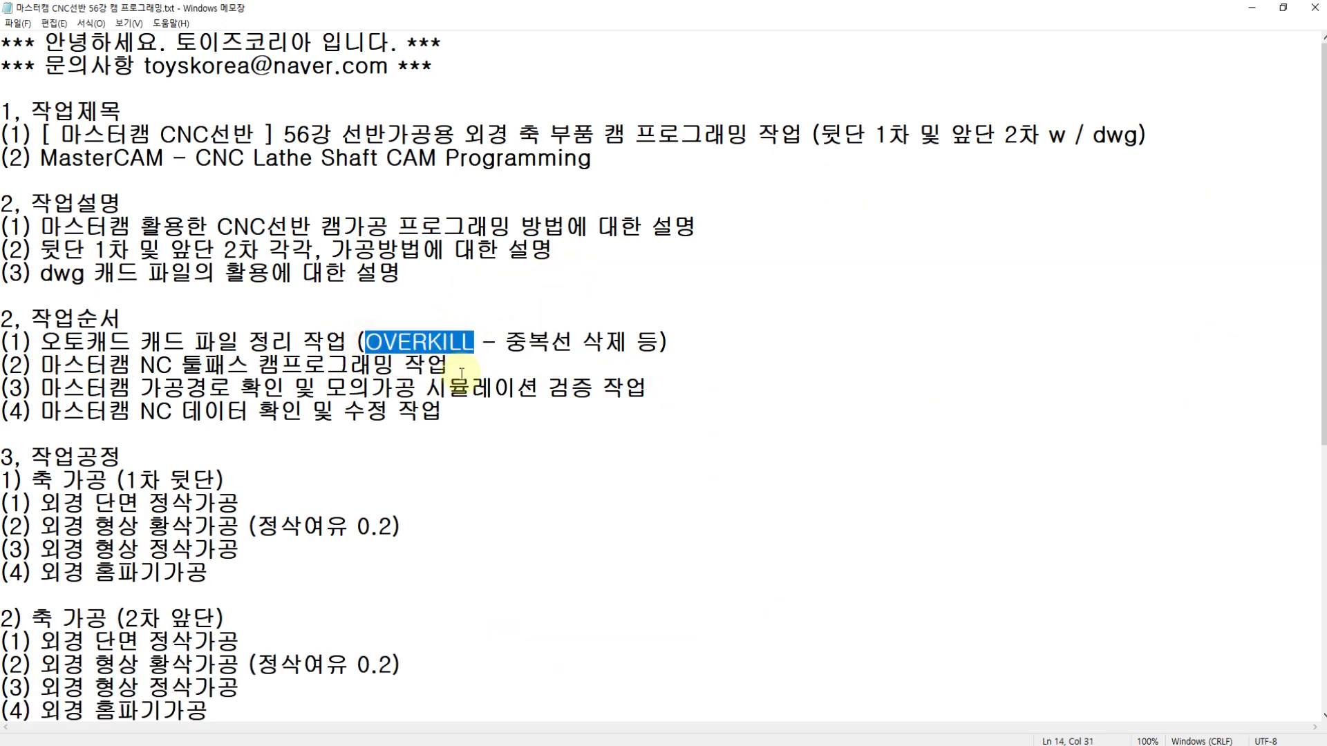
pyautogui.click(427, 342)
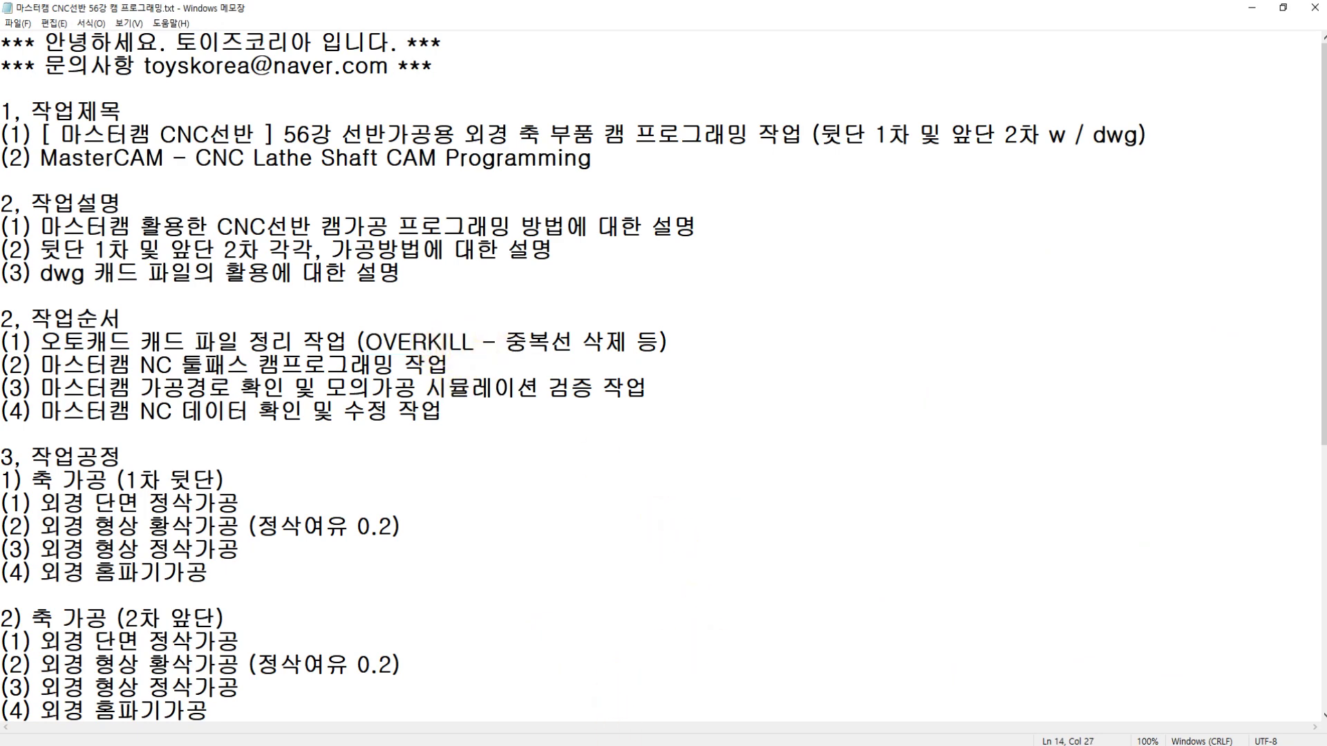
pyautogui.hotkey('alt', 'Tab')
pyautogui.moveTo(539, 443); pyautogui.dragTo(568, 452, button='middle')
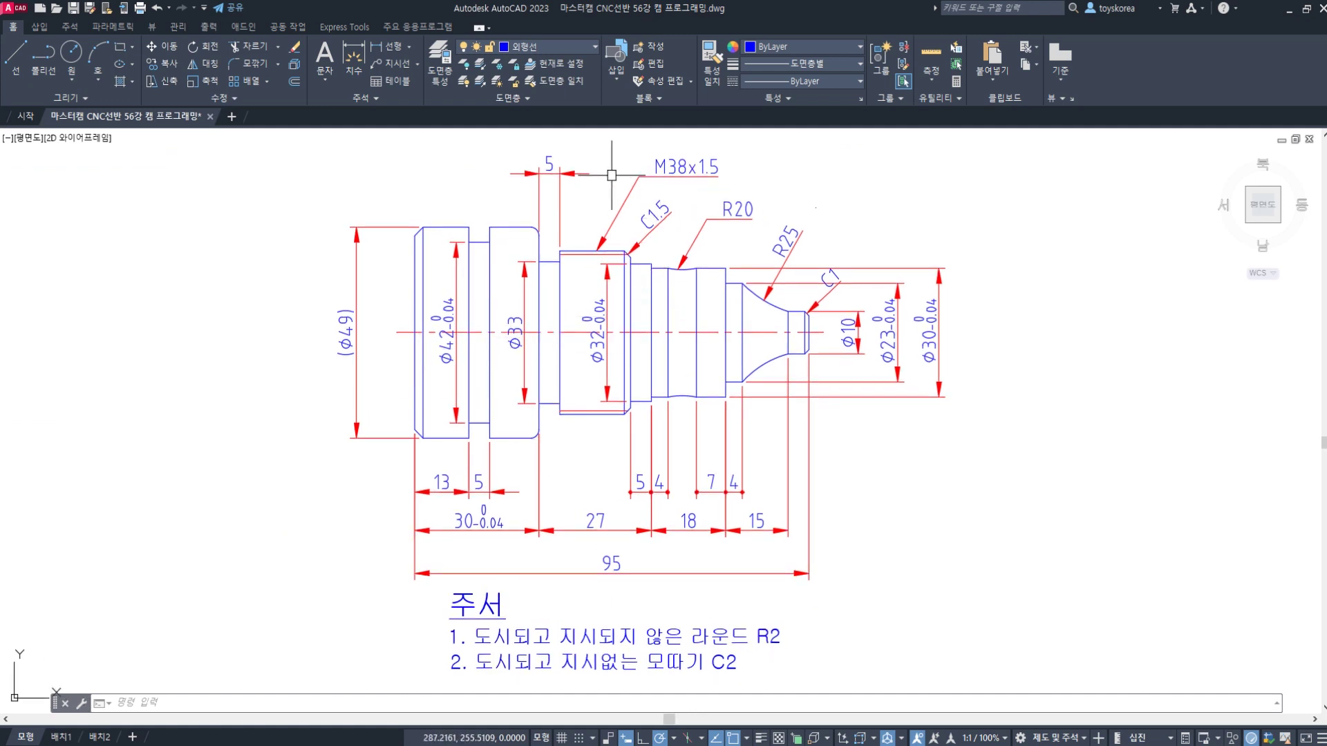
# Erase the length dimensions below the shaft together with the 주서 notes text
pyautogui.click(999, 620)
pyautogui.click(390, 467)
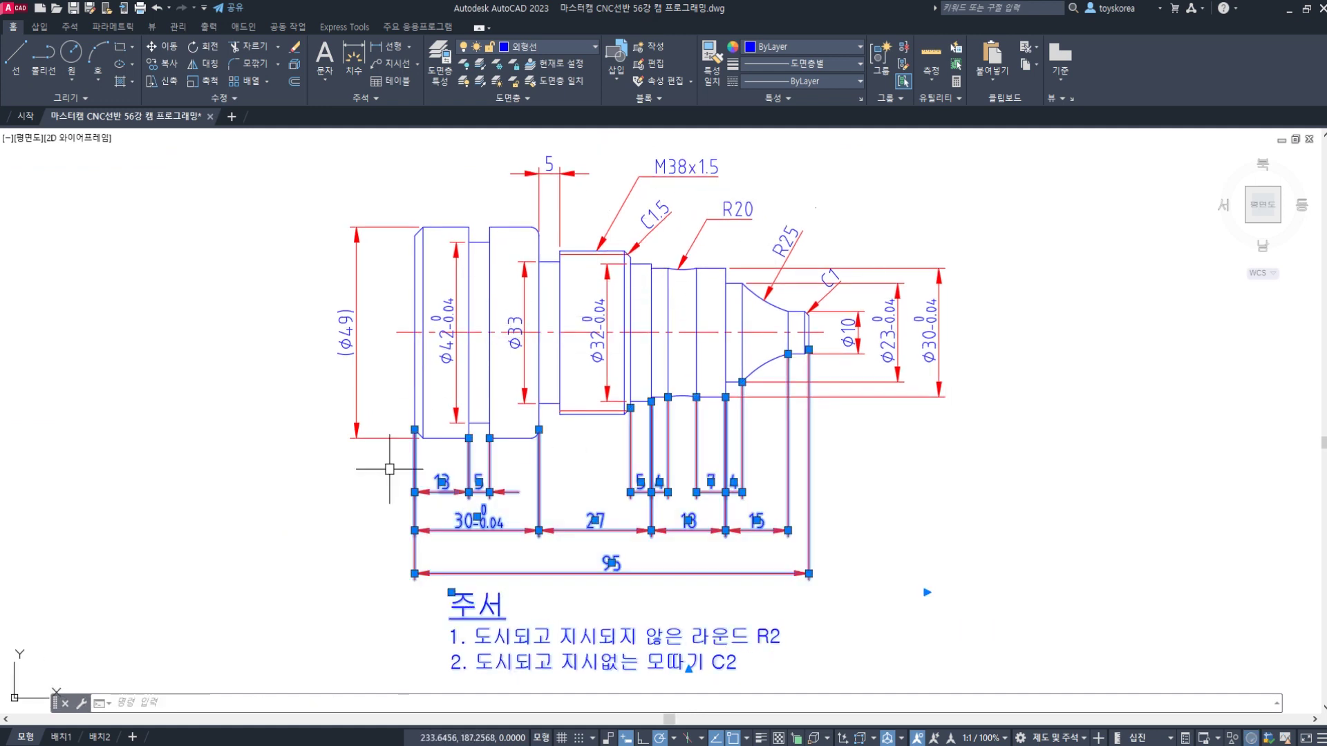
pyautogui.write('e')
pyautogui.press('Return')
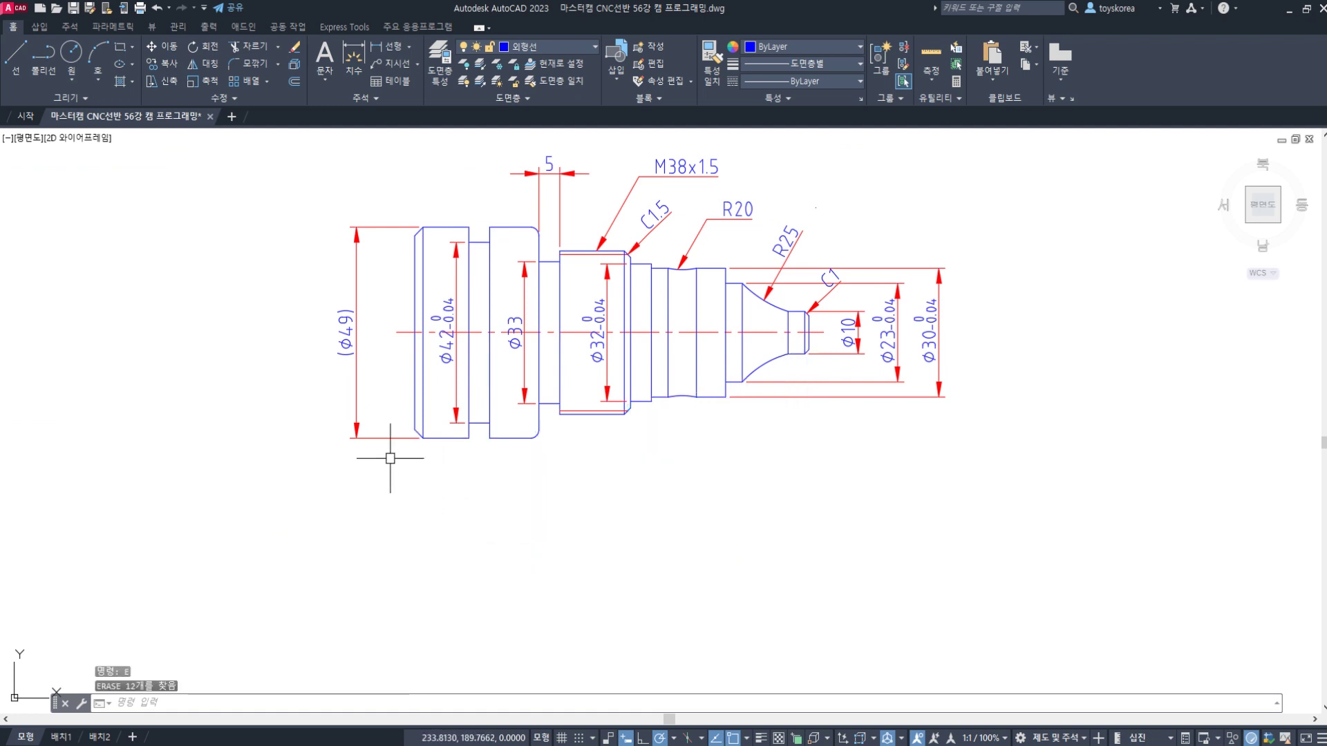
# Erase the (Ø49) dimension, and the C1, Ø10, Ø23 and Ø30 dimensions at the shaft's narrow end
pyautogui.click(357, 373)
pyautogui.write('e')
pyautogui.press('Return')
pyautogui.click(975, 424)
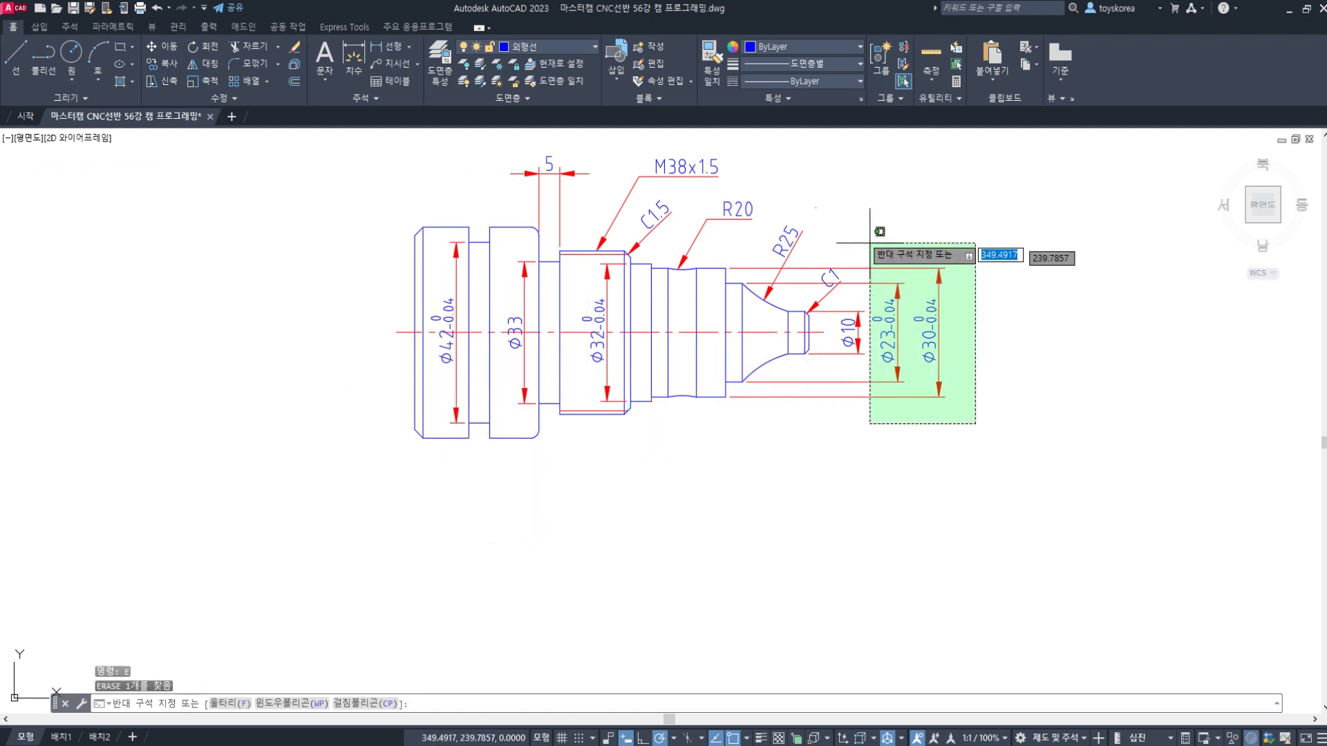
pyautogui.click(870, 243)
pyautogui.write('e')
pyautogui.press('Return')
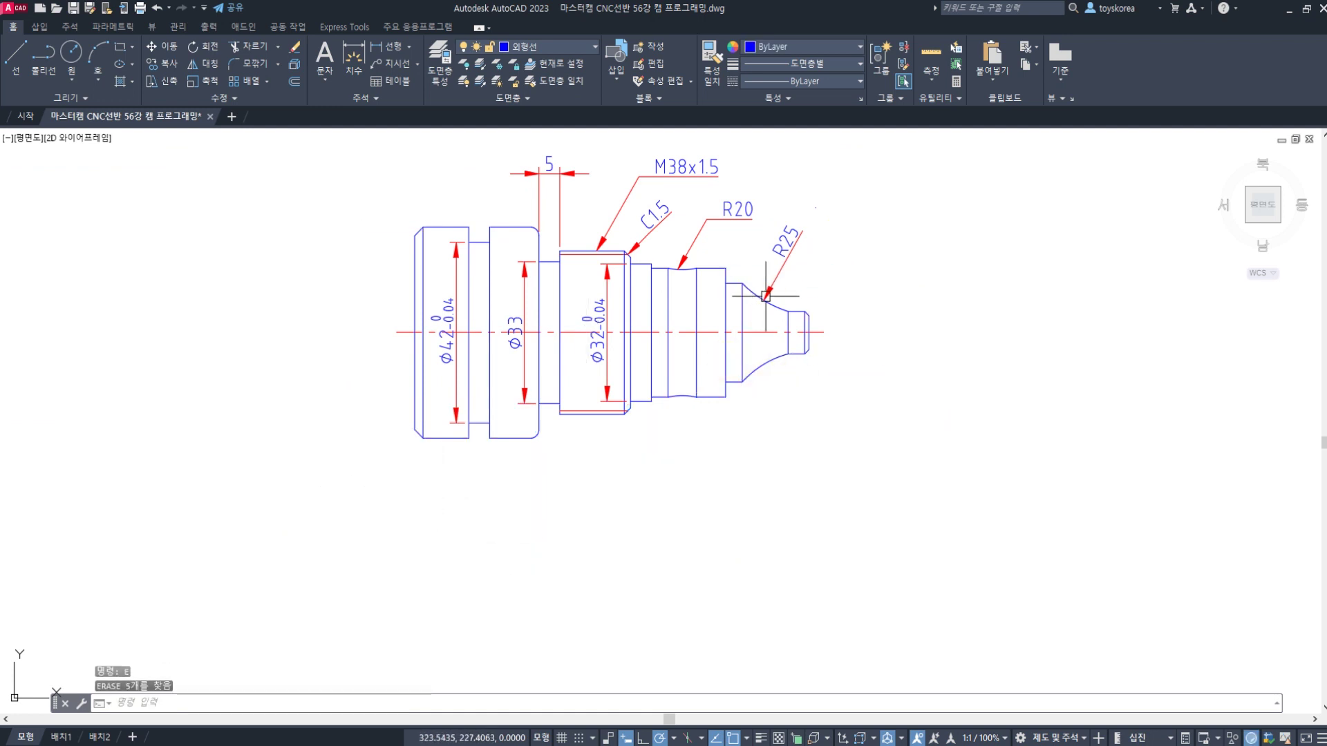
# Undo the last three erasures of dimensions and notes
pyautogui.hotkey('ctrl', 'z')
pyautogui.hotkey('ctrl', 'z')
pyautogui.hotkey('ctrl', 'z')
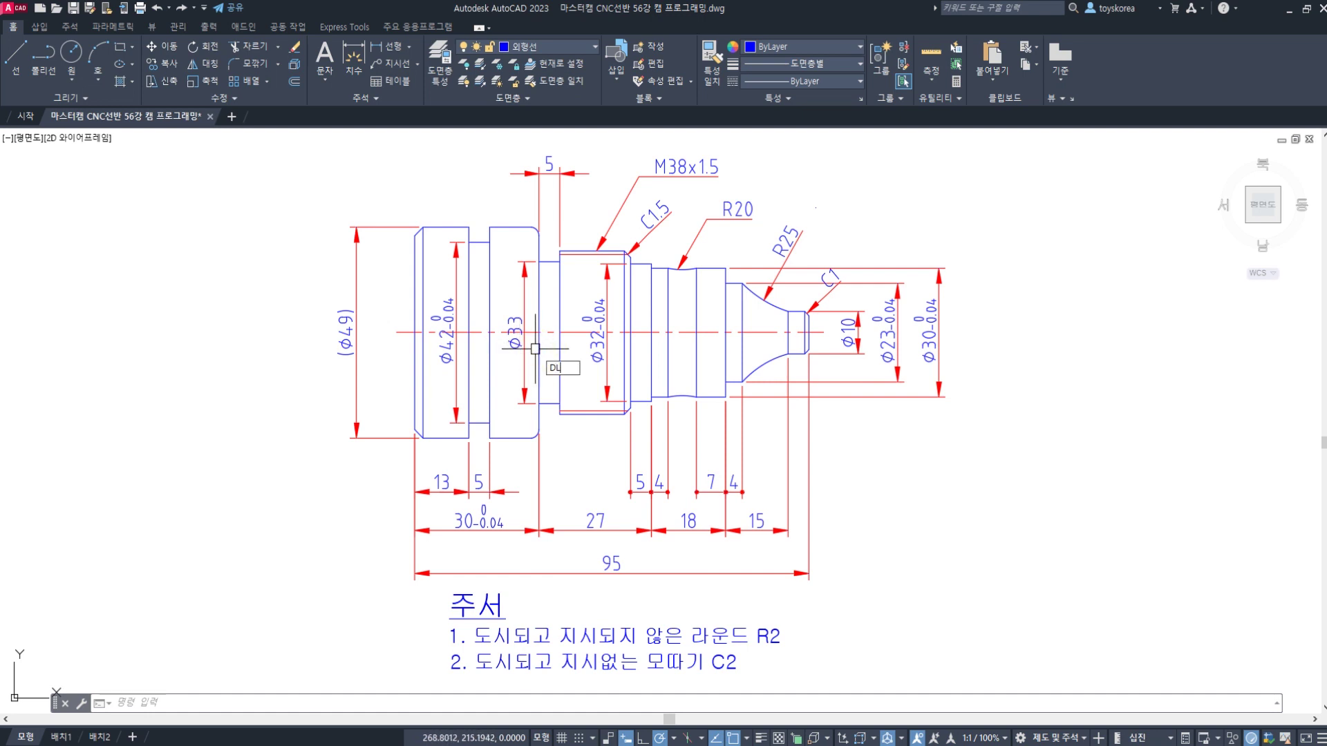
# Measure the shaft's overall length with a trial linear dimension between its two end faces, without placing it
pyautogui.press('Return')
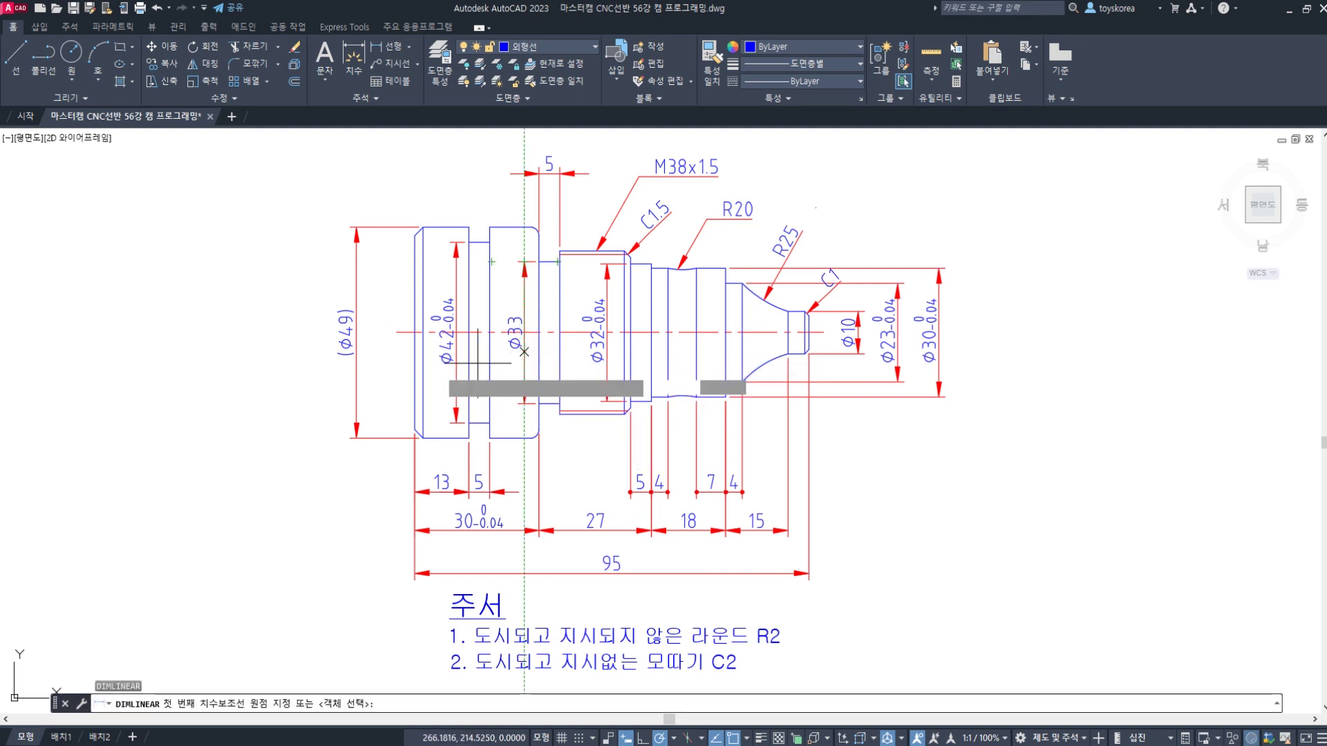
pyautogui.click(415, 331)
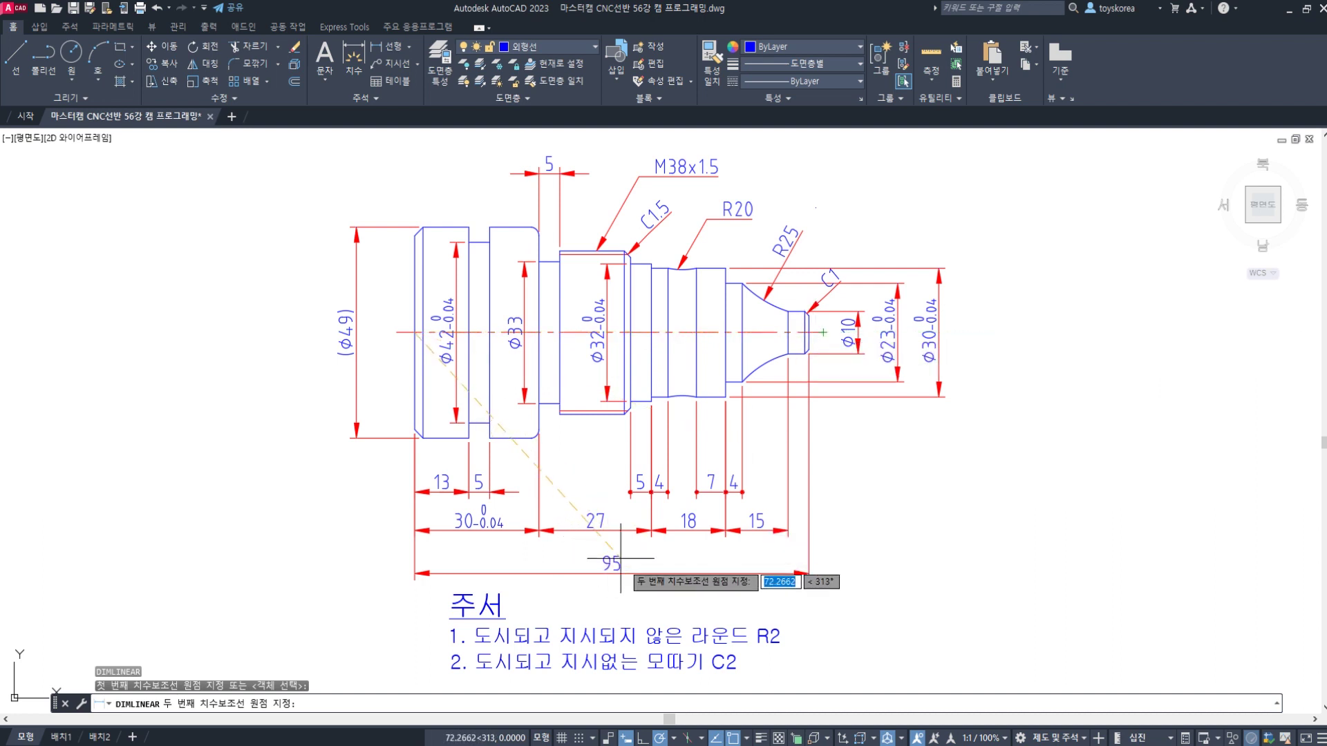
pyautogui.click(808, 333)
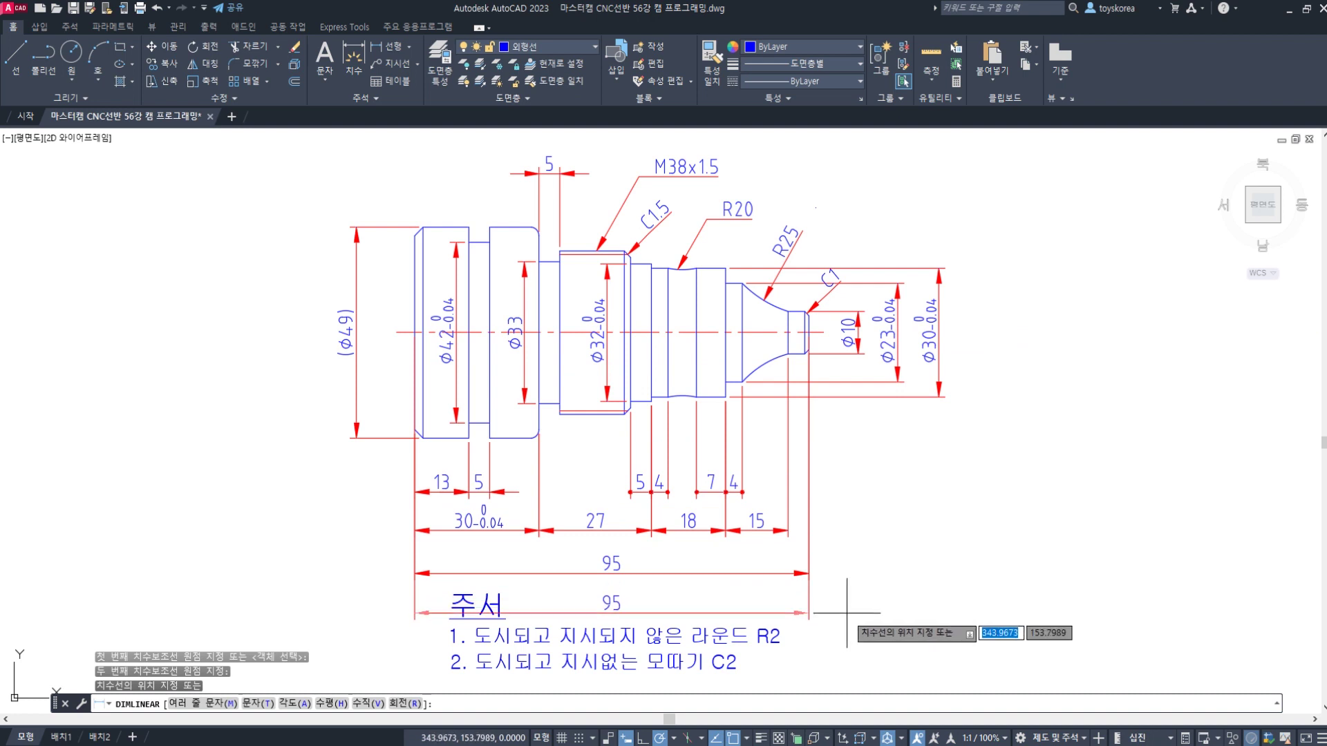
pyautogui.press('Escape')
# Measure the outer diameter of the shaft's largest section with a trial linear dimension, without placing it
pyautogui.press('Return')
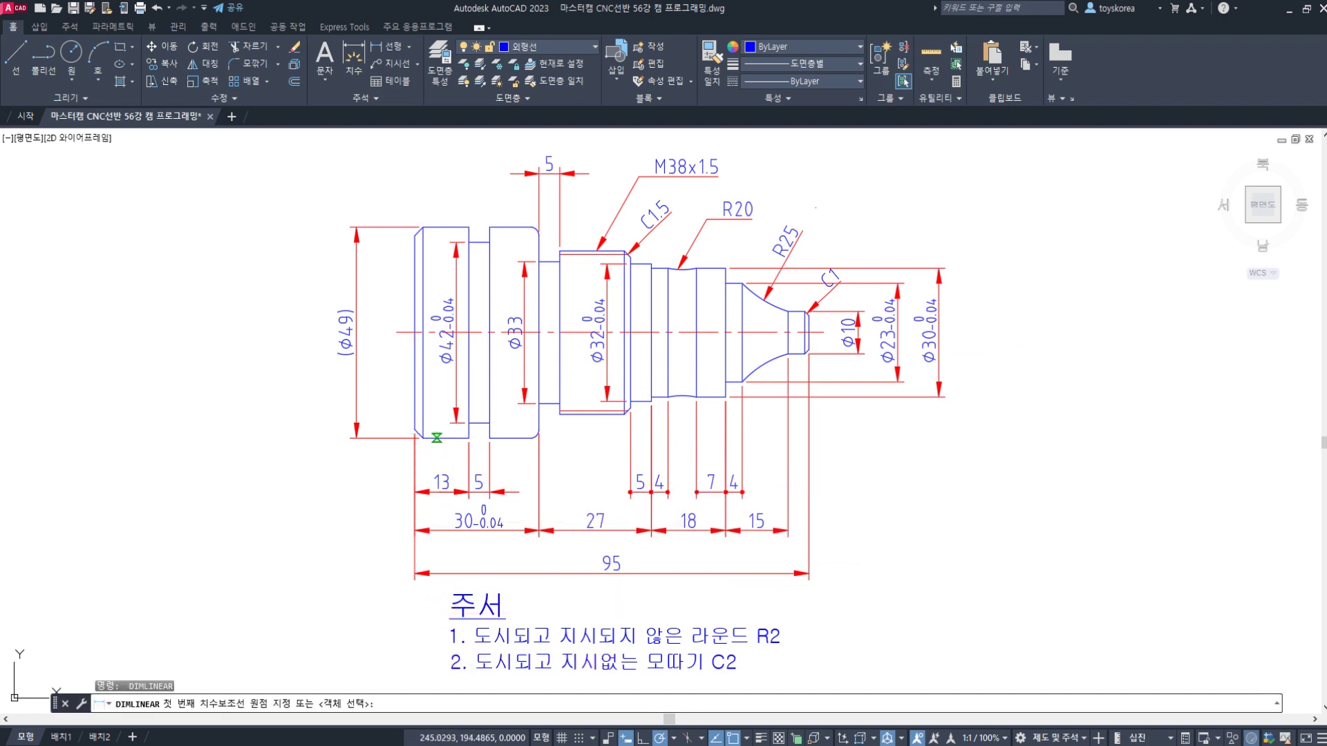
pyautogui.click(437, 438)
pyautogui.click(439, 223)
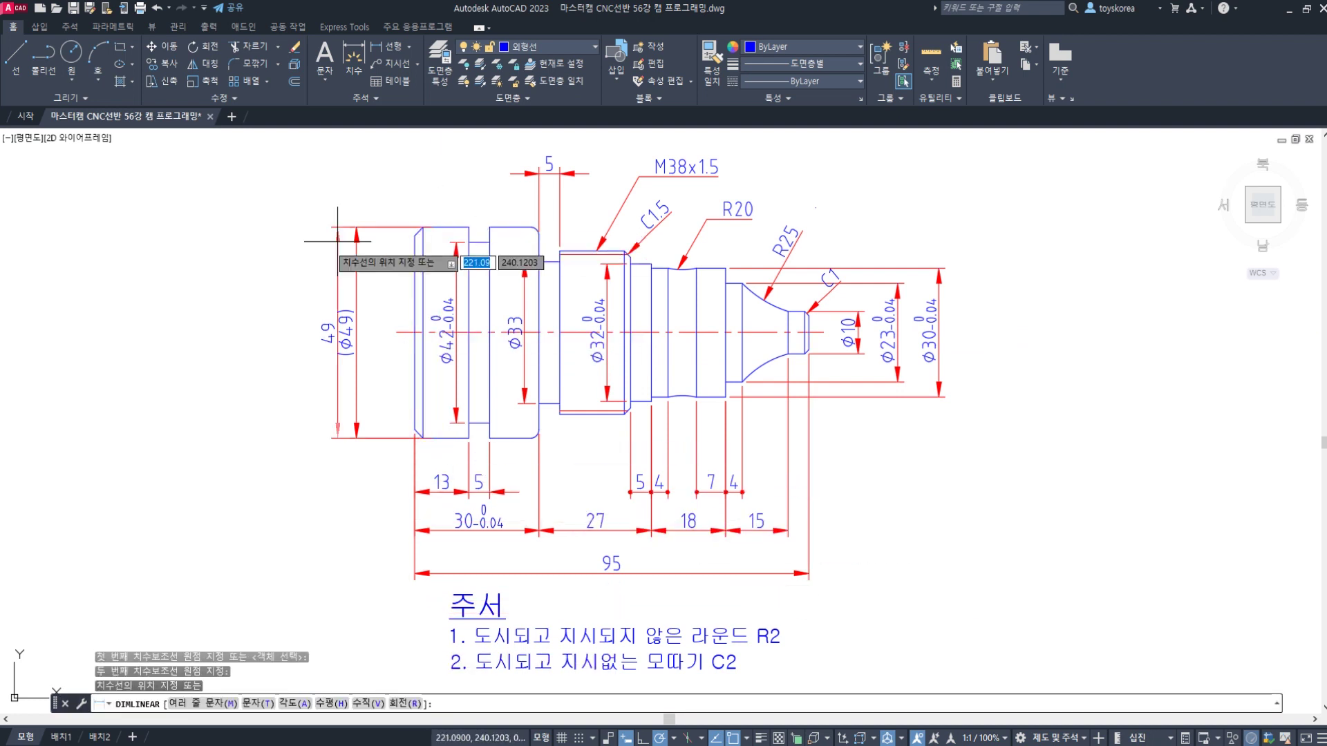
pyautogui.press('Escape')
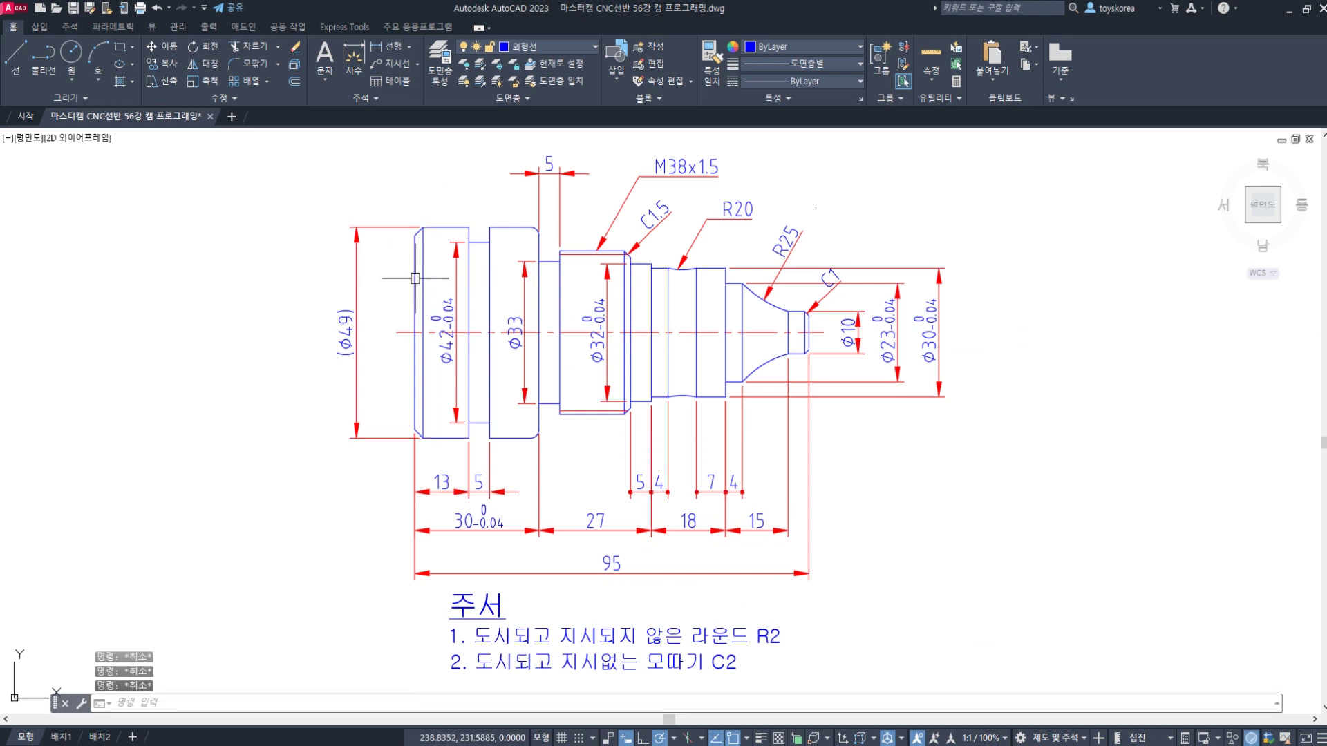
# Measure the groove diameter in the shaft's largest section with a trial linear dimension, without placing it
pyautogui.press('Return')
pyautogui.click(474, 243)
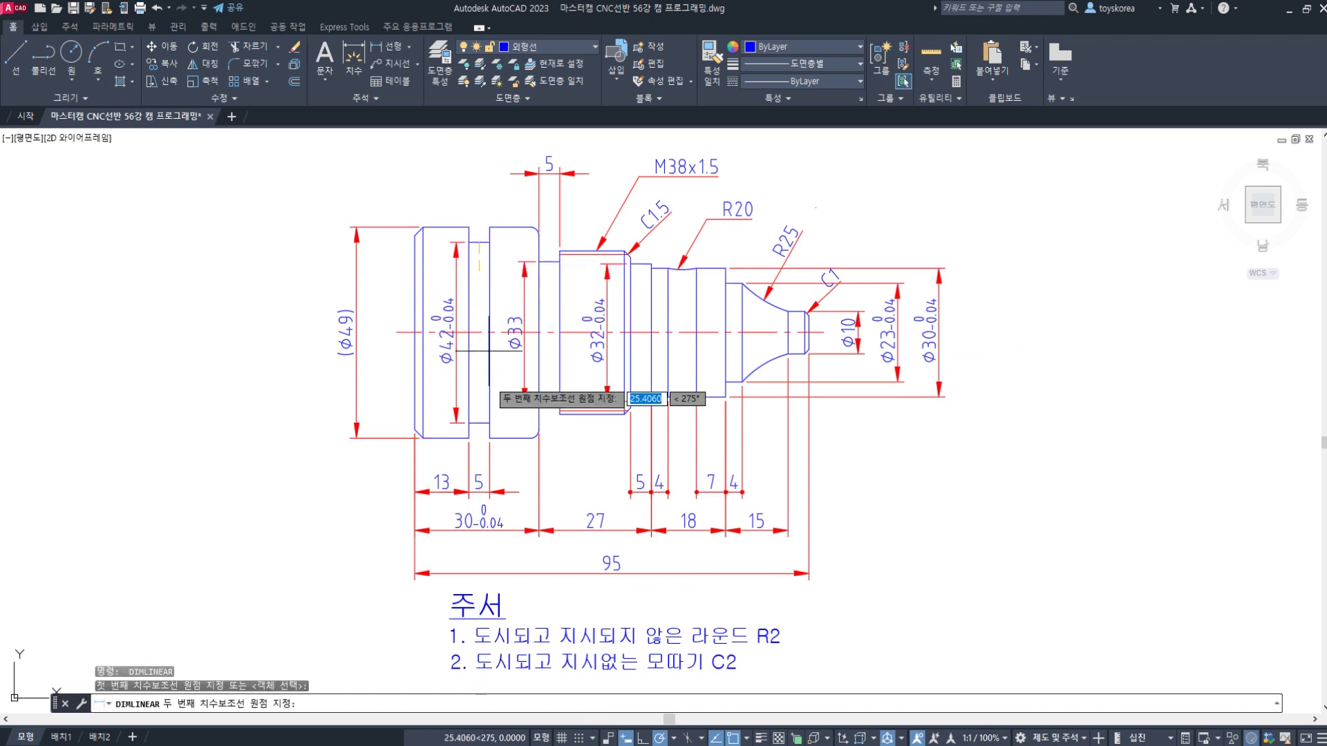
pyautogui.click(470, 423)
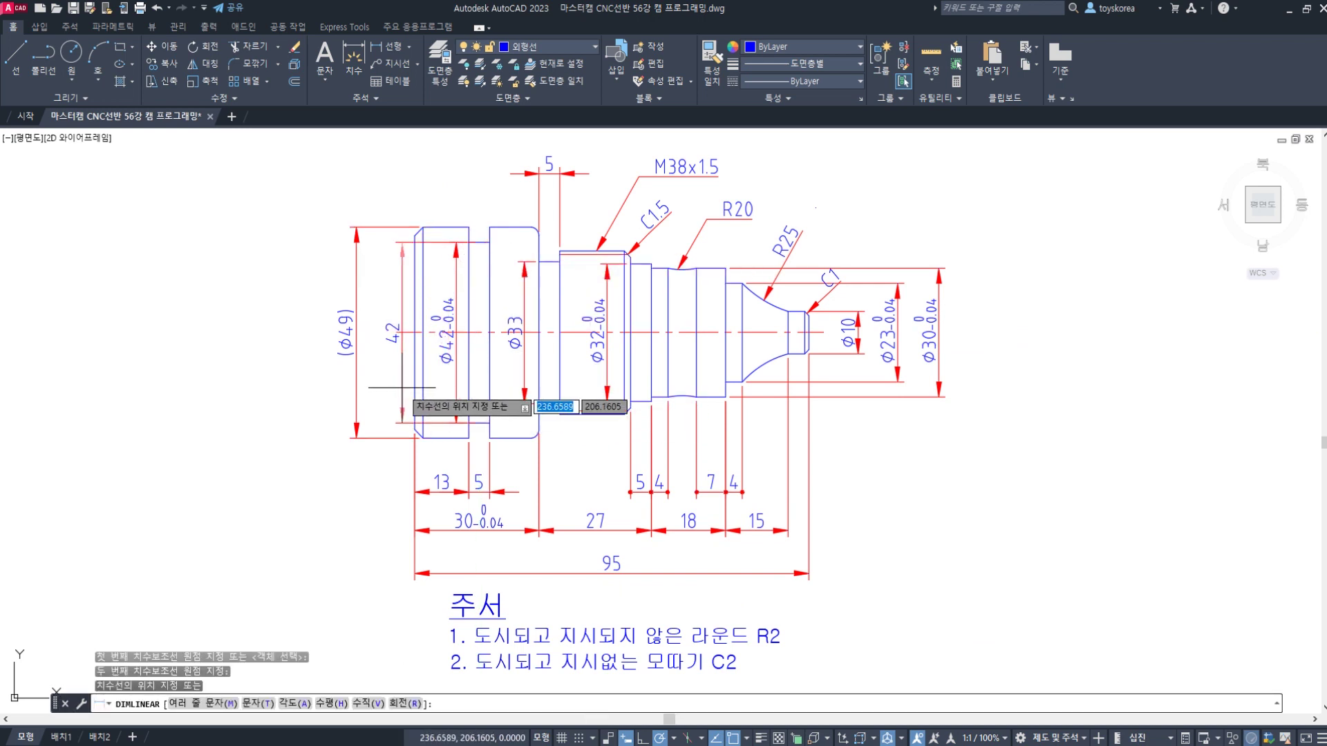
pyautogui.press('Escape')
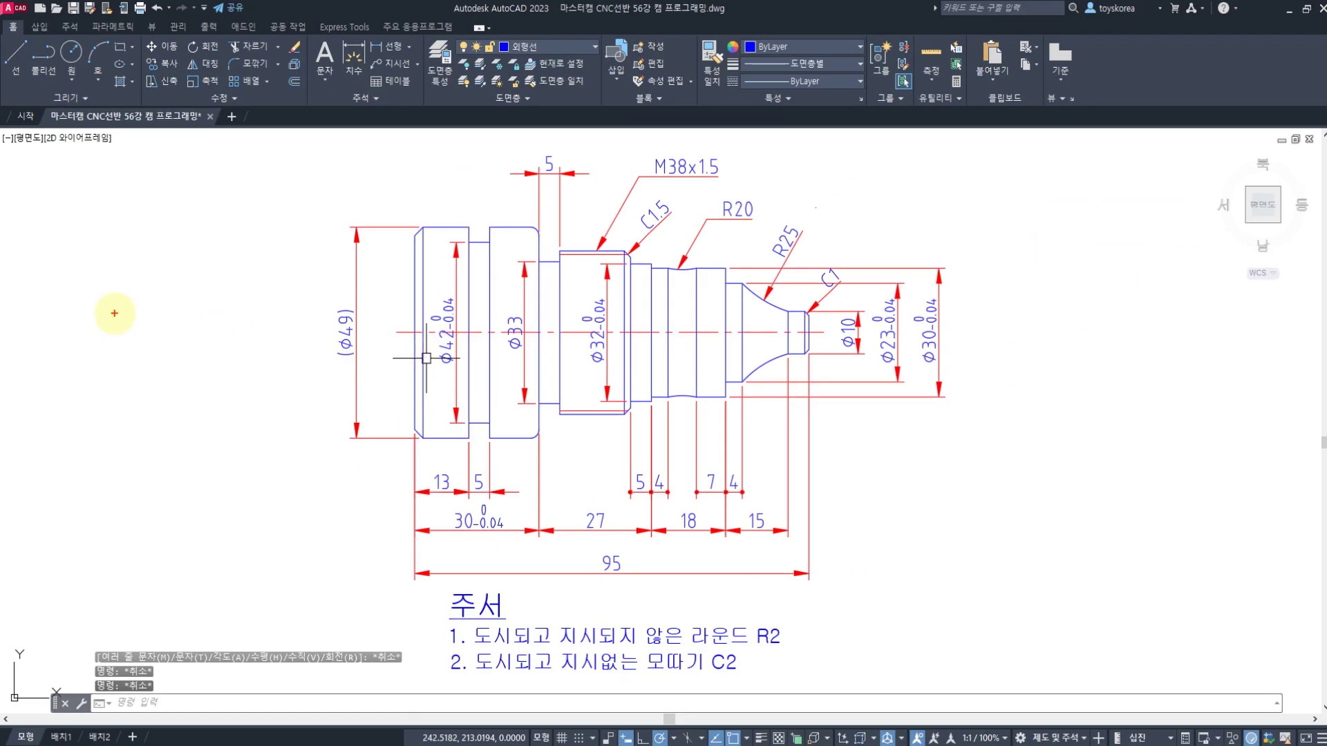
pyautogui.moveTo(114, 312); pyautogui.dragTo(183, 346)
pyautogui.moveTo(194, 295); pyautogui.dragTo(195, 396)
pyautogui.moveTo(199, 339); pyautogui.dragTo(254, 339)
pyautogui.moveTo(240, 387)
pyautogui.mouseDown()
pyautogui.moveTo(147, 437)
pyautogui.moveTo(266, 380)
pyautogui.moveTo(267, 399)
pyautogui.mouseUp()
pyautogui.moveTo(197, 423)
pyautogui.mouseDown()
pyautogui.moveTo(192, 497)
pyautogui.moveTo(228, 492)
pyautogui.mouseUp()
pyautogui.moveTo(213, 477)
pyautogui.mouseDown()
pyautogui.moveTo(243, 499)
pyautogui.moveTo(240, 538)
pyautogui.mouseUp()
pyautogui.moveTo(257, 516)
pyautogui.mouseDown()
pyautogui.moveTo(267, 527)
pyautogui.moveTo(298, 512)
pyautogui.mouseUp()
pyautogui.moveTo(318, 489)
pyautogui.mouseDown()
pyautogui.moveTo(289, 550)
pyautogui.moveTo(297, 582)
pyautogui.mouseUp()
pyautogui.moveTo(353, 523)
pyautogui.mouseDown()
pyautogui.moveTo(345, 544)
pyautogui.moveTo(366, 565)
pyautogui.mouseUp()
pyautogui.moveTo(366, 515); pyautogui.dragTo(377, 572)
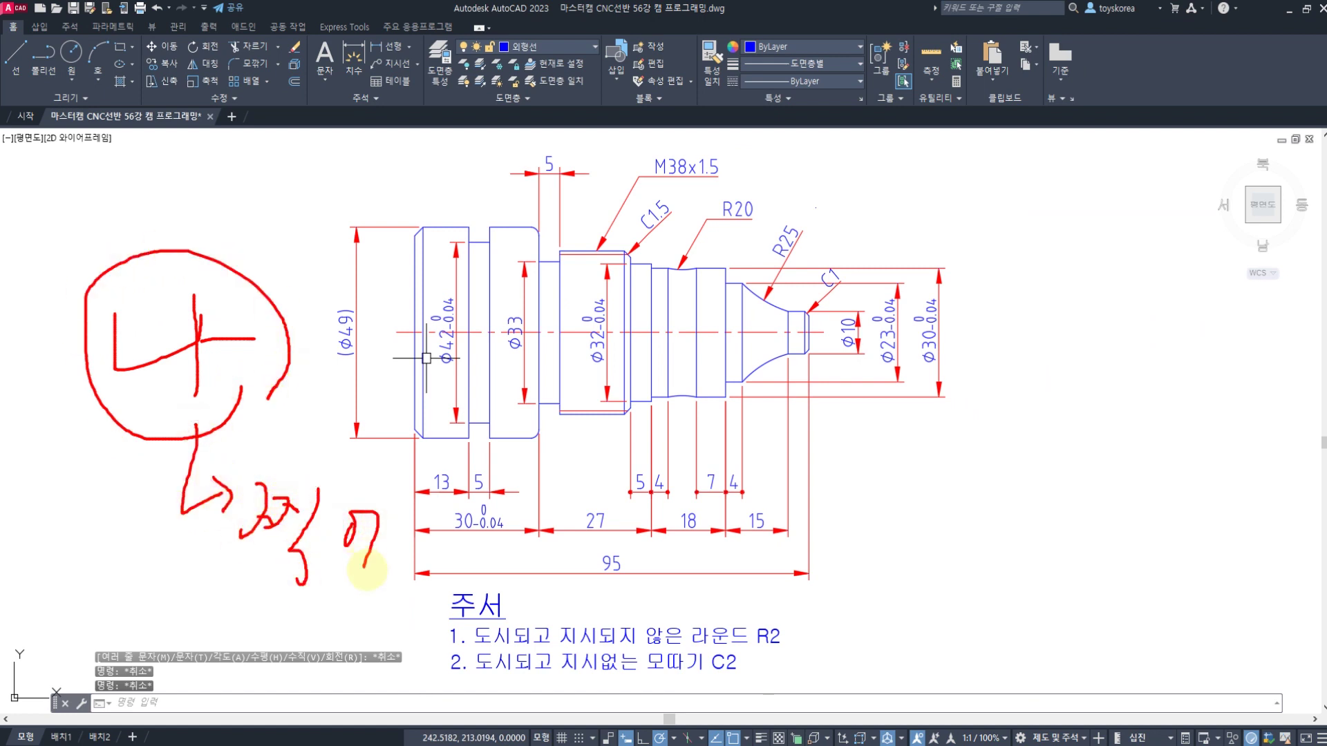
pyautogui.moveTo(634, 556)
pyautogui.mouseDown()
pyautogui.moveTo(588, 579)
pyautogui.moveTo(628, 558)
pyautogui.moveTo(592, 492)
pyautogui.moveTo(613, 530)
pyautogui.mouseUp()
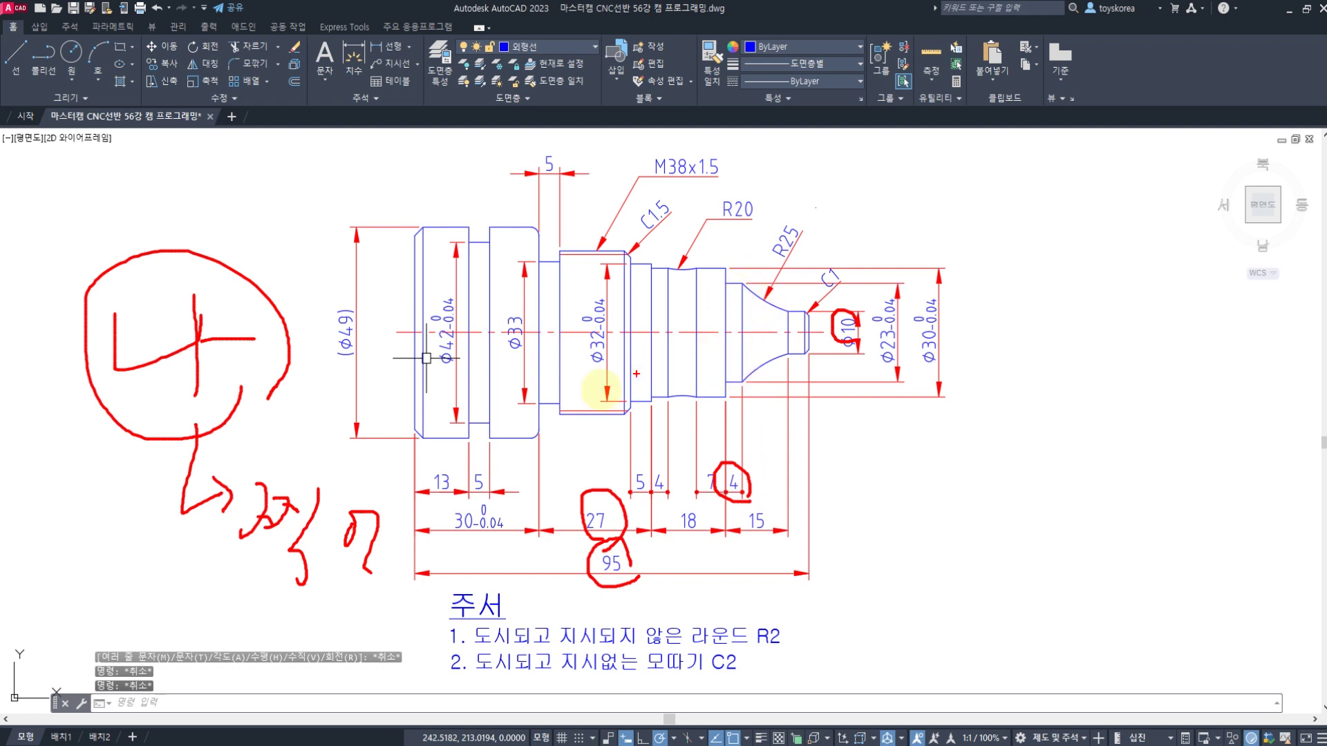
pyautogui.moveTo(890, 423); pyautogui.dragTo(927, 484)
pyautogui.moveTo(929, 419); pyautogui.dragTo(935, 511)
pyautogui.moveTo(1028, 319); pyautogui.dragTo(1033, 422)
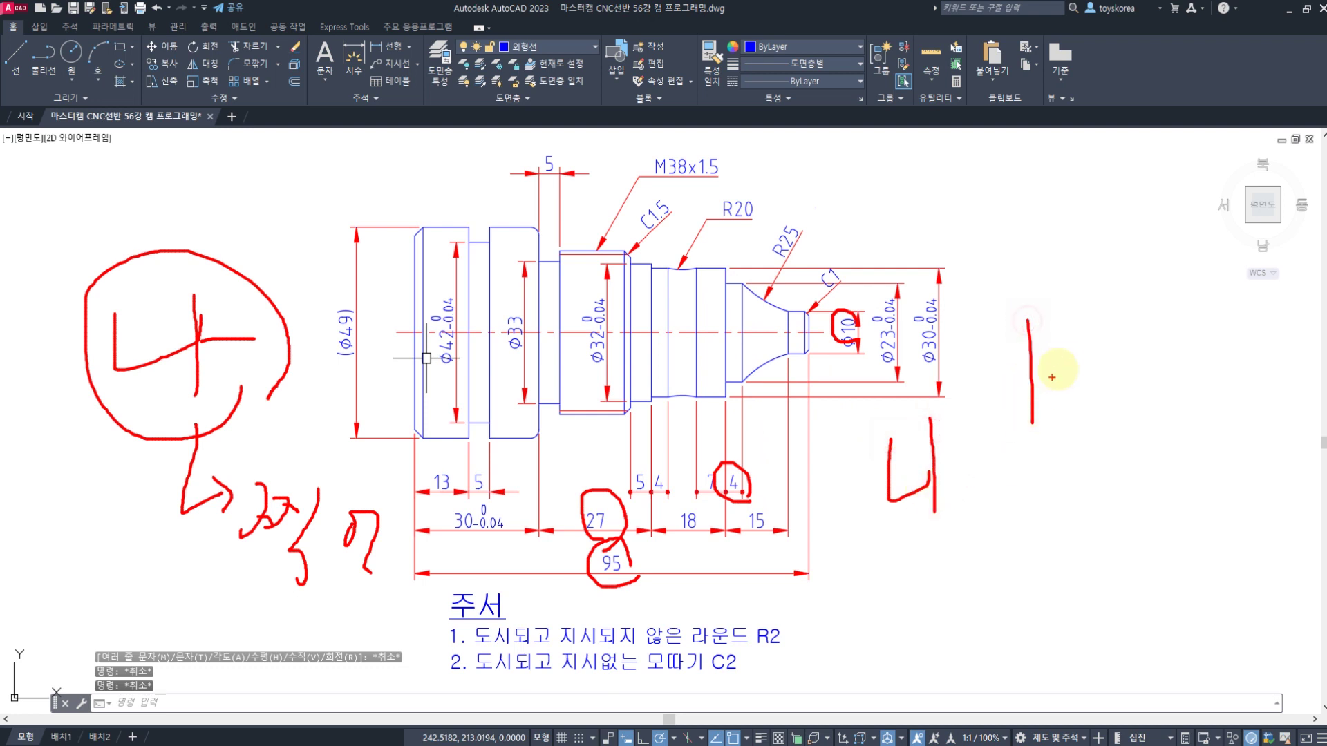
pyautogui.click(1059, 403)
pyautogui.moveTo(1062, 362); pyautogui.dragTo(1105, 418)
pyautogui.moveTo(962, 391); pyautogui.dragTo(1062, 459)
pyautogui.moveTo(961, 345); pyautogui.dragTo(1111, 466)
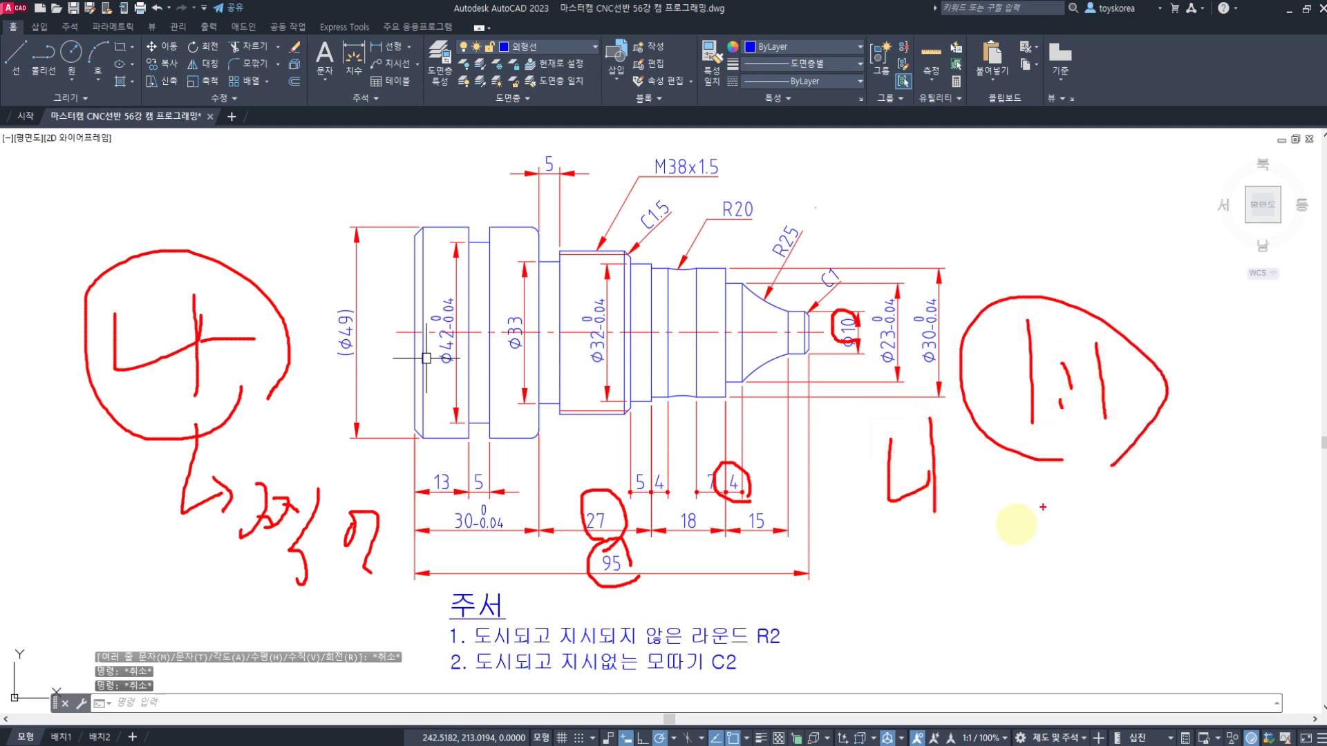
pyautogui.moveTo(1000, 524)
pyautogui.mouseDown()
pyautogui.moveTo(1009, 596)
pyautogui.moveTo(998, 520)
pyautogui.moveTo(1038, 610)
pyautogui.moveTo(876, 617)
pyautogui.moveTo(891, 630)
pyautogui.mouseUp()
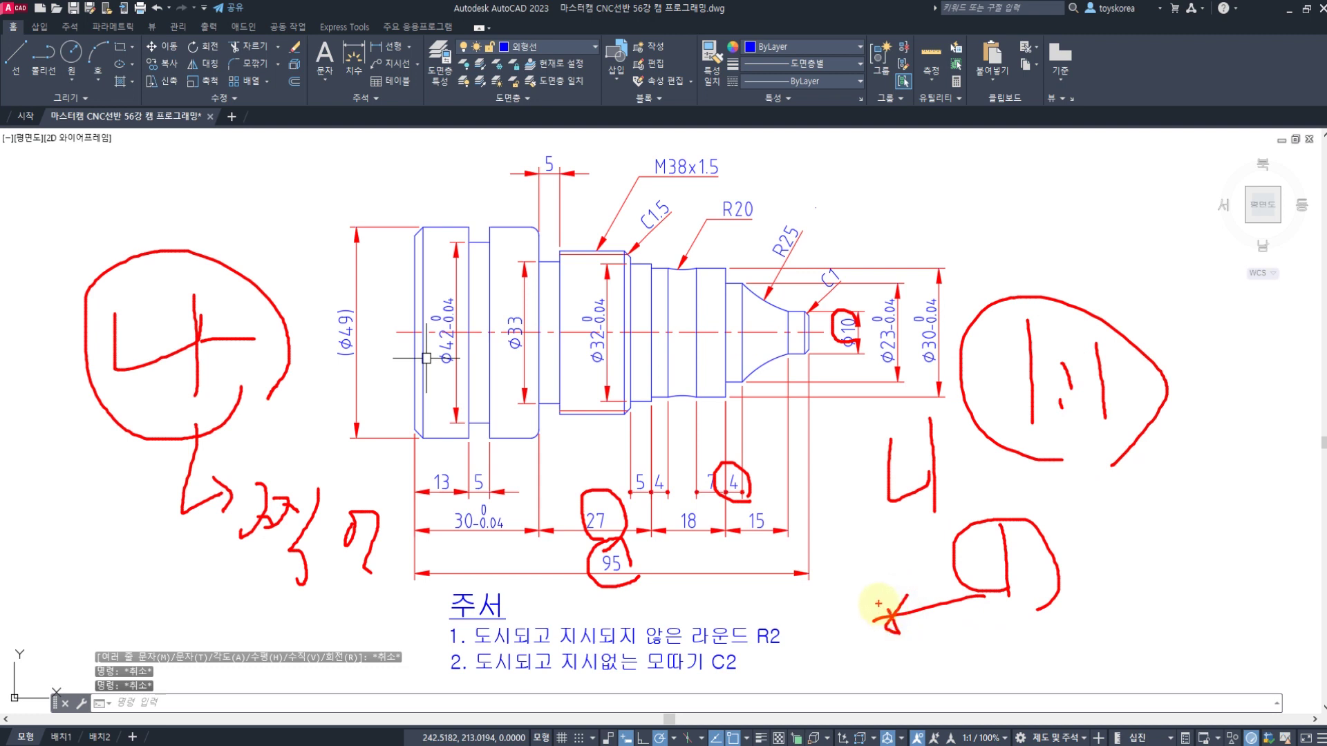
pyautogui.moveTo(346, 591)
pyautogui.mouseDown()
pyautogui.moveTo(327, 593)
pyautogui.moveTo(399, 584)
pyautogui.mouseUp()
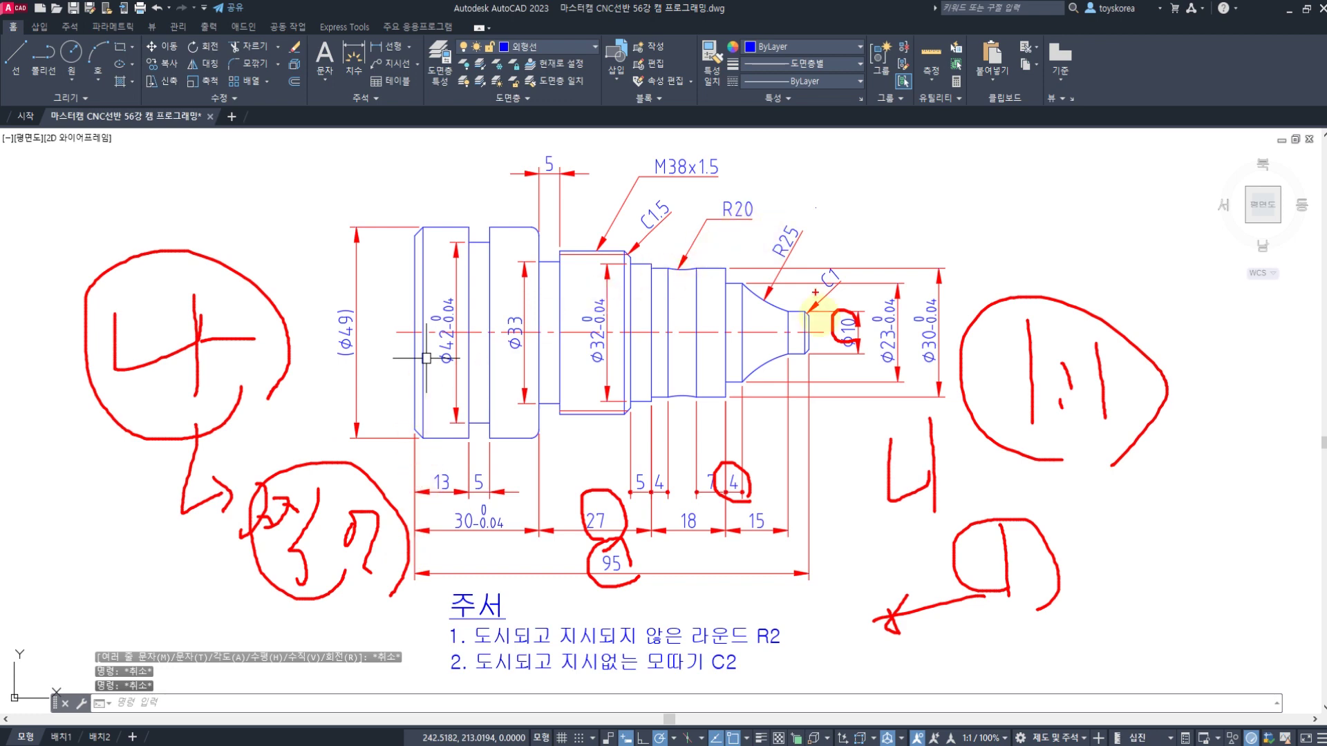
pyautogui.moveTo(740, 311)
pyautogui.mouseDown()
pyautogui.moveTo(1027, 177)
pyautogui.moveTo(1036, 168)
pyautogui.moveTo(1016, 136)
pyautogui.moveTo(1025, 214)
pyautogui.moveTo(1139, 175)
pyautogui.mouseUp()
pyautogui.moveTo(1123, 156); pyautogui.dragTo(1140, 172)
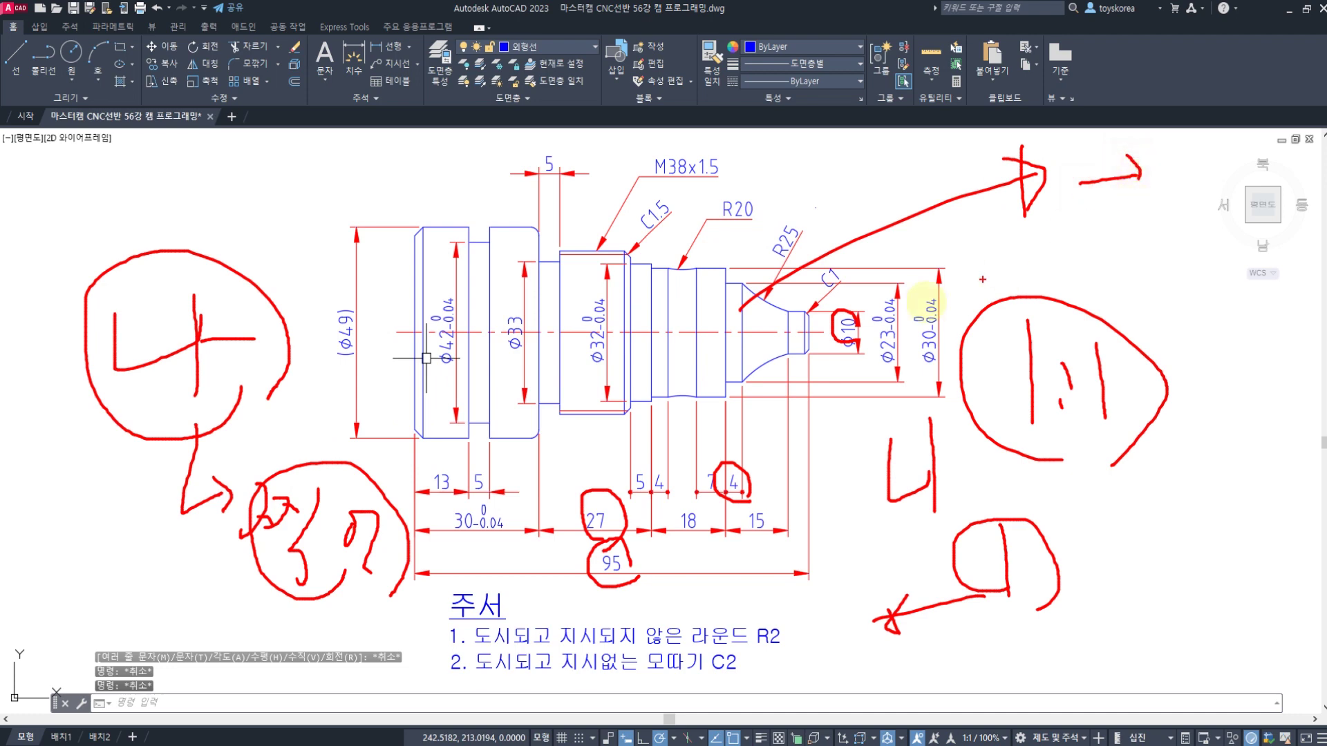
pyautogui.moveTo(695, 289); pyautogui.dragTo(696, 294)
pyautogui.moveTo(717, 245)
pyautogui.mouseDown()
pyautogui.moveTo(742, 302)
pyautogui.moveTo(761, 289)
pyautogui.mouseUp()
pyautogui.click(726, 275)
pyautogui.moveTo(724, 312); pyautogui.dragTo(694, 381)
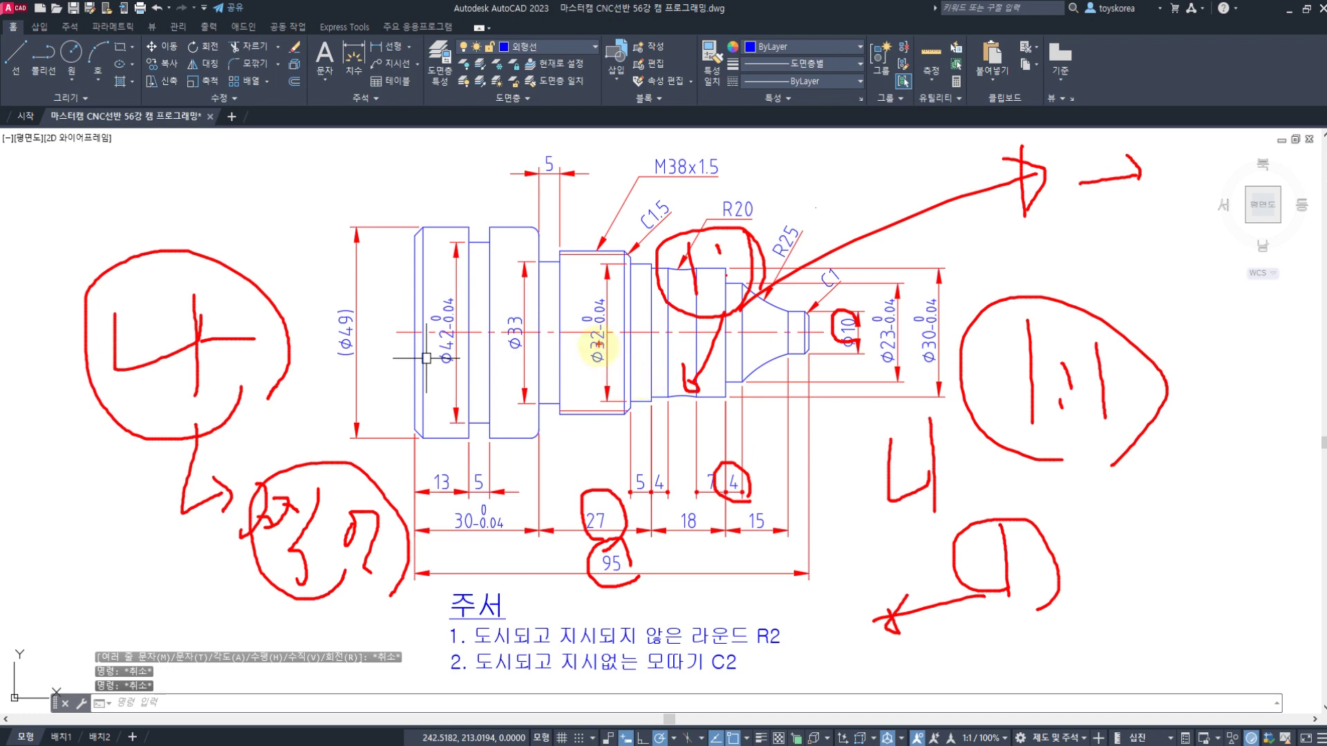
pyautogui.press('Escape')
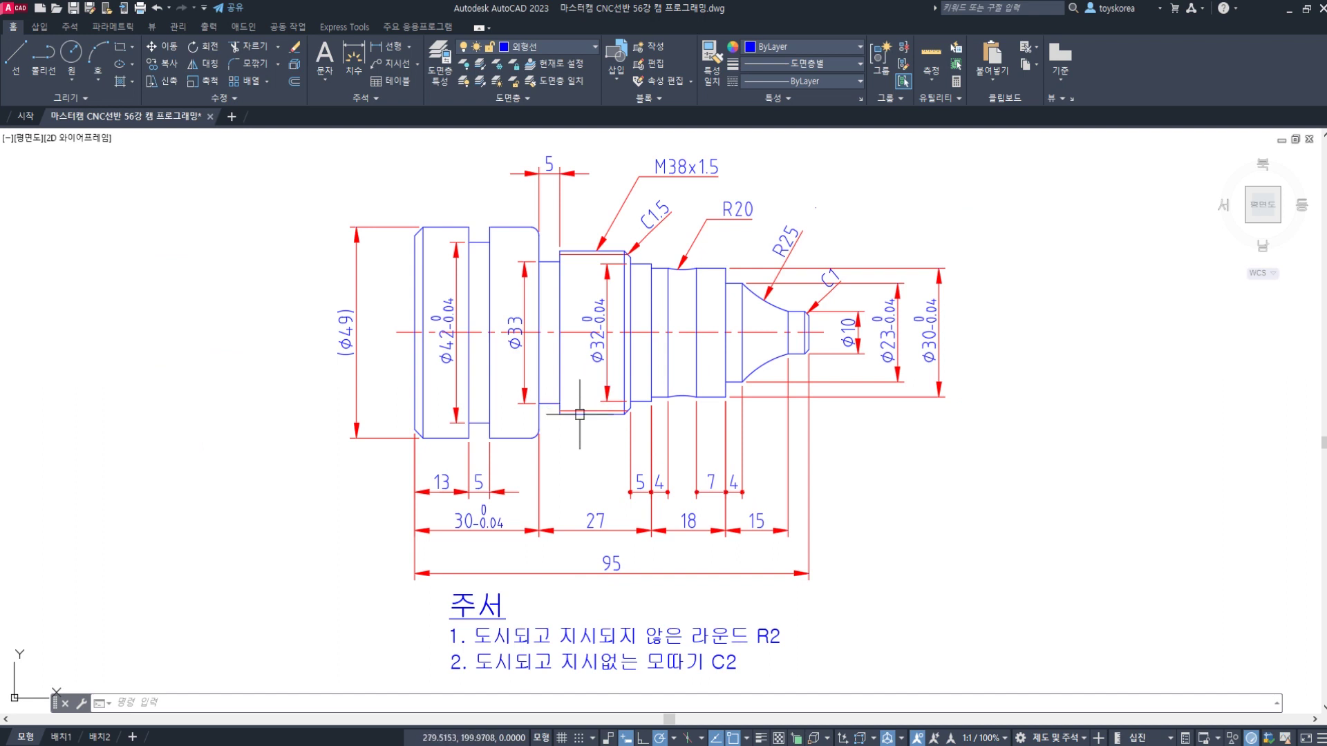
pyautogui.moveTo(619, 482); pyautogui.dragTo(606, 484, button='middle')
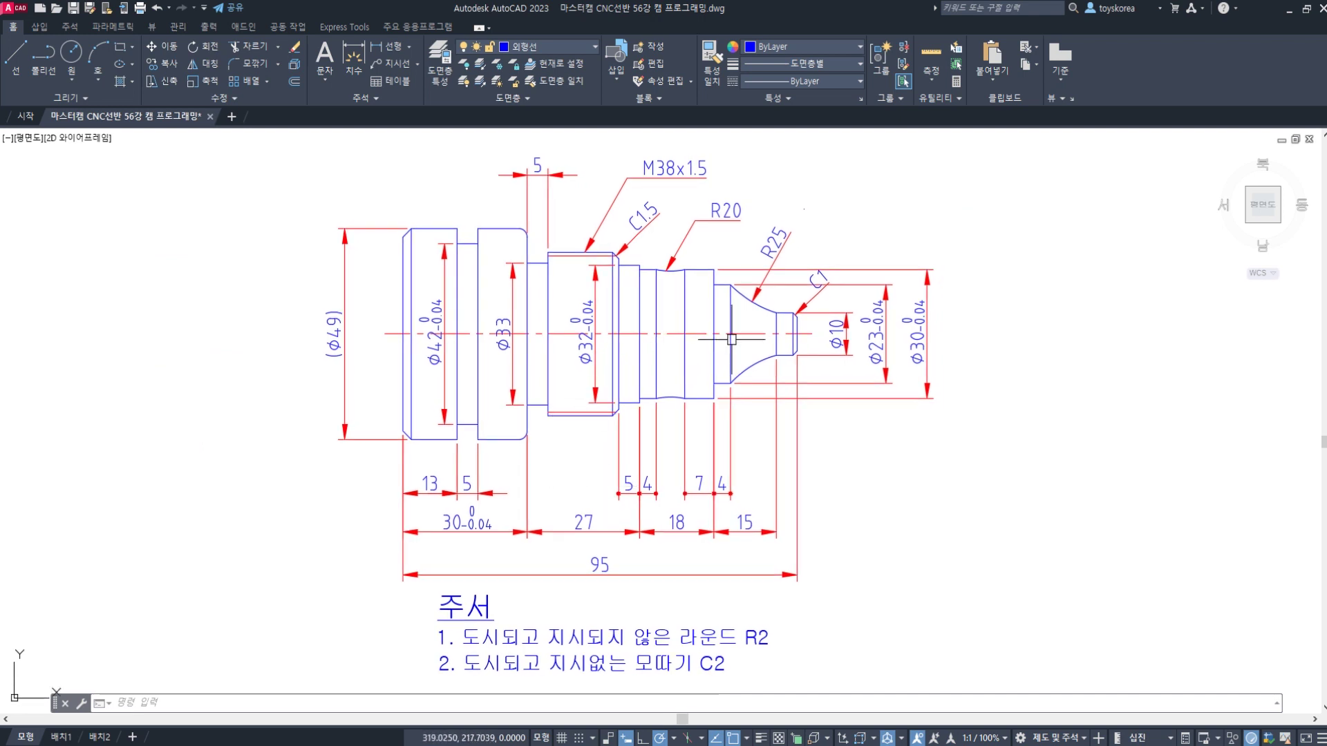
# Run OVERKILL on the whole shaft outline with tolerance 0.000001 and all listed object properties ignored
pyautogui.moveTo(718, 341); pyautogui.dragTo(706, 348, button='middle')
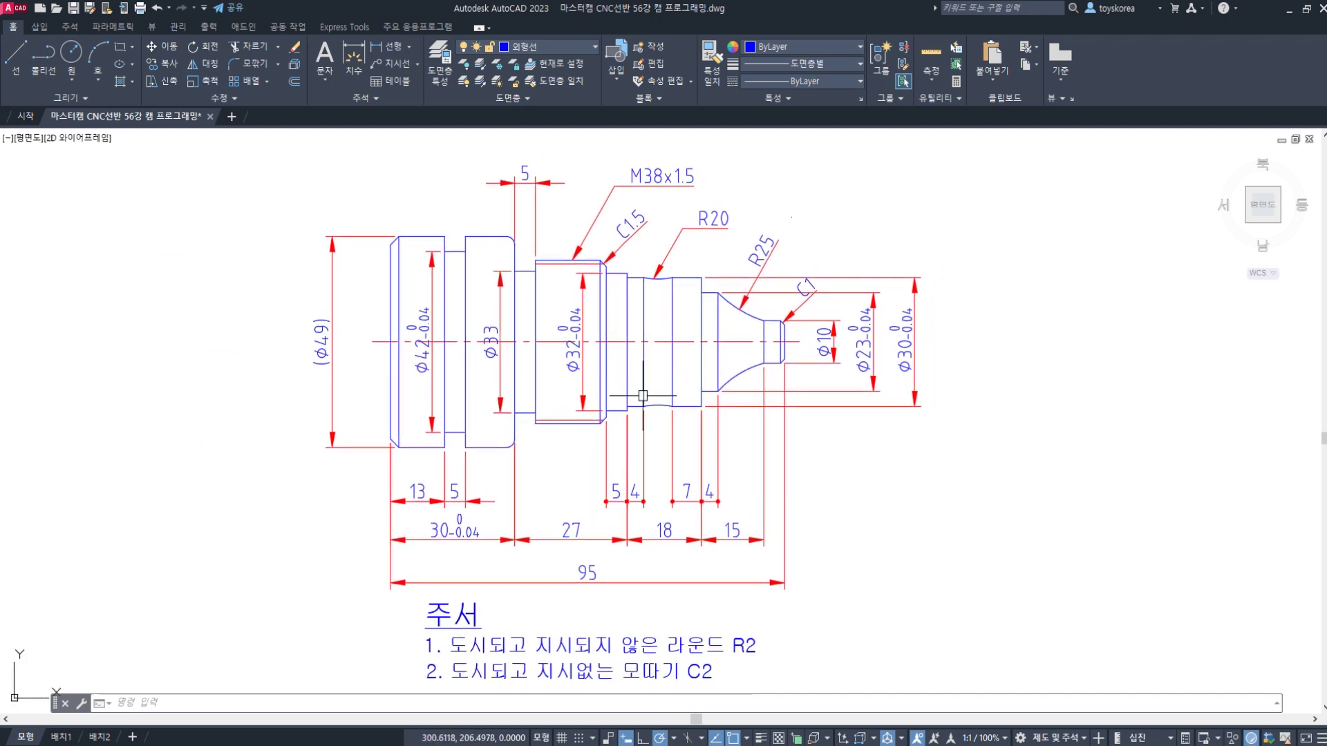
pyautogui.write('OVERKIL')
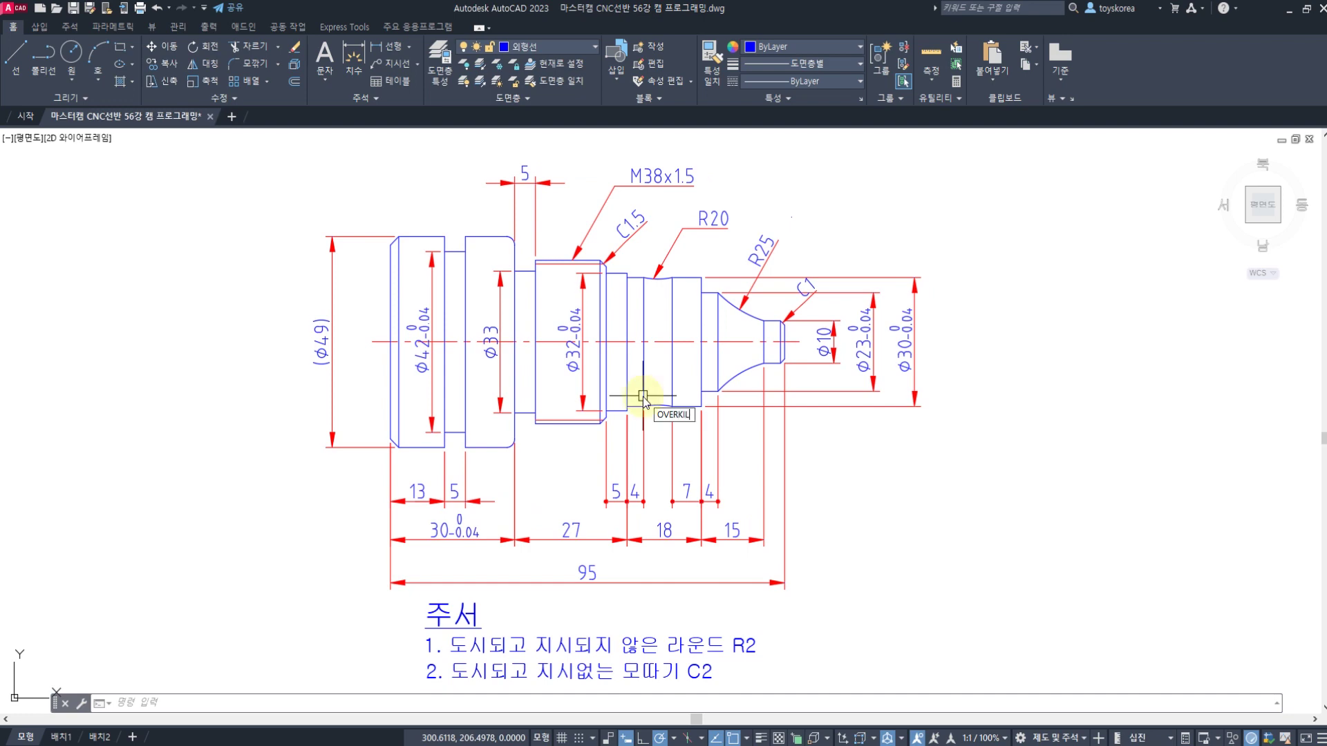
pyautogui.write('L')
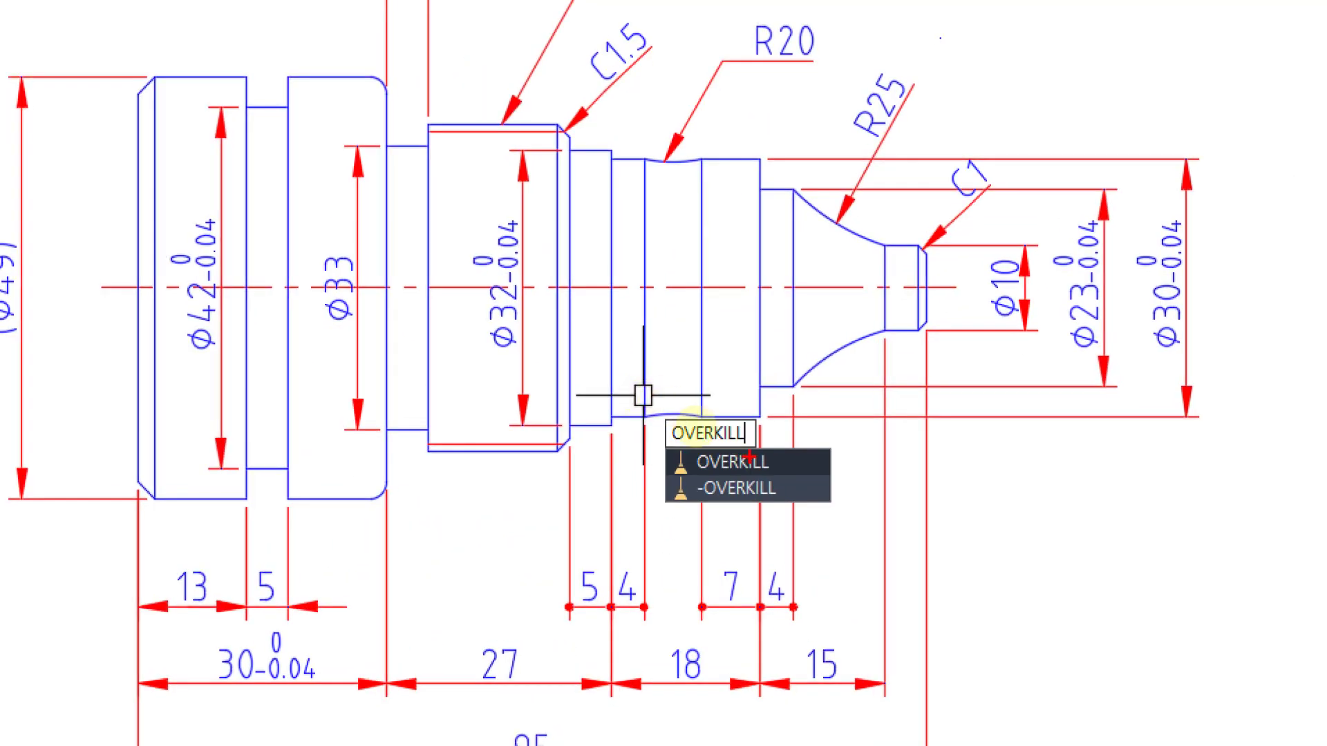
pyautogui.moveTo(749, 457)
pyautogui.mouseDown()
pyautogui.moveTo(688, 462)
pyautogui.moveTo(648, 390)
pyautogui.moveTo(794, 400)
pyautogui.moveTo(767, 472)
pyautogui.mouseUp()
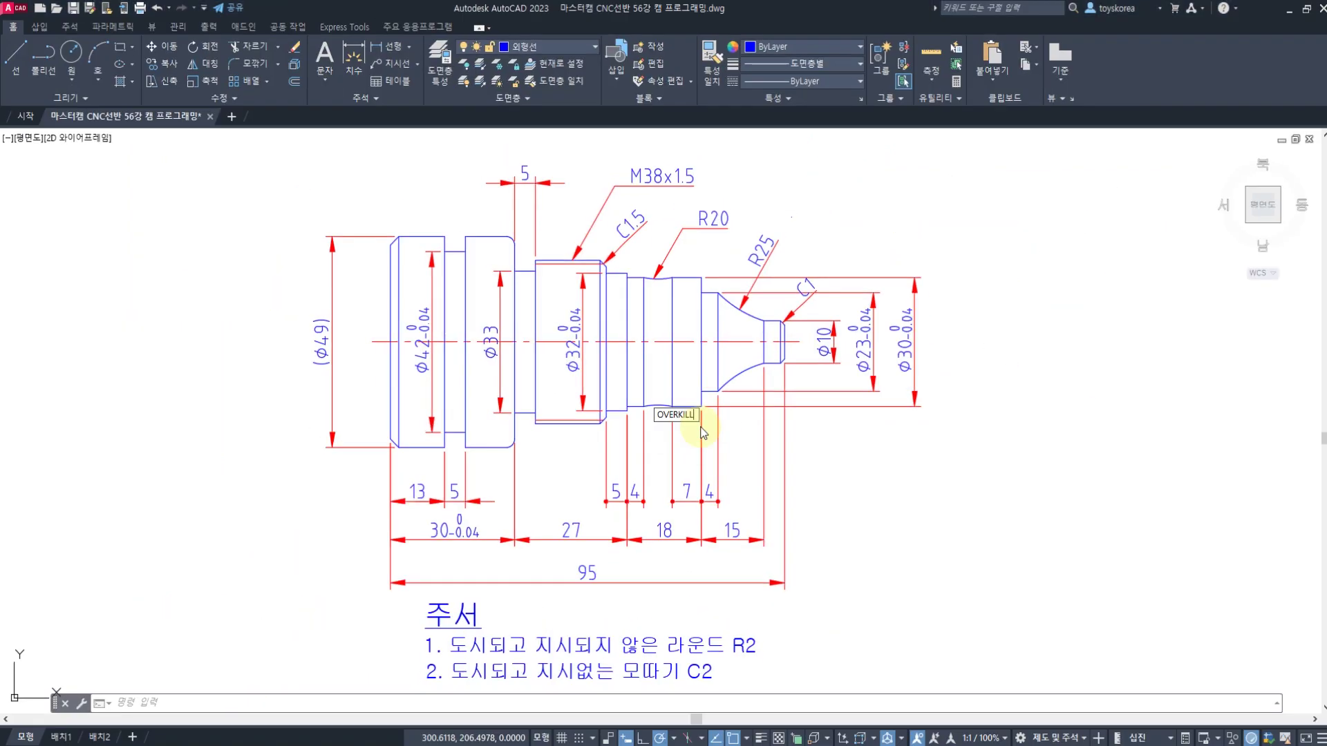
pyautogui.click(691, 429)
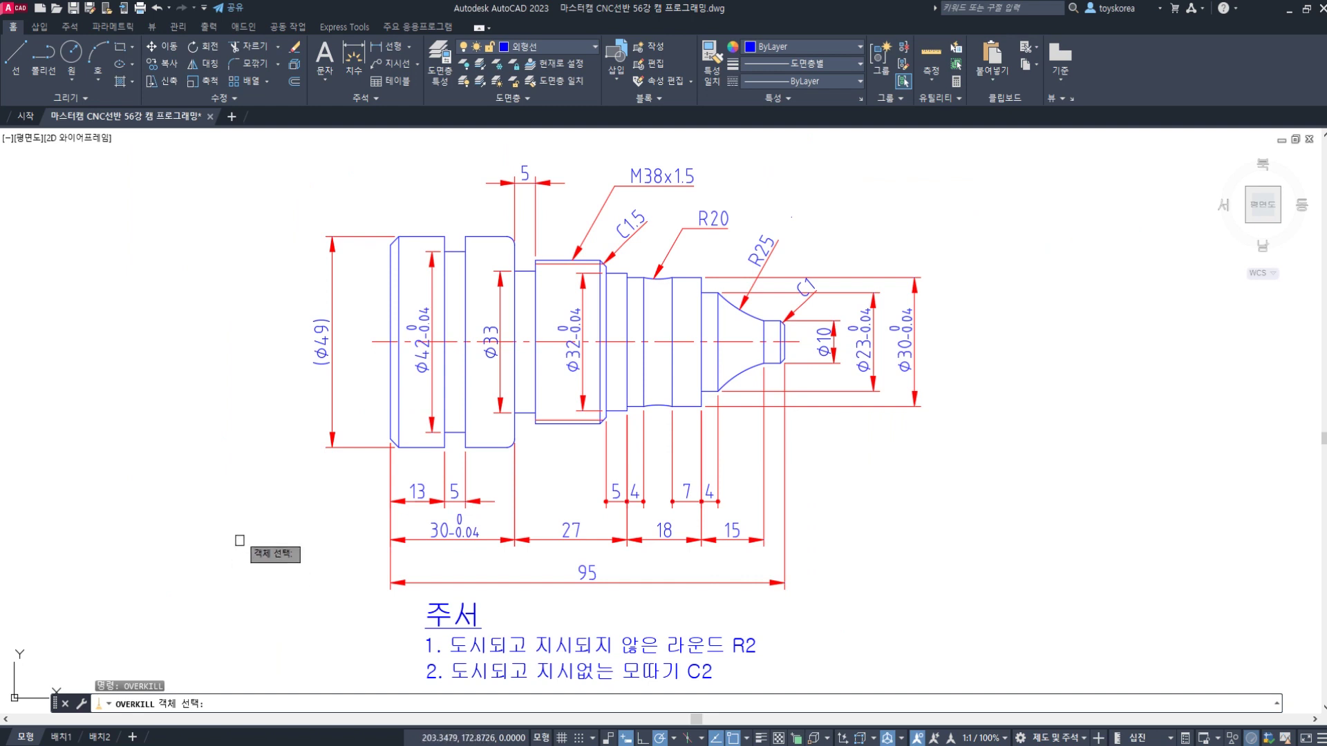
pyautogui.click(348, 189)
pyautogui.click(848, 484)
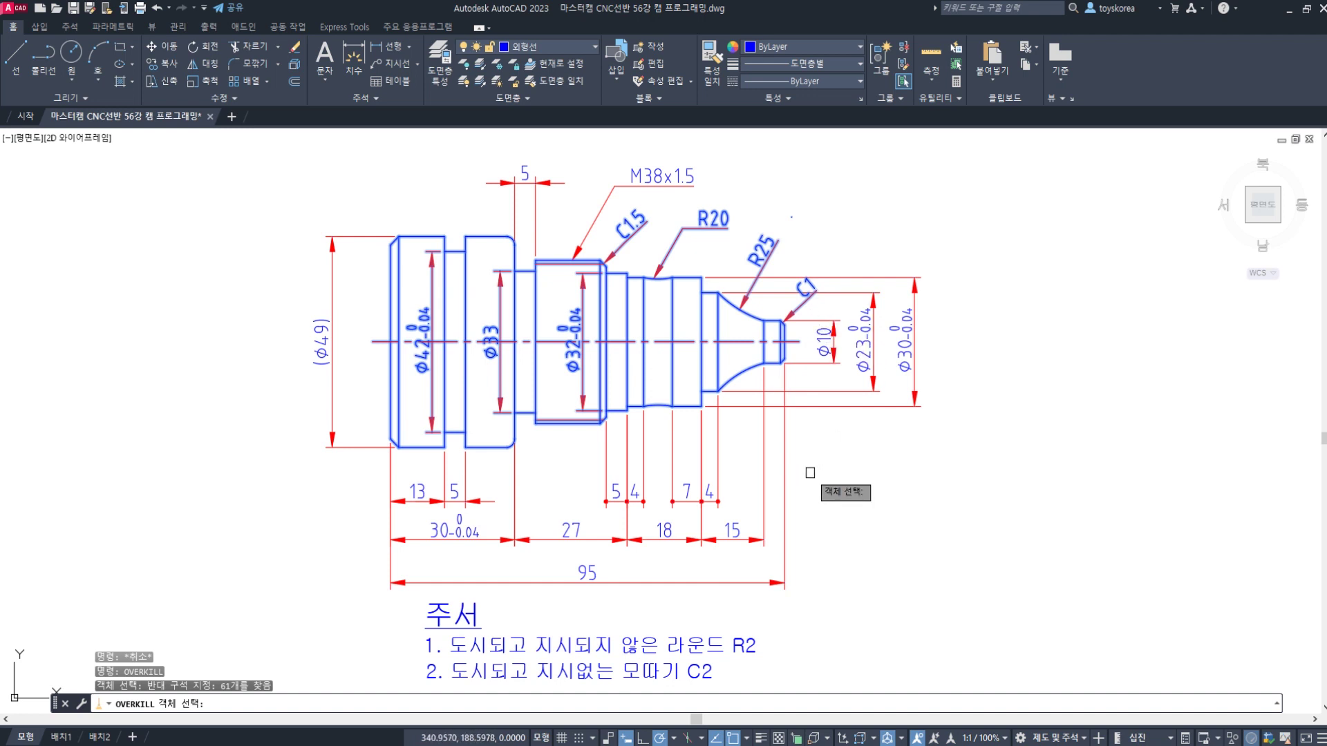
pyautogui.press('Return')
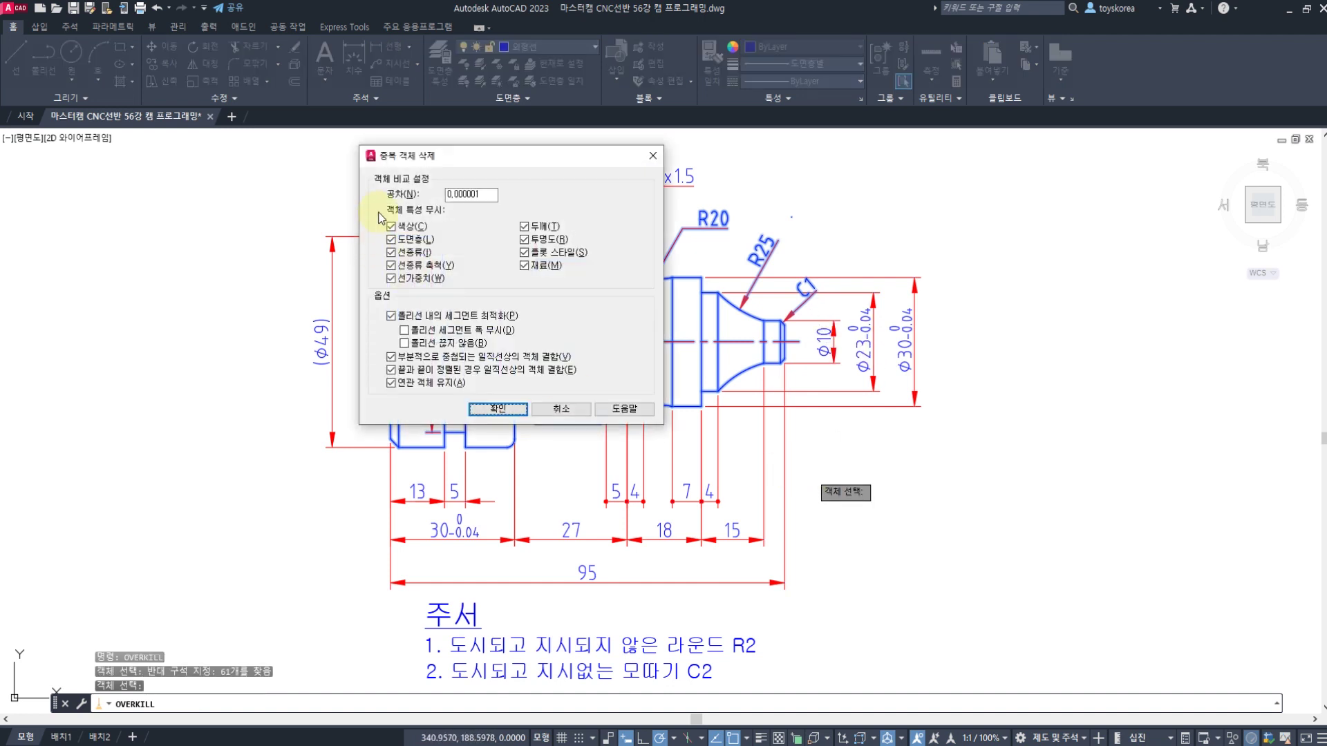
pyautogui.click(497, 409)
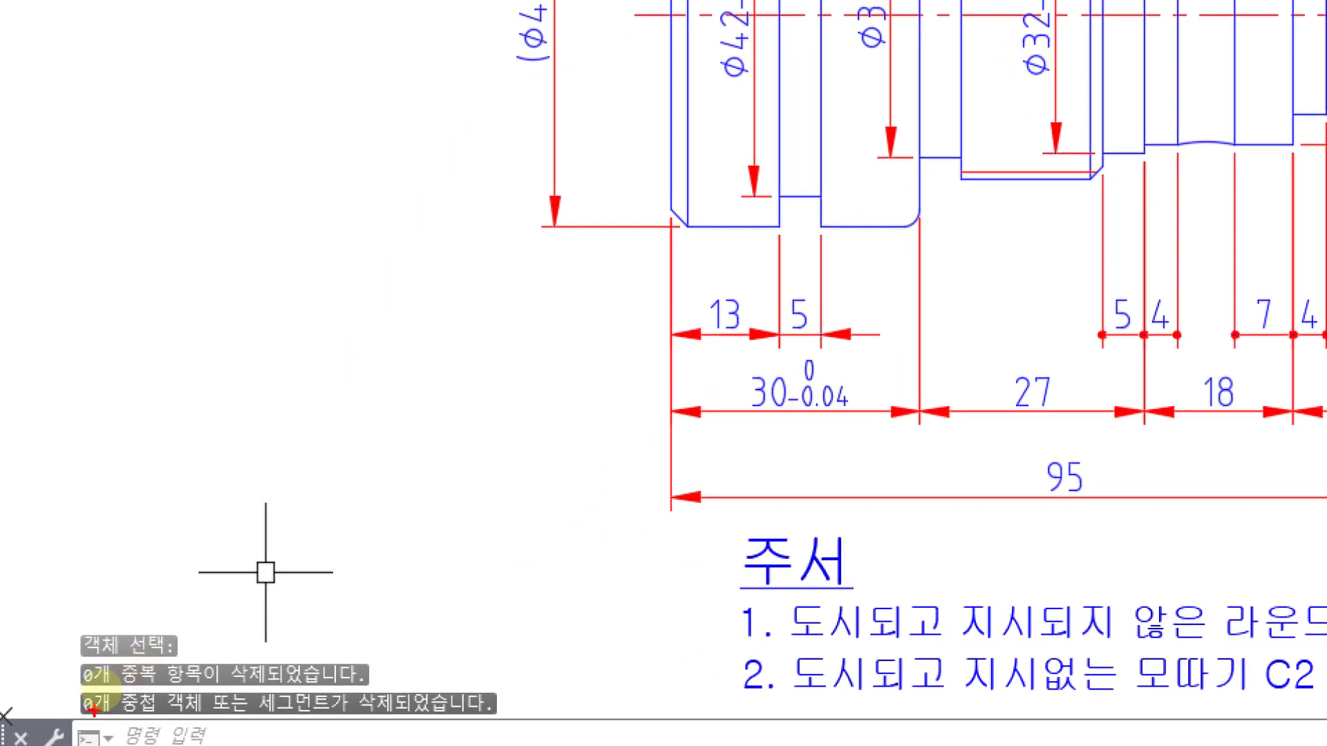
pyautogui.moveTo(156, 725)
pyautogui.mouseDown()
pyautogui.moveTo(90, 719)
pyautogui.moveTo(56, 646)
pyautogui.moveTo(333, 592)
pyautogui.moveTo(576, 674)
pyautogui.mouseUp()
pyautogui.moveTo(344, 672)
pyautogui.mouseDown()
pyautogui.moveTo(250, 706)
pyautogui.moveTo(88, 691)
pyautogui.moveTo(104, 704)
pyautogui.mouseUp()
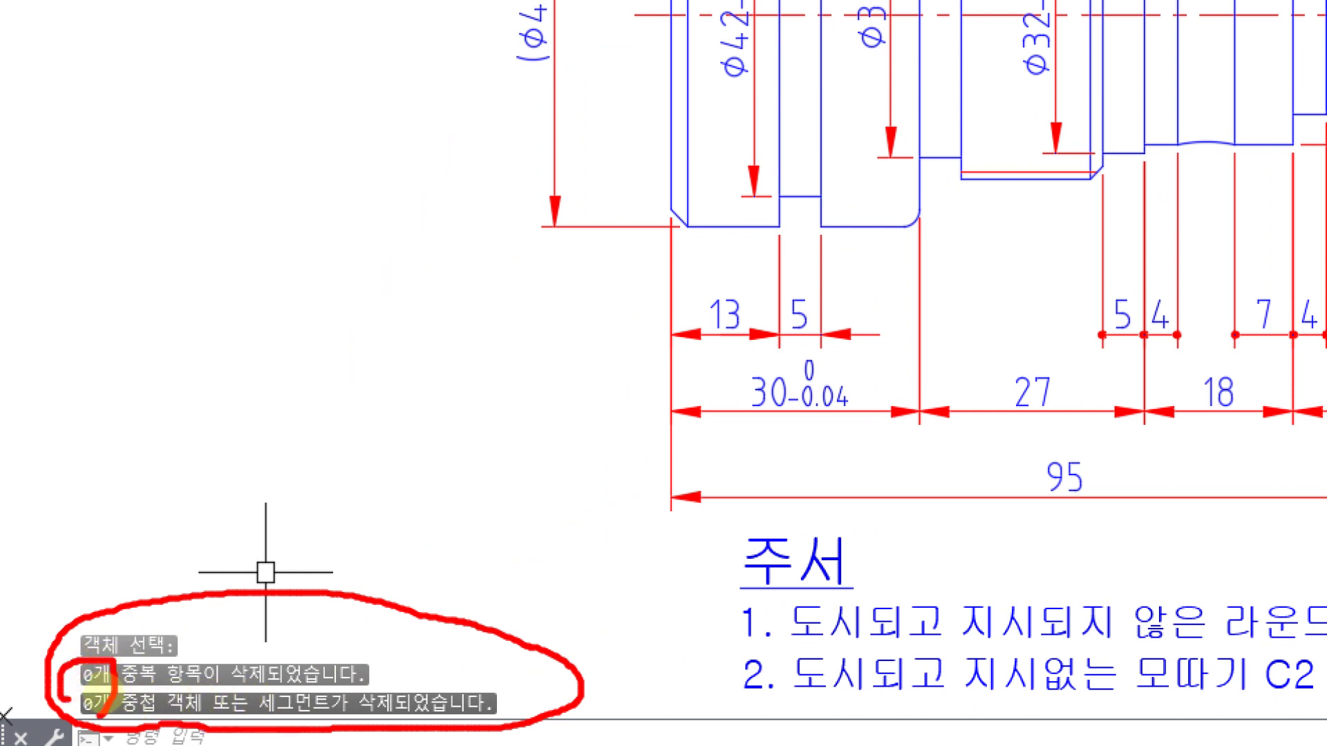
pyautogui.moveTo(127, 616)
pyautogui.mouseDown()
pyautogui.moveTo(273, 409)
pyautogui.moveTo(250, 467)
pyautogui.mouseUp()
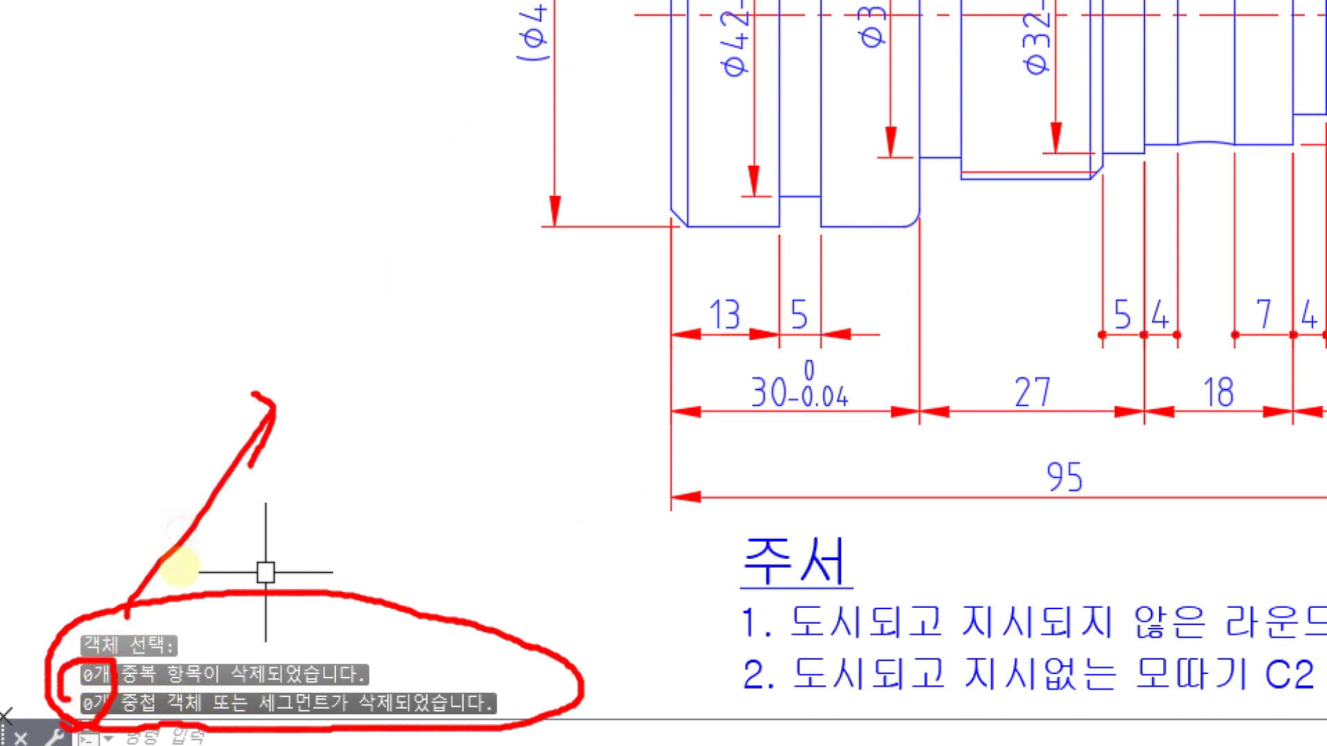
pyautogui.moveTo(365, 440); pyautogui.dragTo(545, 348)
pyautogui.moveTo(514, 328); pyautogui.dragTo(524, 405)
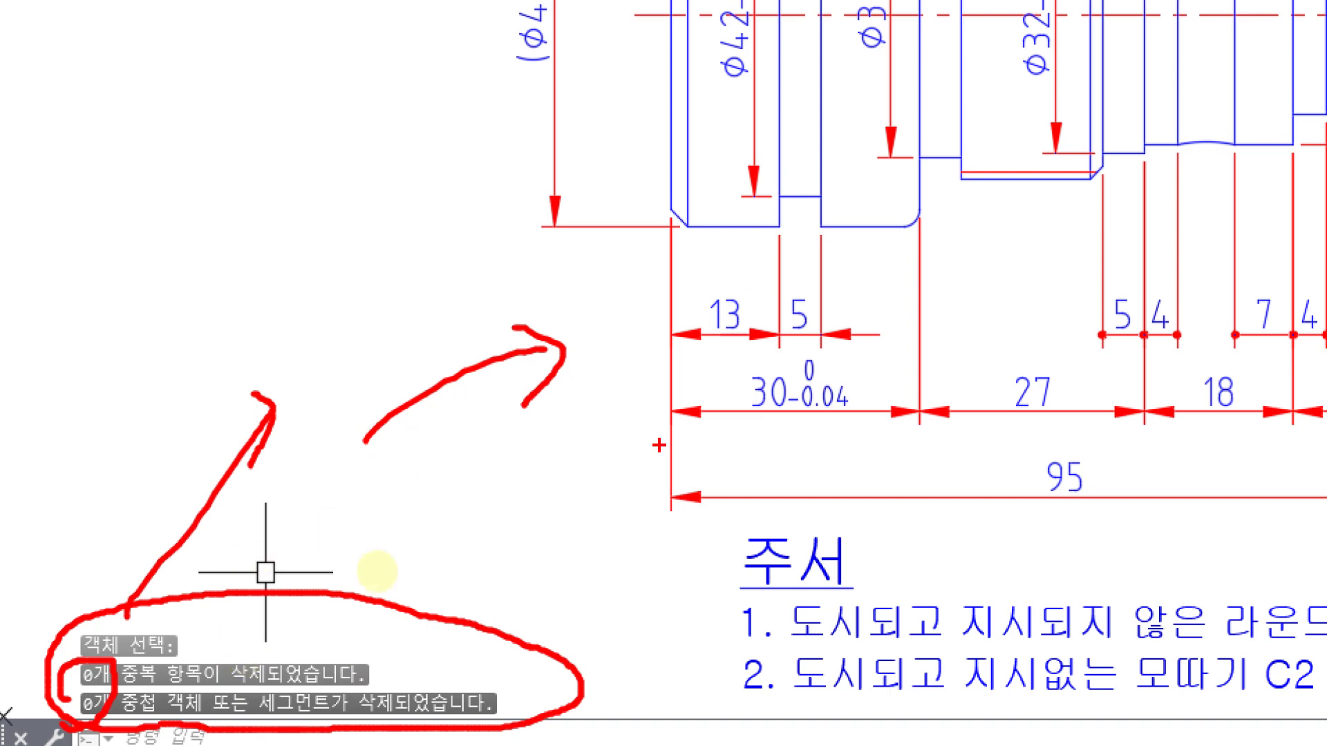
pyautogui.press('Escape')
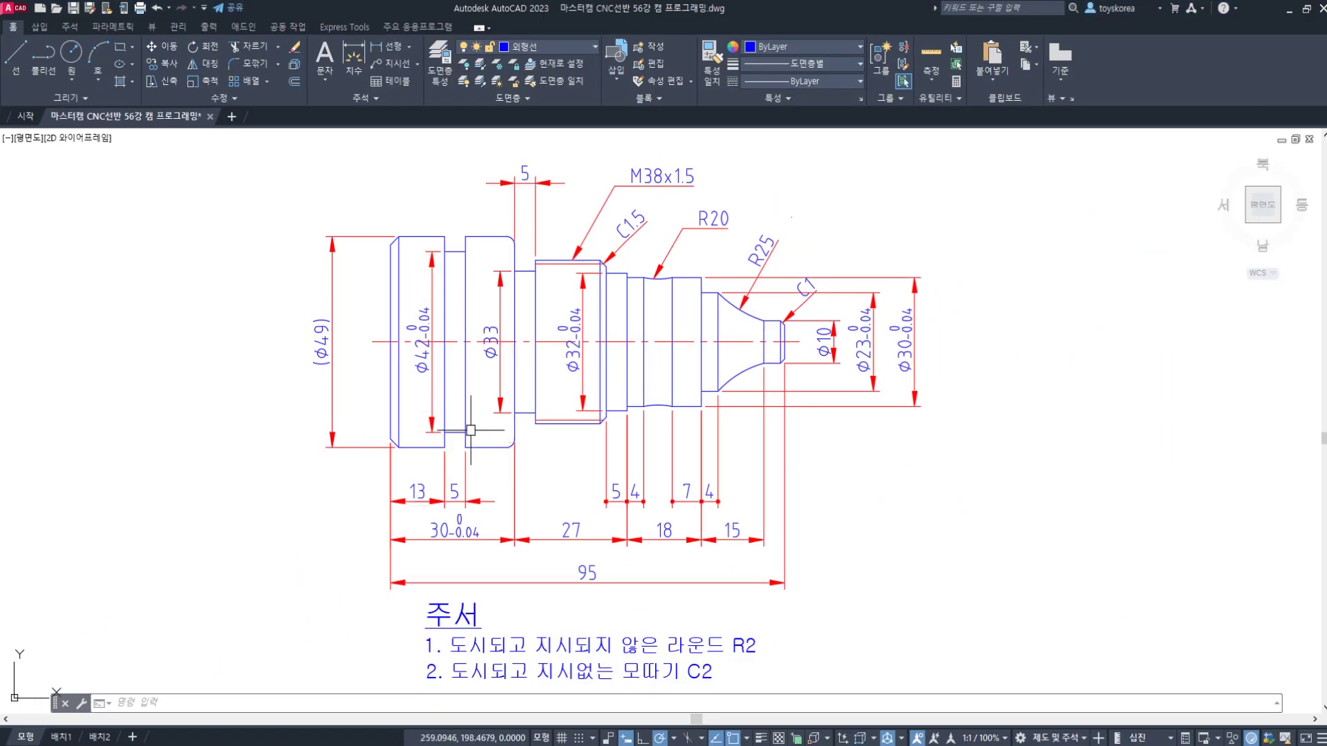
pyautogui.moveTo(490, 405); pyautogui.dragTo(520, 400, button='middle')
pyautogui.moveTo(558, 467); pyautogui.dragTo(544, 461, button='middle')
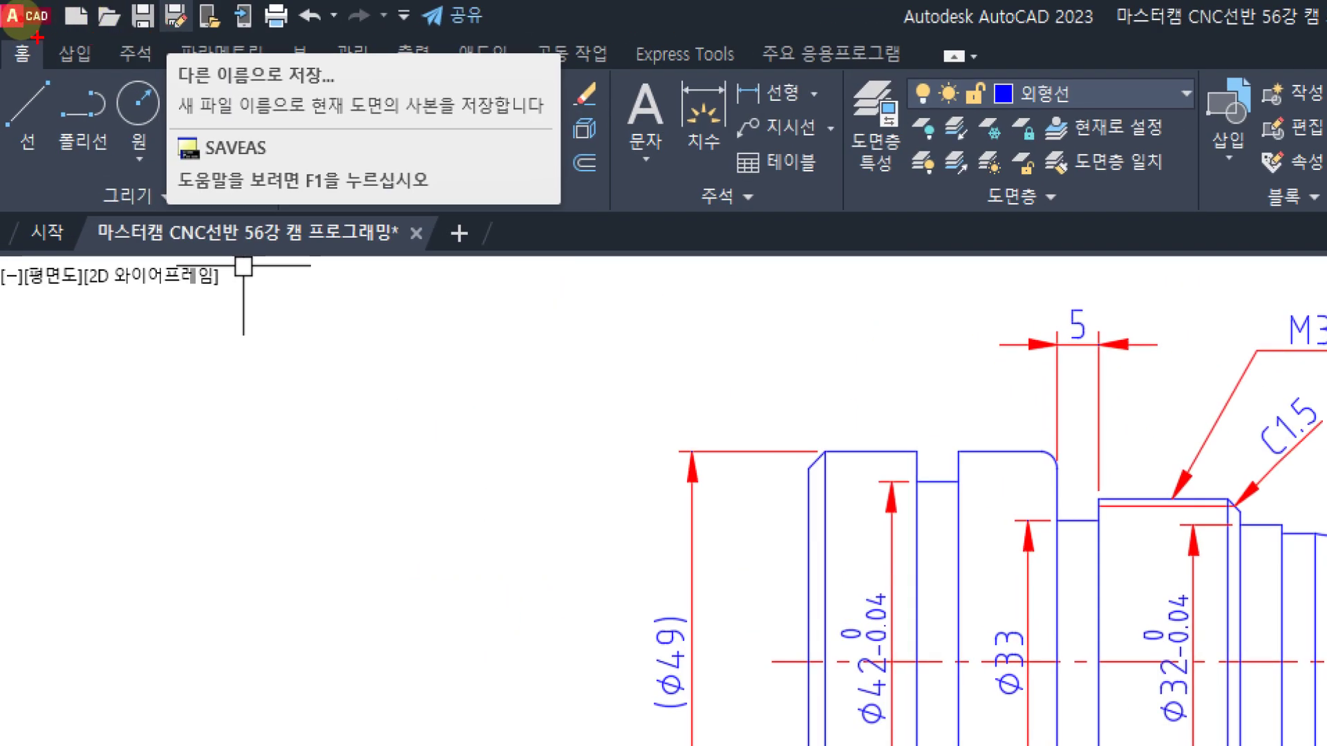
pyautogui.moveTo(19, 9); pyautogui.dragTo(38, 54)
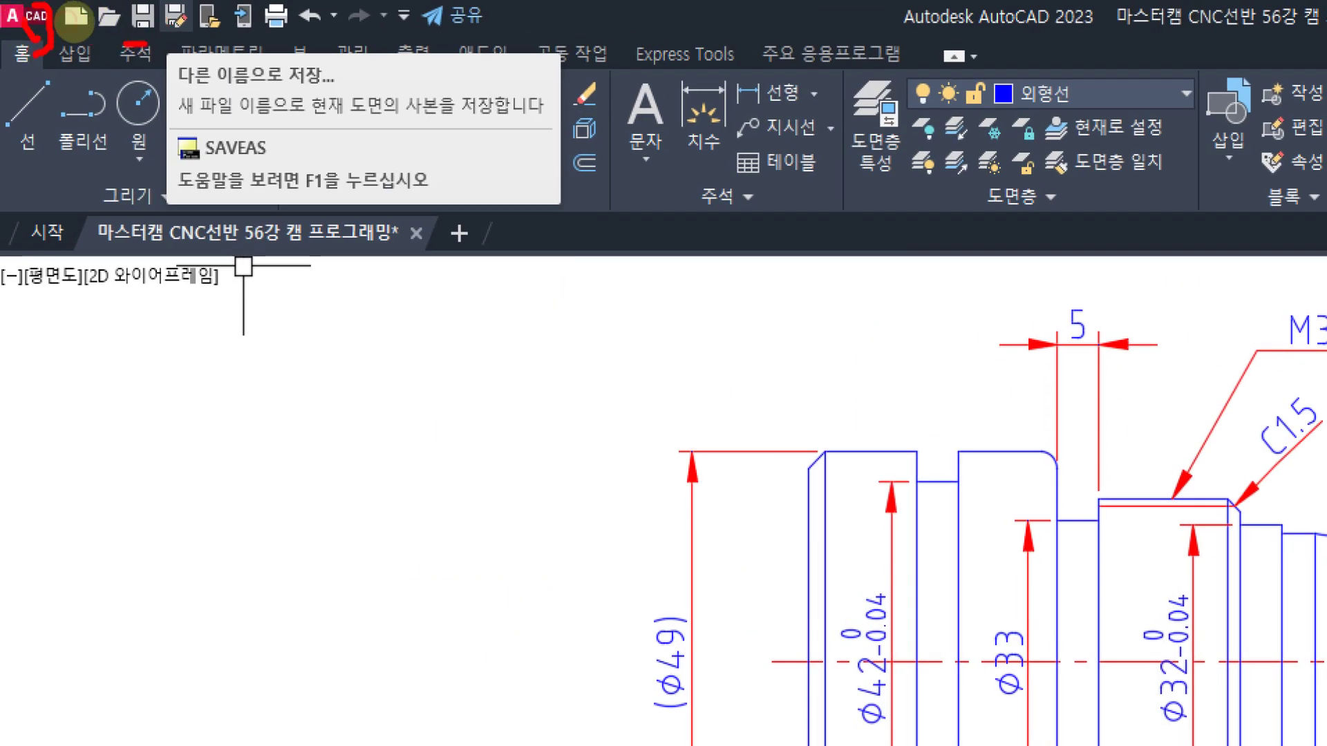
pyautogui.moveTo(188, 44); pyautogui.dragTo(145, 28)
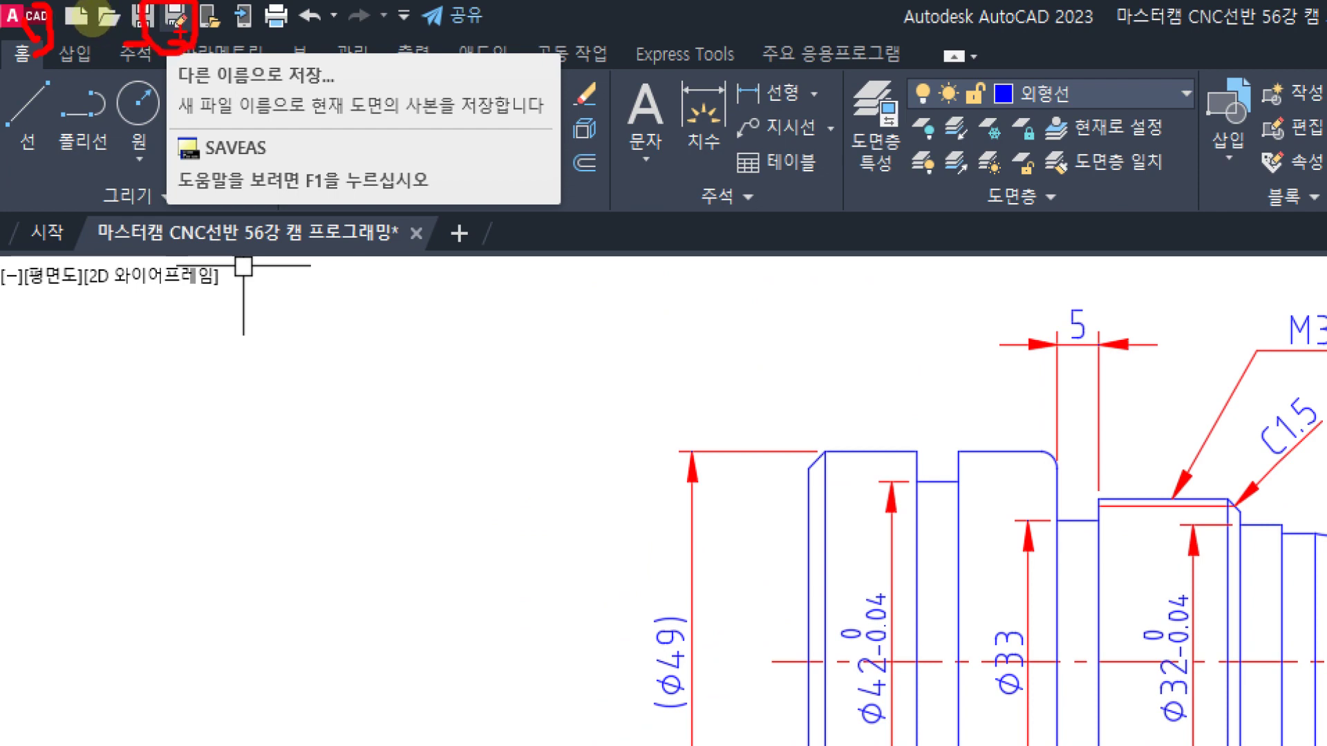
pyautogui.moveTo(174, 82); pyautogui.dragTo(381, 103)
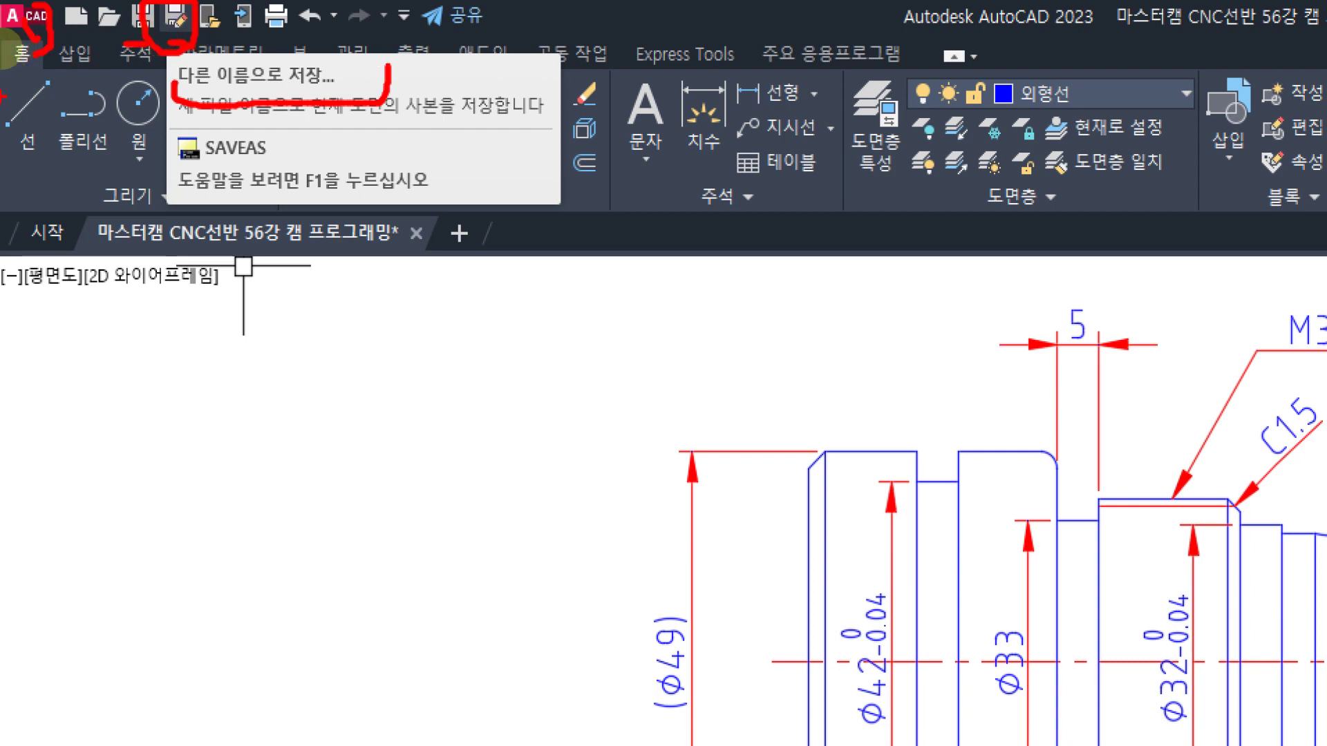
pyautogui.moveTo(31, 13)
pyautogui.mouseDown()
pyautogui.moveTo(40, 159)
pyautogui.moveTo(109, 338)
pyautogui.mouseUp()
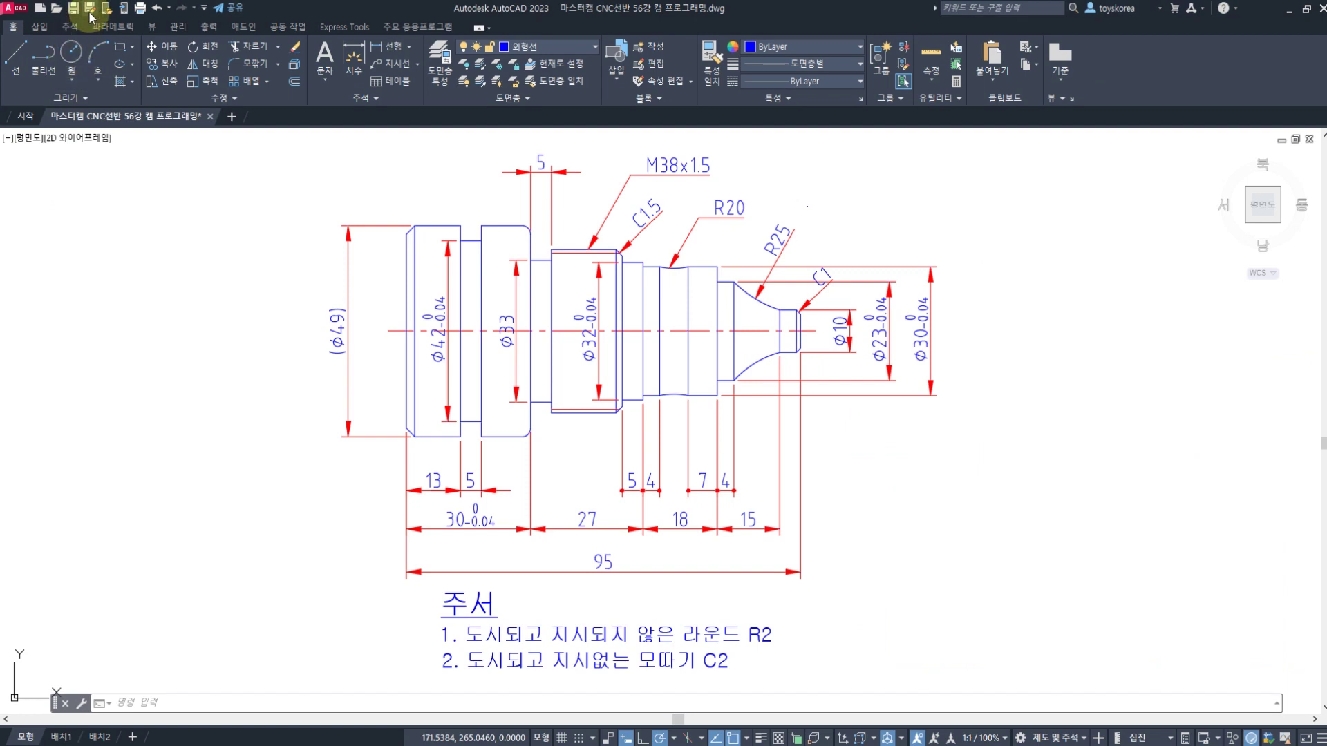
# Open the Save As dialog for the cleaned shaft drawing
pyautogui.click(91, 11)
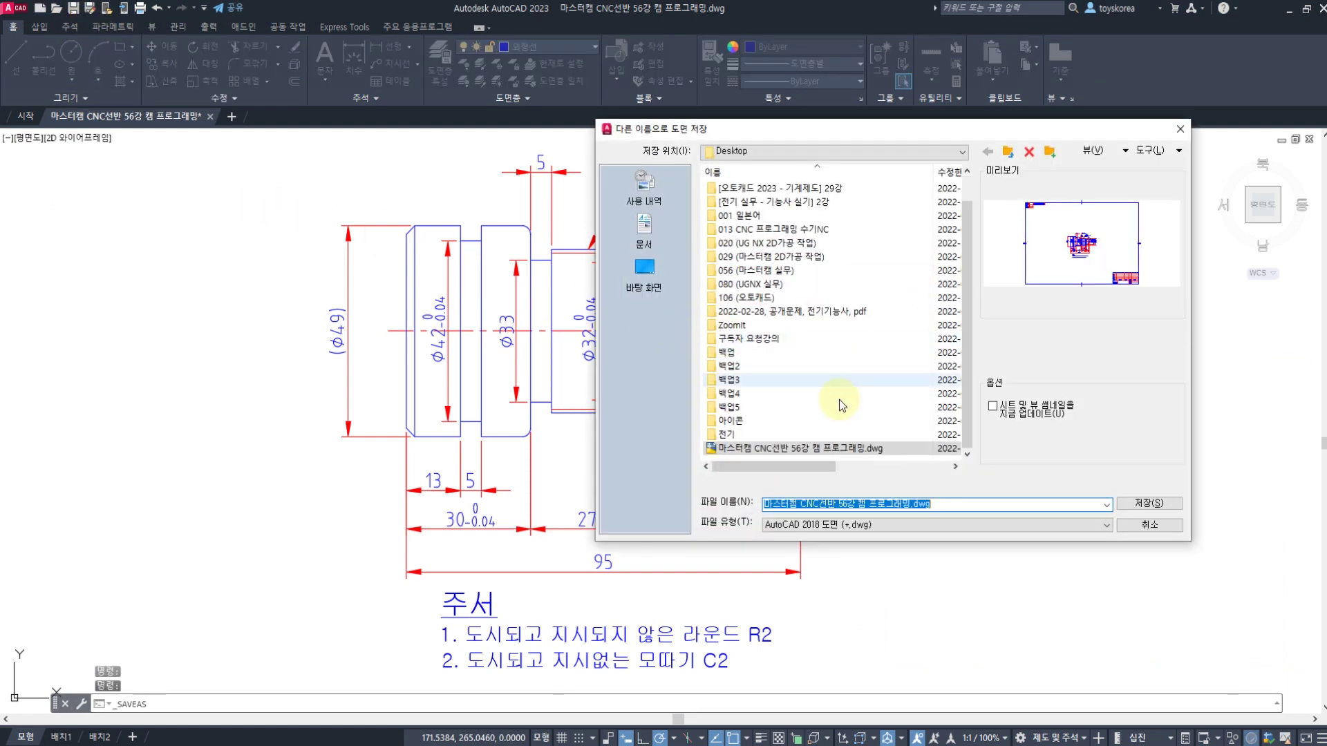
pyautogui.hotkey('ctrl', '1')
pyautogui.click(834, 544)
pyautogui.moveTo(823, 555)
pyautogui.mouseDown()
pyautogui.moveTo(644, 523)
pyautogui.moveTo(933, 472)
pyautogui.moveTo(788, 608)
pyautogui.moveTo(840, 589)
pyautogui.moveTo(934, 653)
pyautogui.moveTo(1100, 637)
pyautogui.moveTo(1033, 667)
pyautogui.mouseUp()
pyautogui.click(962, 622)
pyautogui.moveTo(284, 342); pyautogui.dragTo(317, 468)
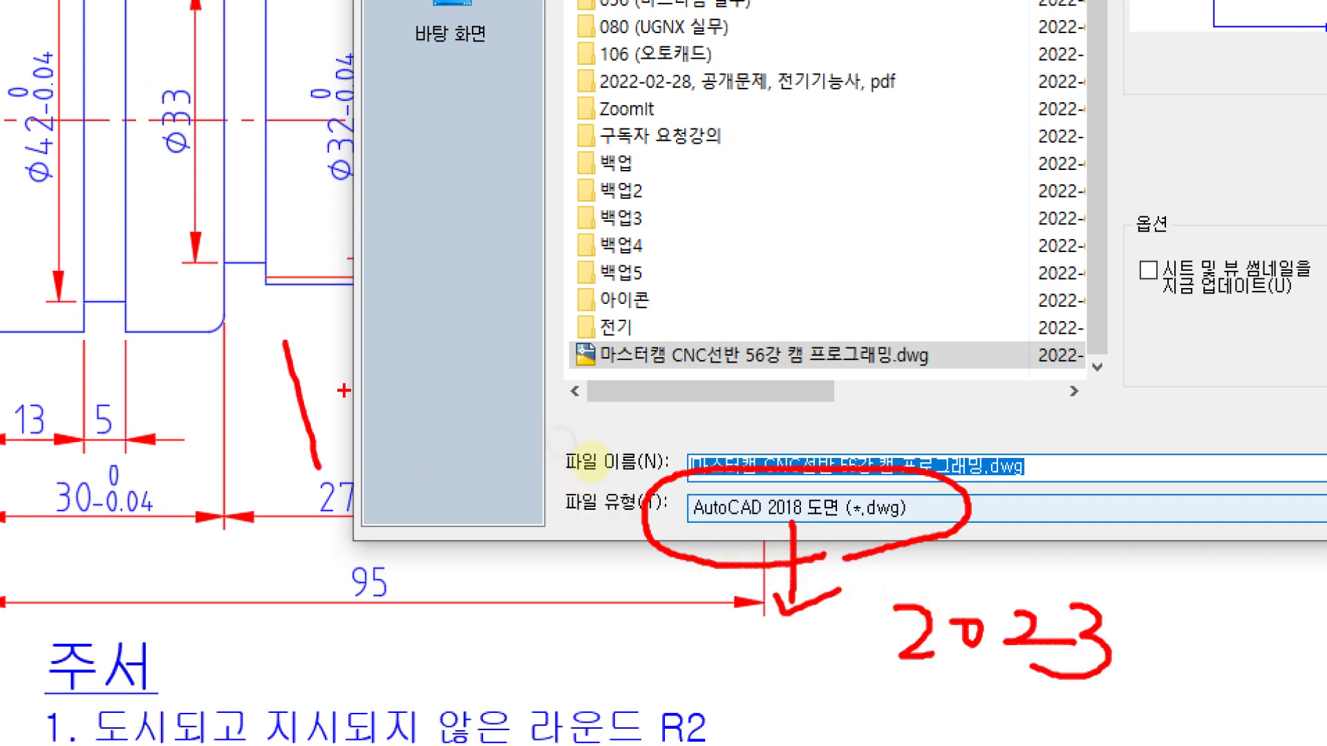
pyautogui.moveTo(349, 379); pyautogui.dragTo(268, 452)
pyautogui.moveTo(387, 389)
pyautogui.mouseDown()
pyautogui.moveTo(345, 379)
pyautogui.moveTo(368, 474)
pyautogui.mouseUp()
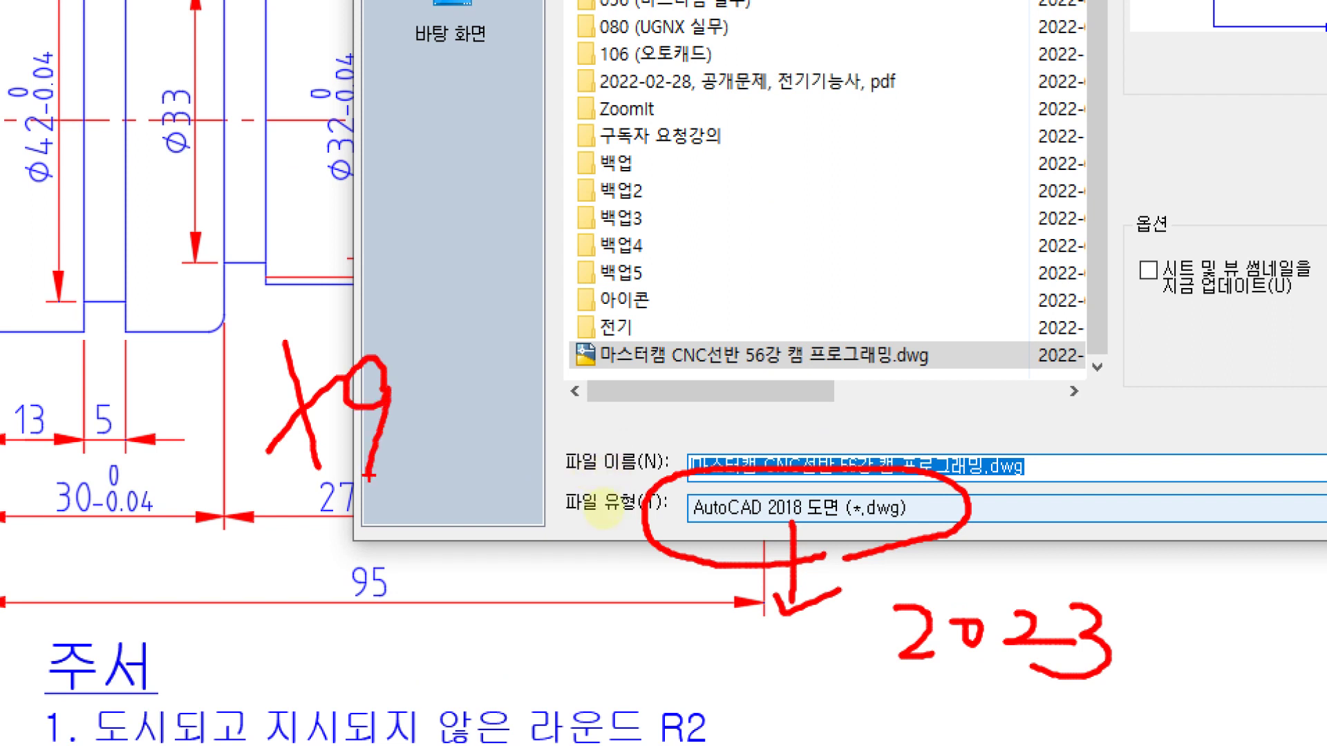
pyautogui.moveTo(234, 533); pyautogui.dragTo(256, 593)
pyautogui.moveTo(289, 557)
pyautogui.mouseDown()
pyautogui.moveTo(286, 579)
pyautogui.moveTo(338, 577)
pyautogui.mouseUp()
pyautogui.moveTo(403, 514)
pyautogui.mouseDown()
pyautogui.moveTo(361, 520)
pyautogui.moveTo(387, 553)
pyautogui.moveTo(366, 639)
pyautogui.mouseUp()
pyautogui.moveTo(316, 342)
pyautogui.mouseDown()
pyautogui.moveTo(332, 245)
pyautogui.moveTo(418, 259)
pyautogui.mouseUp()
pyautogui.moveTo(399, 225); pyautogui.dragTo(402, 283)
pyautogui.moveTo(439, 242)
pyautogui.mouseDown()
pyautogui.moveTo(525, 273)
pyautogui.moveTo(547, 266)
pyautogui.mouseUp()
pyautogui.moveTo(575, 214)
pyautogui.mouseDown()
pyautogui.moveTo(611, 261)
pyautogui.moveTo(599, 225)
pyautogui.mouseUp()
pyautogui.moveTo(646, 228)
pyautogui.mouseDown()
pyautogui.moveTo(709, 232)
pyautogui.moveTo(692, 240)
pyautogui.mouseUp()
pyautogui.click(844, 221)
pyautogui.moveTo(763, 211)
pyautogui.mouseDown()
pyautogui.moveTo(812, 187)
pyautogui.moveTo(704, 204)
pyautogui.mouseUp()
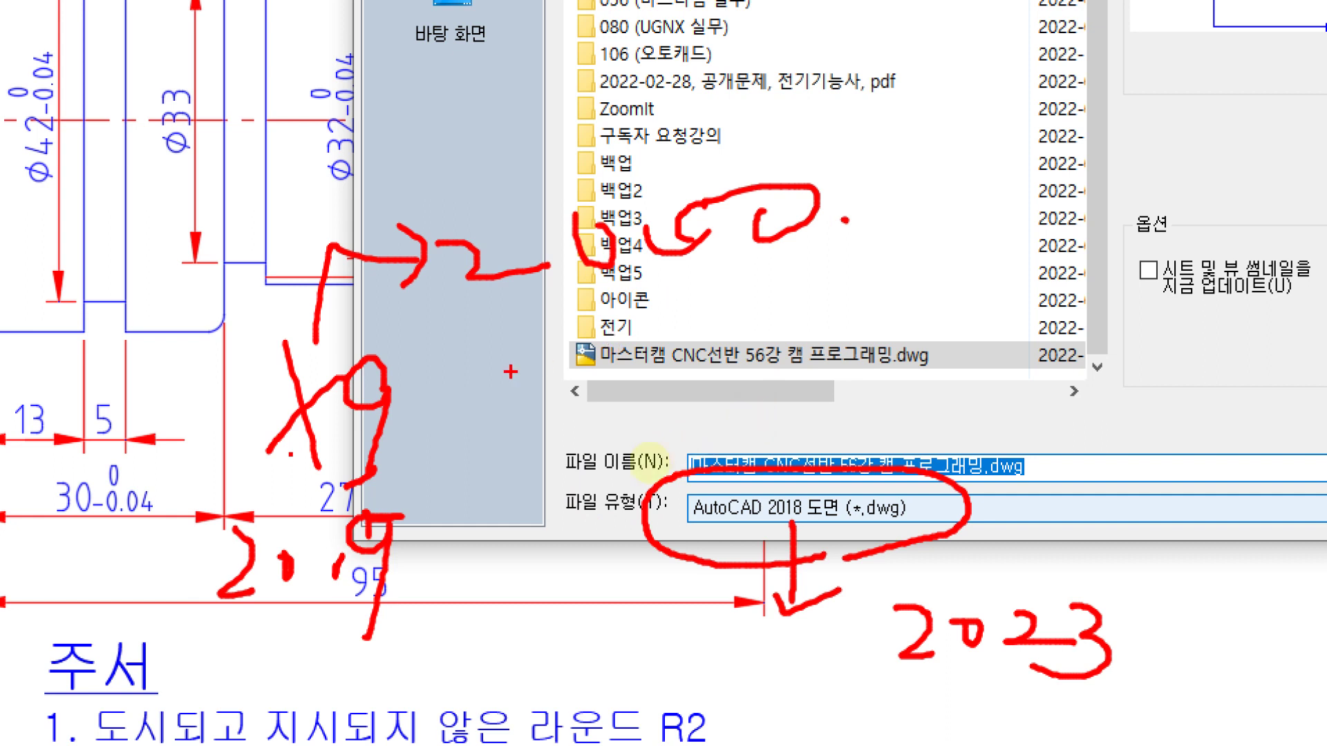
pyautogui.moveTo(430, 364); pyautogui.dragTo(454, 402)
pyautogui.moveTo(482, 356); pyautogui.dragTo(436, 392)
pyautogui.moveTo(438, 355); pyautogui.dragTo(466, 388)
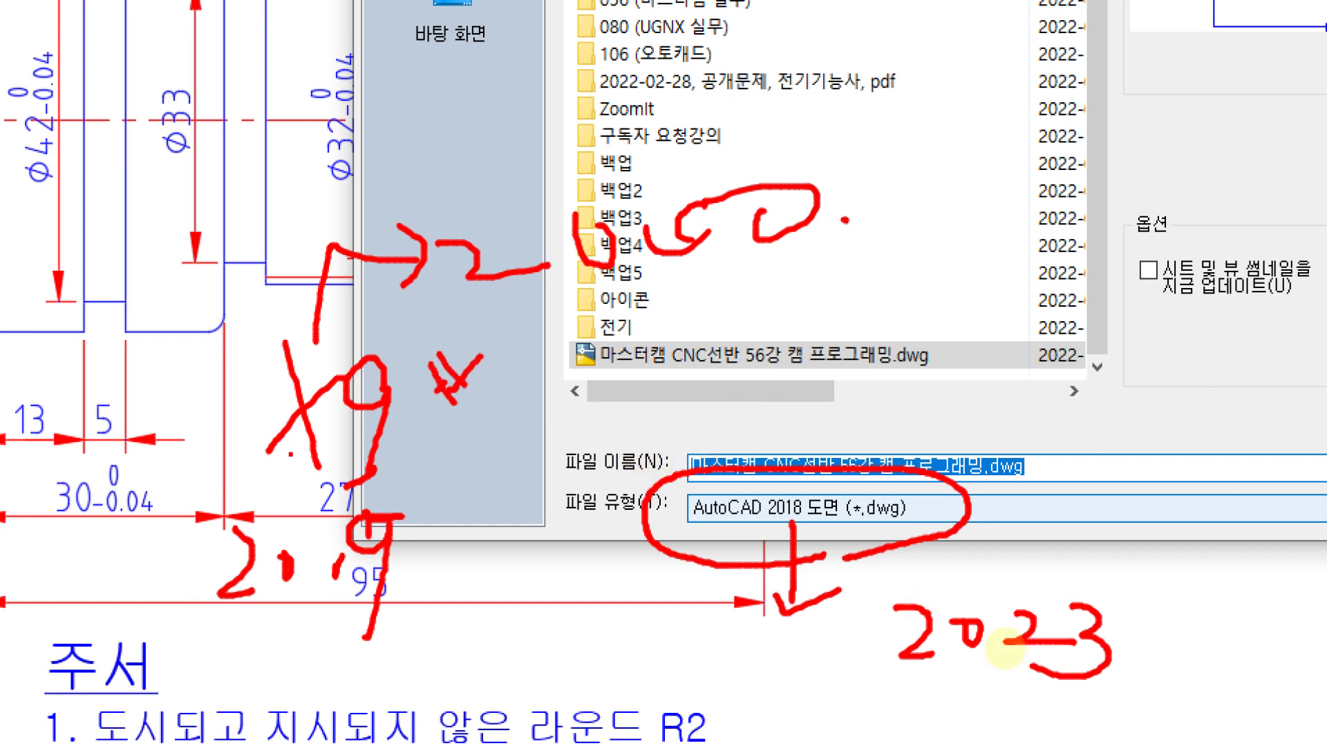
pyautogui.moveTo(1083, 715)
pyautogui.mouseDown()
pyautogui.moveTo(1020, 715)
pyautogui.moveTo(846, 573)
pyautogui.moveTo(1190, 665)
pyautogui.mouseUp()
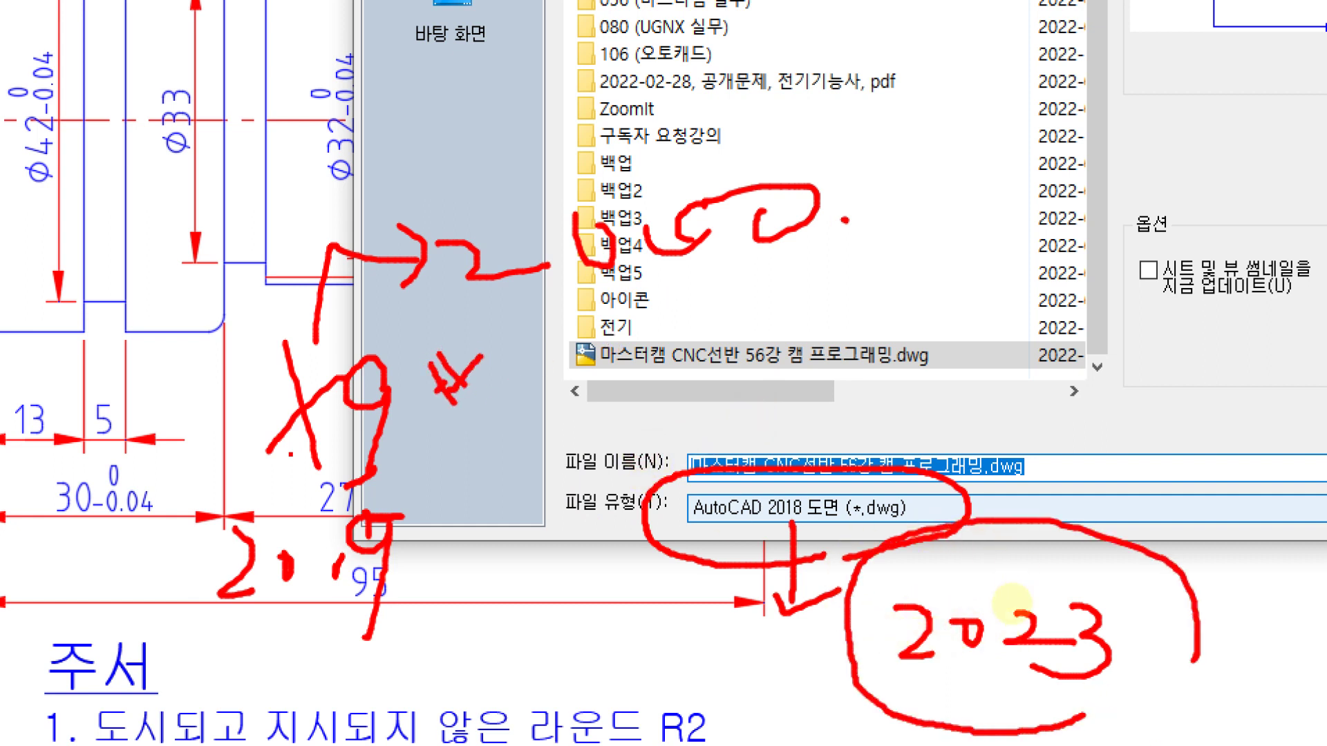
pyautogui.moveTo(353, 632)
pyautogui.mouseDown()
pyautogui.moveTo(765, 680)
pyautogui.moveTo(752, 699)
pyautogui.mouseUp()
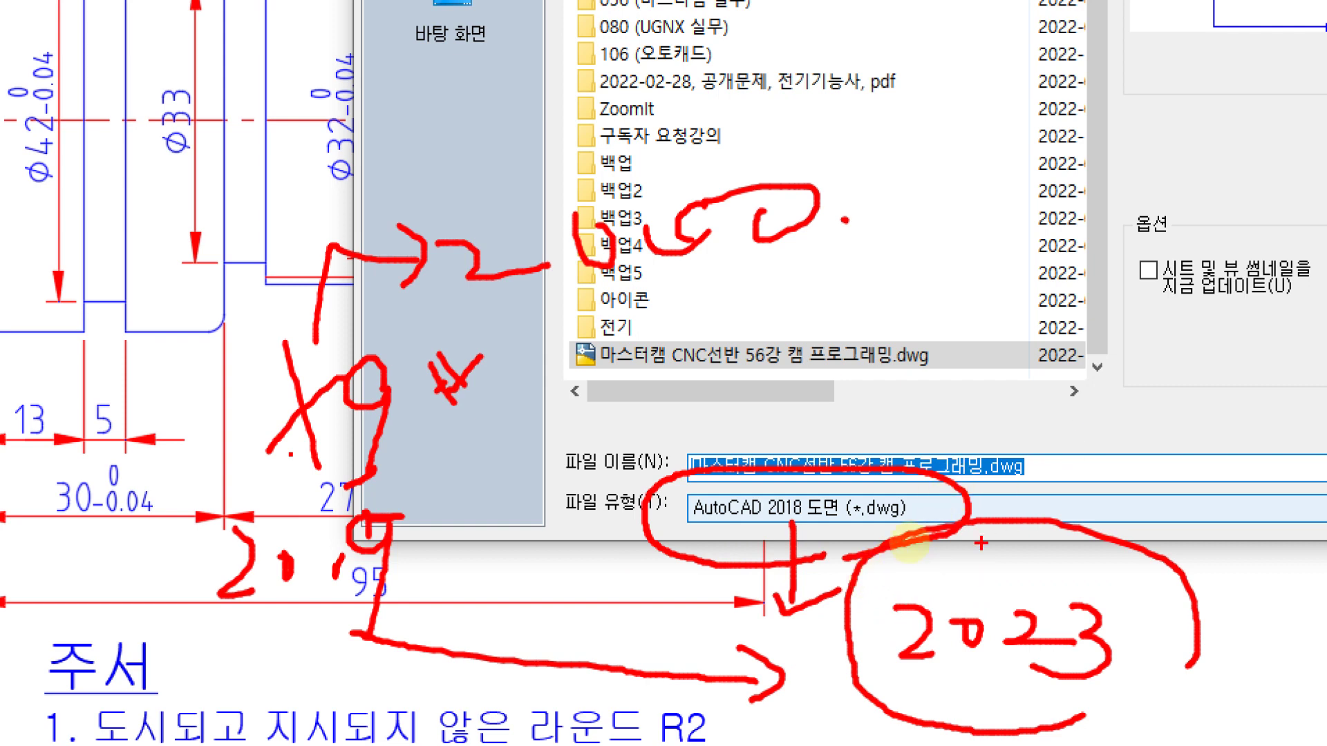
pyautogui.moveTo(1029, 513); pyautogui.dragTo(1040, 499)
pyautogui.moveTo(997, 156); pyautogui.dragTo(995, 300)
pyautogui.moveTo(953, 242); pyautogui.dragTo(1041, 273)
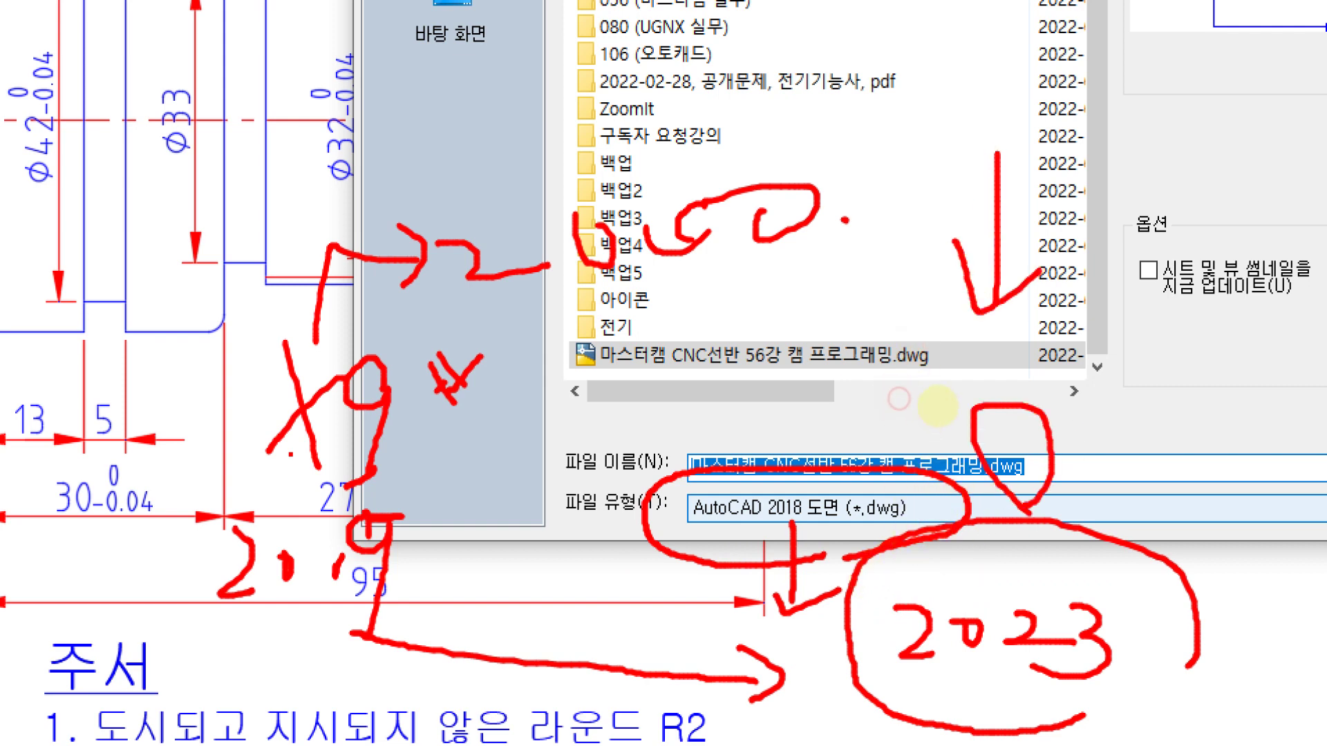
pyautogui.moveTo(1247, 288)
pyautogui.mouseDown()
pyautogui.moveTo(1203, 338)
pyautogui.moveTo(1237, 318)
pyautogui.mouseUp()
pyautogui.moveTo(1209, 154)
pyautogui.mouseDown()
pyautogui.moveTo(1197, 314)
pyautogui.moveTo(1200, 162)
pyautogui.moveTo(1257, 204)
pyautogui.mouseUp()
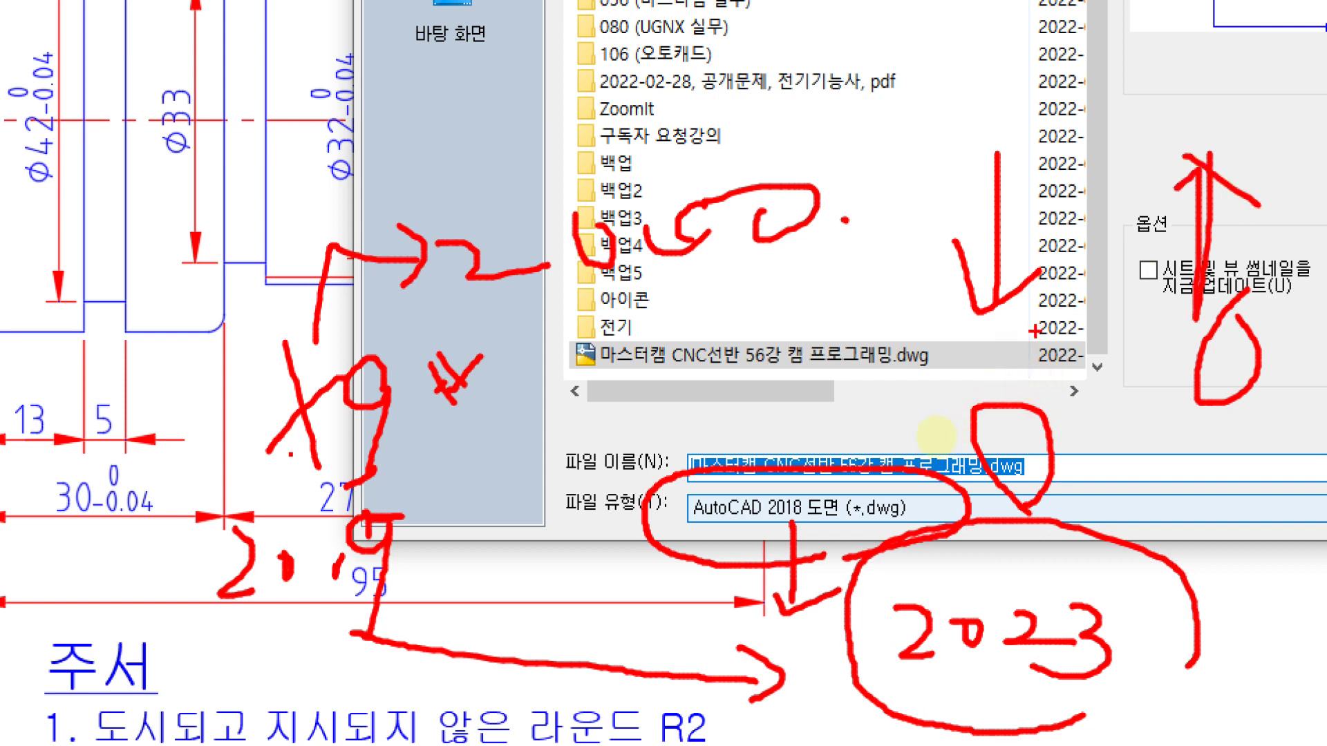
pyautogui.press('Escape')
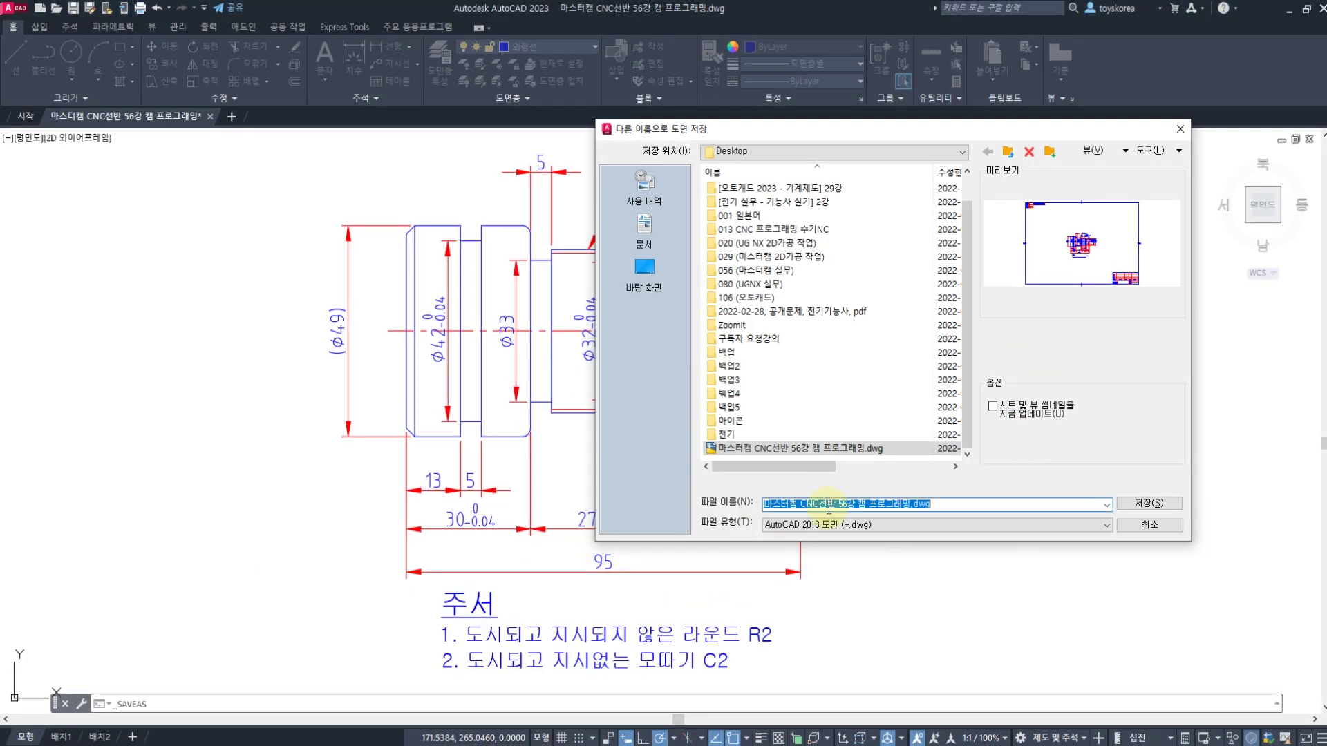
pyautogui.hotkey('ctrl', '1')
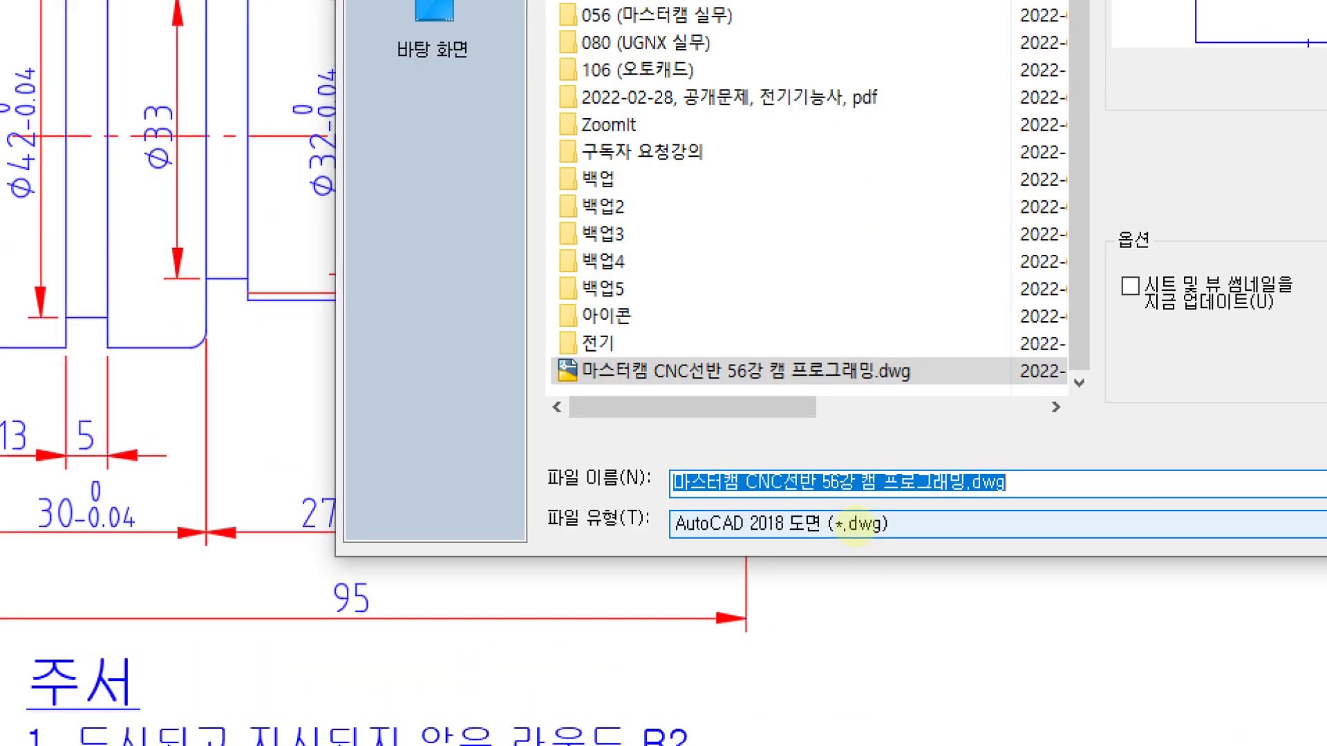
pyautogui.moveTo(835, 543)
pyautogui.mouseDown()
pyautogui.moveTo(731, 520)
pyautogui.moveTo(890, 517)
pyautogui.moveTo(819, 592)
pyautogui.moveTo(857, 670)
pyautogui.mouseUp()
pyautogui.moveTo(842, 622); pyautogui.dragTo(896, 655)
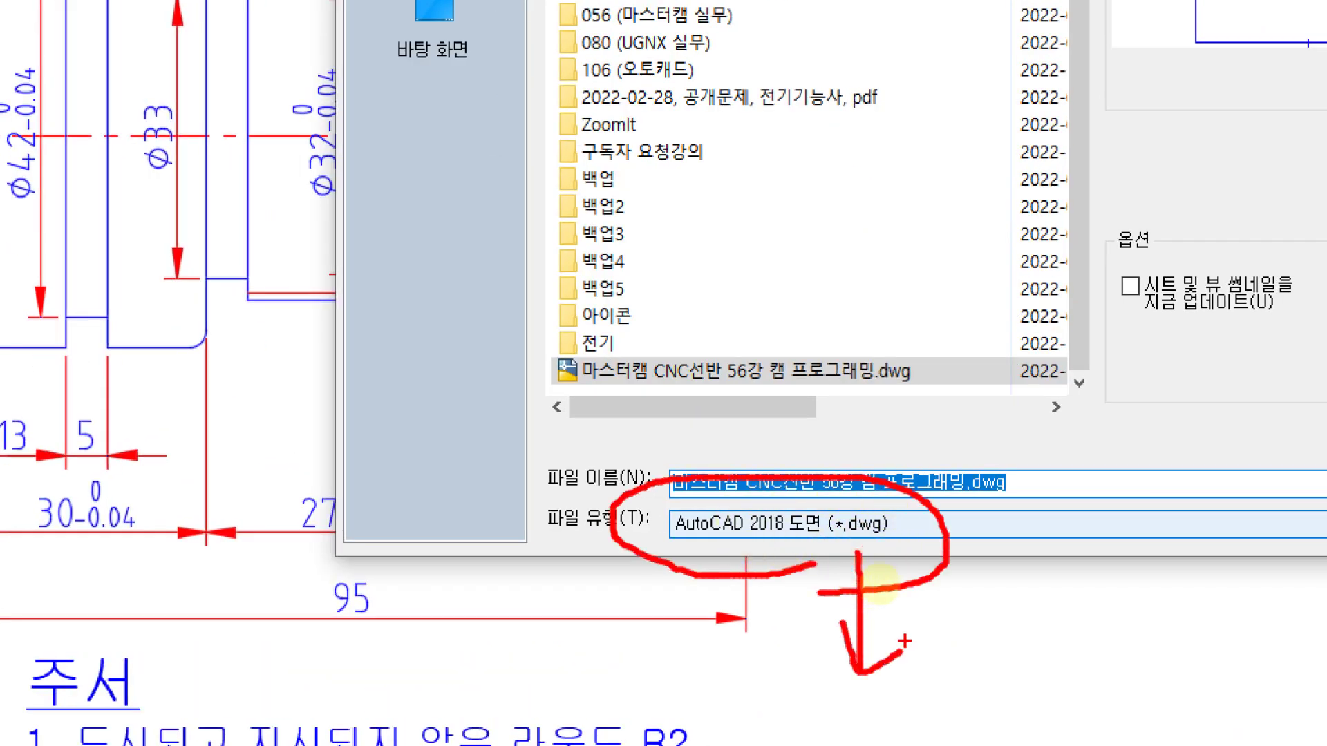
pyautogui.moveTo(941, 611)
pyautogui.mouseDown()
pyautogui.moveTo(952, 597)
pyautogui.moveTo(1042, 648)
pyautogui.mouseUp()
pyautogui.moveTo(1078, 586)
pyautogui.mouseDown()
pyautogui.moveTo(1061, 591)
pyautogui.moveTo(1075, 584)
pyautogui.mouseUp()
pyautogui.moveTo(1167, 582)
pyautogui.mouseDown()
pyautogui.moveTo(1153, 639)
pyautogui.moveTo(1169, 584)
pyautogui.moveTo(1222, 608)
pyautogui.mouseUp()
pyautogui.moveTo(966, 704); pyautogui.dragTo(1209, 662)
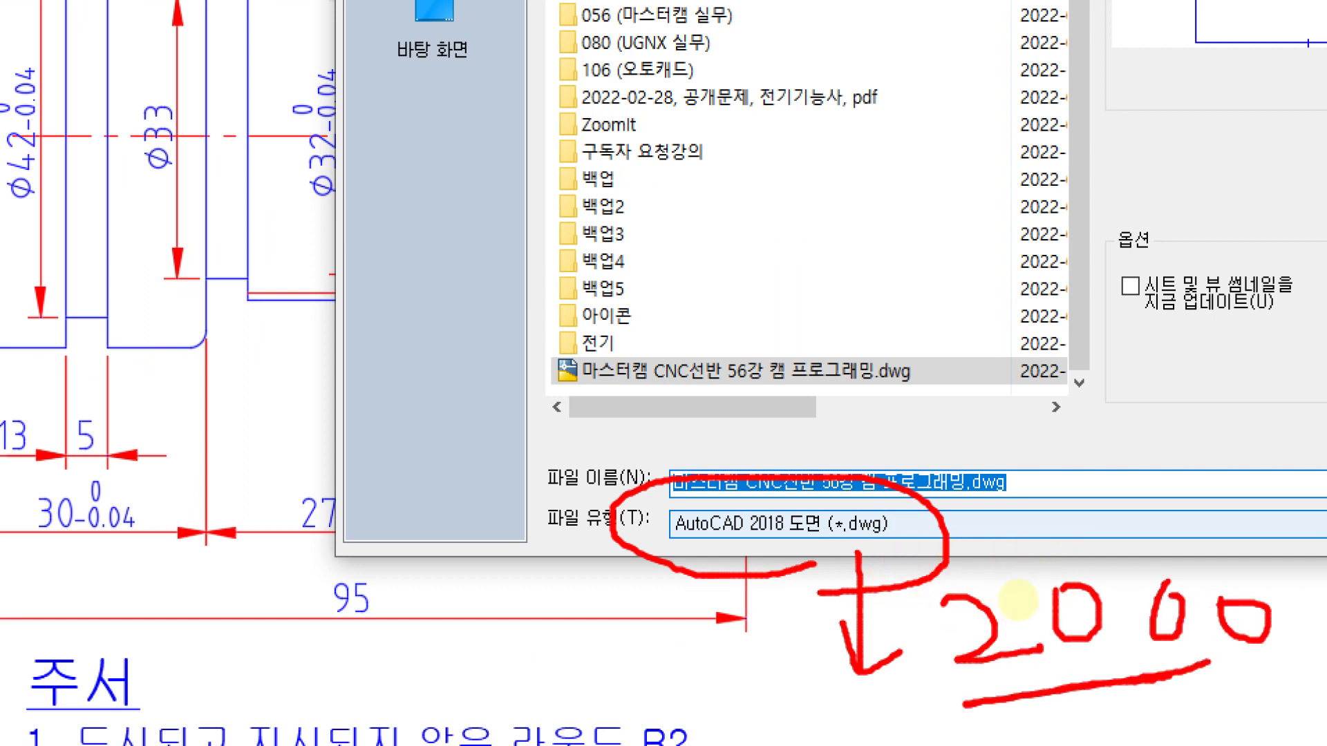
pyautogui.moveTo(277, 188); pyautogui.dragTo(412, 282)
pyautogui.moveTo(382, 187); pyautogui.dragTo(317, 279)
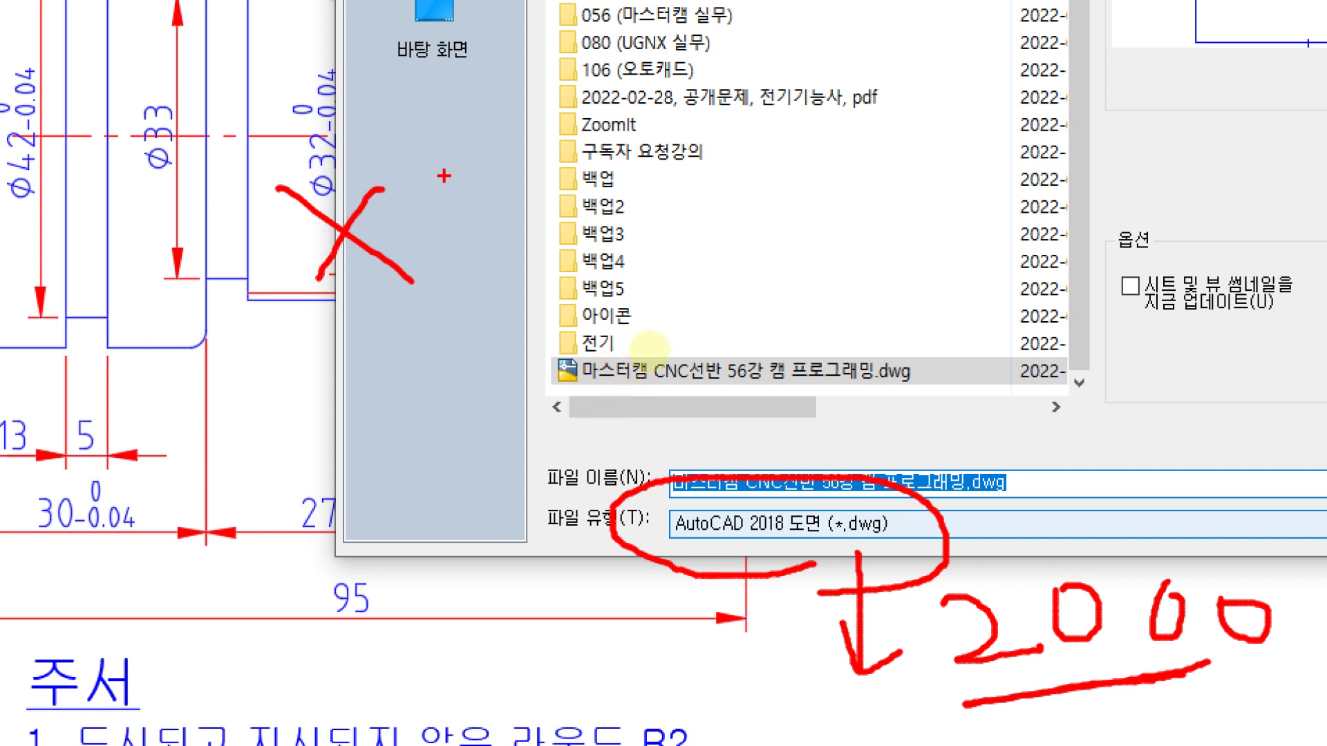
pyautogui.moveTo(472, 173)
pyautogui.mouseDown()
pyautogui.moveTo(433, 203)
pyautogui.moveTo(475, 266)
pyautogui.mouseUp()
pyautogui.moveTo(377, 352); pyautogui.dragTo(324, 436)
pyautogui.moveTo(308, 377); pyautogui.dragTo(388, 422)
pyautogui.moveTo(436, 360)
pyautogui.mouseDown()
pyautogui.moveTo(452, 394)
pyautogui.moveTo(406, 464)
pyautogui.mouseUp()
pyautogui.moveTo(418, 491); pyautogui.dragTo(330, 572)
pyautogui.moveTo(335, 497); pyautogui.dragTo(414, 570)
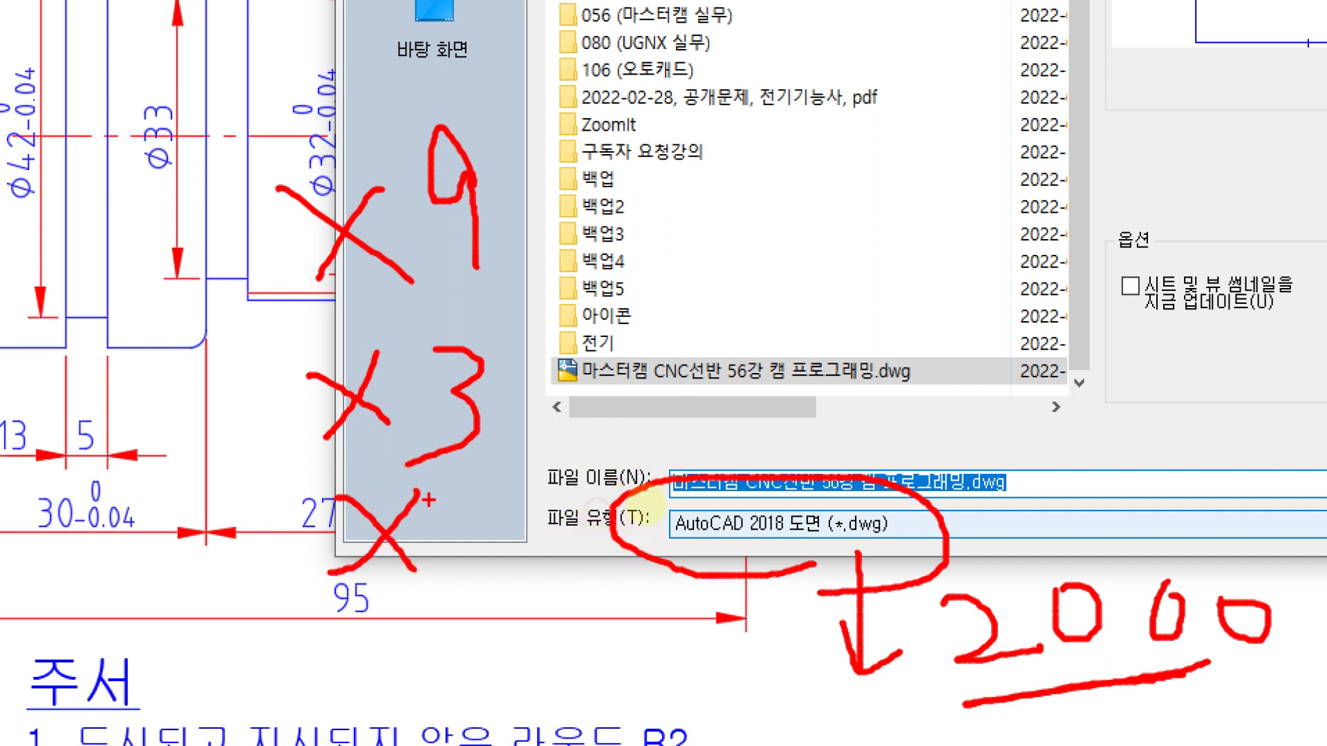
pyautogui.moveTo(448, 480); pyautogui.dragTo(432, 588)
pyautogui.moveTo(436, 522); pyautogui.dragTo(489, 511)
pyautogui.moveTo(643, 257); pyautogui.dragTo(582, 358)
pyautogui.moveTo(572, 280); pyautogui.dragTo(660, 353)
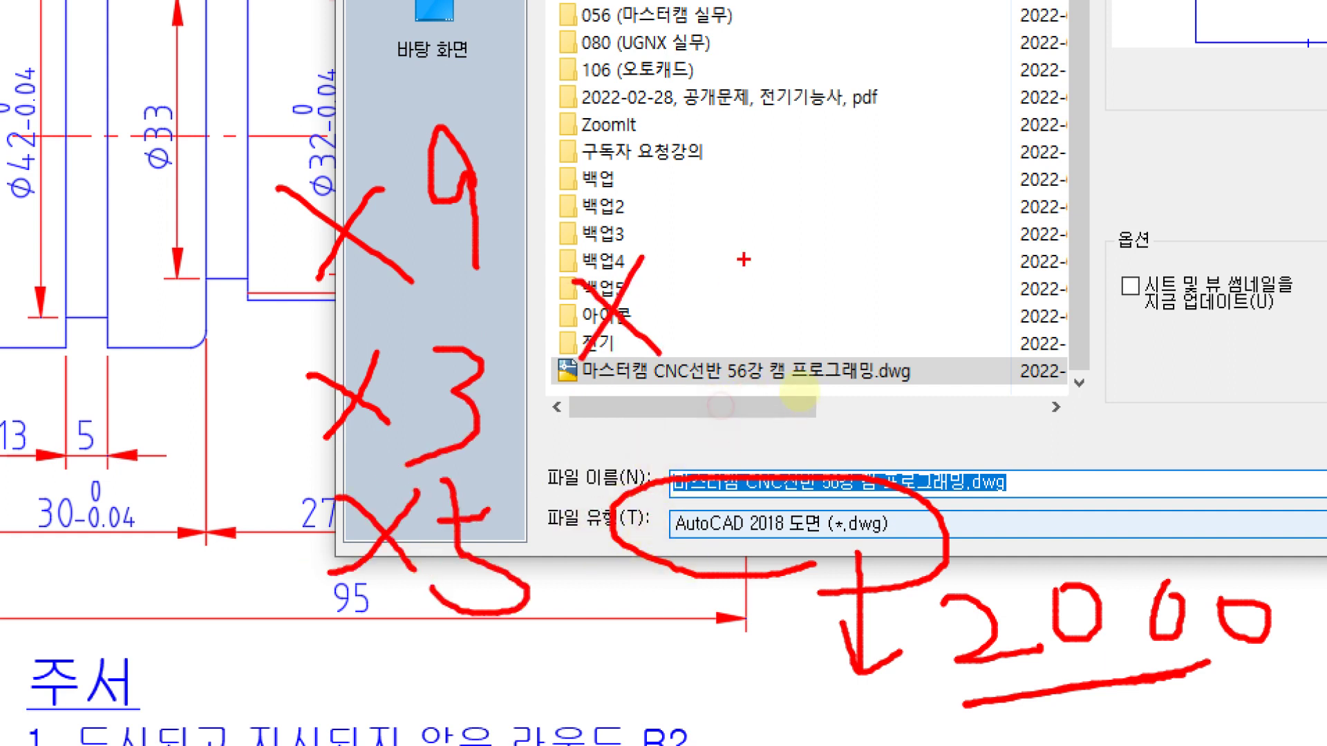
pyautogui.moveTo(1102, 705)
pyautogui.mouseDown()
pyautogui.moveTo(999, 492)
pyautogui.moveTo(1178, 512)
pyautogui.mouseUp()
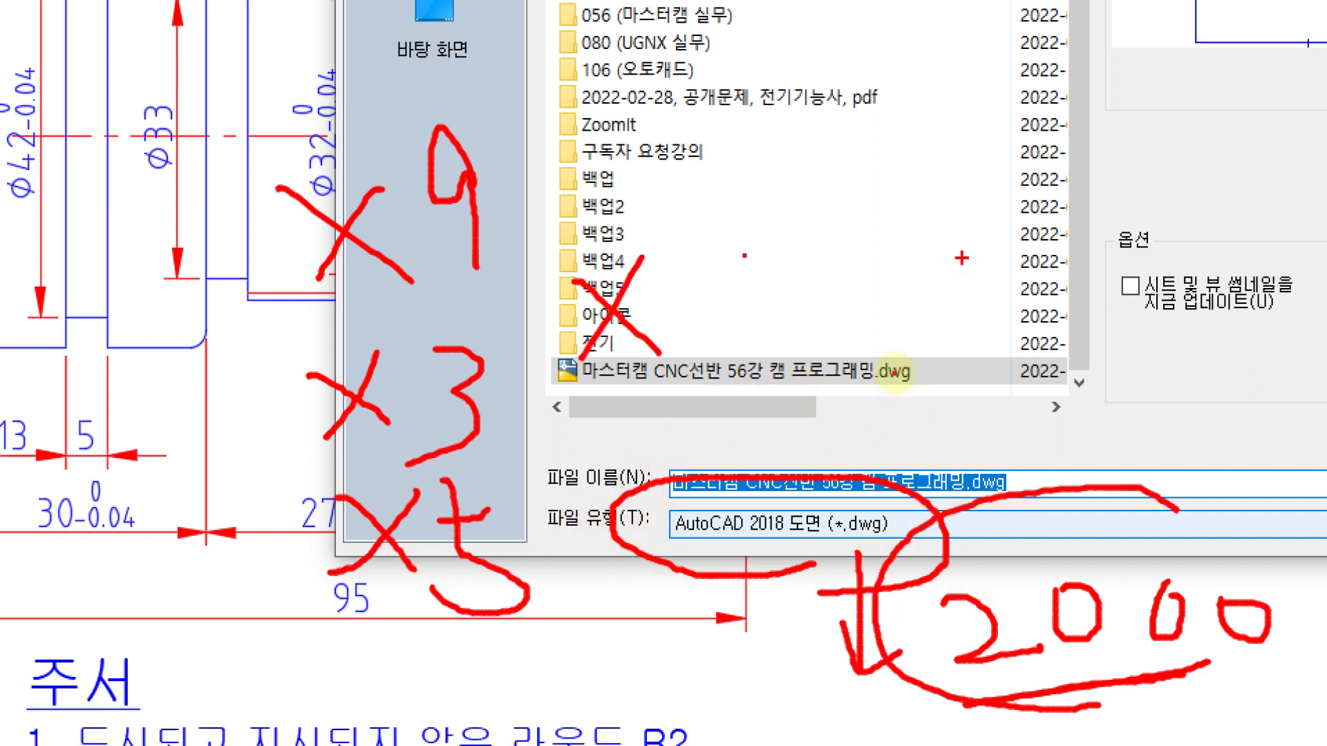
pyautogui.moveTo(950, 238); pyautogui.dragTo(928, 374)
pyautogui.moveTo(1048, 207); pyautogui.dragTo(1068, 349)
pyautogui.moveTo(1057, 408)
pyautogui.mouseDown()
pyautogui.moveTo(960, 431)
pyautogui.moveTo(1133, 284)
pyautogui.moveTo(1109, 373)
pyautogui.mouseUp()
pyautogui.moveTo(1088, 171); pyautogui.dragTo(903, 325)
pyautogui.moveTo(862, 220); pyautogui.dragTo(1057, 293)
pyautogui.moveTo(1082, 214); pyautogui.dragTo(905, 333)
pyautogui.moveTo(857, 209); pyautogui.dragTo(1045, 316)
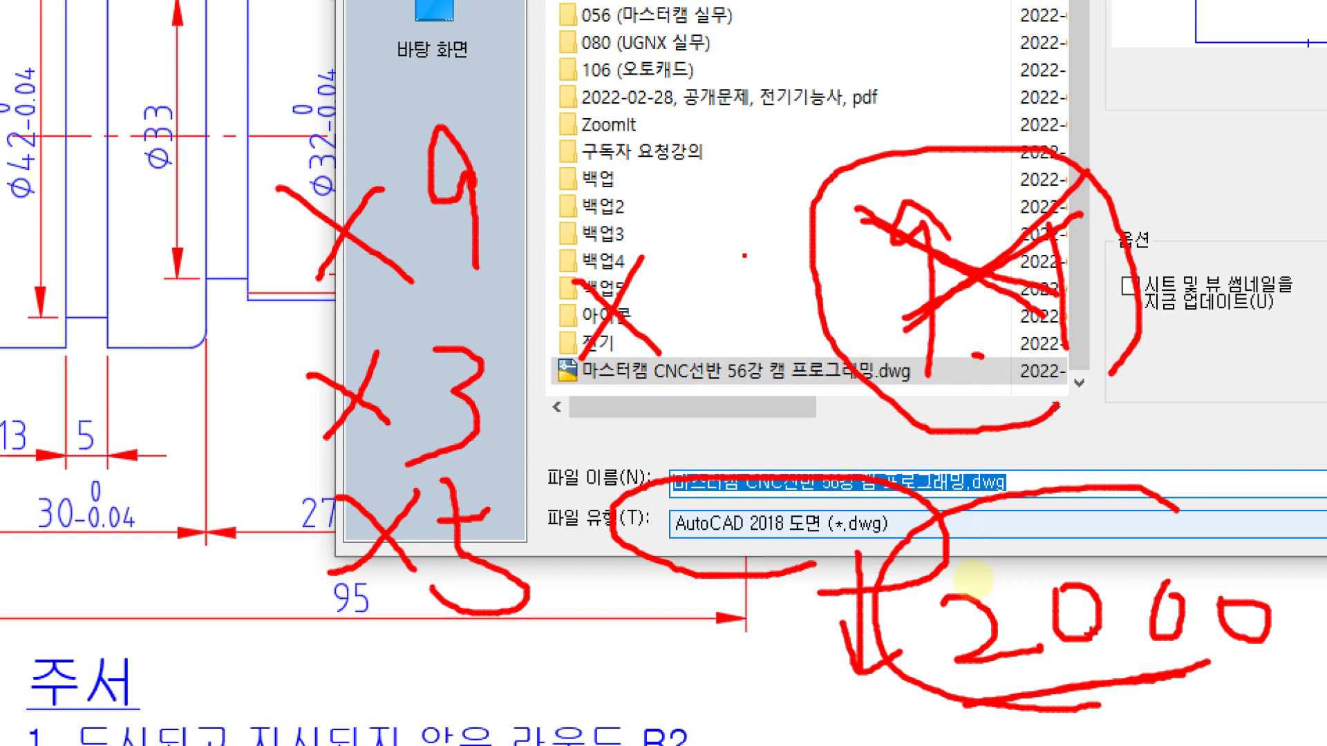
pyautogui.moveTo(1116, 546); pyautogui.dragTo(1147, 411)
pyautogui.moveTo(1095, 453); pyautogui.dragTo(1146, 411)
pyautogui.moveTo(1147, 411); pyautogui.dragTo(1198, 462)
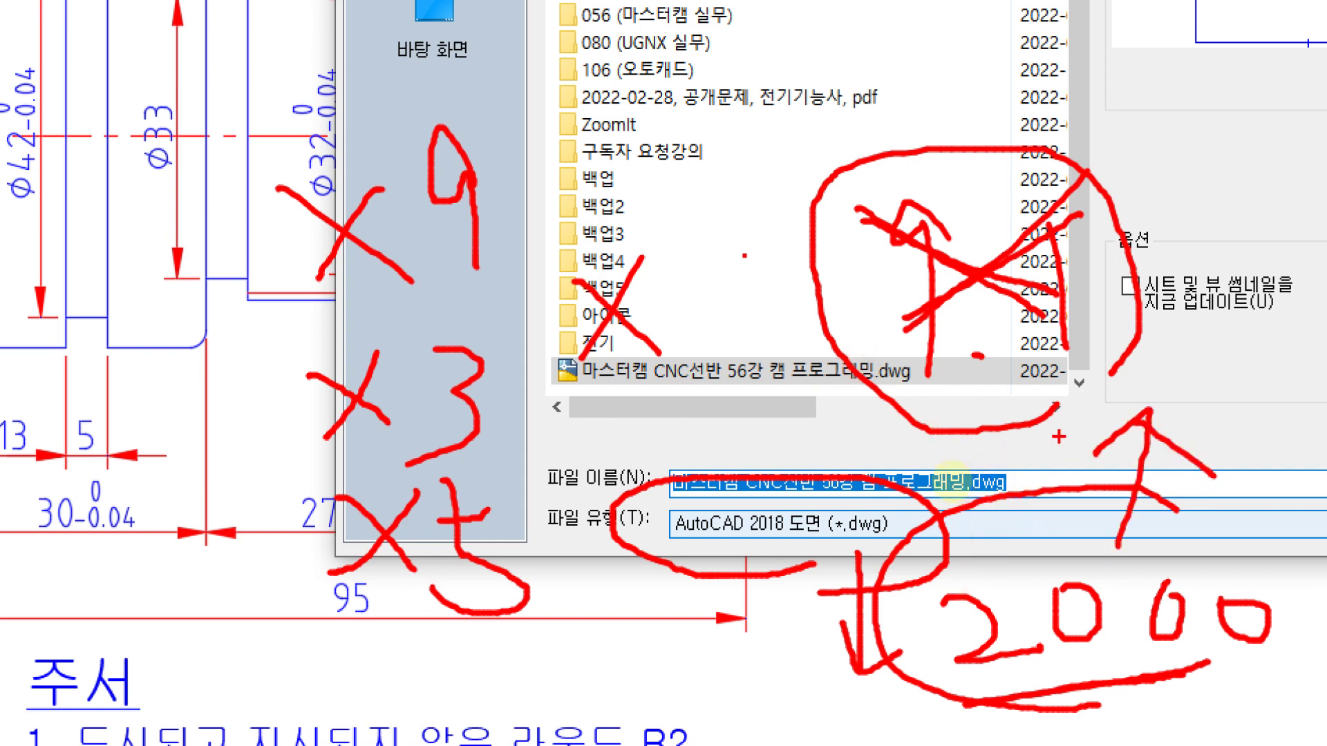
pyautogui.press('Escape')
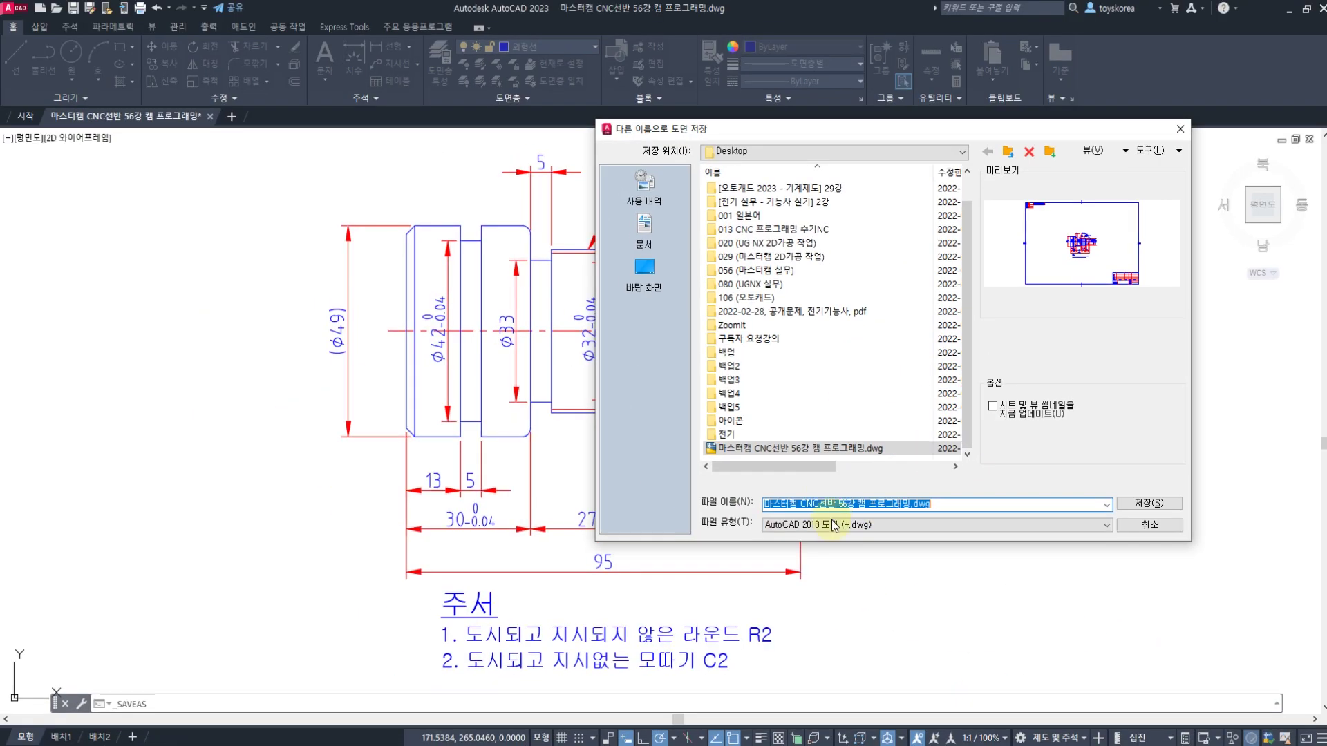
# Save the shaft drawing in AutoCAD 2000/LT2000 DWG format under its existing name on the Desktop, replacing the existing file
pyautogui.click(839, 525)
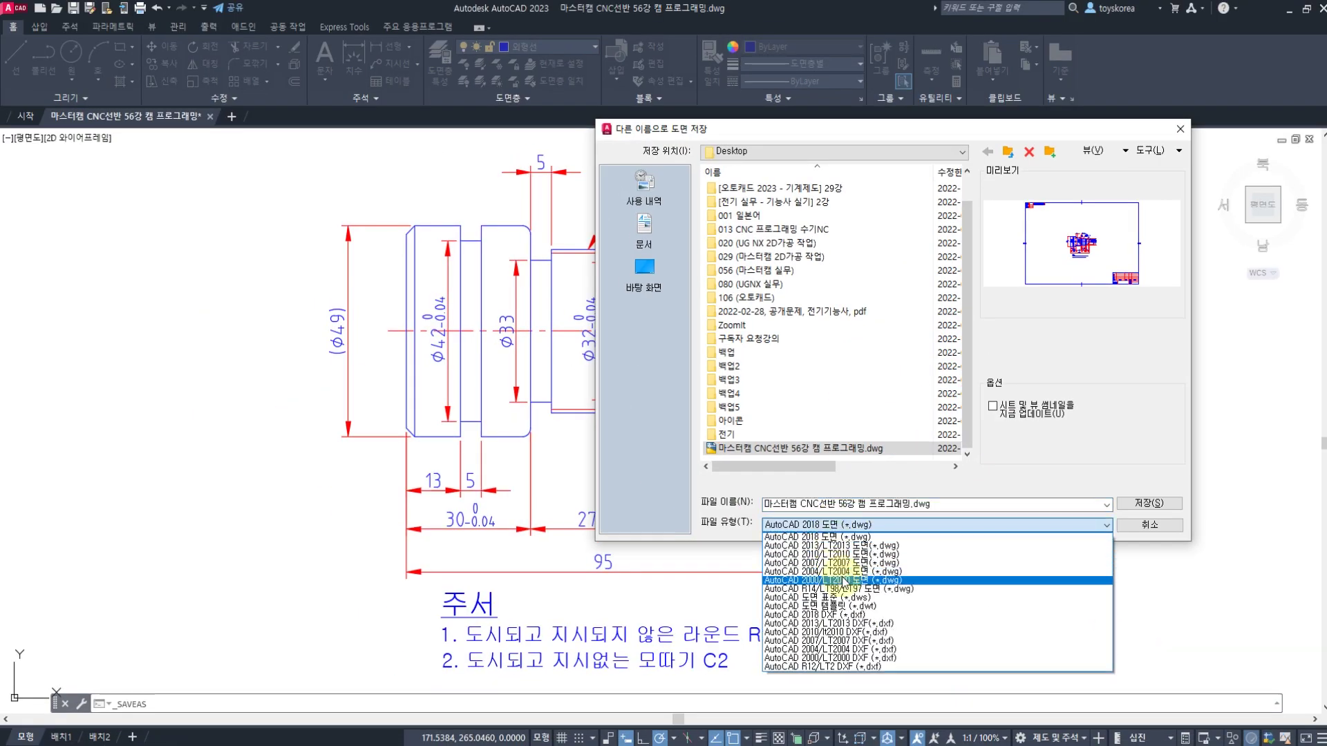
pyautogui.click(839, 581)
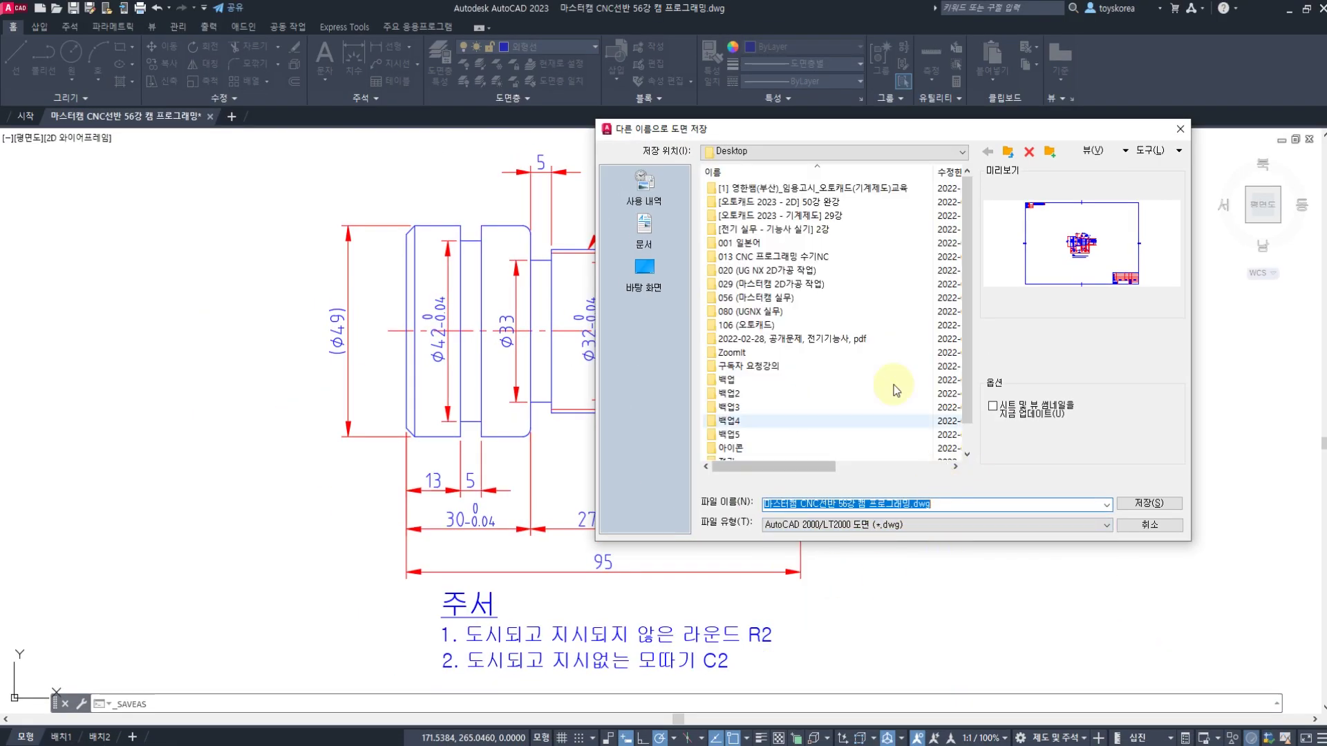
pyautogui.click(1139, 506)
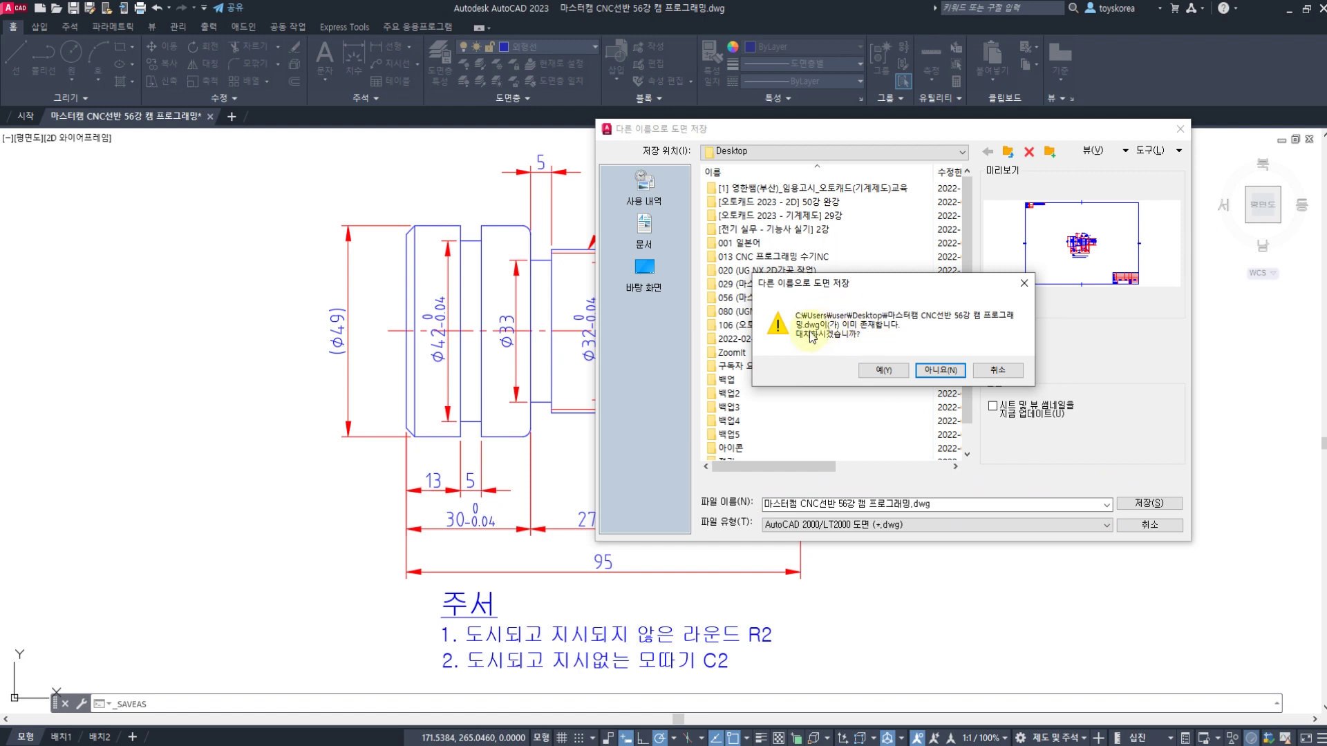
pyautogui.click(883, 372)
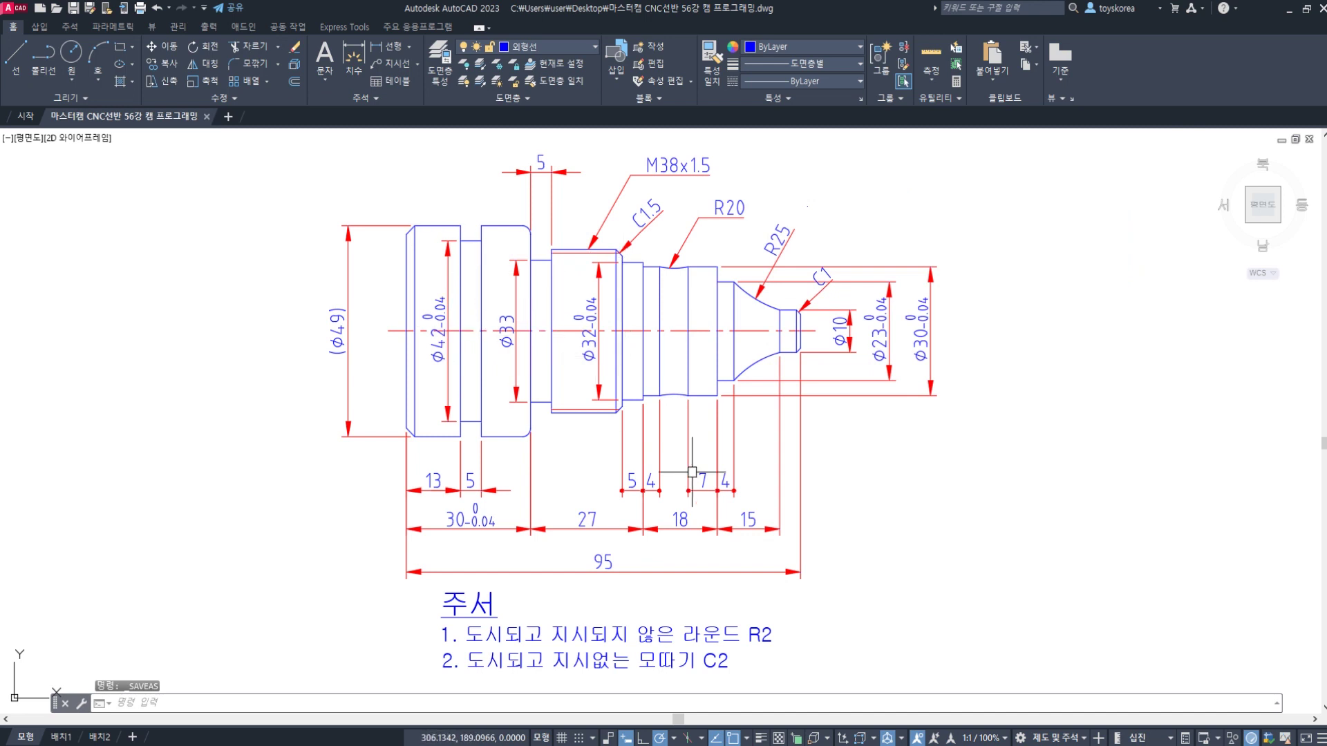
# Switch to the Notepad work plan, restore it from full screen and place it beside the Mastercam X9 window
pyautogui.hotkey('alt', 'Tab')
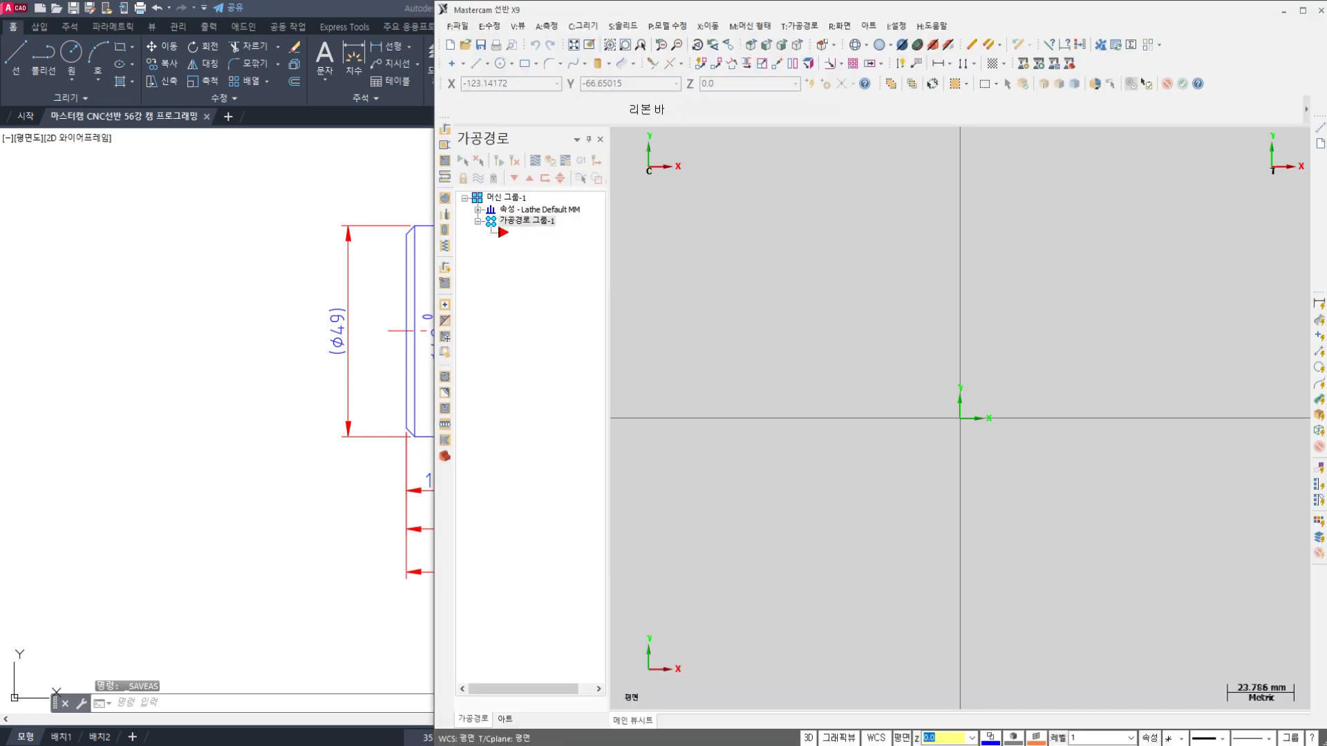
pyautogui.hotkey('alt', 'Tab')
pyautogui.hotkey('alt', 'Tab')
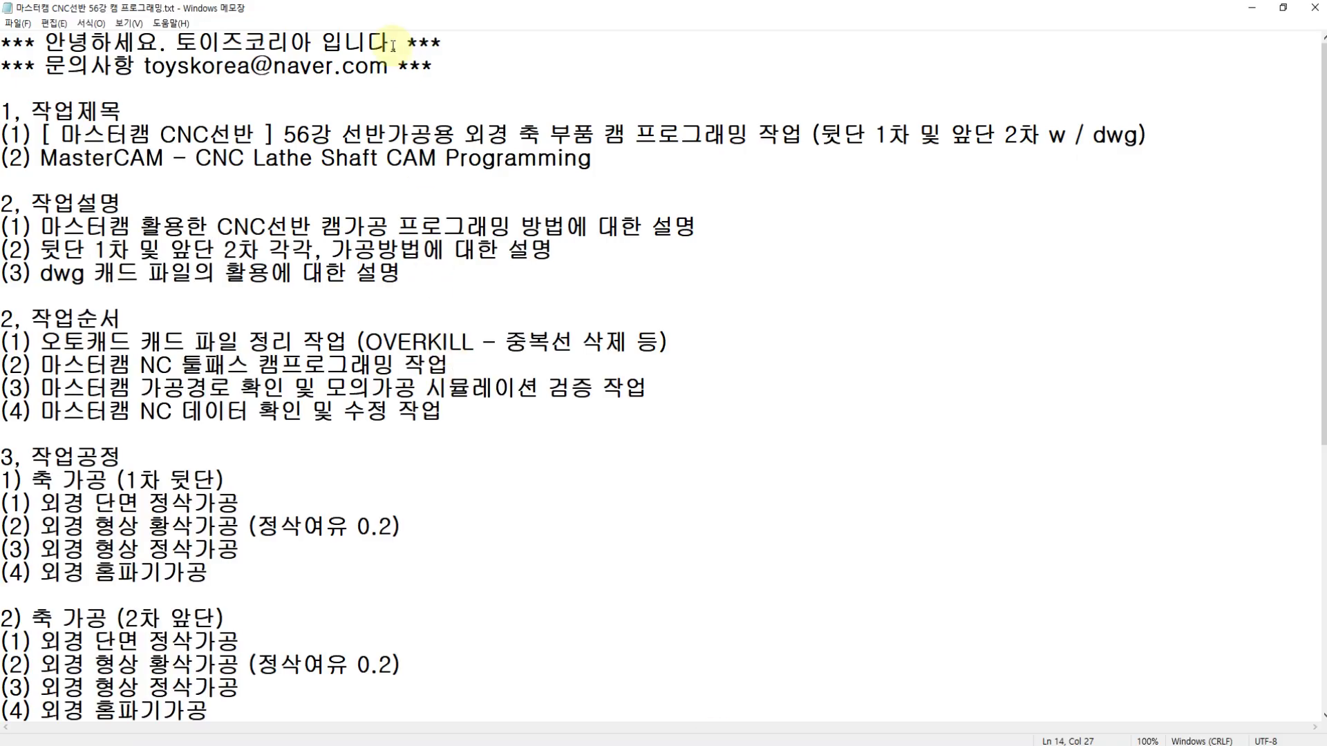
pyautogui.doubleClick(362, 14)
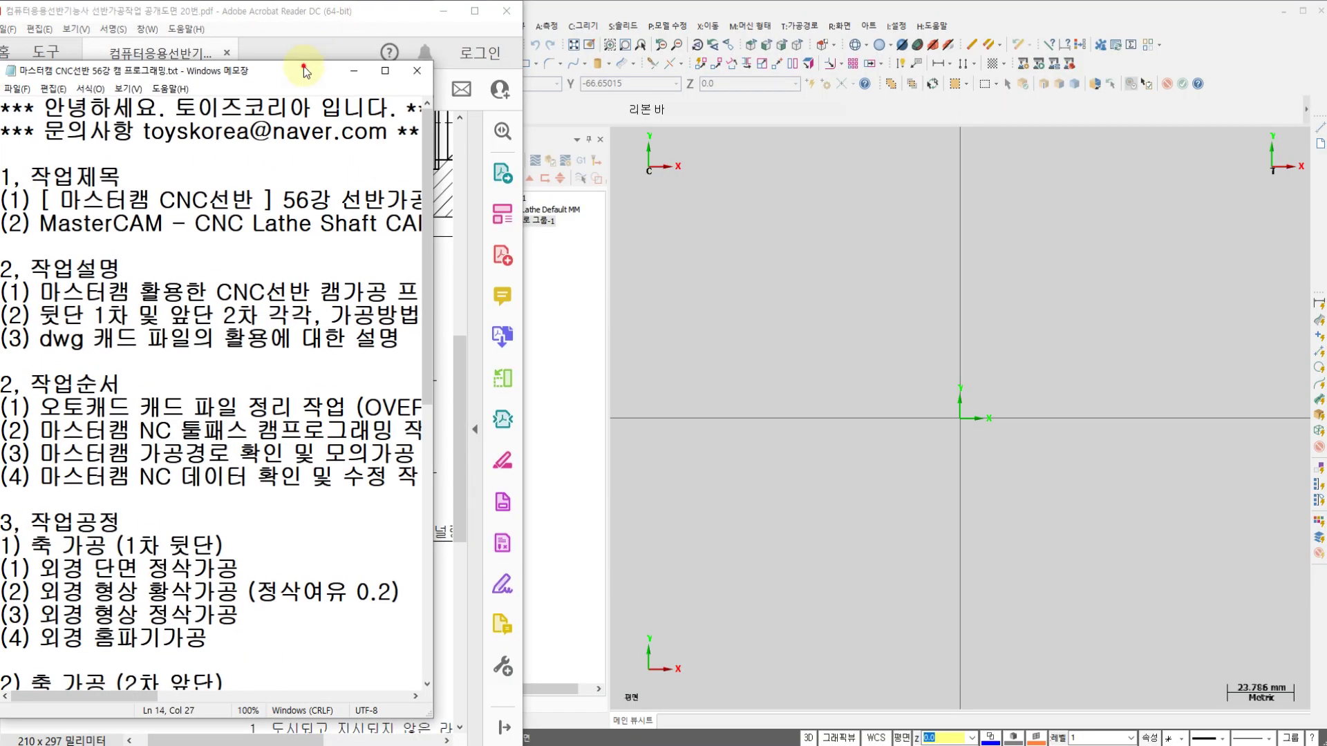
pyautogui.doubleClick(303, 64)
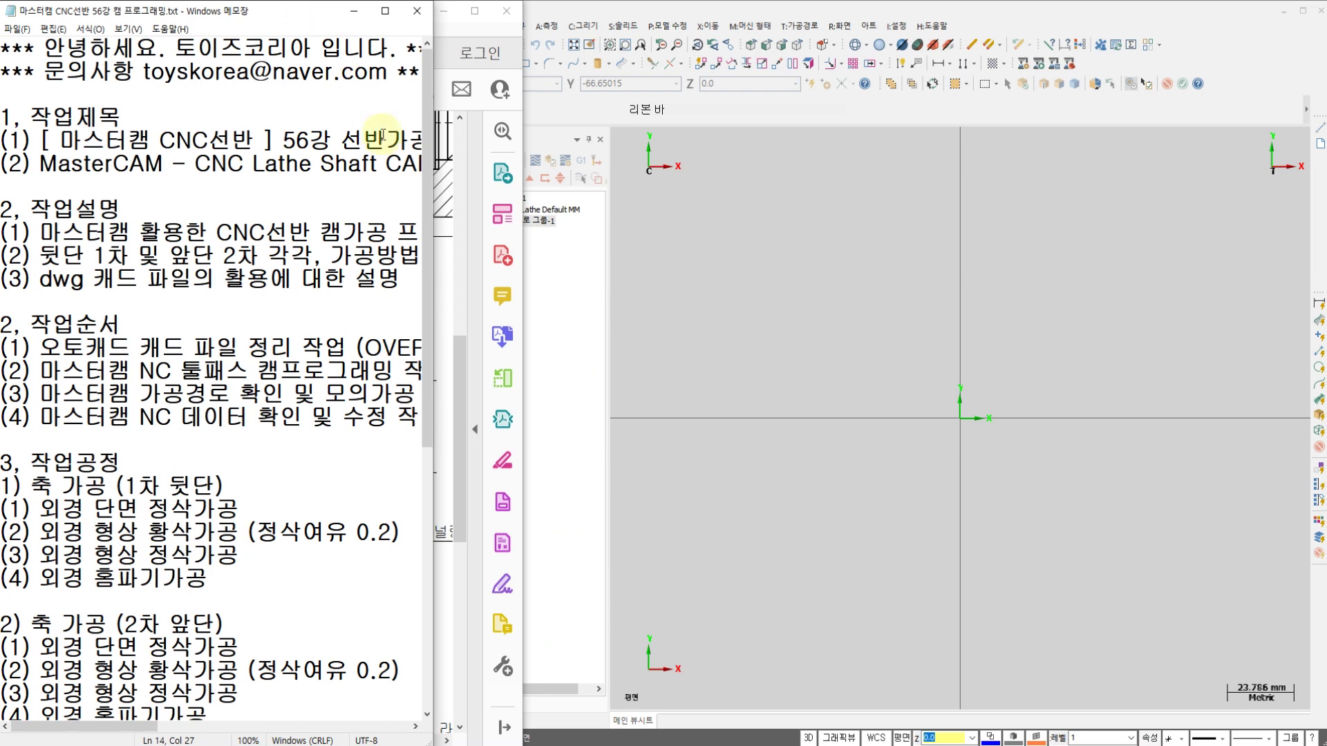
pyautogui.click(662, 221)
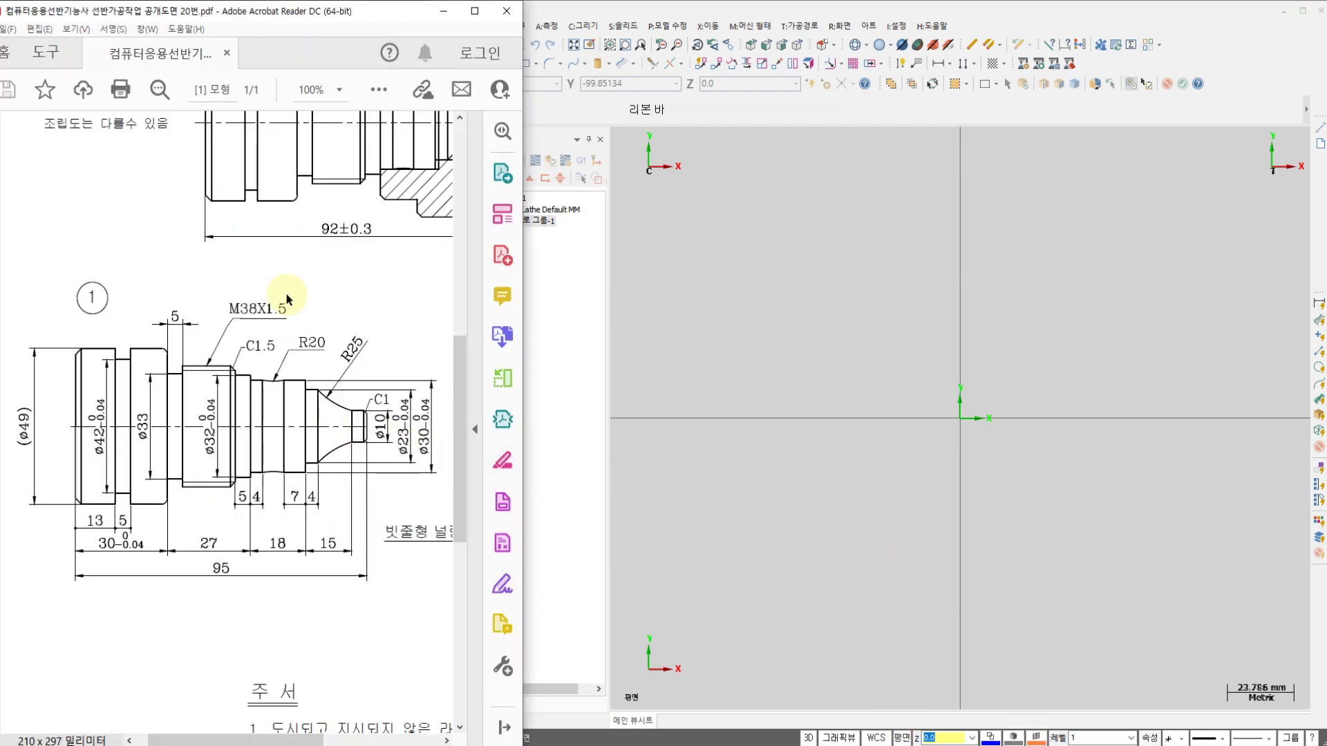
pyautogui.click(796, 313)
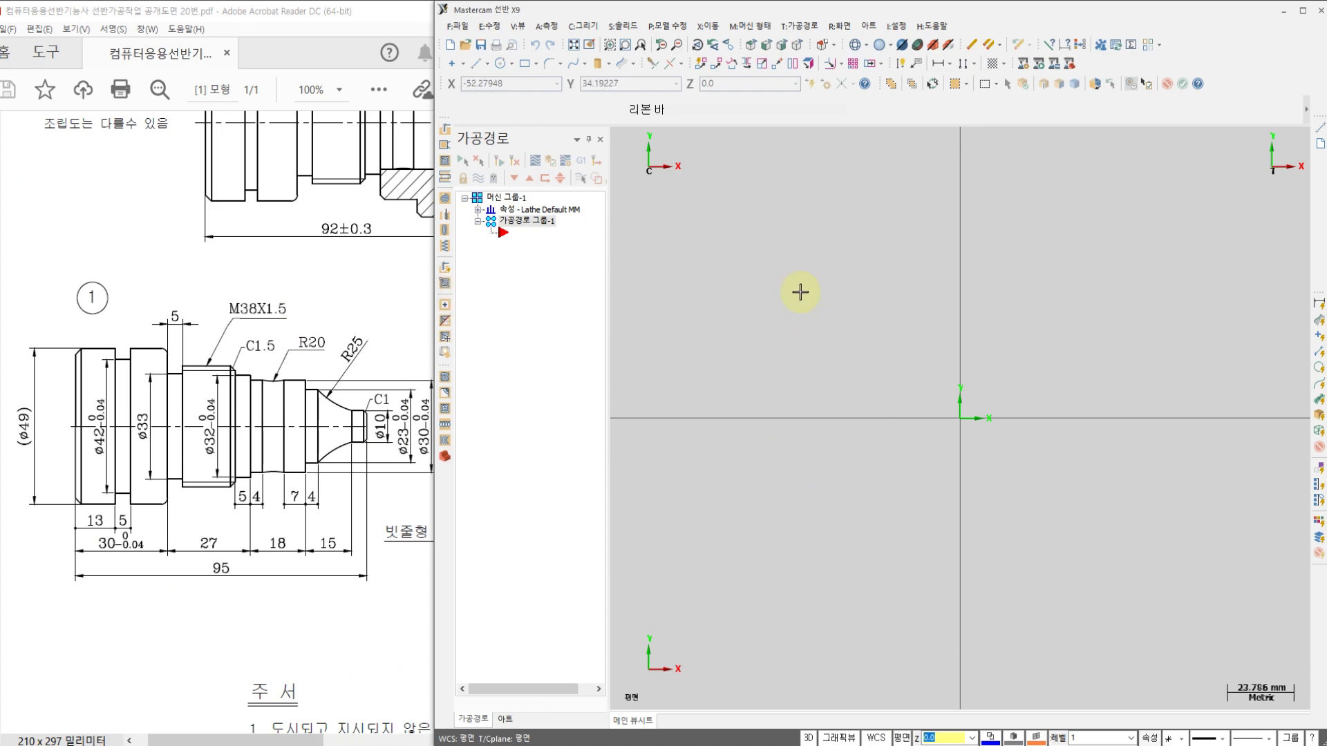
pyautogui.click(837, 738)
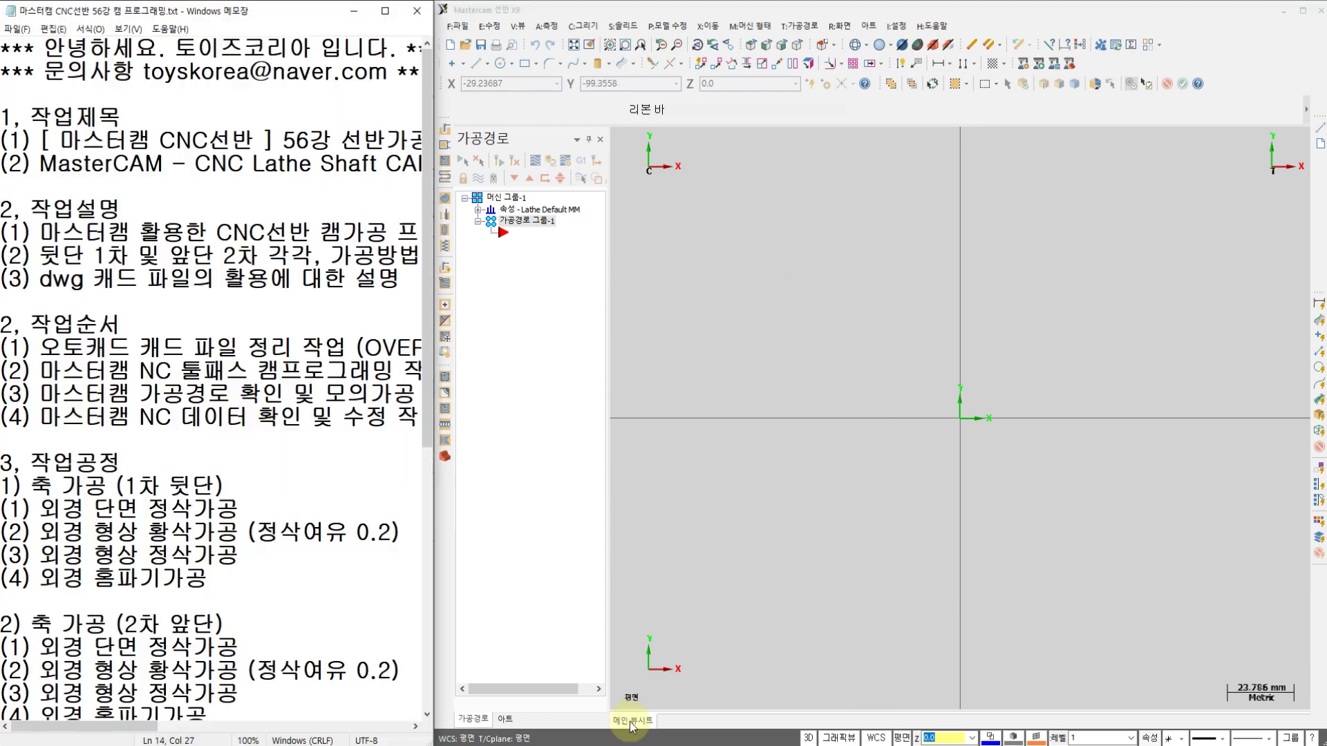
# Review the work-order items in the Notepad plan covering AutoCAD file cleanup and Mastercam NC toolpath programming
pyautogui.click(221, 349)
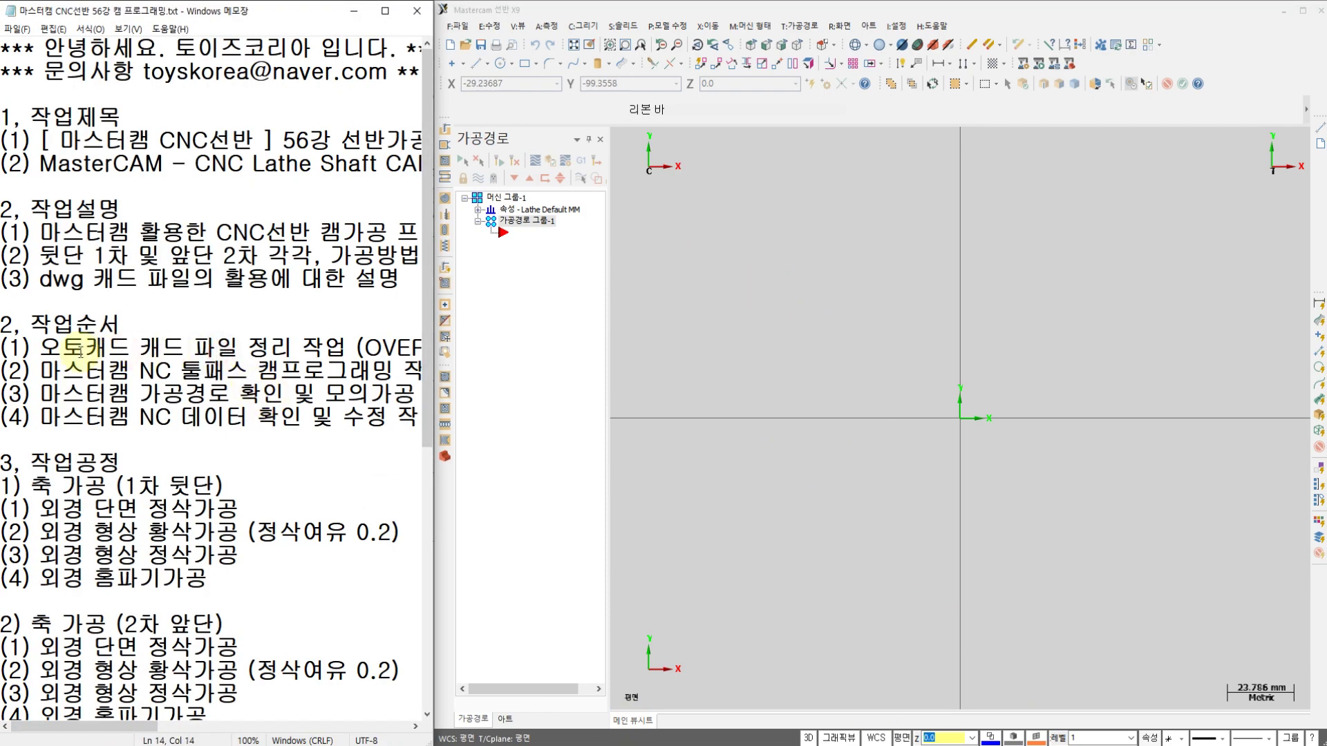
pyautogui.moveTo(43, 347); pyautogui.dragTo(342, 359)
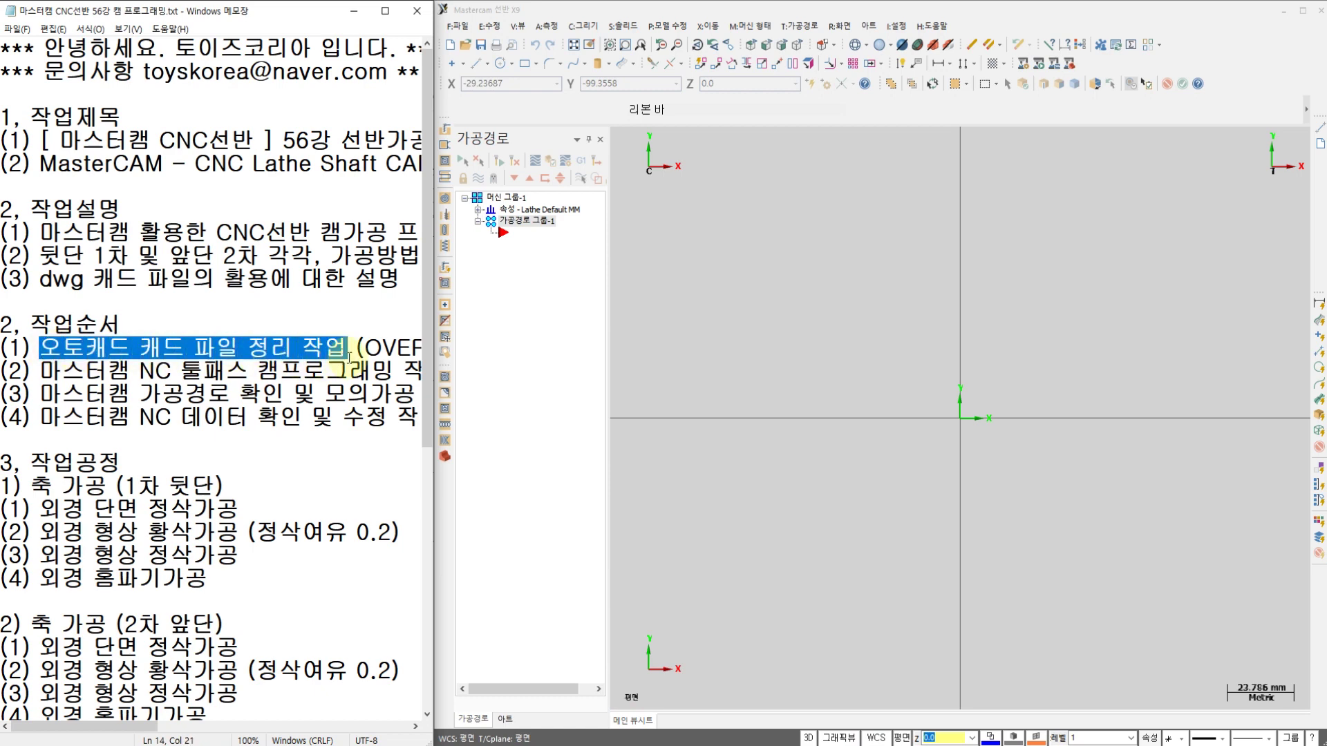
pyautogui.click(131, 371)
pyautogui.moveTo(41, 375); pyautogui.dragTo(245, 374)
pyautogui.click(213, 347)
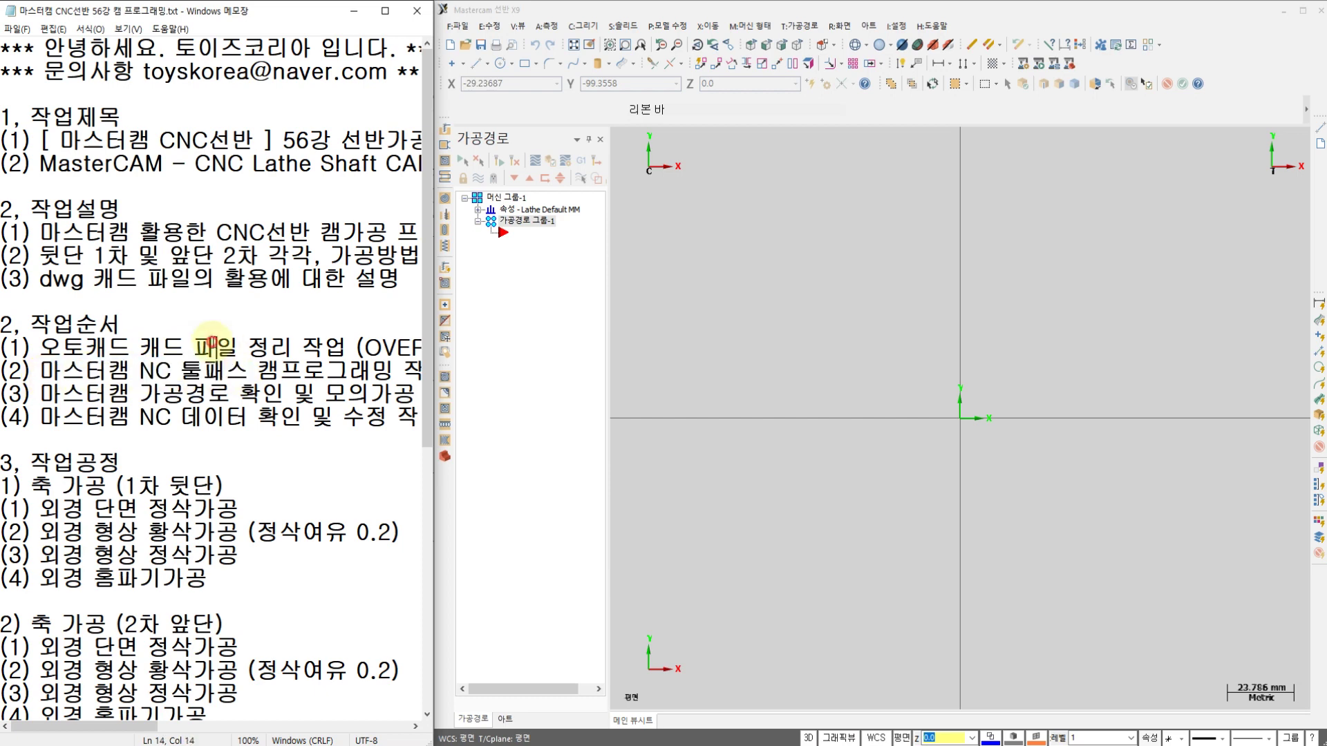
pyautogui.moveTo(48, 348); pyautogui.dragTo(238, 373)
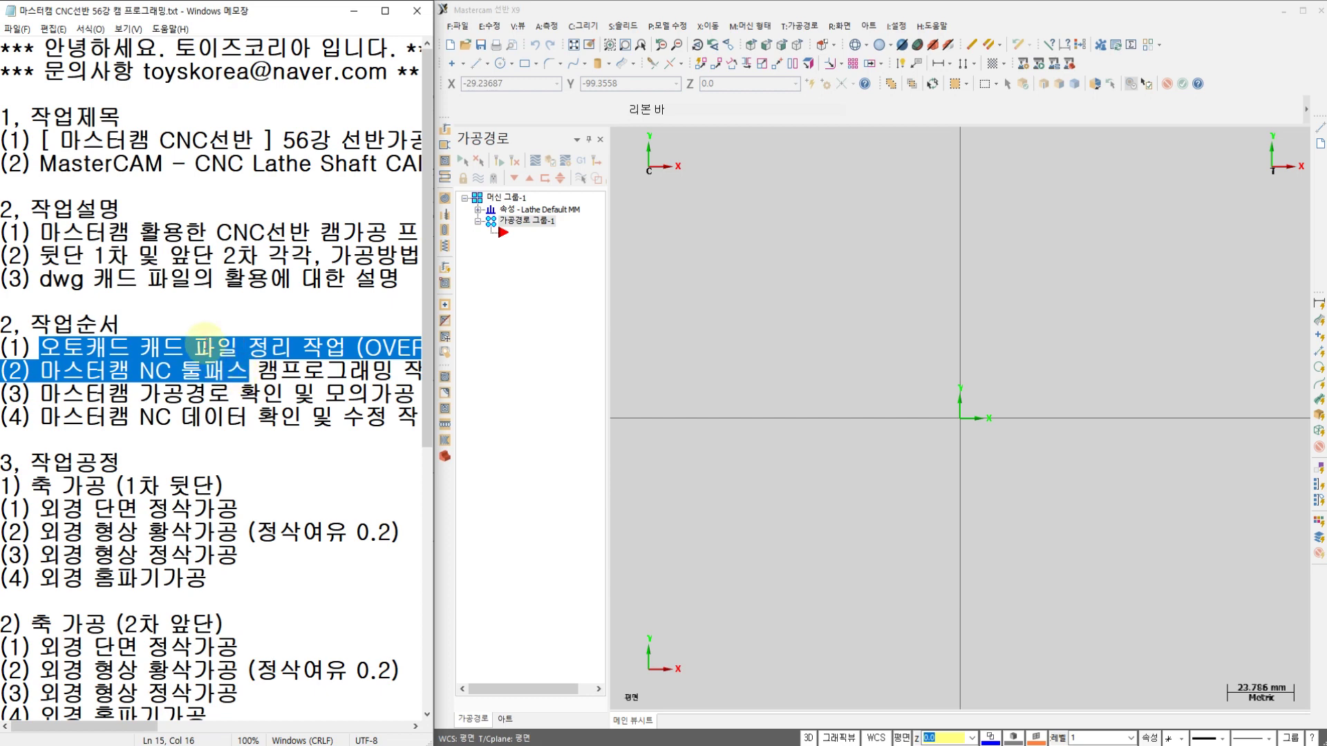
pyautogui.click(752, 228)
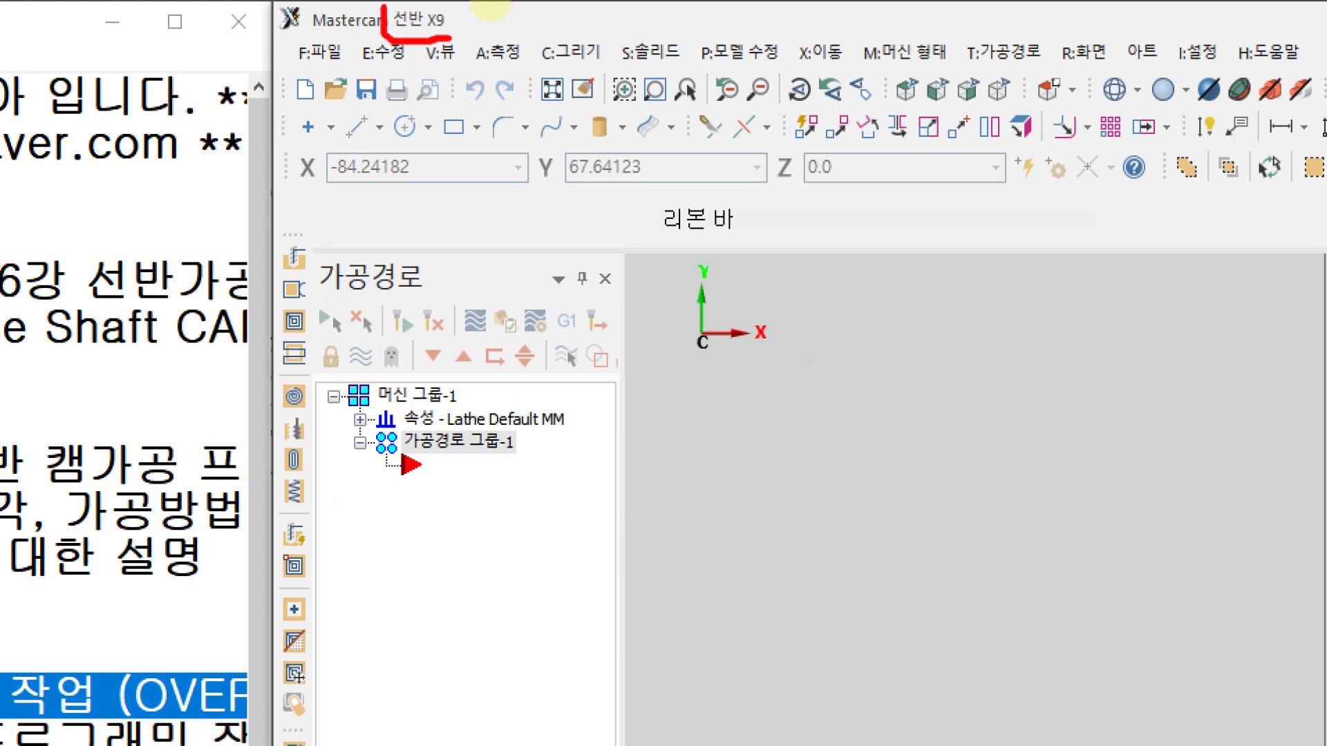
pyautogui.moveTo(453, 36)
pyautogui.mouseDown()
pyautogui.moveTo(649, 280)
pyautogui.moveTo(601, 290)
pyautogui.mouseUp()
pyautogui.moveTo(651, 367); pyautogui.dragTo(657, 417)
pyautogui.moveTo(734, 361); pyautogui.dragTo(757, 442)
pyautogui.moveTo(745, 396)
pyautogui.mouseDown()
pyautogui.moveTo(798, 393)
pyautogui.moveTo(872, 474)
pyautogui.mouseUp()
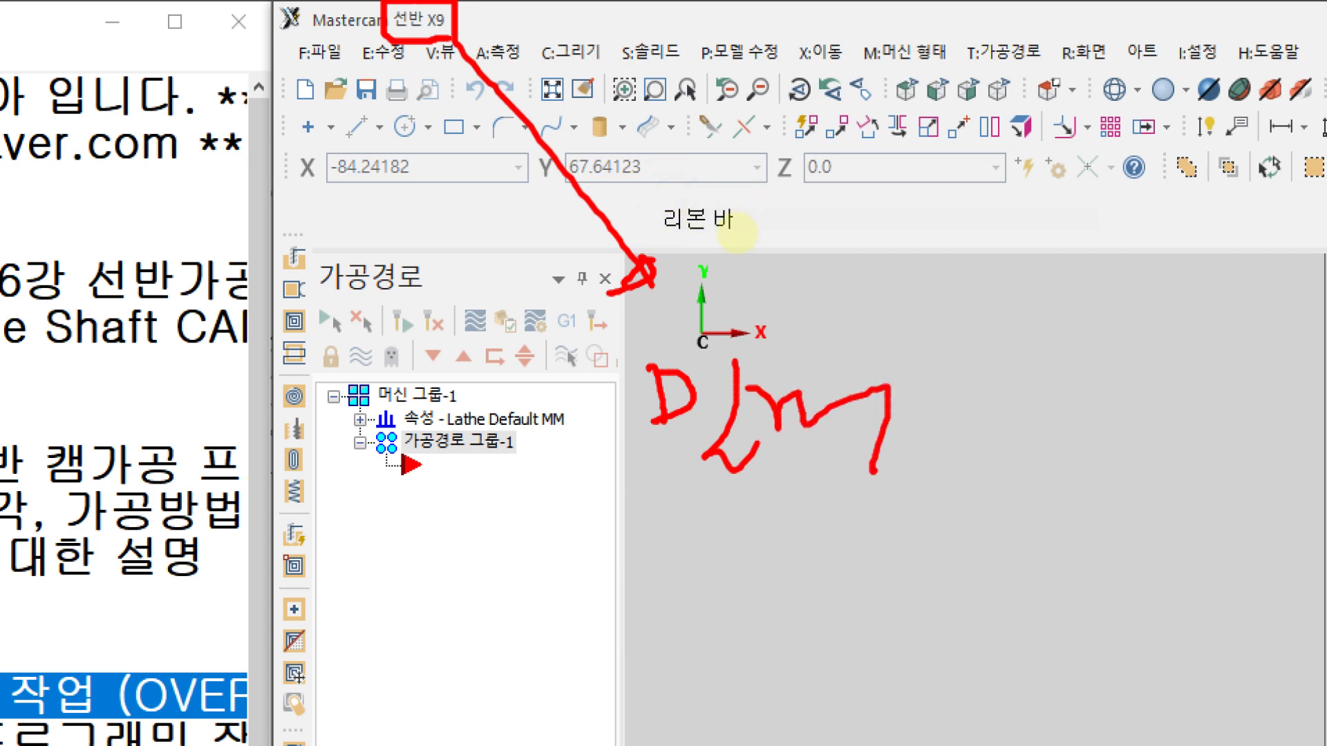
pyautogui.moveTo(890, 346); pyautogui.dragTo(674, 494)
pyautogui.moveTo(642, 370); pyautogui.dragTo(877, 496)
pyautogui.moveTo(1013, 271)
pyautogui.mouseDown()
pyautogui.moveTo(964, 318)
pyautogui.moveTo(1005, 332)
pyautogui.mouseUp()
pyautogui.moveTo(1044, 252)
pyautogui.mouseDown()
pyautogui.moveTo(1042, 335)
pyautogui.moveTo(1199, 288)
pyautogui.mouseUp()
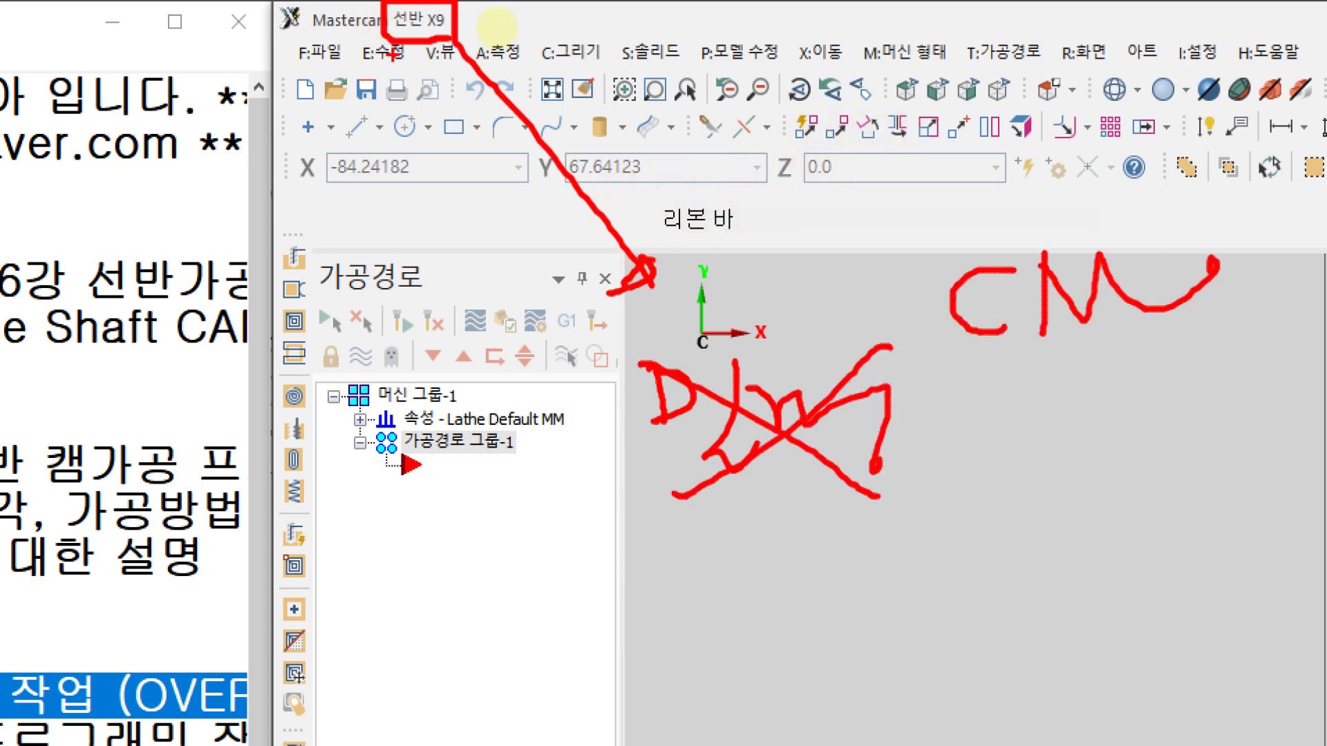
pyautogui.moveTo(410, 33)
pyautogui.mouseDown()
pyautogui.moveTo(411, 117)
pyautogui.moveTo(428, 113)
pyautogui.mouseUp()
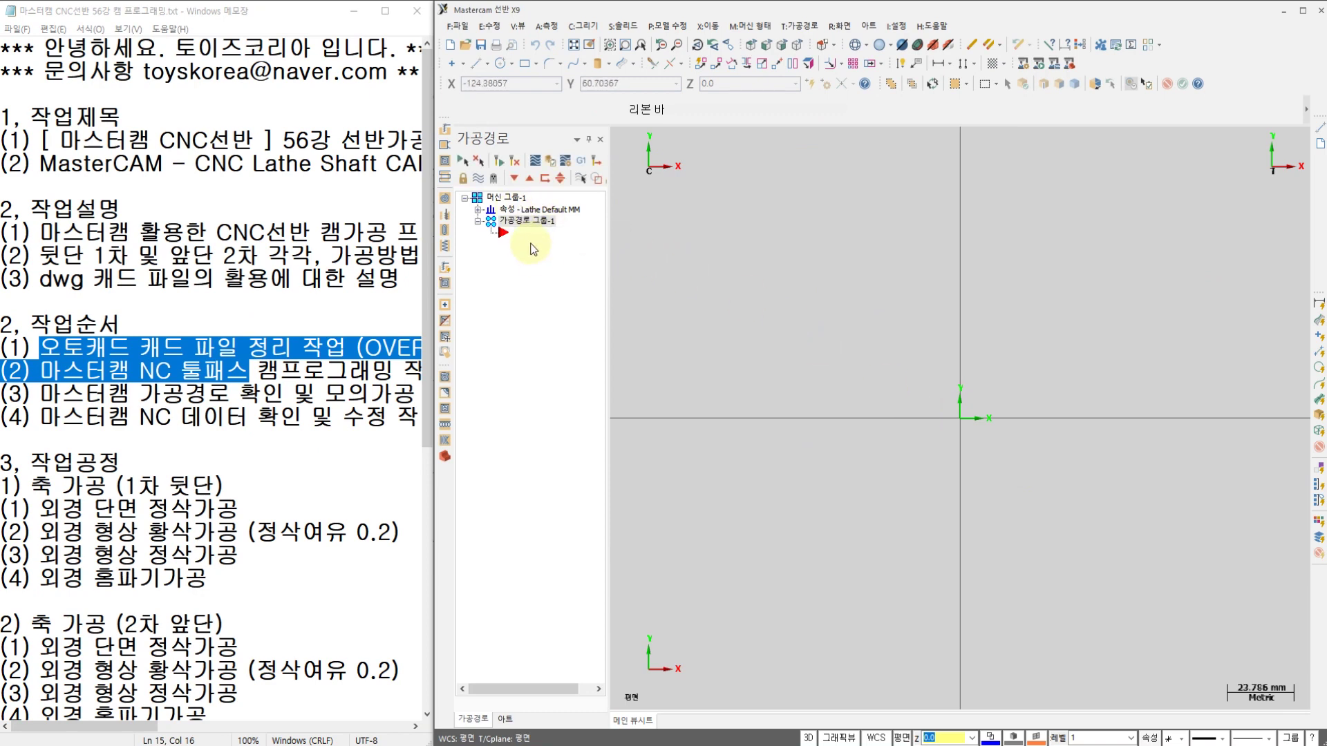
pyautogui.click(796, 27)
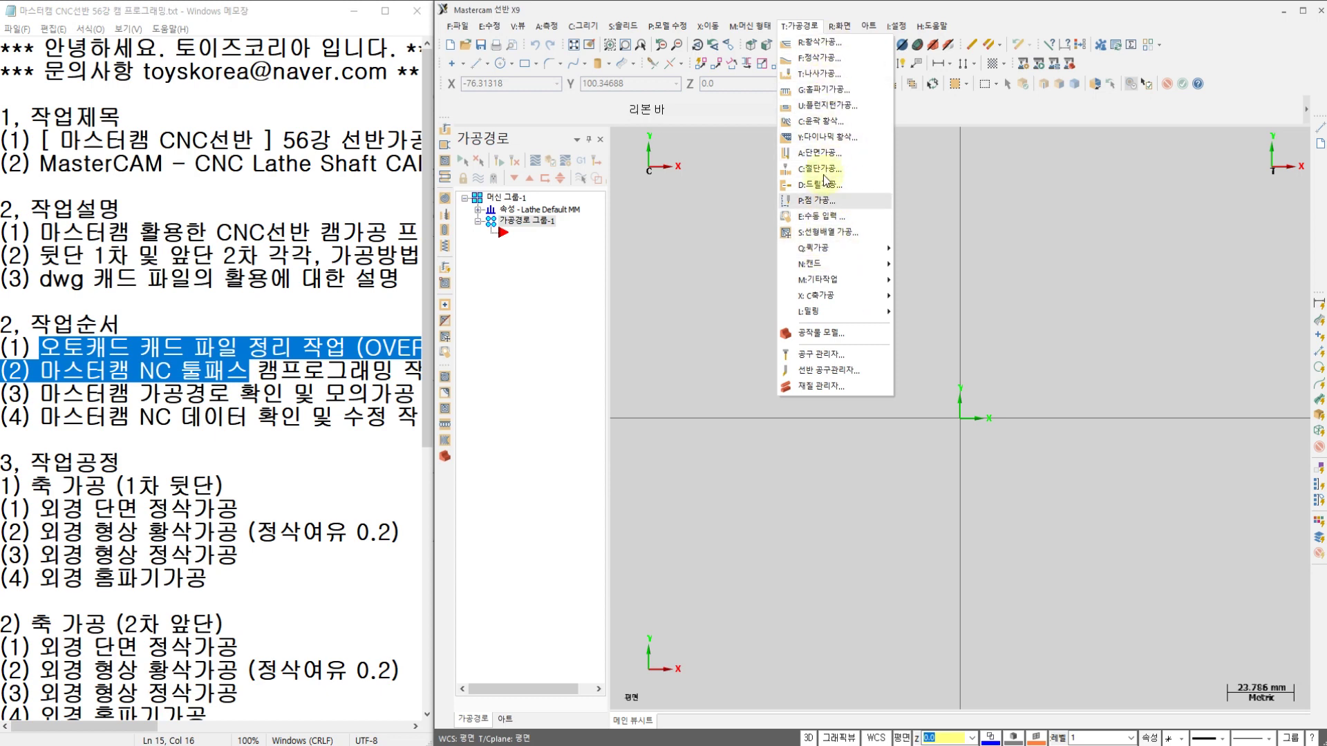
pyautogui.press('Escape')
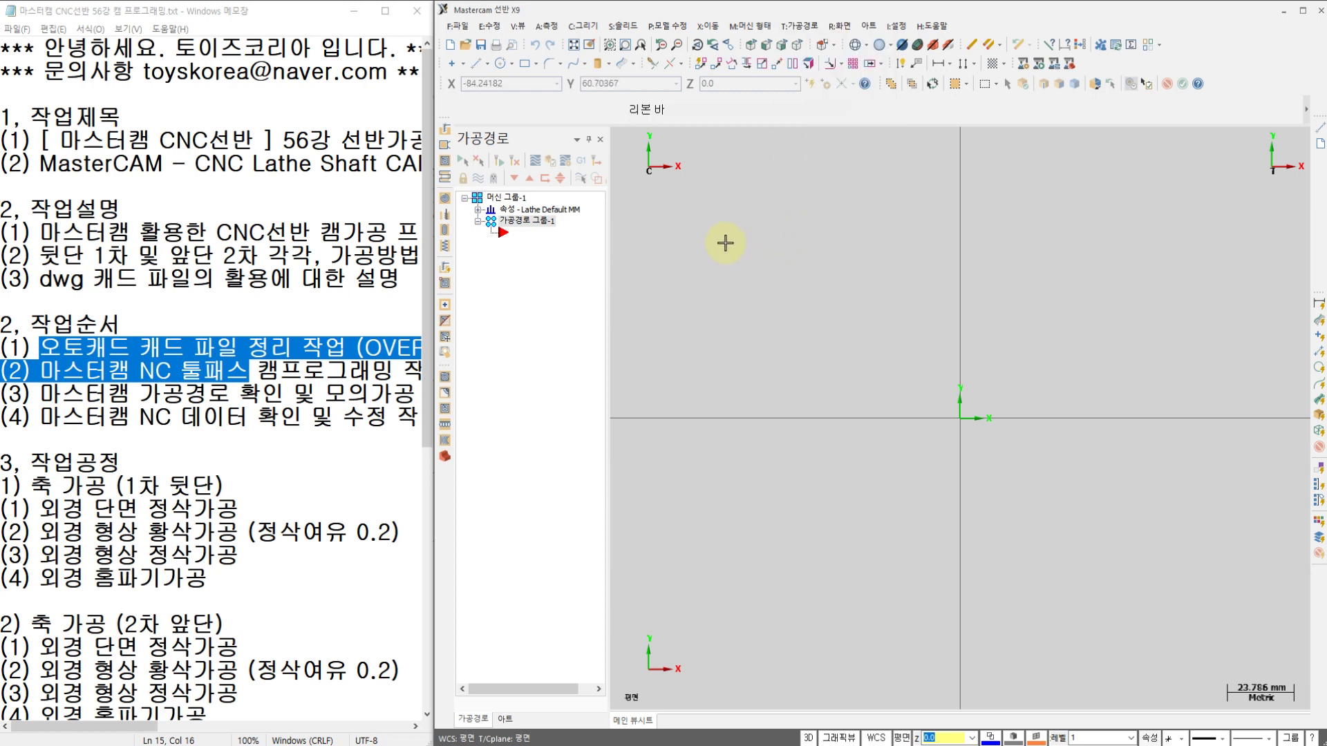
pyautogui.moveTo(762, 292); pyautogui.dragTo(756, 294, button='middle')
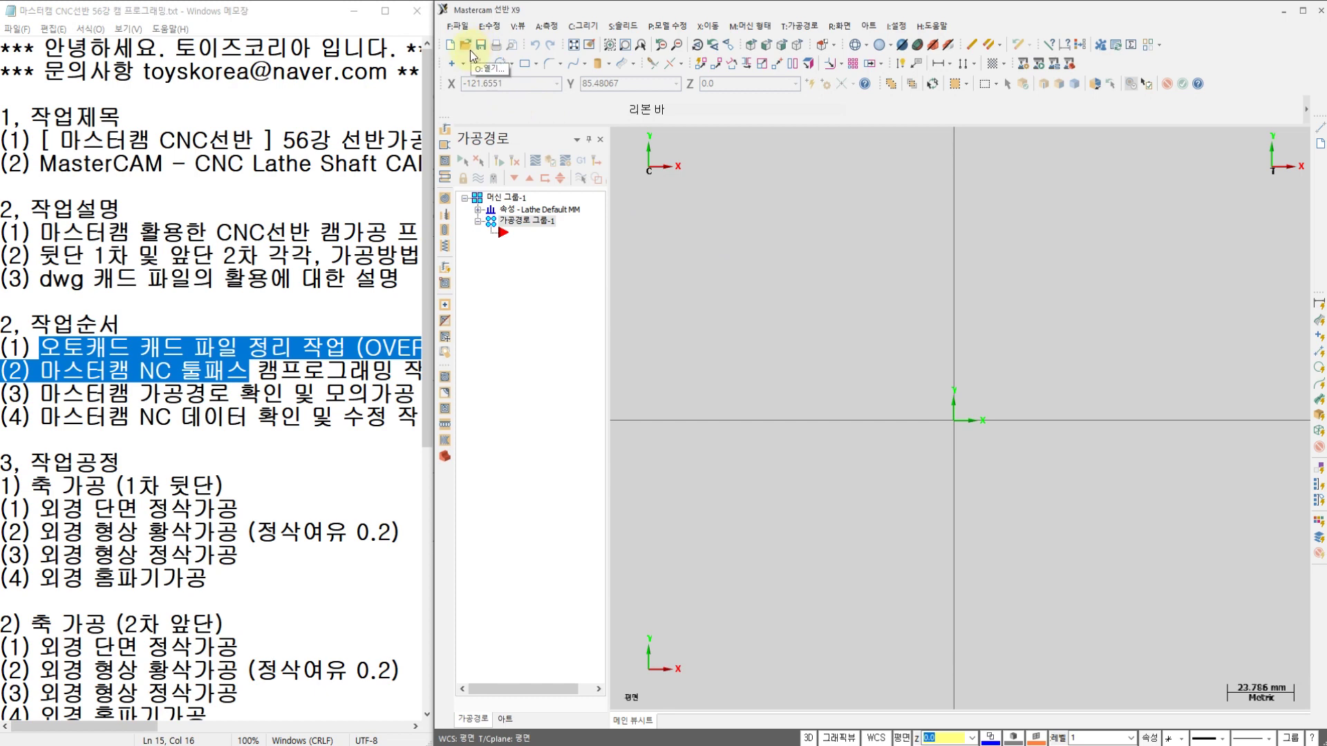
# In Mastercam, open 마스터캠 CNC선반 56강 캠 프로그래밍.dwg from the Desktop using the AutoCAD file type and accept the layout selection
pyautogui.click(466, 46)
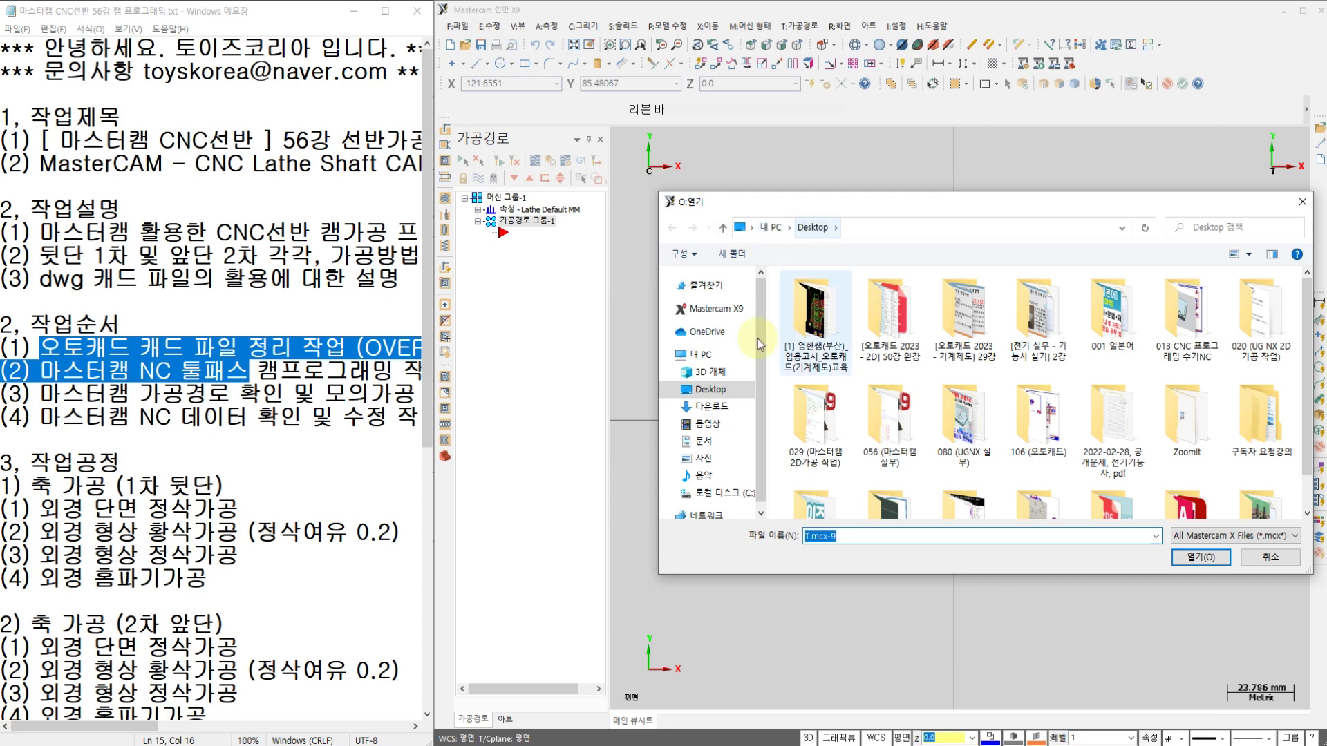
pyautogui.click(711, 394)
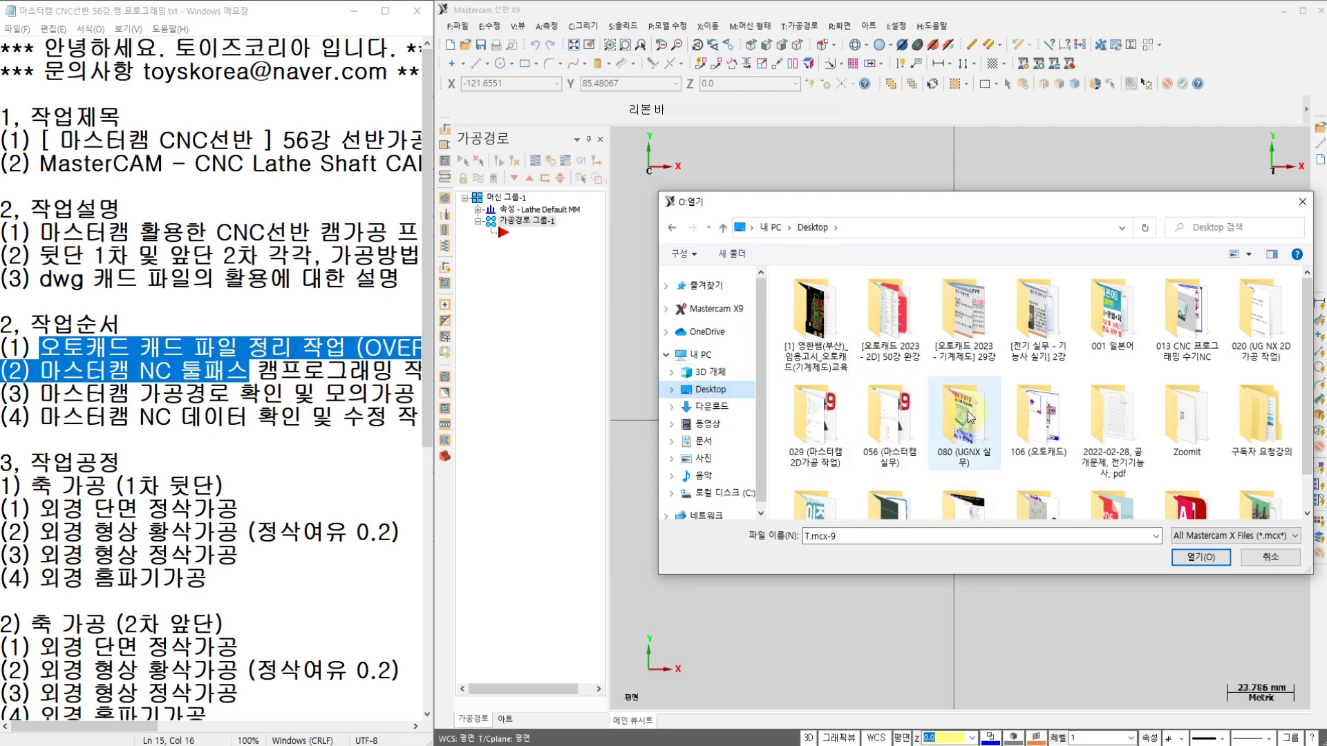
pyautogui.scroll(-1, 964, 423)
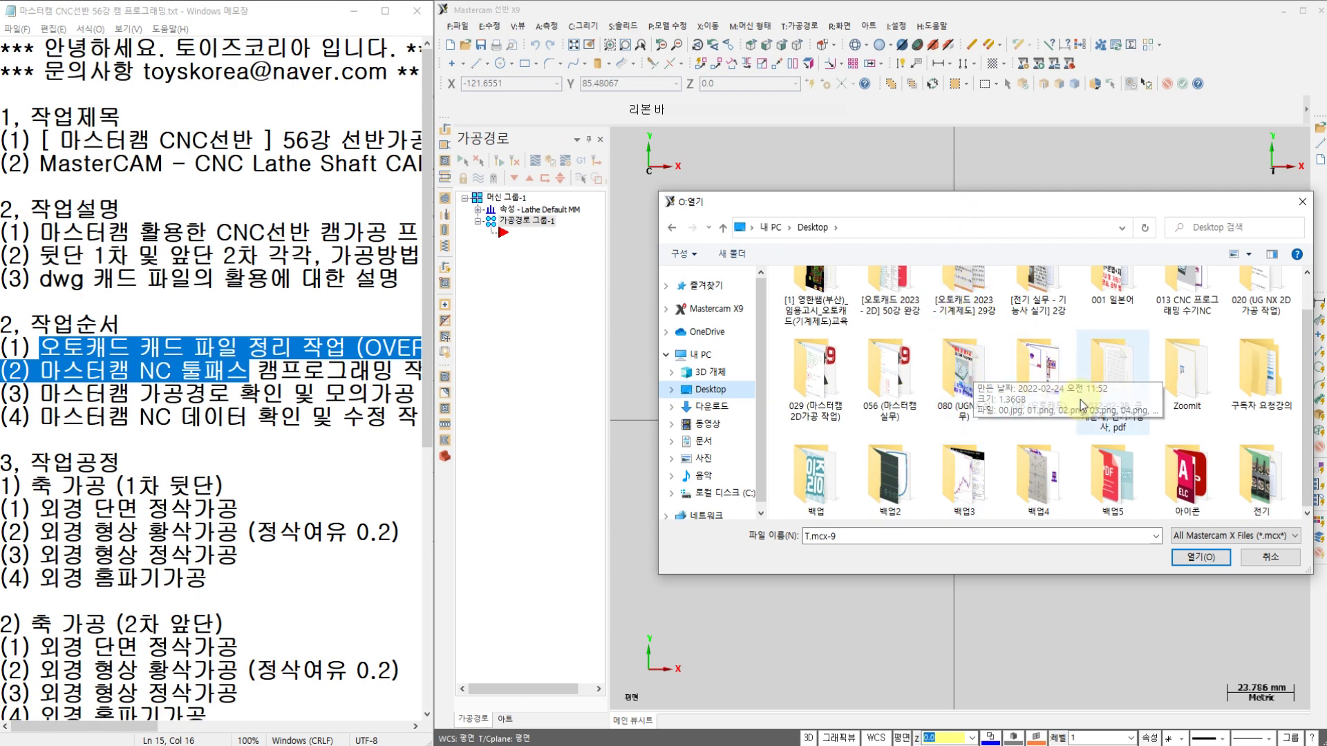
pyautogui.click(1235, 545)
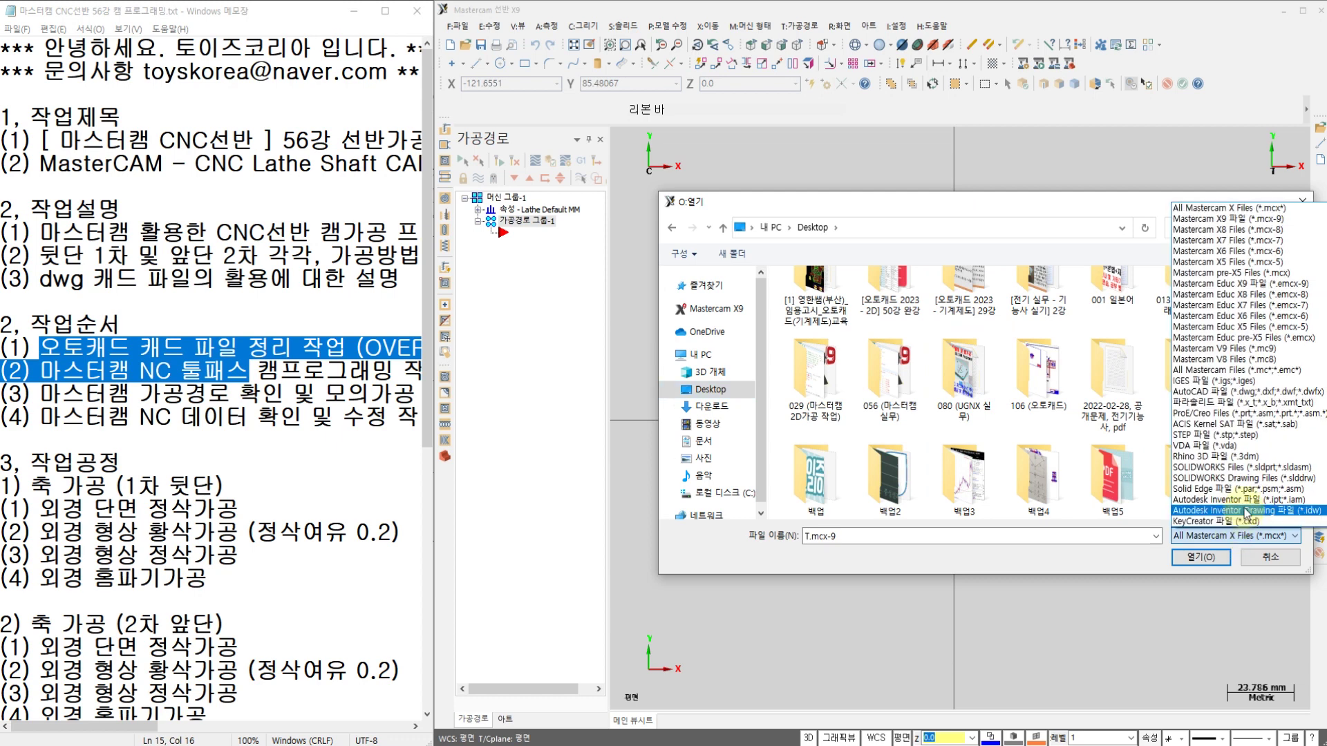
pyautogui.click(1227, 393)
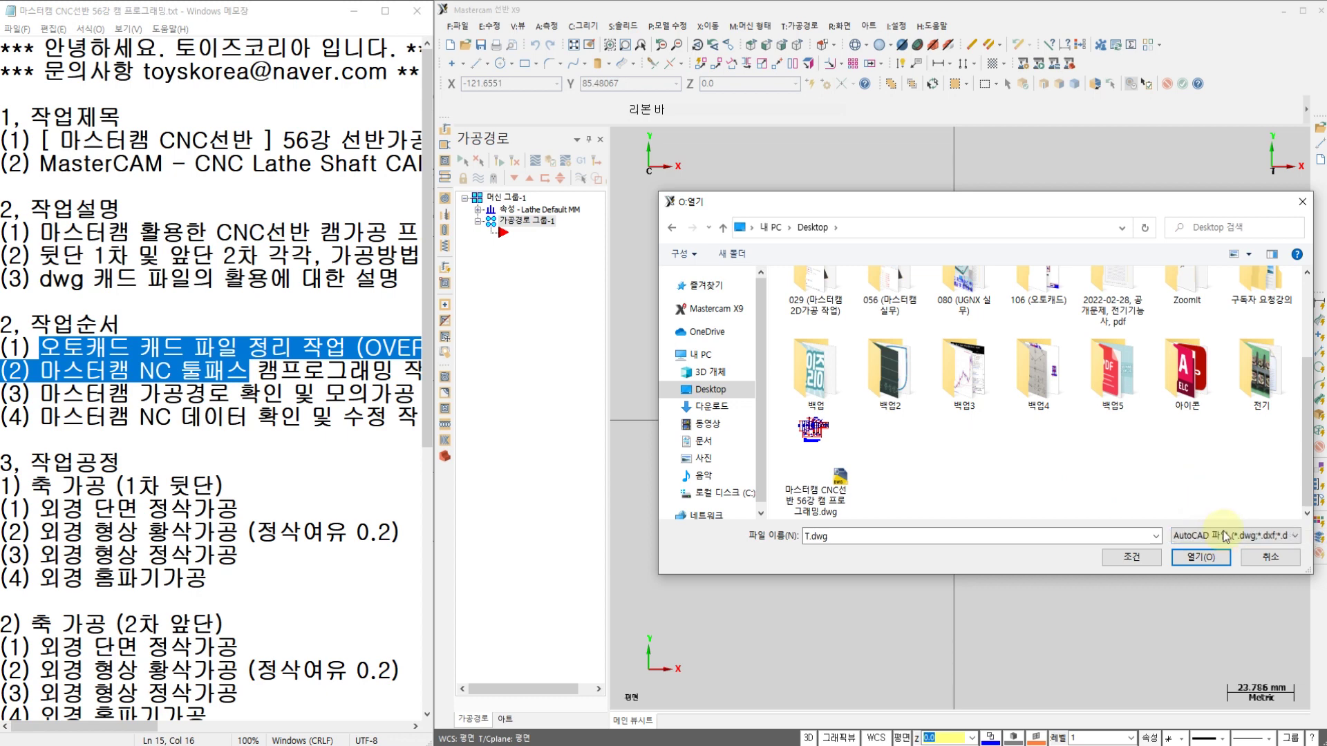
pyautogui.click(815, 463)
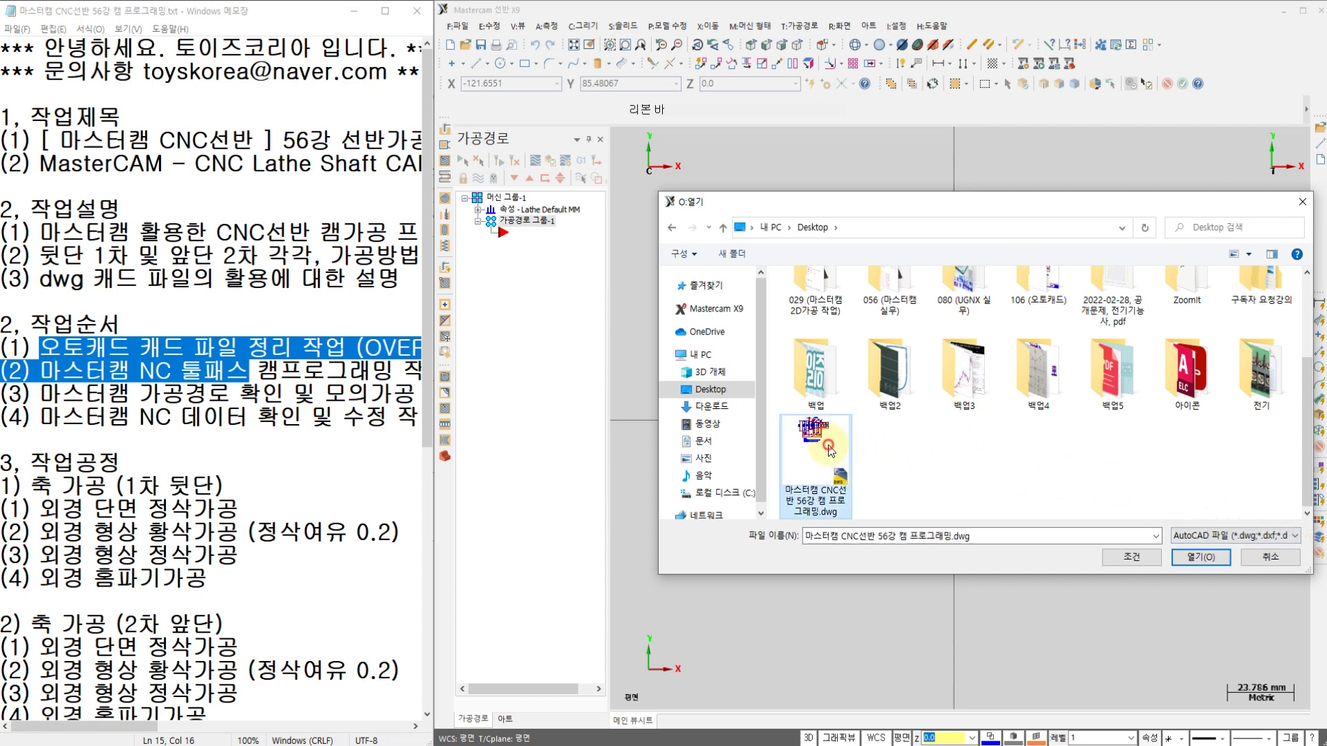
pyautogui.click(1191, 557)
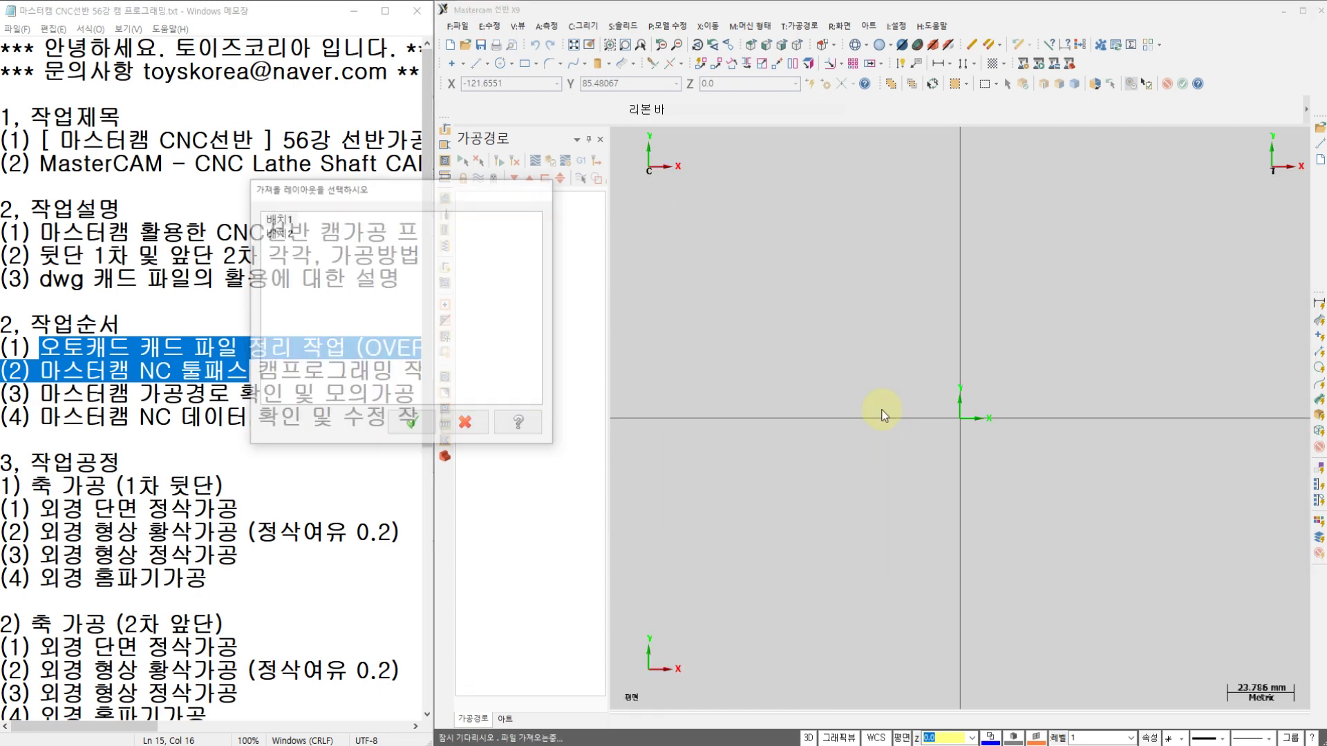
pyautogui.click(408, 425)
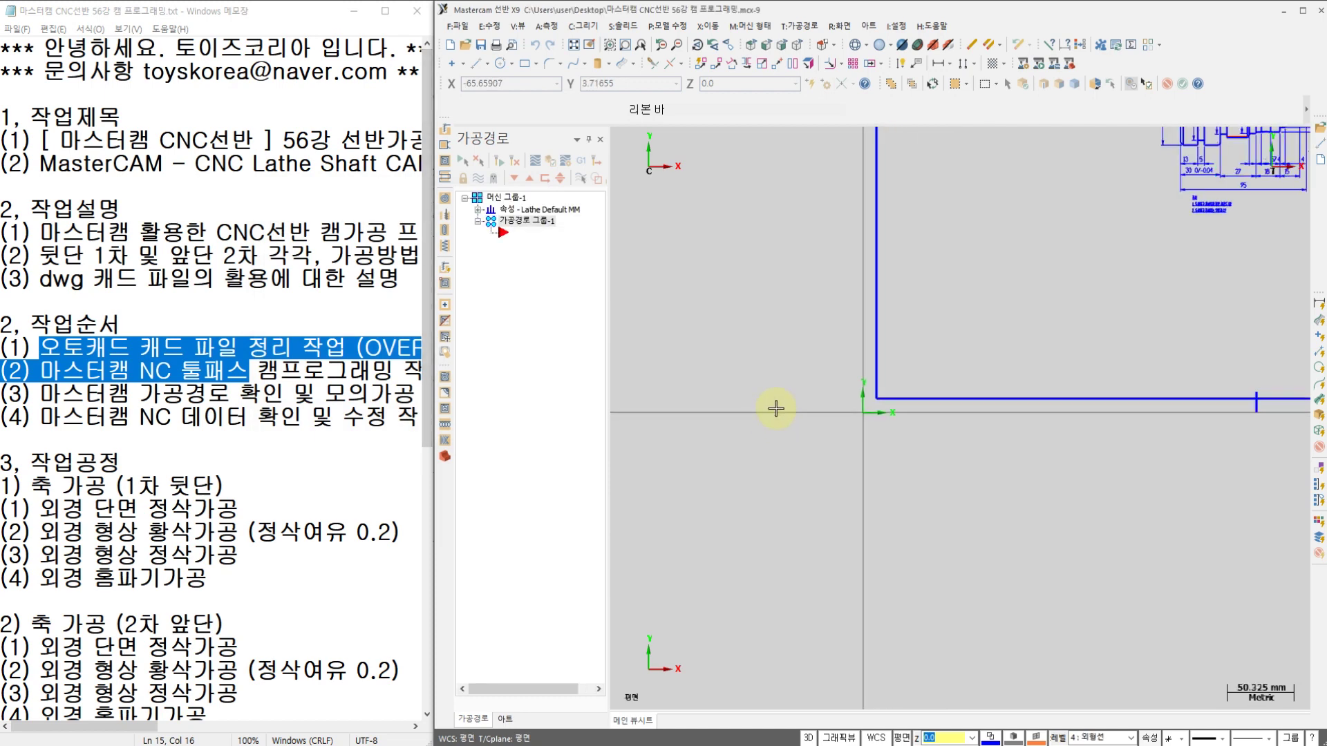
pyautogui.scroll(2, 808, 452)
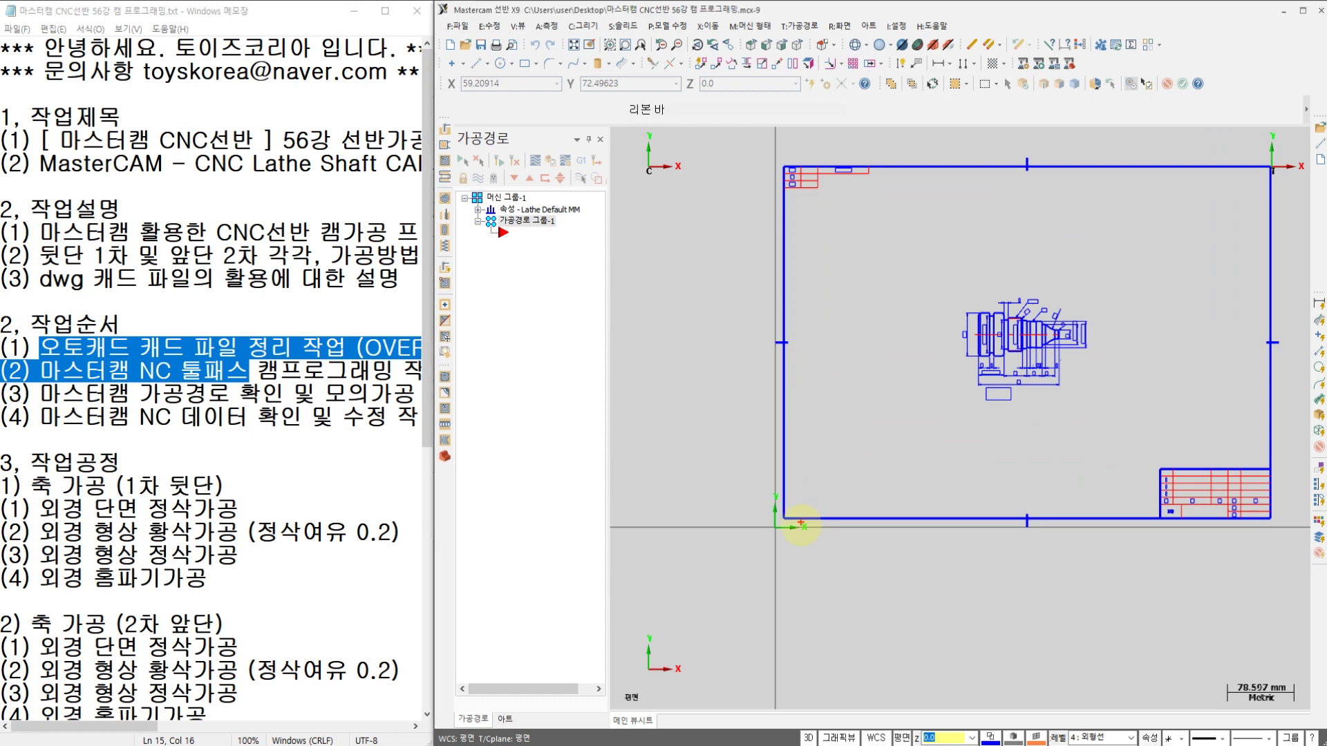
pyautogui.moveTo(767, 492); pyautogui.dragTo(806, 531)
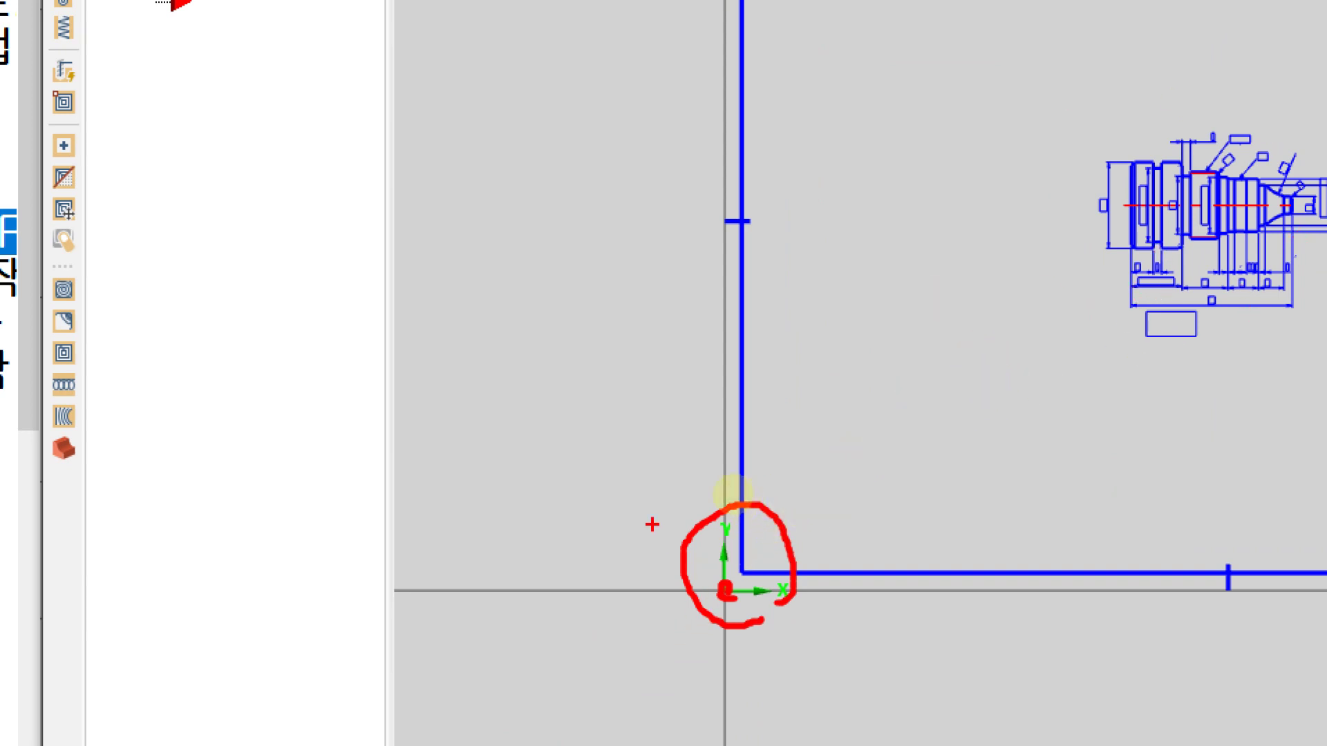
pyautogui.moveTo(501, 482)
pyautogui.mouseDown()
pyautogui.moveTo(722, 589)
pyautogui.moveTo(516, 657)
pyautogui.moveTo(507, 503)
pyautogui.mouseUp()
pyautogui.moveTo(1258, 373)
pyautogui.mouseDown()
pyautogui.moveTo(1101, 361)
pyautogui.moveTo(1289, 170)
pyautogui.moveTo(1243, 316)
pyautogui.mouseUp()
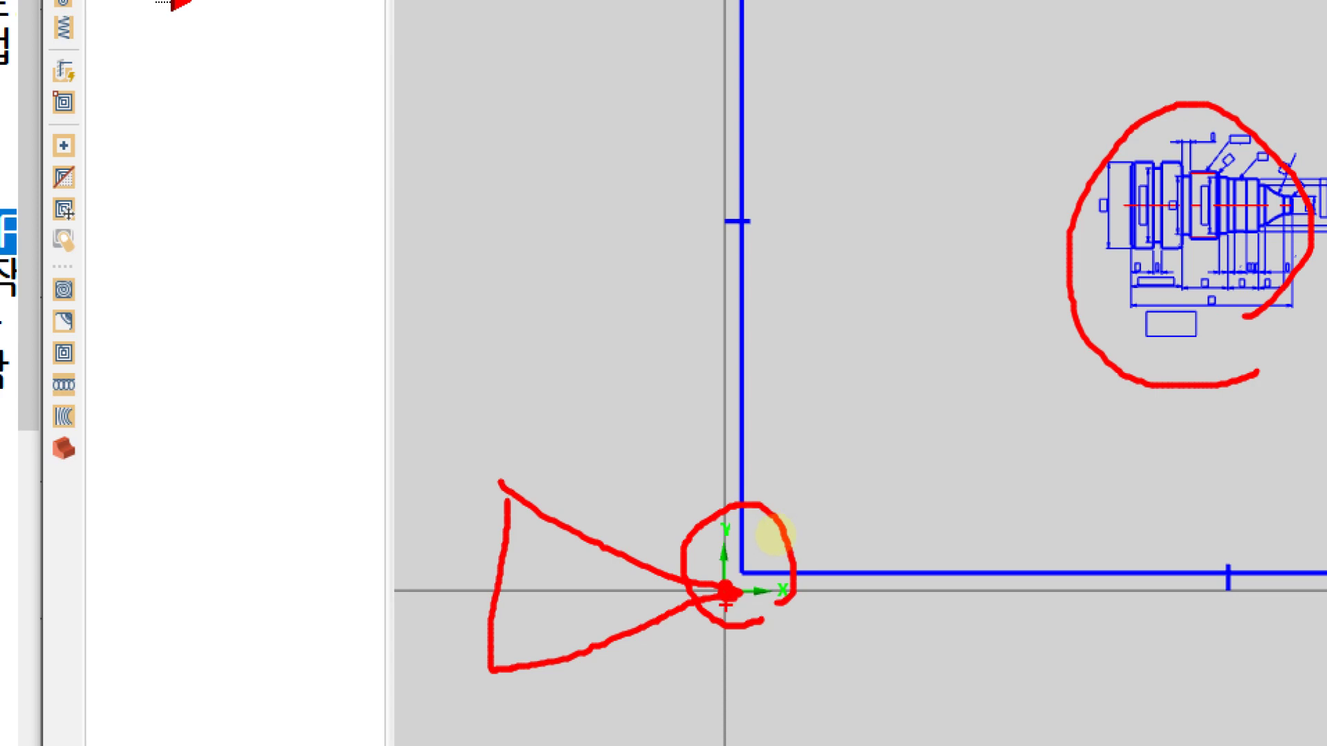
pyautogui.moveTo(743, 476)
pyautogui.mouseDown()
pyautogui.moveTo(742, 494)
pyautogui.moveTo(815, 572)
pyautogui.mouseUp()
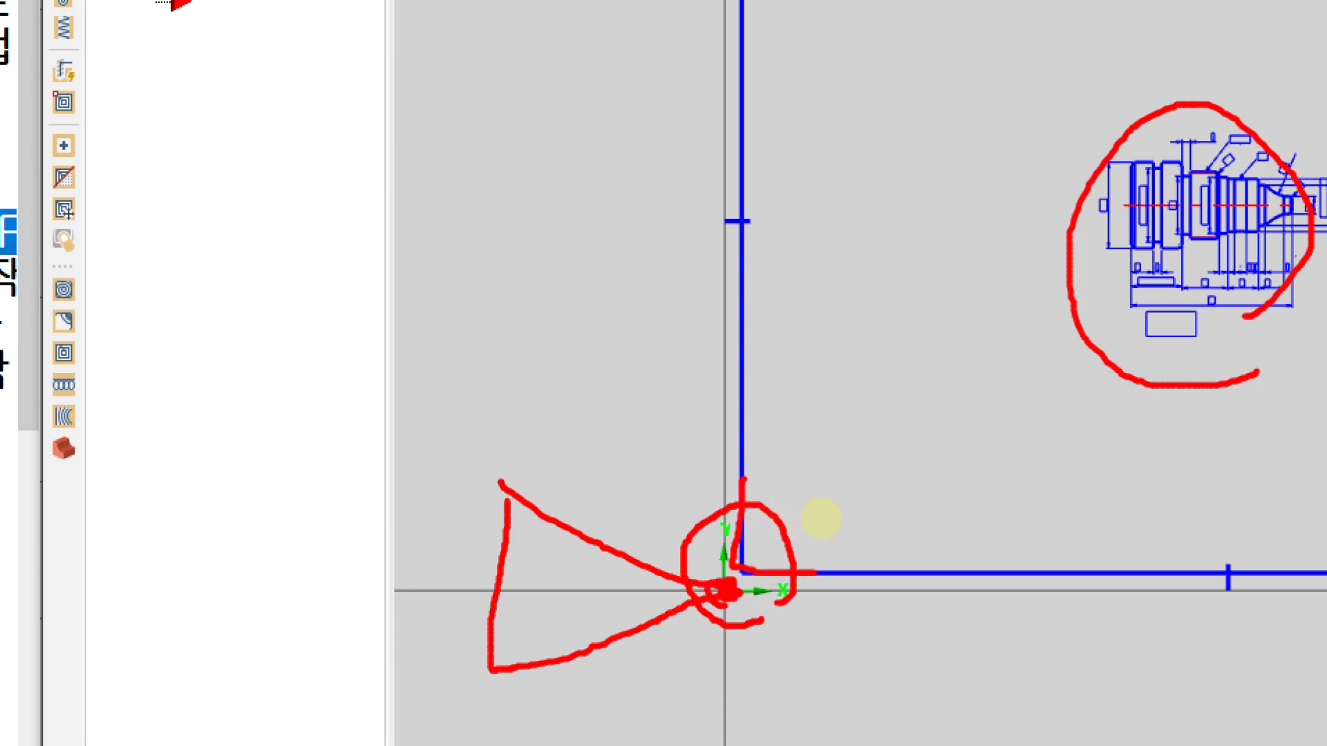
pyautogui.press('Escape')
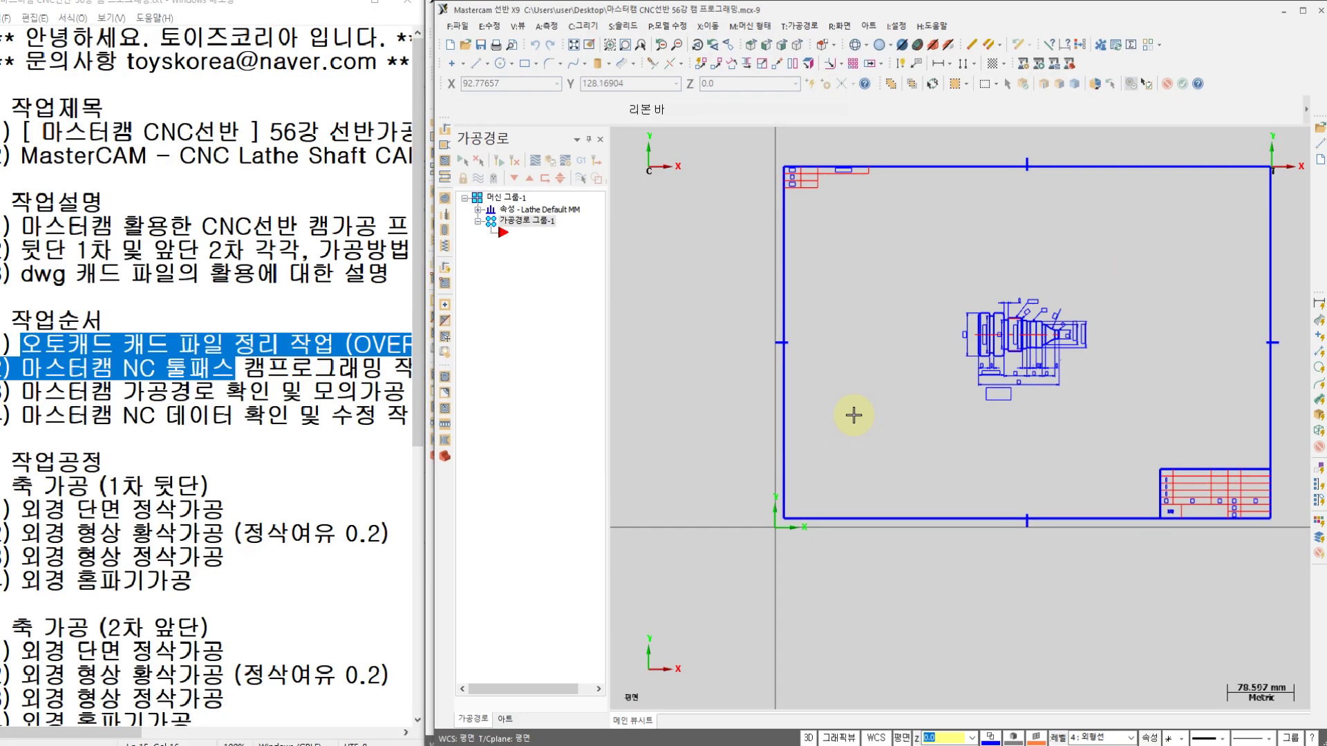
# Switch to AutoCAD and examine the whole drawing sheet, including its border and the coordinate origin
pyautogui.hotkey('alt', 'Tab')
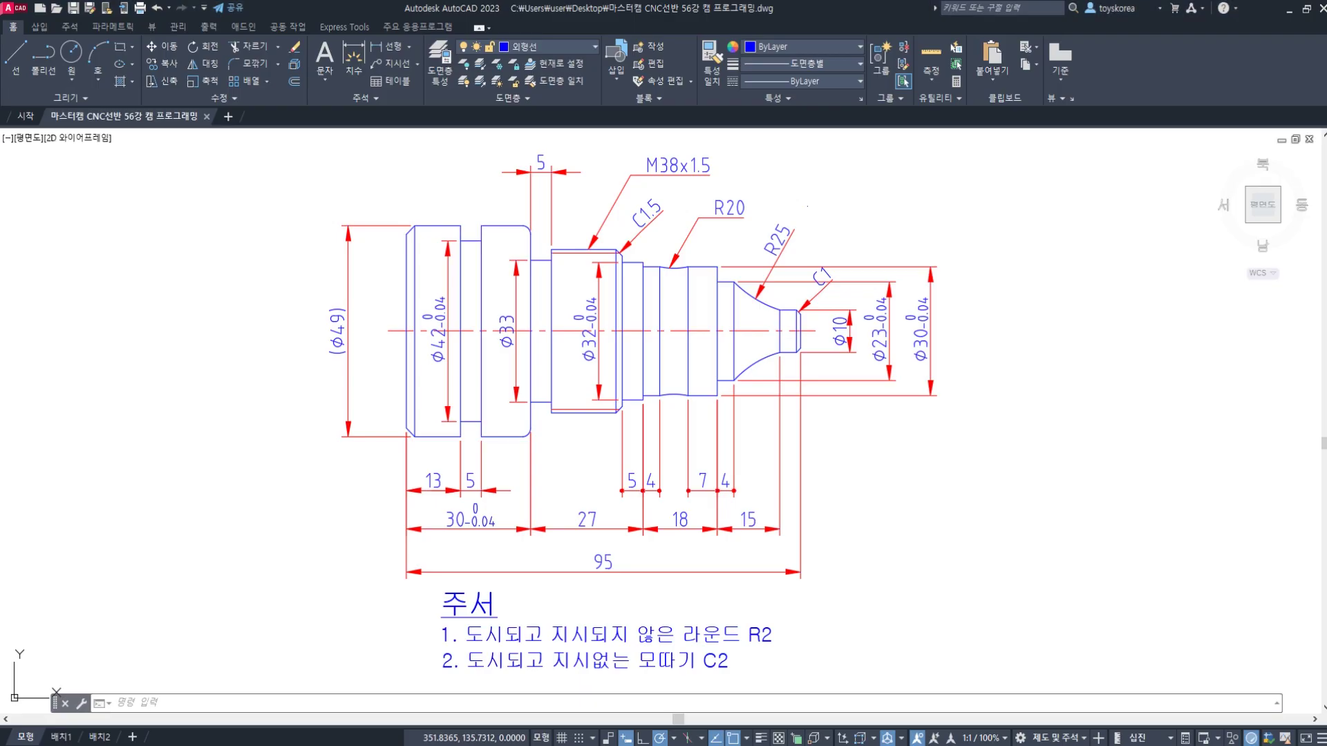
pyautogui.scroll(-5, 664, 430)
pyautogui.moveTo(660, 455); pyautogui.dragTo(696, 433, button='middle')
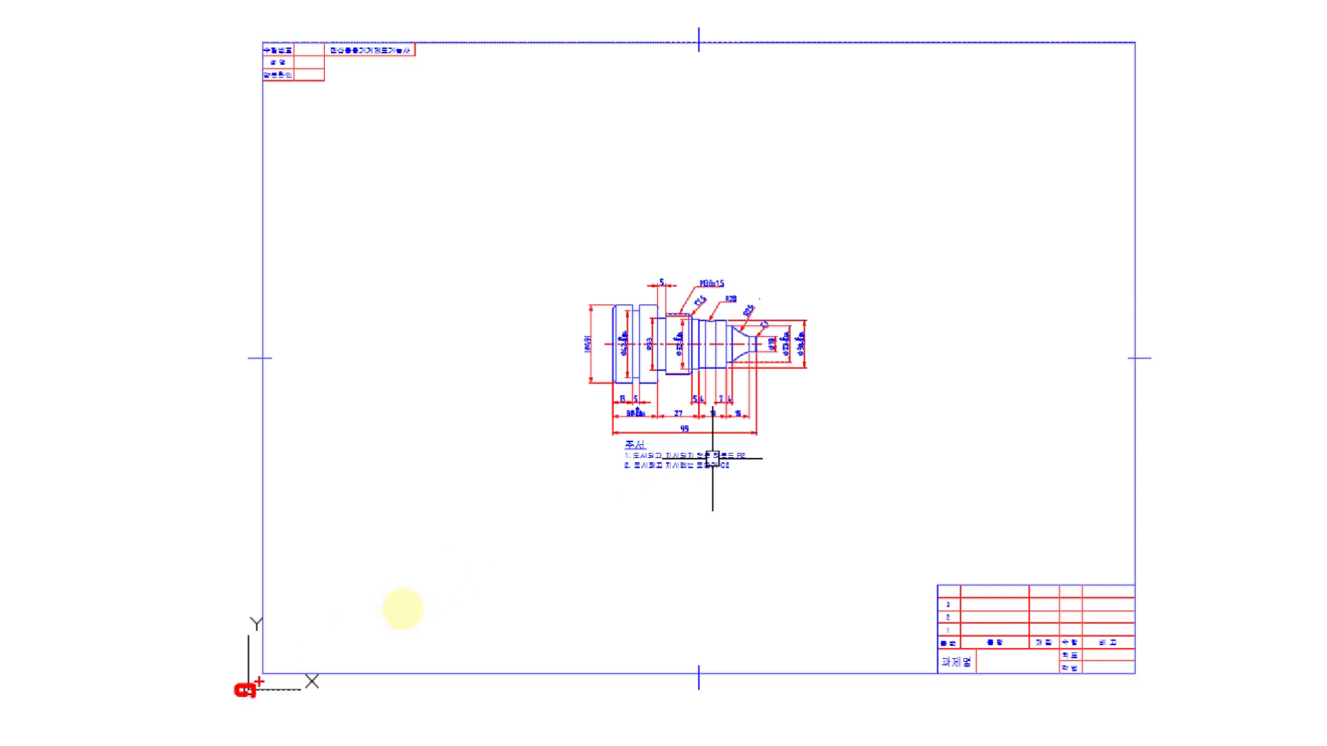
pyautogui.moveTo(266, 671); pyautogui.dragTo(264, 592)
pyautogui.moveTo(261, 666); pyautogui.dragTo(319, 667)
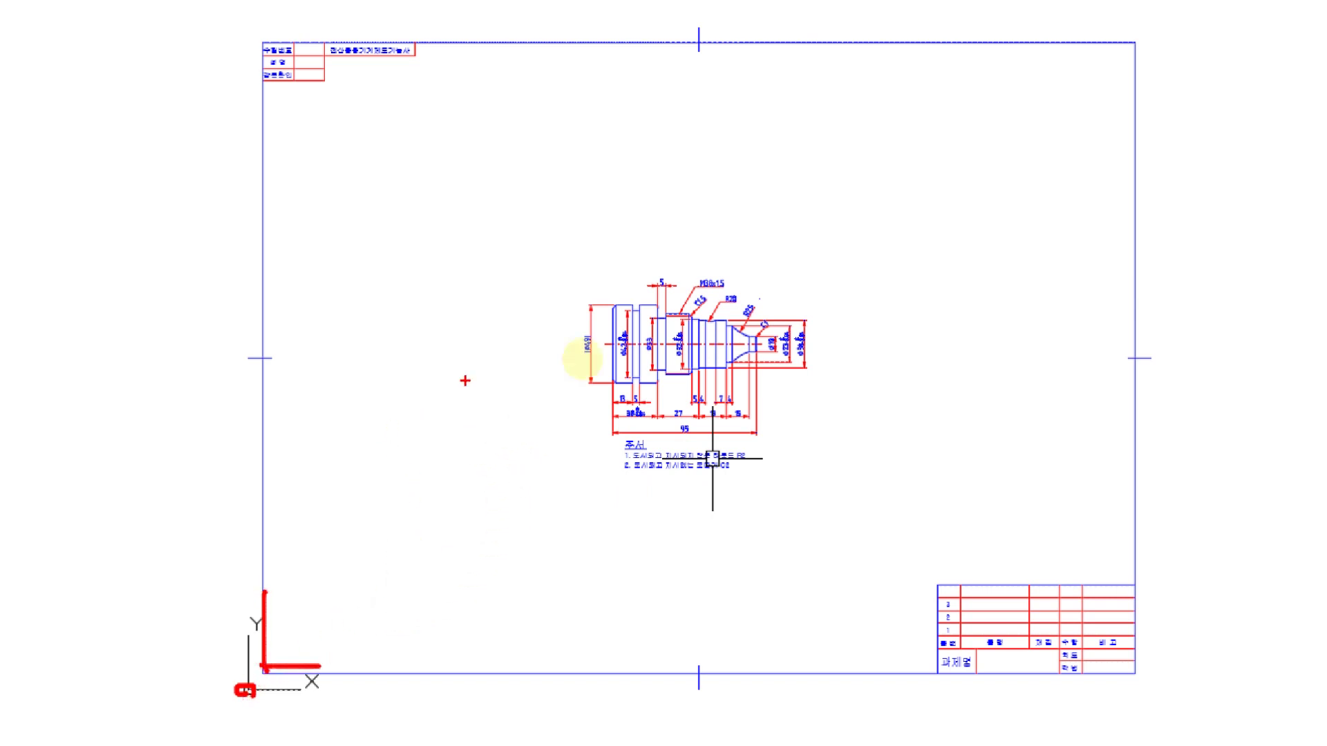
pyautogui.click(643, 127)
pyautogui.moveTo(675, 132); pyautogui.dragTo(652, 152)
pyautogui.moveTo(519, 193); pyautogui.dragTo(603, 194)
pyautogui.moveTo(743, 155); pyautogui.dragTo(855, 279)
pyautogui.moveTo(889, 179); pyautogui.dragTo(823, 243)
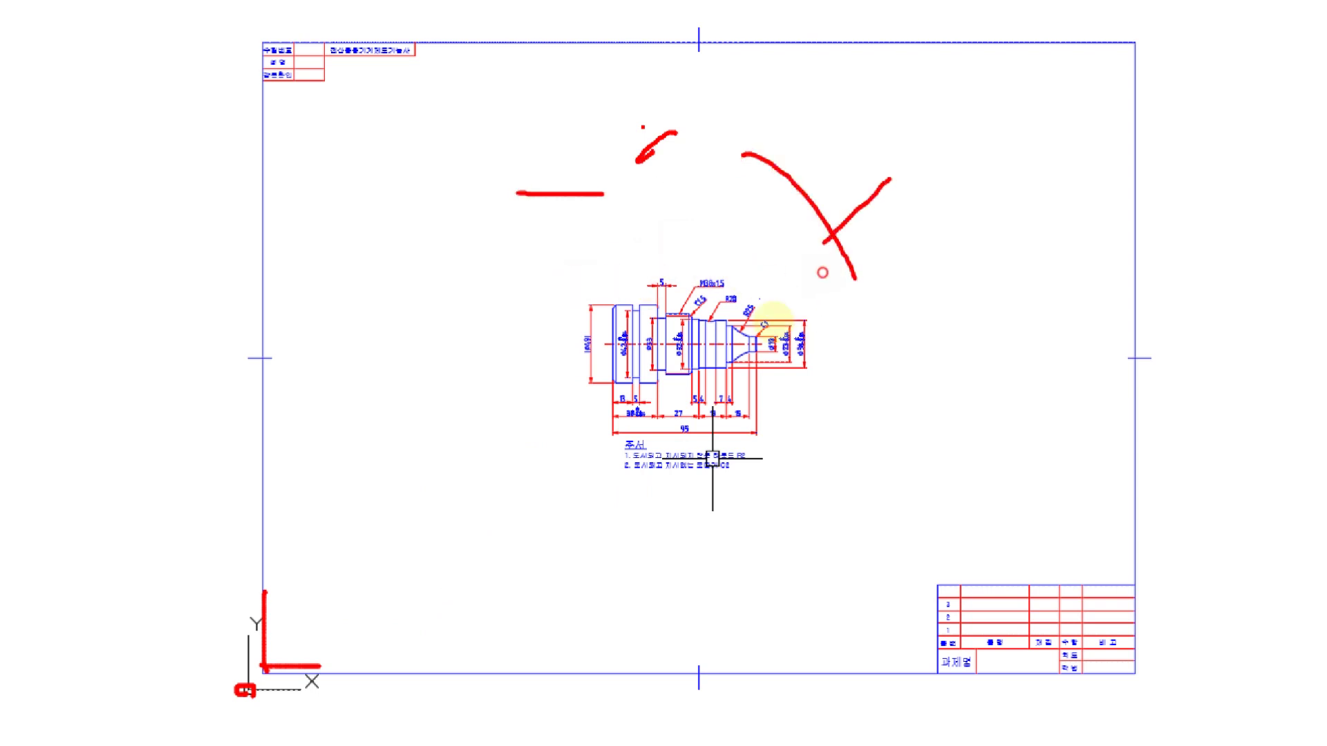
pyautogui.click(899, 244)
pyautogui.moveTo(223, 502); pyautogui.dragTo(241, 688)
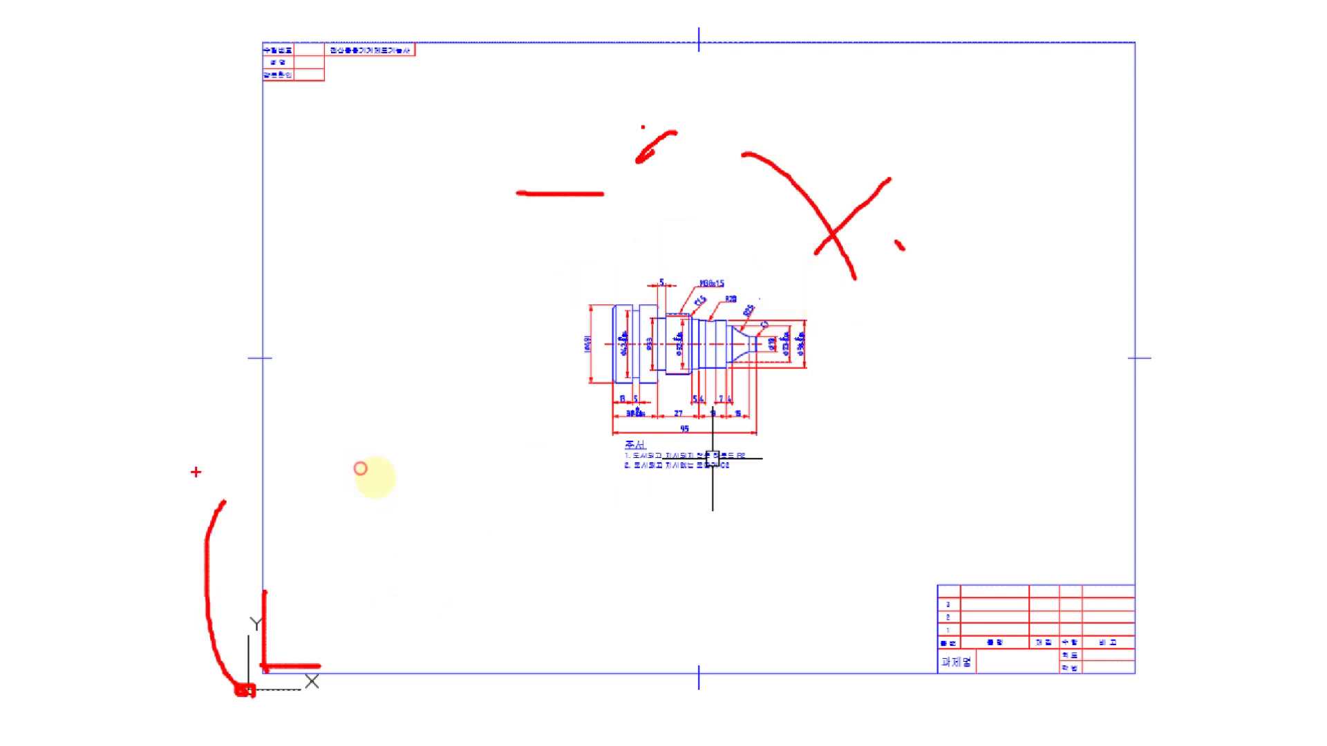
pyautogui.moveTo(197, 474); pyautogui.dragTo(235, 518)
pyautogui.moveTo(239, 457); pyautogui.dragTo(341, 528)
pyautogui.moveTo(341, 458); pyautogui.dragTo(304, 522)
pyautogui.click(361, 509)
pyautogui.moveTo(399, 431); pyautogui.dragTo(428, 454)
pyautogui.moveTo(451, 451)
pyautogui.mouseDown()
pyautogui.moveTo(484, 433)
pyautogui.moveTo(458, 518)
pyautogui.mouseUp()
pyautogui.moveTo(433, 570); pyautogui.dragTo(442, 640)
pyautogui.moveTo(447, 585); pyautogui.dragTo(456, 619)
pyautogui.moveTo(486, 556); pyautogui.dragTo(503, 667)
pyautogui.moveTo(513, 613); pyautogui.dragTo(537, 612)
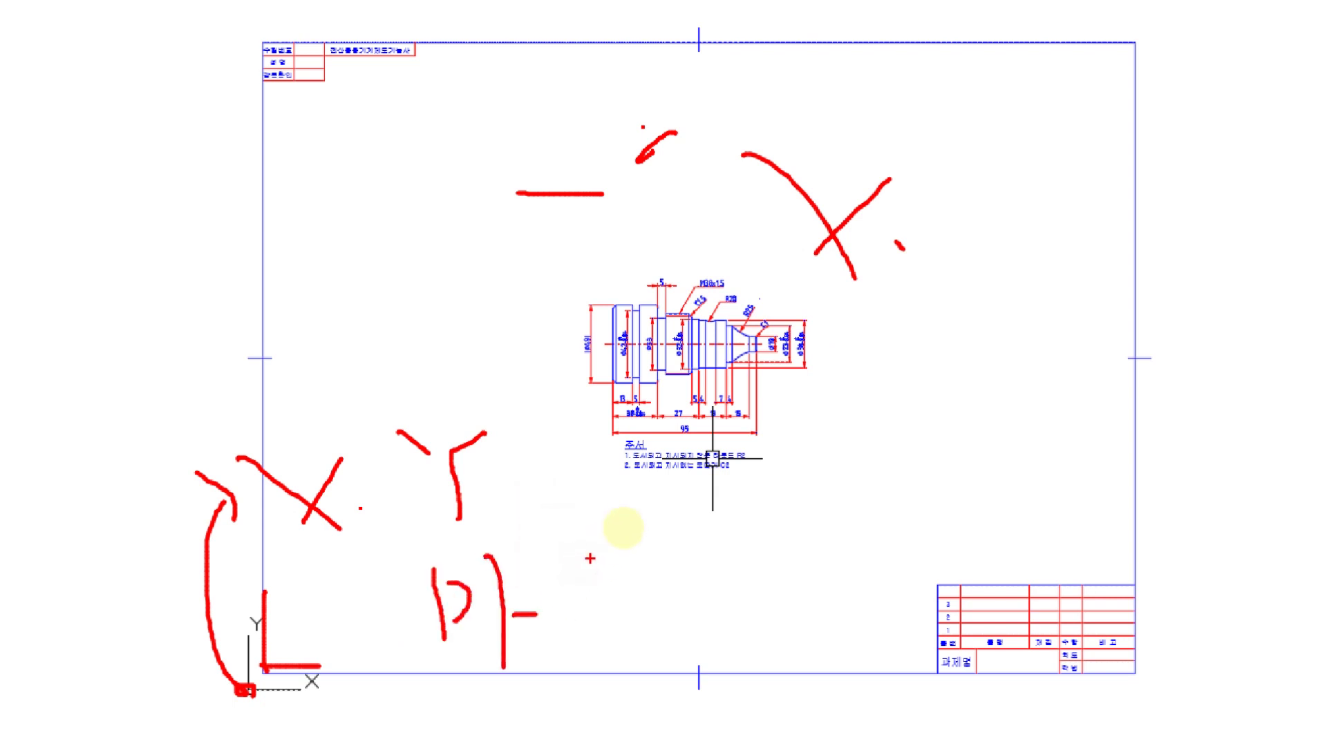
pyautogui.moveTo(583, 573)
pyautogui.mouseDown()
pyautogui.moveTo(600, 577)
pyautogui.moveTo(636, 653)
pyautogui.mouseUp()
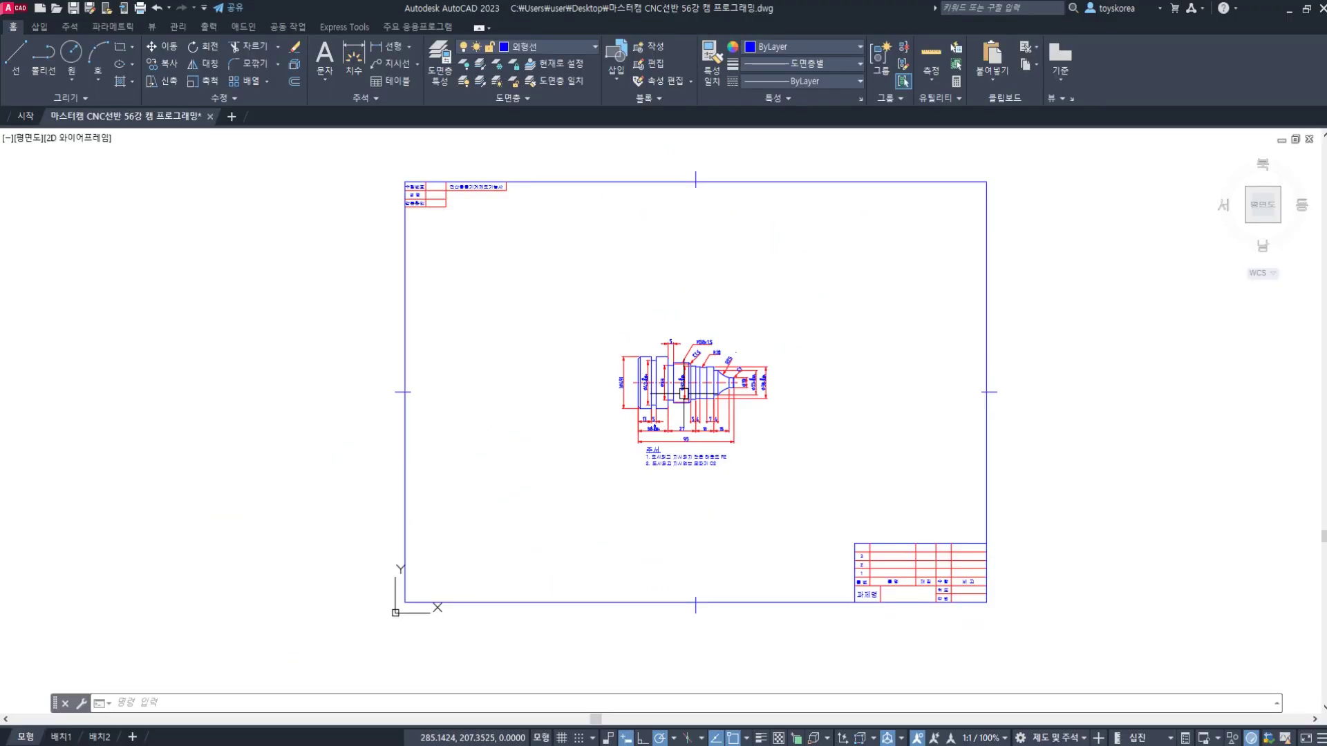
pyautogui.scroll(5, 712, 380)
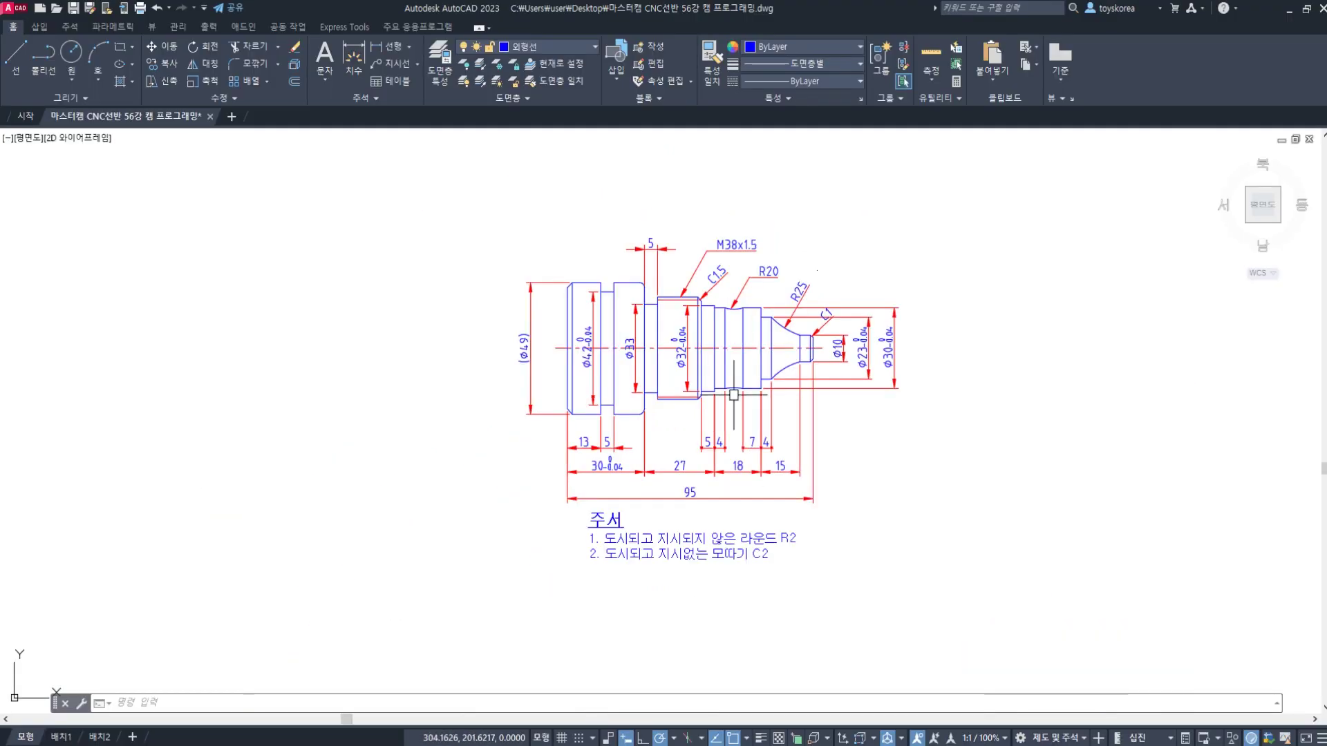
pyautogui.click(974, 597)
pyautogui.click(429, 163)
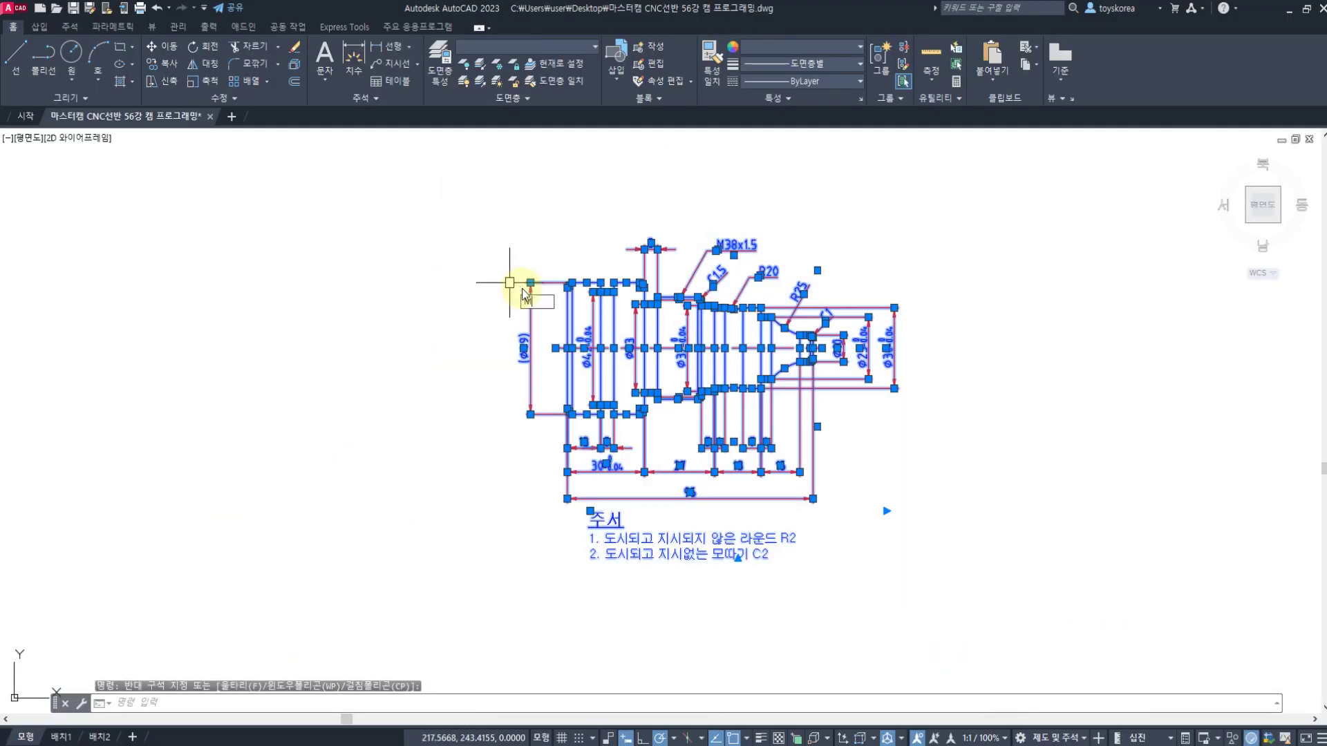
pyautogui.write('m')
pyautogui.press('Return')
pyautogui.scroll(6, 878, 387)
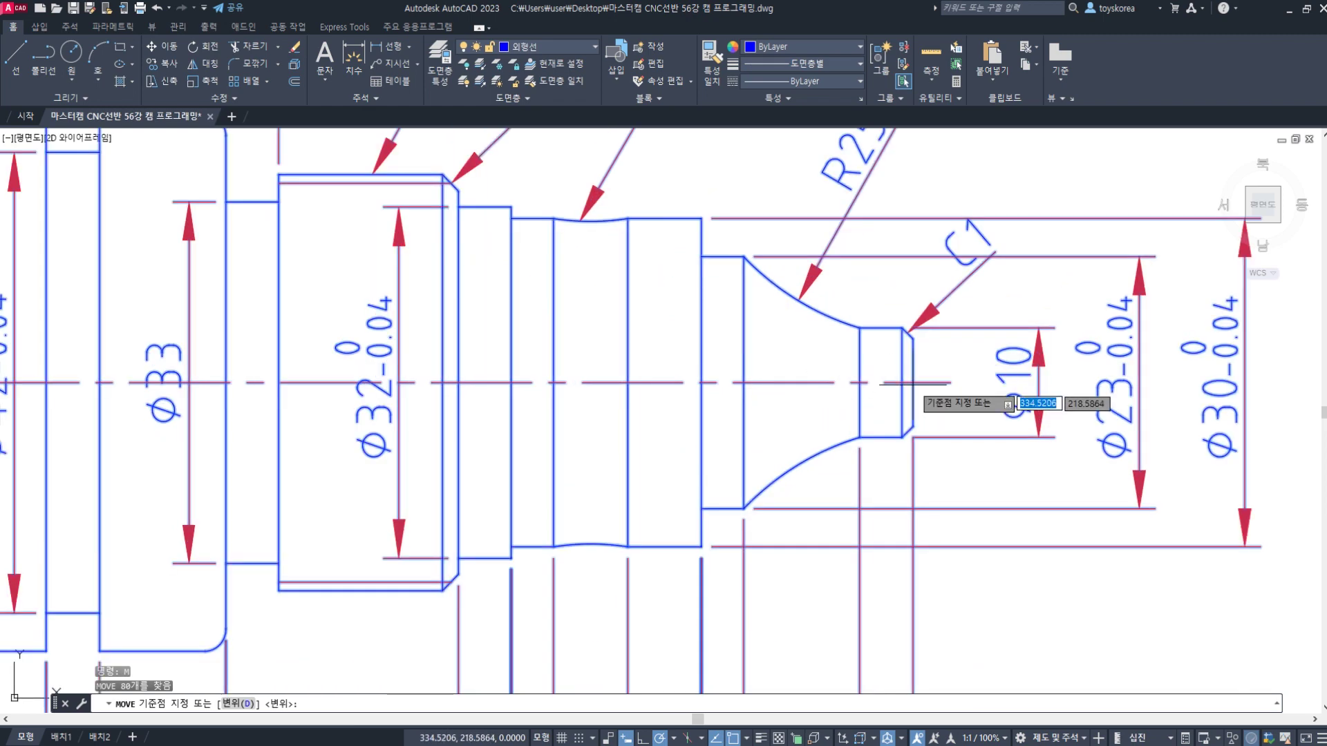
pyautogui.click(899, 384)
pyautogui.scroll(-5, 829, 359)
pyautogui.moveTo(549, 484); pyautogui.dragTo(868, 239, button='middle')
pyautogui.scroll(-6, 868, 239)
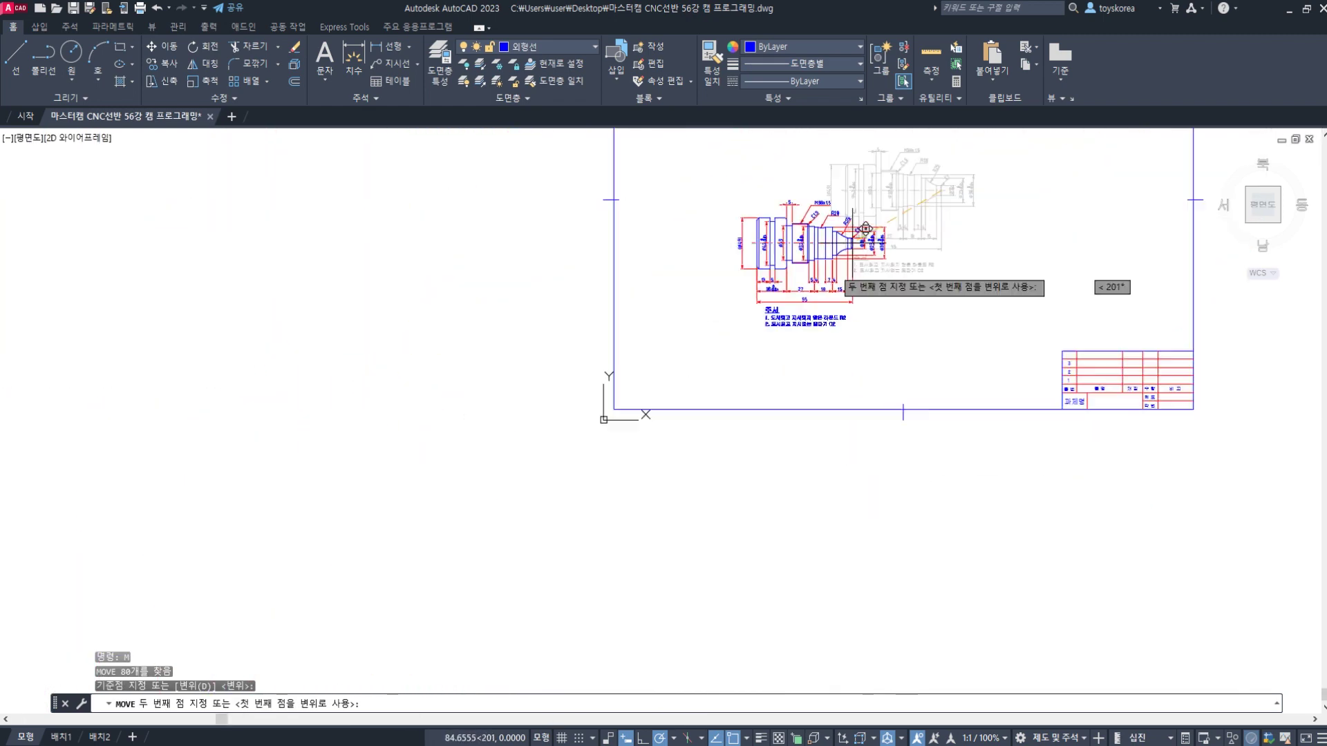
pyautogui.moveTo(669, 398); pyautogui.dragTo(708, 354, button='middle')
pyautogui.scroll(6, 708, 353)
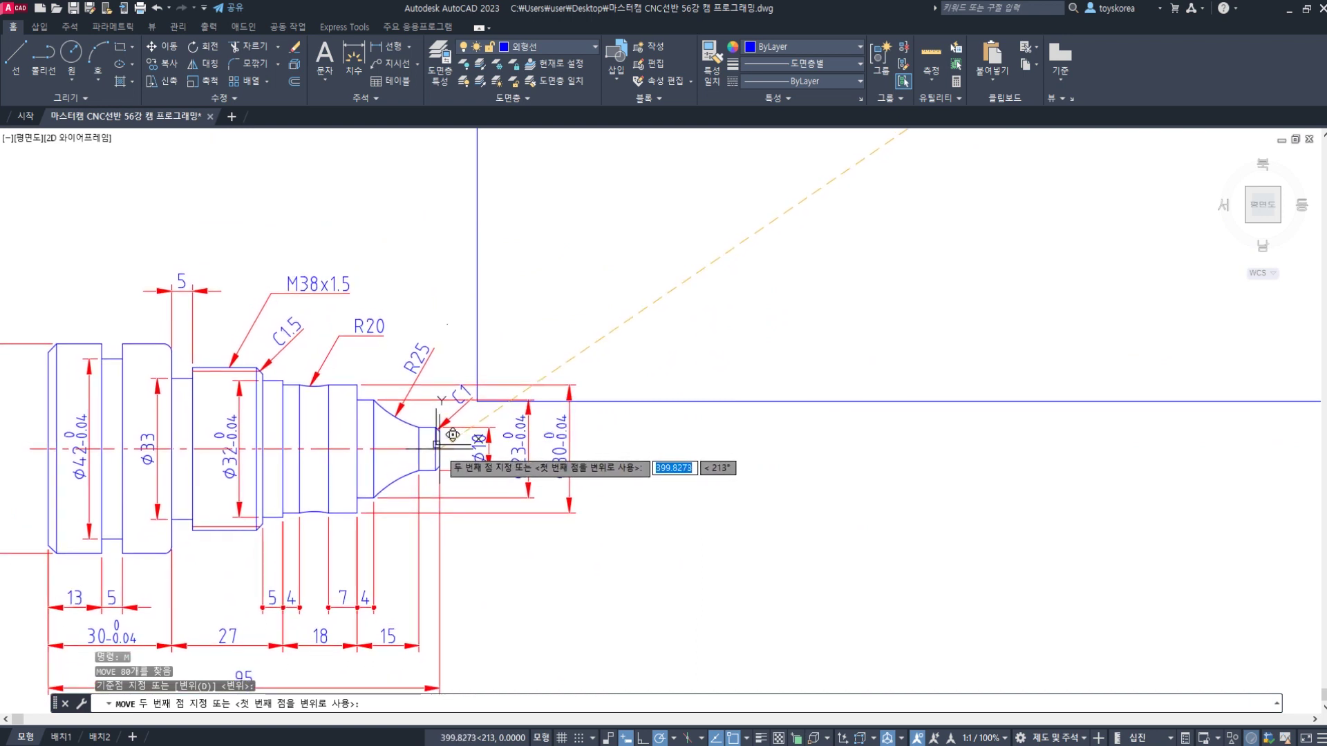
pyautogui.press('Escape')
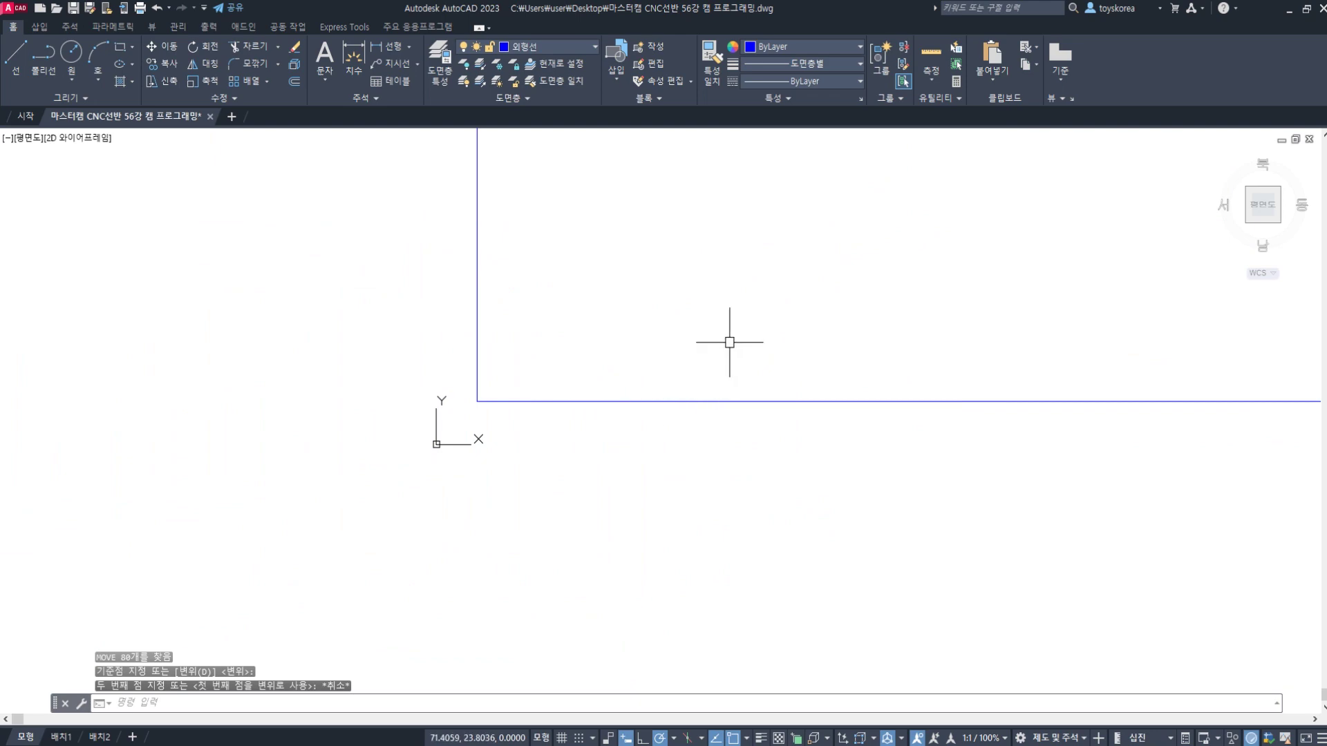
pyautogui.scroll(-5, 728, 388)
pyautogui.scroll(4, 821, 380)
pyautogui.scroll(4, 820, 381)
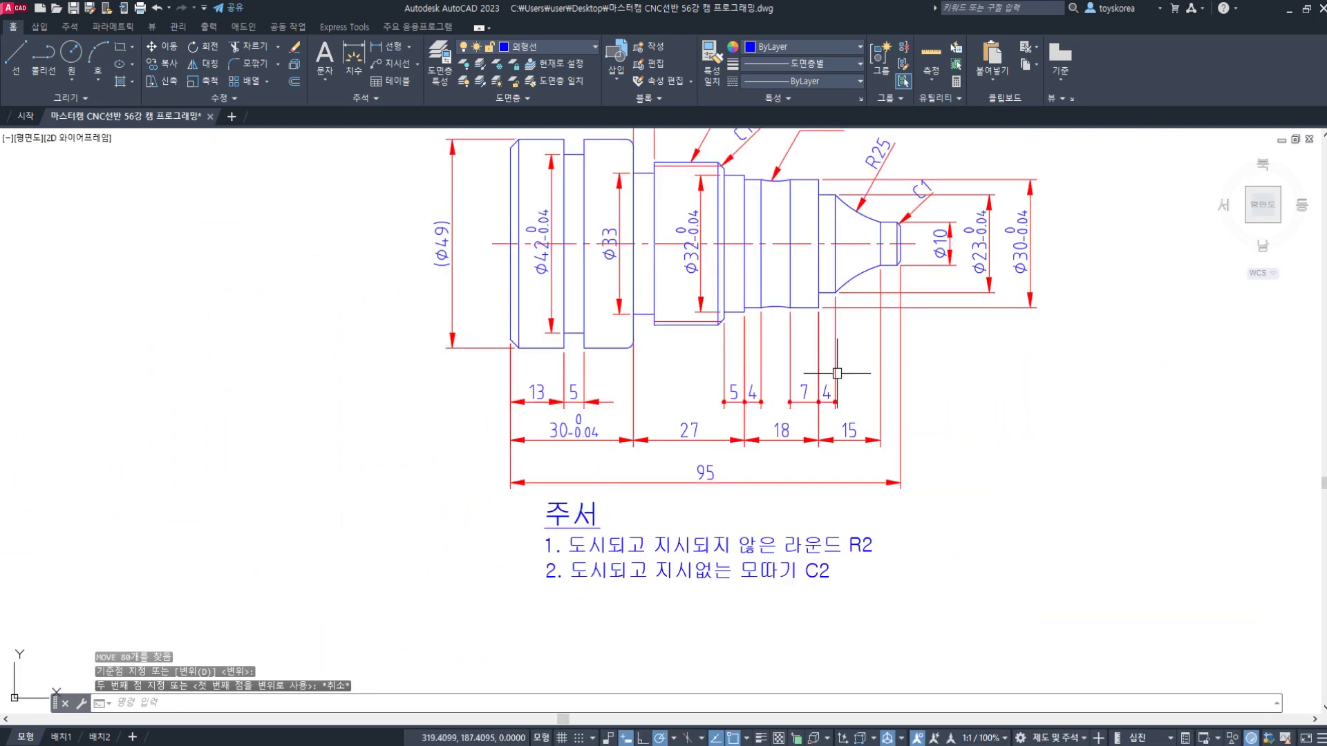
# Switch to Mastercam X9 with the PDF part drawing in Acrobat Reader visible beside it
pyautogui.hotkey('alt', 'Tab')
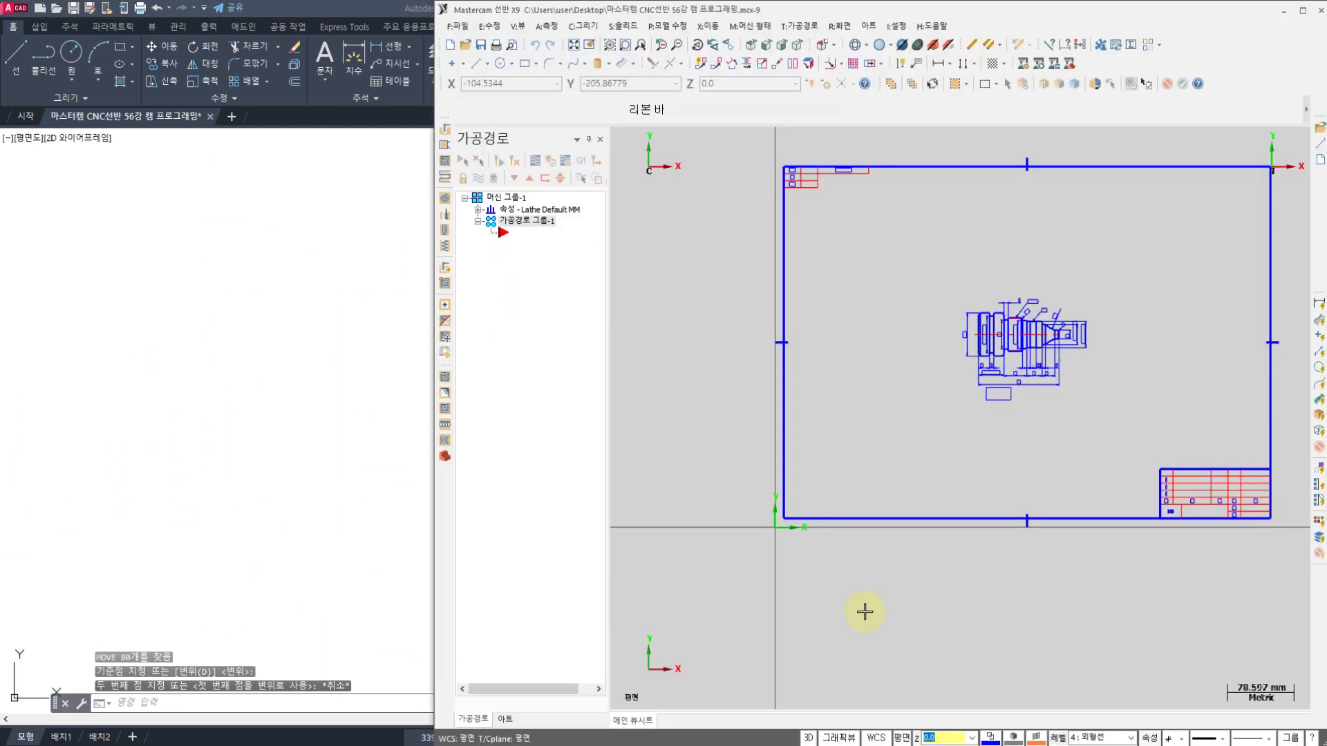
pyautogui.hotkey('alt', 'Tab')
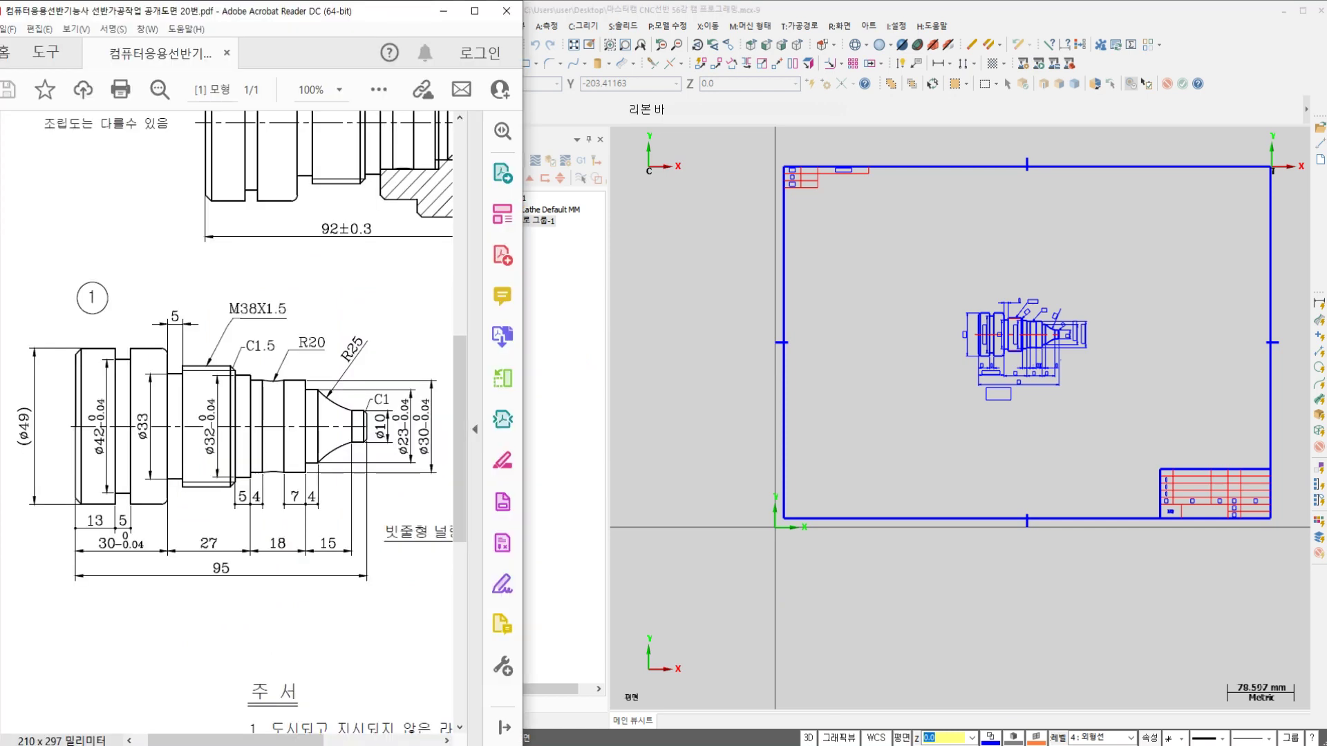
pyautogui.hotkey('alt', 'Tab')
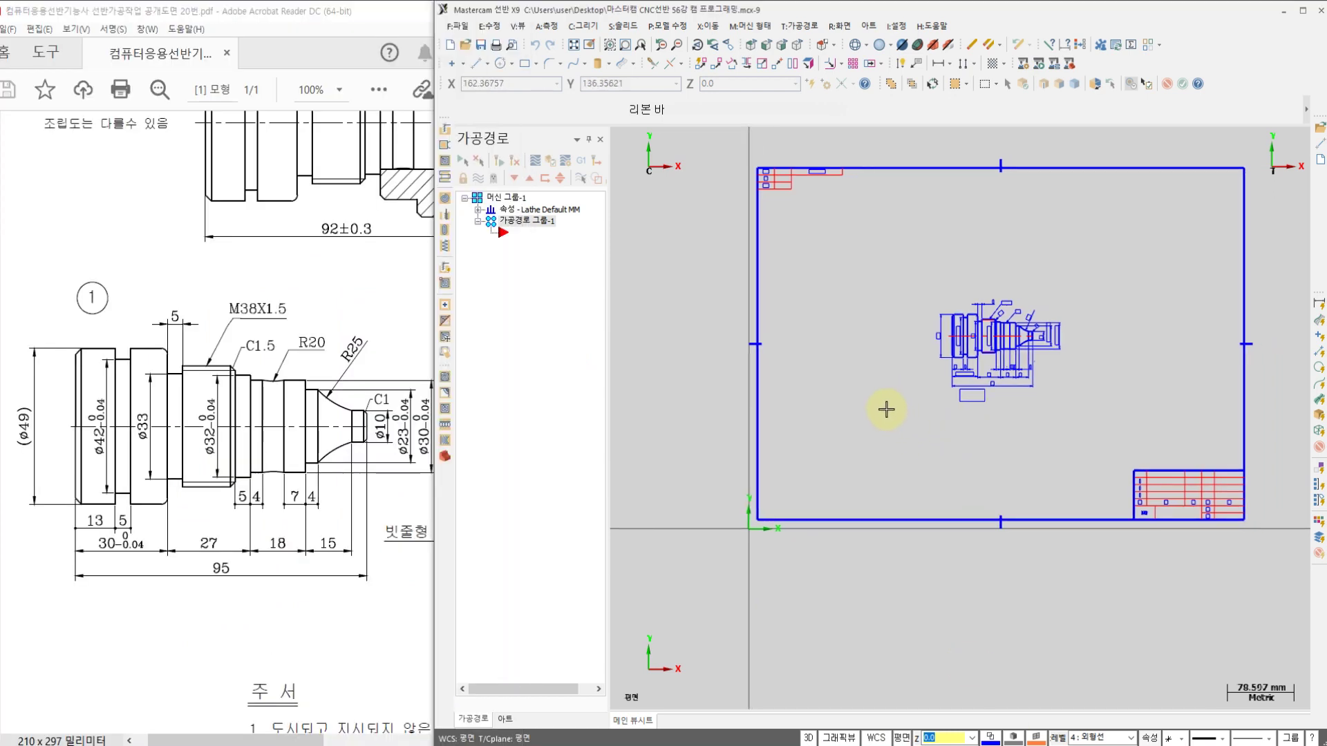
# Examine the imported shaft geometry and dimensions relative to the origin, from the whole sheet to the small-diameter end
pyautogui.scroll(5, 991, 382)
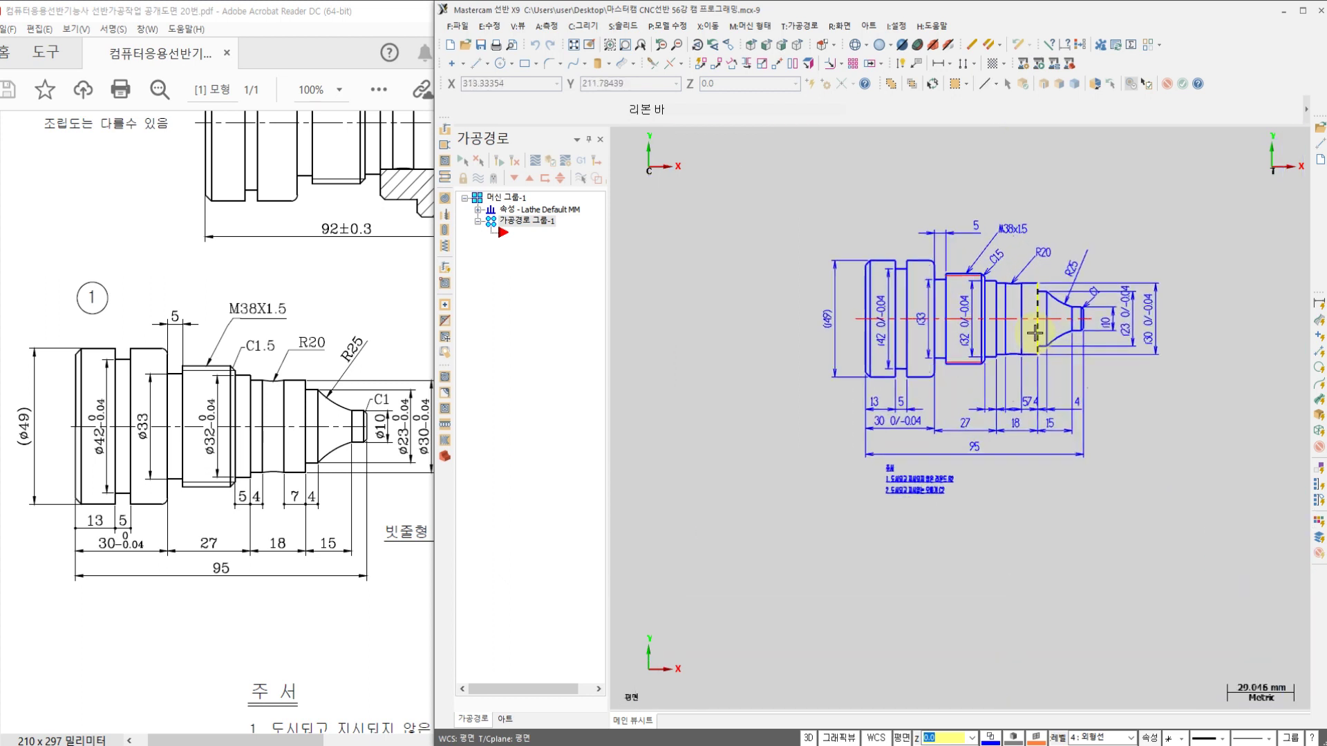
pyautogui.scroll(-5, 992, 382)
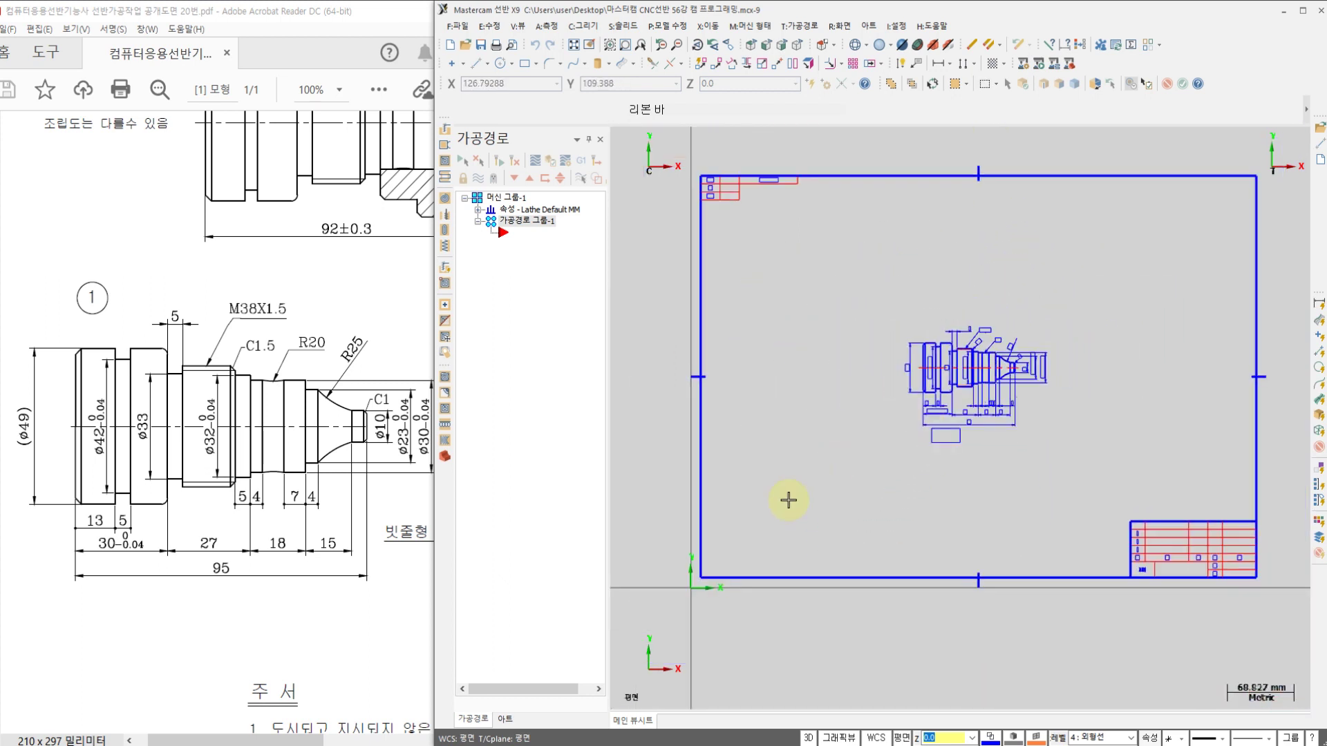
pyautogui.scroll(1, 691, 620)
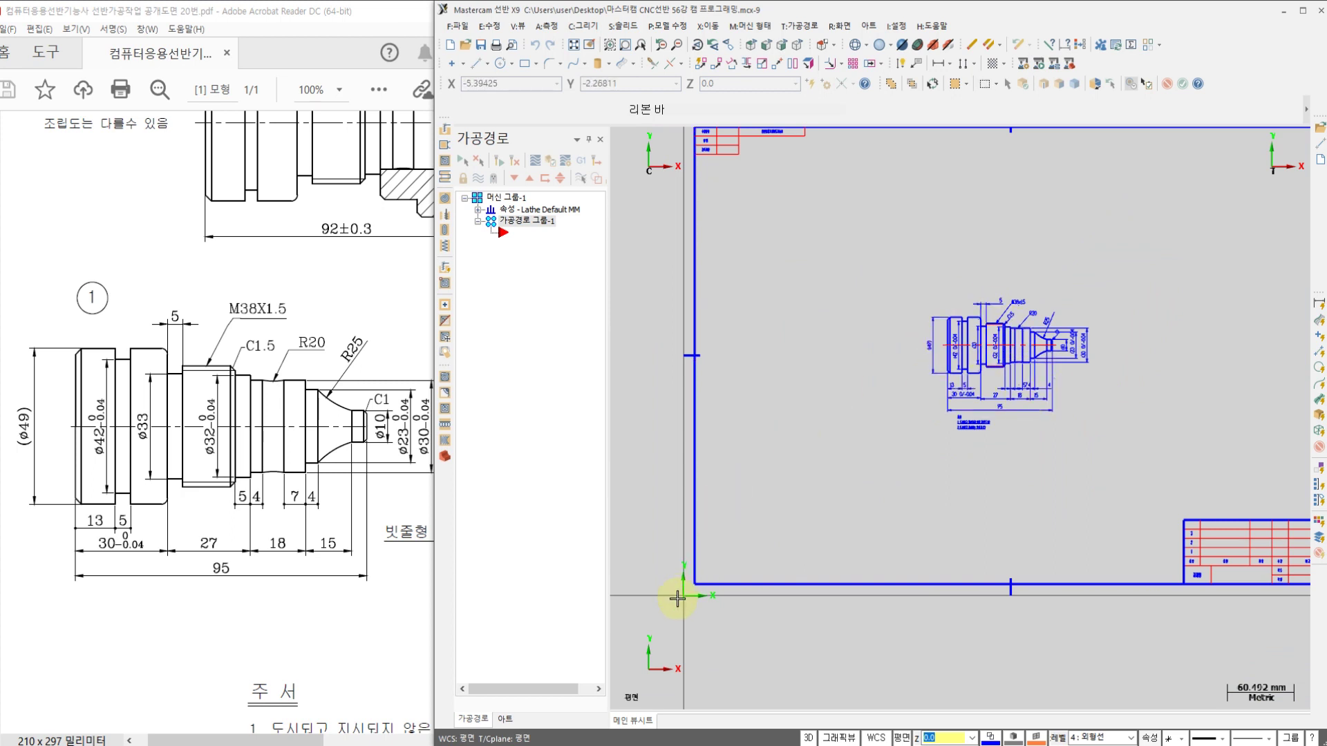
pyautogui.scroll(4, 898, 377)
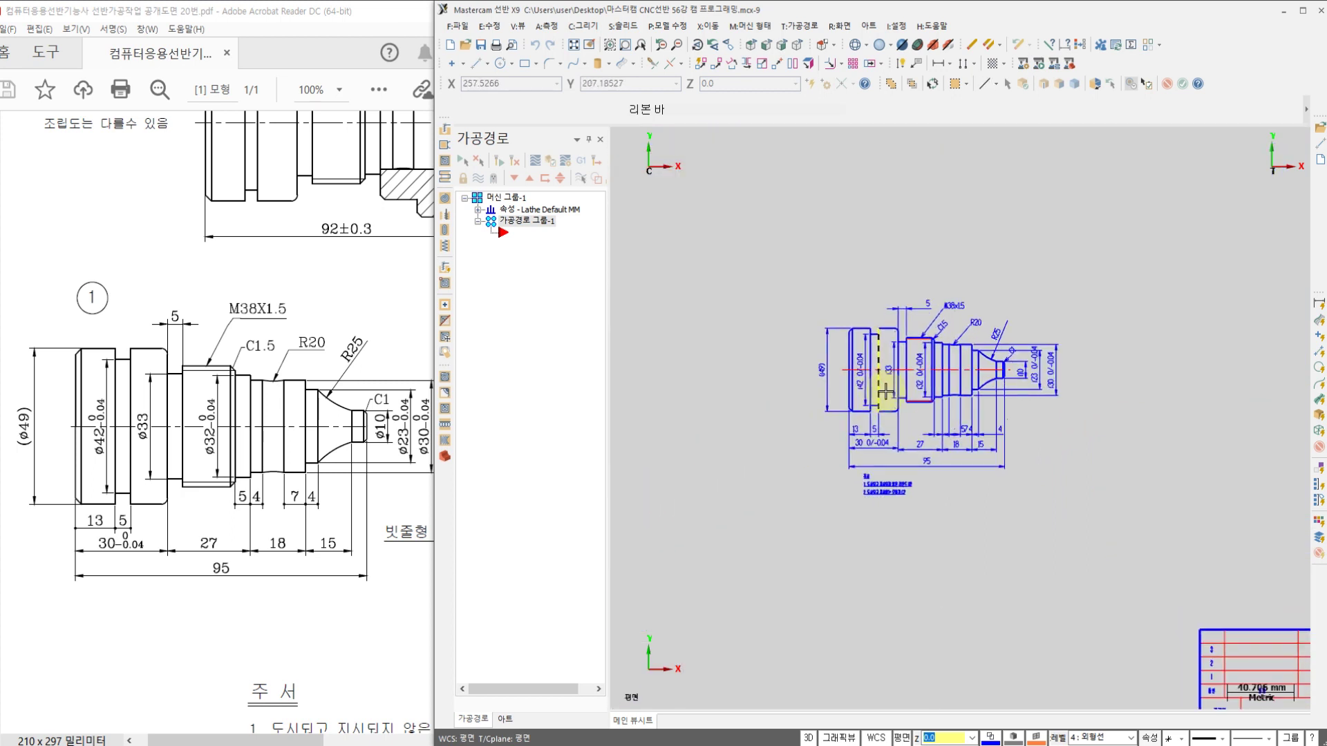
pyautogui.scroll(2, 945, 391)
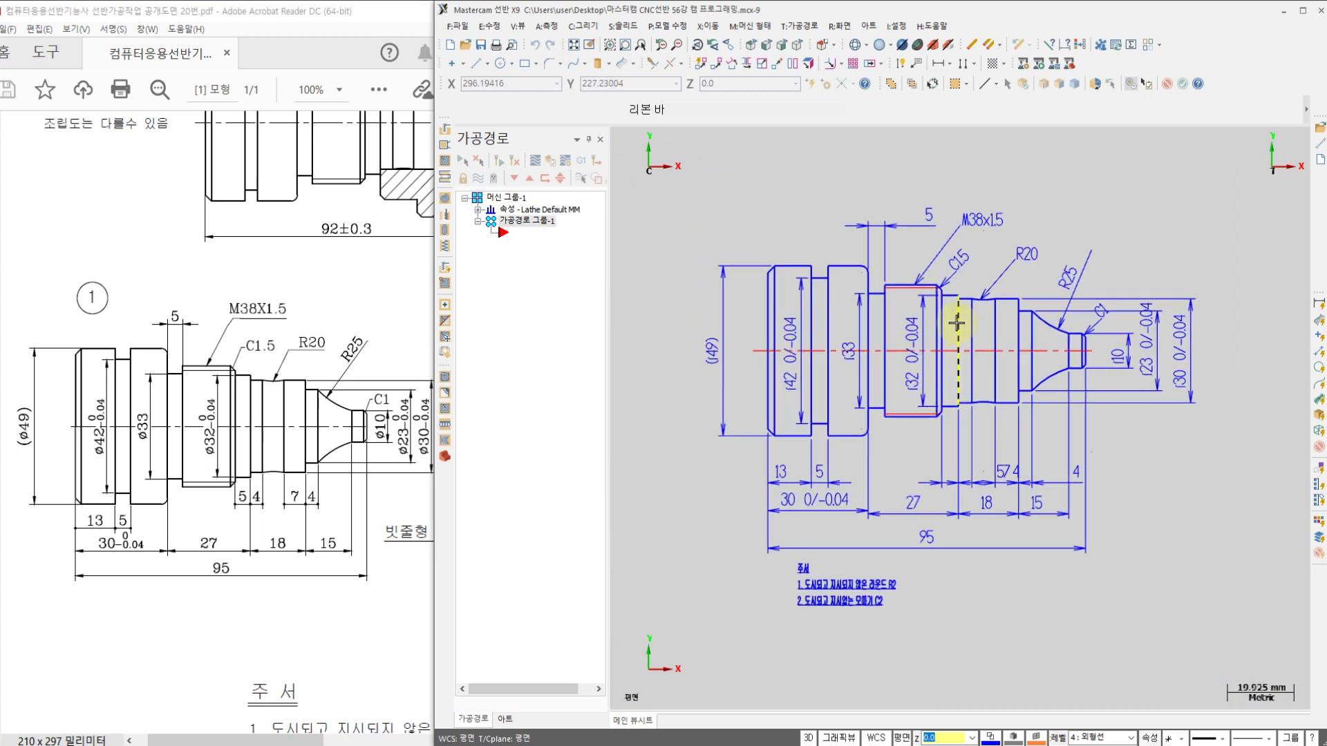
pyautogui.scroll(1, 979, 416)
pyautogui.scroll(1, 979, 416)
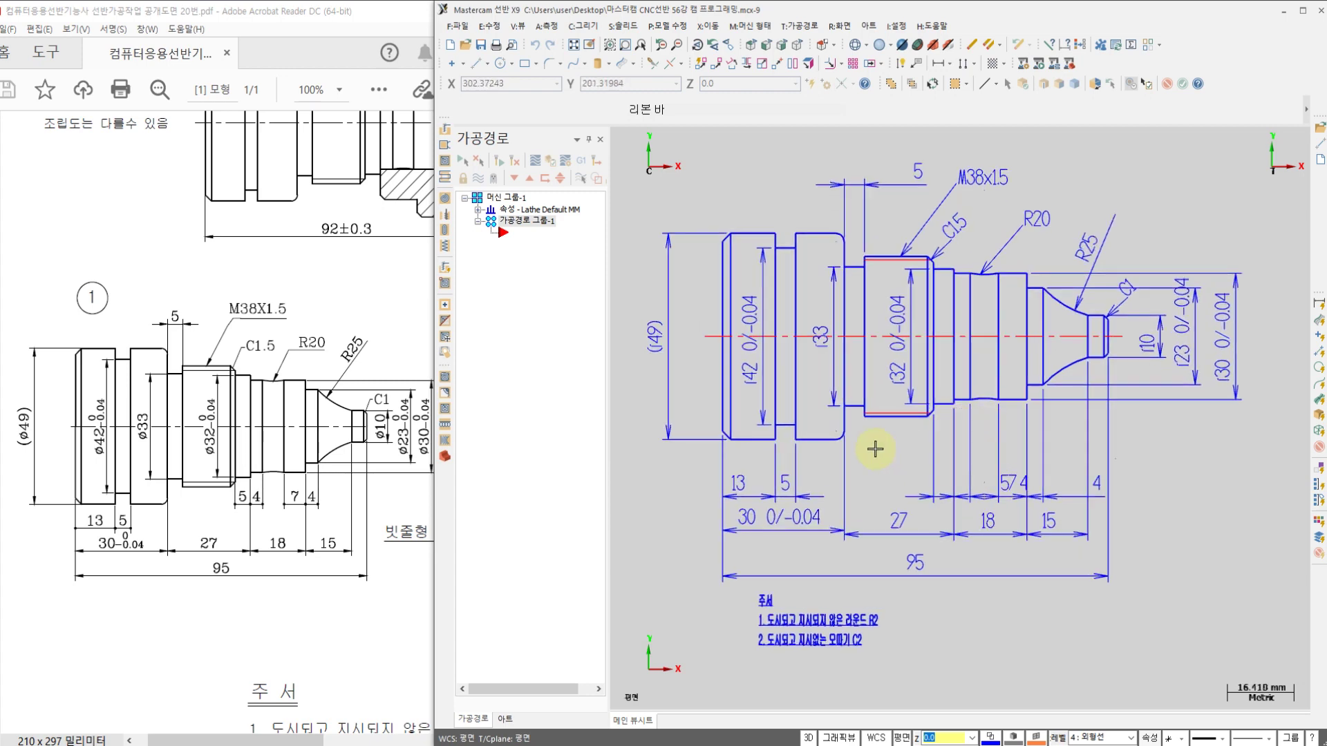
pyautogui.click(885, 268)
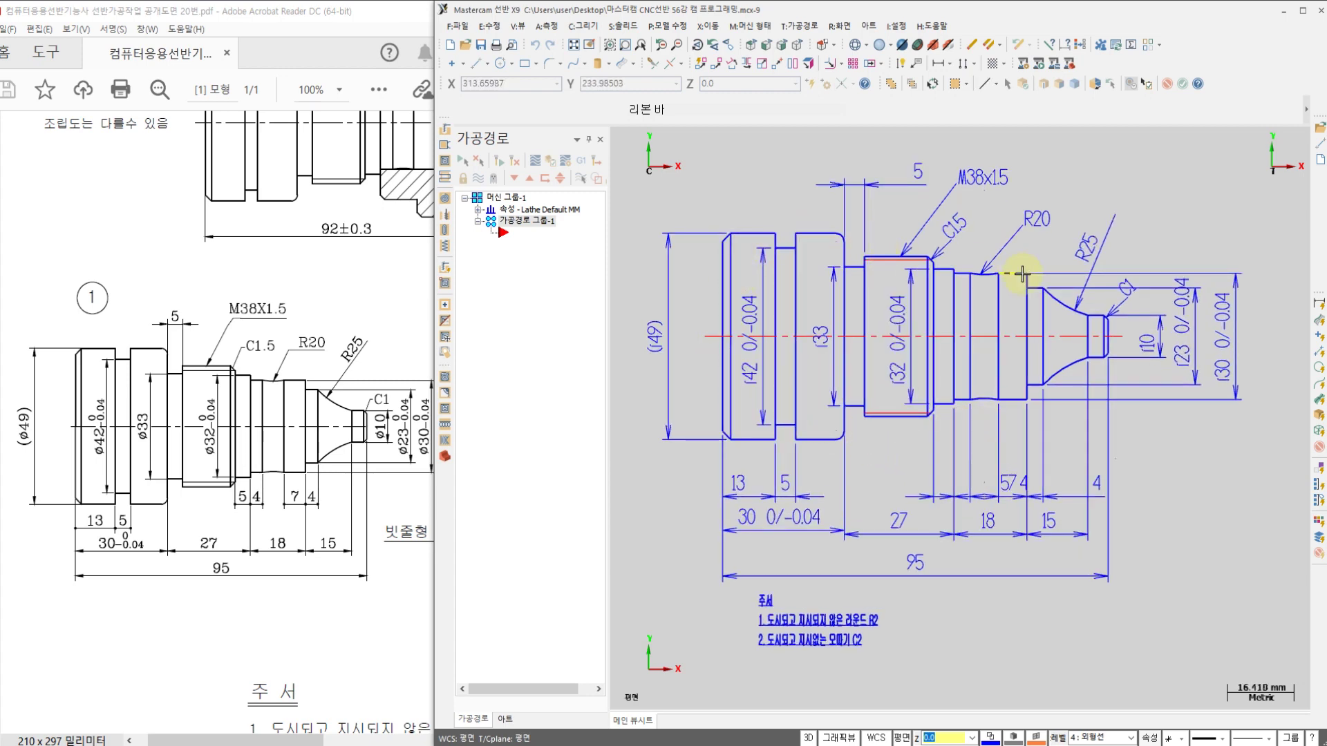
pyautogui.scroll(4, 1090, 329)
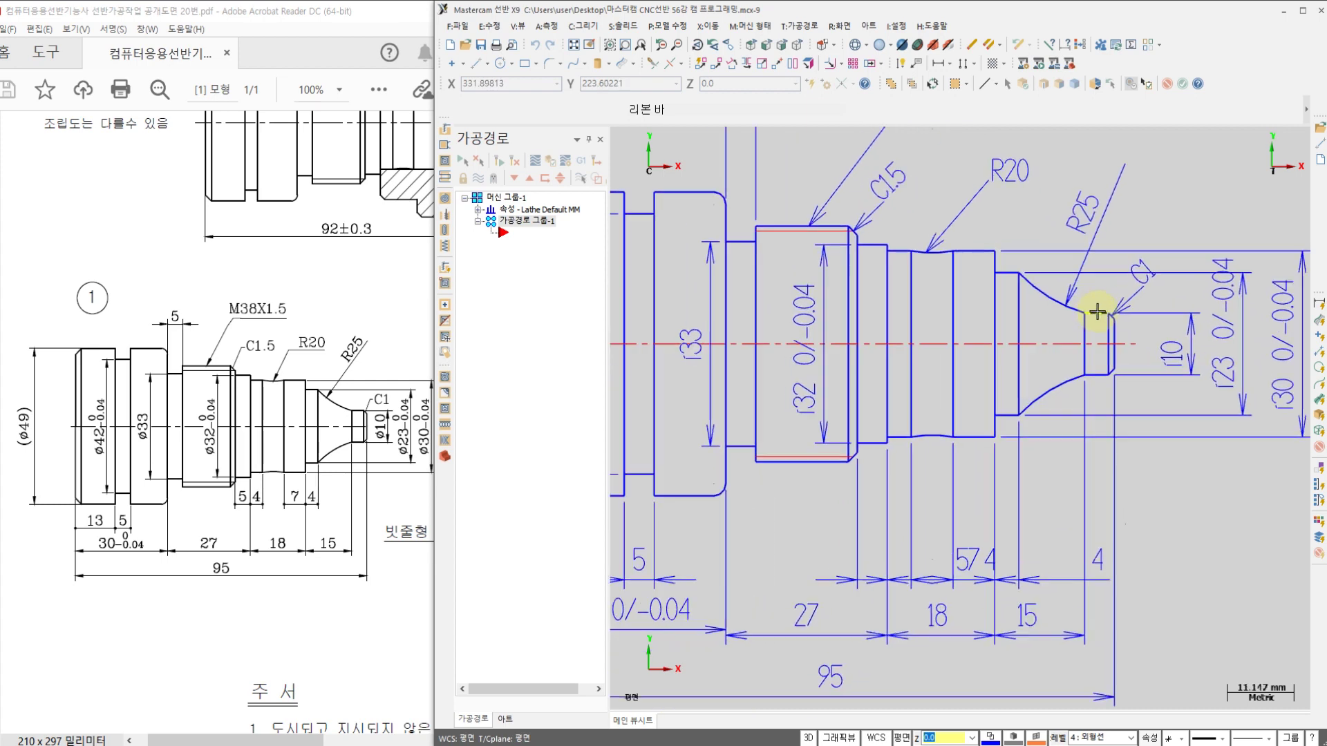
pyautogui.scroll(5, 1043, 332)
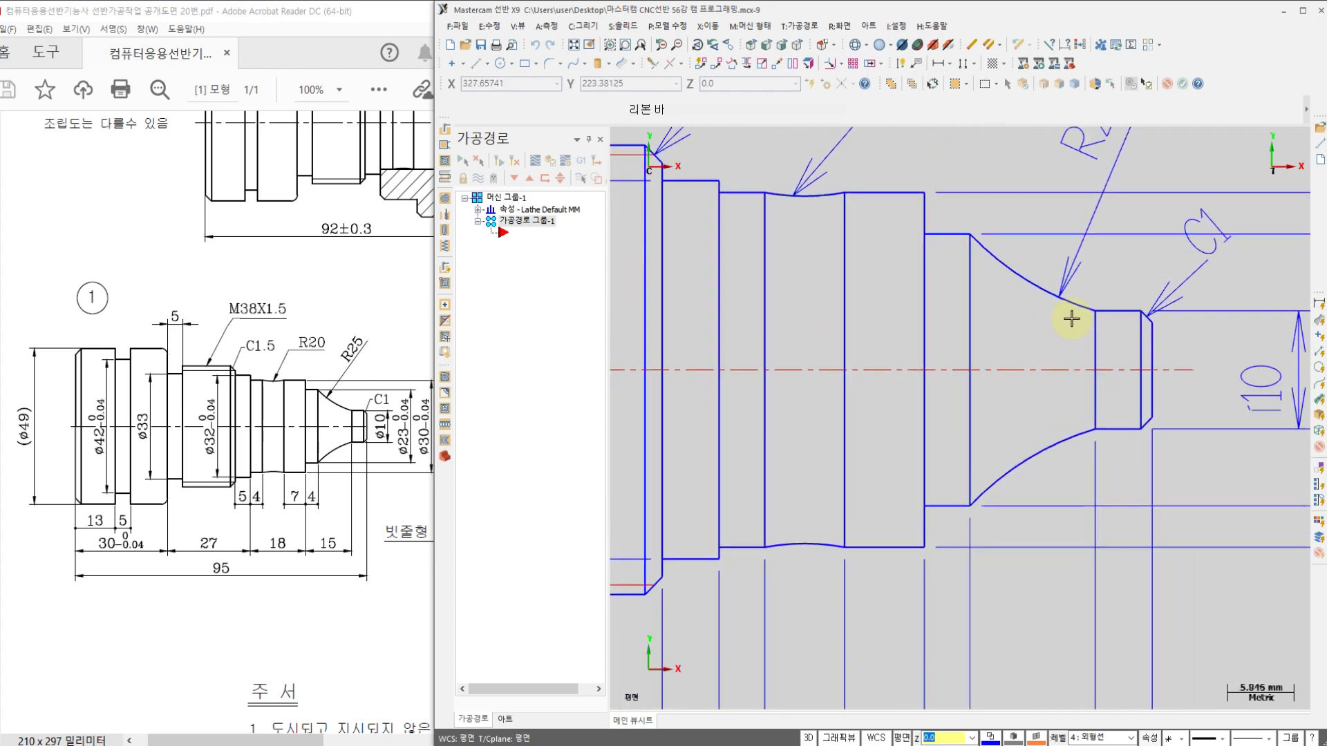
pyautogui.scroll(-3, 1104, 291)
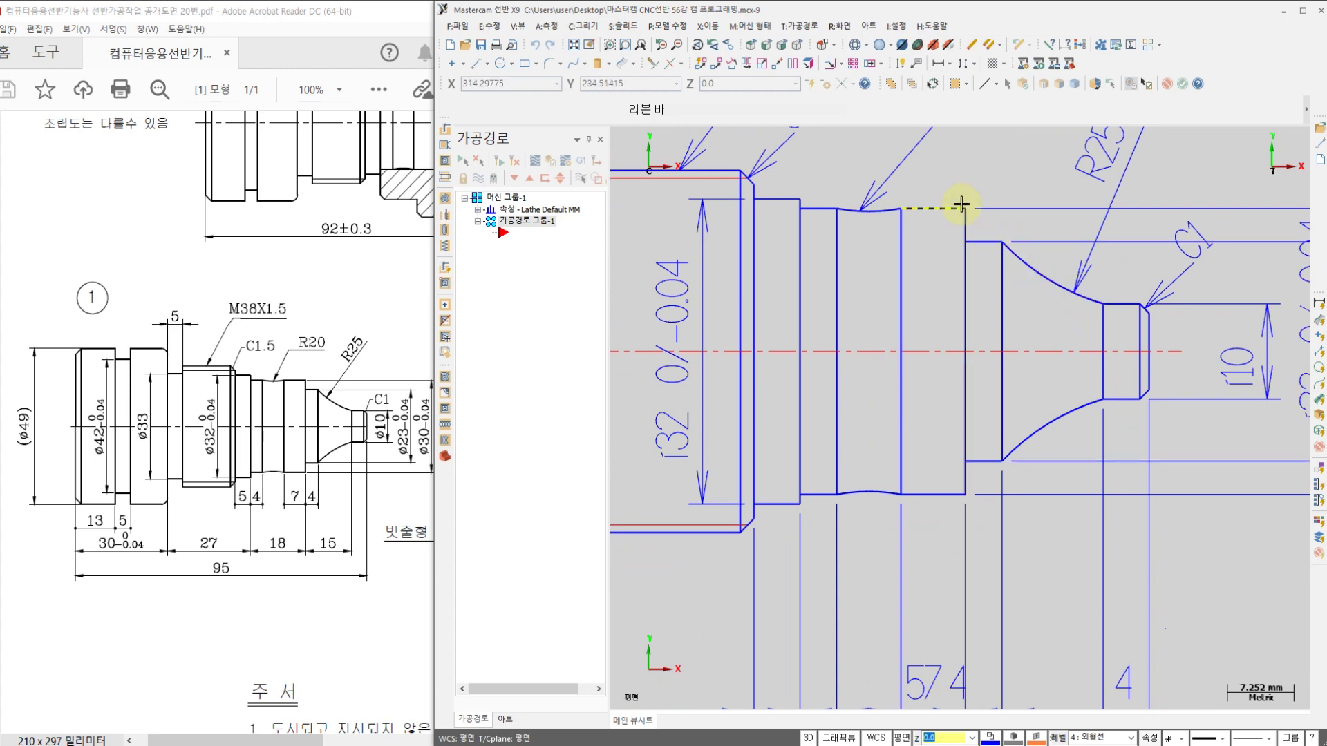
pyautogui.scroll(-1, 968, 290)
pyautogui.scroll(-1, 971, 295)
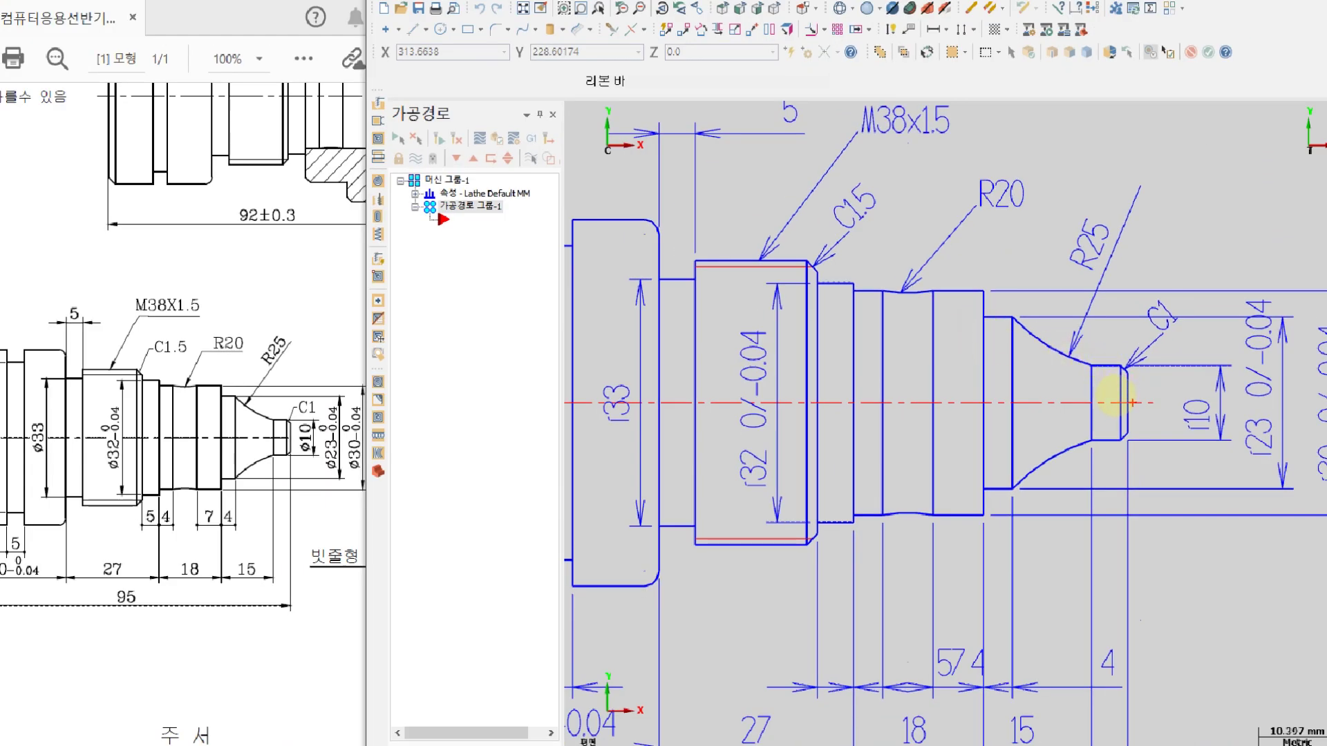
pyautogui.moveTo(1151, 185)
pyautogui.mouseDown()
pyautogui.moveTo(1170, 243)
pyautogui.moveTo(1189, 219)
pyautogui.mouseUp()
pyautogui.moveTo(1199, 184)
pyautogui.mouseDown()
pyautogui.moveTo(1219, 192)
pyautogui.moveTo(1216, 290)
pyautogui.mouseUp()
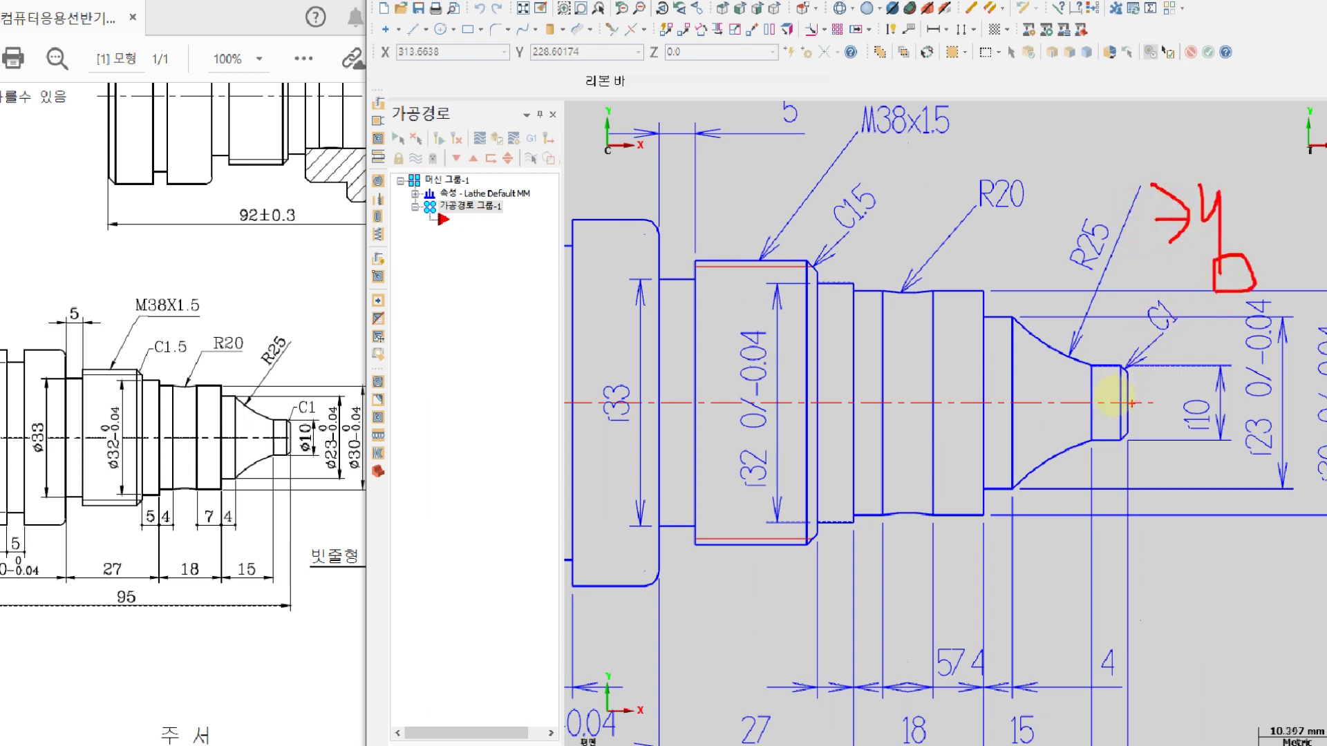
pyautogui.moveTo(1130, 404)
pyautogui.mouseDown()
pyautogui.moveTo(1128, 373)
pyautogui.moveTo(1039, 351)
pyautogui.mouseUp()
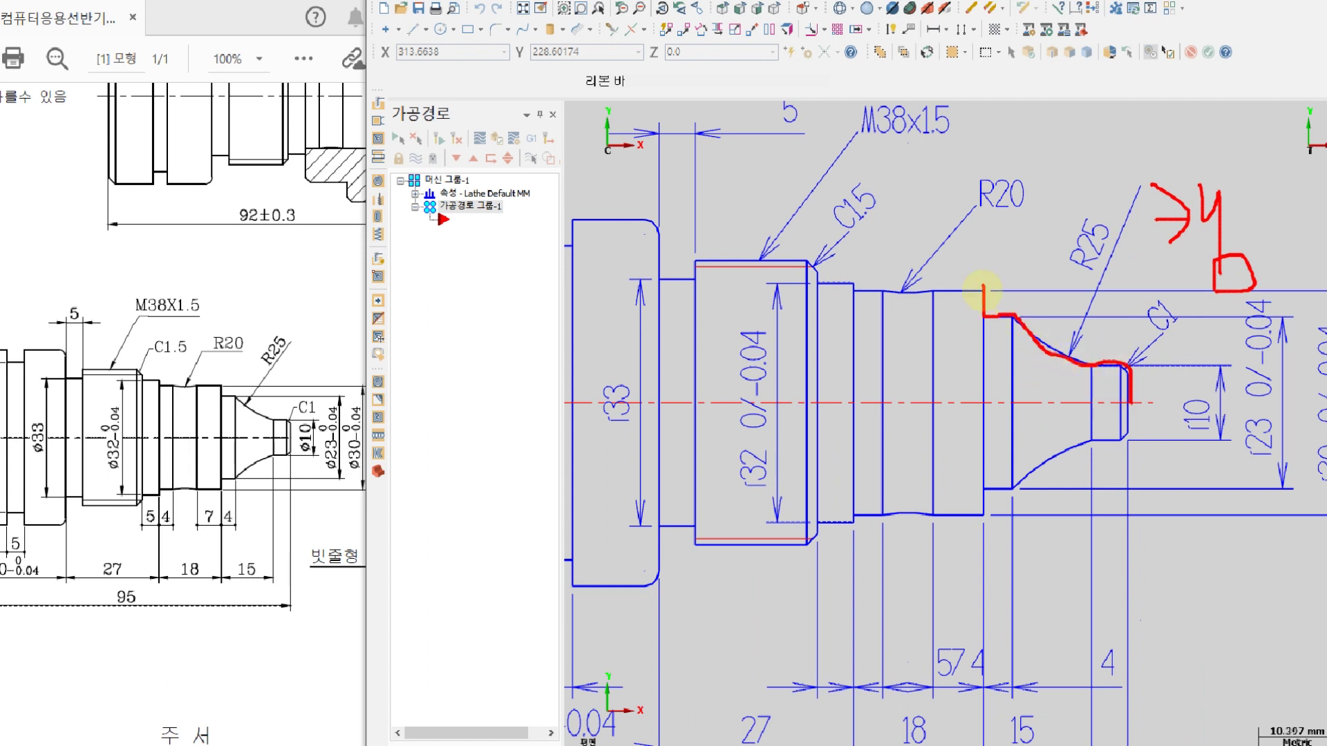
pyautogui.moveTo(916, 310)
pyautogui.mouseDown()
pyautogui.moveTo(642, 218)
pyautogui.moveTo(592, 216)
pyautogui.mouseUp()
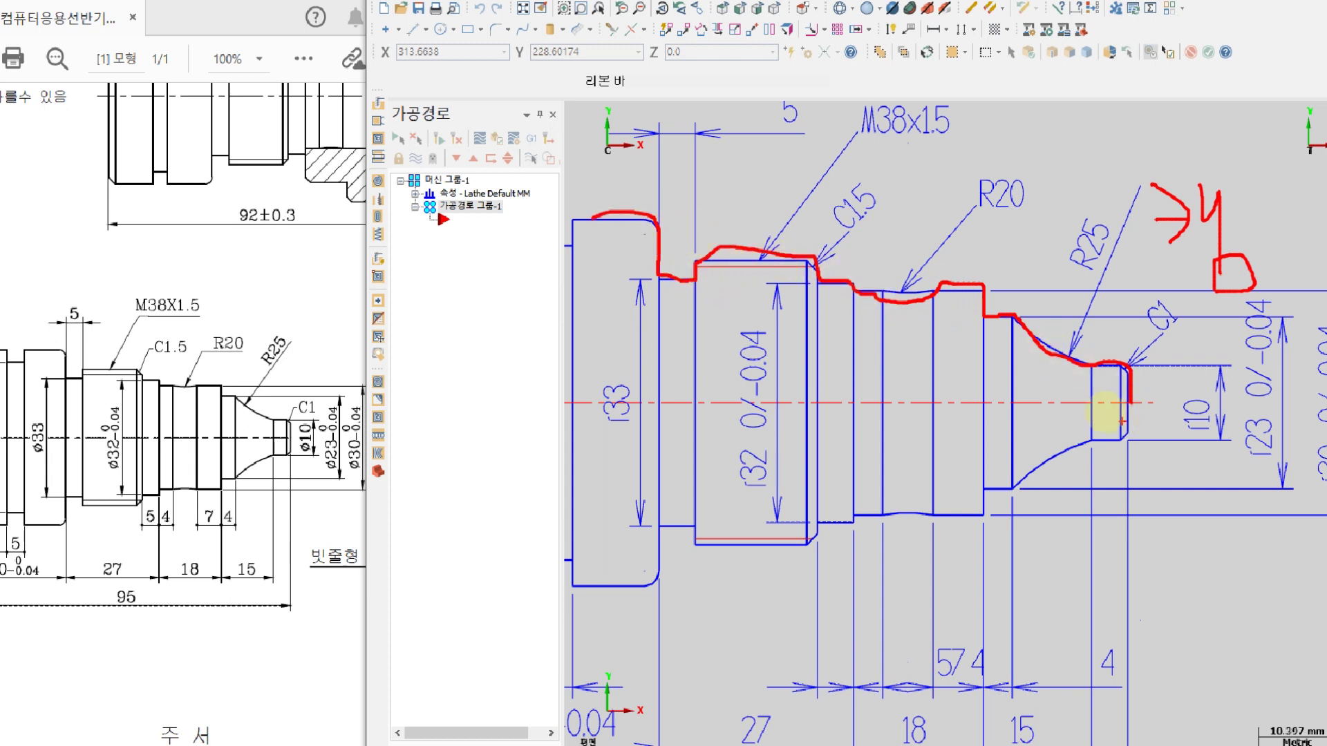
pyautogui.moveTo(1139, 427)
pyautogui.mouseDown()
pyautogui.moveTo(1050, 433)
pyautogui.moveTo(1099, 467)
pyautogui.moveTo(932, 512)
pyautogui.moveTo(971, 542)
pyautogui.mouseUp()
pyautogui.moveTo(932, 470); pyautogui.dragTo(834, 541)
pyautogui.moveTo(805, 488); pyautogui.dragTo(859, 552)
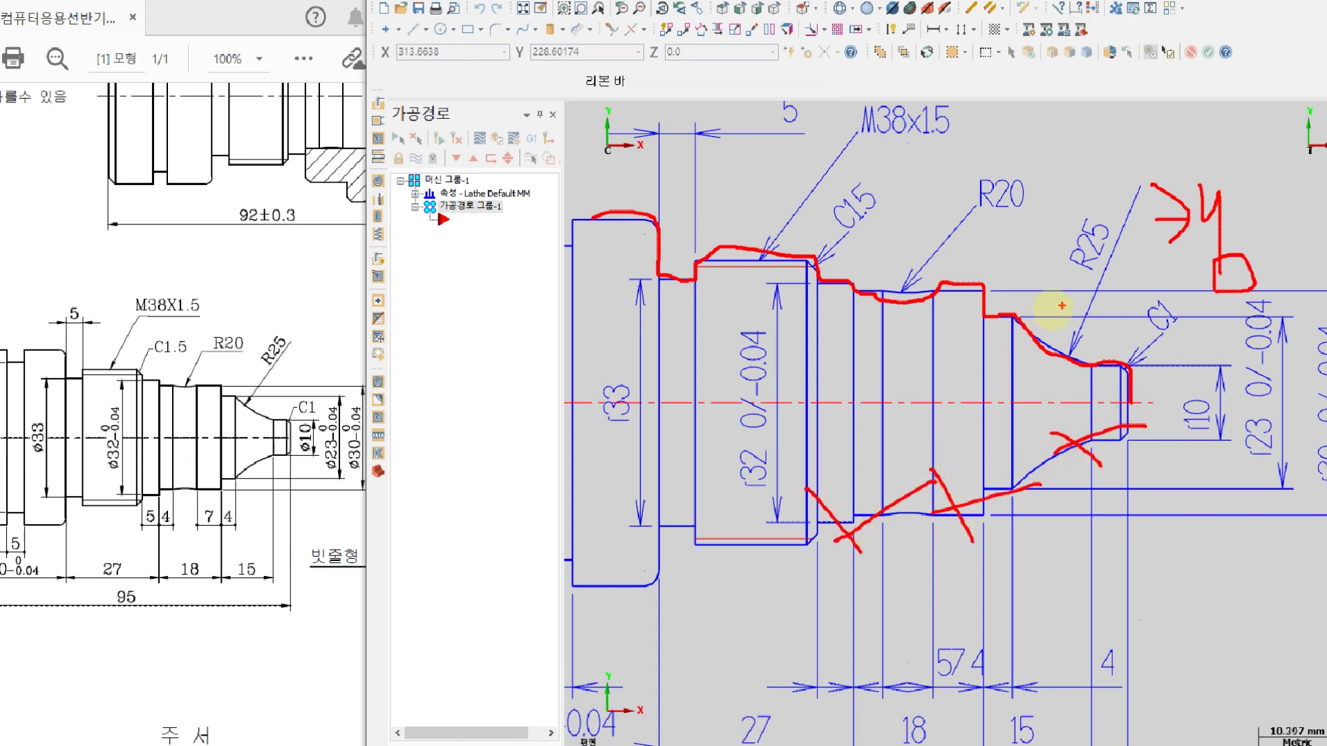
pyautogui.moveTo(1116, 199)
pyautogui.mouseDown()
pyautogui.moveTo(802, 202)
pyautogui.moveTo(901, 171)
pyautogui.mouseUp()
pyautogui.moveTo(791, 206); pyautogui.dragTo(849, 226)
pyautogui.moveTo(1139, 558)
pyautogui.mouseDown()
pyautogui.moveTo(884, 553)
pyautogui.moveTo(950, 590)
pyautogui.mouseUp()
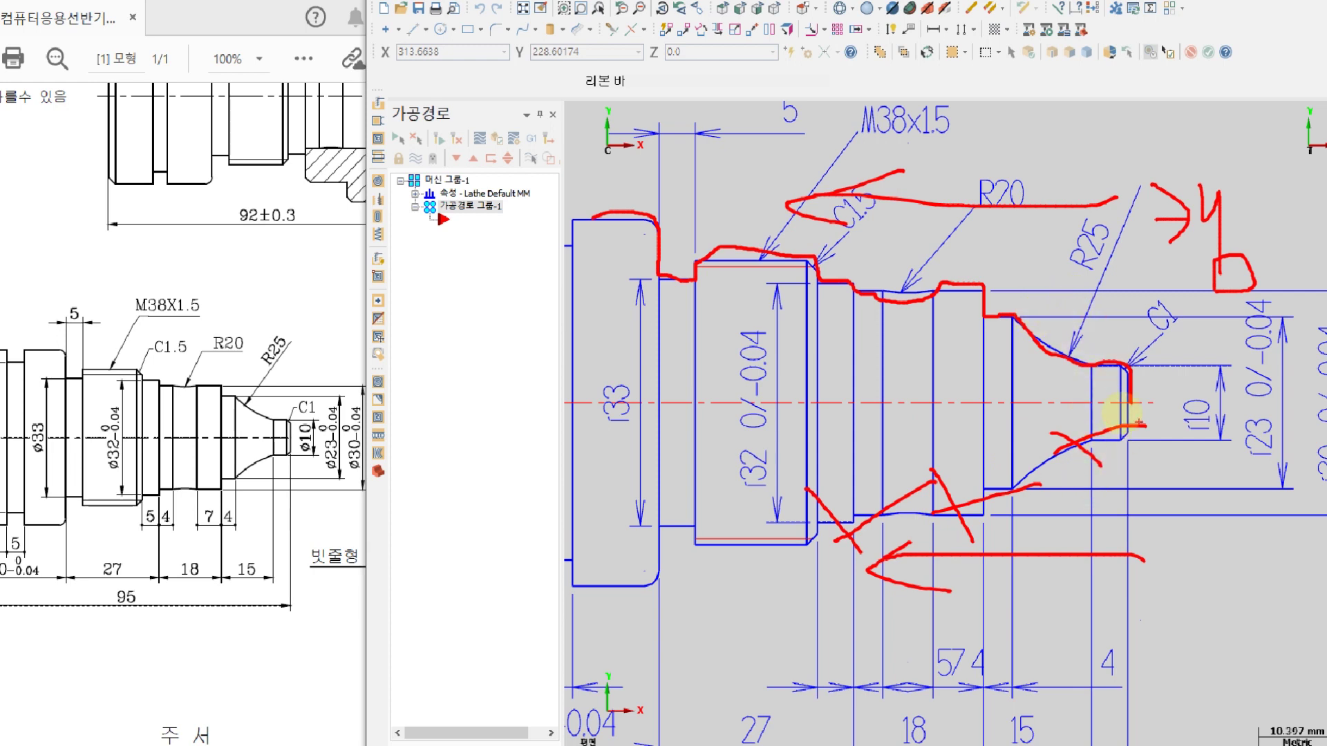
pyautogui.moveTo(1133, 409)
pyautogui.mouseDown()
pyautogui.moveTo(756, 440)
pyautogui.moveTo(729, 592)
pyautogui.moveTo(1047, 559)
pyautogui.mouseUp()
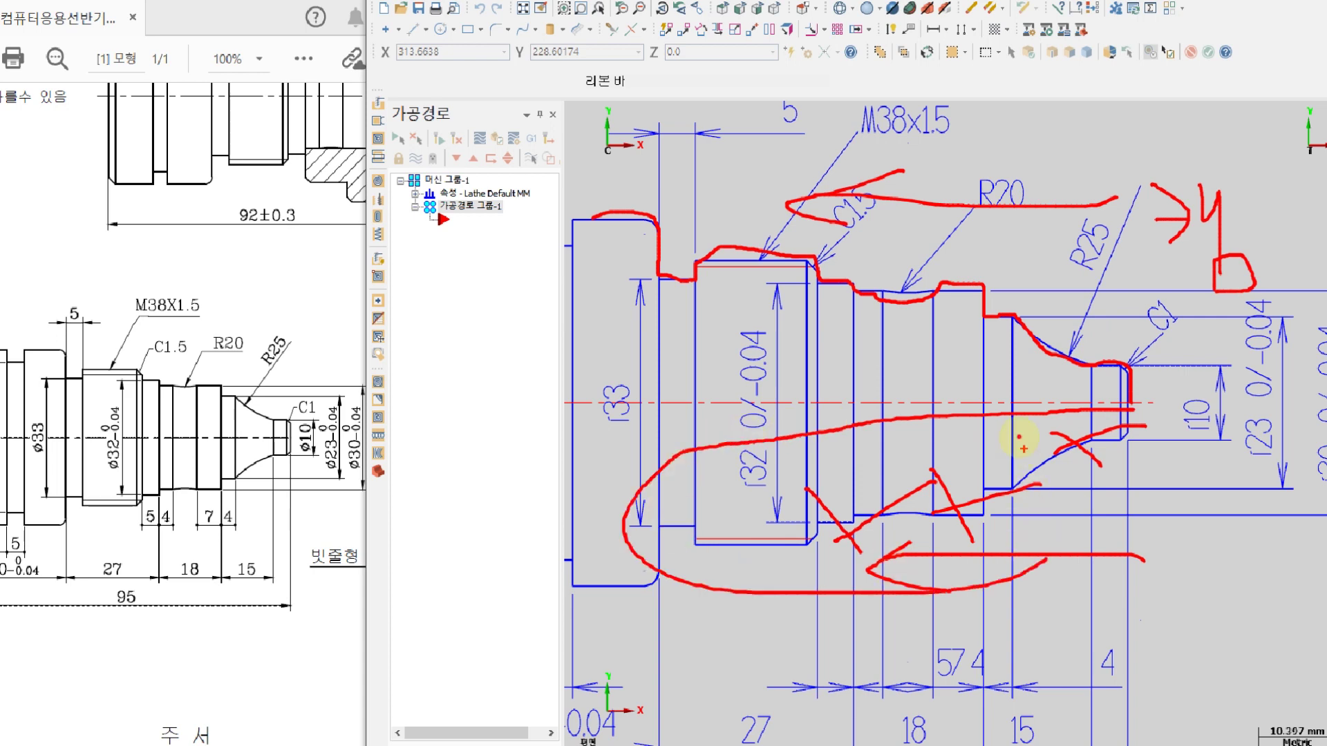
pyautogui.moveTo(1023, 449); pyautogui.dragTo(929, 518)
pyautogui.moveTo(912, 446); pyautogui.dragTo(1007, 536)
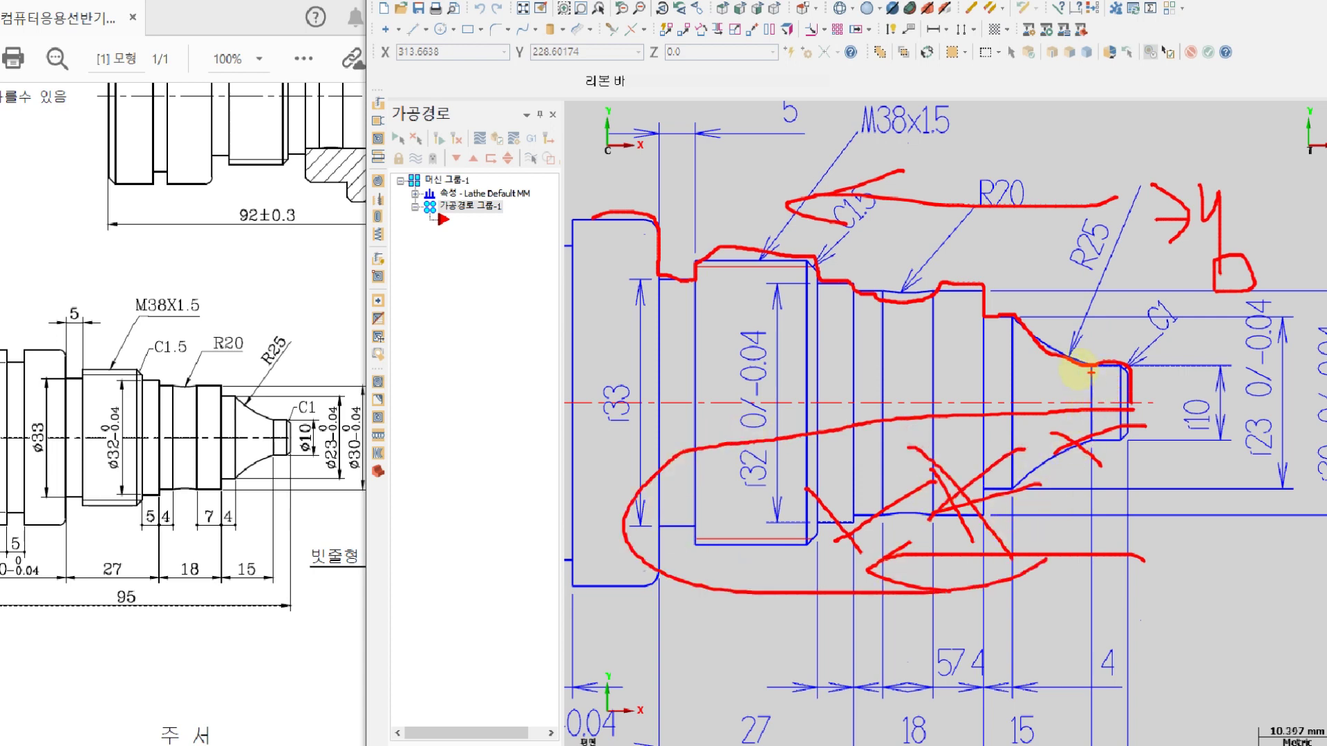
pyautogui.moveTo(1091, 372)
pyautogui.mouseDown()
pyautogui.moveTo(1074, 380)
pyautogui.moveTo(1101, 380)
pyautogui.moveTo(1010, 322)
pyautogui.moveTo(1009, 413)
pyautogui.mouseUp()
pyautogui.moveTo(987, 318); pyautogui.dragTo(988, 404)
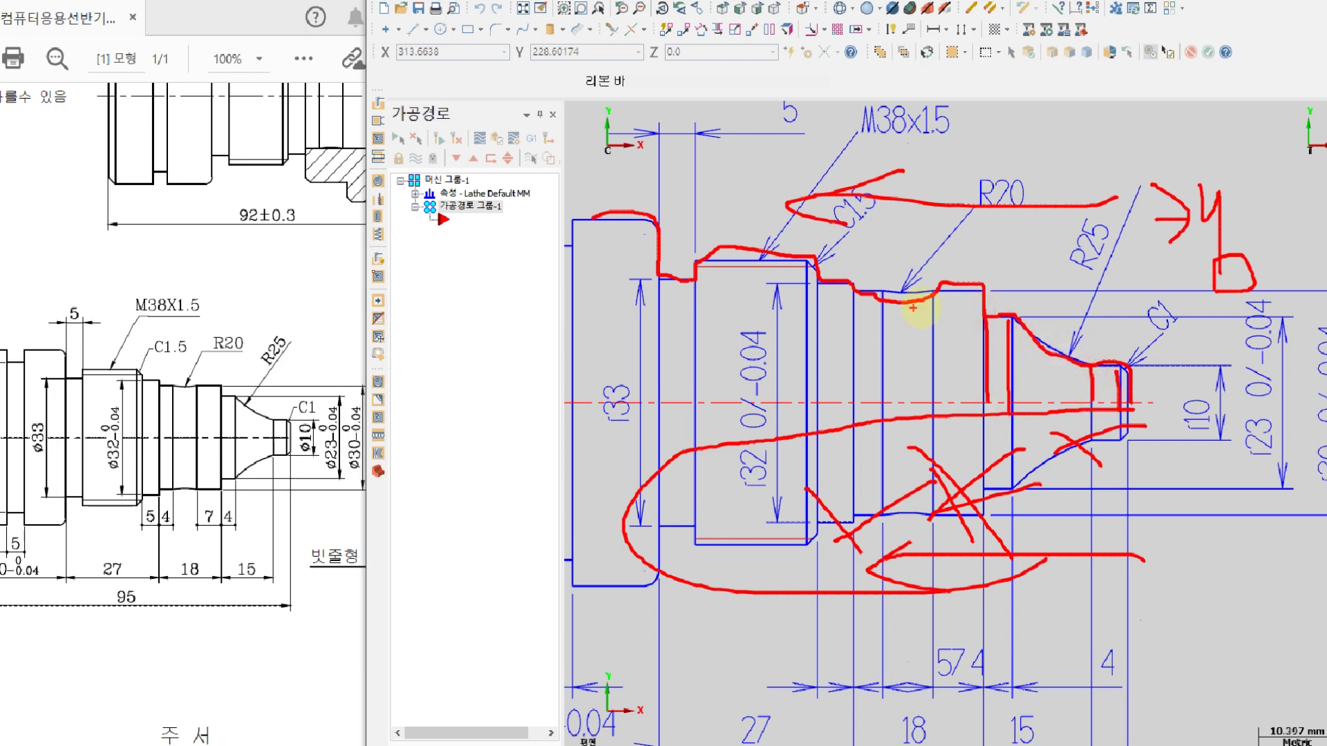
pyautogui.moveTo(936, 290); pyautogui.dragTo(936, 408)
pyautogui.moveTo(886, 297); pyautogui.dragTo(890, 397)
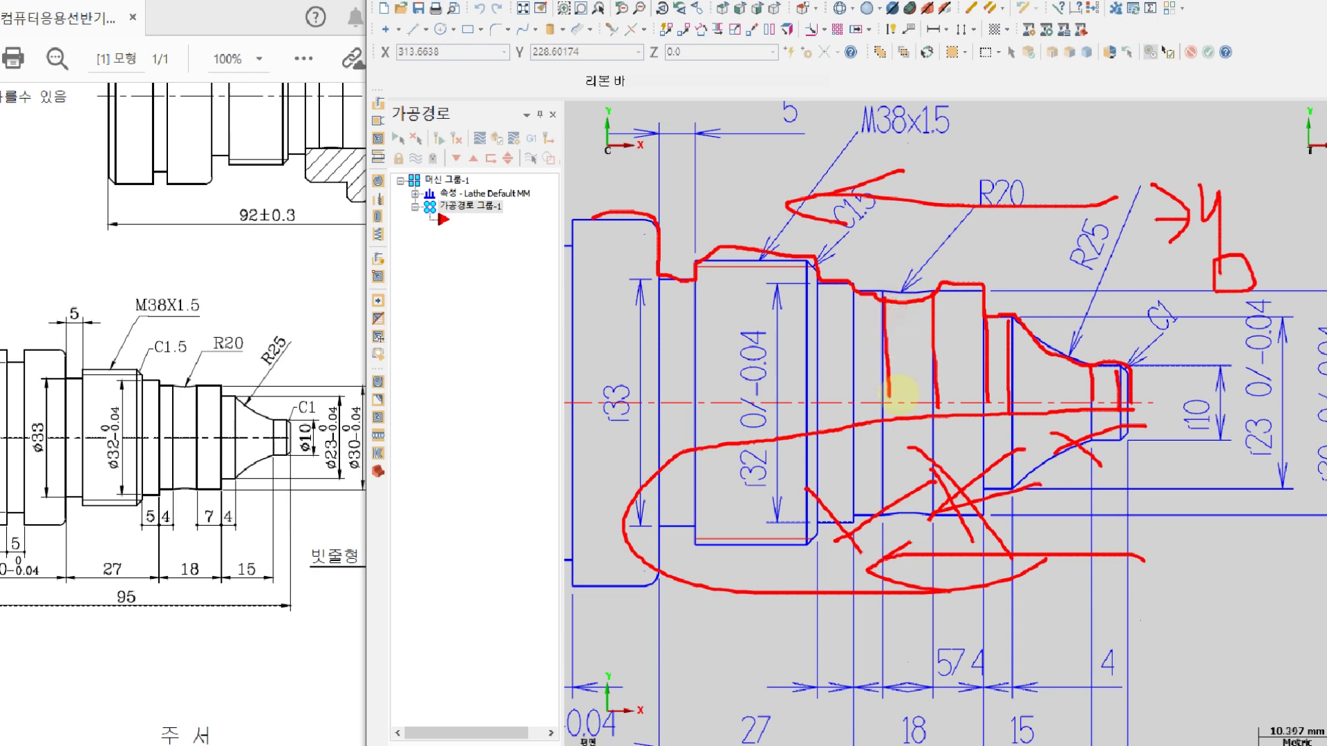
pyautogui.moveTo(850, 290); pyautogui.dragTo(851, 404)
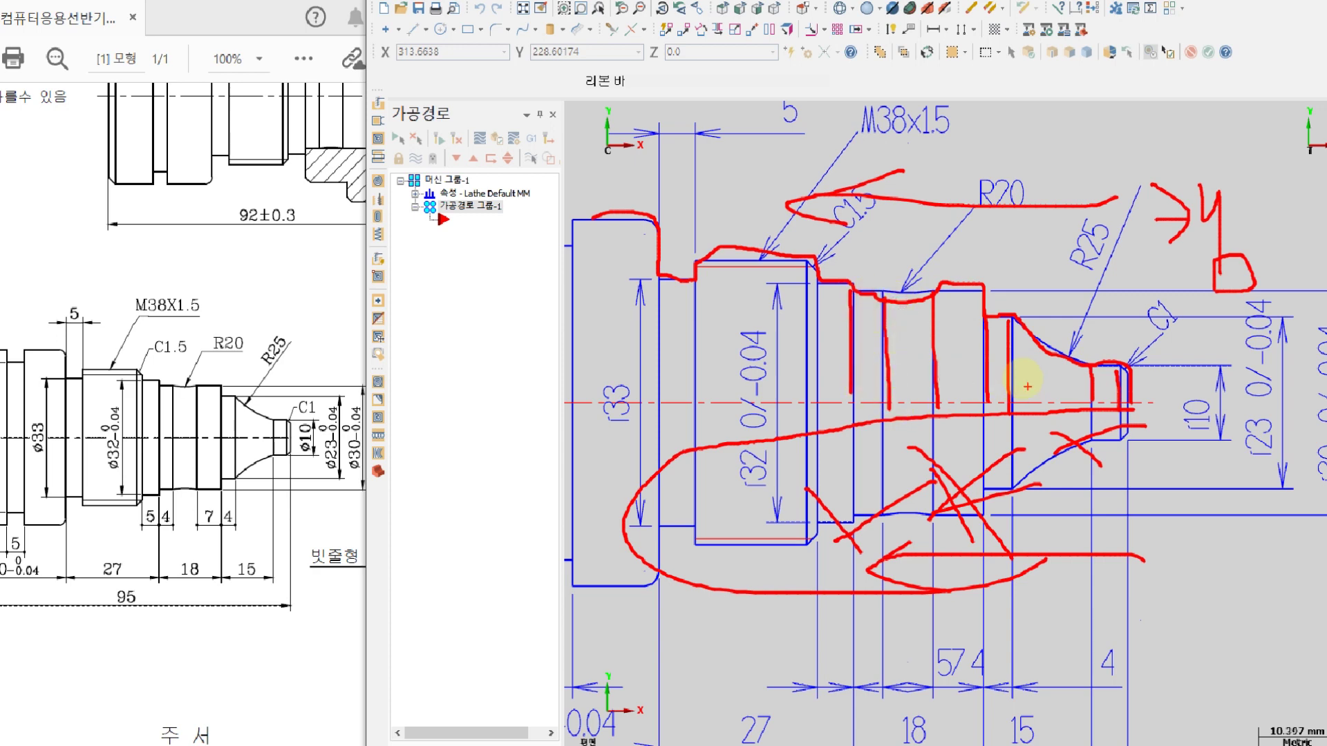
pyautogui.moveTo(1027, 386)
pyautogui.mouseDown()
pyautogui.moveTo(964, 335)
pyautogui.moveTo(849, 343)
pyautogui.moveTo(937, 377)
pyautogui.moveTo(910, 361)
pyautogui.moveTo(954, 364)
pyautogui.mouseUp()
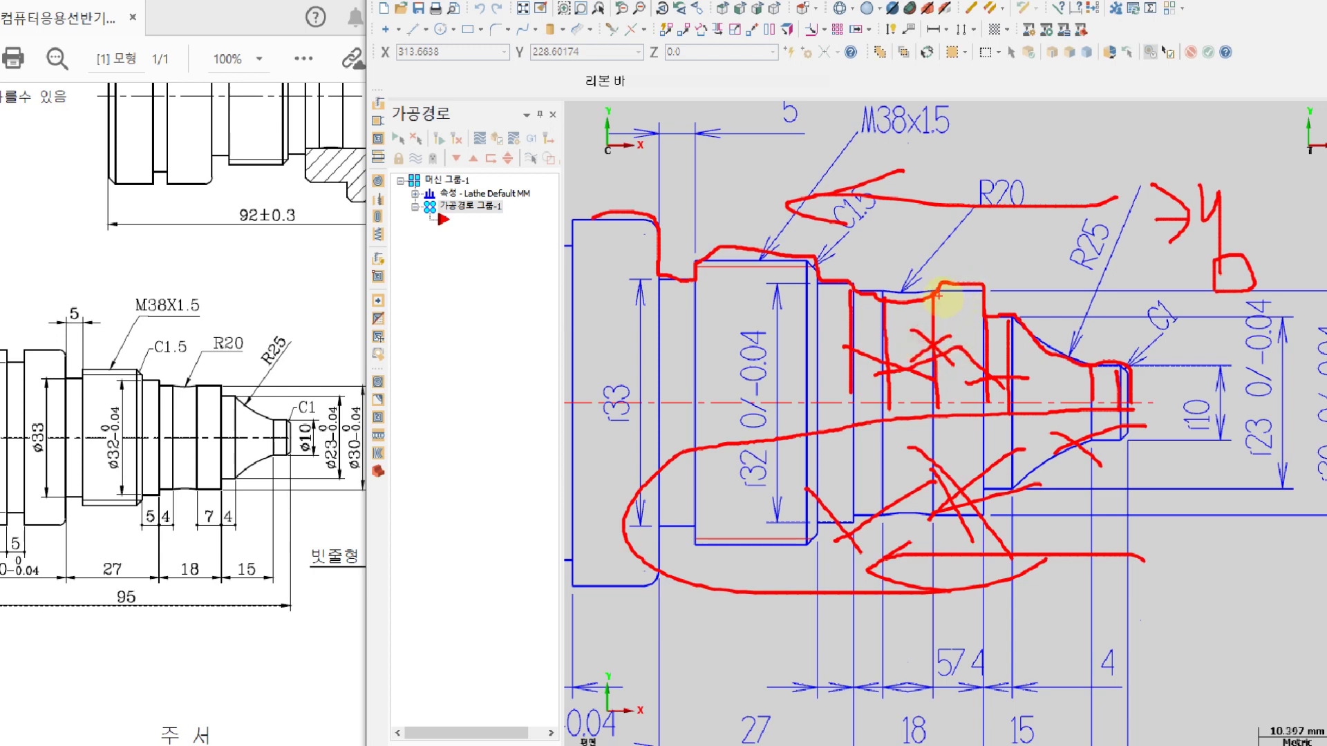
pyautogui.moveTo(934, 298)
pyautogui.mouseDown()
pyautogui.moveTo(874, 322)
pyautogui.moveTo(936, 290)
pyautogui.mouseUp()
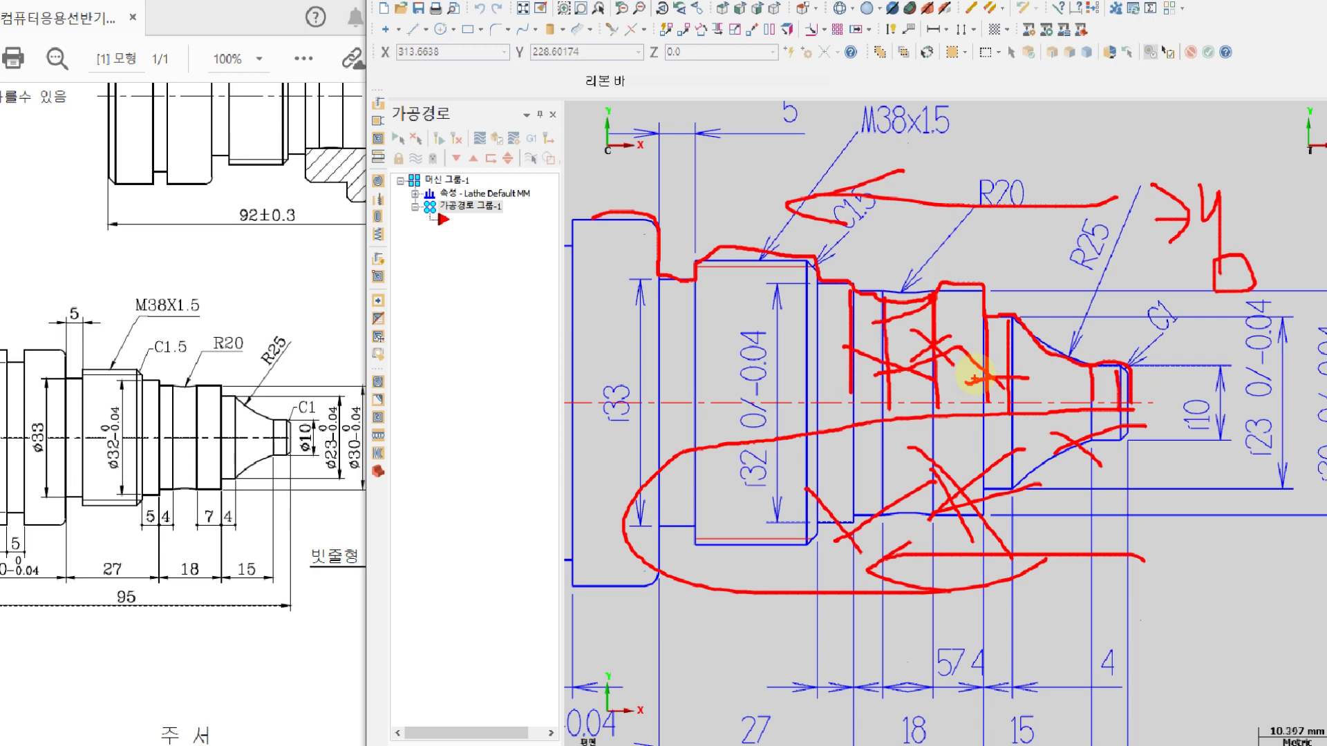
pyautogui.press('Escape')
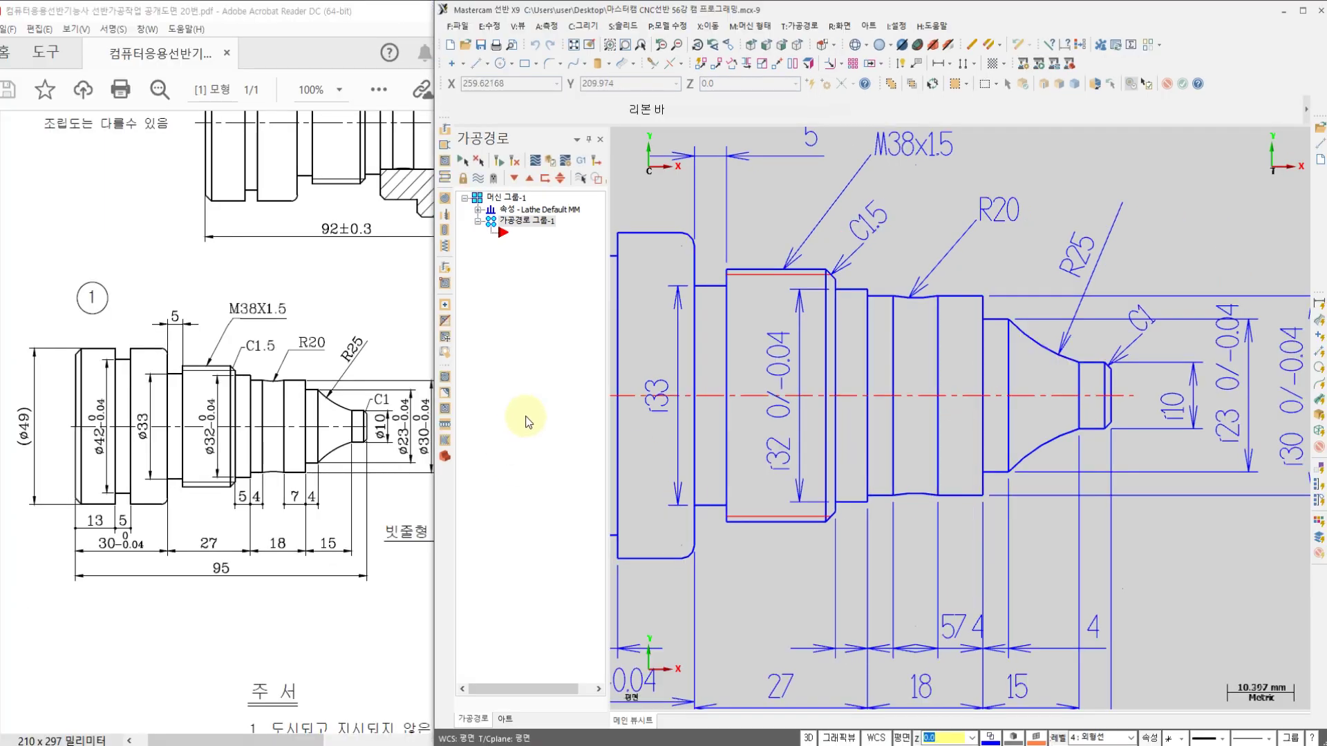
pyautogui.click(797, 331)
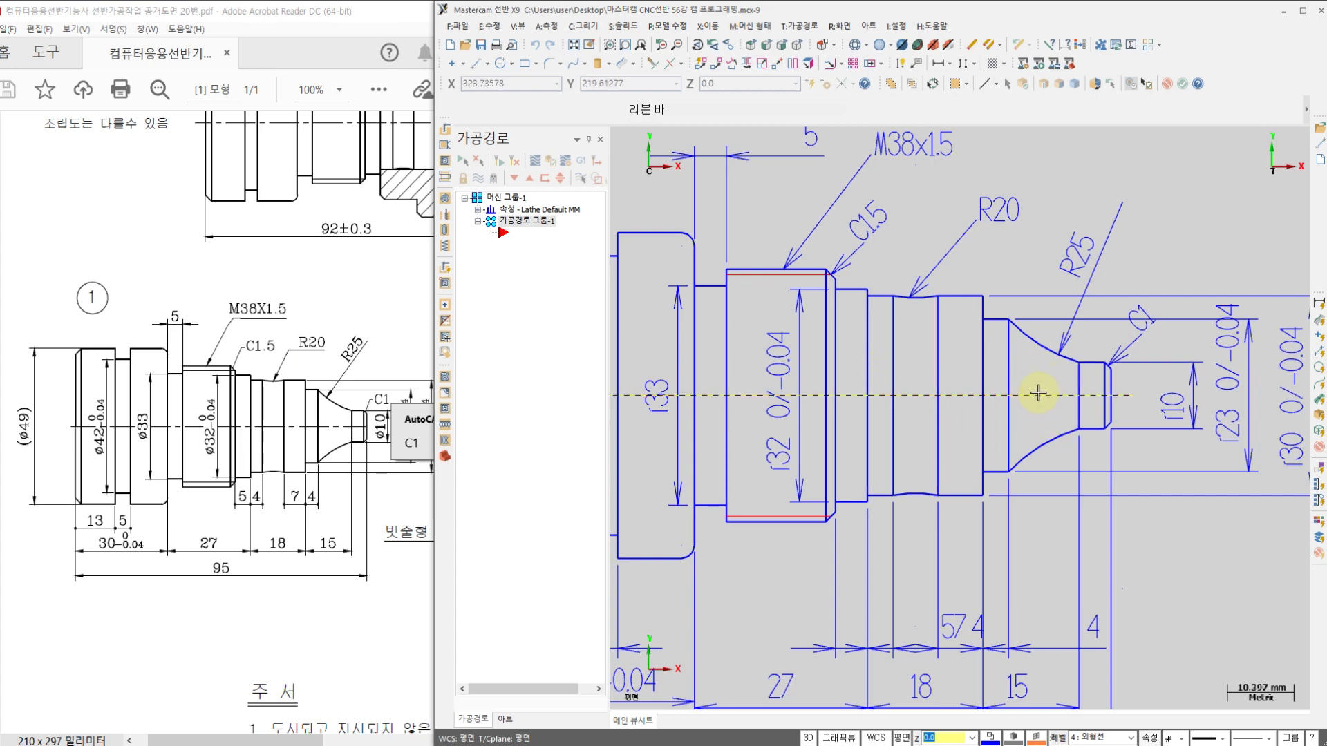
pyautogui.moveTo(950, 415); pyautogui.dragTo(1059, 423, button='middle')
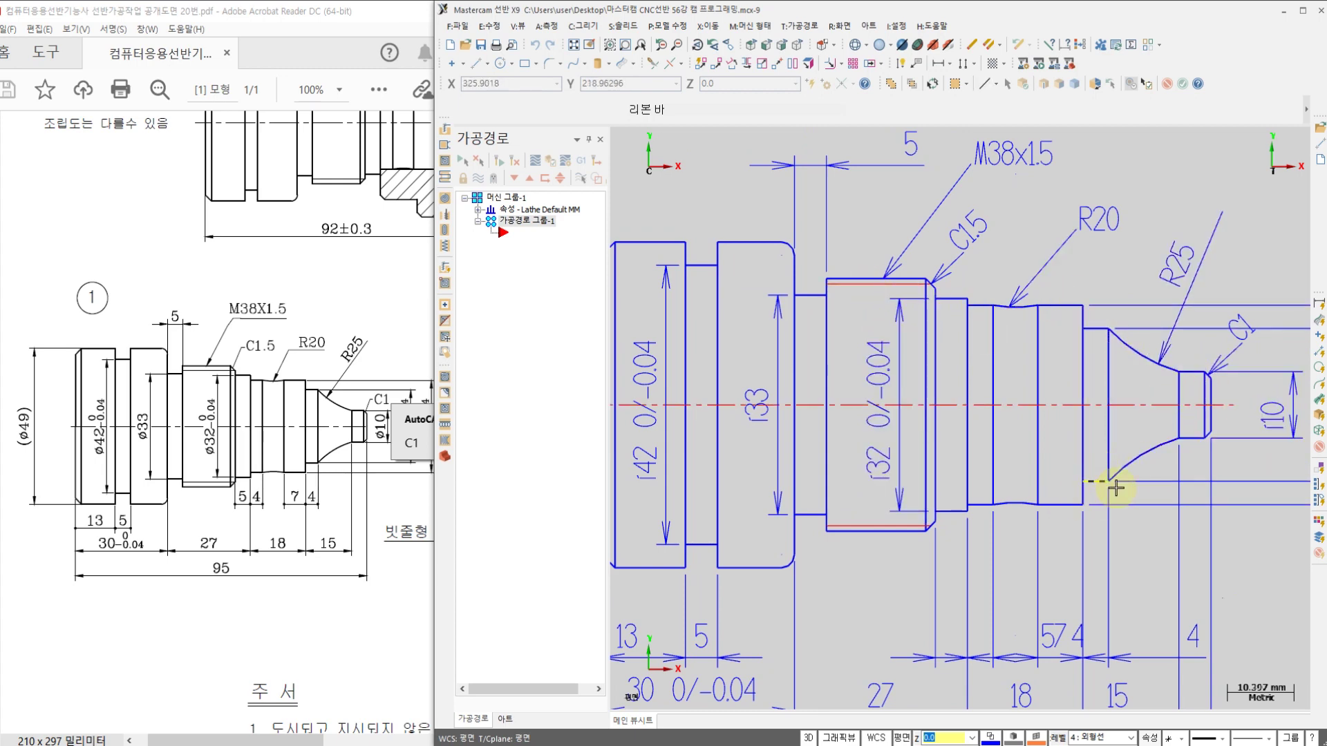
pyautogui.scroll(-1, 967, 325)
pyautogui.scroll(-1, 891, 387)
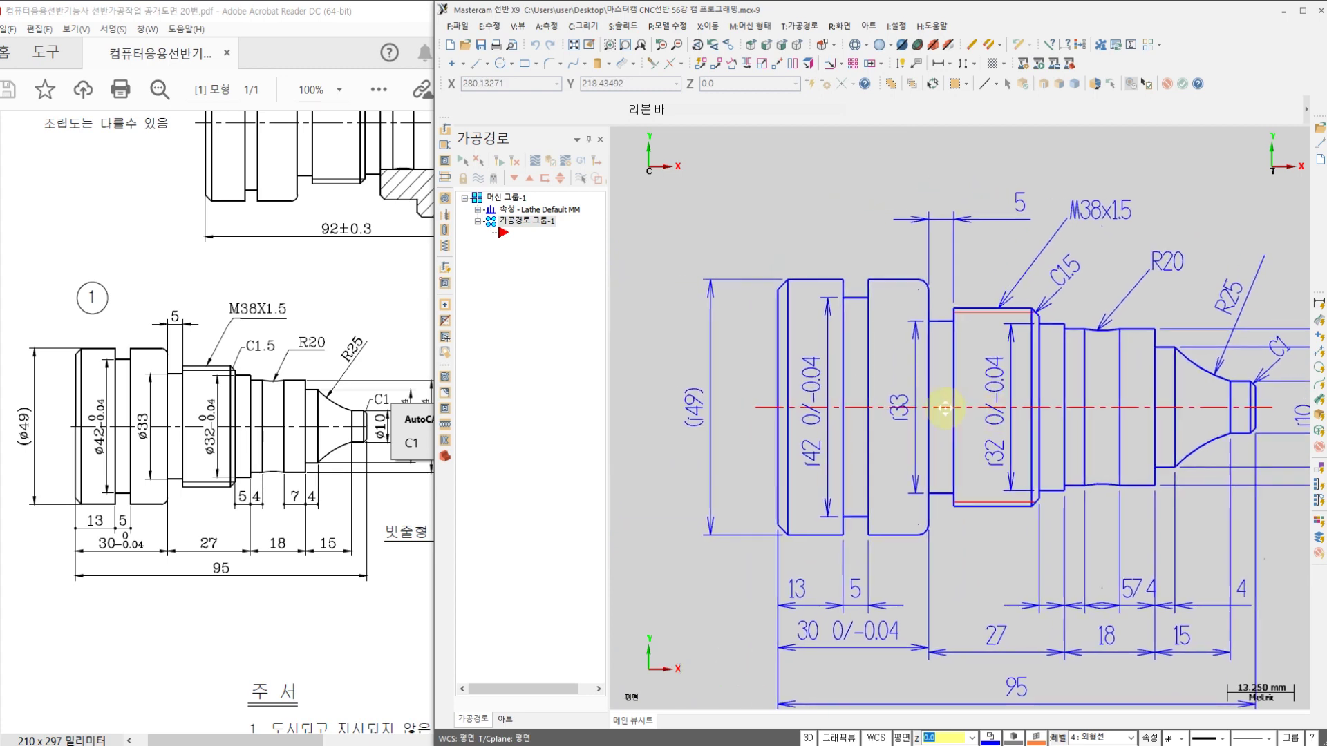
pyautogui.moveTo(892, 399); pyautogui.dragTo(901, 399, button='middle')
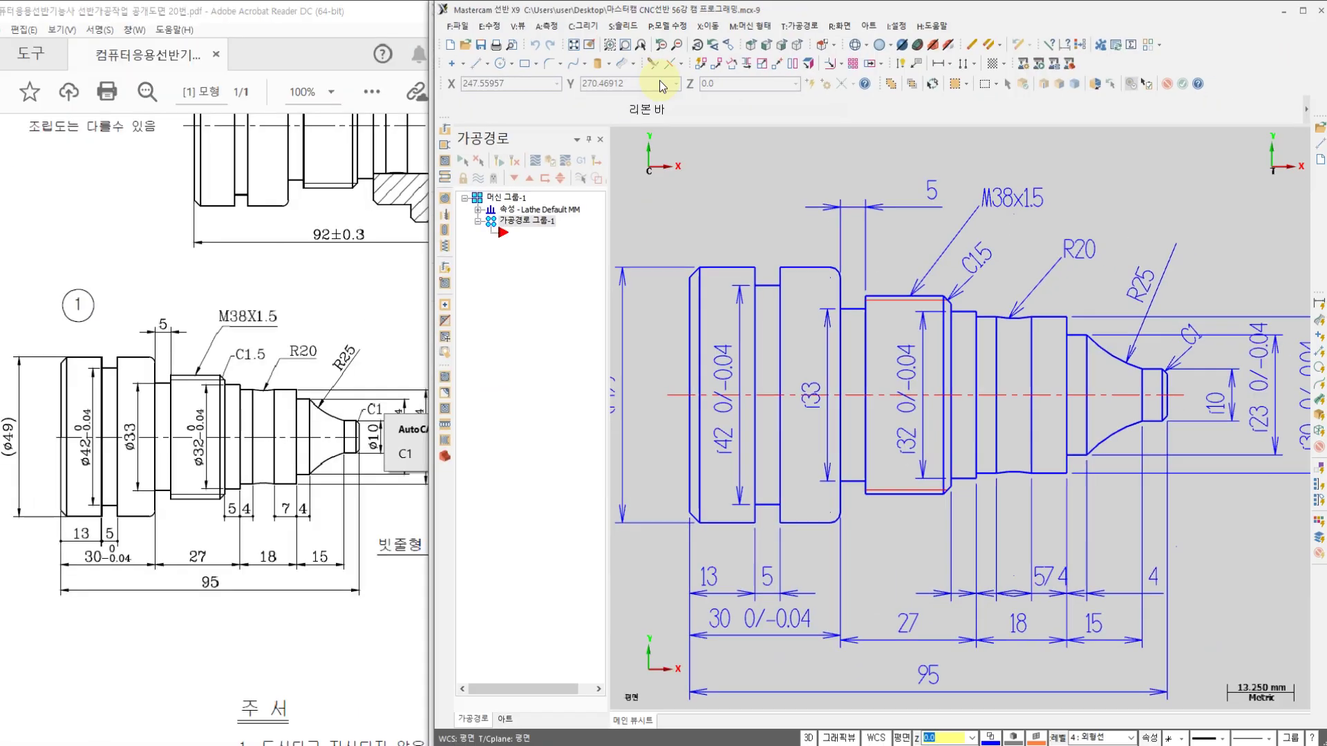
# Using Trim/Break/Extend in divide/delete mode, remove the half of the shaft's small end face below the centerline
pyautogui.click(653, 64)
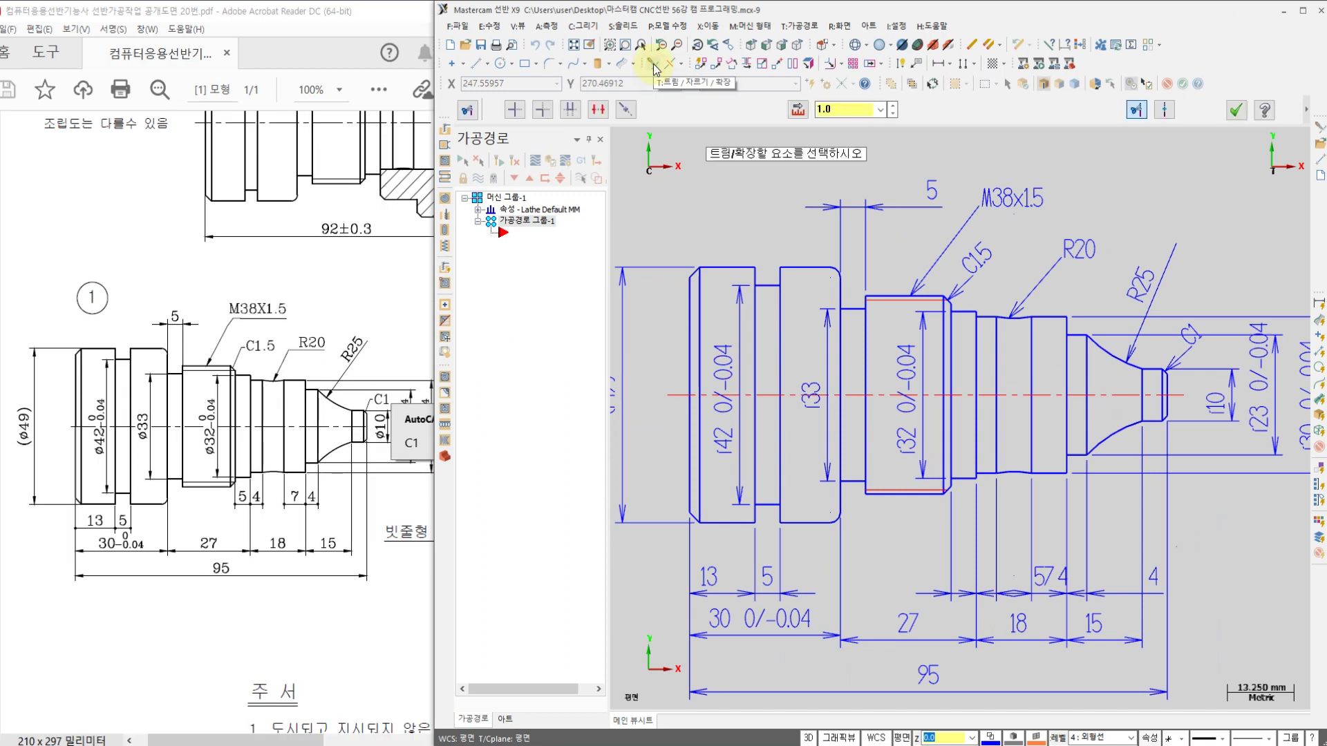
pyautogui.click(600, 109)
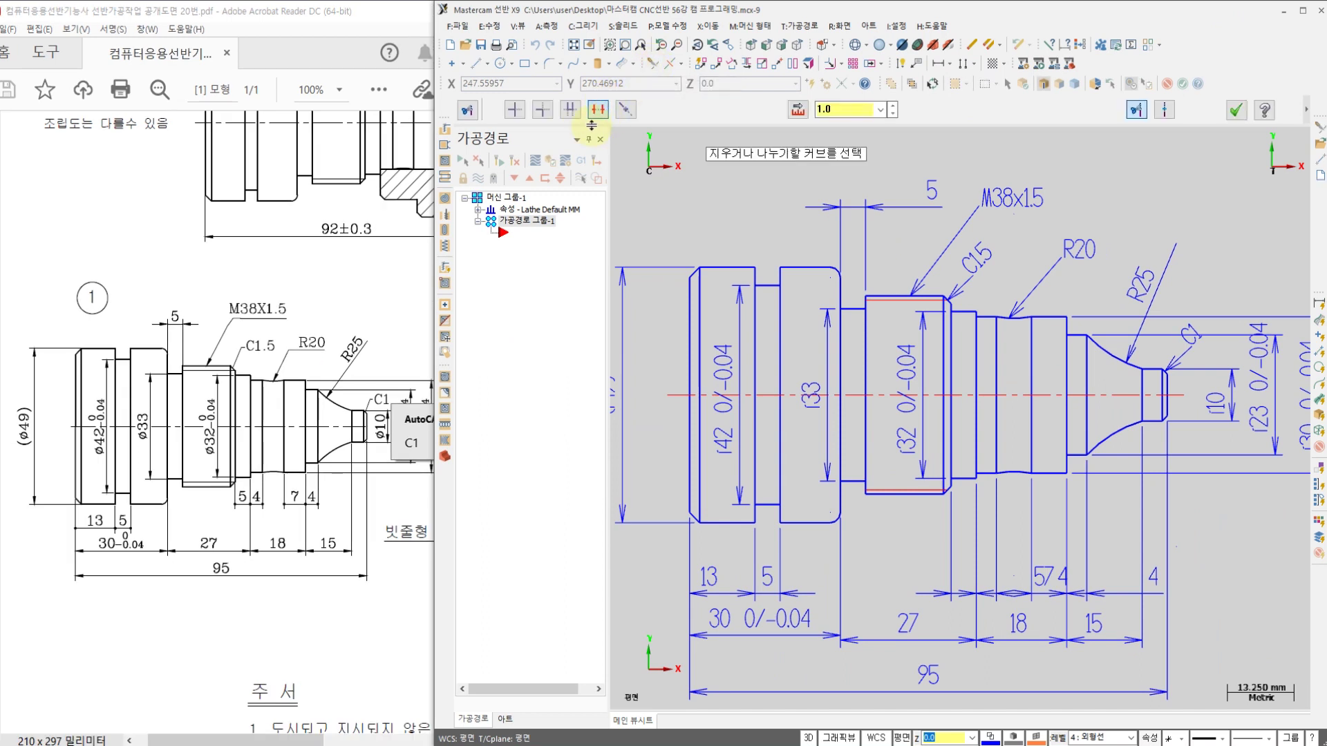
pyautogui.click(598, 111)
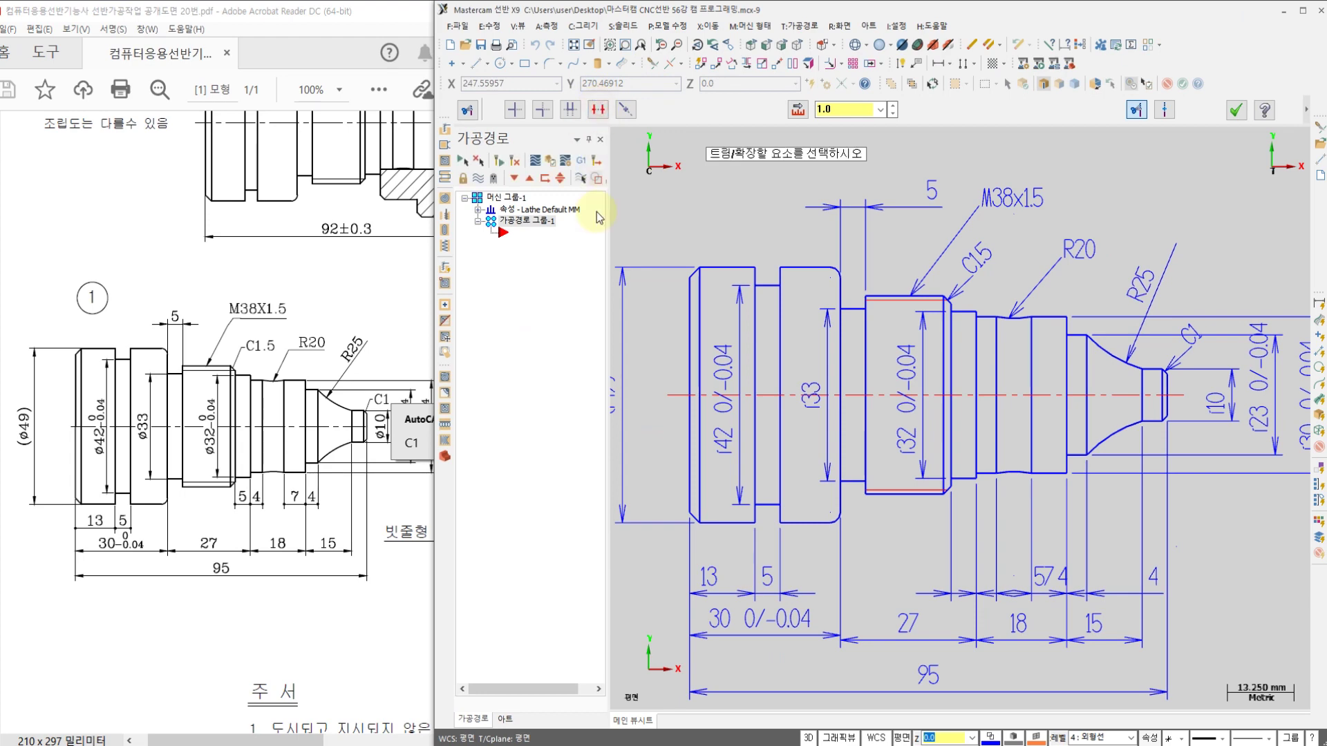
pyautogui.click(601, 113)
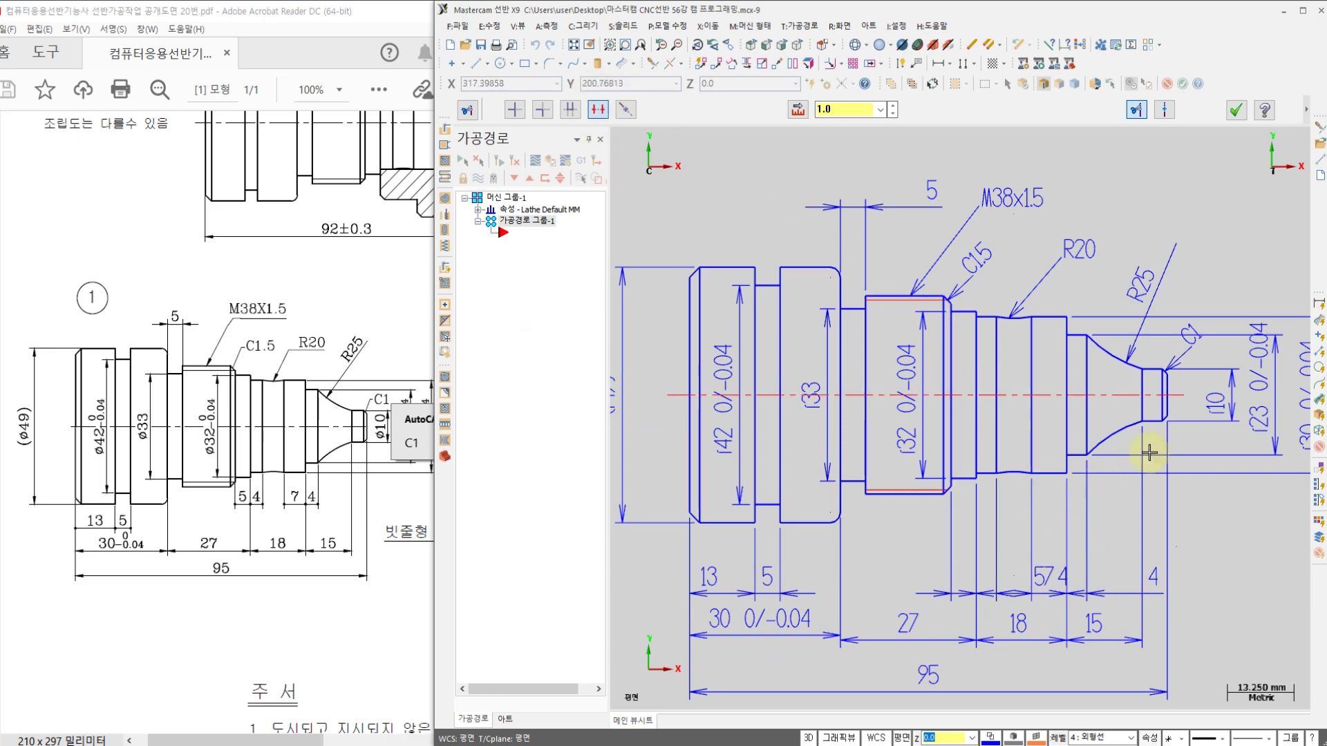
pyautogui.scroll(2, 1143, 446)
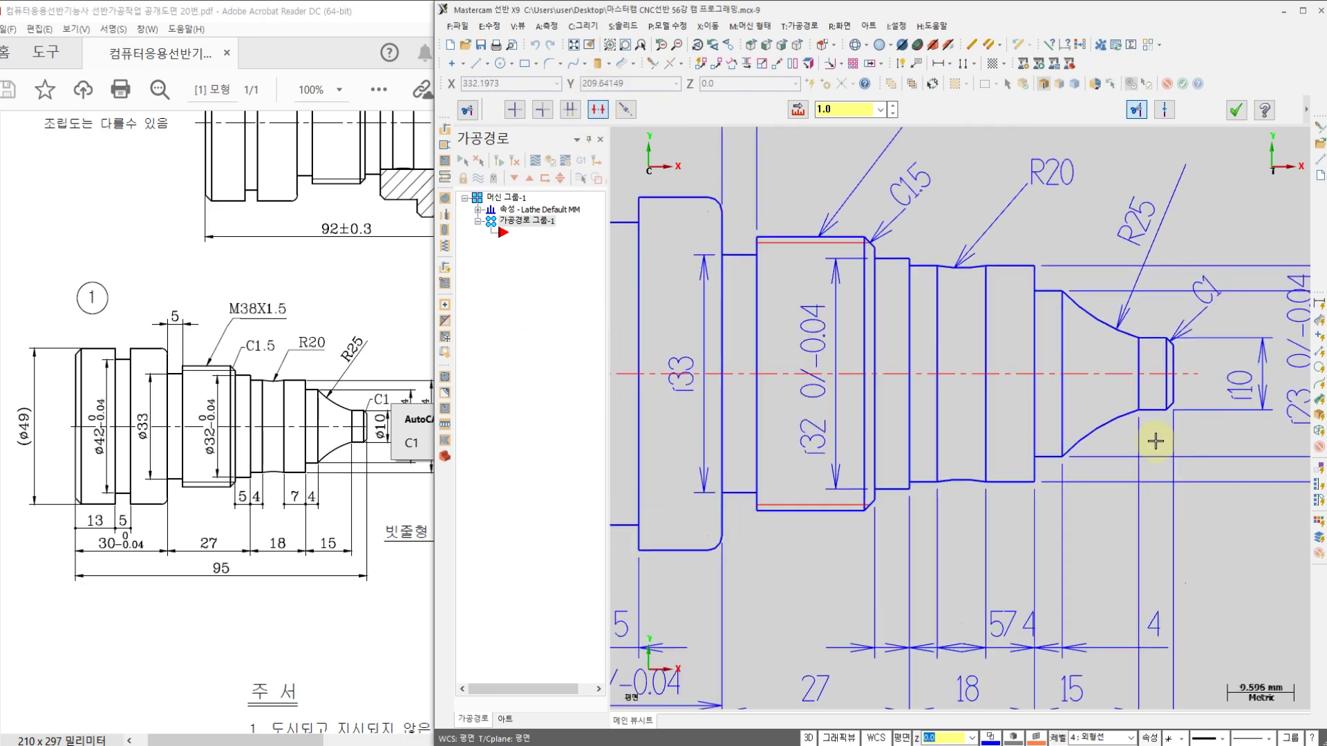
pyautogui.click(1193, 378)
pyautogui.scroll(-1, 1189, 393)
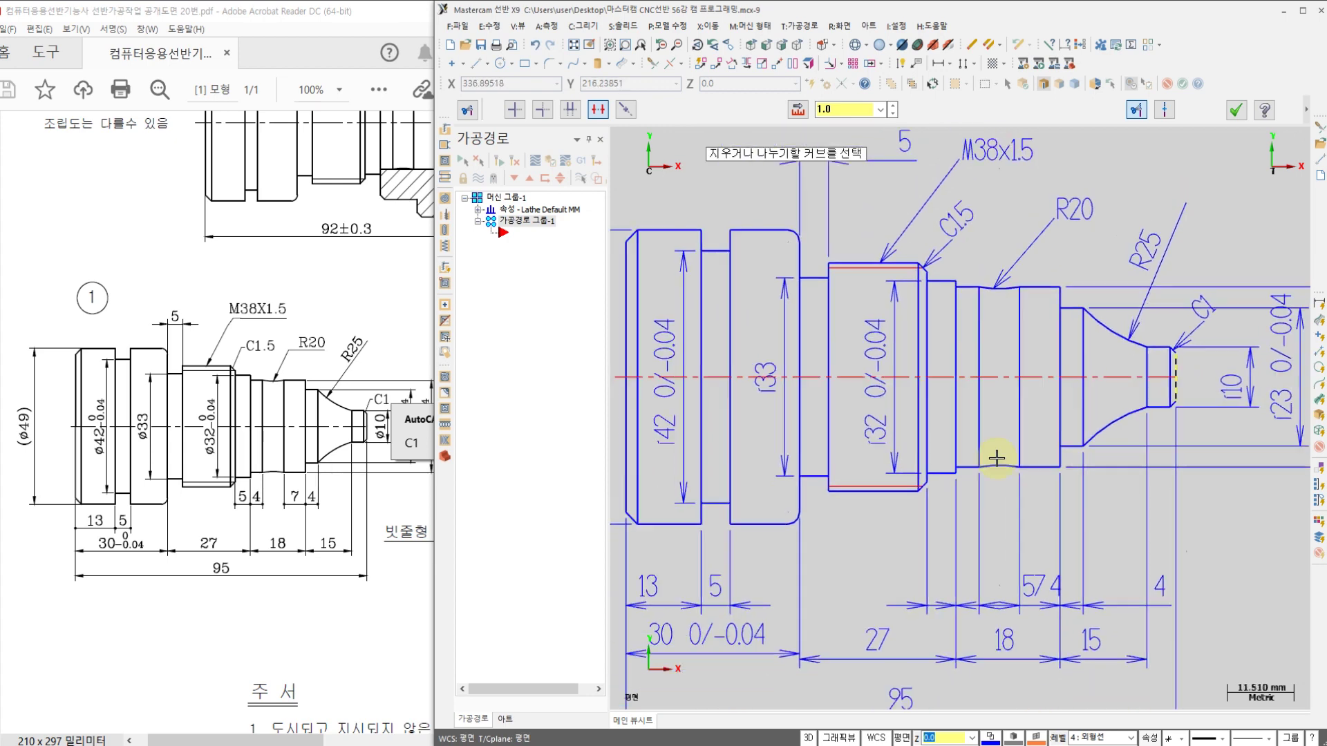
pyautogui.moveTo(874, 459); pyautogui.dragTo(1067, 461, button='middle')
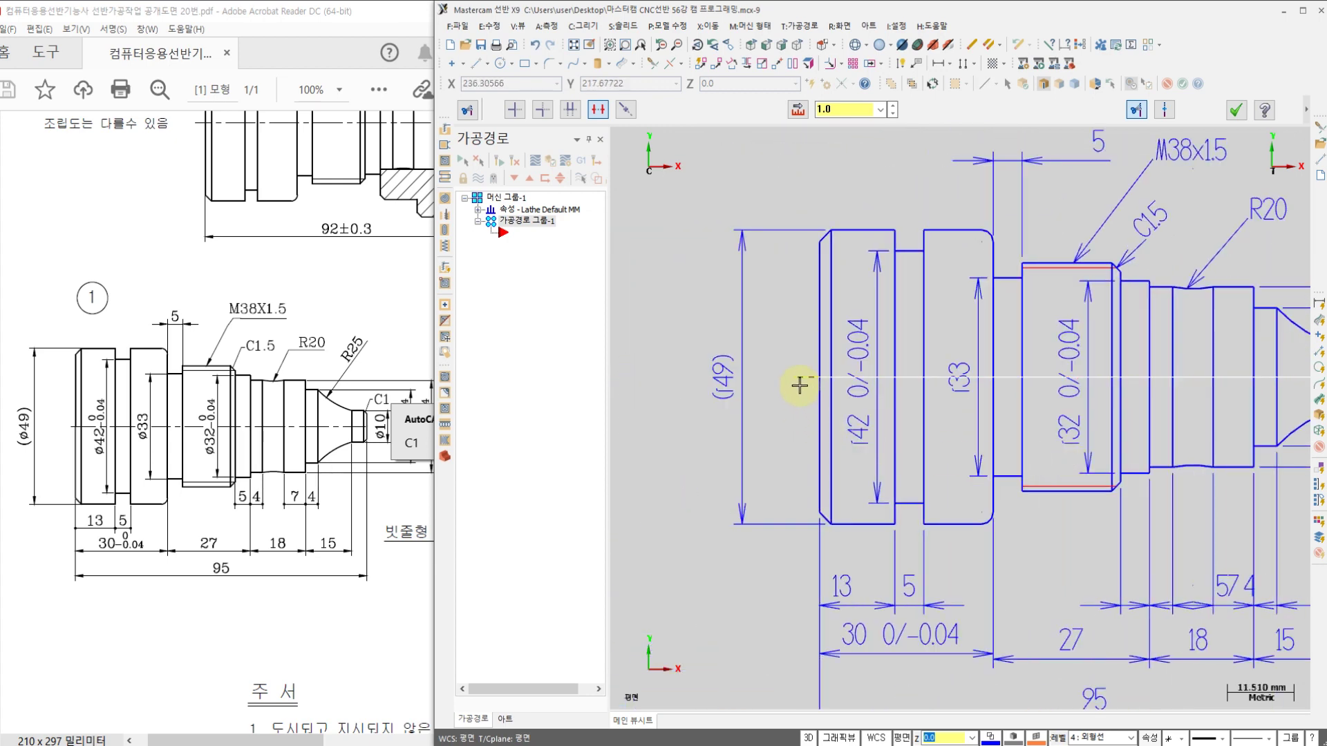
pyautogui.scroll(-1, 787, 387)
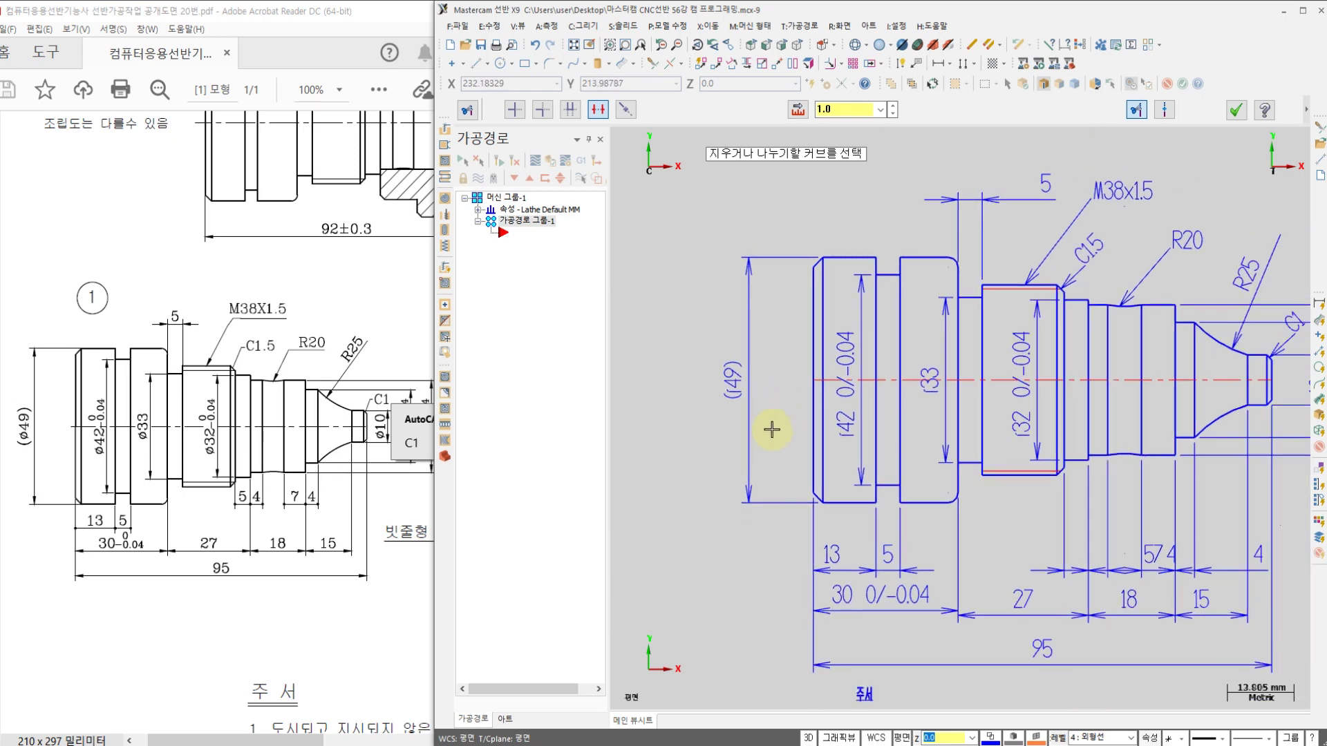
pyautogui.moveTo(776, 429); pyautogui.dragTo(744, 451, button='middle')
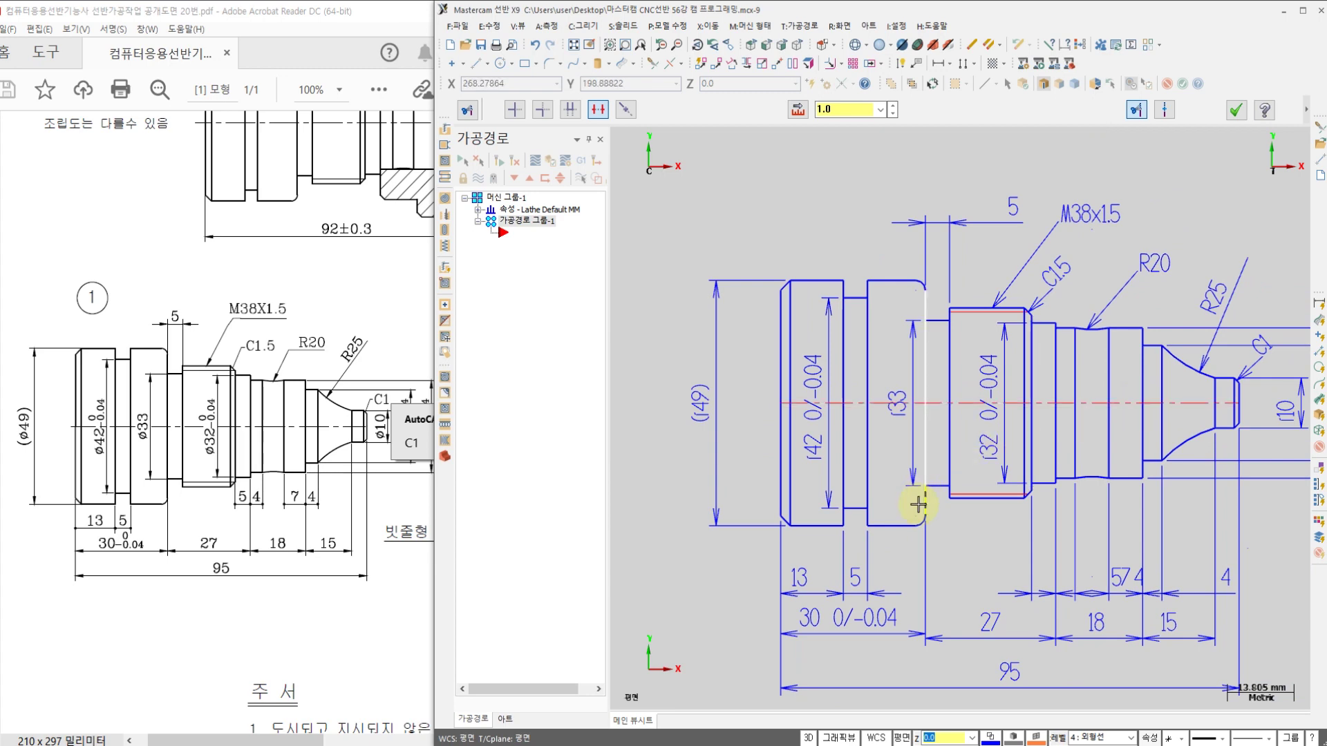
pyautogui.moveTo(1057, 489); pyautogui.dragTo(898, 489, button='middle')
pyautogui.scroll(5, 1082, 432)
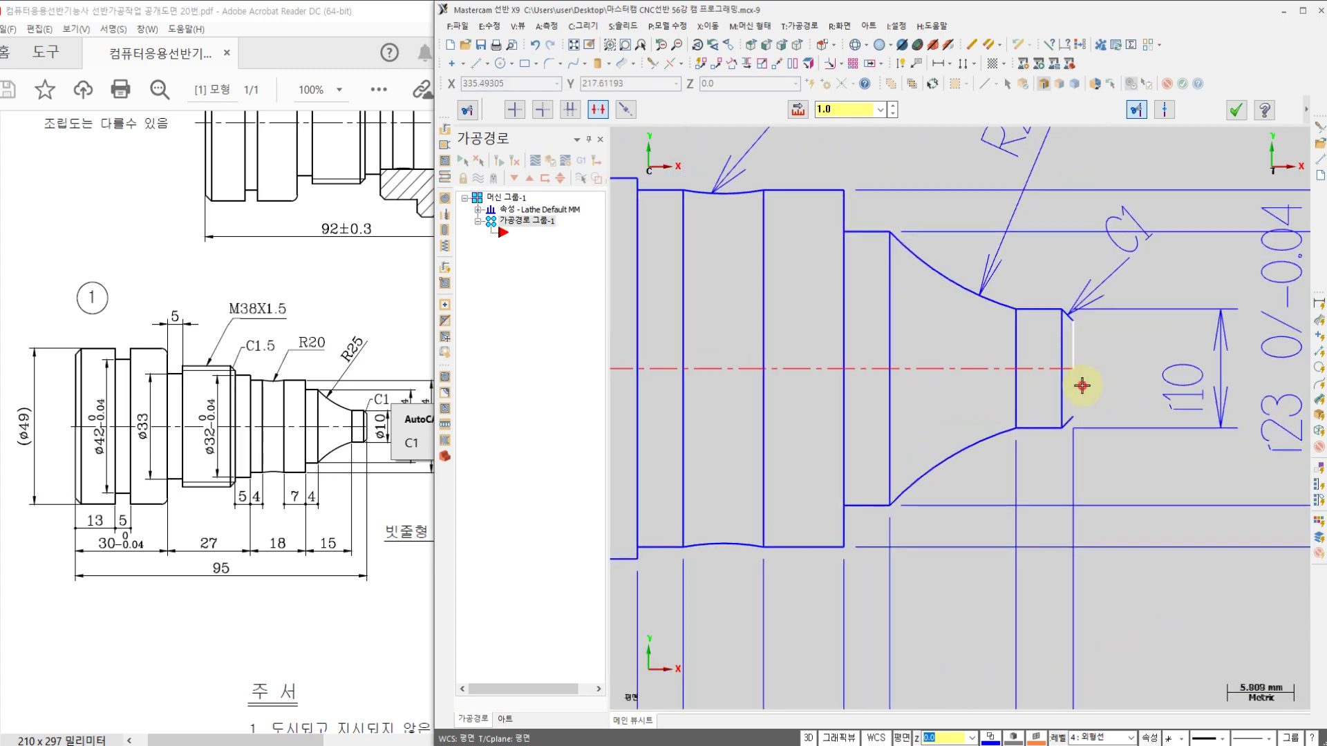
# Remove the half of the large 49 mm diameter end face below the centerline
pyautogui.scroll(-4, 1013, 483)
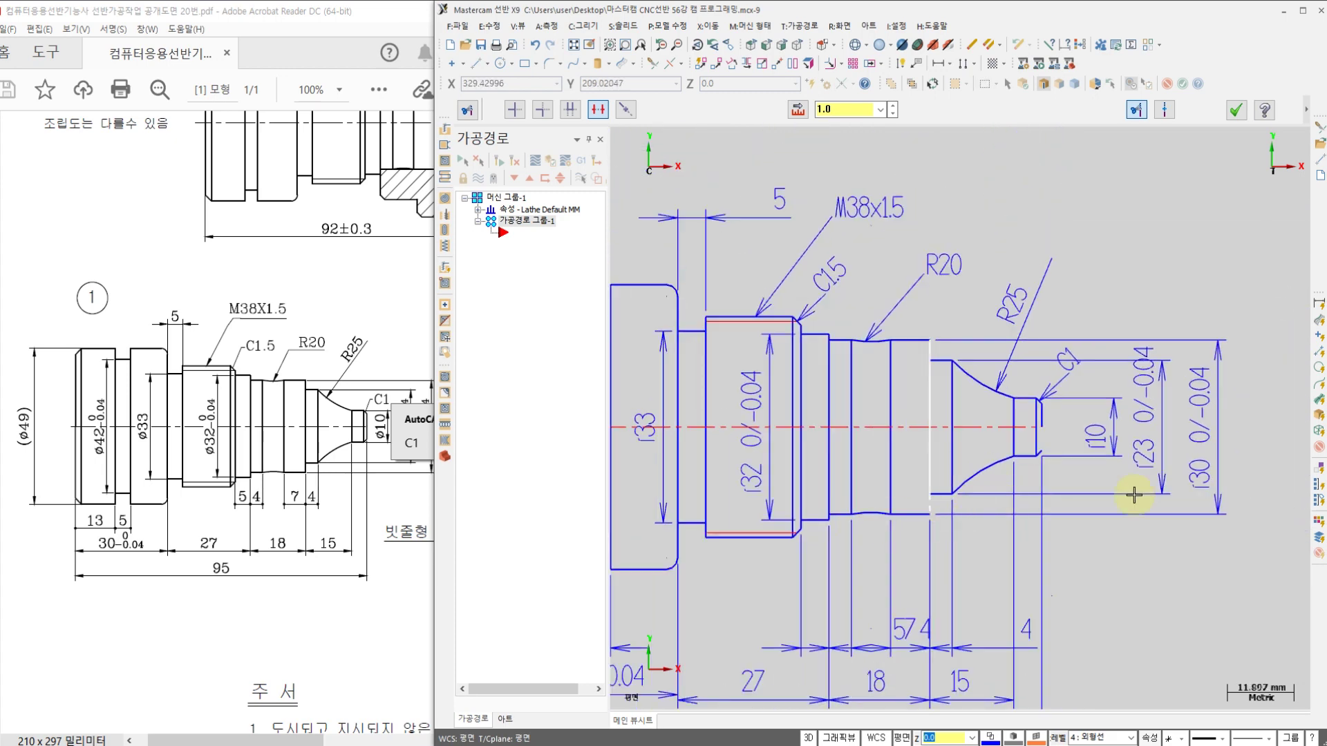
pyautogui.scroll(-3, 1134, 495)
pyautogui.scroll(3, 836, 519)
pyautogui.scroll(1, 865, 411)
pyautogui.click(874, 409)
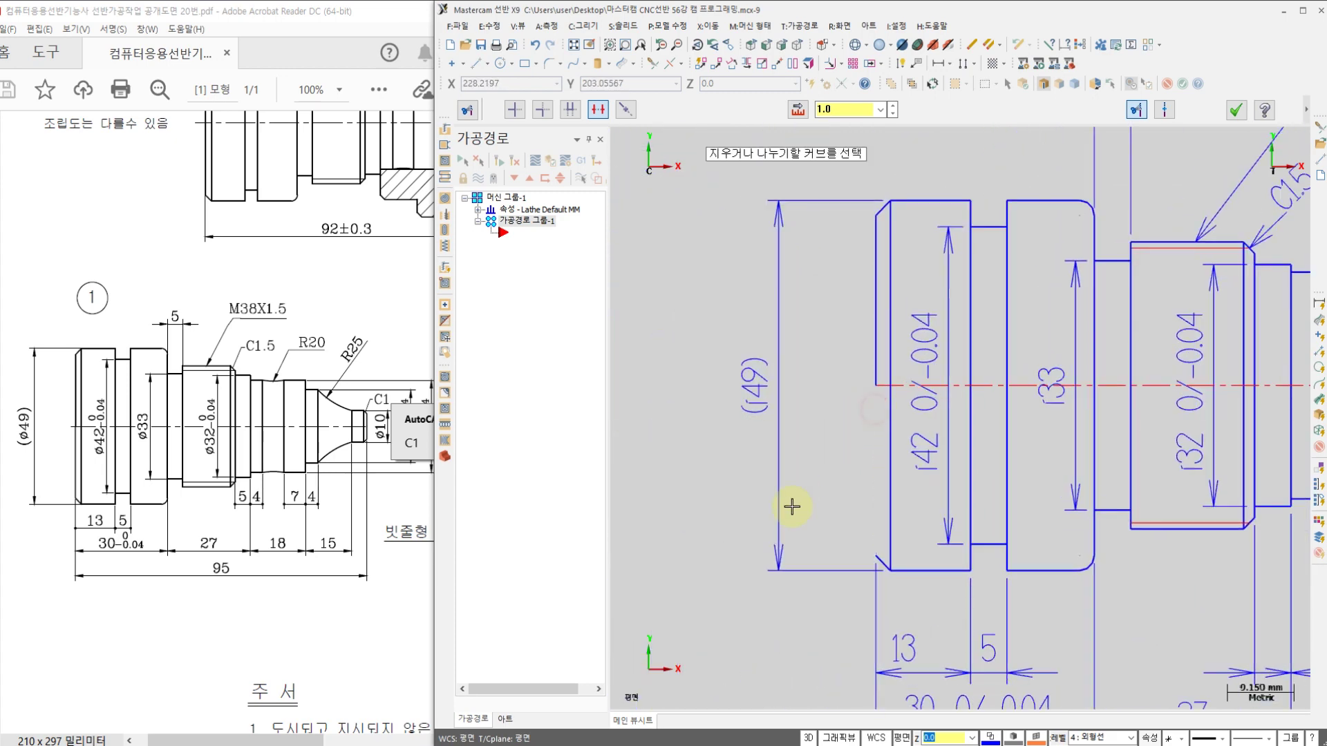
# Remove the vertical lines above the centerline at the C1 chamfer and at both ends of the R25 arc
pyautogui.scroll(-2, 808, 449)
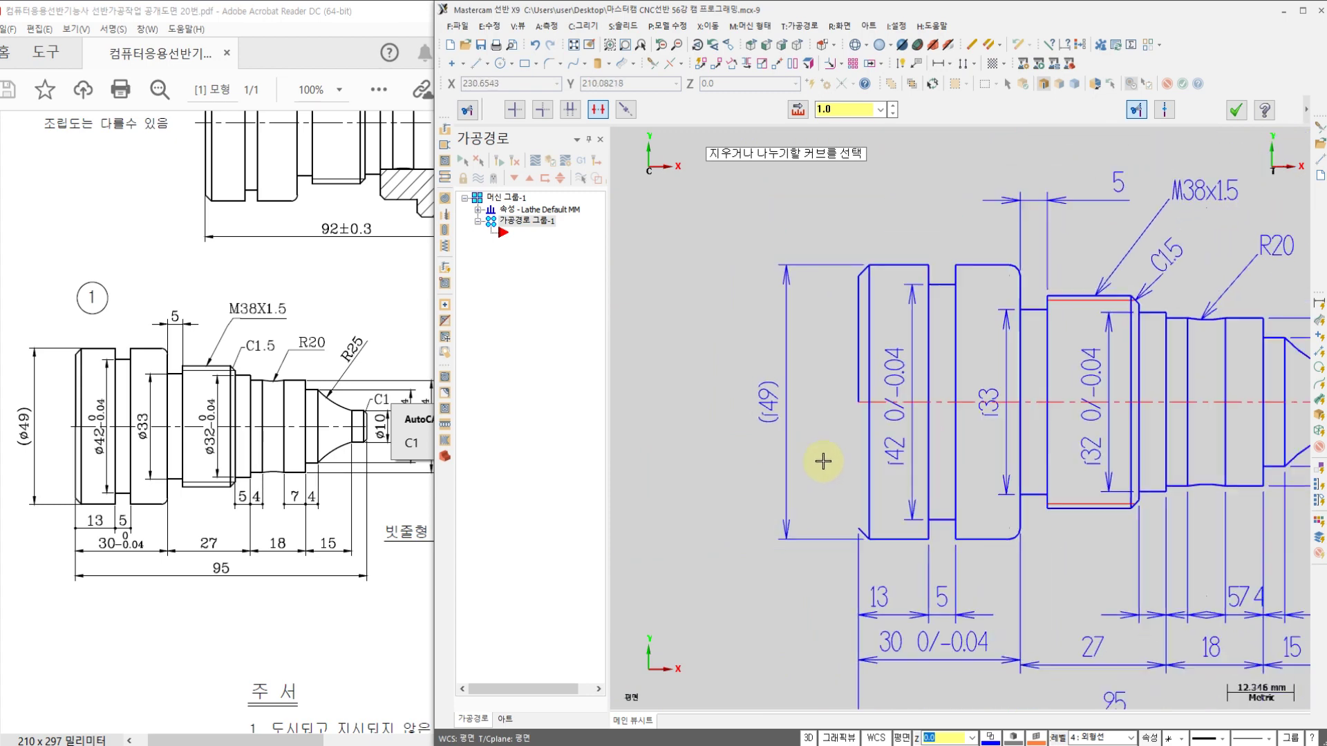
pyautogui.moveTo(1045, 476); pyautogui.dragTo(776, 519, button='middle')
pyautogui.scroll(5, 1101, 424)
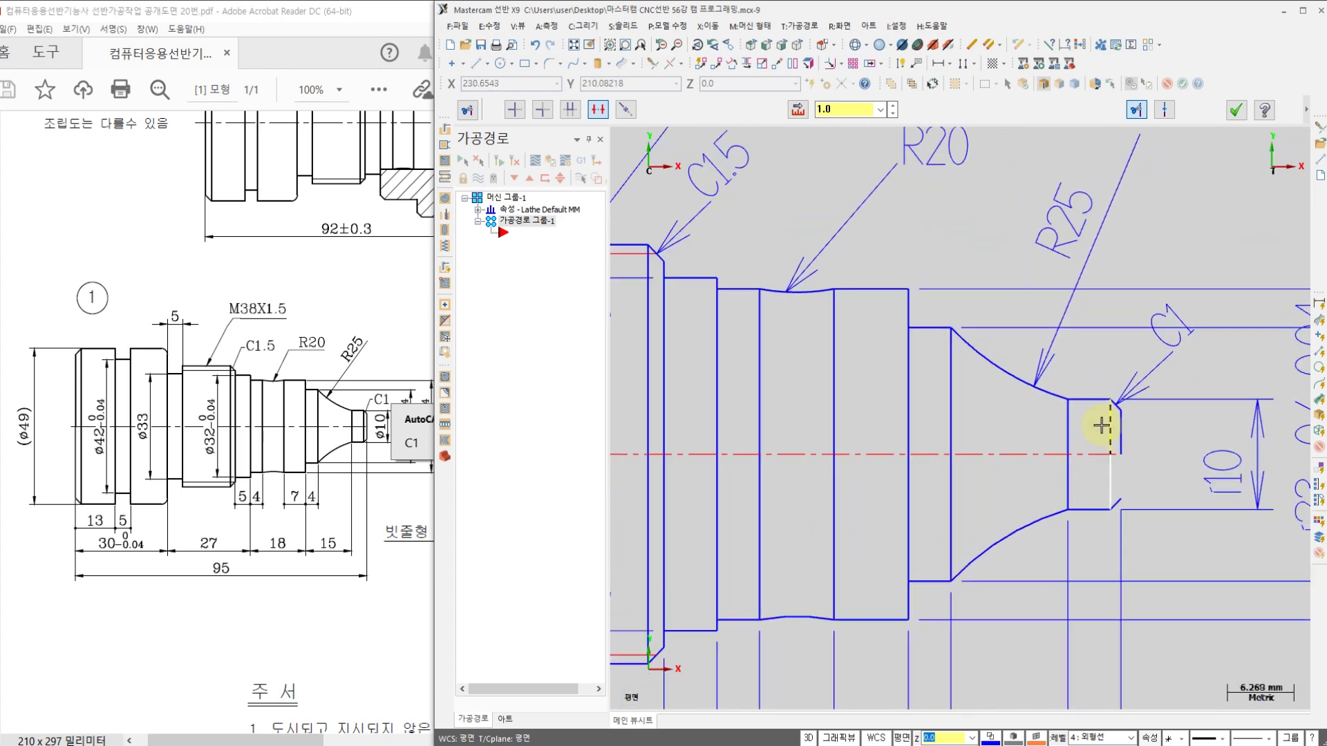
pyautogui.click(1057, 429)
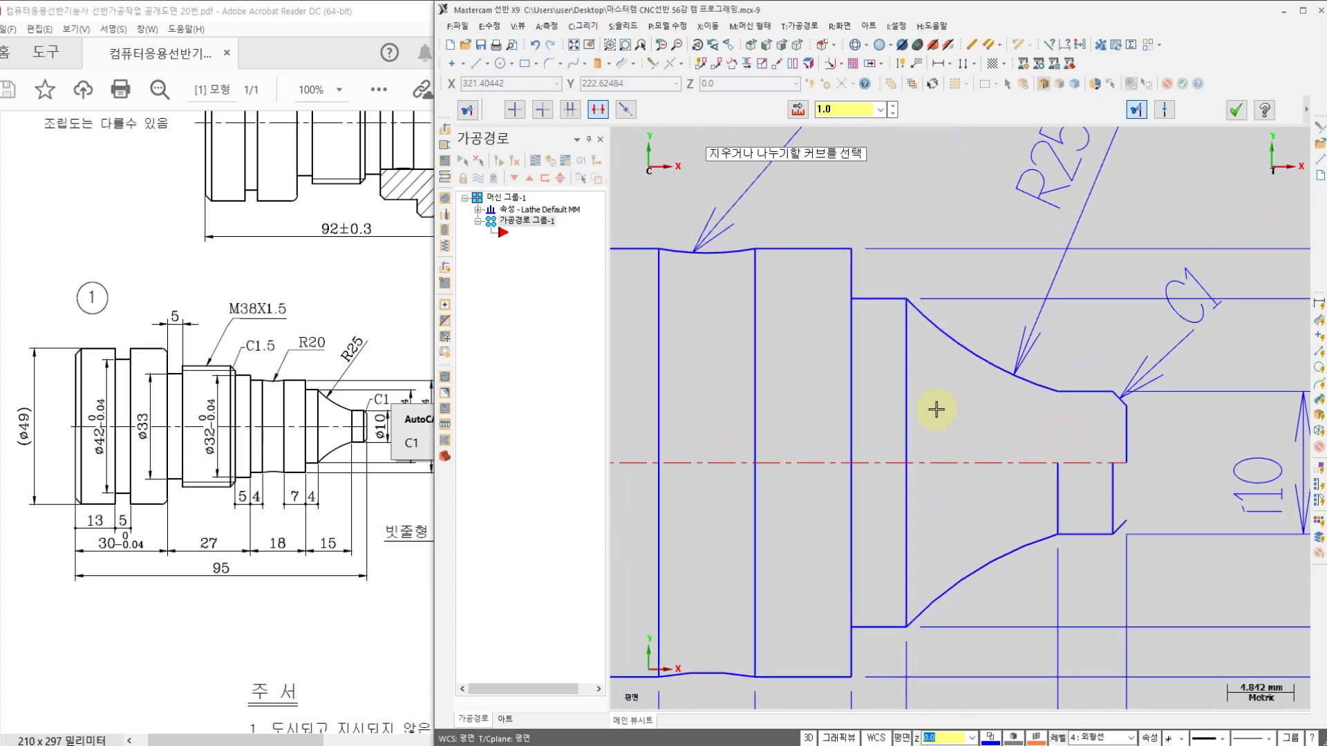
pyautogui.click(907, 408)
# Remove the interior vertical lines above the centerline at both 30 mm diameter section shoulders and both R20 groove edges, keeping the stepped outline
pyautogui.moveTo(881, 435); pyautogui.dragTo(1061, 453, button='middle')
pyautogui.click(1031, 428)
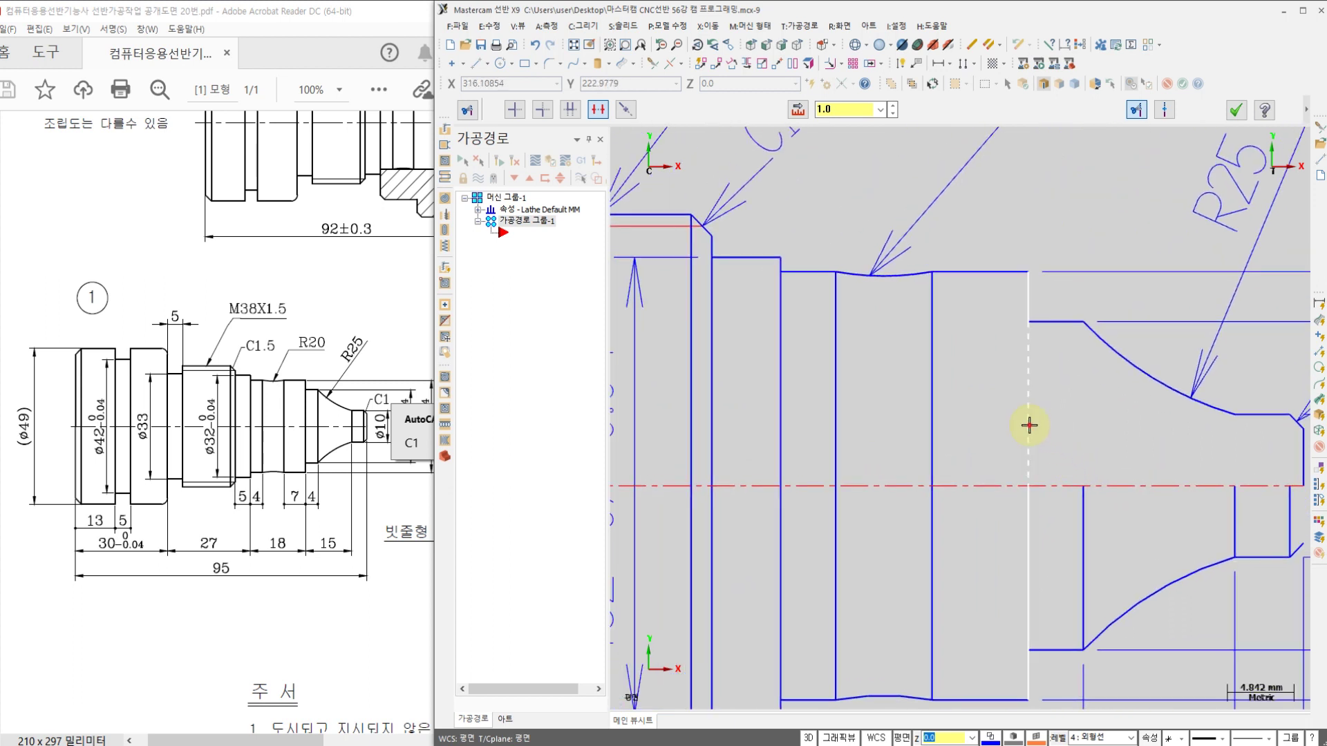
pyautogui.click(934, 419)
pyautogui.click(836, 414)
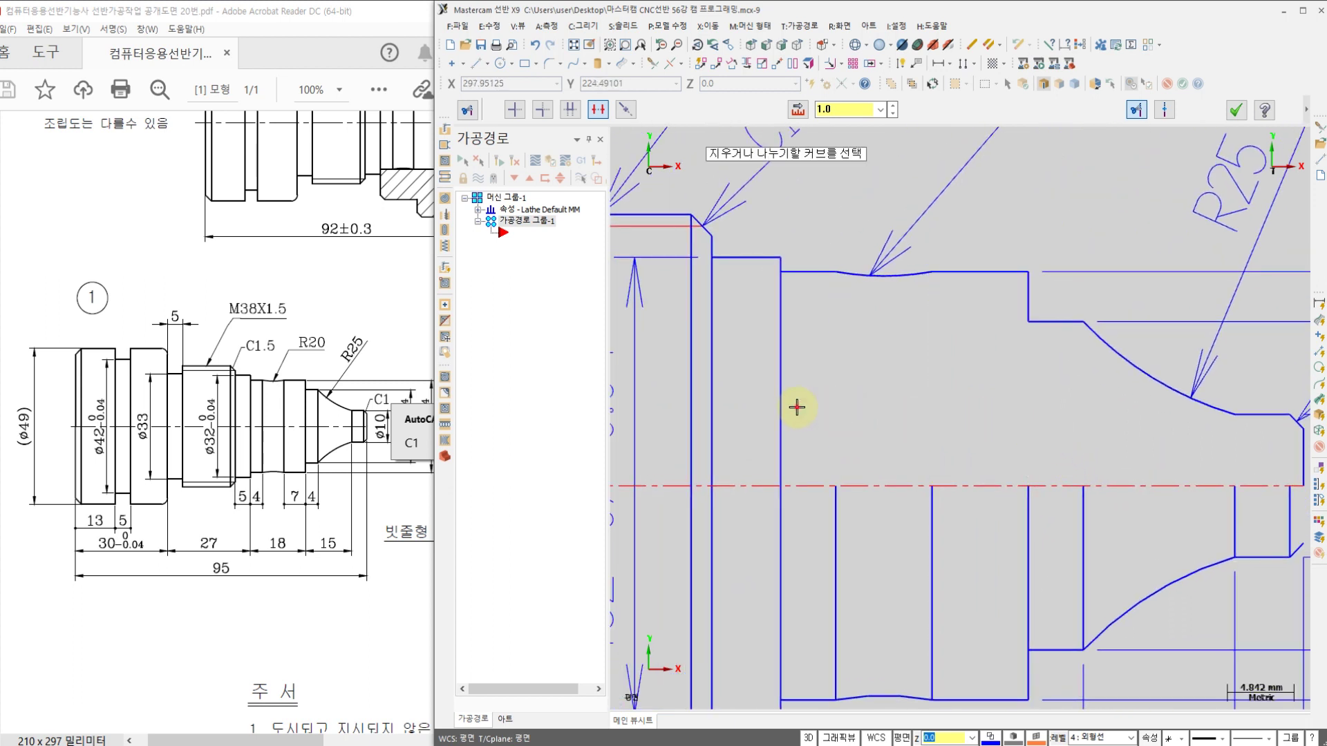
pyautogui.click(781, 407)
# Remove the interior vertical lines above the centerline at the M38x1.5 thread's C1.5 chamfer, including the short stub above the thread line
pyautogui.moveTo(781, 407); pyautogui.dragTo(998, 526, button='middle')
pyautogui.click(942, 434)
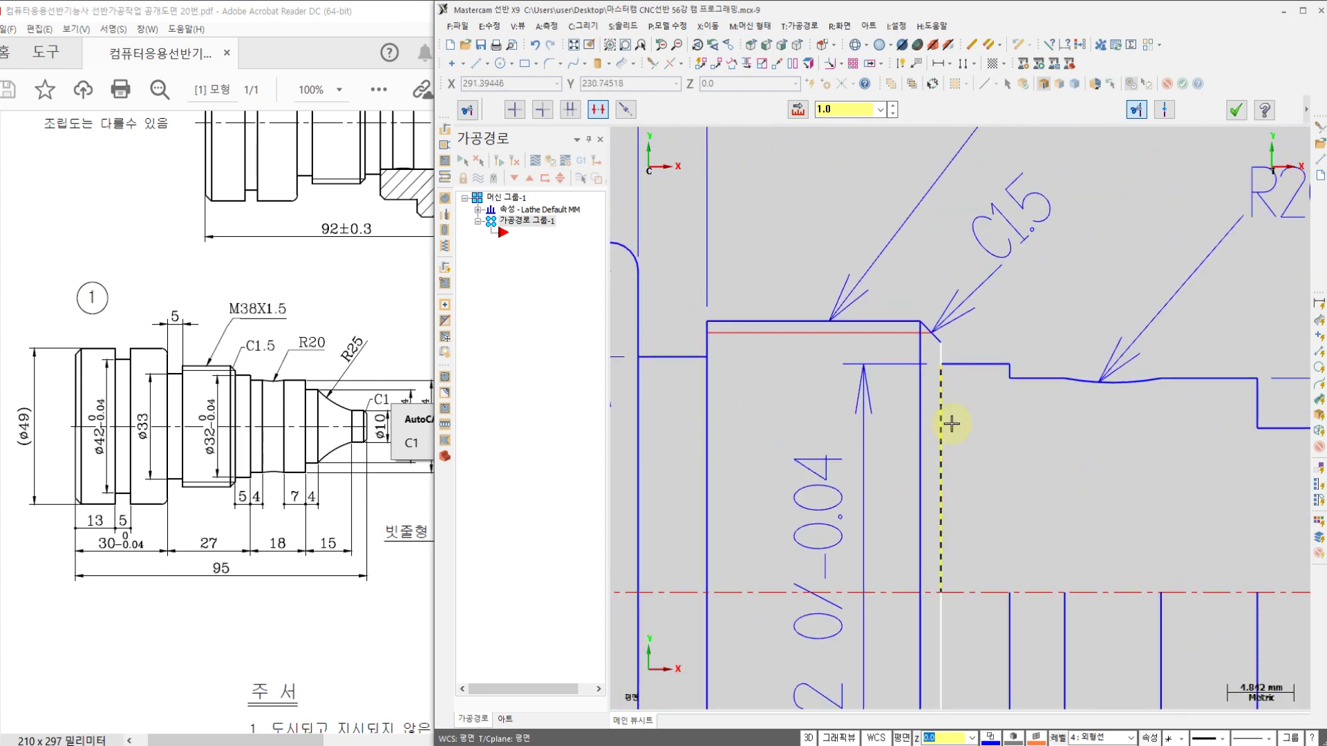
pyautogui.click(920, 423)
pyautogui.scroll(4, 918, 424)
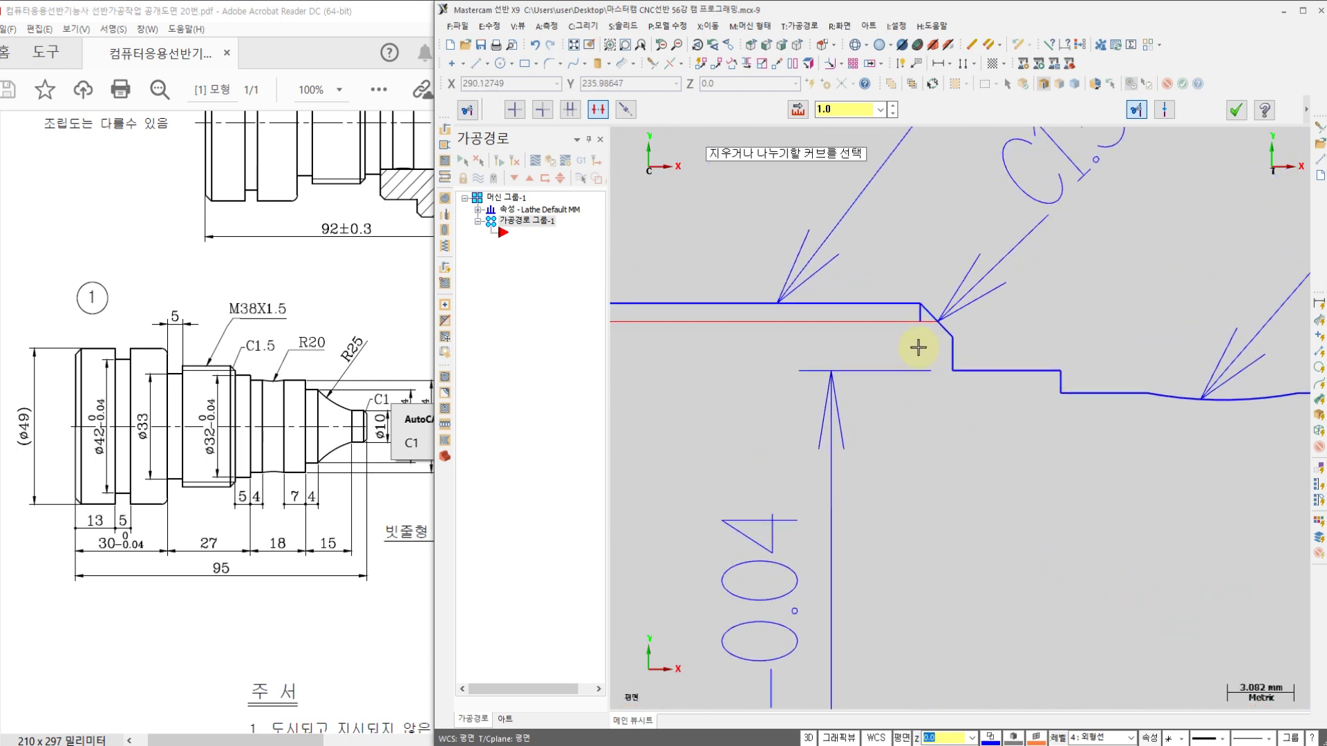
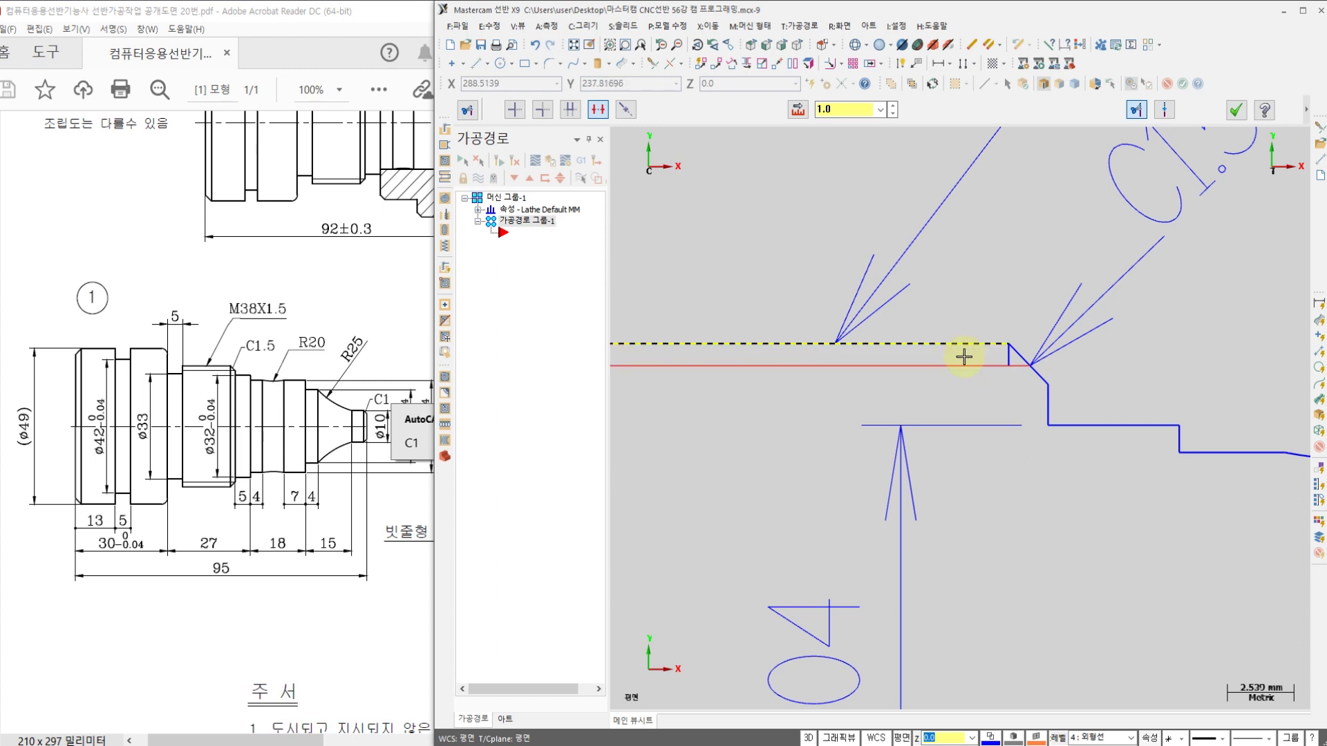
pyautogui.scroll(4, 992, 394)
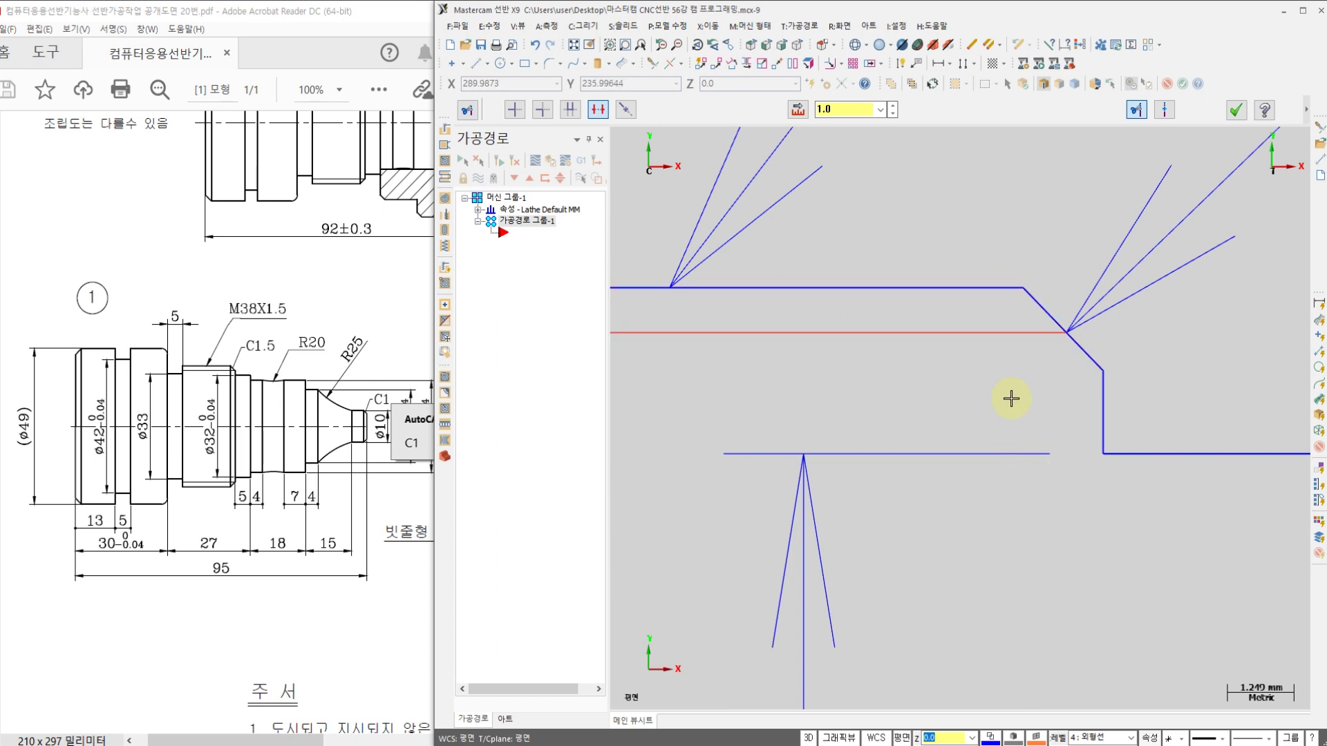
pyautogui.scroll(5, 1015, 344)
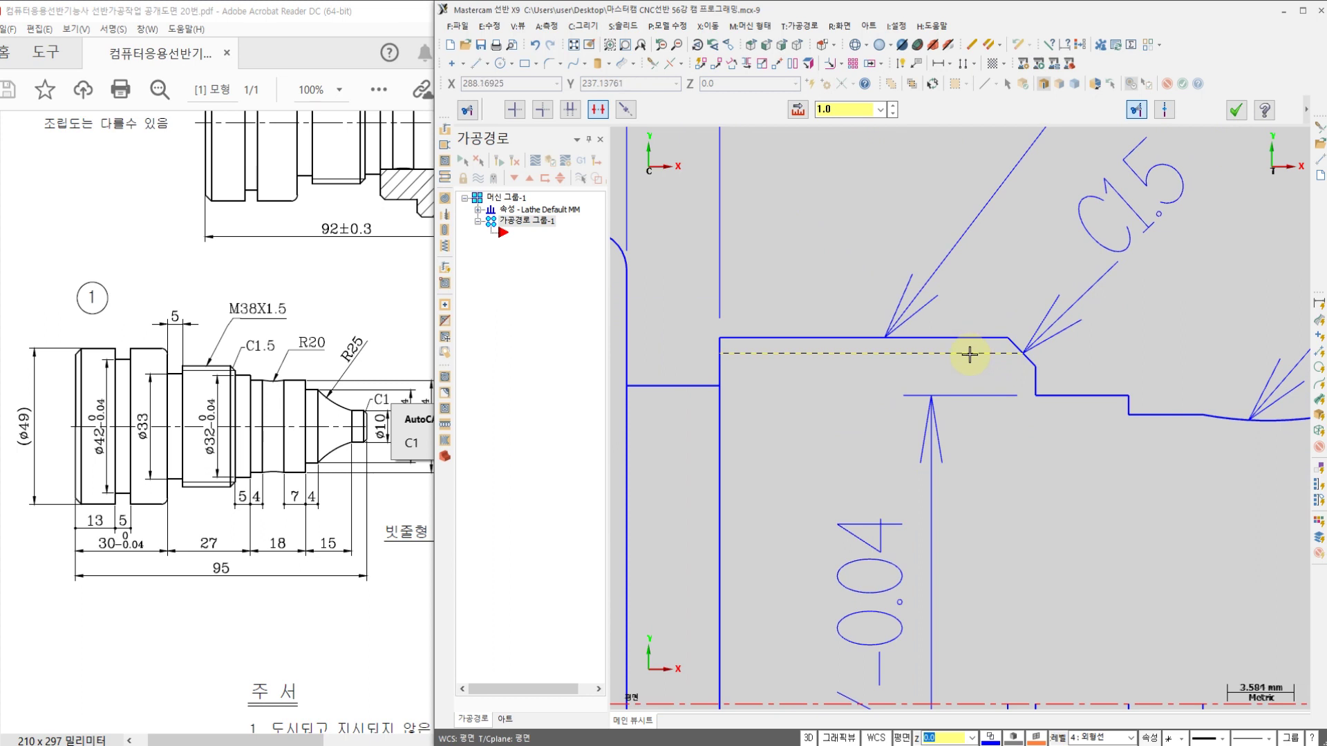
pyautogui.scroll(-2, 970, 355)
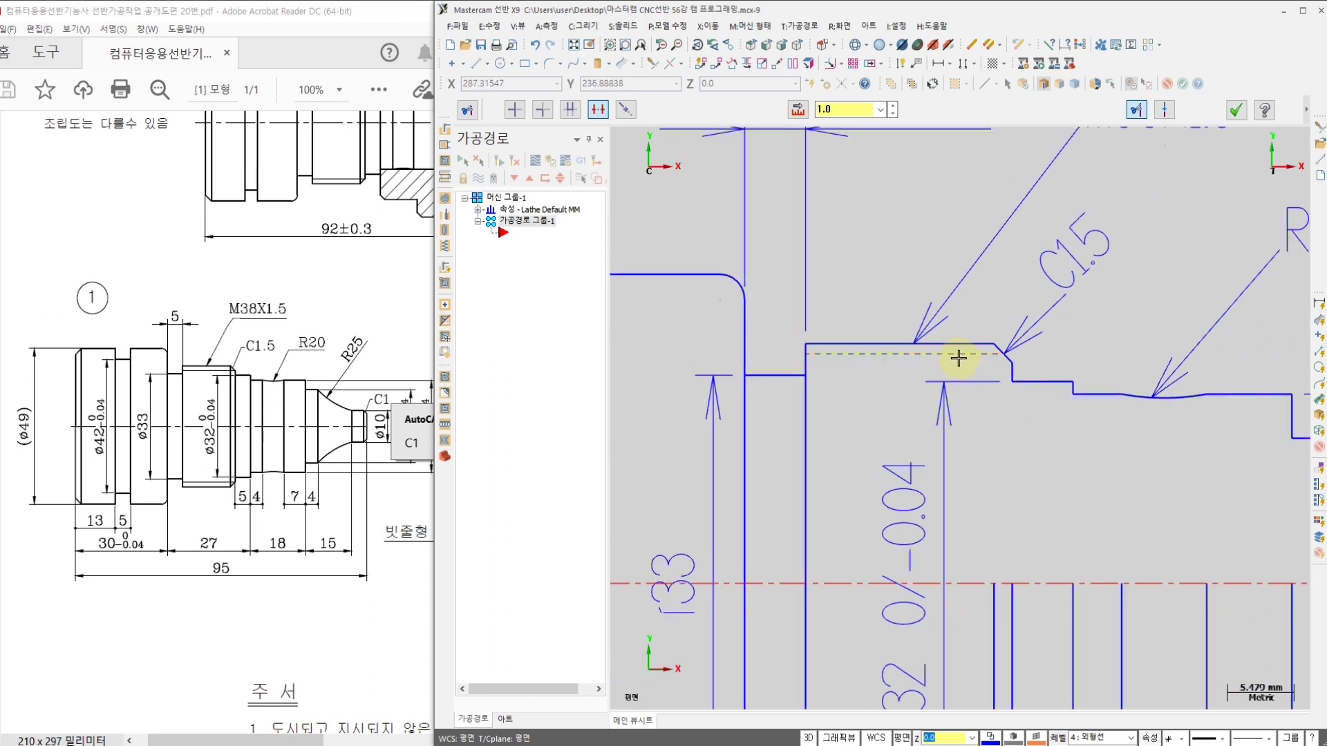
# Remove the interior vertical lines above the centerline at both edges of the 33 mm and 42 mm diameter grooves and at the large-end chamfer
pyautogui.scroll(3, 891, 394)
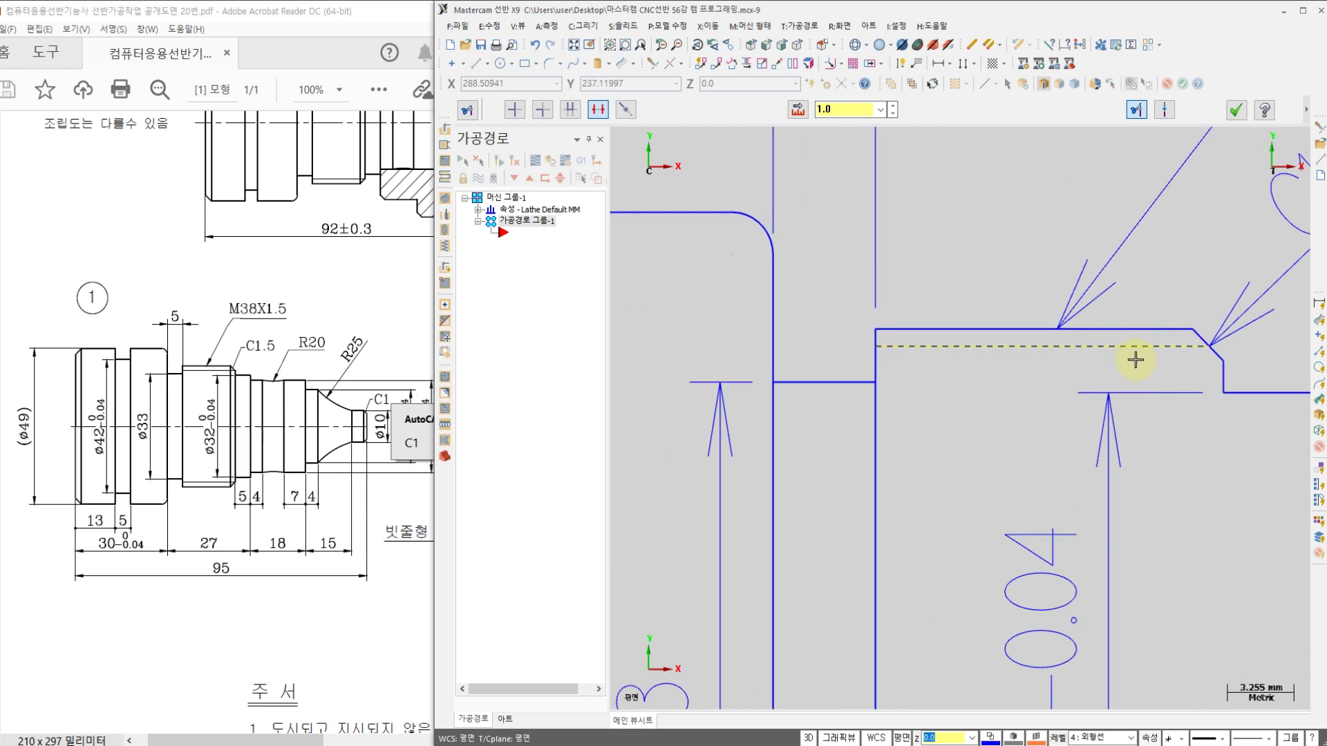
pyautogui.scroll(-4, 1058, 411)
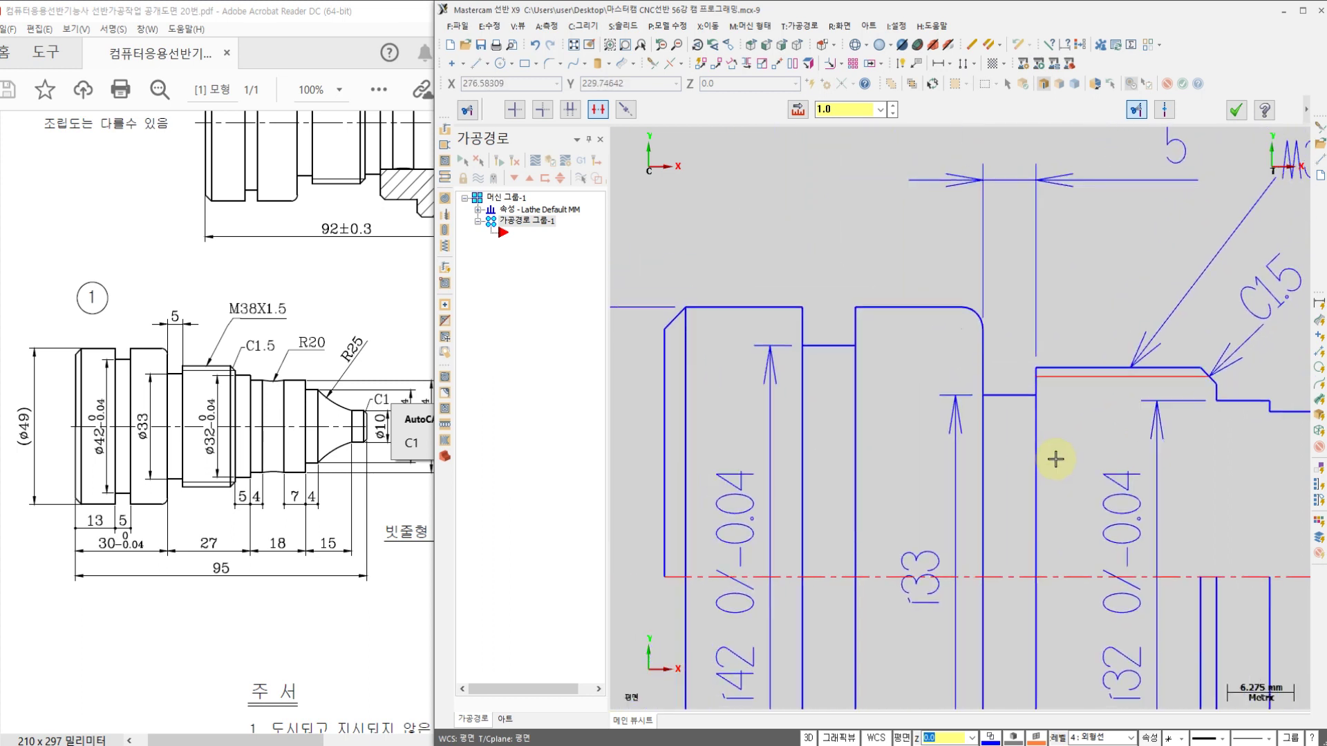
pyautogui.click(1035, 460)
pyautogui.click(983, 462)
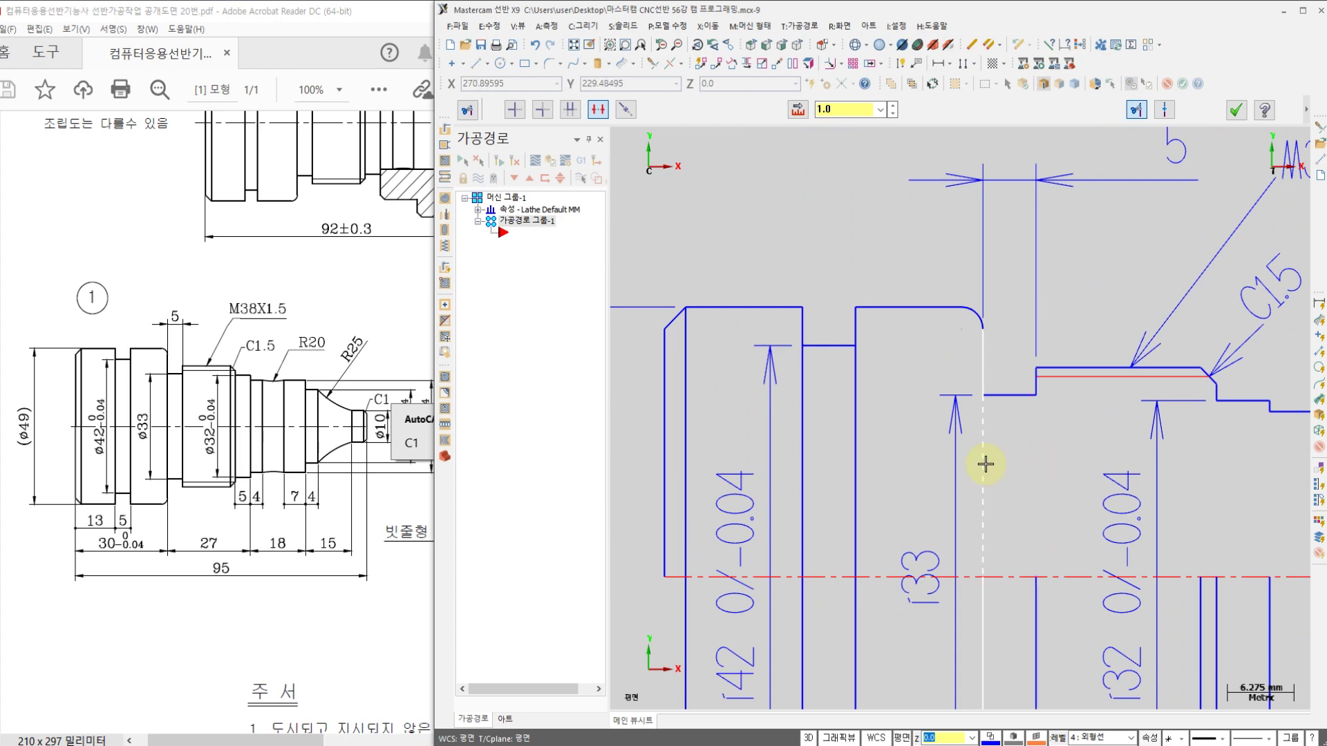
pyautogui.click(863, 452)
pyautogui.click(805, 450)
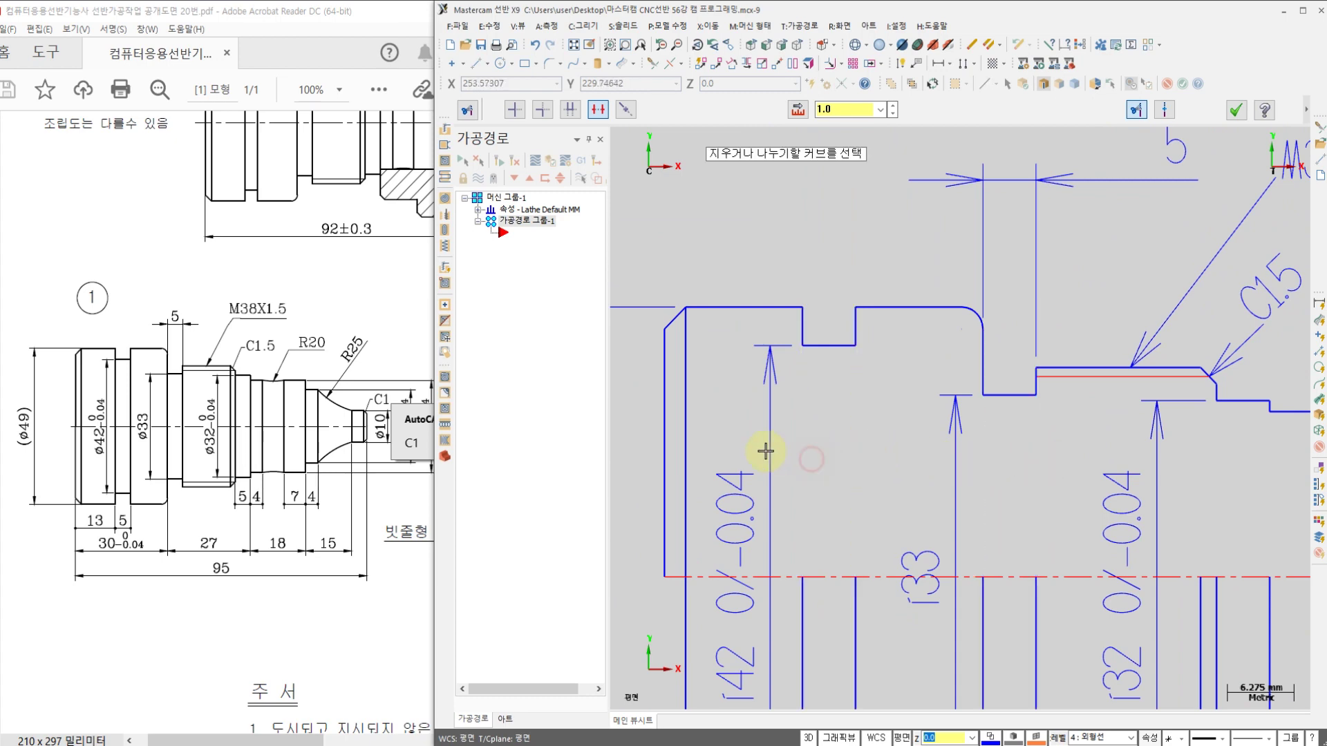
pyautogui.click(691, 442)
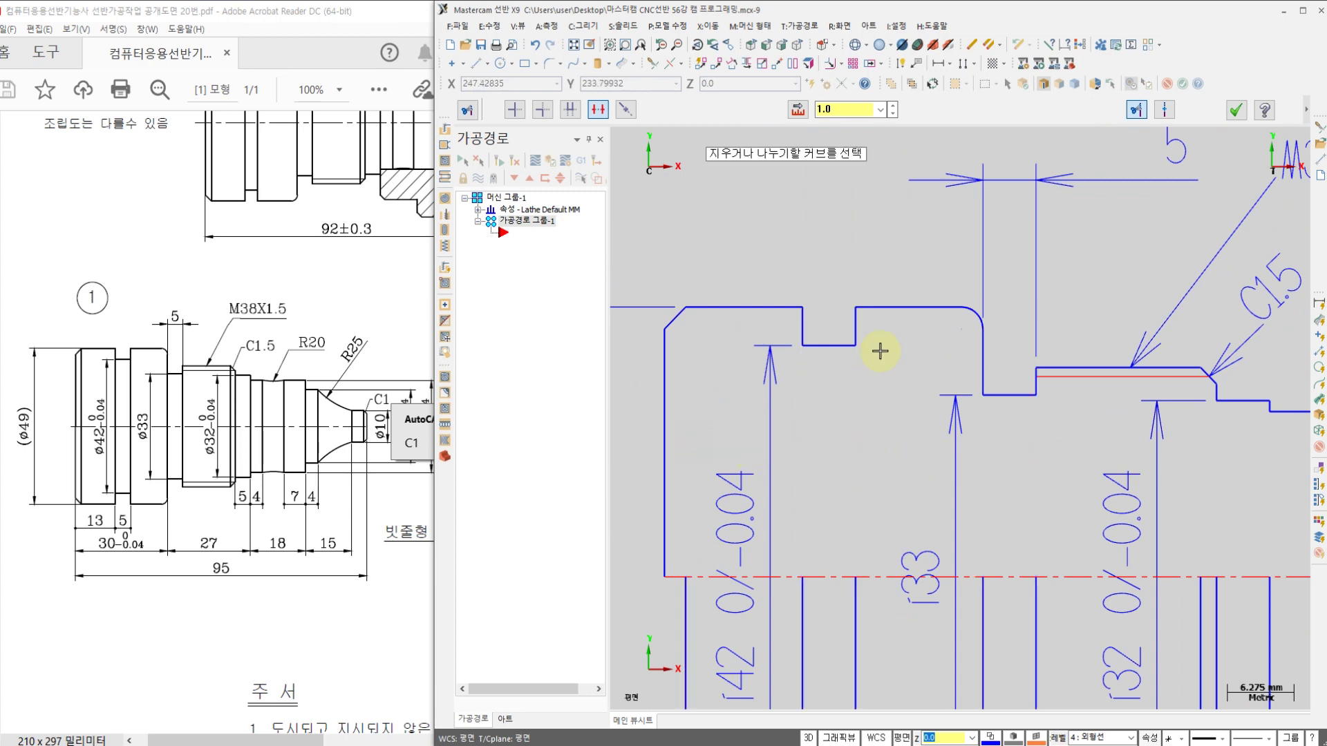
pyautogui.click(1236, 112)
pyautogui.scroll(-3, 947, 415)
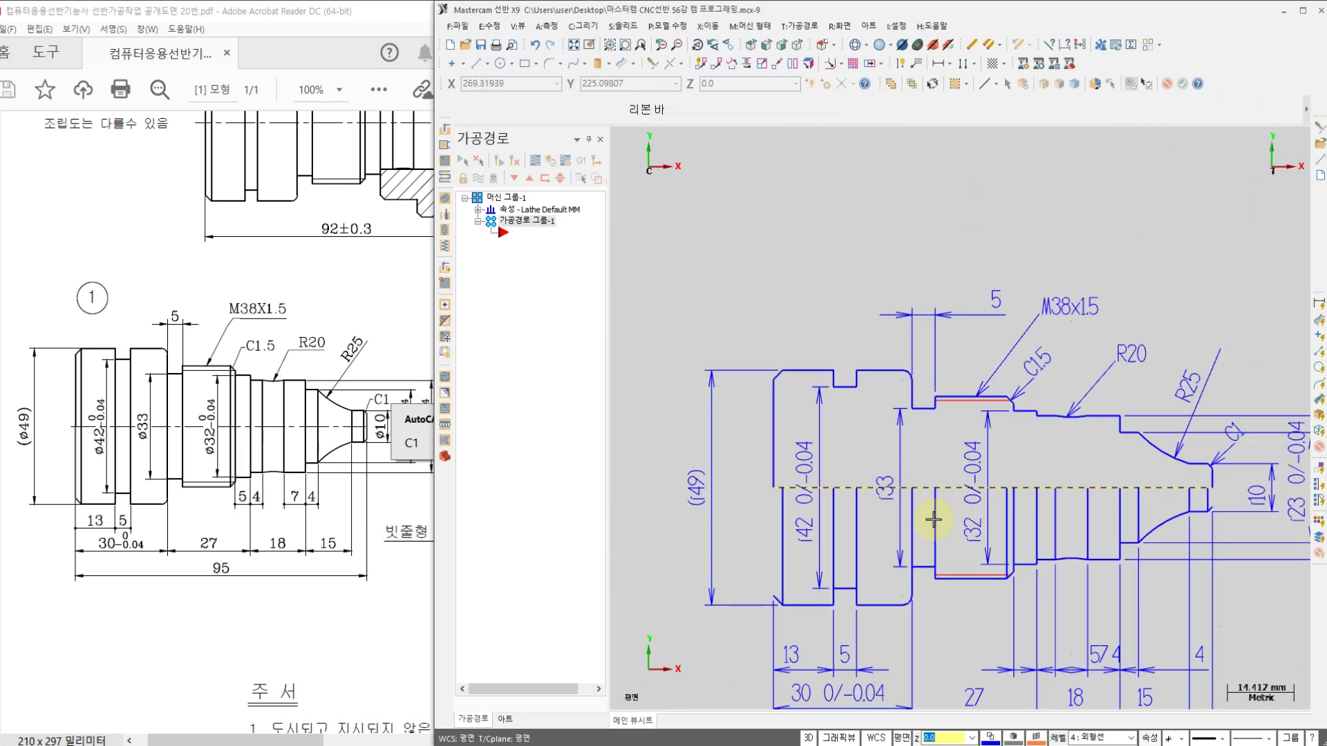
# Switch from the PDF drawing to the Notepad notes listing the machining sequence for the shaft
pyautogui.scroll(3, 934, 520)
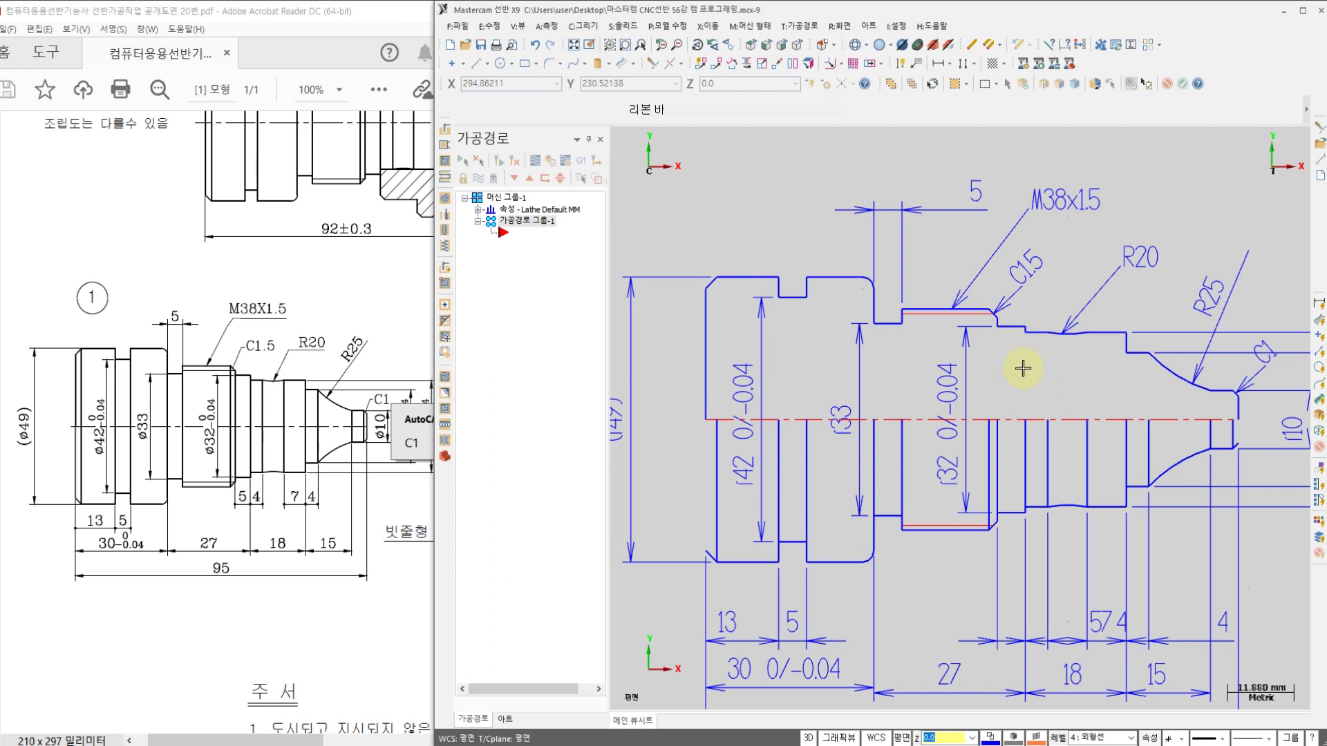
pyautogui.moveTo(1037, 399); pyautogui.dragTo(1001, 386, button='middle')
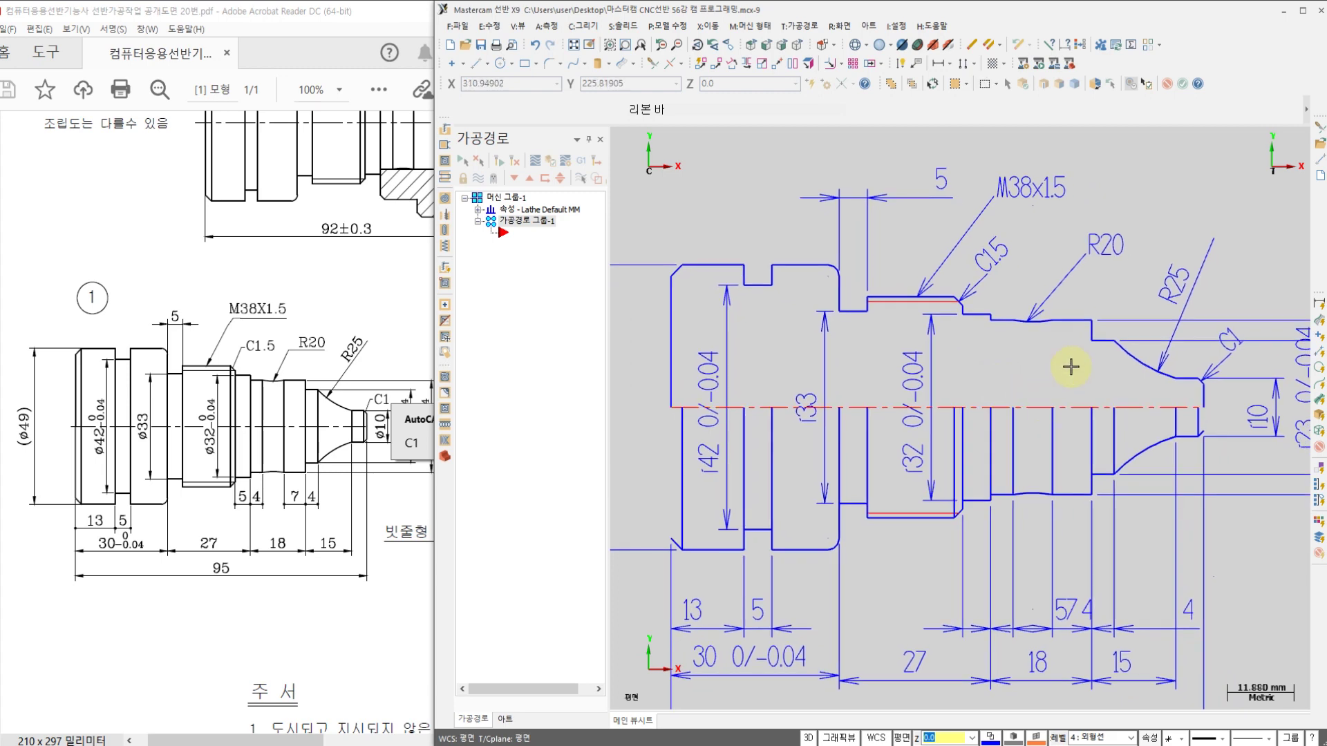
pyautogui.scroll(-2, 1042, 385)
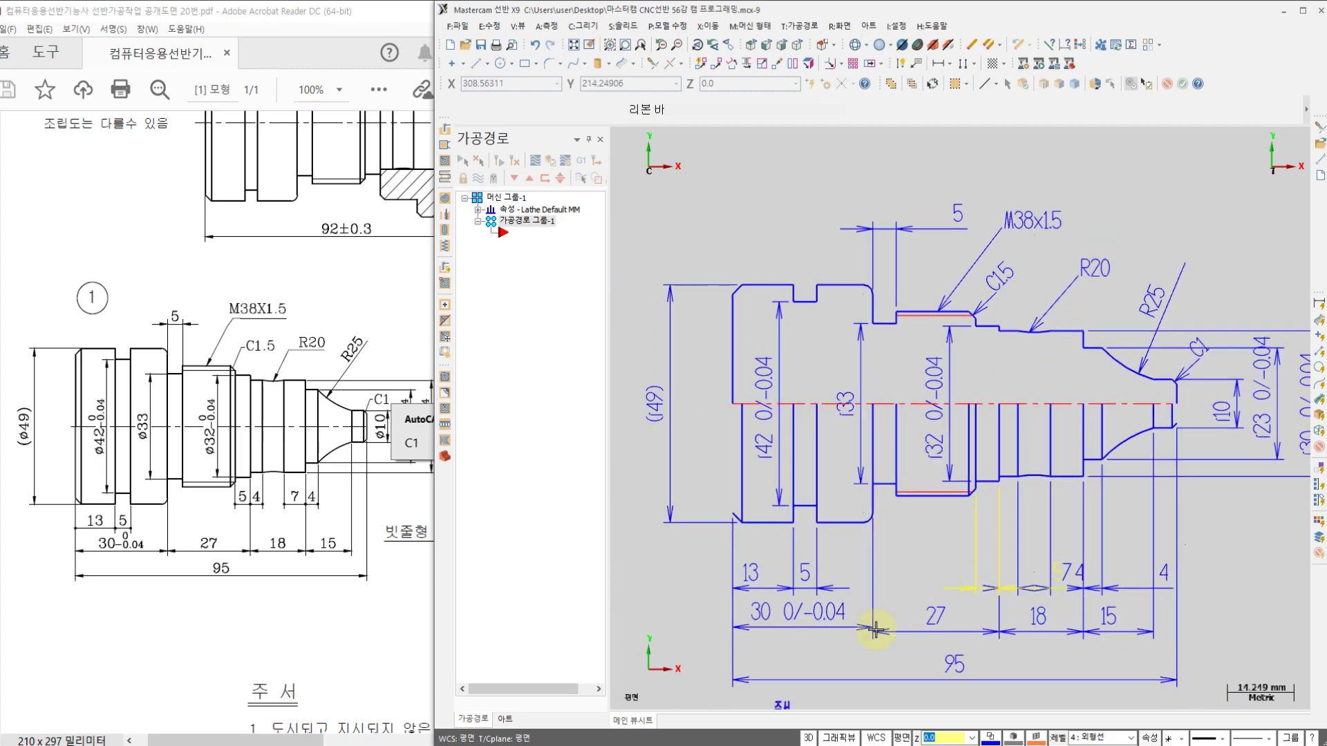
pyautogui.hotkey('alt', 'Tab')
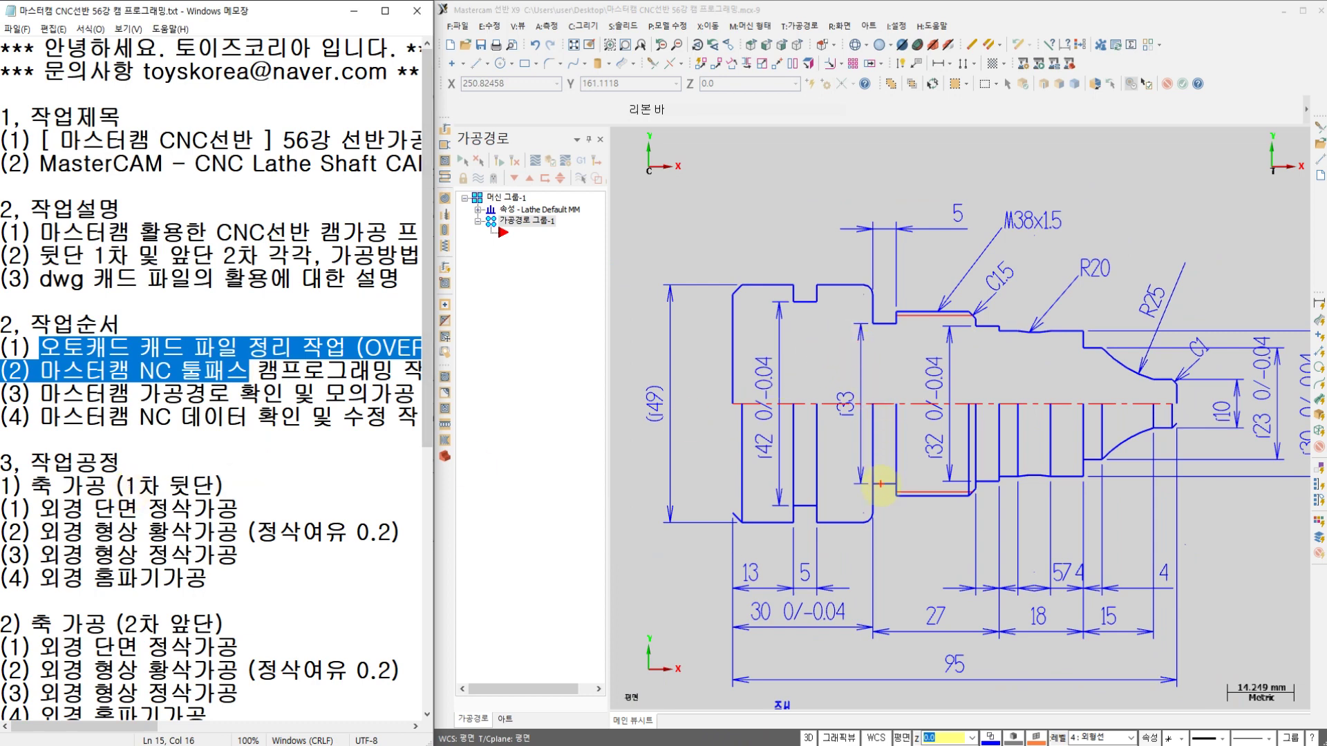
pyautogui.moveTo(890, 513)
pyautogui.mouseDown()
pyautogui.moveTo(782, 553)
pyautogui.moveTo(684, 290)
pyautogui.moveTo(839, 276)
pyautogui.moveTo(889, 452)
pyautogui.moveTo(886, 515)
pyautogui.moveTo(719, 546)
pyautogui.moveTo(719, 263)
pyautogui.moveTo(857, 233)
pyautogui.moveTo(884, 434)
pyautogui.mouseUp()
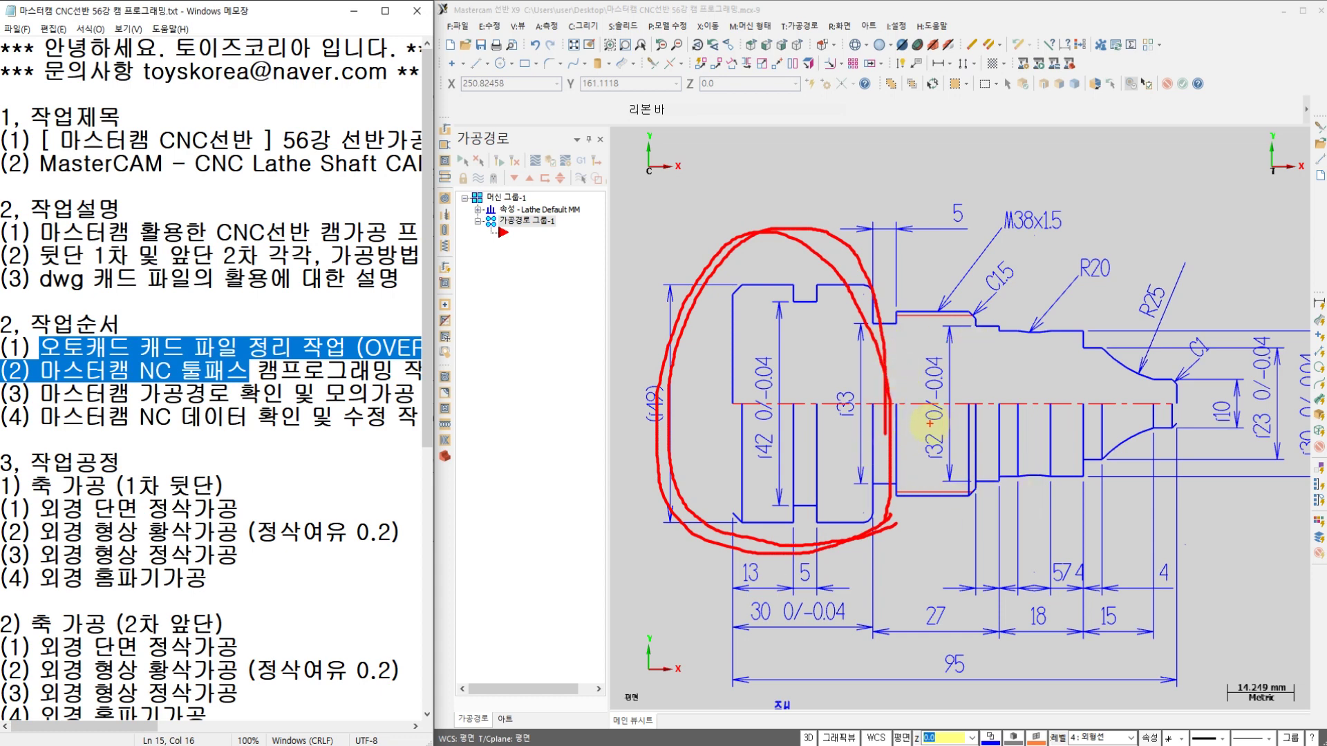
pyautogui.moveTo(895, 523)
pyautogui.mouseDown()
pyautogui.moveTo(857, 546)
pyautogui.moveTo(700, 517)
pyautogui.moveTo(719, 266)
pyautogui.moveTo(872, 290)
pyautogui.moveTo(890, 428)
pyautogui.moveTo(884, 535)
pyautogui.mouseUp()
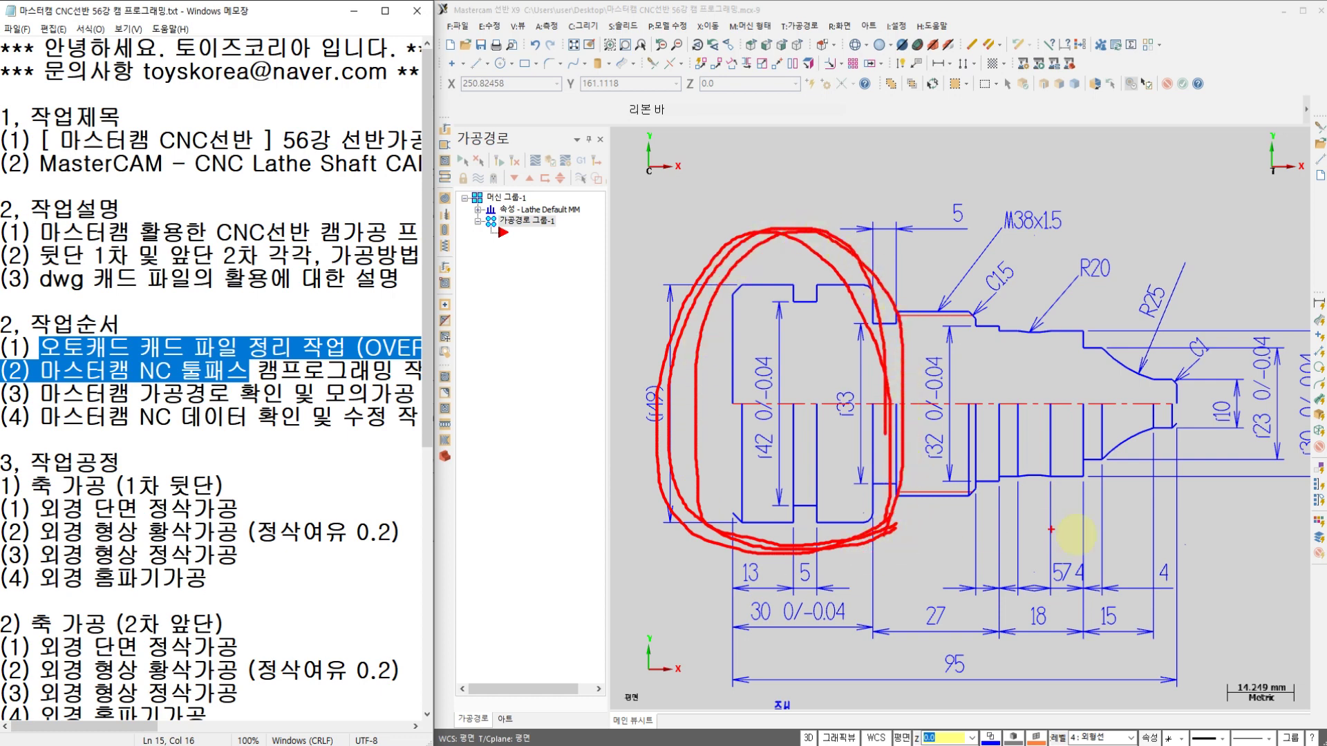
pyautogui.moveTo(1165, 534)
pyautogui.mouseDown()
pyautogui.moveTo(1113, 542)
pyautogui.moveTo(879, 338)
pyautogui.moveTo(1106, 239)
pyautogui.moveTo(1200, 442)
pyautogui.moveTo(1161, 534)
pyautogui.mouseUp()
pyautogui.moveTo(804, 356); pyautogui.dragTo(736, 470)
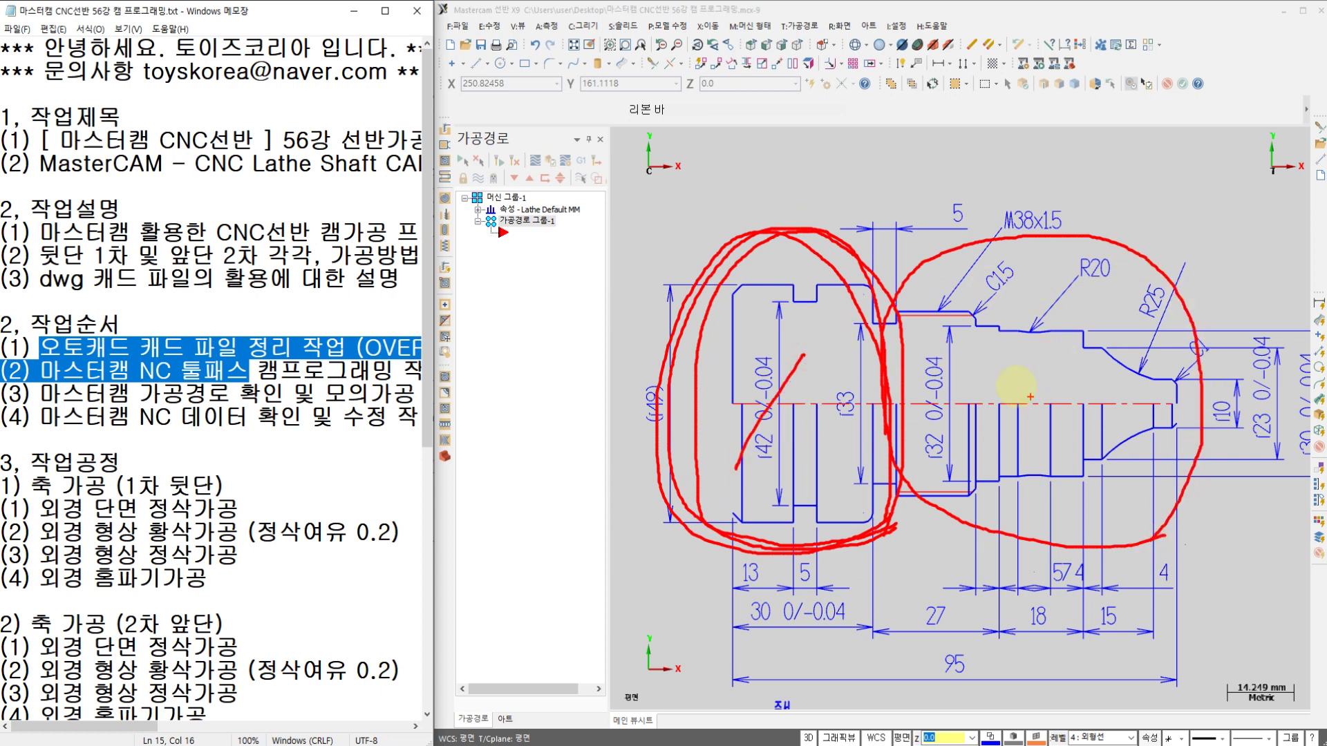
pyautogui.moveTo(1002, 361)
pyautogui.mouseDown()
pyautogui.moveTo(1033, 411)
pyautogui.moveTo(1117, 429)
pyautogui.mouseUp()
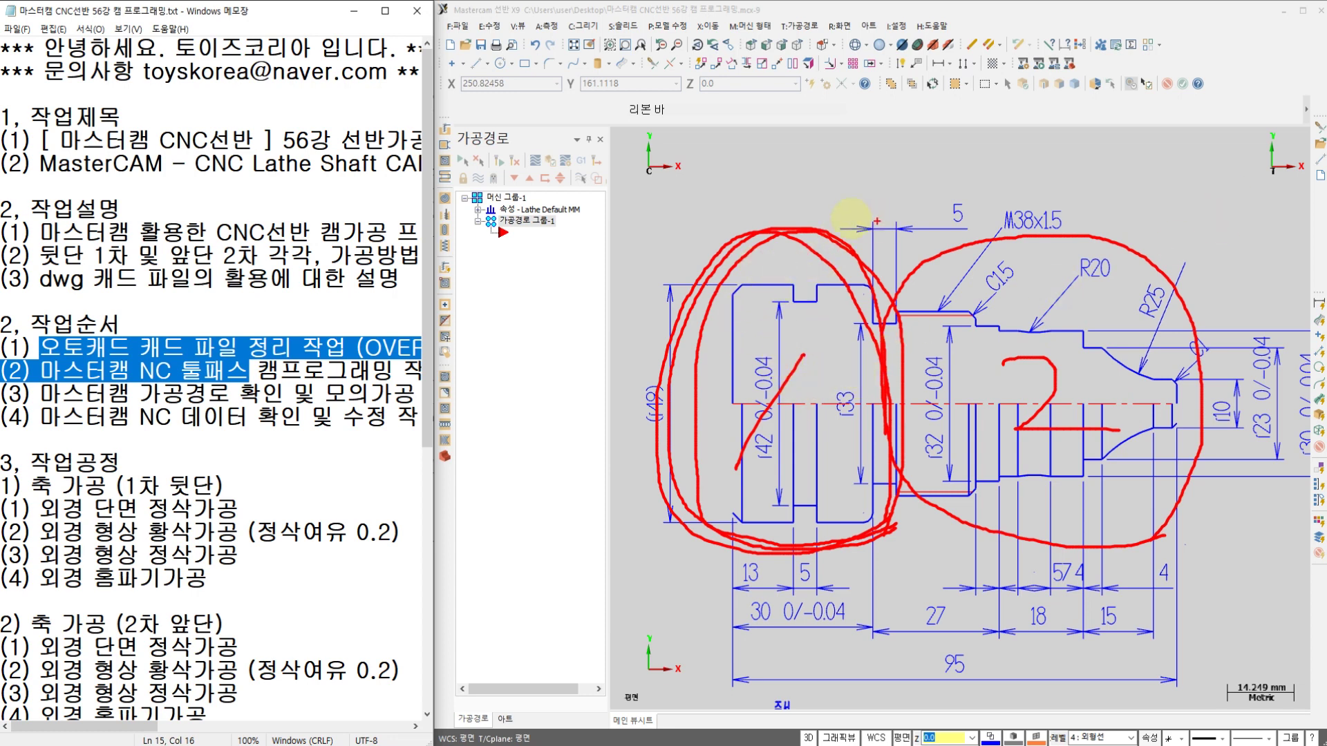
pyautogui.moveTo(459, 224)
pyautogui.mouseDown()
pyautogui.moveTo(661, 226)
pyautogui.moveTo(659, 242)
pyautogui.mouseUp()
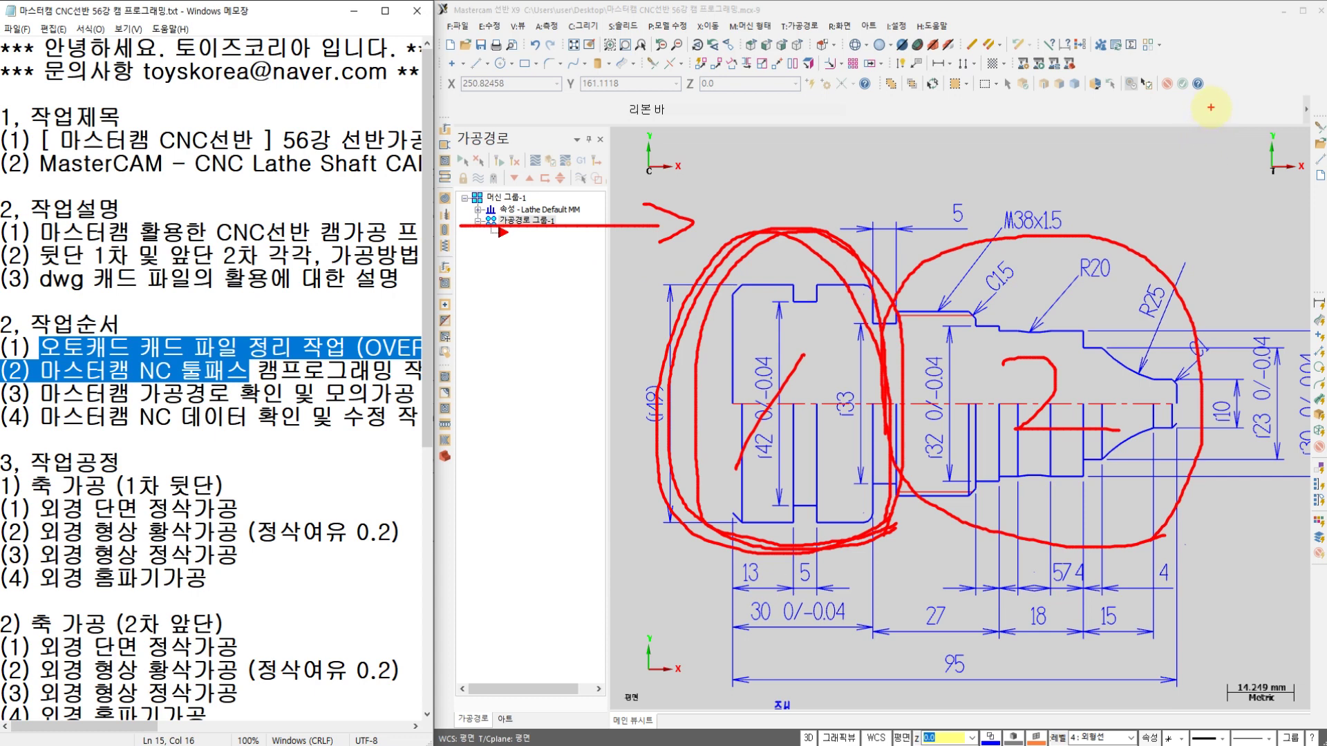
pyautogui.moveTo(1224, 100)
pyautogui.mouseDown()
pyautogui.moveTo(1221, 162)
pyautogui.moveTo(1235, 90)
pyautogui.moveTo(1223, 148)
pyautogui.moveTo(1196, 163)
pyautogui.mouseUp()
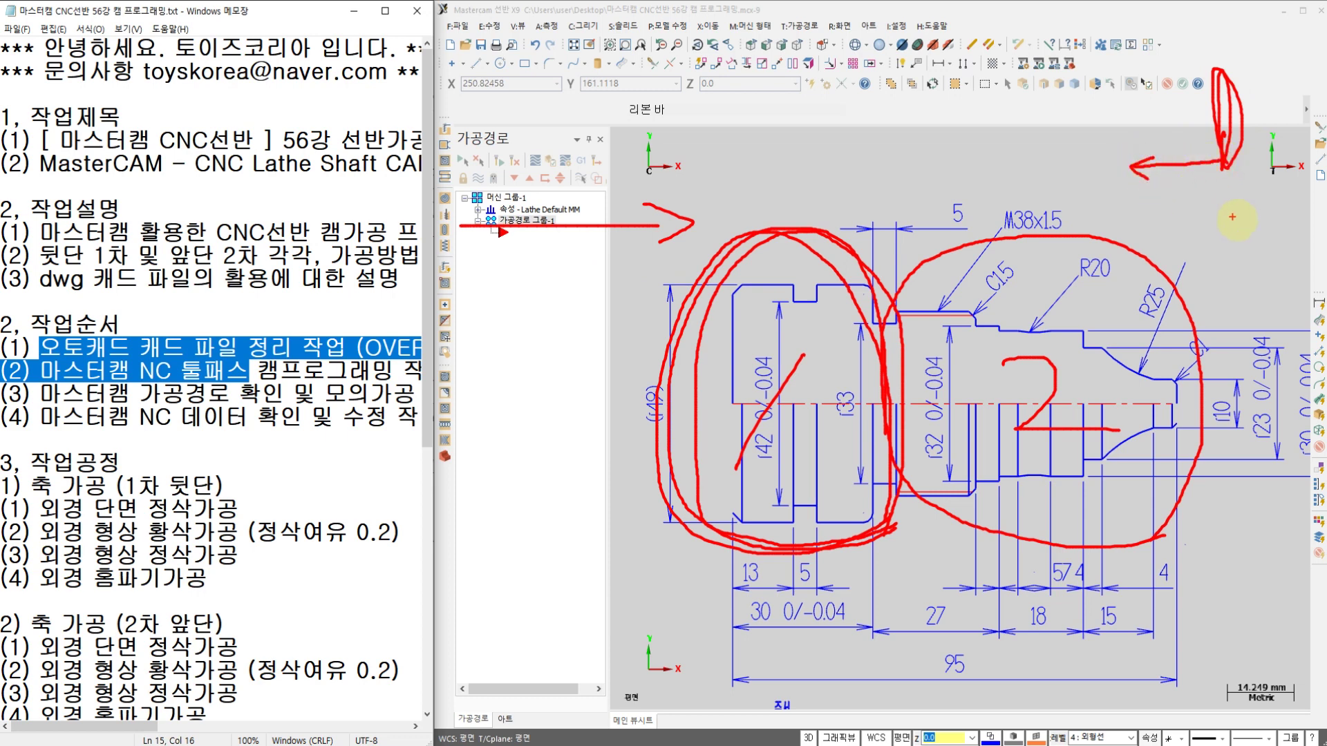
pyautogui.moveTo(960, 256)
pyautogui.mouseDown()
pyautogui.moveTo(1009, 150)
pyautogui.moveTo(1033, 228)
pyautogui.moveTo(986, 261)
pyautogui.mouseUp()
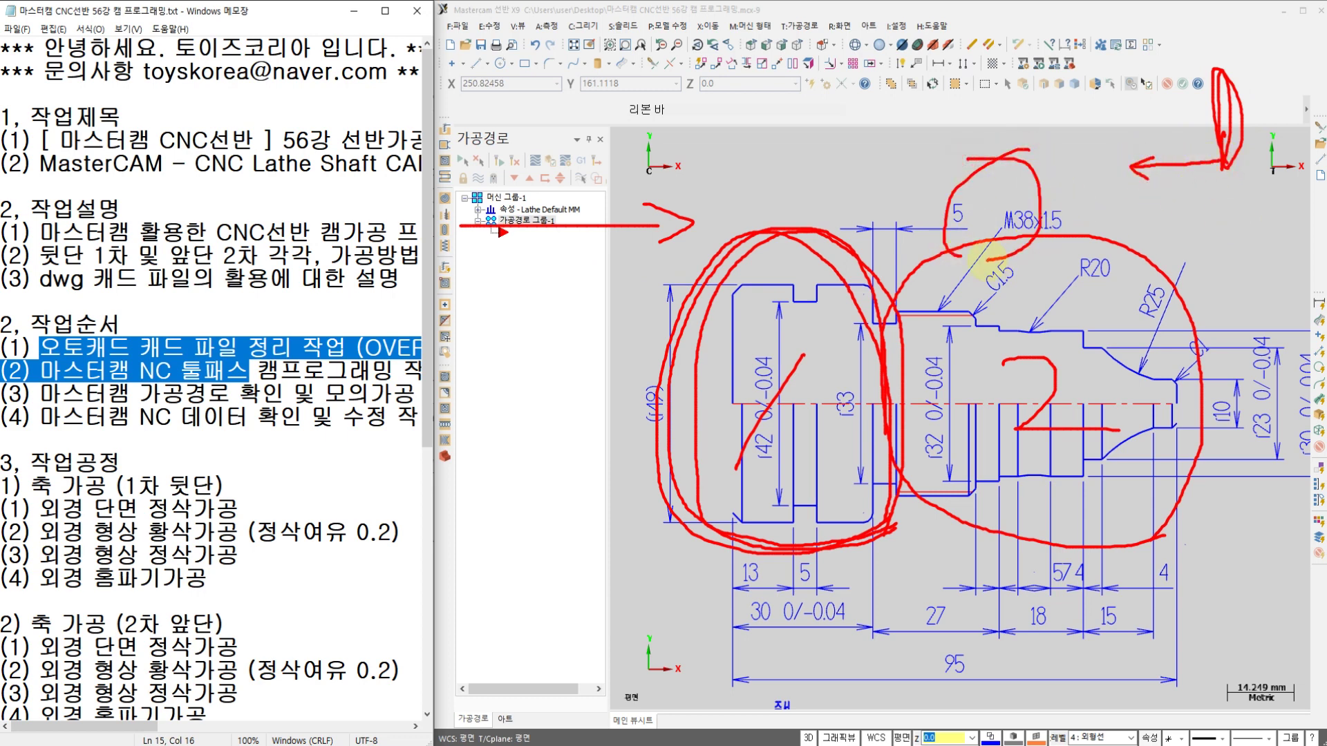
pyautogui.moveTo(767, 512)
pyautogui.mouseDown()
pyautogui.moveTo(732, 501)
pyautogui.moveTo(778, 236)
pyautogui.moveTo(864, 461)
pyautogui.mouseUp()
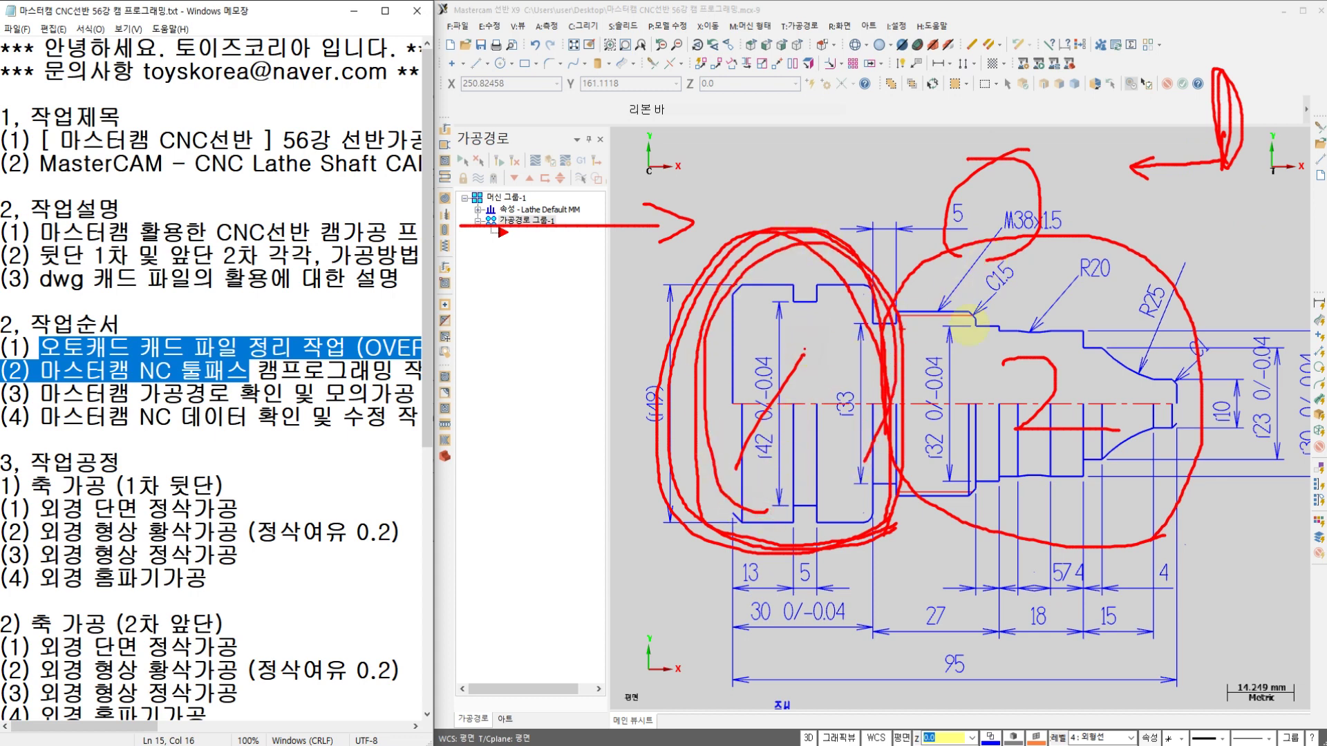
pyautogui.moveTo(876, 311)
pyautogui.mouseDown()
pyautogui.moveTo(1175, 239)
pyautogui.moveTo(1248, 290)
pyautogui.mouseUp()
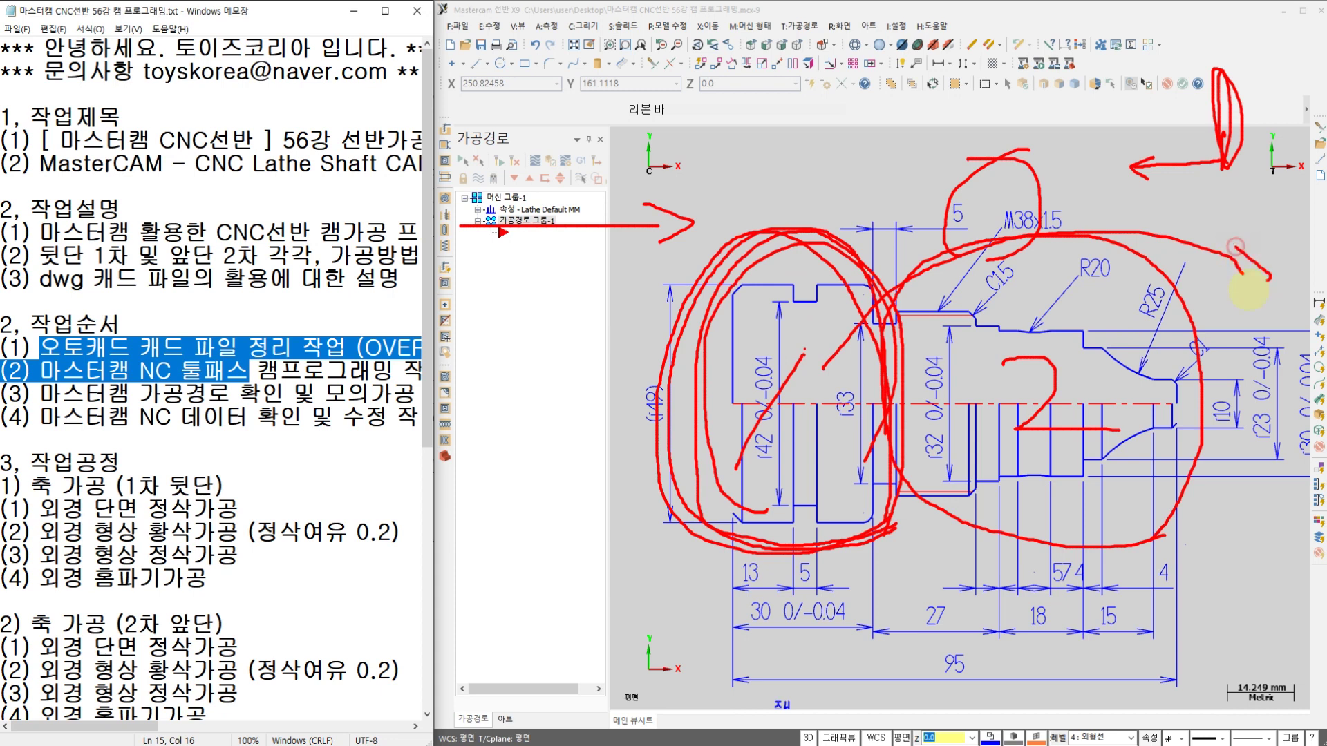
pyautogui.moveTo(1083, 540); pyautogui.dragTo(1096, 612)
pyautogui.moveTo(1185, 530); pyautogui.dragTo(1182, 608)
pyautogui.moveTo(1208, 520); pyautogui.dragTo(1244, 568)
pyautogui.moveTo(1265, 523); pyautogui.dragTo(1243, 596)
pyautogui.moveTo(1130, 483)
pyautogui.mouseDown()
pyautogui.moveTo(822, 549)
pyautogui.moveTo(843, 248)
pyautogui.moveTo(1100, 502)
pyautogui.mouseUp()
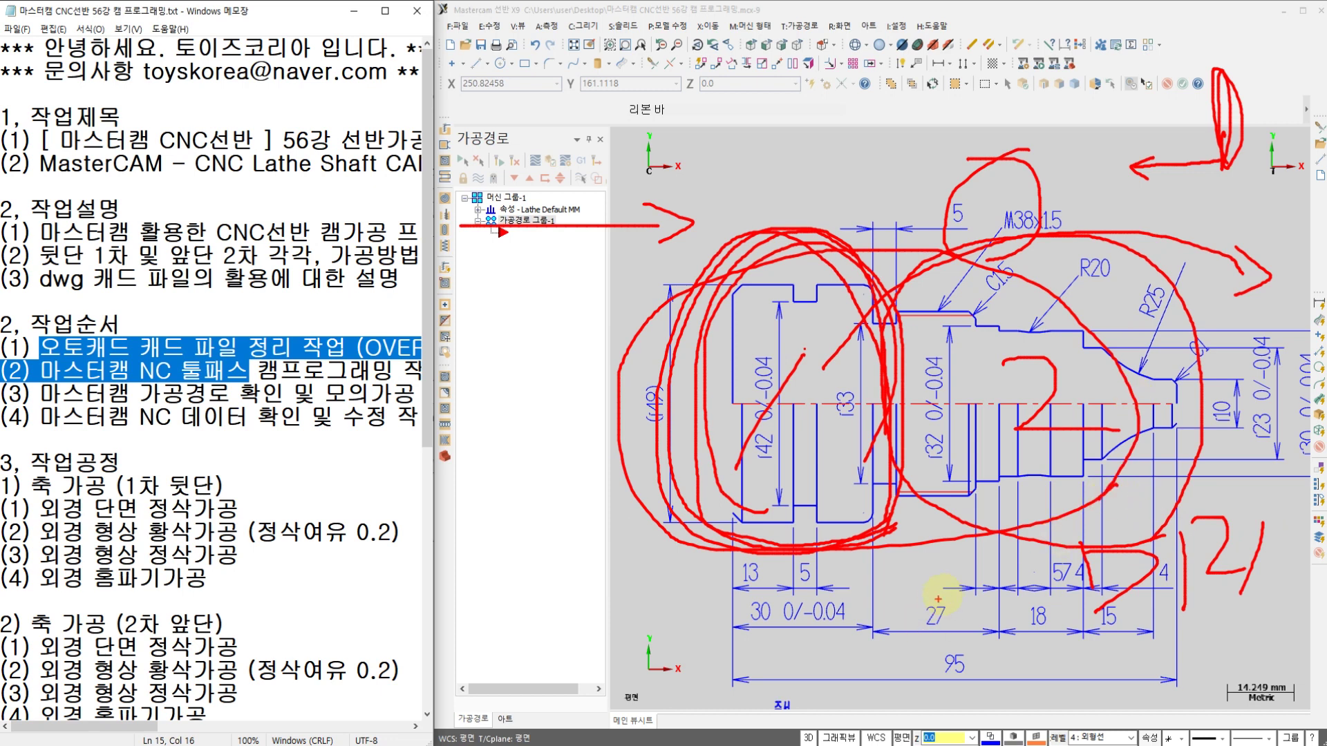
pyautogui.moveTo(966, 625); pyautogui.dragTo(1094, 665)
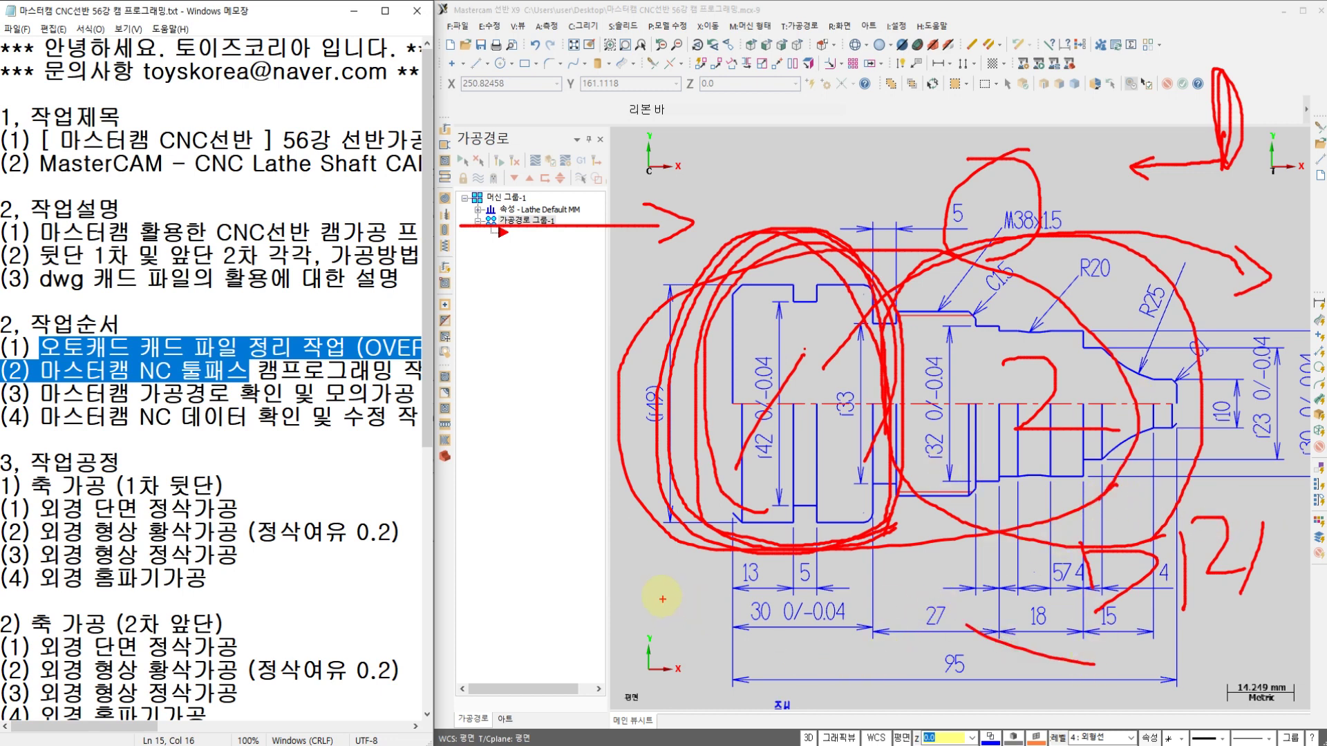
pyautogui.moveTo(622, 593); pyautogui.dragTo(660, 646)
pyautogui.moveTo(802, 599); pyautogui.dragTo(880, 650)
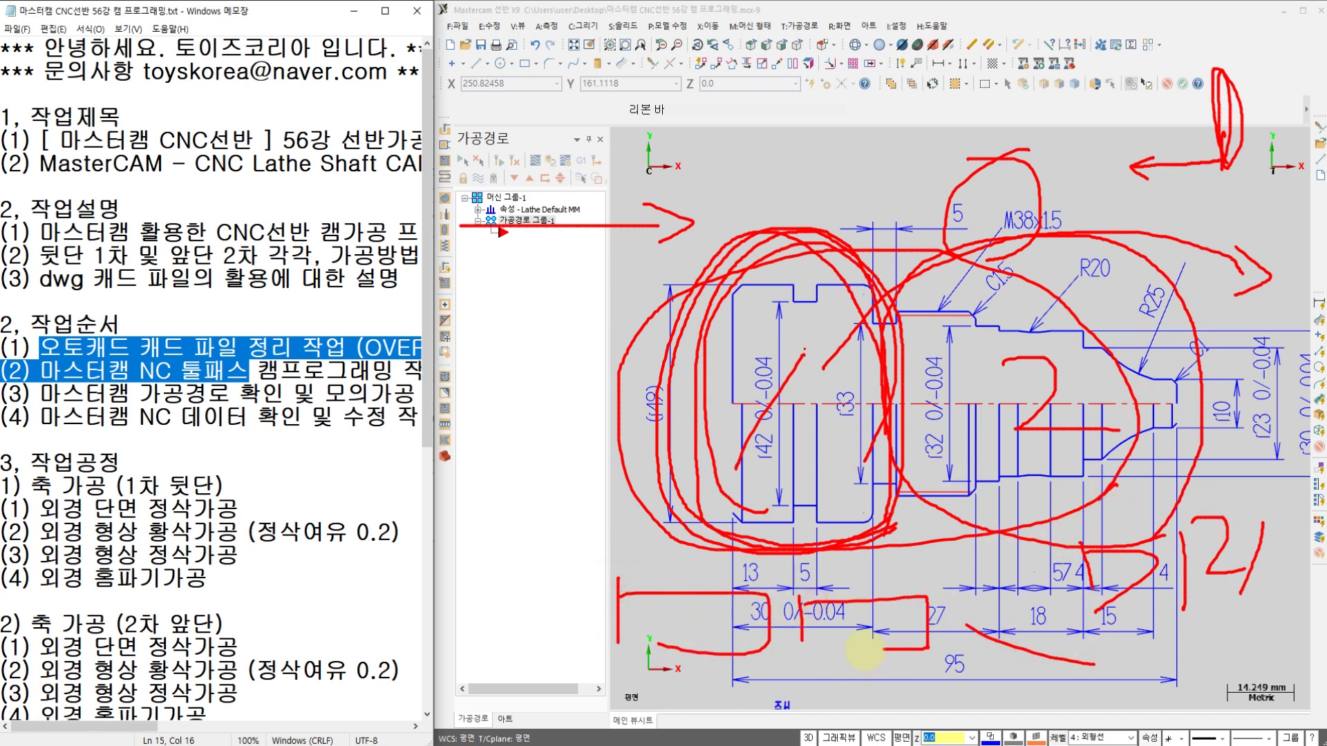
pyautogui.press('Escape')
# Examine the trimmed shaft profile and the empty drawing space beyond its small-diameter end
pyautogui.scroll(-5, 885, 436)
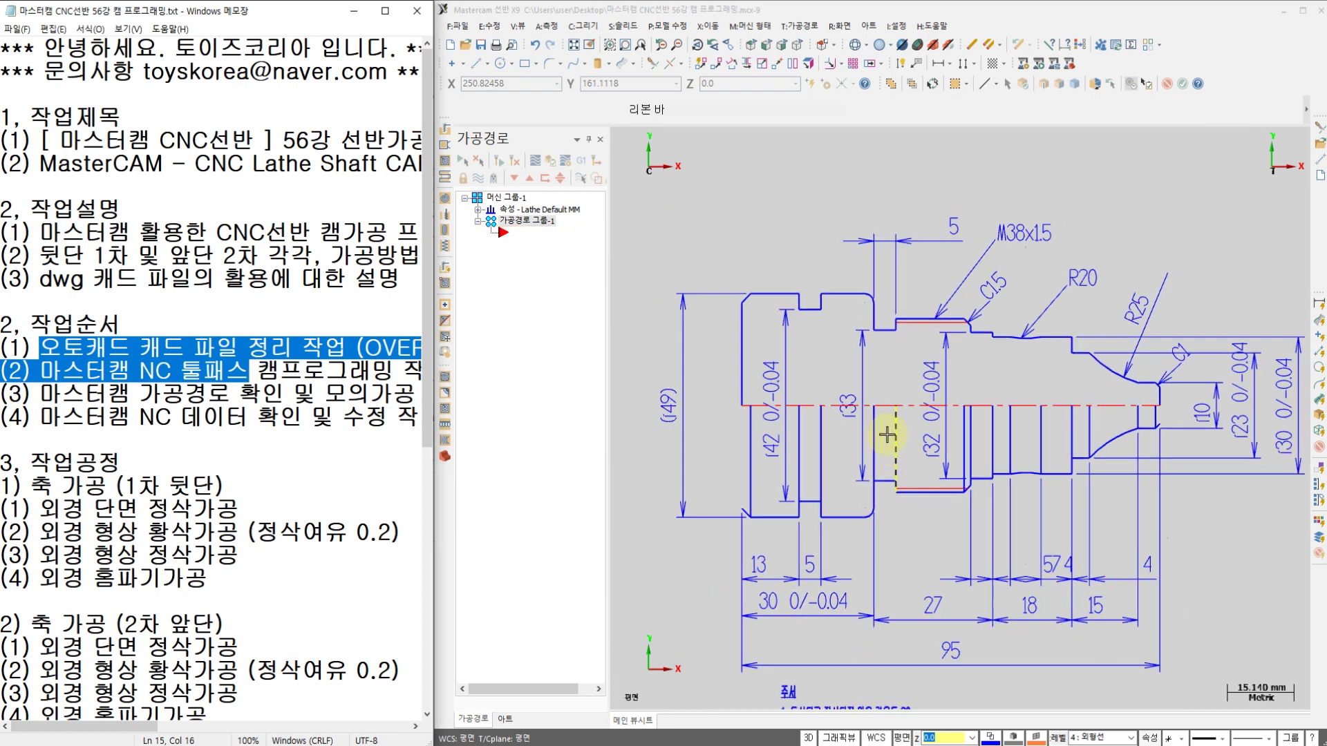
pyautogui.moveTo(926, 464); pyautogui.dragTo(788, 466, button='middle')
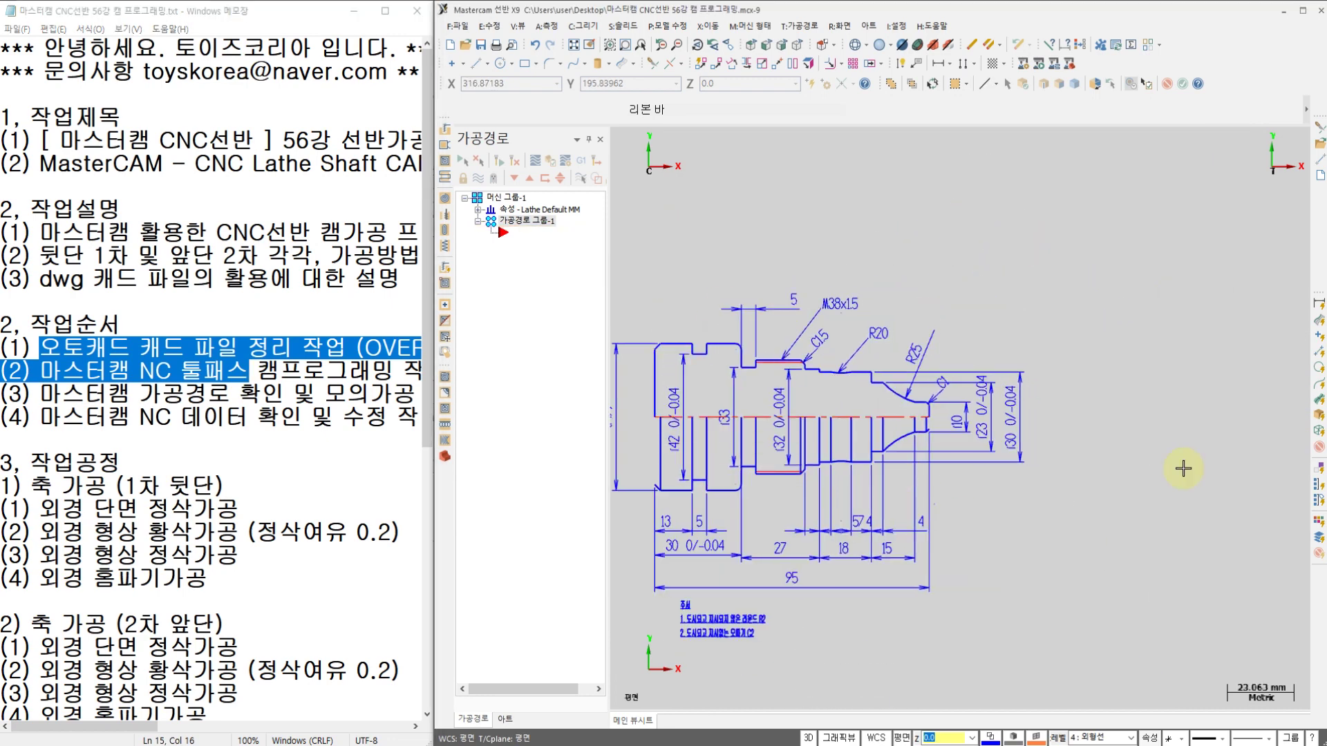
pyautogui.moveTo(1178, 450); pyautogui.dragTo(1004, 473, button='middle')
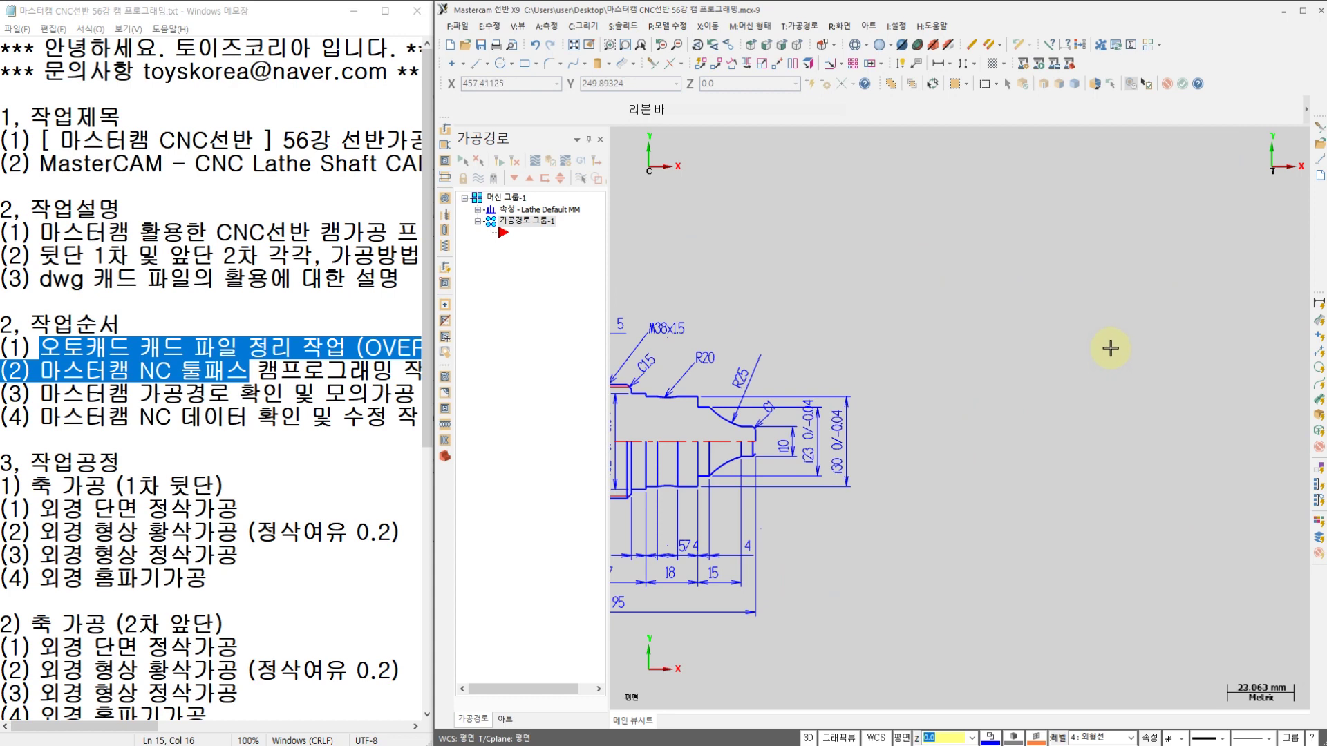
pyautogui.scroll(-2, 891, 356)
pyautogui.moveTo(820, 362); pyautogui.dragTo(916, 346, button='middle')
pyautogui.scroll(2, 917, 346)
pyautogui.scroll(1, 917, 346)
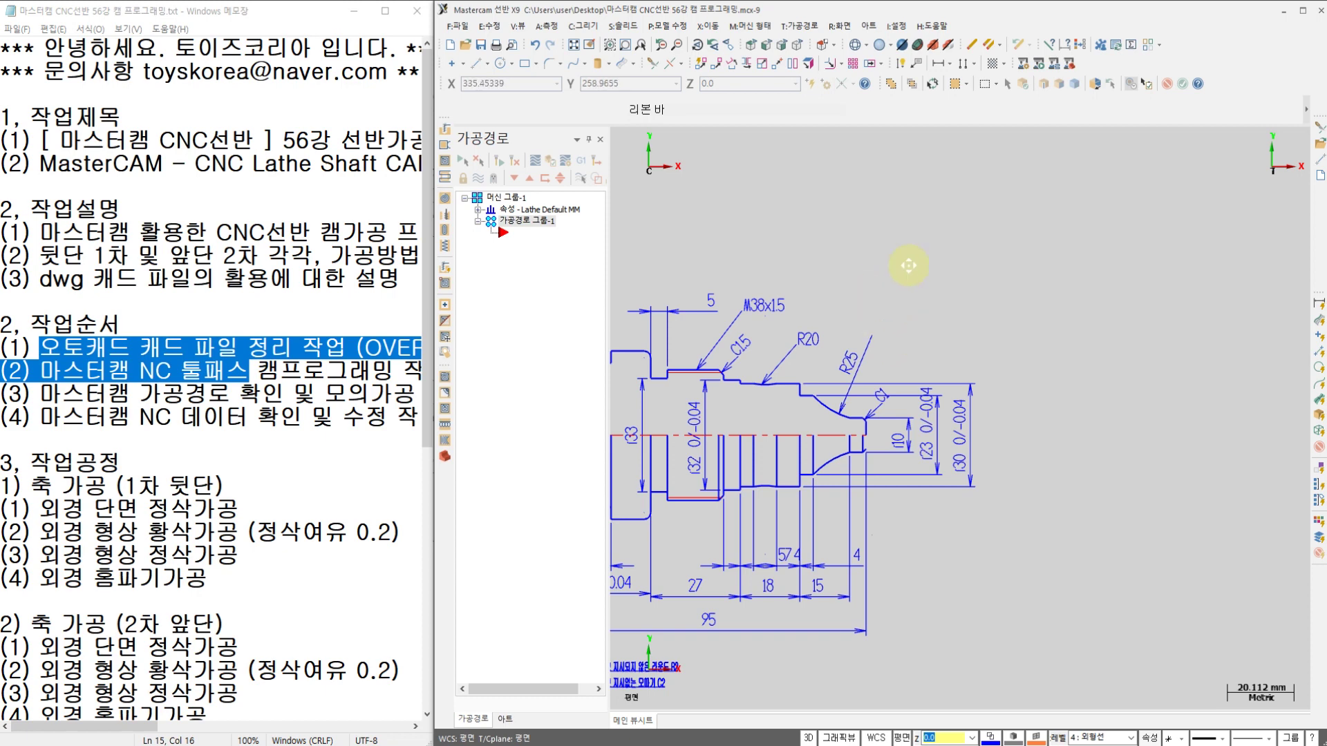
pyautogui.moveTo(909, 265); pyautogui.dragTo(950, 233, button='middle')
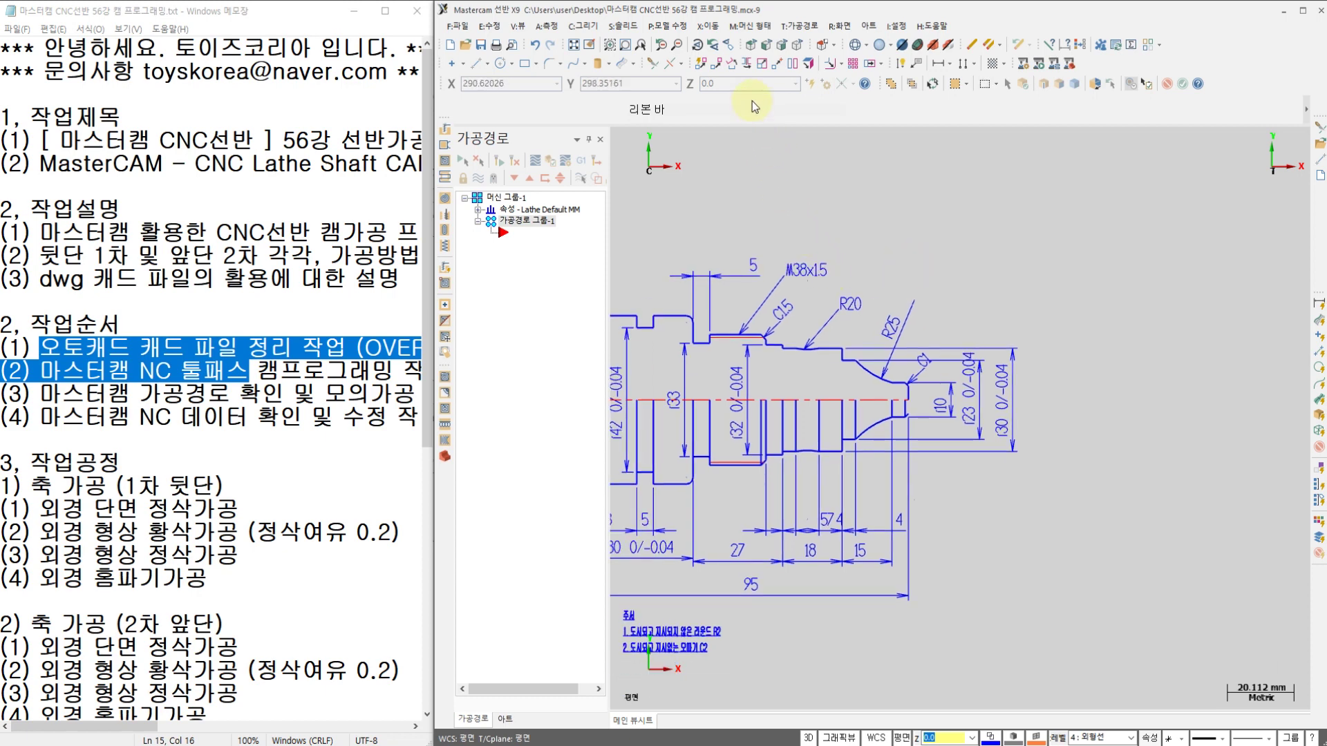
pyautogui.click(747, 63)
pyautogui.scroll(-2, 836, 266)
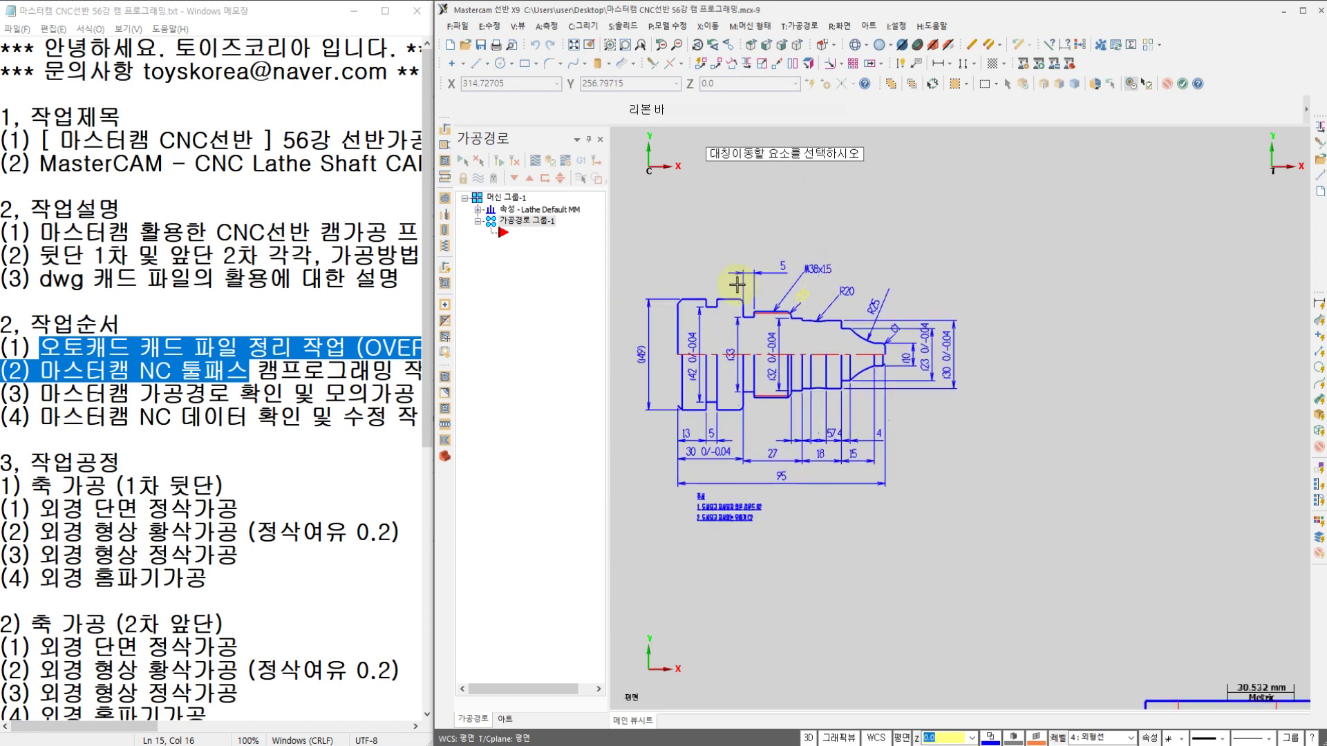
pyautogui.scroll(2, 698, 281)
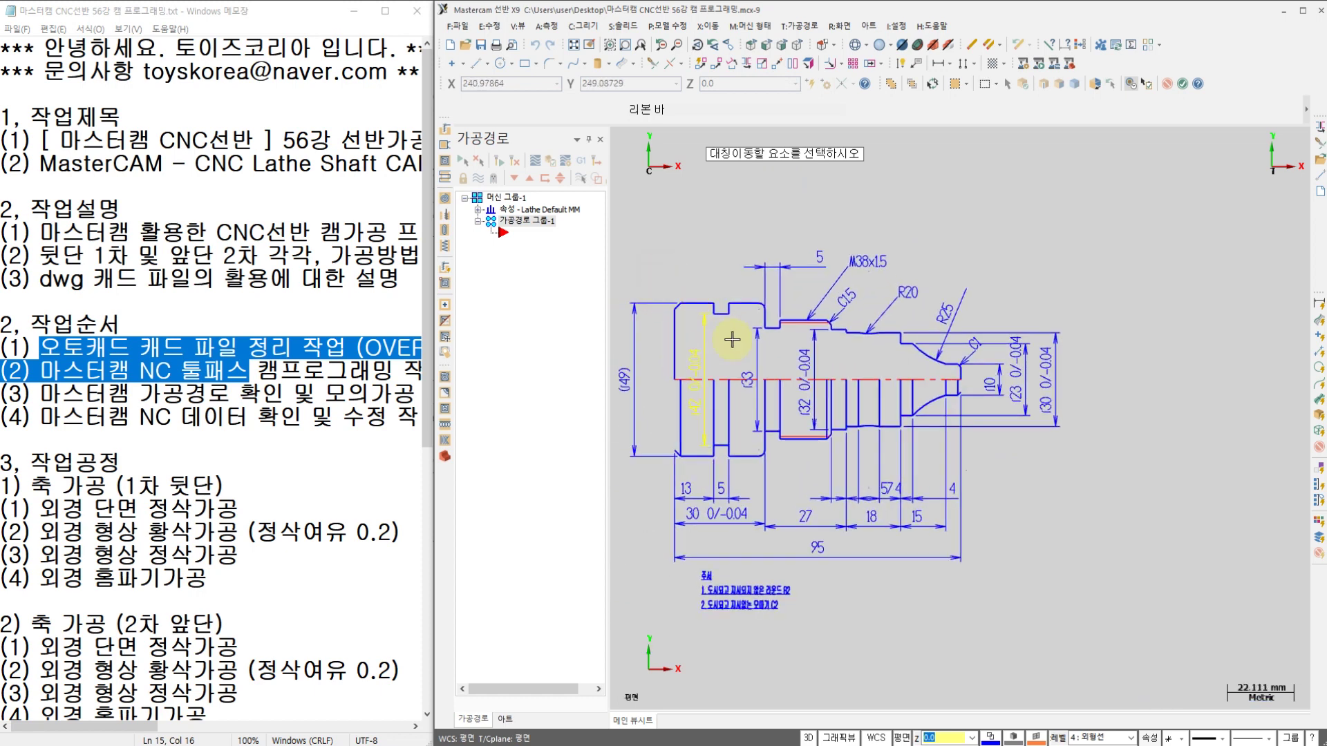
pyautogui.moveTo(652, 266)
pyautogui.mouseDown()
pyautogui.moveTo(986, 467)
pyautogui.moveTo(981, 478)
pyautogui.mouseUp()
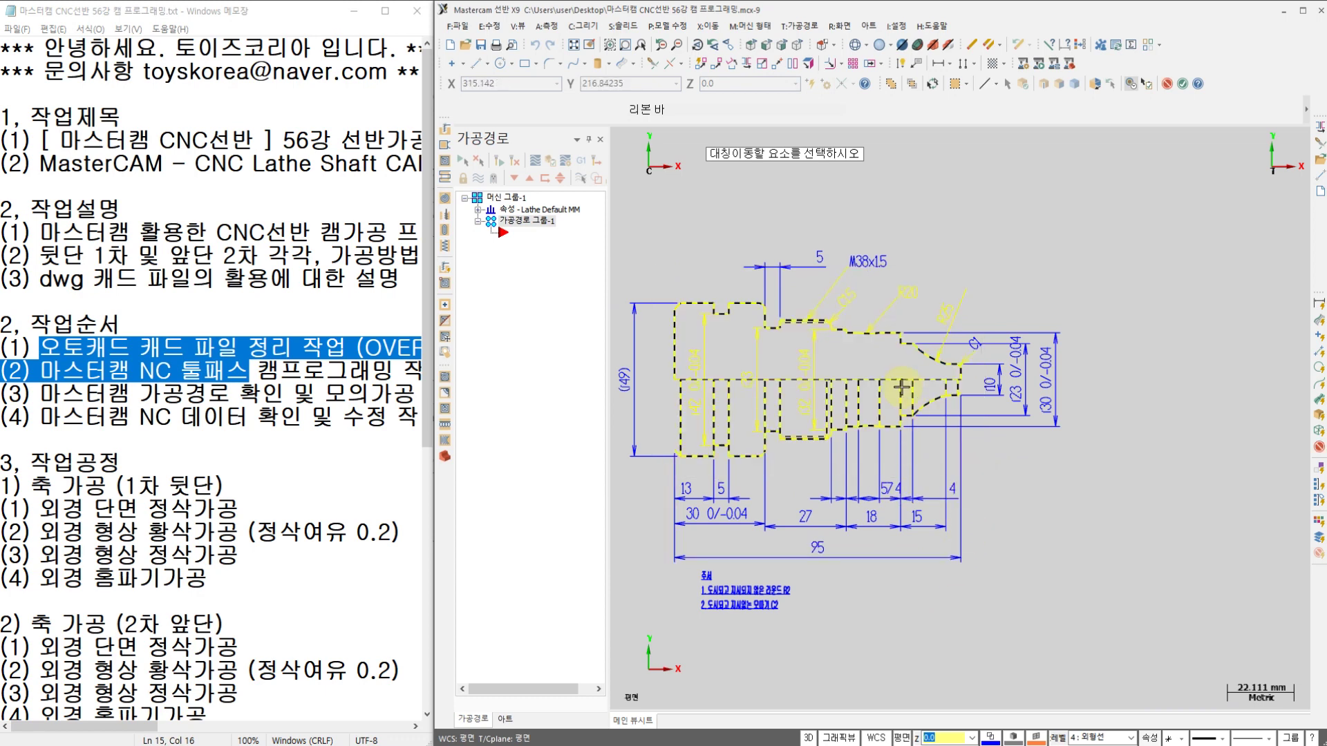
pyautogui.press('Escape')
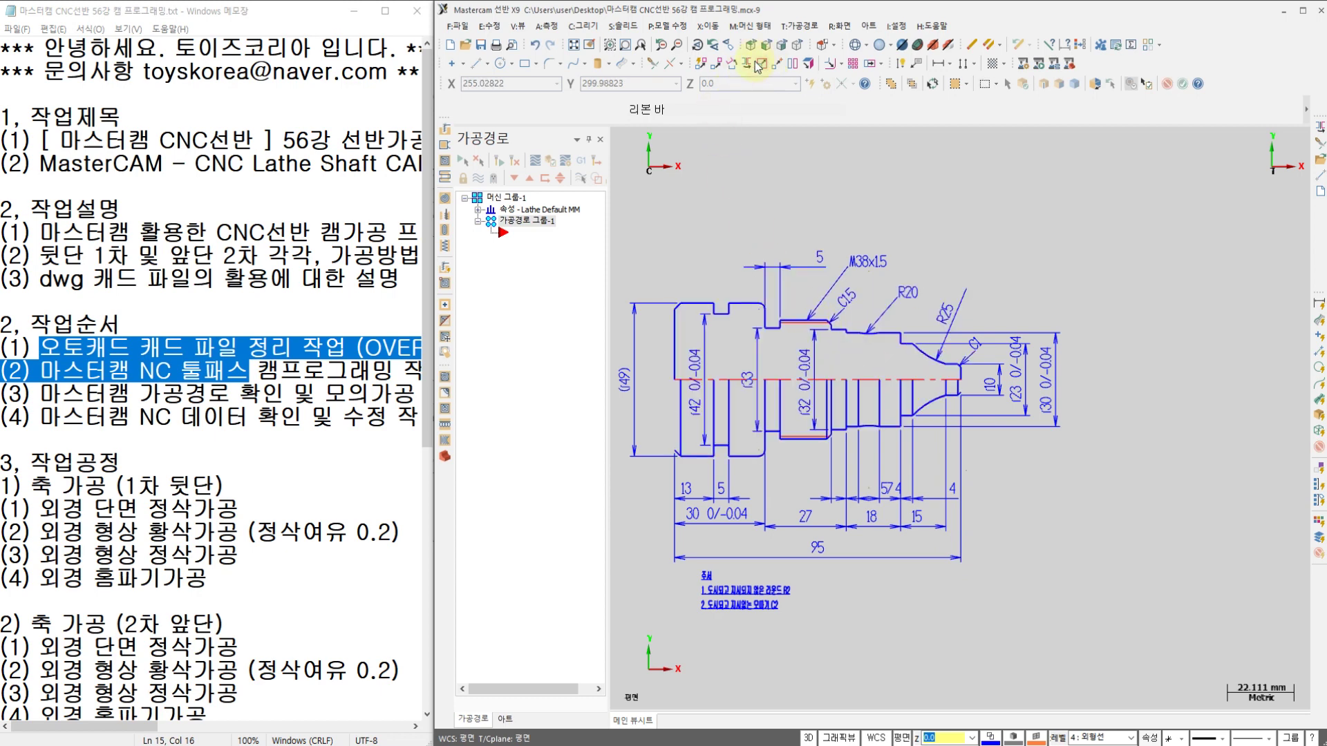
# Mirror the shaft profile as a copy about a vertical axis at about X 369.5, beyond its small-diameter end
pyautogui.click(753, 64)
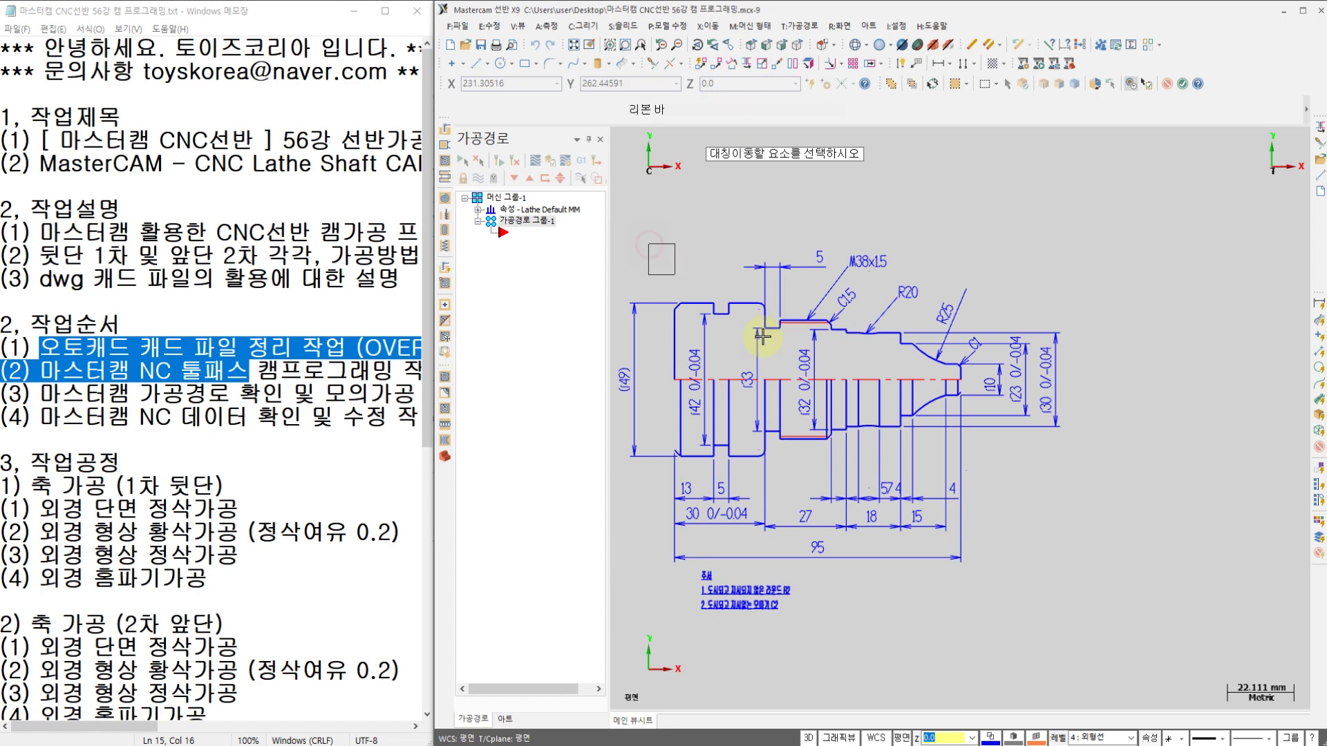
pyautogui.moveTo(1001, 498); pyautogui.dragTo(1002, 500)
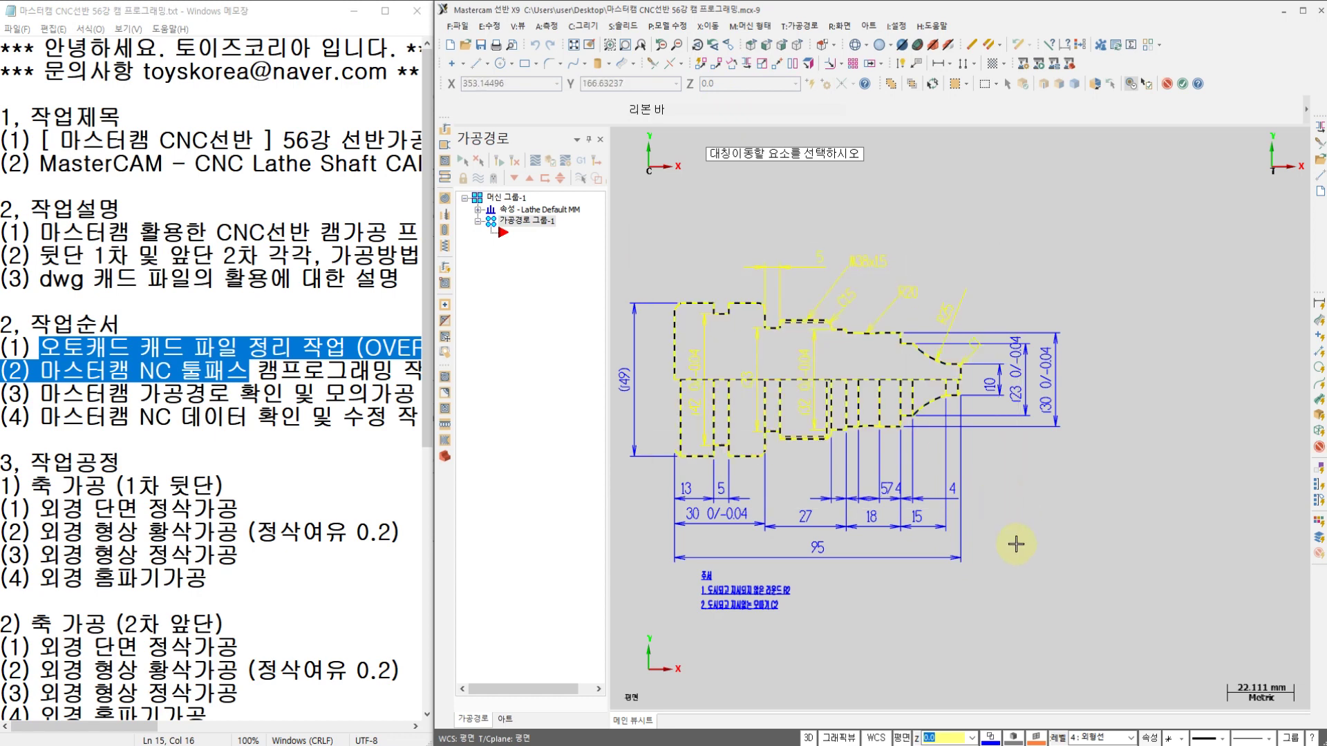
pyautogui.click(1016, 363)
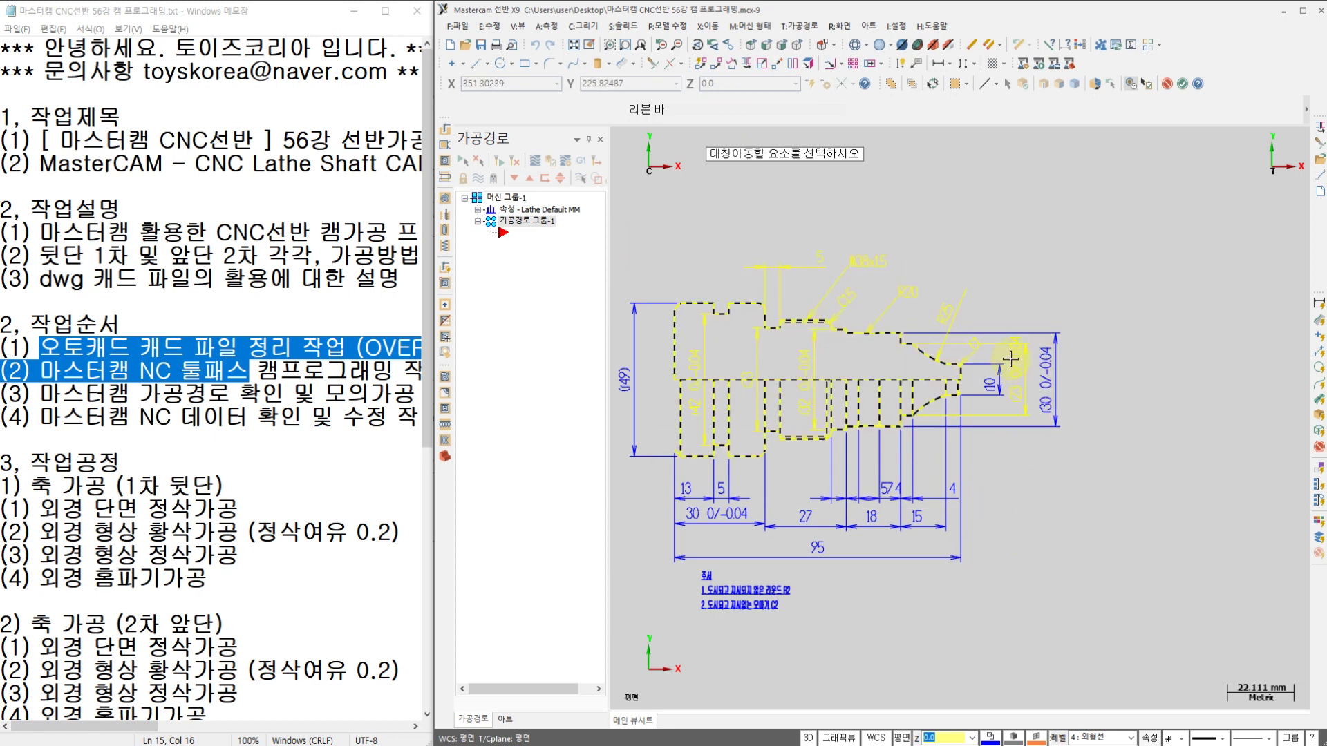
pyautogui.press('Return')
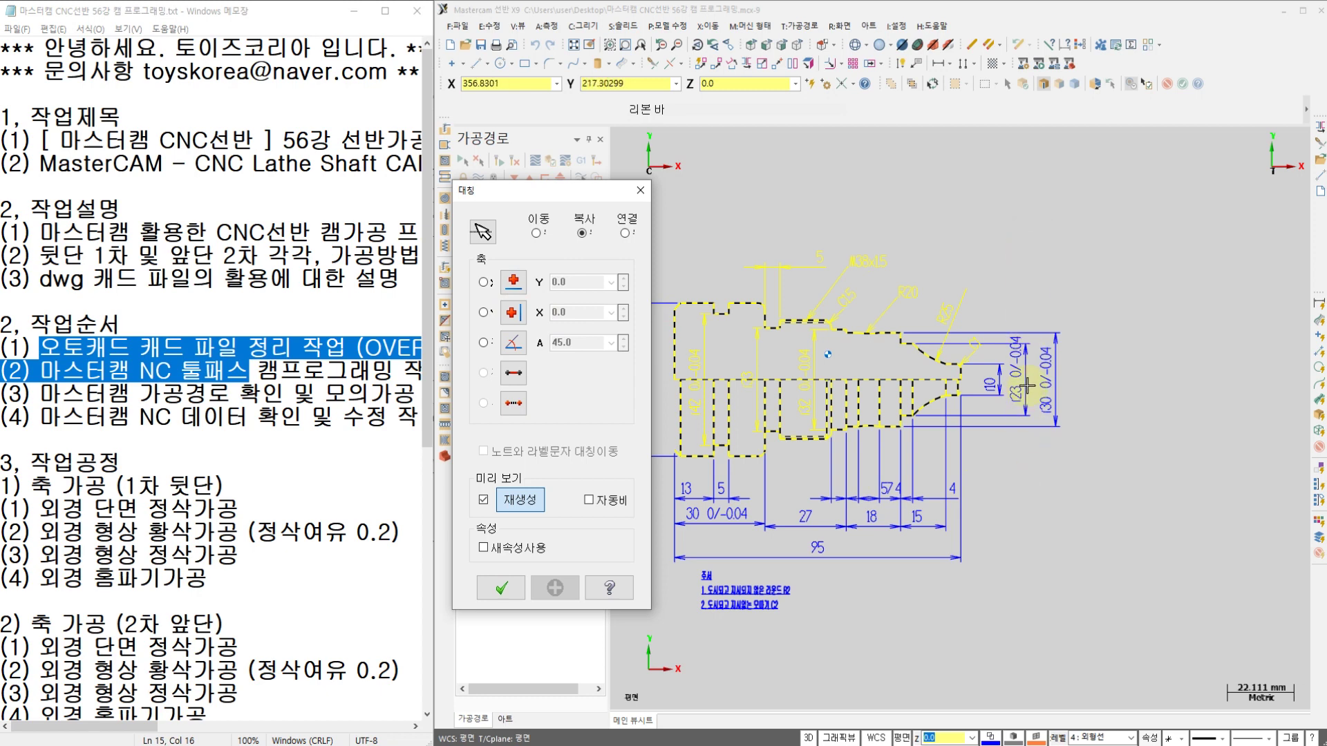
pyautogui.click(512, 315)
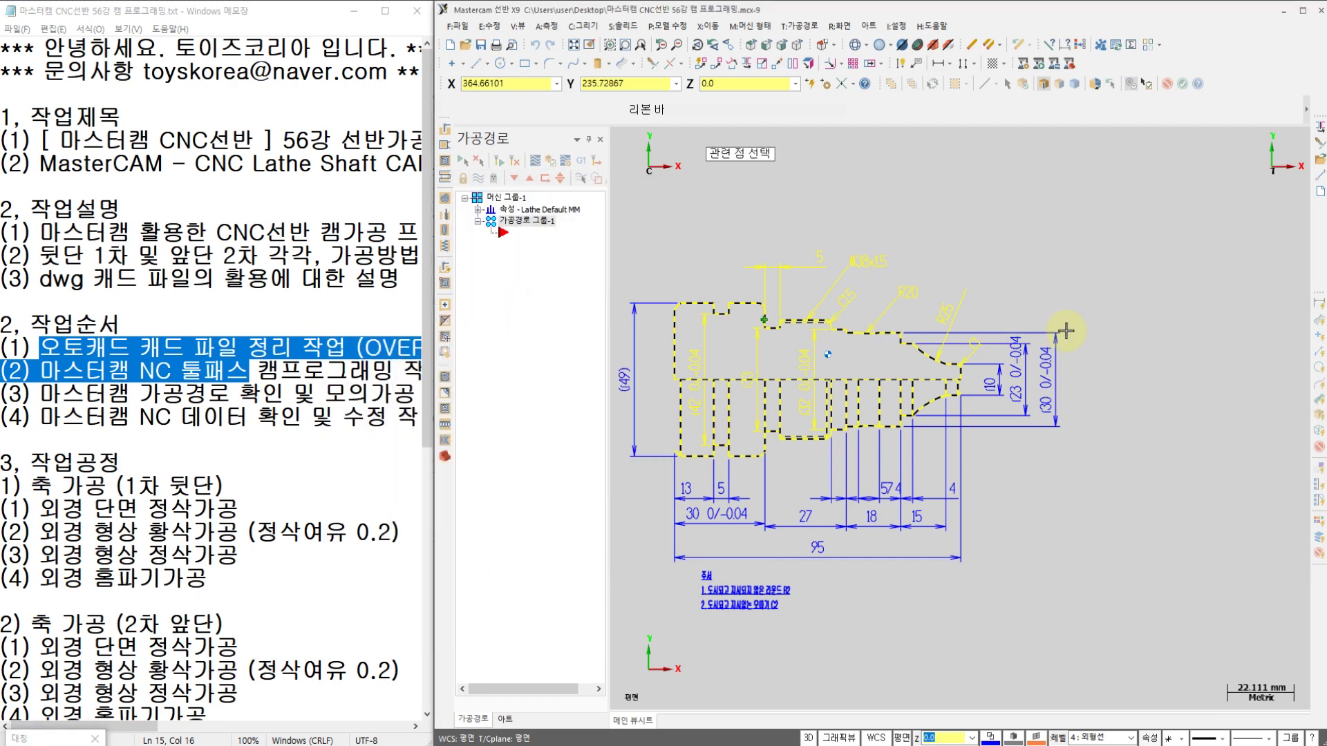
pyautogui.click(1064, 377)
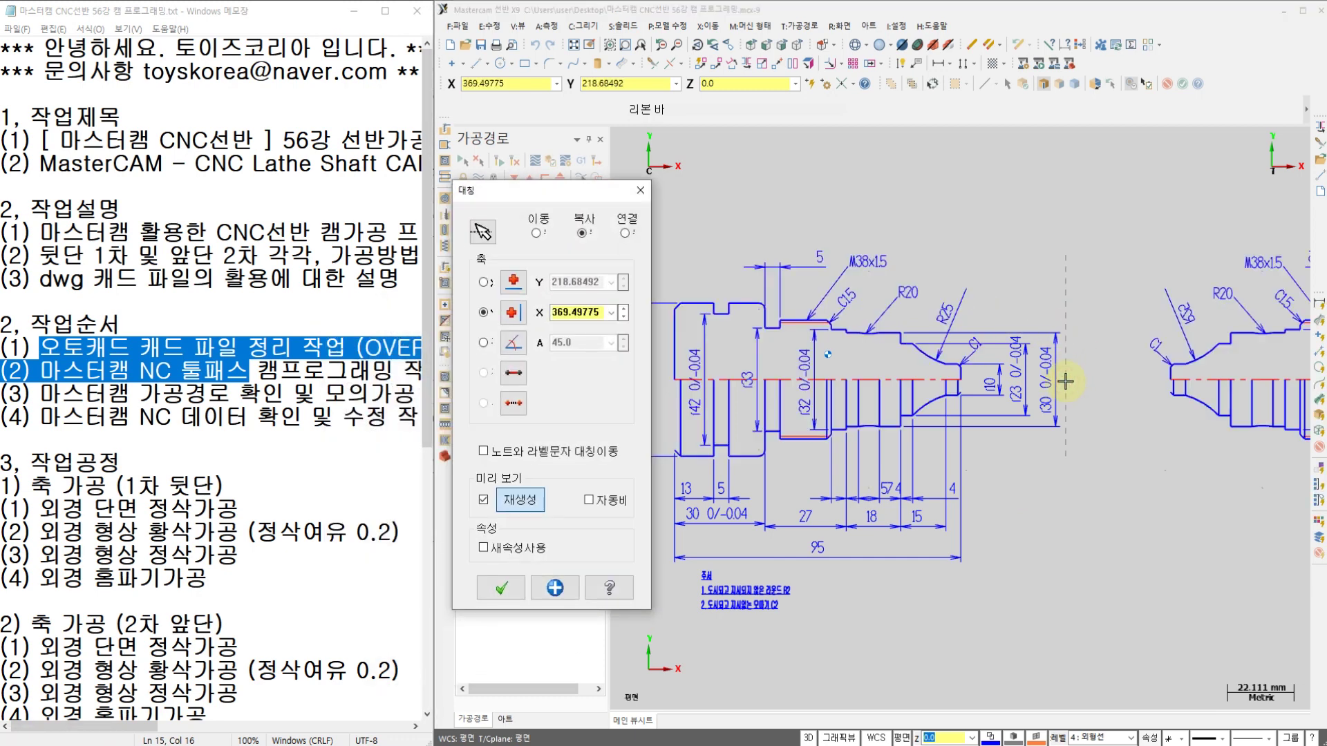
pyautogui.scroll(-1, 1057, 446)
pyautogui.moveTo(1057, 446); pyautogui.dragTo(800, 494, button='middle')
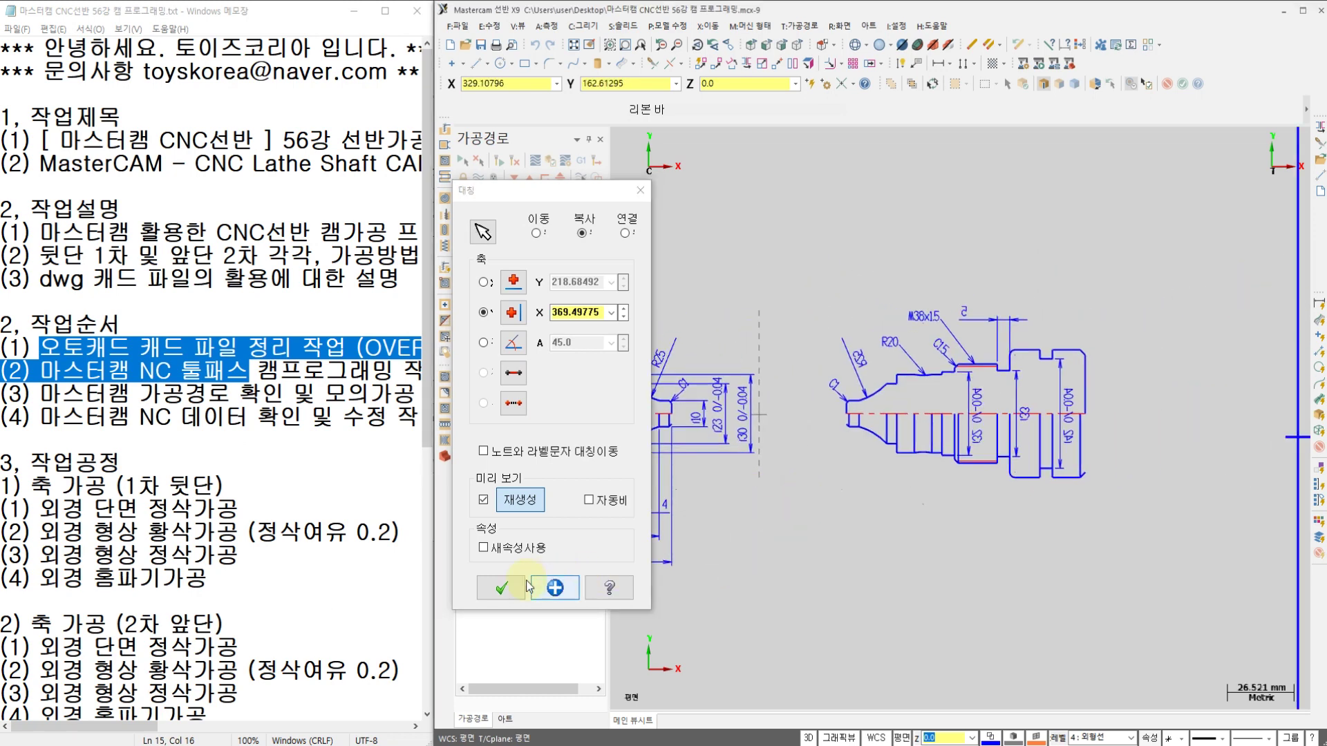
pyautogui.click(501, 588)
# Compare the mirrored shaft profile with the original, checking the orientation of its large-diameter and small-diameter ends
pyautogui.scroll(3, 960, 407)
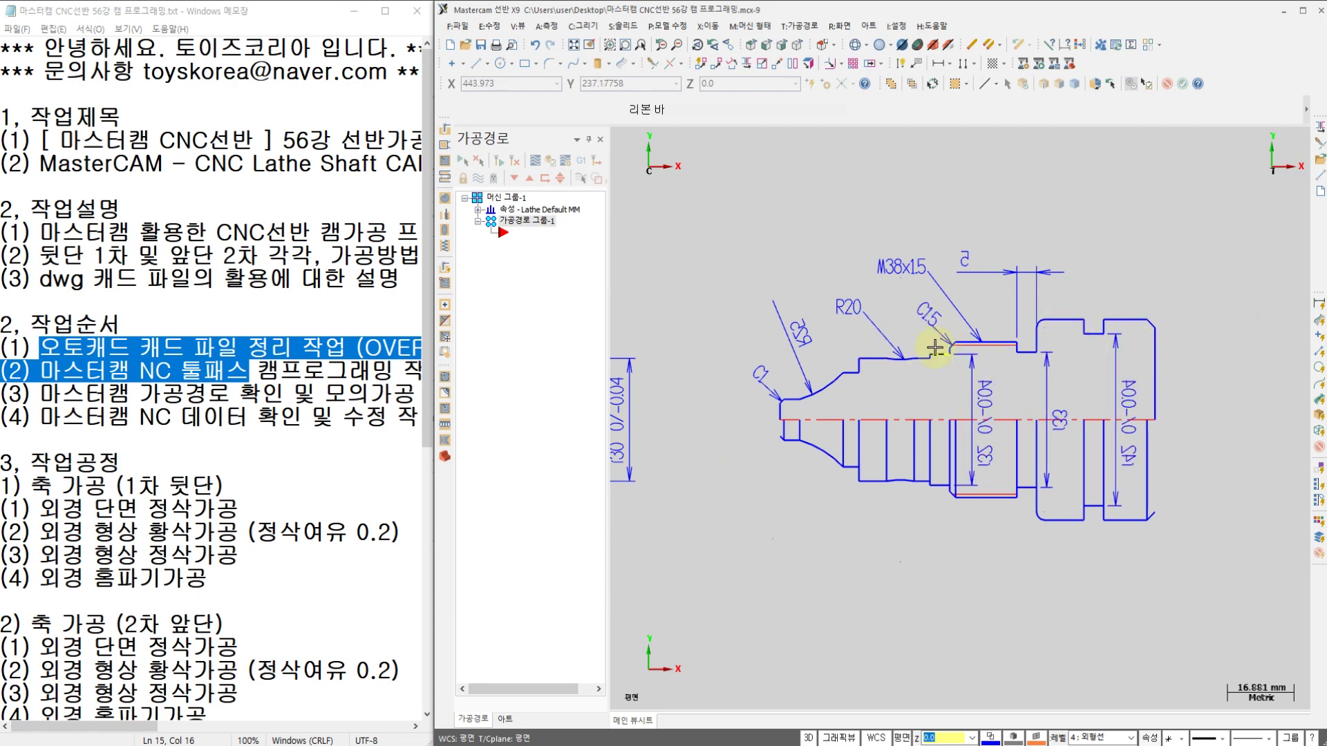
pyautogui.scroll(-2, 936, 348)
pyautogui.moveTo(677, 440); pyautogui.dragTo(987, 441, button='middle')
pyautogui.moveTo(700, 391); pyautogui.dragTo(740, 391, button='middle')
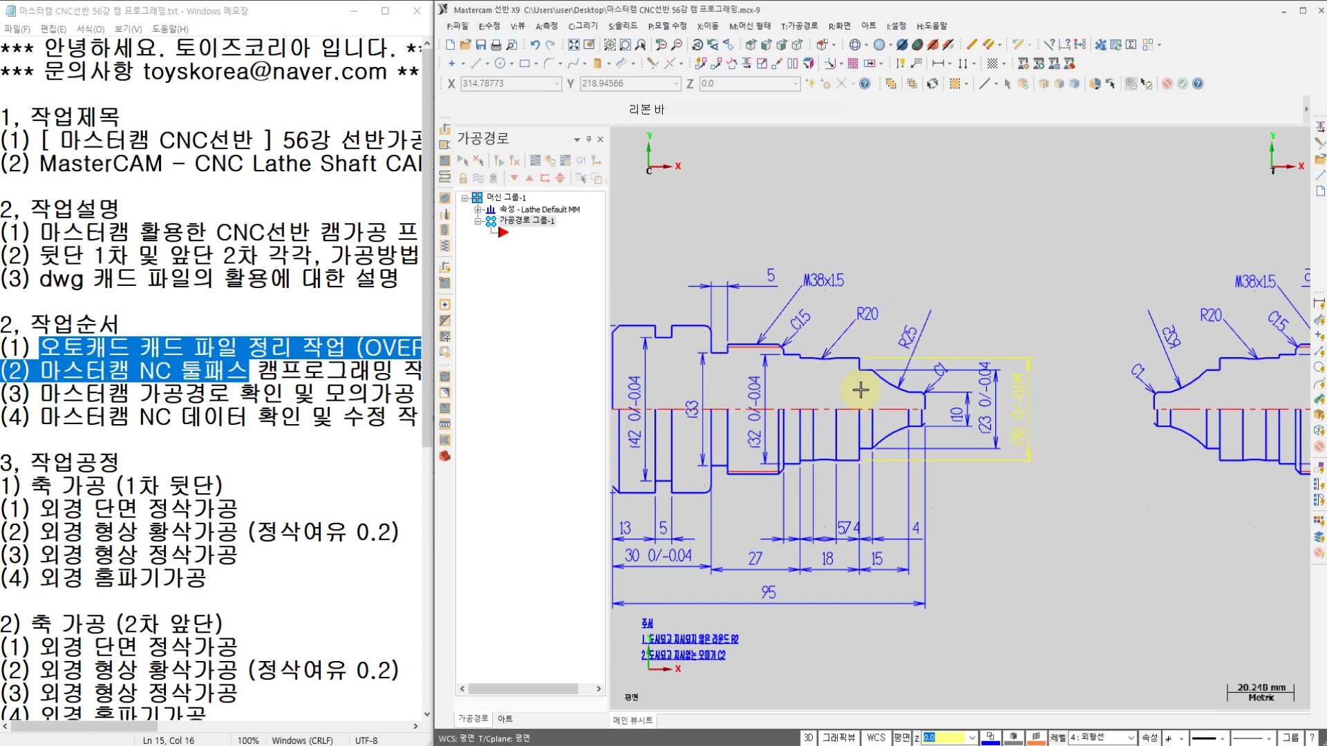
pyautogui.moveTo(934, 371); pyautogui.dragTo(543, 399, button='middle')
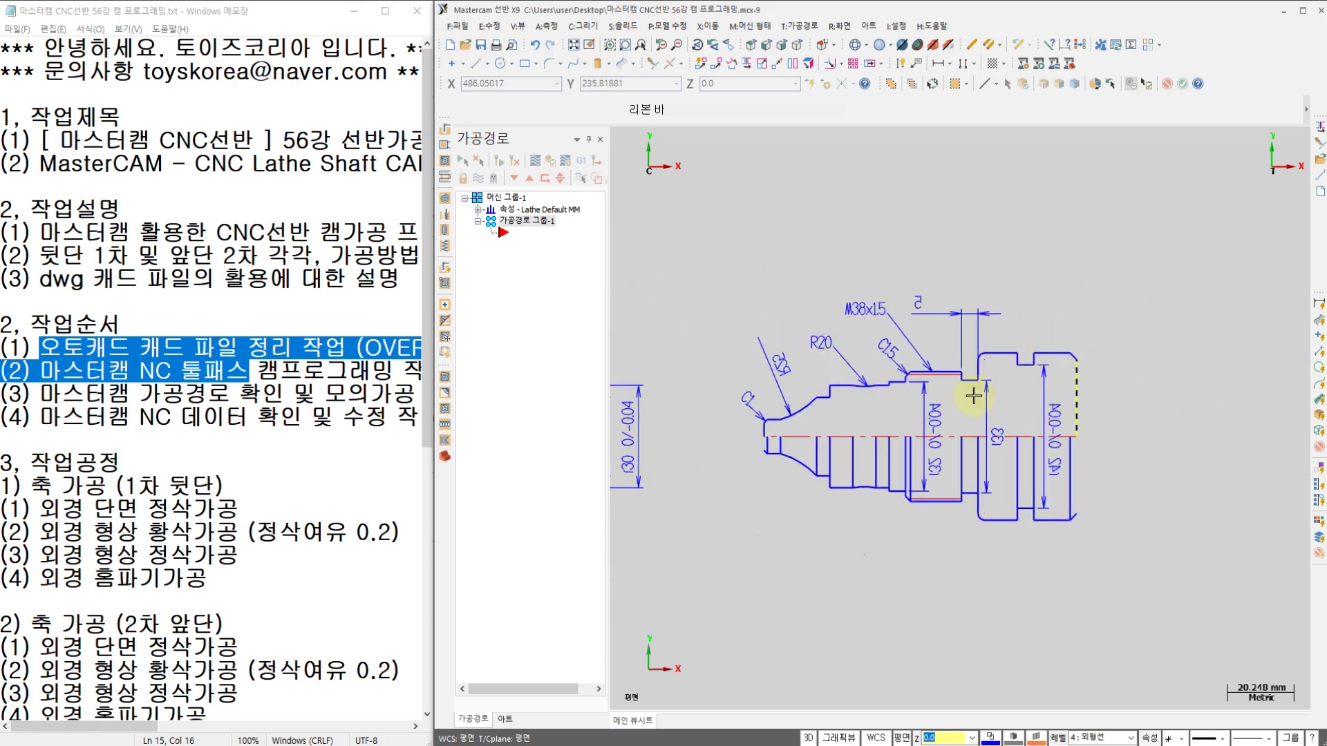
pyautogui.moveTo(1025, 413); pyautogui.dragTo(1036, 381, button='middle')
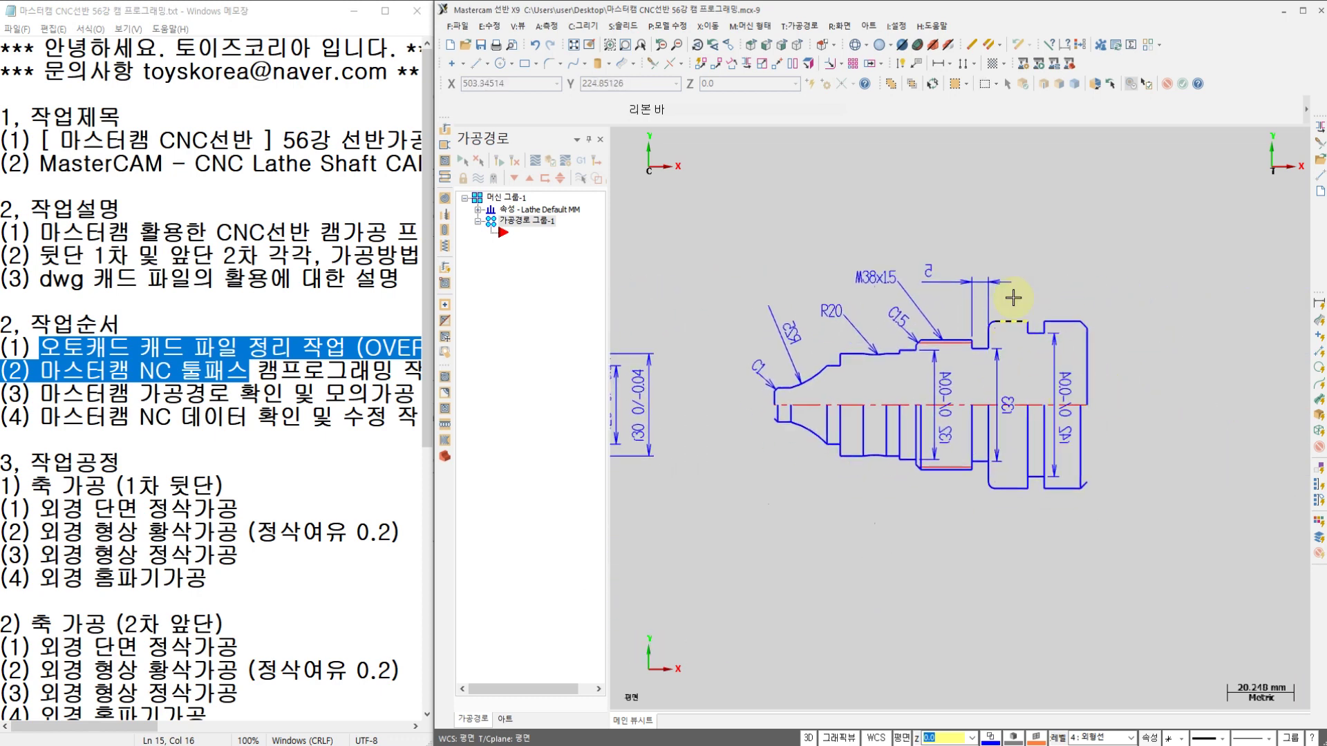
pyautogui.moveTo(839, 440); pyautogui.dragTo(1146, 438, button='middle')
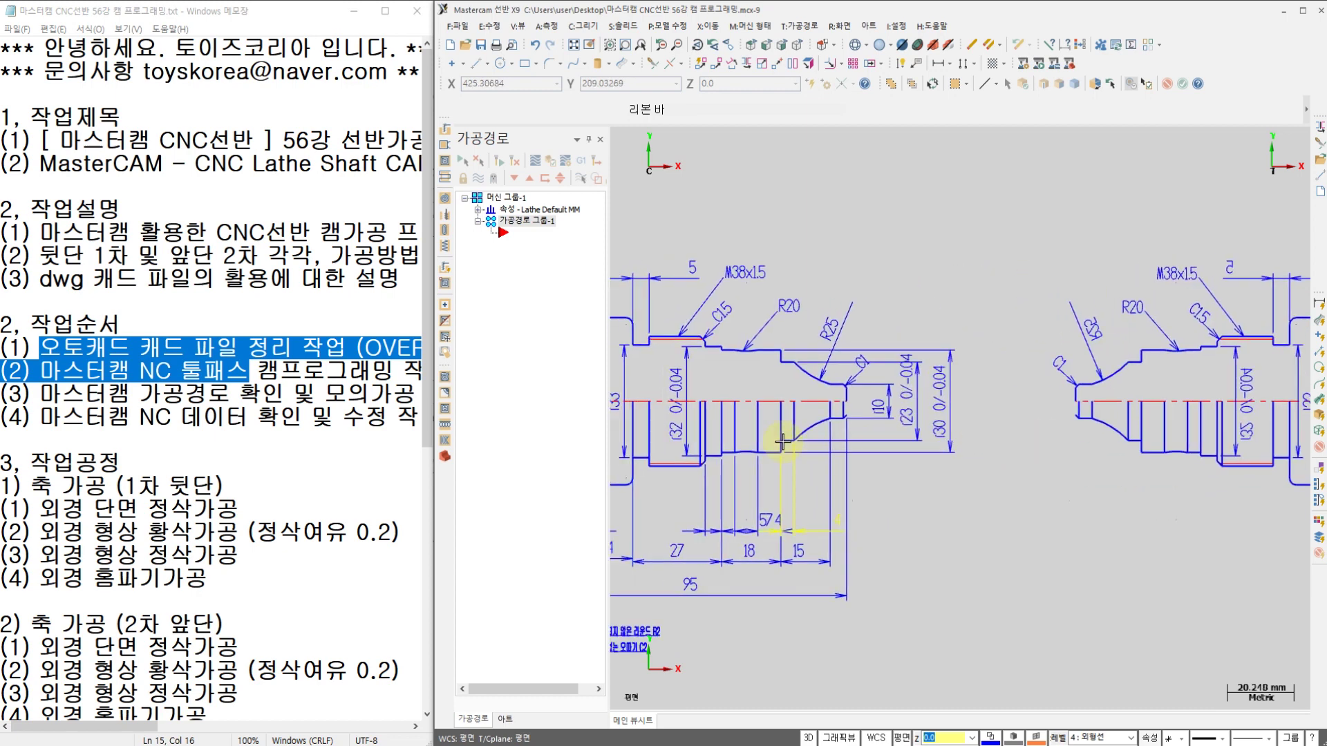
pyautogui.moveTo(785, 438); pyautogui.dragTo(868, 437, button='middle')
pyautogui.moveTo(962, 422); pyautogui.dragTo(798, 423, button='middle')
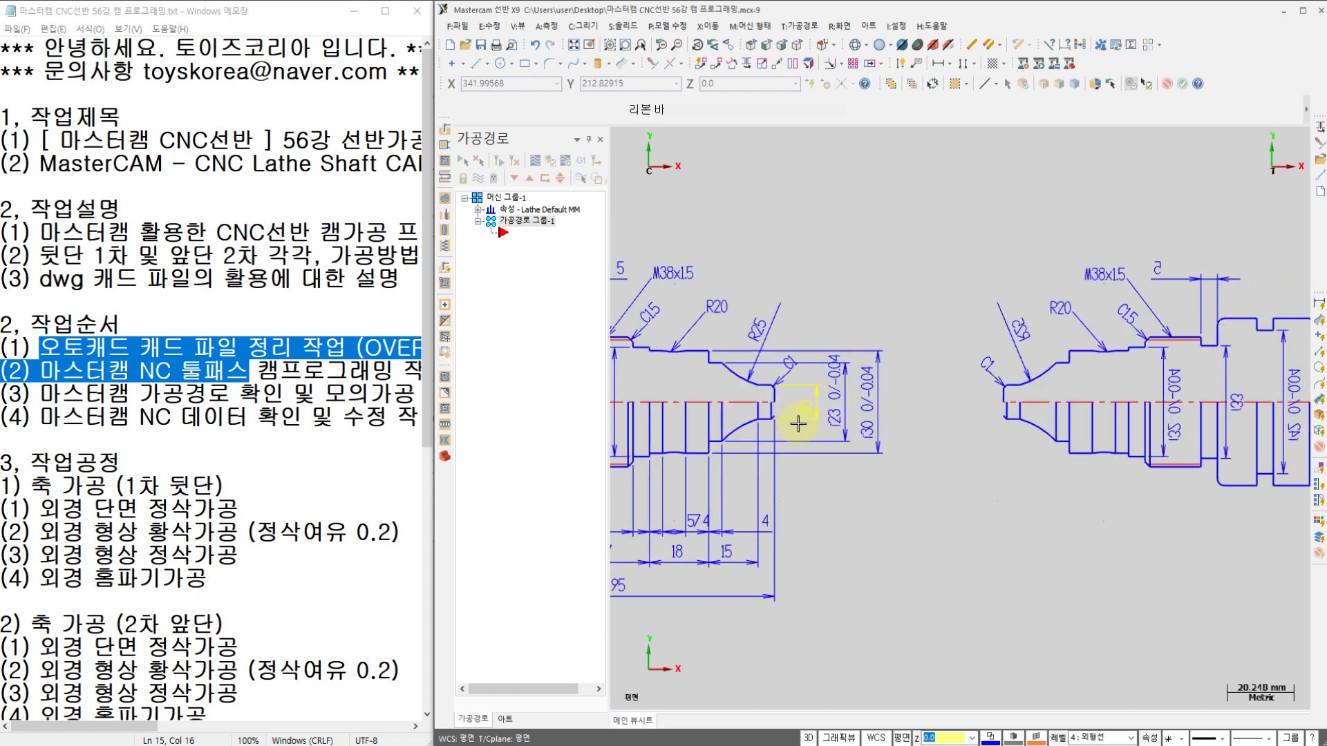
pyautogui.scroll(-2, 822, 418)
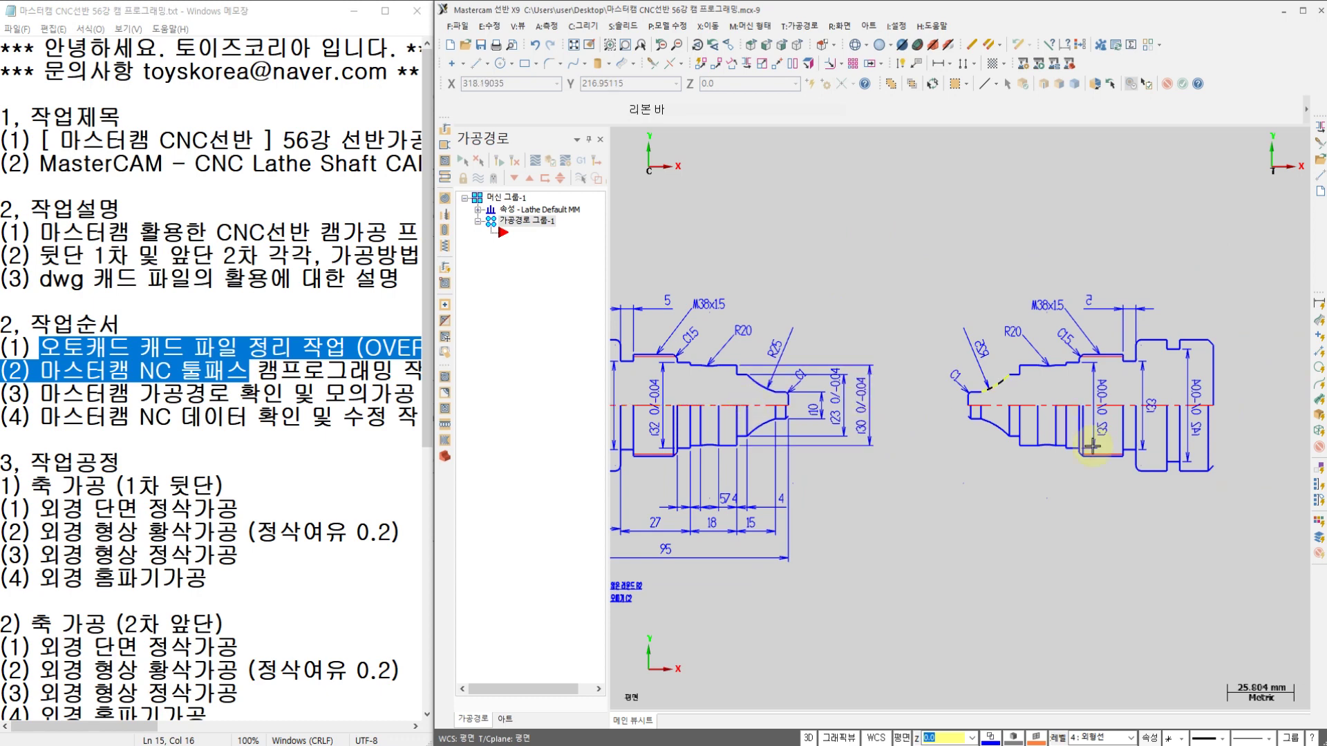
pyautogui.scroll(2, 1089, 435)
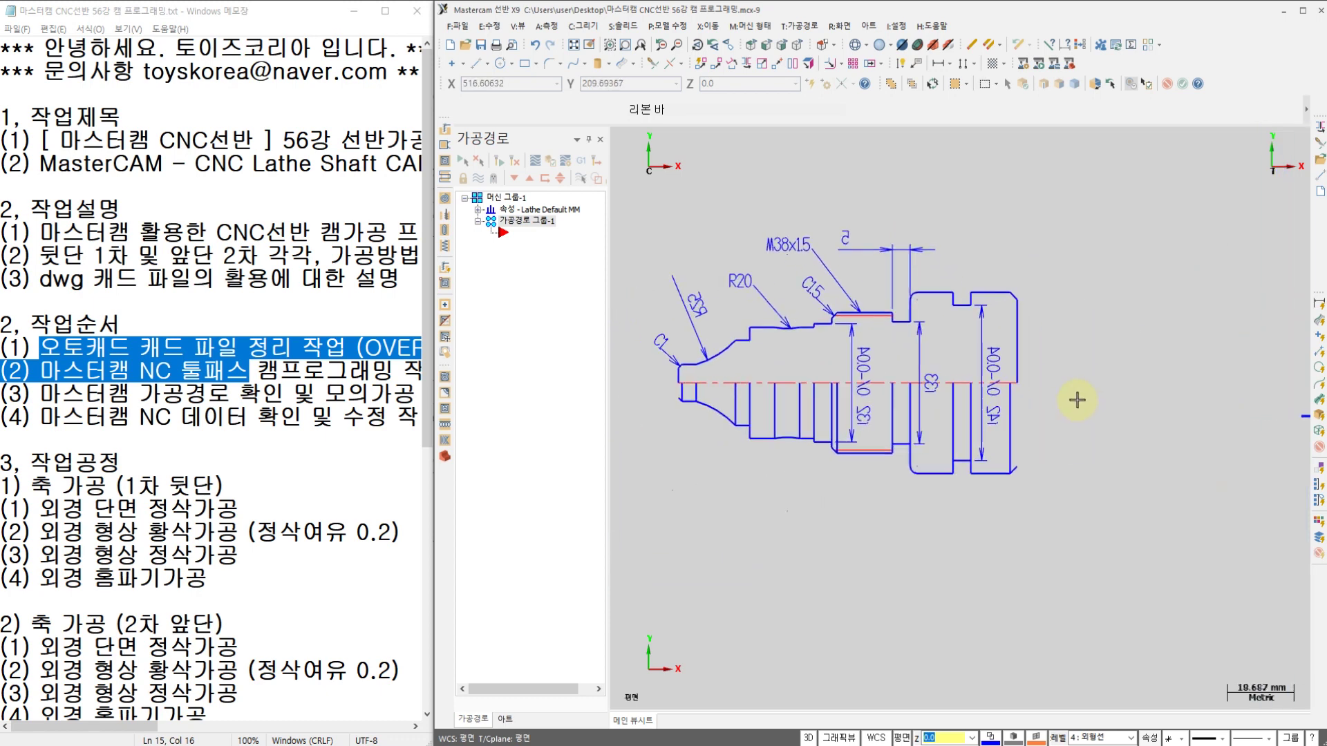
pyautogui.scroll(5, 1077, 400)
pyautogui.scroll(-2, 896, 348)
pyautogui.moveTo(848, 372); pyautogui.dragTo(979, 407, button='middle')
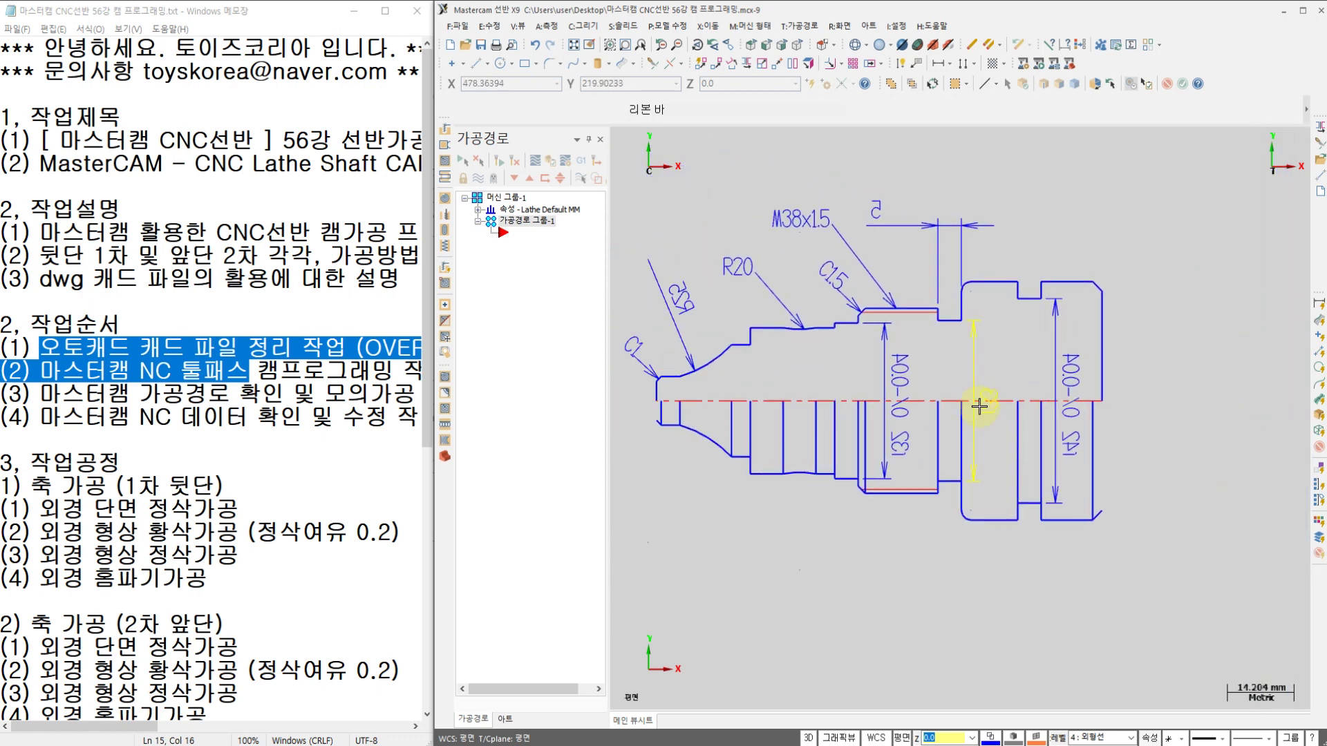
pyautogui.scroll(1, 1039, 399)
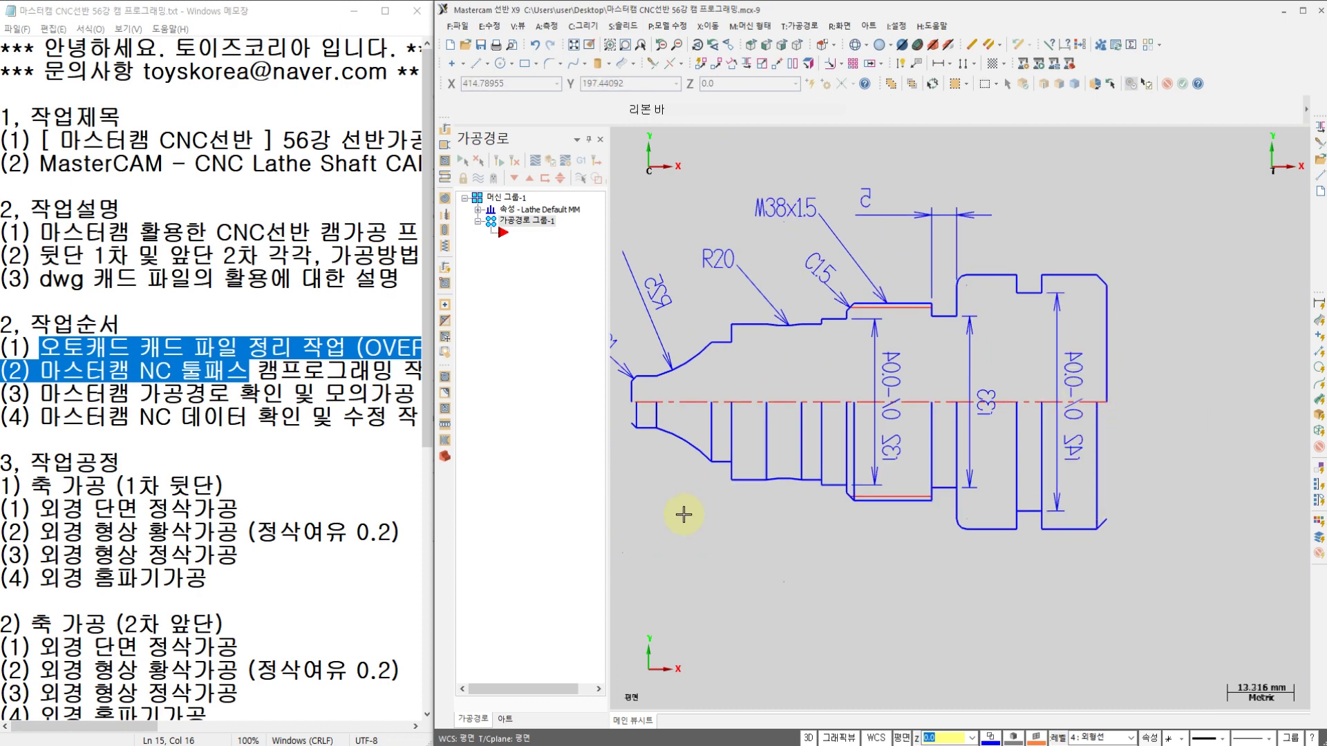
pyautogui.scroll(-6, 947, 426)
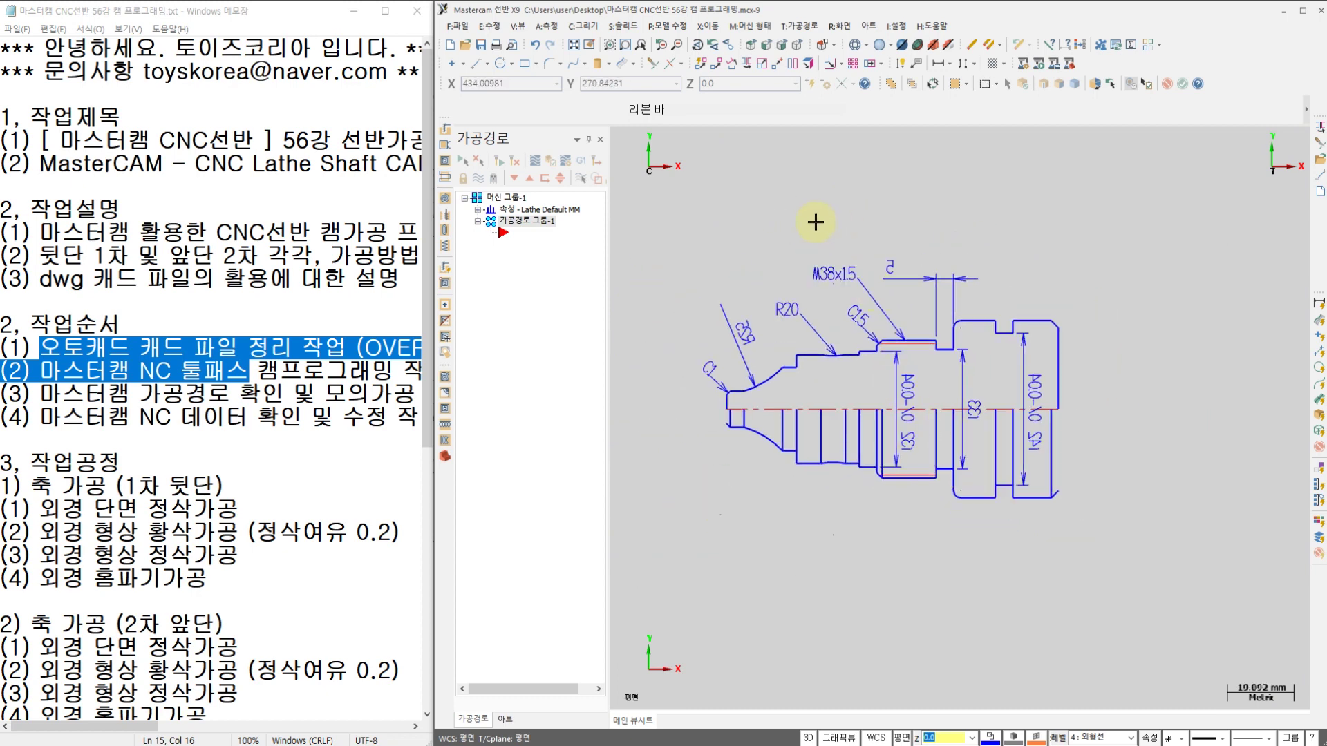
# Move the mirrored shaft to the origin, using the centerline point on its large-diameter end face as the base point
pyautogui.click(777, 65)
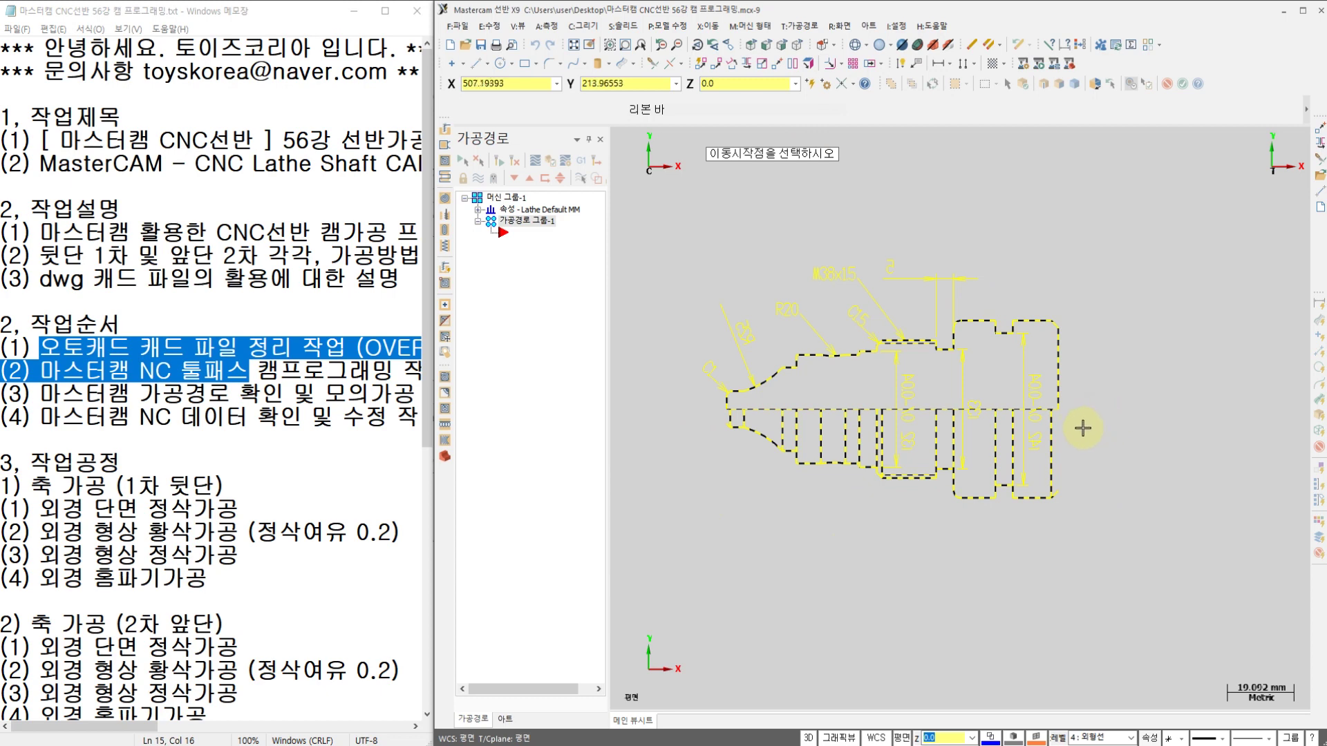
pyautogui.scroll(3, 1071, 426)
pyautogui.scroll(1, 1062, 407)
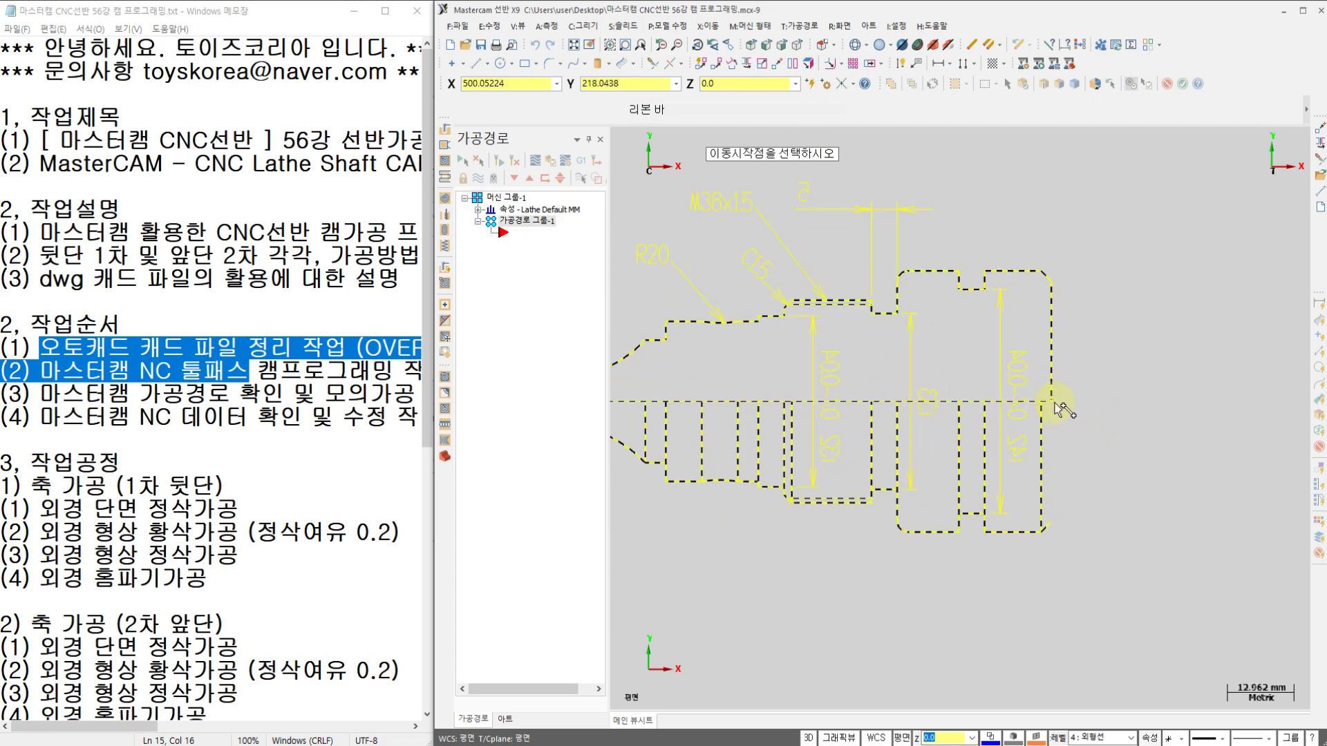
pyautogui.click(1054, 402)
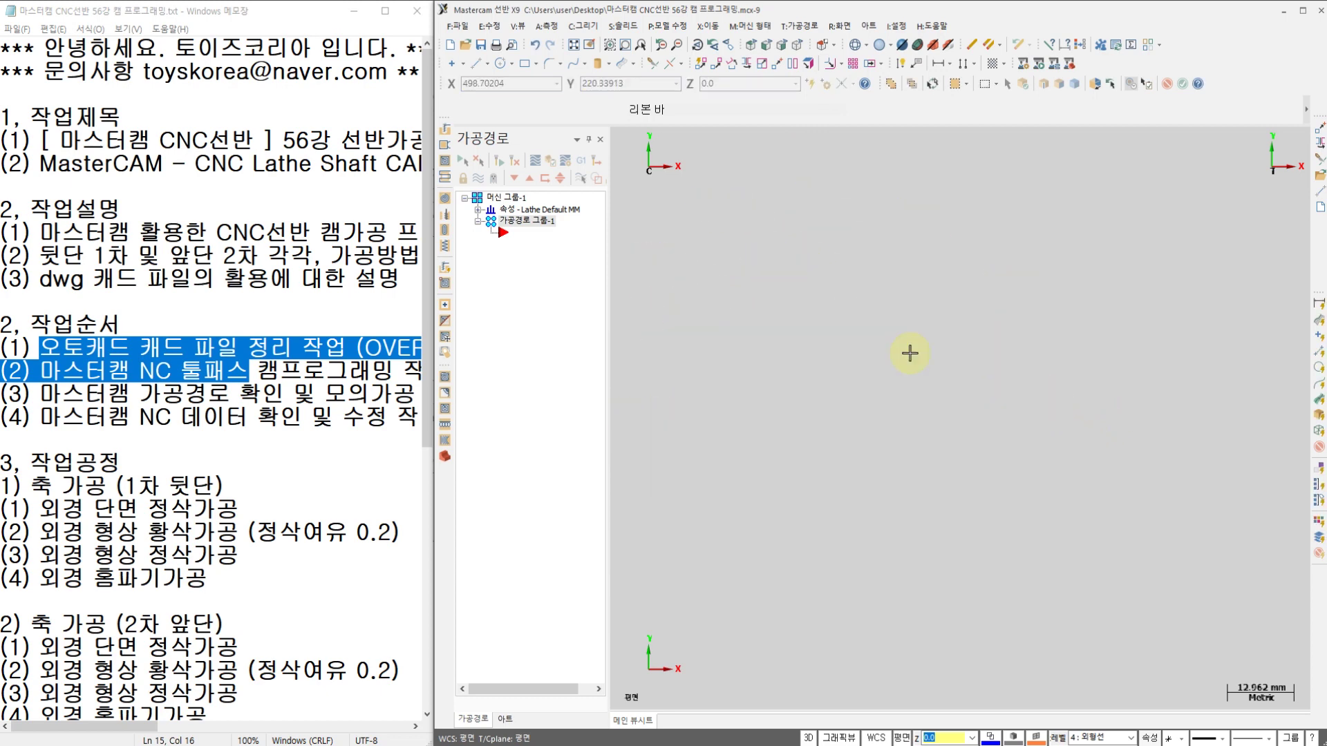
pyautogui.rightClick(835, 329)
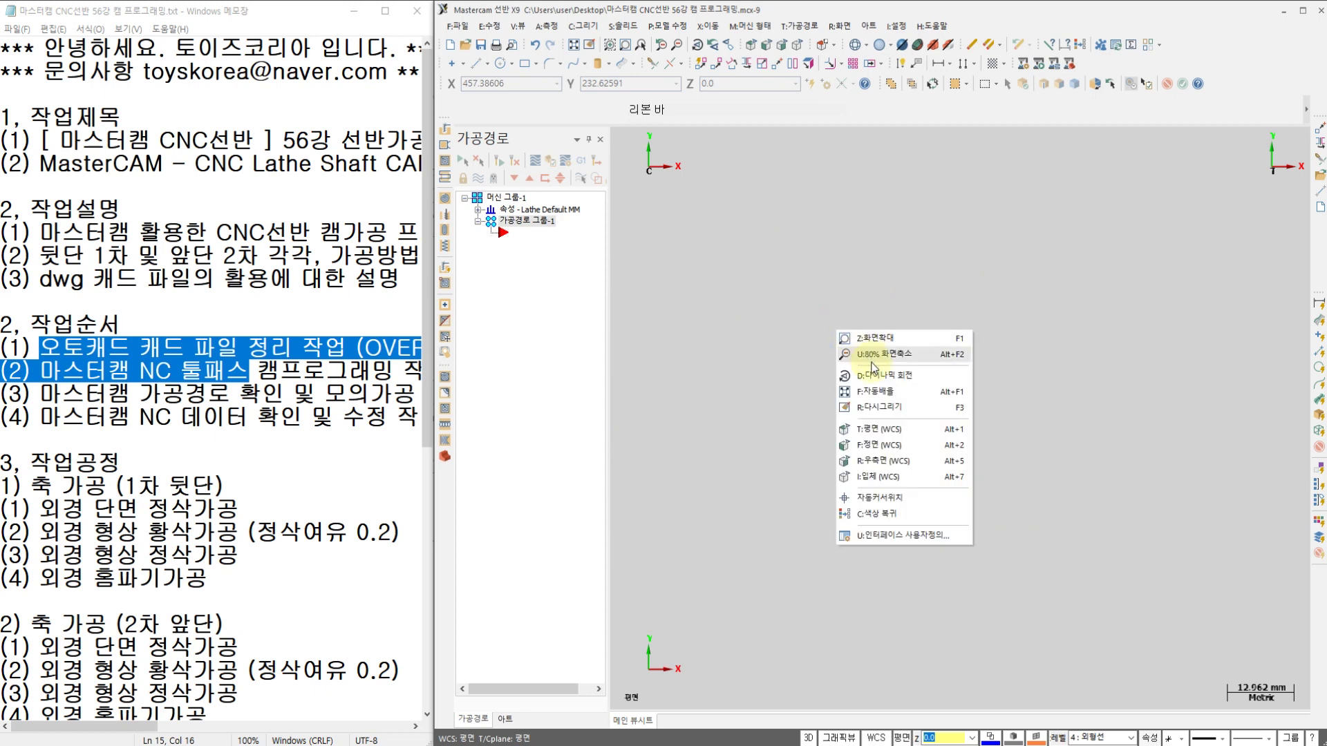
pyautogui.click(880, 390)
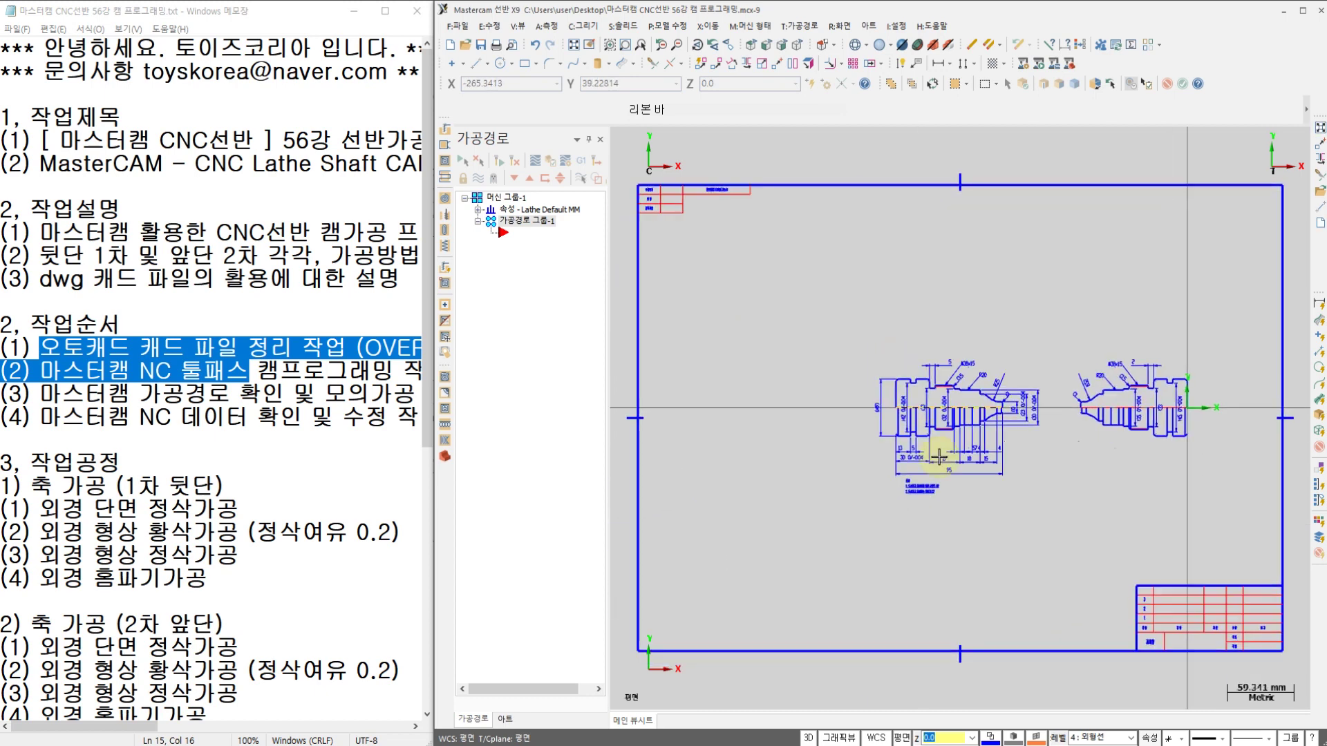
pyautogui.scroll(2, 1060, 429)
pyautogui.scroll(5, 1060, 428)
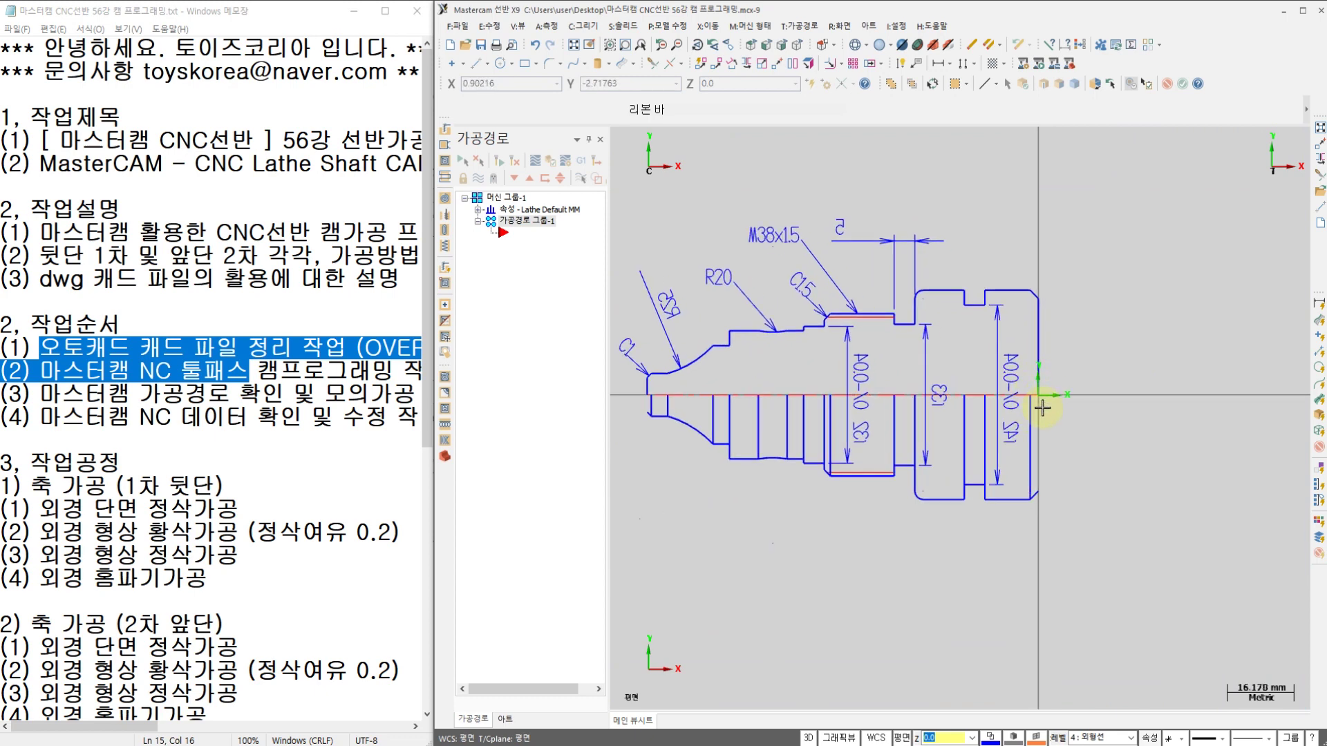
pyautogui.moveTo(1043, 410)
pyautogui.mouseDown()
pyautogui.moveTo(1021, 373)
pyautogui.moveTo(1036, 409)
pyautogui.mouseUp()
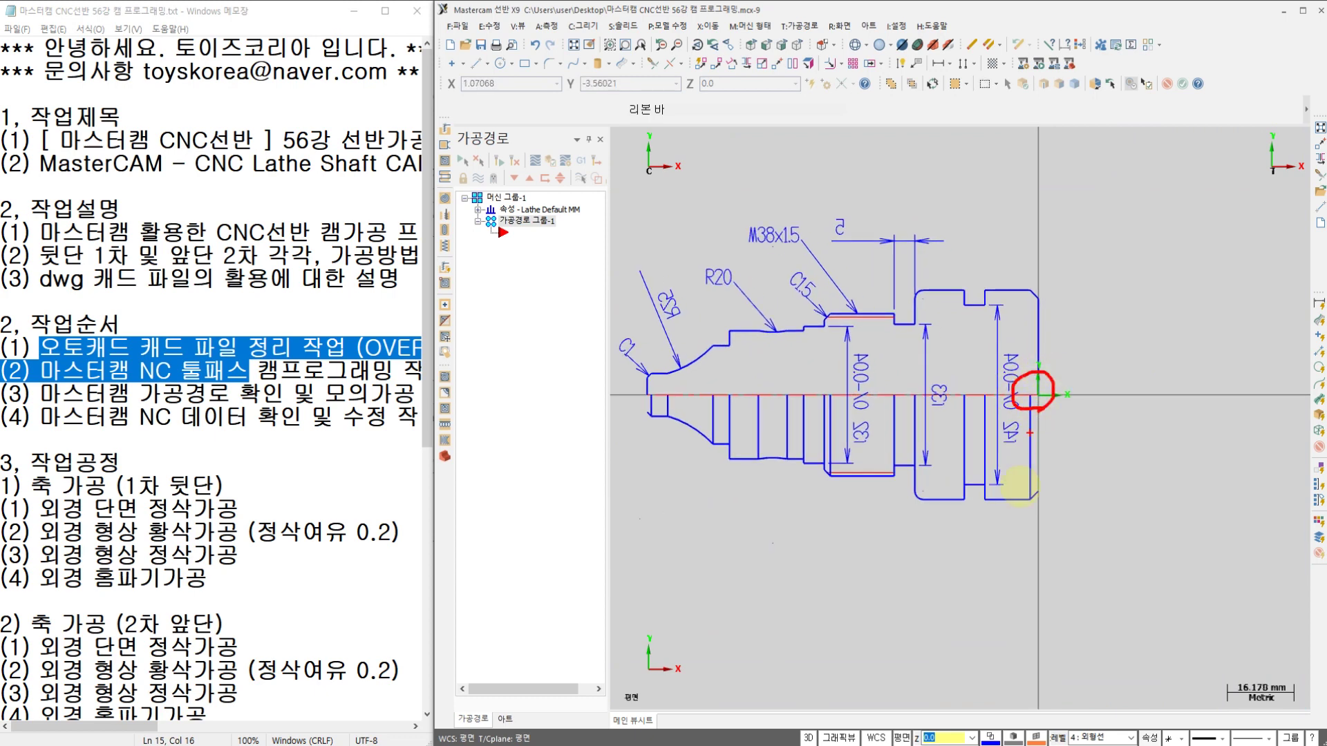
pyautogui.moveTo(963, 523); pyautogui.dragTo(1017, 579)
pyautogui.moveTo(1024, 523)
pyautogui.mouseDown()
pyautogui.moveTo(993, 559)
pyautogui.moveTo(1055, 544)
pyautogui.mouseUp()
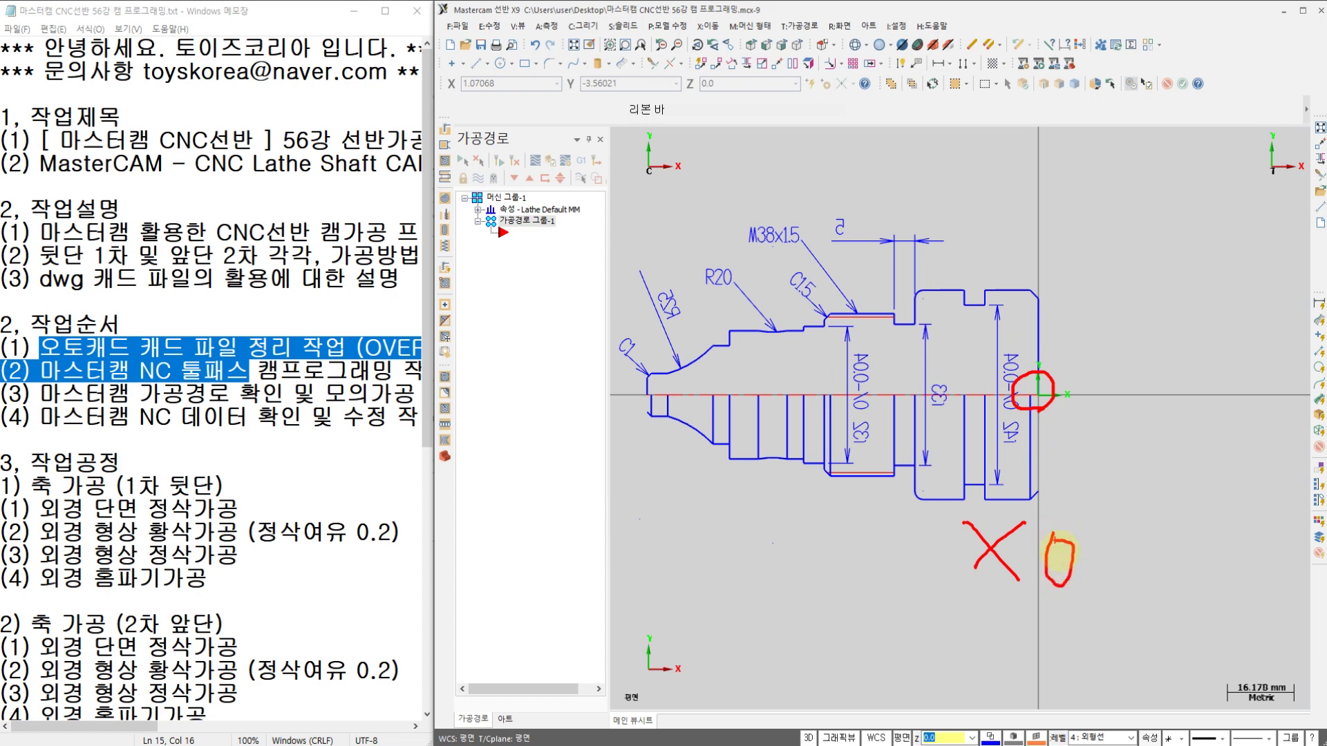
pyautogui.moveTo(997, 617)
pyautogui.mouseDown()
pyautogui.moveTo(1035, 674)
pyautogui.moveTo(1041, 657)
pyautogui.mouseUp()
pyautogui.moveTo(1070, 646)
pyautogui.mouseDown()
pyautogui.moveTo(1071, 662)
pyautogui.moveTo(1089, 635)
pyautogui.mouseUp()
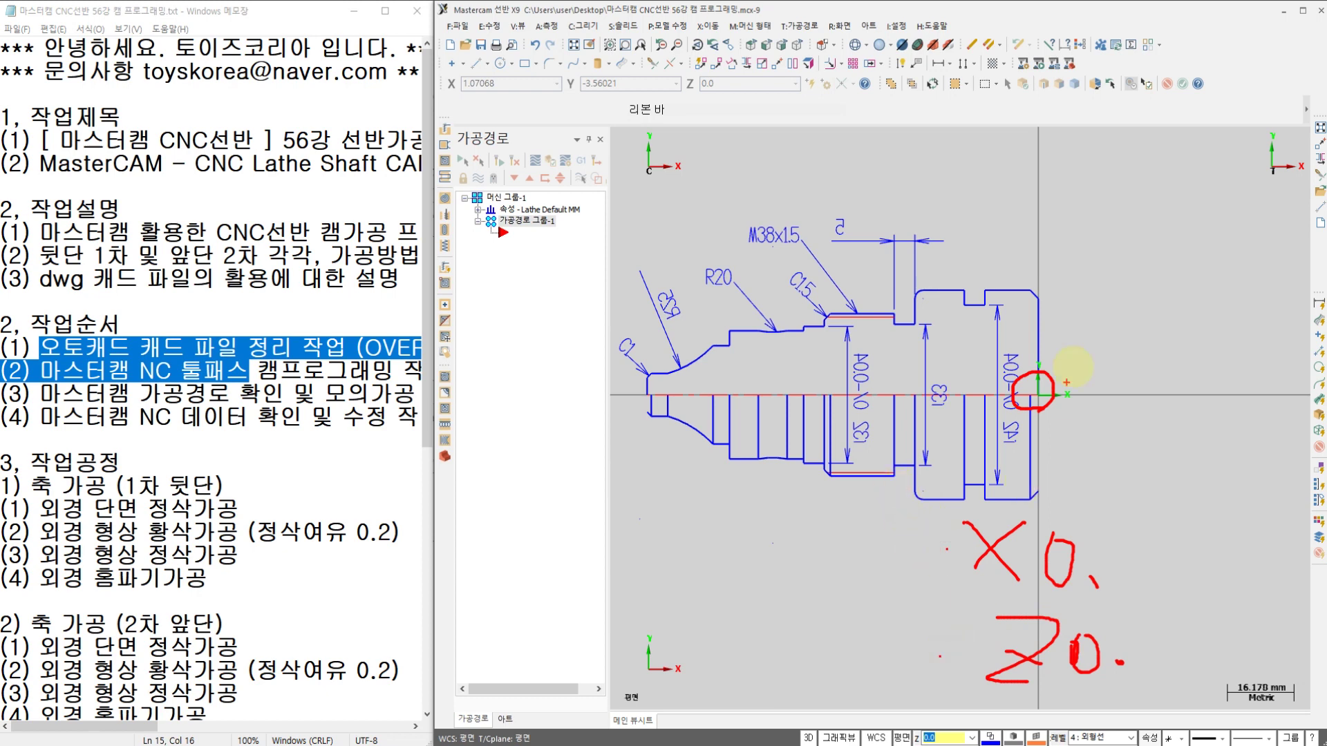
pyautogui.moveTo(1085, 267); pyautogui.dragTo(1078, 363)
pyautogui.moveTo(1070, 218); pyautogui.dragTo(1048, 231)
pyautogui.moveTo(1086, 208); pyautogui.dragTo(1141, 247)
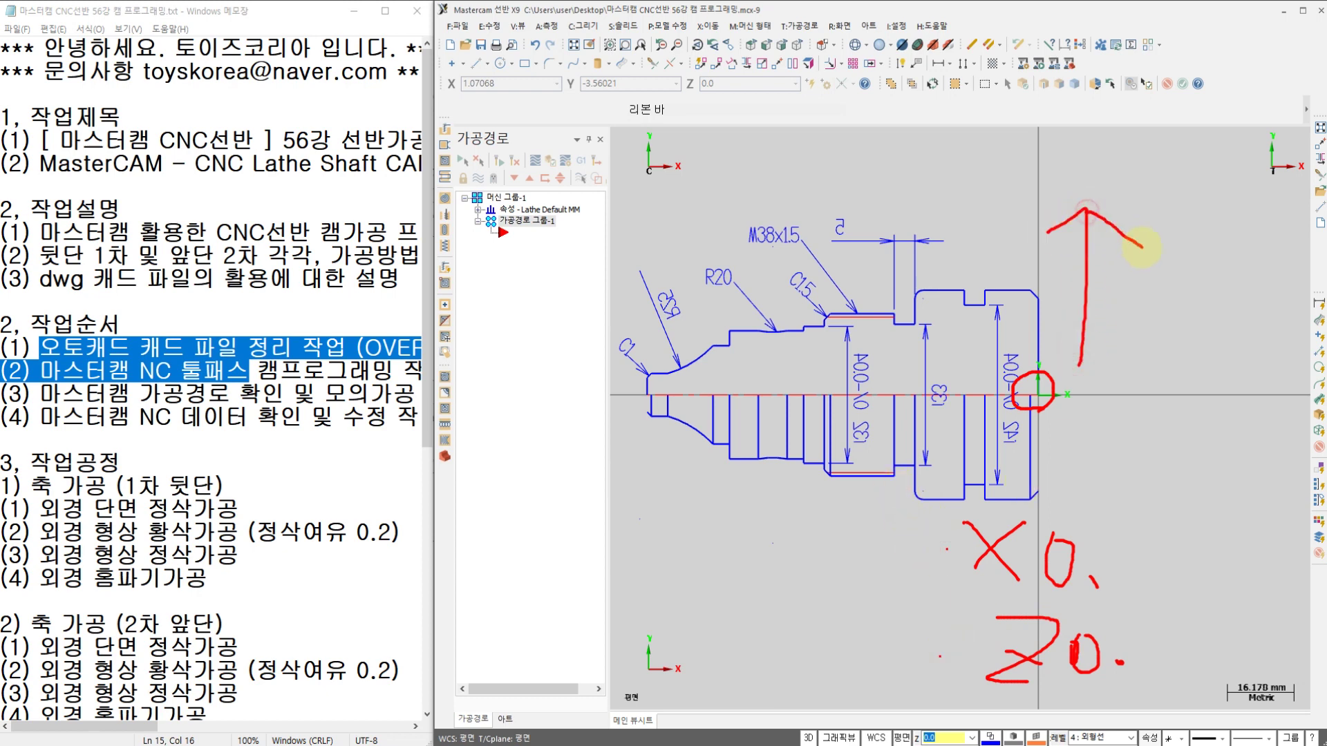
pyautogui.moveTo(1080, 416)
pyautogui.mouseDown()
pyautogui.moveTo(1081, 522)
pyautogui.moveTo(1112, 502)
pyautogui.mouseUp()
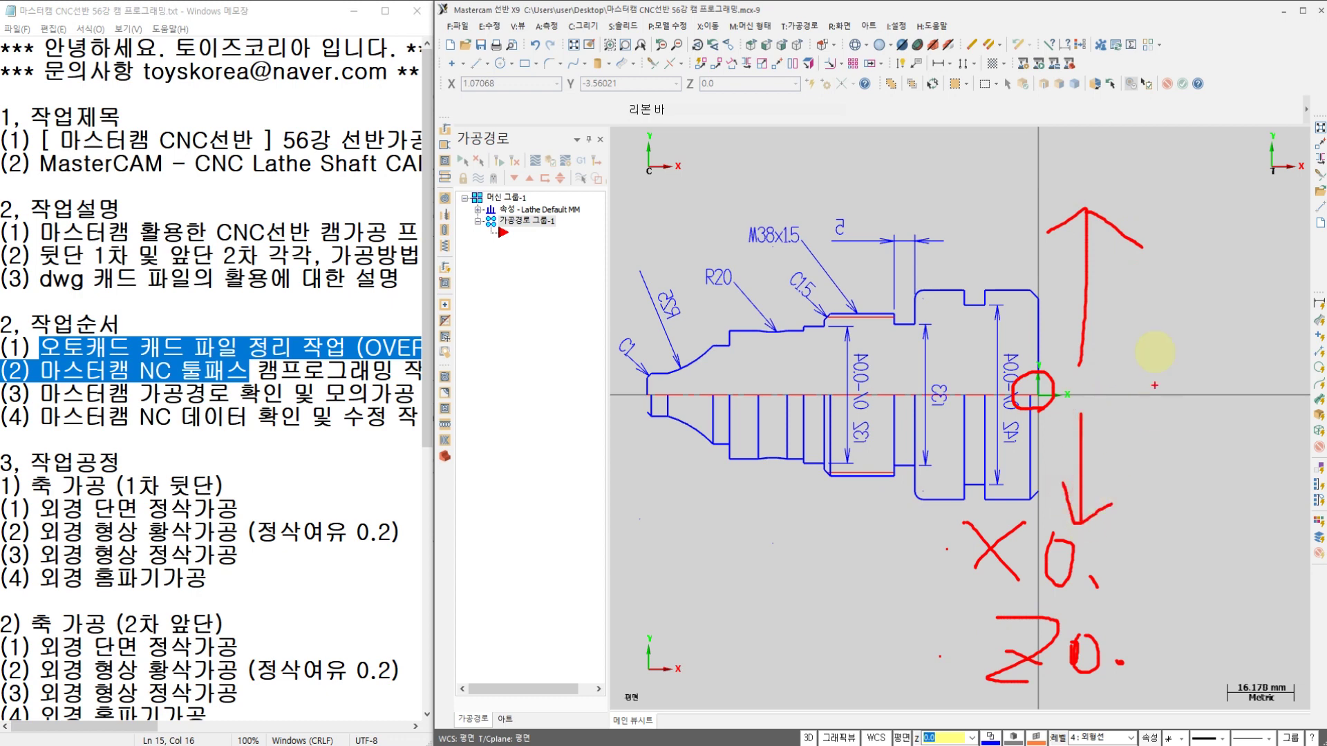
pyautogui.moveTo(1142, 320); pyautogui.dragTo(1179, 364)
pyautogui.moveTo(1187, 304)
pyautogui.mouseDown()
pyautogui.moveTo(1158, 357)
pyautogui.moveTo(1238, 346)
pyautogui.mouseUp()
pyautogui.moveTo(1227, 331); pyautogui.dragTo(1228, 360)
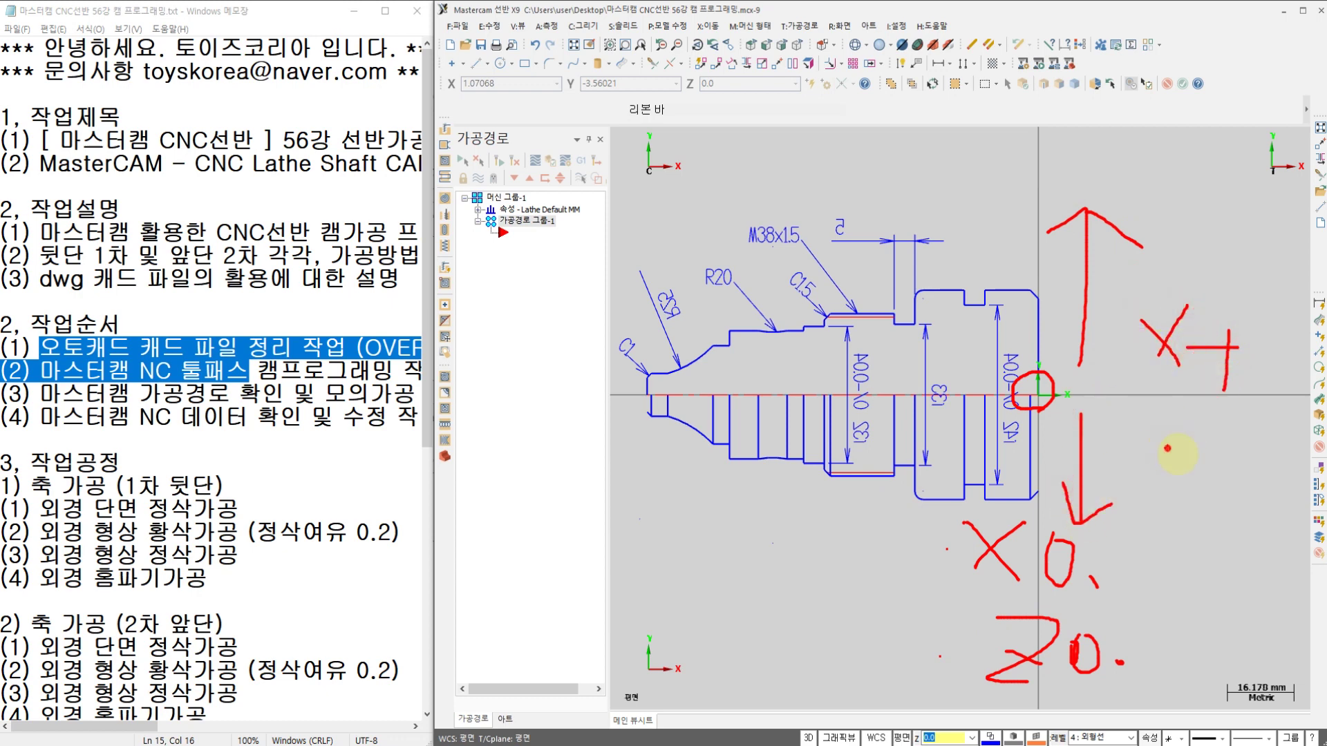
pyautogui.moveTo(1188, 442); pyautogui.dragTo(1216, 498)
pyautogui.moveTo(1229, 434); pyautogui.dragTo(1169, 504)
pyautogui.moveTo(1223, 474); pyautogui.dragTo(1265, 483)
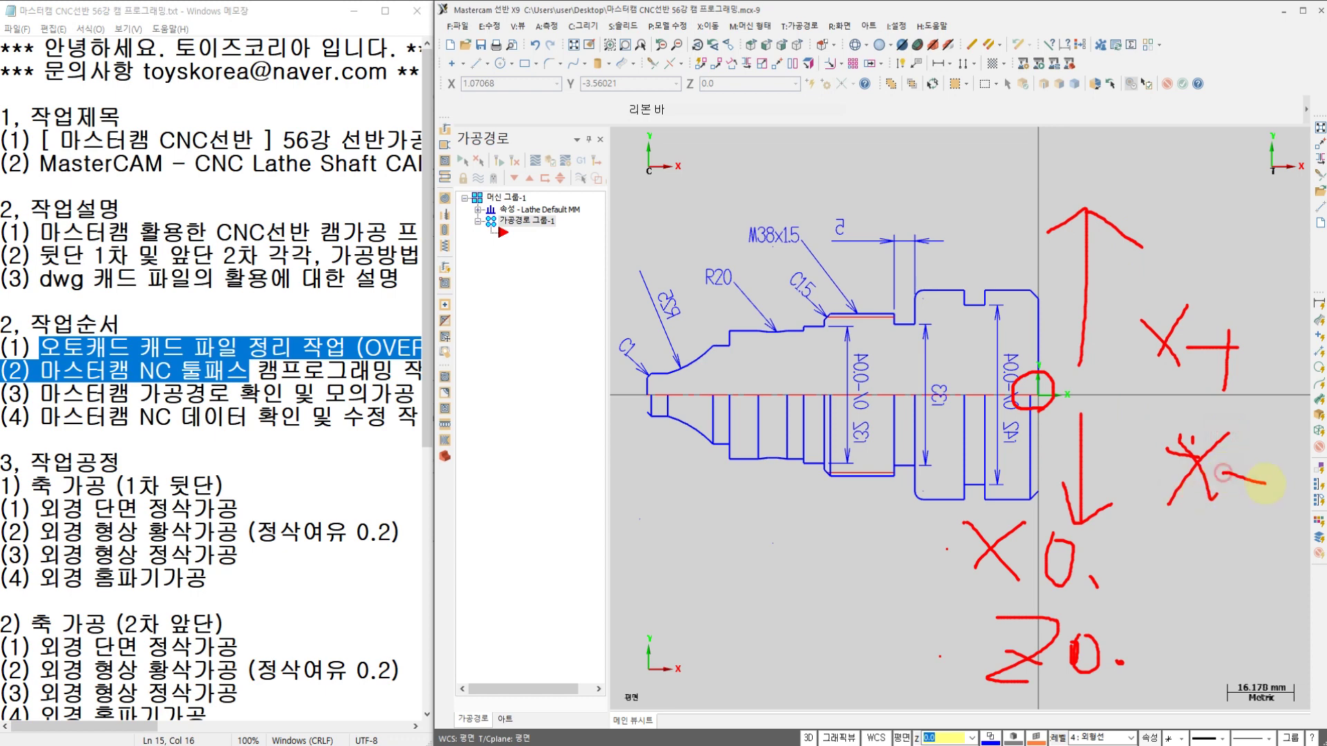
pyautogui.moveTo(1049, 390)
pyautogui.mouseDown()
pyautogui.moveTo(1156, 395)
pyautogui.moveTo(1139, 390)
pyautogui.moveTo(1138, 433)
pyautogui.moveTo(1149, 420)
pyautogui.mouseUp()
pyautogui.moveTo(1156, 423)
pyautogui.mouseDown()
pyautogui.moveTo(1175, 422)
pyautogui.moveTo(1154, 449)
pyautogui.mouseUp()
pyautogui.moveTo(948, 437); pyautogui.dragTo(844, 456)
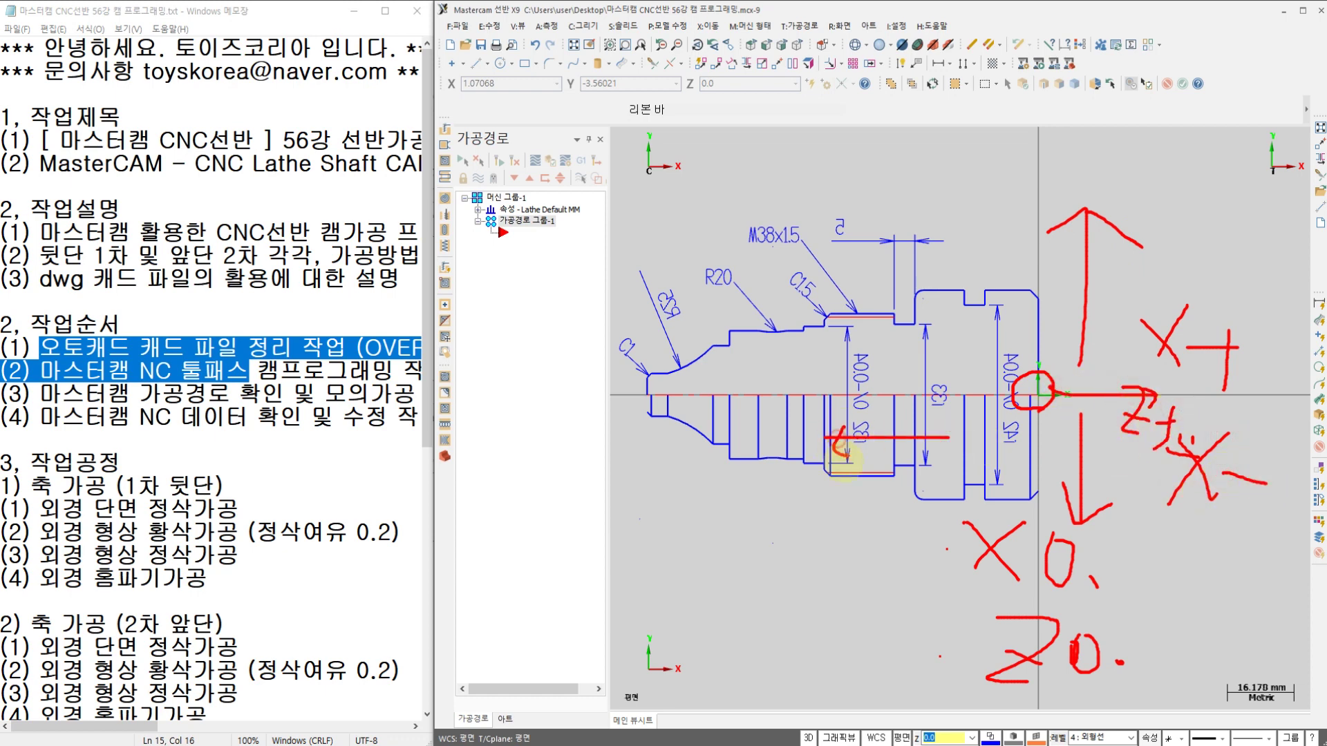
pyautogui.moveTo(717, 494)
pyautogui.mouseDown()
pyautogui.moveTo(771, 572)
pyautogui.moveTo(806, 582)
pyautogui.moveTo(860, 570)
pyautogui.moveTo(684, 549)
pyautogui.moveTo(716, 504)
pyautogui.mouseUp()
pyautogui.moveTo(746, 481); pyautogui.dragTo(860, 572)
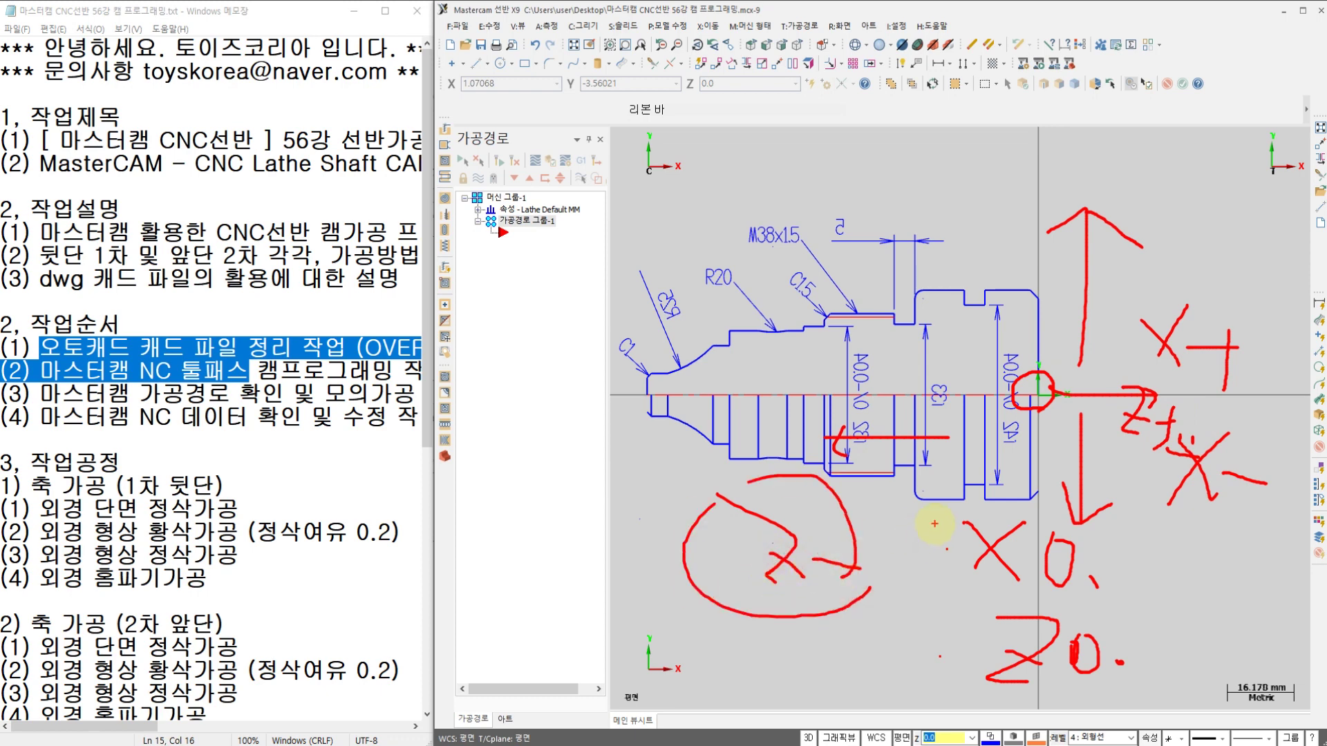
pyautogui.press('Escape')
pyautogui.moveTo(1034, 405); pyautogui.dragTo(1014, 405, button='middle')
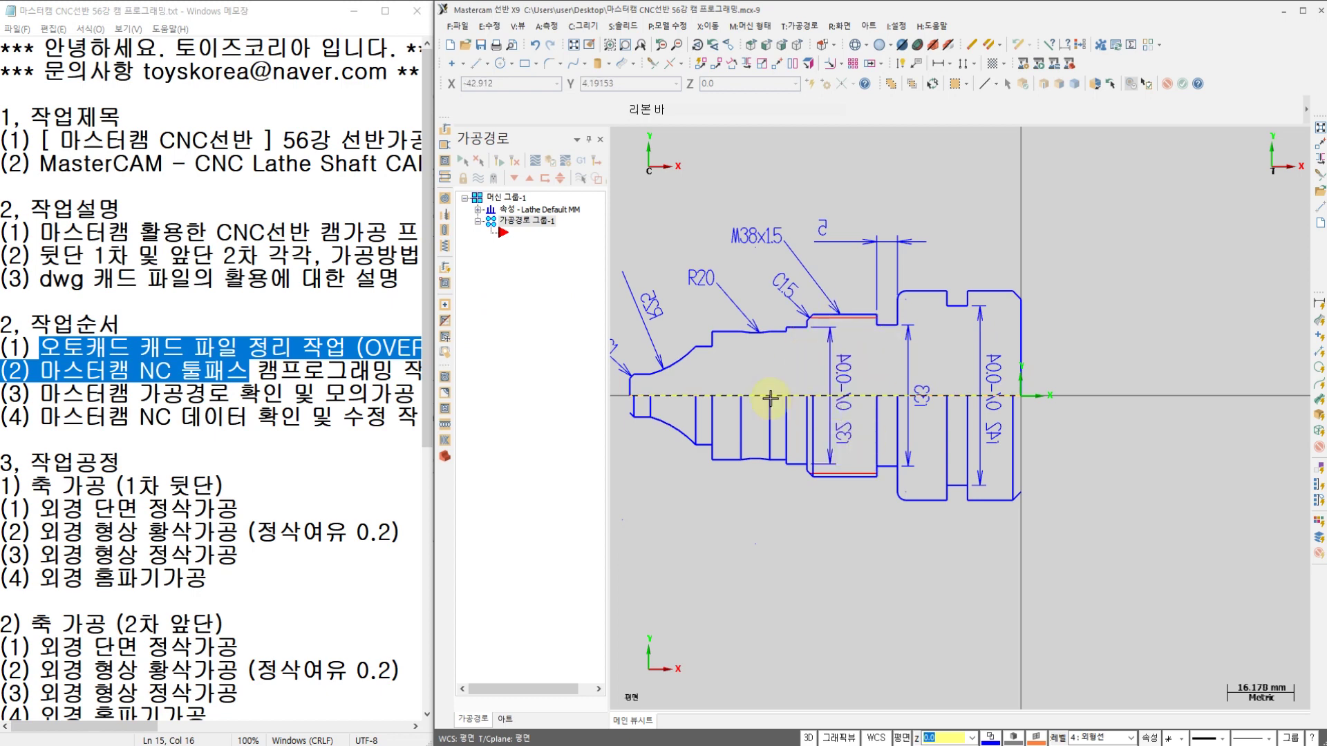
pyautogui.click(894, 383)
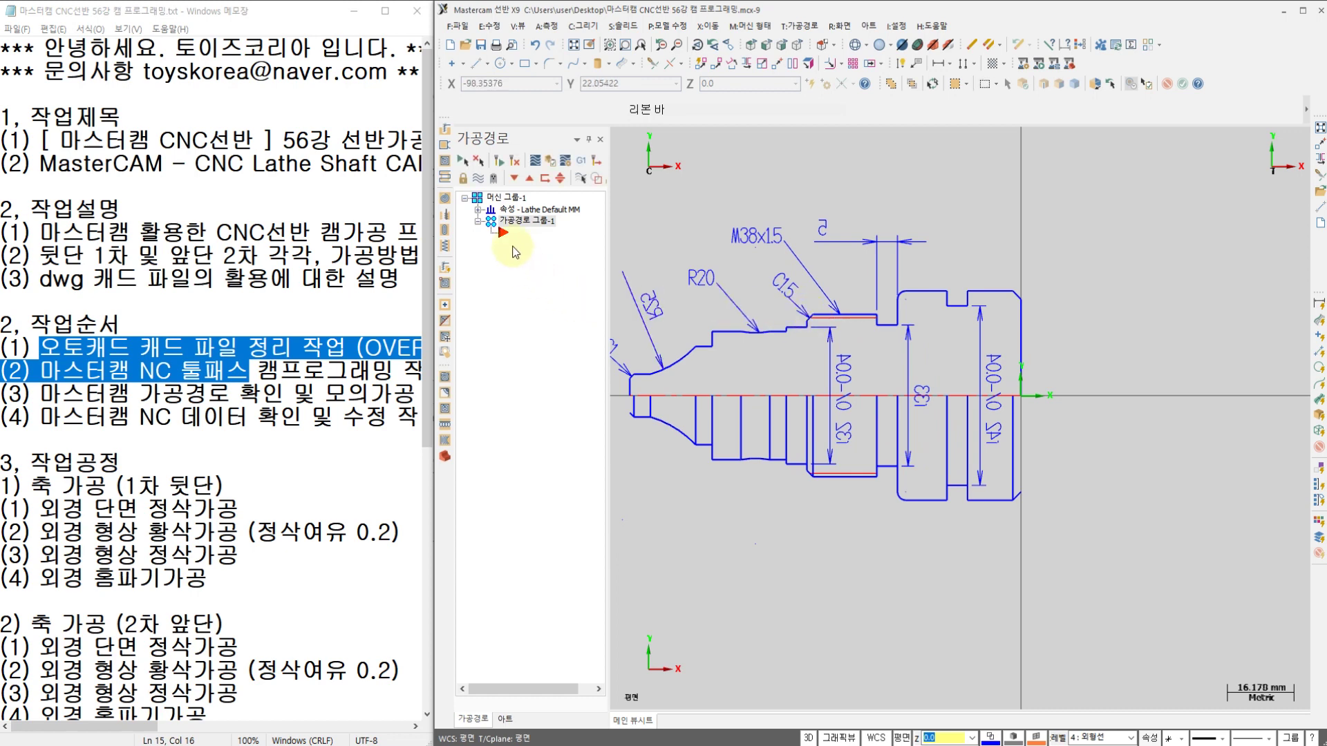
# Open the left spindle stock properties in the machine group's stock setup and set the outer diameter to 53 mm
pyautogui.doubleClick(499, 210)
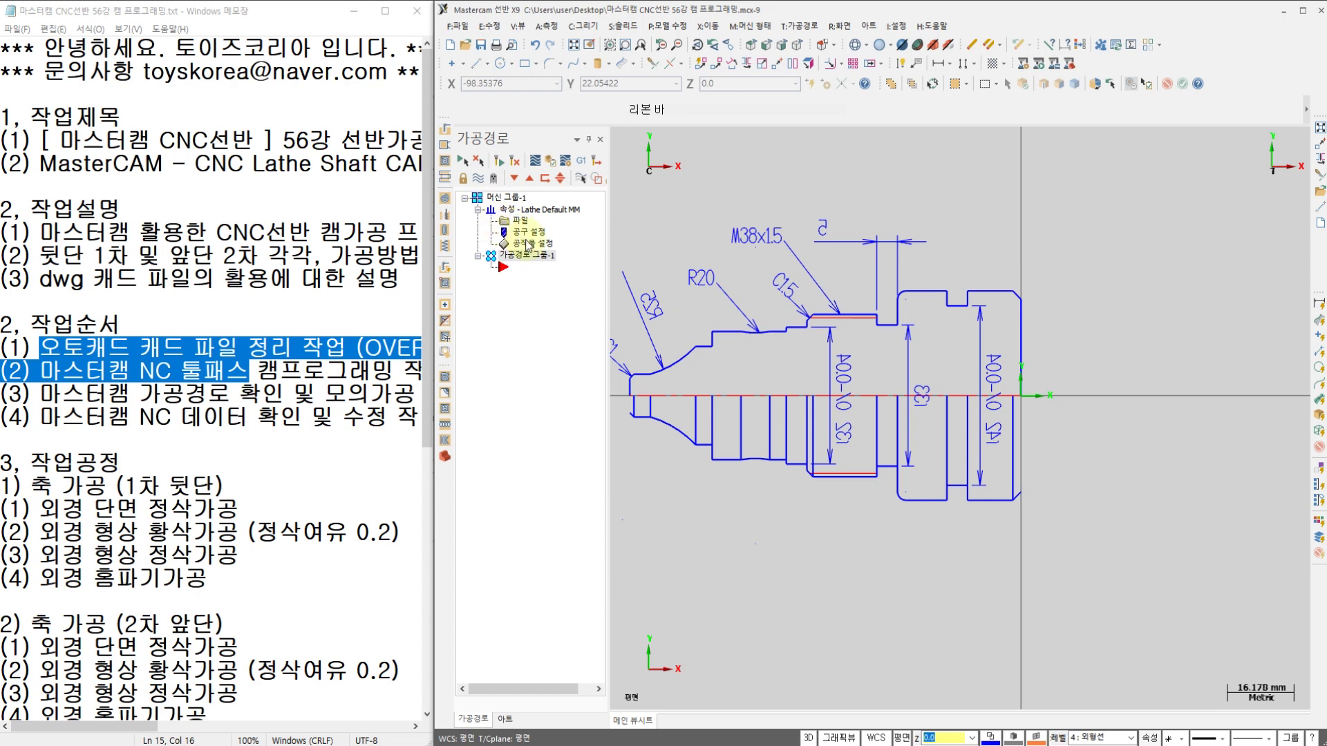
pyautogui.click(528, 243)
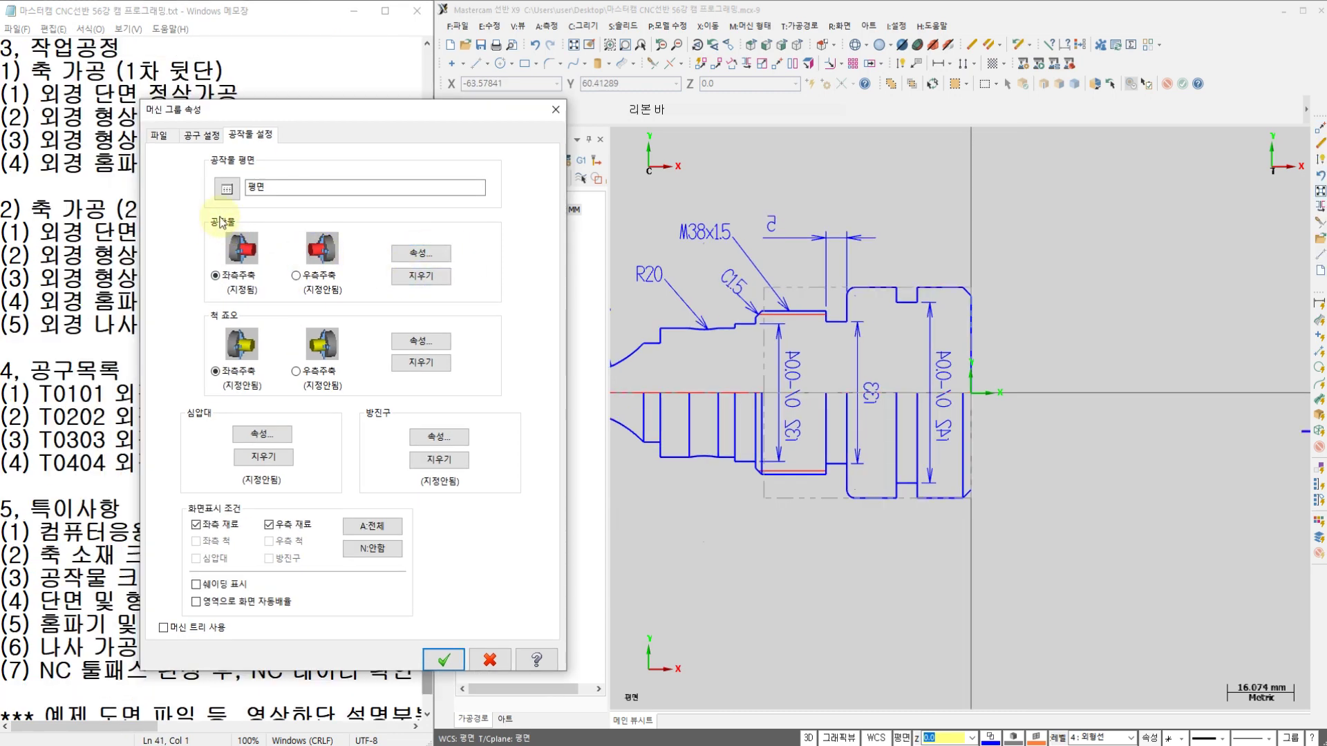
pyautogui.click(415, 255)
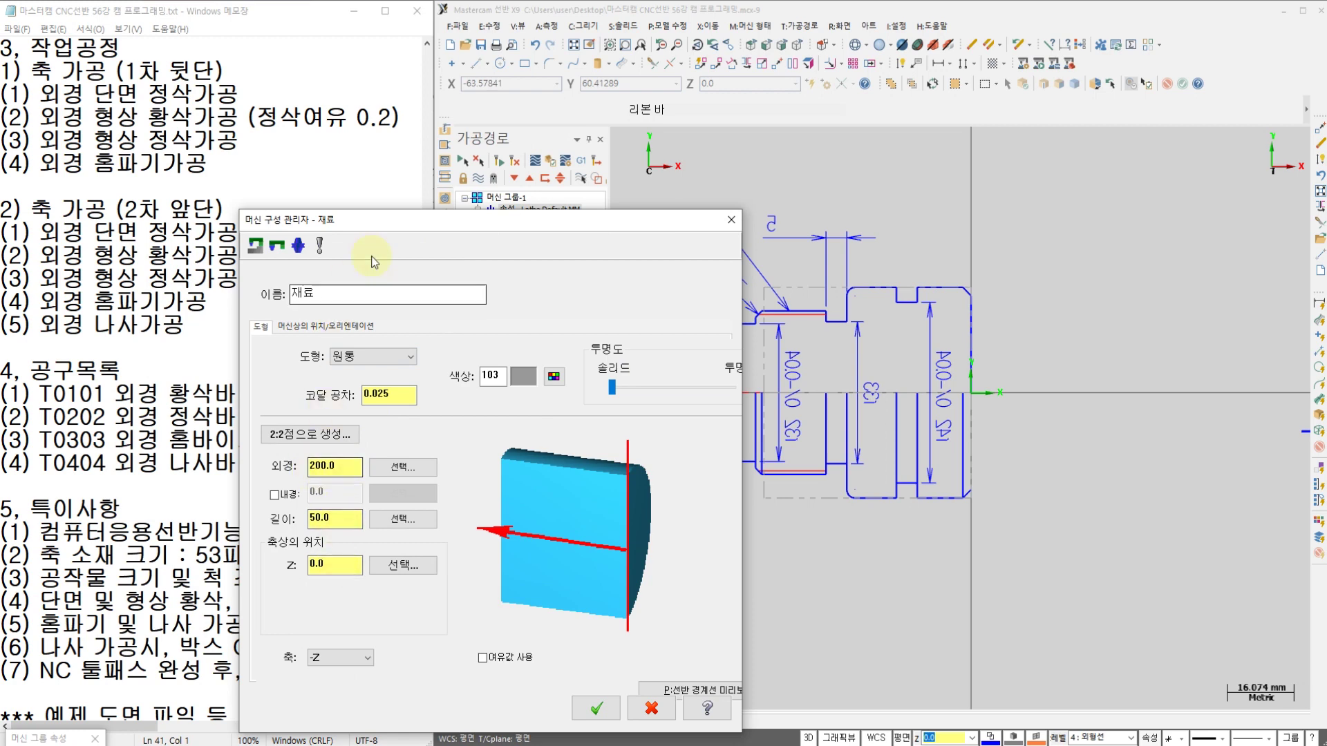
pyautogui.moveTo(385, 230); pyautogui.dragTo(433, 211)
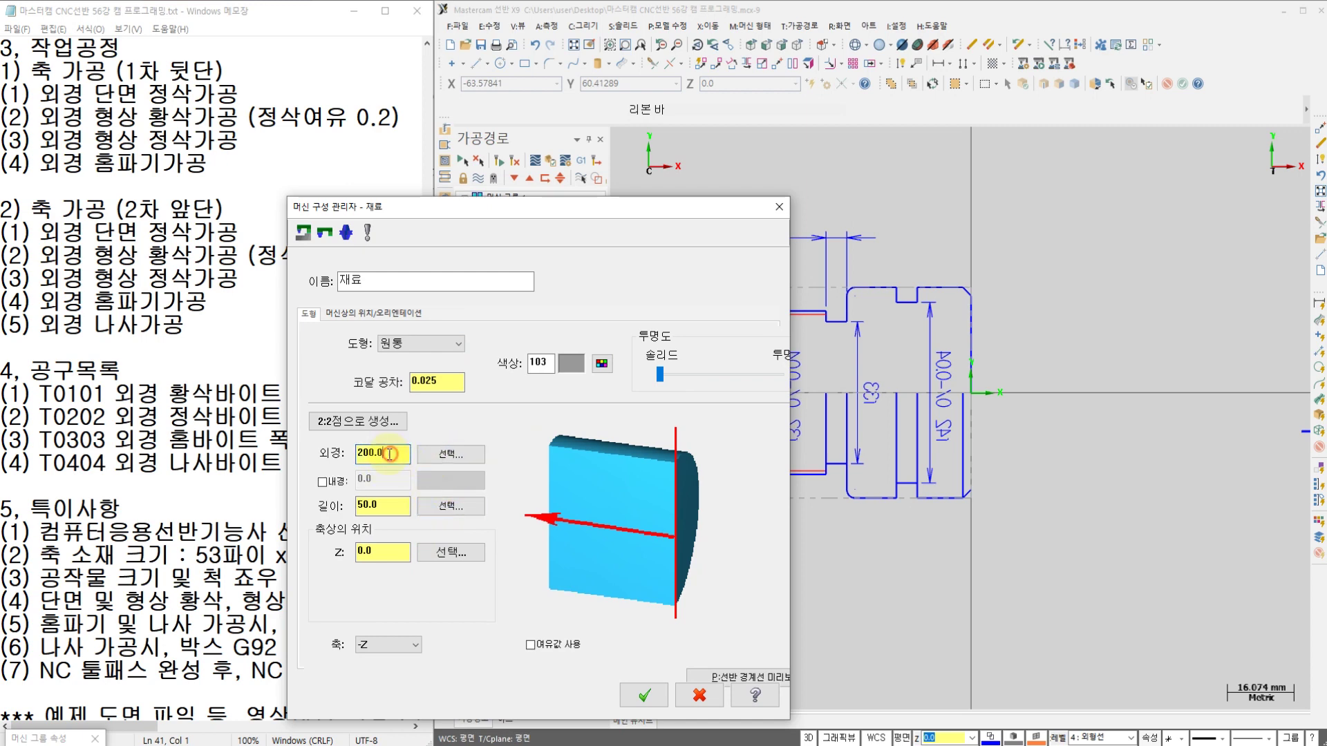
pyautogui.moveTo(395, 454); pyautogui.dragTo(320, 456)
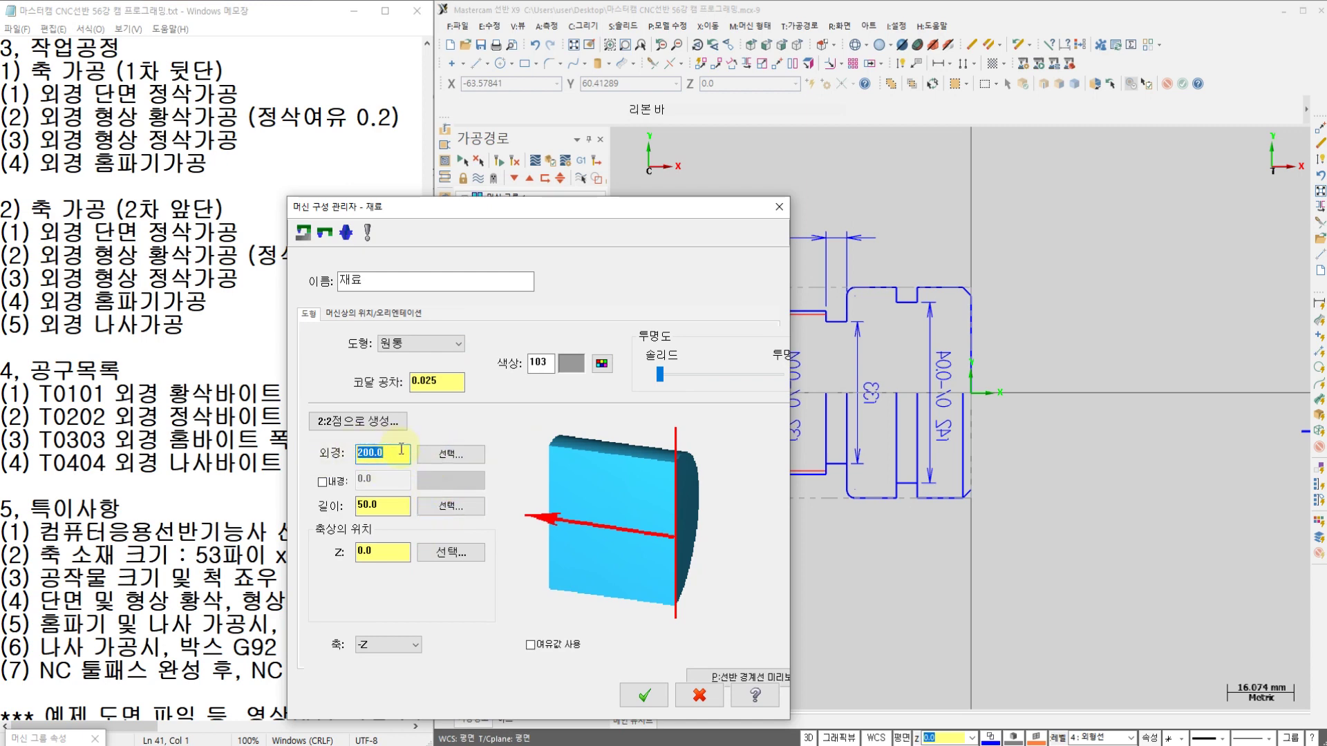
pyautogui.write('53')
# Pick the stock's outer diameter from the upper edge of the profile's large-diameter section and add 4 mm to it
pyautogui.click(450, 456)
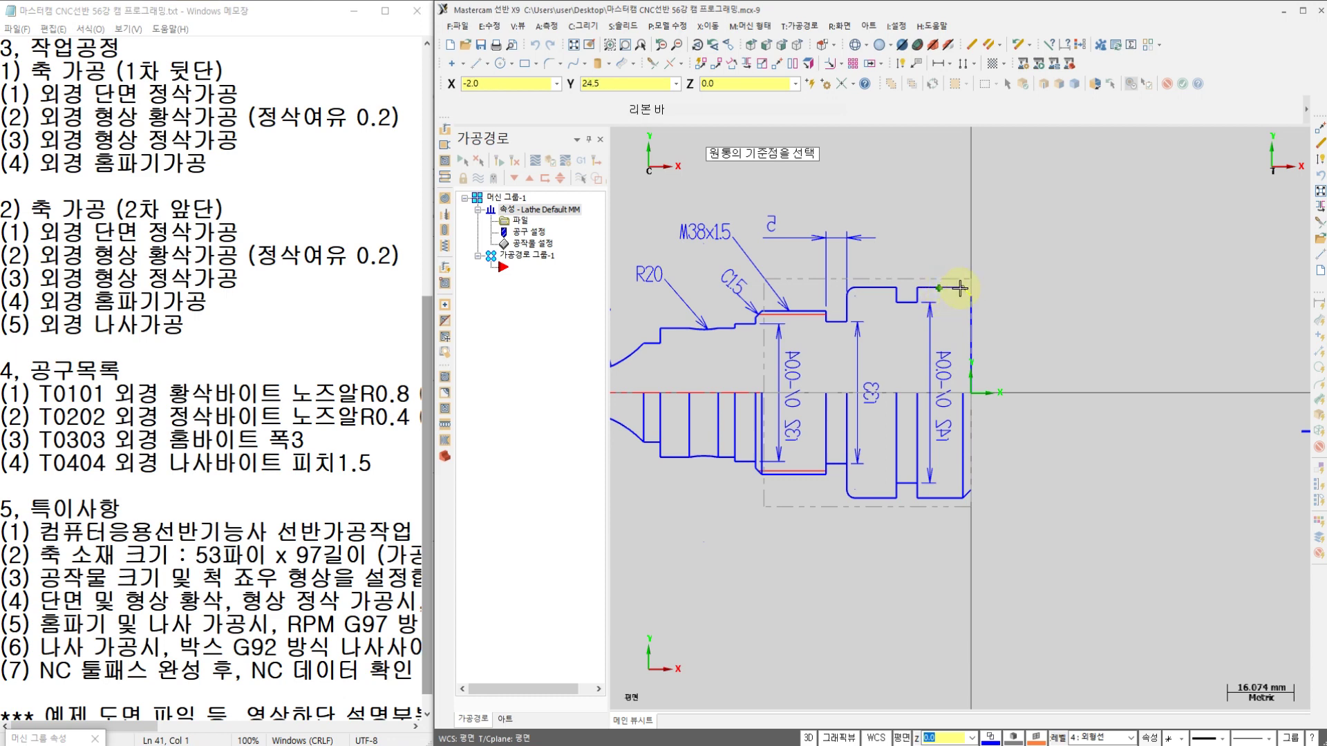
pyautogui.click(897, 289)
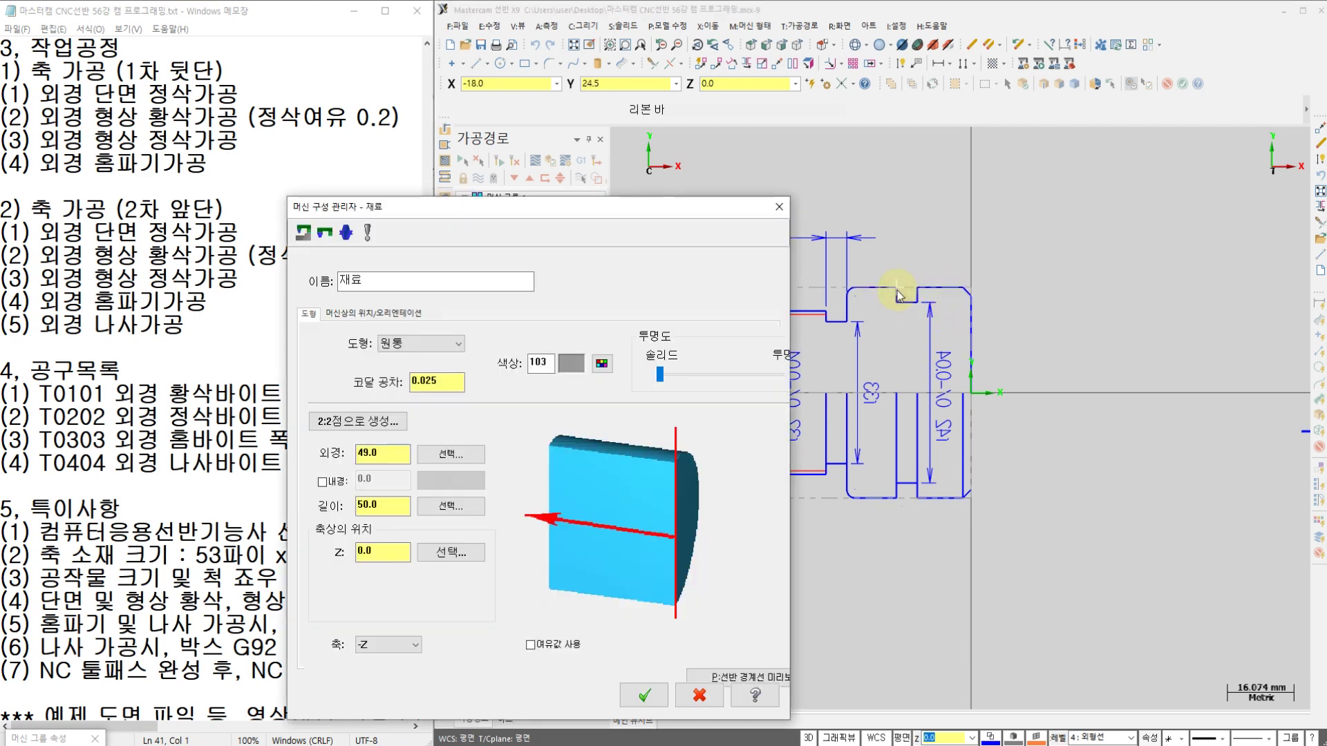
pyautogui.click(387, 455)
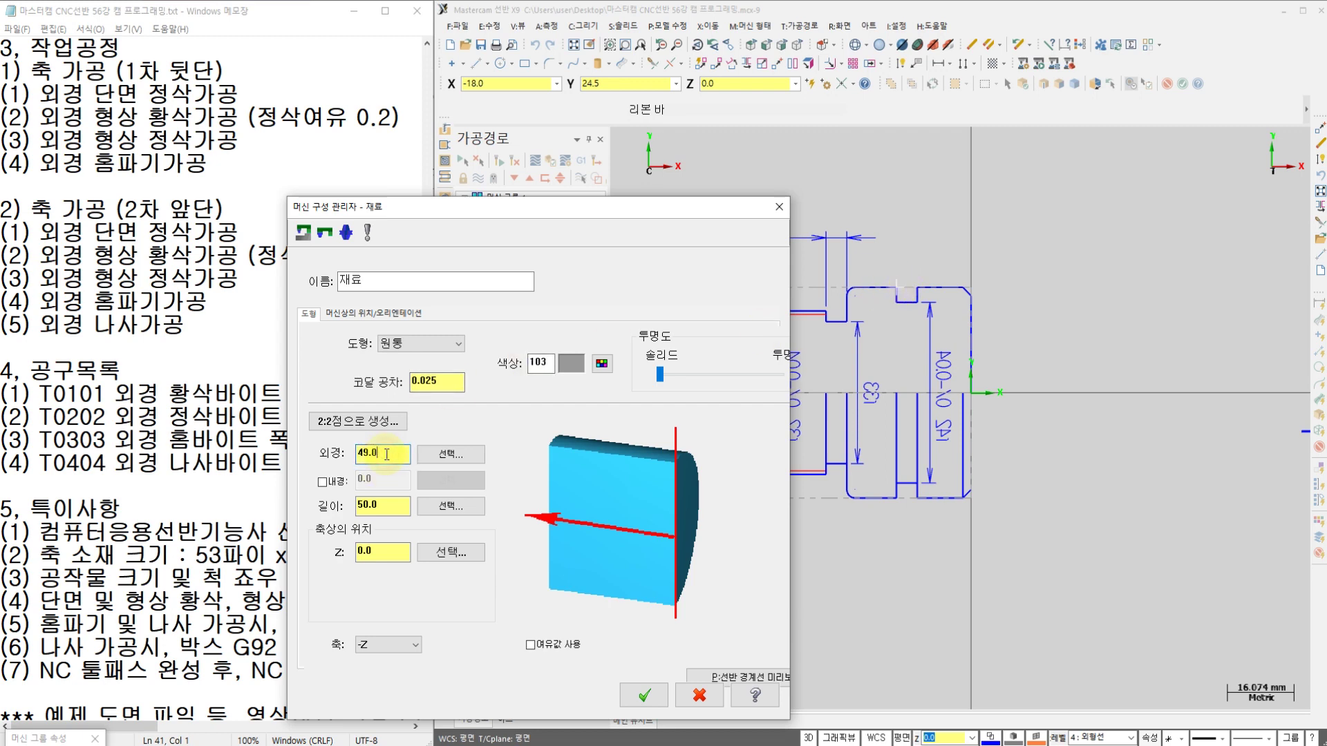
pyautogui.write('+4')
pyautogui.press('Return')
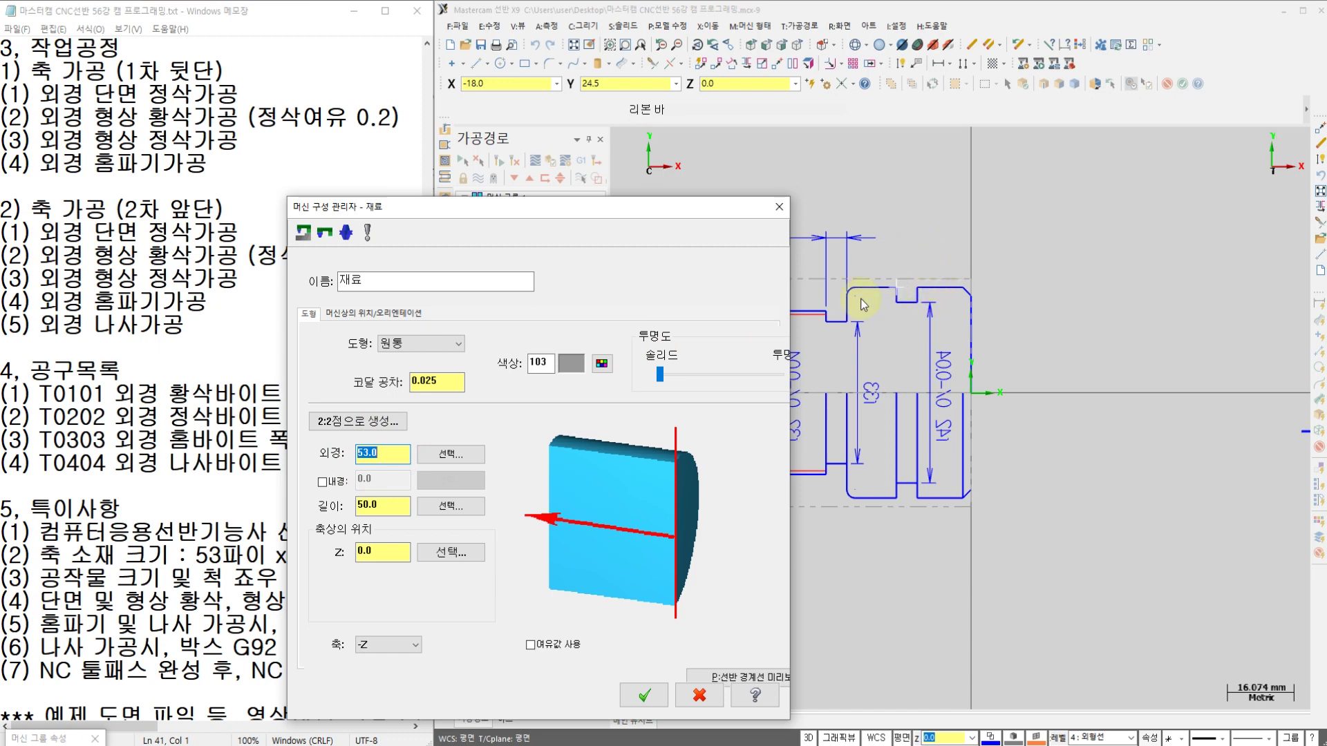
# Take the stock length from the shaft's centerline and add 2 mm to it, giving 97 mm
pyautogui.click(450, 509)
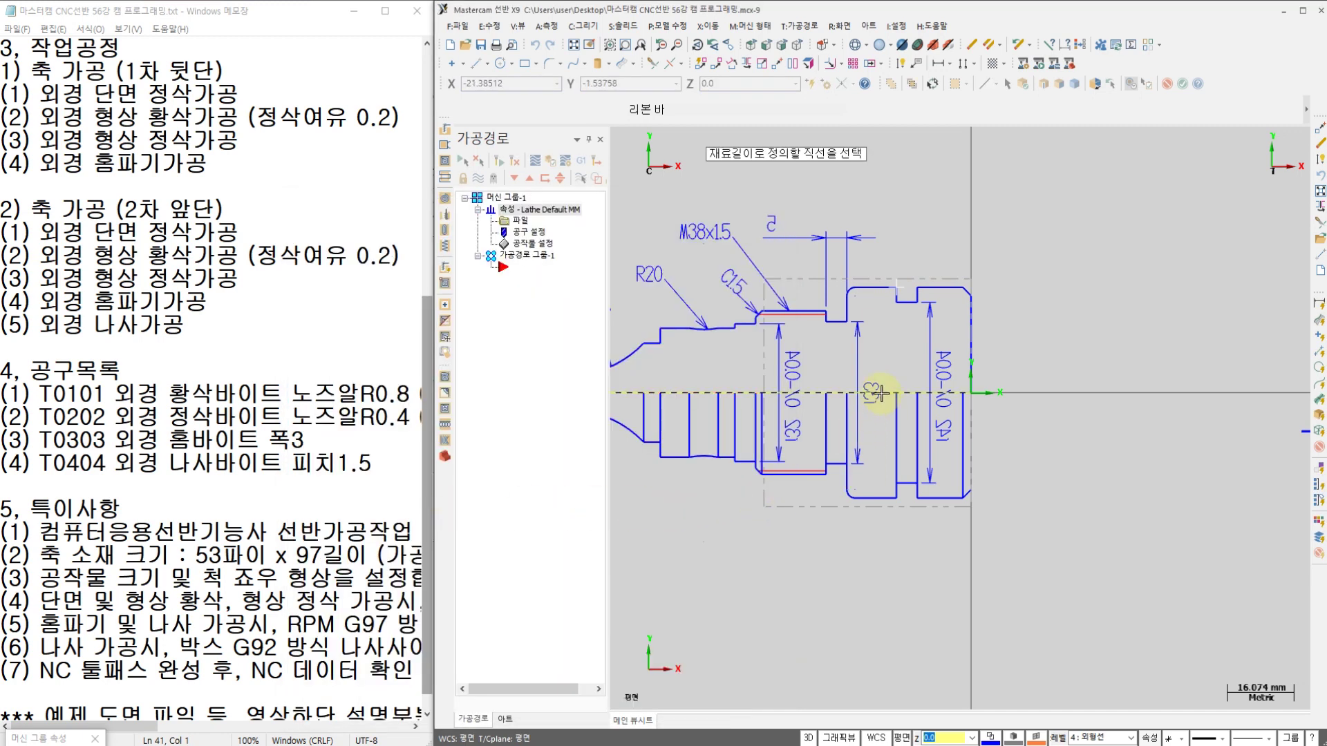
pyautogui.scroll(-2, 880, 393)
pyautogui.moveTo(848, 398); pyautogui.dragTo(979, 404, button='middle')
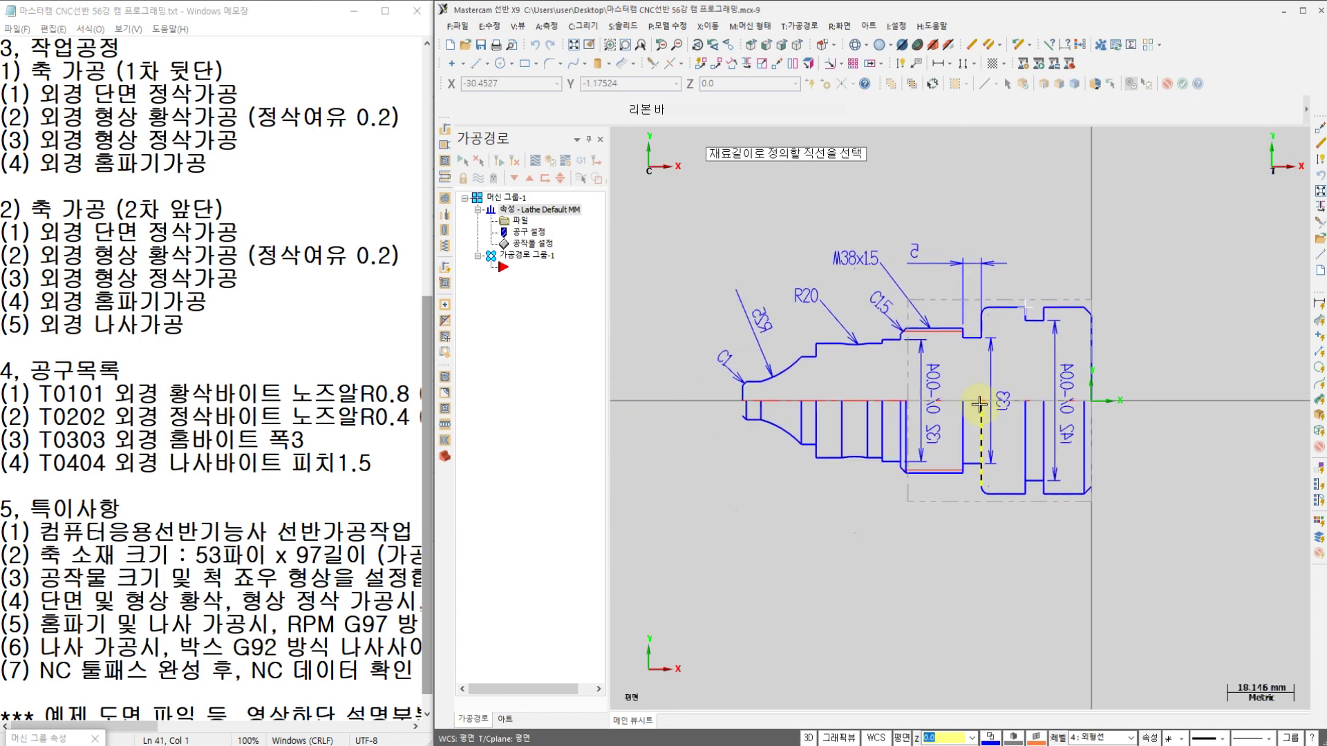
pyautogui.click(1010, 399)
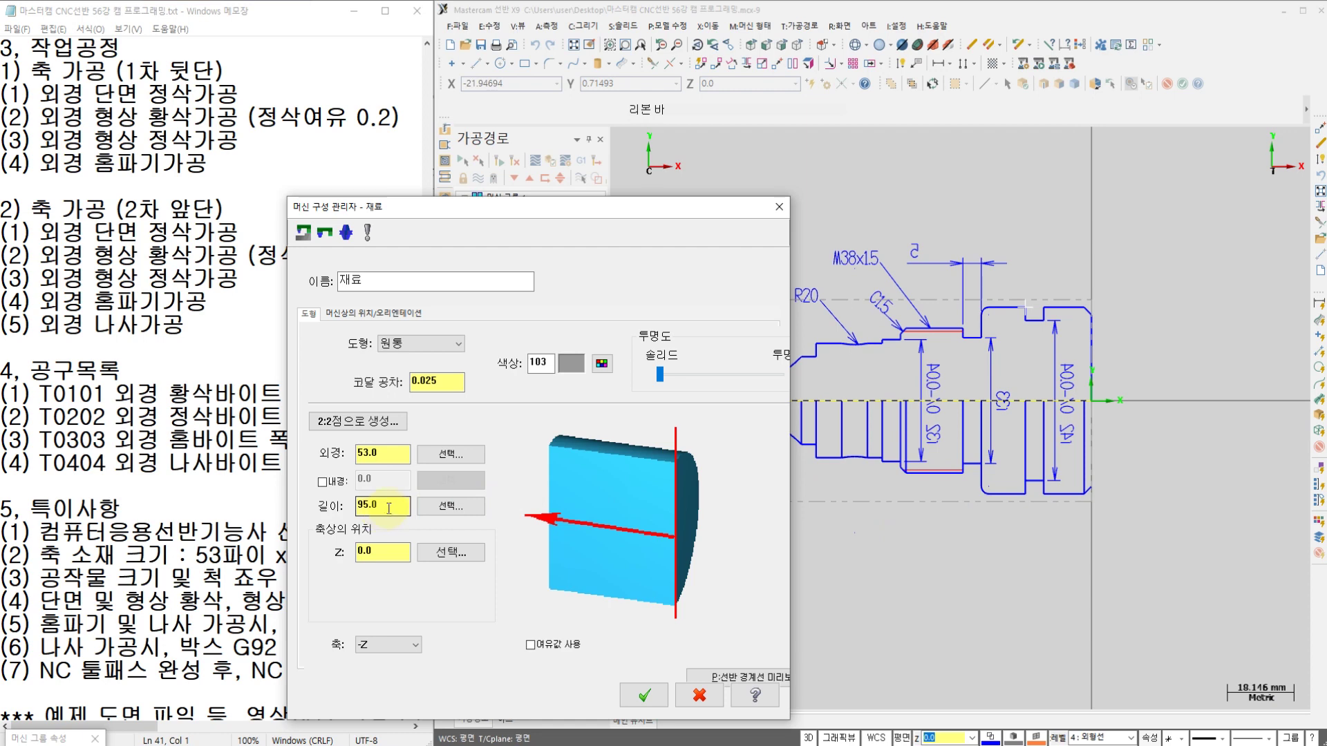
pyautogui.click(389, 508)
pyautogui.write('+2')
pyautogui.press('Return')
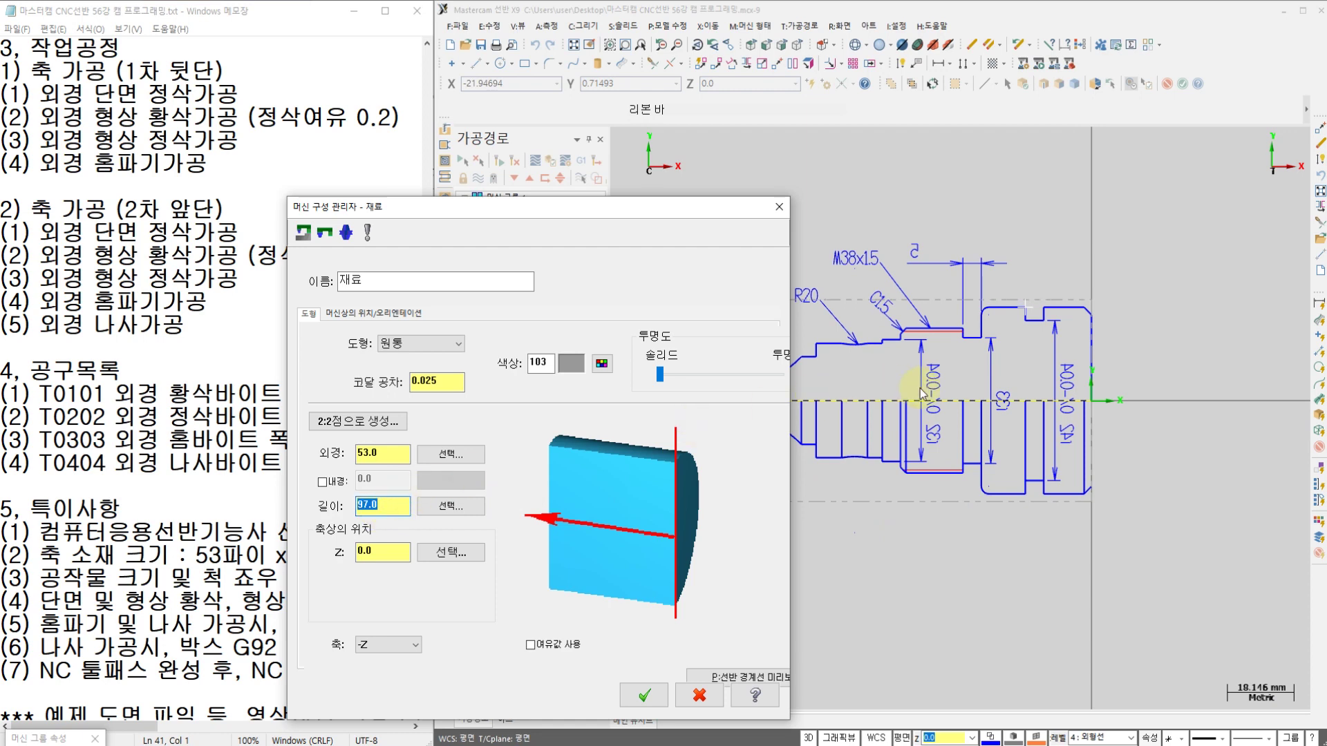
# Set the stock's axial Z position to 1 mm to leave facing allowance beyond the large-diameter end
pyautogui.moveTo(677, 210); pyautogui.dragTo(540, 197)
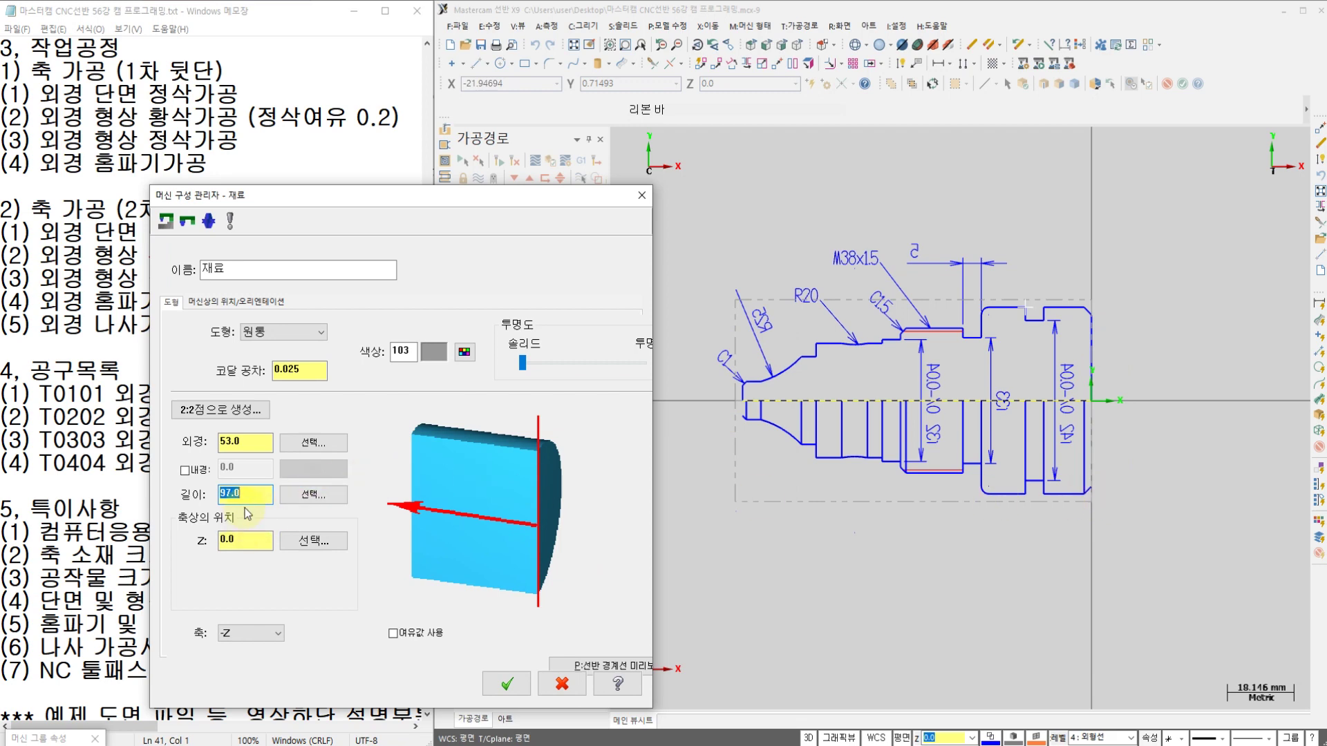
pyautogui.click(250, 539)
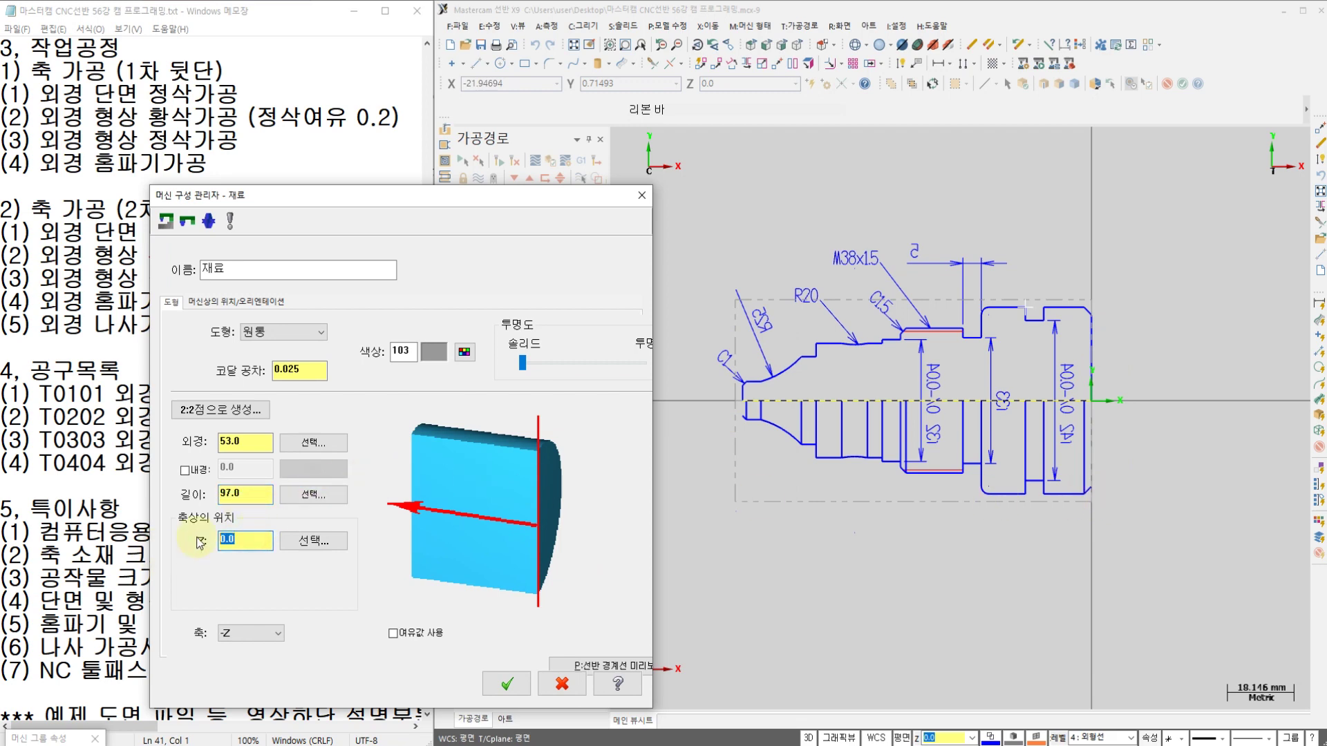
pyautogui.write('1')
pyautogui.press('Return')
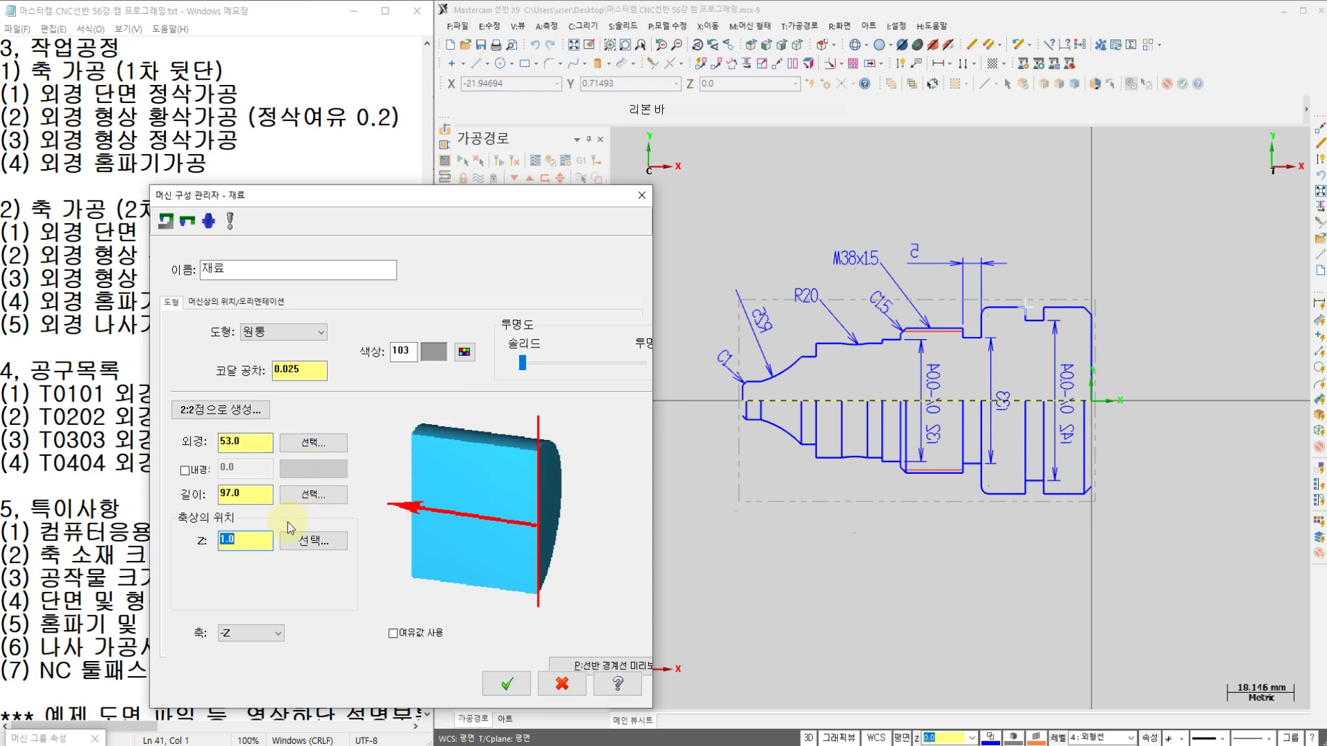
# Check the stock diameter and length against the shaft drawing in the Acrobat Reader PDF and accept the stock definition
pyautogui.click(249, 443)
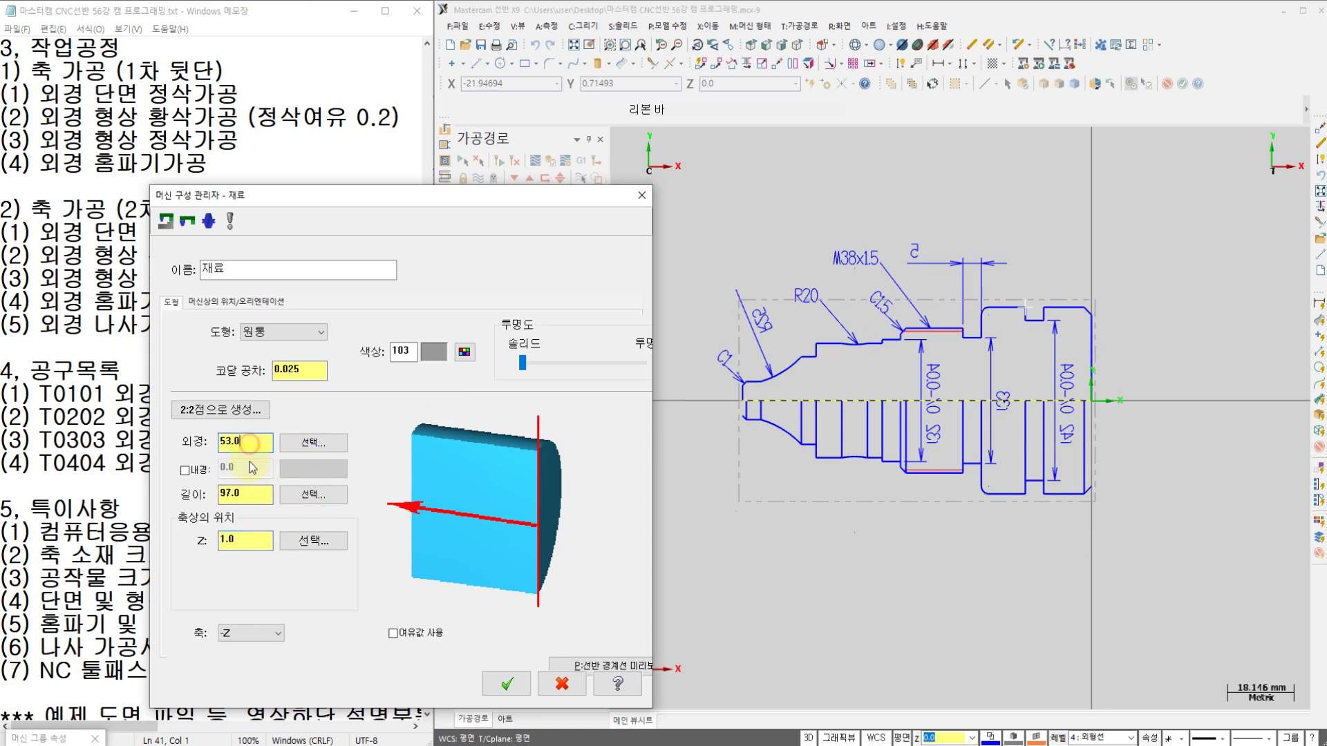
pyautogui.click(257, 496)
pyautogui.hotkey('alt', 'Tab')
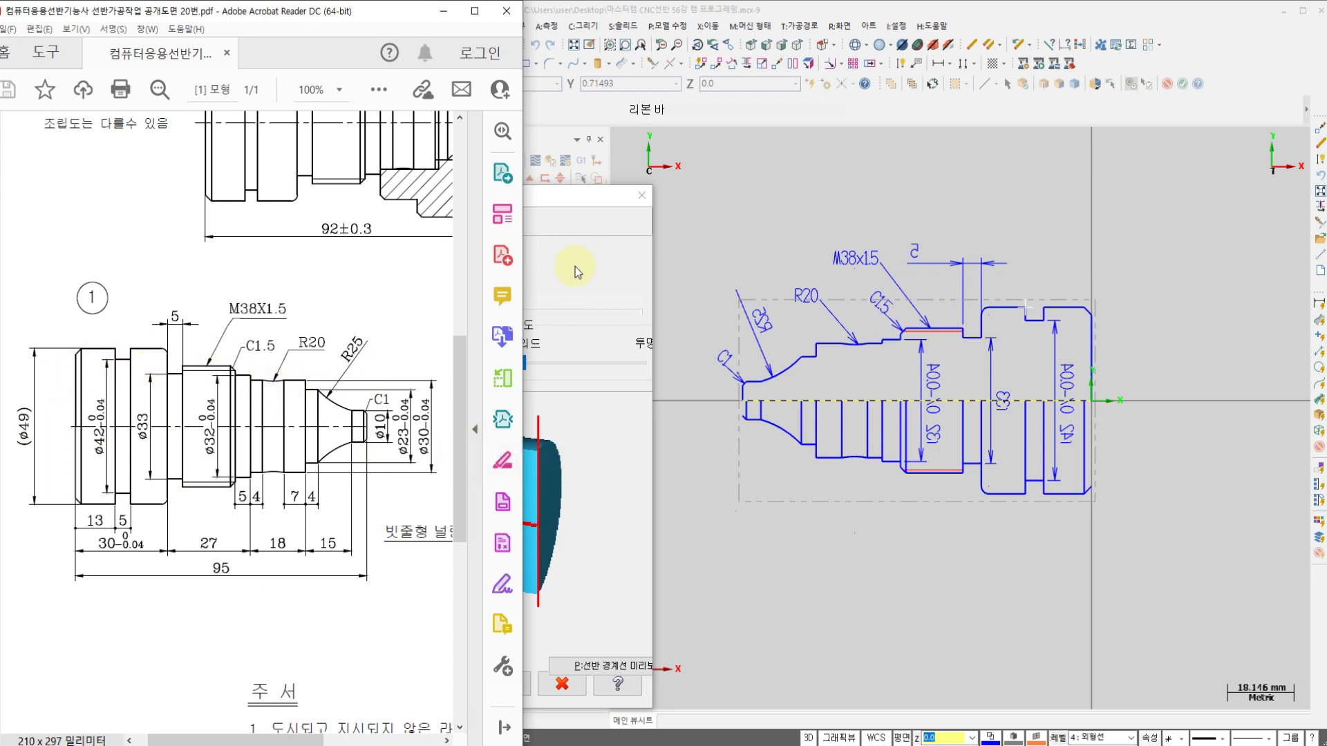
pyautogui.click(584, 428)
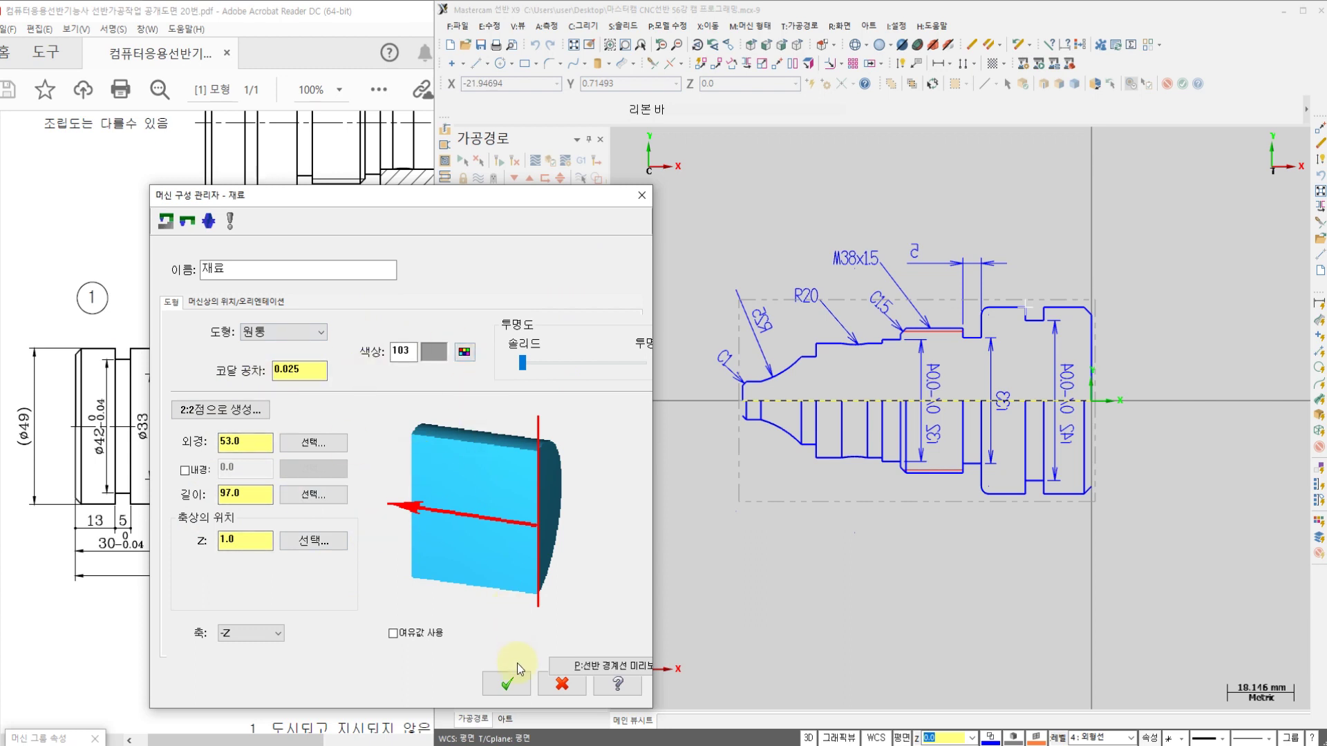
pyautogui.click(507, 684)
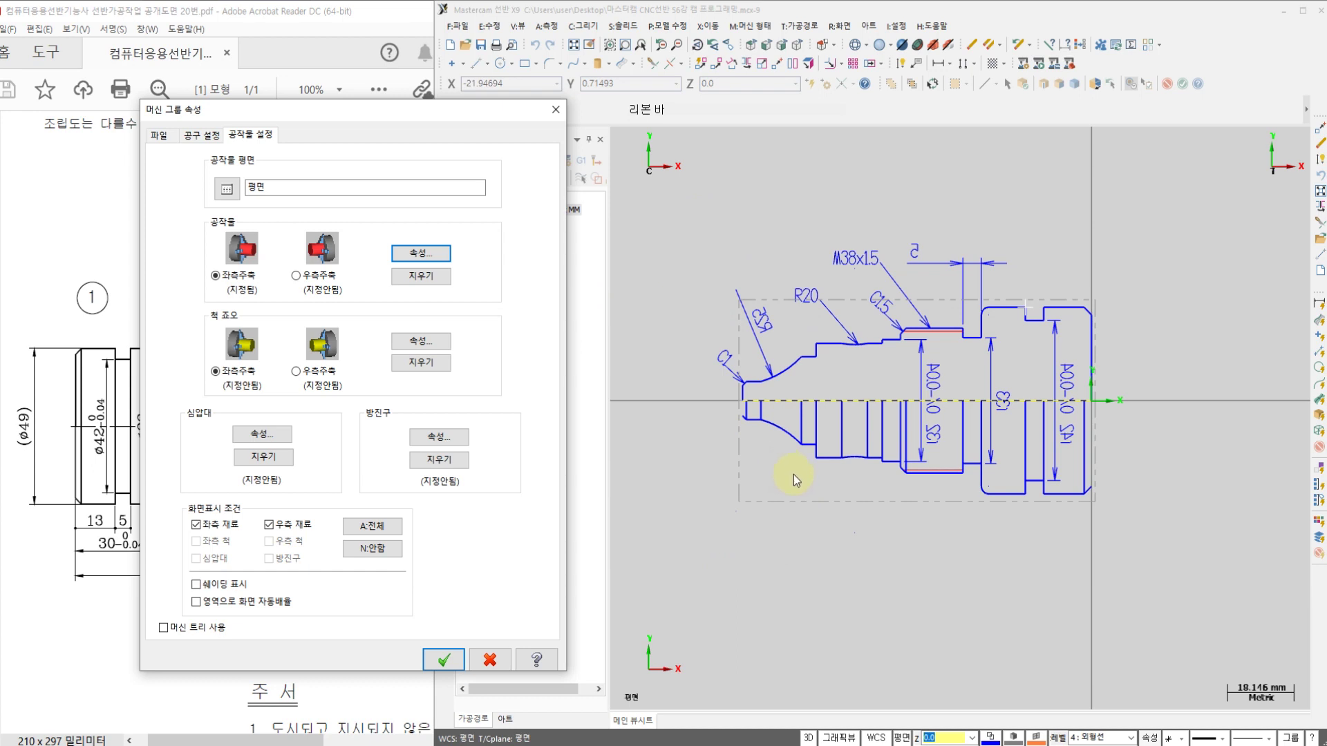
# Define the left spindle chuck jaws with OD clamping method #1, positioned from the stock with a 12 mm grip length
pyautogui.click(422, 342)
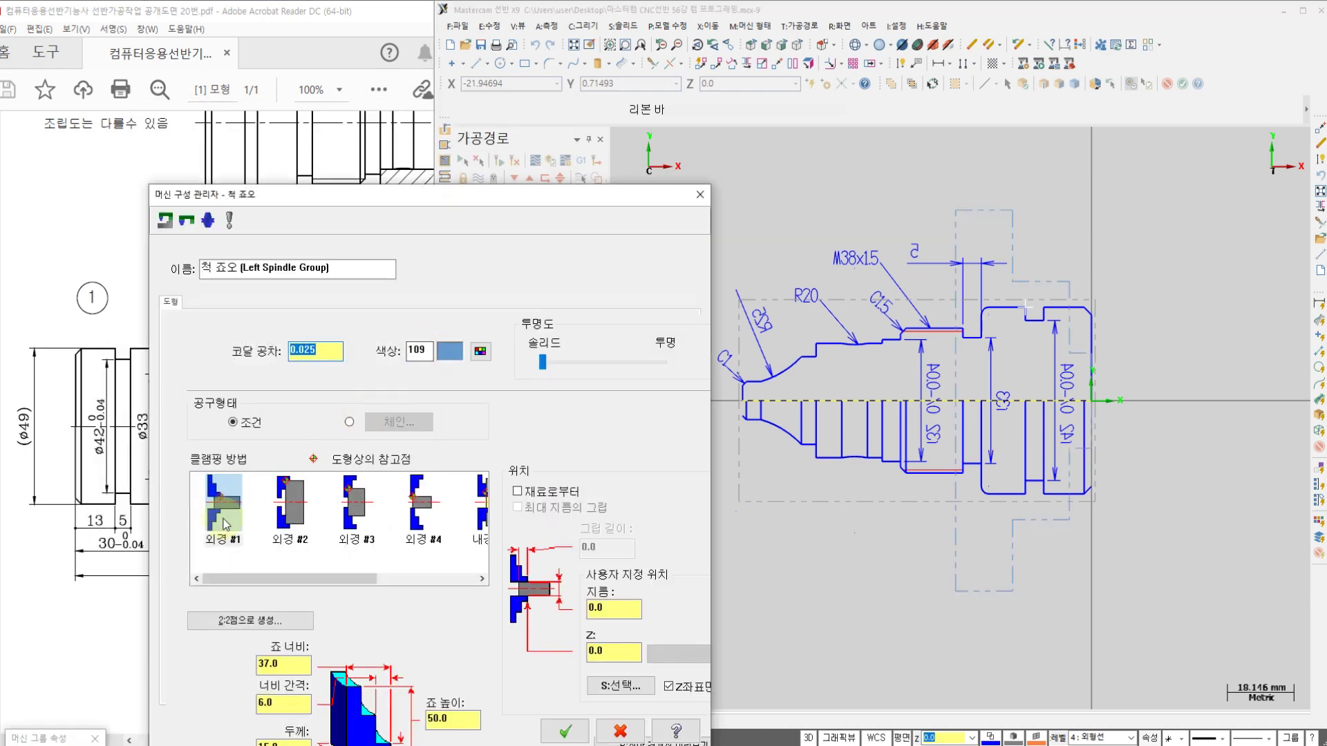
pyautogui.click(214, 507)
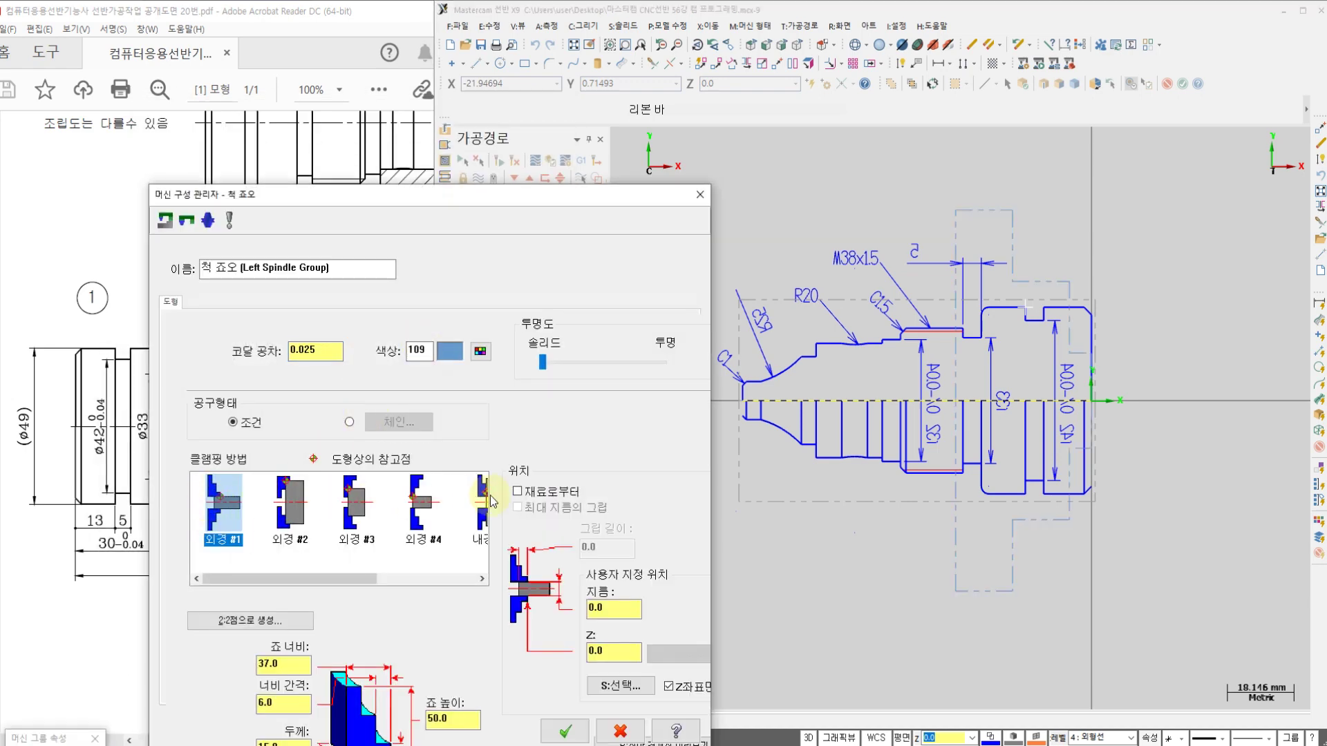
pyautogui.click(517, 492)
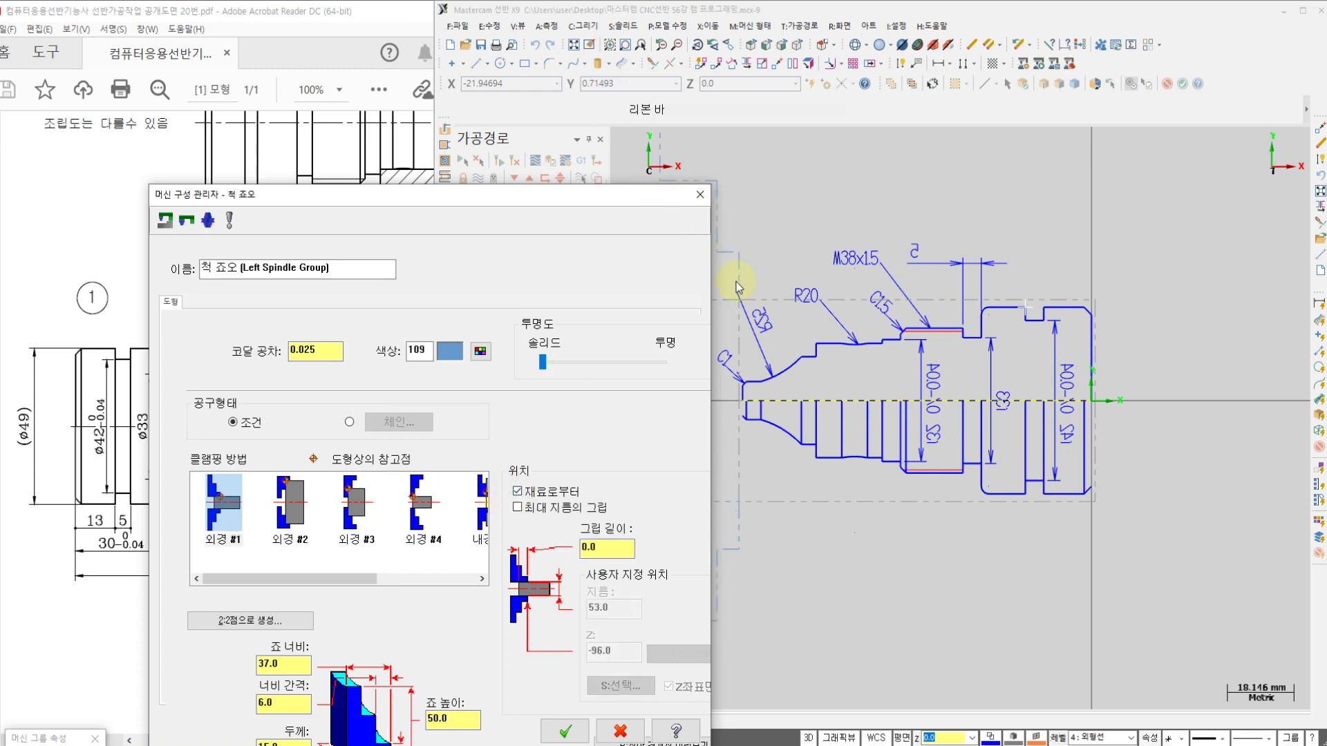
pyautogui.click(608, 548)
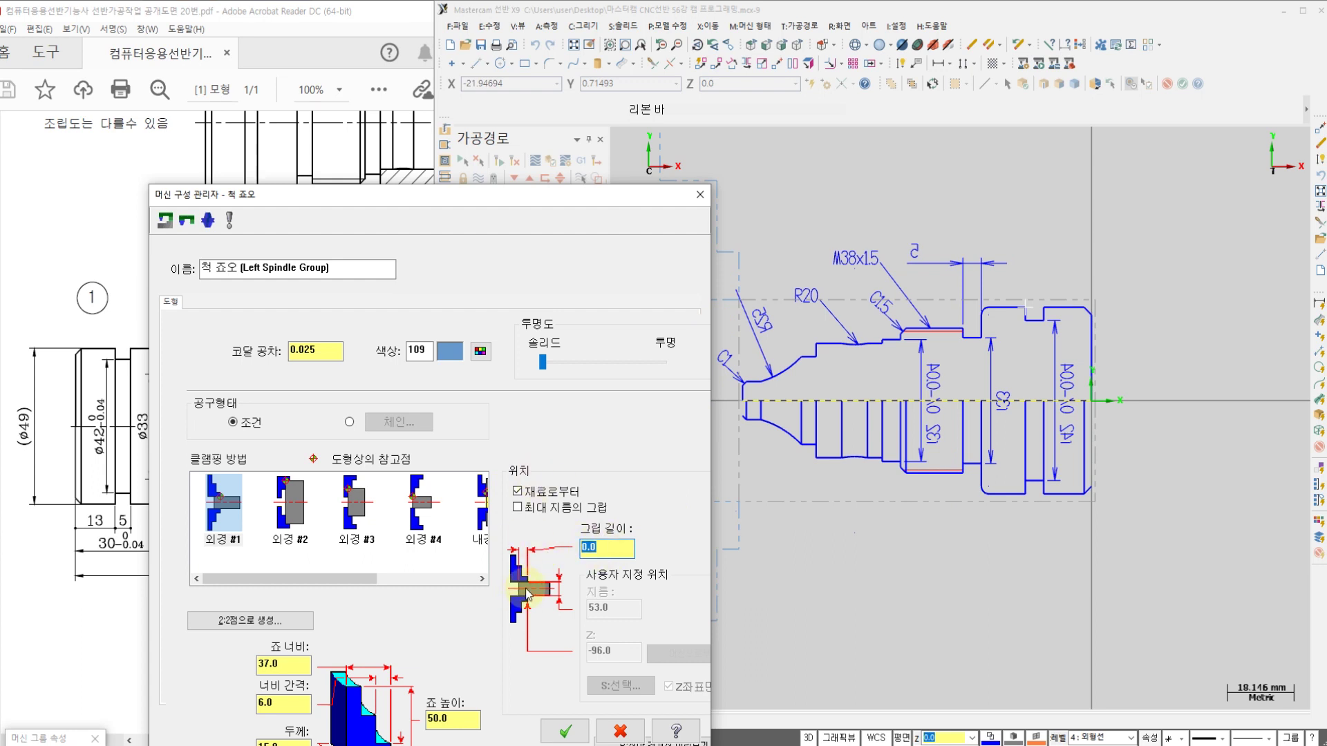
pyautogui.write('12')
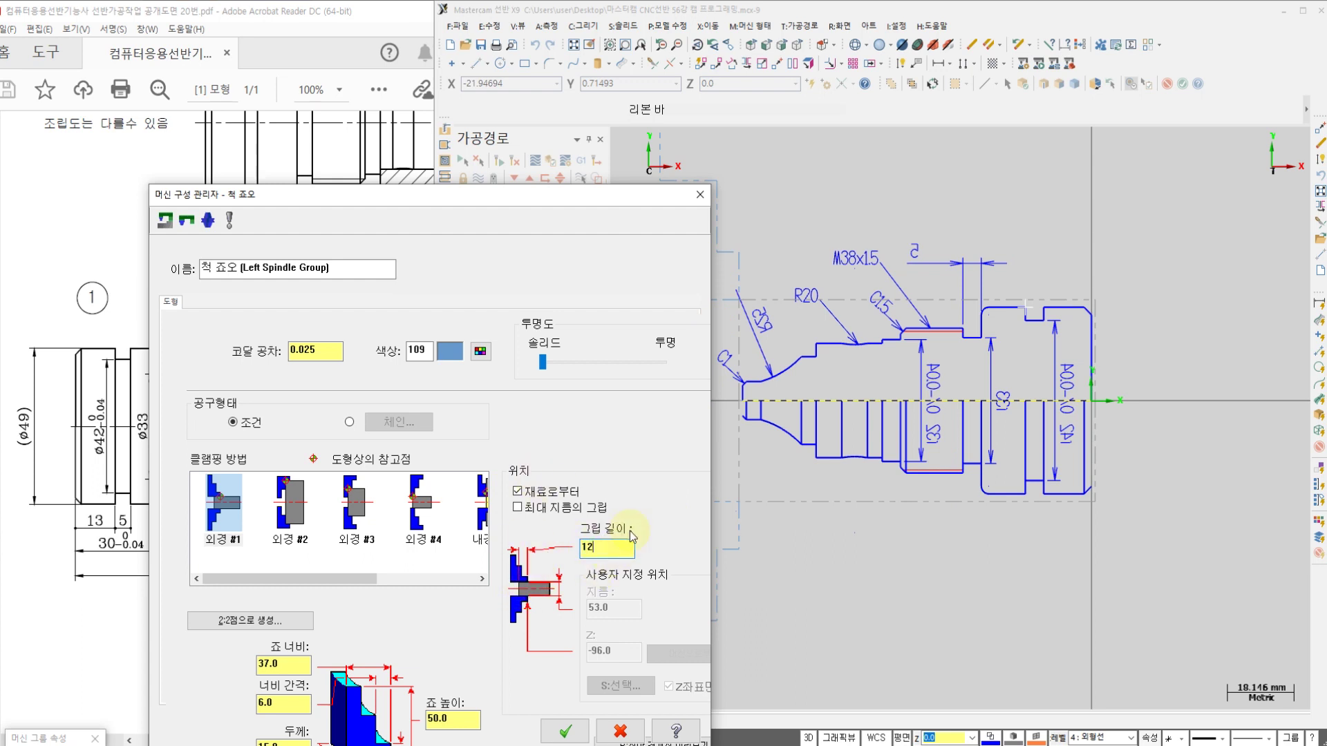
pyautogui.press('Return')
pyautogui.moveTo(587, 200); pyautogui.dragTo(486, 133)
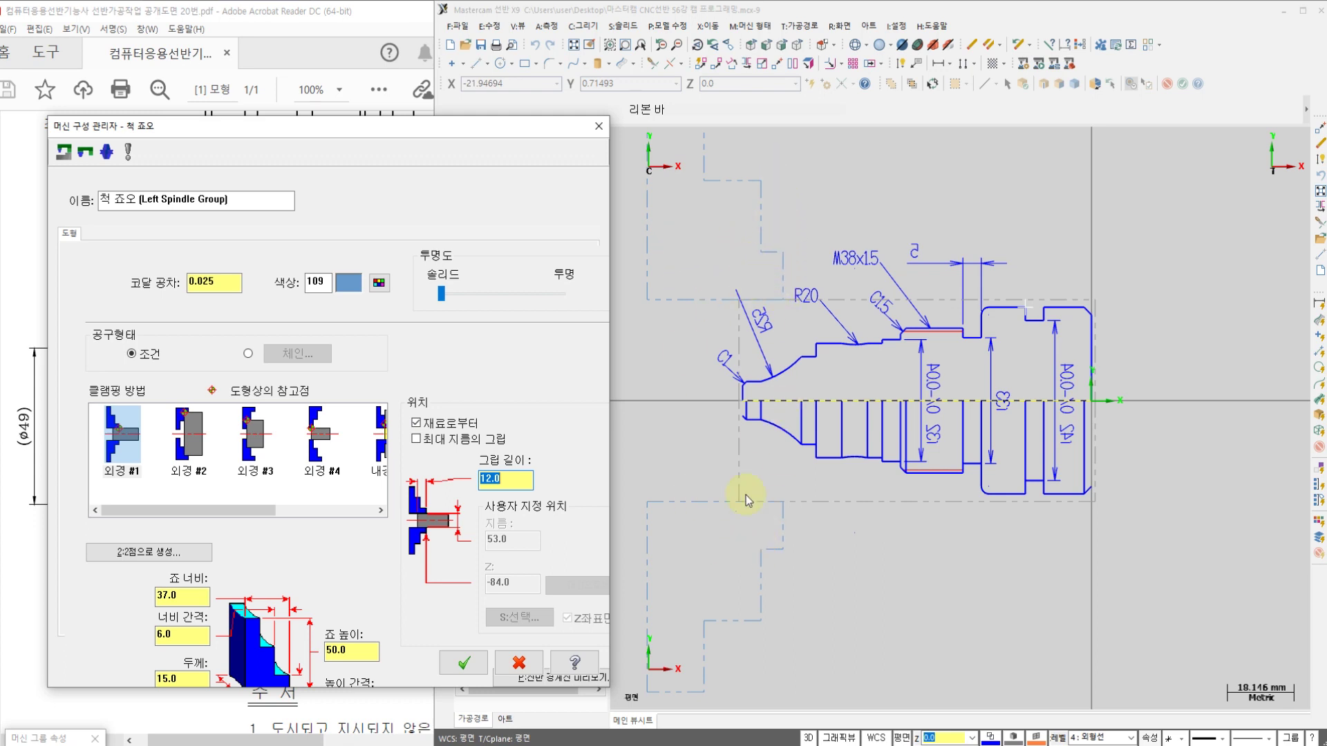
# Accept the left spindle chuck jaw settings with a grip length of 12.0 and close the machine group properties
pyautogui.click(509, 476)
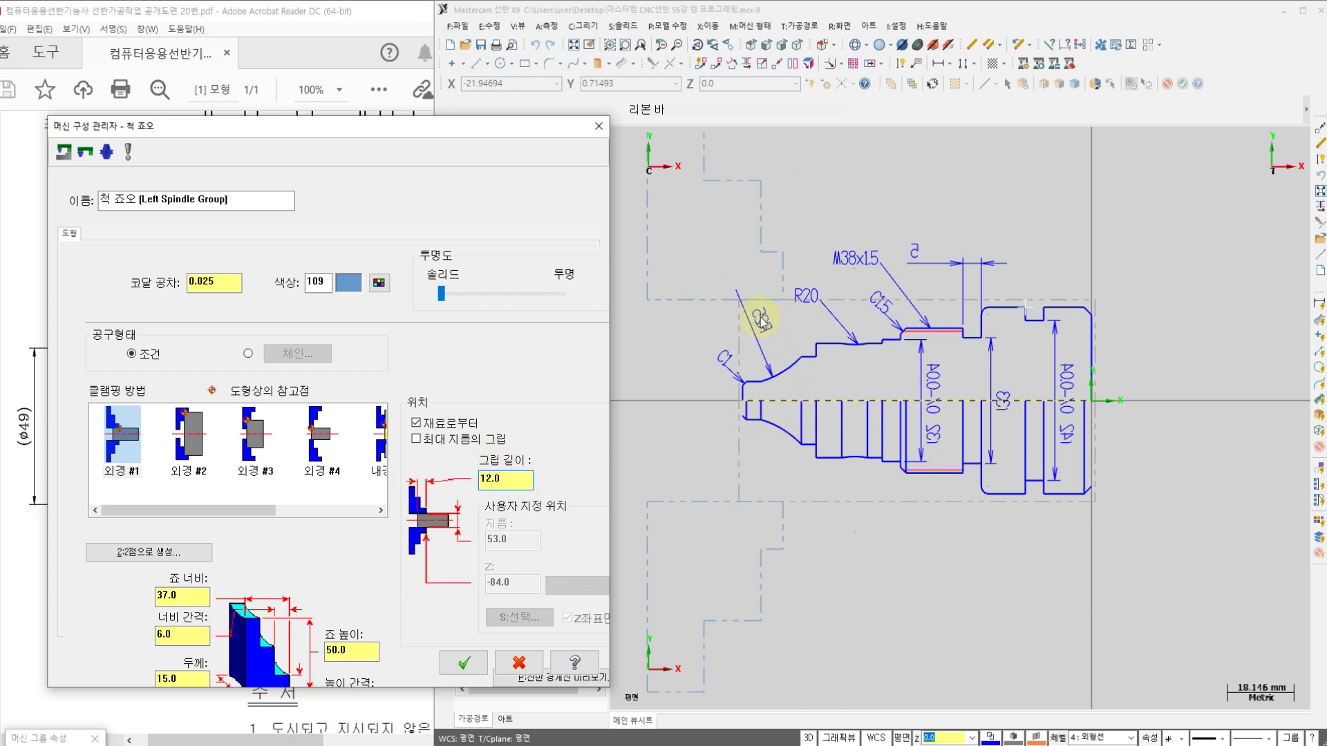
pyautogui.moveTo(738, 299); pyautogui.dragTo(783, 304)
pyautogui.moveTo(739, 502)
pyautogui.mouseDown()
pyautogui.moveTo(784, 506)
pyautogui.moveTo(760, 545)
pyautogui.moveTo(758, 617)
pyautogui.moveTo(703, 619)
pyautogui.mouseUp()
pyautogui.moveTo(703, 678)
pyautogui.mouseDown()
pyautogui.moveTo(657, 688)
pyautogui.moveTo(634, 515)
pyautogui.mouseUp()
pyautogui.moveTo(722, 559); pyautogui.dragTo(723, 577)
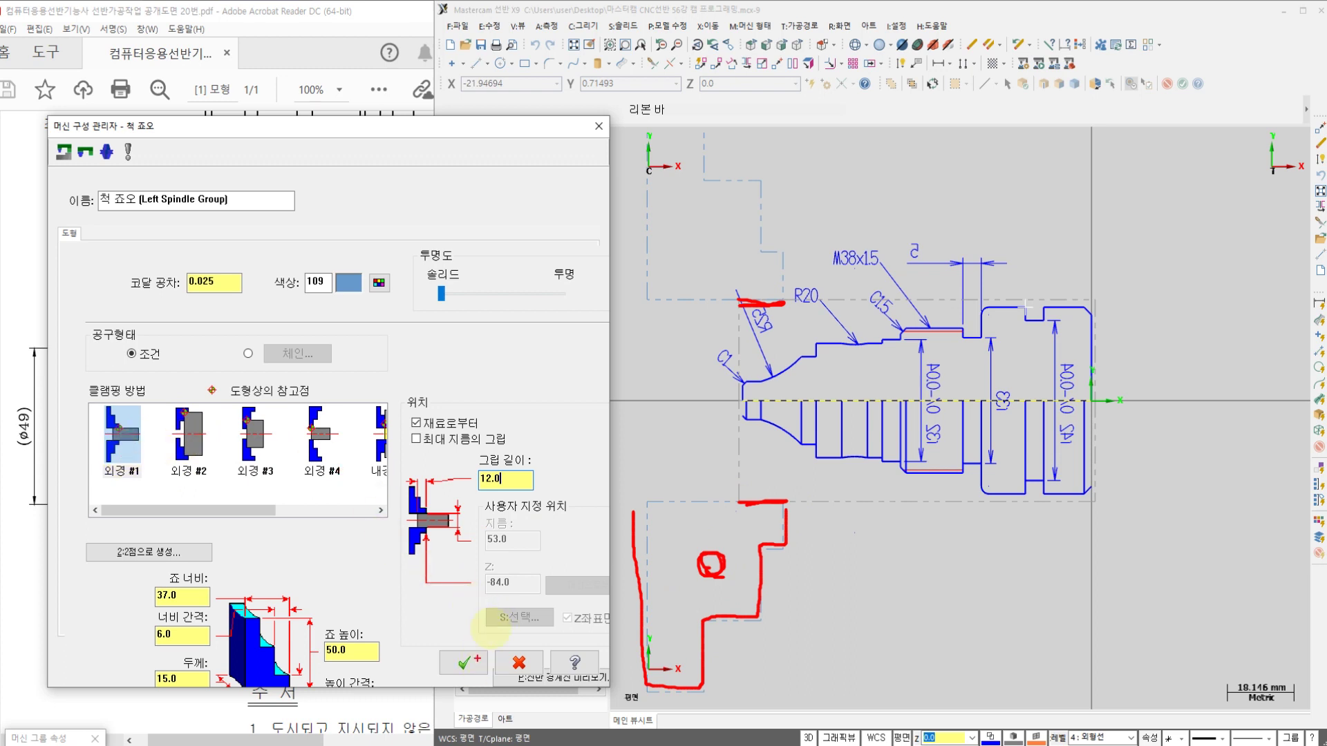
pyautogui.press('Escape')
pyautogui.click(512, 481)
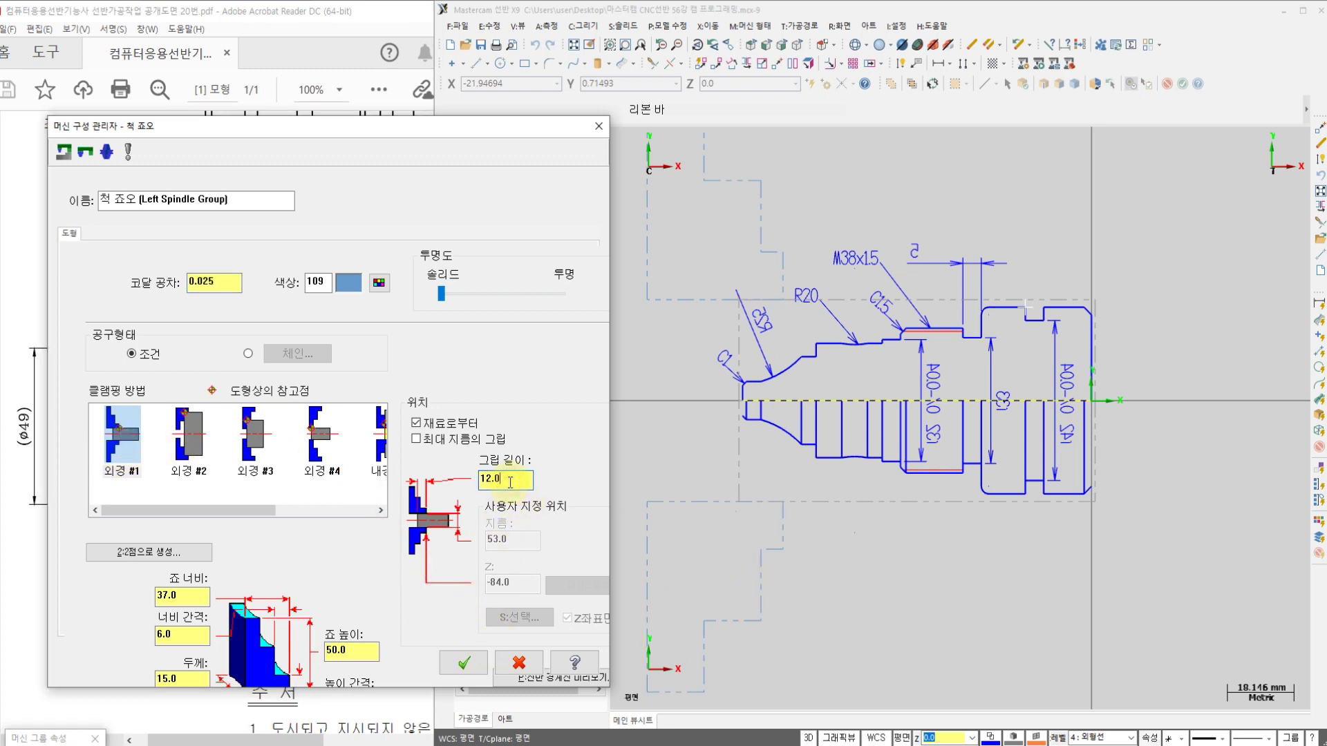
pyautogui.press('Return')
pyautogui.click(465, 666)
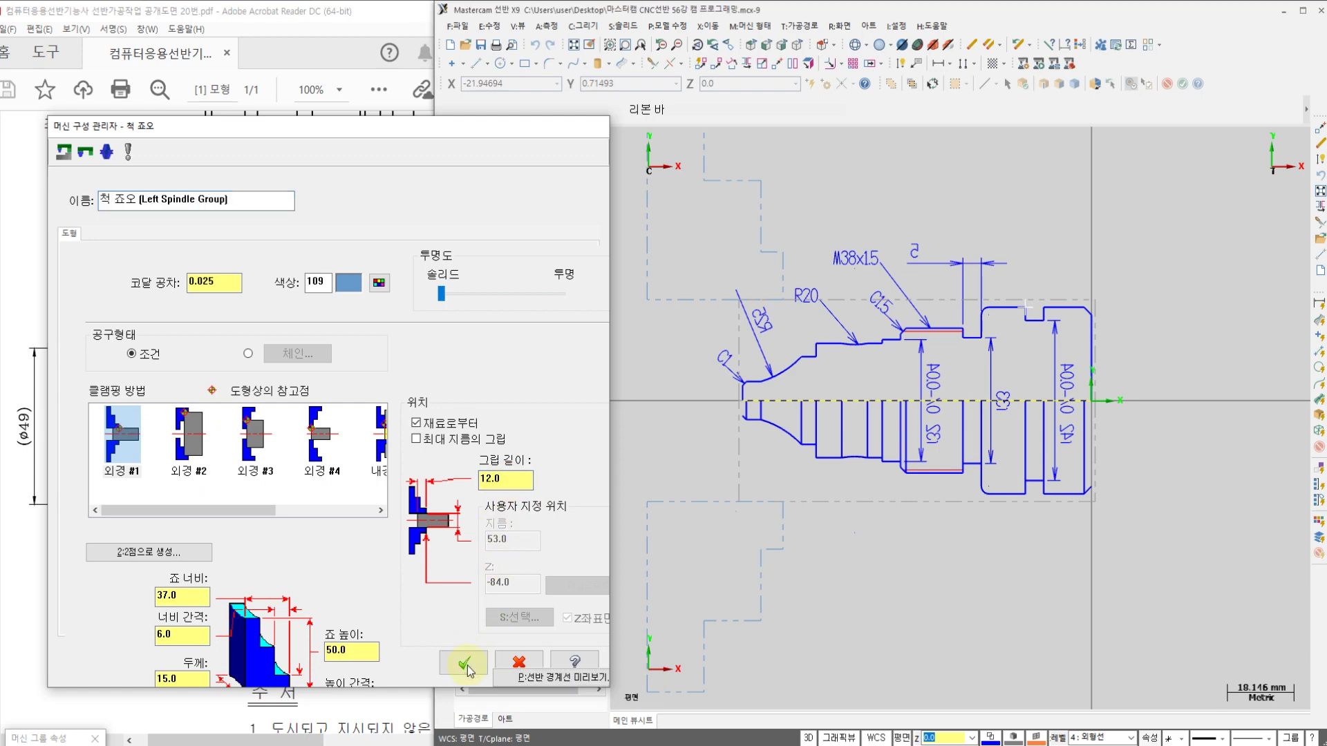
pyautogui.click(442, 662)
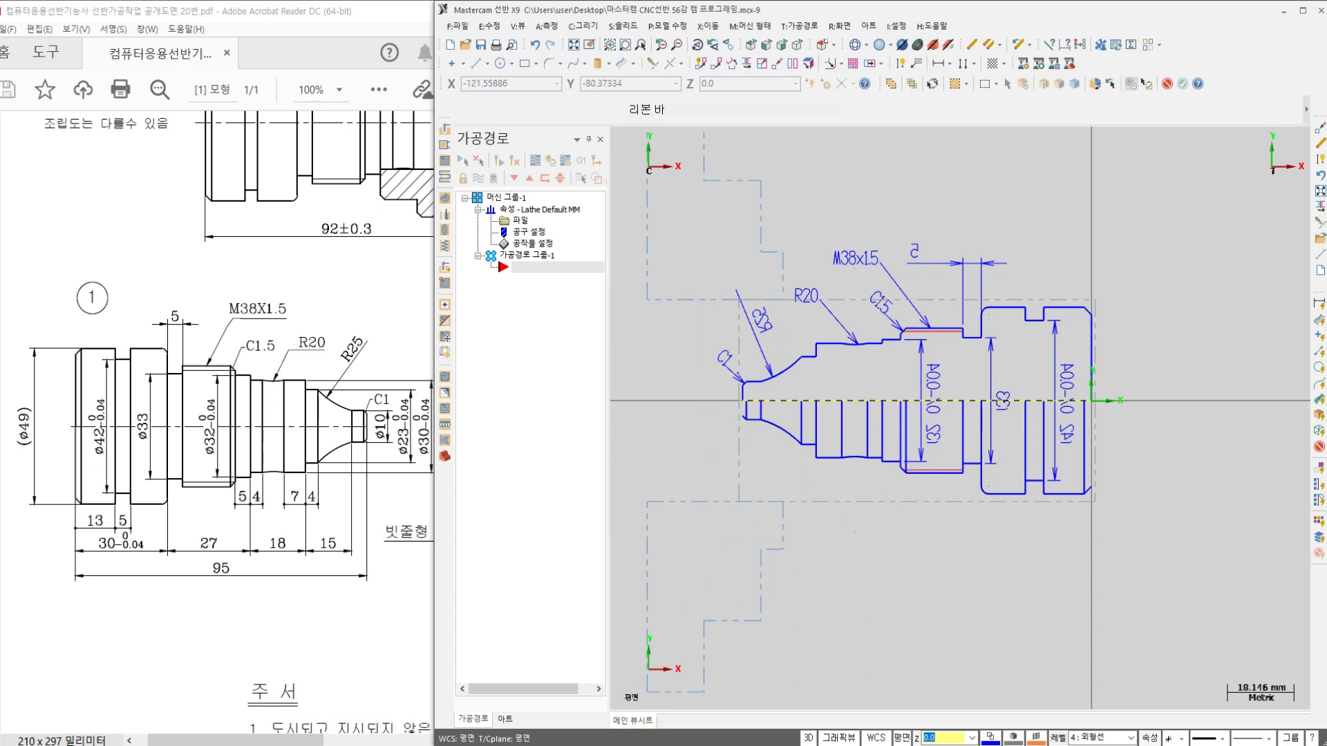
# Switch to the Notepad process notes and review the first-side (rear end) machining sequence against the end face of the part
pyautogui.moveTo(670, 745)
pyautogui.click(671, 705)
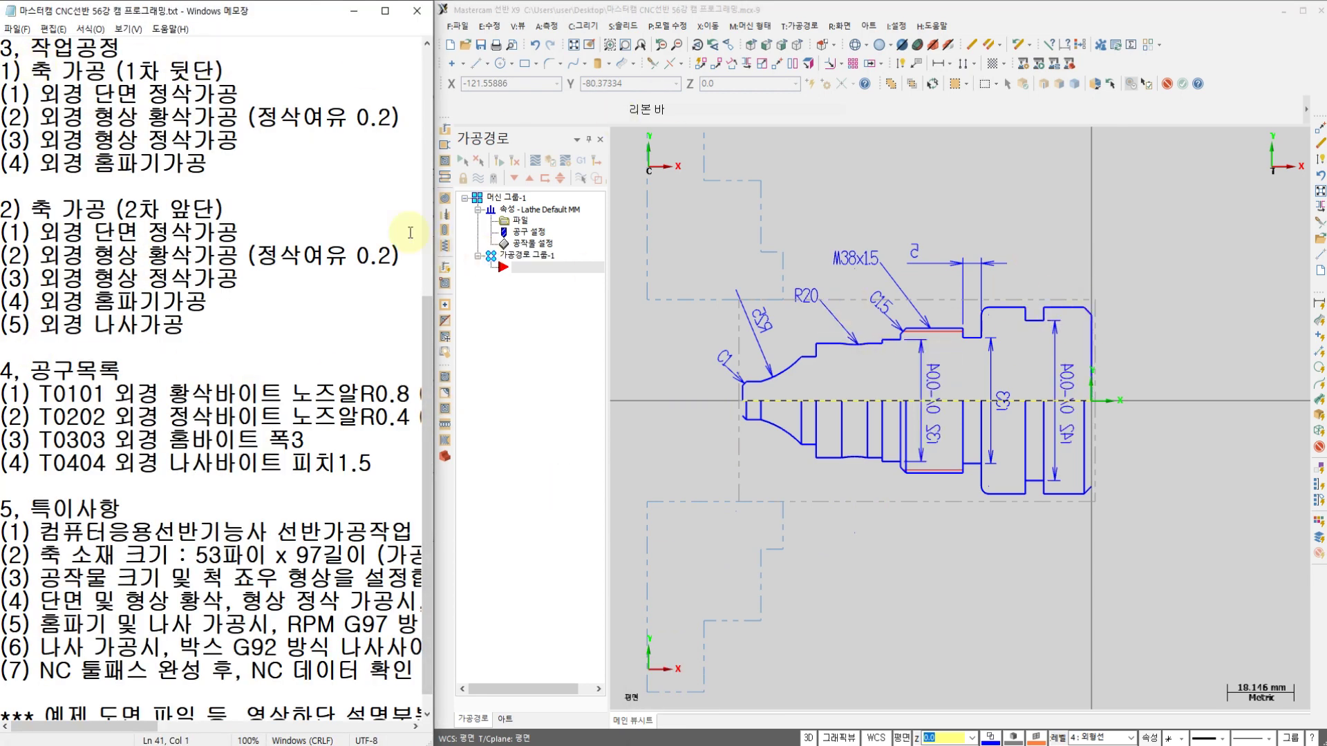
pyautogui.click(140, 97)
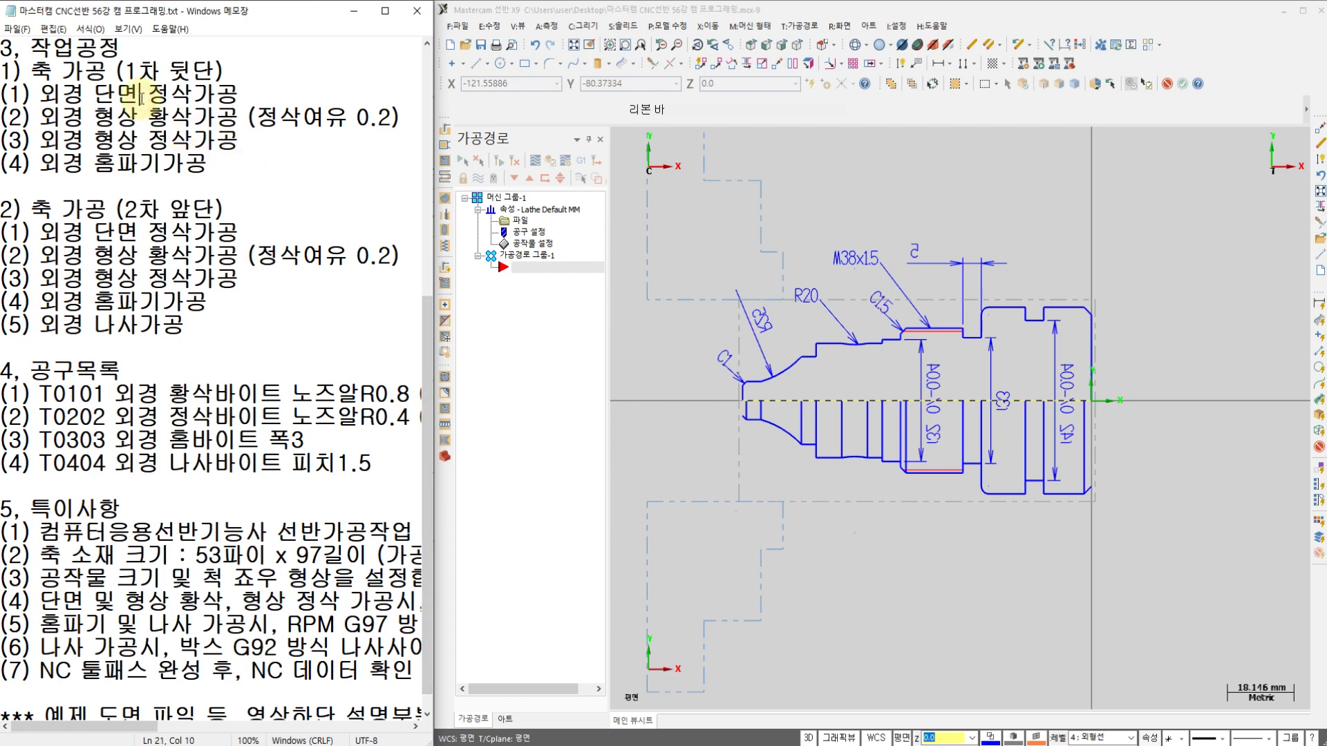
pyautogui.click(148, 96)
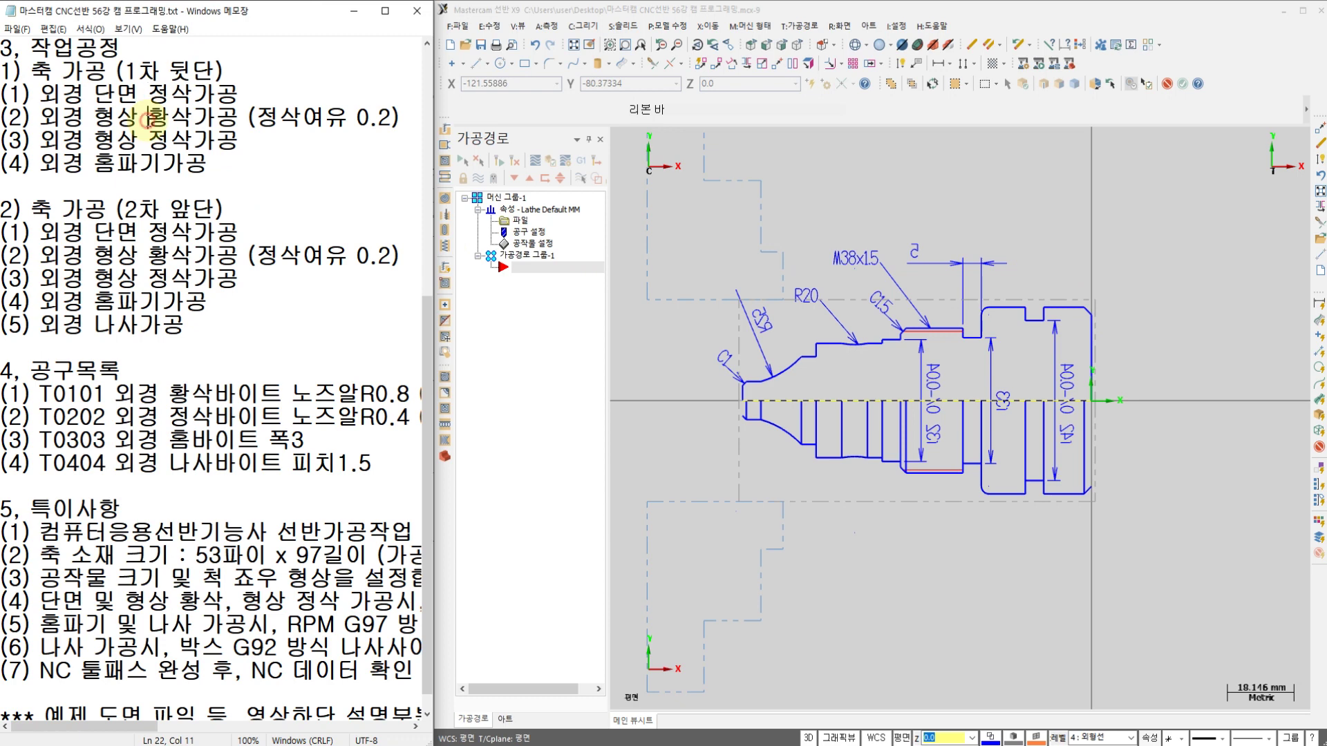
pyautogui.click(141, 164)
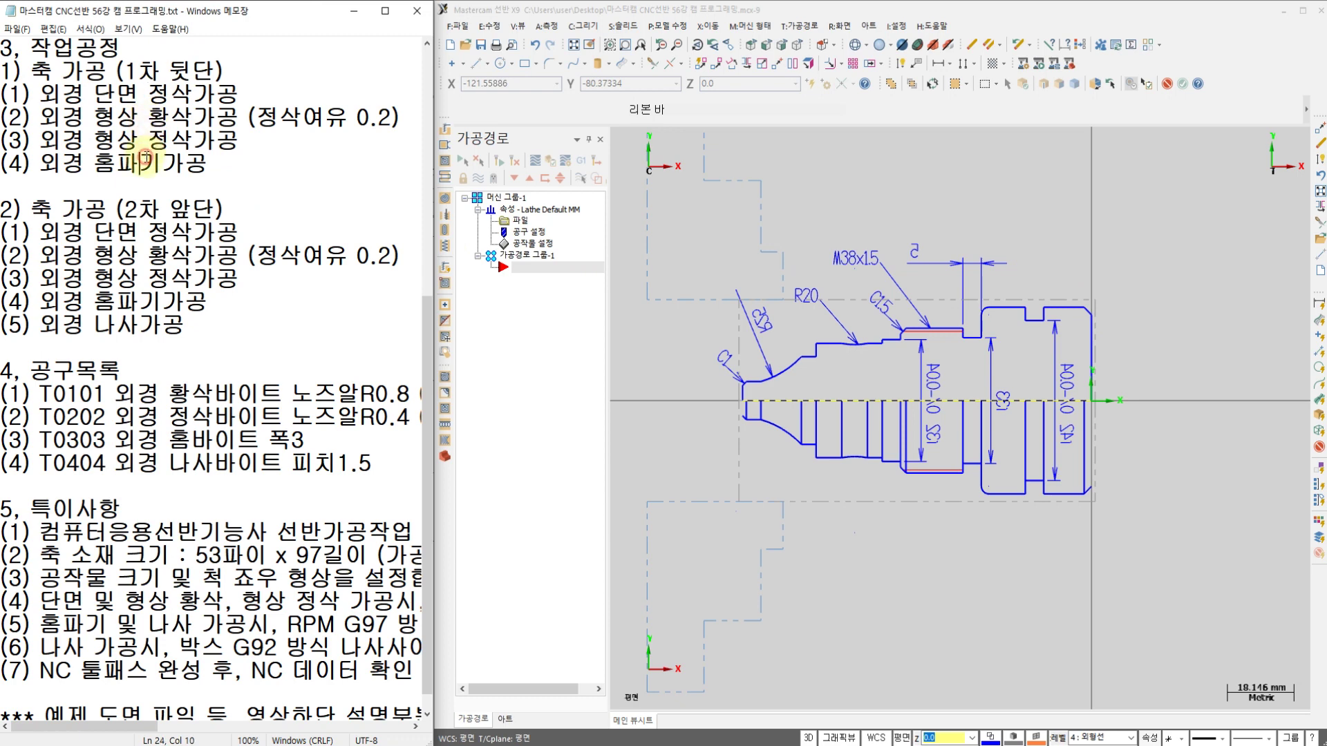
pyautogui.click(164, 99)
pyautogui.click(1092, 325)
pyautogui.scroll(1, 1104, 307)
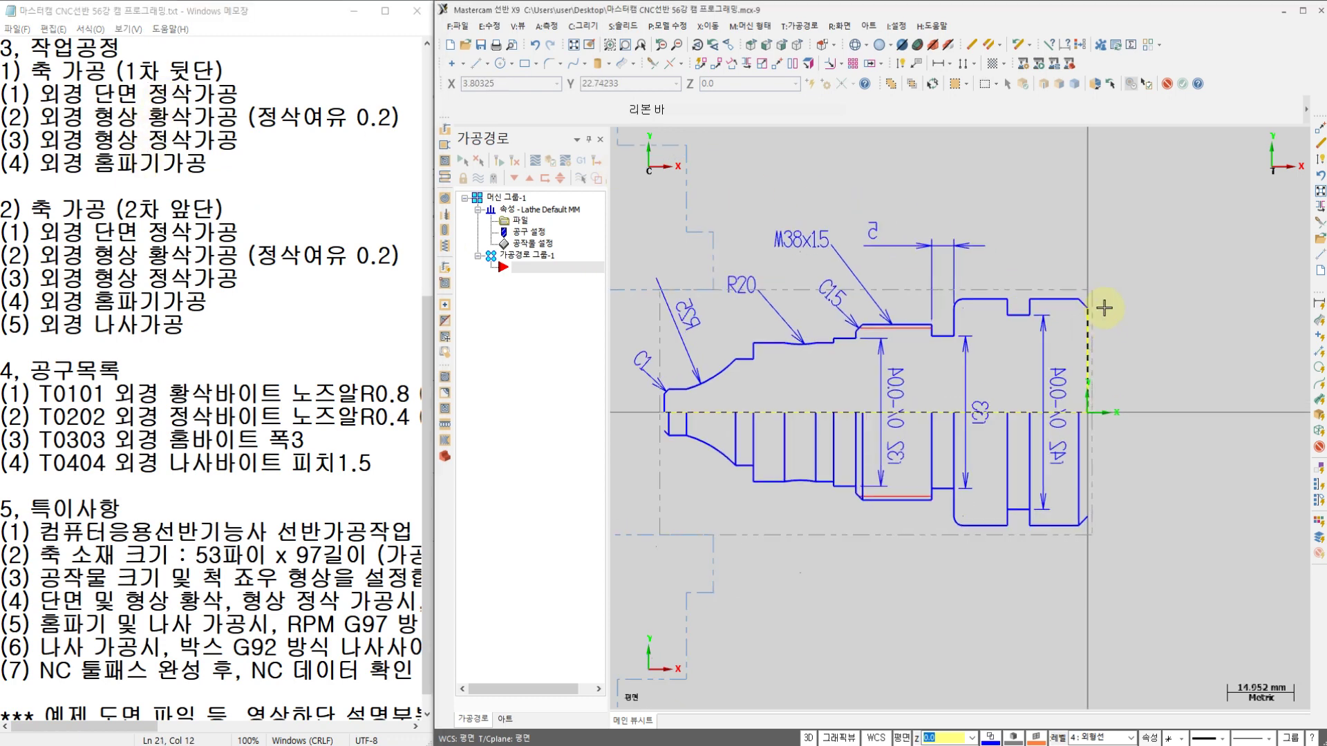
pyautogui.scroll(1, 1104, 308)
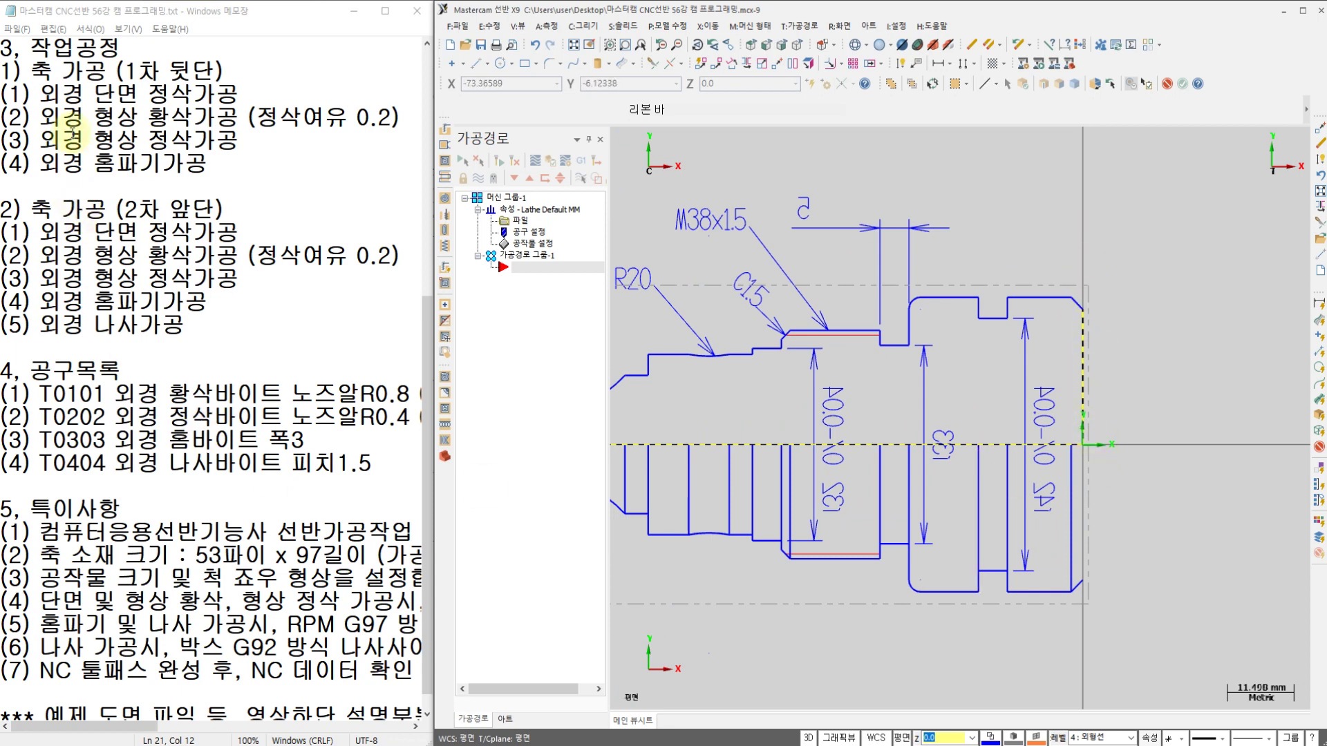
# Examine the tool list in the notes for the T0101 roughing tool's nose radius and insert type
pyautogui.moveTo(84, 95); pyautogui.dragTo(239, 116)
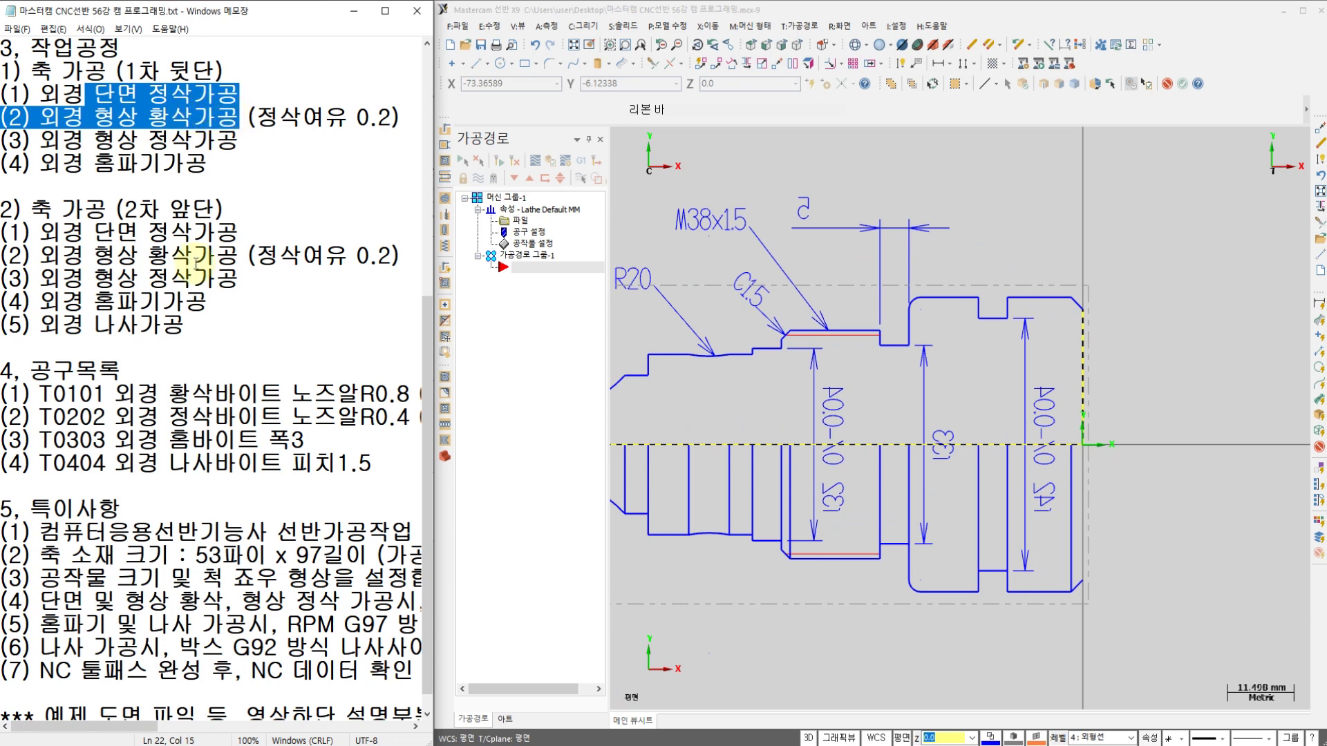
pyautogui.click(310, 394)
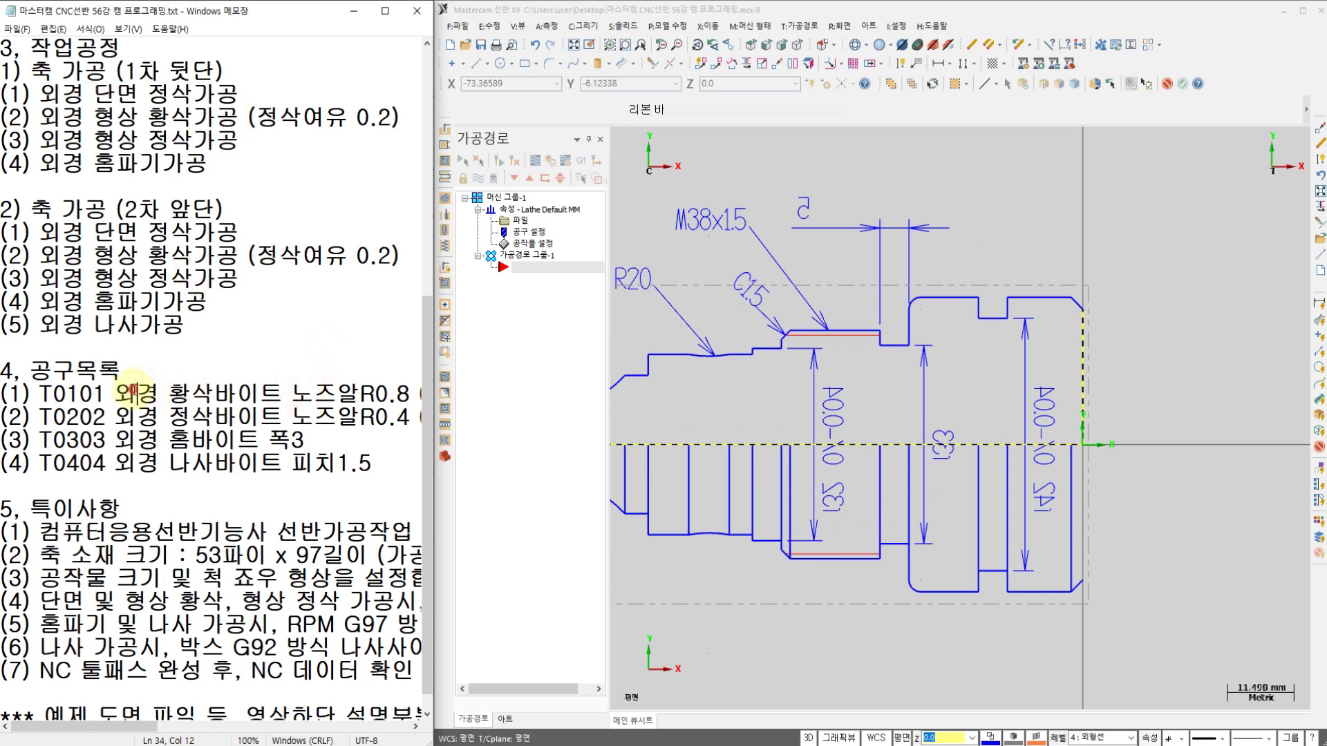
pyautogui.click(159, 394)
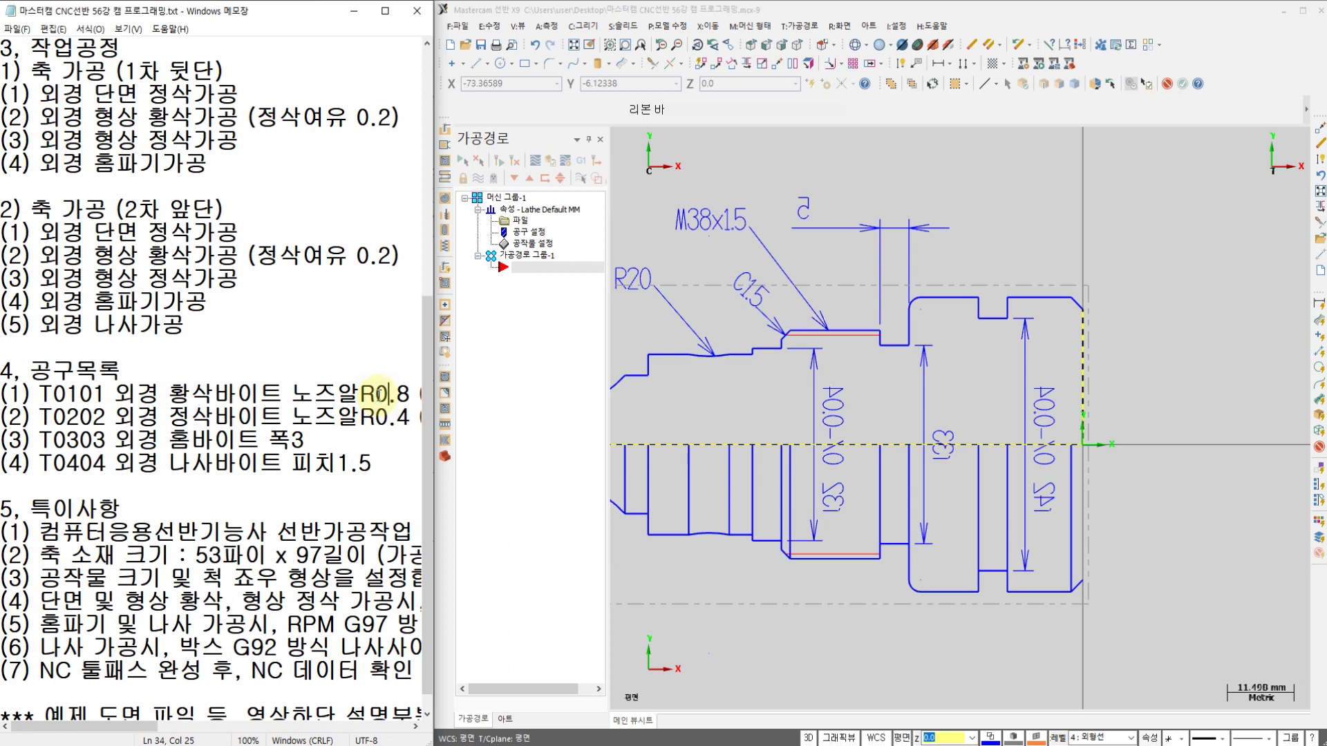
pyautogui.press('Right')
pyautogui.press('Right')
pyautogui.press('Right')
pyautogui.press('Right')
pyautogui.press('Right')
pyautogui.press('Right')
pyautogui.press('Right')
pyautogui.press('Right')
pyautogui.press('Right')
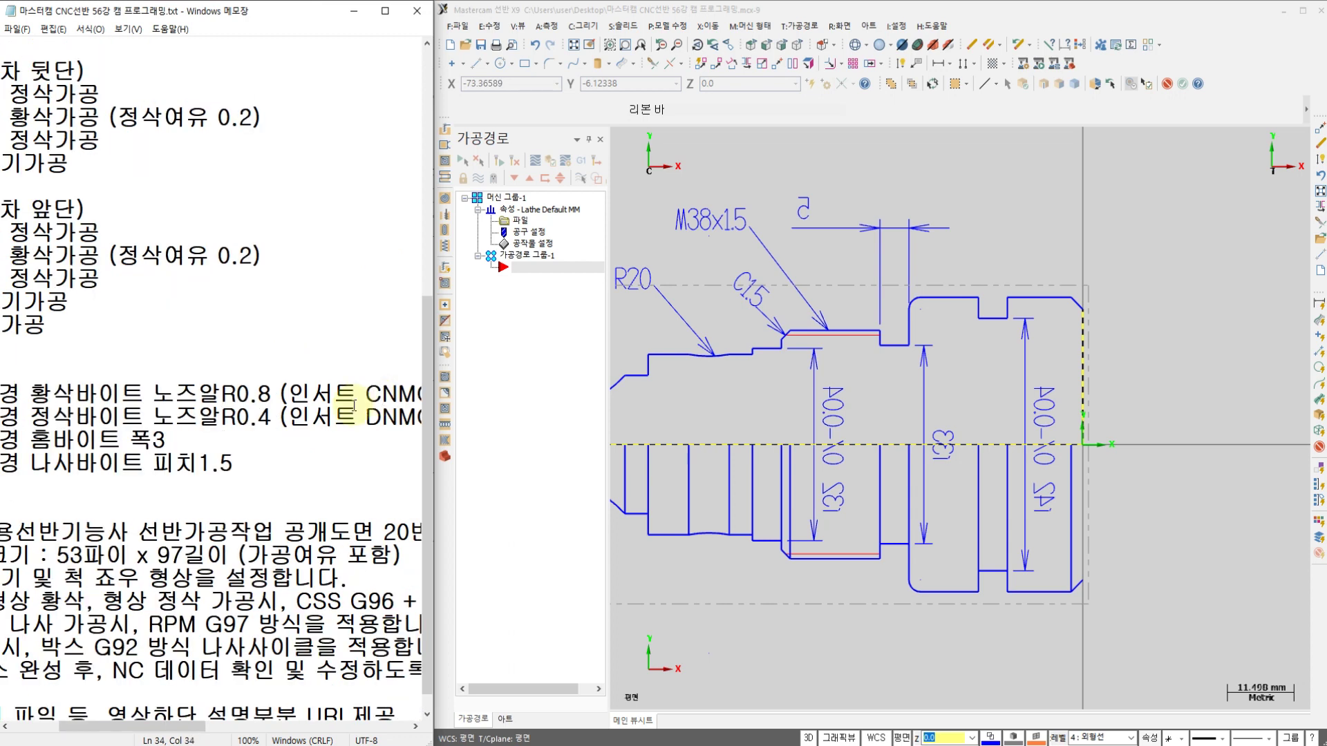
pyautogui.press('Home')
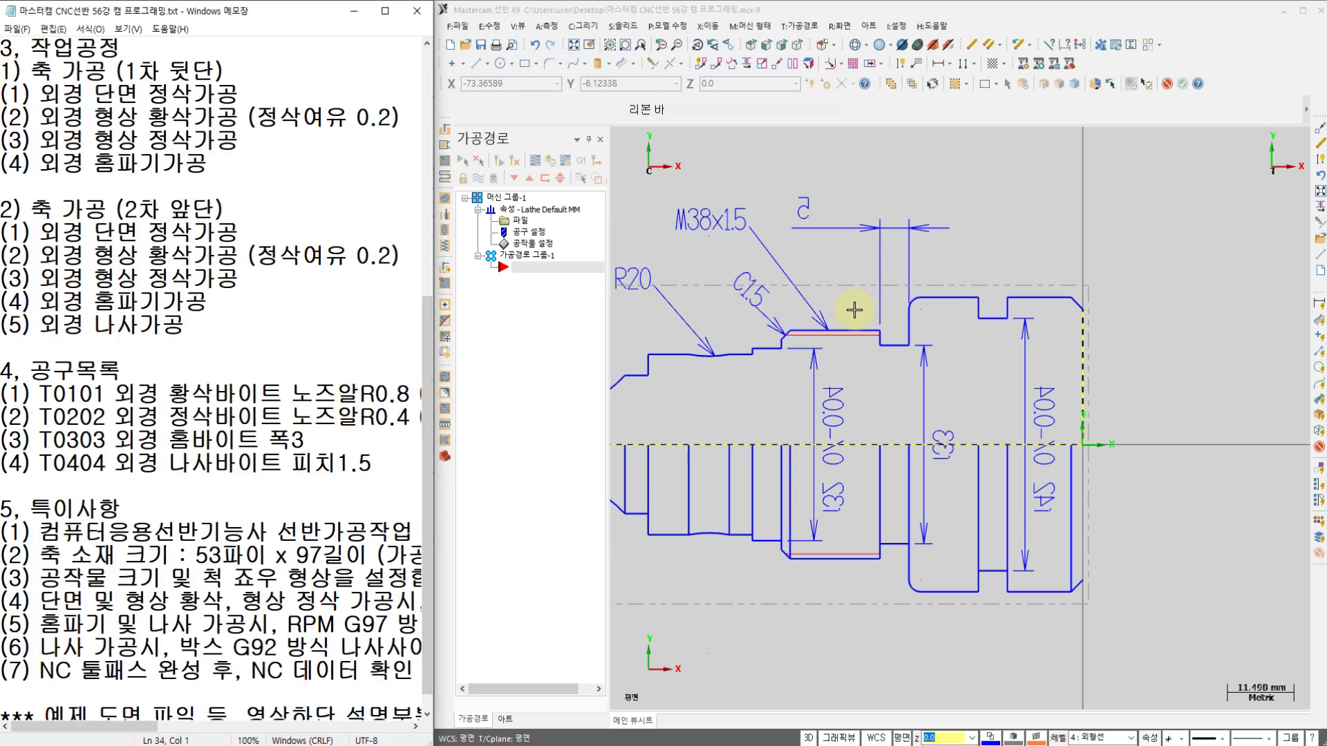
# Create a lathe facing toolpath in Mastercam and select tool T0101 R0.8 OD ROUGH RIGHT - 80 DEG
pyautogui.click(1012, 240)
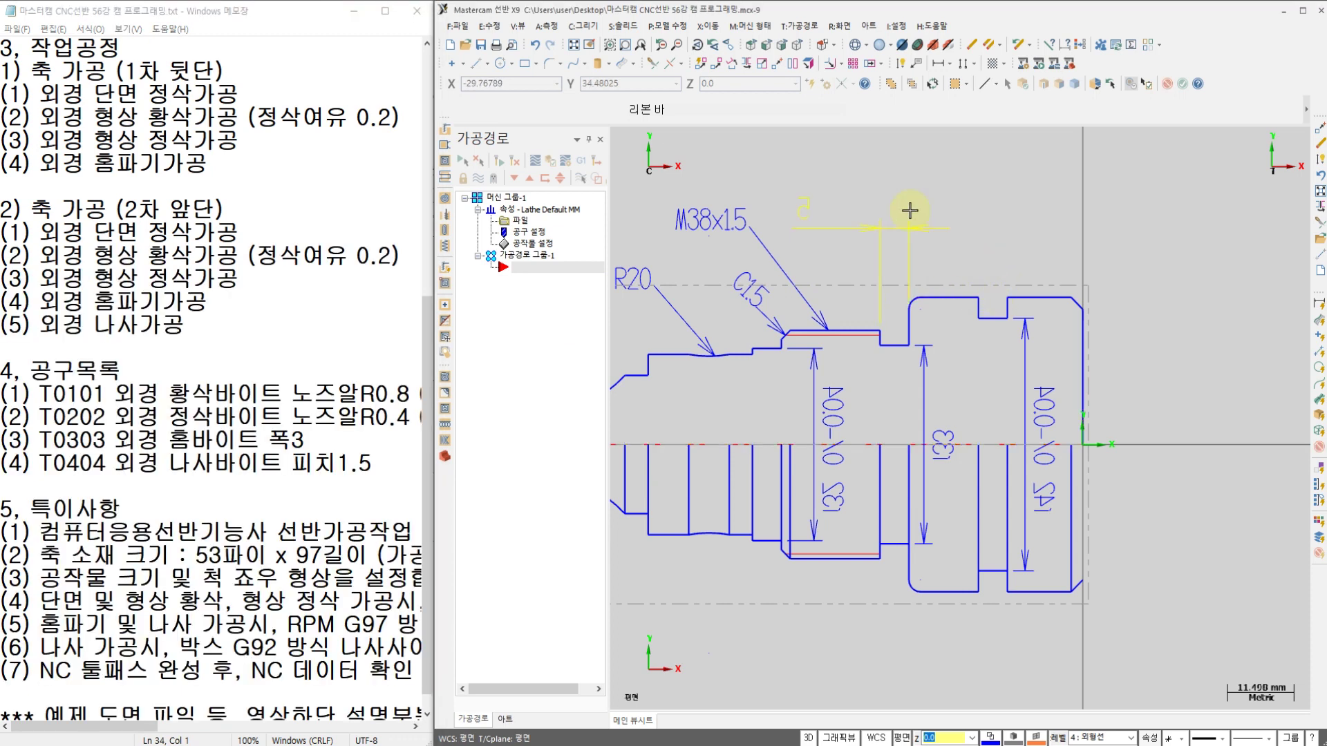
pyautogui.click(801, 26)
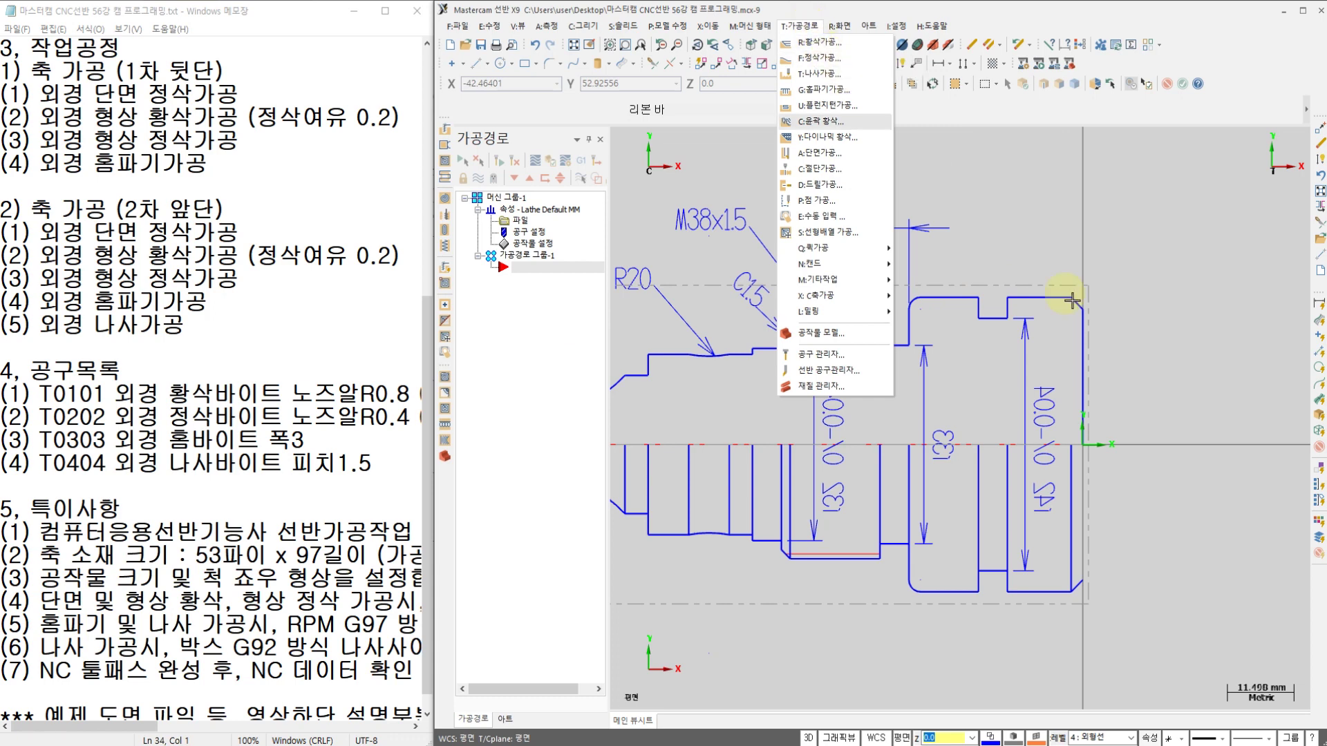
pyautogui.click(822, 153)
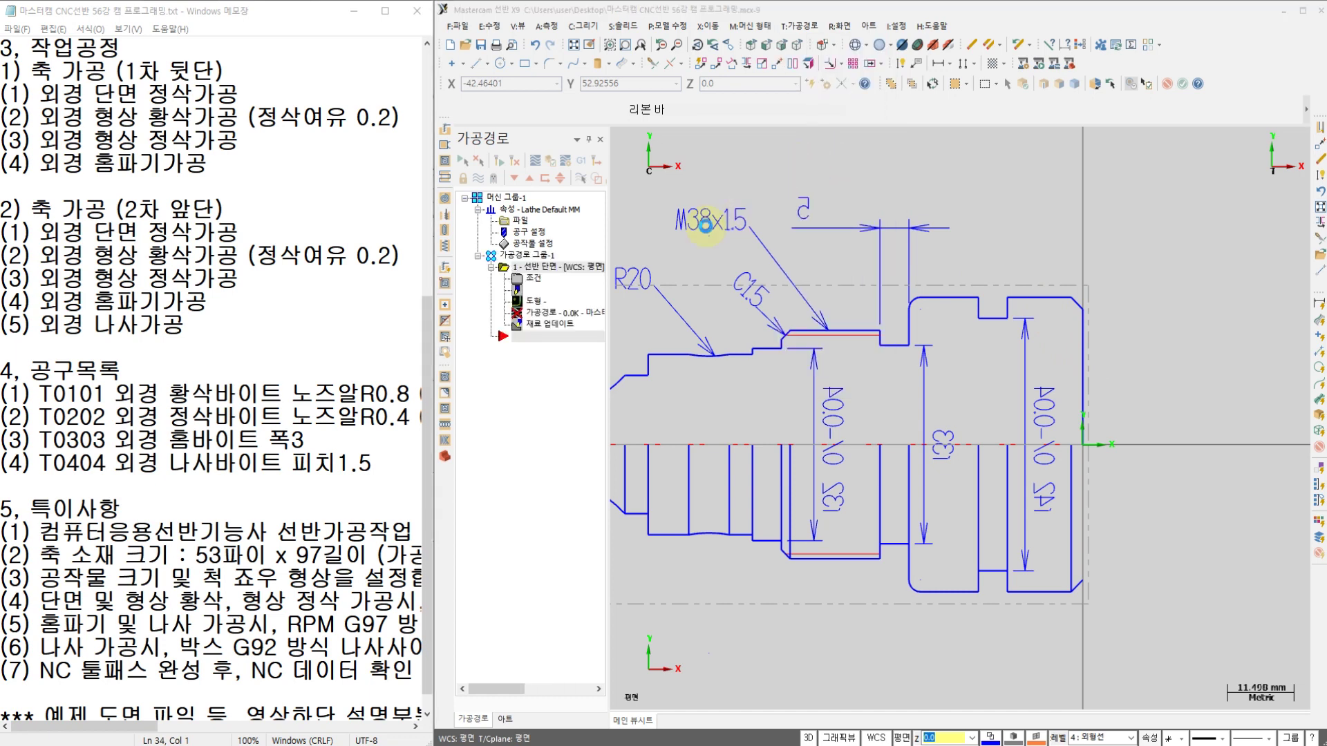
pyautogui.click(495, 253)
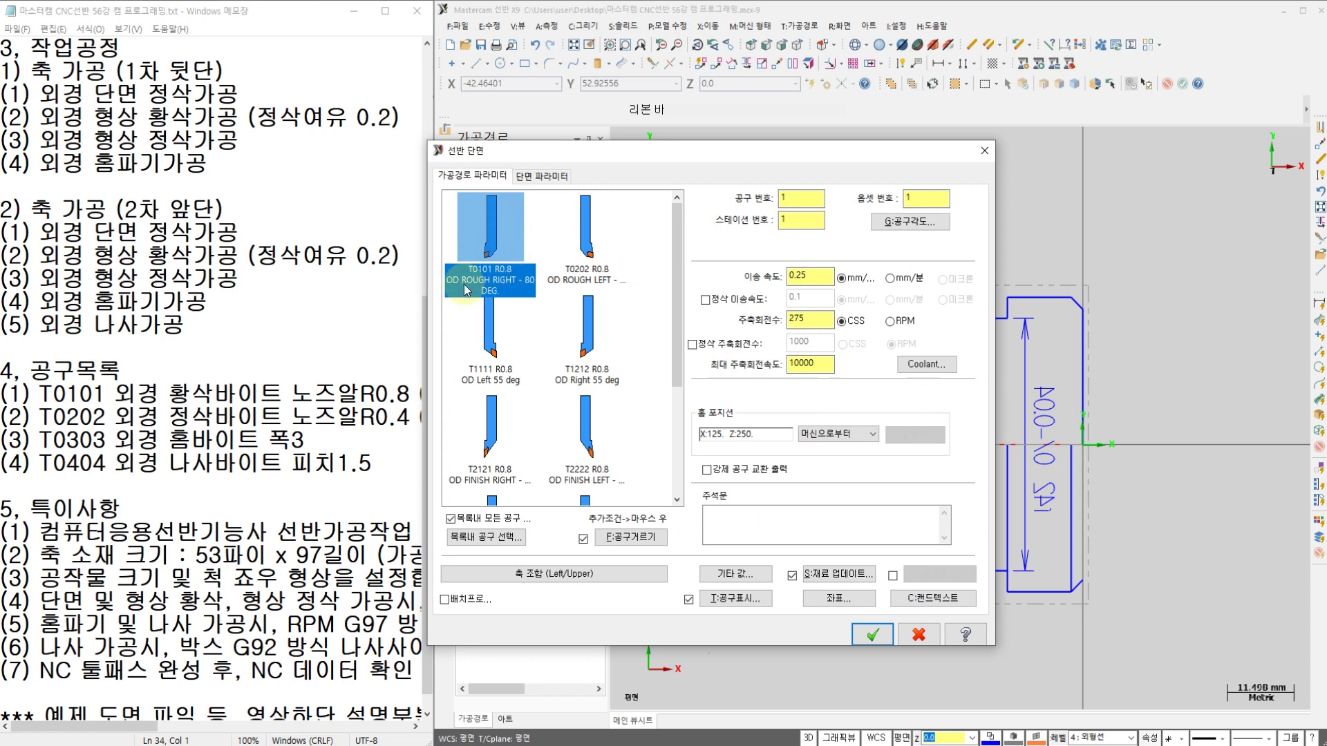
# Open the T0101 tool definition and compare its insert and holder specifications
pyautogui.doubleClick(496, 230)
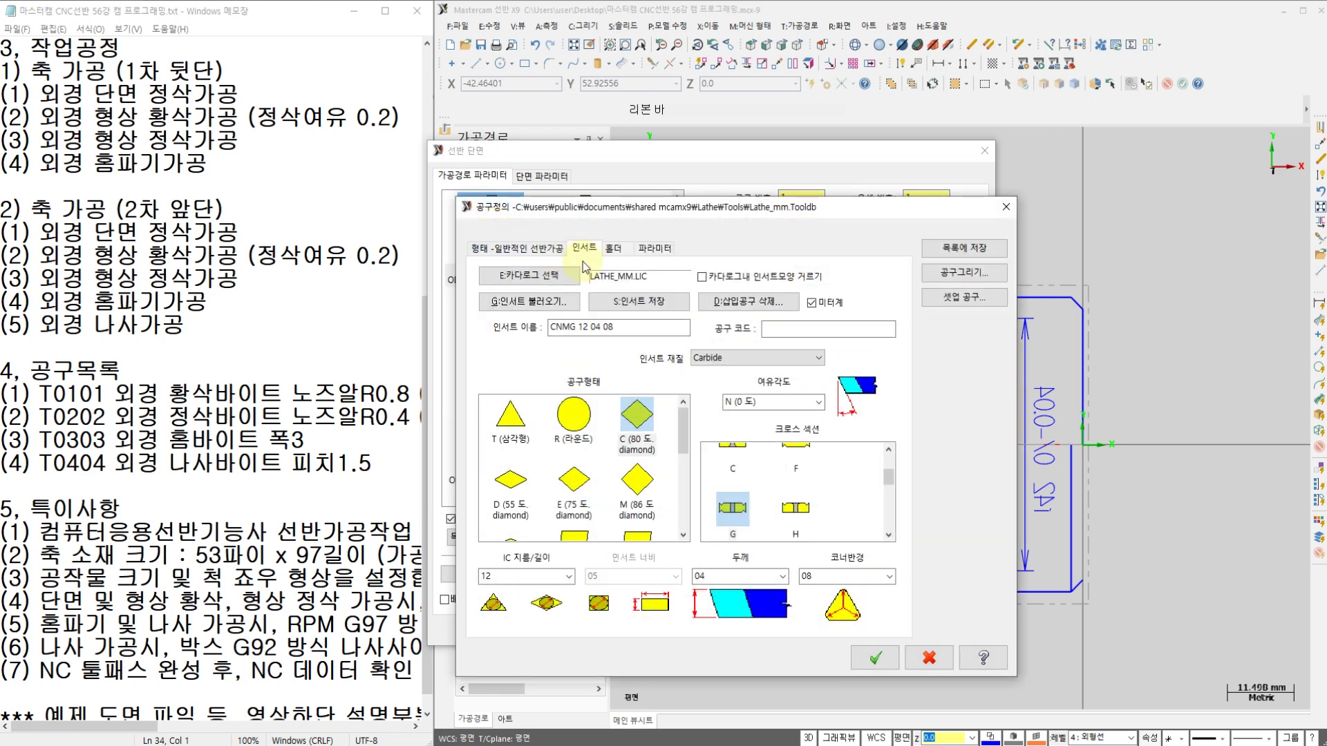
pyautogui.click(612, 251)
pyautogui.click(585, 250)
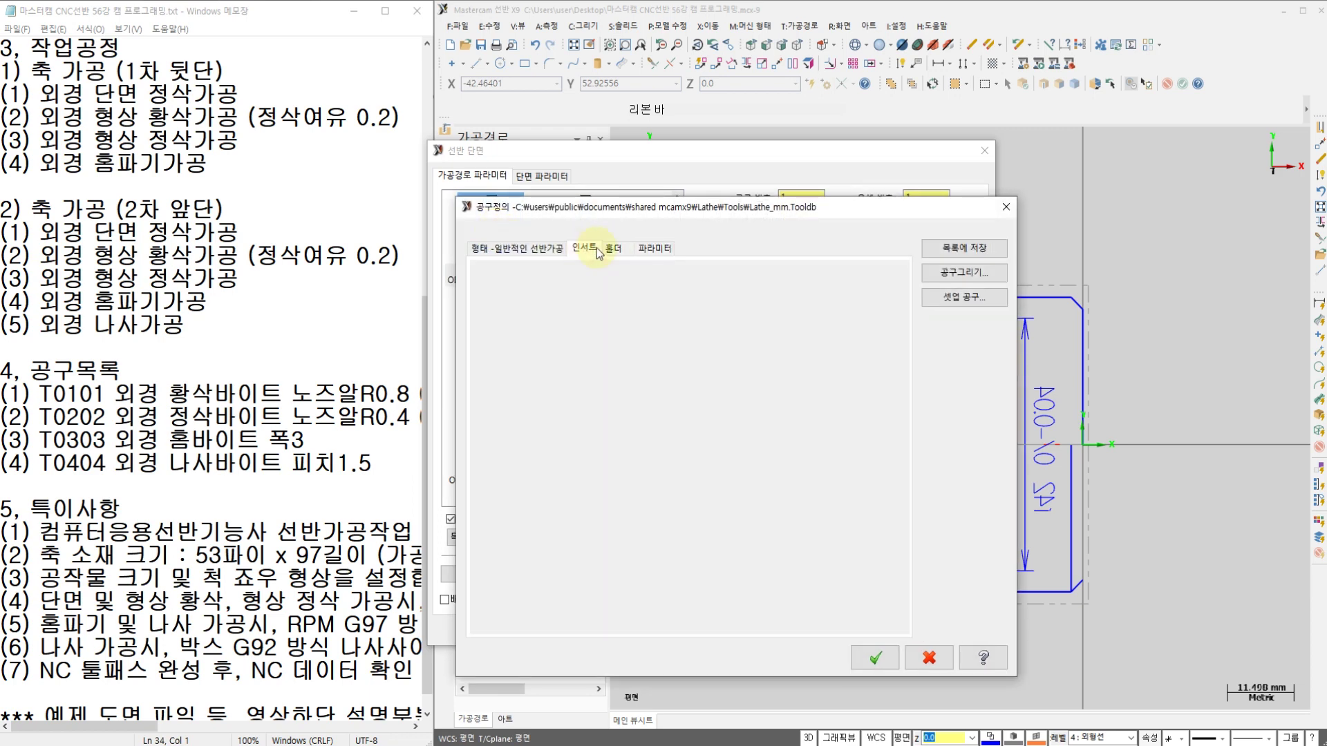
pyautogui.click(612, 248)
pyautogui.click(585, 250)
pyautogui.click(613, 249)
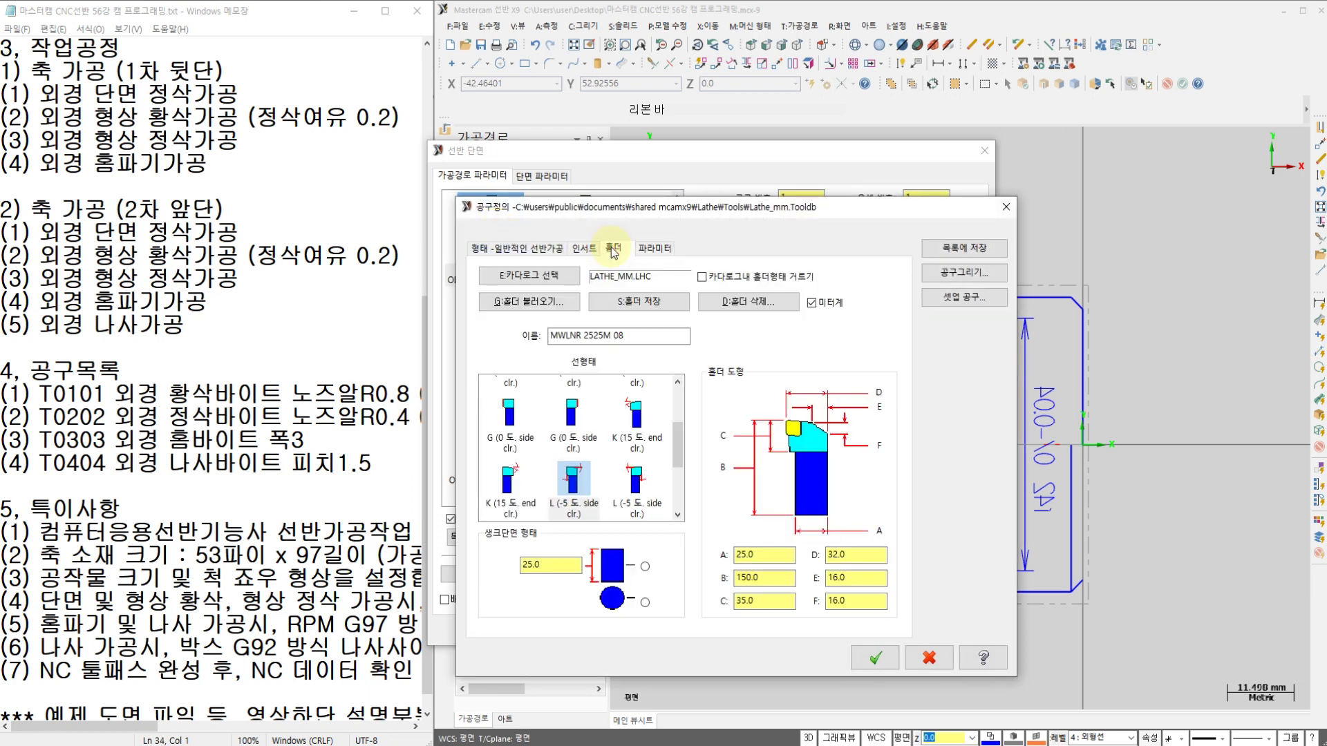
pyautogui.click(586, 250)
pyautogui.click(620, 251)
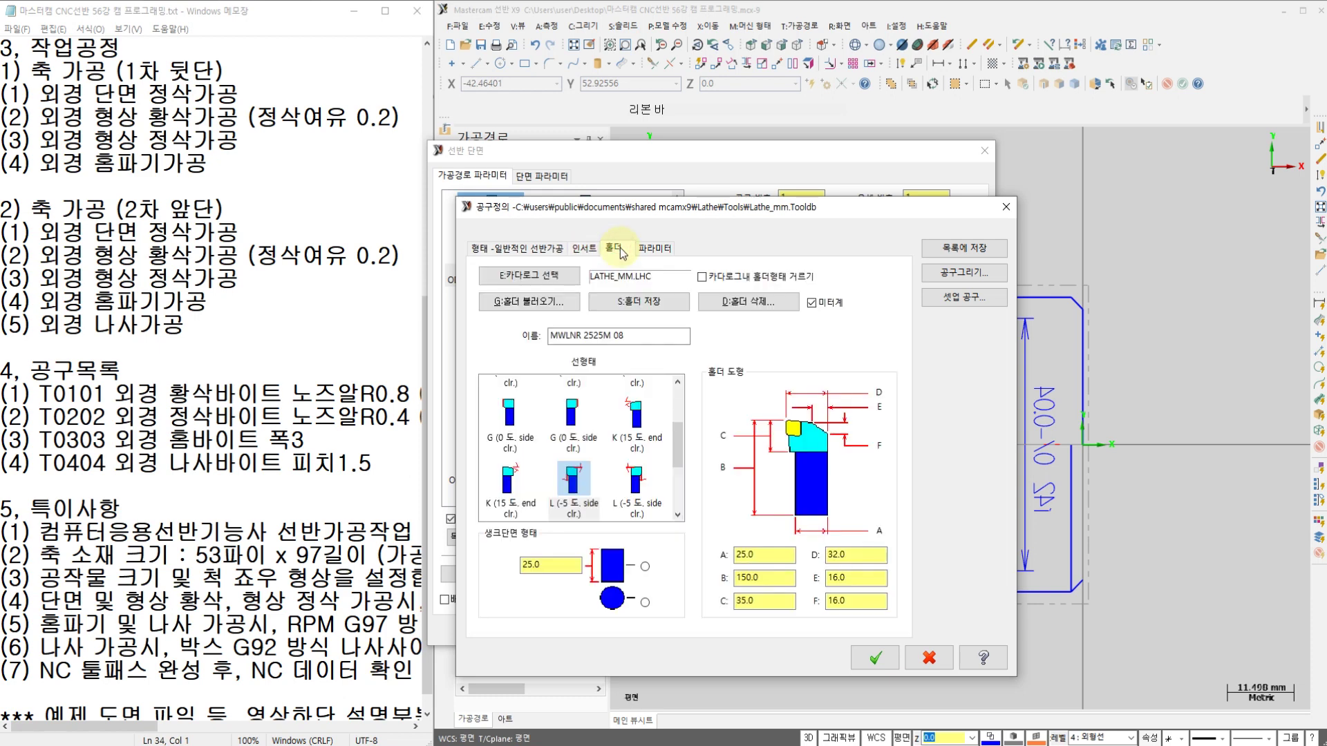
# Load the PCLNR 2525M 12 holder for tool T0101, check its insert and accept the tool definition
pyautogui.click(560, 335)
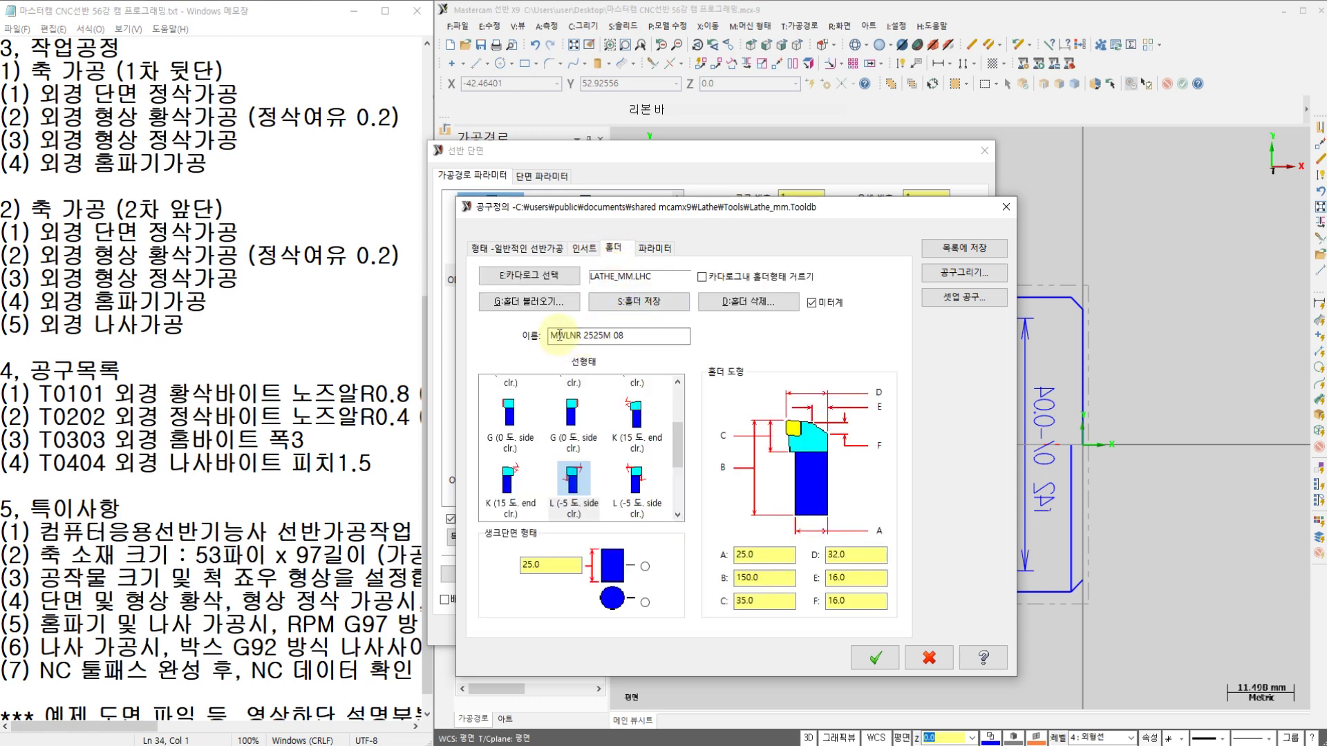
pyautogui.click(543, 305)
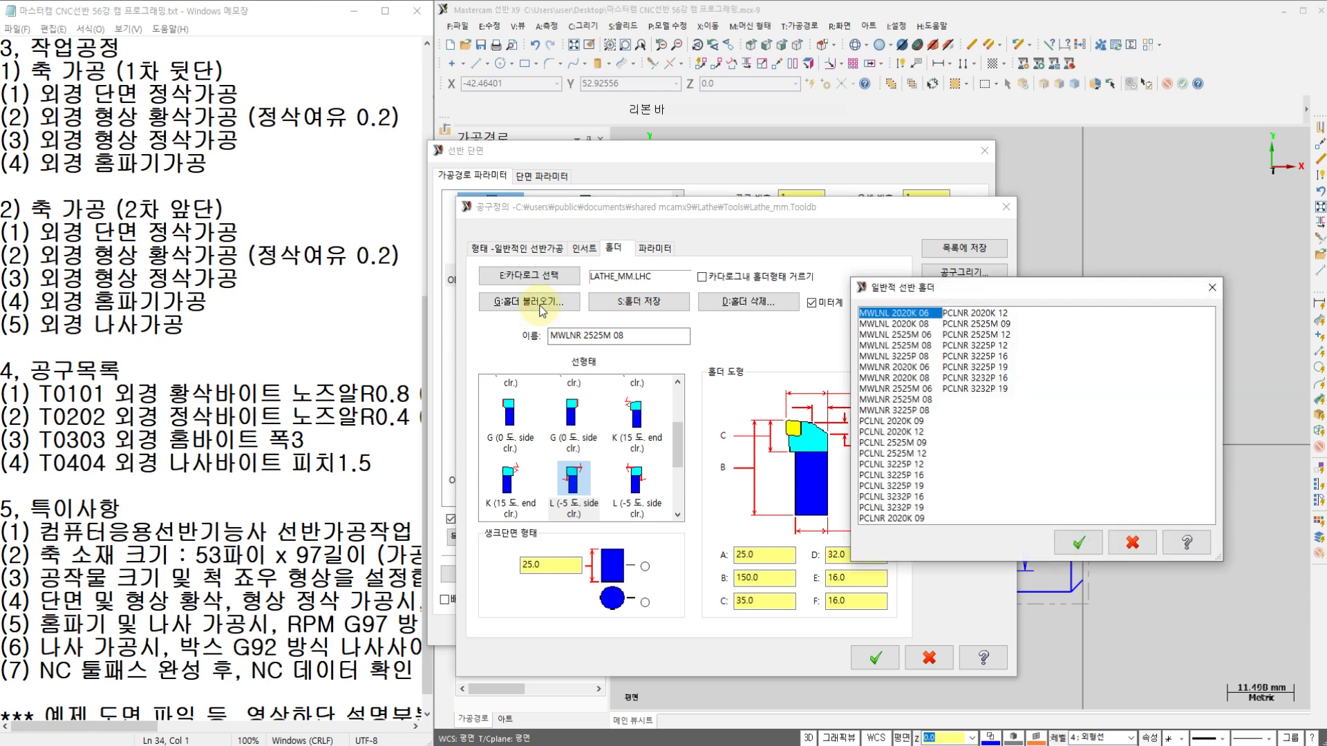
pyautogui.click(971, 334)
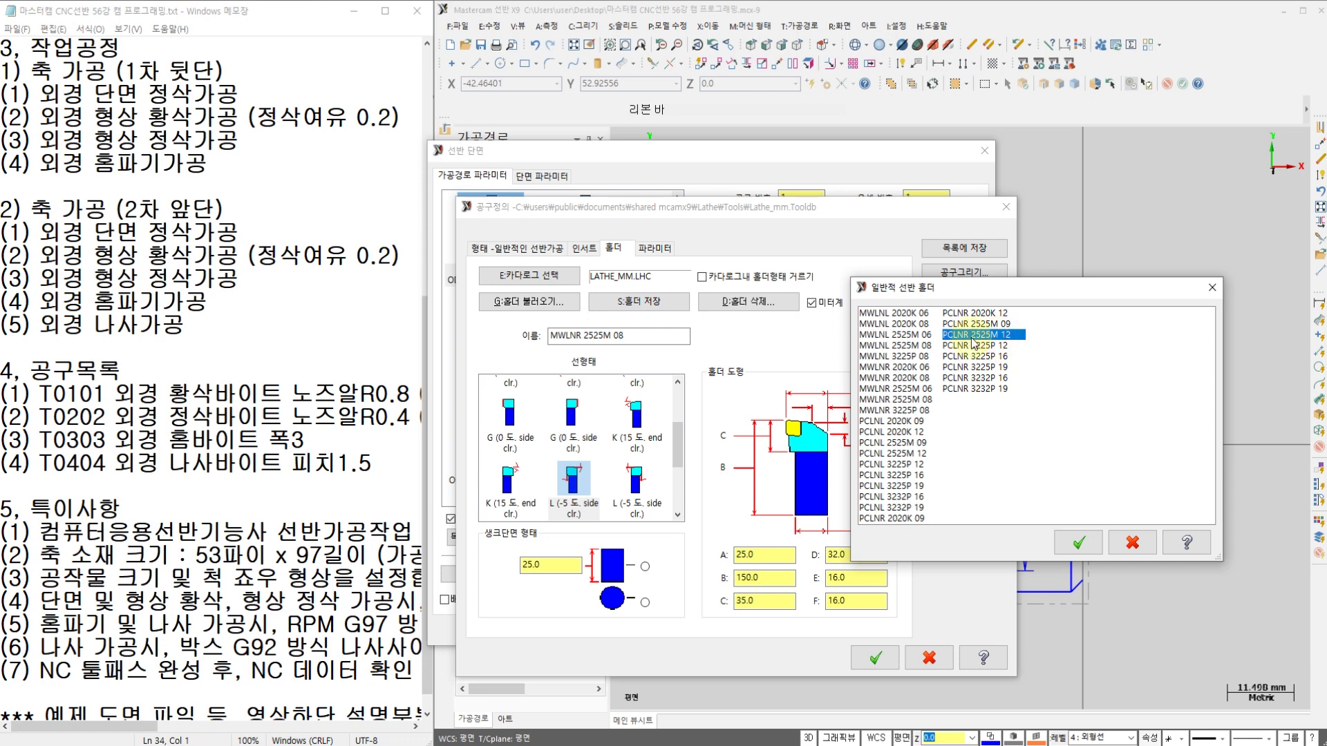
pyautogui.click(1078, 542)
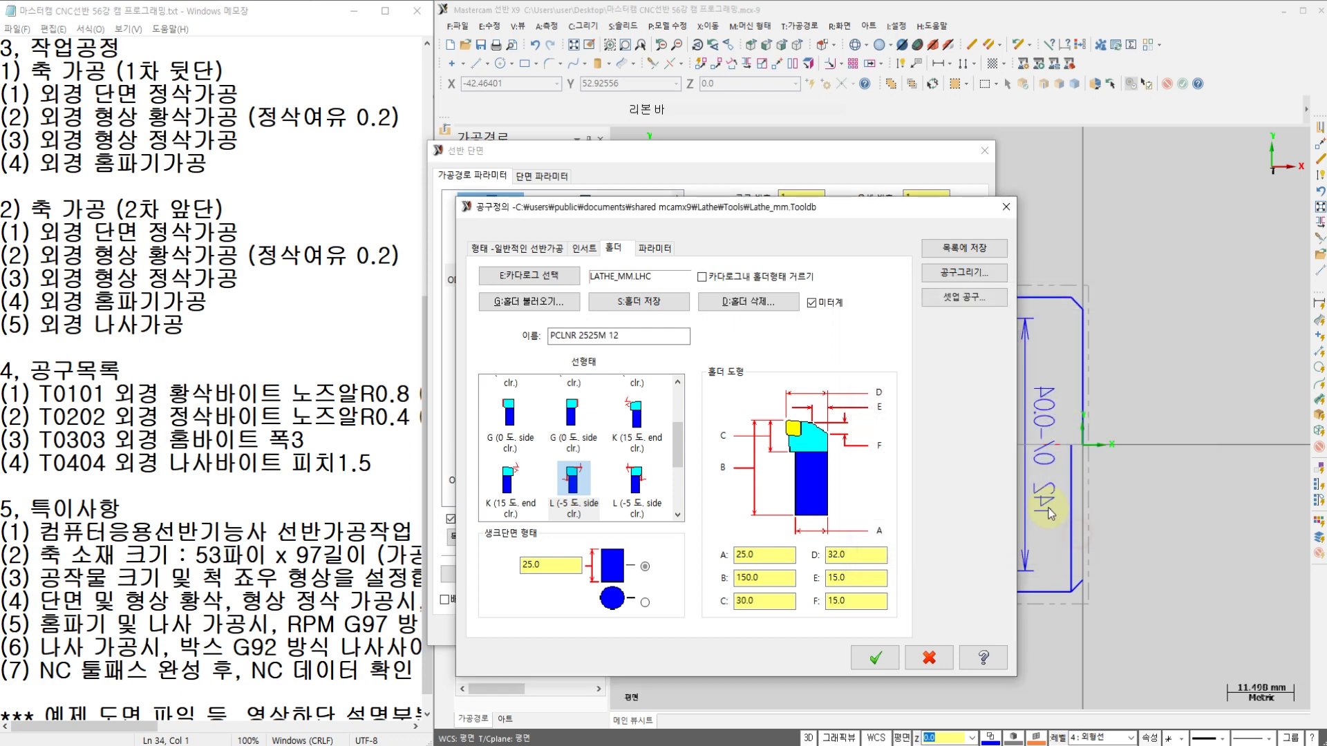
pyautogui.click(587, 250)
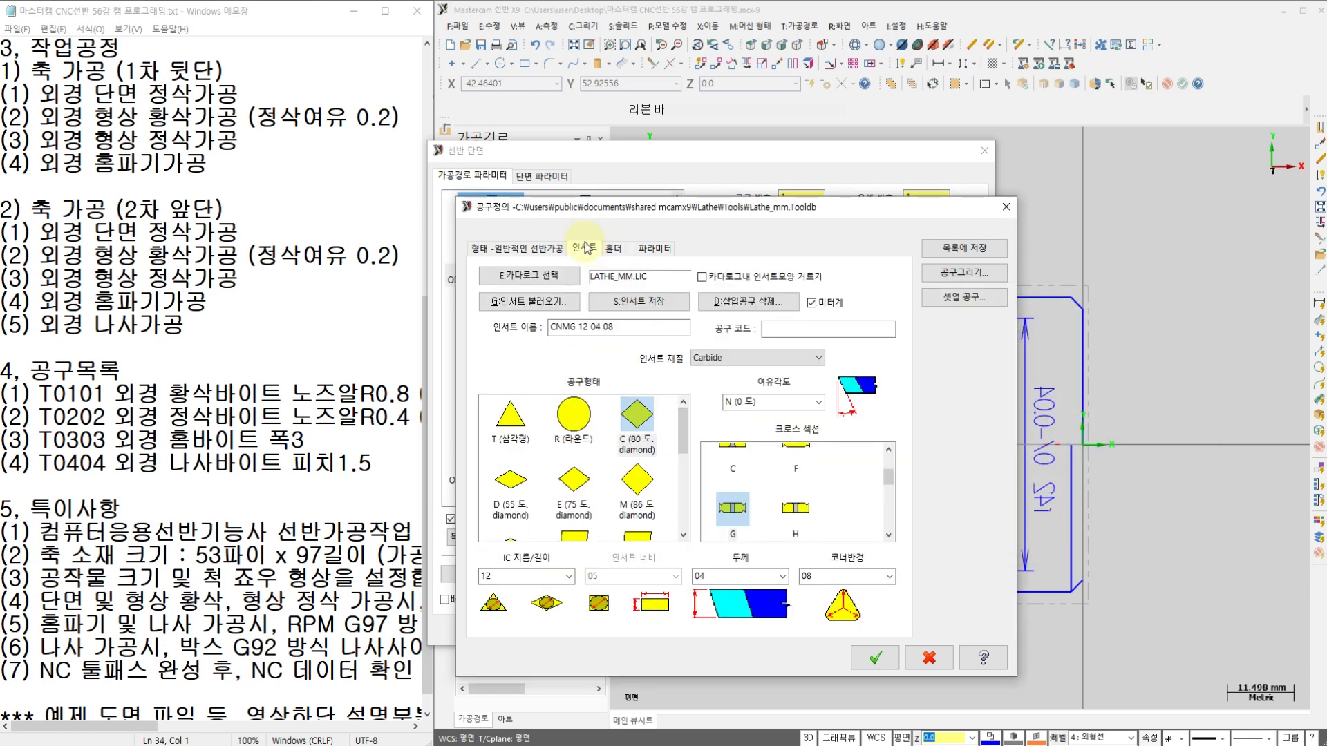
pyautogui.click(569, 329)
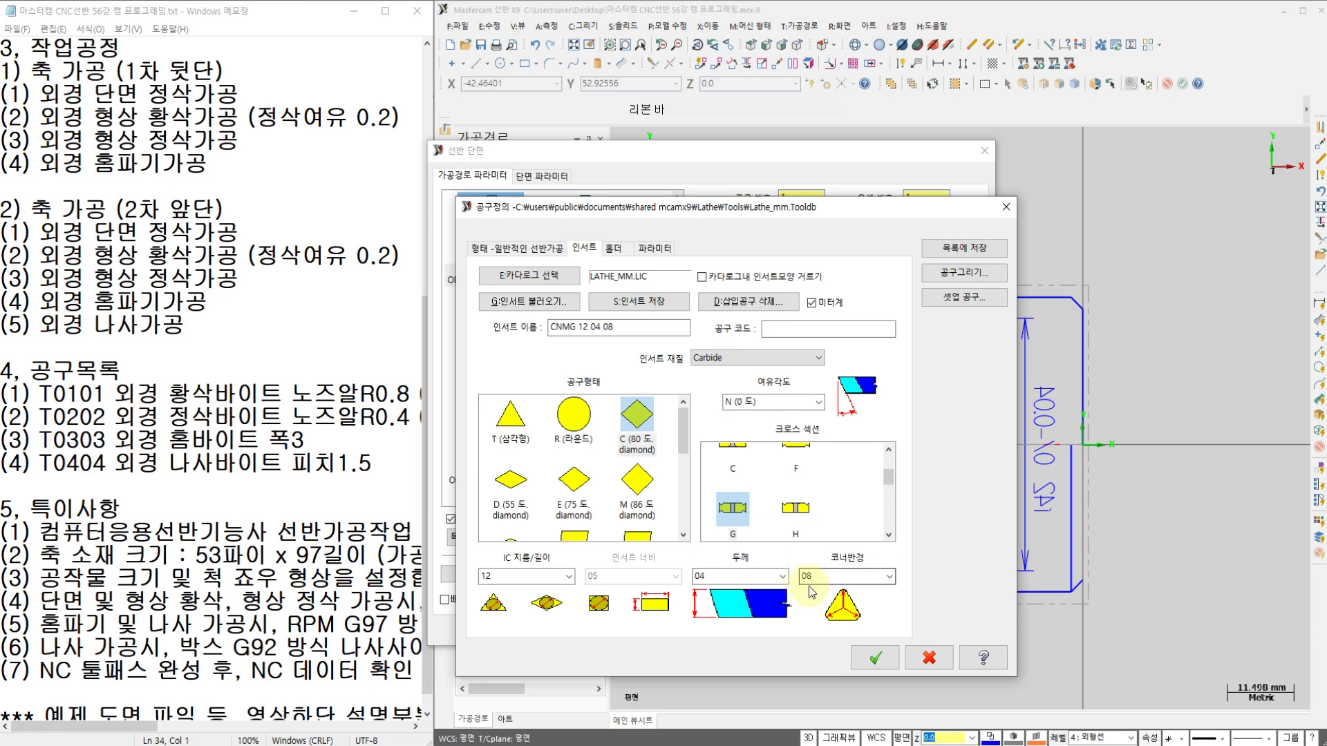
pyautogui.click(869, 650)
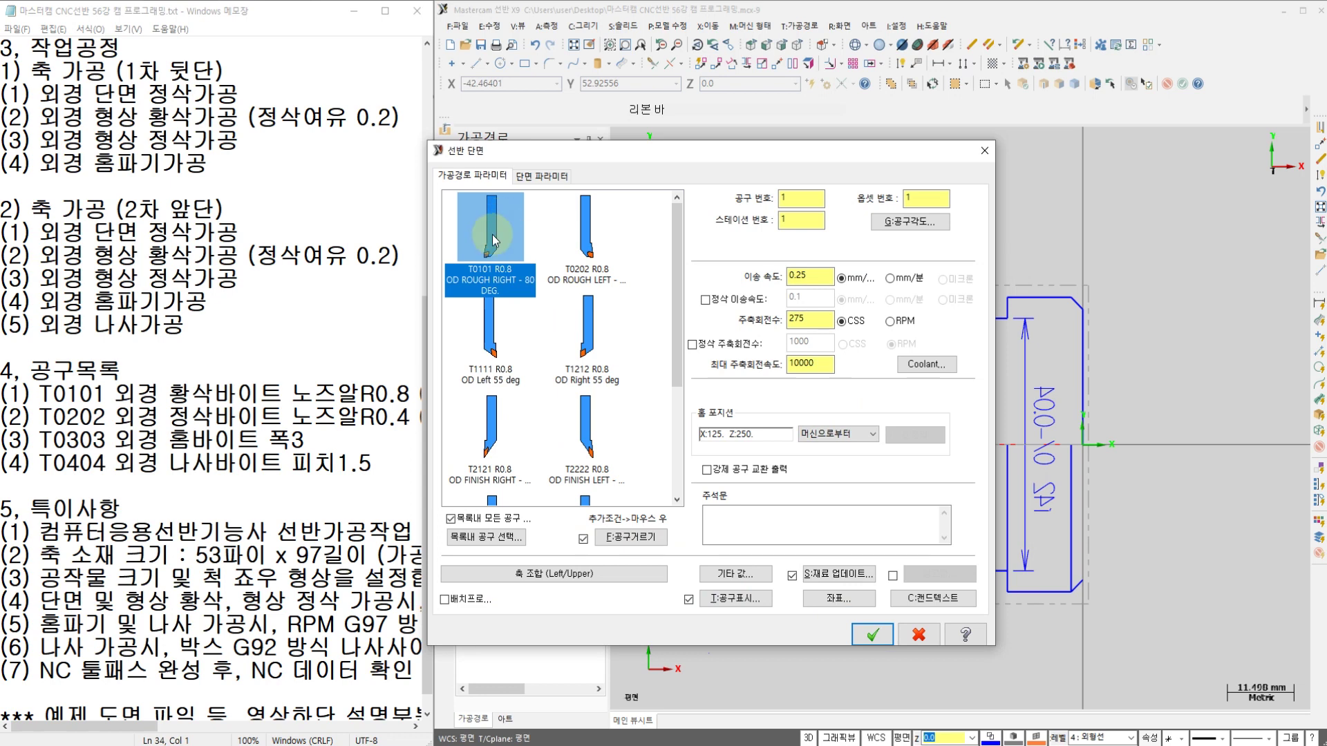
# Check the facing operation's tool, offset and station numbers, and move the dialog clear of the part geometry
pyautogui.click(799, 199)
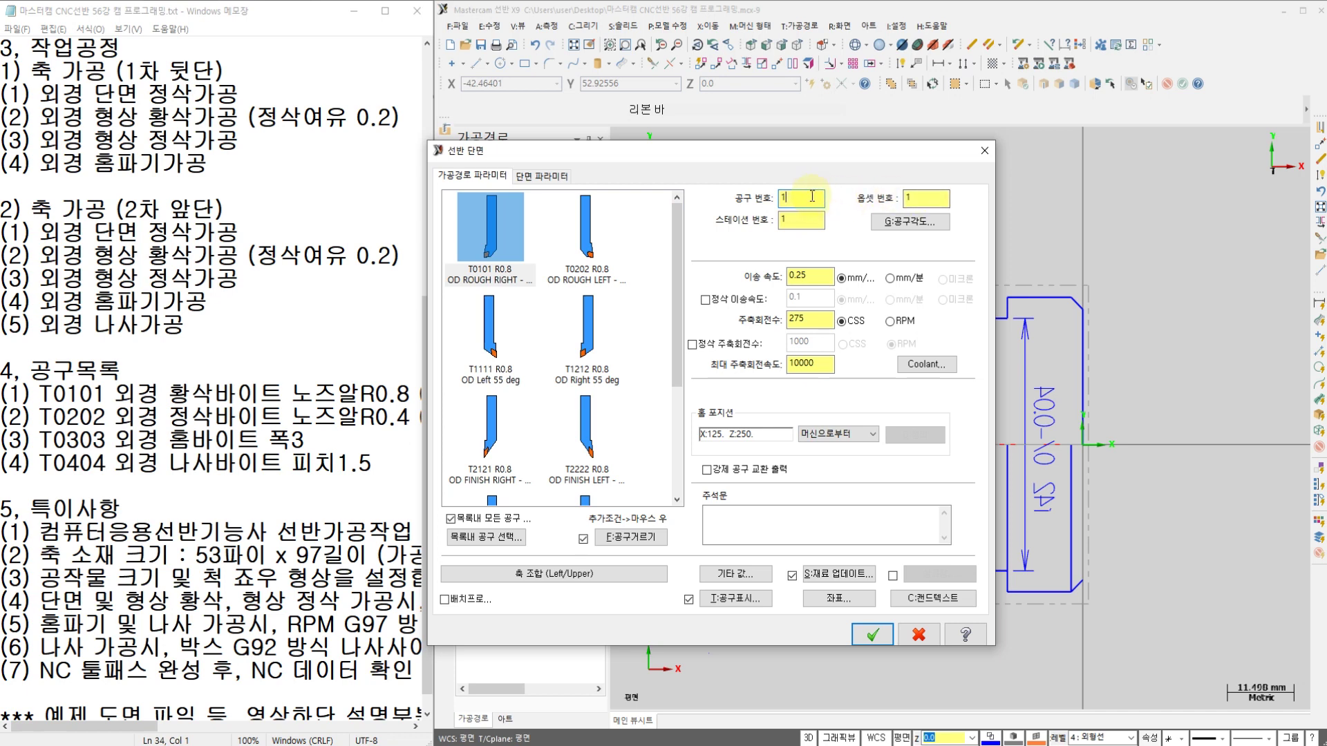
pyautogui.click(925, 196)
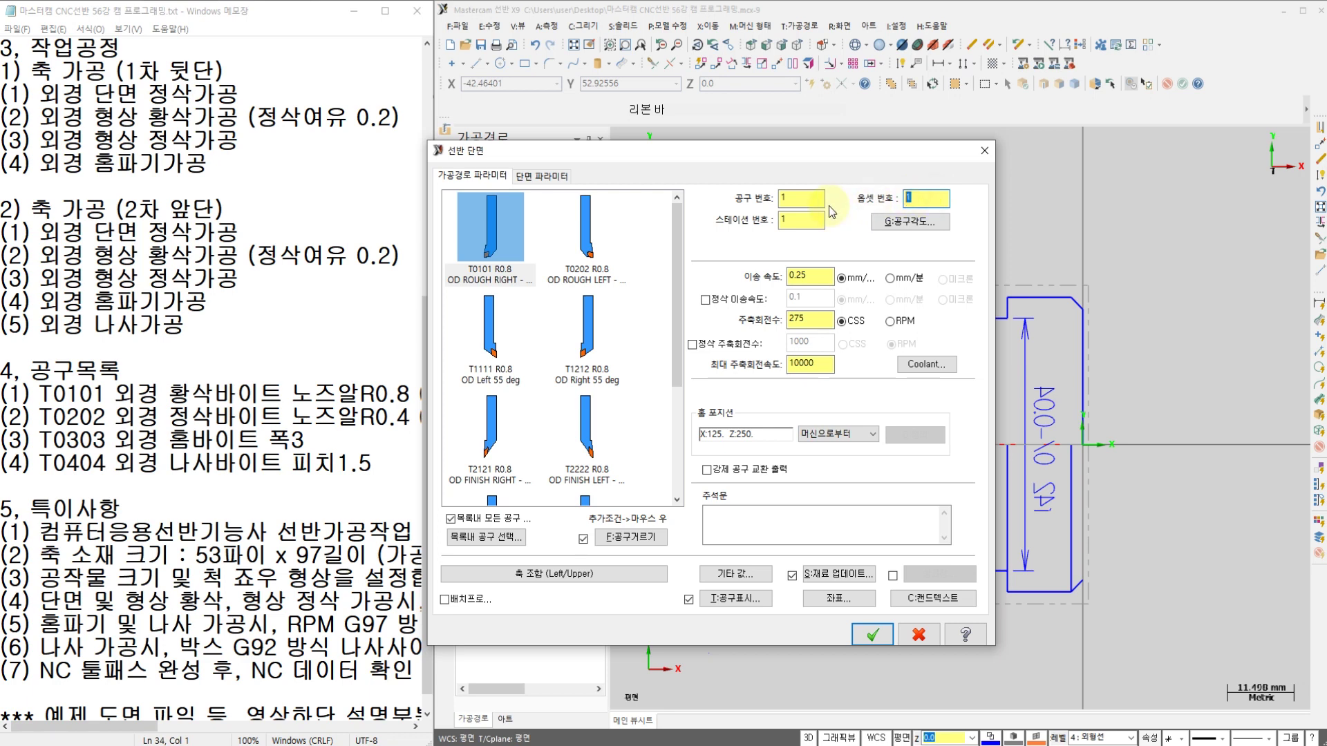
pyautogui.click(801, 199)
pyautogui.click(802, 218)
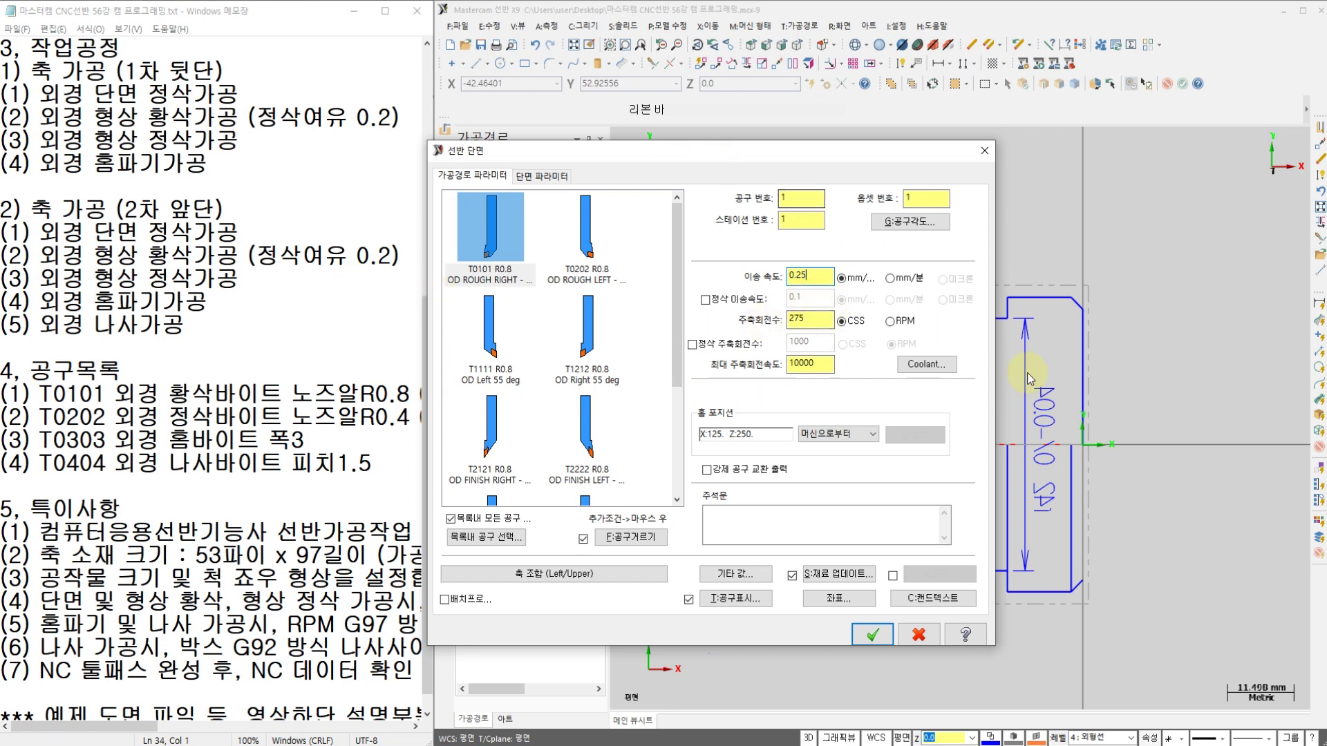
pyautogui.moveTo(857, 162); pyautogui.dragTo(648, 171)
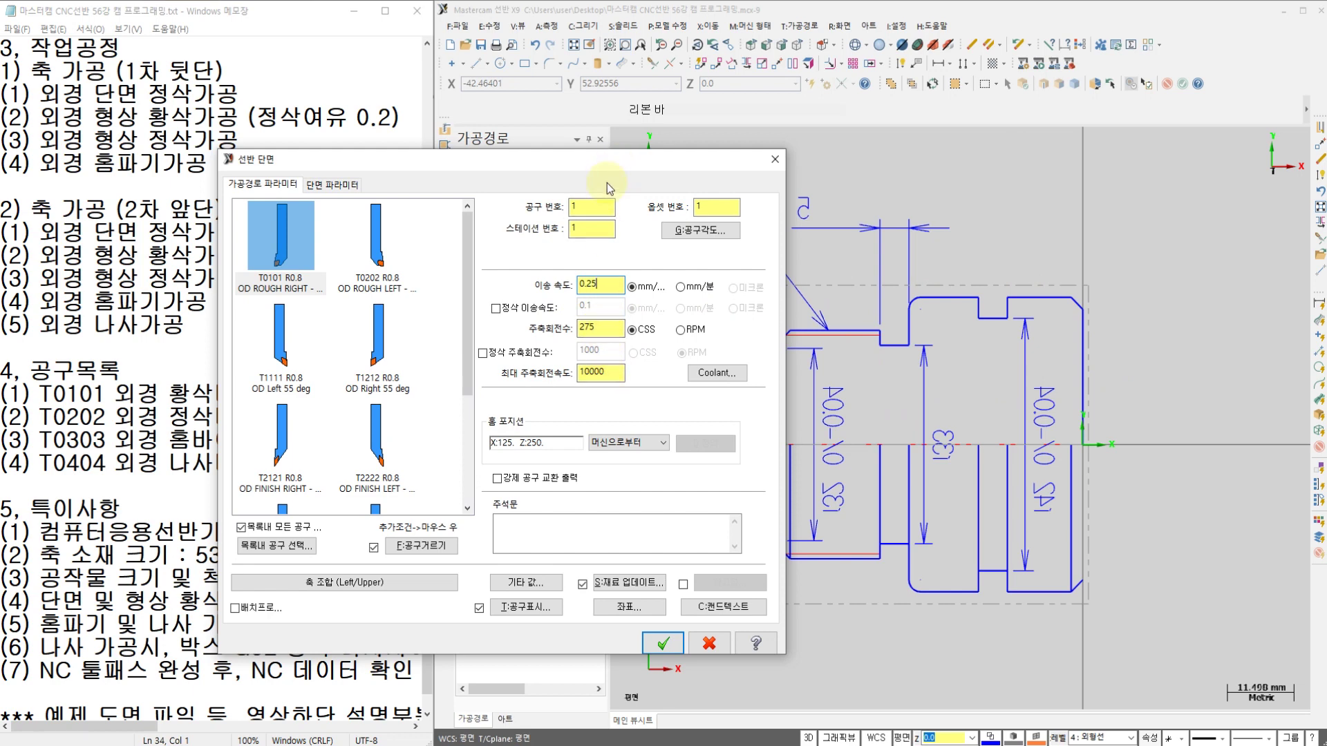
# Set the facing operation's spindle speed to 120 CSS and its maximum spindle speed to 1200
pyautogui.moveTo(608, 325); pyautogui.dragTo(552, 323)
pyautogui.write('120')
pyautogui.moveTo(613, 332); pyautogui.dragTo(559, 338)
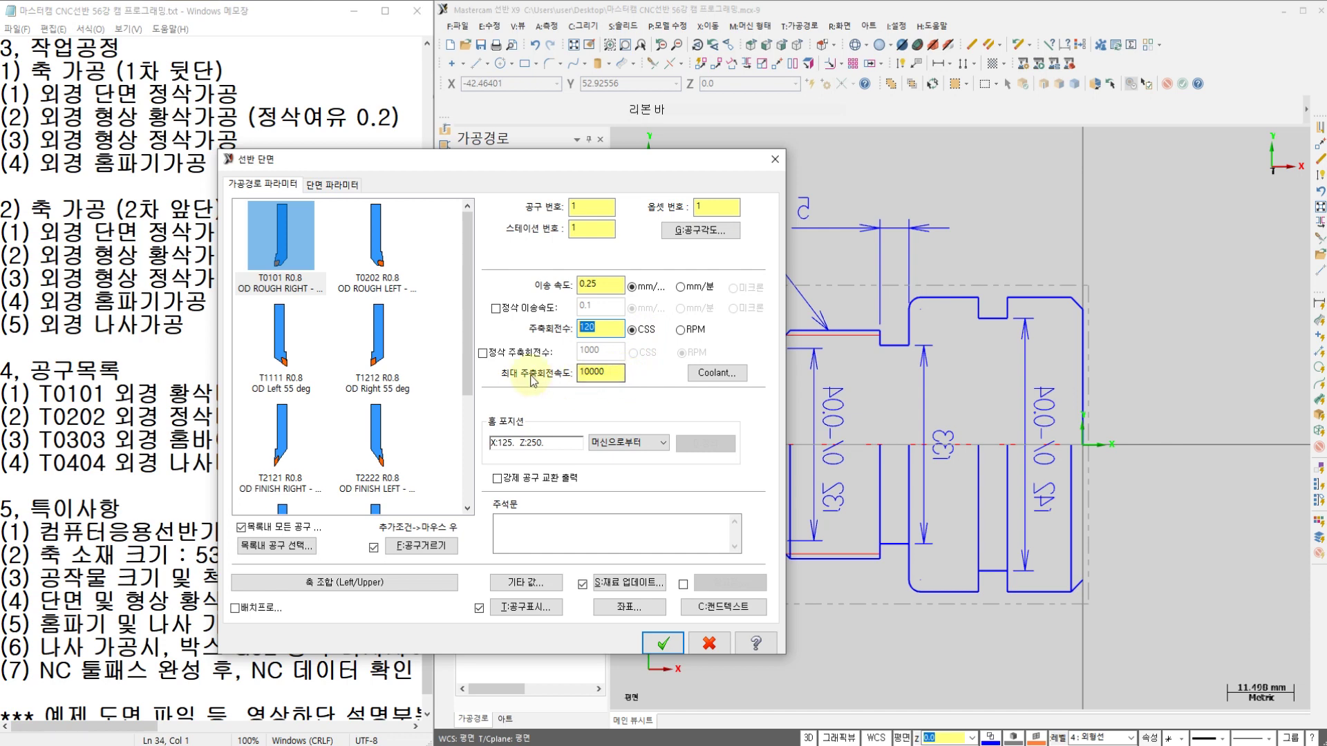
pyautogui.click(610, 372)
pyautogui.doubleClick(610, 372)
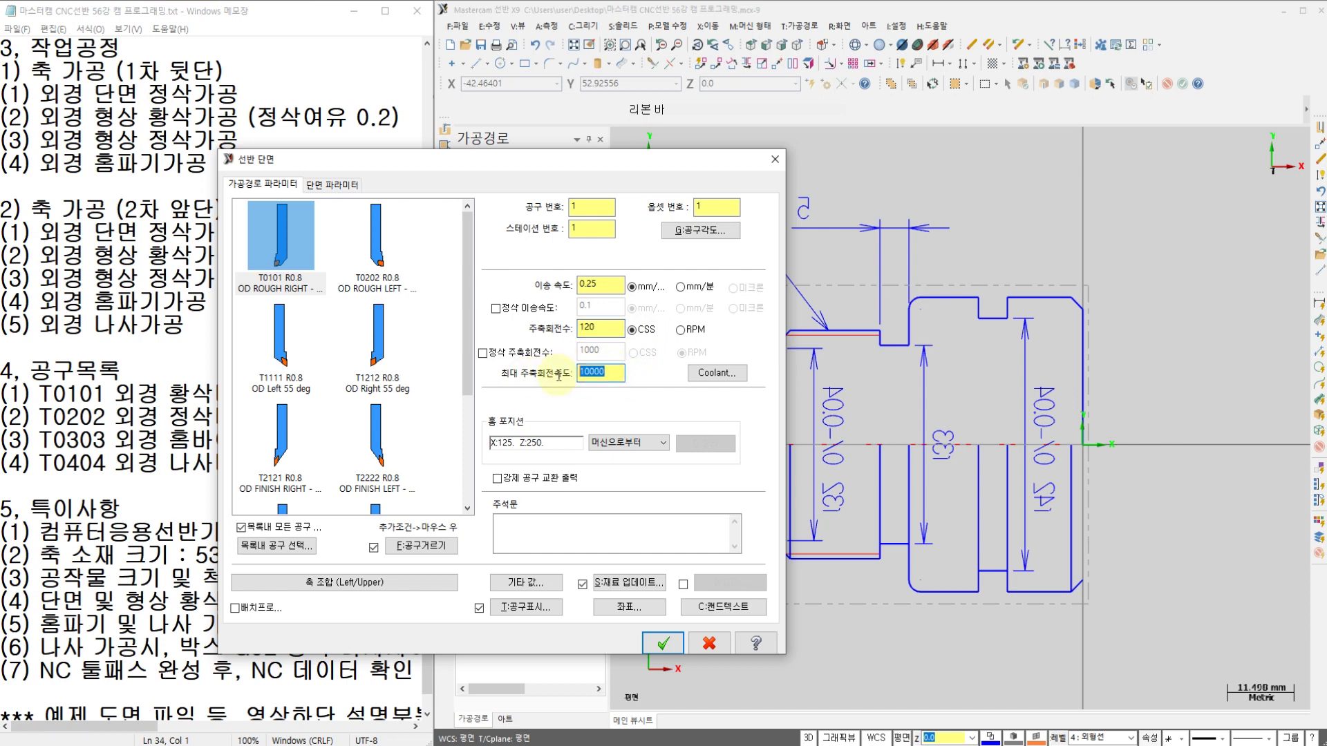
pyautogui.moveTo(611, 372); pyautogui.dragTo(534, 386)
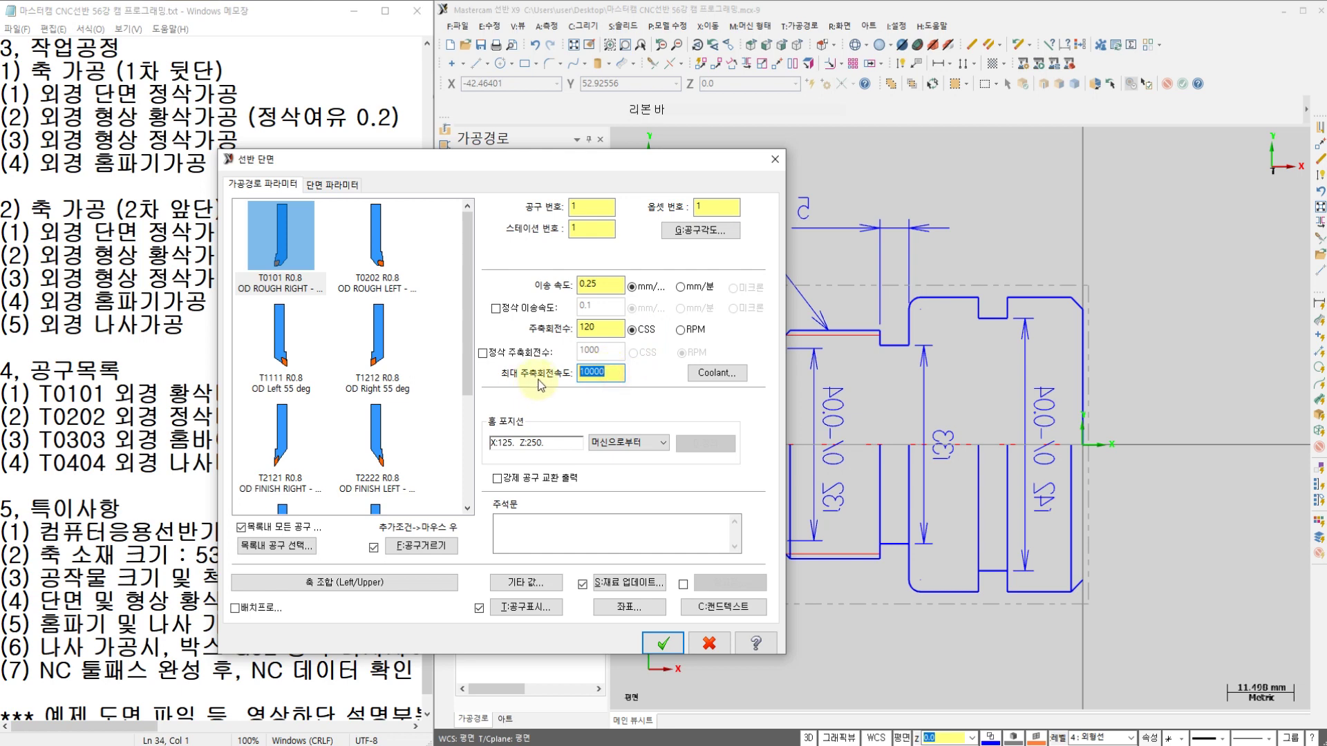
pyautogui.write('1200')
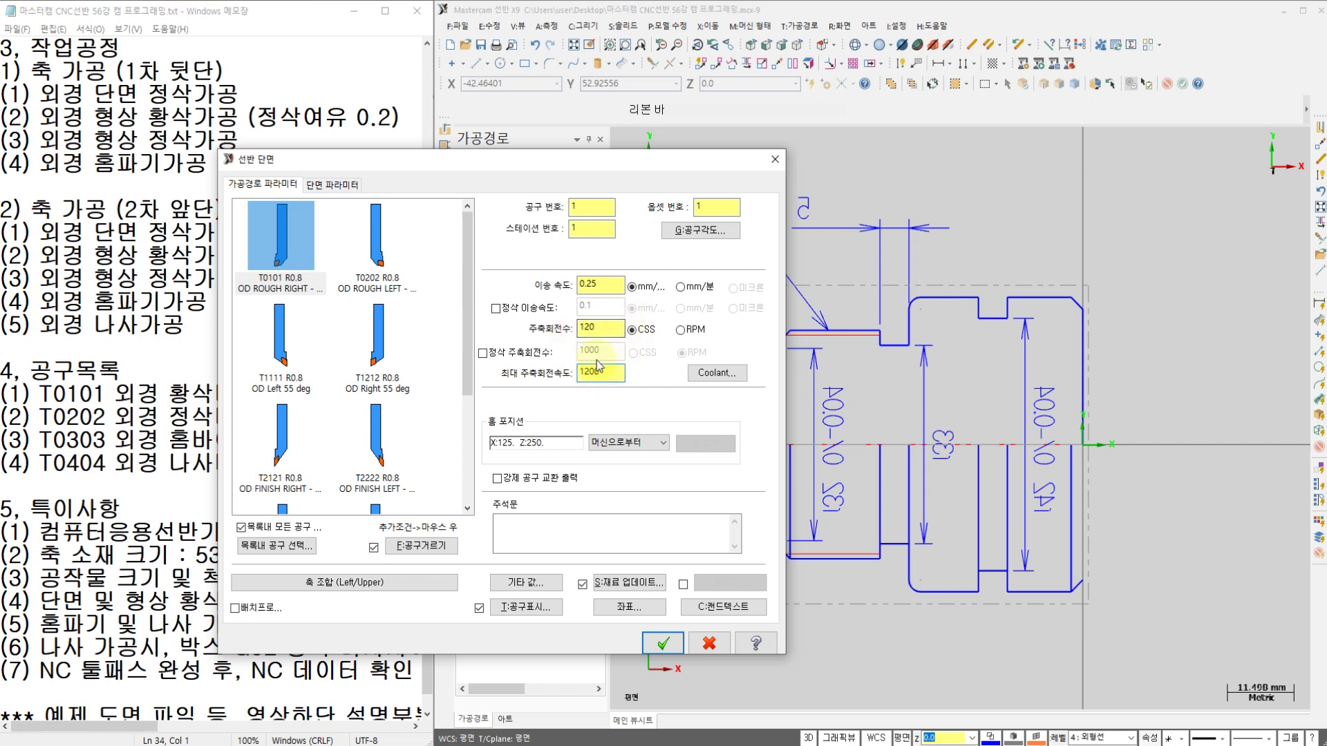
# Turn on Flood coolant for the facing operation and accept the coolant settings
pyautogui.click(729, 378)
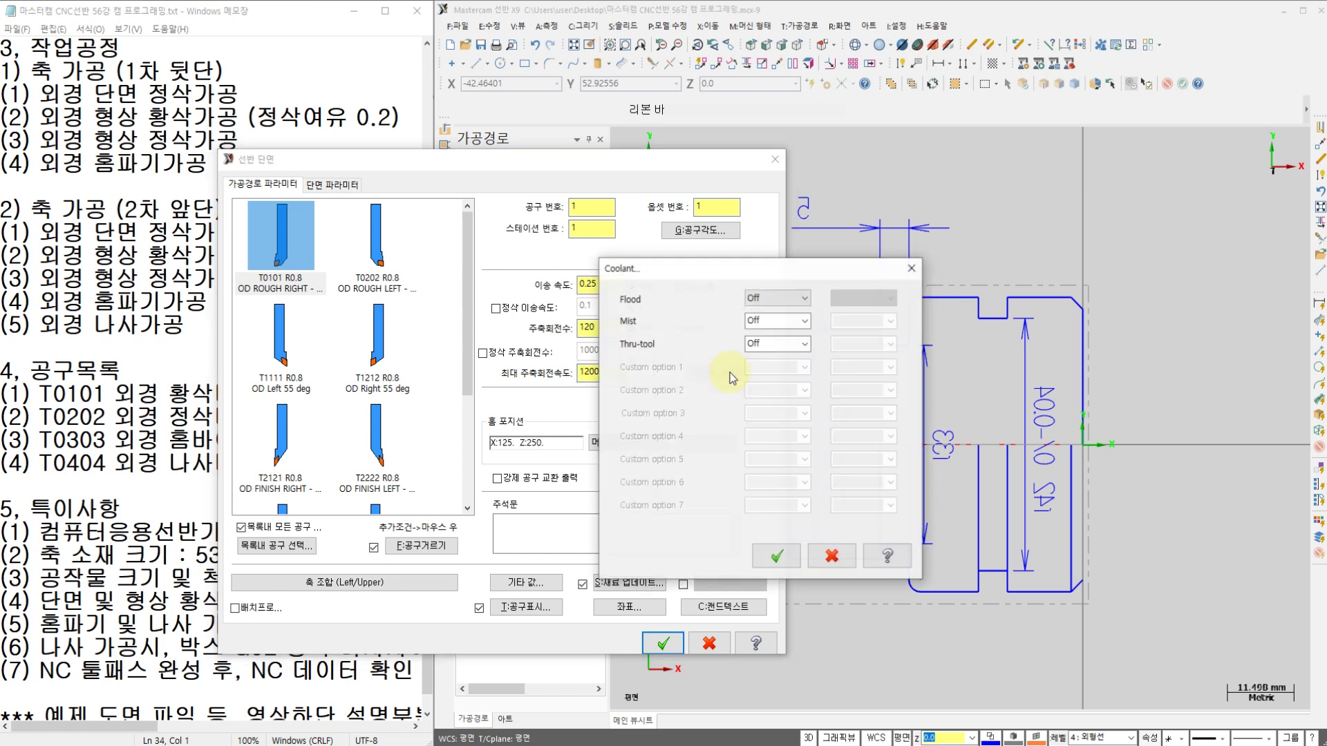
pyautogui.click(763, 301)
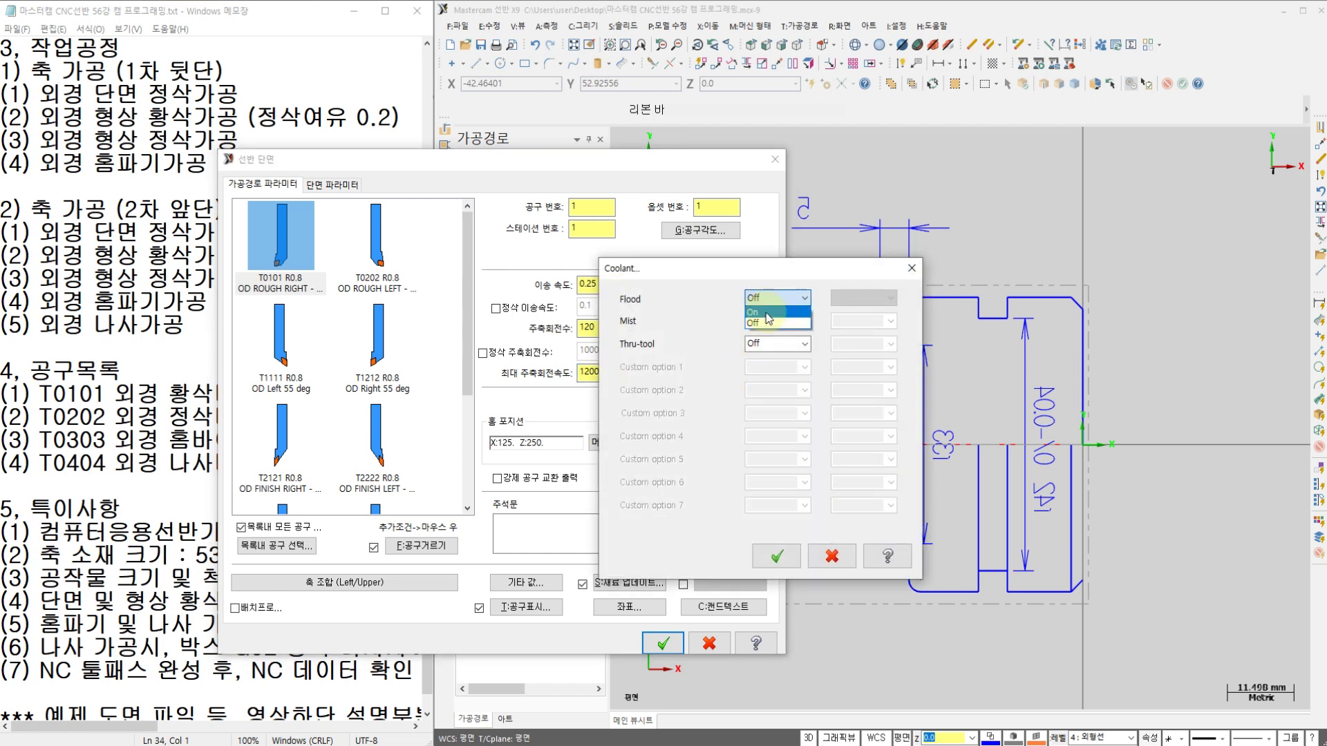
pyautogui.click(764, 319)
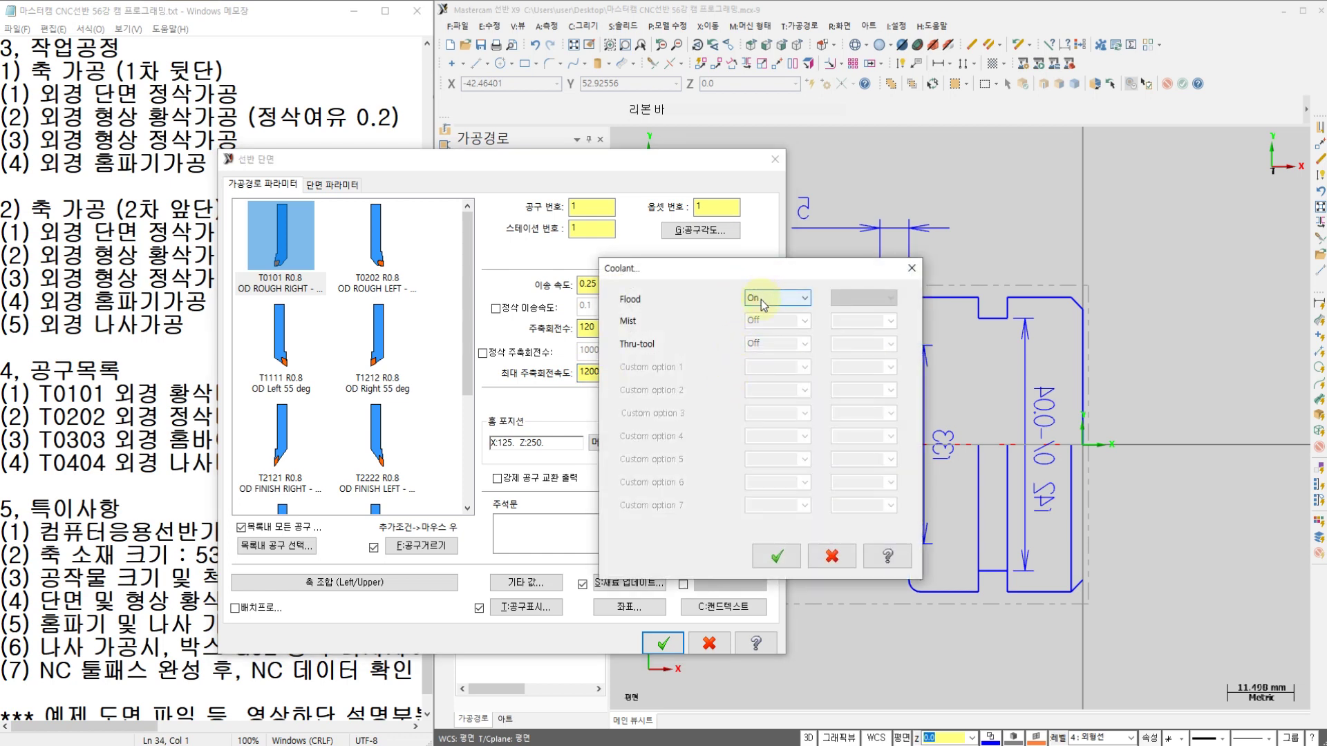
pyautogui.click(776, 556)
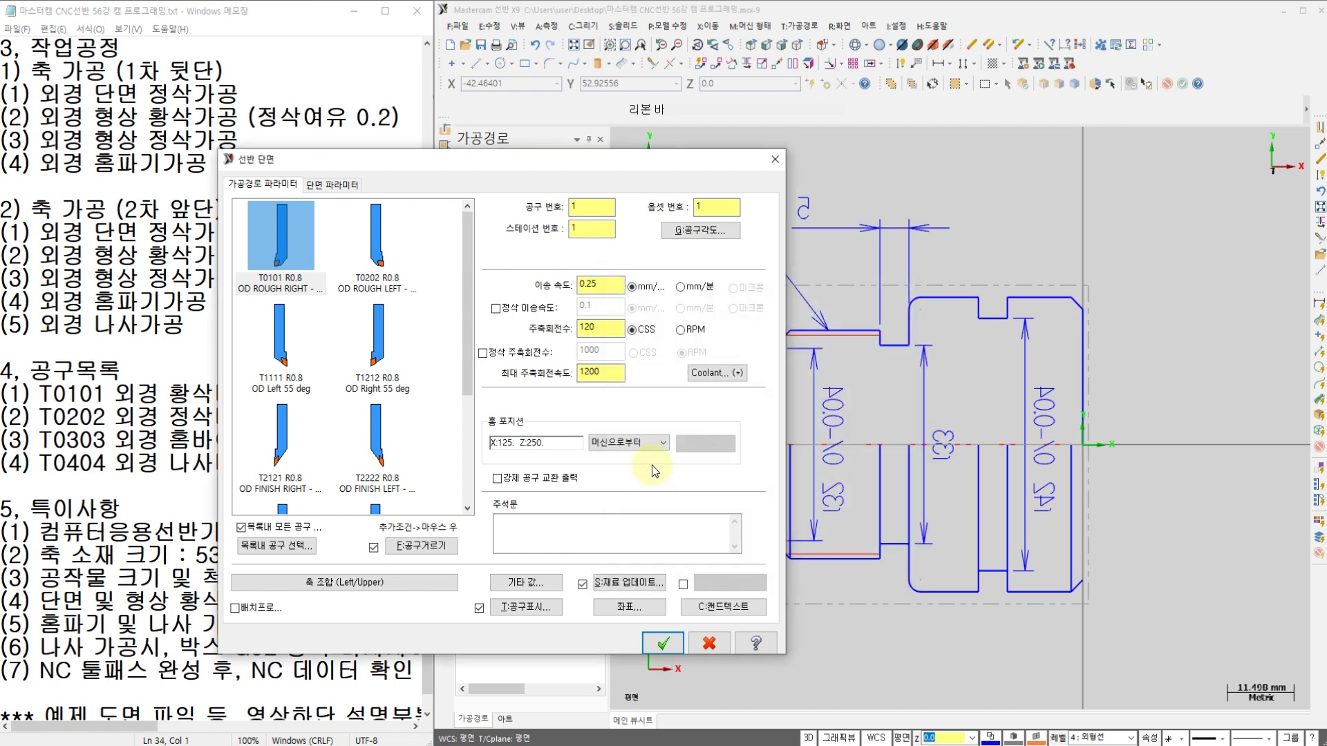
# Open the face parameters of the facing operation and go to the maximum number of finish passes
pyautogui.click(333, 185)
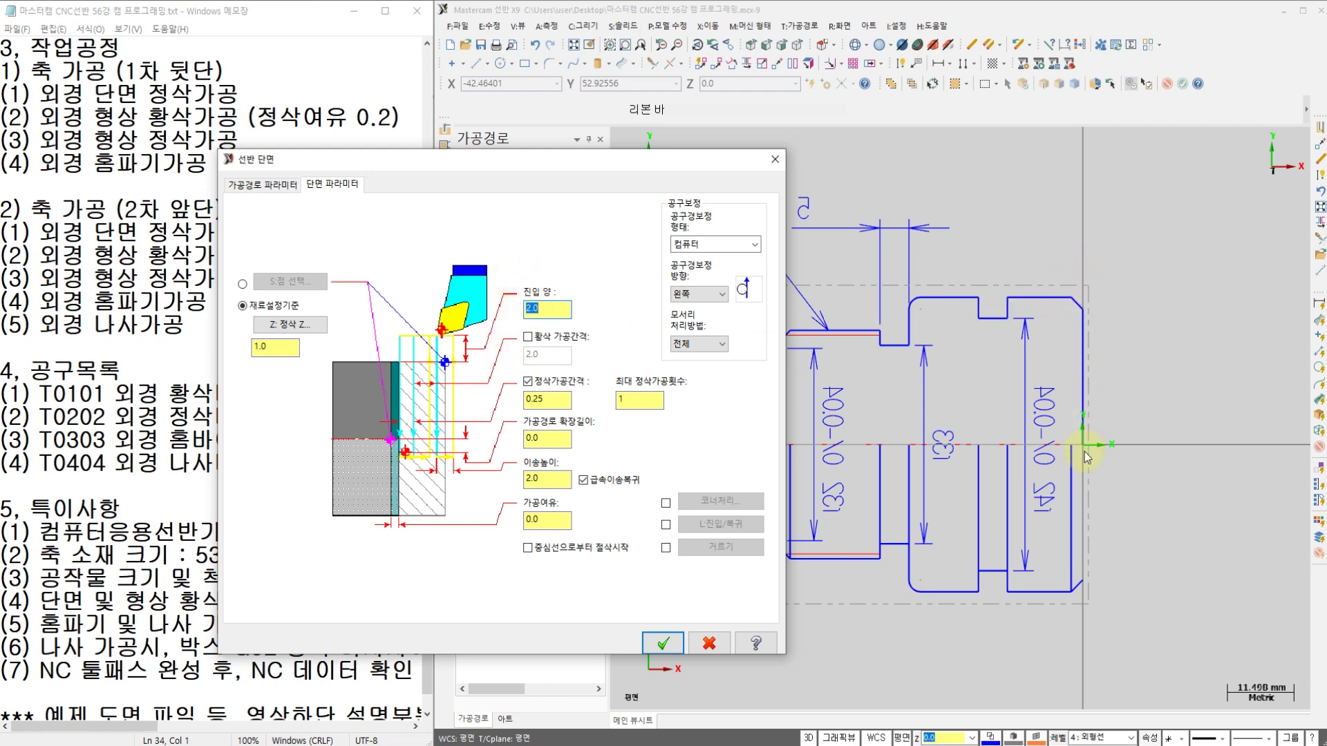
pyautogui.click(626, 400)
pyautogui.moveTo(1084, 446)
pyautogui.mouseDown()
pyautogui.moveTo(1090, 496)
pyautogui.moveTo(1113, 479)
pyautogui.mouseUp()
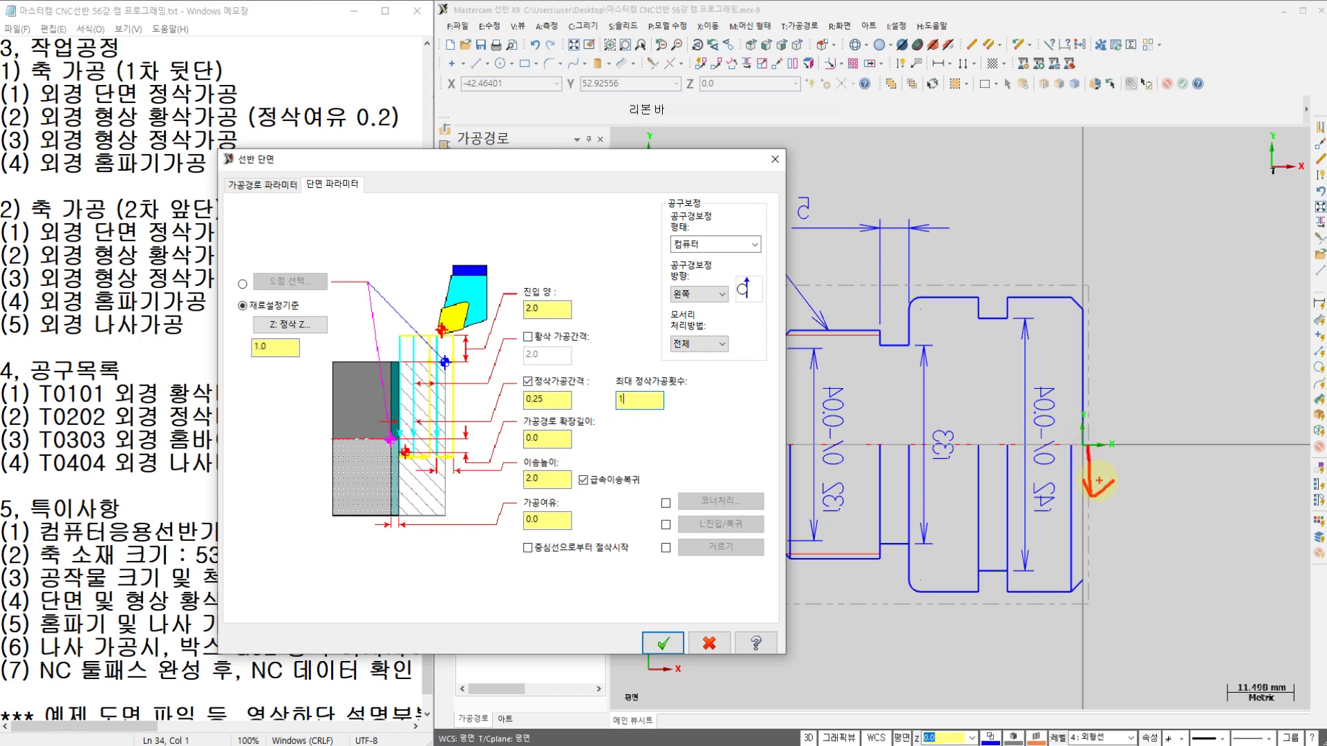
pyautogui.moveTo(531, 454)
pyautogui.mouseDown()
pyautogui.moveTo(516, 442)
pyautogui.moveTo(540, 423)
pyautogui.moveTo(550, 444)
pyautogui.moveTo(598, 425)
pyautogui.moveTo(653, 431)
pyautogui.moveTo(658, 454)
pyautogui.moveTo(630, 454)
pyautogui.mouseUp()
pyautogui.moveTo(639, 427)
pyautogui.mouseDown()
pyautogui.moveTo(670, 450)
pyautogui.moveTo(710, 454)
pyautogui.mouseUp()
pyautogui.moveTo(1106, 447)
pyautogui.mouseDown()
pyautogui.moveTo(1249, 453)
pyautogui.moveTo(1178, 450)
pyautogui.moveTo(1242, 444)
pyautogui.moveTo(1221, 488)
pyautogui.mouseUp()
pyautogui.moveTo(1210, 475)
pyautogui.mouseDown()
pyautogui.moveTo(1214, 491)
pyautogui.moveTo(1241, 486)
pyautogui.mouseUp()
pyautogui.moveTo(1153, 533); pyautogui.dragTo(1200, 576)
pyautogui.moveTo(1191, 539)
pyautogui.mouseDown()
pyautogui.moveTo(1158, 574)
pyautogui.moveTo(1241, 551)
pyautogui.moveTo(1263, 571)
pyautogui.moveTo(1192, 506)
pyautogui.moveTo(1284, 575)
pyautogui.mouseUp()
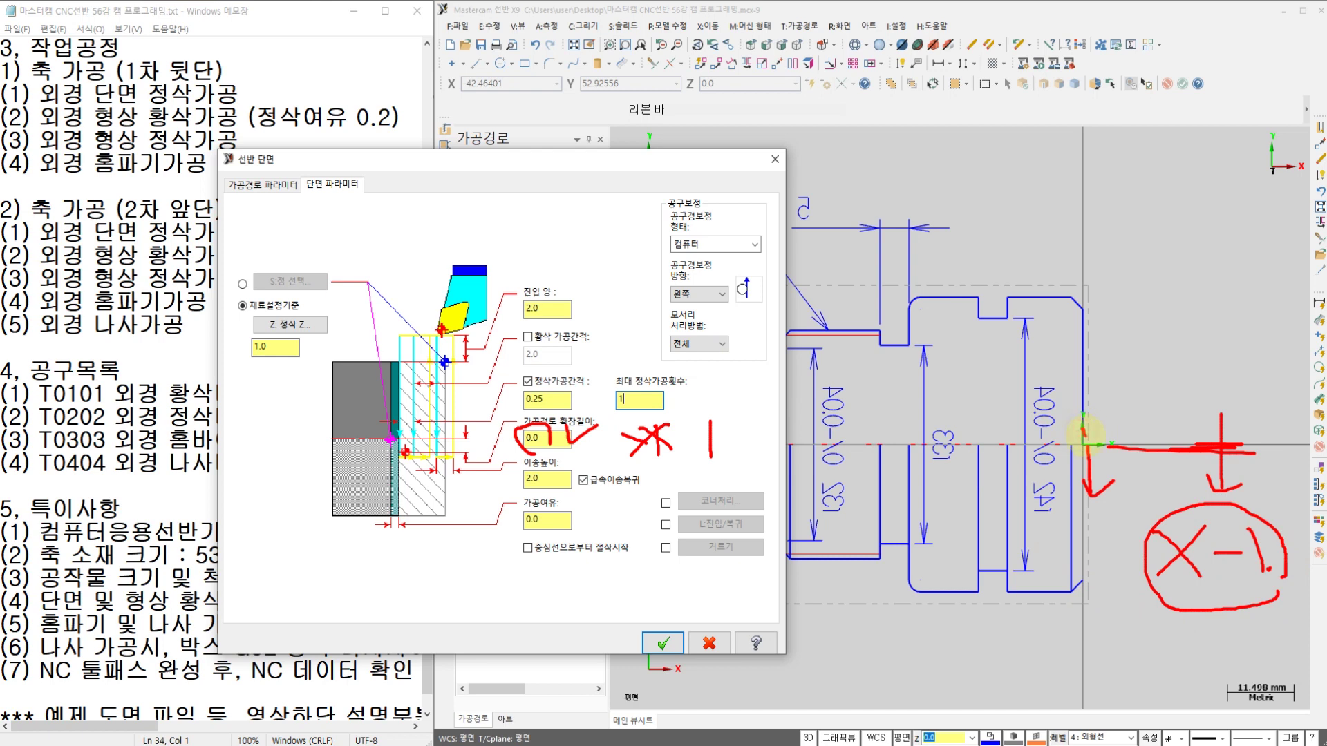
pyautogui.moveTo(1095, 446); pyautogui.dragTo(1084, 477)
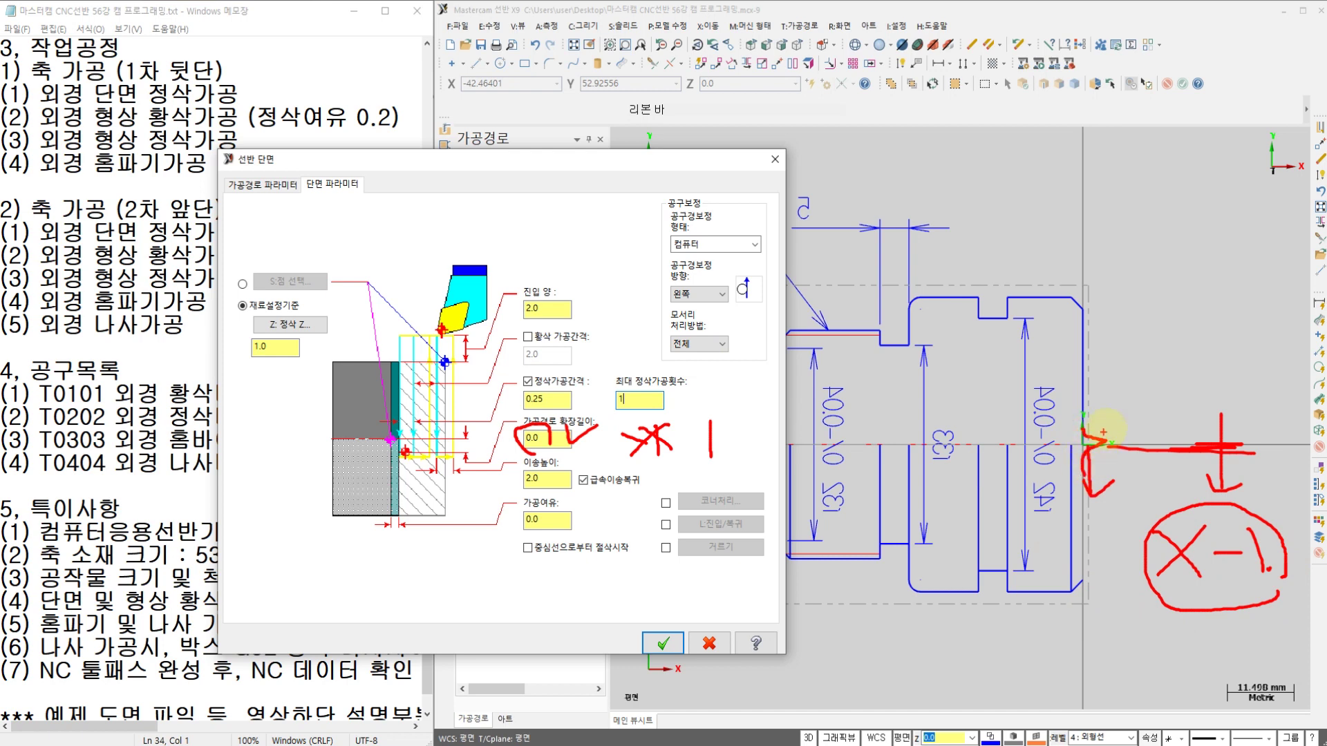
pyautogui.moveTo(1106, 428)
pyautogui.mouseDown()
pyautogui.moveTo(1091, 453)
pyautogui.moveTo(1109, 466)
pyautogui.mouseUp()
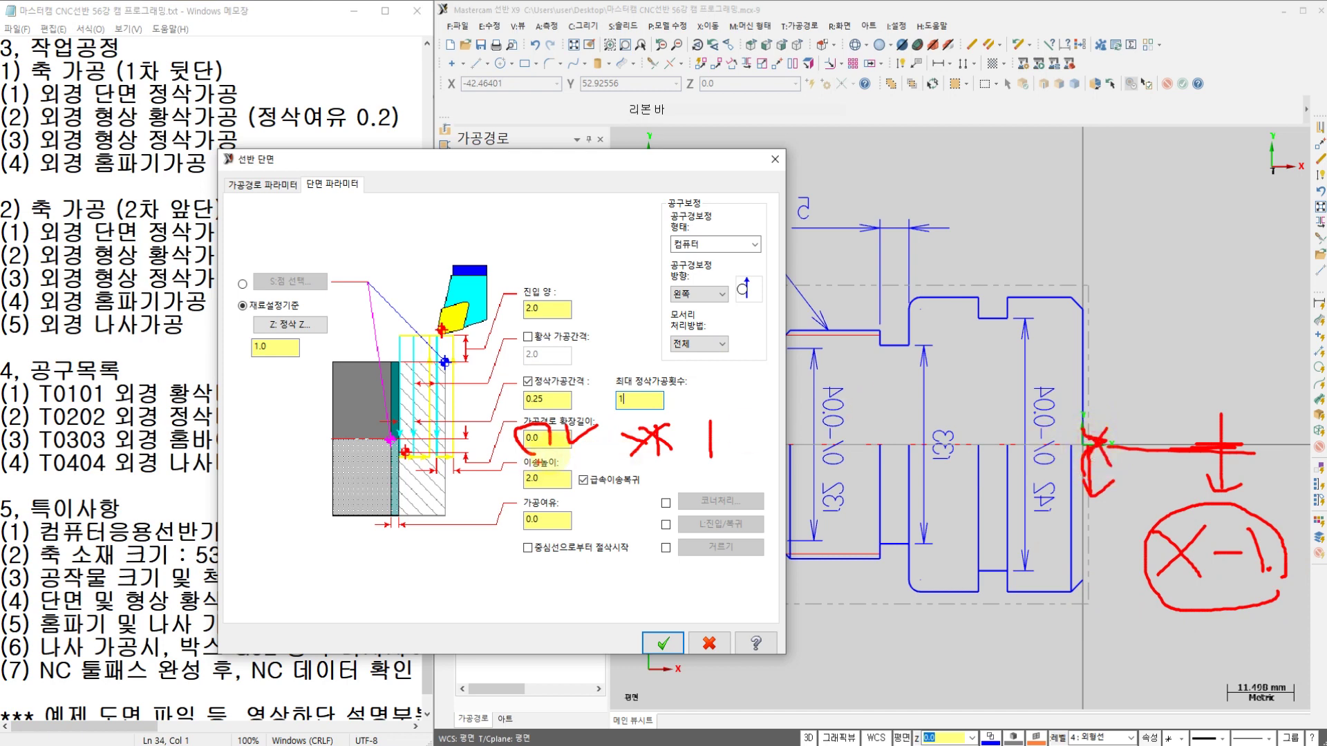
pyautogui.press('Escape')
# Set the facing overcut amount to 1.0 and the finish Z to 0, and generate the toolpath
pyautogui.moveTo(555, 440); pyautogui.dragTo(432, 454)
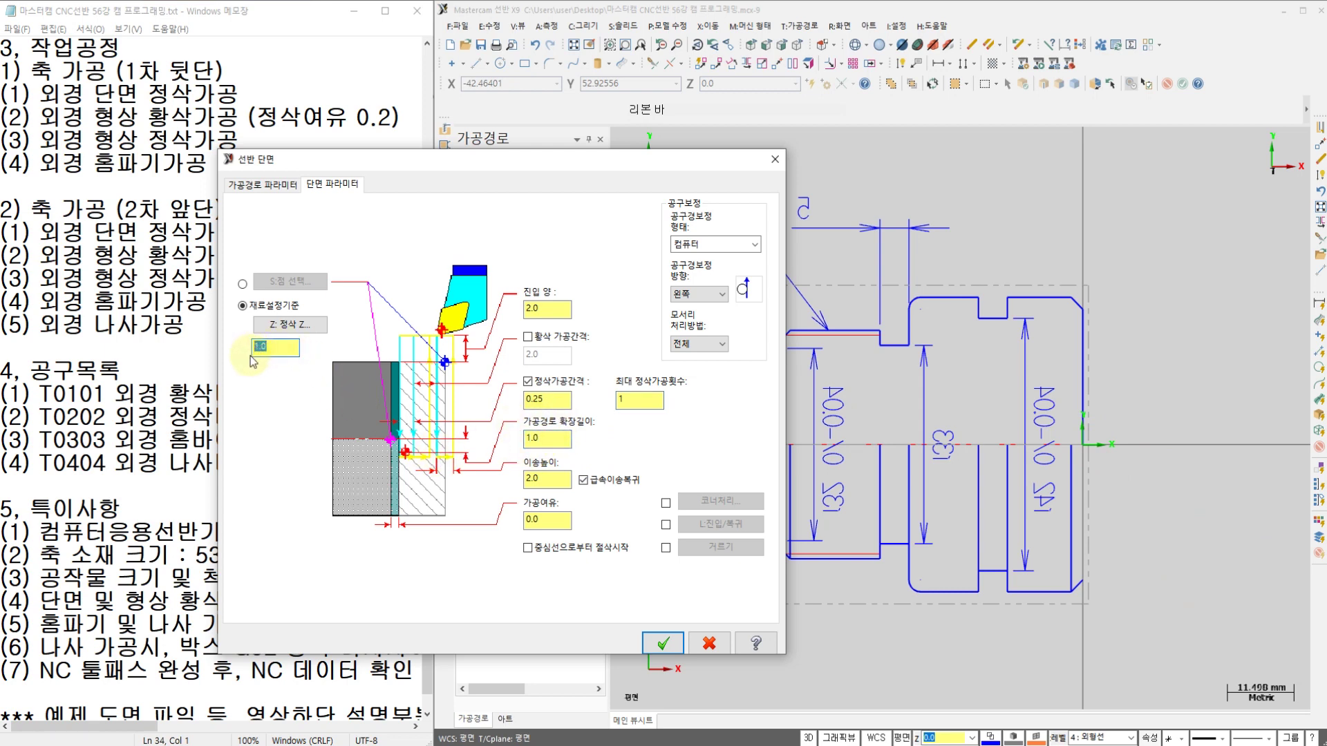
pyautogui.write('0')
pyautogui.click(663, 644)
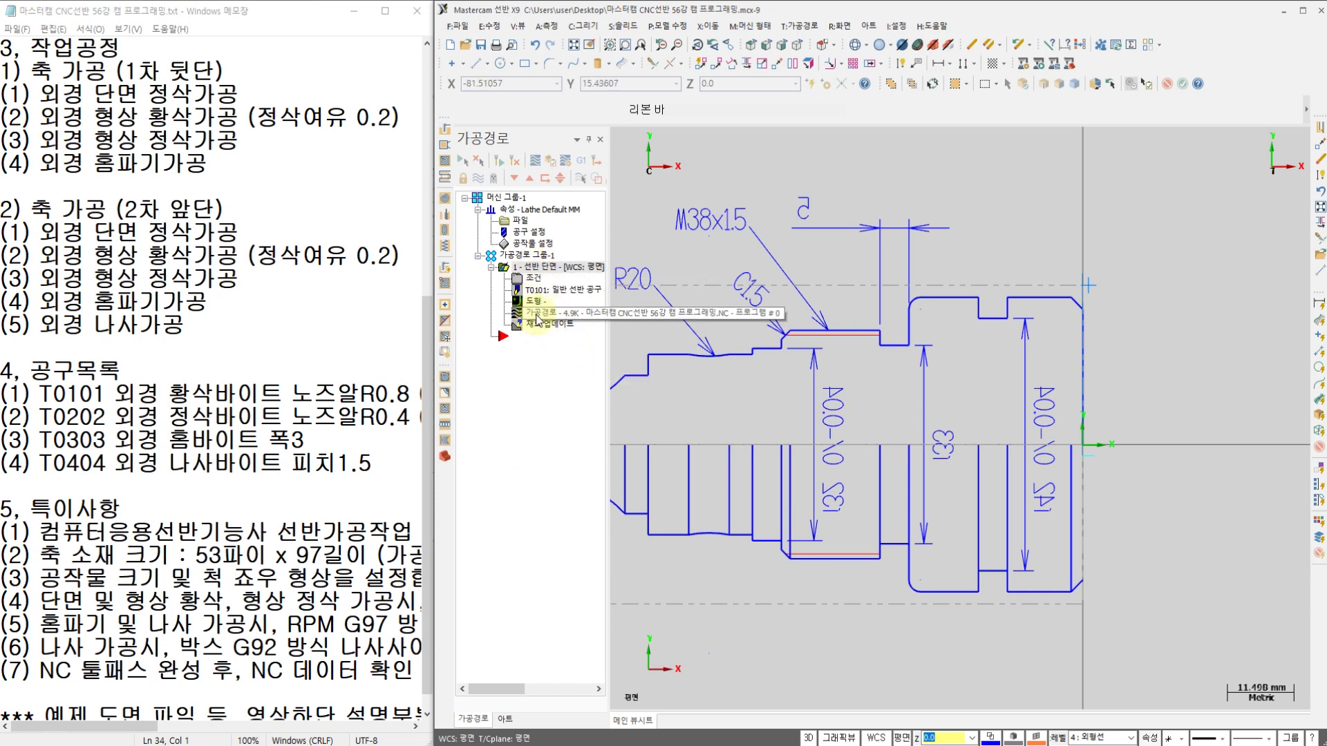
# Backplot the facing toolpath with the tool holder displayed, adjust the playback speed and stop with the tool at the shaft centre
pyautogui.click(542, 314)
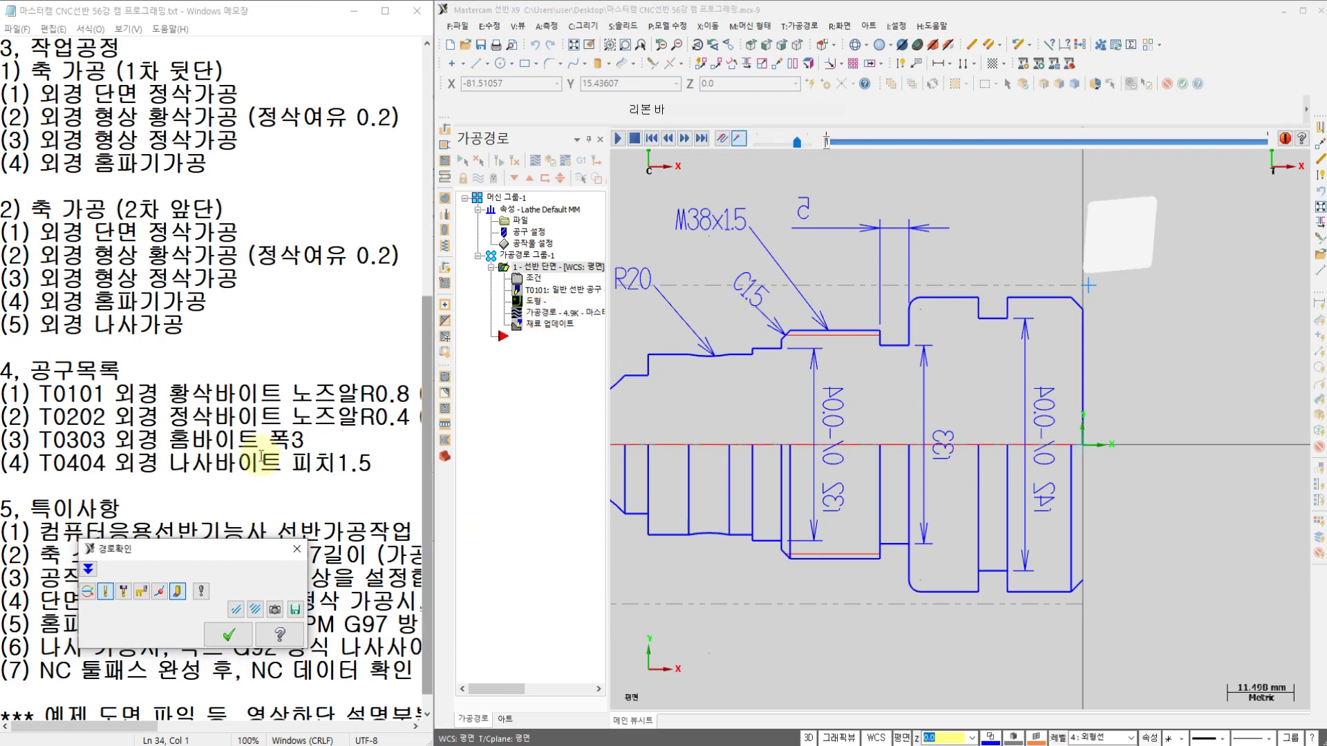
pyautogui.moveTo(239, 547); pyautogui.dragTo(576, 457)
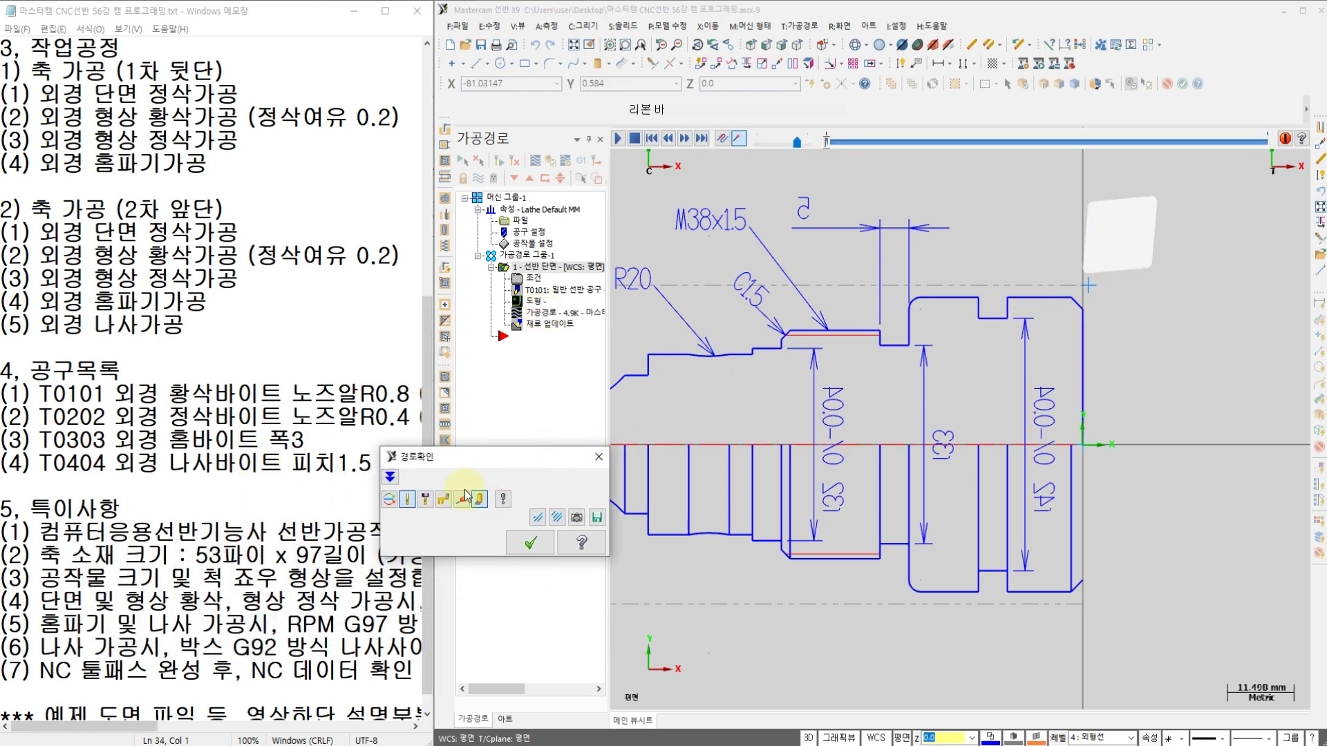
pyautogui.click(425, 503)
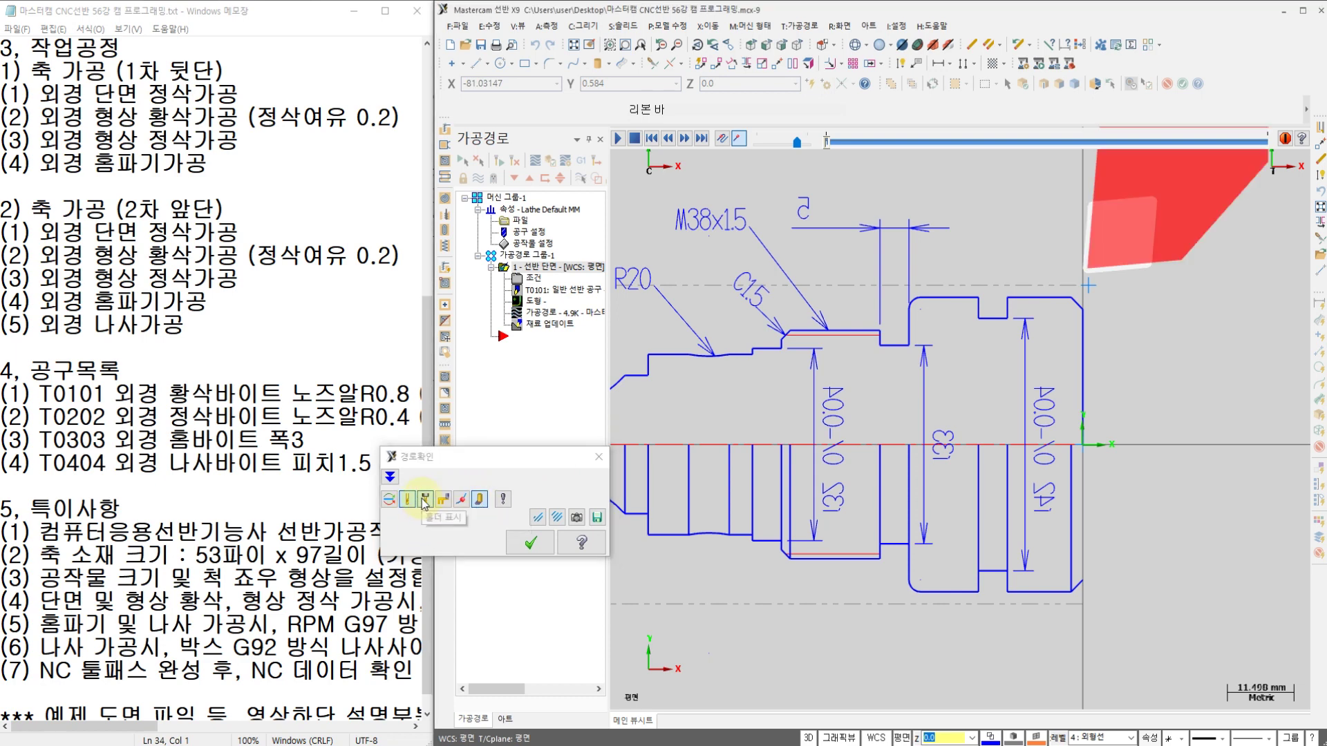
pyautogui.click(617, 139)
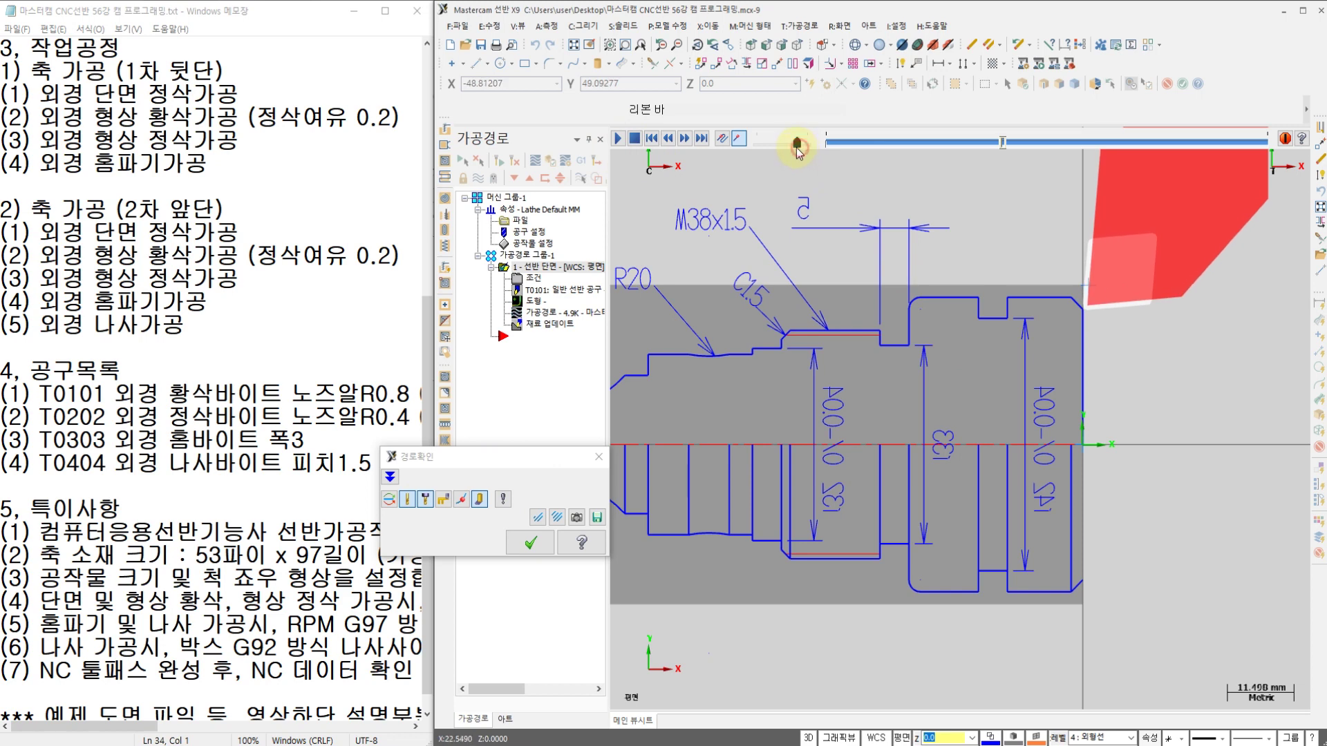
pyautogui.moveTo(798, 147); pyautogui.dragTo(836, 151)
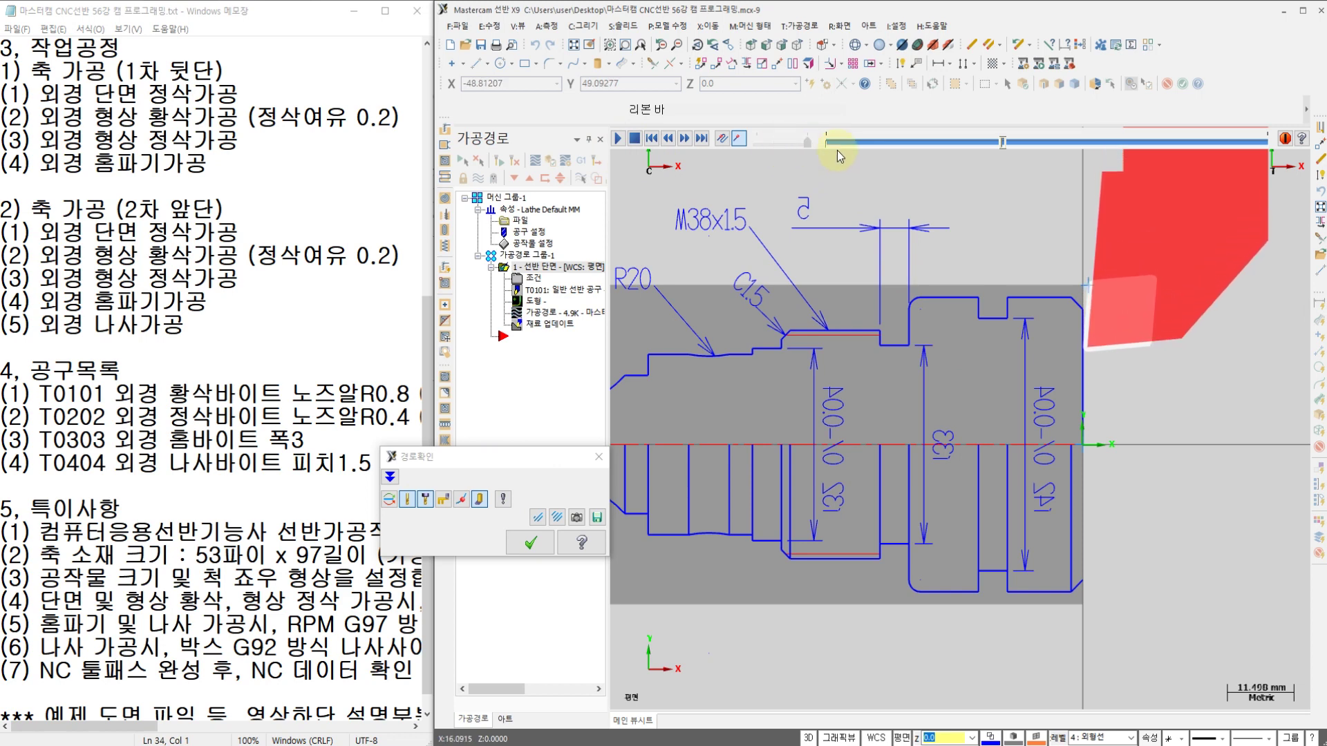
pyautogui.click(636, 143)
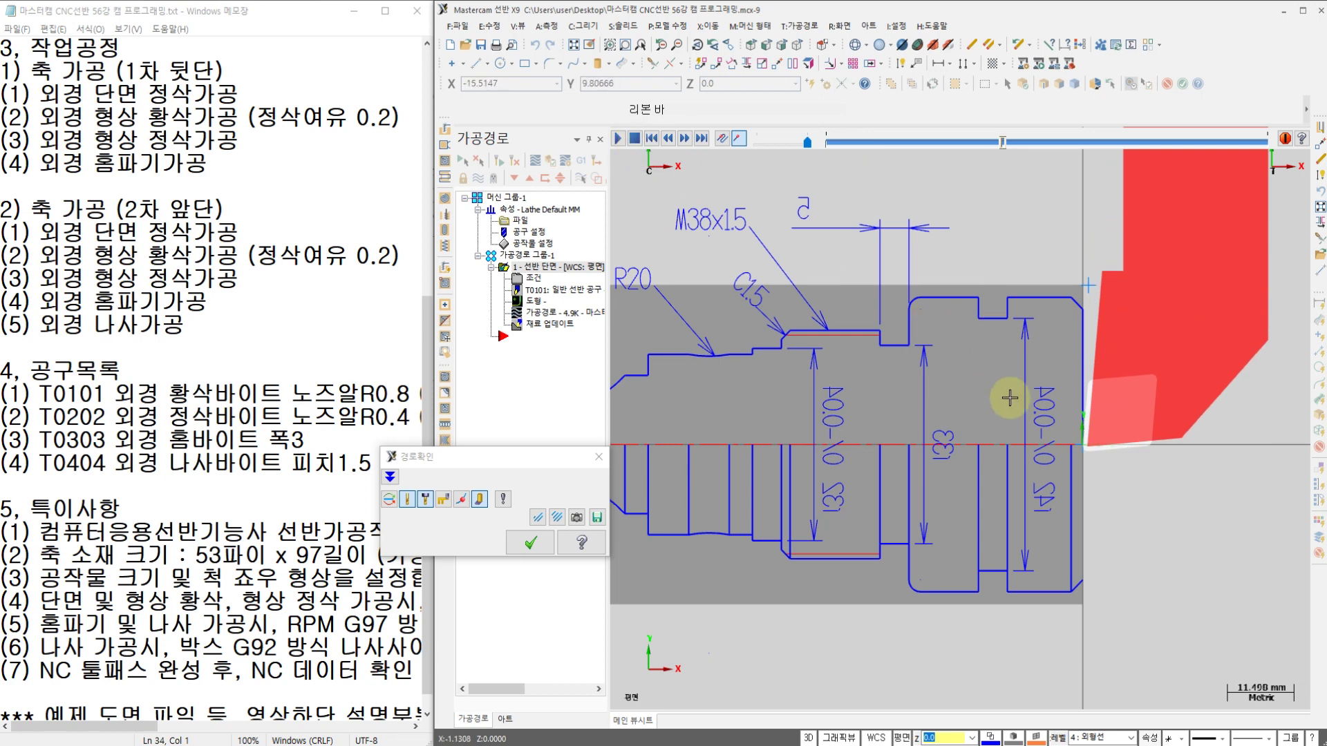
# Inspect how far the insert tip passes the shaft centreline on the end face, and close the backplot
pyautogui.scroll(6, 1096, 471)
pyautogui.scroll(5, 1097, 471)
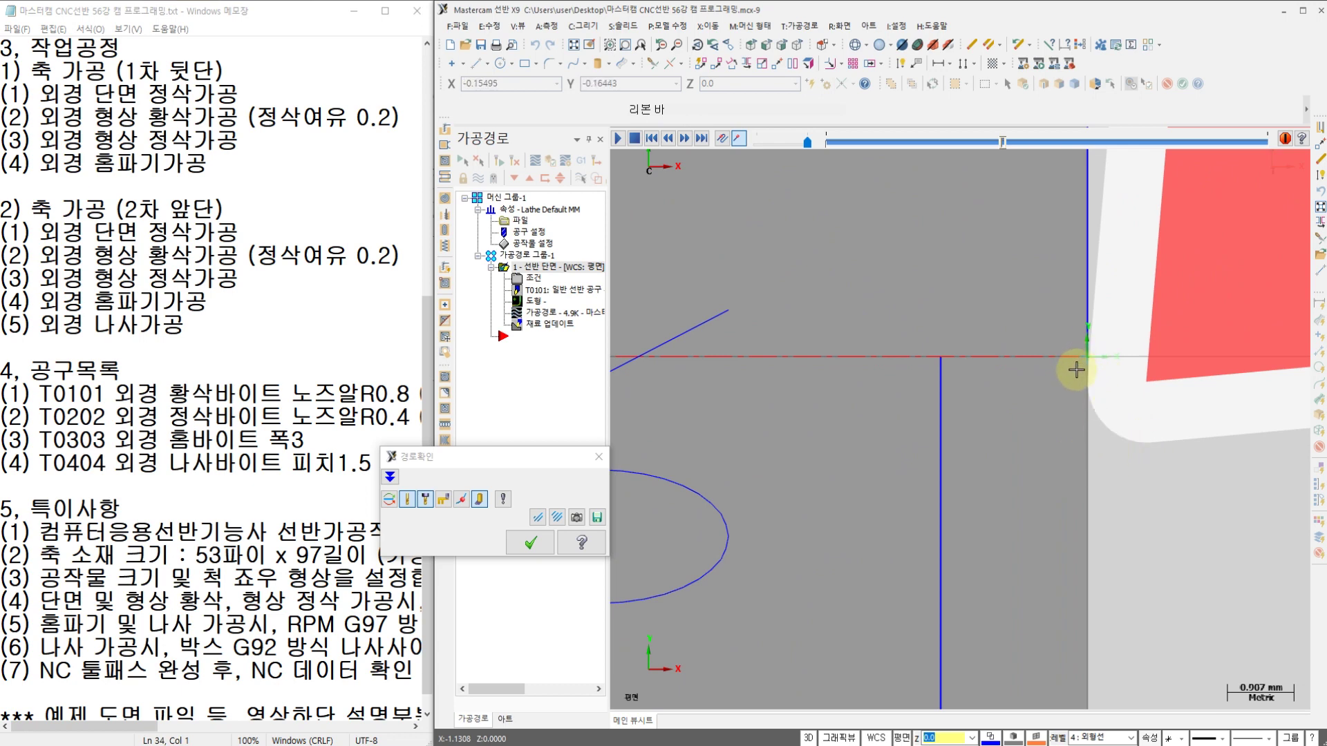
pyautogui.scroll(-2, 1079, 366)
pyautogui.scroll(-12, 1066, 445)
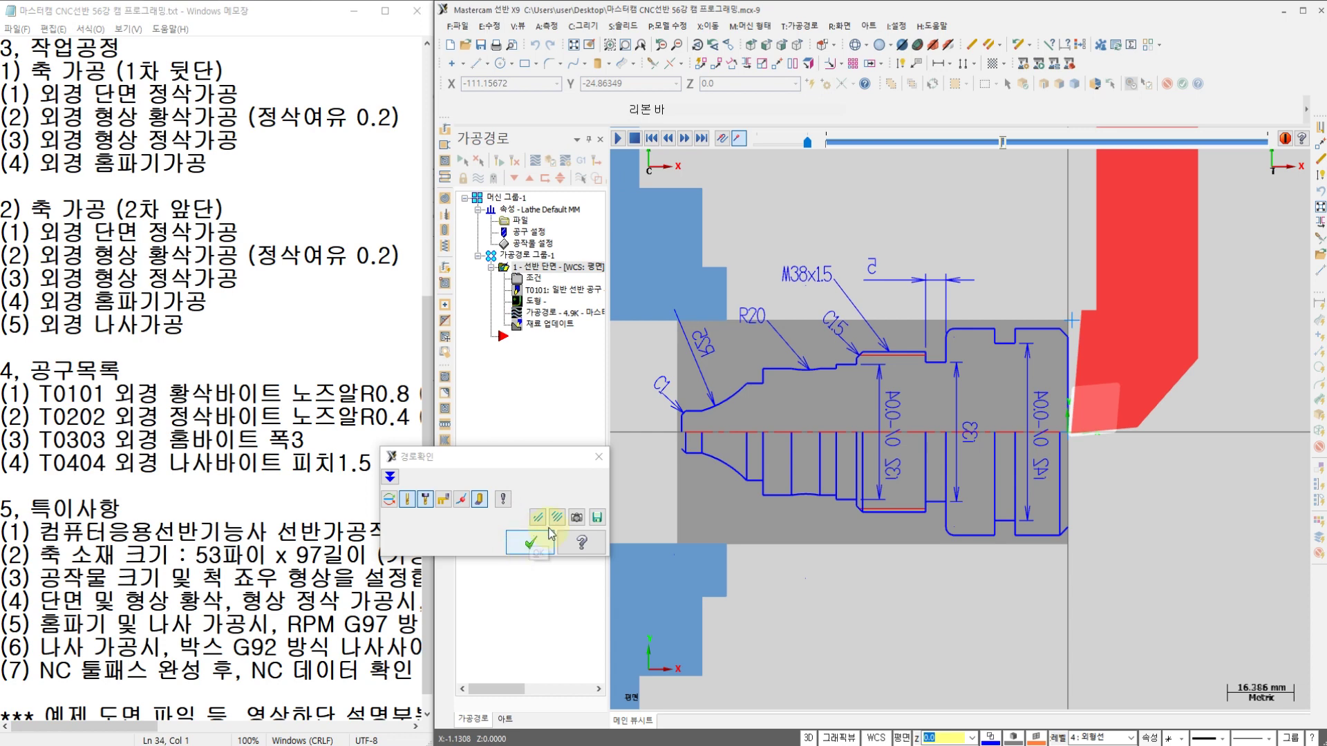
pyautogui.click(1112, 427)
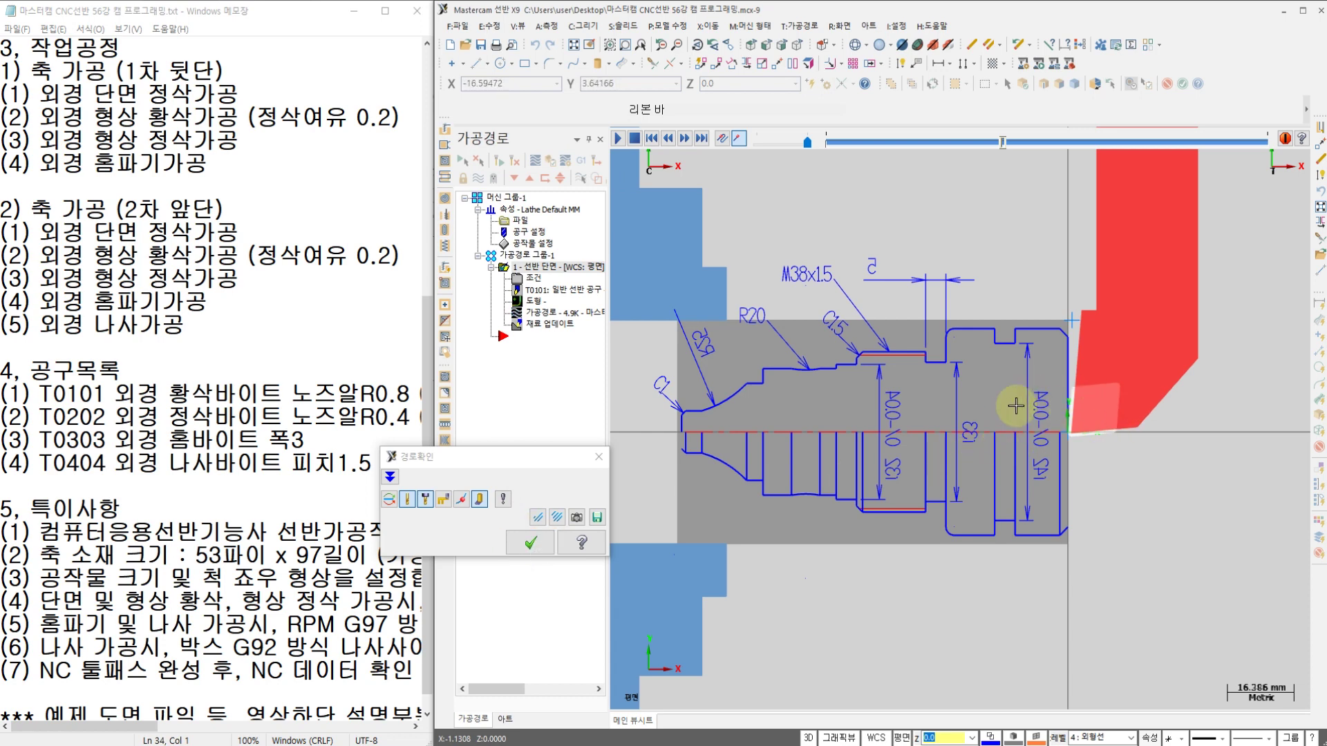
pyautogui.click(530, 544)
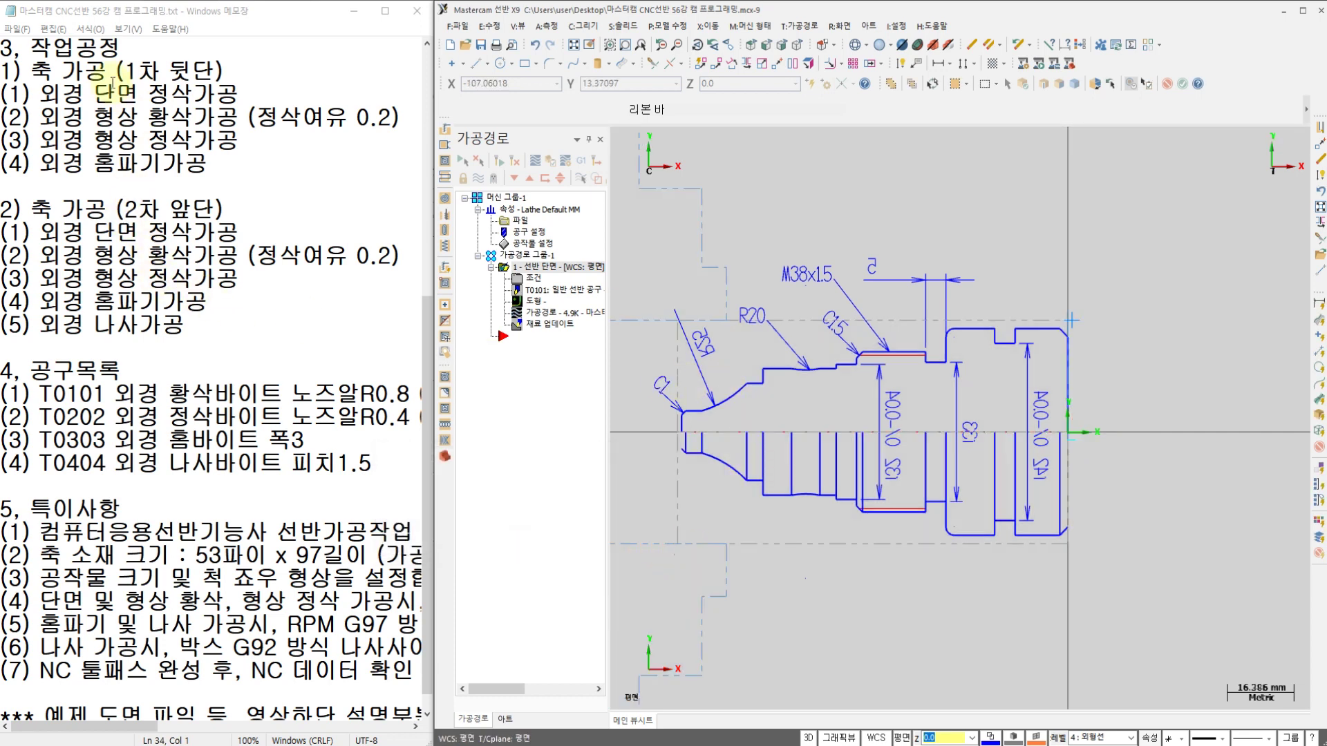
# Switch to Notepad to review the machining sequence, and examine the rear end's outer profile in Mastercam
pyautogui.click(158, 70)
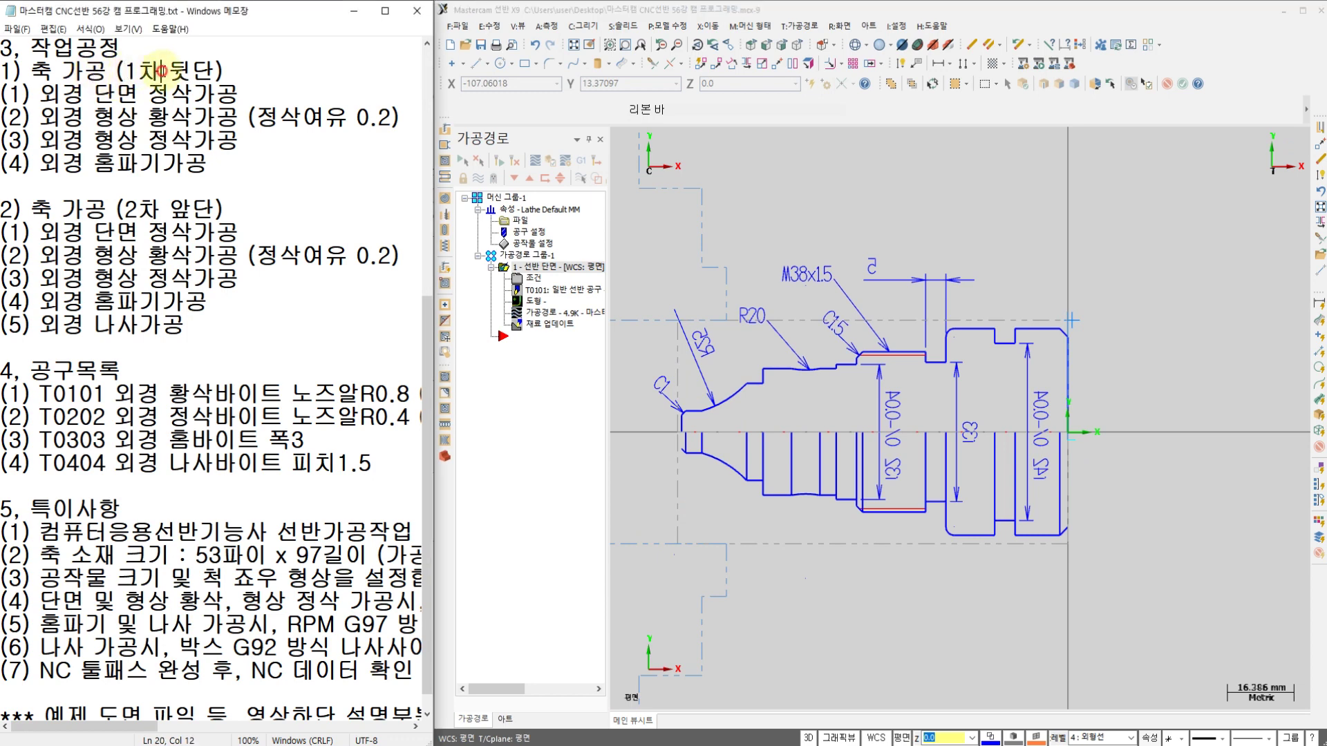
pyautogui.moveTo(241, 93); pyautogui.dragTo(39, 94)
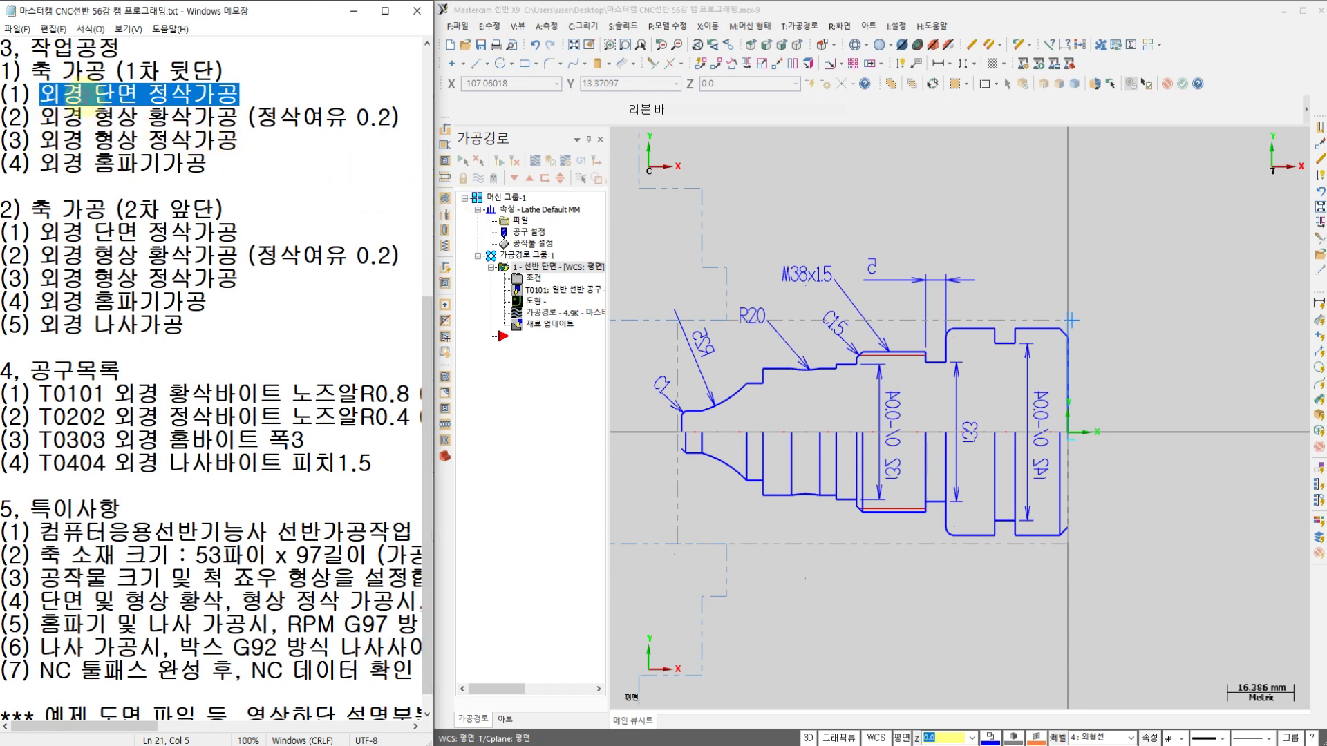
pyautogui.moveTo(95, 118); pyautogui.dragTo(166, 325)
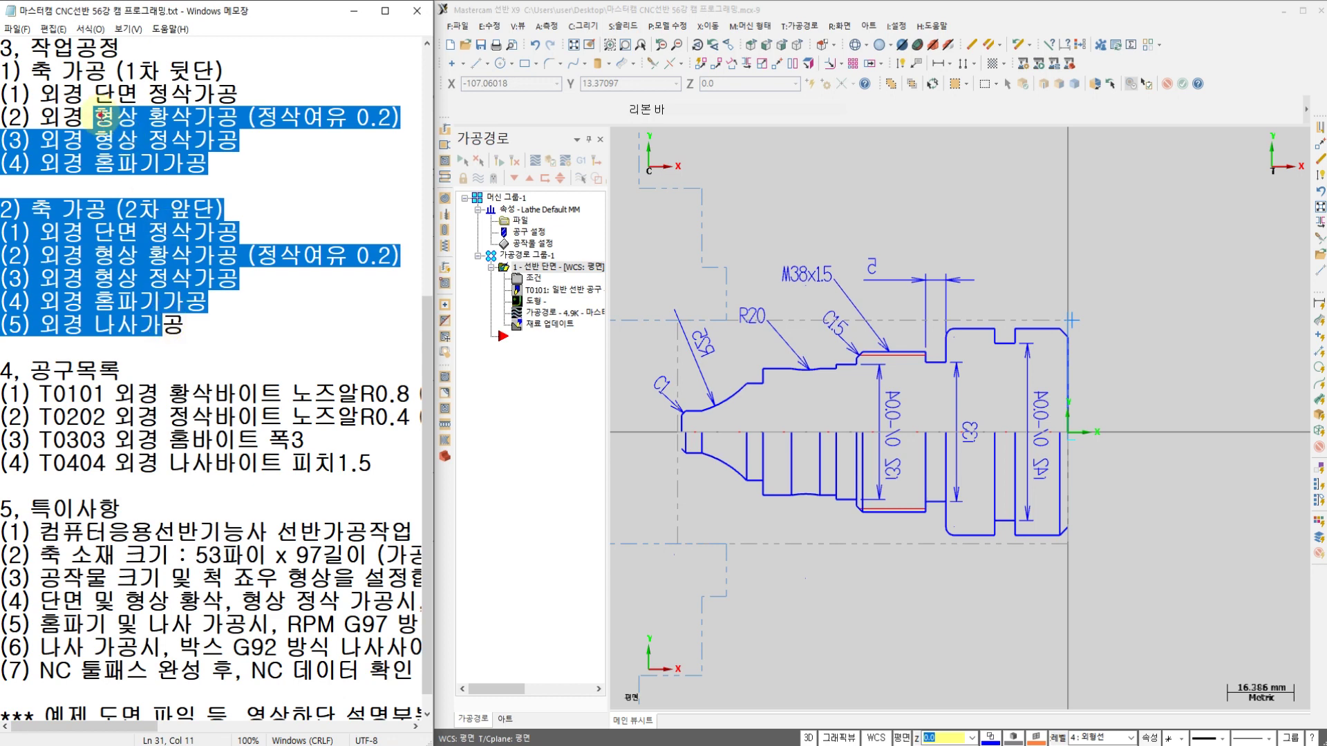
pyautogui.click(97, 119)
pyautogui.scroll(3, 760, 373)
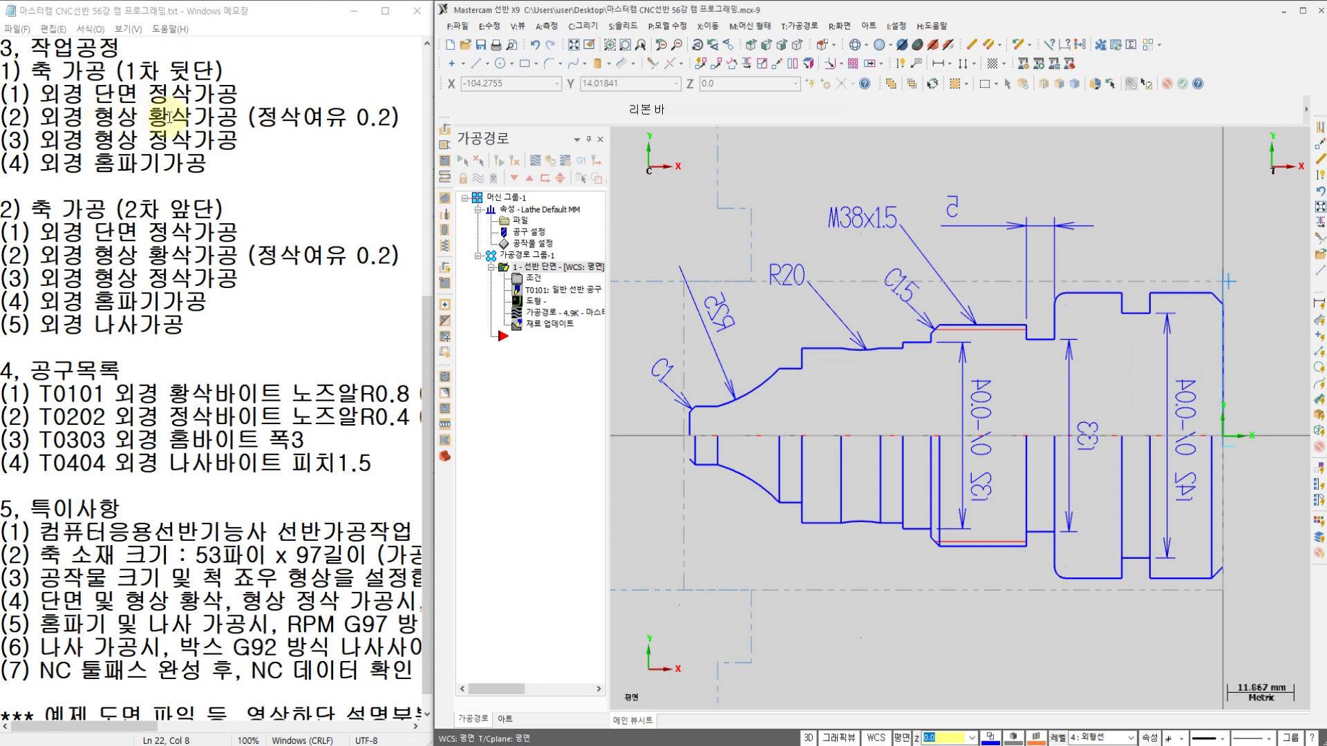
pyautogui.scroll(2, 1130, 333)
pyautogui.scroll(1, 1134, 332)
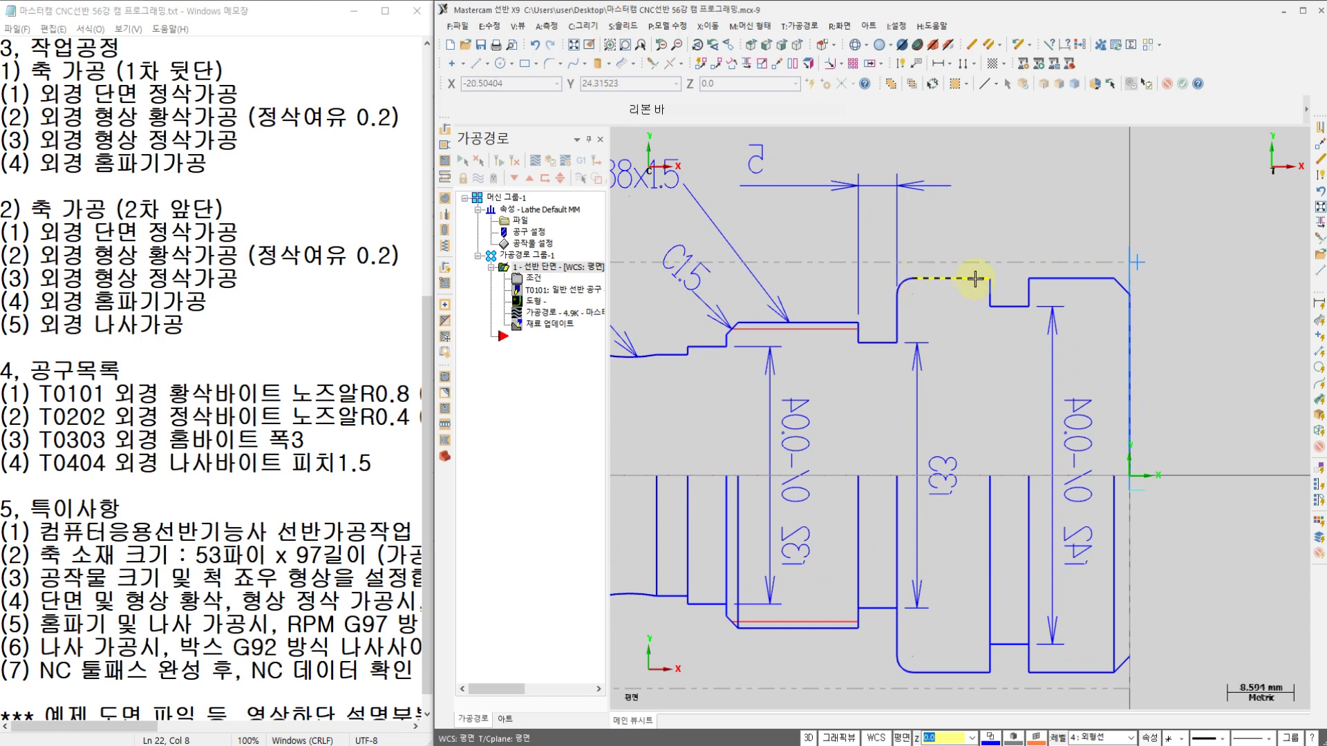
pyautogui.moveTo(1141, 282)
pyautogui.mouseDown()
pyautogui.moveTo(1099, 266)
pyautogui.moveTo(999, 267)
pyautogui.moveTo(915, 228)
pyautogui.moveTo(1132, 275)
pyautogui.moveTo(1220, 207)
pyautogui.mouseUp()
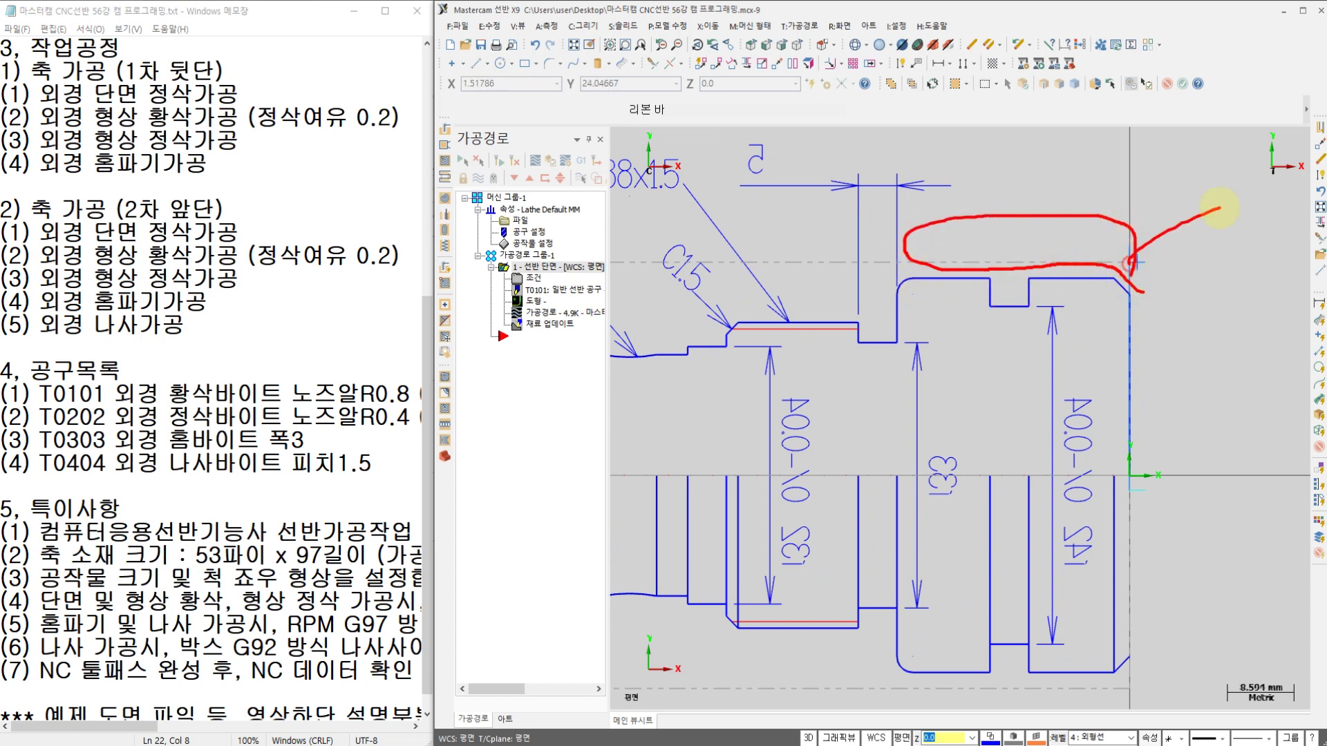
pyautogui.moveTo(1187, 318)
pyautogui.mouseDown()
pyautogui.moveTo(1193, 289)
pyautogui.moveTo(1231, 336)
pyautogui.moveTo(1277, 316)
pyautogui.mouseUp()
pyautogui.moveTo(1218, 356)
pyautogui.mouseDown()
pyautogui.moveTo(1276, 344)
pyautogui.moveTo(1241, 270)
pyautogui.moveTo(1201, 349)
pyautogui.mouseUp()
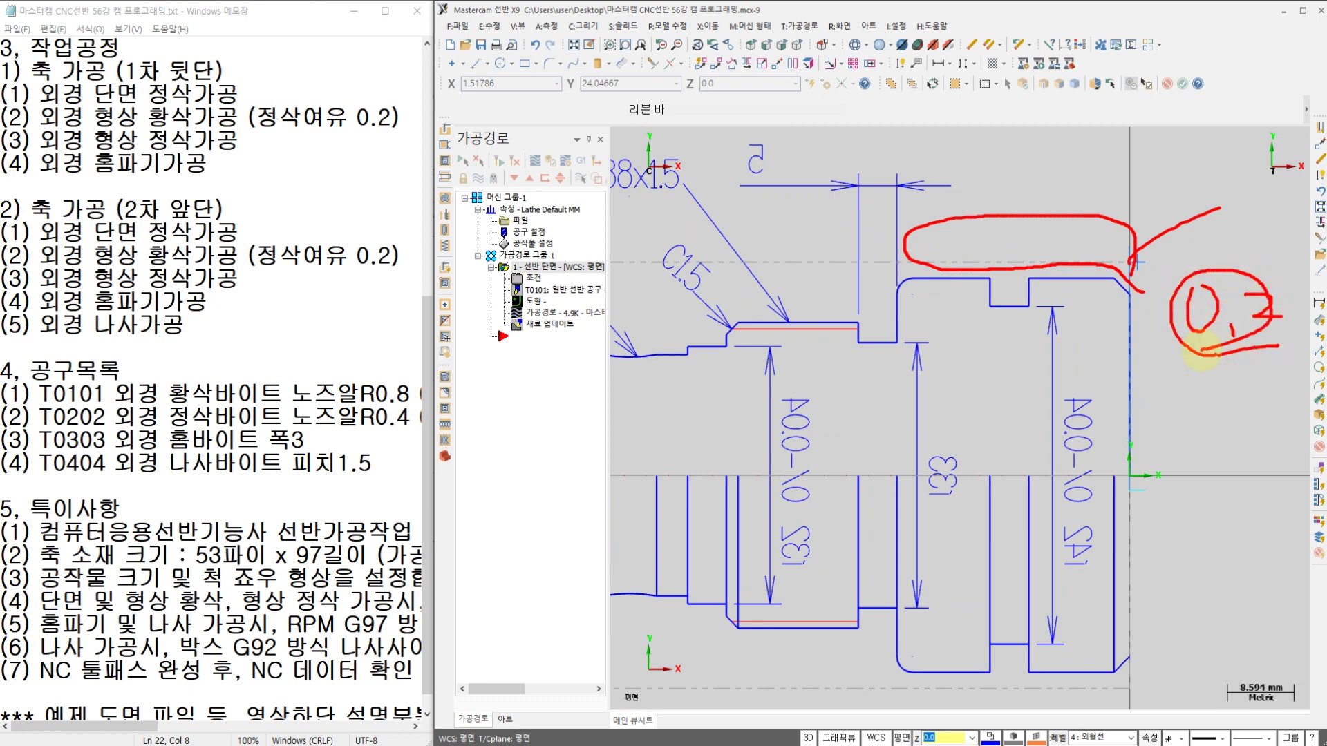
pyautogui.moveTo(1031, 280)
pyautogui.mouseDown()
pyautogui.moveTo(1032, 297)
pyautogui.moveTo(988, 304)
pyautogui.moveTo(985, 284)
pyautogui.moveTo(1024, 294)
pyautogui.moveTo(1007, 296)
pyautogui.moveTo(1043, 356)
pyautogui.moveTo(986, 358)
pyautogui.moveTo(1037, 373)
pyautogui.moveTo(1020, 377)
pyautogui.mouseUp()
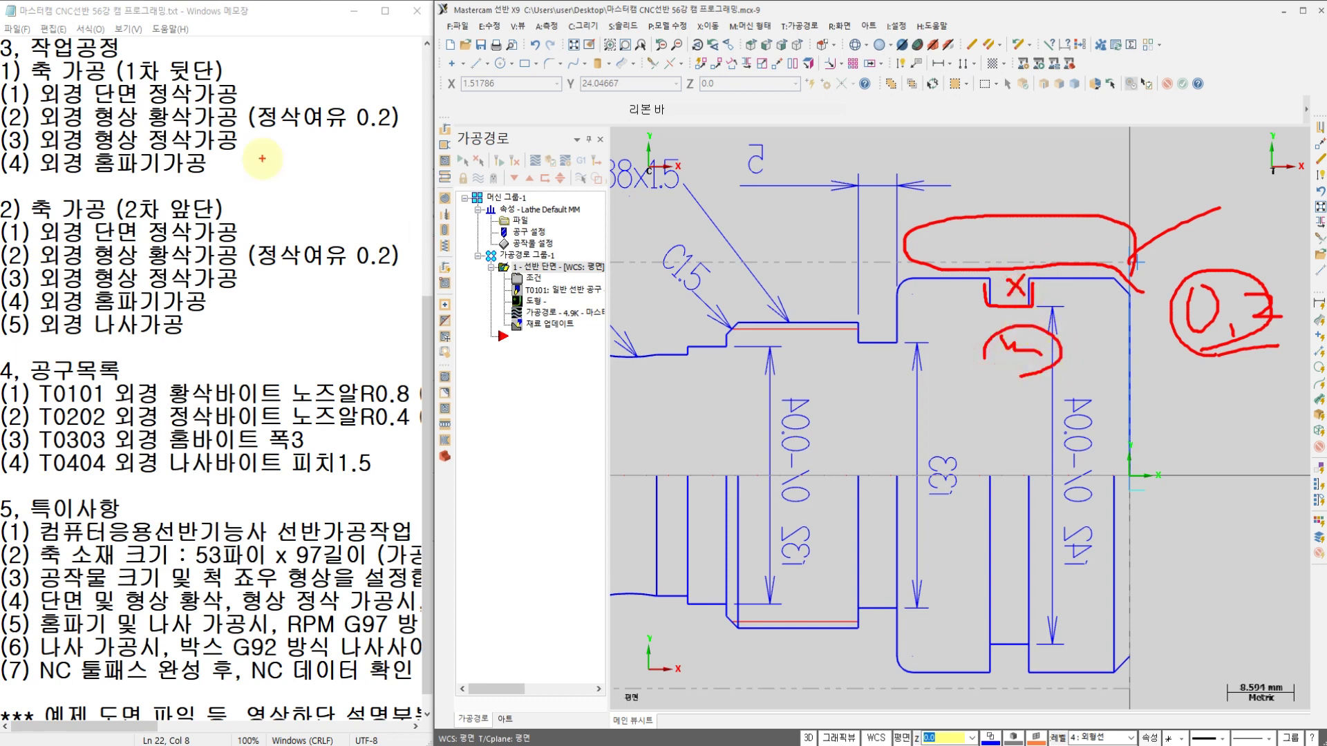
pyautogui.moveTo(247, 164)
pyautogui.mouseDown()
pyautogui.moveTo(67, 109)
pyautogui.moveTo(147, 63)
pyautogui.moveTo(181, 140)
pyautogui.moveTo(172, 177)
pyautogui.mouseUp()
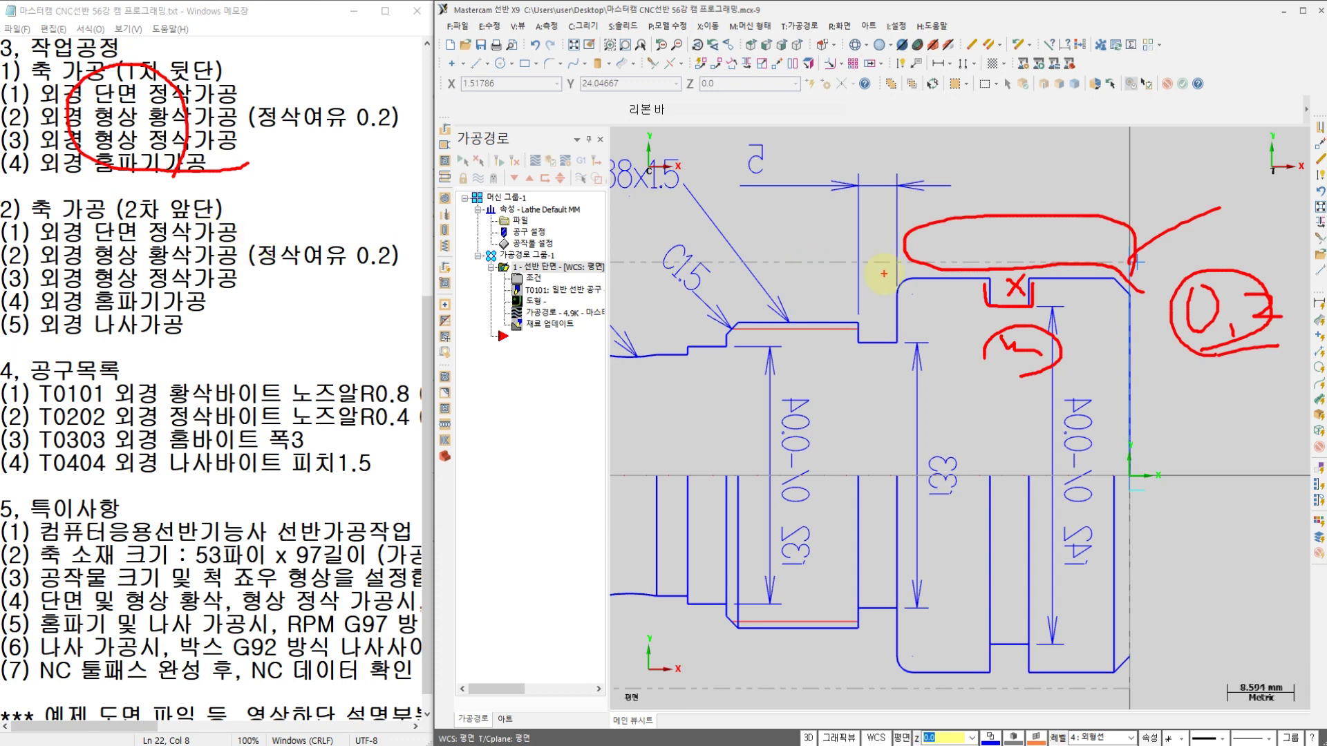
pyautogui.press('Escape')
pyautogui.moveTo(966, 313); pyautogui.dragTo(920, 345, button='middle')
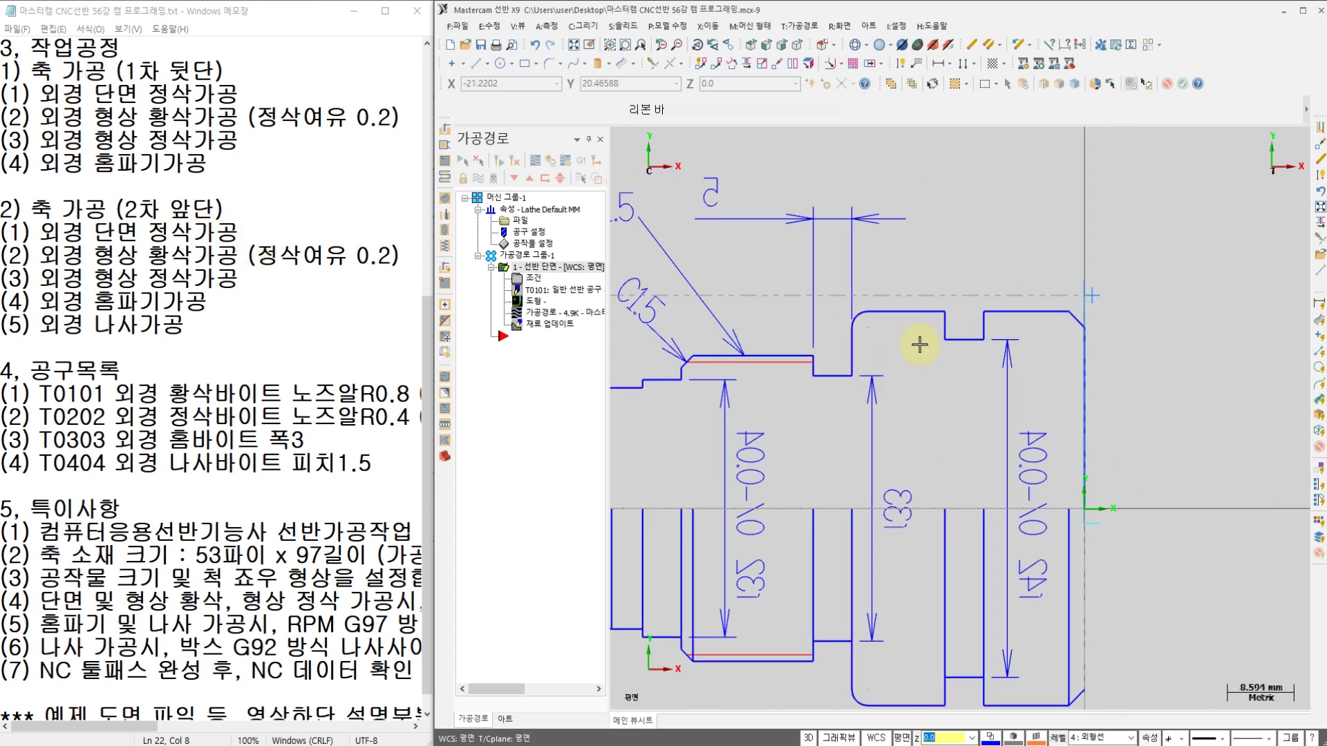
# Start a lathe roughing toolpath and begin its partial chain at the rear-end chamfer, directed from the end face towards the outer diameter
pyautogui.click(801, 26)
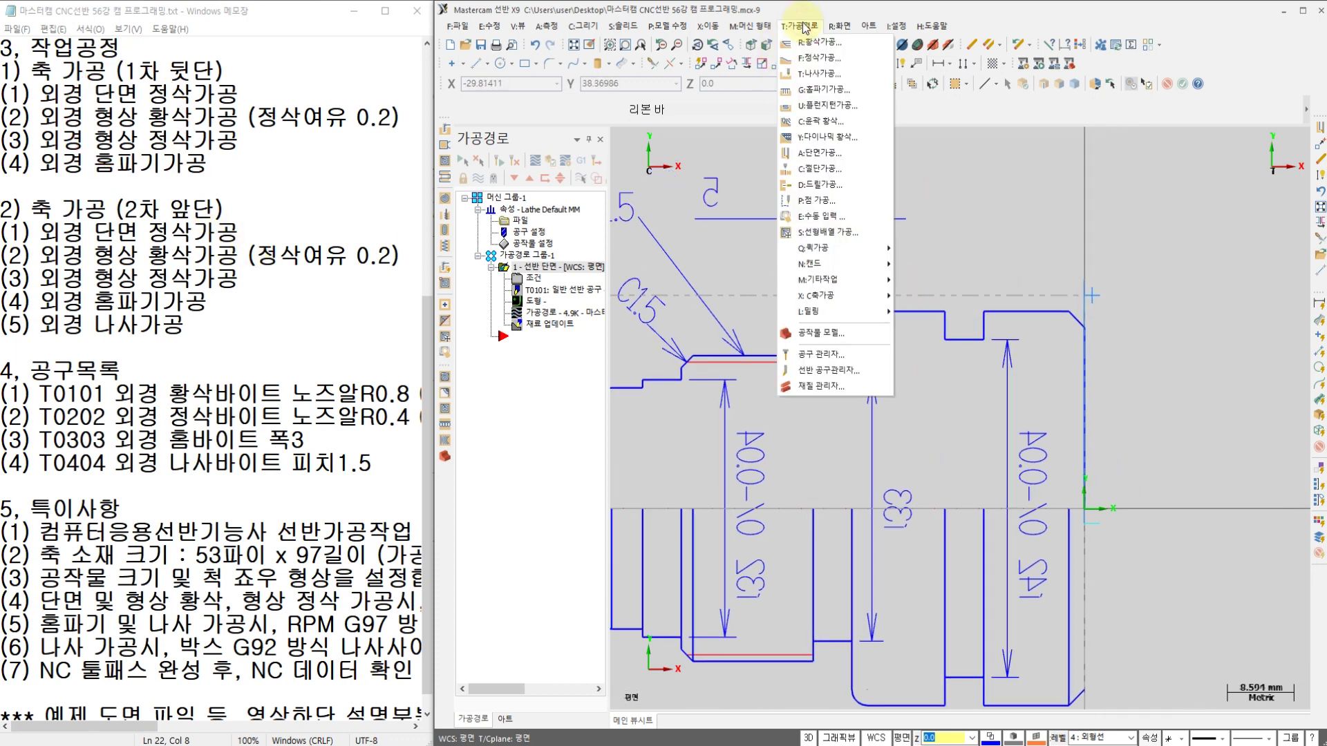
pyautogui.click(826, 45)
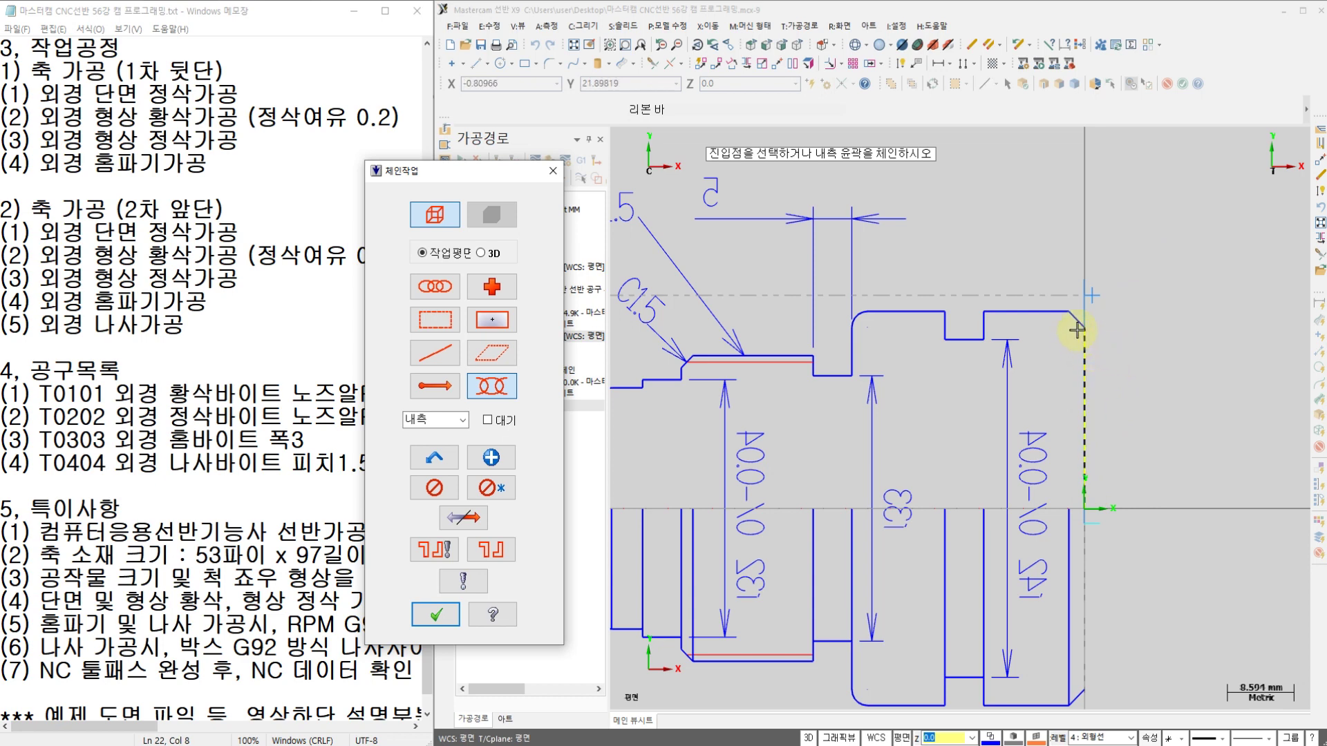
pyautogui.scroll(3, 1071, 324)
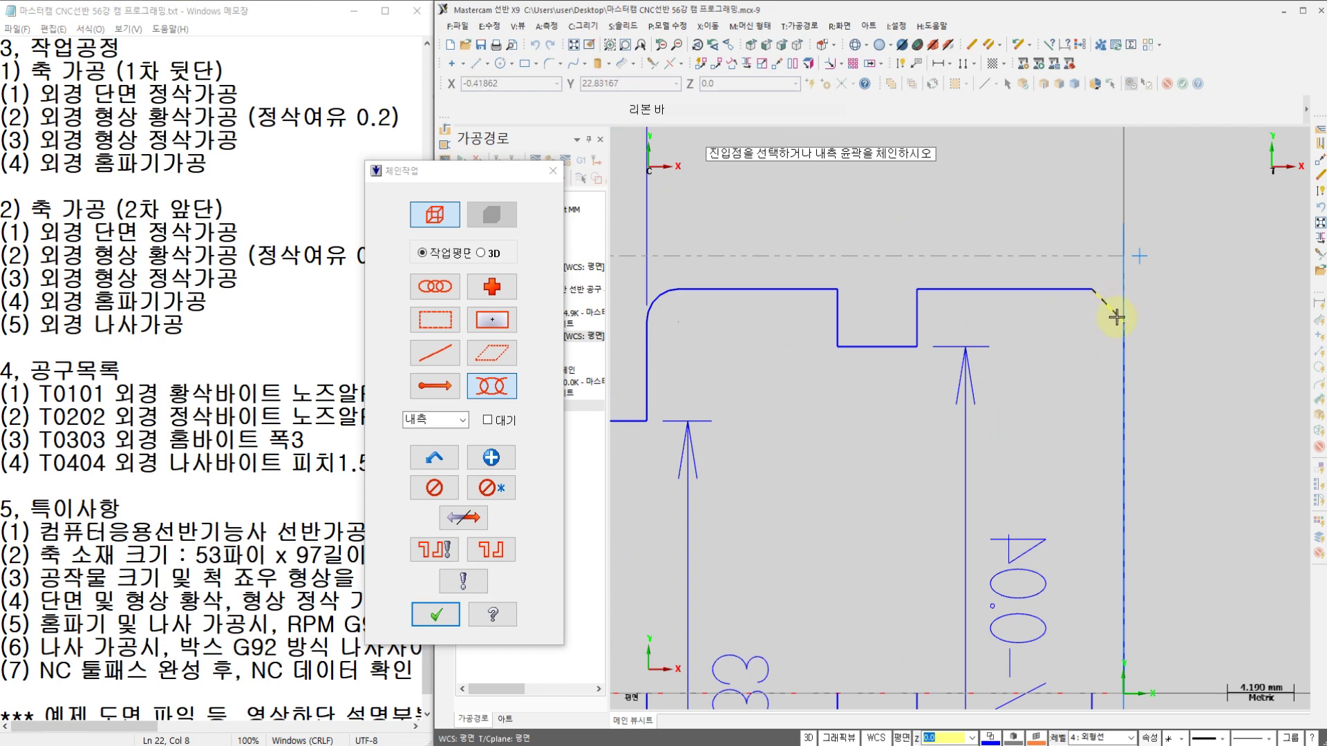
pyautogui.click(1116, 317)
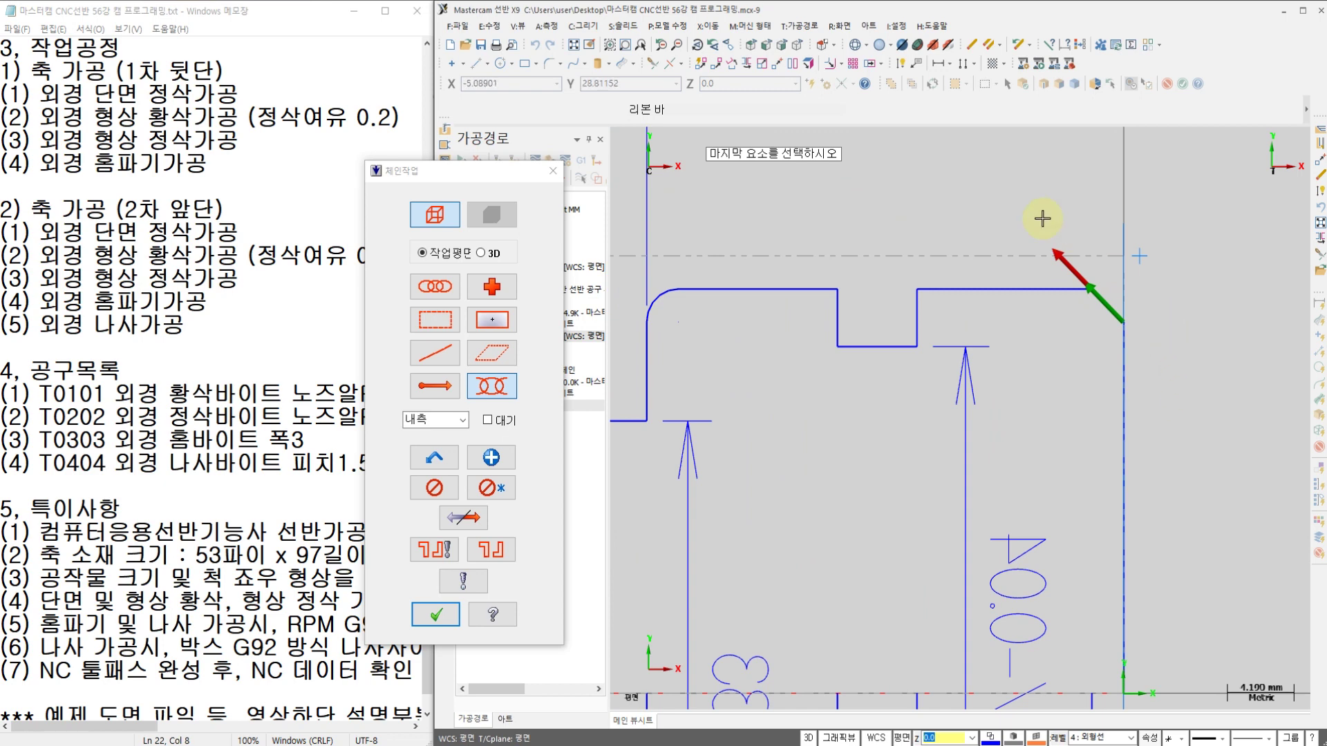
pyautogui.click(467, 521)
pyautogui.click(467, 521)
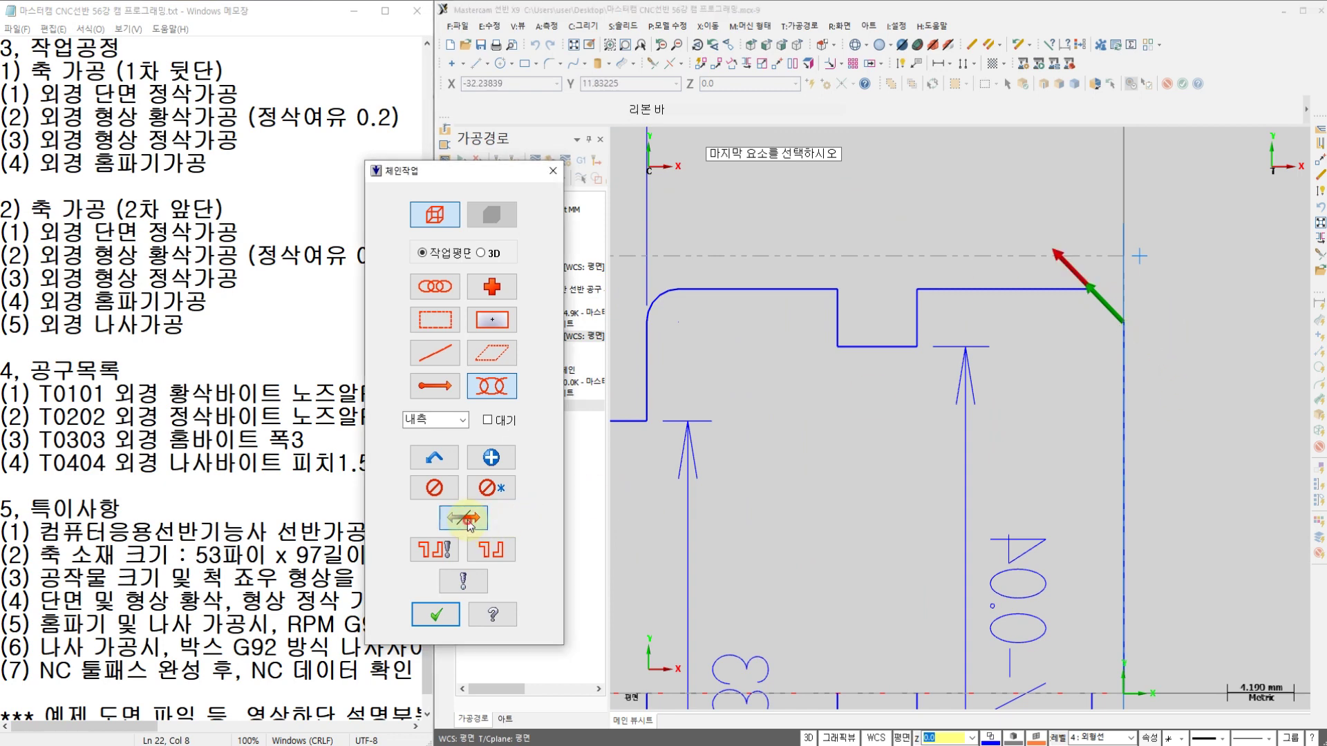
pyautogui.click(468, 522)
pyautogui.click(470, 523)
pyautogui.click(470, 523)
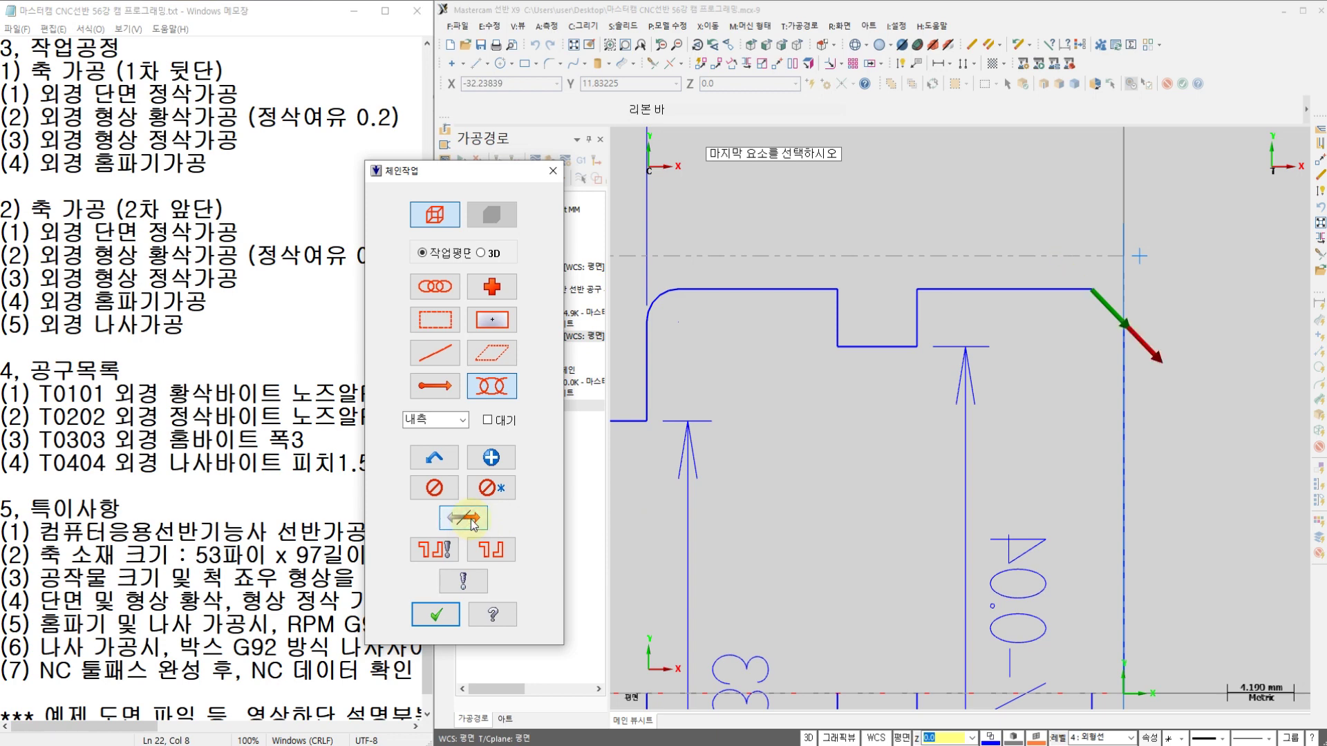
pyautogui.click(470, 523)
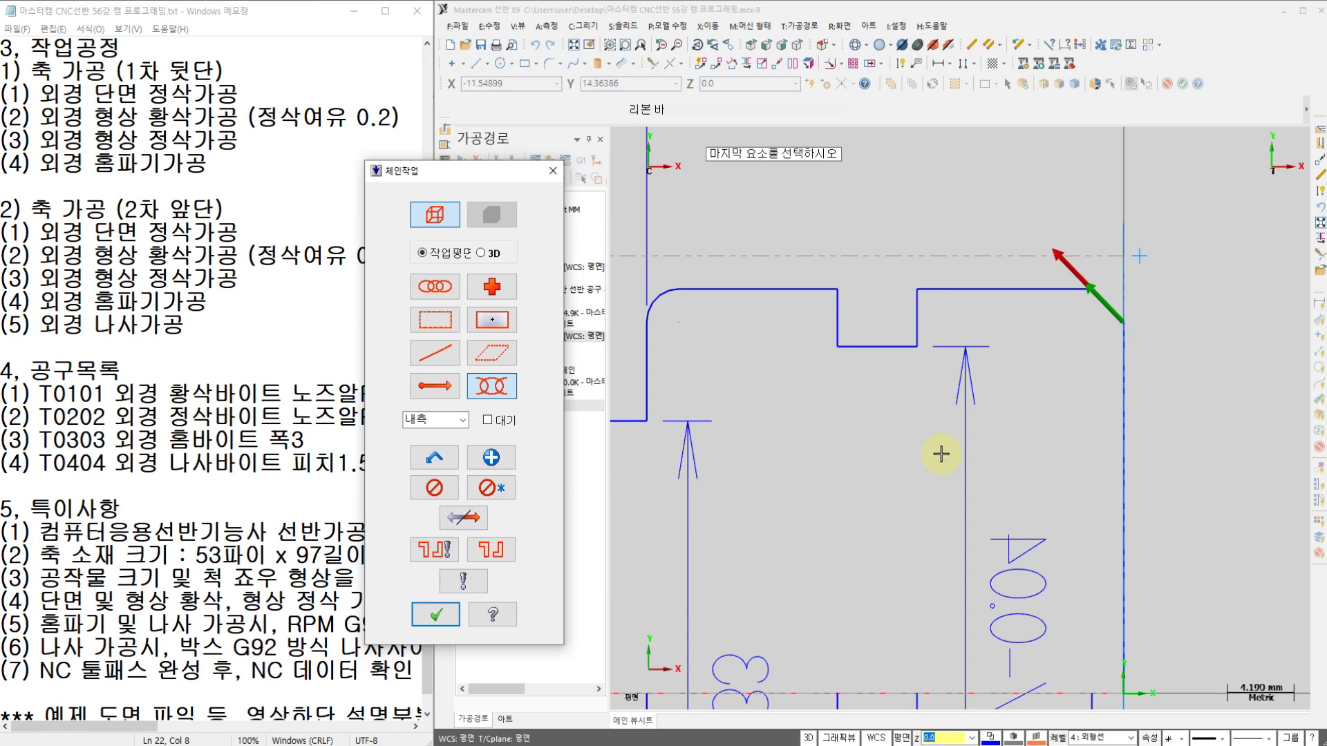
# End the roughing chain at the horizontal outer-diameter line between the groove and the corner fillet, and accept the chain
pyautogui.scroll(-2, 941, 455)
pyautogui.moveTo(884, 479); pyautogui.dragTo(972, 492, button='middle')
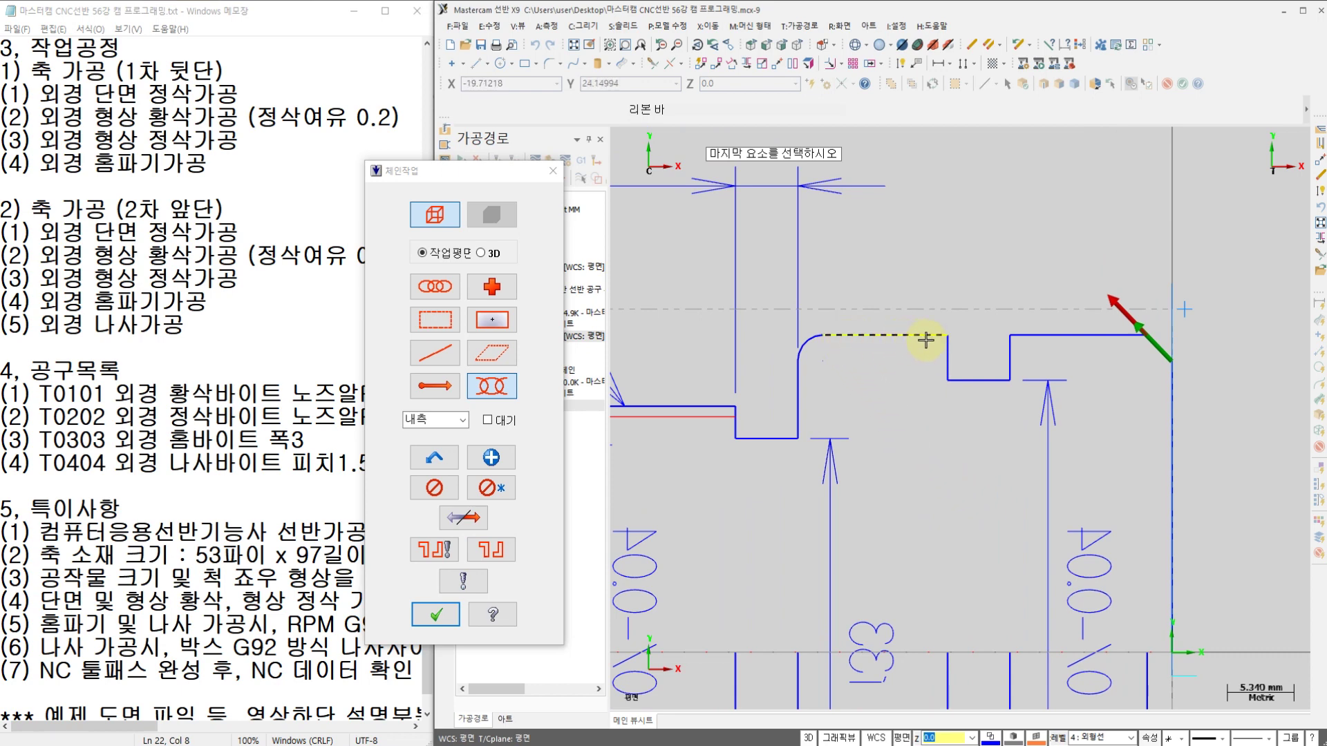
pyautogui.click(847, 336)
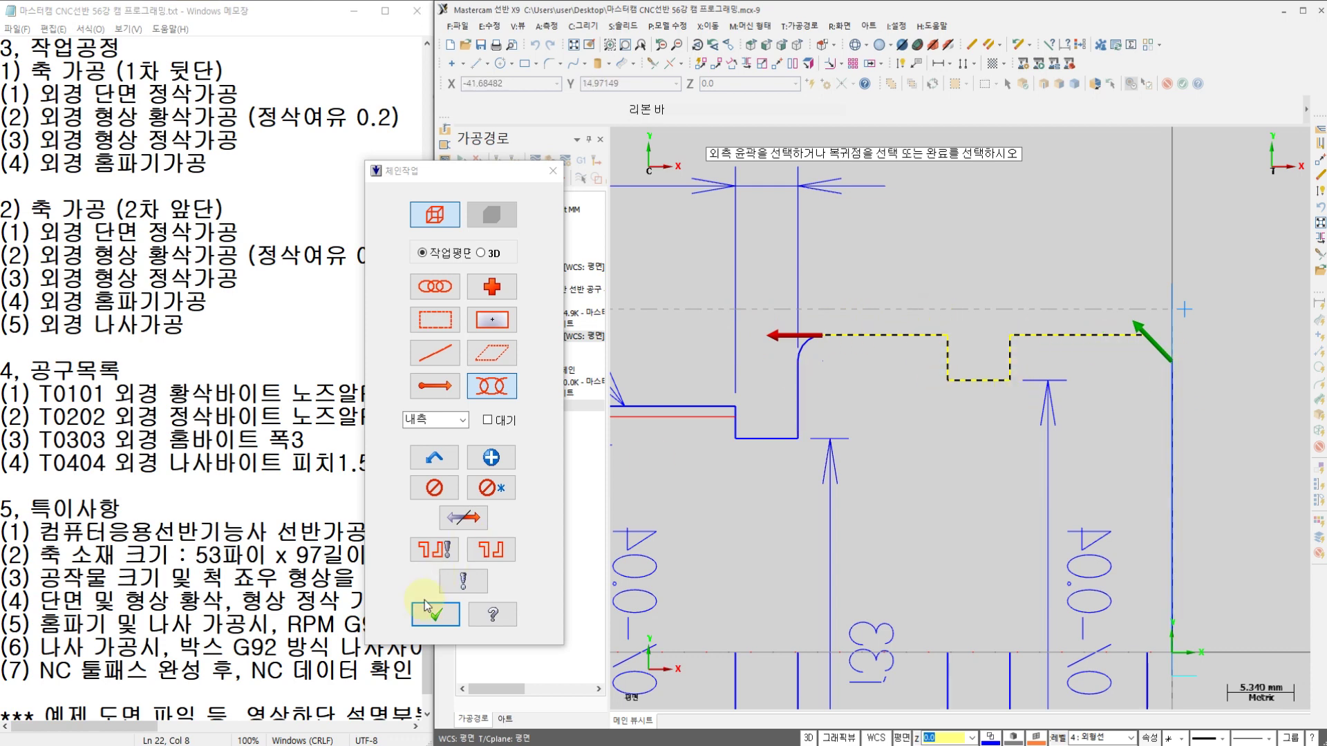
pyautogui.click(435, 614)
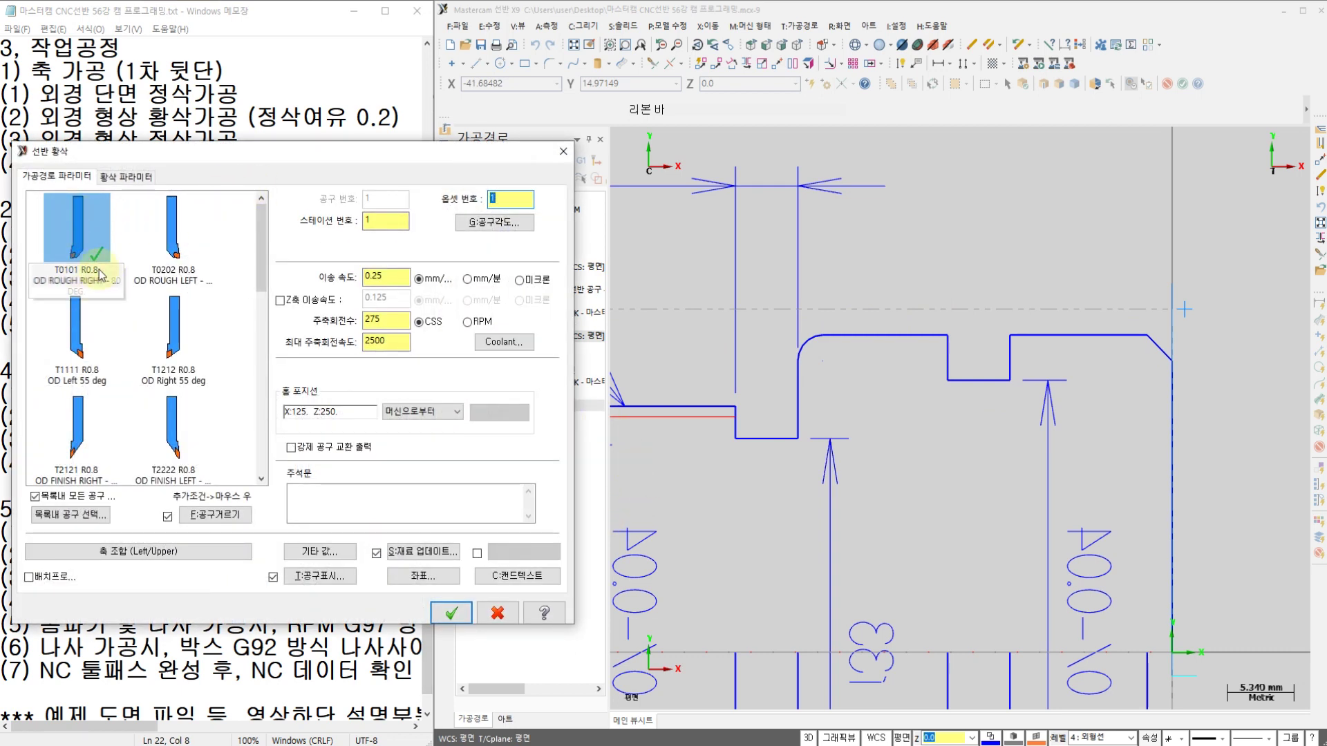
pyautogui.moveTo(84, 250); pyautogui.dragTo(248, 219)
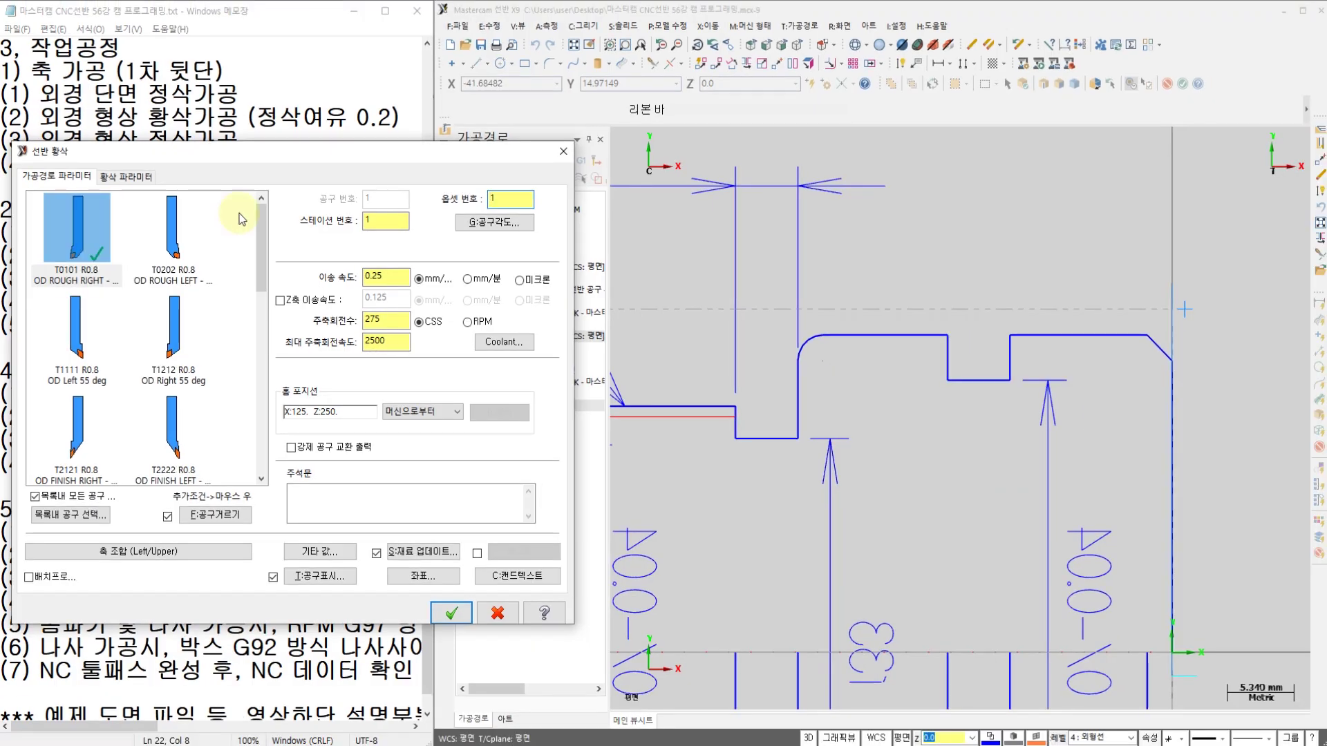
pyautogui.hotkey('ctrl', '1')
pyautogui.click(84, 277)
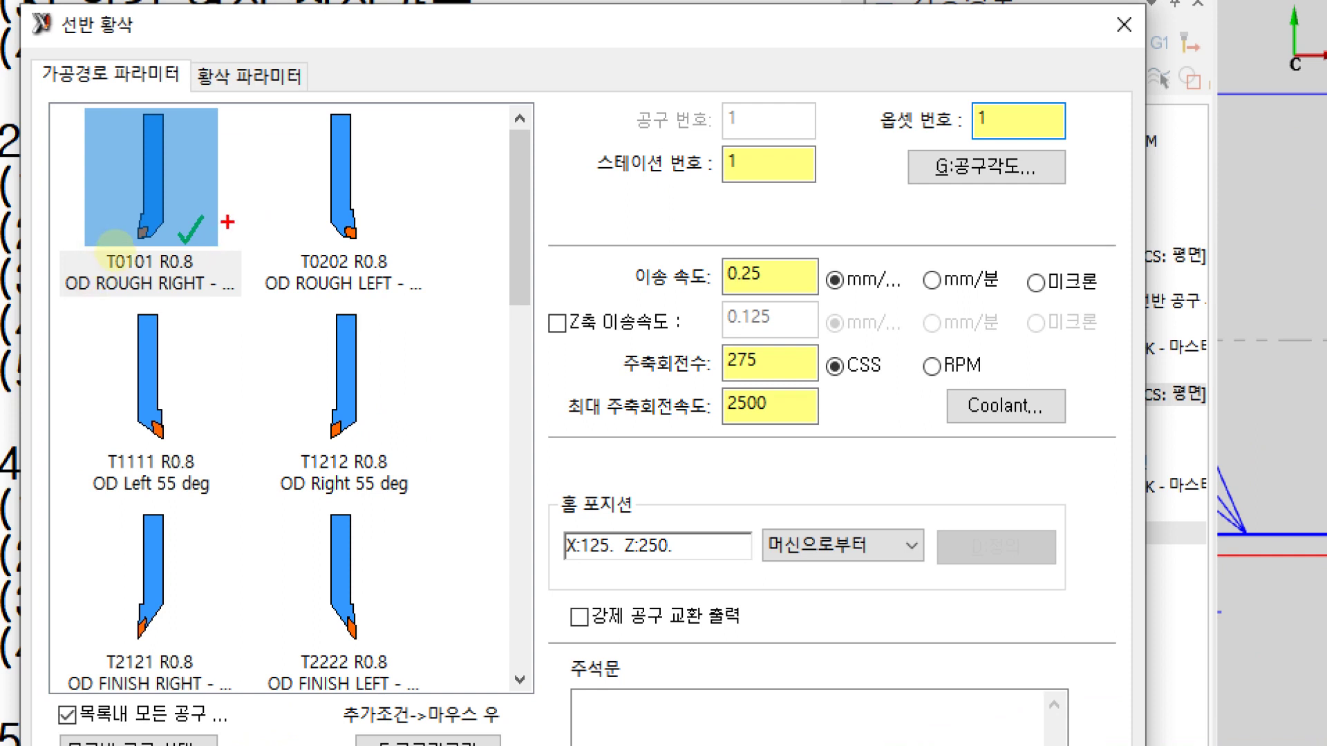
pyautogui.click(230, 241)
pyautogui.moveTo(230, 240)
pyautogui.mouseDown()
pyautogui.moveTo(193, 267)
pyautogui.moveTo(154, 223)
pyautogui.moveTo(219, 181)
pyautogui.moveTo(236, 248)
pyautogui.mouseUp()
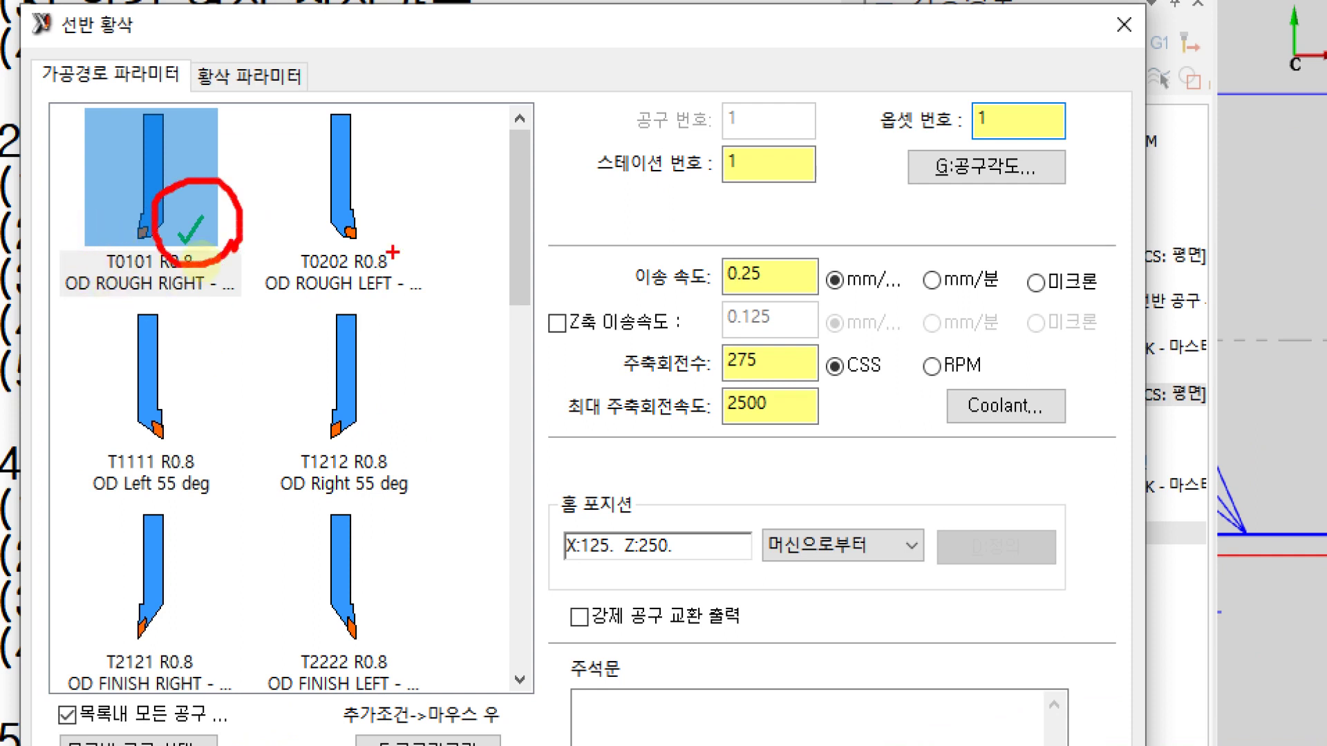
pyautogui.moveTo(419, 206)
pyautogui.mouseDown()
pyautogui.moveTo(380, 237)
pyautogui.moveTo(405, 242)
pyautogui.mouseUp()
pyautogui.moveTo(405, 393); pyautogui.dragTo(378, 420)
pyautogui.moveTo(381, 395); pyautogui.dragTo(402, 419)
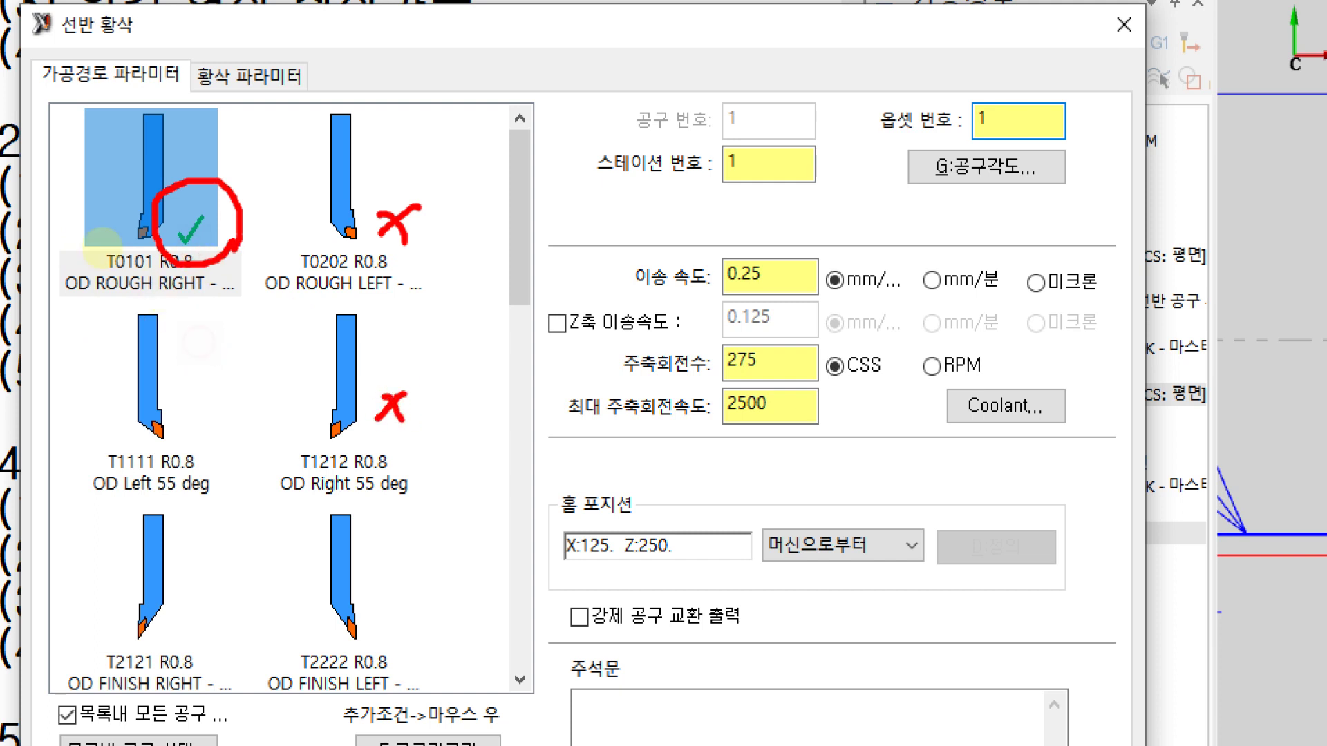
pyautogui.moveTo(100, 183); pyautogui.dragTo(116, 183)
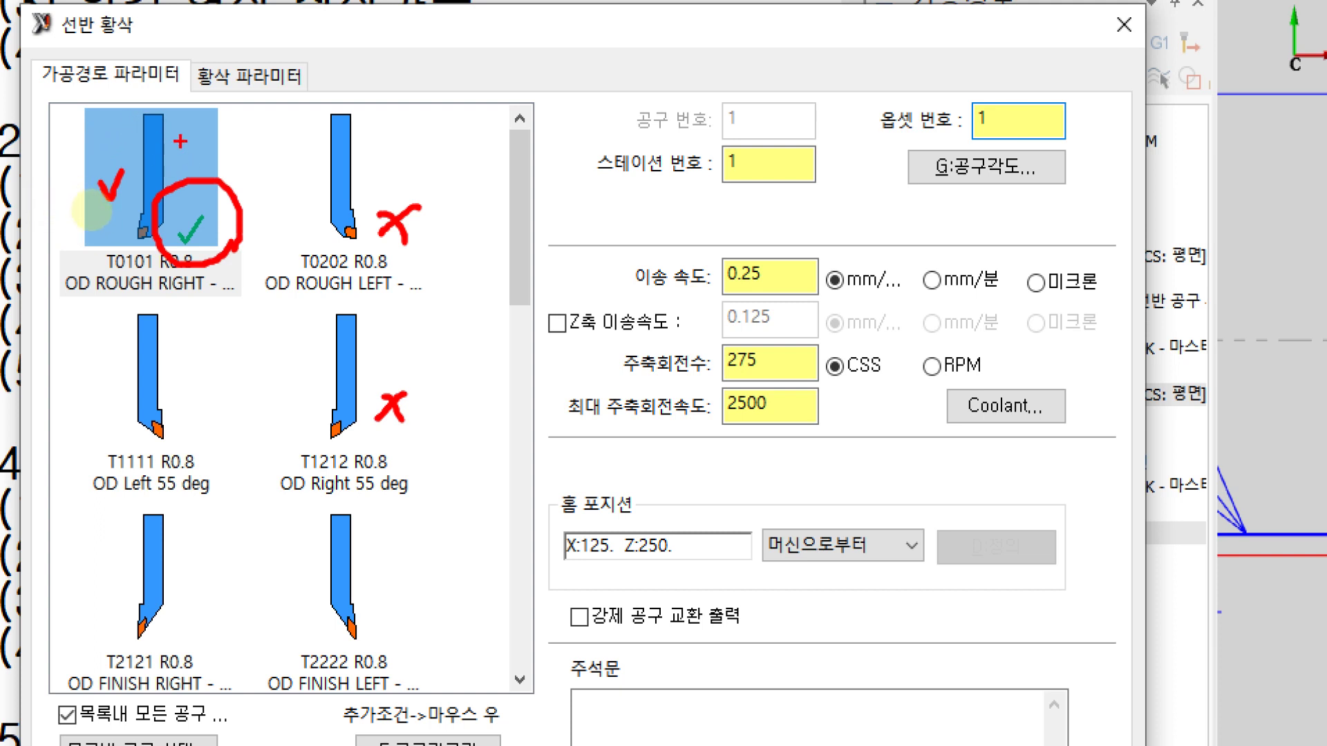
pyautogui.moveTo(181, 138)
pyautogui.mouseDown()
pyautogui.moveTo(211, 125)
pyautogui.moveTo(165, 132)
pyautogui.moveTo(215, 148)
pyautogui.moveTo(237, 105)
pyautogui.mouseUp()
pyautogui.moveTo(215, 247)
pyautogui.mouseDown()
pyautogui.moveTo(167, 246)
pyautogui.moveTo(219, 216)
pyautogui.mouseUp()
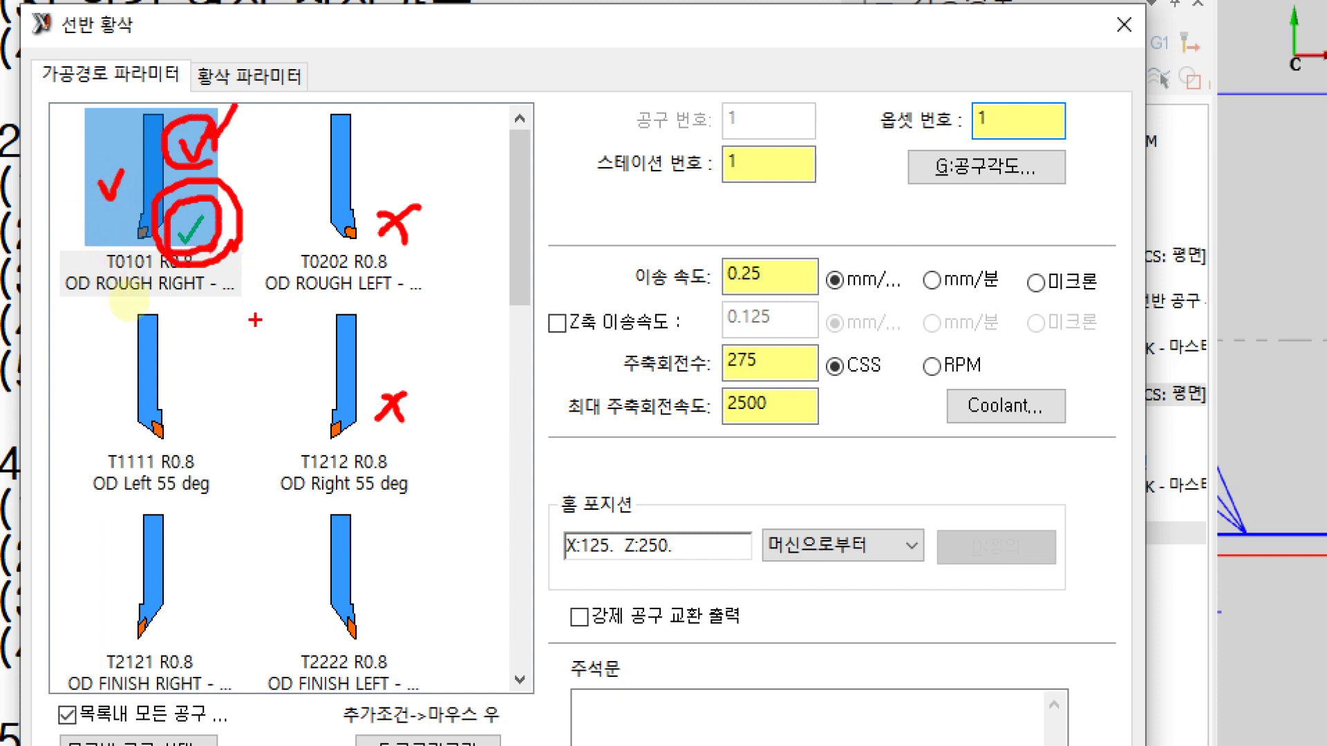
pyautogui.moveTo(234, 330); pyautogui.dragTo(246, 349)
pyautogui.moveTo(239, 283); pyautogui.dragTo(231, 298)
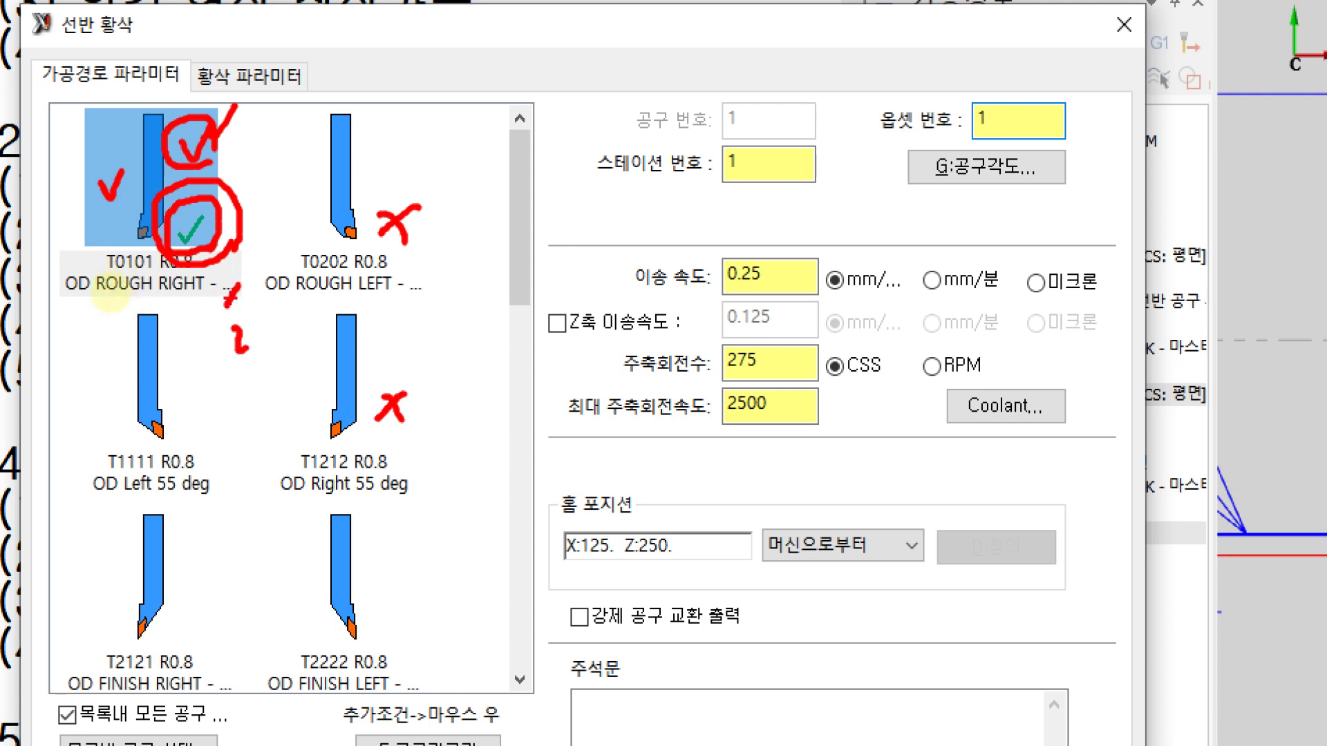
pyautogui.press('Escape')
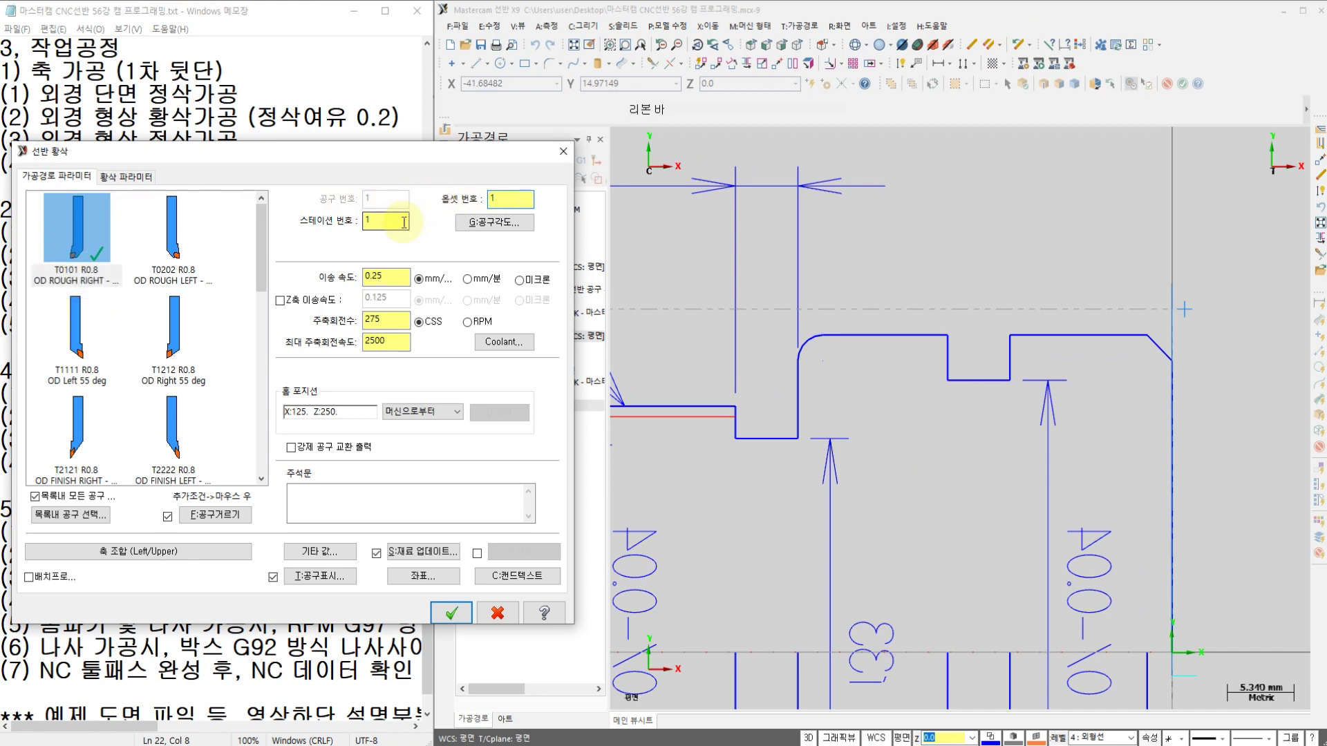
# Set the roughing spindle speed to 120 CSS with a maximum spindle speed of 1200
pyautogui.click(389, 276)
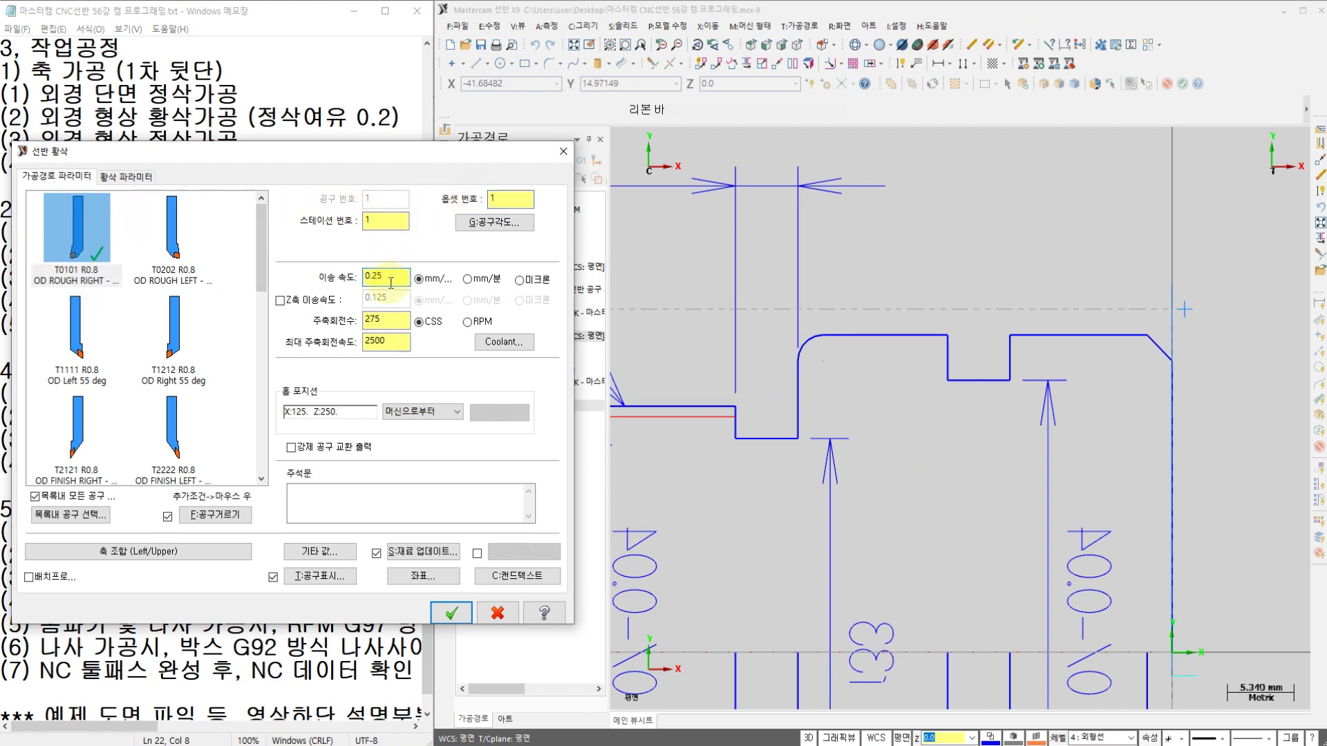
pyautogui.moveTo(391, 321); pyautogui.dragTo(353, 319)
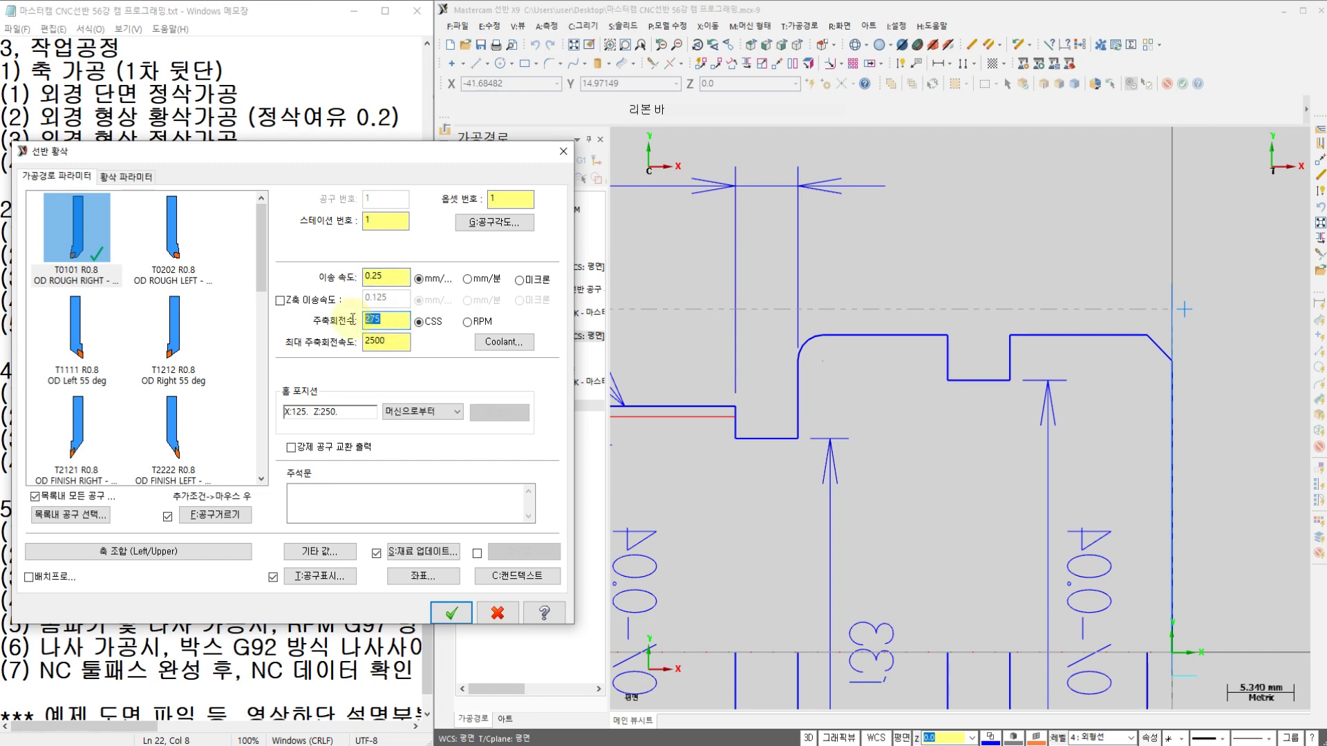
pyautogui.write('120')
pyautogui.doubleClick(385, 340)
pyautogui.write('120')
# Enable flood coolant for the roughing operation and open its rough parameters
pyautogui.click(495, 348)
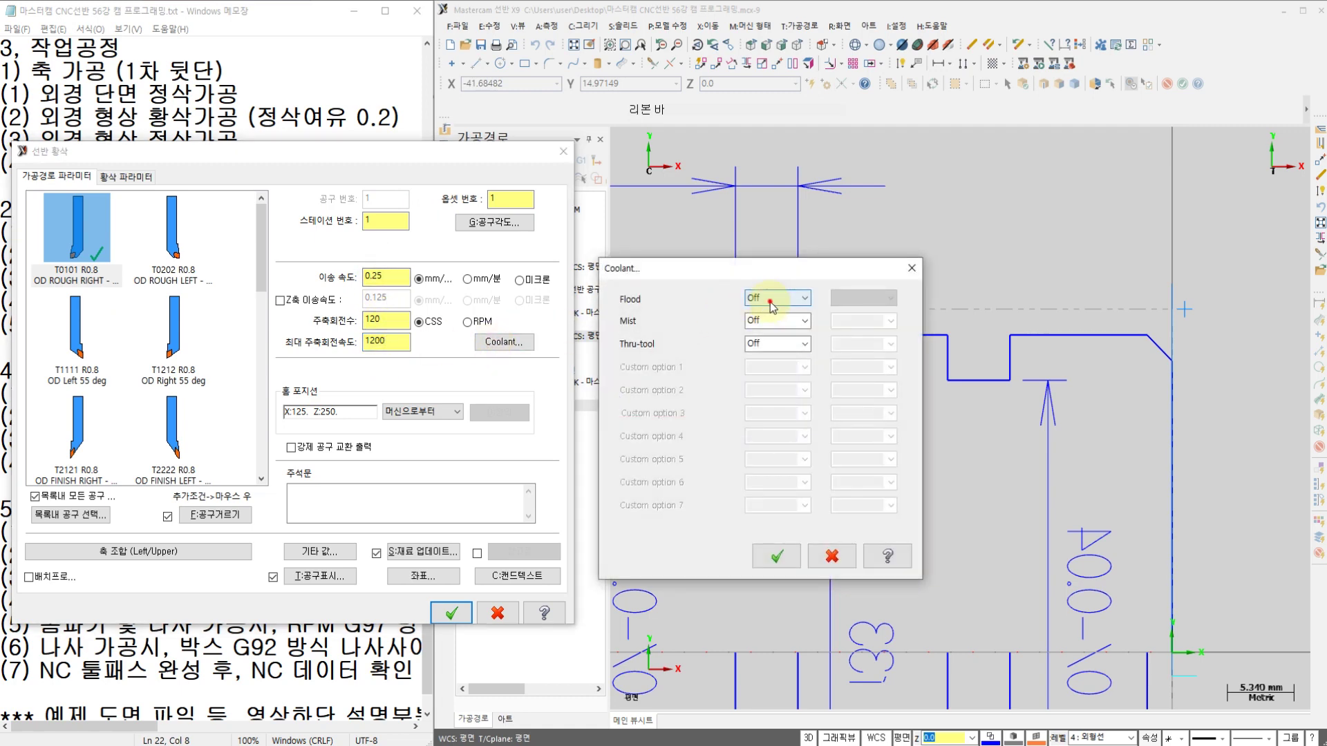
pyautogui.click(774, 298)
pyautogui.click(768, 309)
pyautogui.click(773, 554)
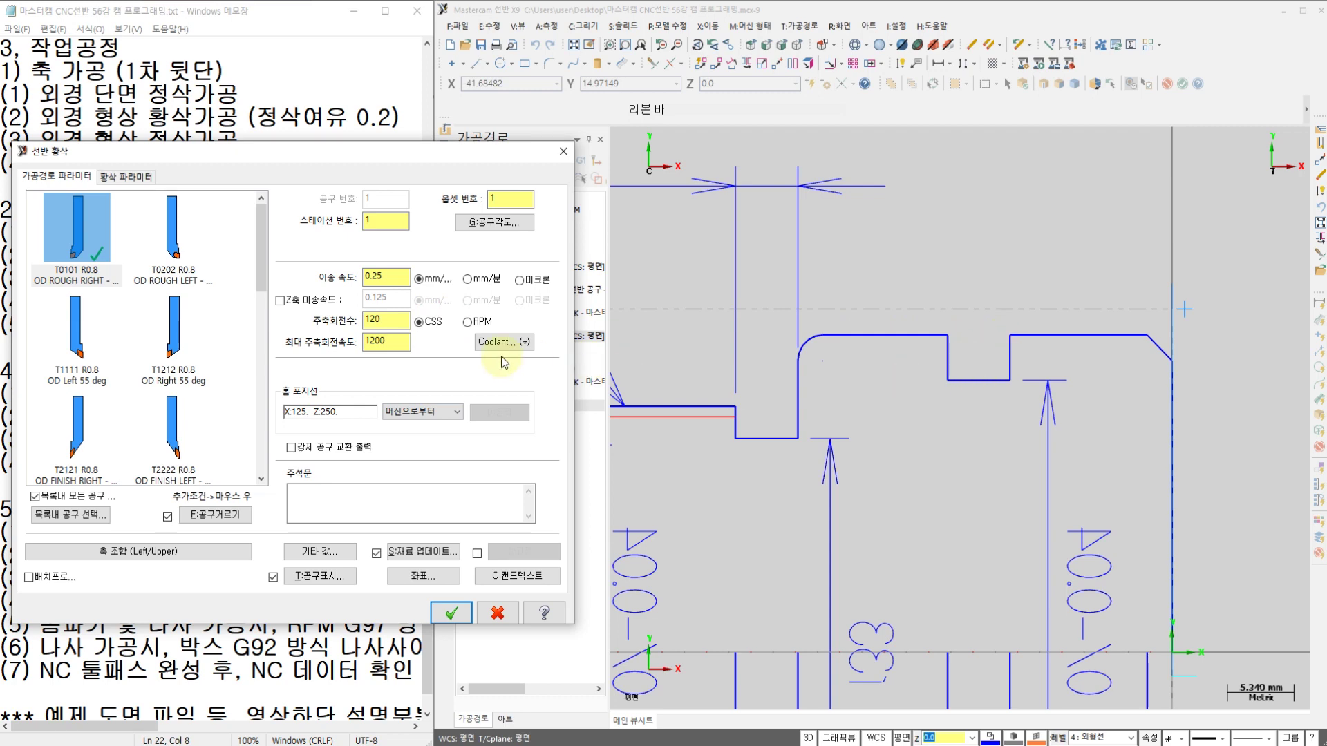
pyautogui.click(132, 181)
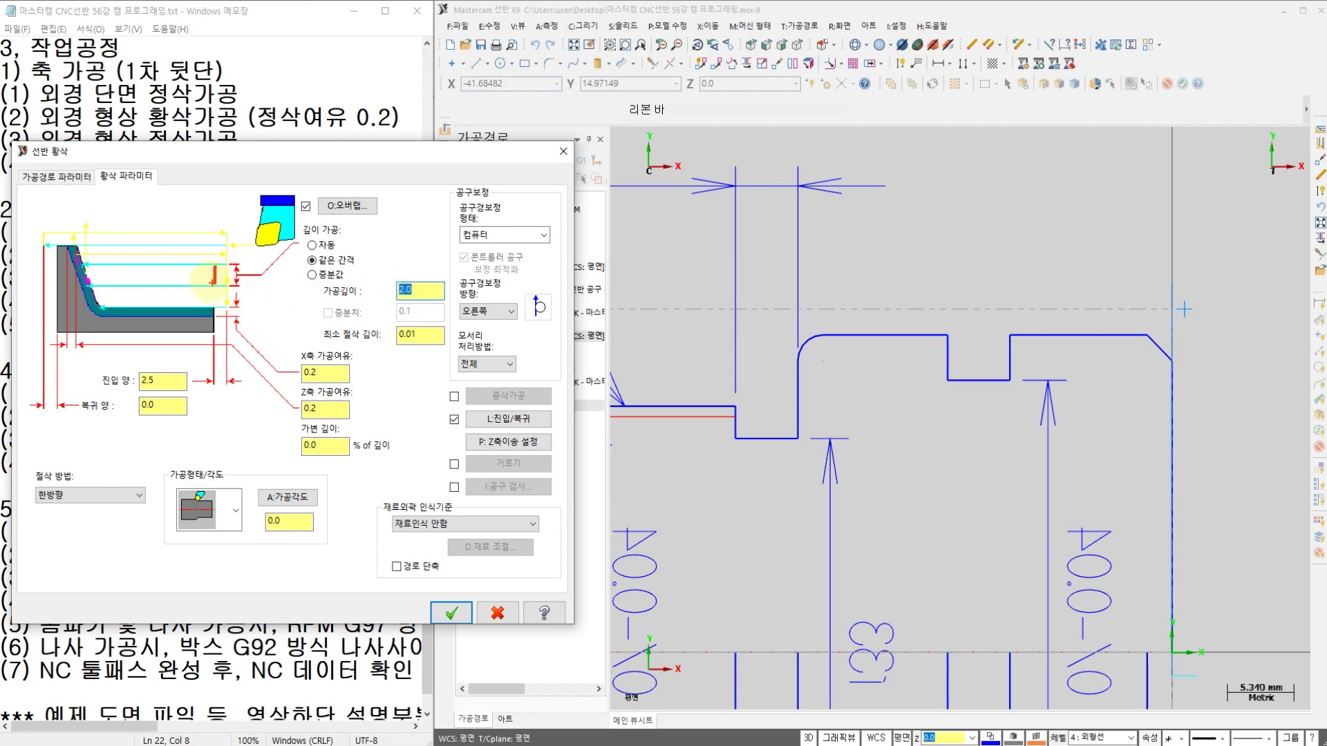
pyautogui.moveTo(246, 316)
pyautogui.mouseDown()
pyautogui.moveTo(264, 344)
pyautogui.moveTo(245, 328)
pyautogui.moveTo(241, 386)
pyautogui.mouseUp()
pyautogui.moveTo(290, 312)
pyautogui.mouseDown()
pyautogui.moveTo(275, 344)
pyautogui.moveTo(318, 351)
pyautogui.moveTo(295, 361)
pyautogui.mouseUp()
pyautogui.moveTo(295, 392)
pyautogui.mouseDown()
pyautogui.moveTo(244, 396)
pyautogui.moveTo(294, 313)
pyautogui.moveTo(294, 390)
pyautogui.mouseUp()
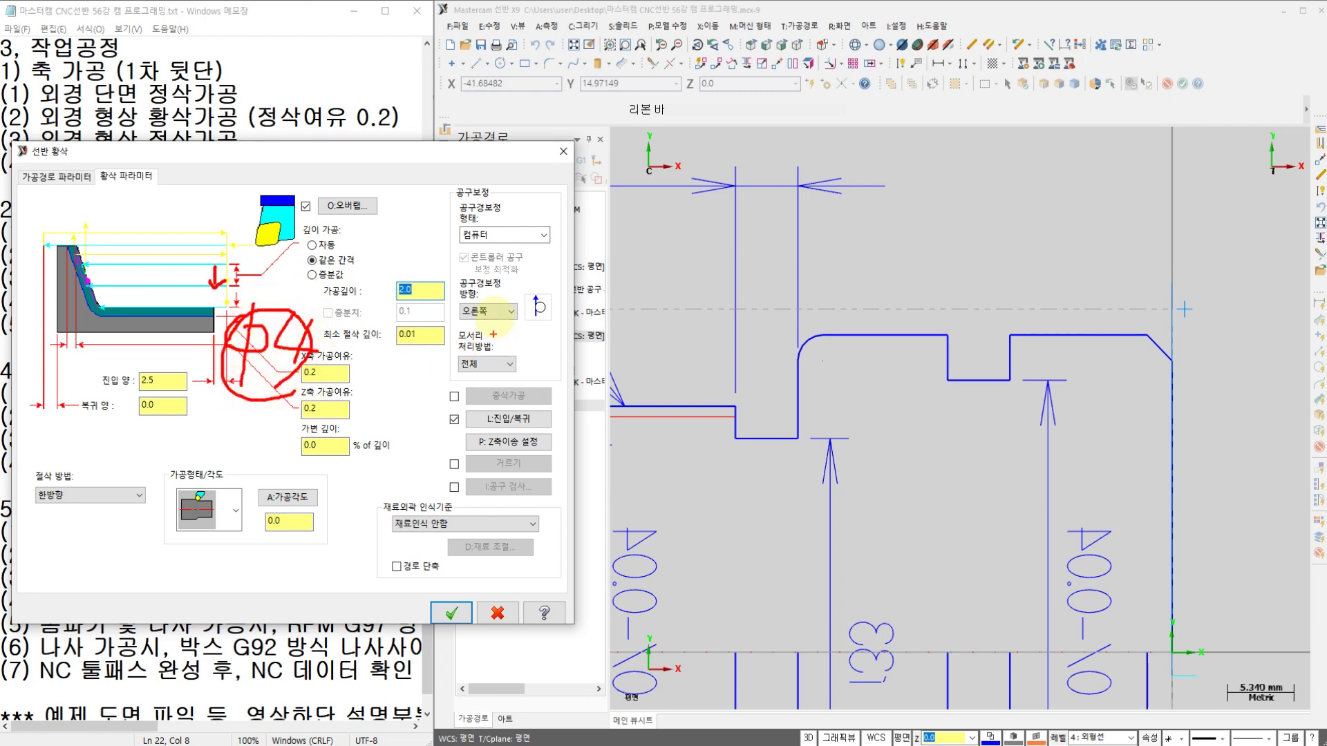
pyautogui.moveTo(504, 236)
pyautogui.mouseDown()
pyautogui.moveTo(595, 235)
pyautogui.moveTo(667, 259)
pyautogui.mouseUp()
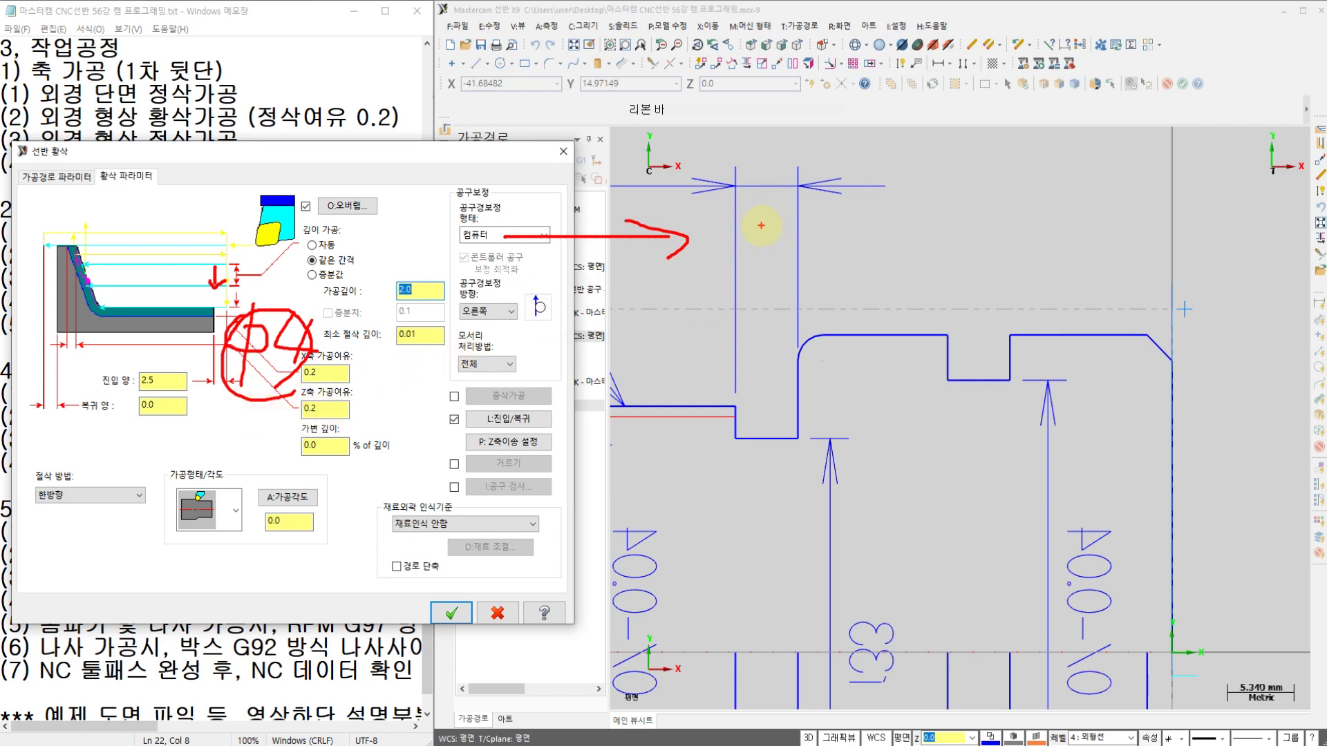
pyautogui.moveTo(760, 205)
pyautogui.mouseDown()
pyautogui.moveTo(746, 280)
pyautogui.moveTo(802, 225)
pyautogui.mouseUp()
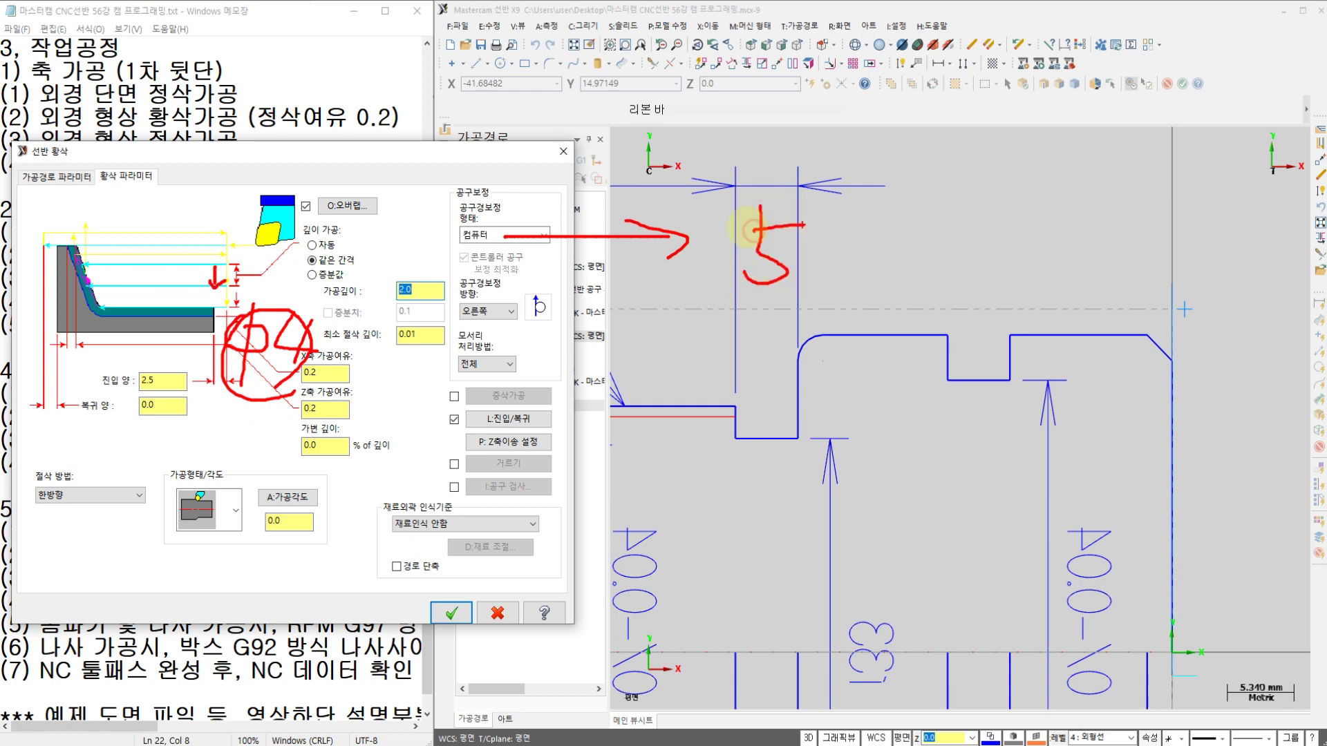
pyautogui.moveTo(719, 228); pyautogui.dragTo(704, 288)
pyautogui.moveTo(817, 256)
pyautogui.mouseDown()
pyautogui.moveTo(892, 246)
pyautogui.moveTo(898, 304)
pyautogui.mouseUp()
pyautogui.moveTo(954, 213); pyautogui.dragTo(941, 277)
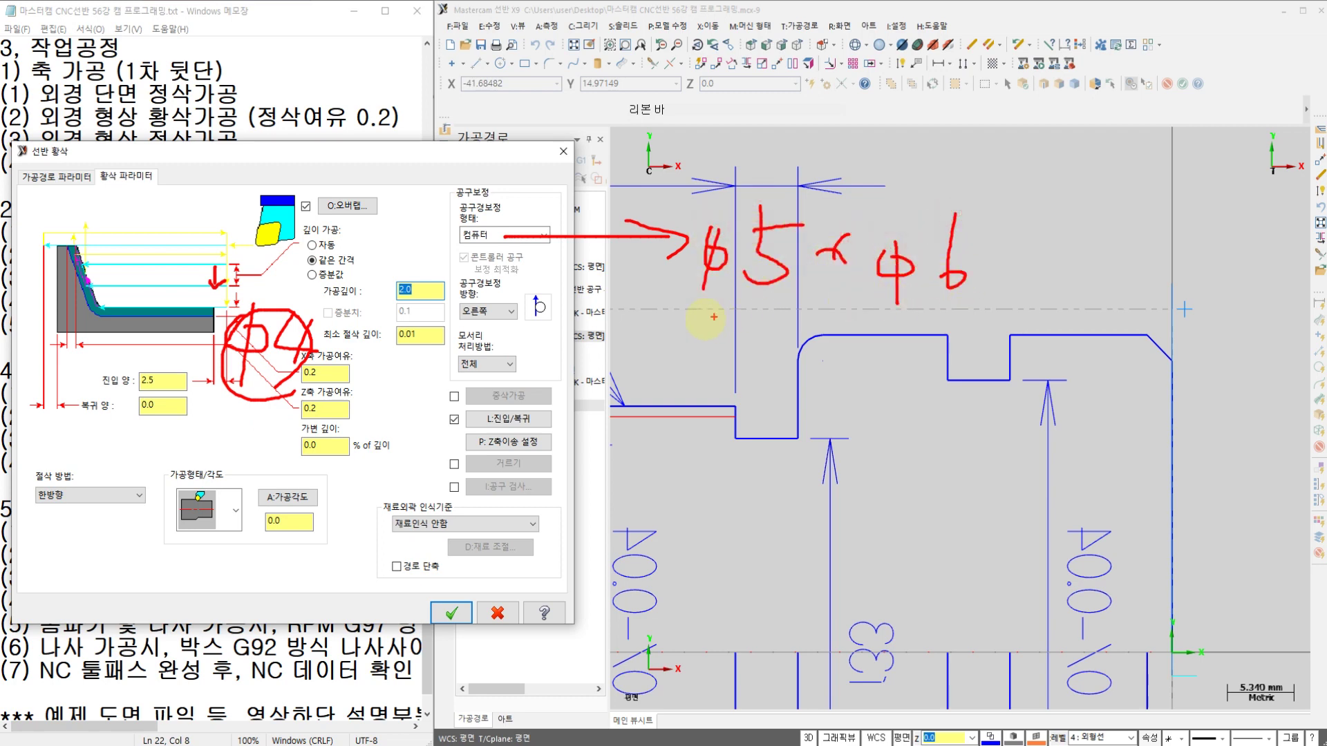
pyautogui.moveTo(714, 317)
pyautogui.mouseDown()
pyautogui.moveTo(992, 294)
pyautogui.moveTo(718, 290)
pyautogui.mouseUp()
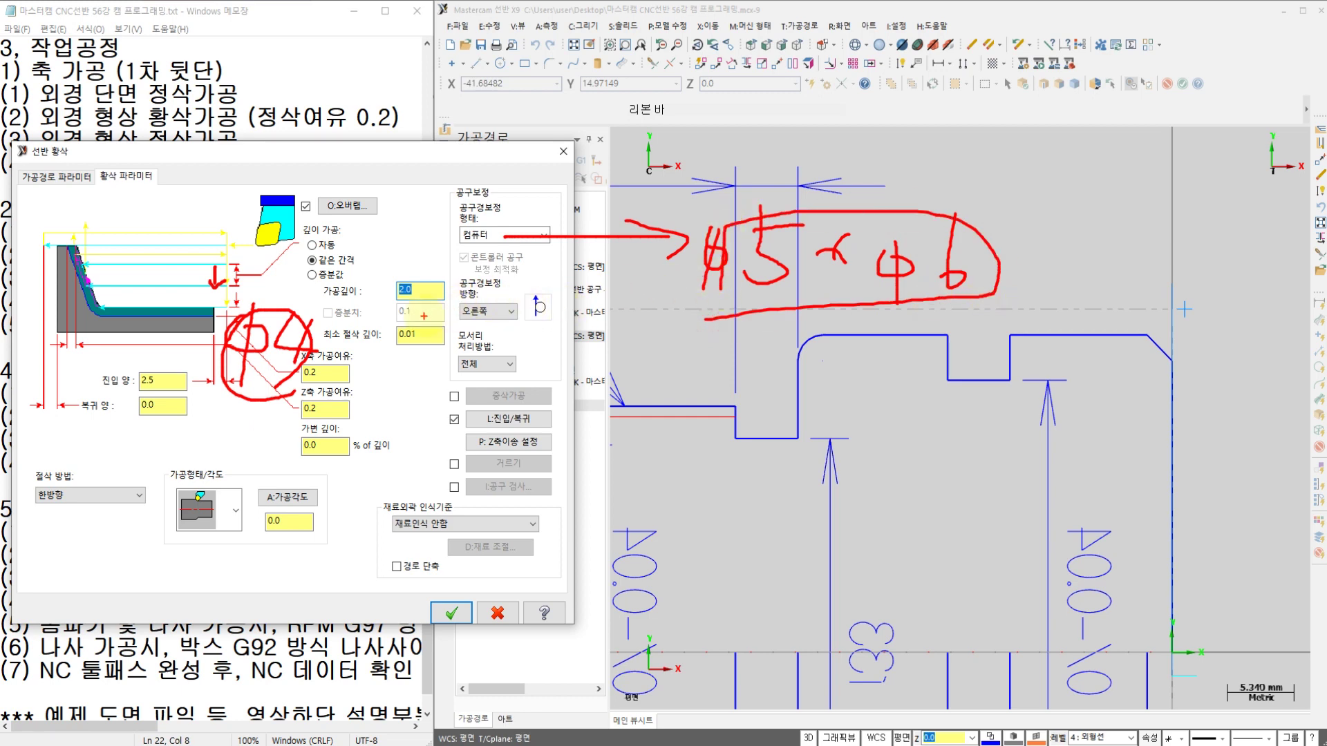
pyautogui.press('Escape')
# Set the roughing depth of cut to 1 with equal steps
pyautogui.click(427, 293)
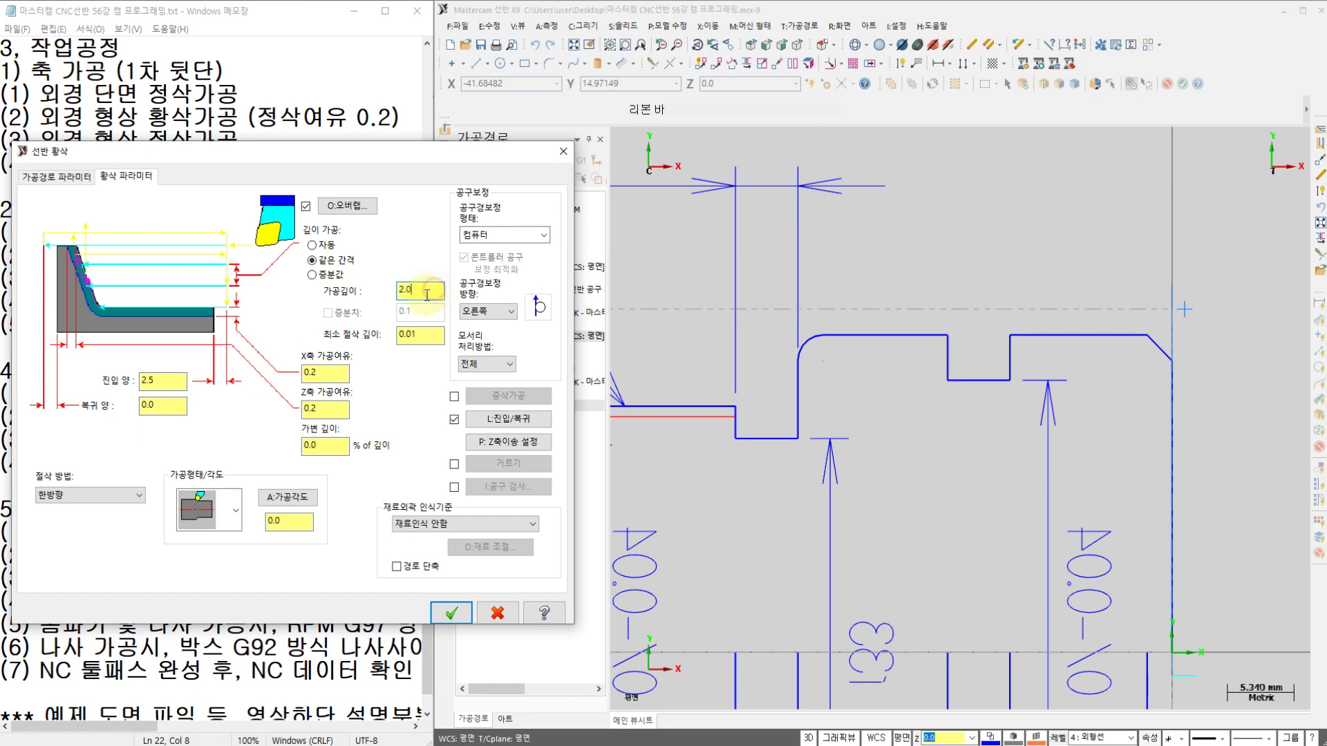
pyautogui.press('BackSpace')
pyautogui.press('BackSpace')
pyautogui.press('BackSpace')
pyautogui.write('1')
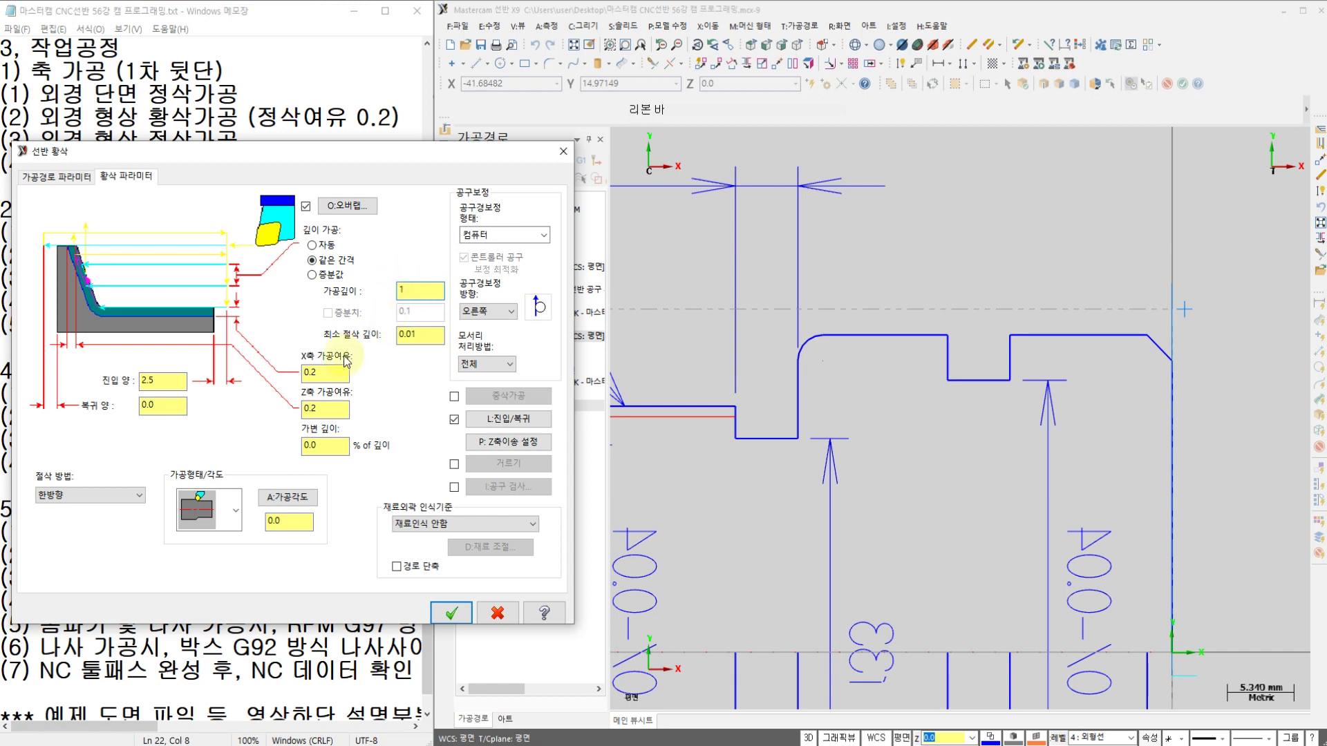
pyautogui.moveTo(377, 156); pyautogui.dragTo(550, 212)
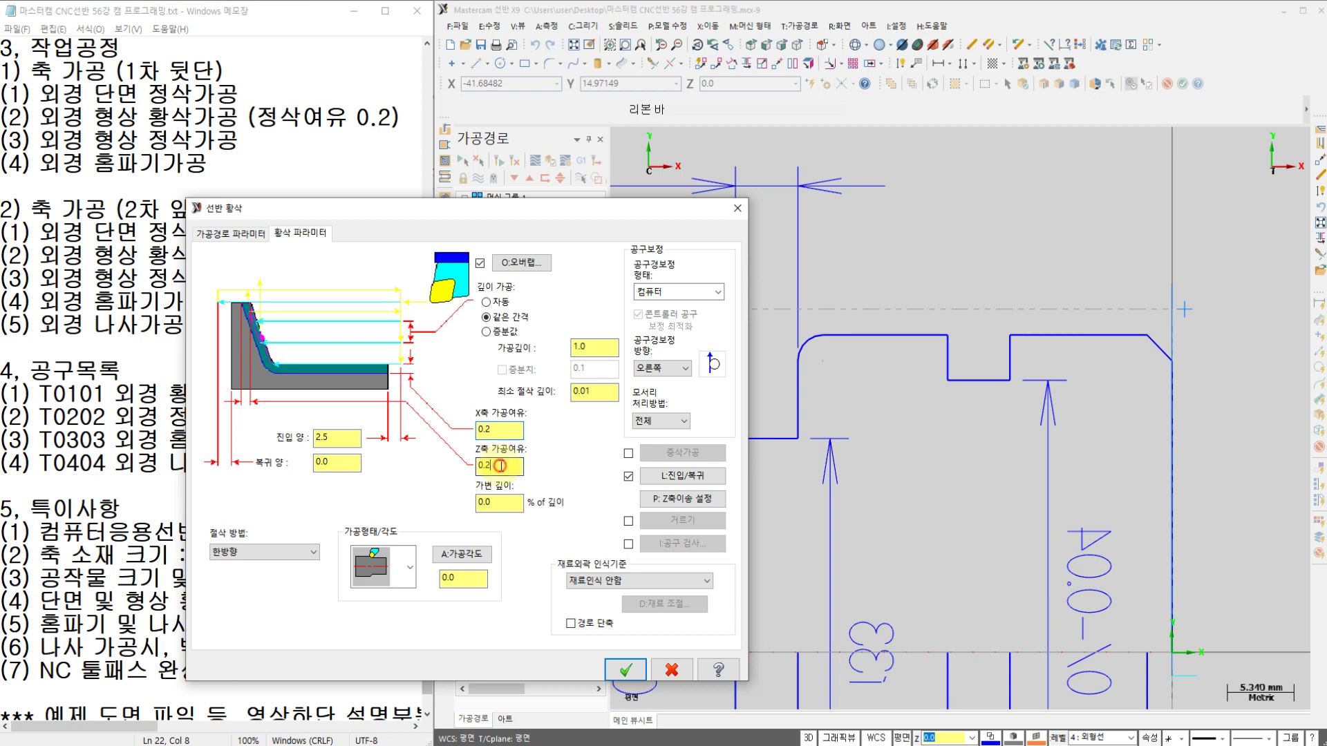
pyautogui.click(352, 401)
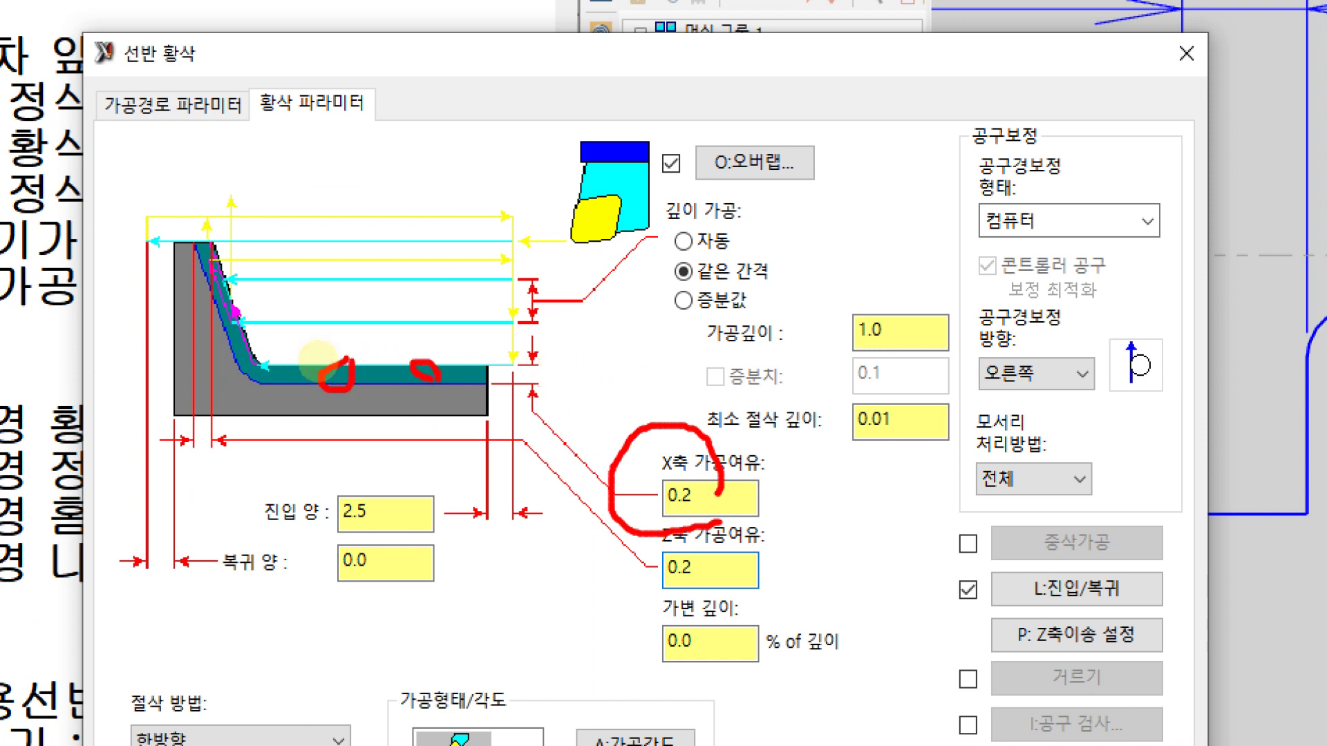
pyautogui.moveTo(390, 361)
pyautogui.mouseDown()
pyautogui.moveTo(441, 385)
pyautogui.moveTo(600, 370)
pyautogui.moveTo(585, 375)
pyautogui.mouseUp()
pyautogui.click(375, 388)
pyautogui.click(579, 353)
pyautogui.moveTo(666, 330)
pyautogui.mouseDown()
pyautogui.moveTo(688, 333)
pyautogui.moveTo(672, 397)
pyautogui.mouseUp()
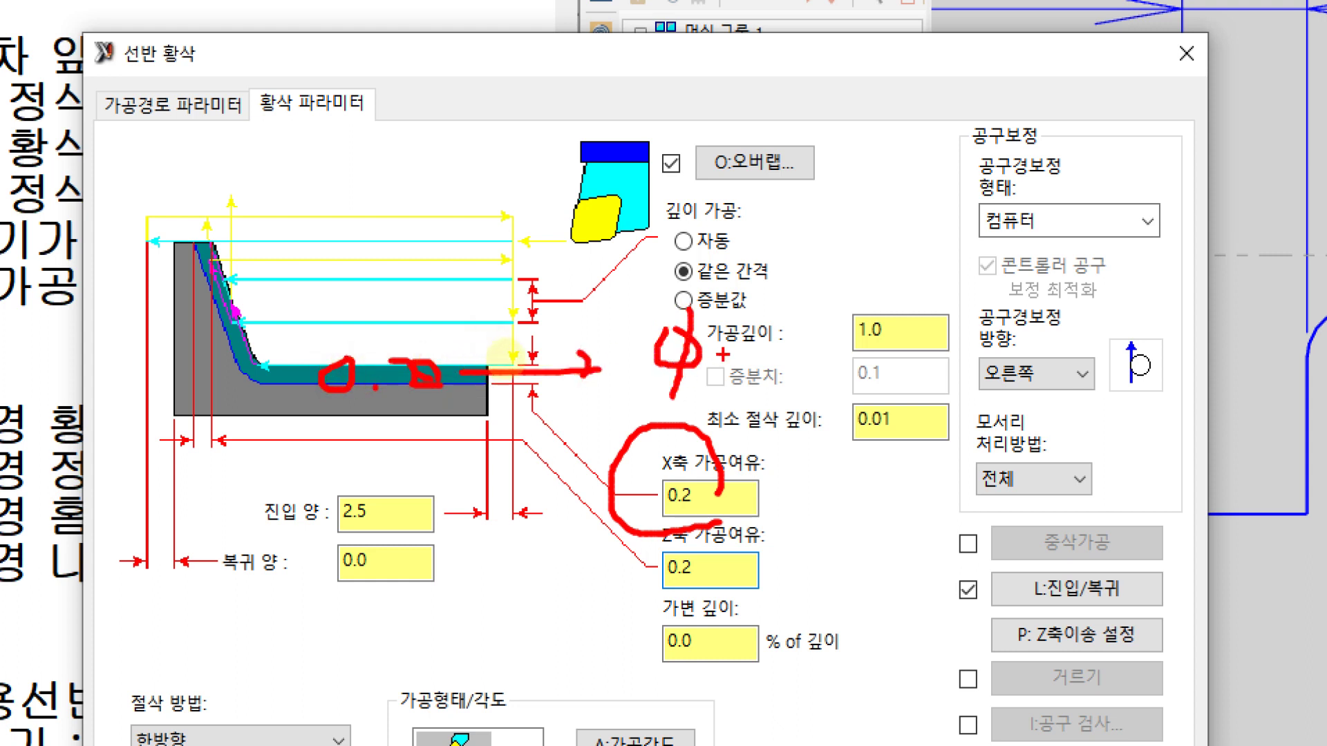
pyautogui.moveTo(750, 343)
pyautogui.mouseDown()
pyautogui.moveTo(722, 377)
pyautogui.moveTo(760, 345)
pyautogui.moveTo(850, 372)
pyautogui.mouseUp()
pyautogui.click(790, 391)
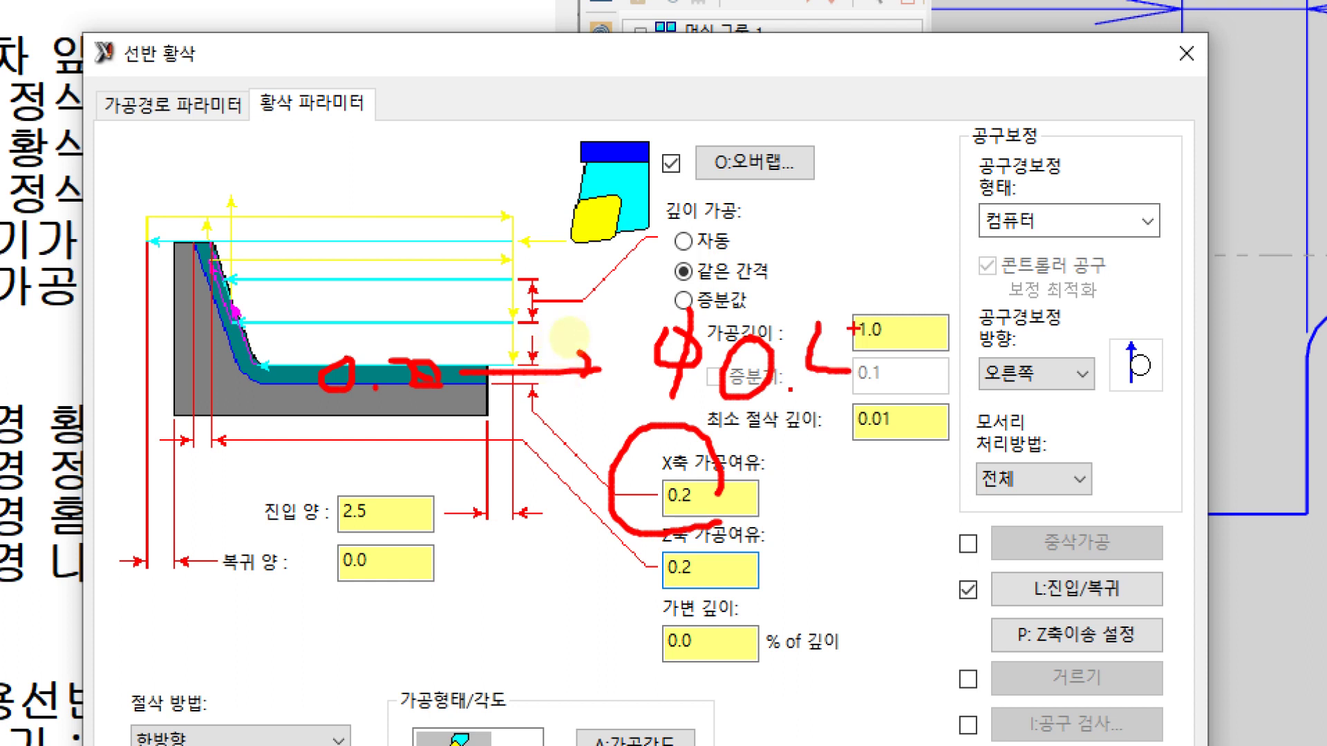
pyautogui.moveTo(850, 311); pyautogui.dragTo(837, 411)
pyautogui.click(796, 392)
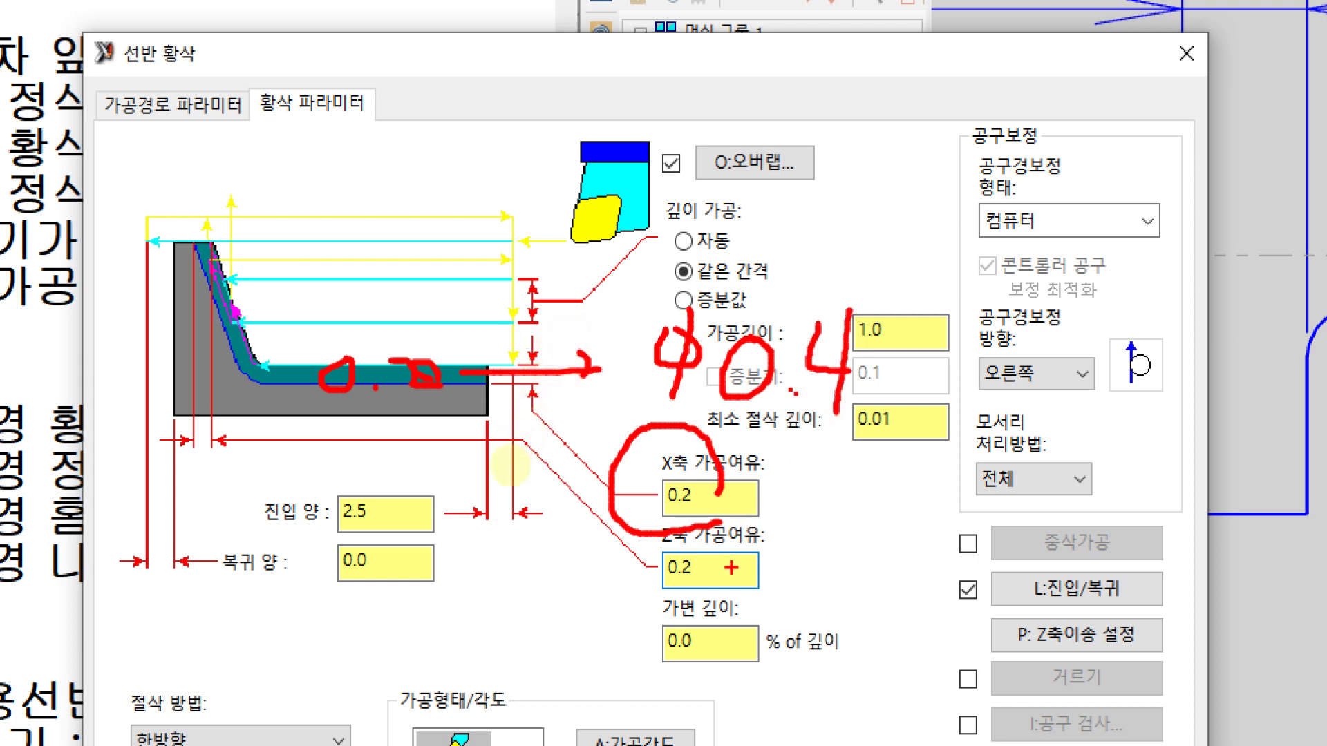
pyautogui.hotkey('ctrl', 'z')
pyautogui.hotkey('ctrl', 'z')
pyautogui.hotkey('ctrl', 'z')
pyautogui.hotkey('ctrl', 'z')
pyautogui.hotkey('ctrl', 'z')
pyautogui.hotkey('ctrl', 'z')
pyautogui.hotkey('ctrl', 'z')
pyautogui.hotkey('ctrl', 'z')
pyautogui.hotkey('ctrl', 'z')
pyautogui.hotkey('ctrl', 'z')
pyautogui.hotkey('ctrl', 'z')
pyautogui.hotkey('ctrl', 'z')
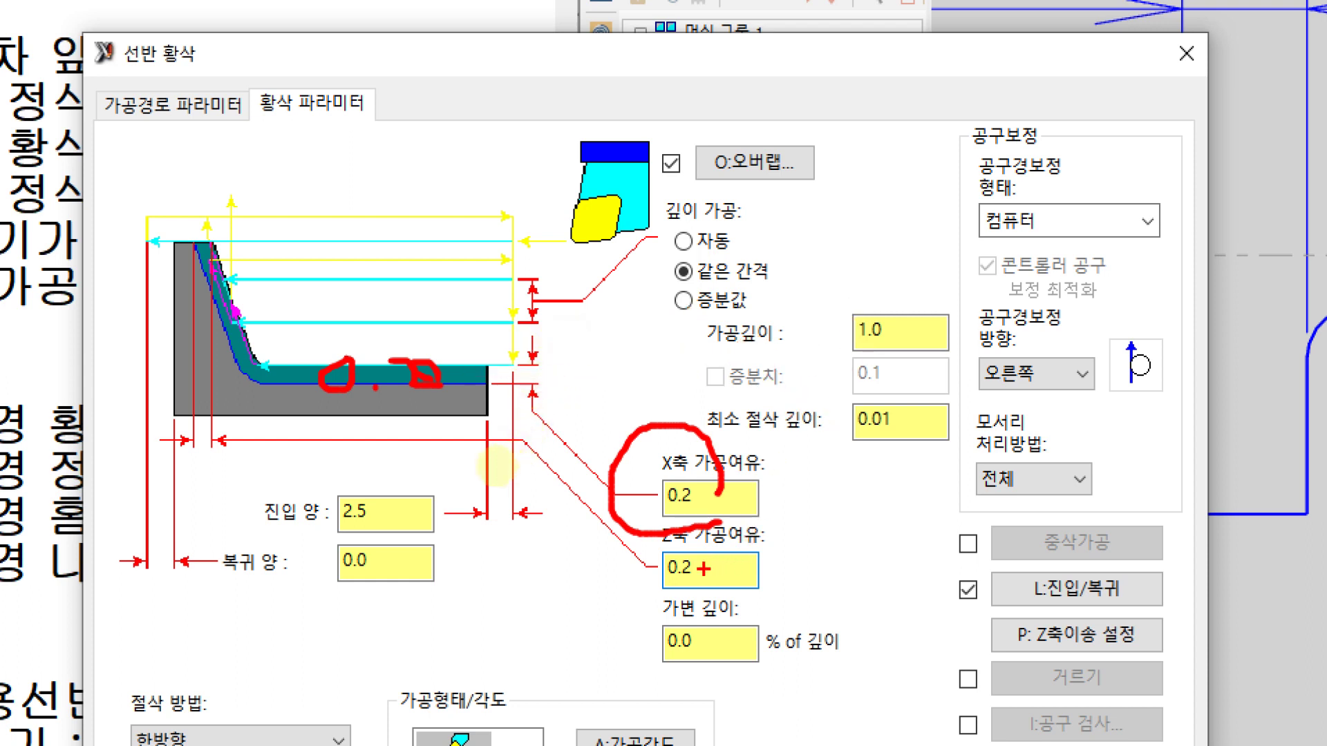
pyautogui.hotkey('ctrl', 'z')
pyautogui.hotkey('ctrl', 'z')
pyautogui.moveTo(726, 584)
pyautogui.mouseDown()
pyautogui.moveTo(760, 490)
pyautogui.moveTo(762, 586)
pyautogui.mouseUp()
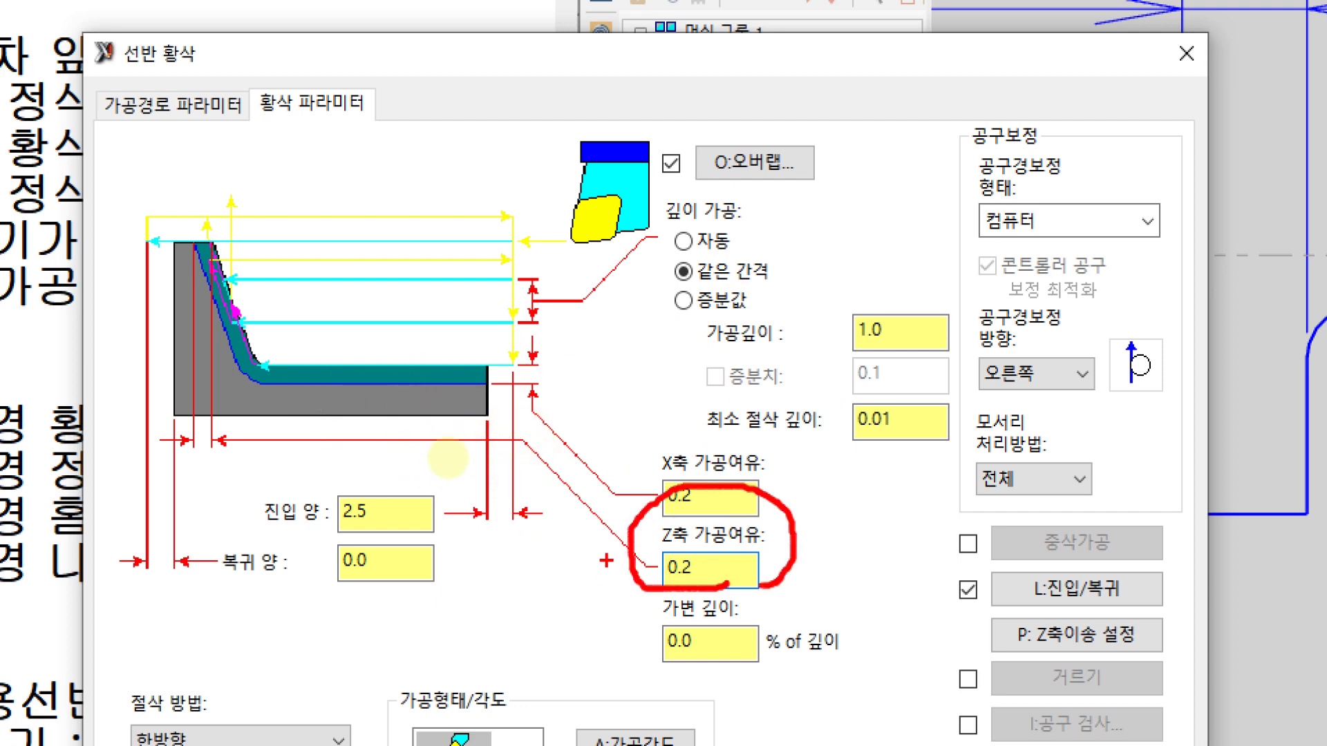
pyautogui.moveTo(608, 548)
pyautogui.mouseDown()
pyautogui.moveTo(529, 462)
pyautogui.moveTo(401, 437)
pyautogui.moveTo(219, 435)
pyautogui.mouseUp()
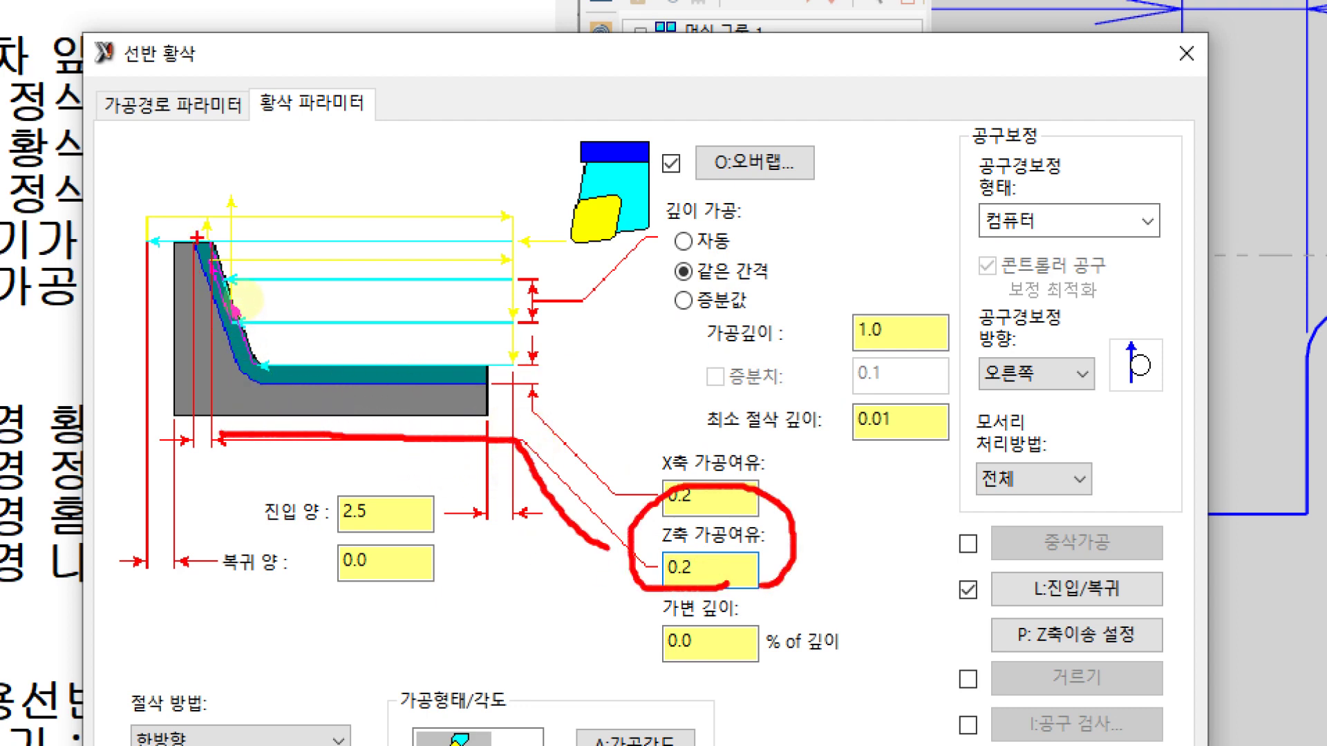
pyautogui.moveTo(197, 230); pyautogui.dragTo(195, 283)
pyautogui.moveTo(228, 214); pyautogui.dragTo(237, 326)
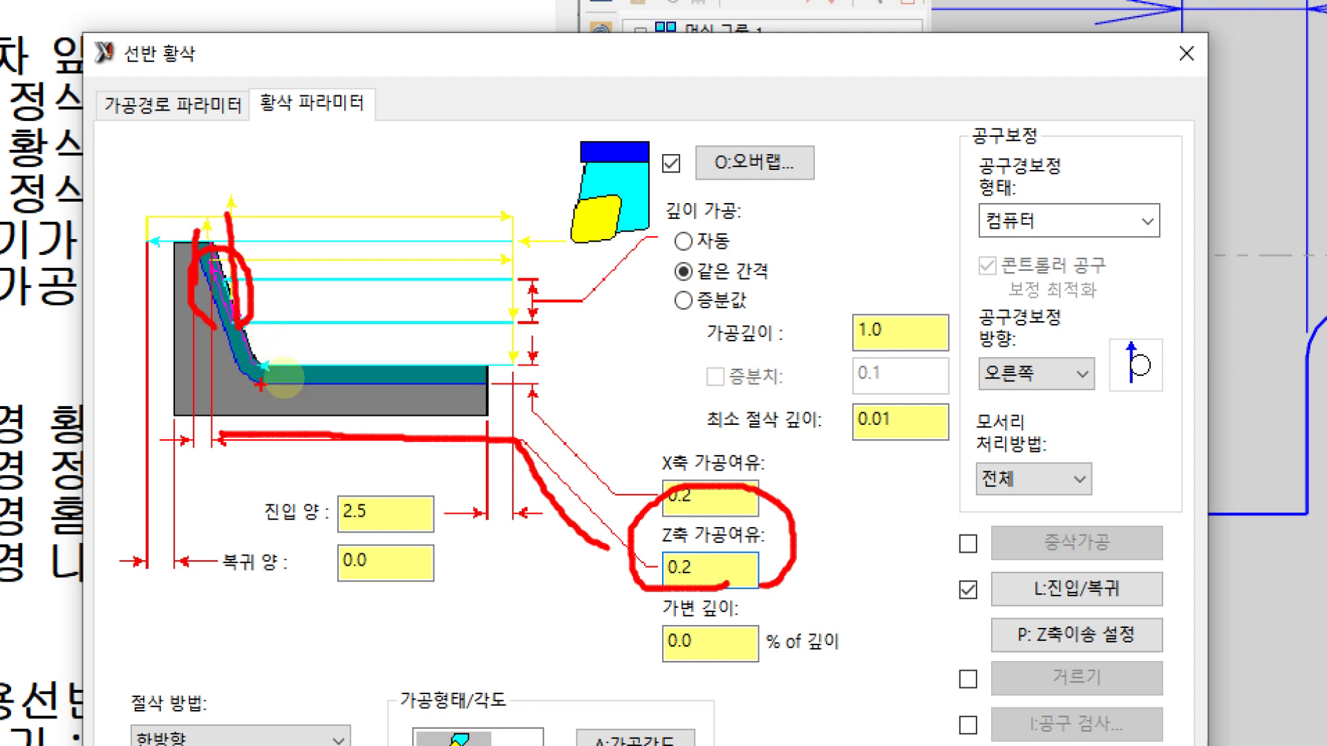
pyautogui.moveTo(387, 362)
pyautogui.mouseDown()
pyautogui.moveTo(277, 360)
pyautogui.moveTo(268, 343)
pyautogui.mouseUp()
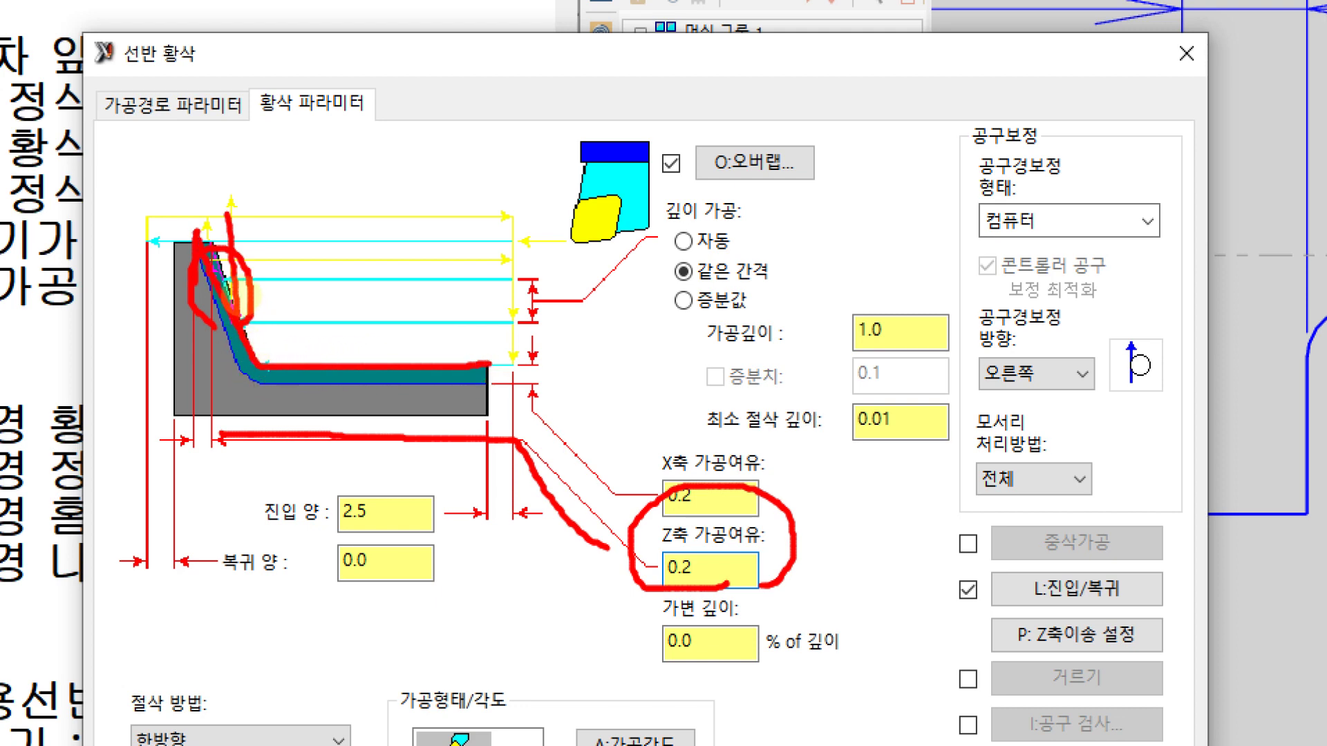
pyautogui.moveTo(193, 230)
pyautogui.mouseDown()
pyautogui.moveTo(273, 376)
pyautogui.moveTo(467, 377)
pyautogui.mouseUp()
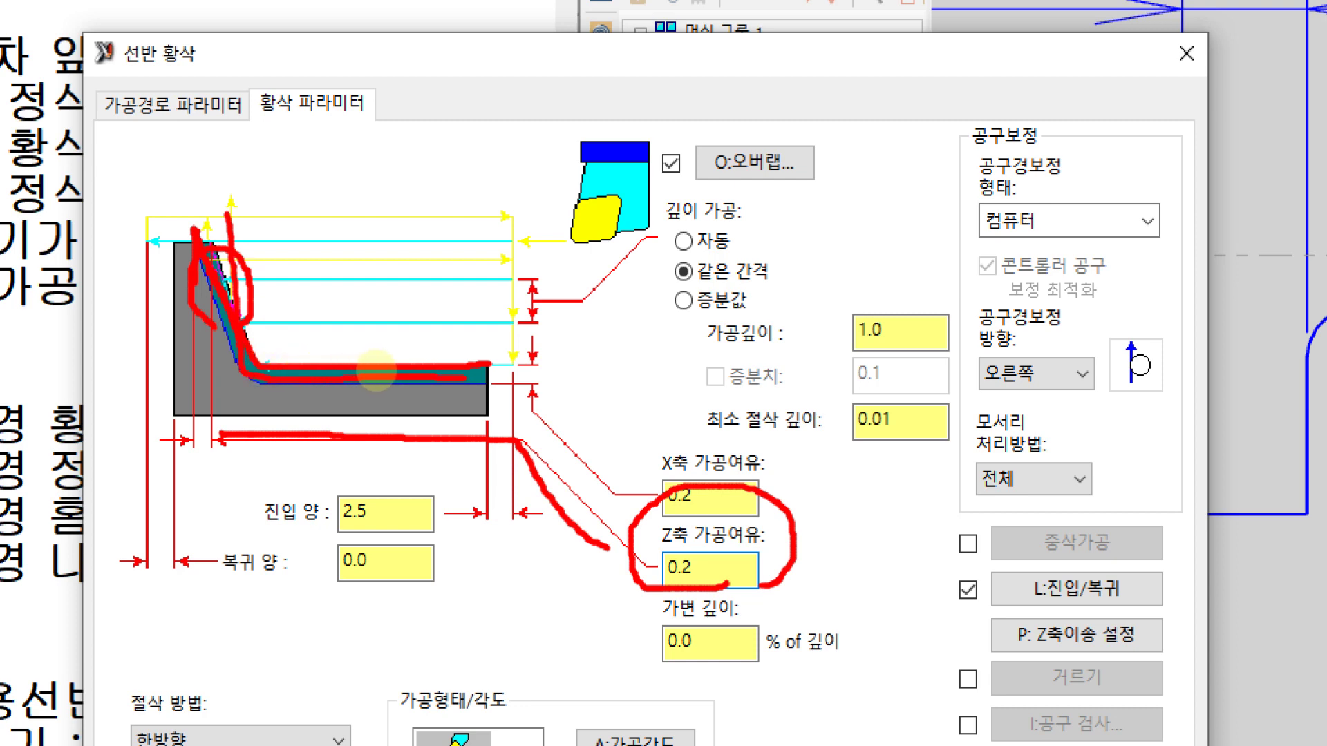
pyautogui.moveTo(743, 590)
pyautogui.mouseDown()
pyautogui.moveTo(706, 606)
pyautogui.moveTo(633, 446)
pyautogui.moveTo(746, 525)
pyautogui.moveTo(738, 598)
pyautogui.mouseUp()
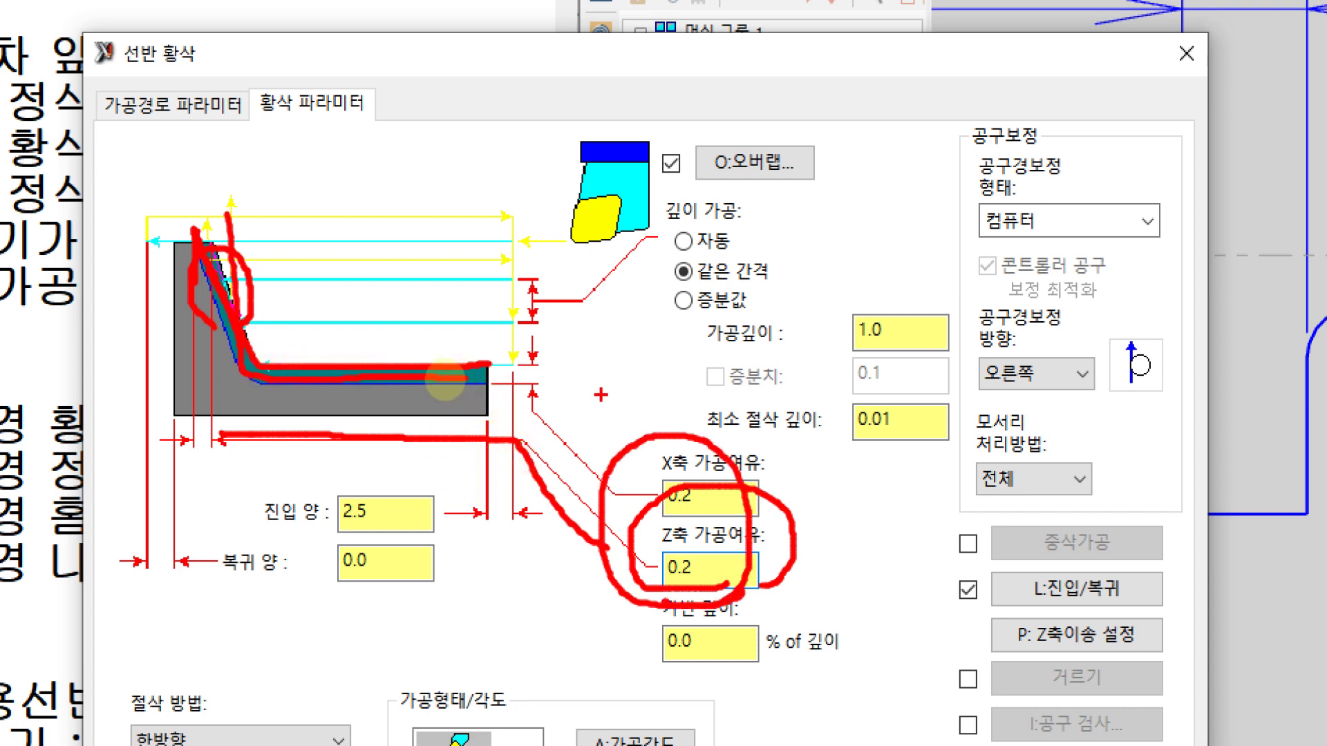
pyautogui.press('Escape')
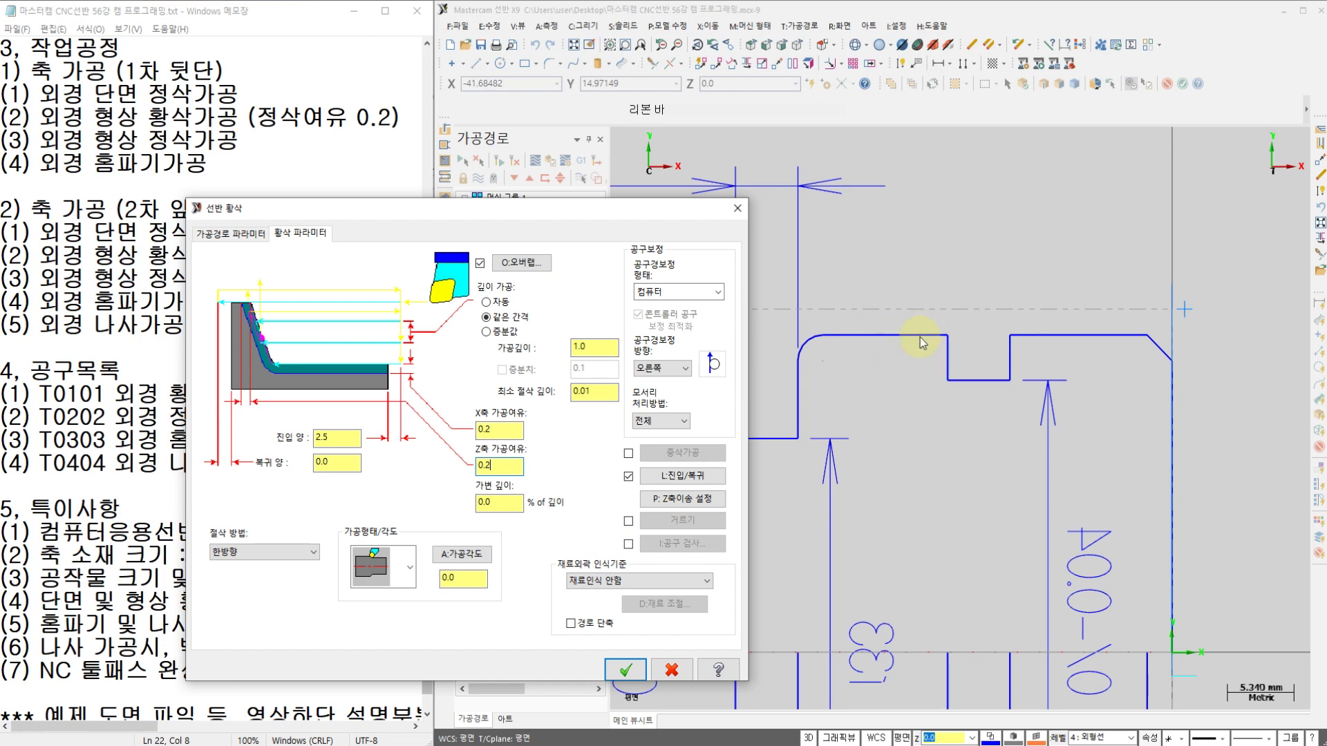
pyautogui.moveTo(904, 338)
pyautogui.mouseDown()
pyautogui.moveTo(864, 336)
pyautogui.moveTo(921, 337)
pyautogui.moveTo(902, 339)
pyautogui.moveTo(888, 318)
pyautogui.moveTo(907, 316)
pyautogui.moveTo(924, 336)
pyautogui.mouseUp()
pyautogui.press('Escape')
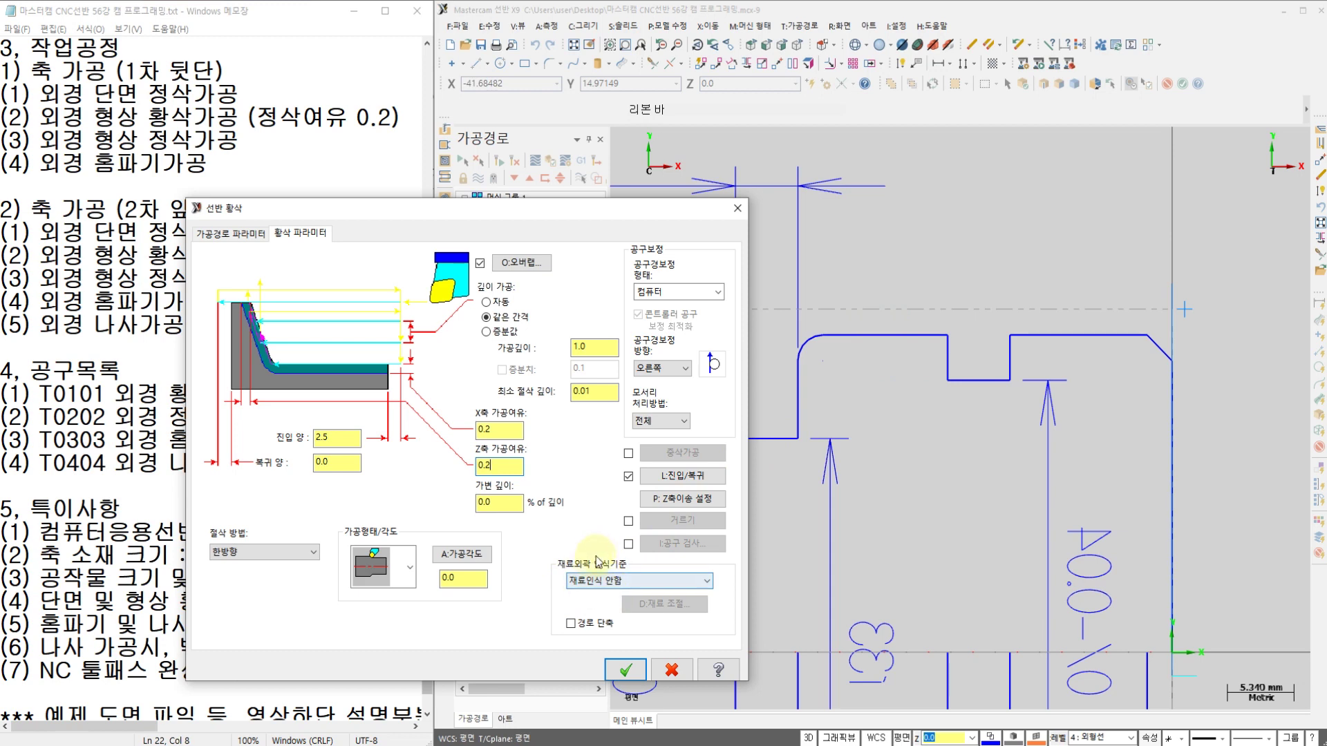
# Set the roughing stock recognition to use the stock setup's outer boundary (재료설정 외곽크기 적용) and generate the toolpath
pyautogui.click(611, 582)
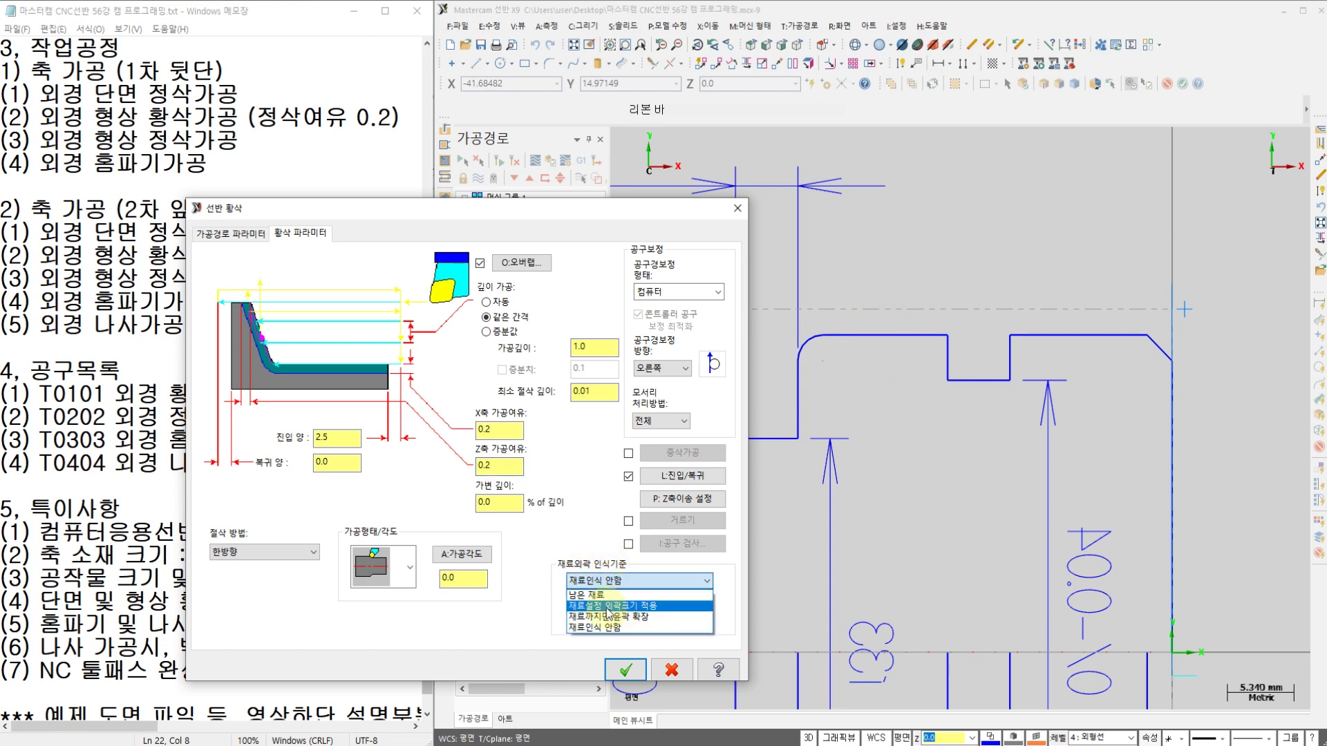
pyautogui.click(636, 606)
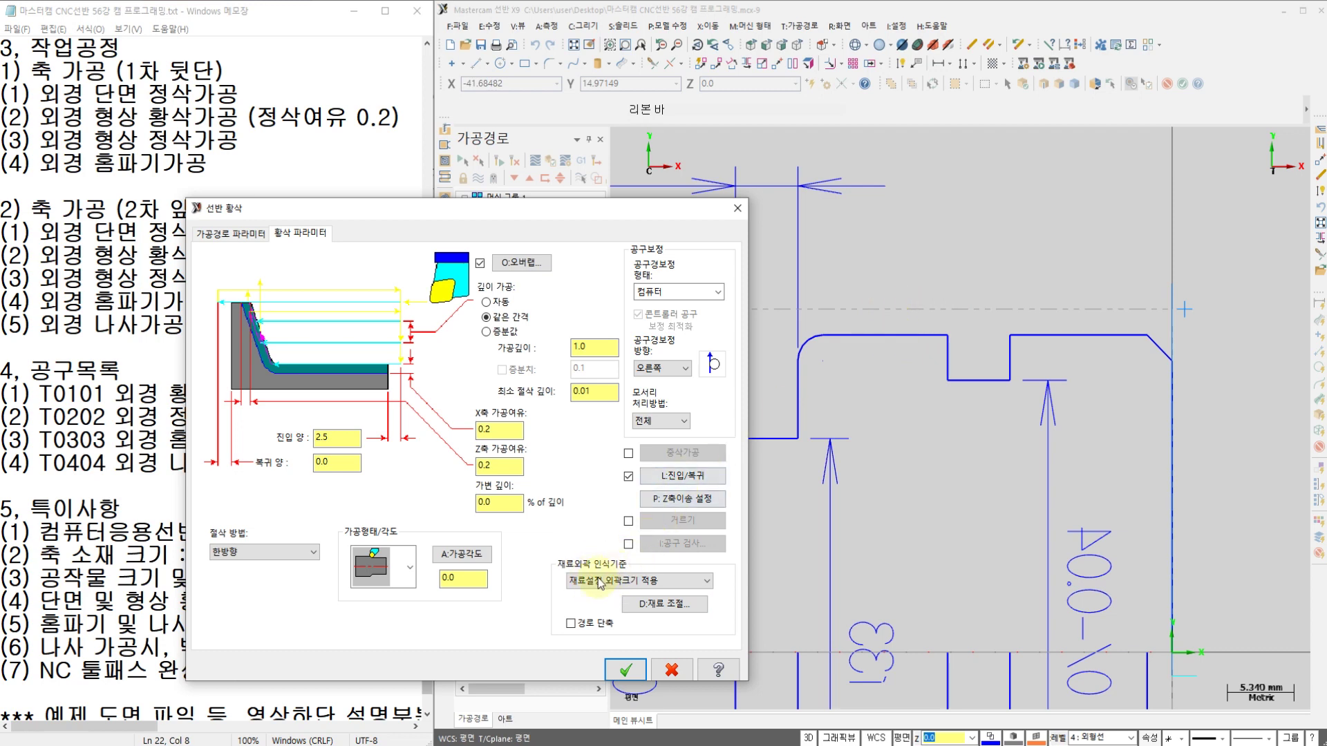
pyautogui.click(625, 669)
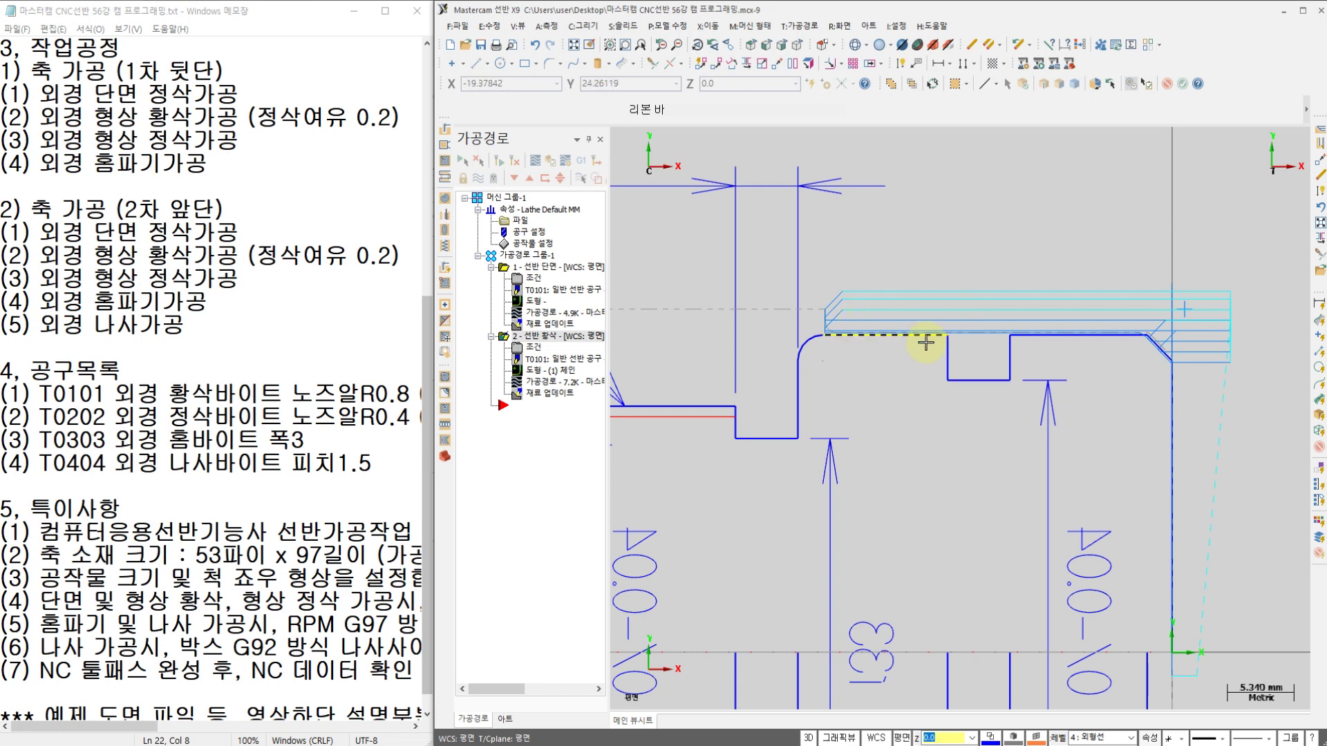
# Examine the generated roughing passes along the outer diameter and around the end chamfer
pyautogui.scroll(3, 854, 338)
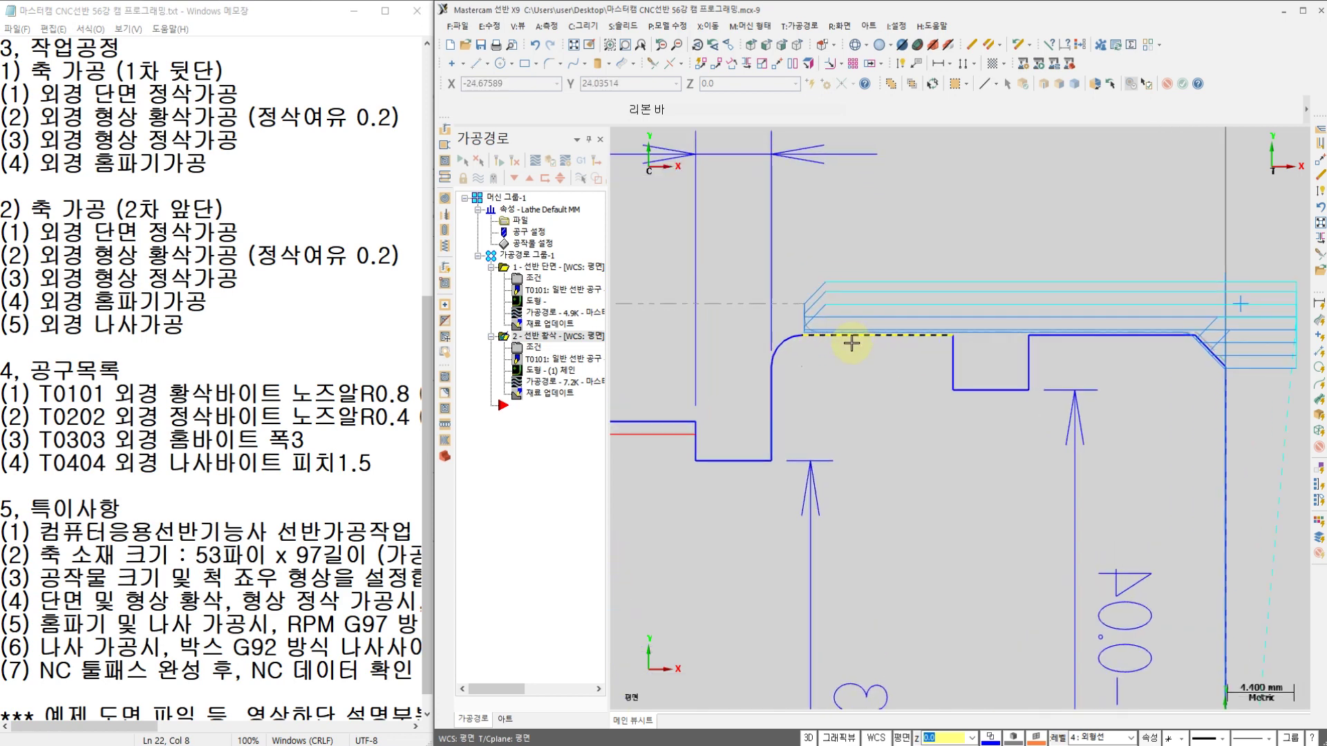
pyautogui.scroll(5, 852, 343)
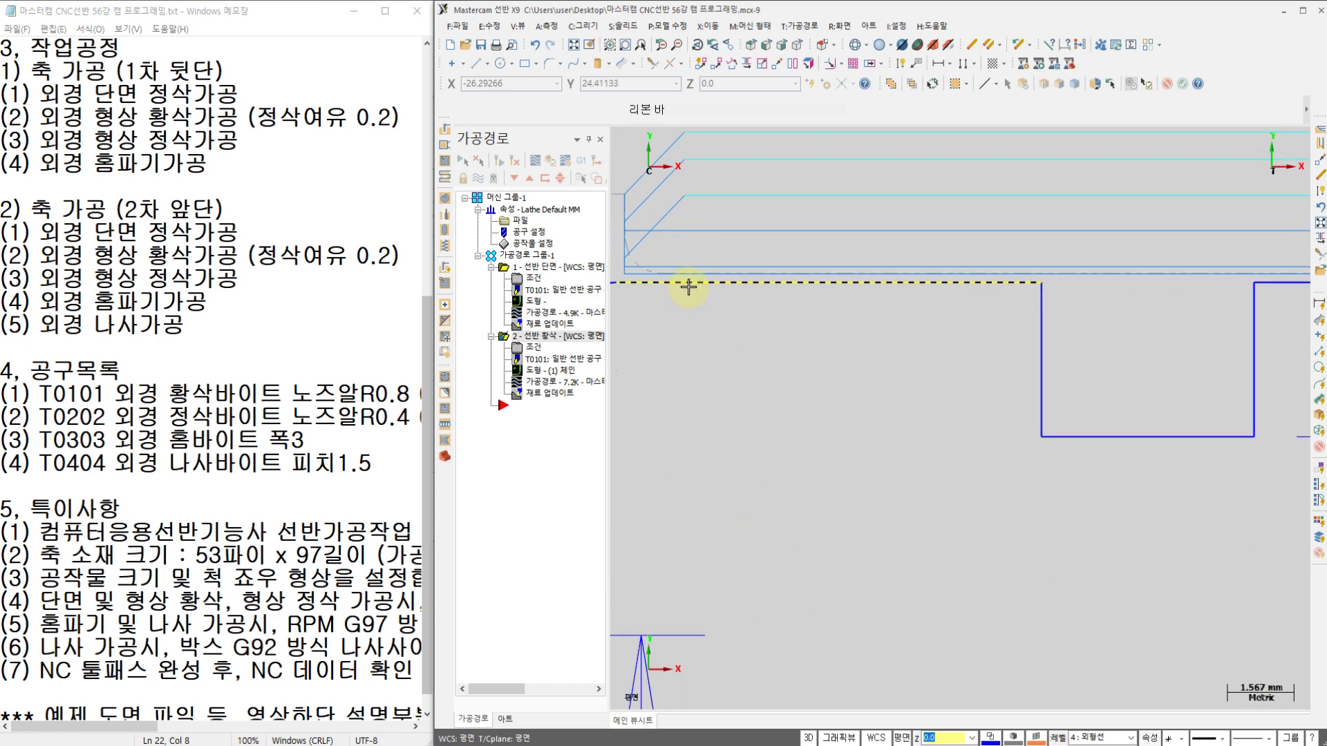
pyautogui.scroll(-3, 730, 294)
pyautogui.moveTo(1005, 331); pyautogui.dragTo(755, 318, button='middle')
pyautogui.moveTo(1259, 298); pyautogui.dragTo(1101, 314, button='middle')
pyautogui.scroll(4, 1096, 313)
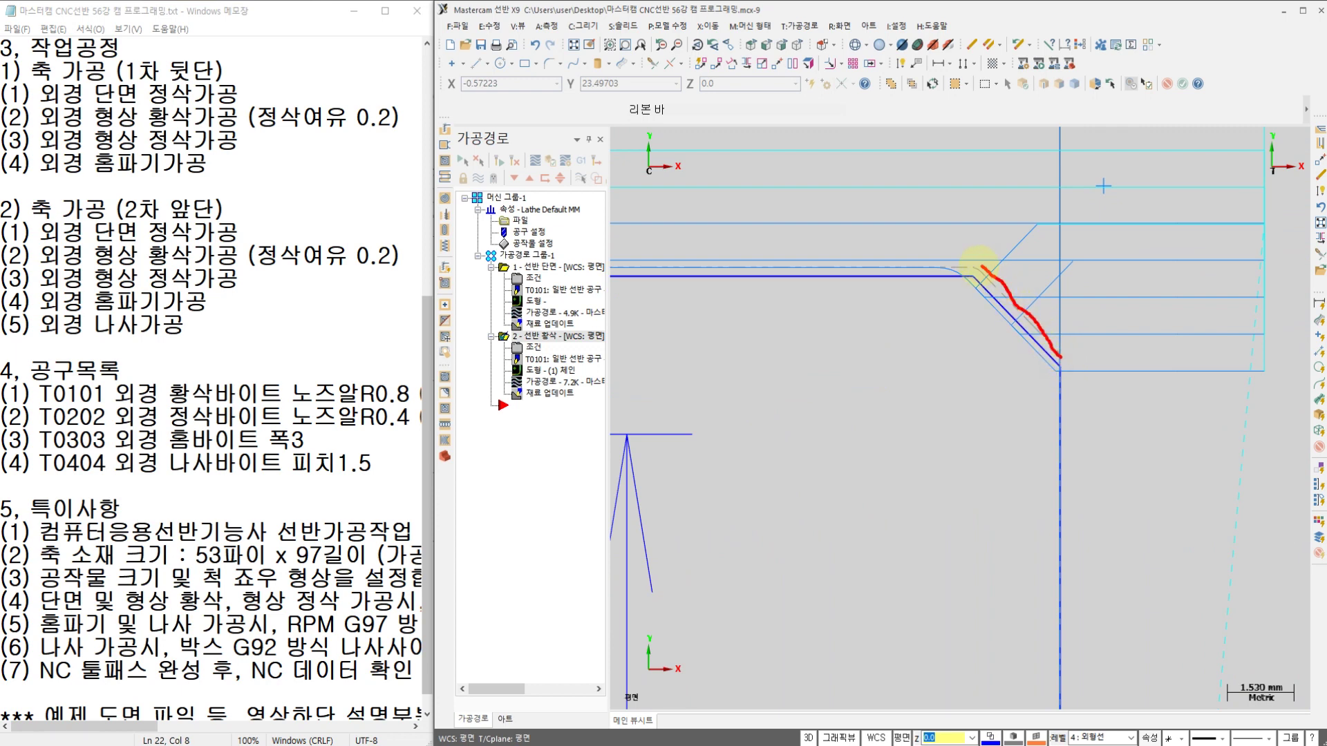
pyautogui.moveTo(957, 264); pyautogui.dragTo(741, 269)
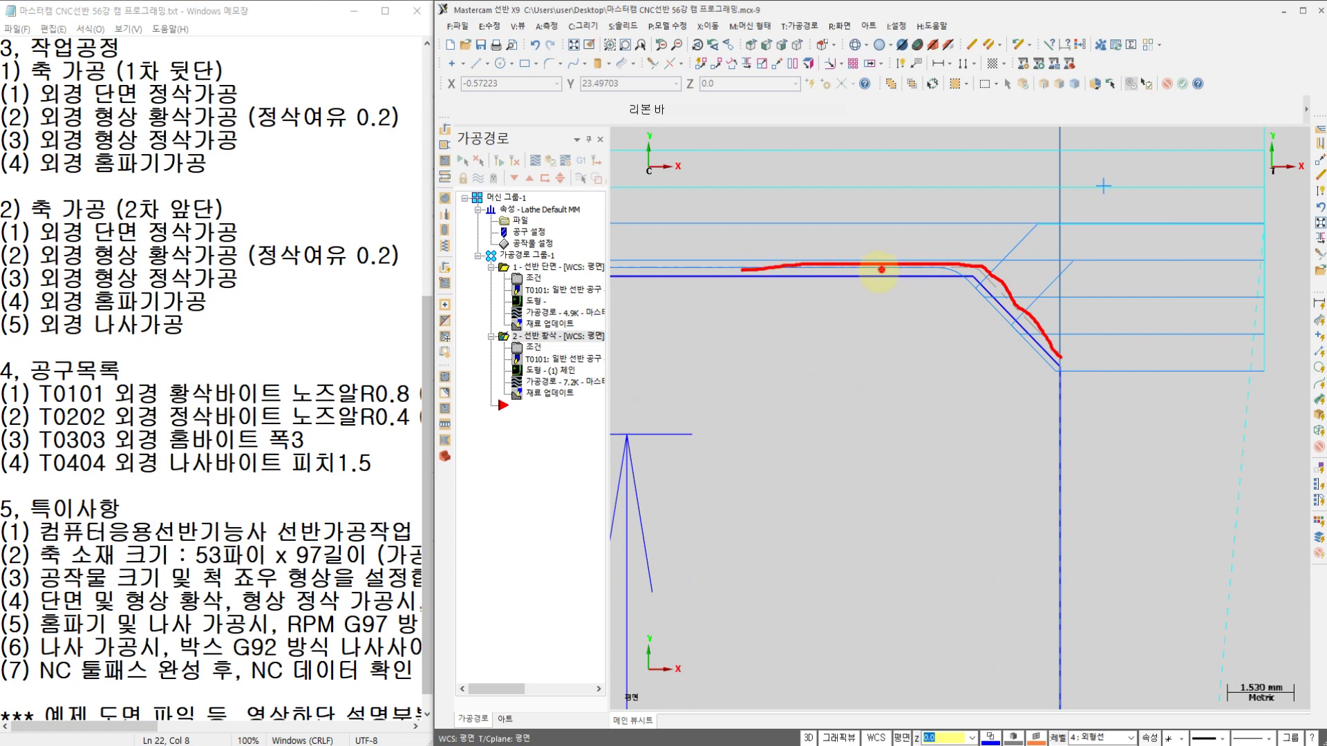
pyautogui.moveTo(881, 269); pyautogui.dragTo(959, 268)
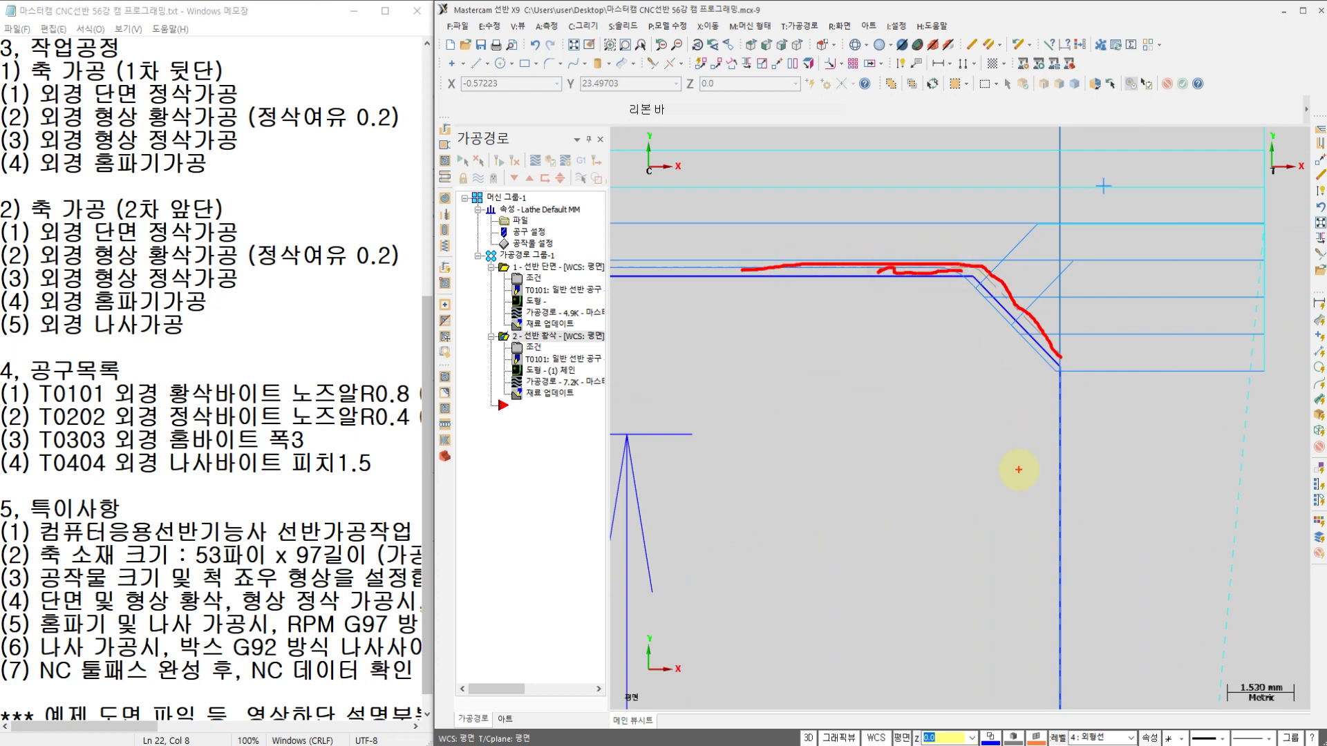
pyautogui.moveTo(1040, 350); pyautogui.dragTo(1108, 341)
pyautogui.moveTo(1079, 330); pyautogui.dragTo(1143, 337)
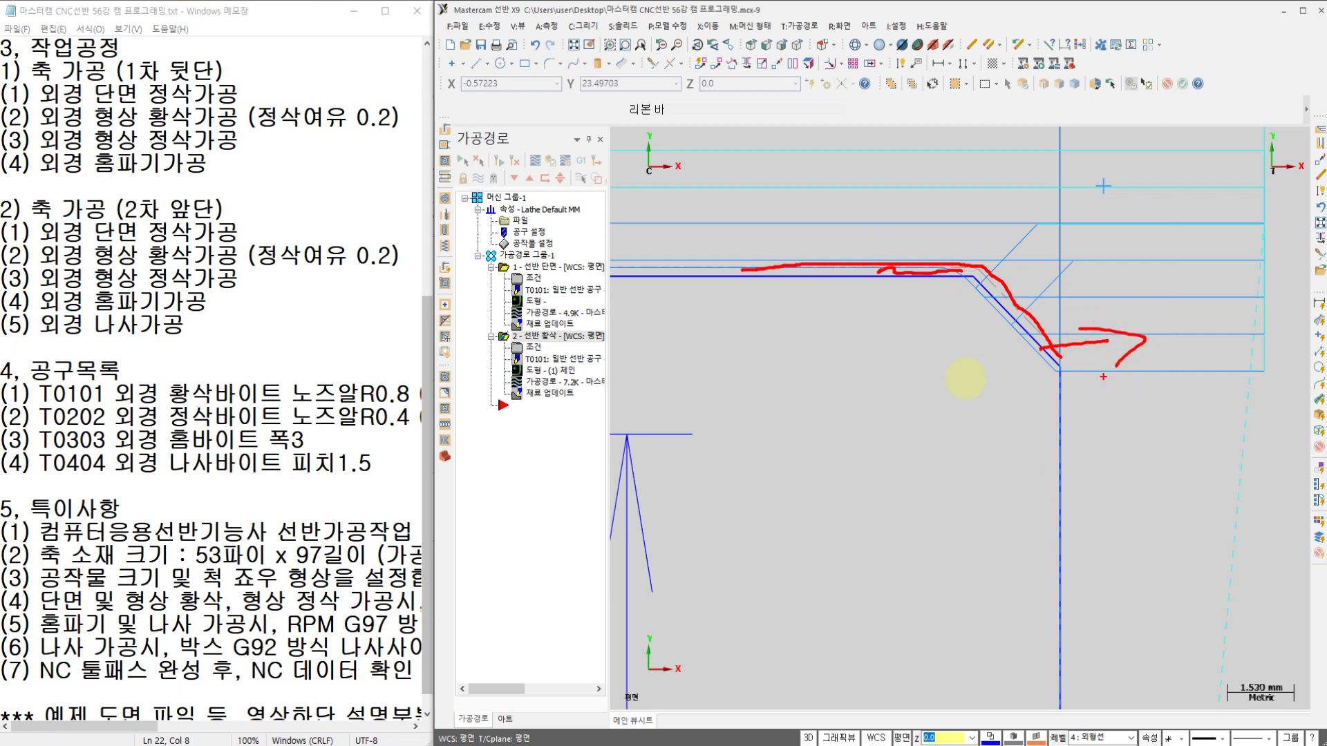
pyautogui.moveTo(132, 148)
pyautogui.mouseDown()
pyautogui.moveTo(193, 128)
pyautogui.moveTo(147, 152)
pyautogui.mouseUp()
pyautogui.moveTo(252, 136)
pyautogui.mouseDown()
pyautogui.moveTo(271, 156)
pyautogui.moveTo(266, 137)
pyautogui.mouseUp()
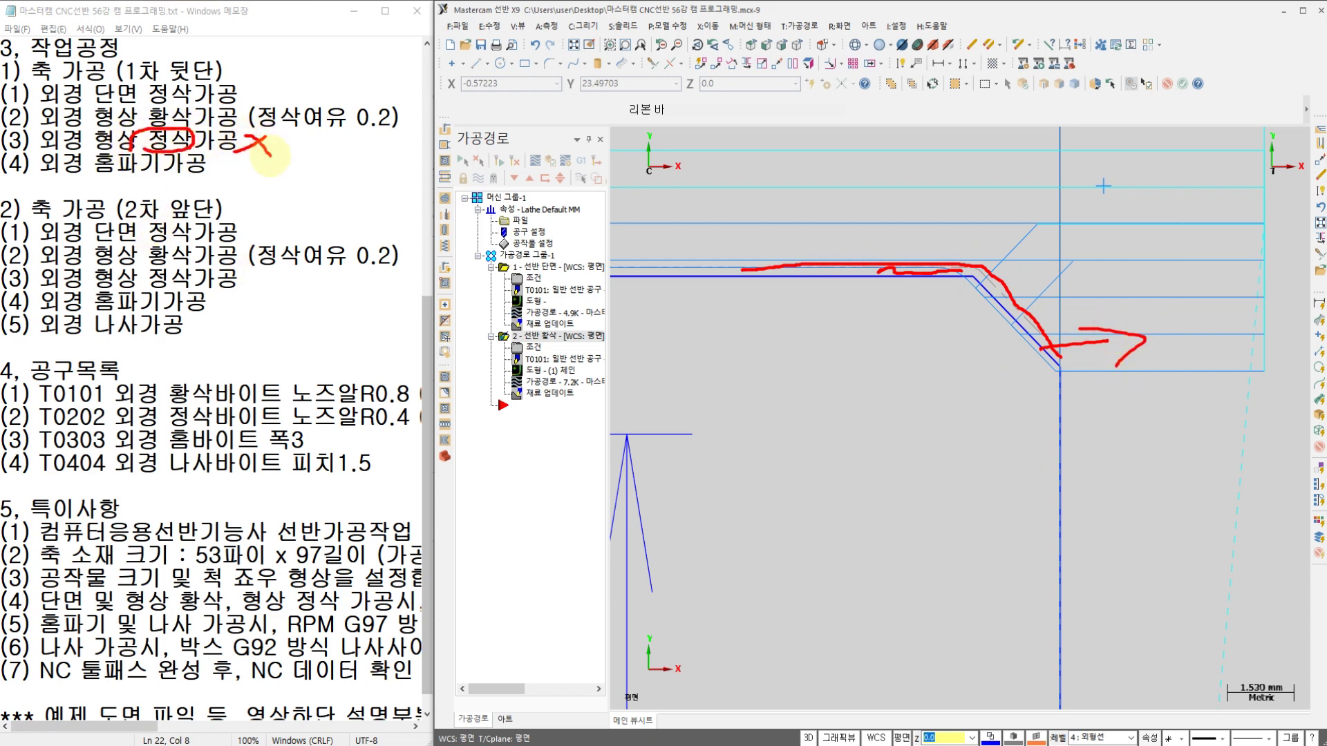
pyautogui.moveTo(1109, 373)
pyautogui.mouseDown()
pyautogui.moveTo(1011, 297)
pyautogui.moveTo(879, 270)
pyautogui.mouseUp()
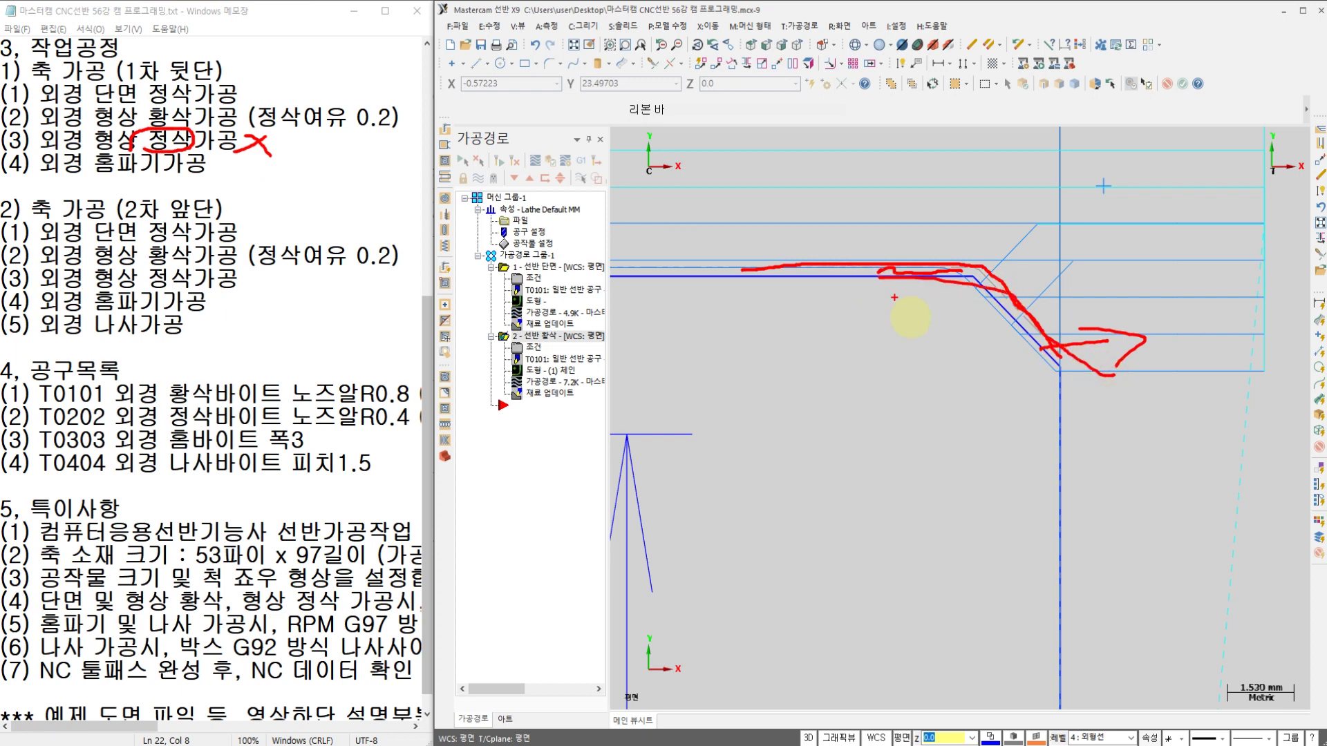
pyautogui.press('Escape')
# Start a lathe finishing toolpath and reuse the last roughing chain, from the end chamfer to the outer-diameter line before the corner fillet
pyautogui.moveTo(975, 376); pyautogui.dragTo(987, 384, button='middle')
pyautogui.scroll(-8, 945, 379)
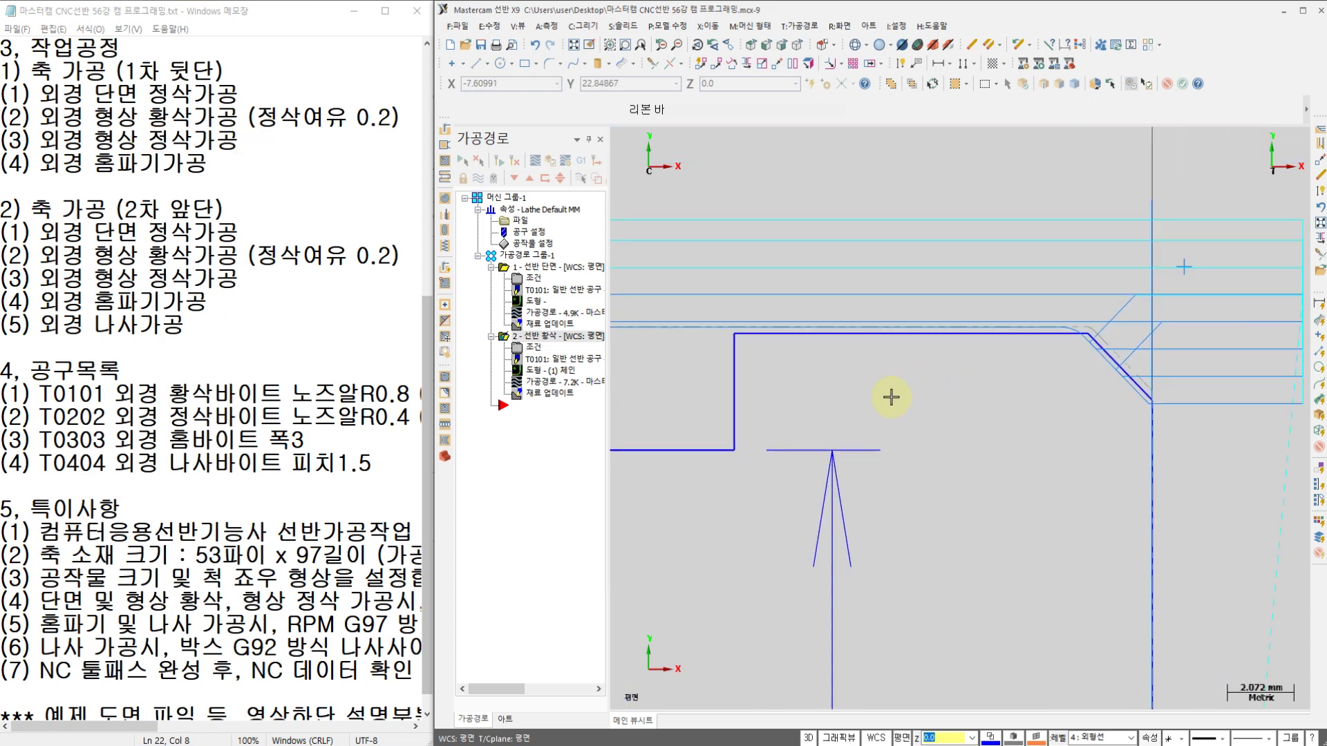
pyautogui.moveTo(805, 423); pyautogui.dragTo(936, 427, button='middle')
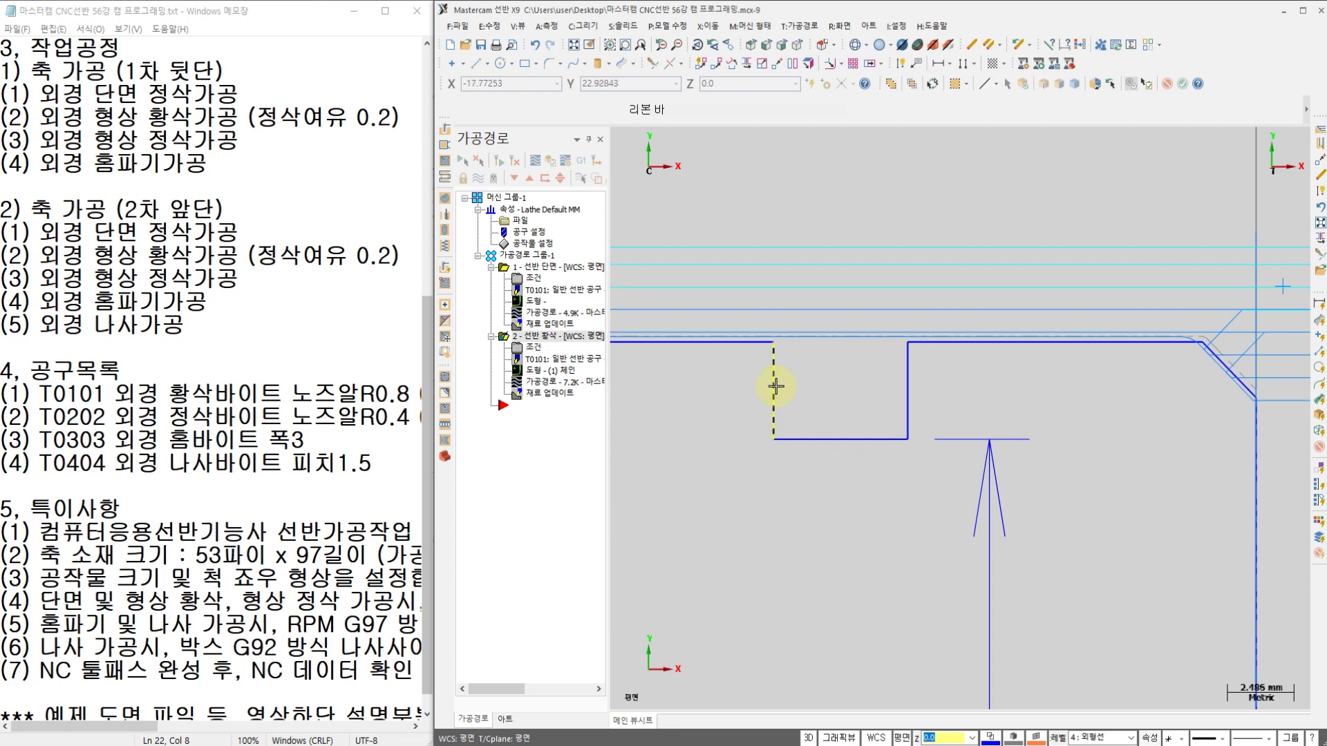
pyautogui.click(799, 26)
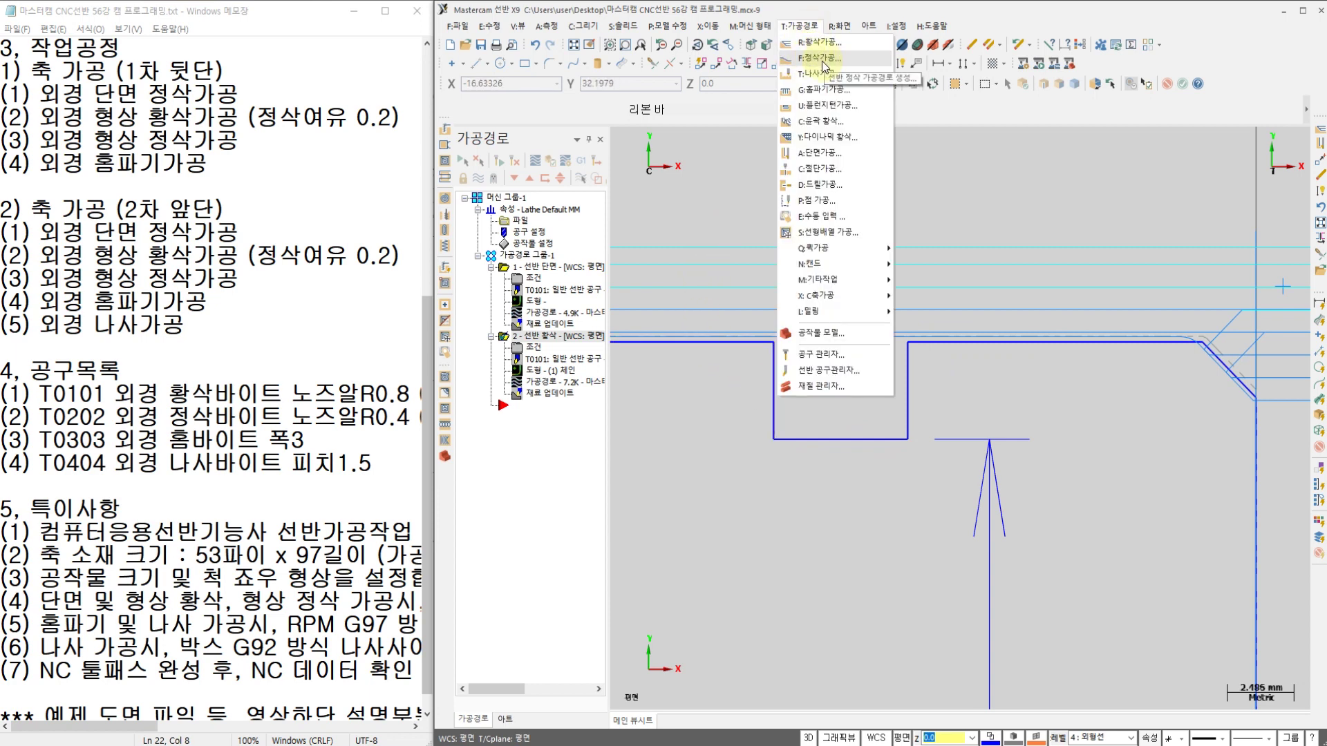
pyautogui.click(822, 61)
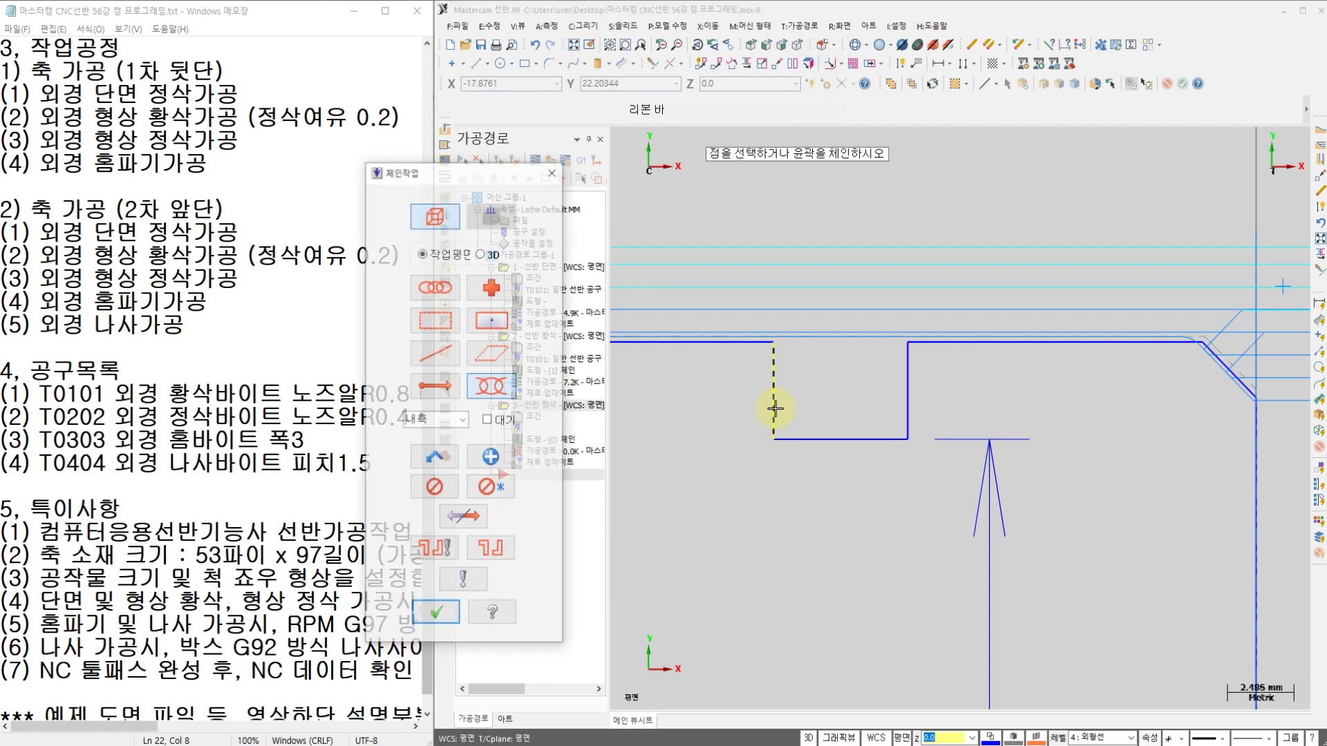
pyautogui.scroll(-3, 776, 438)
pyautogui.moveTo(779, 473); pyautogui.dragTo(831, 466, button='middle')
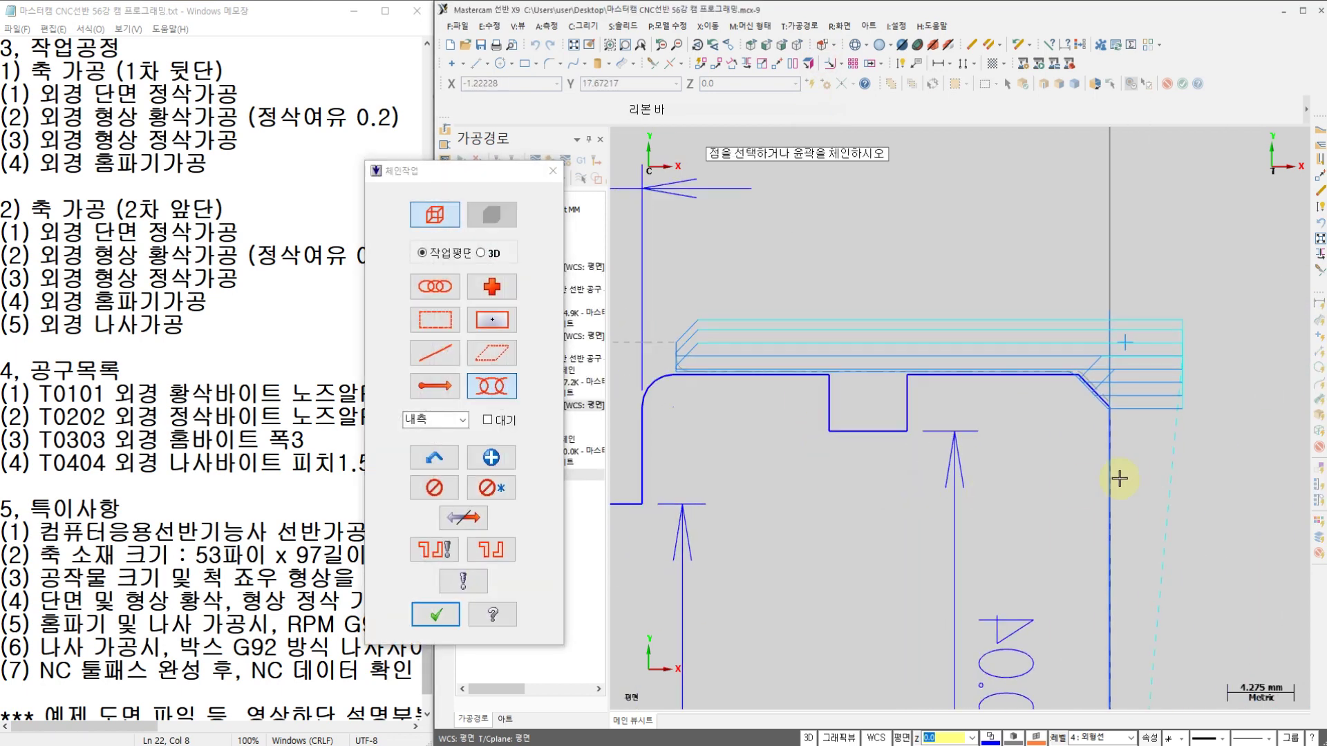
pyautogui.click(719, 381)
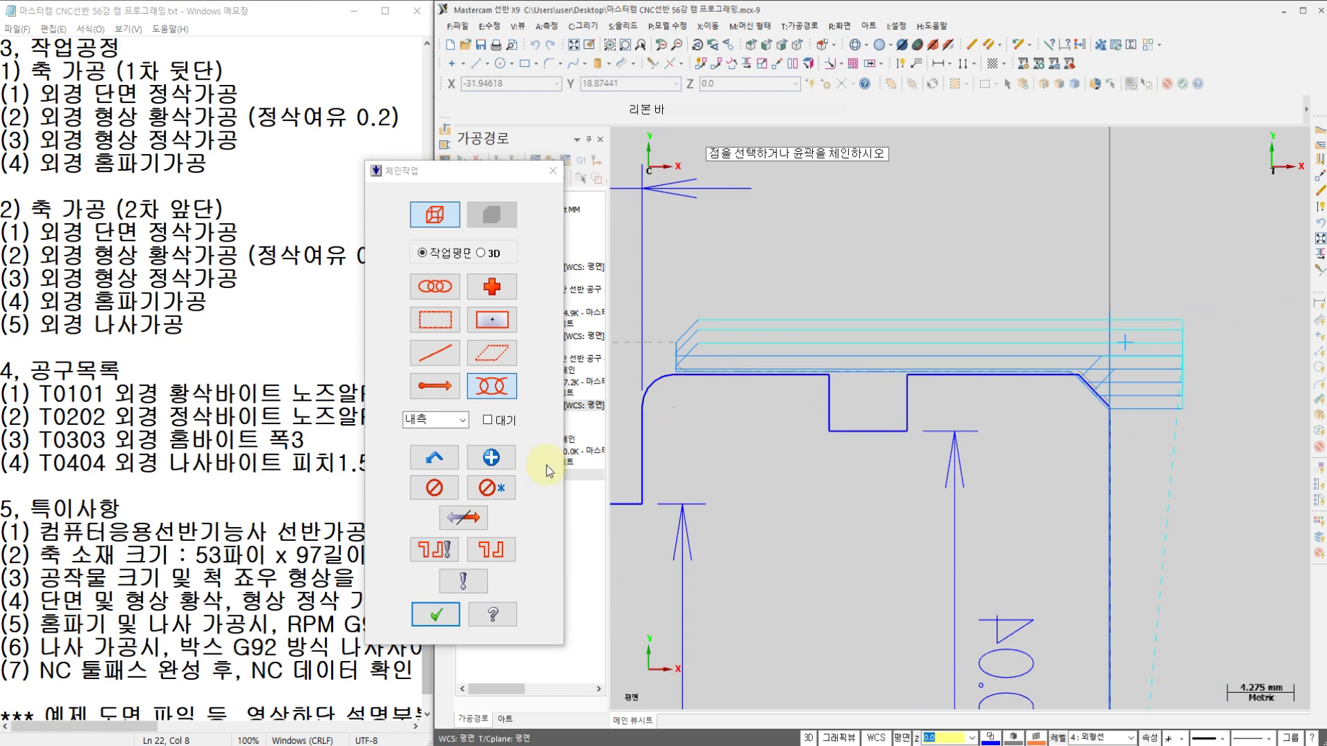
pyautogui.click(446, 463)
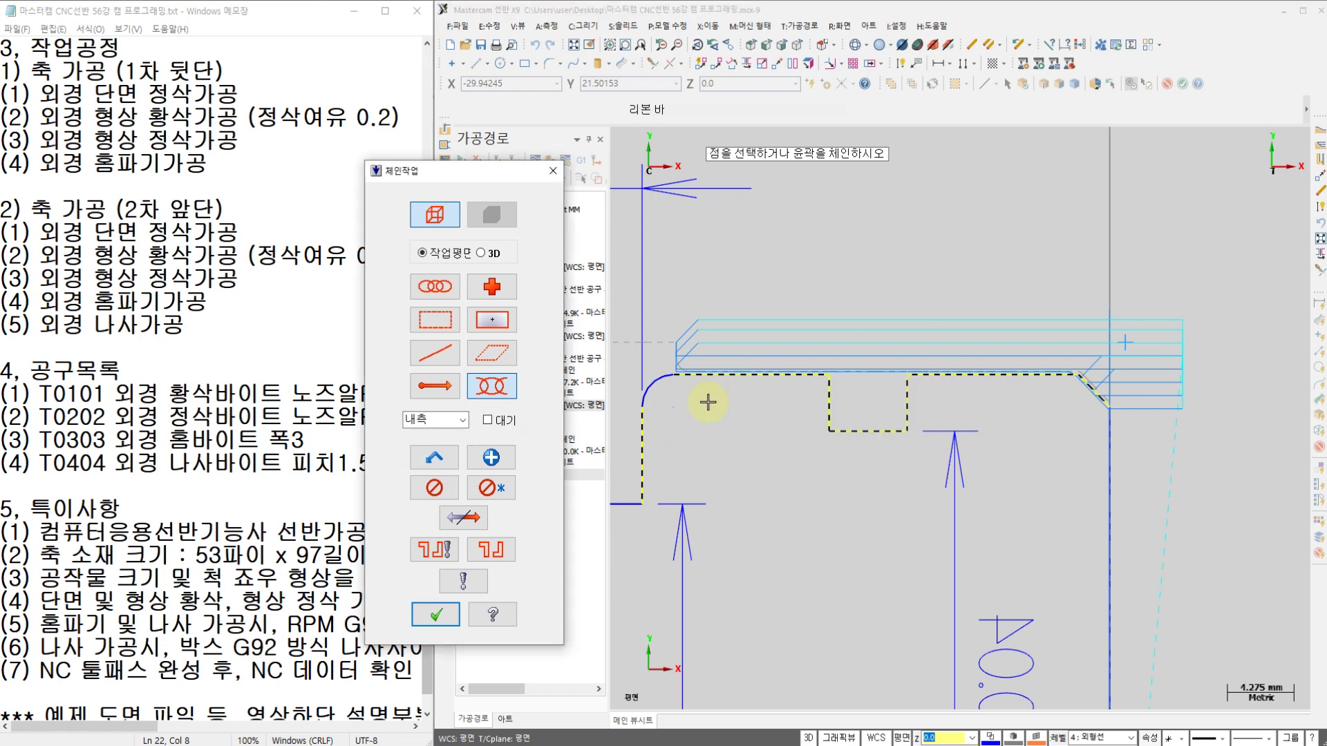
pyautogui.click(439, 460)
pyautogui.click(928, 412)
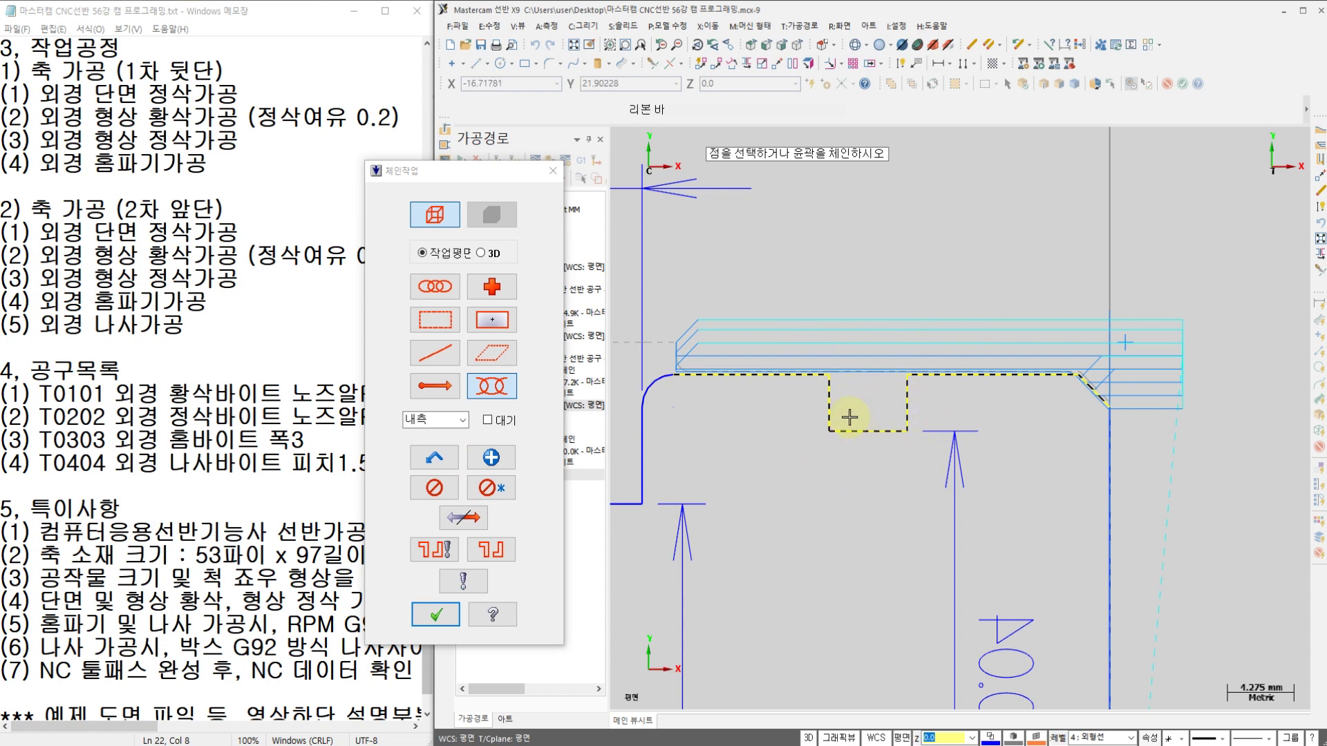
pyautogui.click(434, 615)
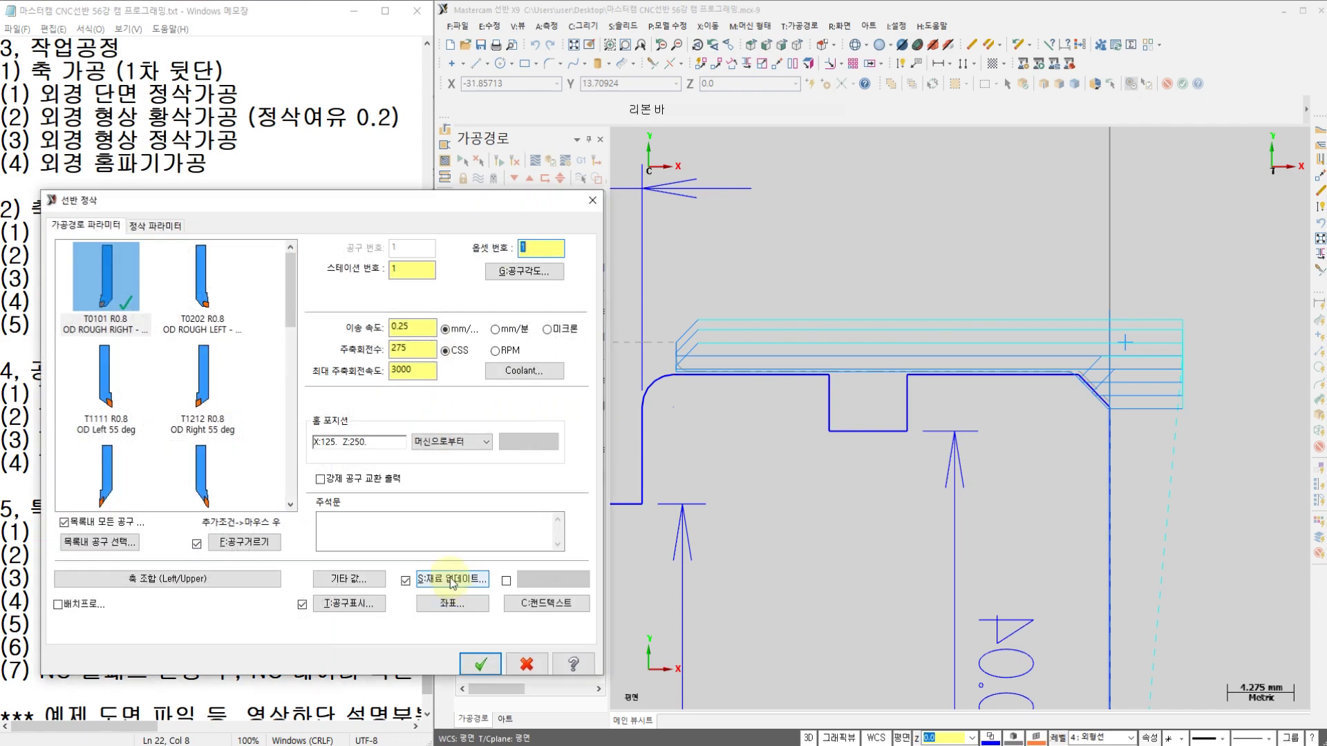
# Select the T2121 R0.8 OD FINISH RIGHT 35-degree tool for the finishing operation and open its tool definition
pyautogui.moveTo(281, 200); pyautogui.dragTo(634, 195)
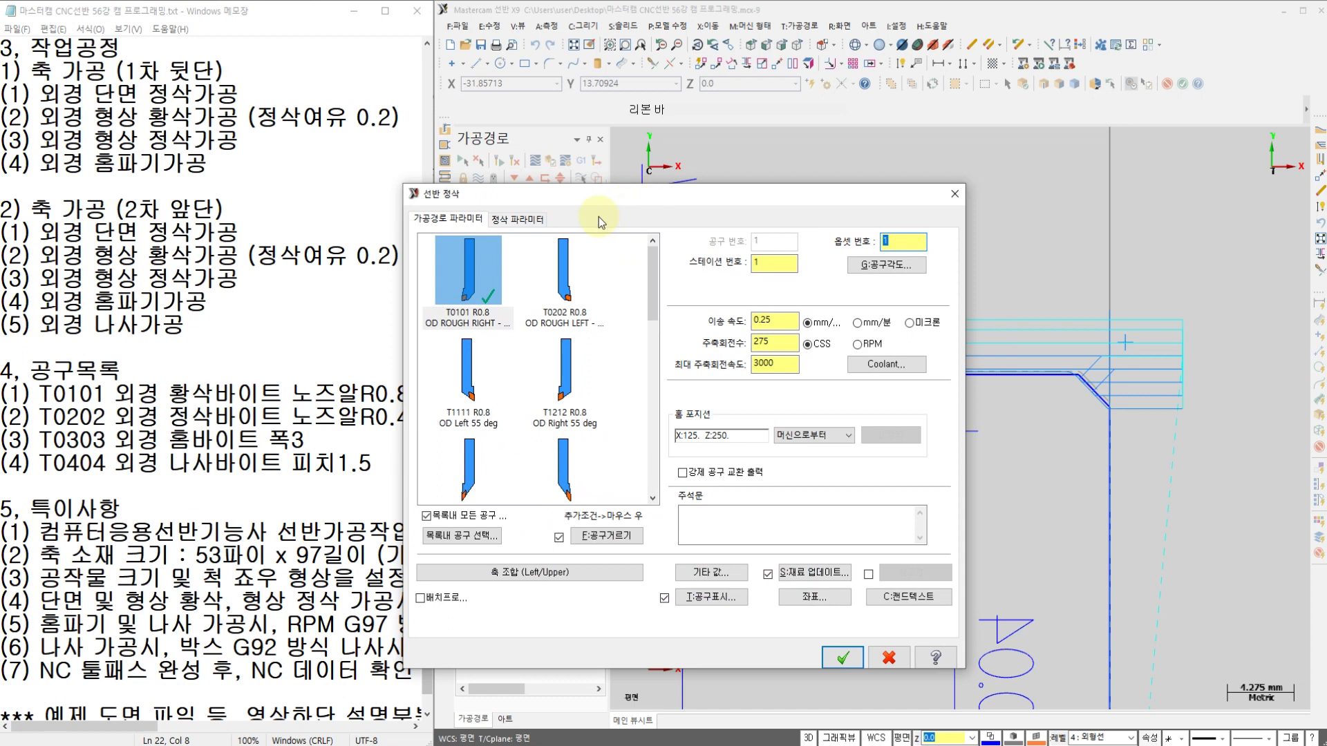
pyautogui.click(465, 471)
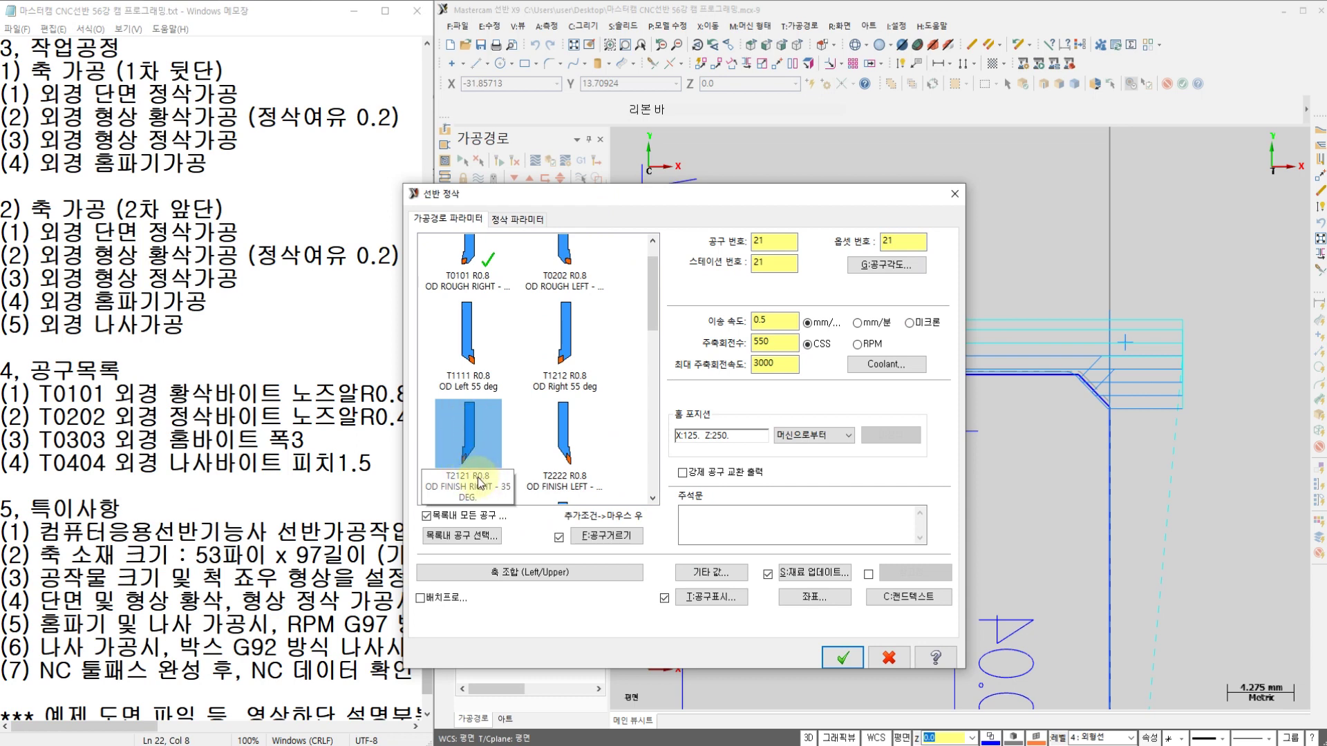
pyautogui.doubleClick(471, 431)
pyautogui.doubleClick(471, 430)
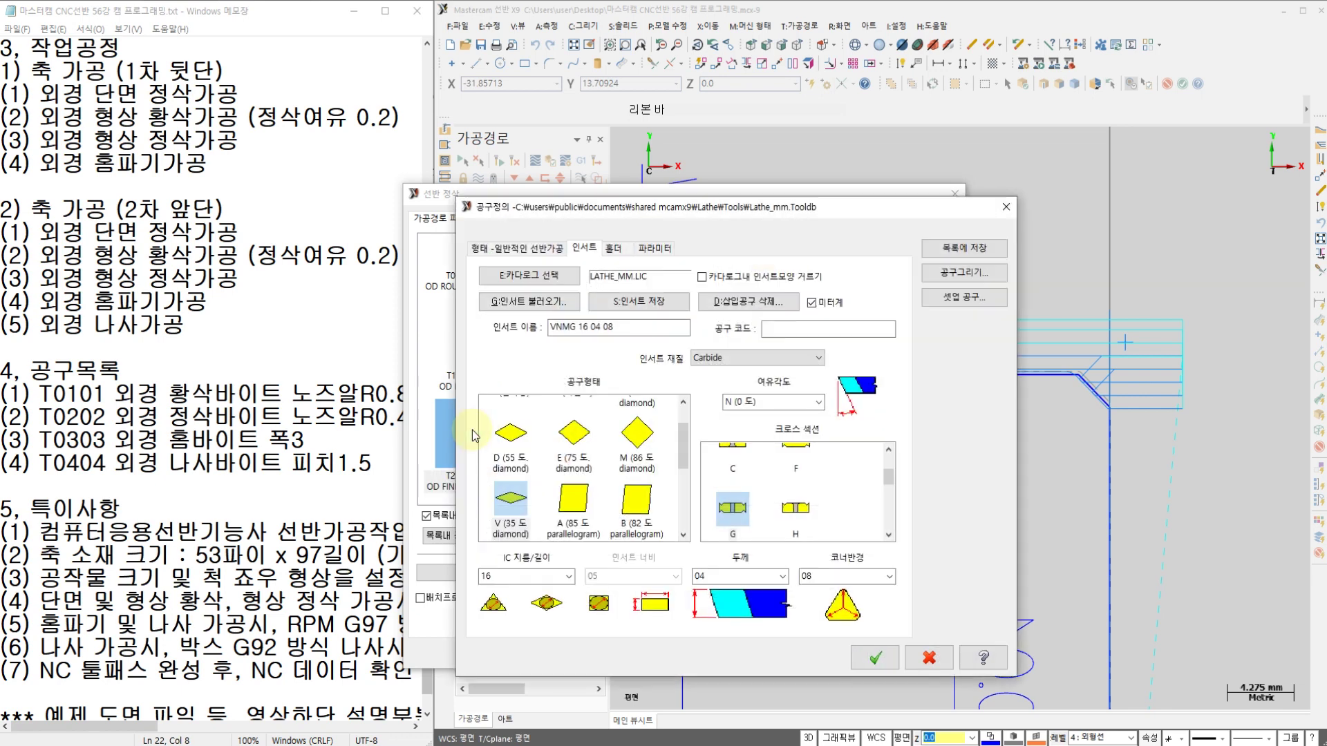
# Load the PDJNR 2525M 15 holder from the holder catalog into the finishing tool's definition
pyautogui.click(612, 248)
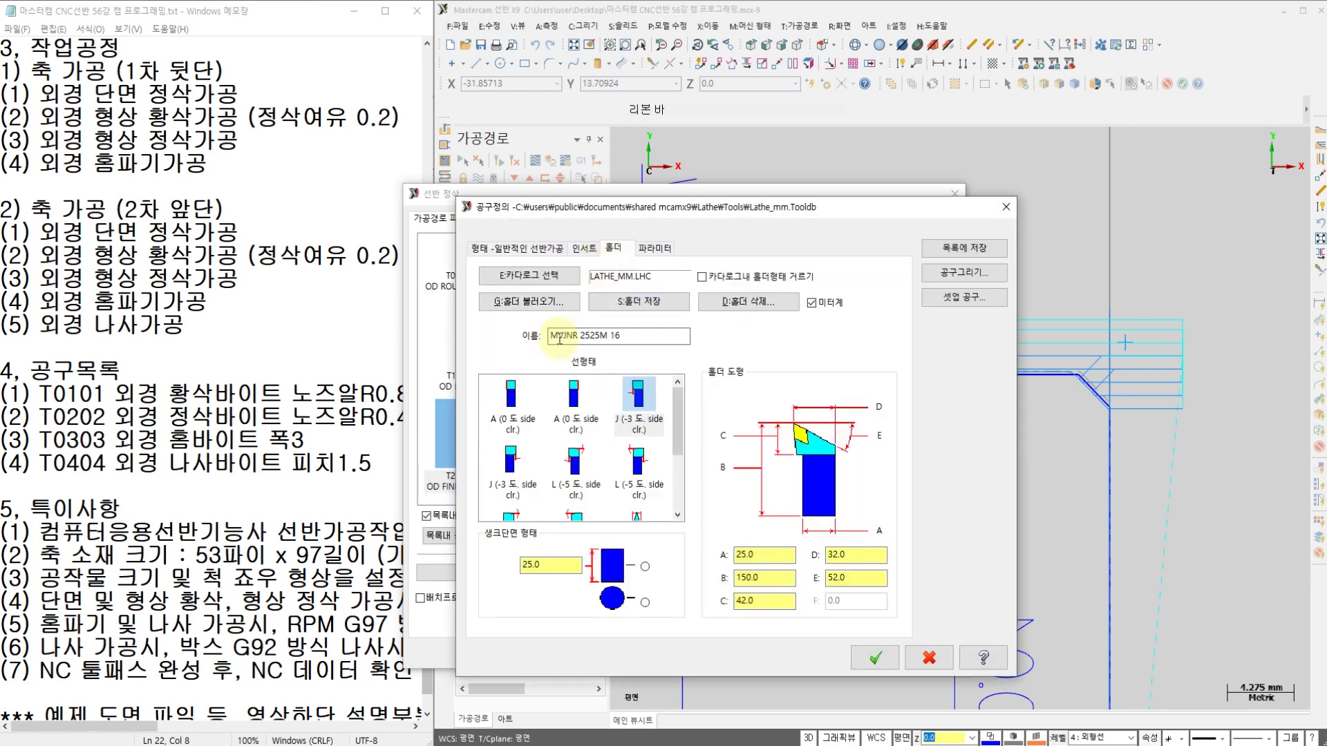
pyautogui.click(547, 302)
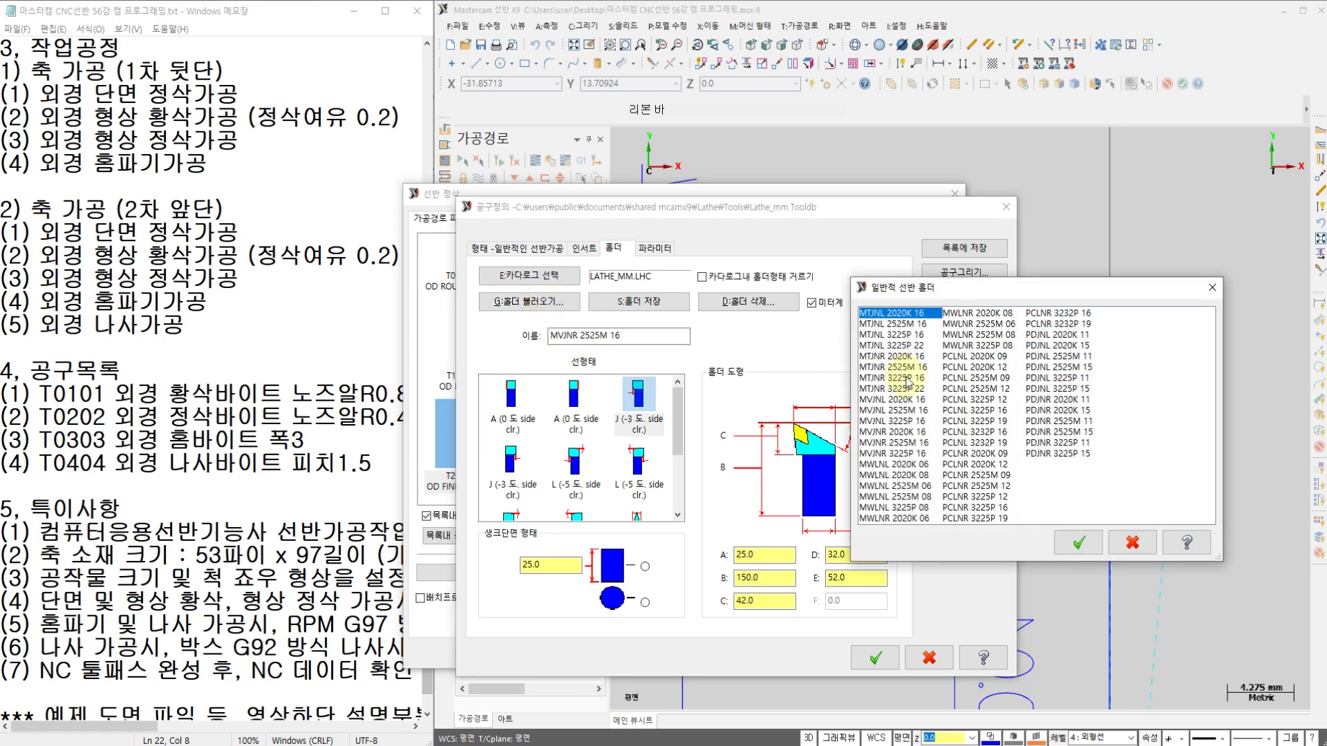
pyautogui.click(1055, 432)
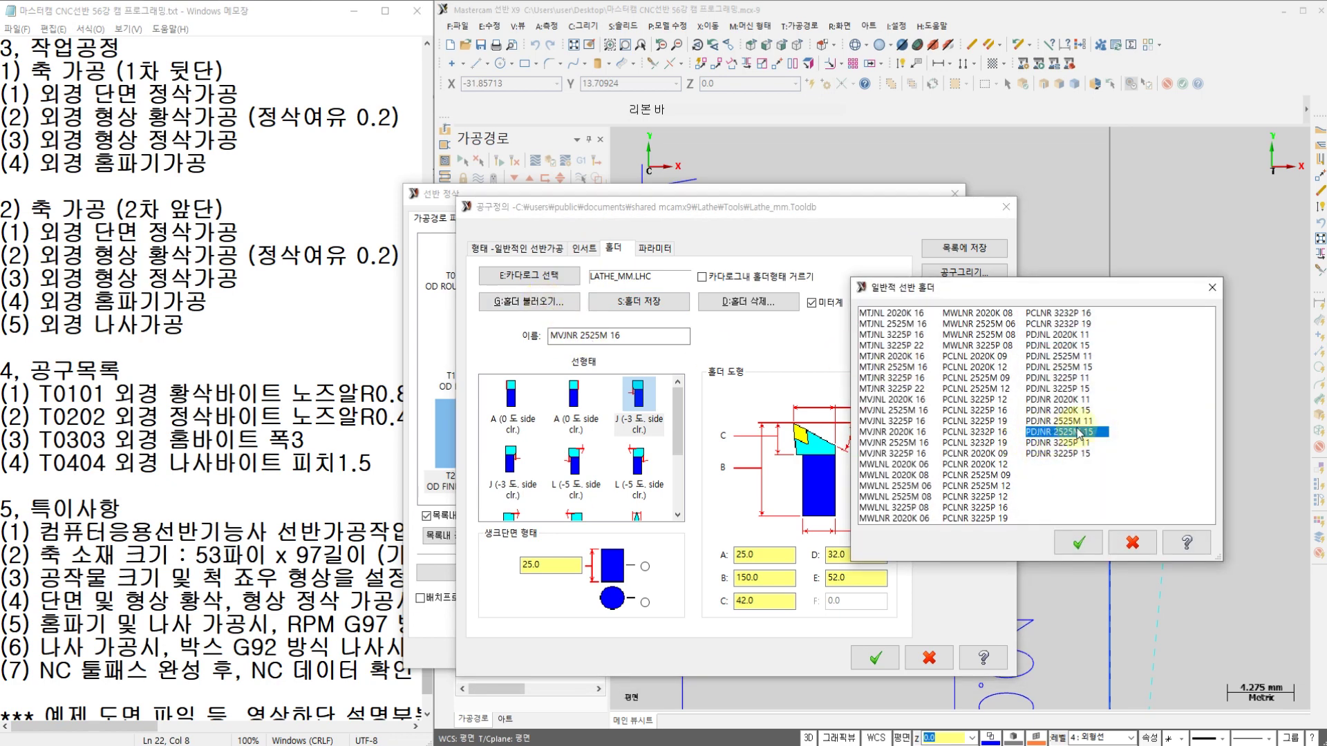
pyautogui.click(1075, 536)
# Load the DNMG 15 04 04 insert from the insert catalog and accept the finishing tool's definition
pyautogui.click(585, 248)
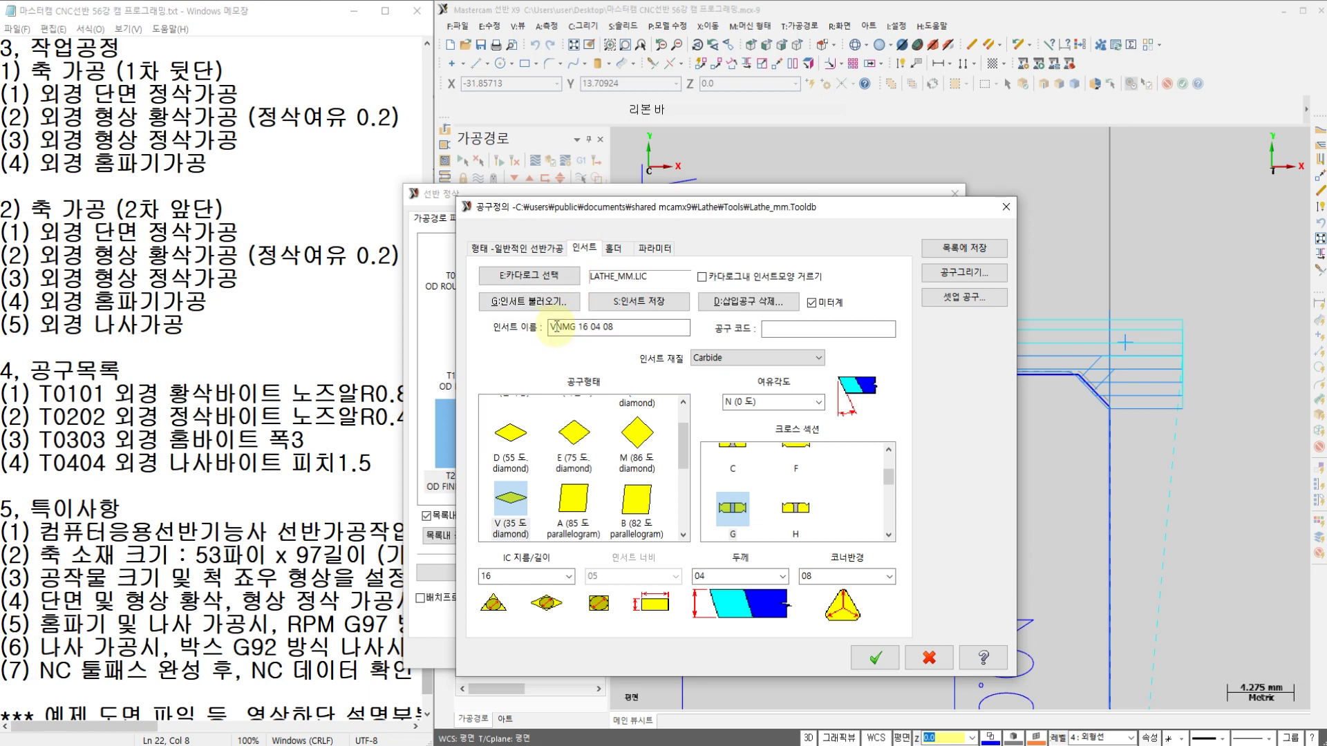
pyautogui.click(554, 306)
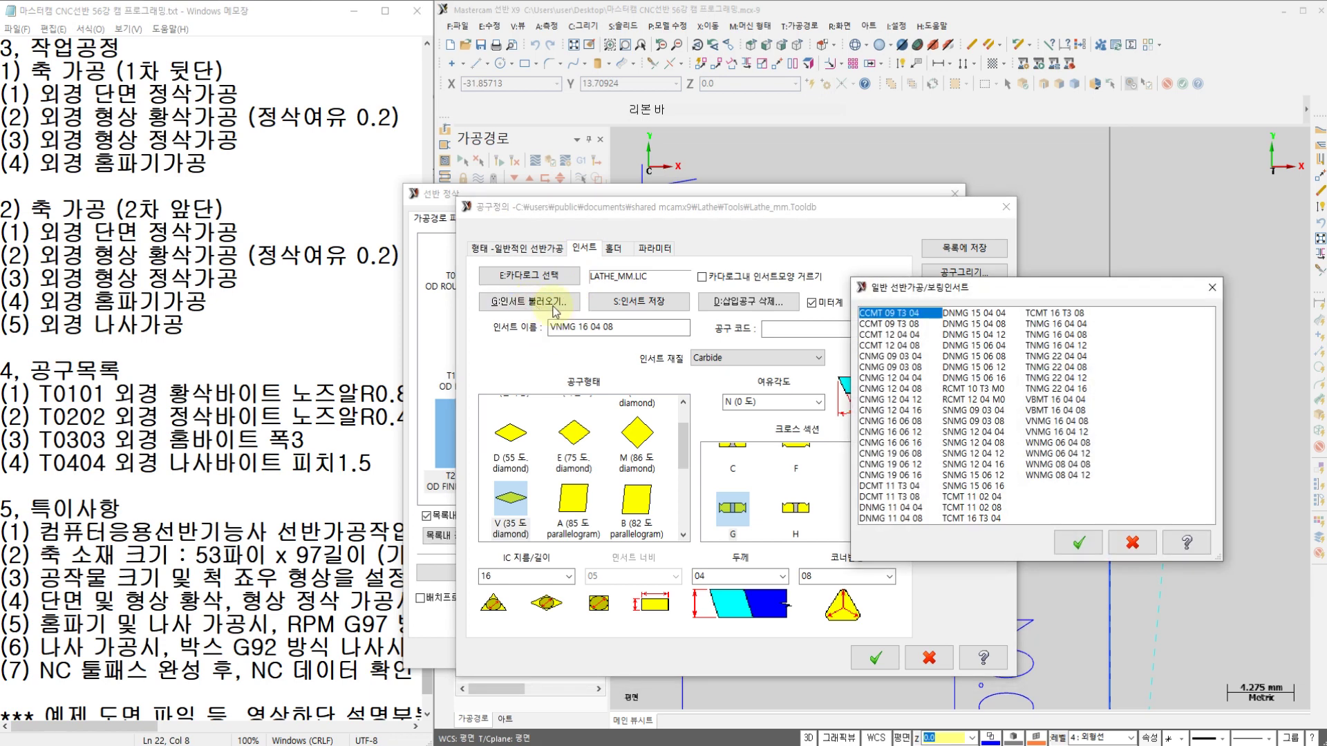
pyautogui.click(997, 314)
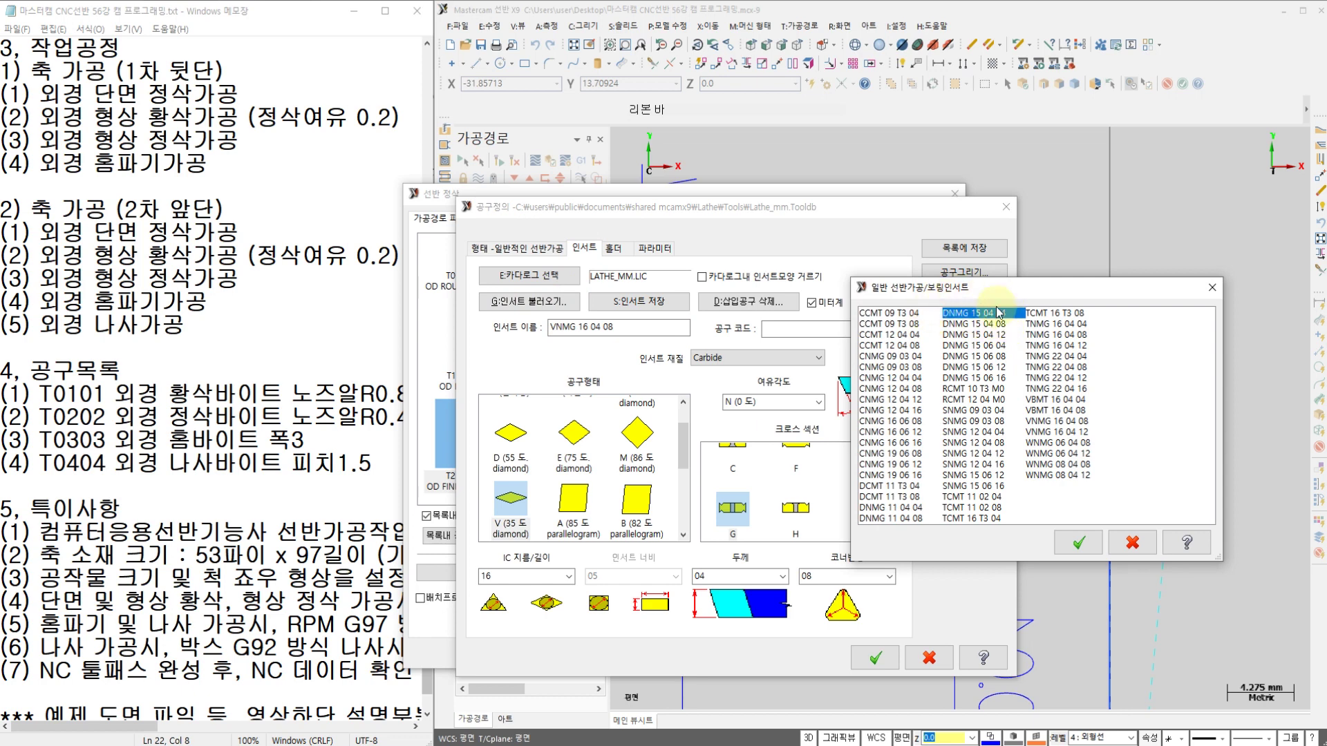
pyautogui.click(1075, 544)
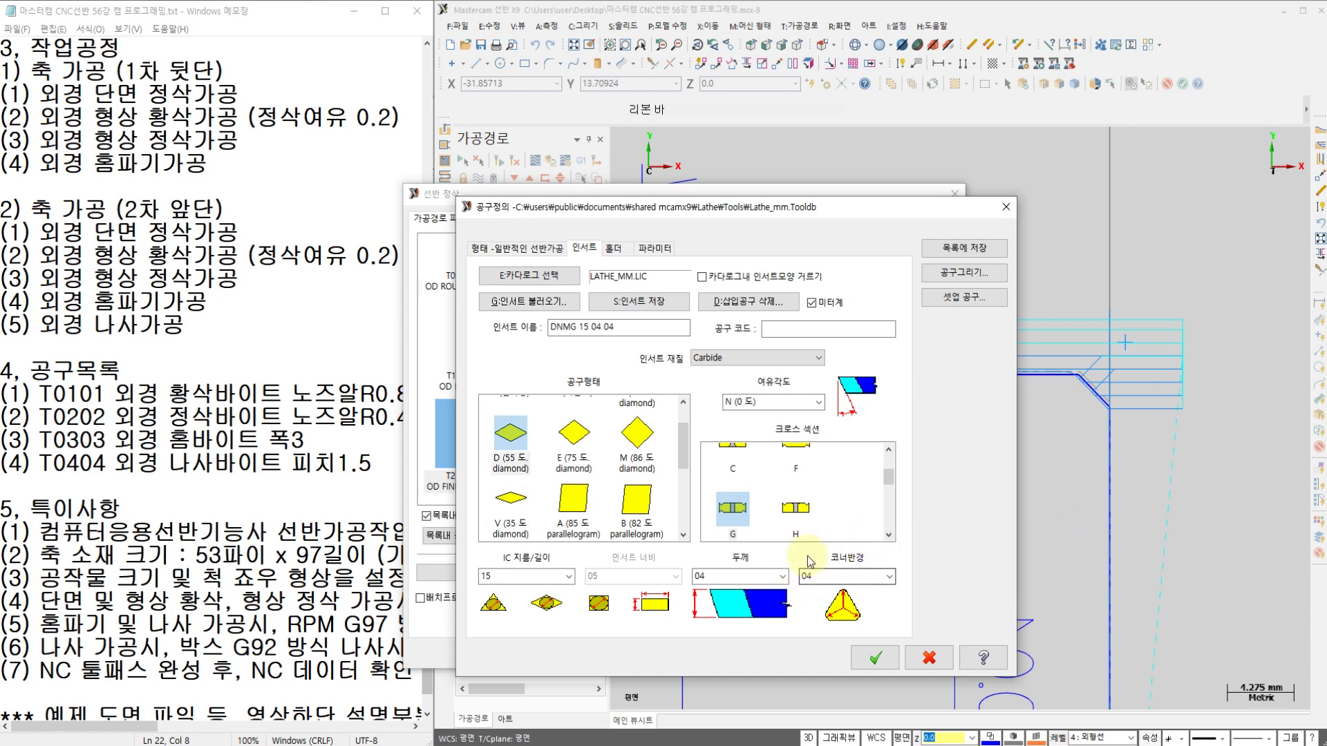
pyautogui.click(875, 660)
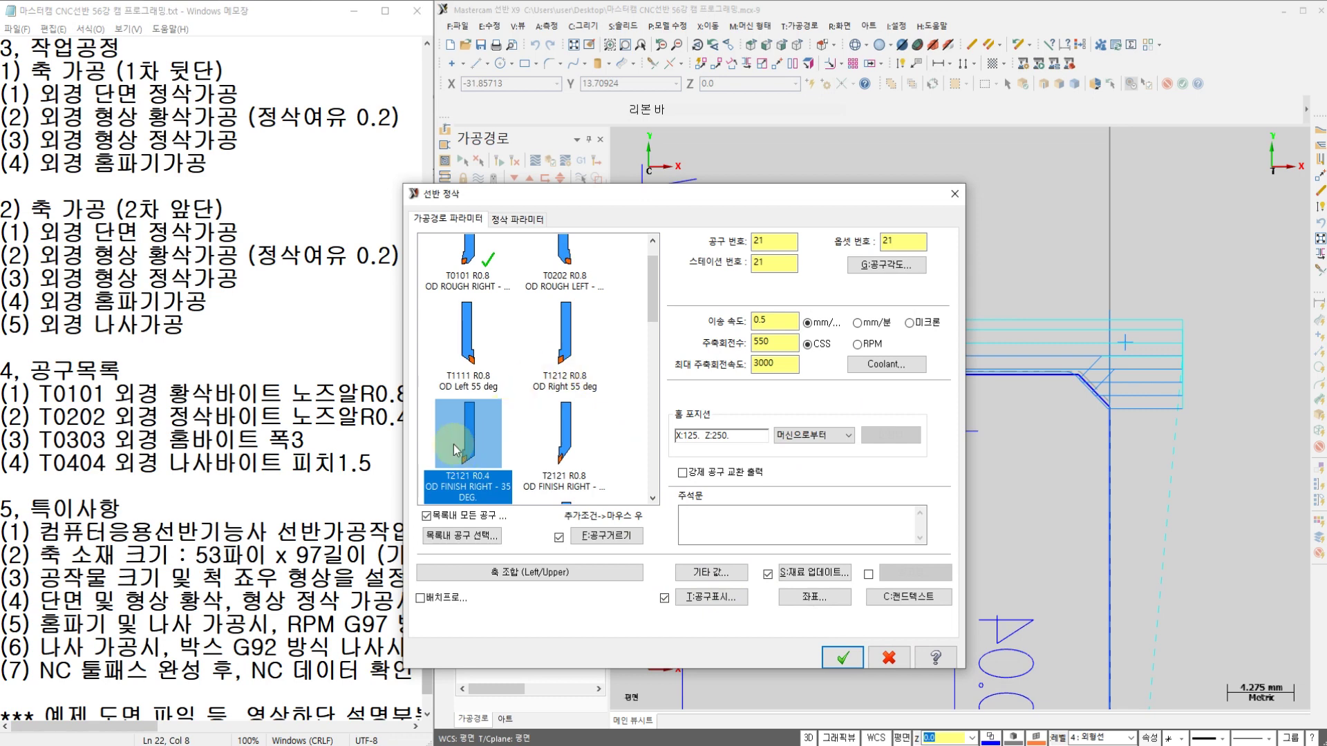
# Select the redefined R0.4 OD finish tool and set its tool, offset and station numbers to 2
pyautogui.click(482, 442)
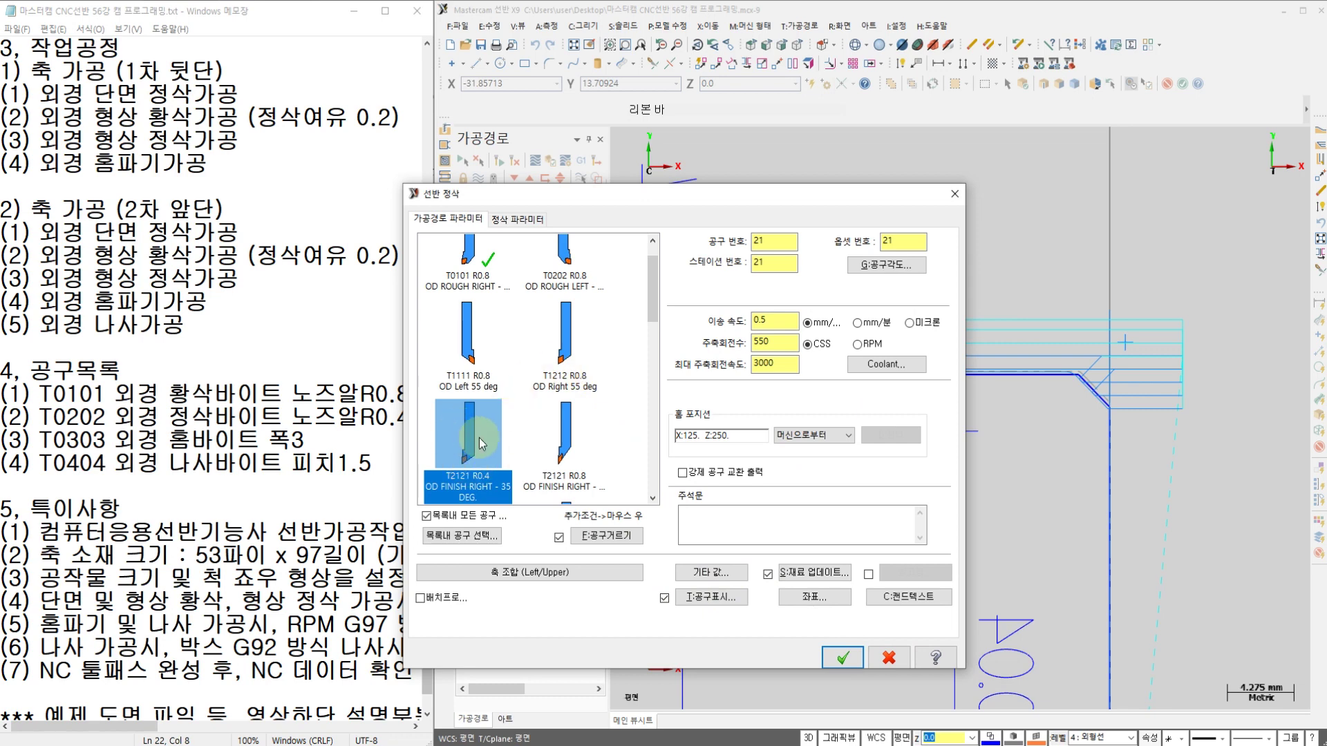
pyautogui.click(464, 491)
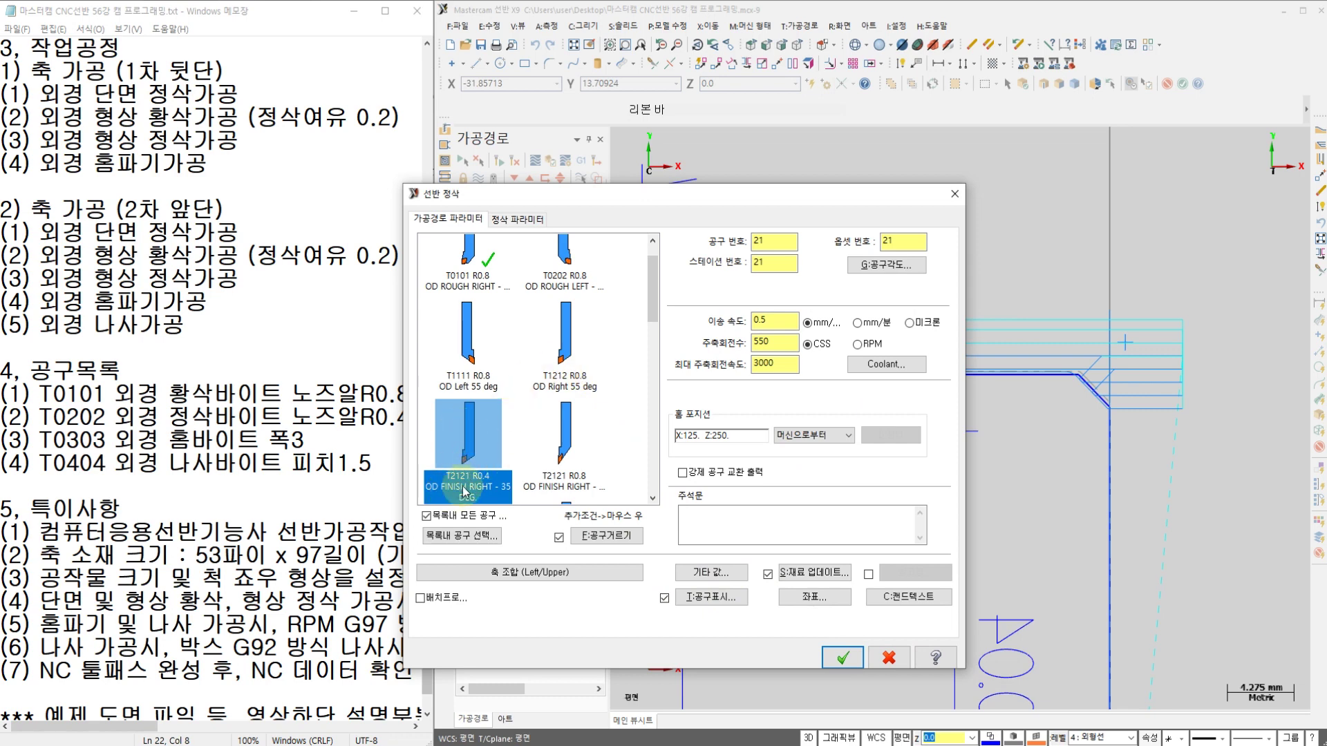
pyautogui.click(771, 237)
pyautogui.press('BackSpace')
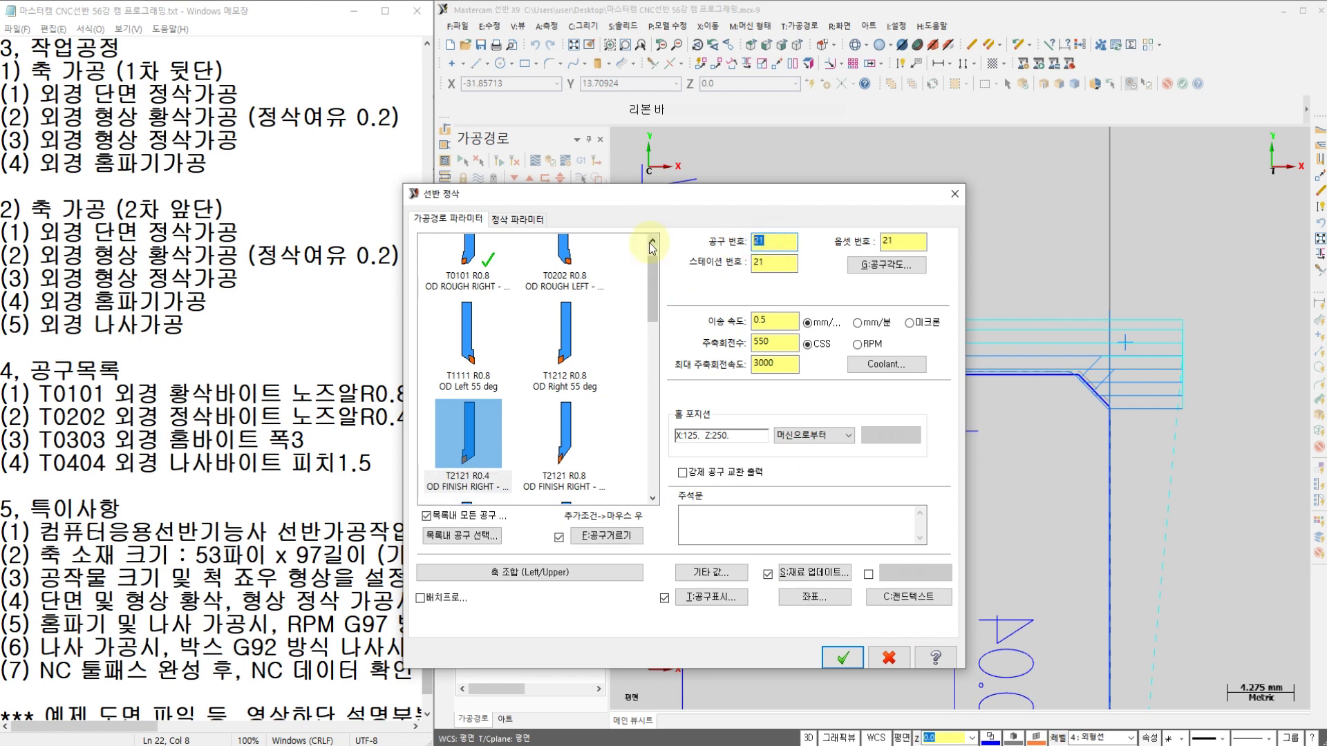
pyautogui.click(902, 243)
pyautogui.press('BackSpace')
pyautogui.click(774, 264)
pyautogui.press('BackSpace')
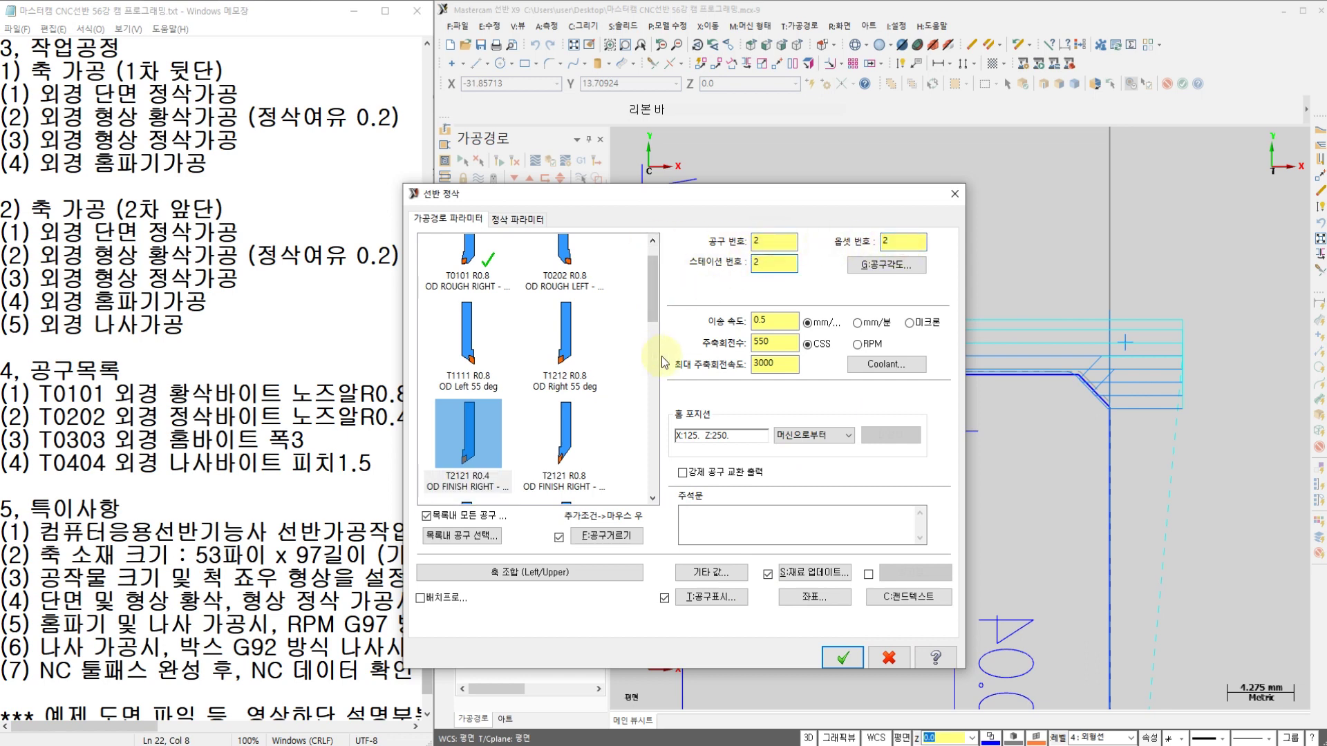
# Set the finishing feed rate to 0.15 mm/rev, the CSS spindle speed to 180 and the maximum spindle speed to 1800
pyautogui.click(765, 326)
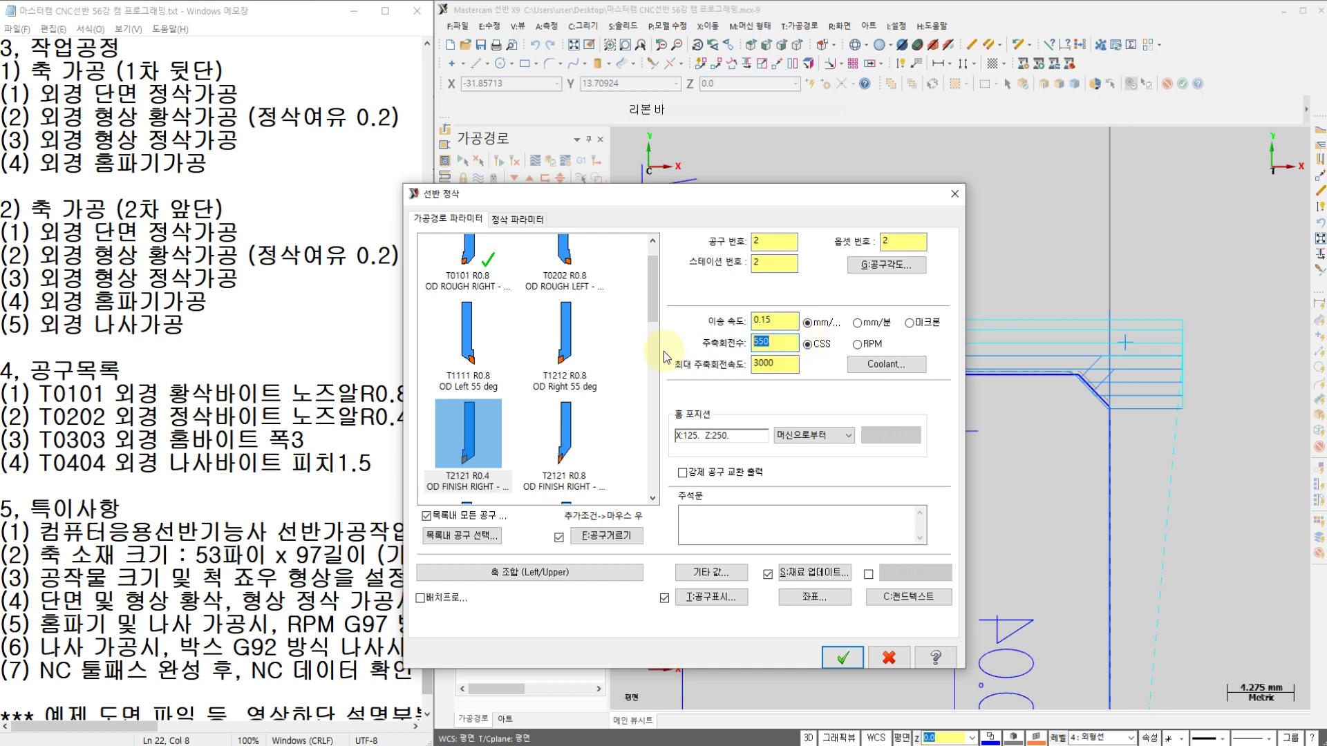
pyautogui.press('BackSpace')
pyautogui.press('BackSpace')
pyautogui.press('BackSpace')
pyautogui.write('180')
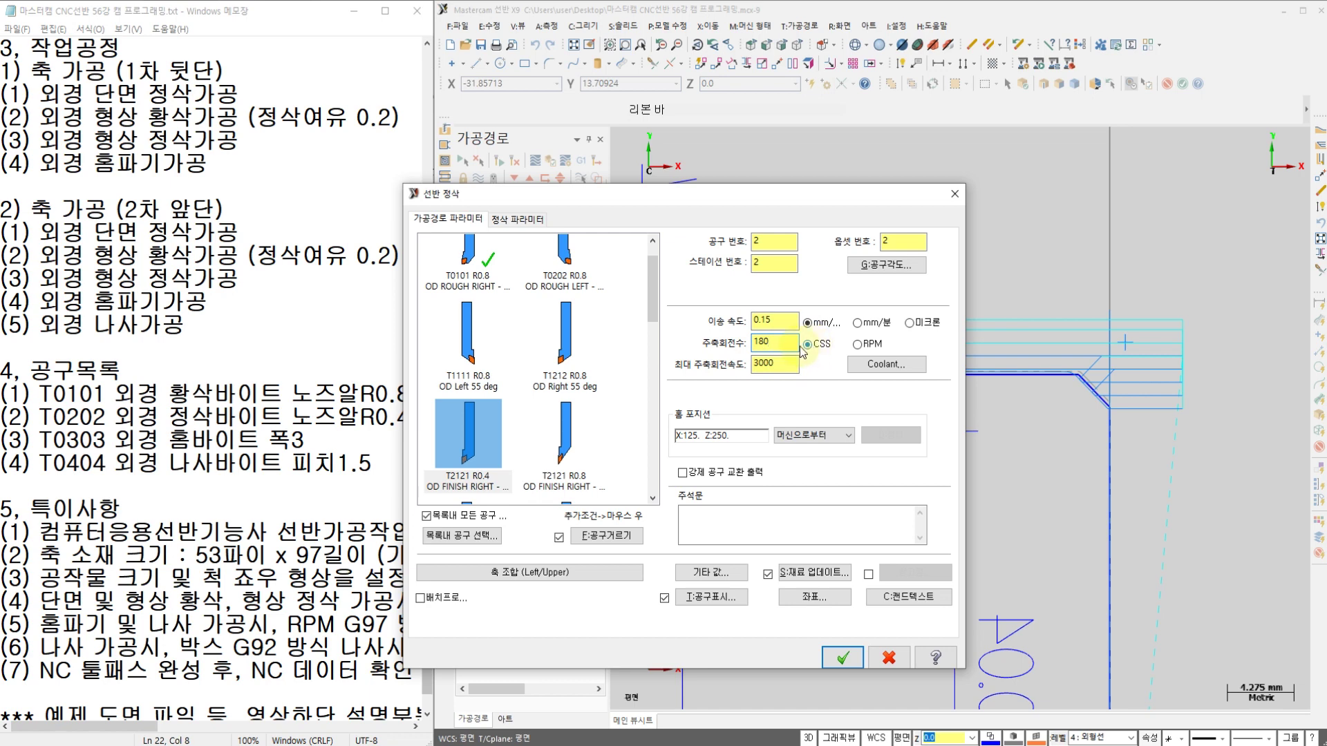
pyautogui.doubleClick(784, 369)
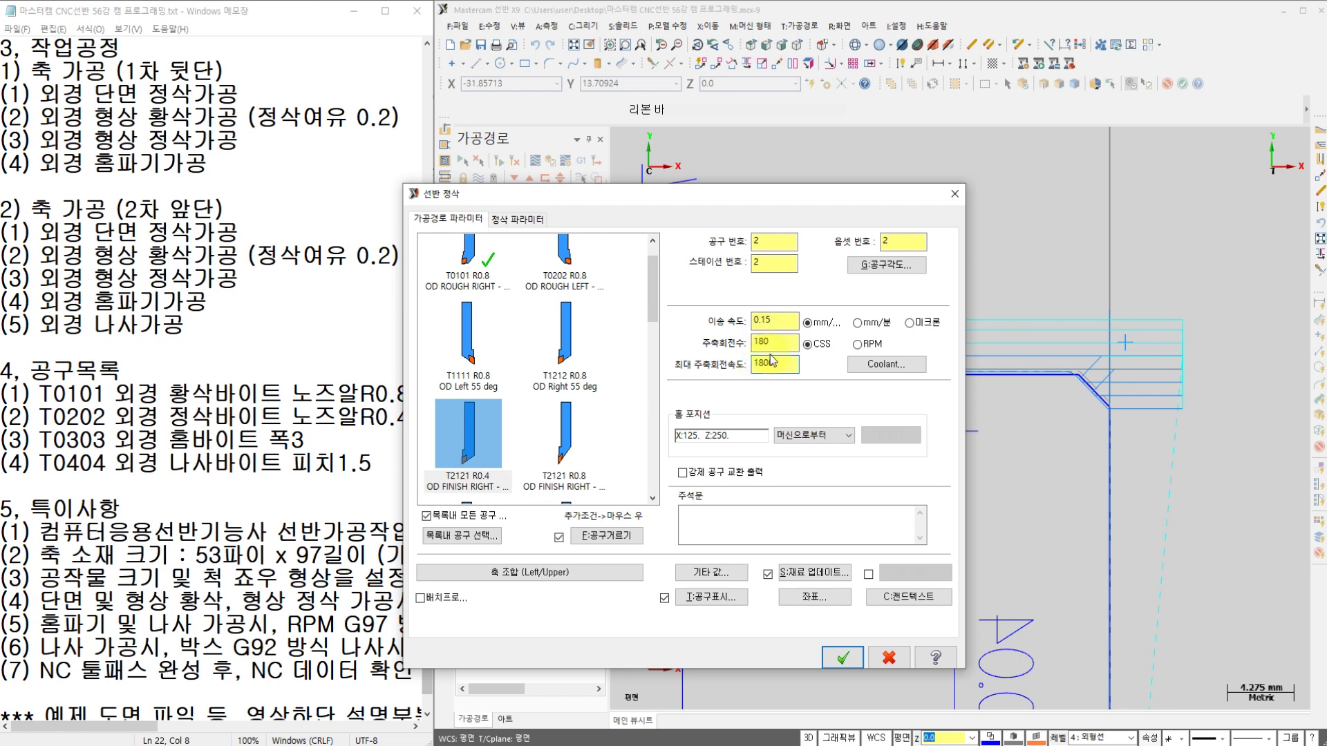
# Turn on Flood coolant for the finishing operation
pyautogui.click(883, 364)
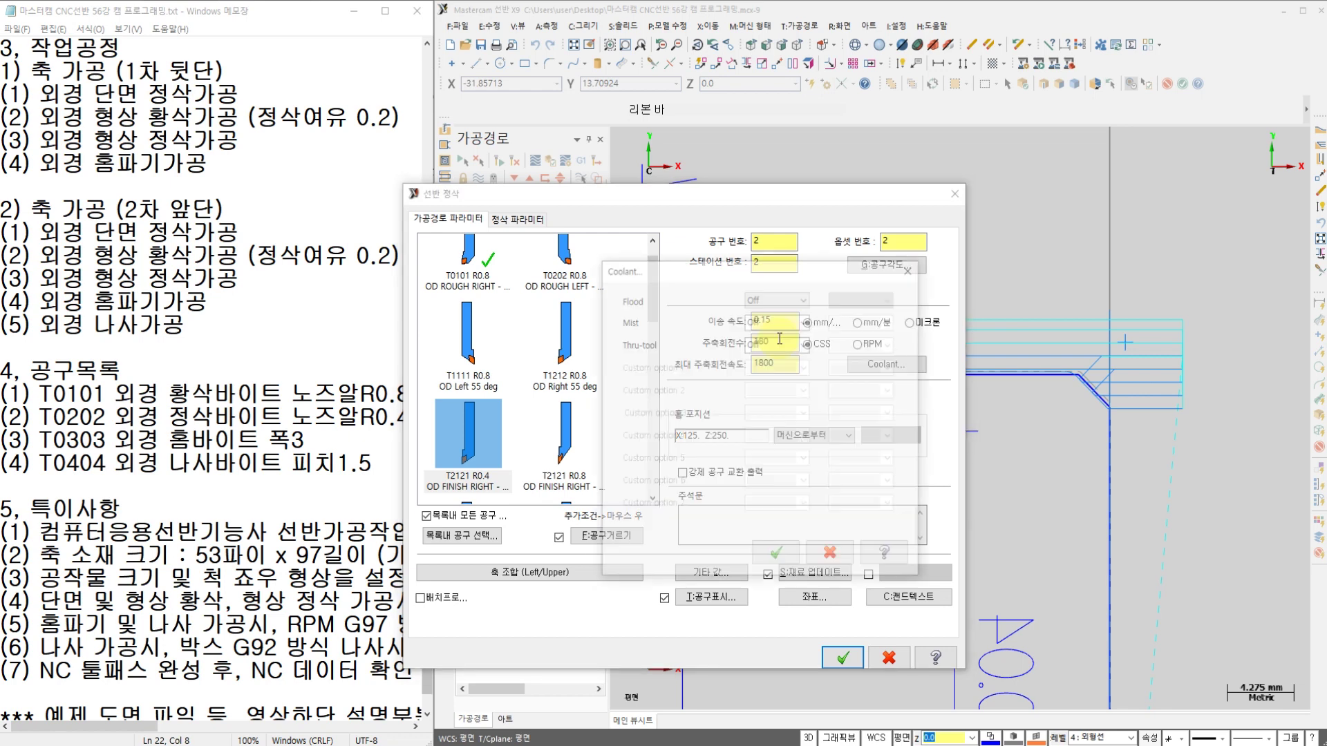
pyautogui.click(762, 298)
pyautogui.click(767, 320)
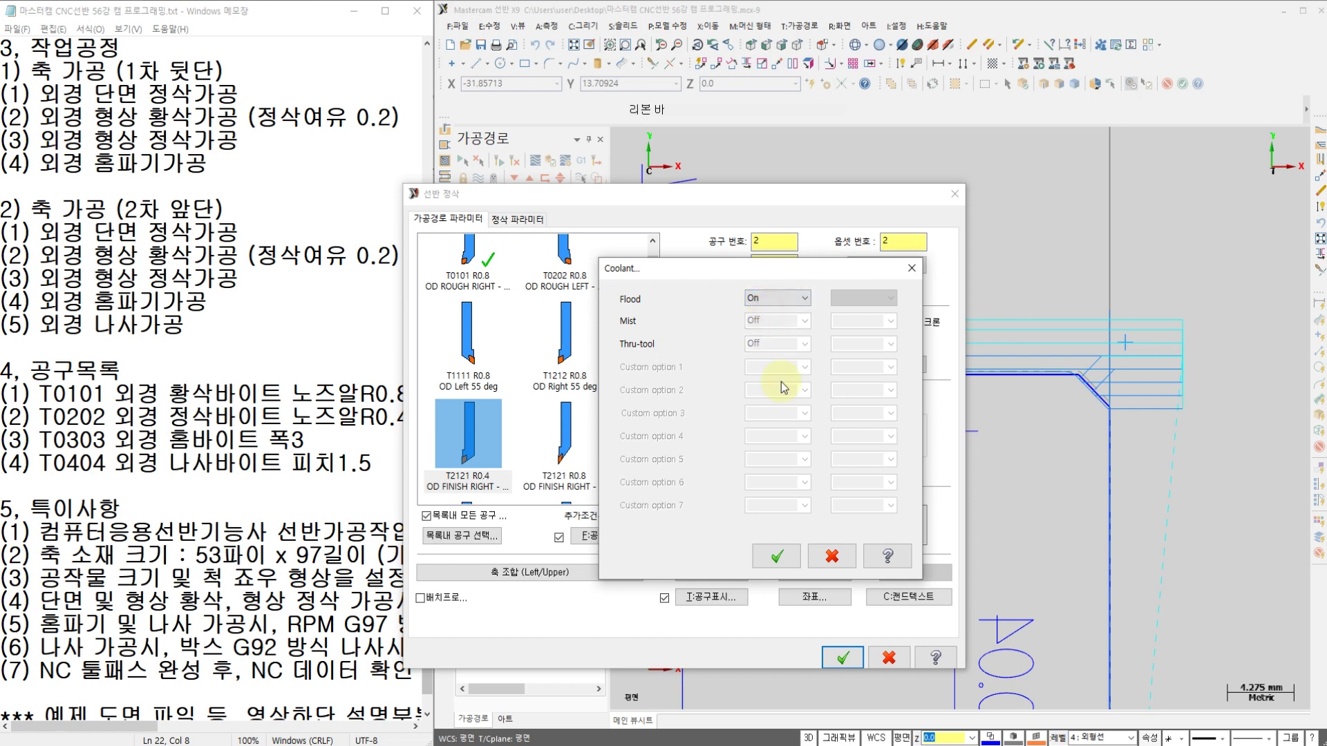
pyautogui.click(777, 555)
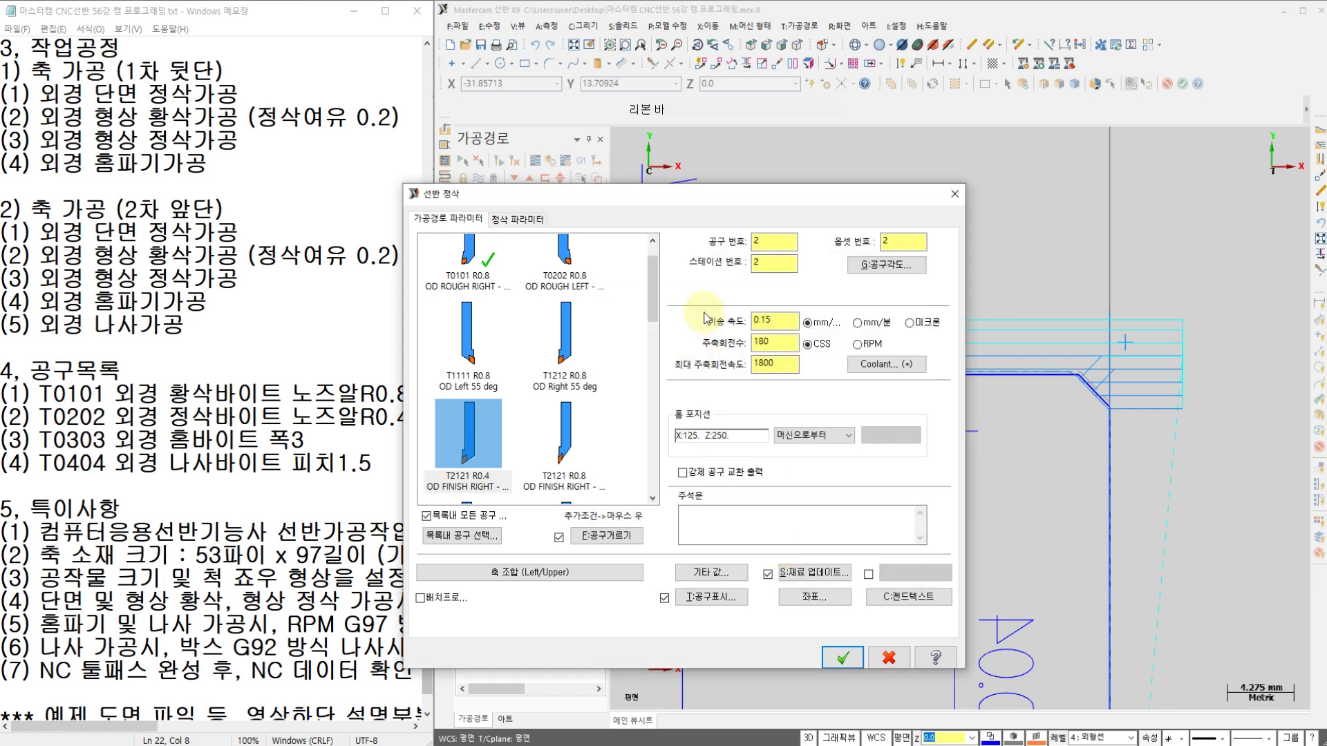
# Set the finishing parameters to 1 pass with 0.0 stock to leave in both X and Z
pyautogui.click(517, 219)
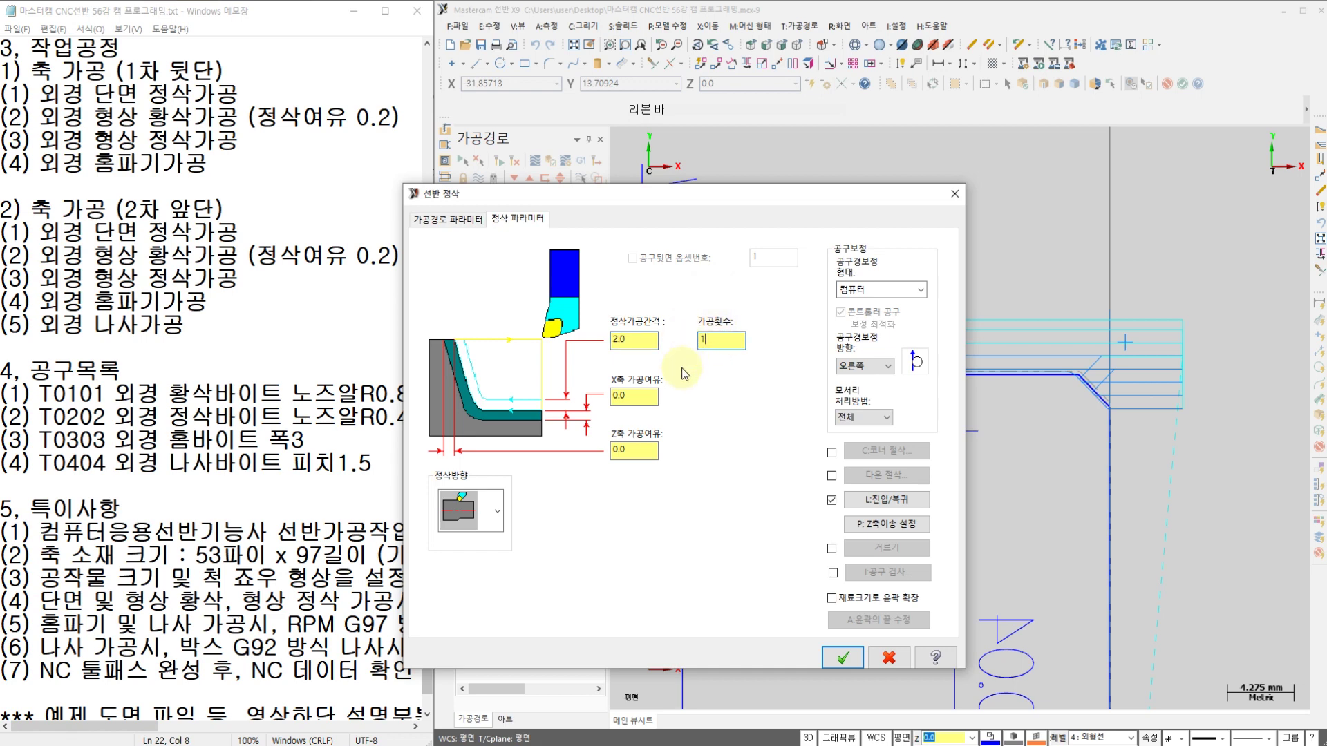
pyautogui.click(642, 402)
pyautogui.click(639, 452)
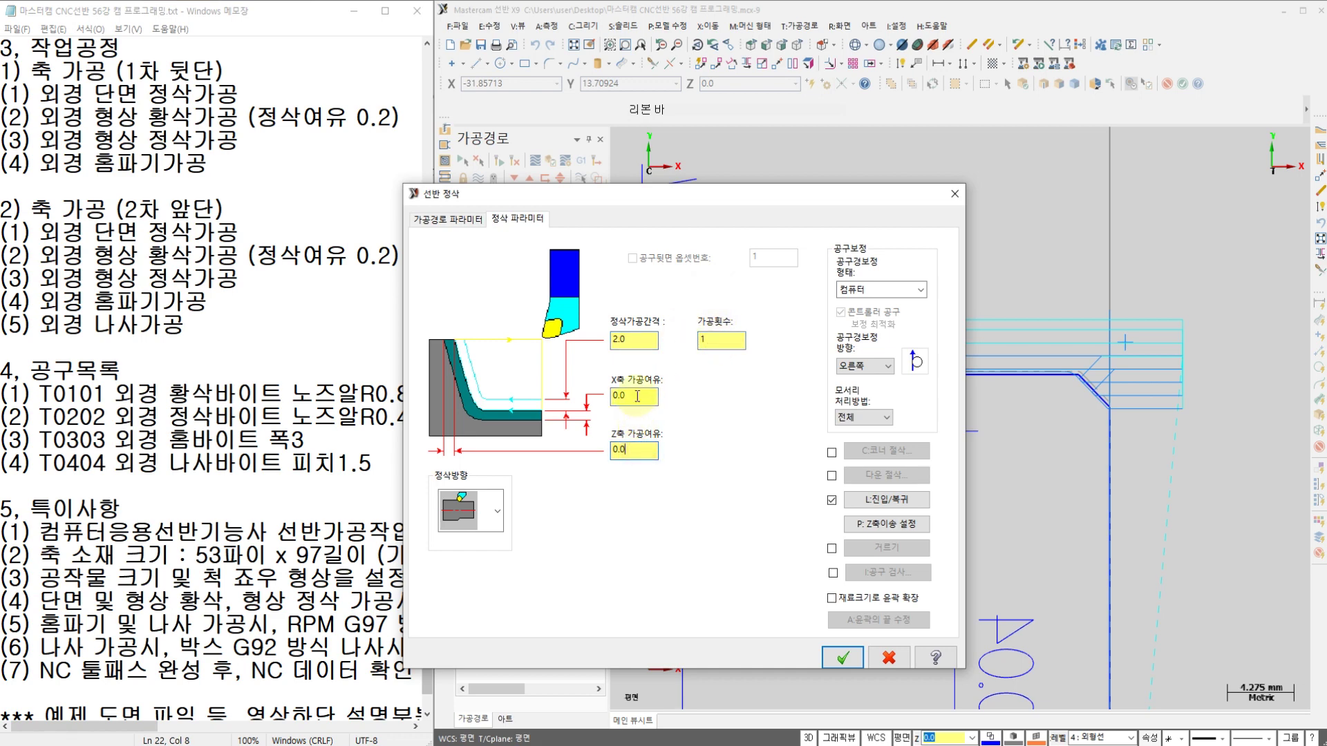
pyautogui.click(633, 451)
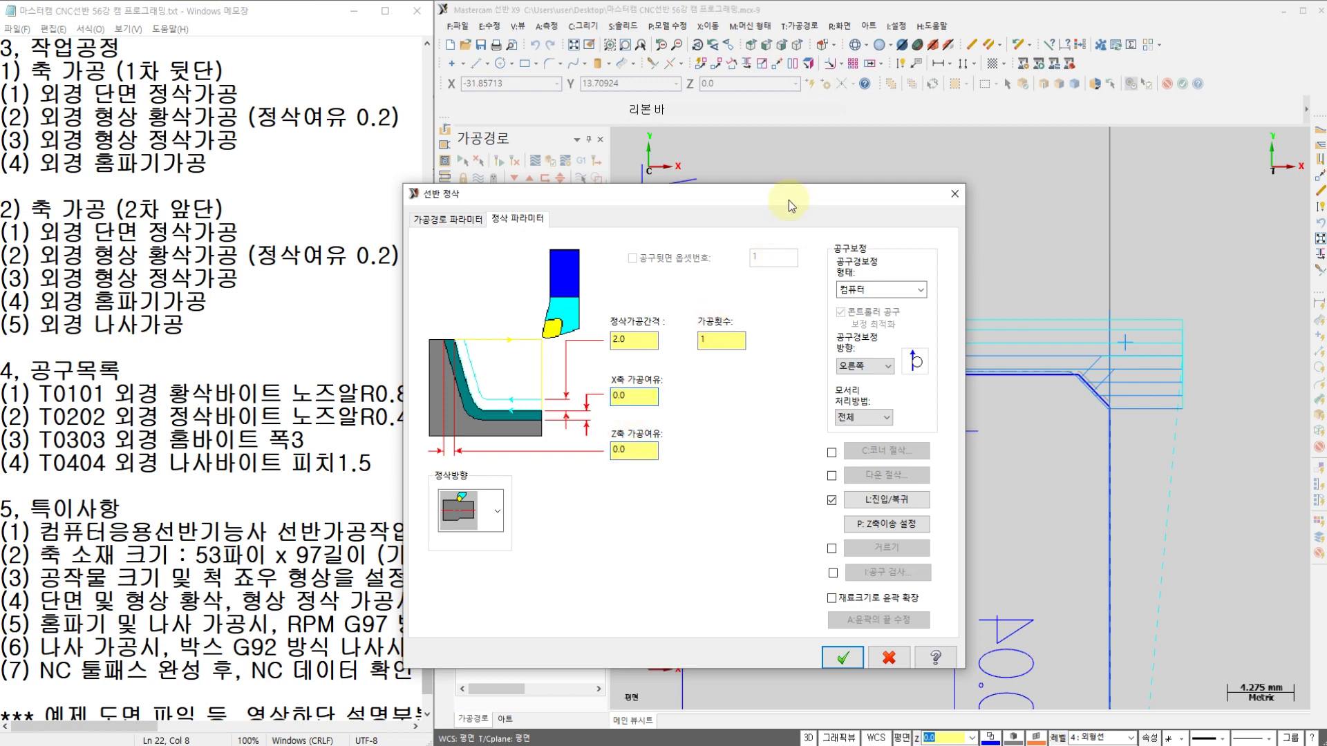
# Keep the no-plunge option in the plunge settings (Z축이송 설정) and generate the finishing toolpath
pyautogui.moveTo(791, 196); pyautogui.dragTo(573, 250)
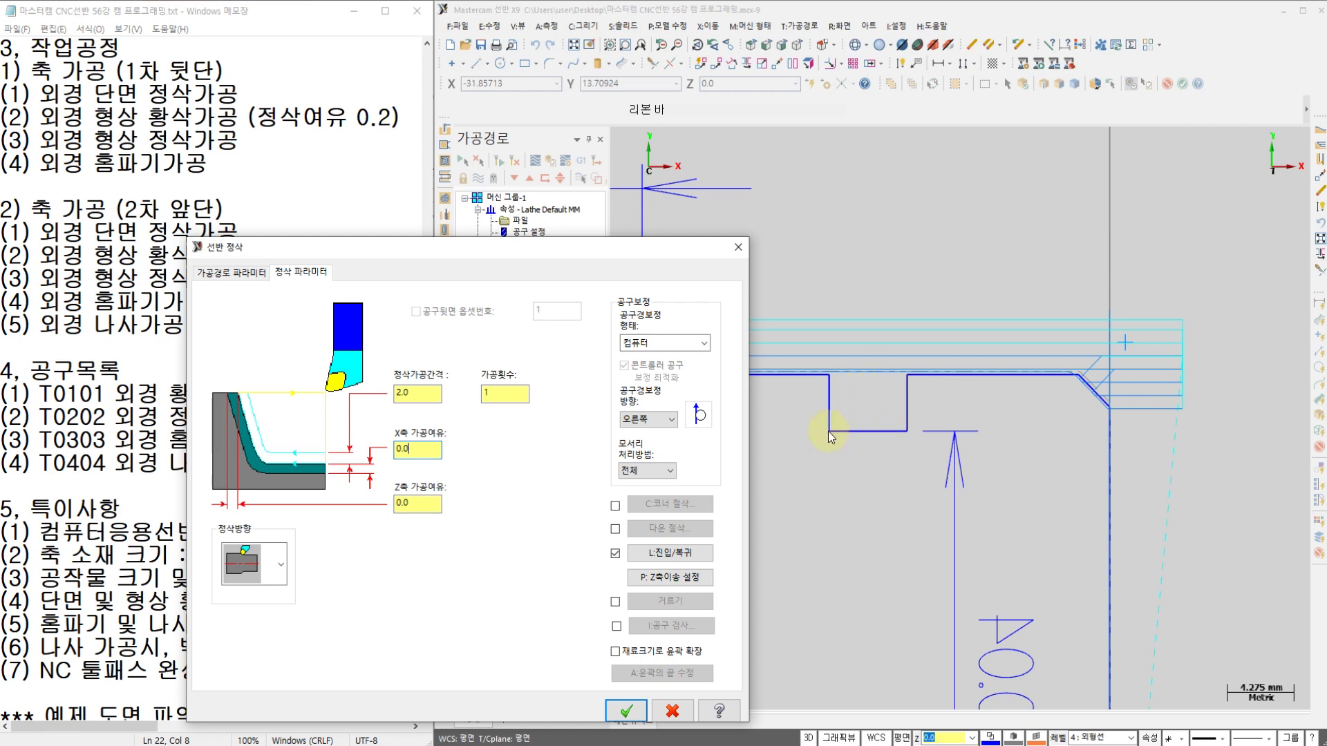
pyautogui.click(667, 577)
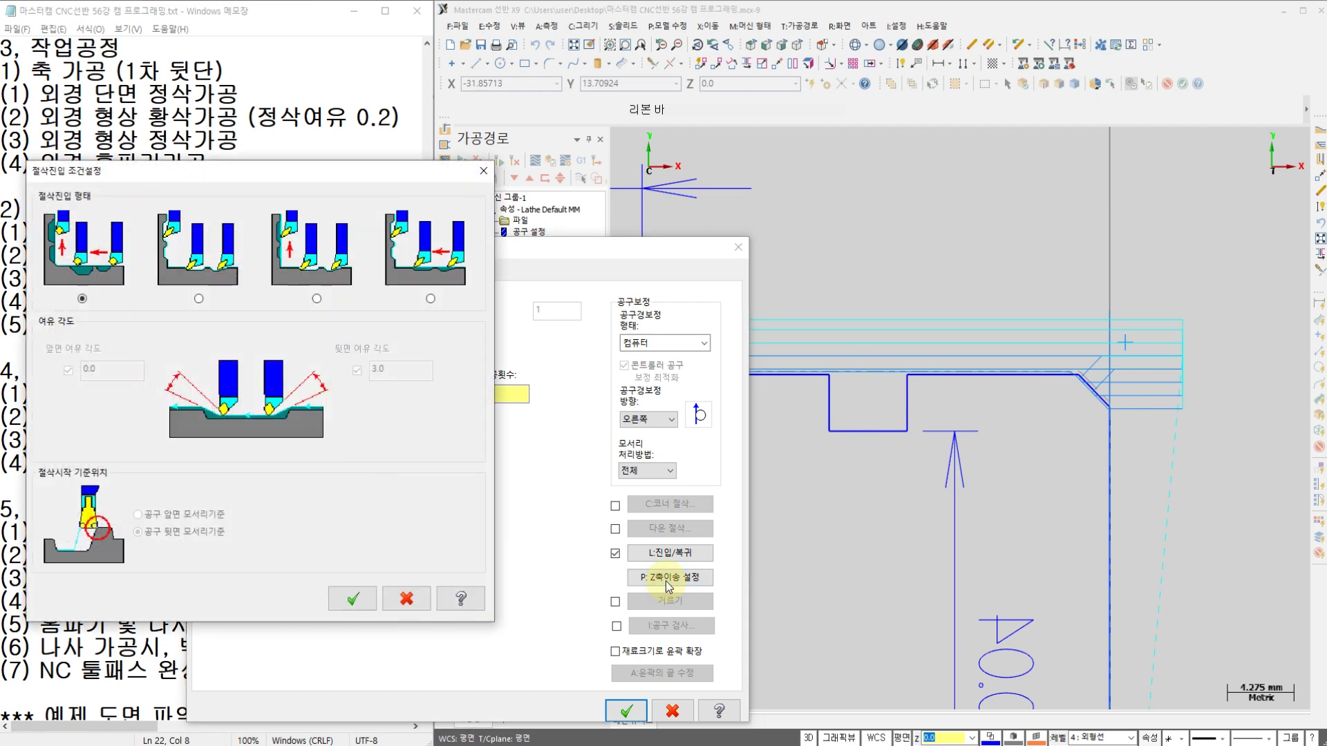
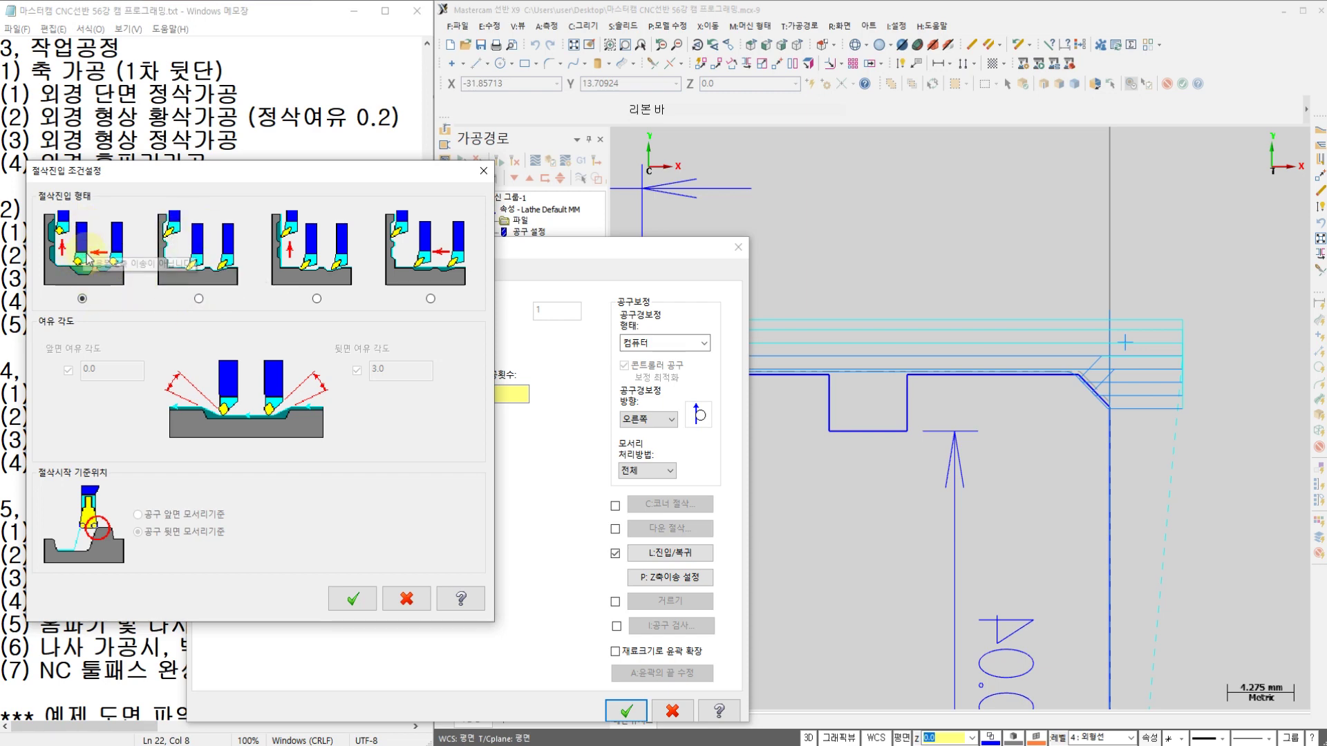
pyautogui.click(352, 598)
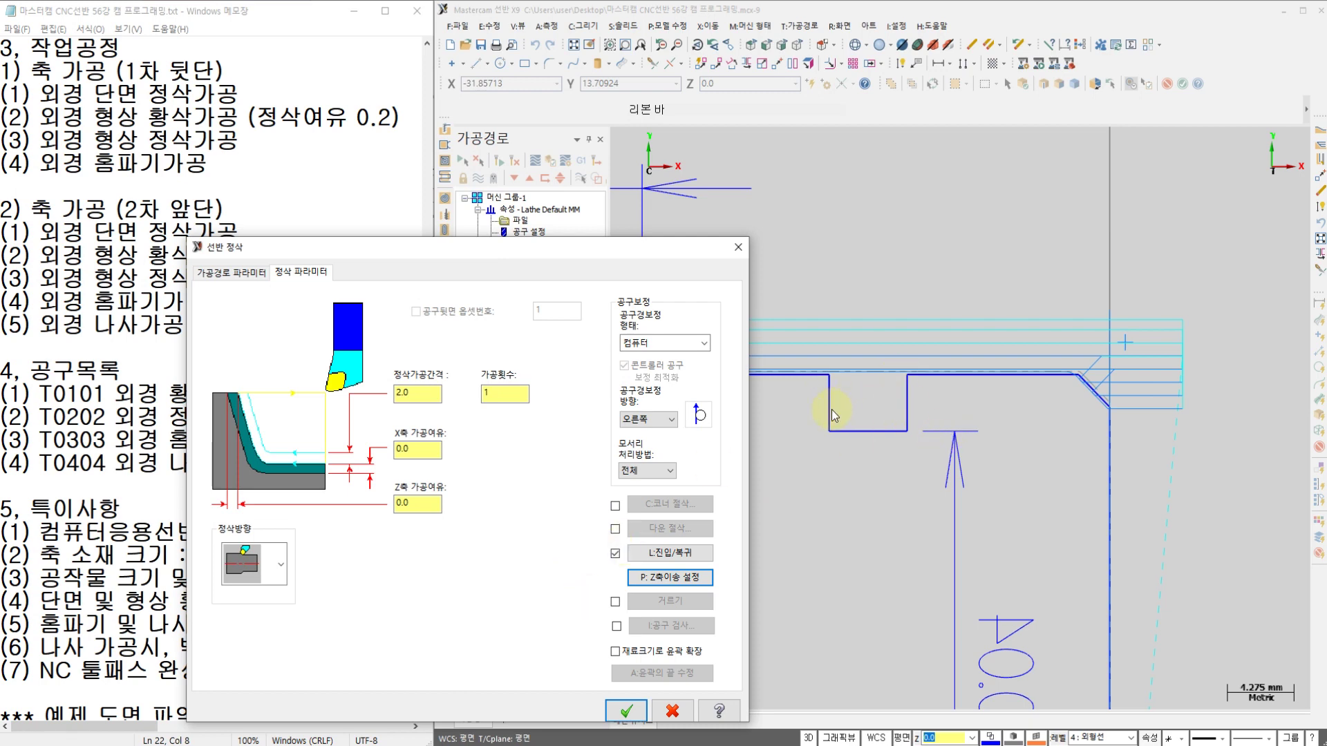
pyautogui.click(634, 709)
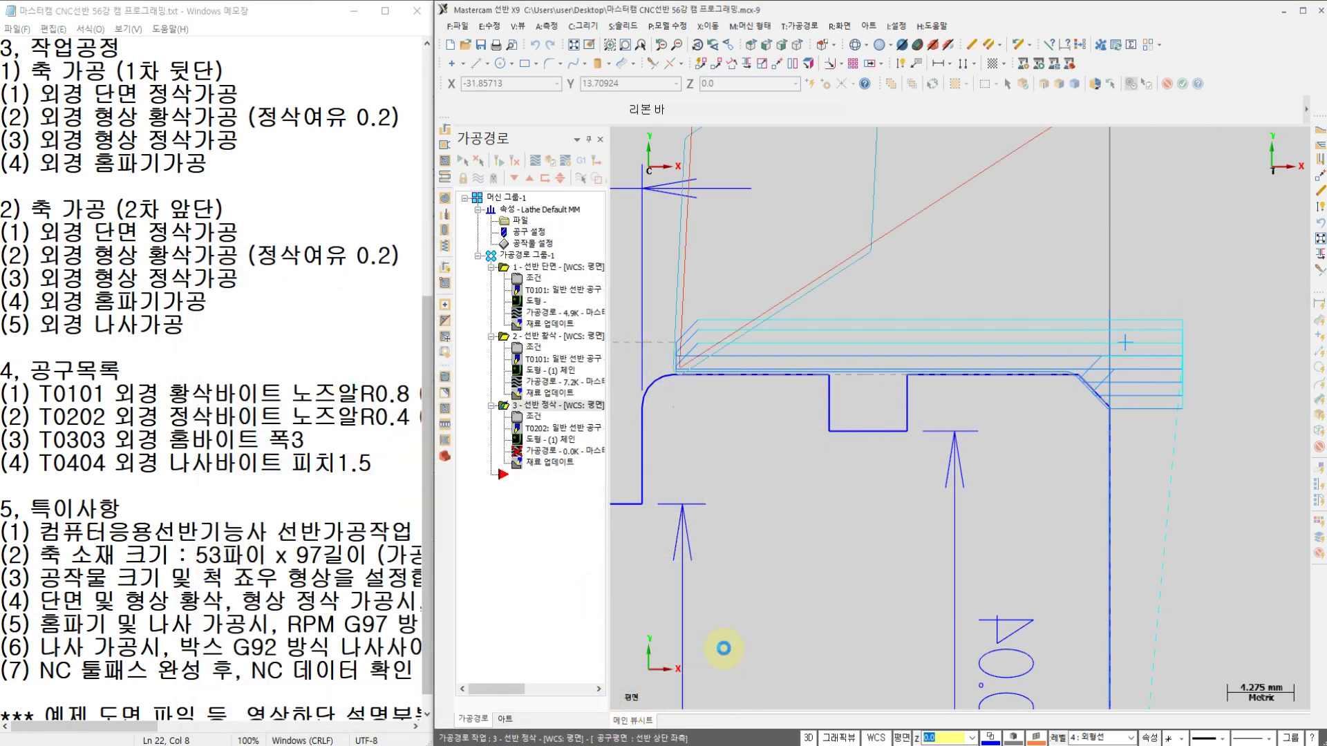
# Examine the finishing toolpath along the end chamfer, the outer diameter and across the groove opening
pyautogui.scroll(6, 1099, 387)
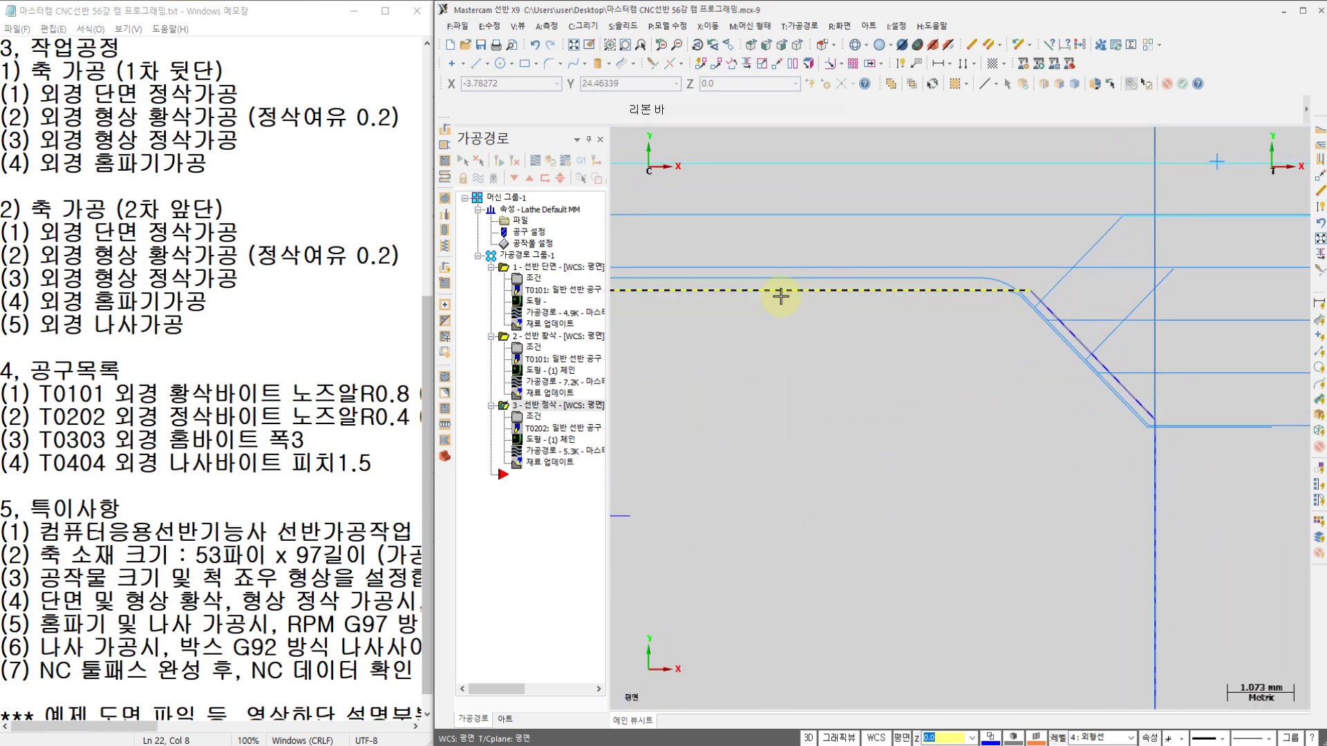
pyautogui.moveTo(778, 291); pyautogui.dragTo(1041, 395, button='middle')
pyautogui.scroll(-2, 1040, 394)
pyautogui.moveTo(666, 414); pyautogui.dragTo(880, 414, button='middle')
pyautogui.scroll(4, 879, 392)
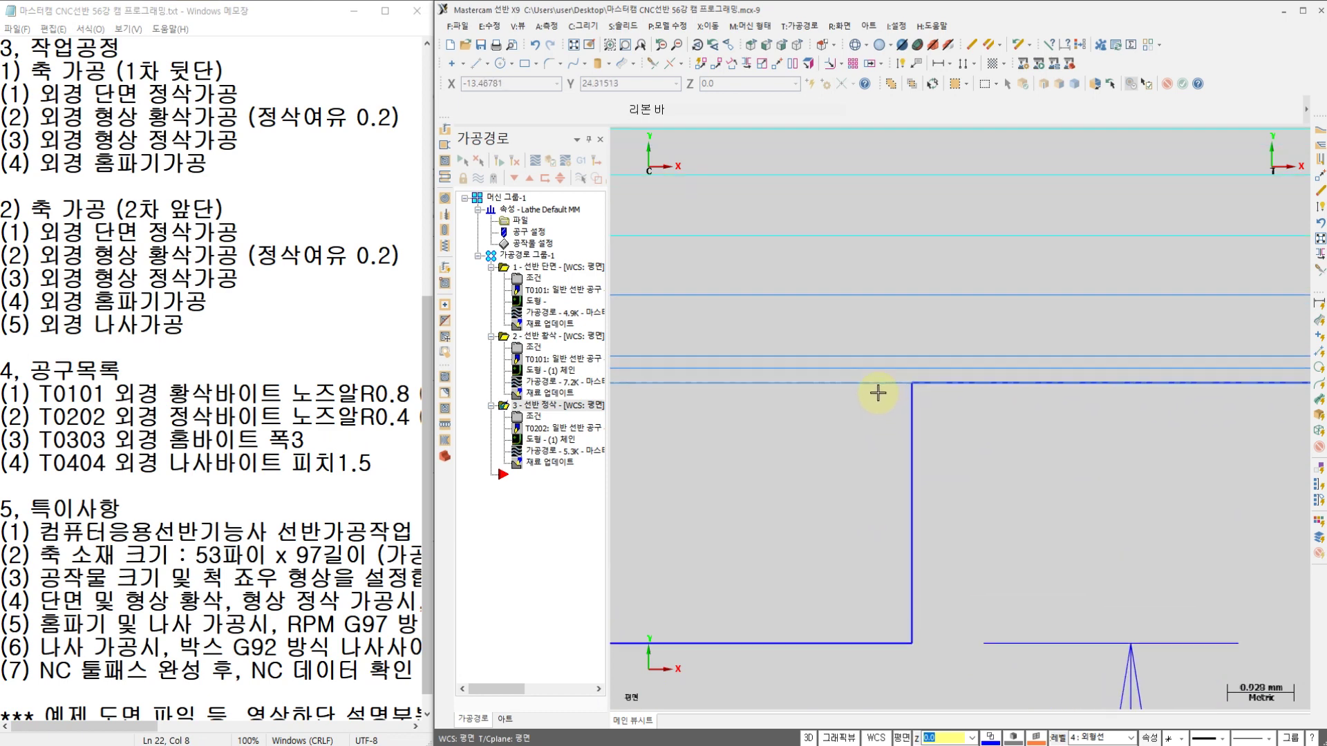
pyautogui.scroll(-6, 878, 378)
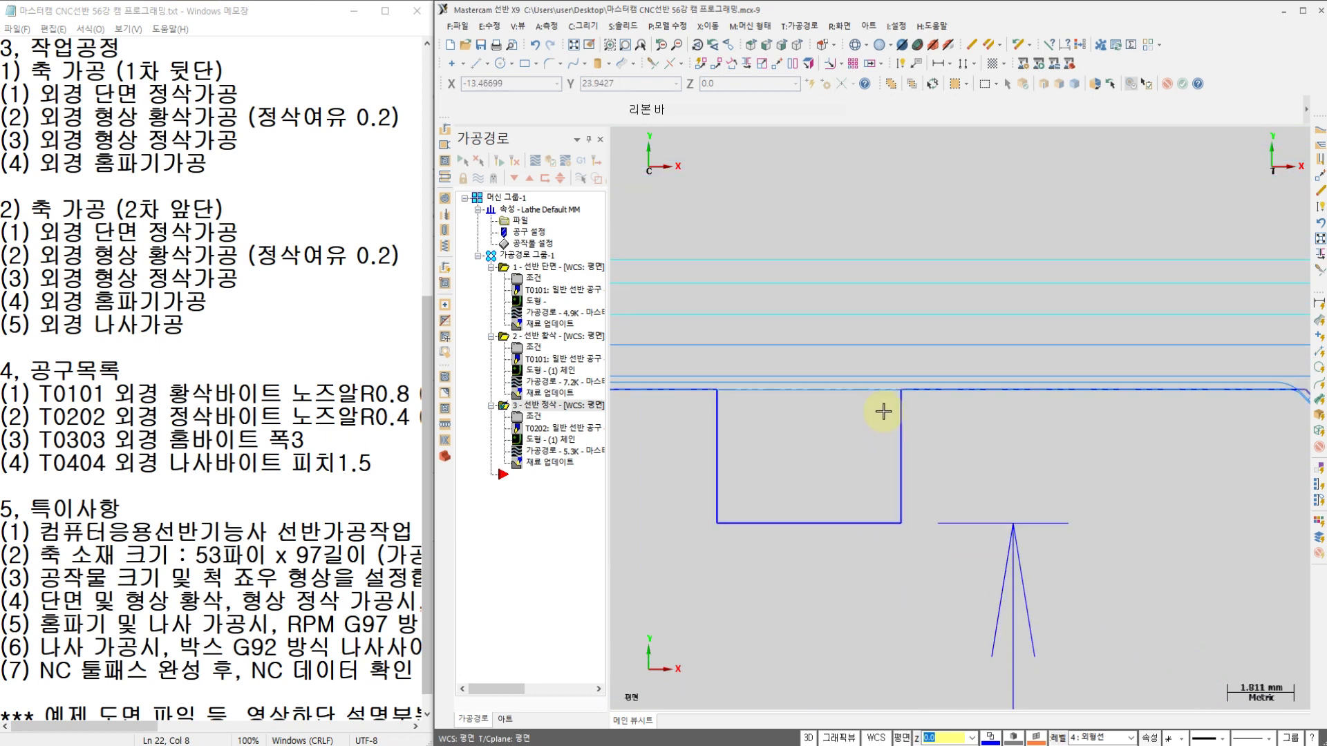
pyautogui.moveTo(879, 469); pyautogui.dragTo(1016, 425, button='middle')
pyautogui.moveTo(894, 453); pyautogui.dragTo(844, 460, button='middle')
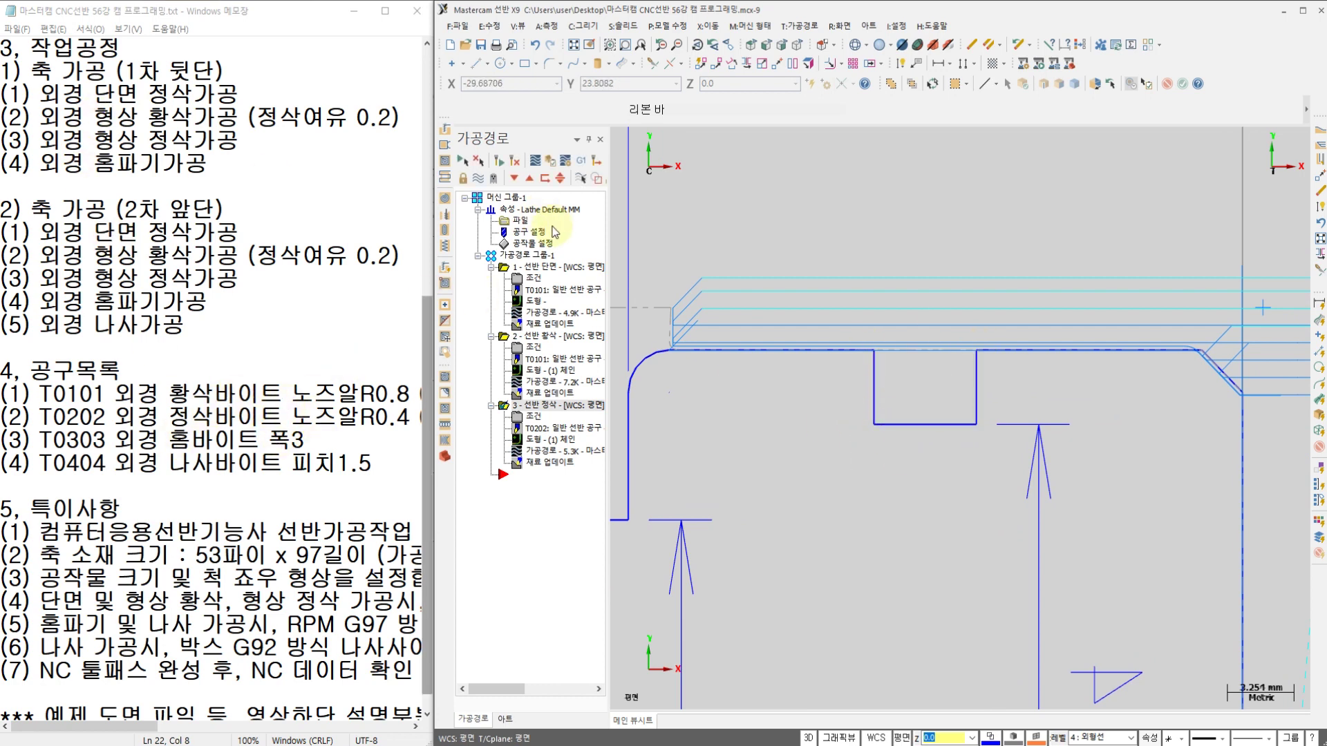
# Start a lathe grooving toolpath defined by chain and chain the rectangular groove's walls and floor on the outer diameter
pyautogui.click(804, 27)
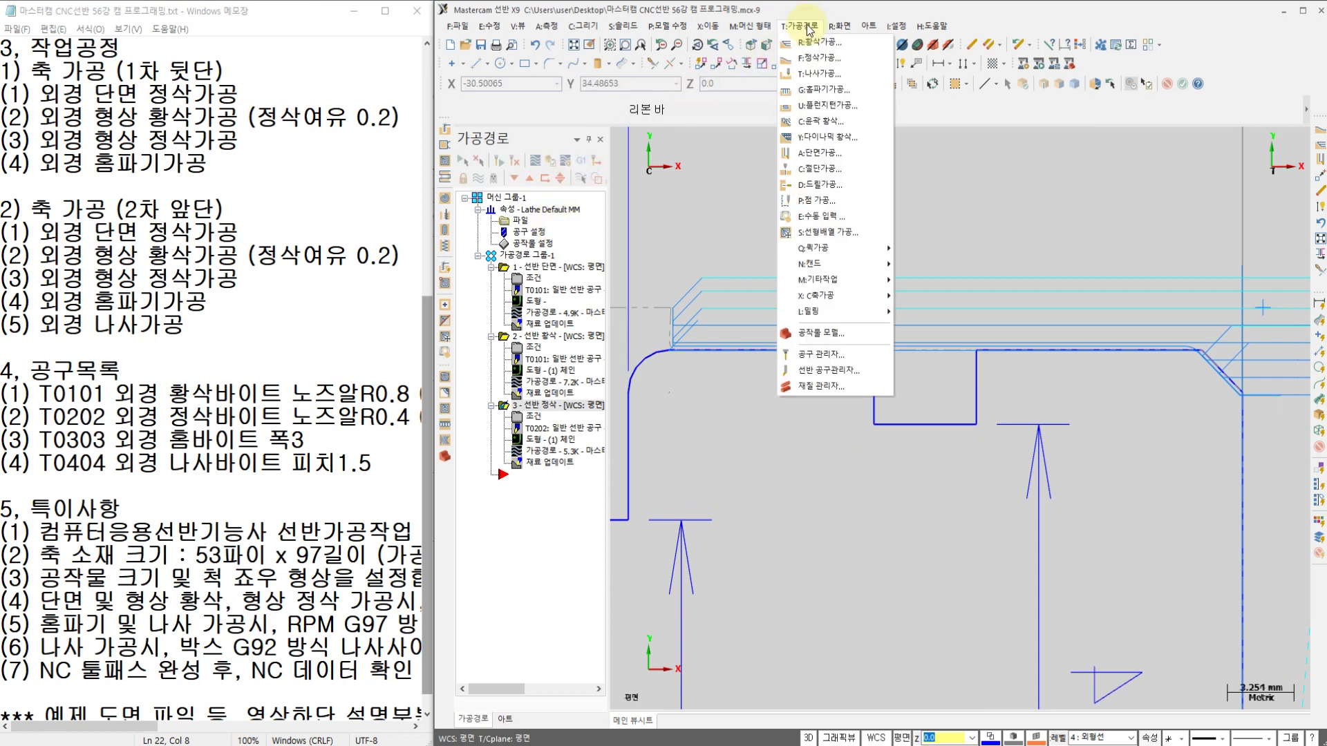
pyautogui.click(821, 90)
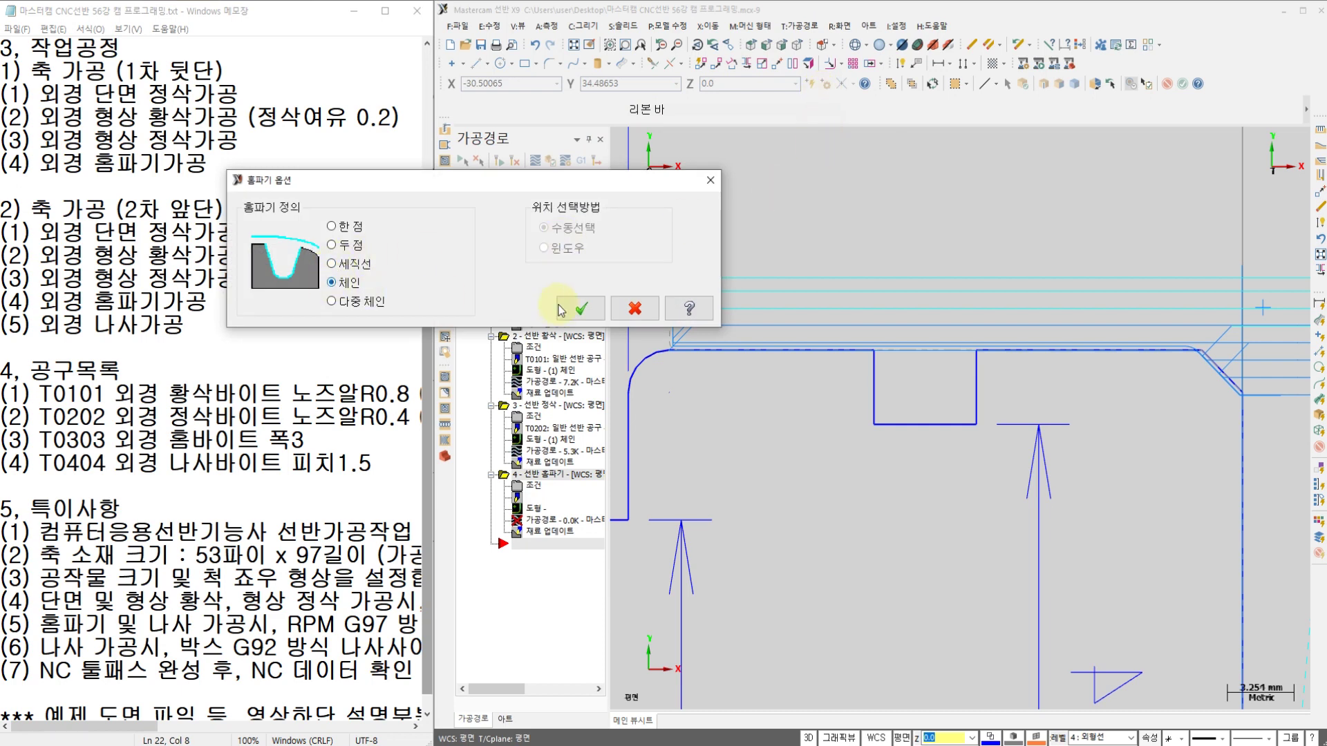
pyautogui.click(579, 308)
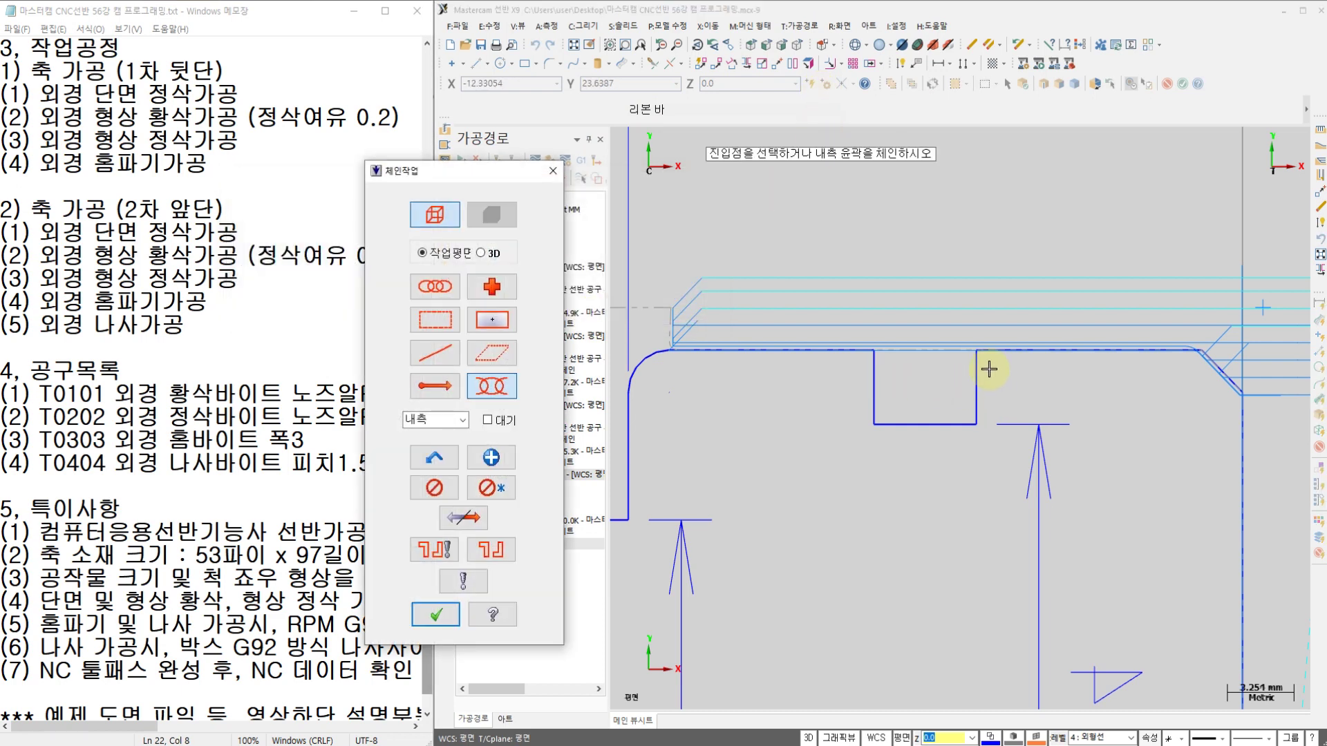
pyautogui.click(878, 366)
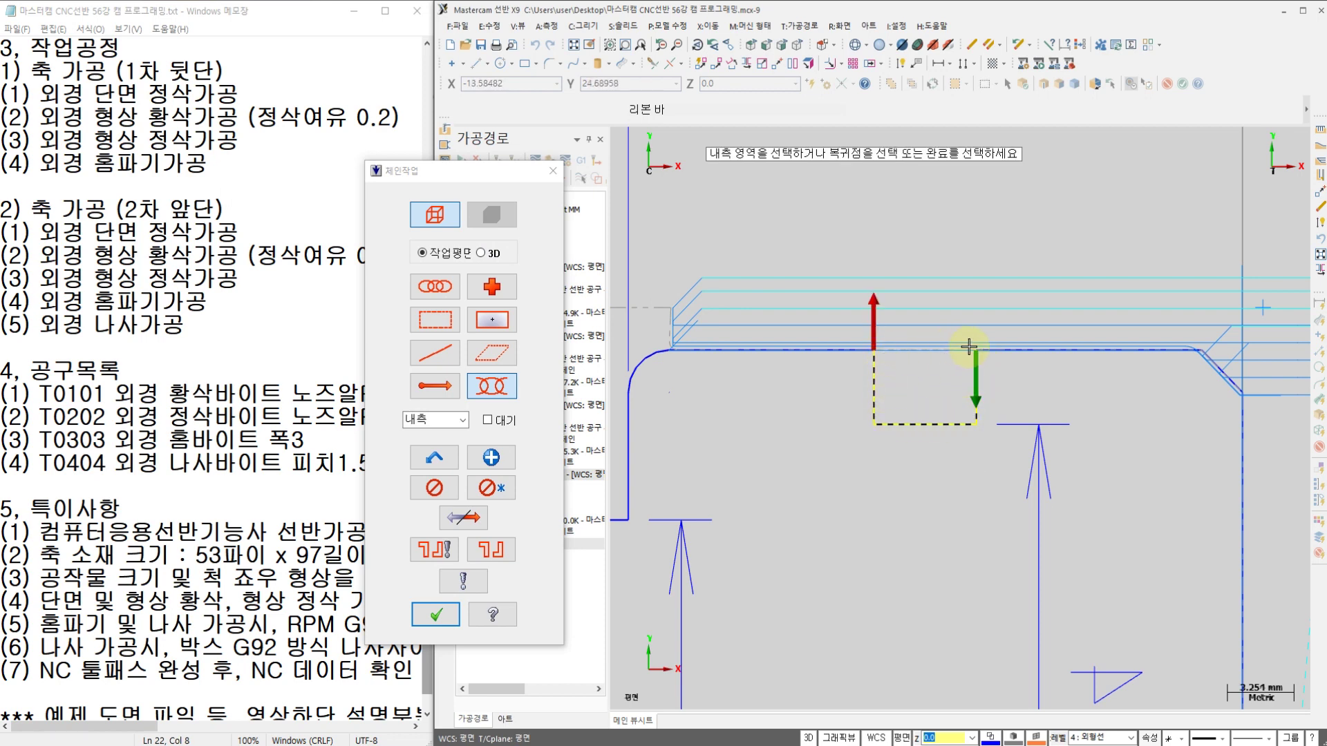
pyautogui.click(437, 614)
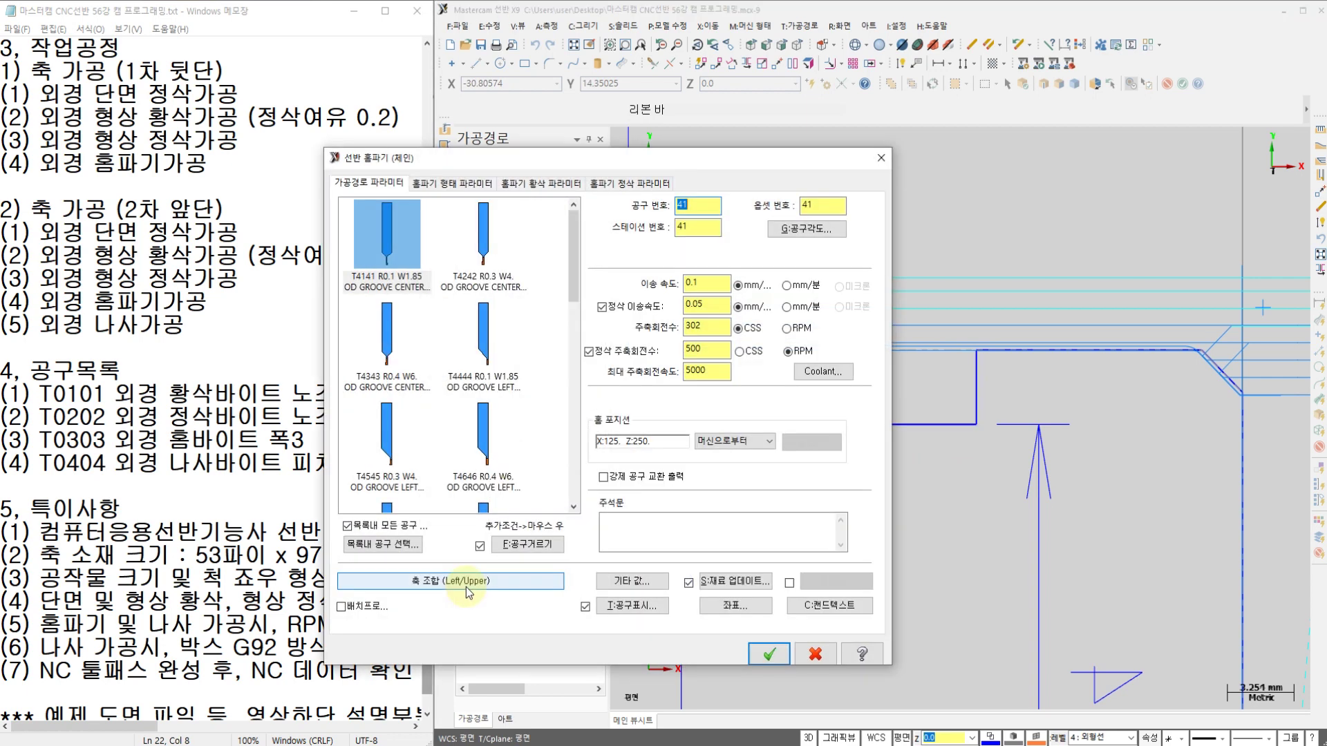
# Choose the right-hand OD groove tool with R0.1 and W1.85 and set its insert width (D) to 3 mm
pyautogui.scroll(-3, 410, 385)
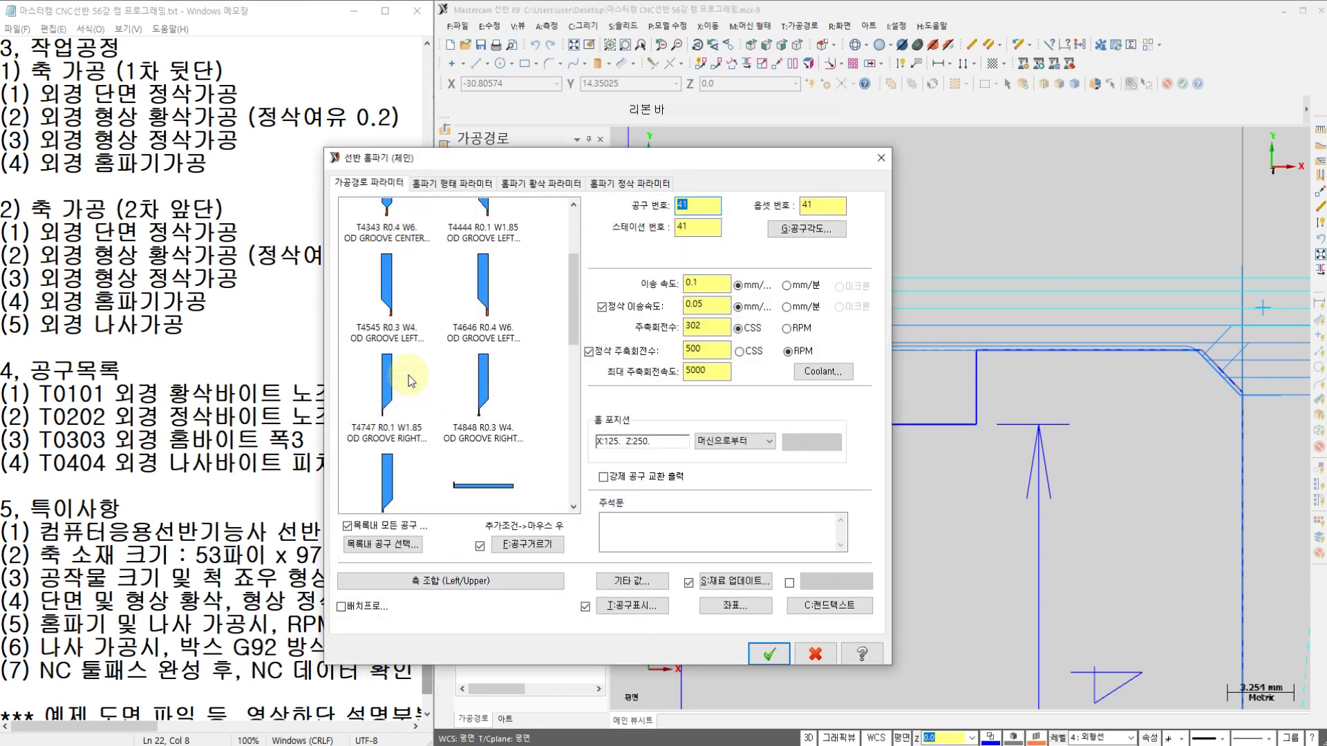
pyautogui.click(410, 392)
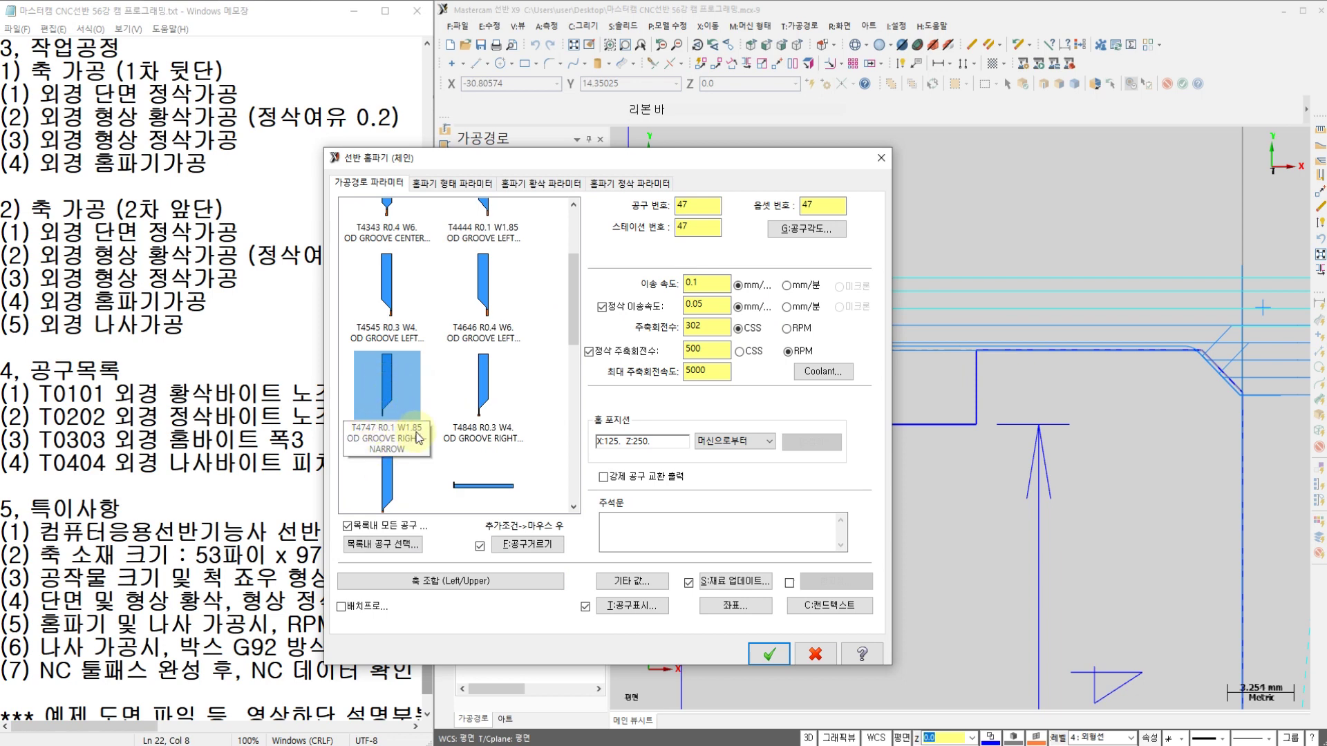
pyautogui.click(384, 398)
pyautogui.doubleClick(380, 384)
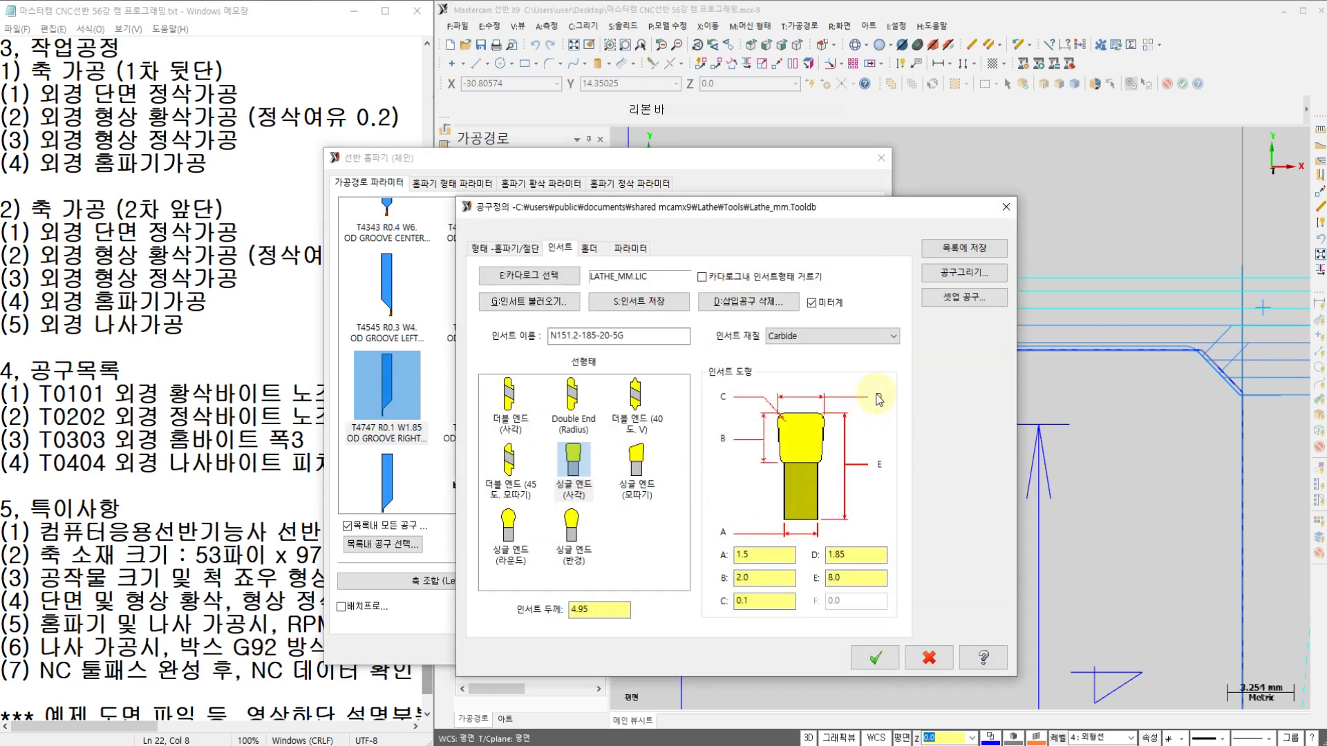
pyautogui.click(854, 553)
pyautogui.doubleClick(854, 553)
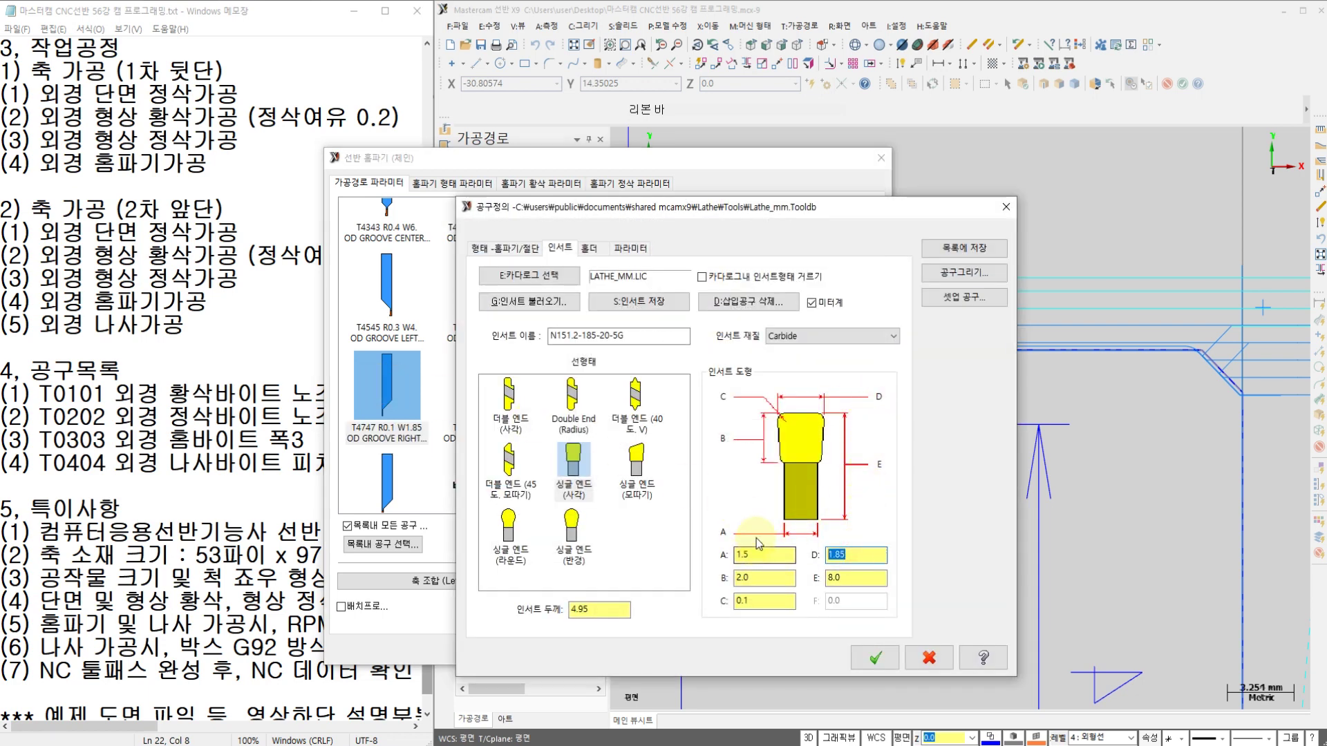
pyautogui.write('3')
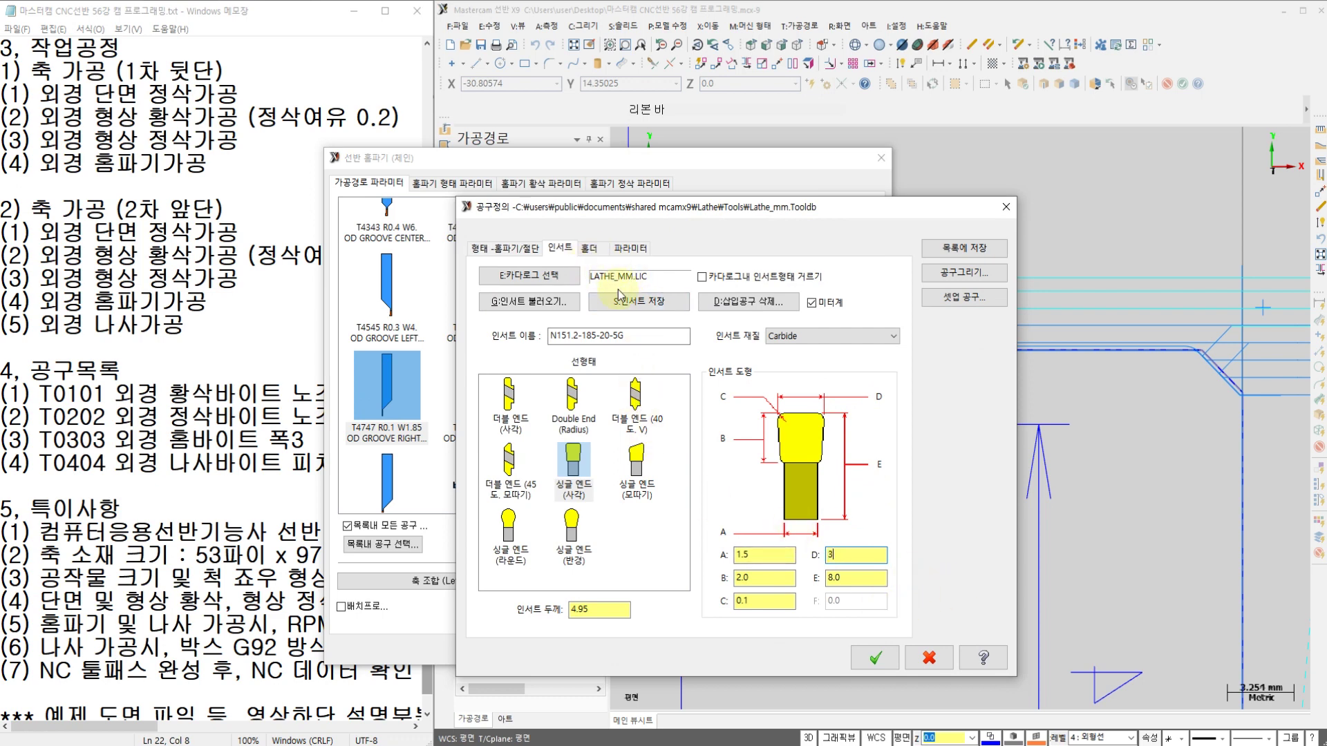
pyautogui.click(875, 657)
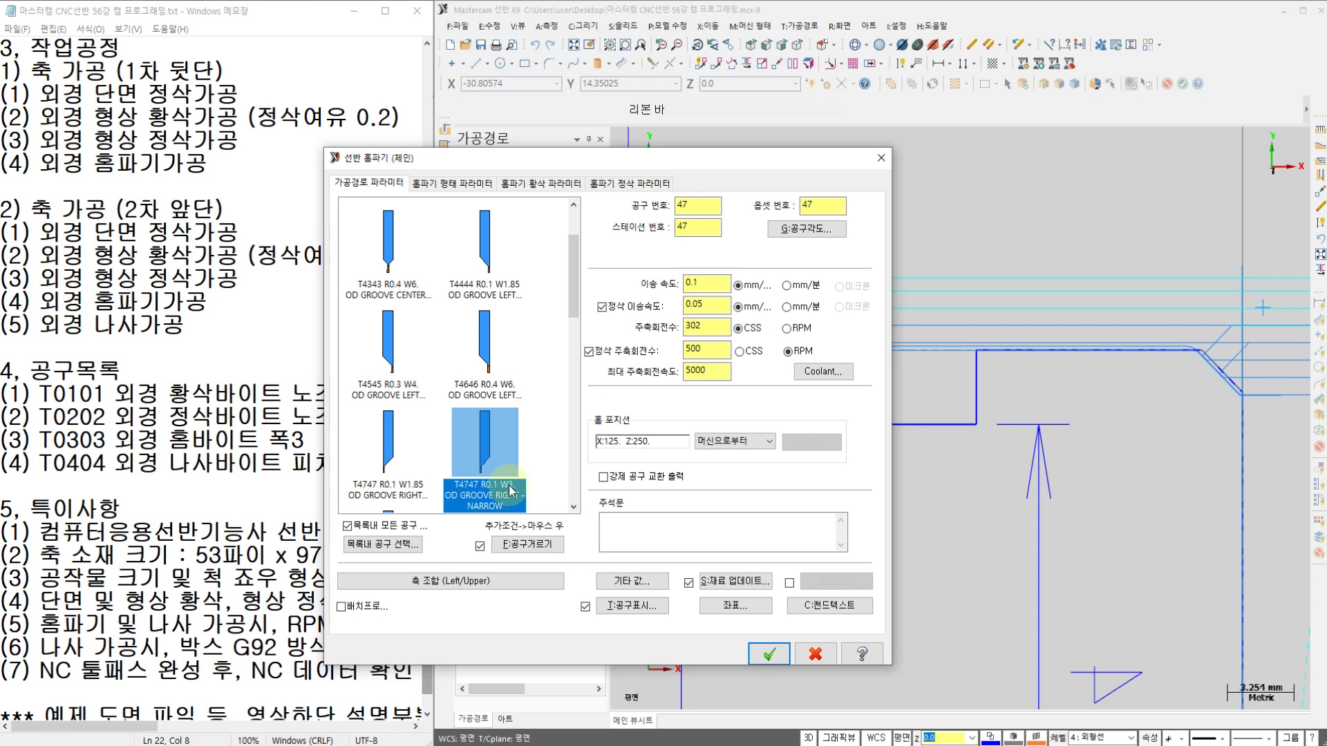
pyautogui.moveTo(511, 492)
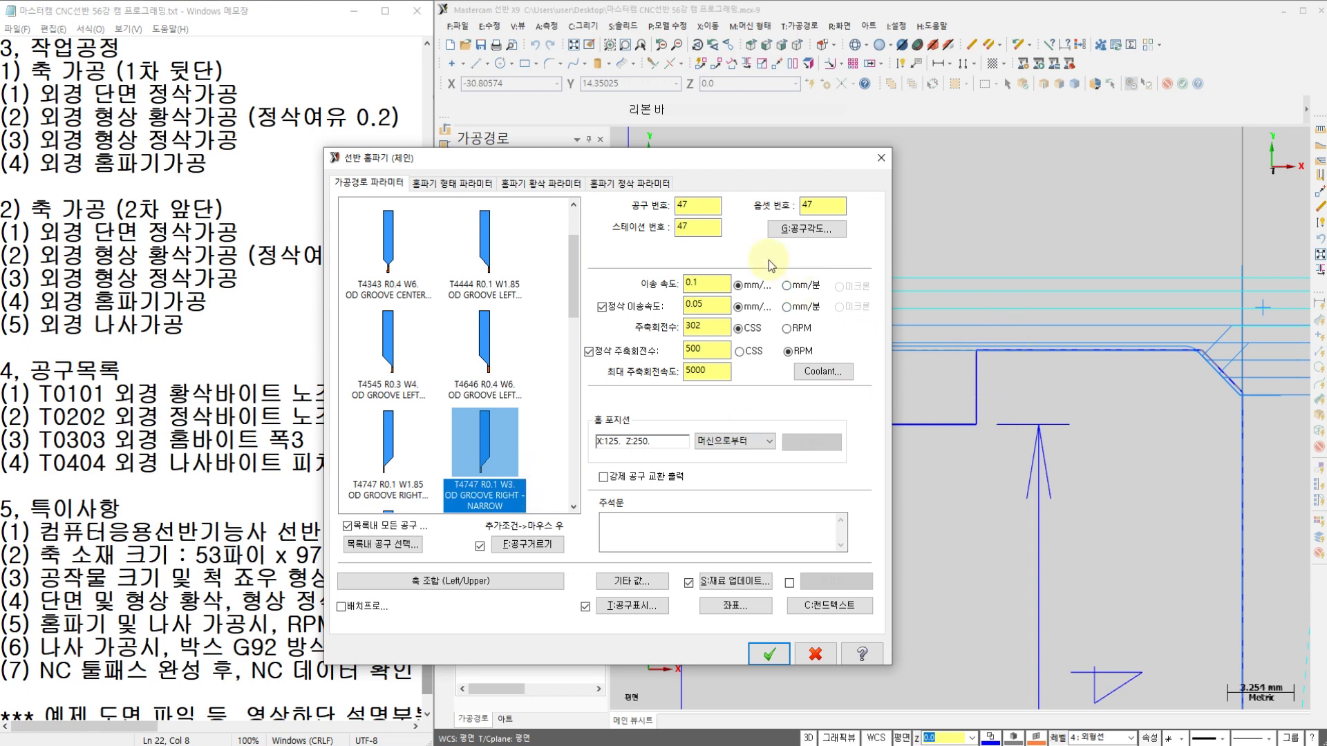
# Set the grooving tool's tool number, offset number and station number to 3
pyautogui.doubleClick(689, 209)
pyautogui.write('3')
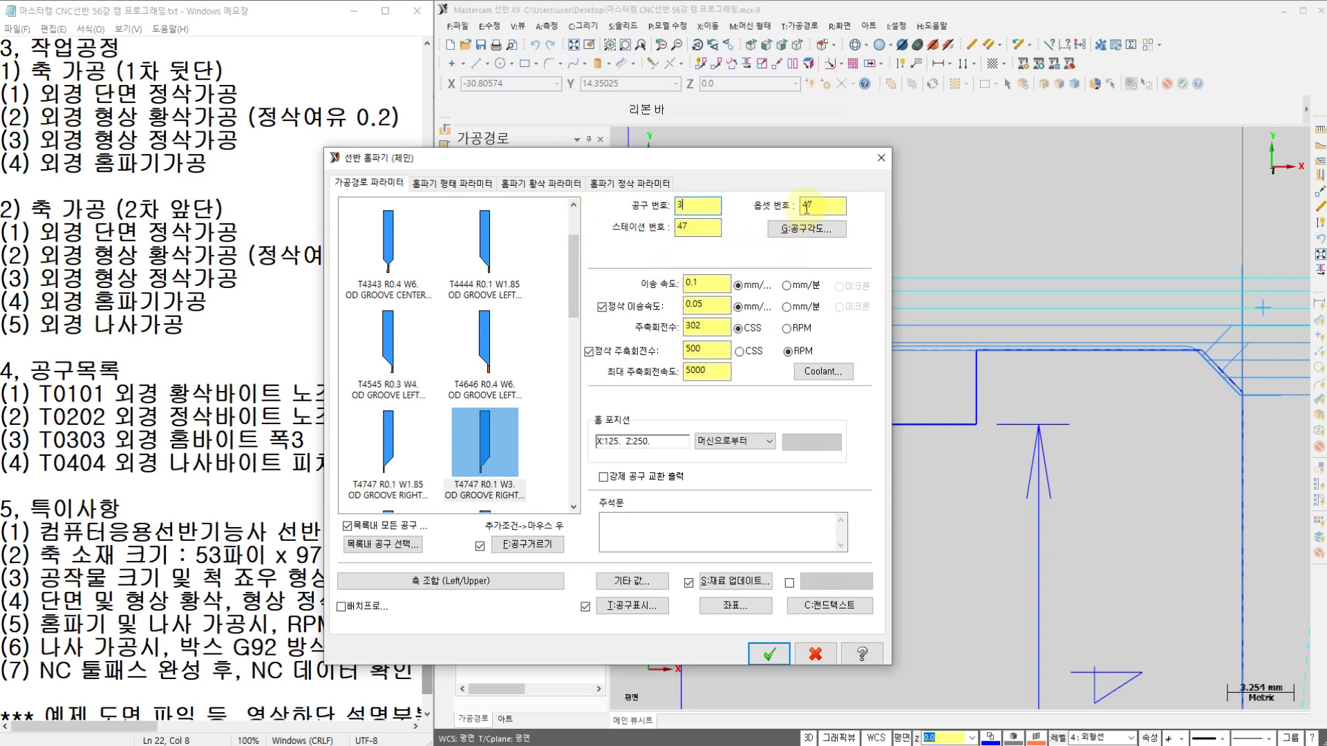
pyautogui.doubleClick(709, 227)
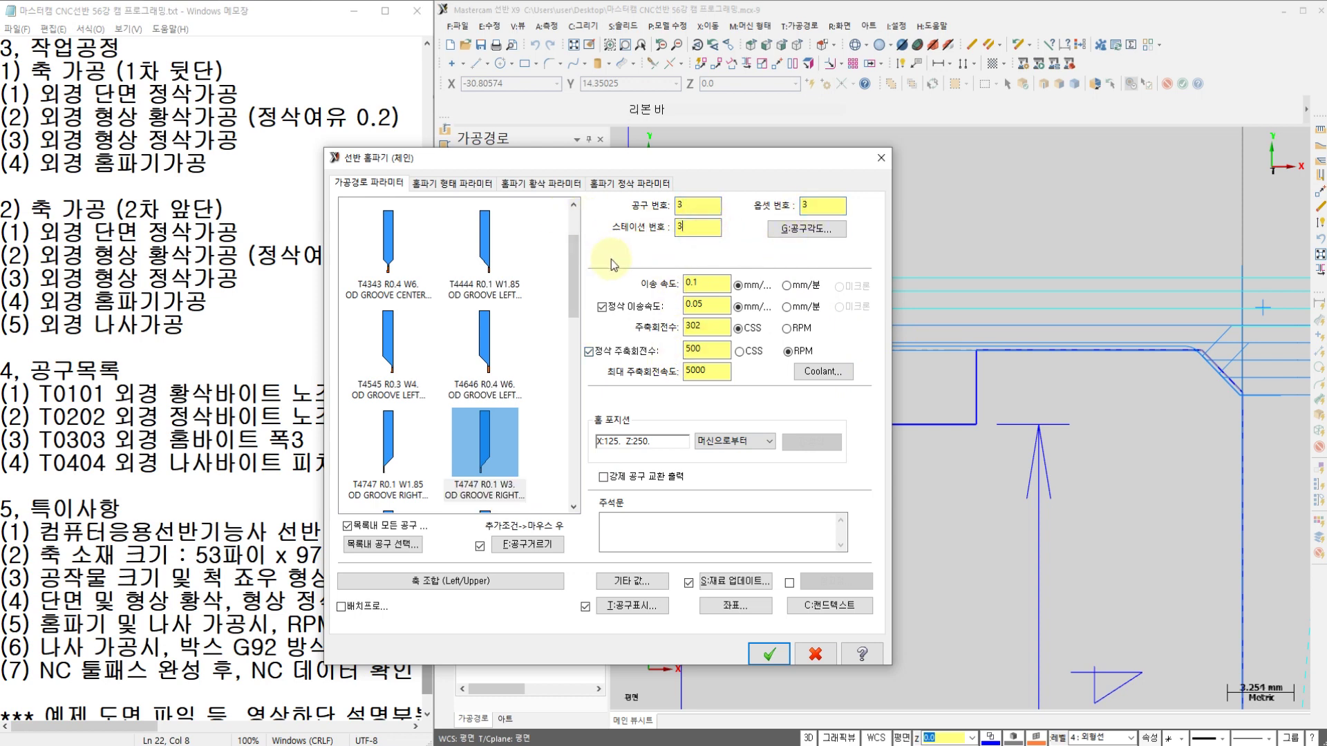
pyautogui.moveTo(626, 156); pyautogui.dragTo(722, 177)
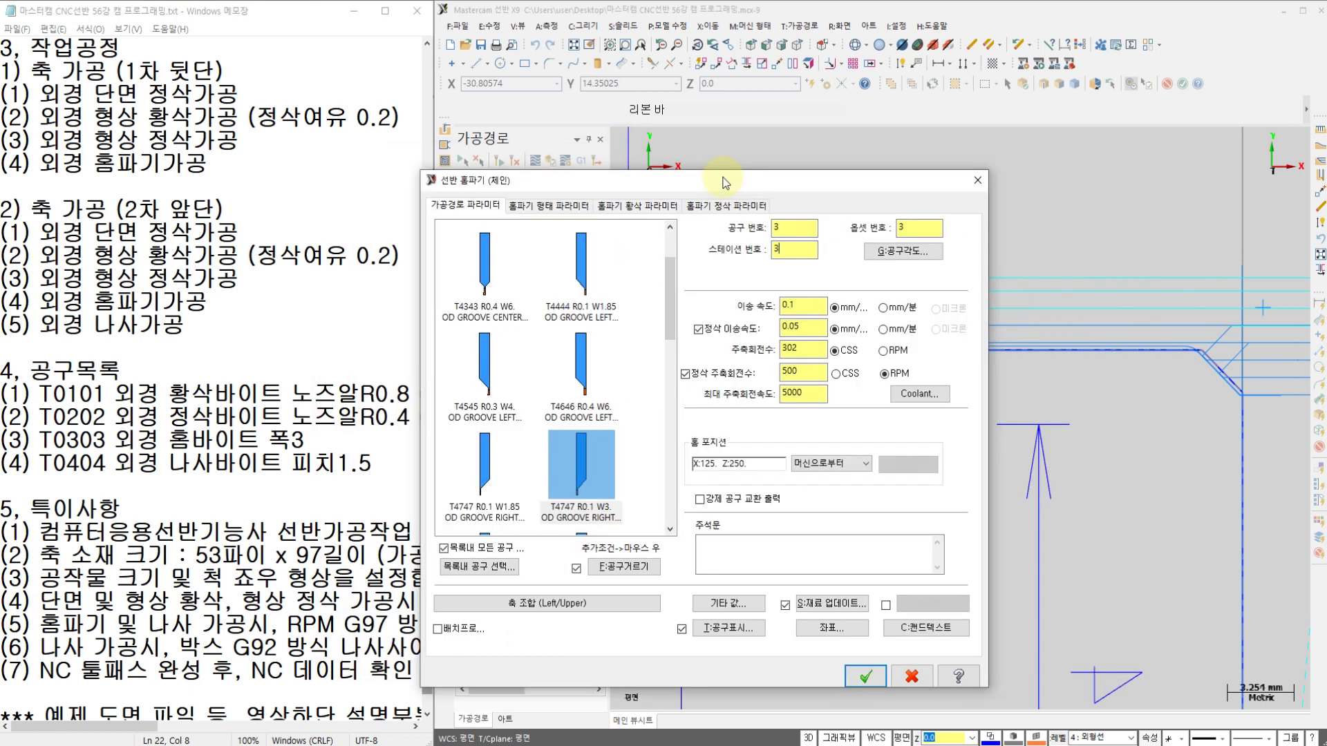
# Disable the separate finish feed rate and spindle speed, and set the feed to 0.05 mm/rev and the spindle to 500 RPM
pyautogui.click(717, 329)
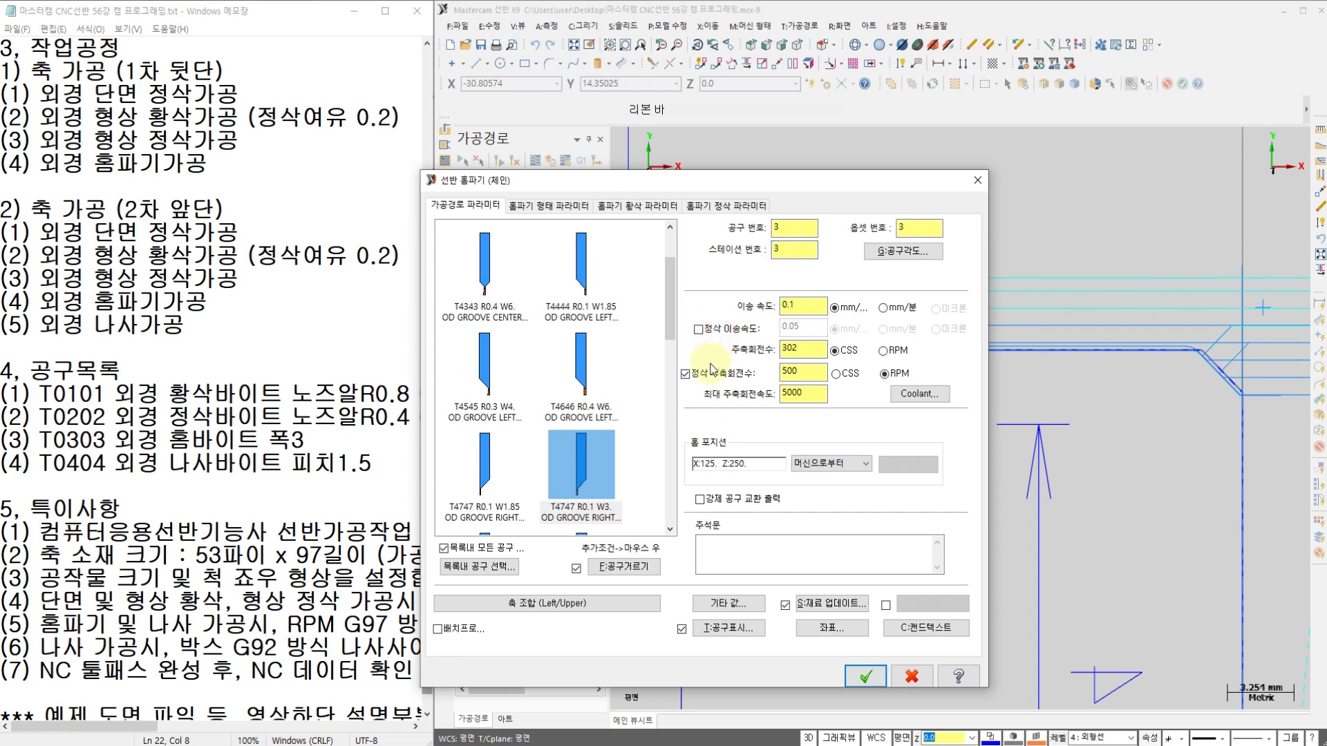
pyautogui.click(705, 378)
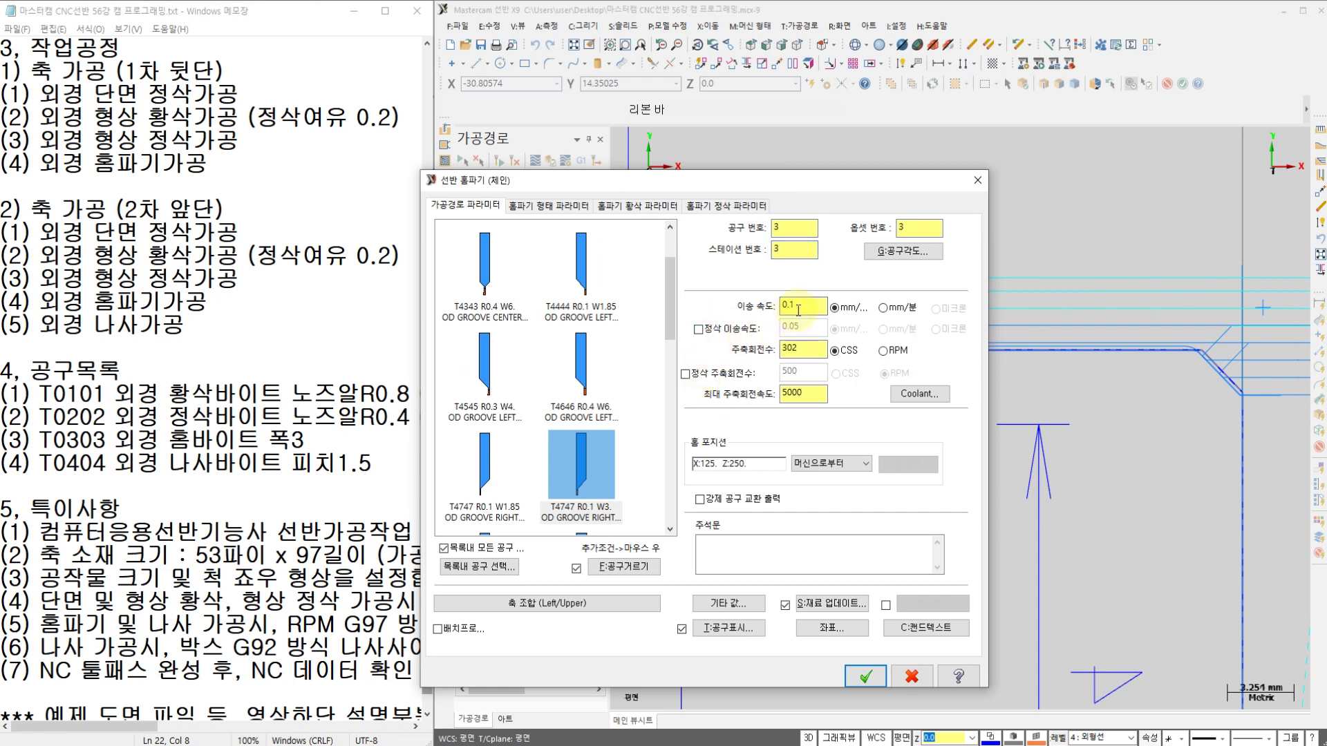
pyautogui.moveTo(801, 306); pyautogui.dragTo(754, 328)
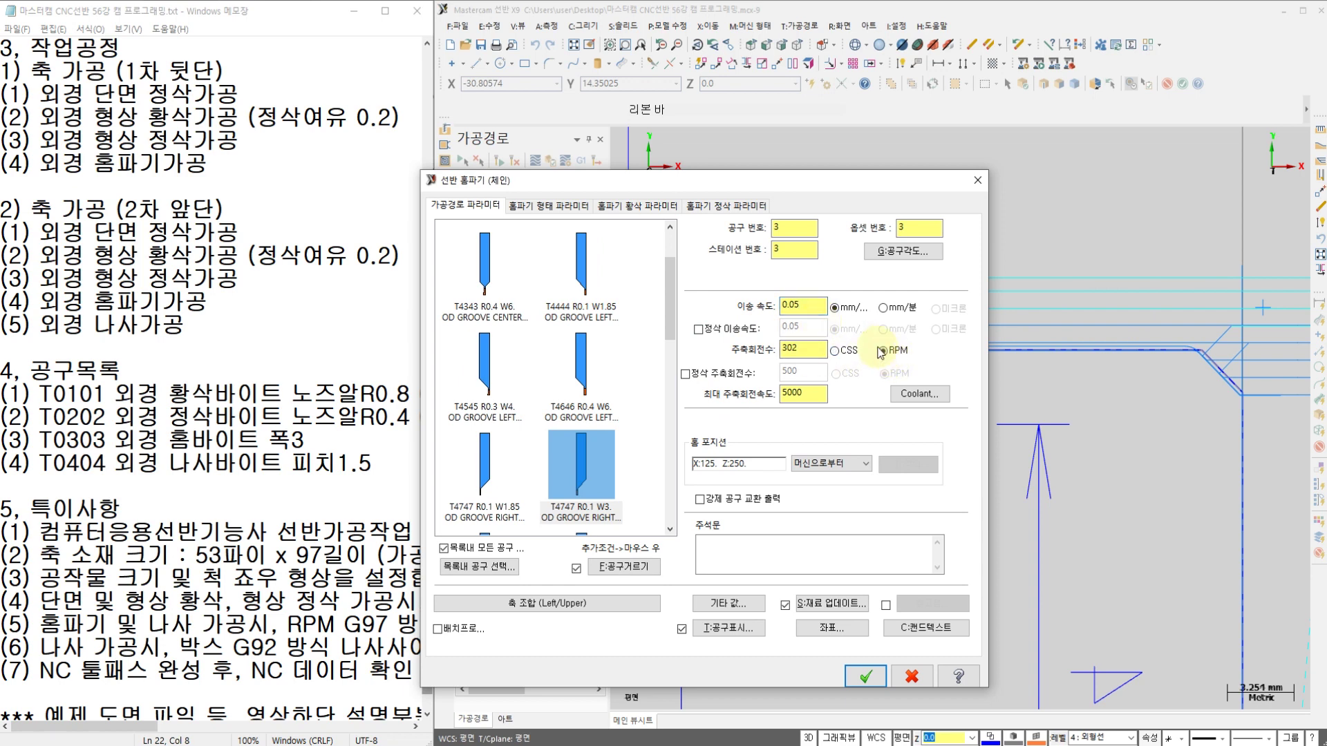
pyautogui.doubleClick(824, 354)
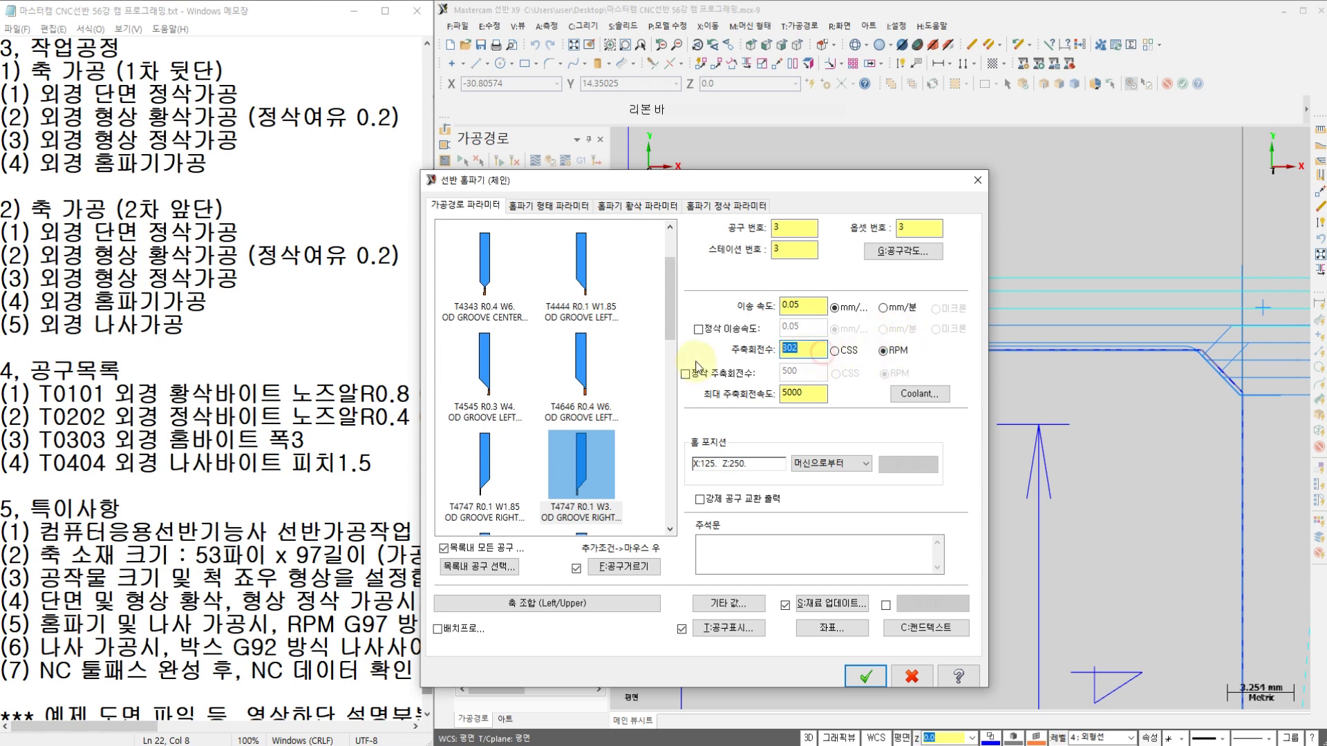
pyautogui.write('500')
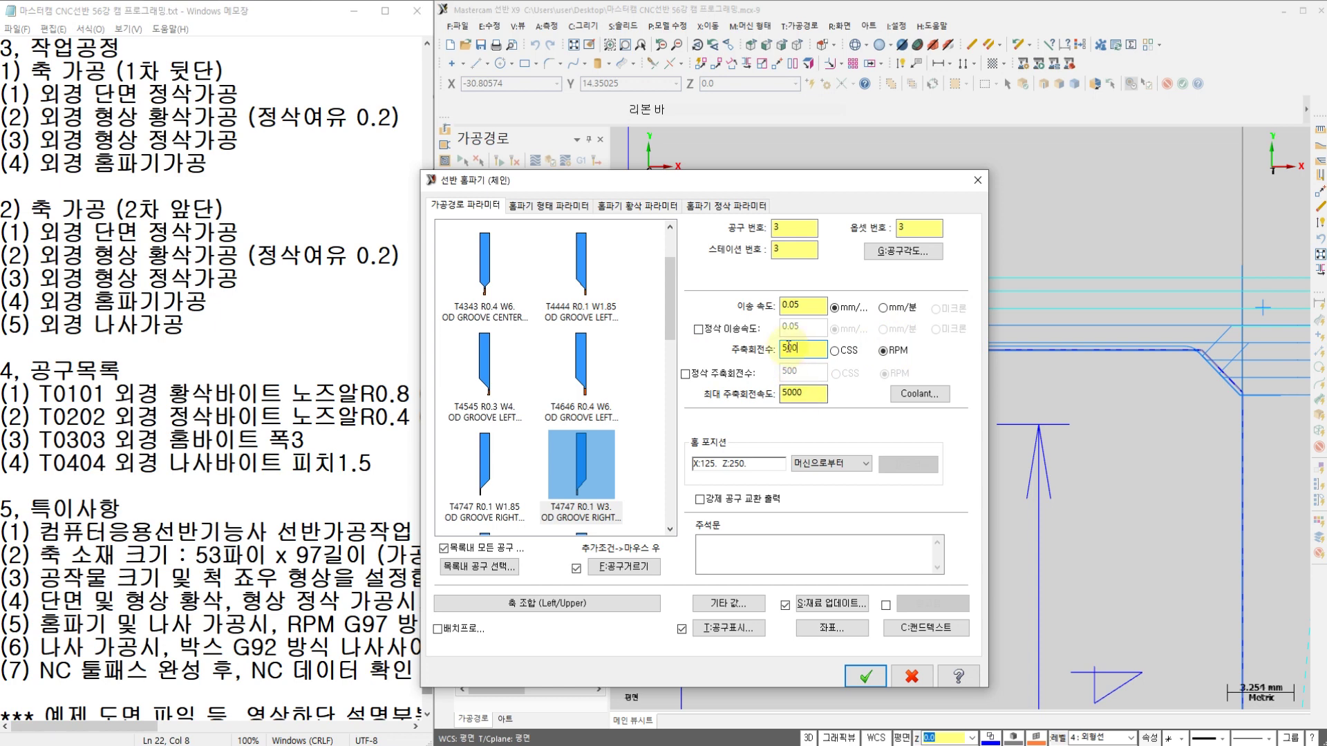
# Turn on Flood coolant for the grooving operation
pyautogui.click(919, 394)
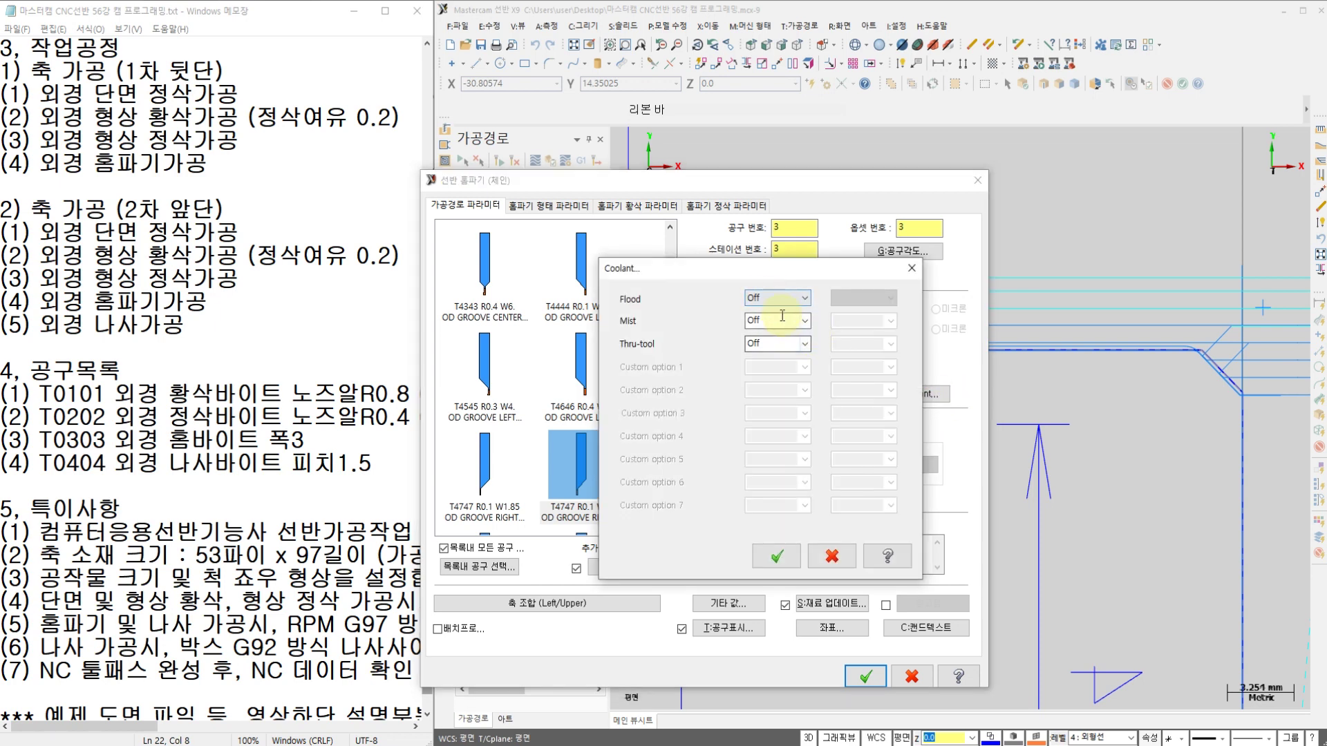
pyautogui.click(786, 302)
pyautogui.click(769, 320)
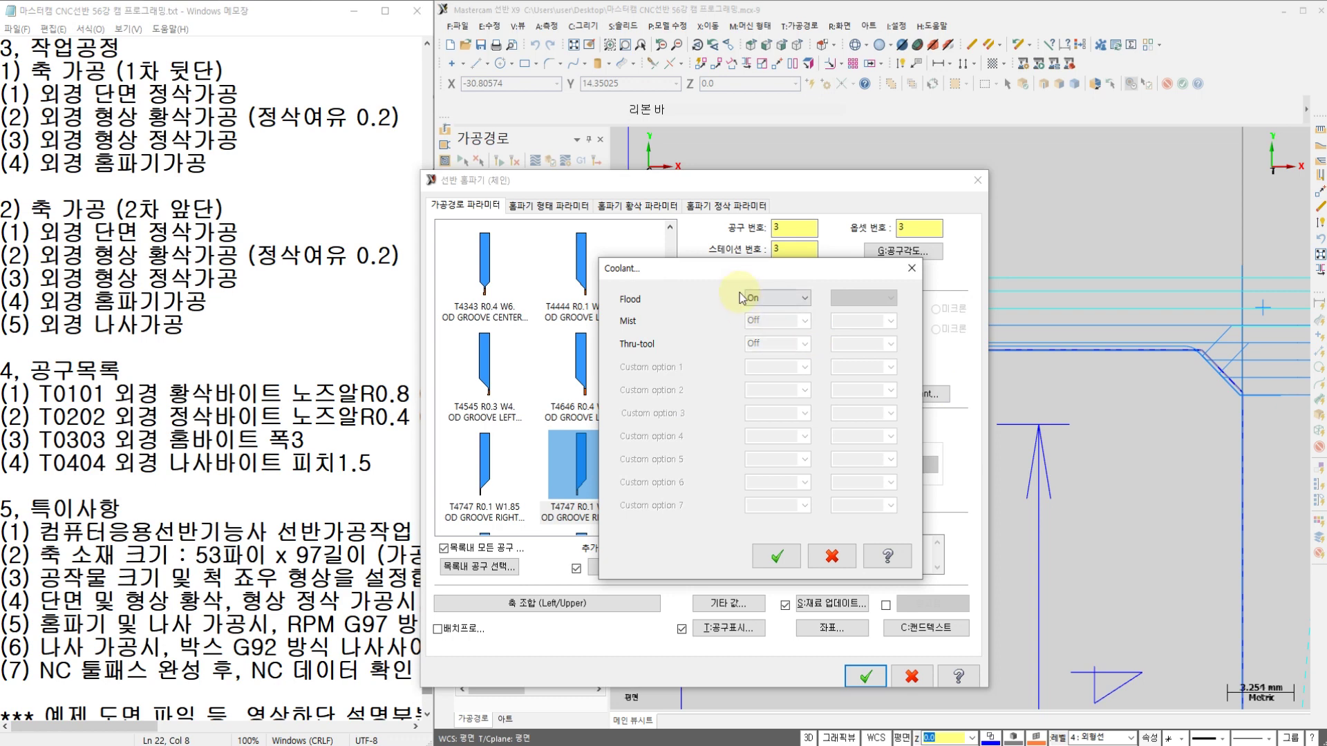
pyautogui.click(776, 556)
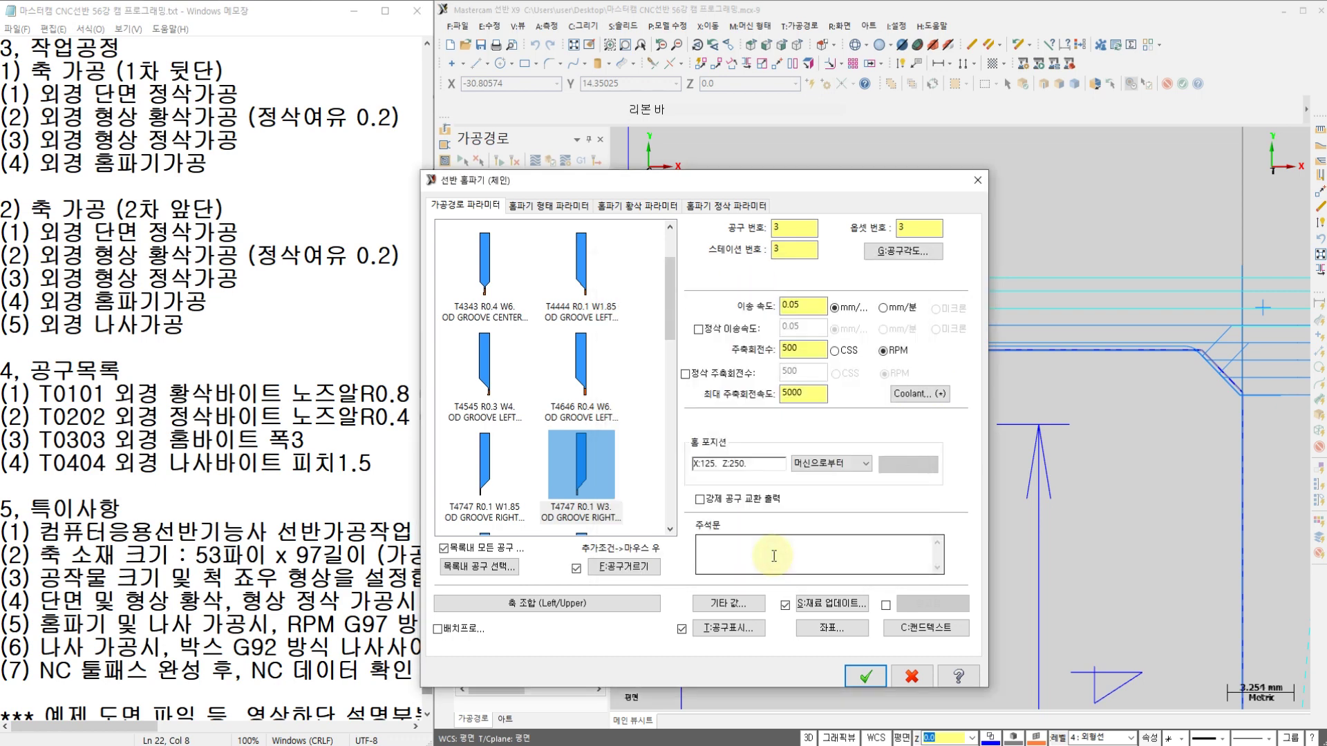
# Set the groove roughing stock to leave to 0.0 in both X and Z
pyautogui.click(544, 208)
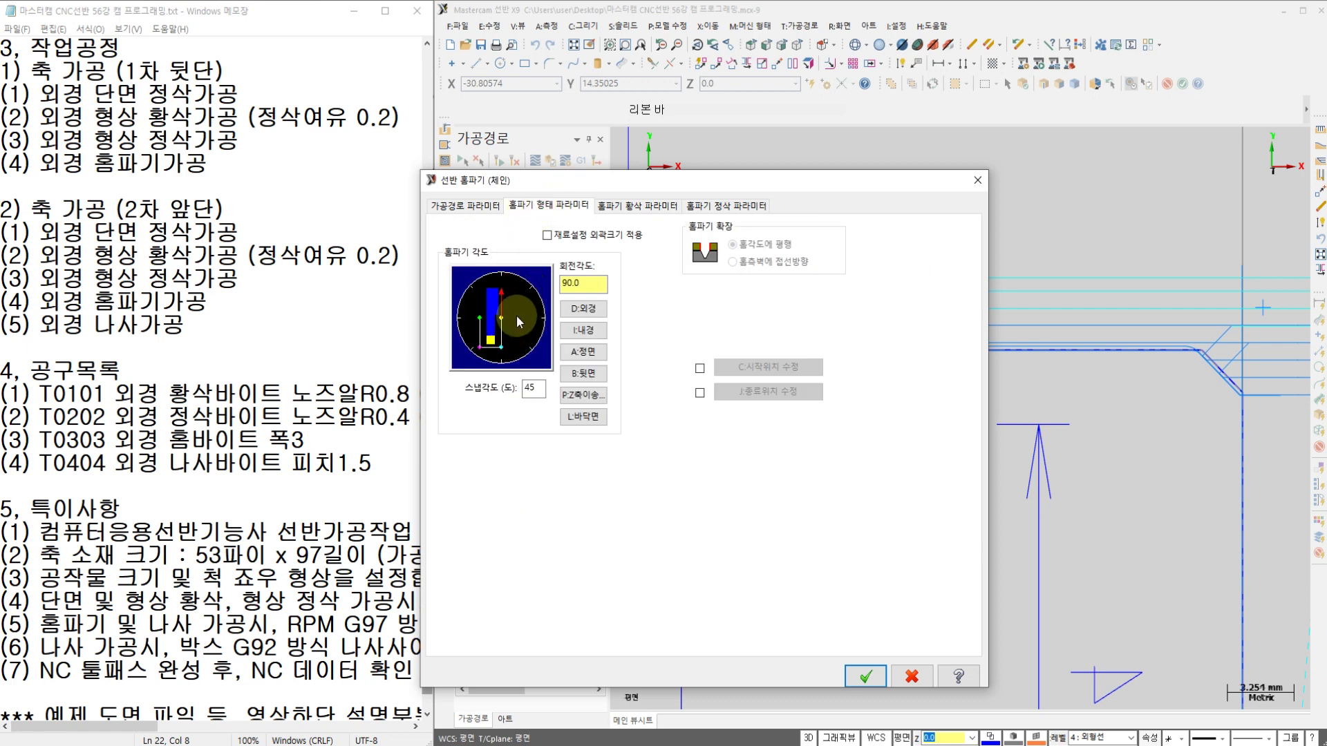
pyautogui.click(624, 208)
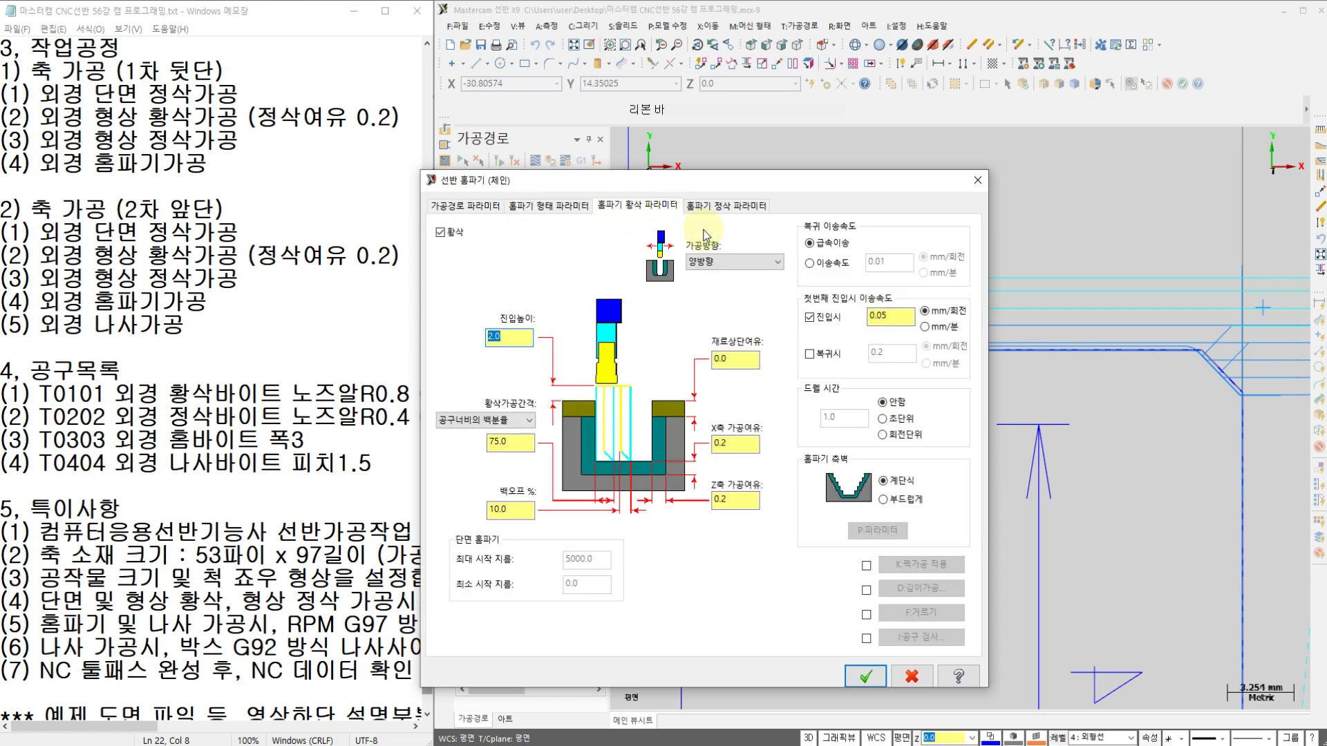
pyautogui.click(748, 445)
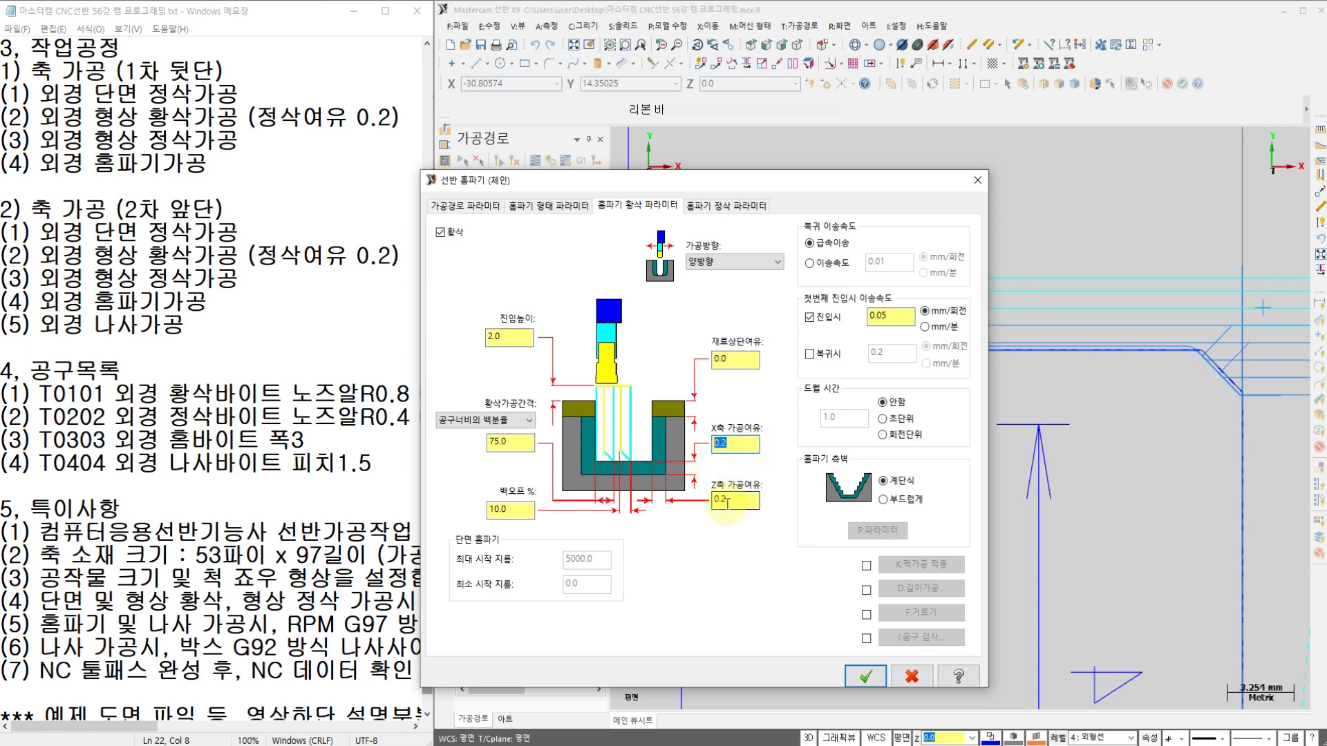
pyautogui.write('0')
pyautogui.moveTo(733, 502); pyautogui.dragTo(672, 511)
pyautogui.write('0')
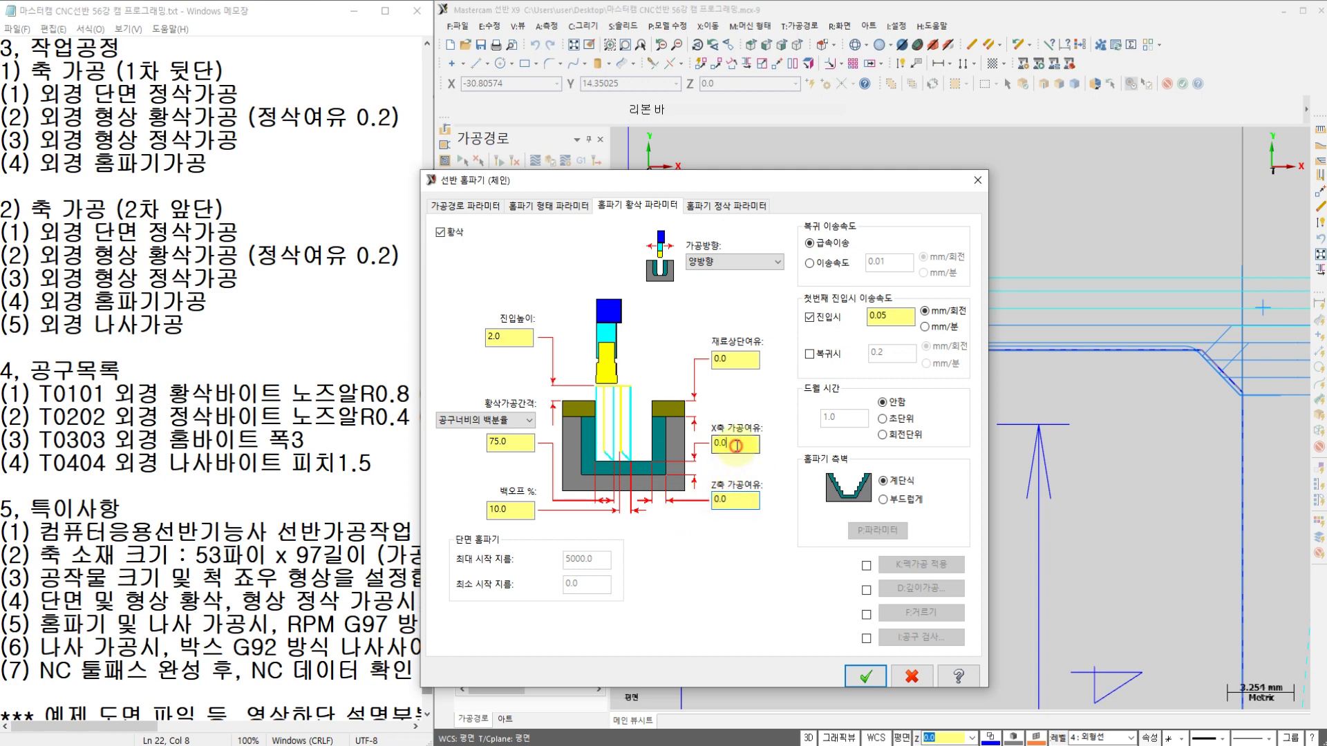
pyautogui.click(736, 446)
# Disable groove finishing (정삭) and generate the grooving toolpath
pyautogui.click(726, 205)
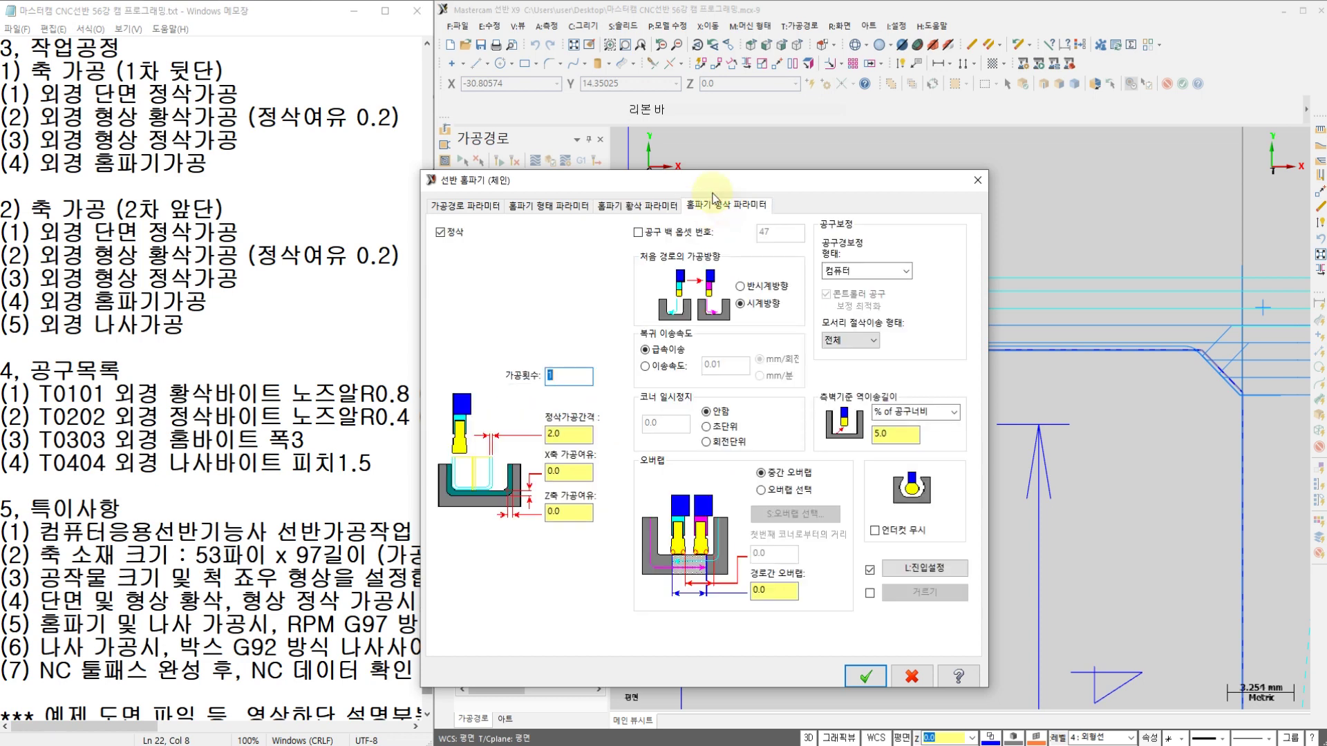
pyautogui.click(441, 233)
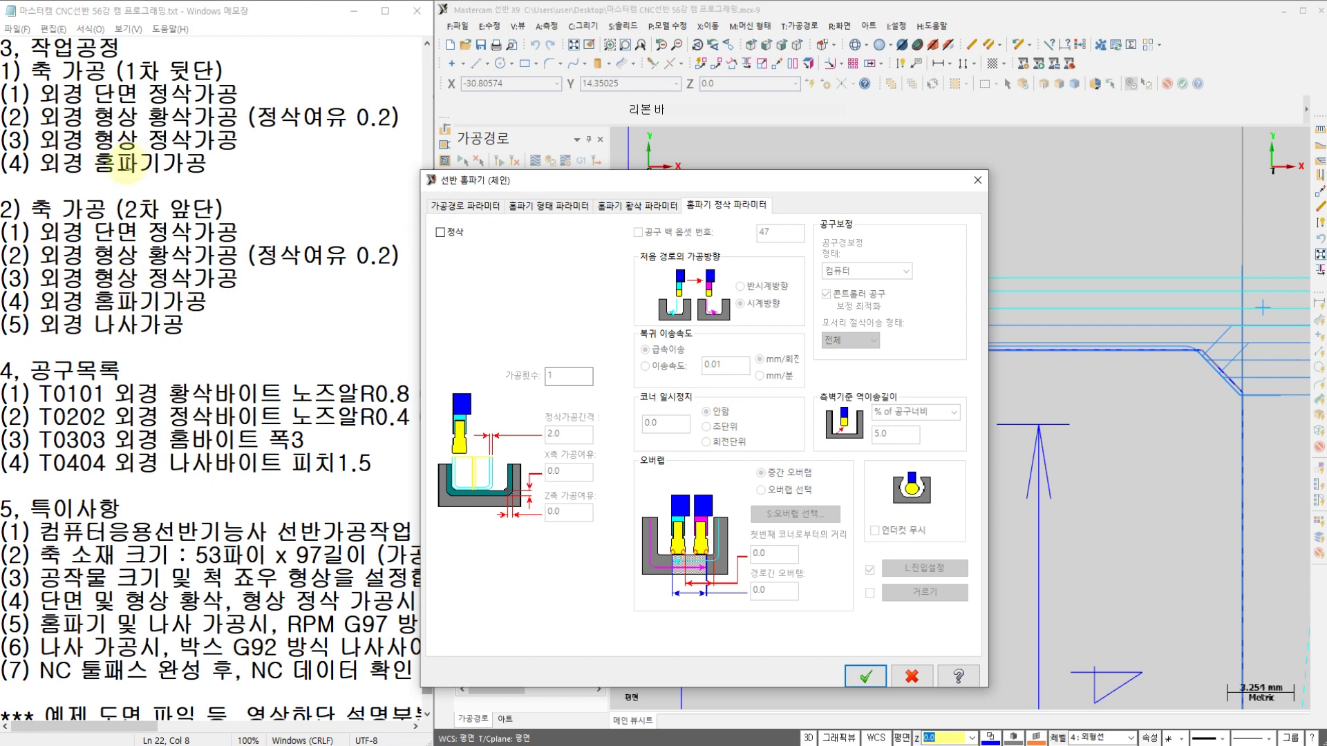
pyautogui.click(860, 677)
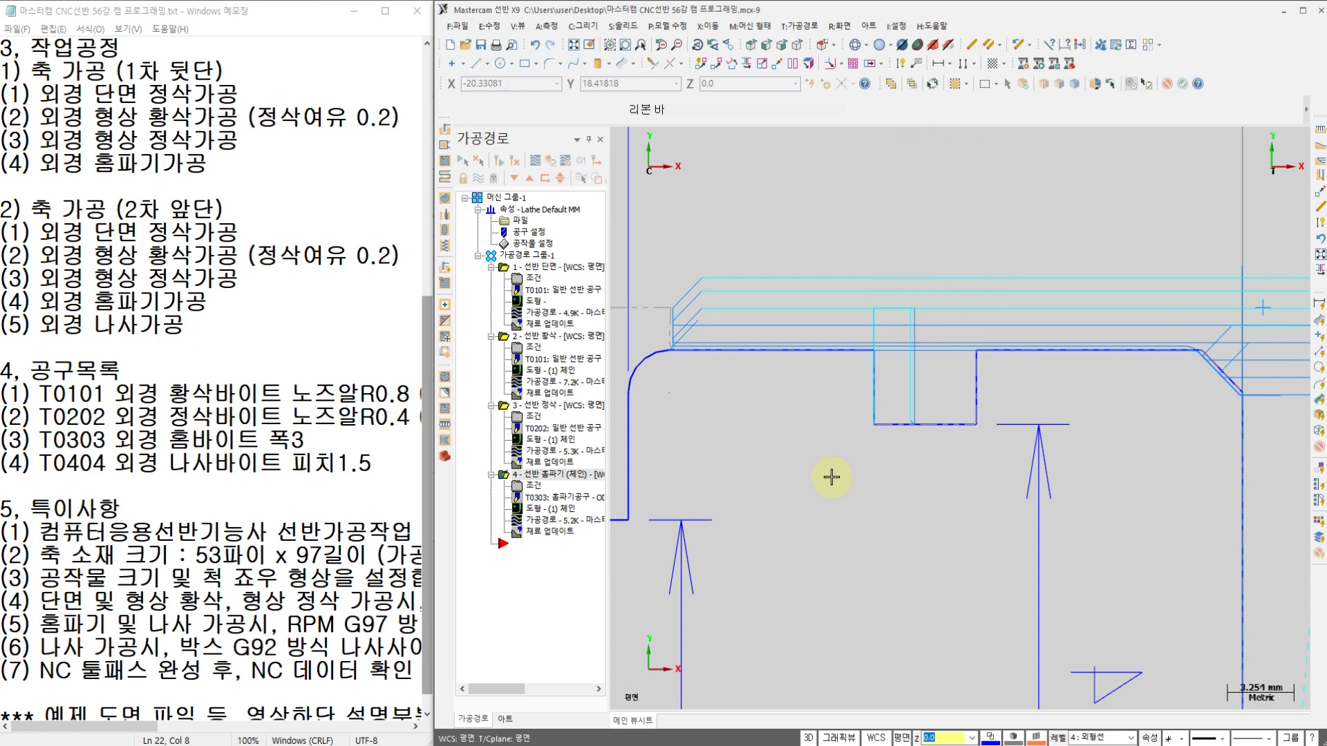
pyautogui.scroll(-2, 832, 477)
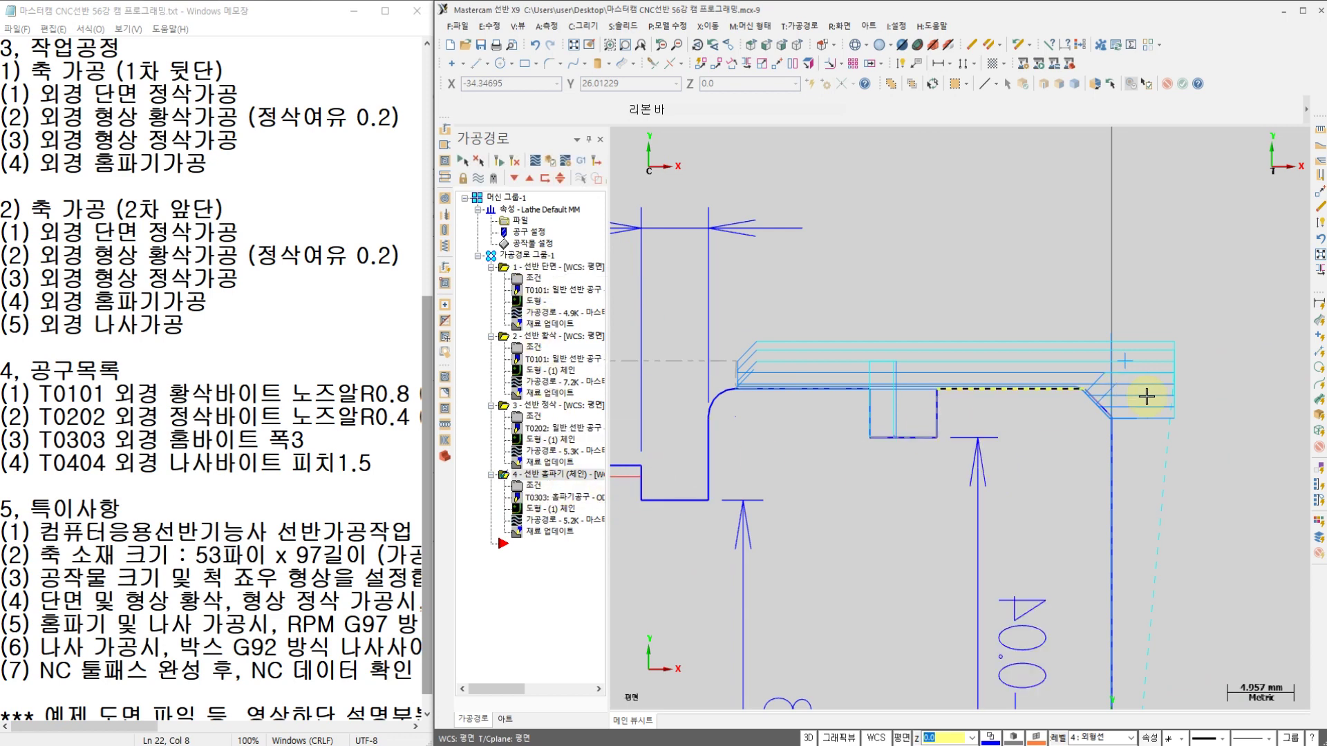
pyautogui.click(536, 257)
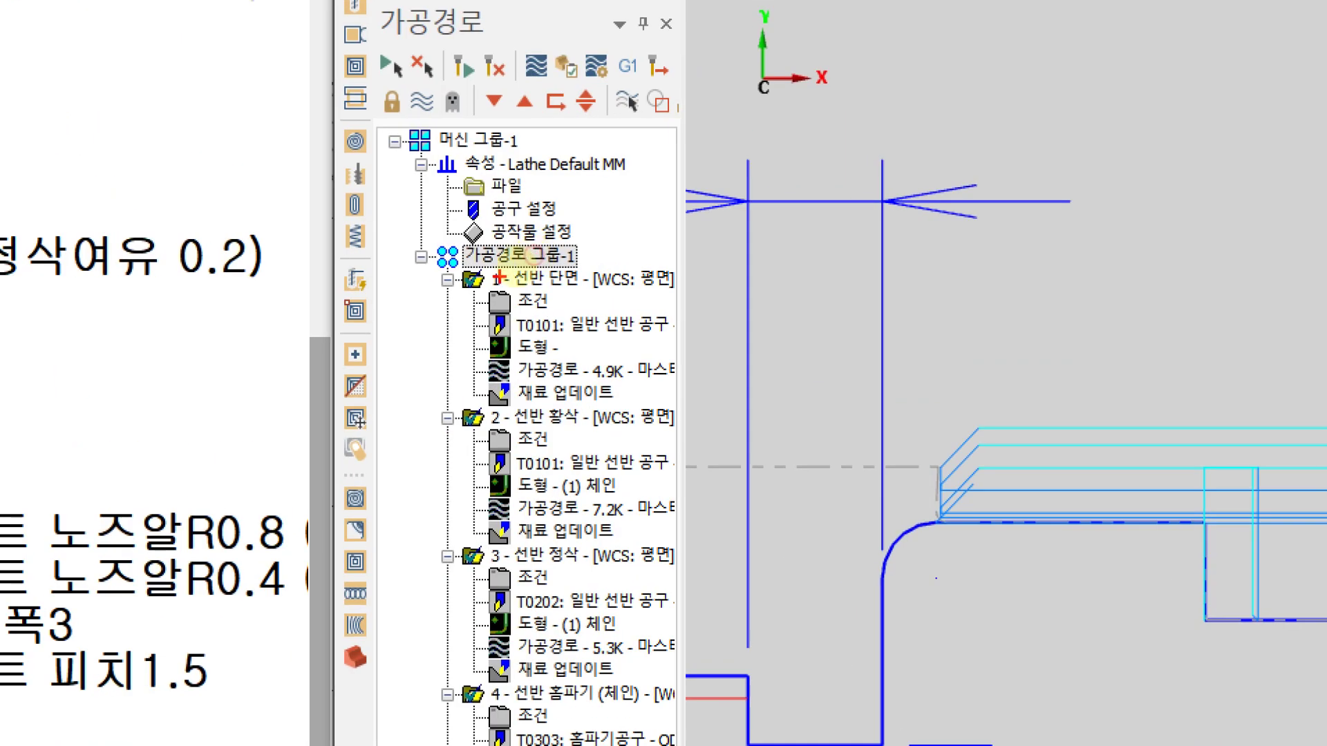
pyautogui.moveTo(477, 299); pyautogui.dragTo(495, 268)
pyautogui.moveTo(499, 399)
pyautogui.mouseDown()
pyautogui.moveTo(459, 423)
pyautogui.moveTo(492, 450)
pyautogui.mouseUp()
pyautogui.moveTo(494, 549); pyautogui.dragTo(498, 587)
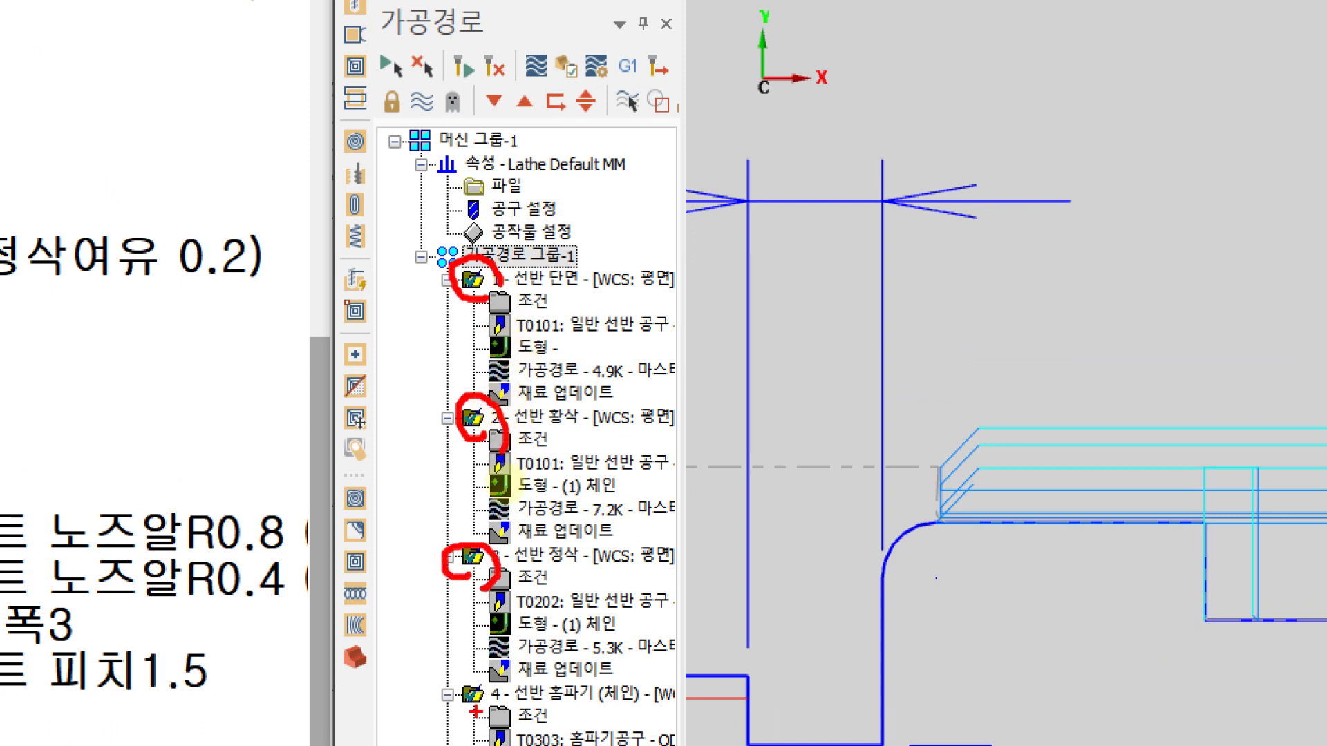
pyautogui.moveTo(484, 691); pyautogui.dragTo(472, 719)
pyautogui.moveTo(447, 268)
pyautogui.mouseDown()
pyautogui.moveTo(384, 429)
pyautogui.moveTo(420, 730)
pyautogui.mouseUp()
pyautogui.moveTo(593, 261)
pyautogui.mouseDown()
pyautogui.moveTo(460, 272)
pyautogui.moveTo(600, 266)
pyautogui.moveTo(643, 224)
pyautogui.mouseUp()
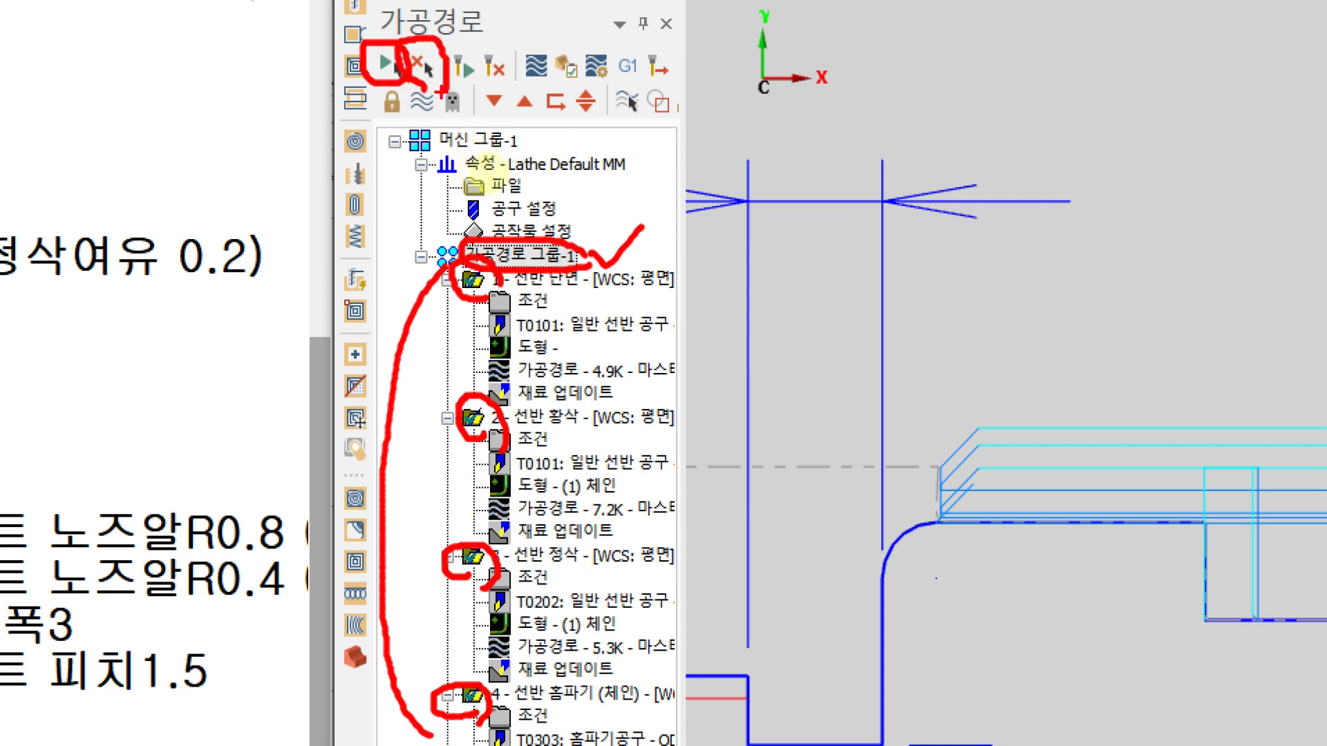
pyautogui.press('Escape')
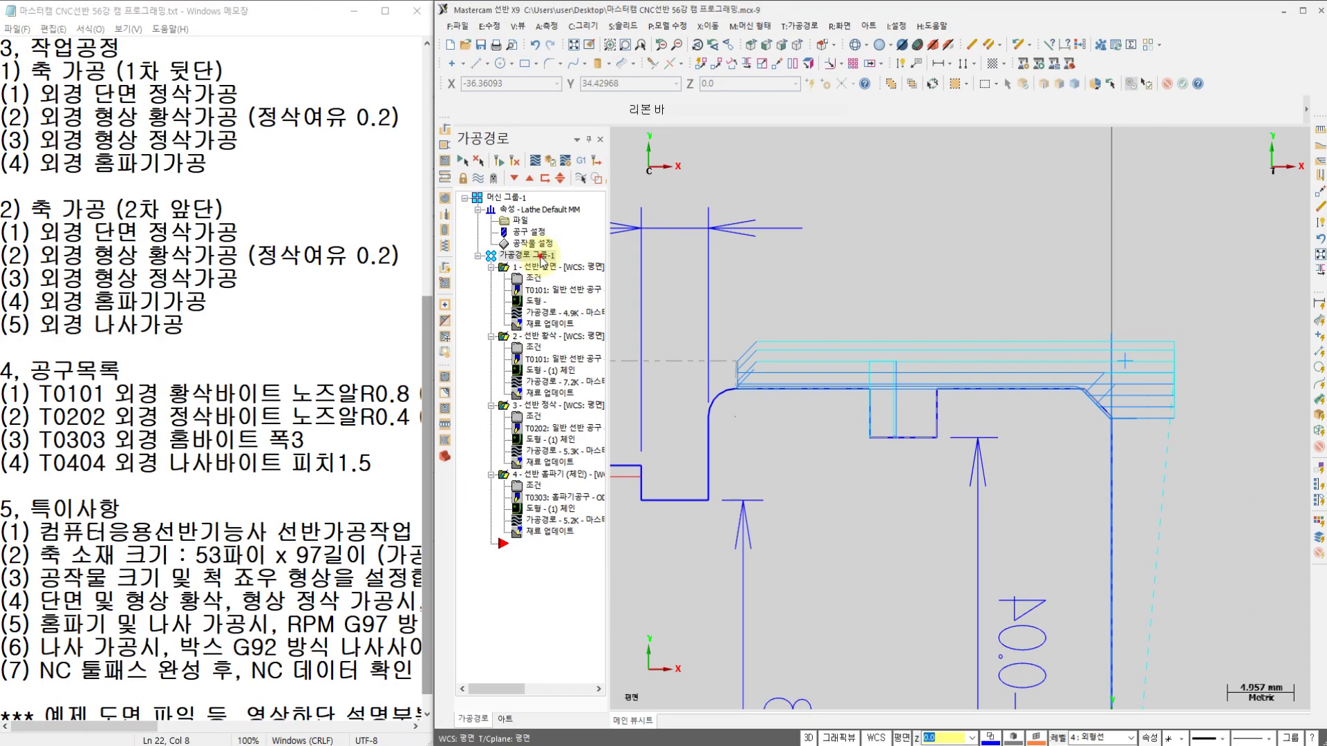
# Backplot all operations in toolpath group 1 and examine the grooving tool's cut at the rectangular groove
pyautogui.click(542, 259)
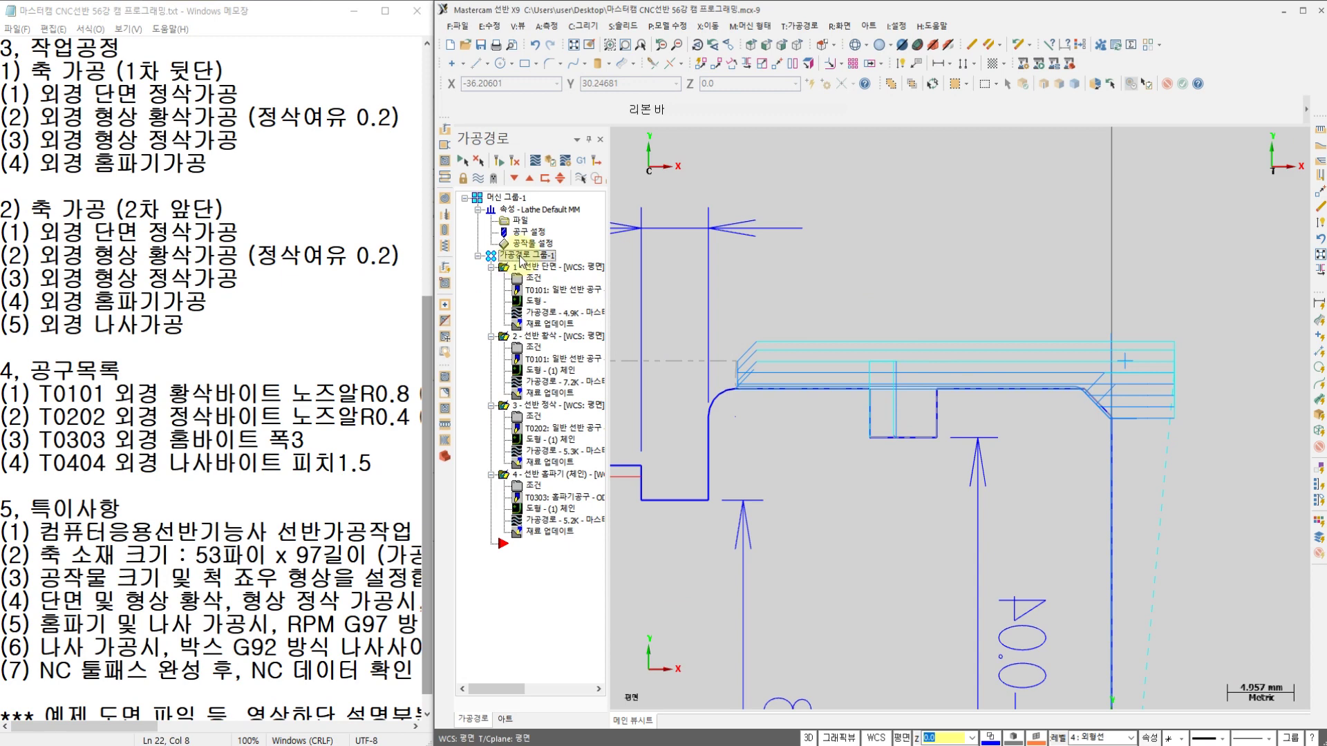
pyautogui.click(534, 166)
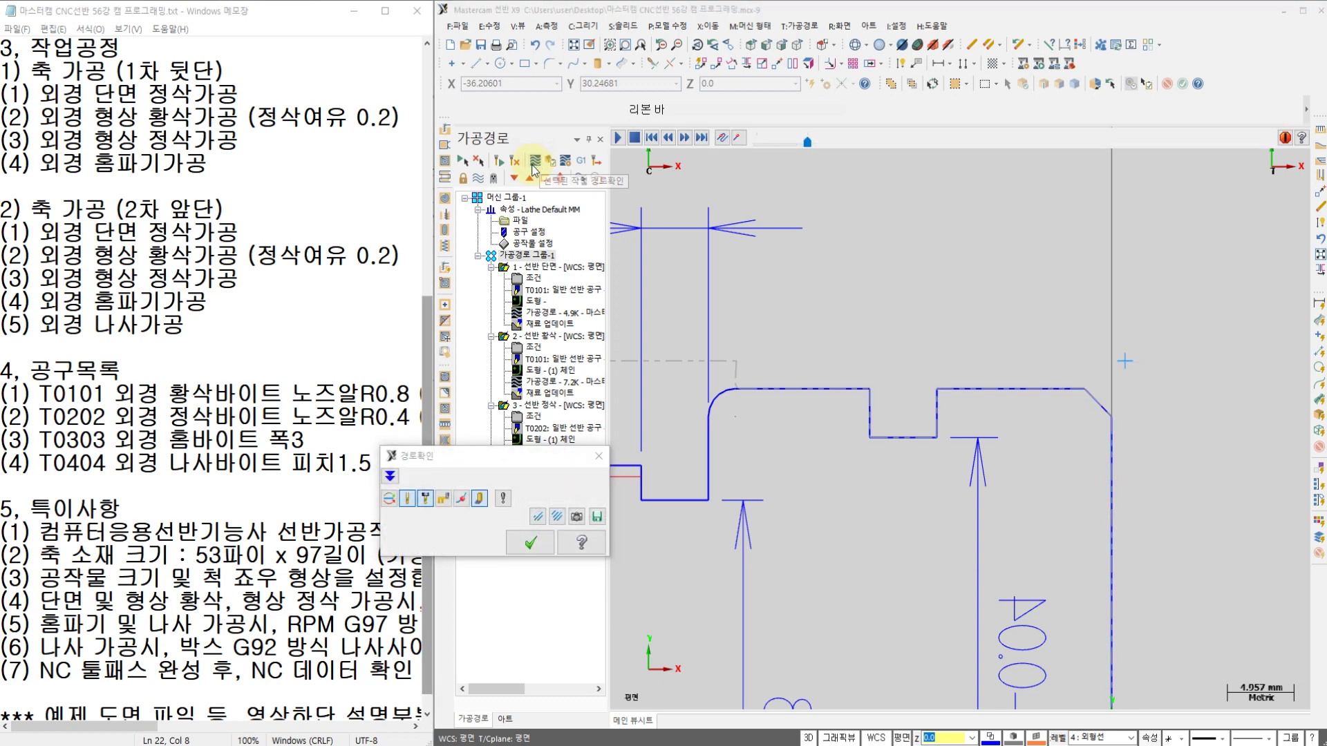
pyautogui.scroll(-1, 789, 327)
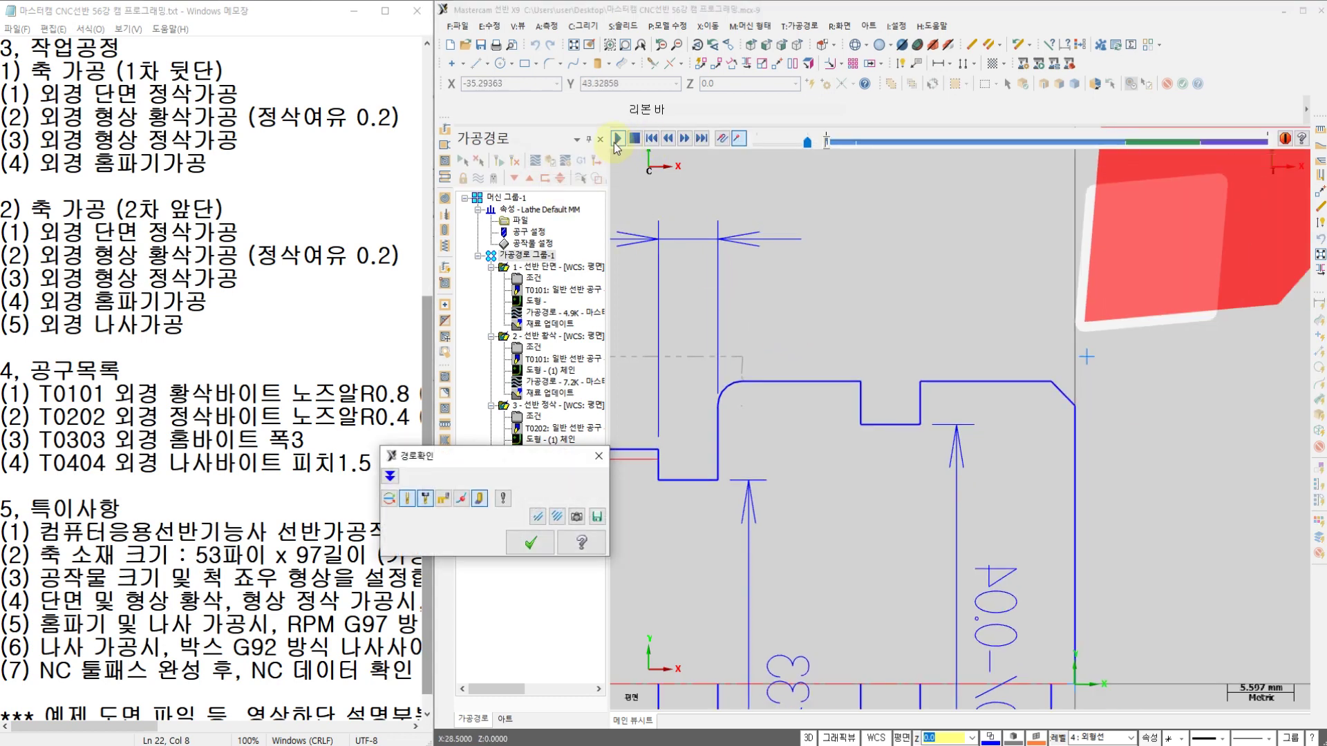
pyautogui.click(617, 139)
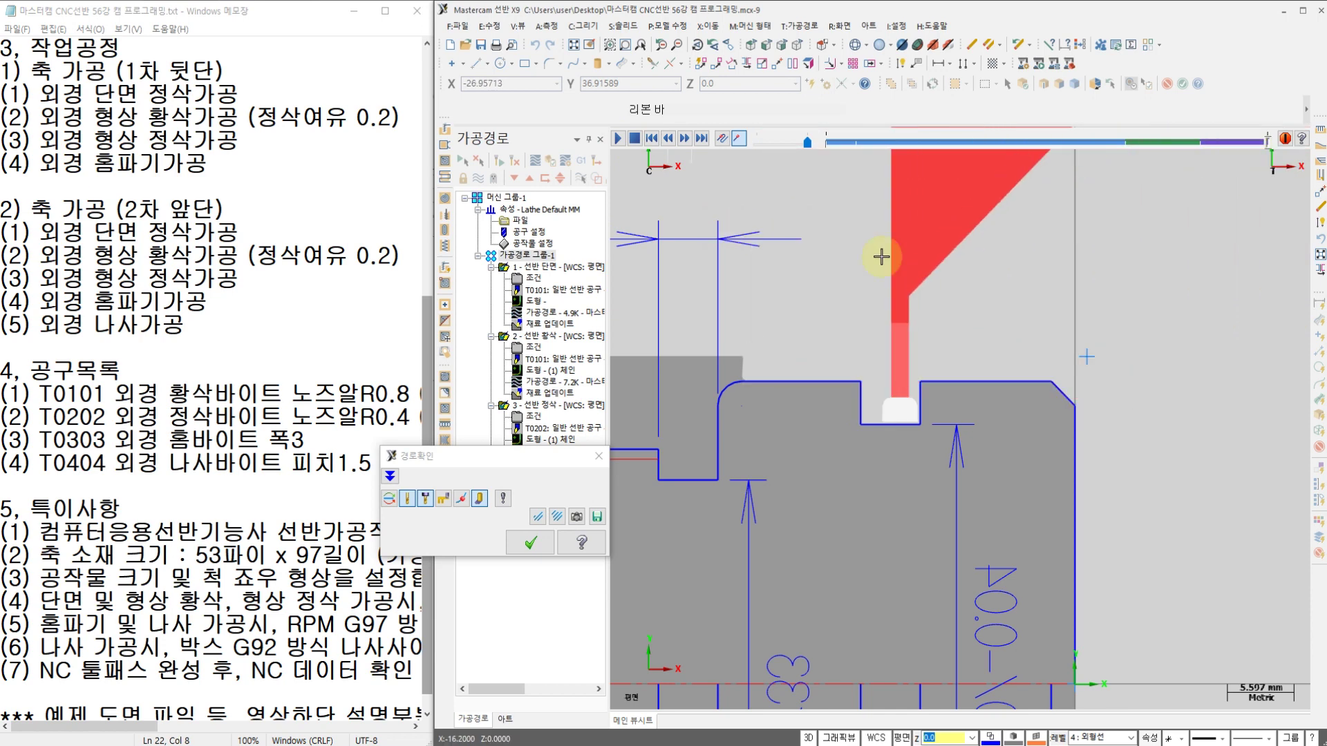
pyautogui.scroll(4, 892, 436)
pyautogui.scroll(5, 825, 418)
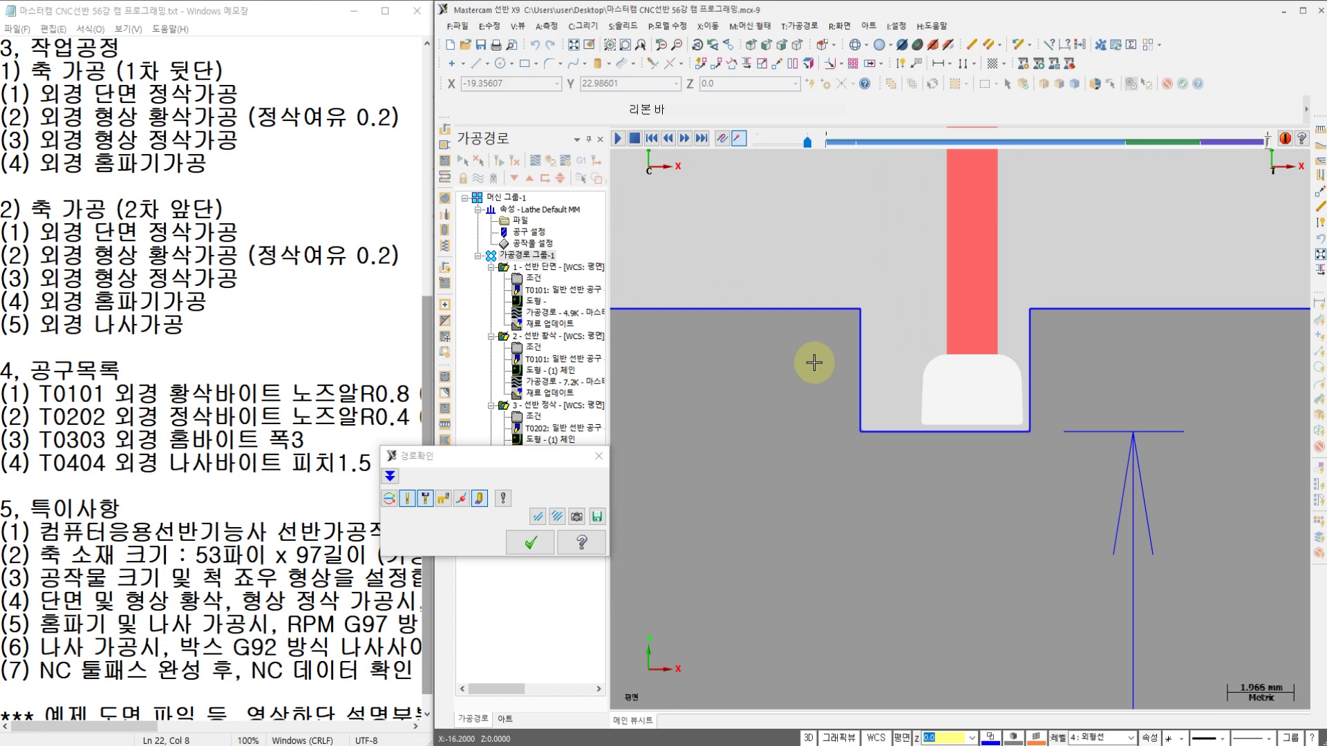
# Examine the backplotted profile at the end chamfer, the grooving tool's cut and the part centreline, and close the backplot
pyautogui.scroll(-5, 814, 362)
pyautogui.scroll(6, 1043, 382)
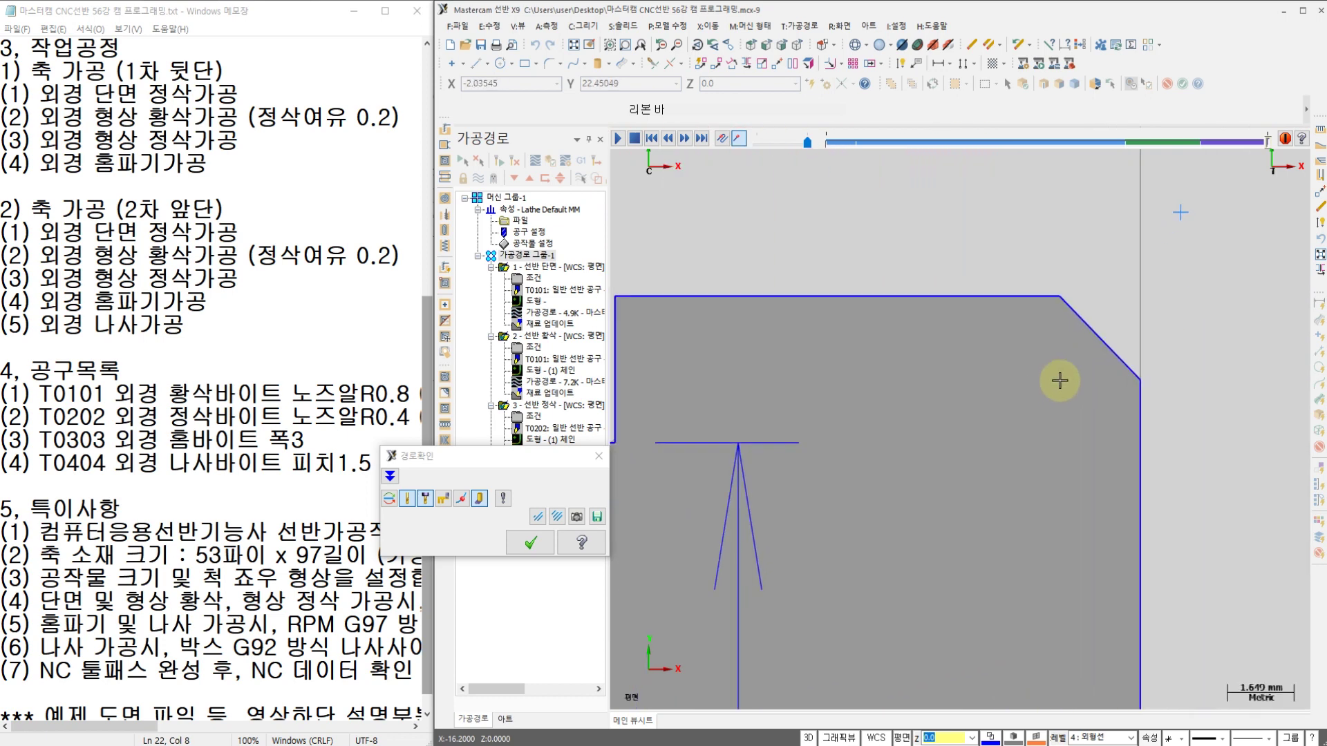
pyautogui.scroll(-3, 1147, 300)
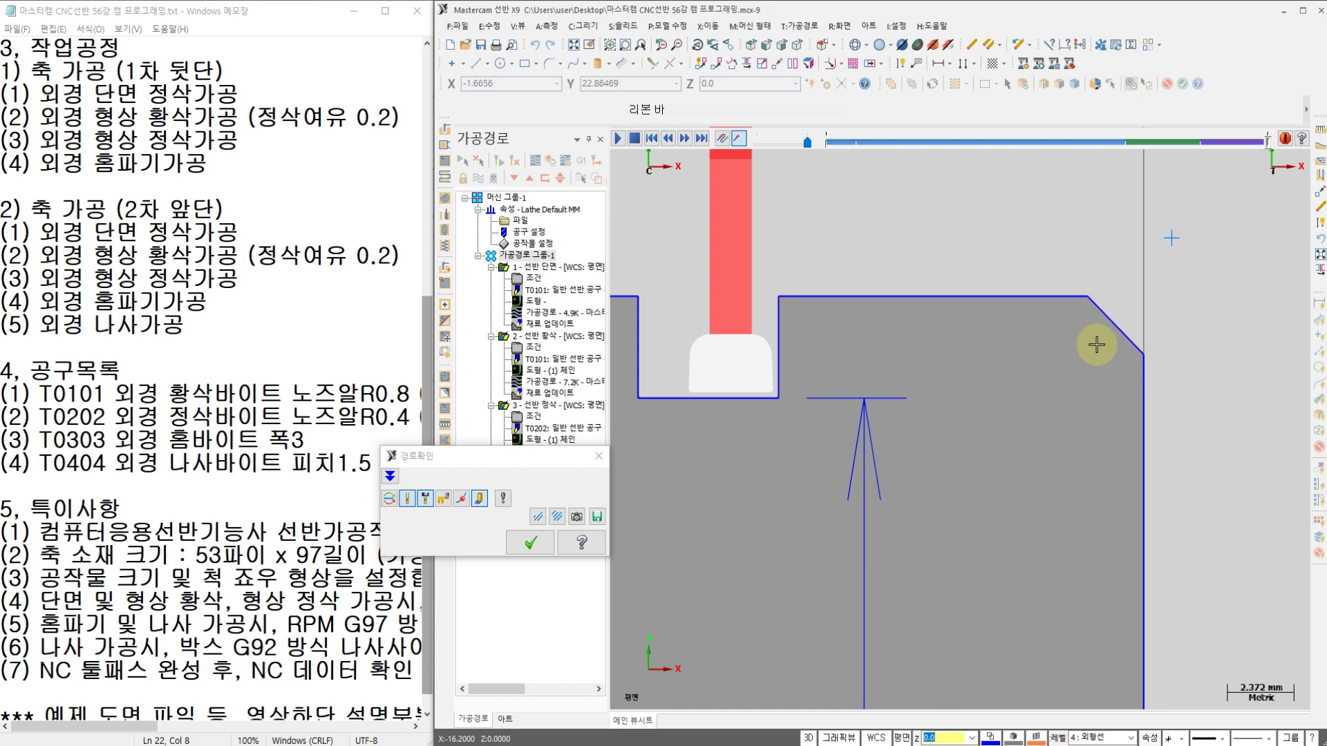
pyautogui.scroll(3, 1097, 344)
pyautogui.scroll(-1, 1090, 375)
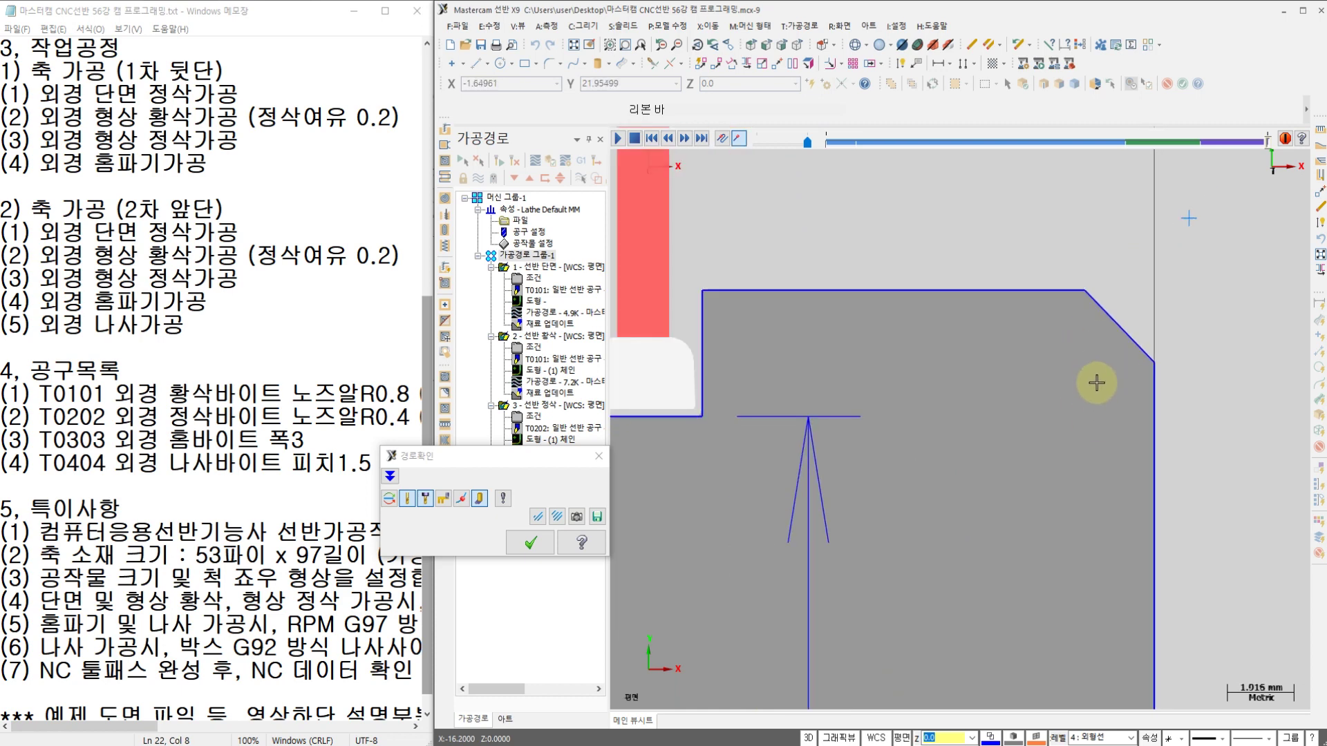
pyautogui.scroll(2, 1009, 331)
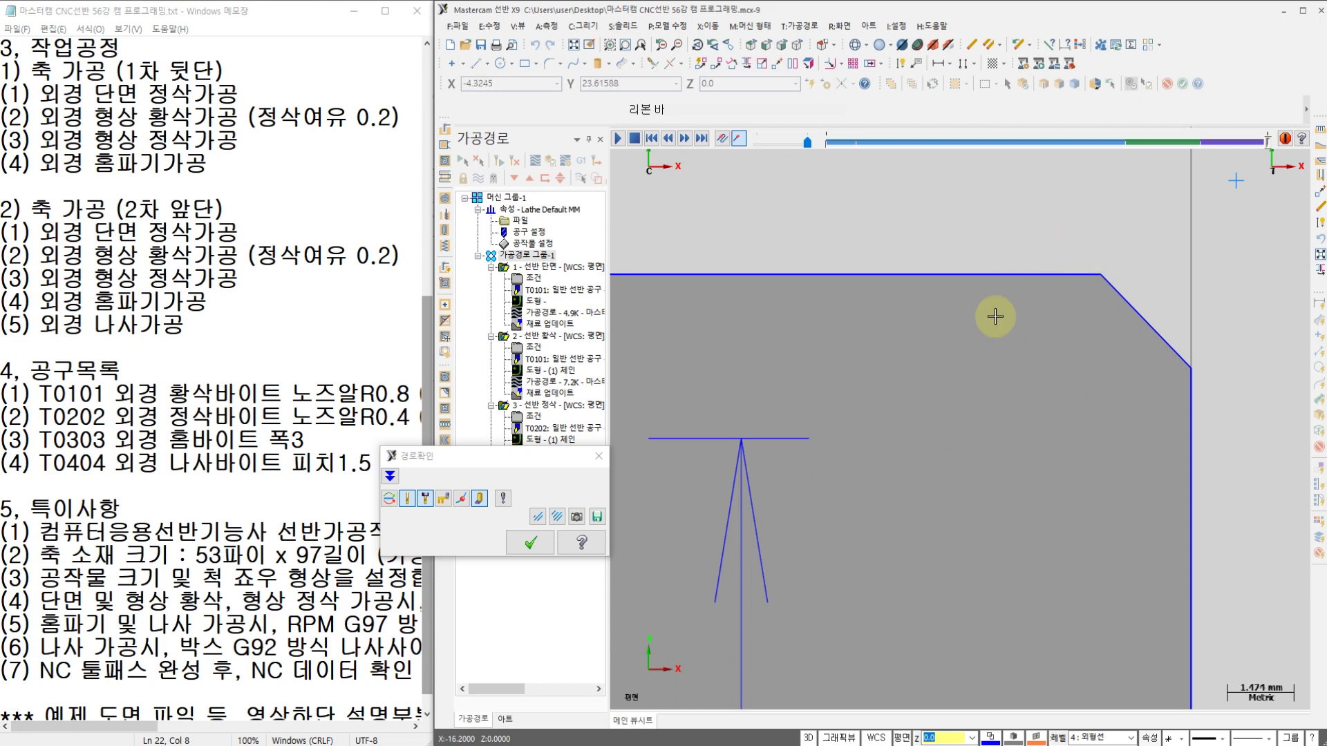
pyautogui.scroll(-6, 1114, 304)
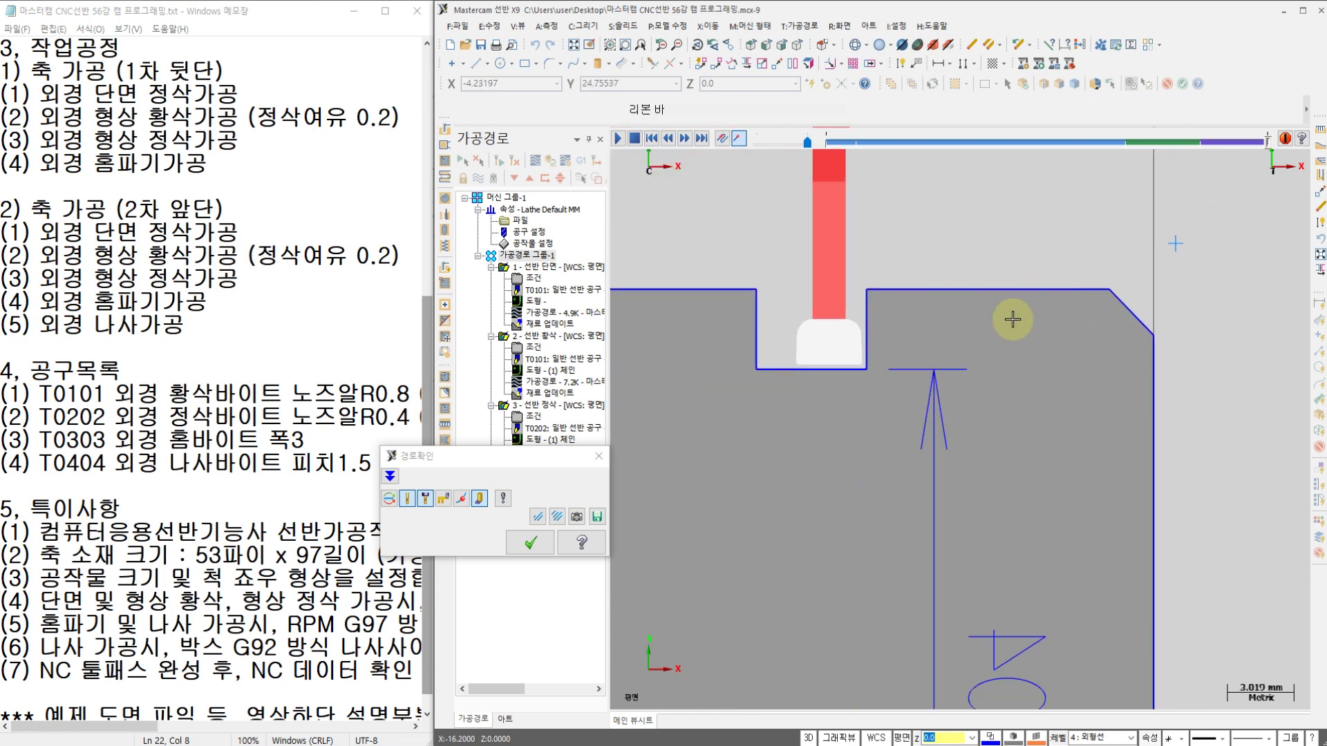
pyautogui.moveTo(1019, 419); pyautogui.dragTo(931, 503, button='middle')
pyautogui.scroll(-2, 1030, 388)
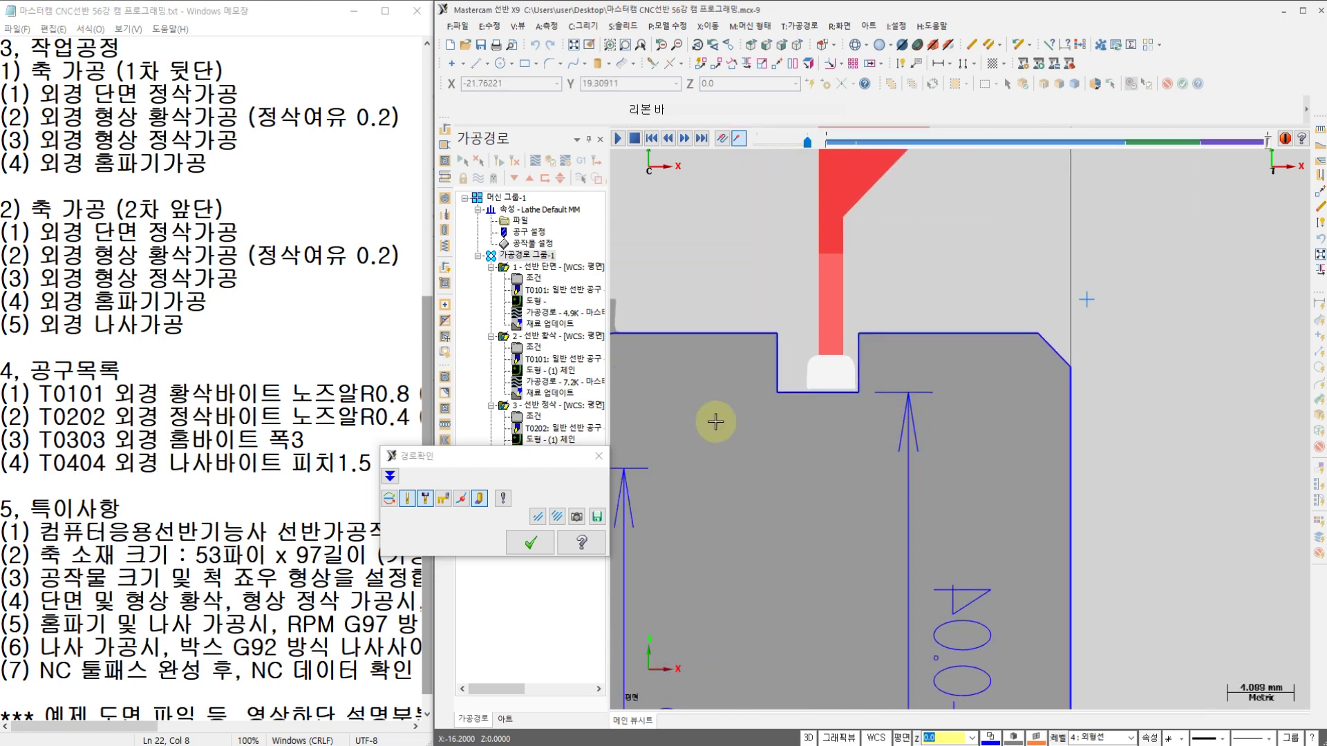
pyautogui.moveTo(715, 421); pyautogui.dragTo(929, 436, button='middle')
pyautogui.scroll(6, 952, 387)
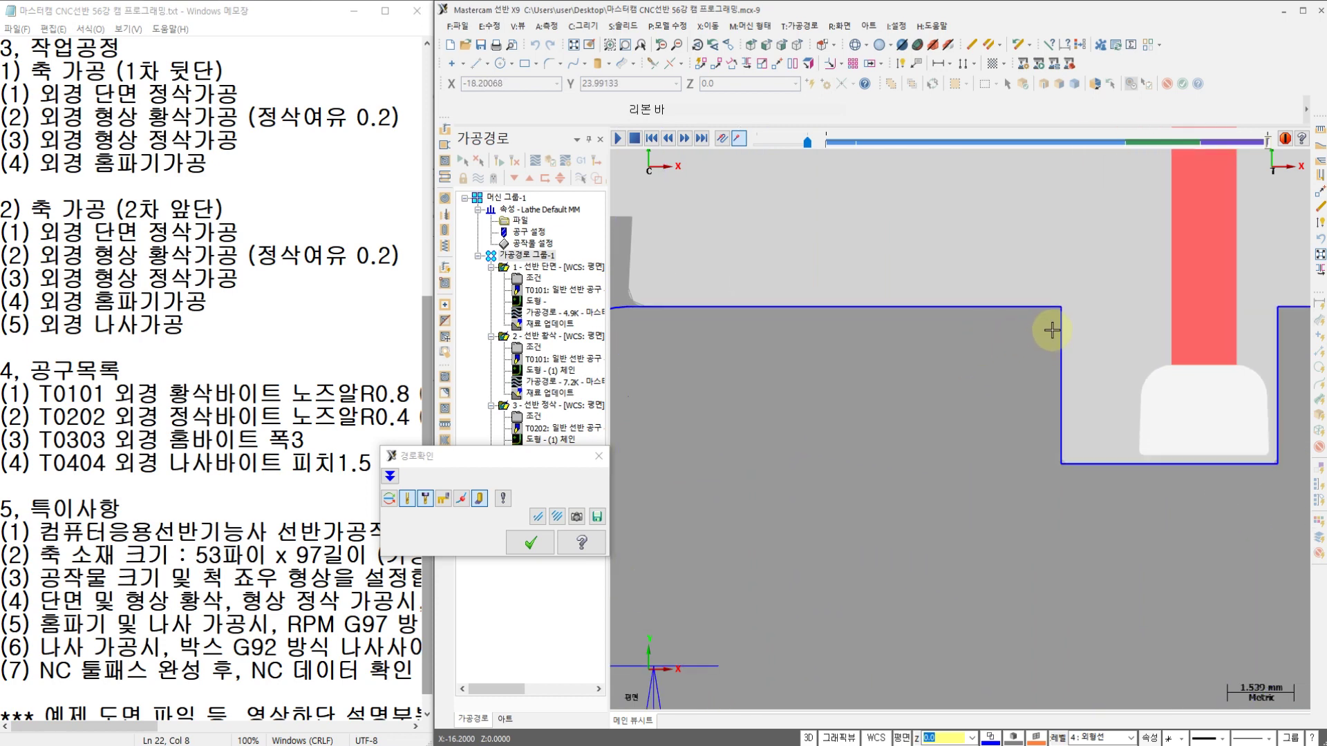
pyautogui.moveTo(1050, 329); pyautogui.dragTo(992, 352, button='middle')
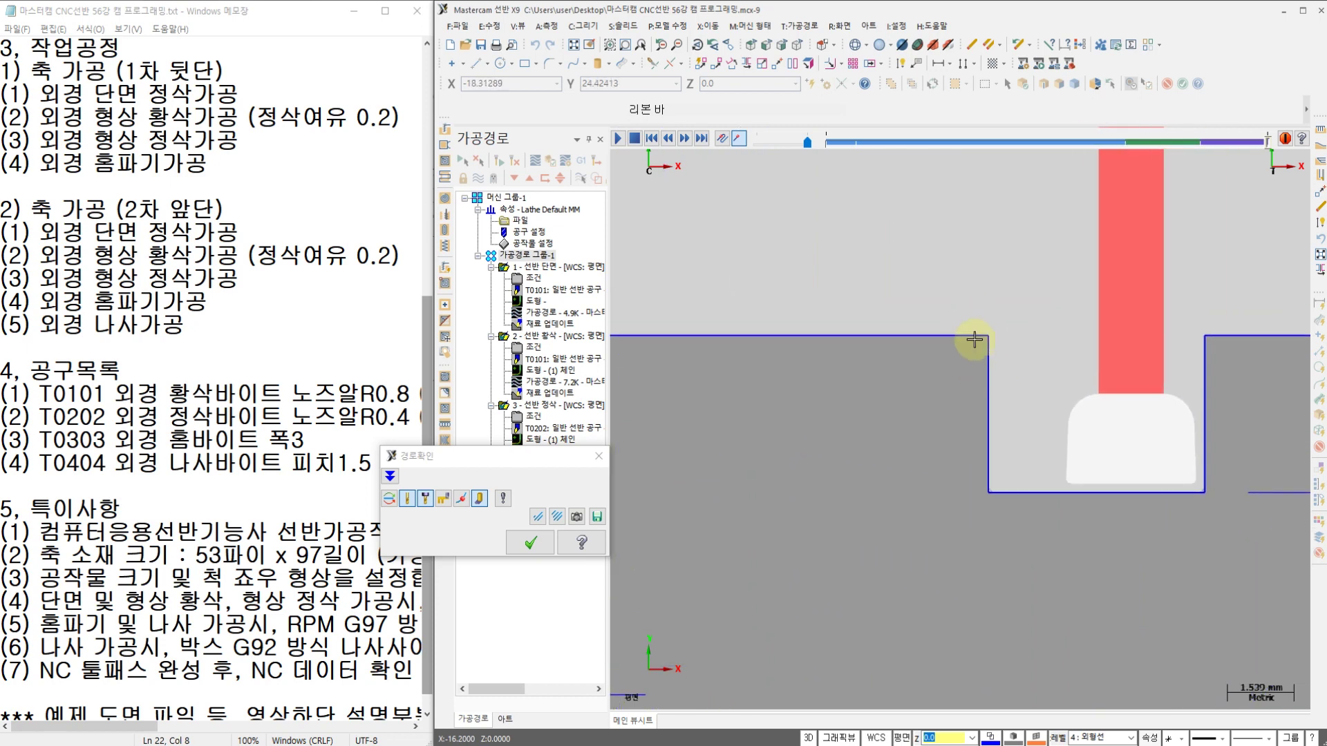
pyautogui.scroll(-3, 972, 335)
pyautogui.moveTo(1177, 487); pyautogui.dragTo(864, 429, button='middle')
pyautogui.moveTo(1035, 487); pyautogui.dragTo(979, 273, button='middle')
pyautogui.moveTo(1009, 563); pyautogui.dragTo(1030, 330, button='middle')
pyautogui.scroll(-5, 1030, 518)
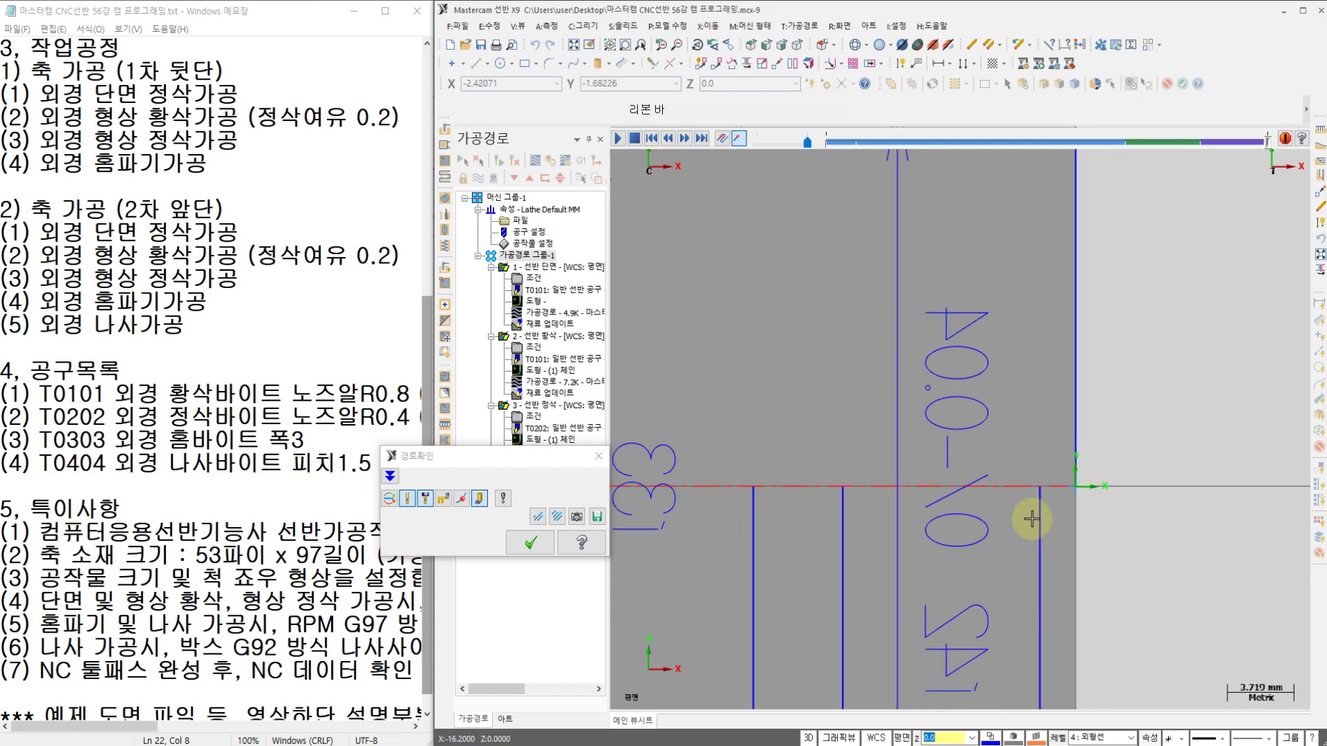
pyautogui.moveTo(977, 394); pyautogui.dragTo(966, 469, button='middle')
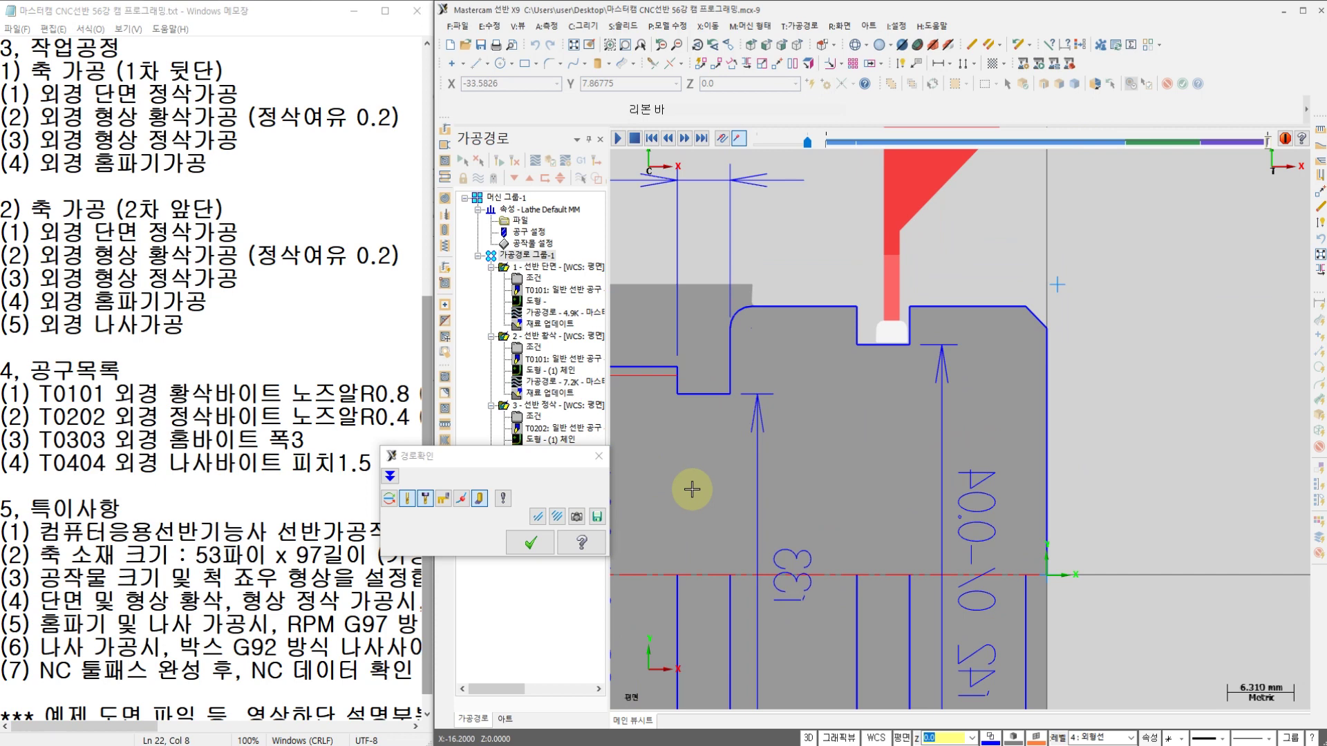
pyautogui.click(530, 542)
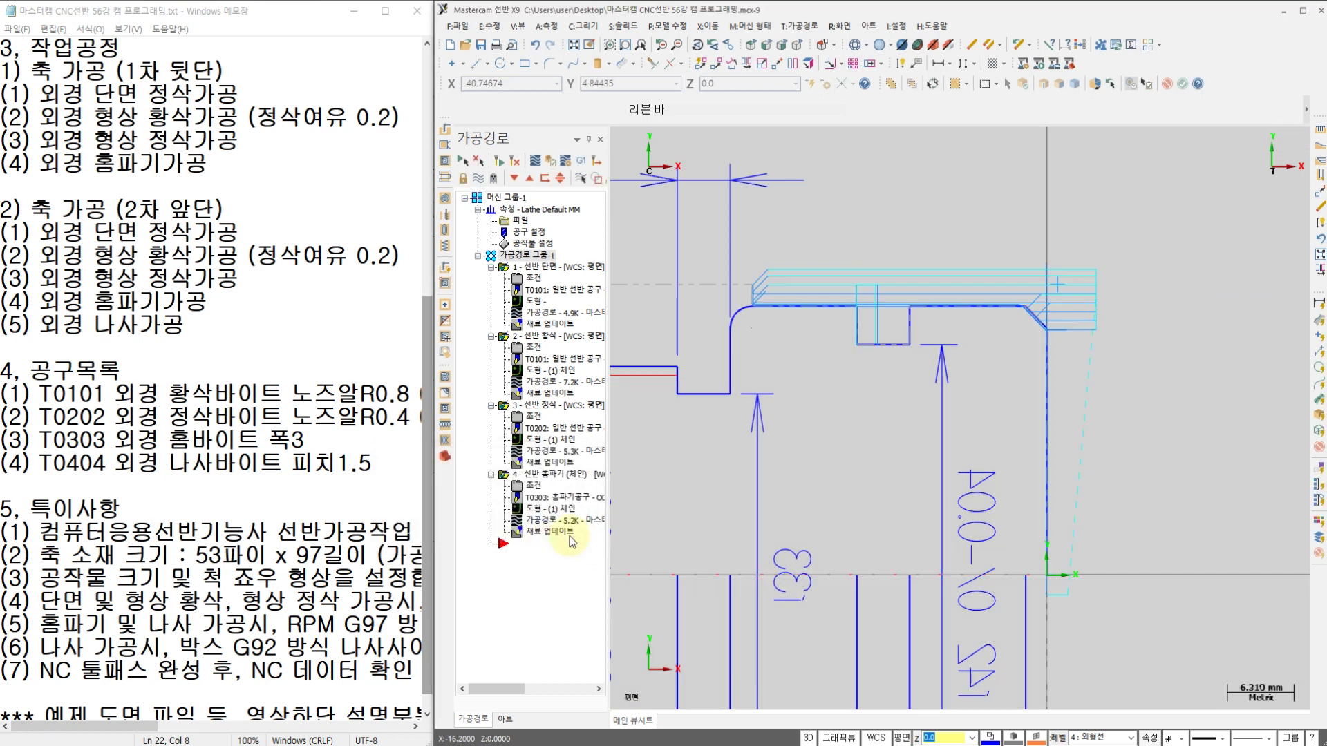
# Review the tools assigned to machine group 1 in the lathe tool manager and close it
pyautogui.moveTo(830, 441); pyautogui.dragTo(864, 424, button='middle')
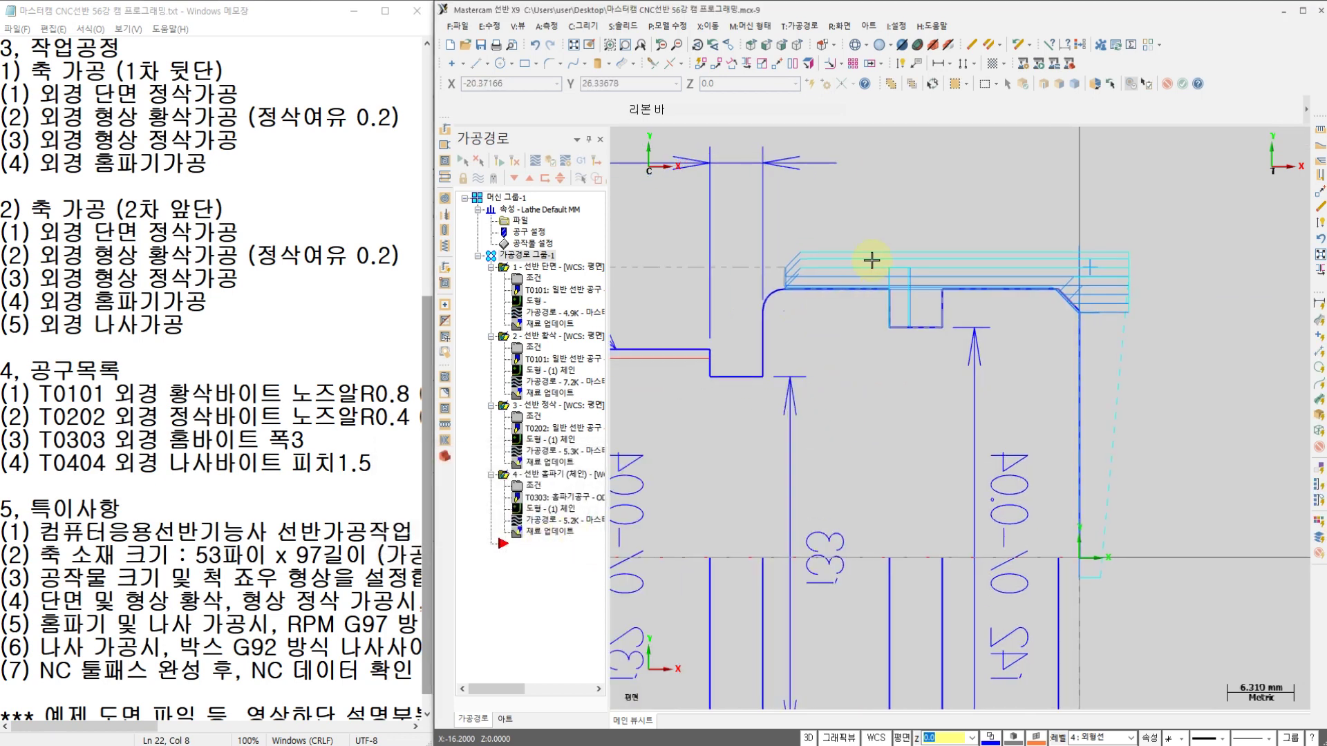
pyautogui.click(800, 26)
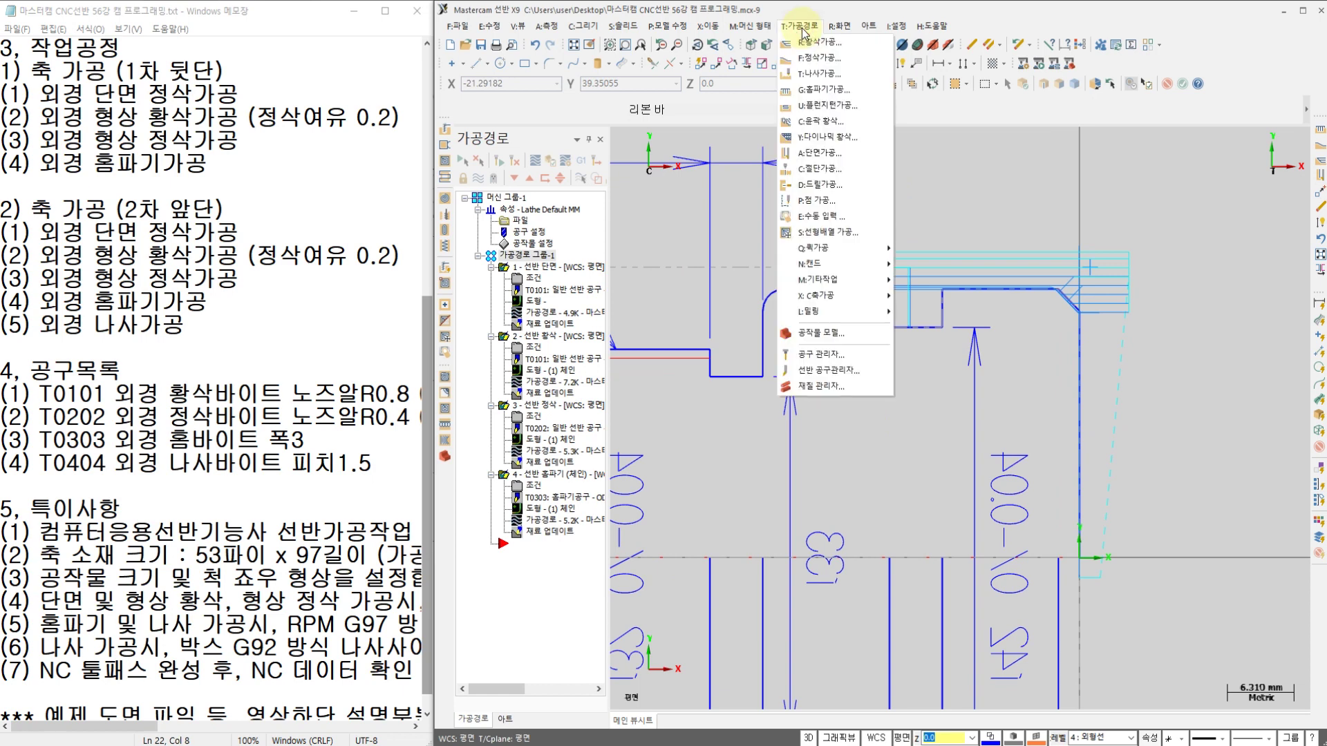
pyautogui.click(813, 371)
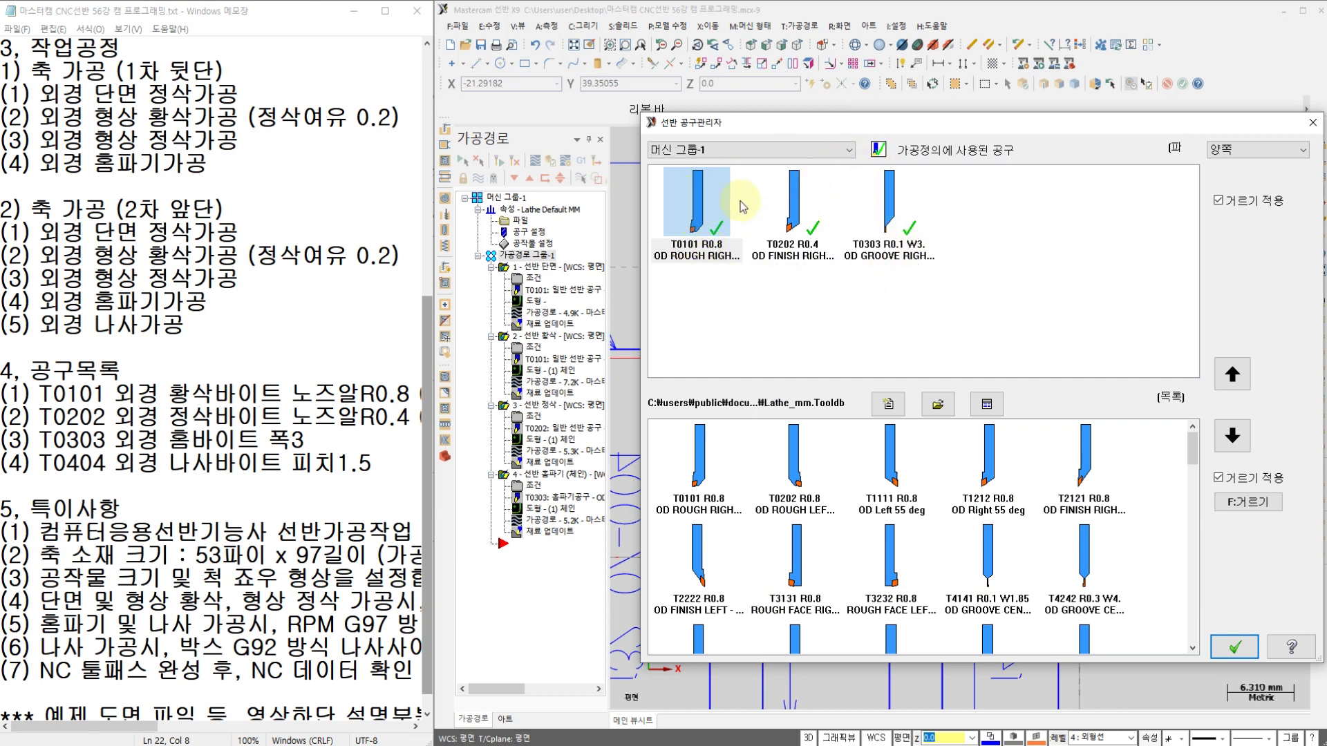
pyautogui.moveTo(1089, 132); pyautogui.dragTo(1022, 141)
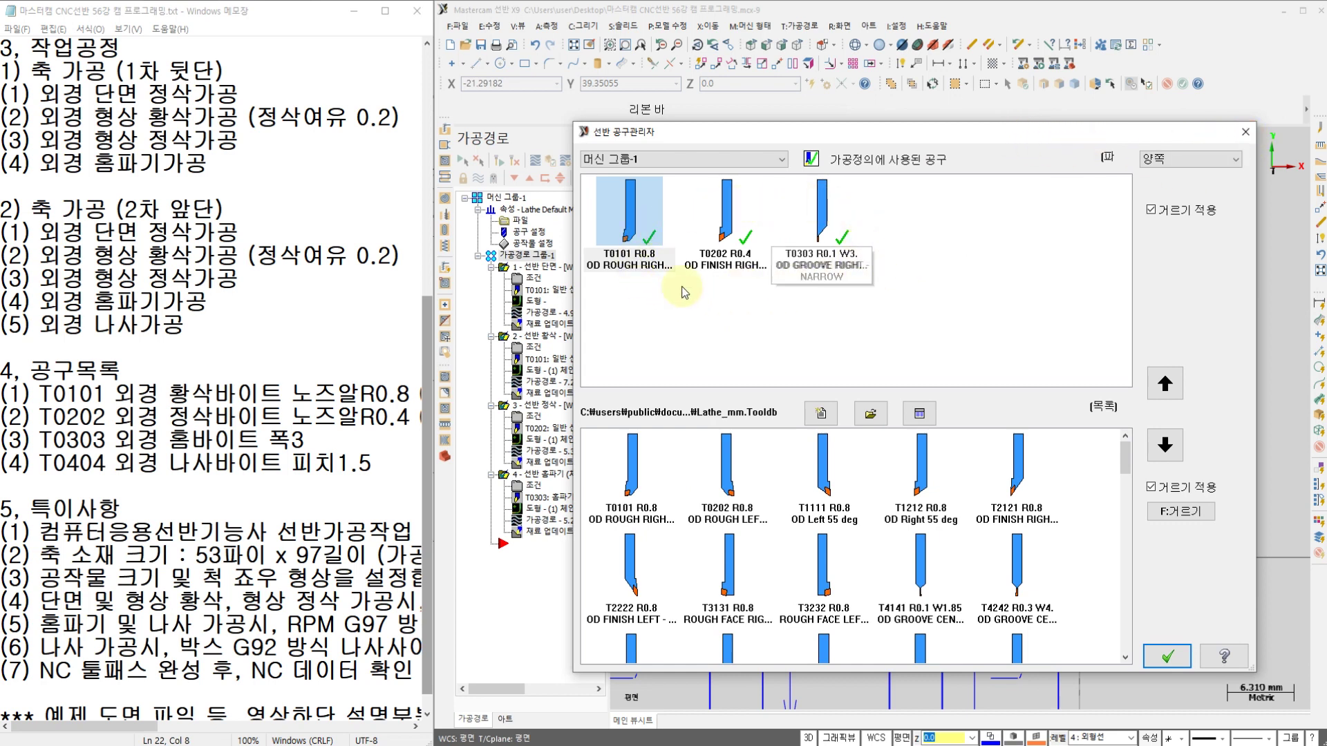
pyautogui.click(1243, 136)
# Locate the second-side profile with the M38x1.5 thread and reopen the lathe tool manager
pyautogui.scroll(-5, 884, 301)
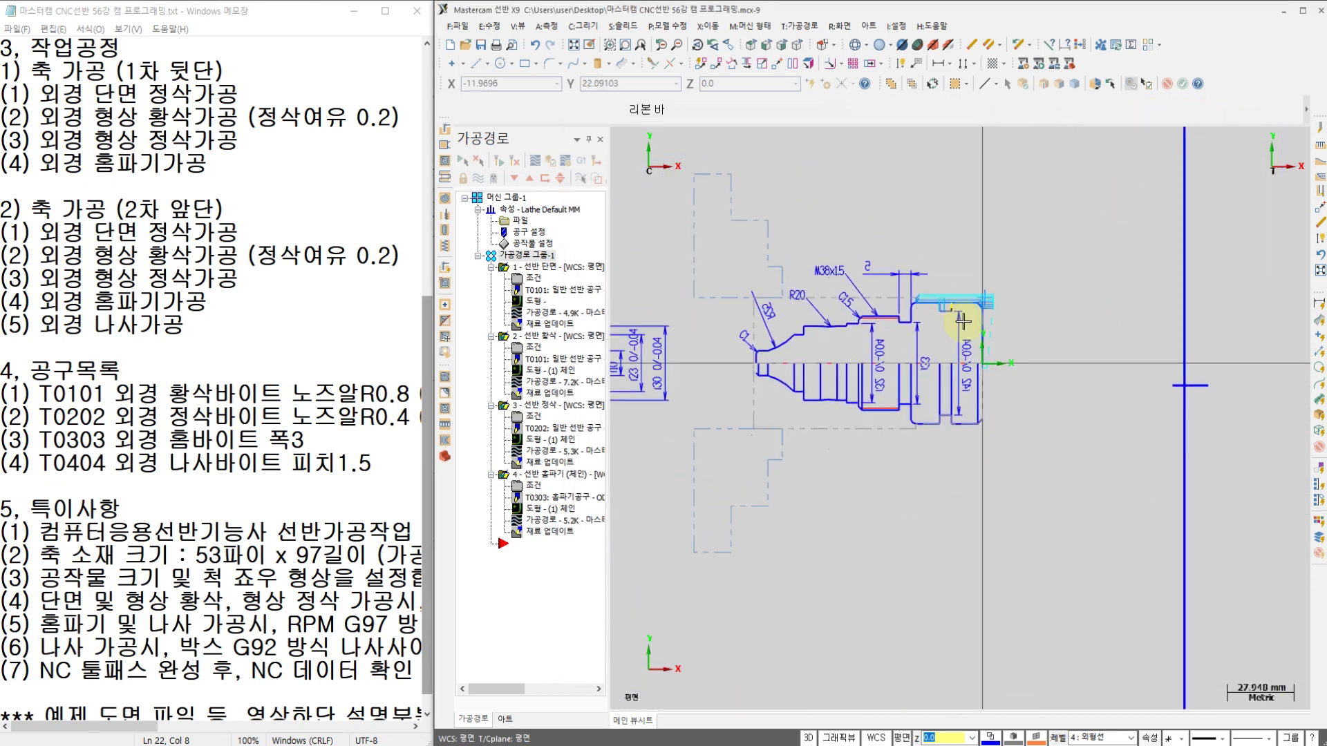
pyautogui.scroll(1, 947, 312)
pyautogui.moveTo(757, 328); pyautogui.dragTo(963, 332, button='middle')
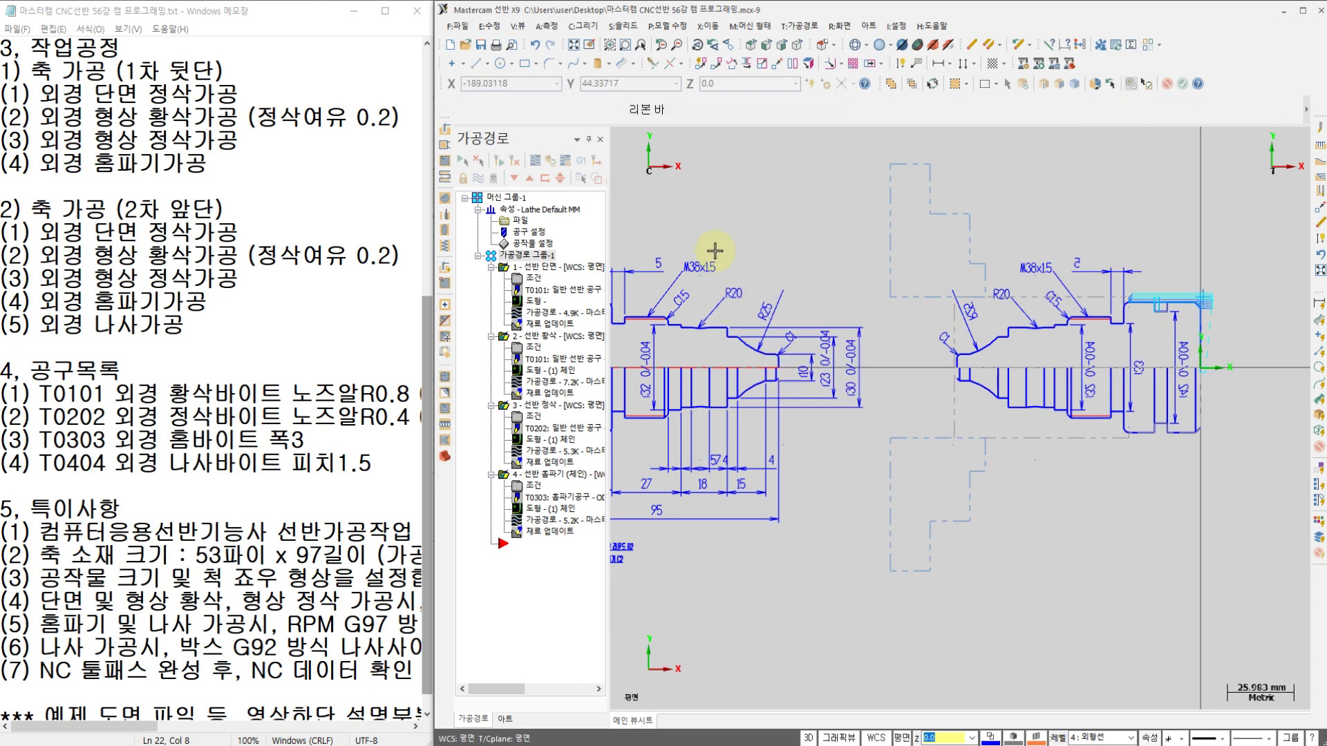
pyautogui.moveTo(918, 314); pyautogui.dragTo(877, 331, button='middle')
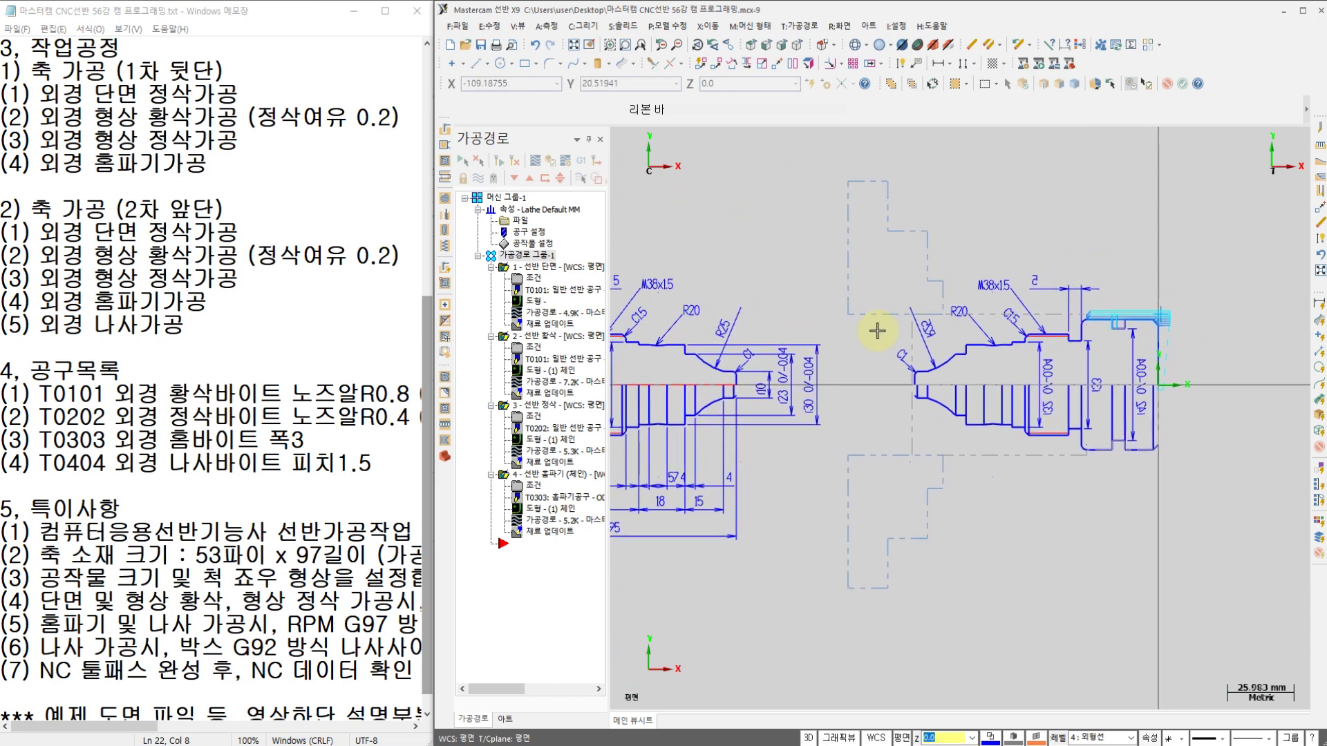
pyautogui.click(809, 27)
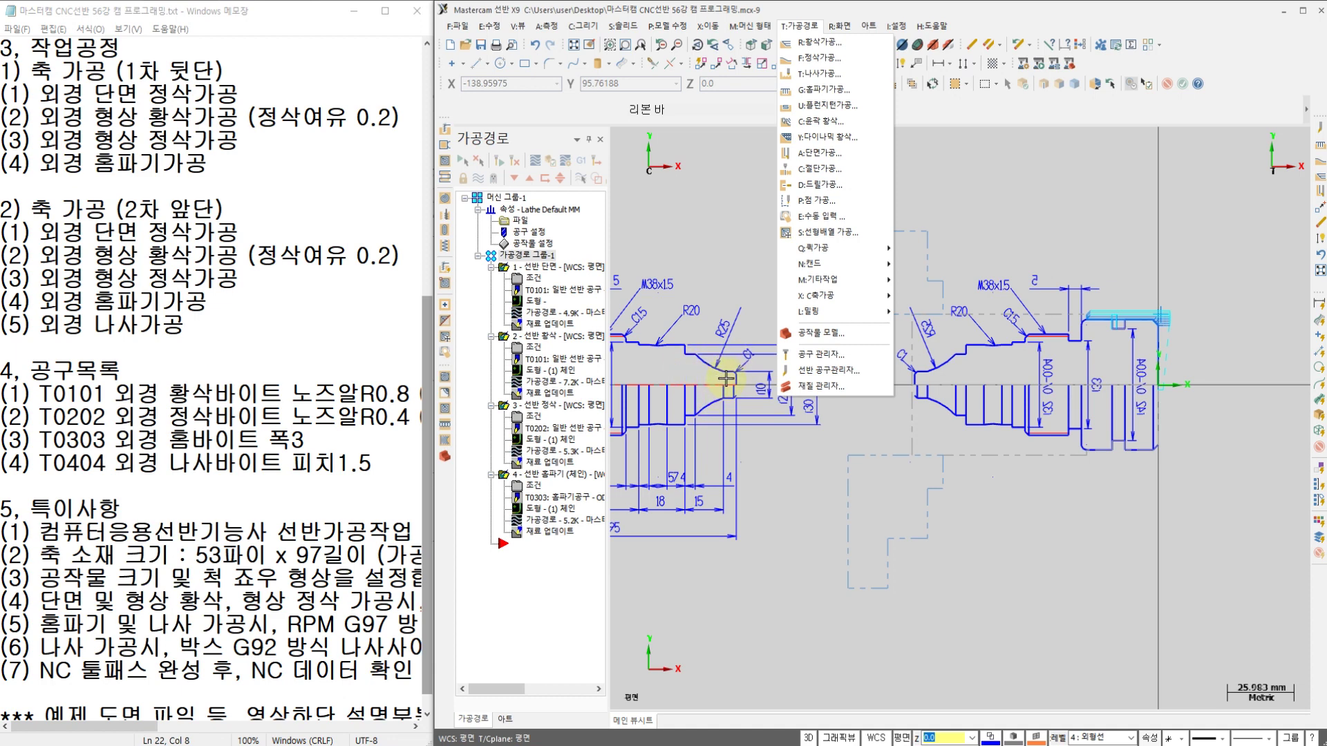
pyautogui.click(842, 373)
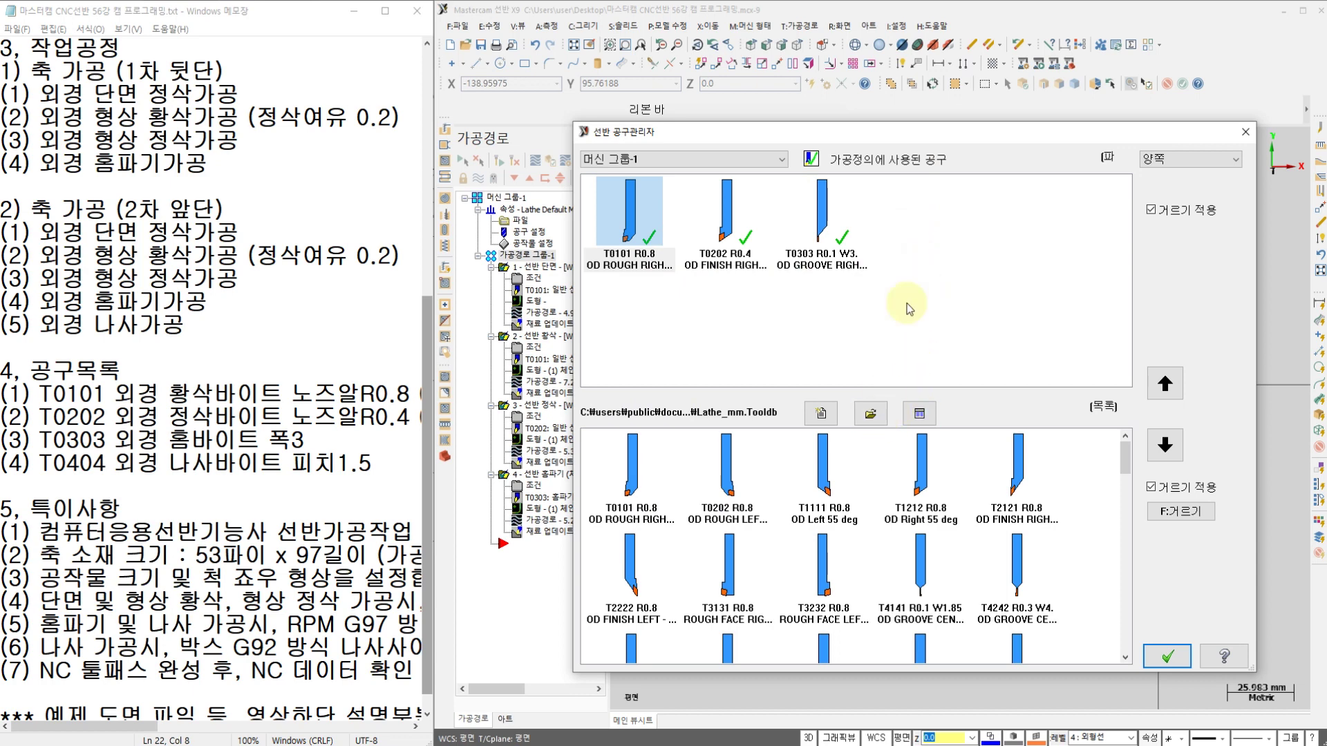
pyautogui.rightClick(921, 276)
pyautogui.click(922, 241)
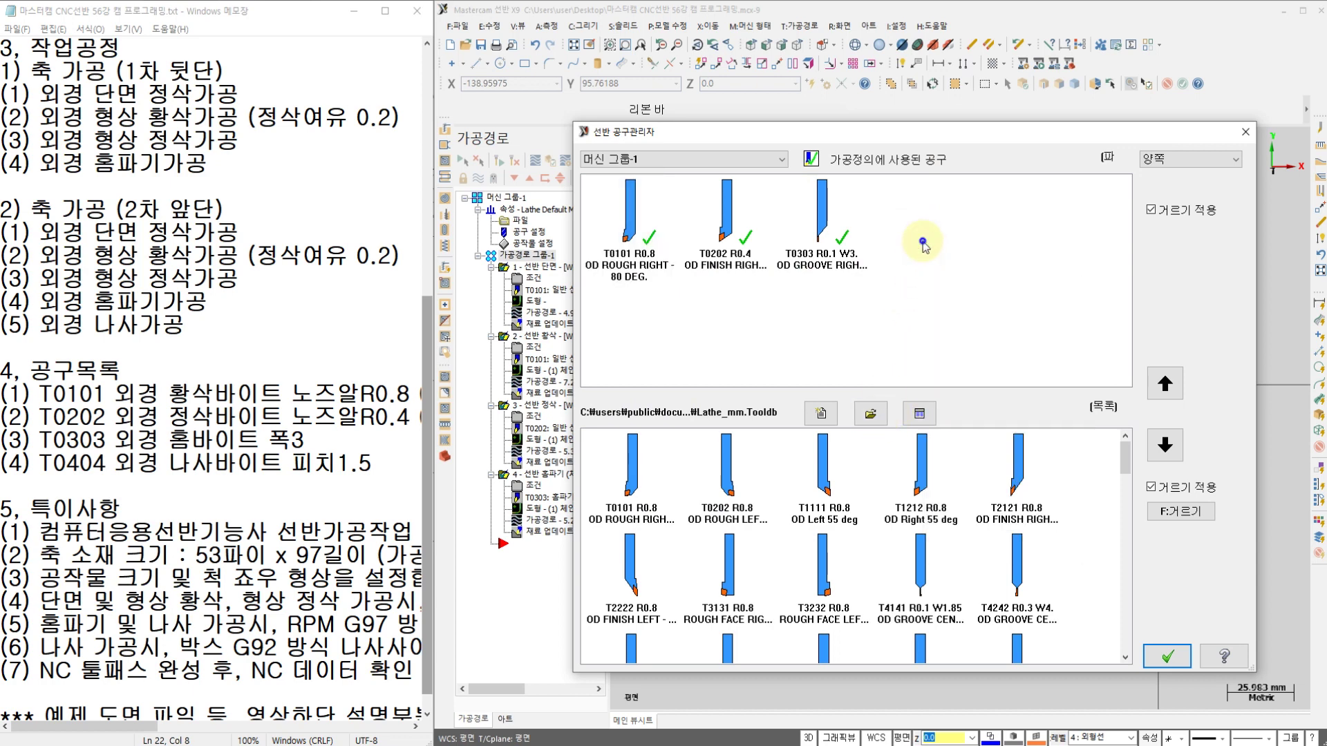
pyautogui.rightClick(922, 242)
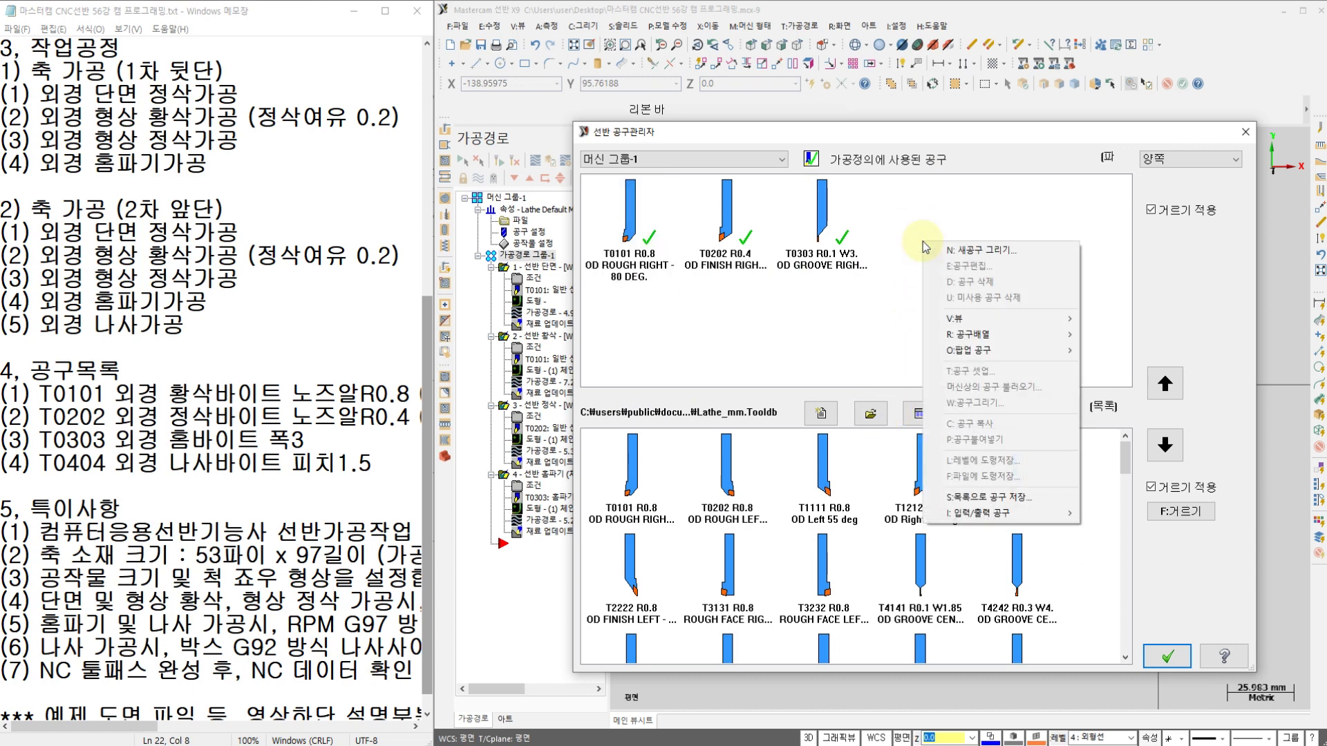
pyautogui.click(975, 253)
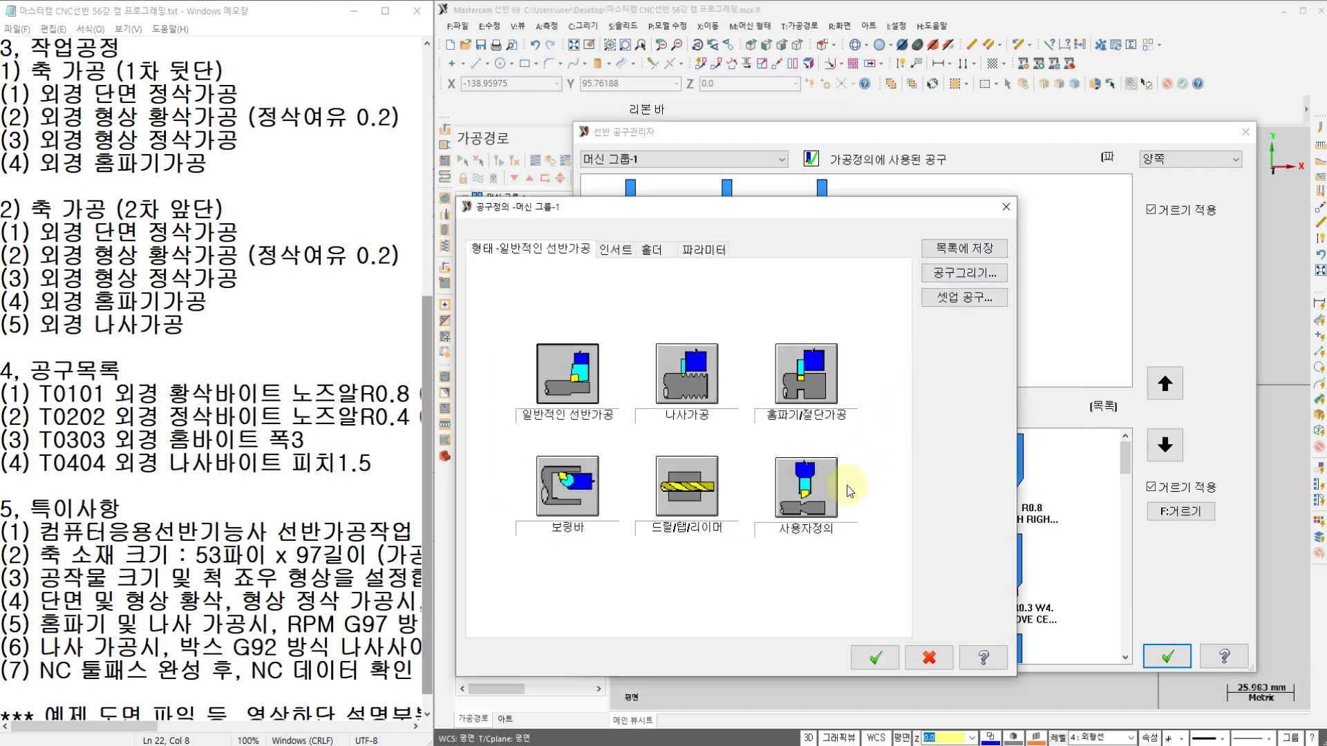
pyautogui.click(806, 487)
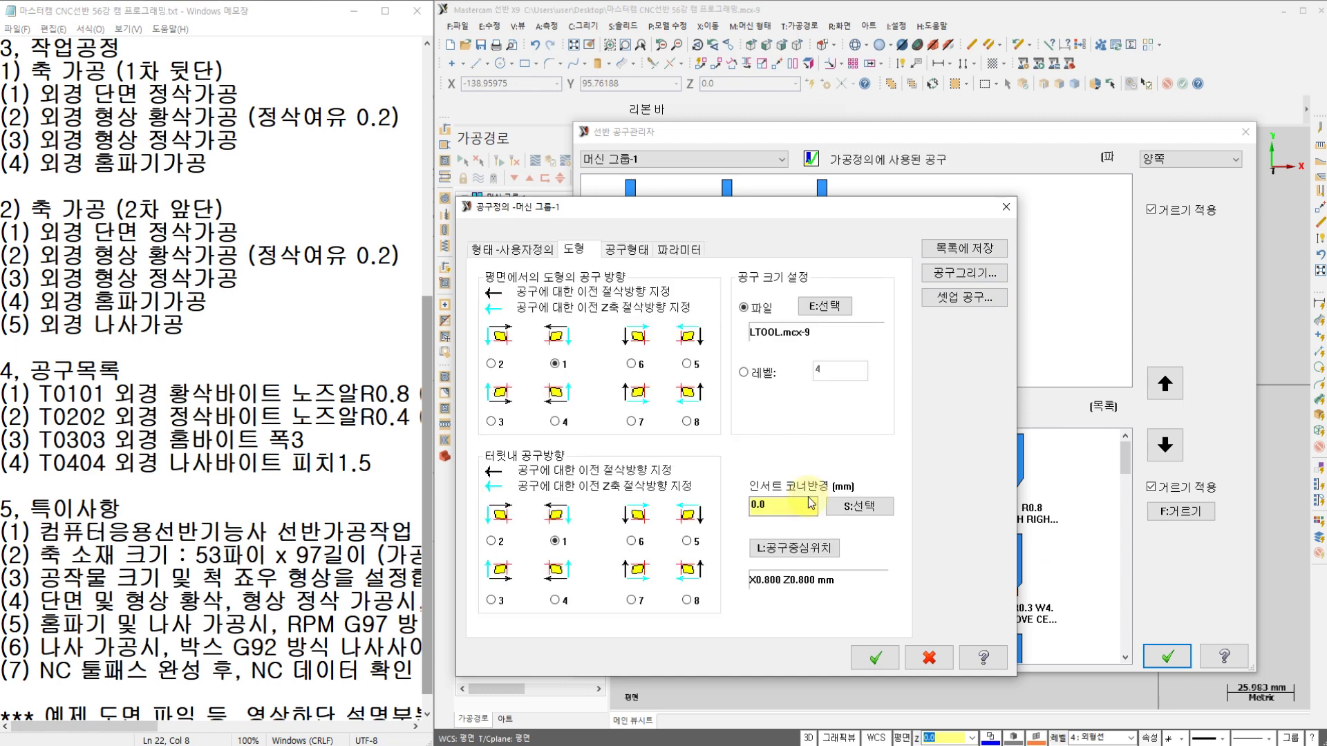
pyautogui.click(512, 249)
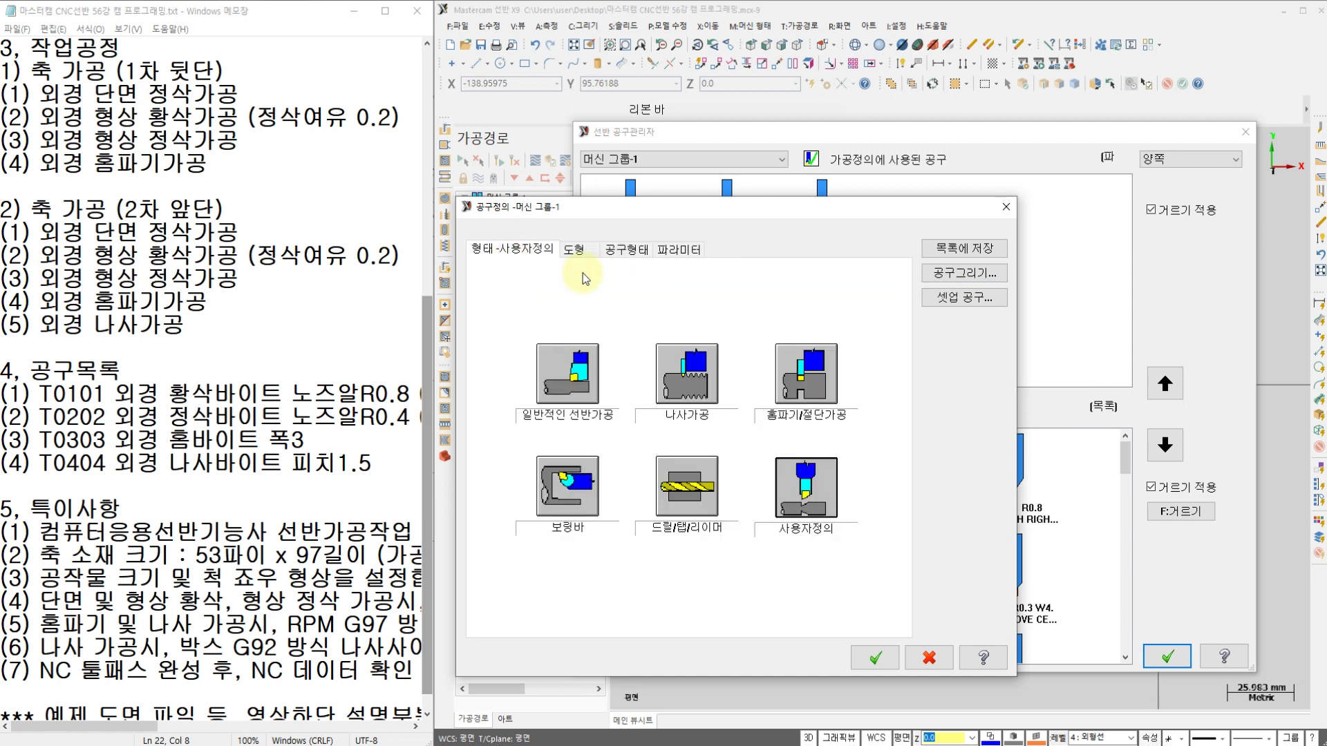
pyautogui.click(682, 382)
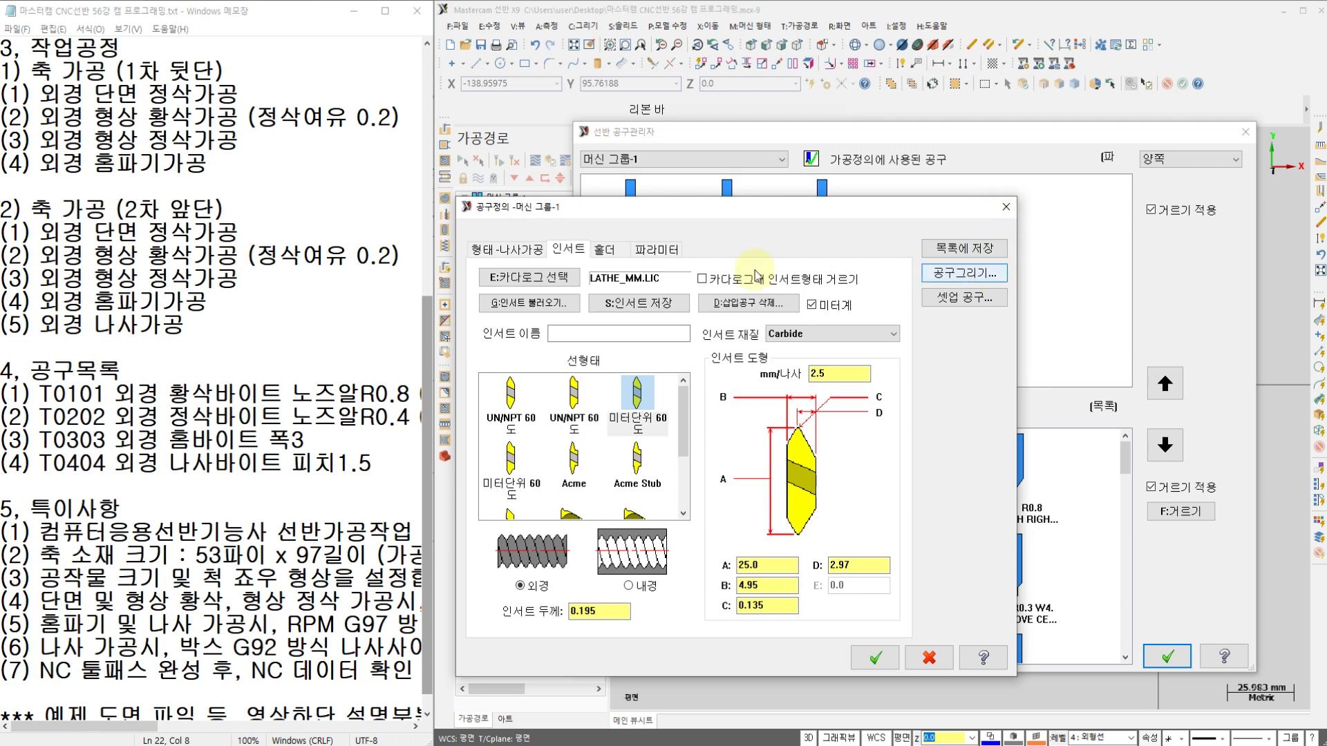
pyautogui.click(604, 250)
pyautogui.click(1006, 208)
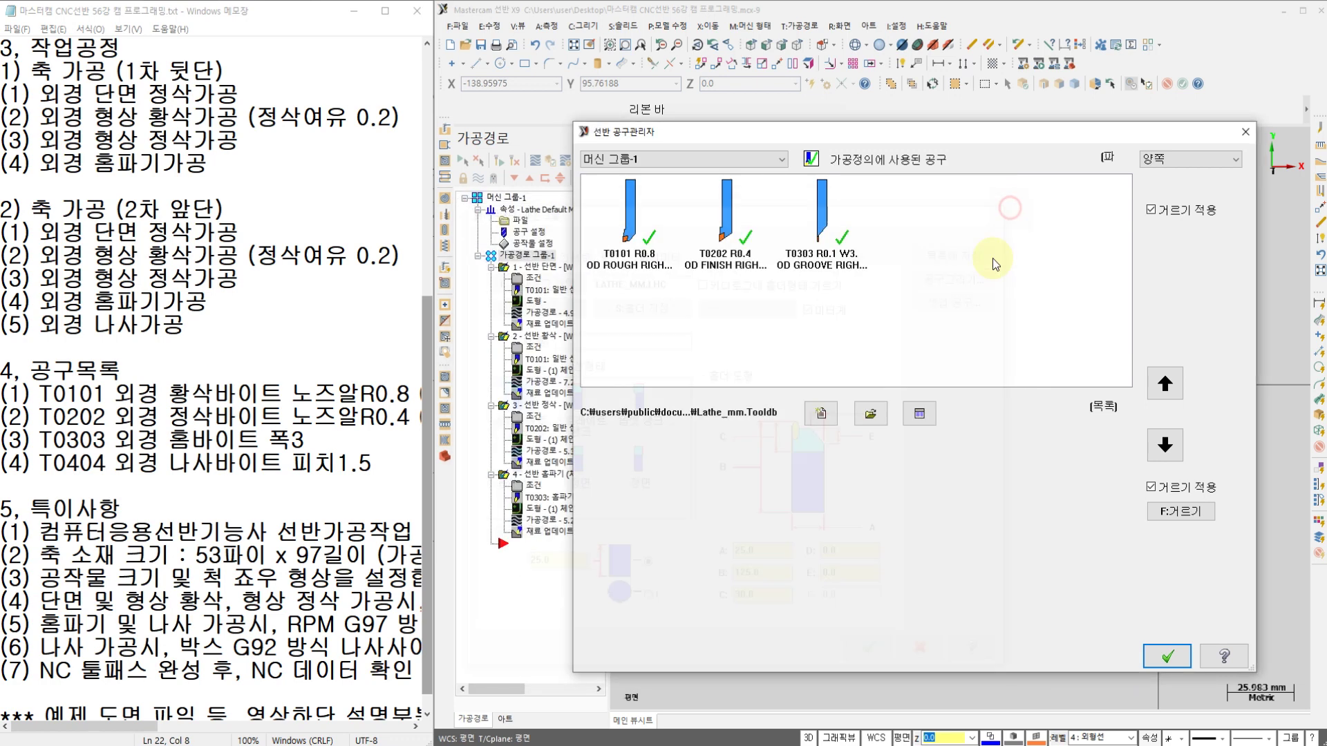
pyautogui.rightClick(956, 281)
pyautogui.click(931, 297)
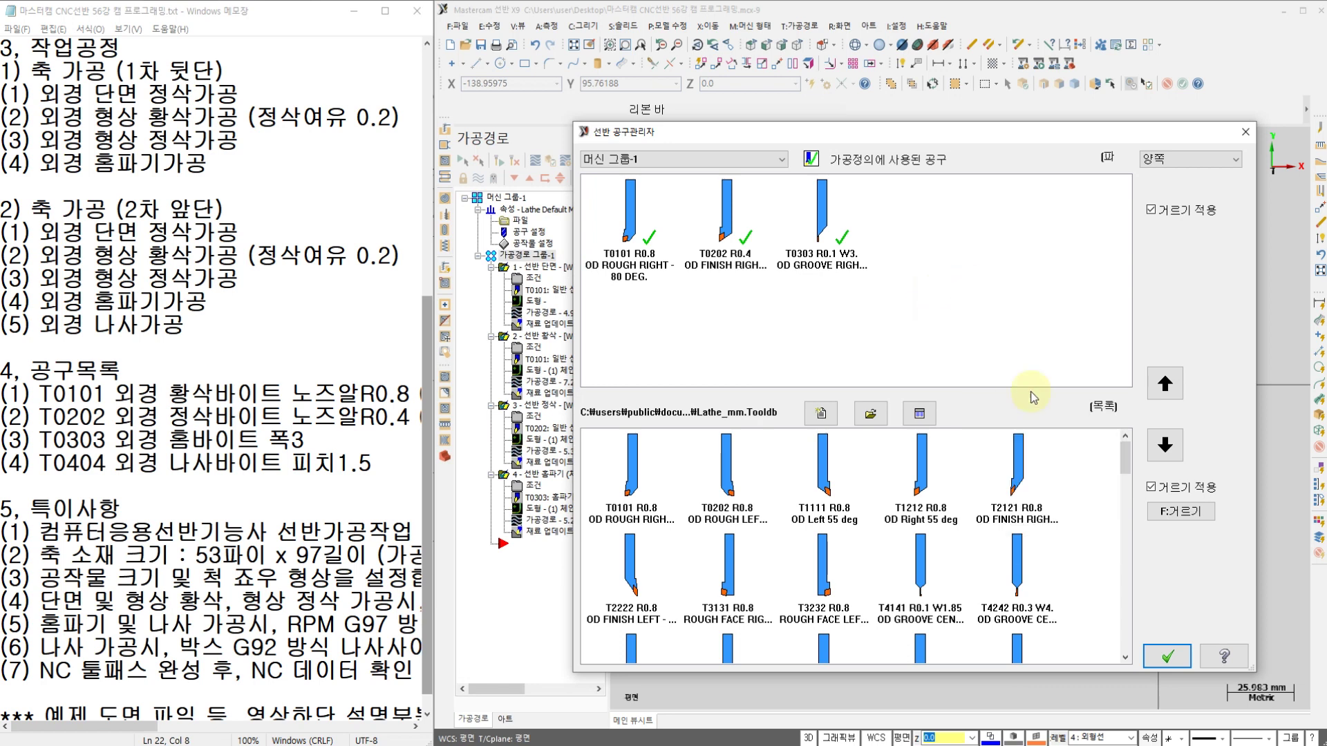
pyautogui.moveTo(1126, 462)
pyautogui.mouseDown()
pyautogui.moveTo(1111, 546)
pyautogui.moveTo(1121, 449)
pyautogui.mouseUp()
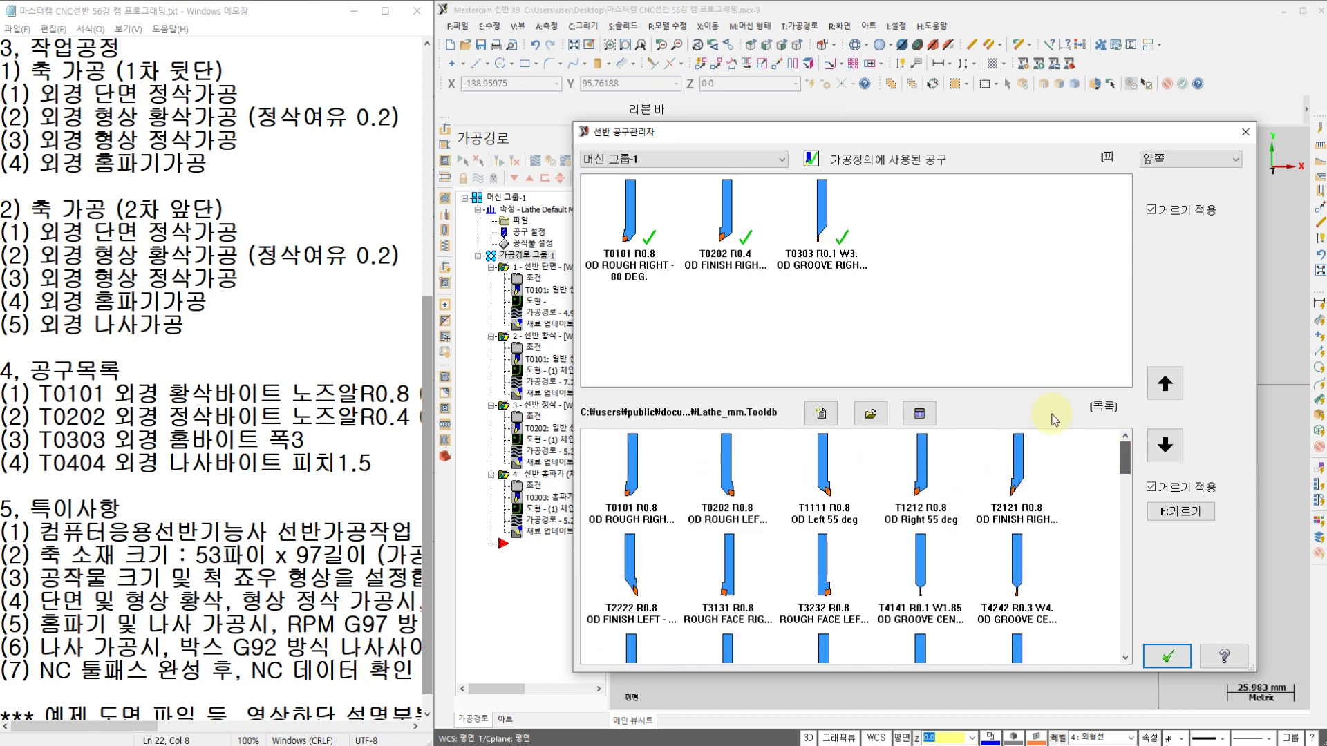
pyautogui.rightClick(973, 294)
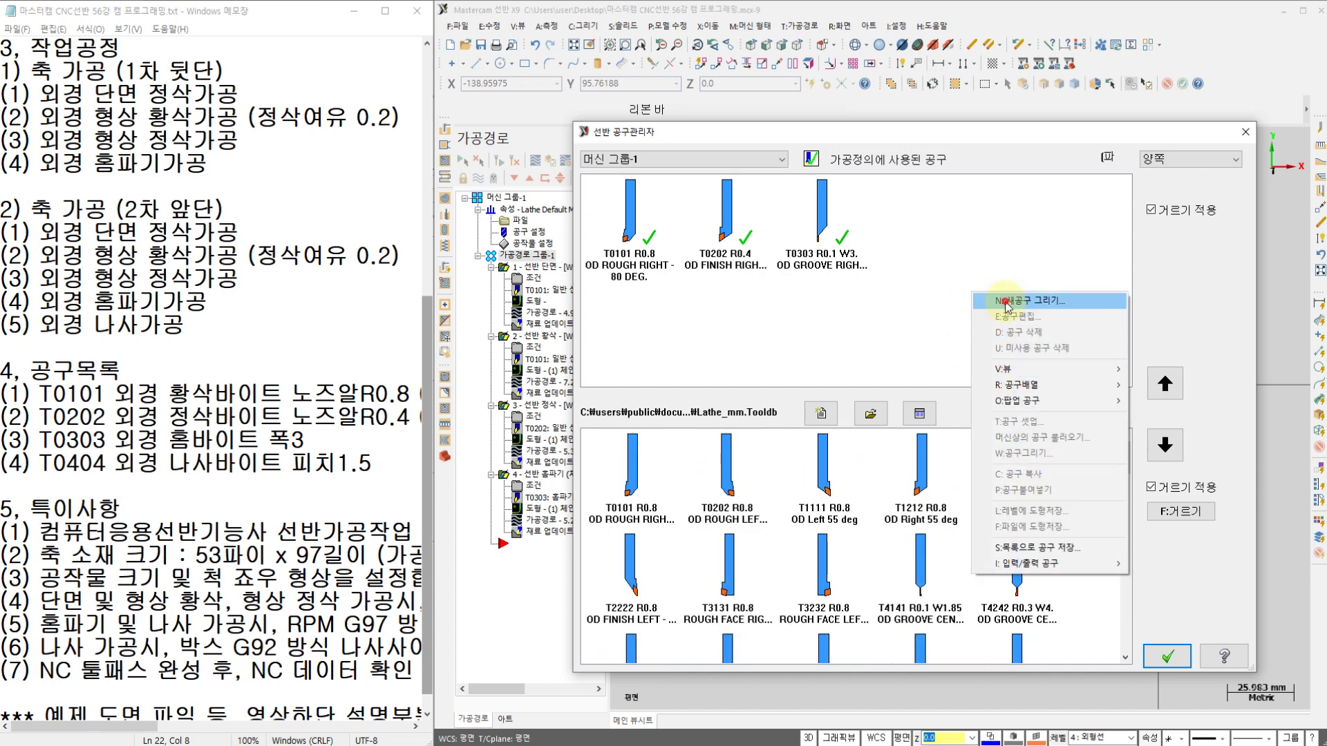
pyautogui.click(1005, 302)
pyautogui.click(794, 483)
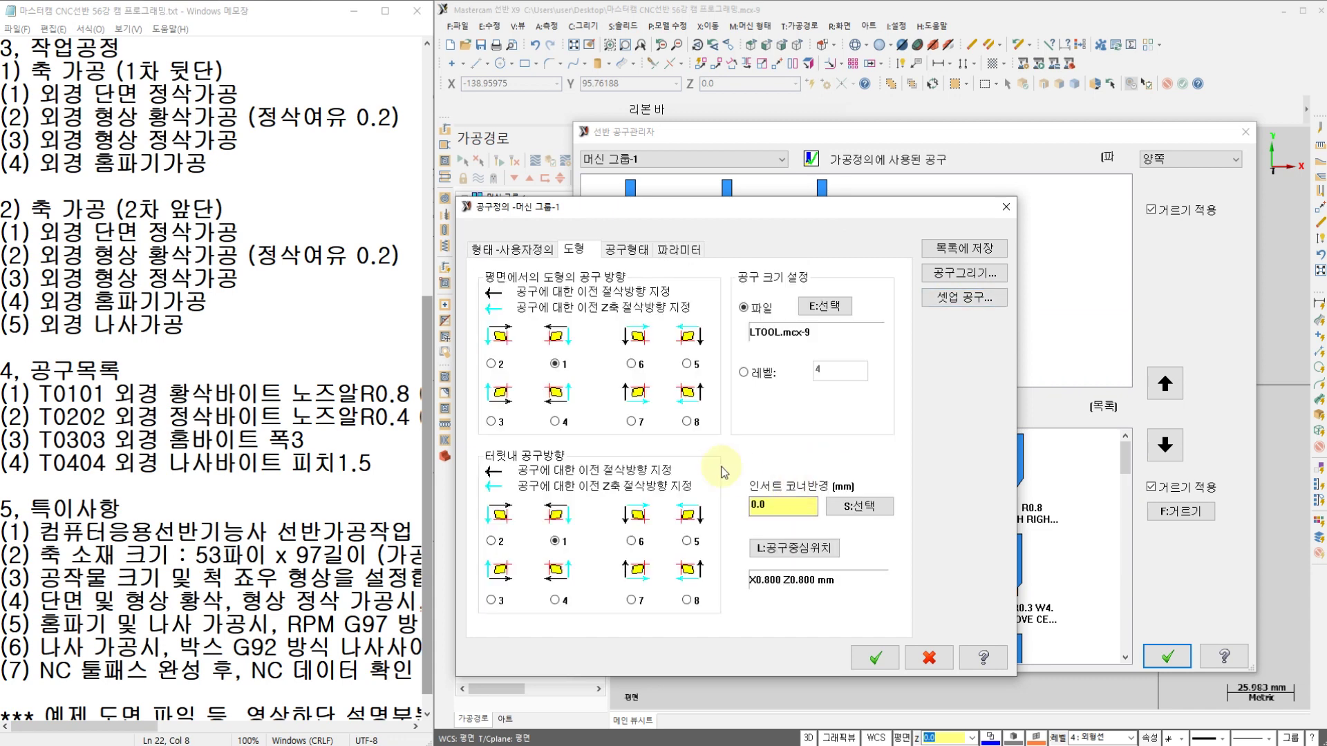
pyautogui.click(511, 249)
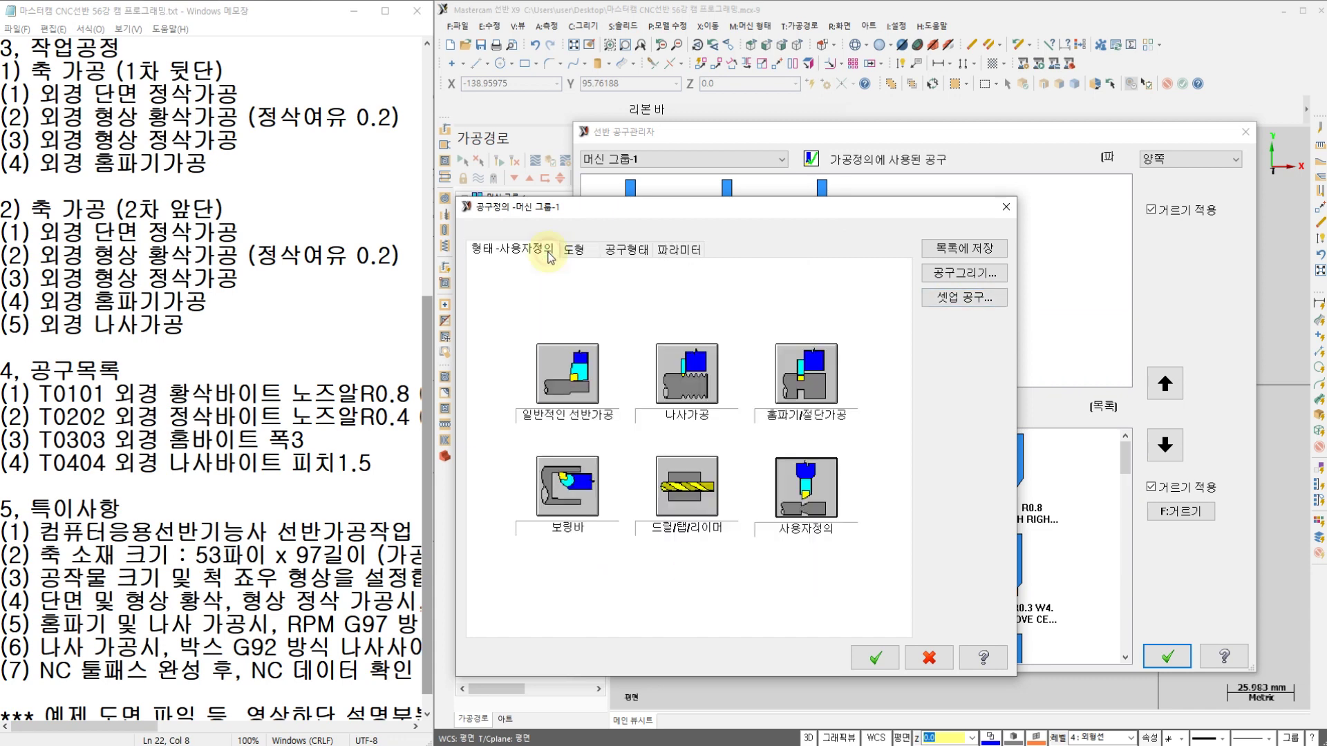
pyautogui.click(695, 377)
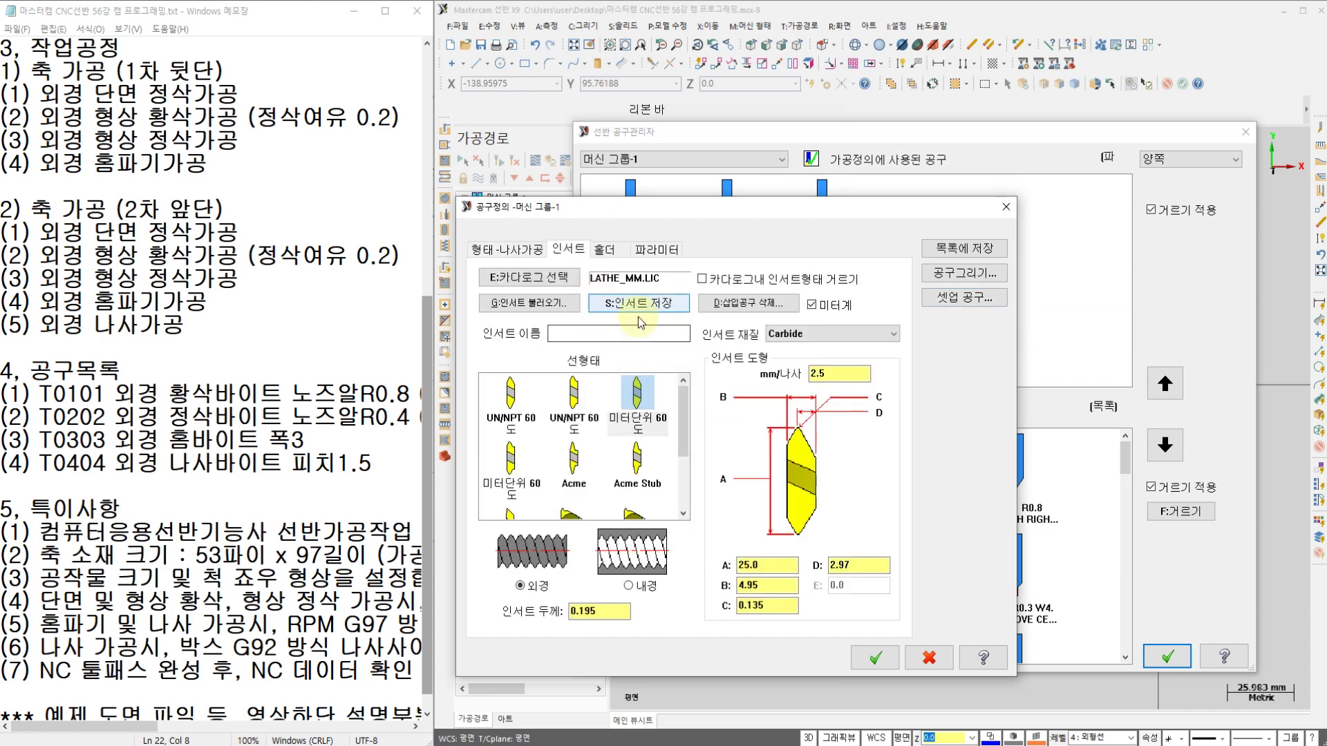
pyautogui.click(1006, 206)
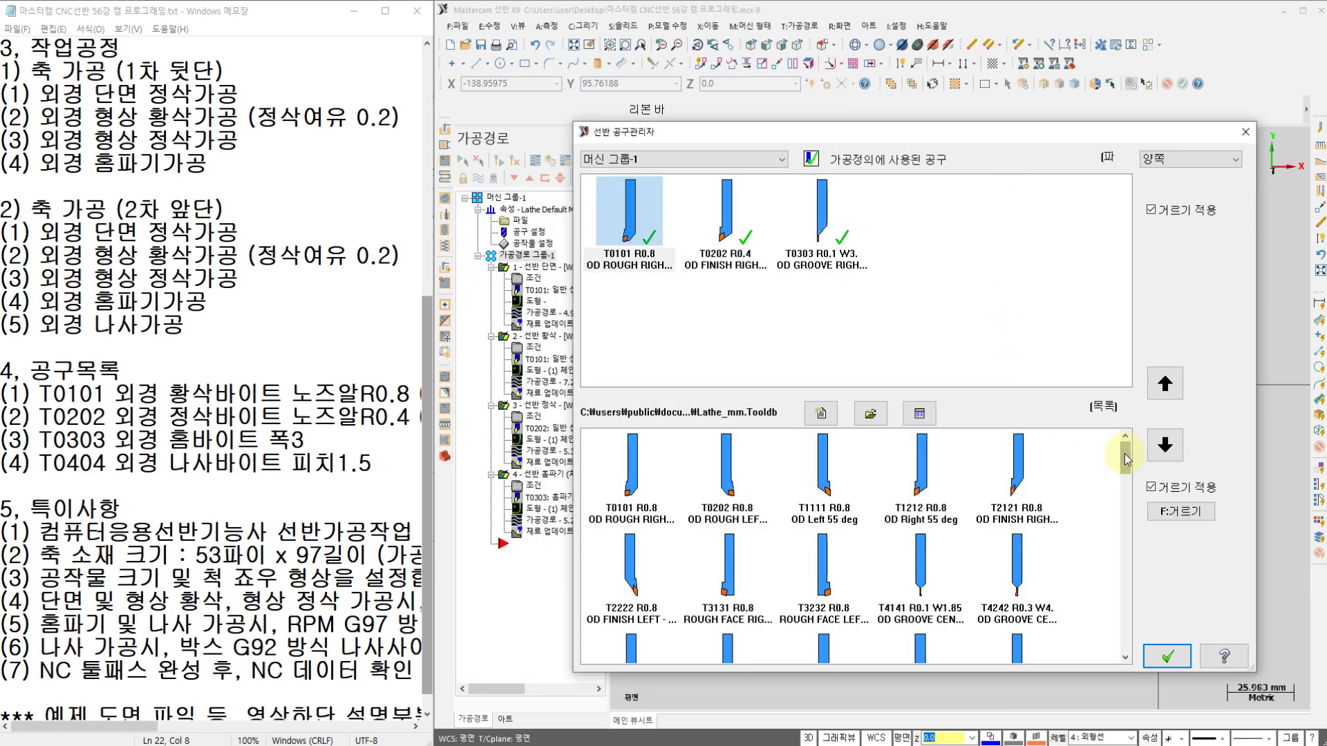
# Add the OD THREAD RIGHT-SMALL tool T9494 from the Lathe_mm tool library to machine group 1
pyautogui.moveTo(1125, 453); pyautogui.dragTo(1117, 541)
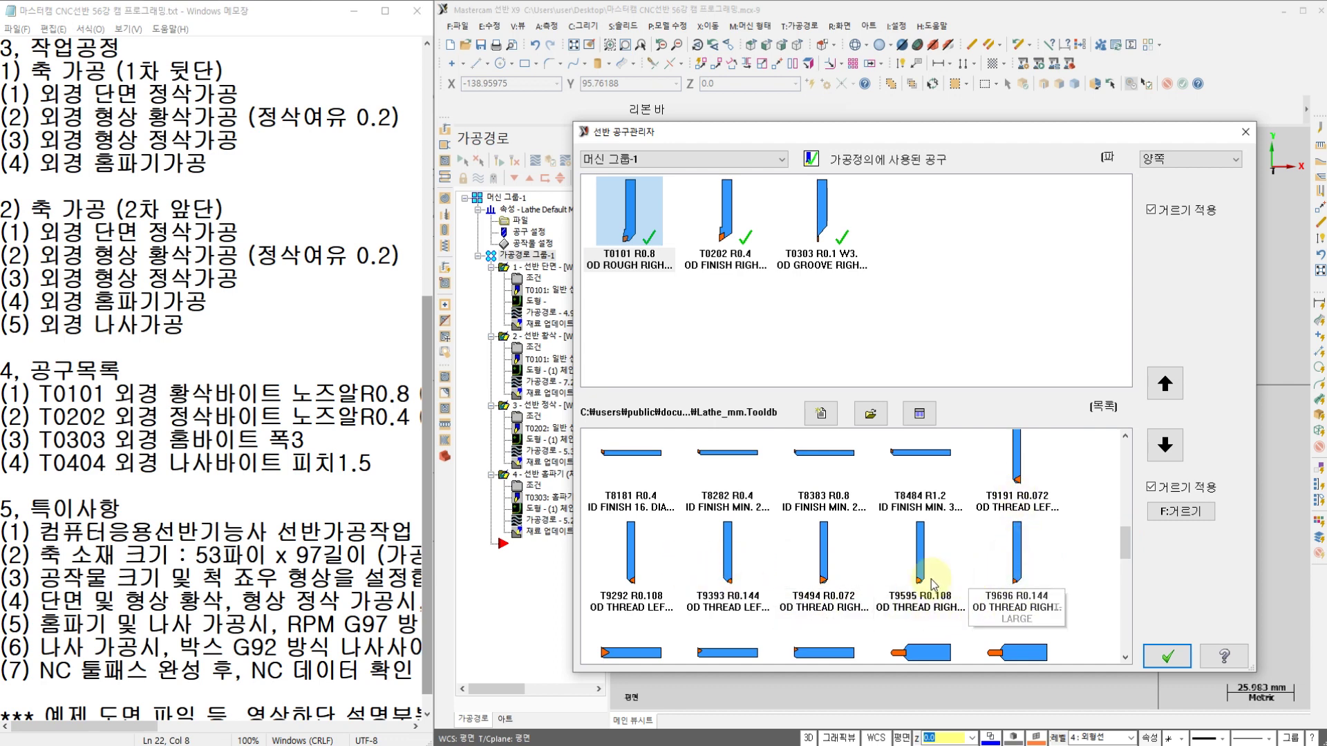
pyautogui.click(825, 584)
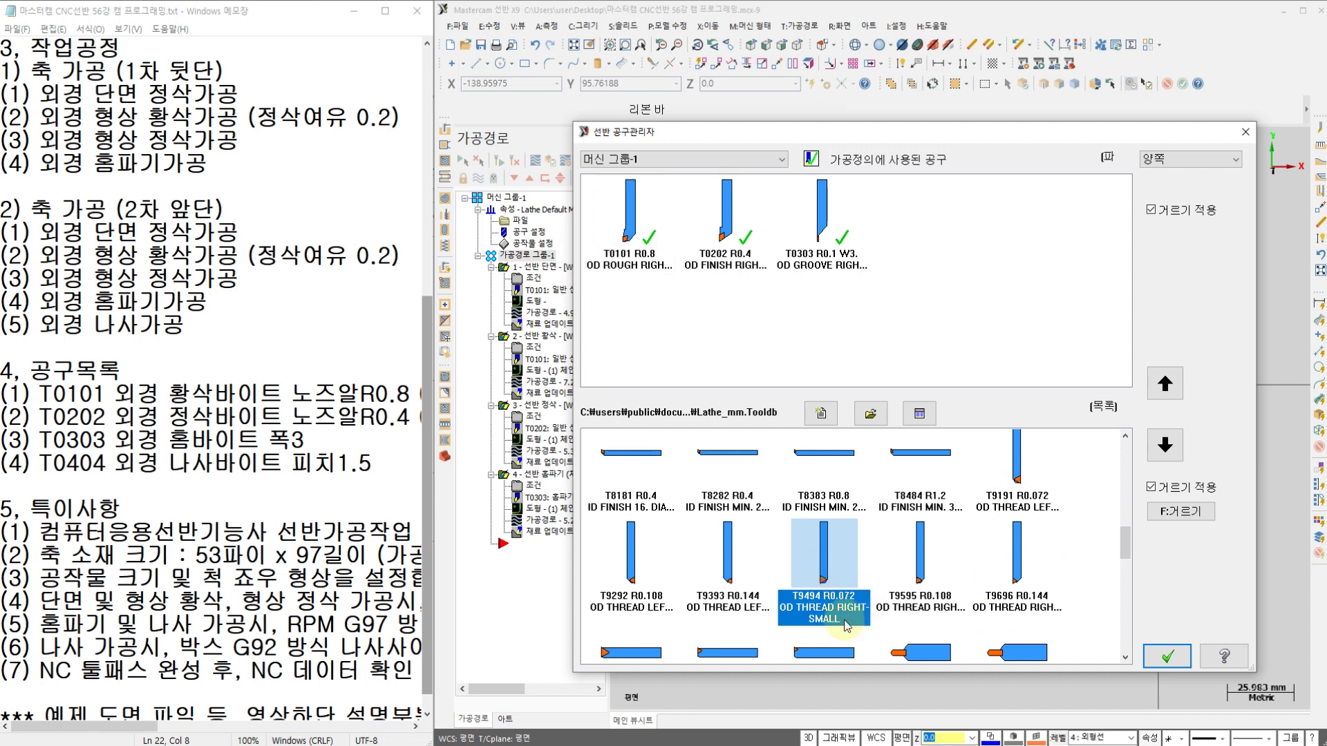
pyautogui.click(818, 562)
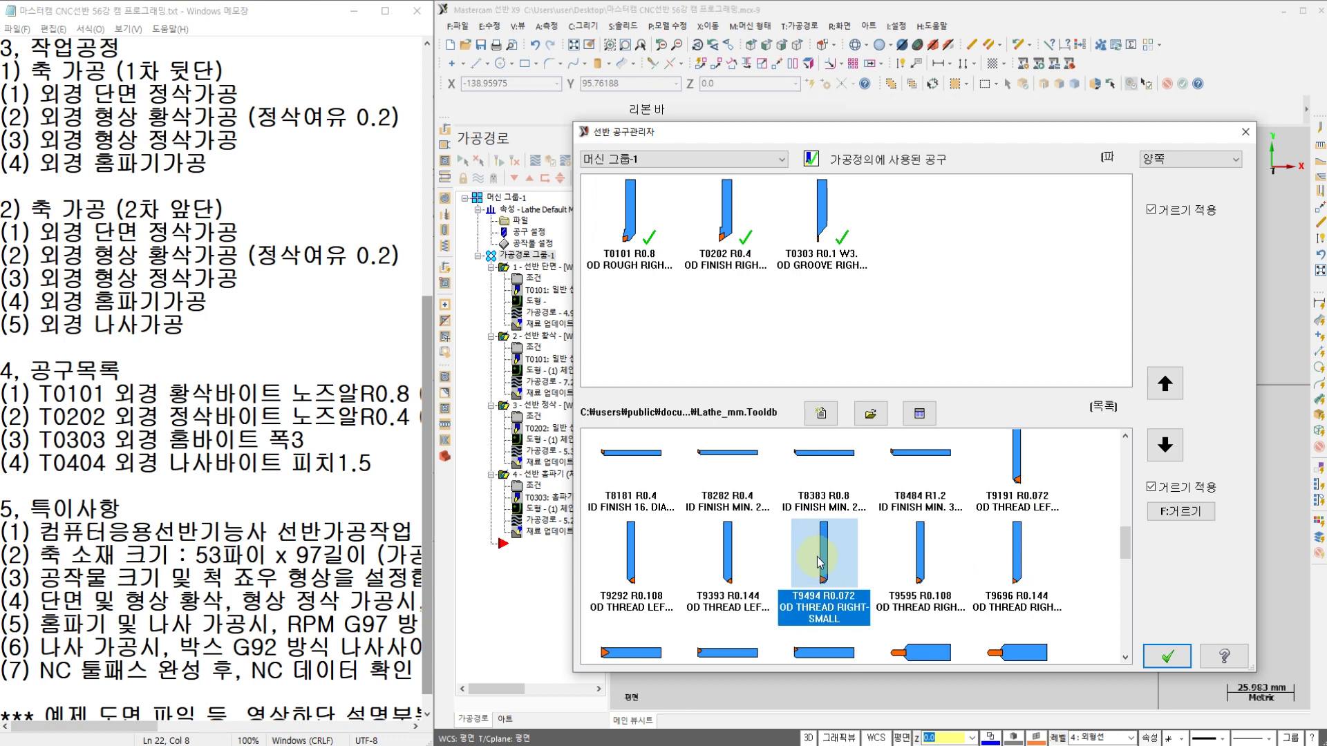
pyautogui.moveTo(822, 559); pyautogui.dragTo(951, 239)
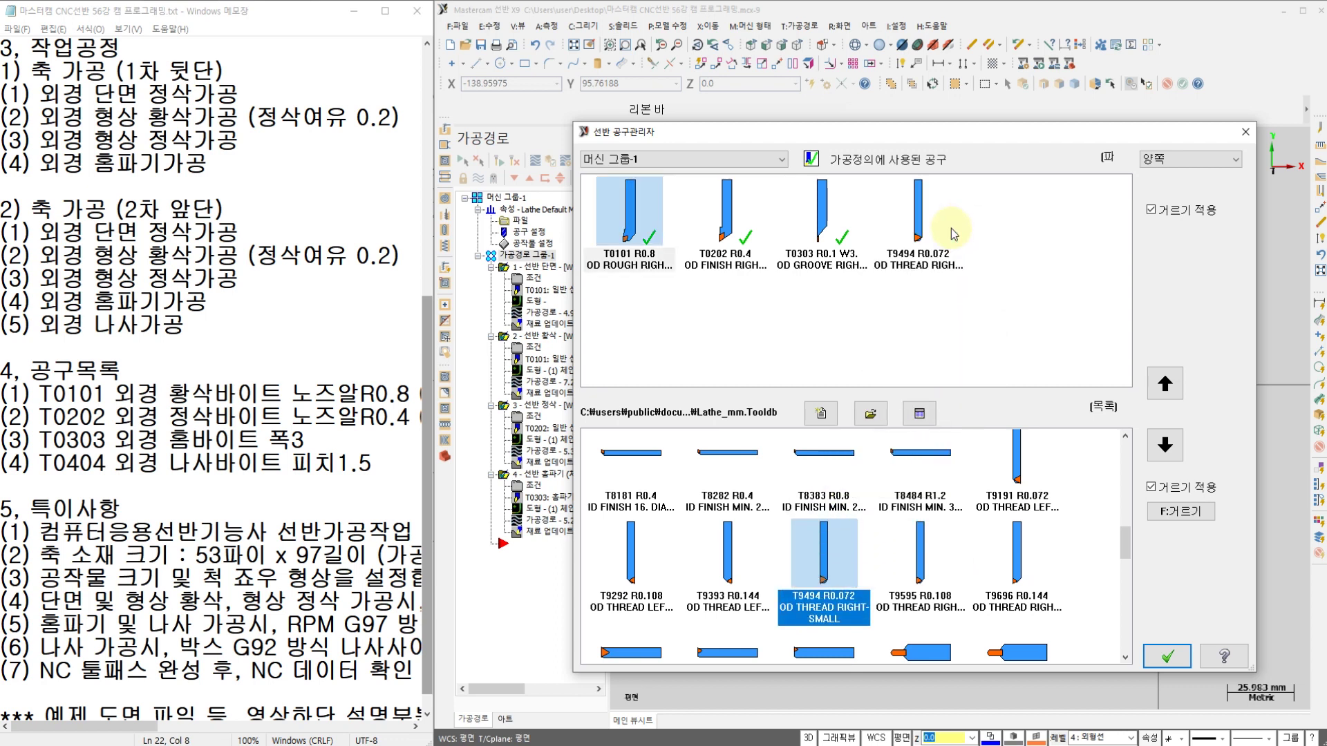
pyautogui.click(925, 220)
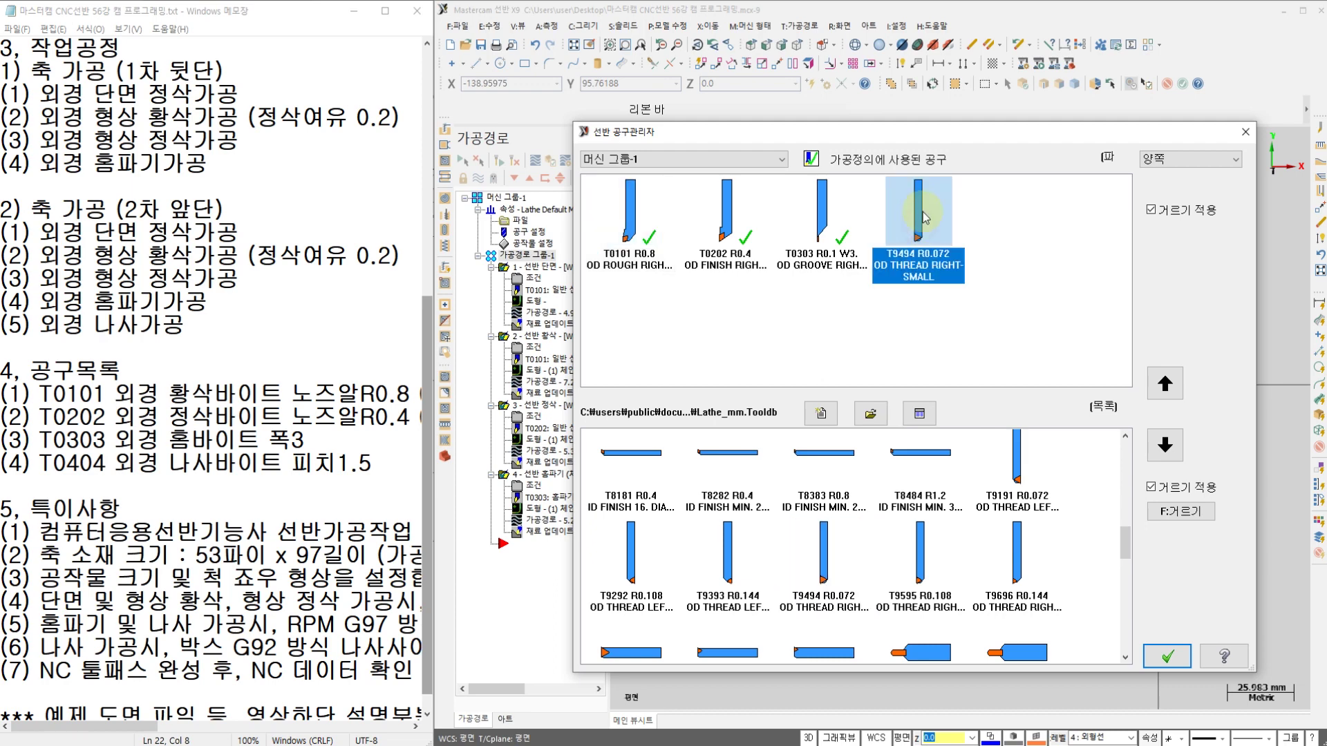
# Open the added threading tool's definition and load the R166.0G-16MM01-150 insert for a 1.5 mm thread pitch
pyautogui.doubleClick(924, 212)
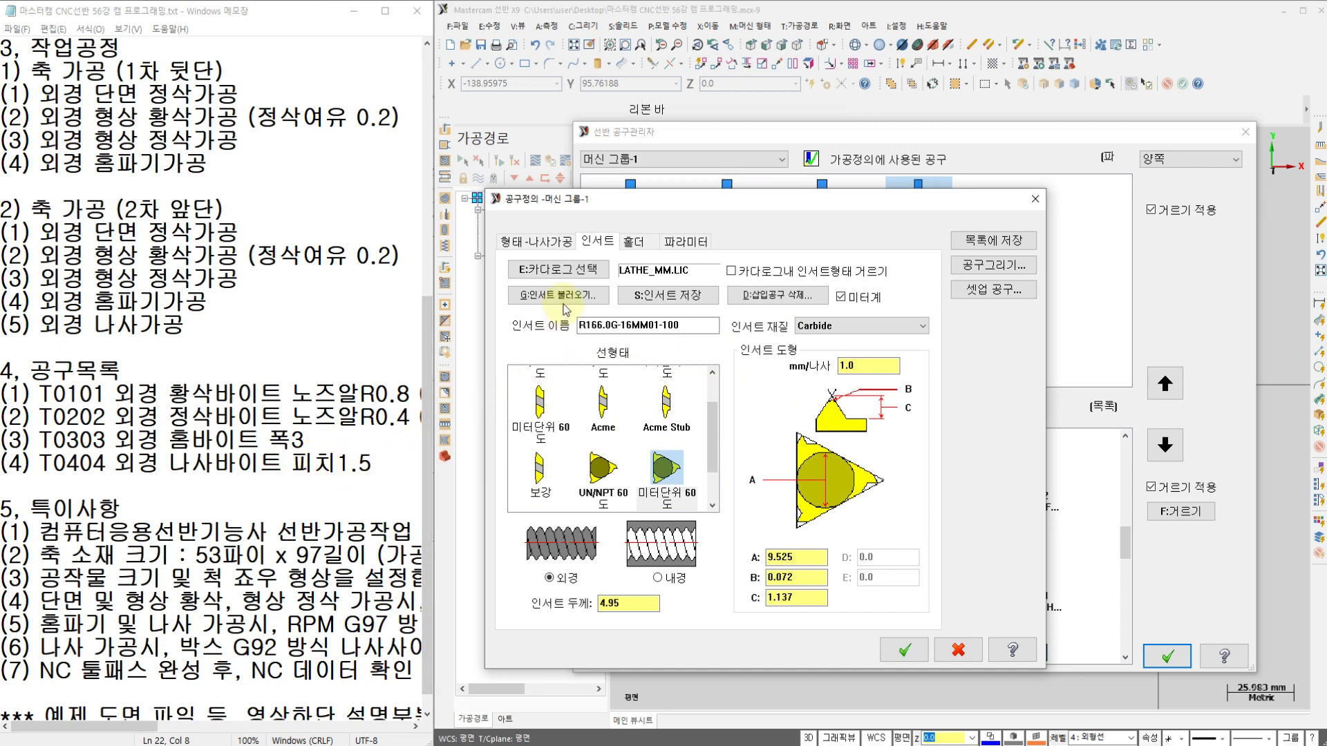
pyautogui.click(631, 242)
pyautogui.click(613, 245)
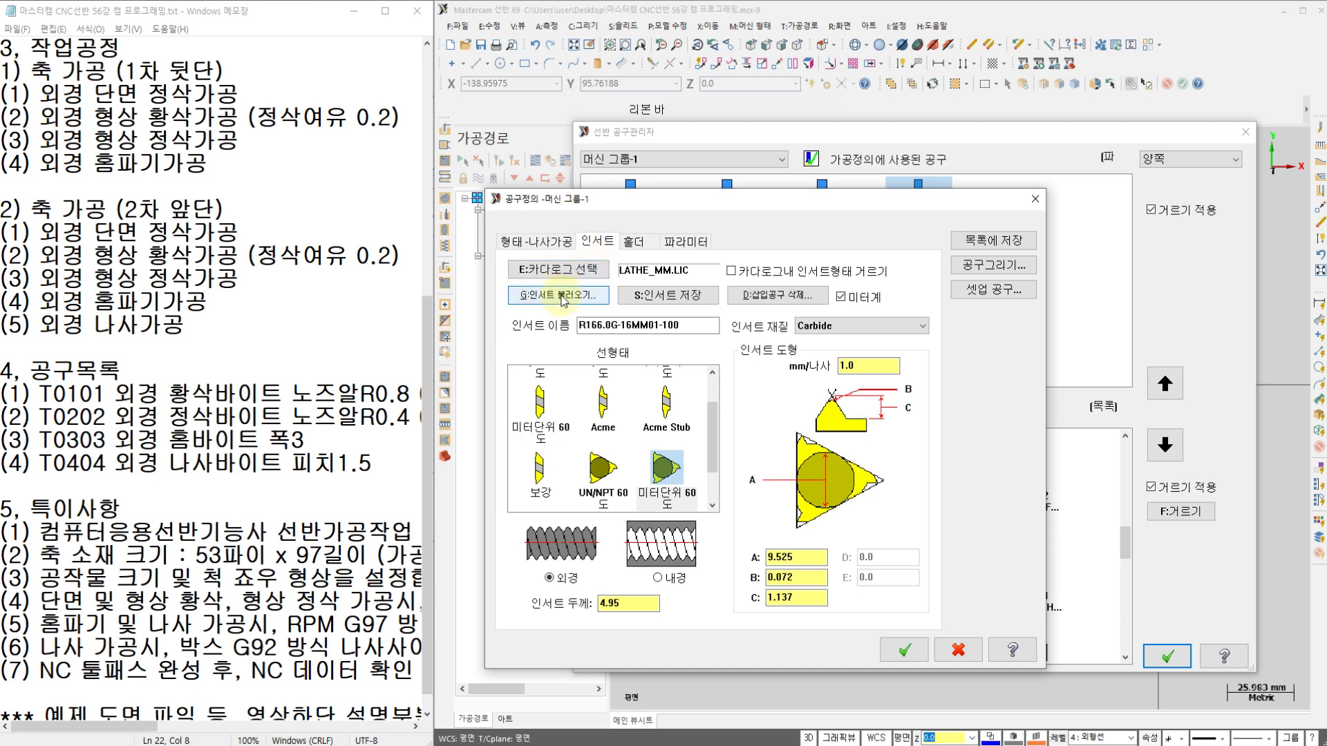
pyautogui.click(852, 365)
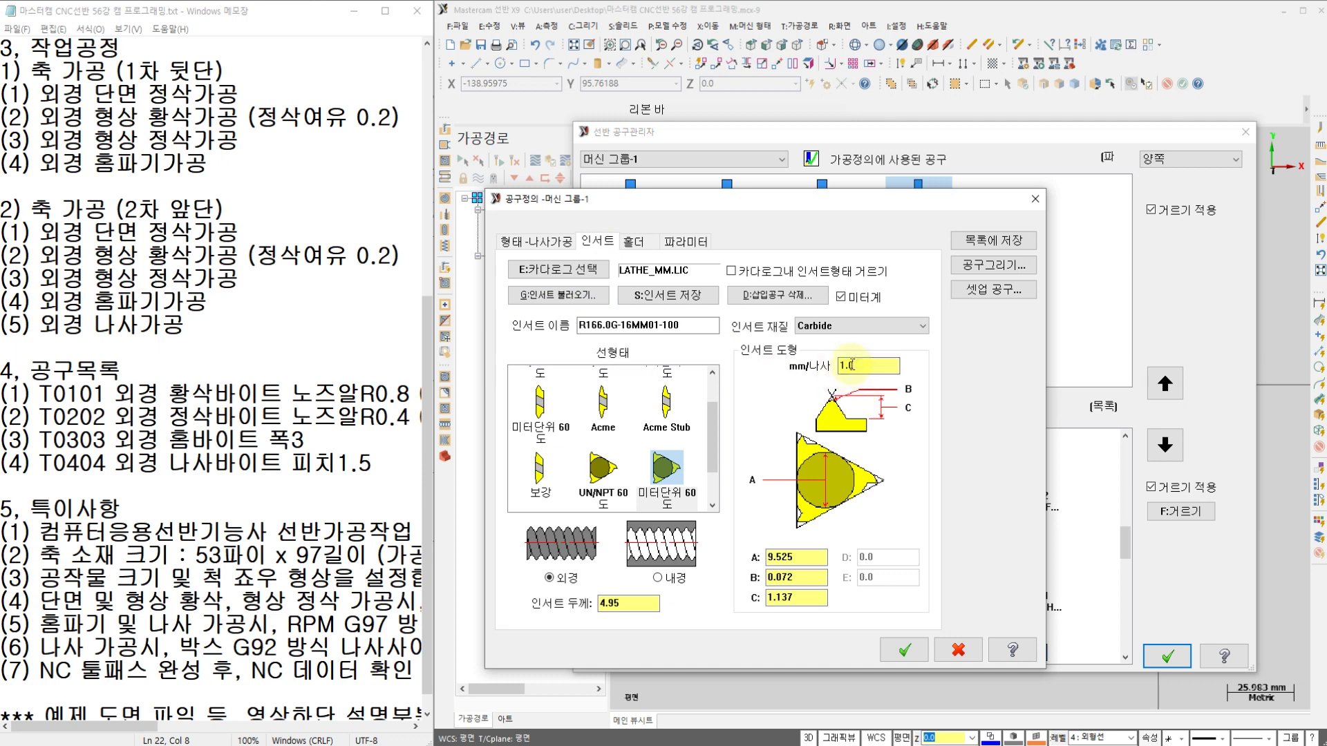
pyautogui.click(556, 298)
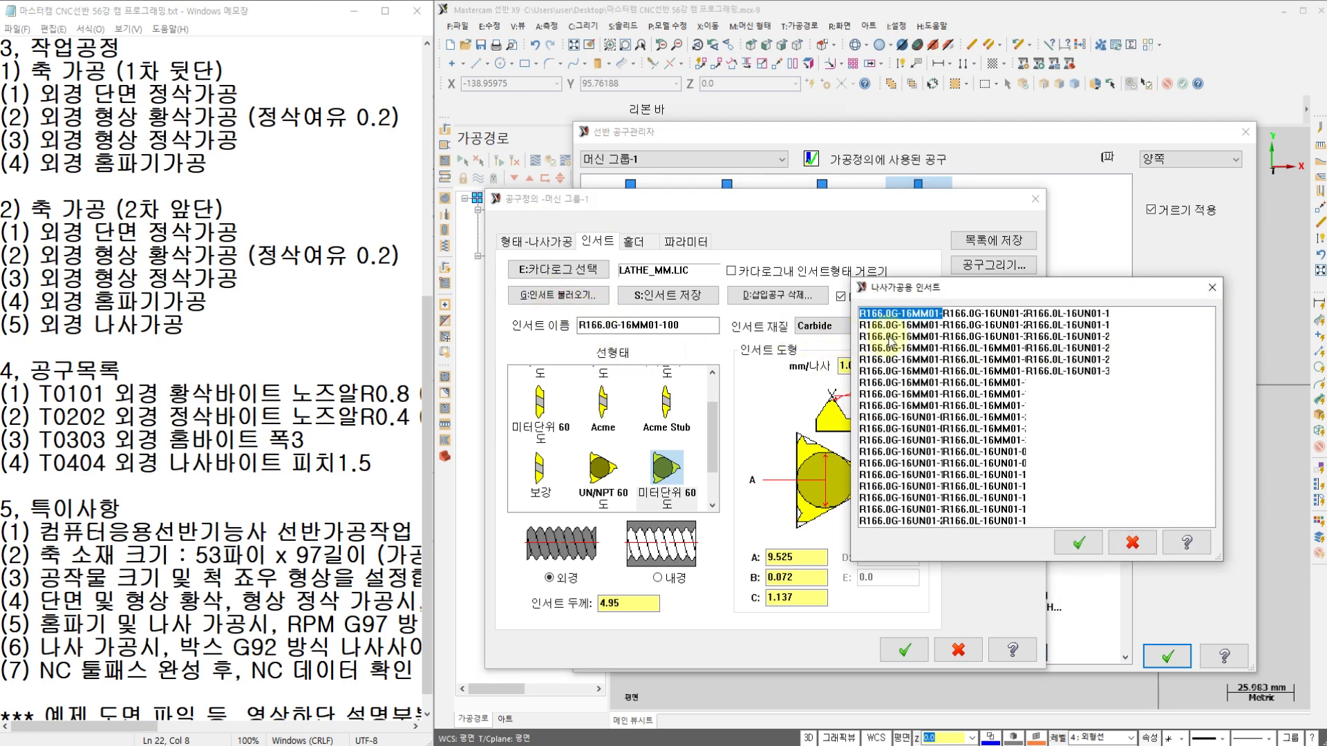
pyautogui.click(925, 360)
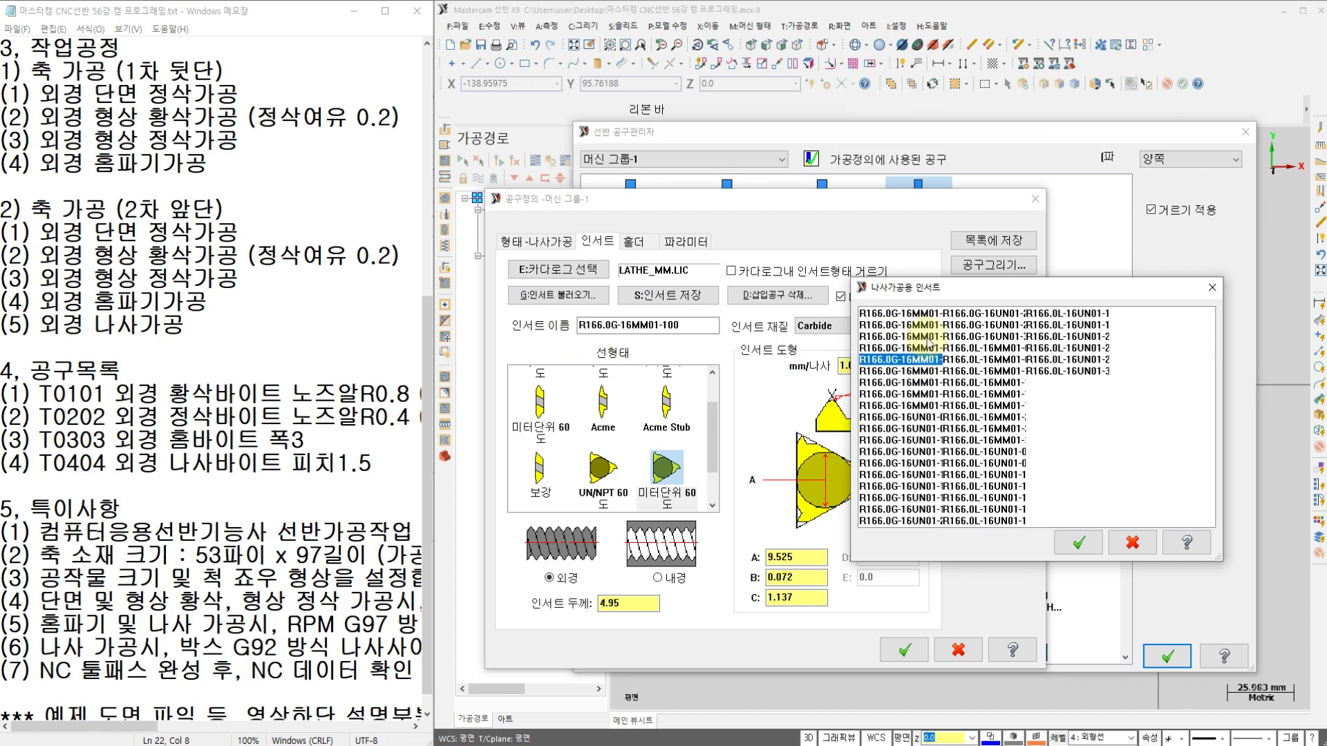
pyautogui.click(930, 337)
pyautogui.click(926, 348)
pyautogui.click(923, 359)
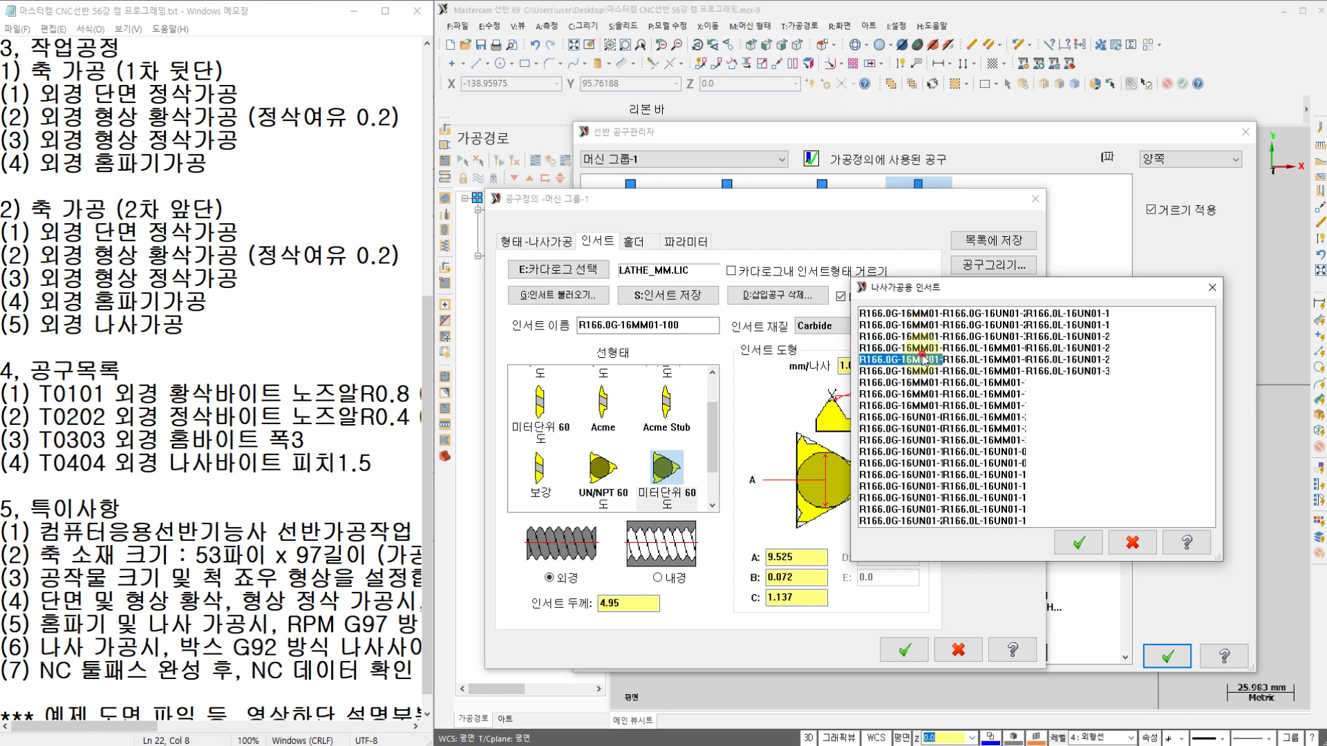
pyautogui.click(925, 314)
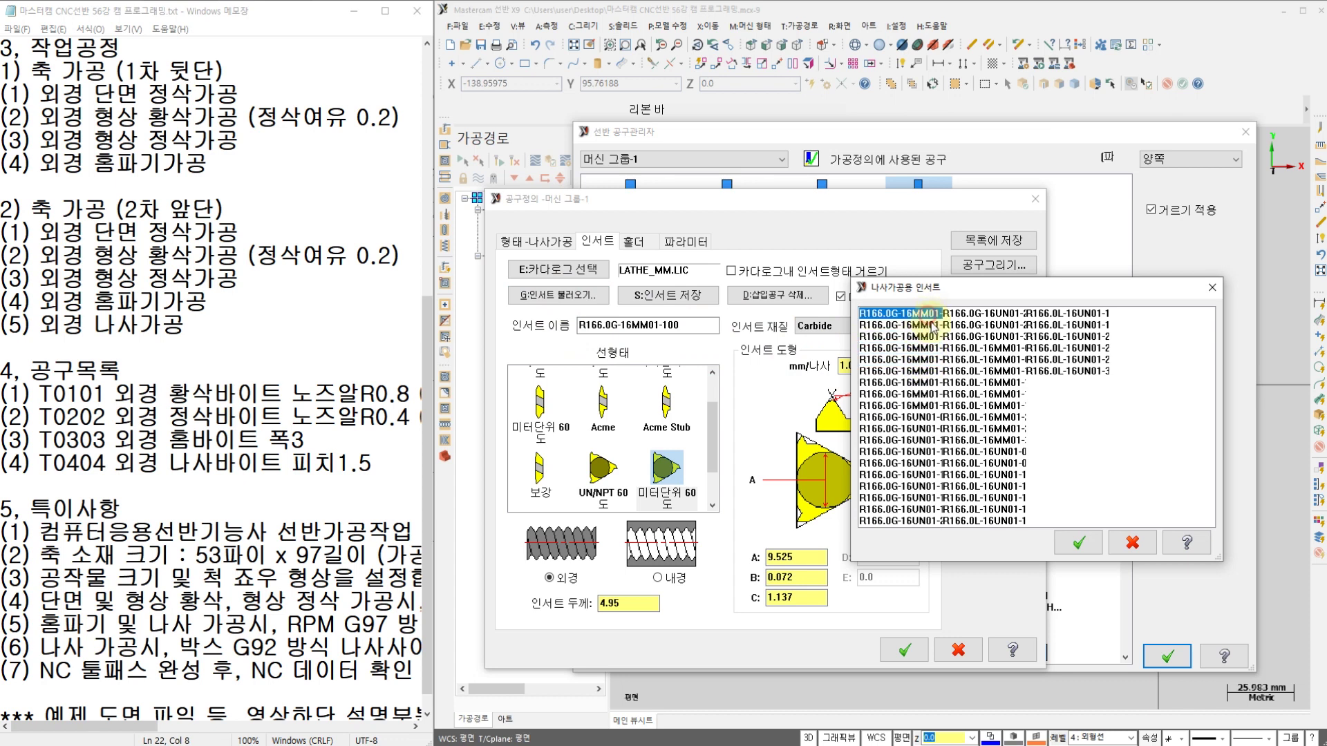
pyautogui.click(926, 326)
pyautogui.click(926, 337)
pyautogui.click(923, 348)
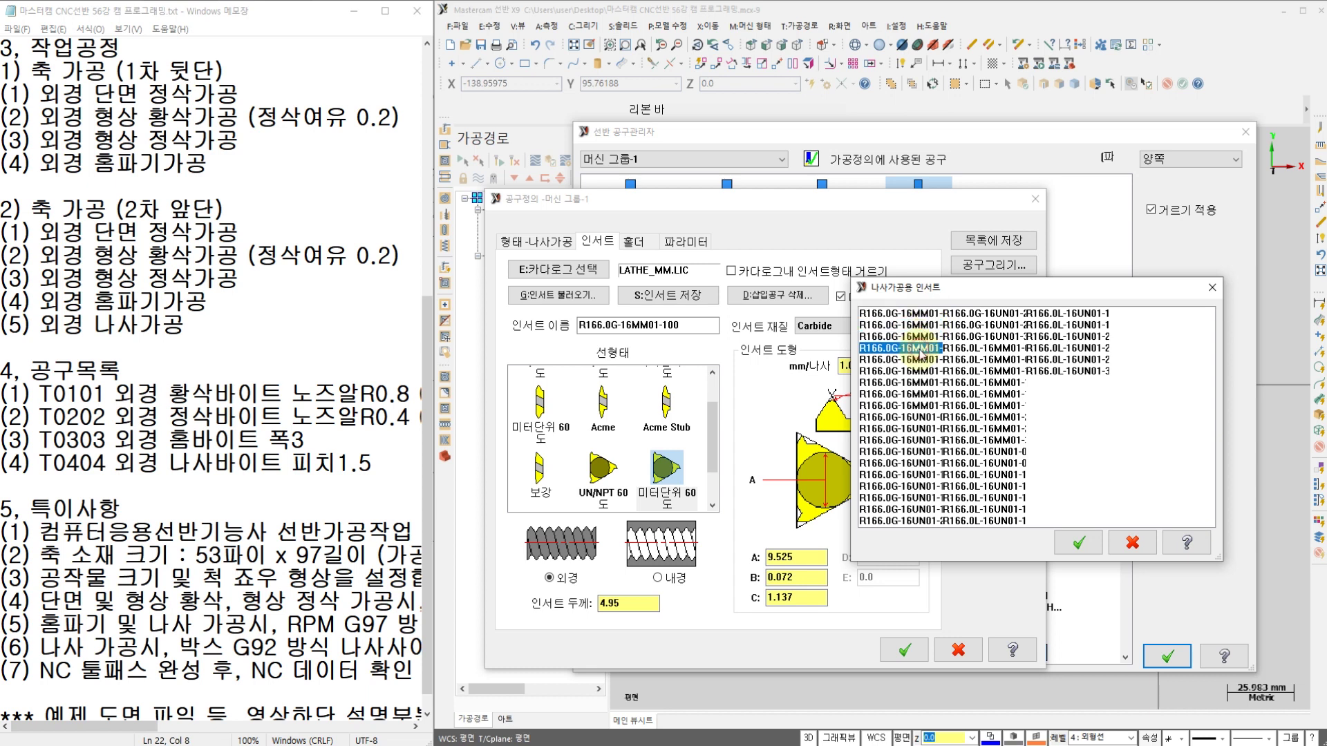
pyautogui.click(919, 359)
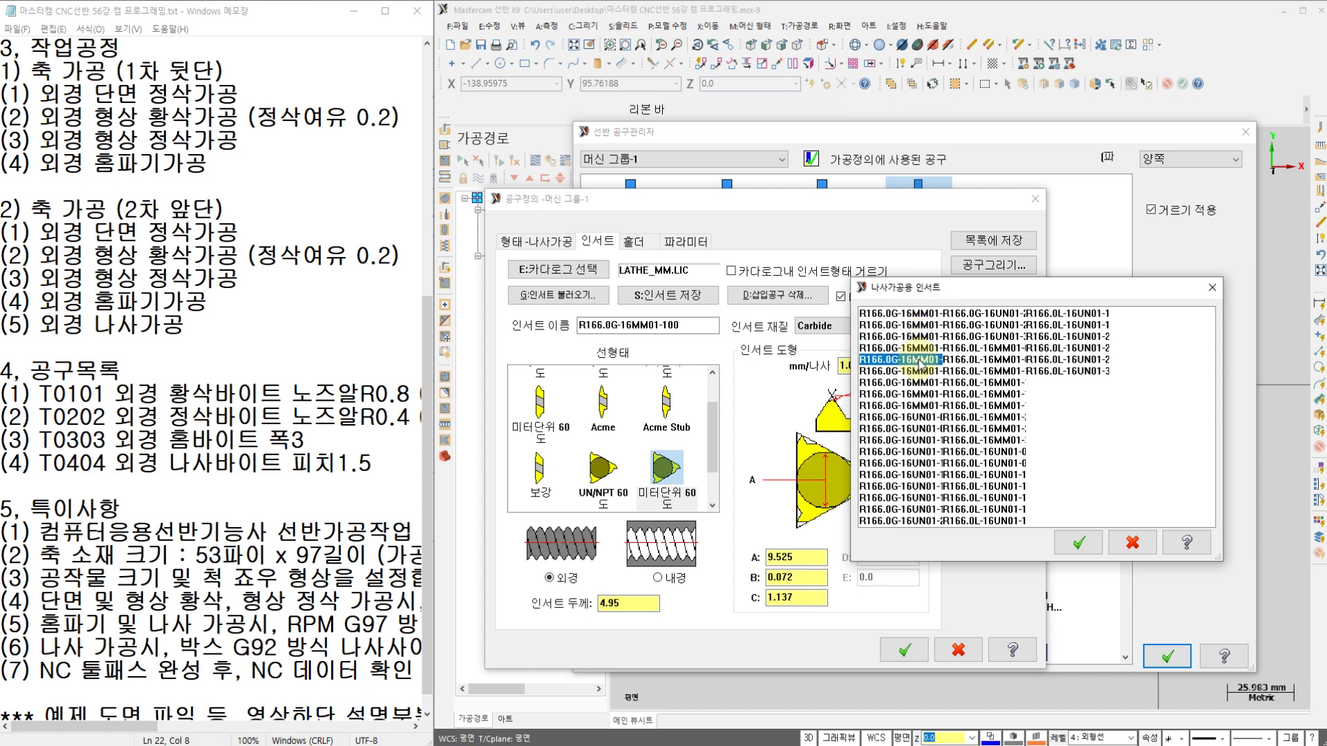
pyautogui.click(1073, 543)
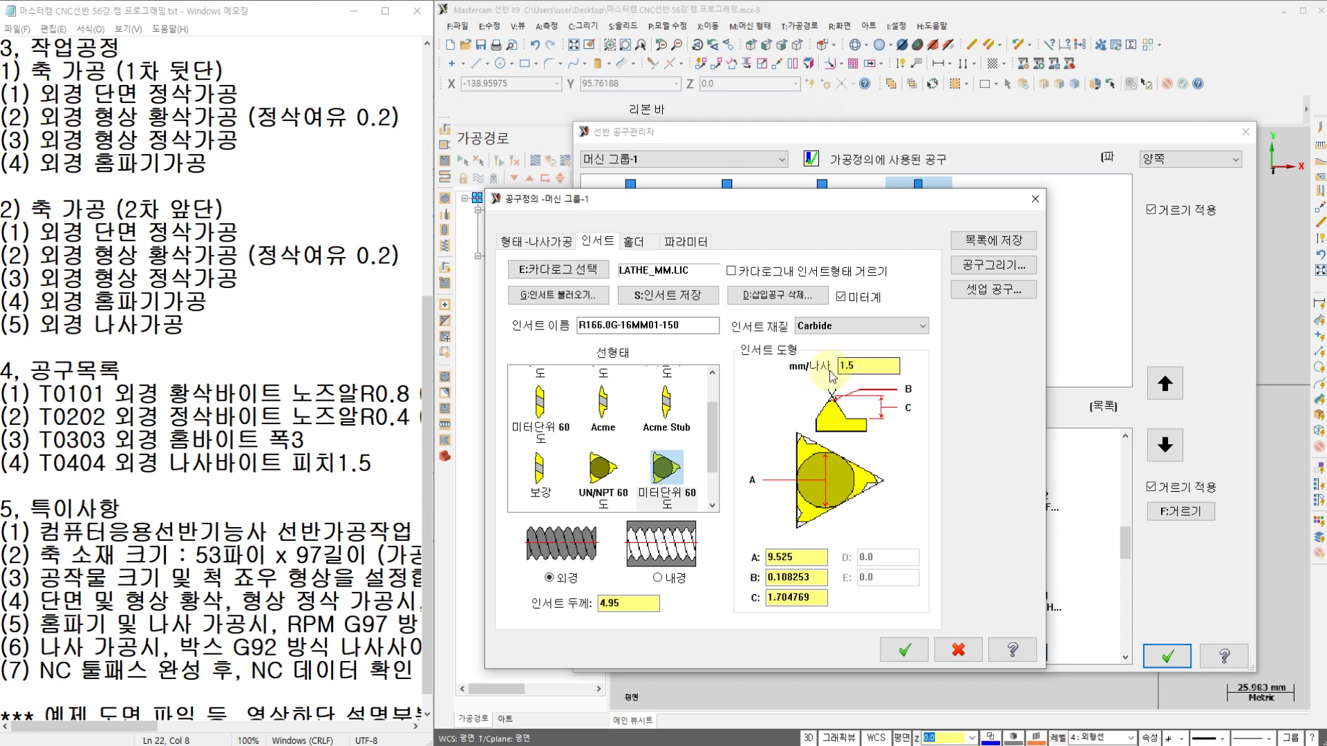
# Examine the pitch suffix in the insert name and the entries of the threading insert catalogue, and leave the catalogue without choosing another insert
pyautogui.click(686, 328)
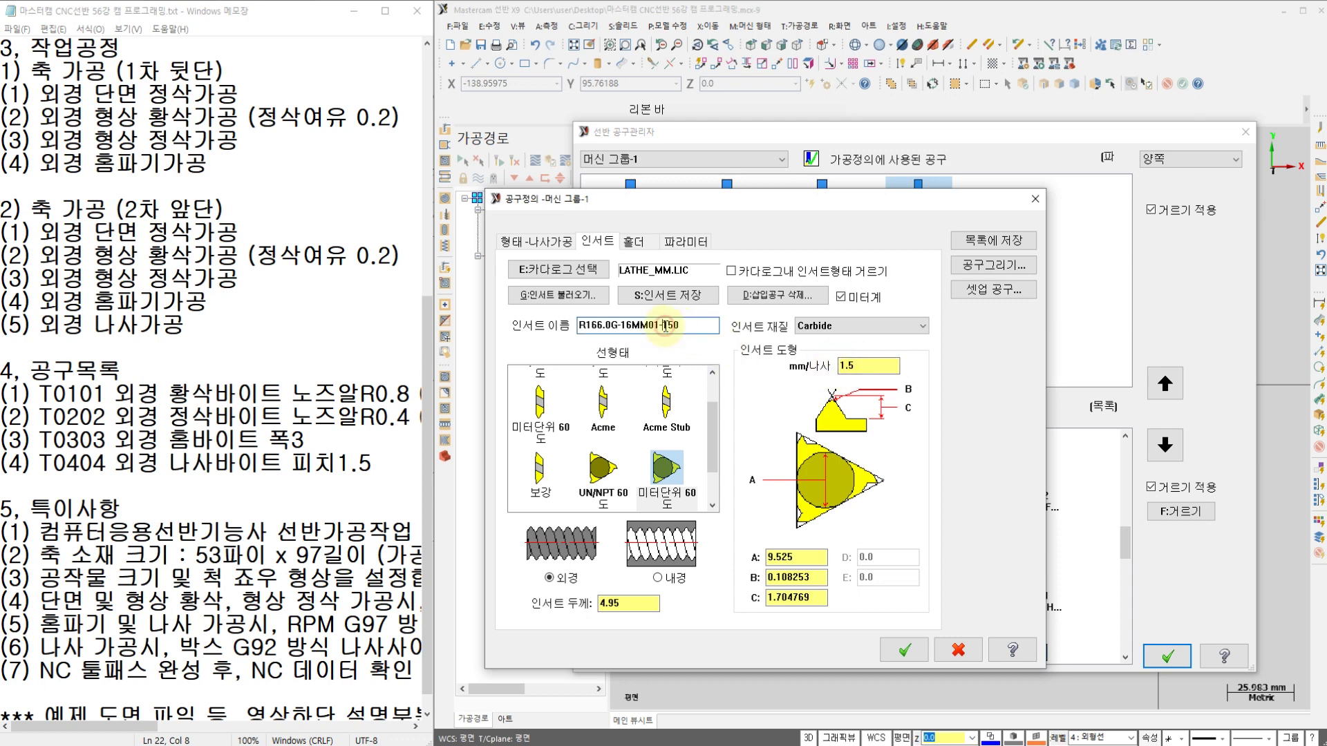
pyautogui.moveTo(664, 326); pyautogui.dragTo(684, 325)
pyautogui.click(557, 295)
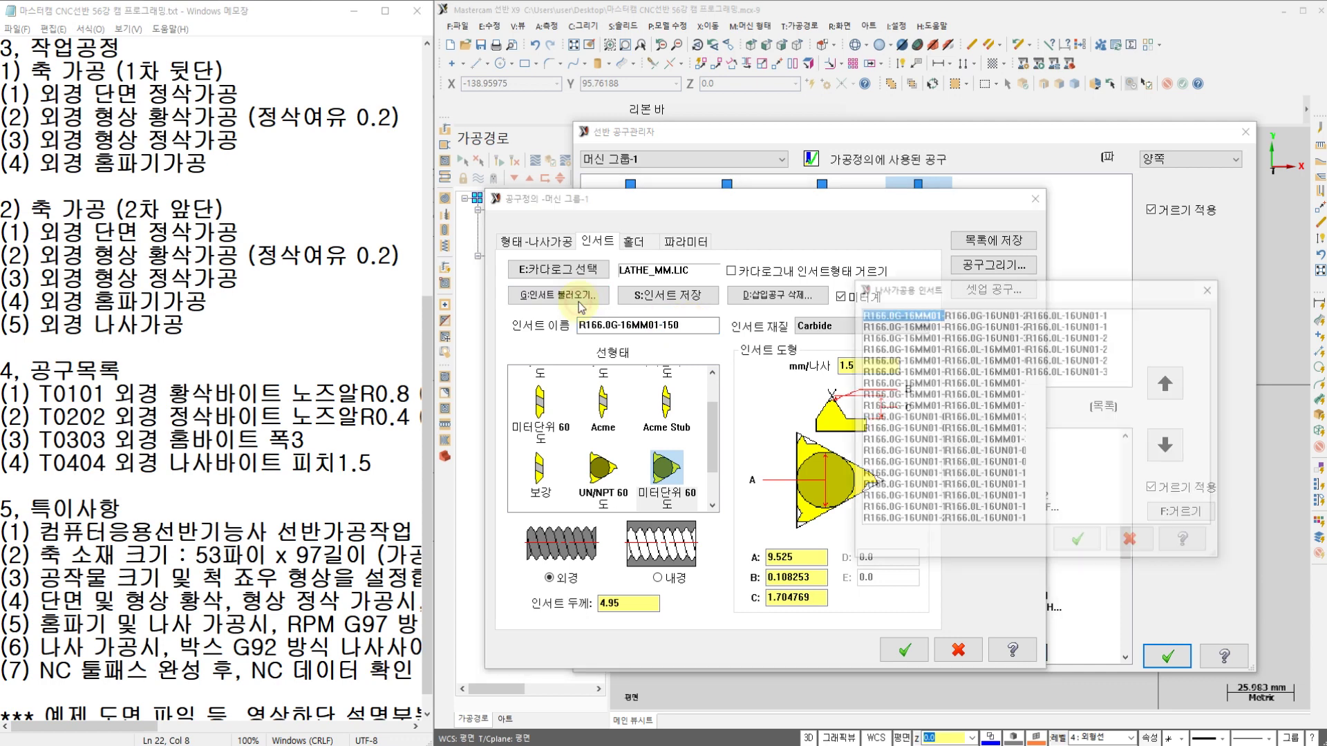
pyautogui.click(964, 407)
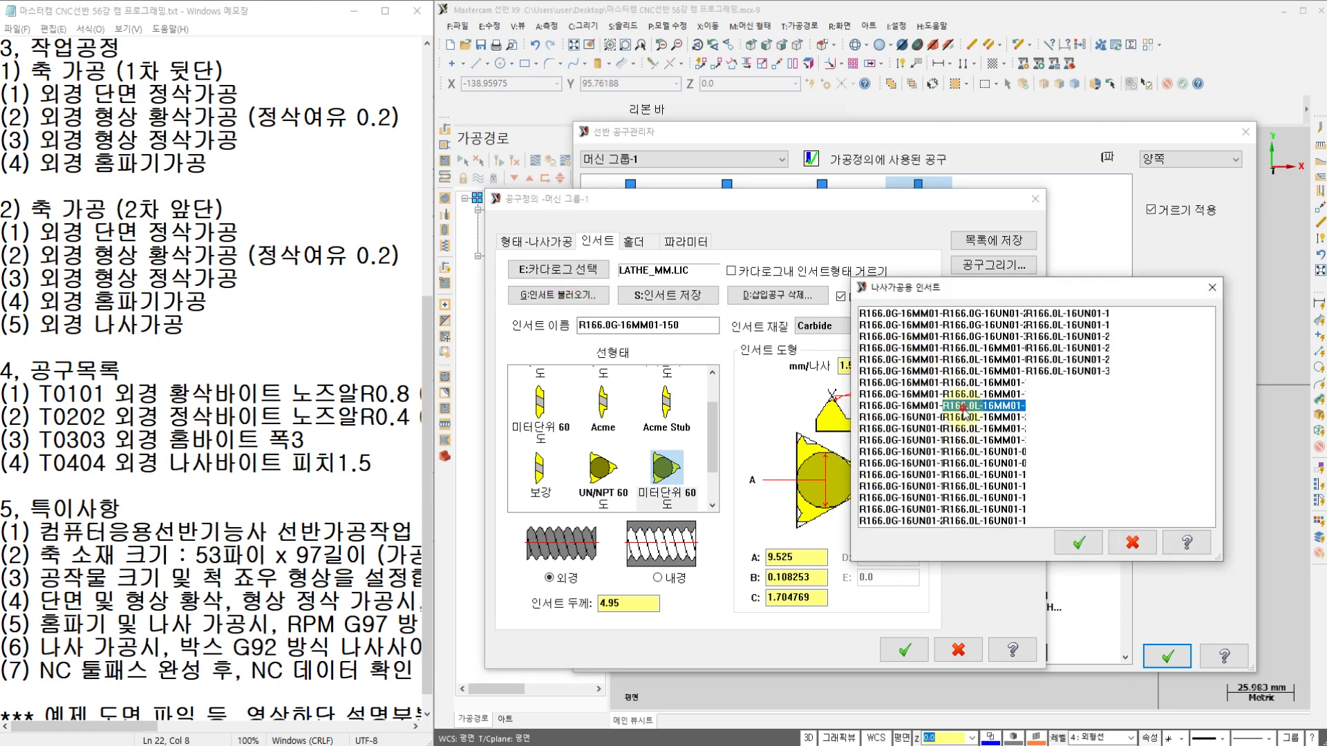
pyautogui.click(952, 382)
pyautogui.click(934, 380)
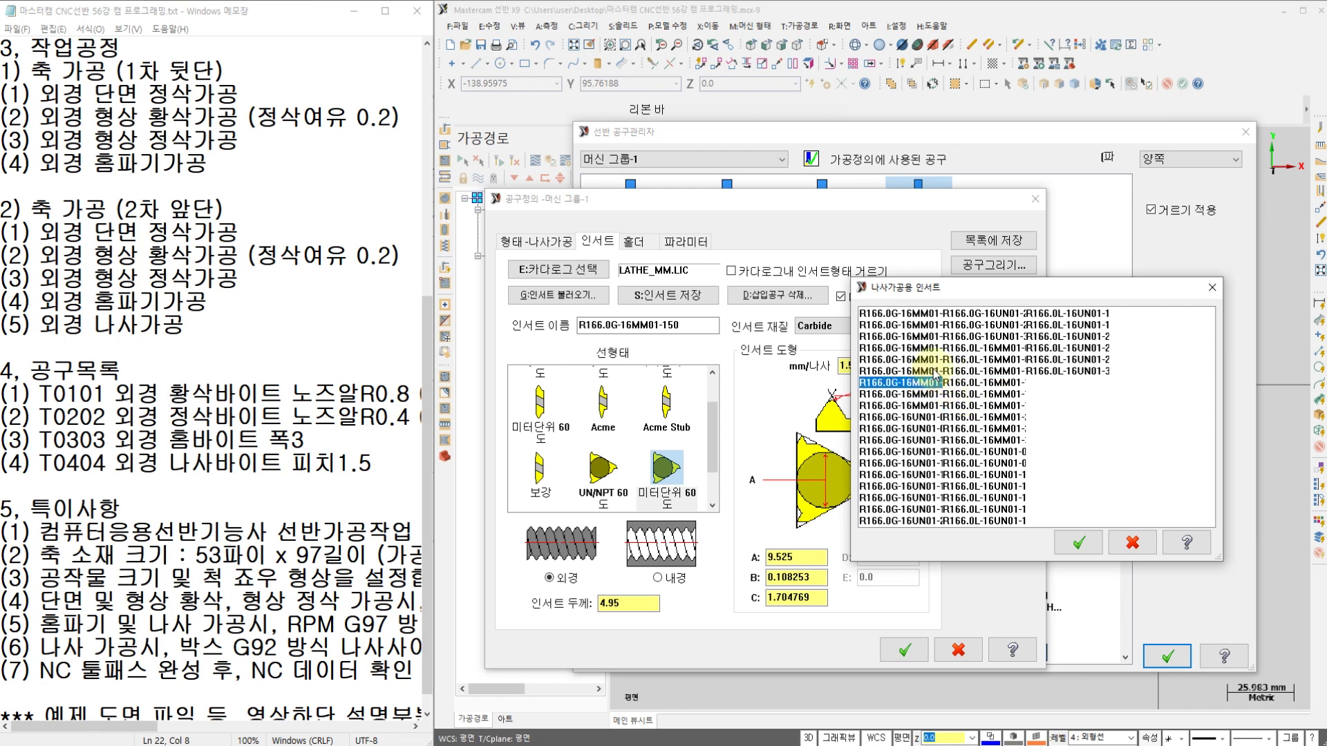
pyautogui.click(932, 360)
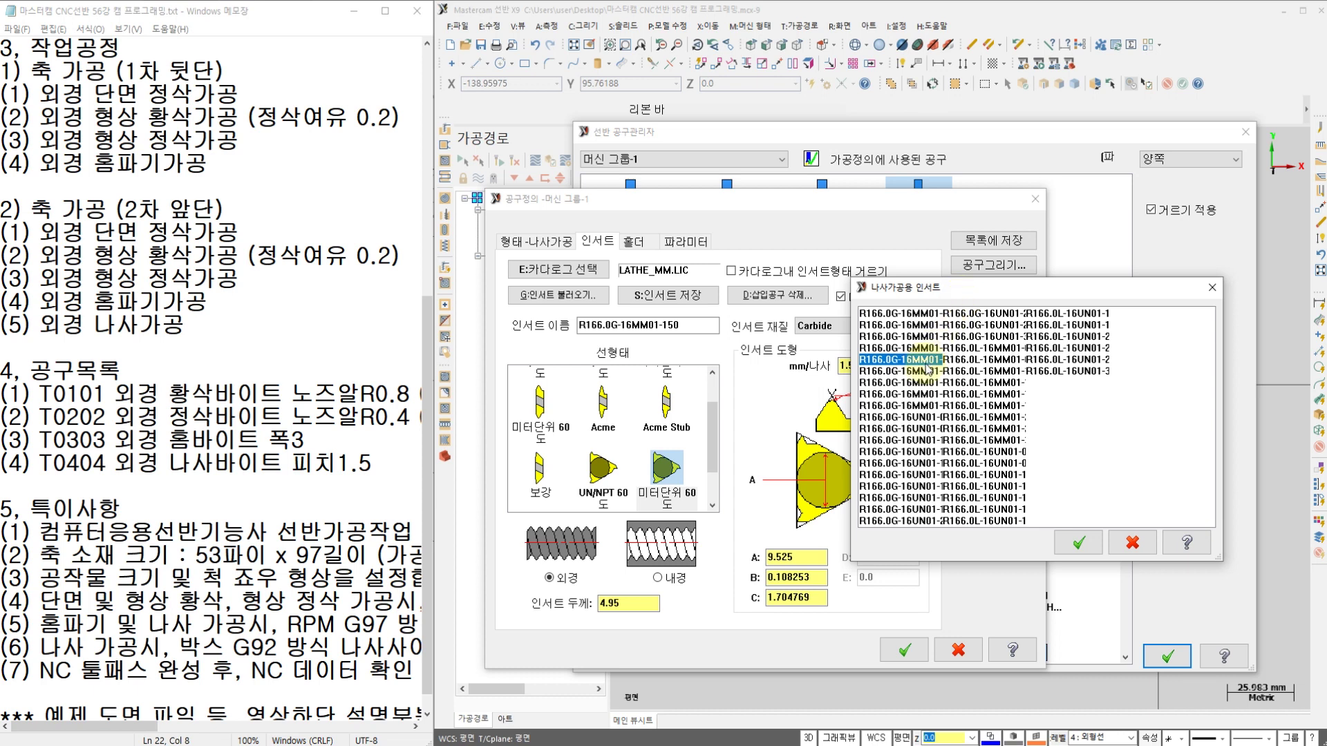
pyautogui.click(1128, 545)
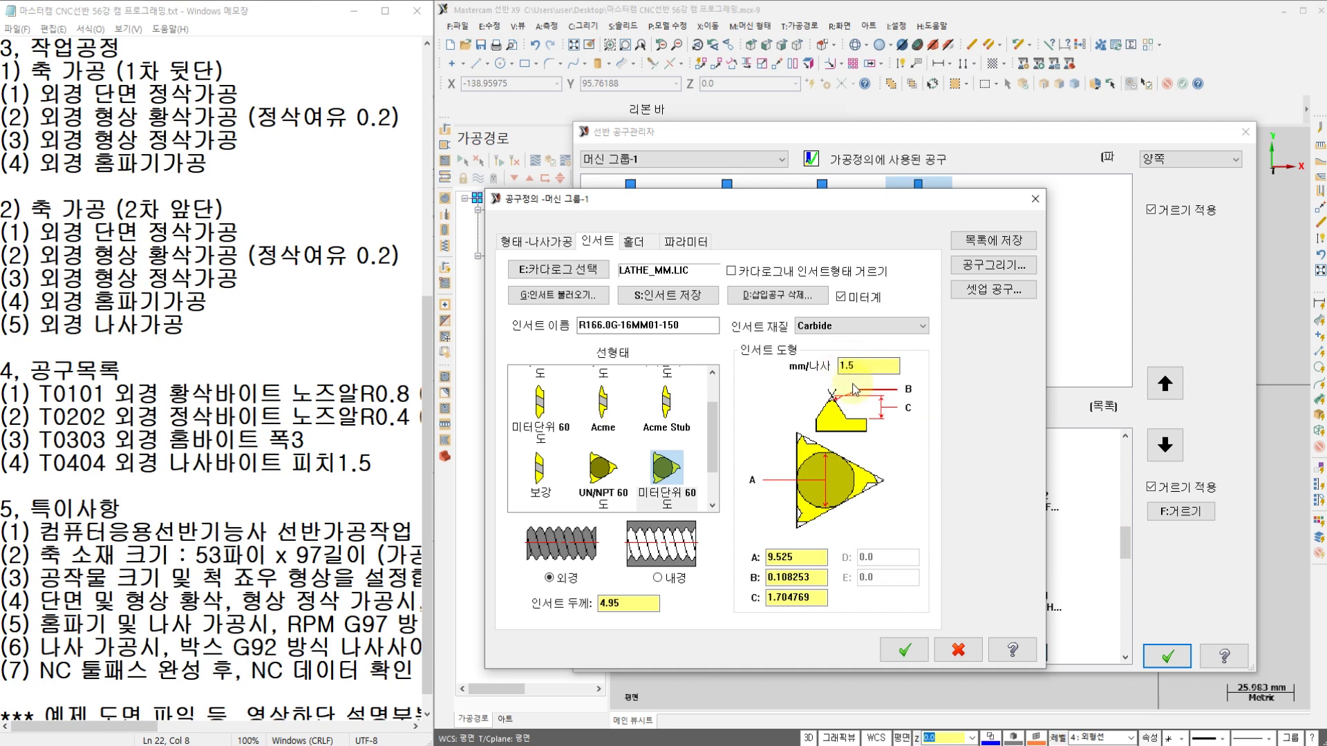
# Check the threading tool's holder geometry, accept the tool definition, and recheck its saved insert pitch
pyautogui.click(632, 241)
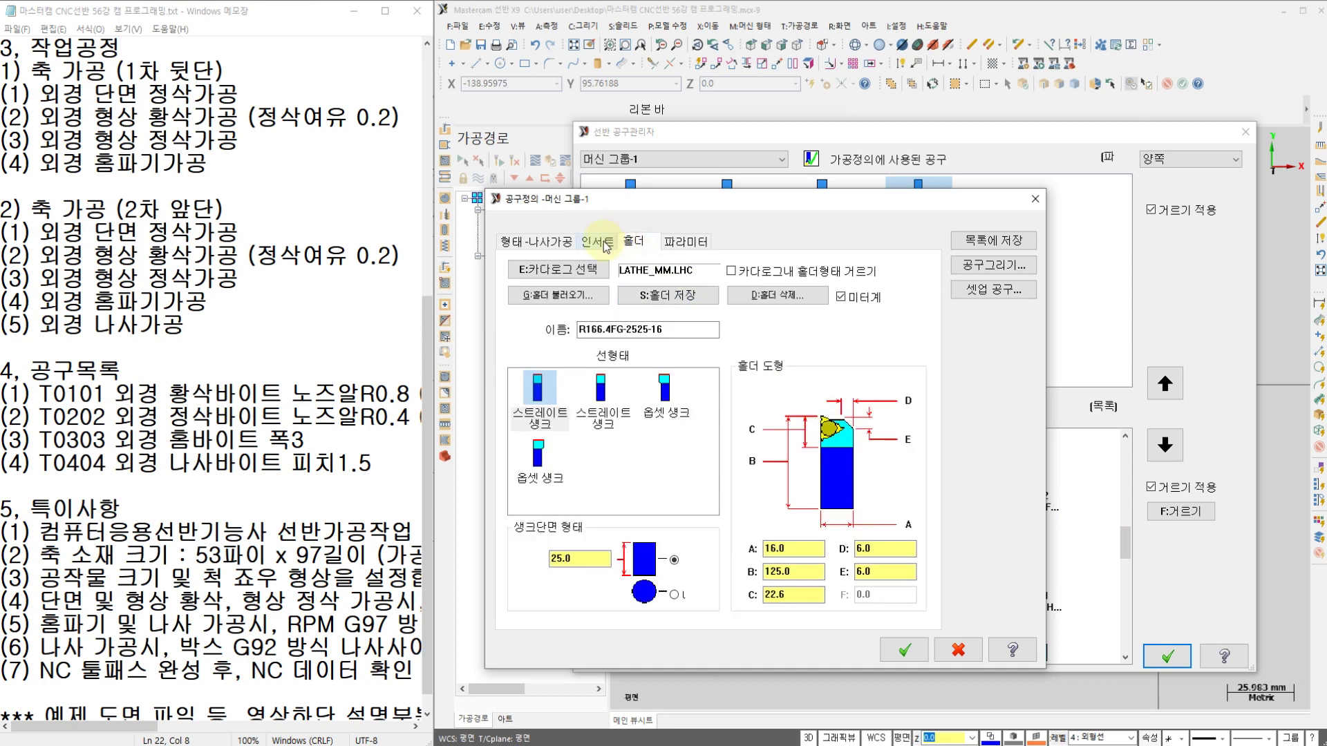
pyautogui.click(605, 242)
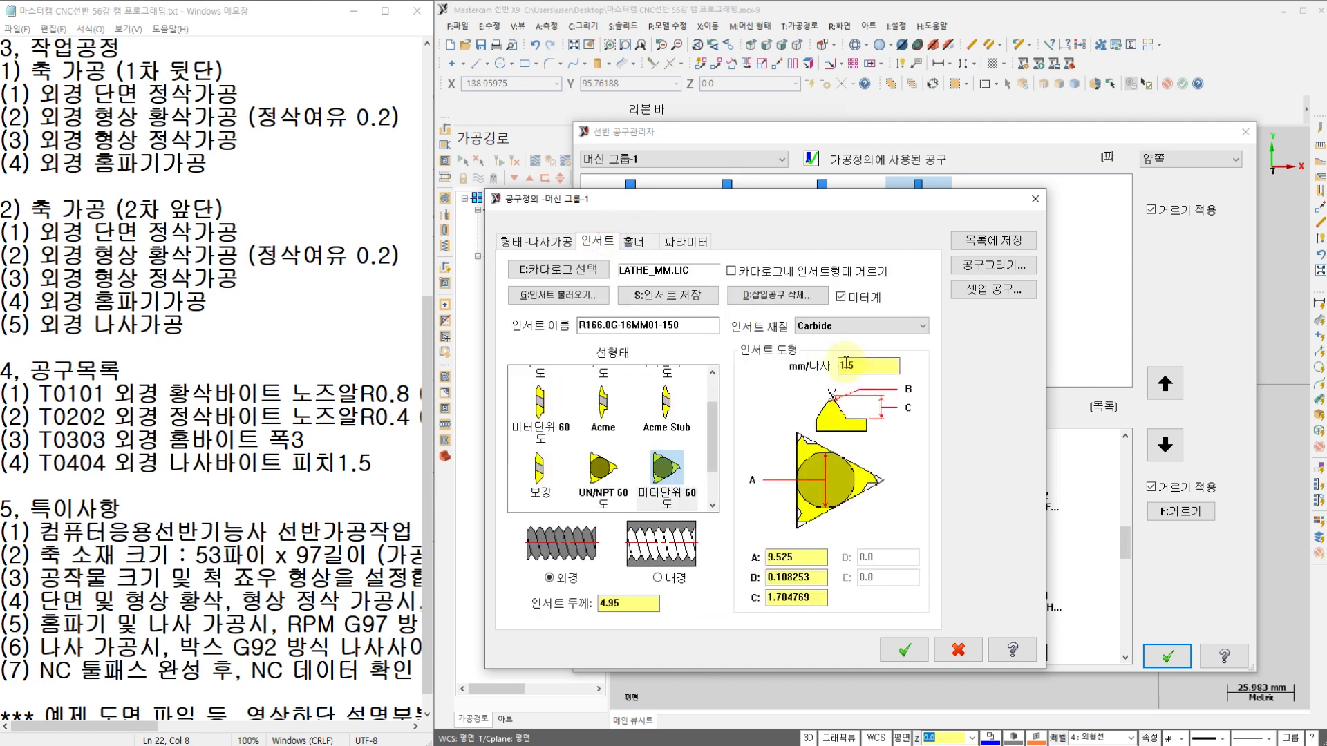
pyautogui.click(904, 650)
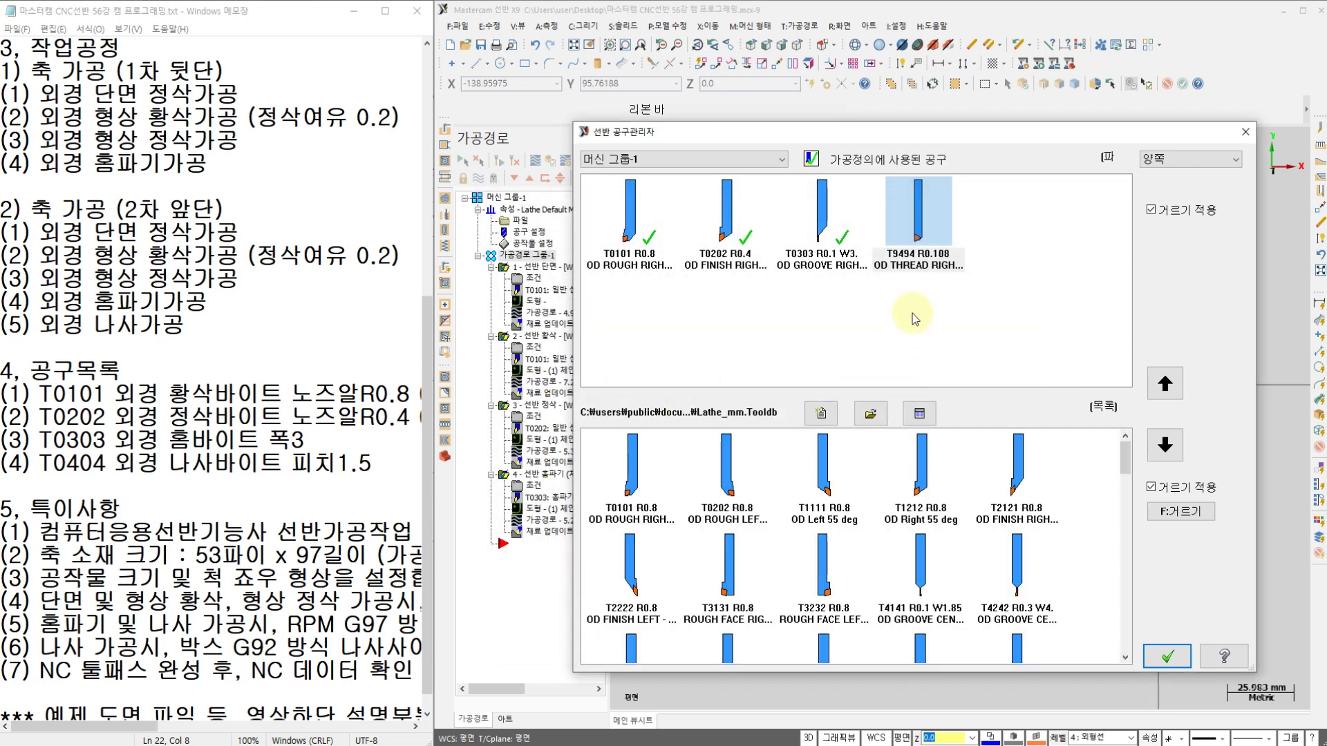
pyautogui.doubleClick(930, 226)
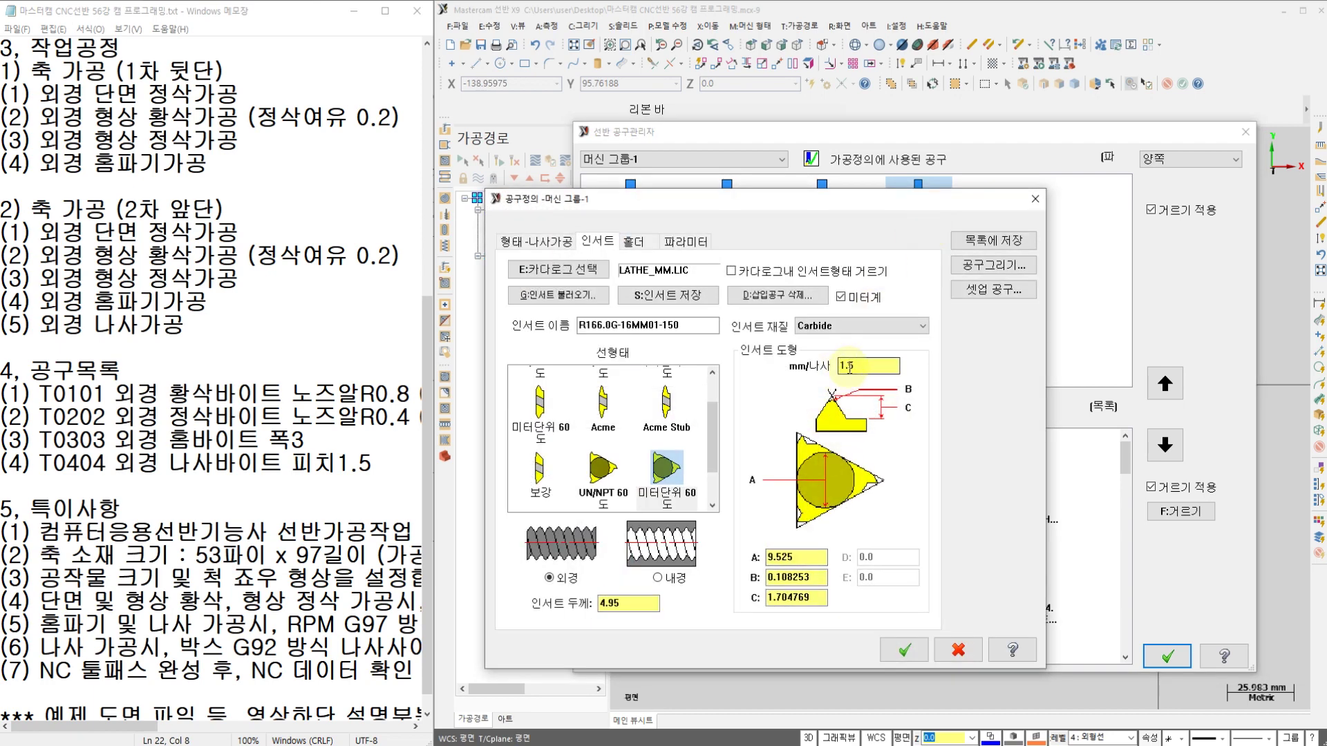
pyautogui.click(903, 650)
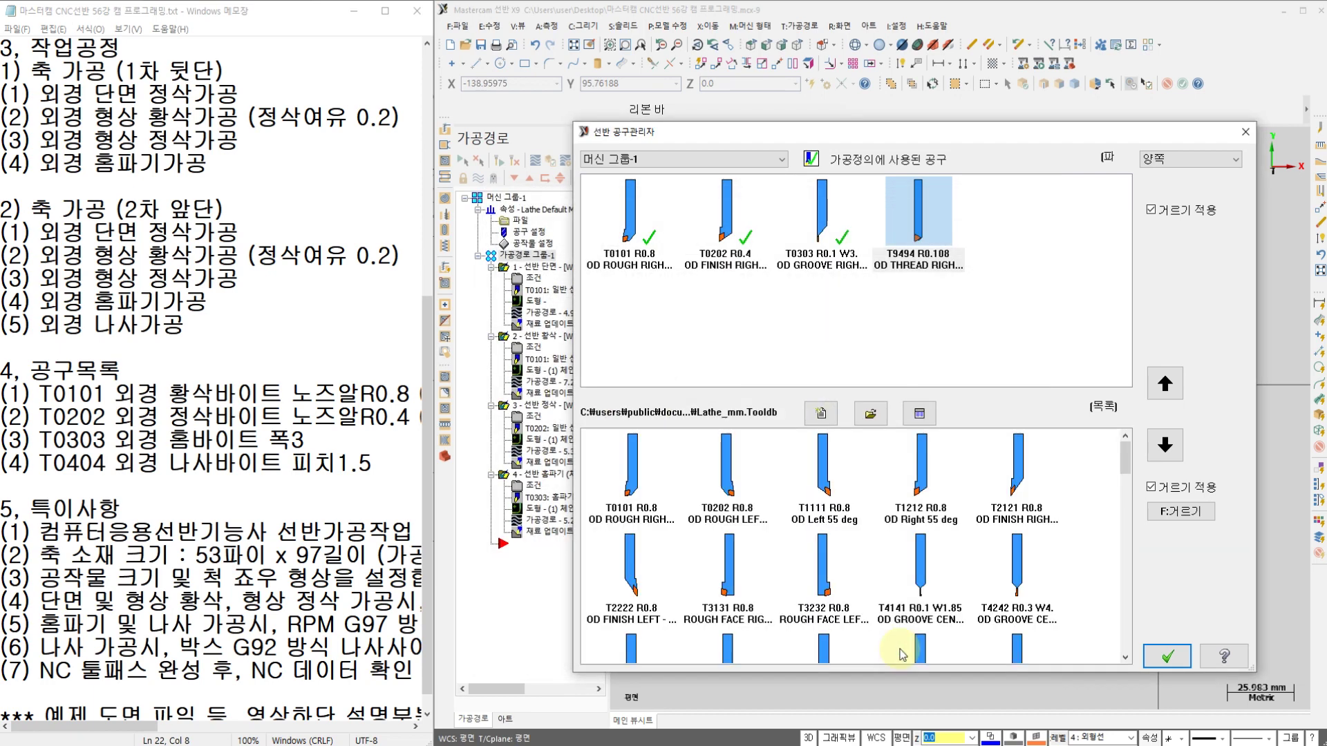
# Set the threading tool's tool number, offset number and station number to 4 in its definition parameters
pyautogui.click(906, 213)
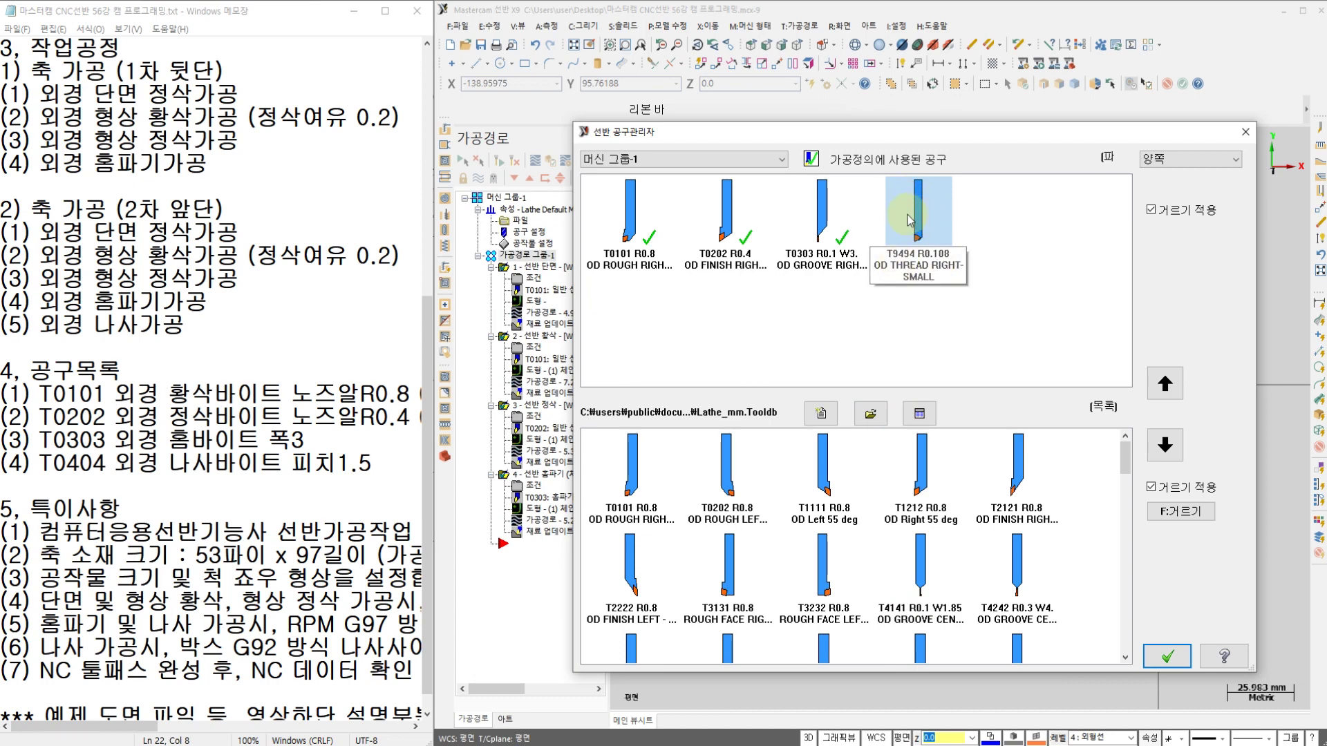
pyautogui.doubleClick(916, 217)
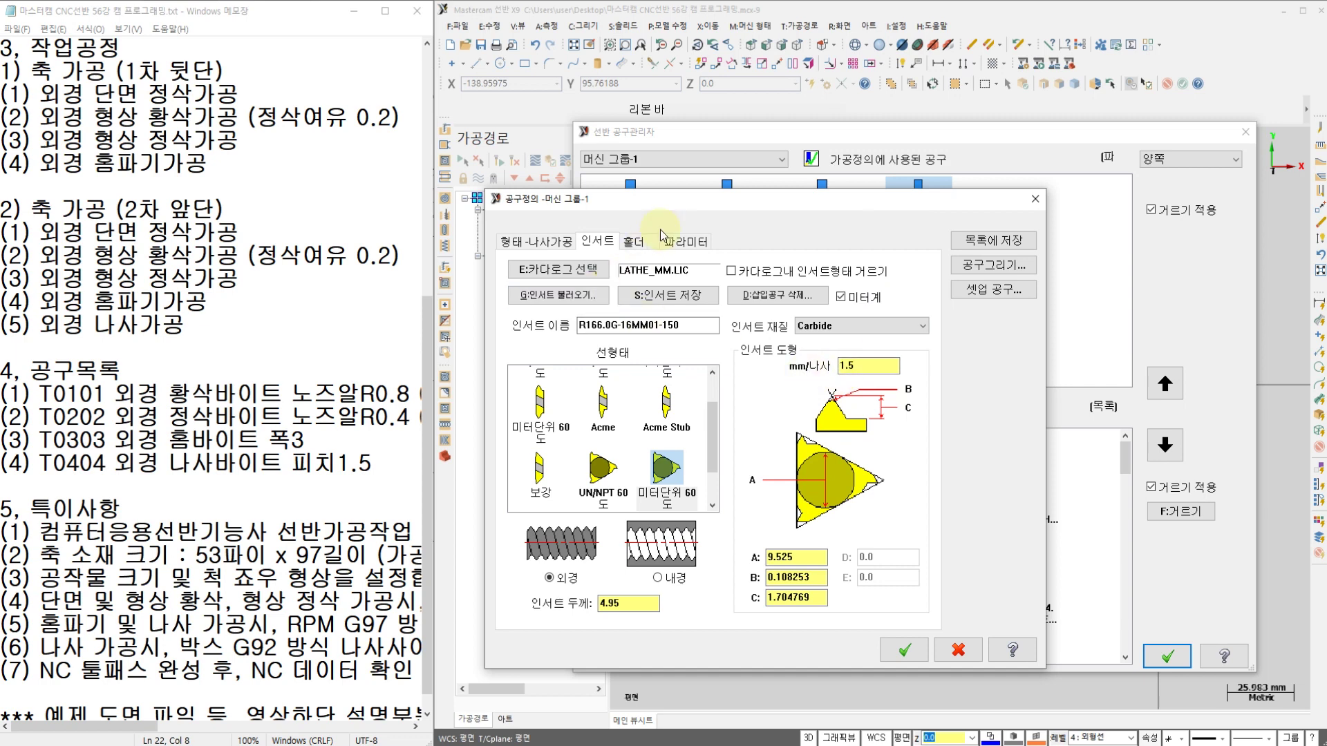
pyautogui.click(682, 242)
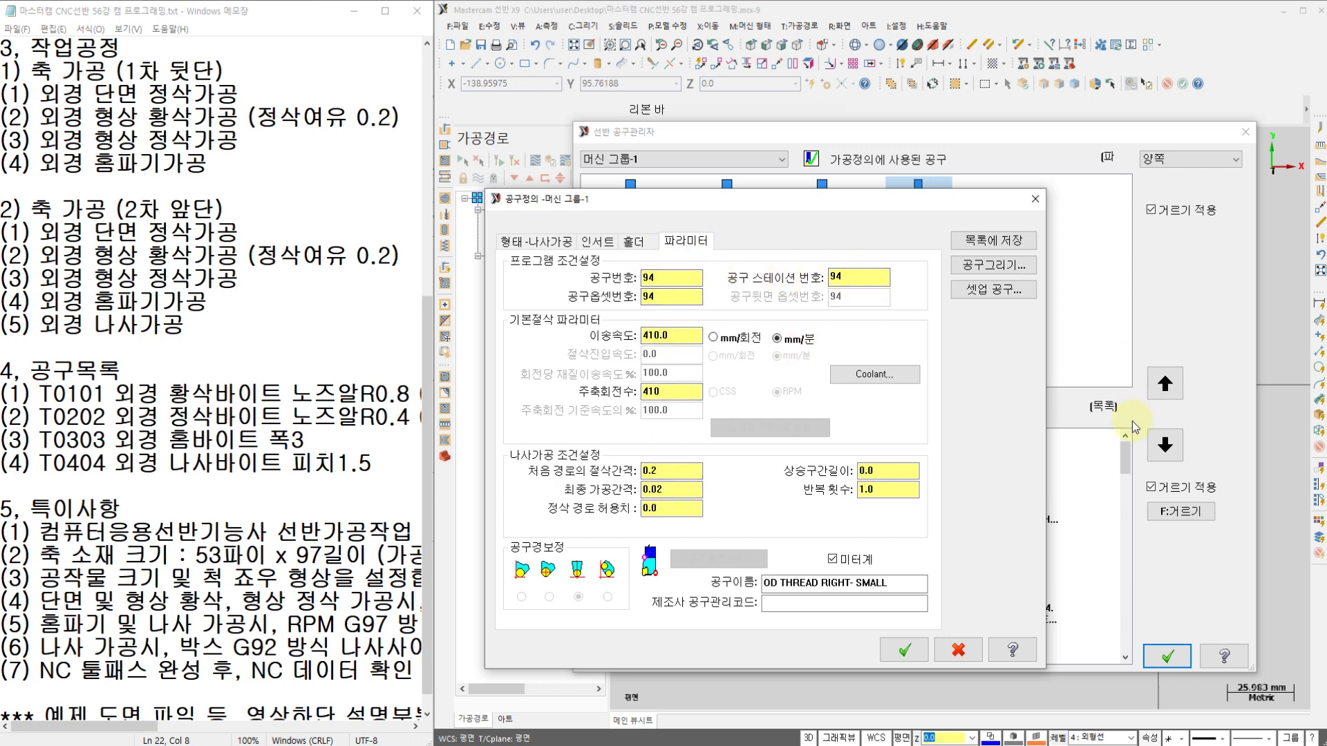
pyautogui.doubleClick(672, 277)
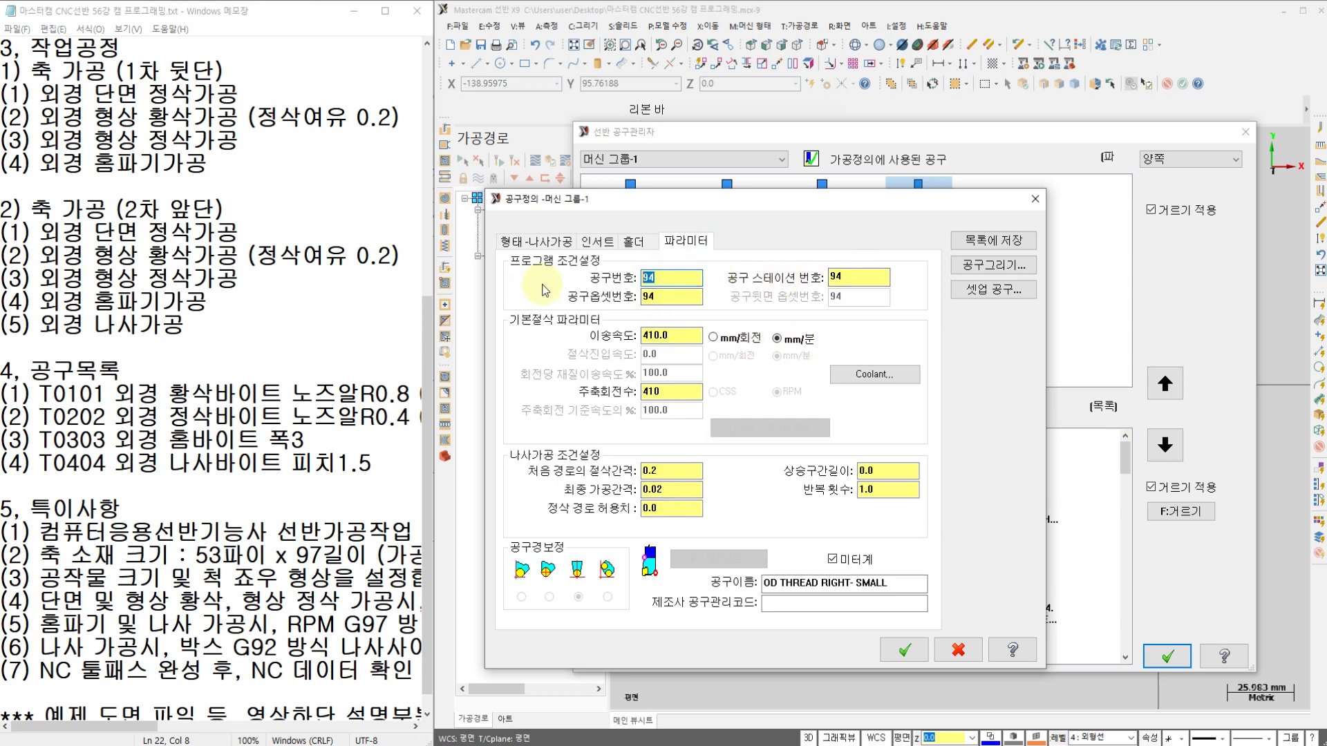
pyautogui.write('4')
pyautogui.doubleClick(680, 298)
pyautogui.write('4')
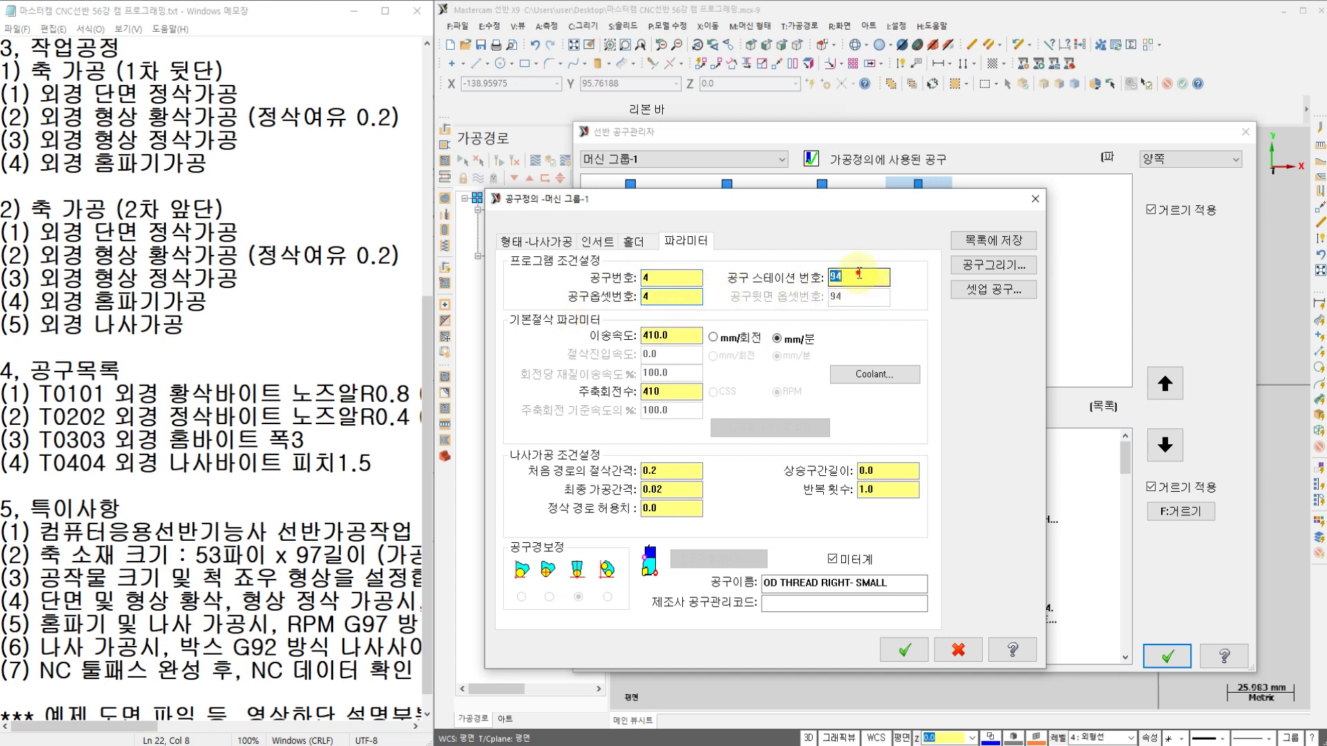
pyautogui.press('Tab')
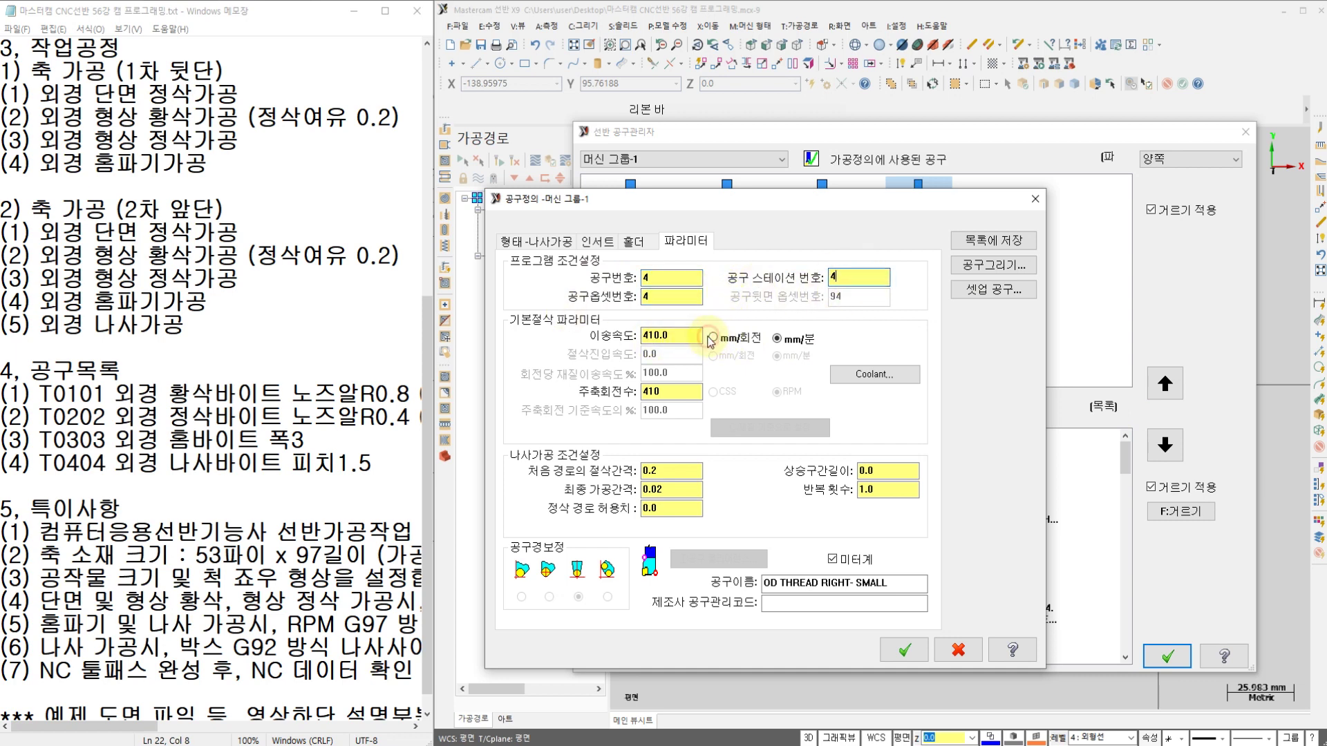
# Set the threading tool's spindle speed to 500 and its feed unit to mm per revolution
pyautogui.doubleClick(687, 392)
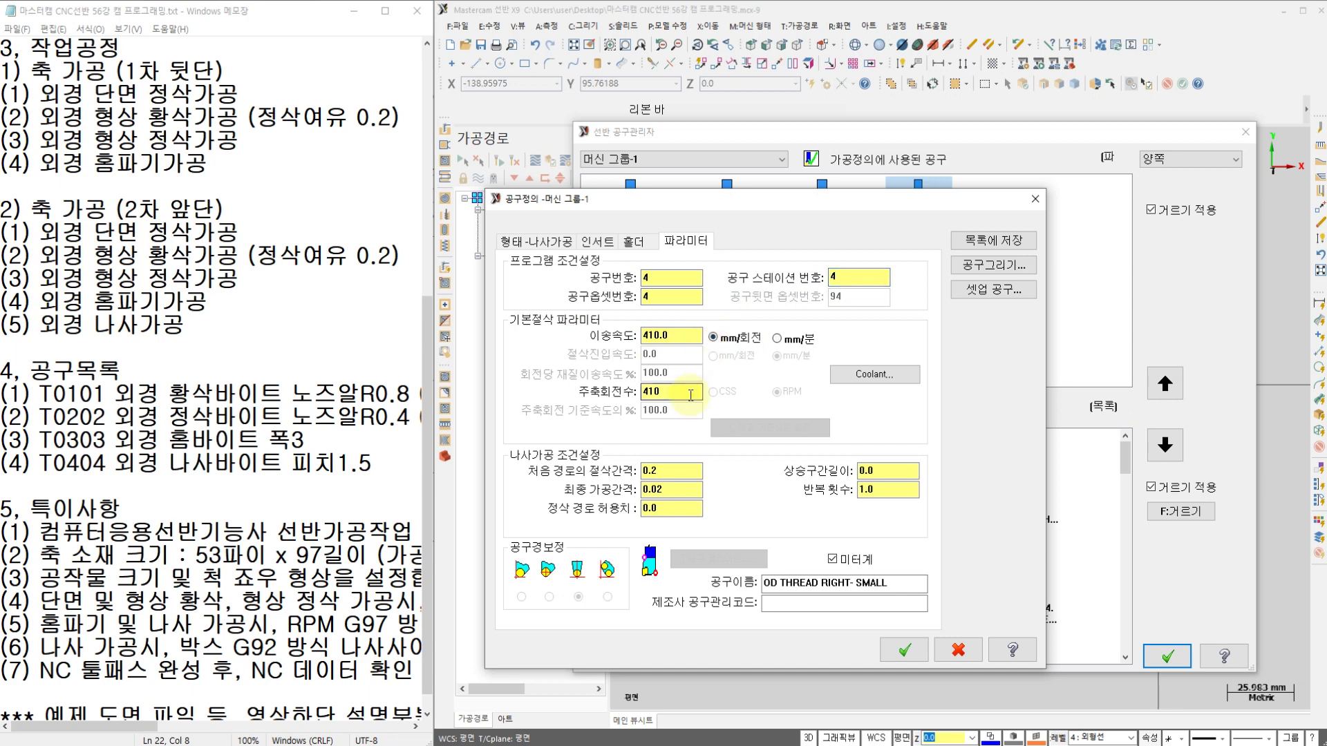
pyautogui.write('500')
pyautogui.click(777, 338)
pyautogui.click(712, 337)
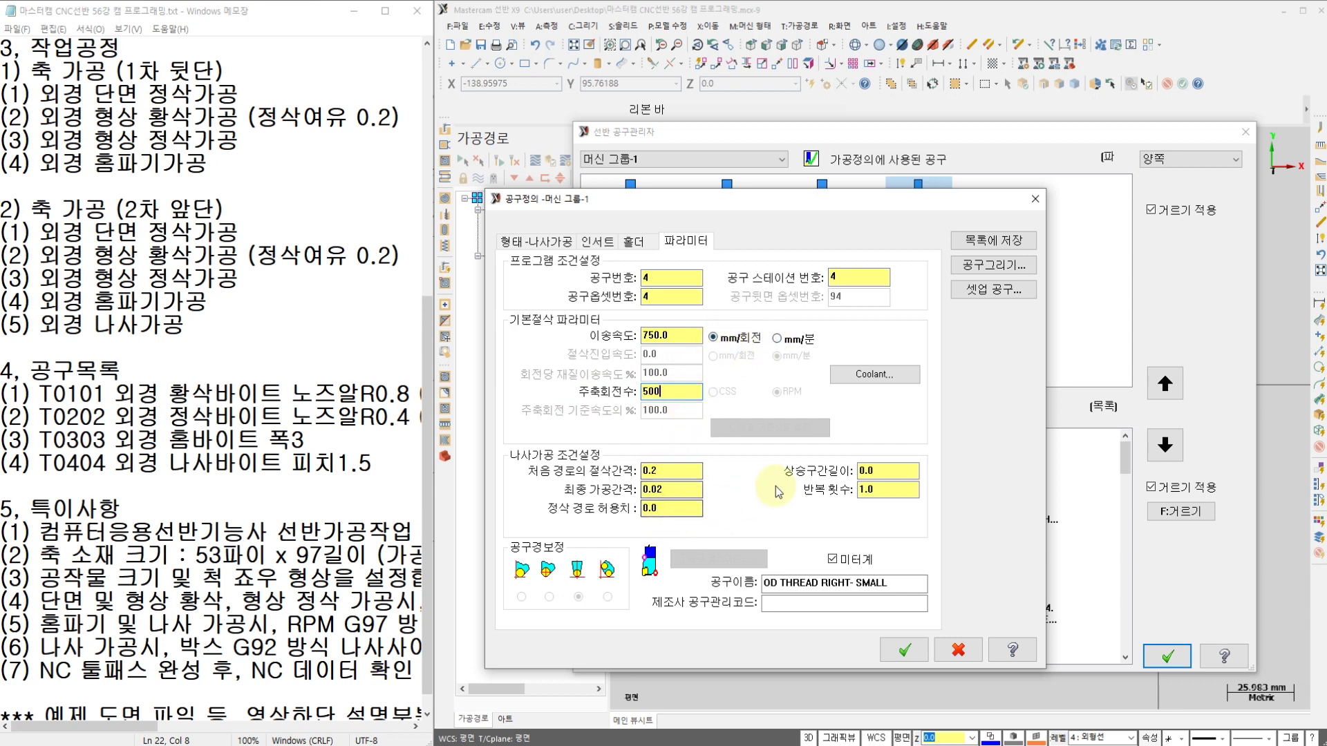
# Turn on flood coolant for the threading tool and accept its tool definition
pyautogui.click(881, 377)
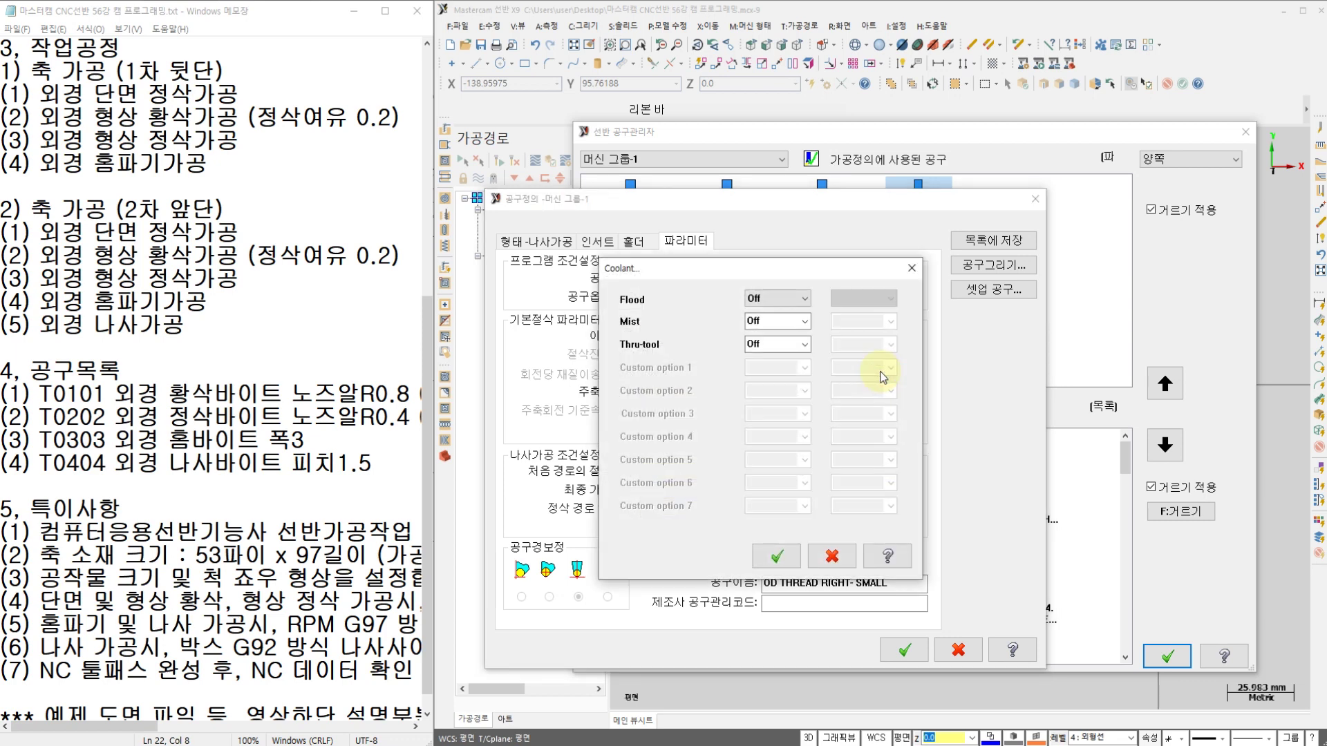
pyautogui.click(790, 300)
pyautogui.click(767, 322)
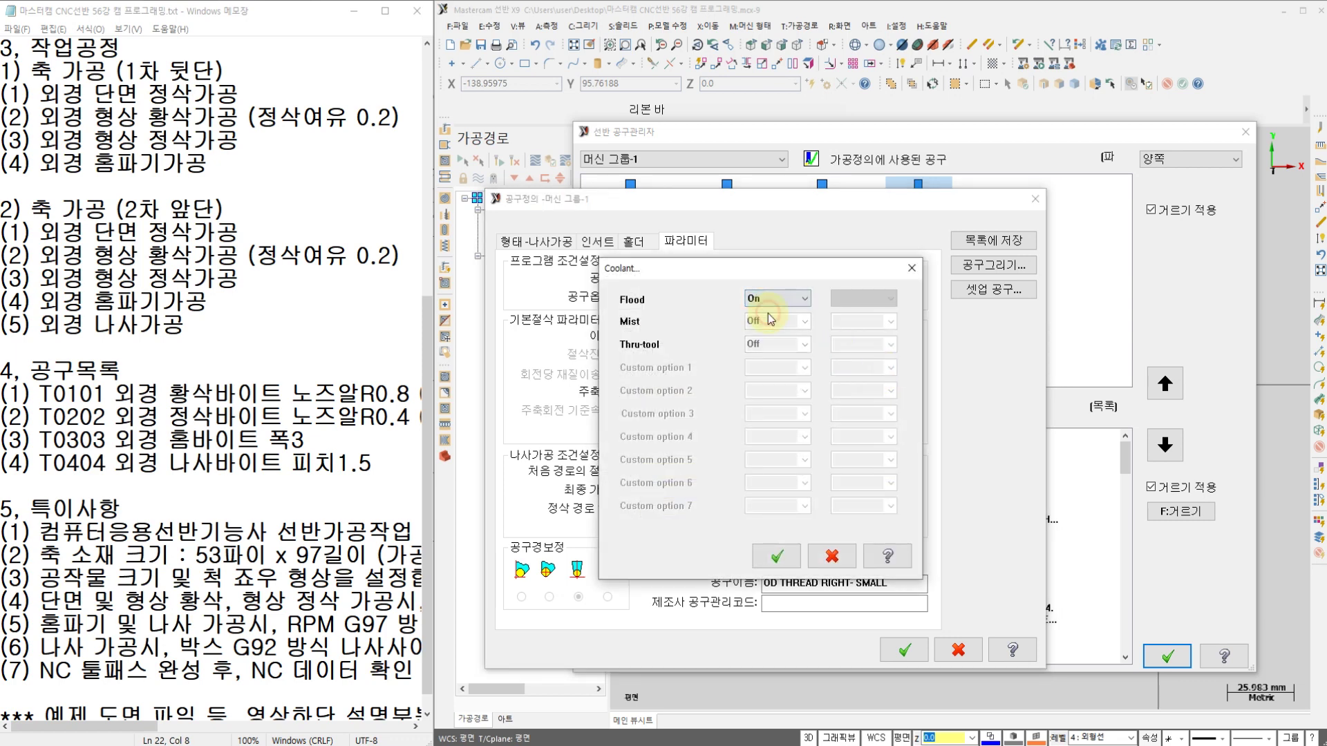
pyautogui.click(776, 556)
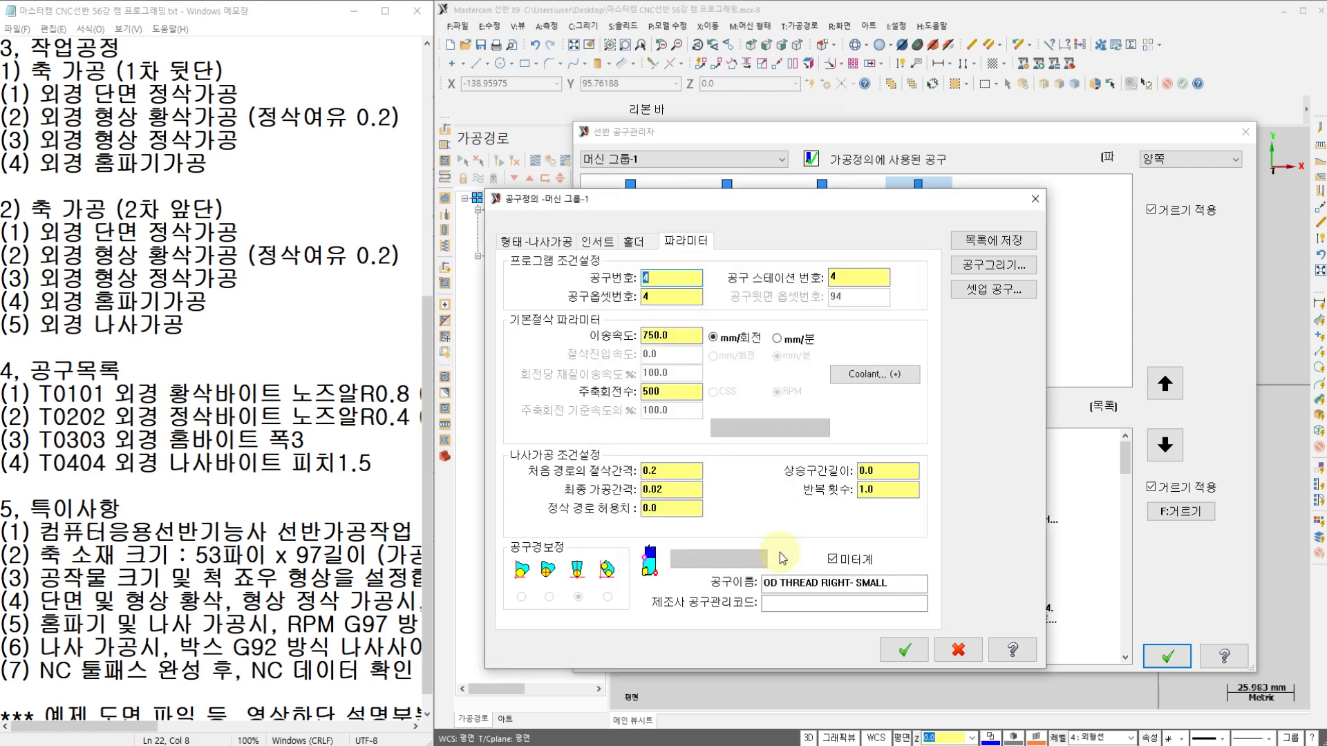
pyautogui.click(900, 656)
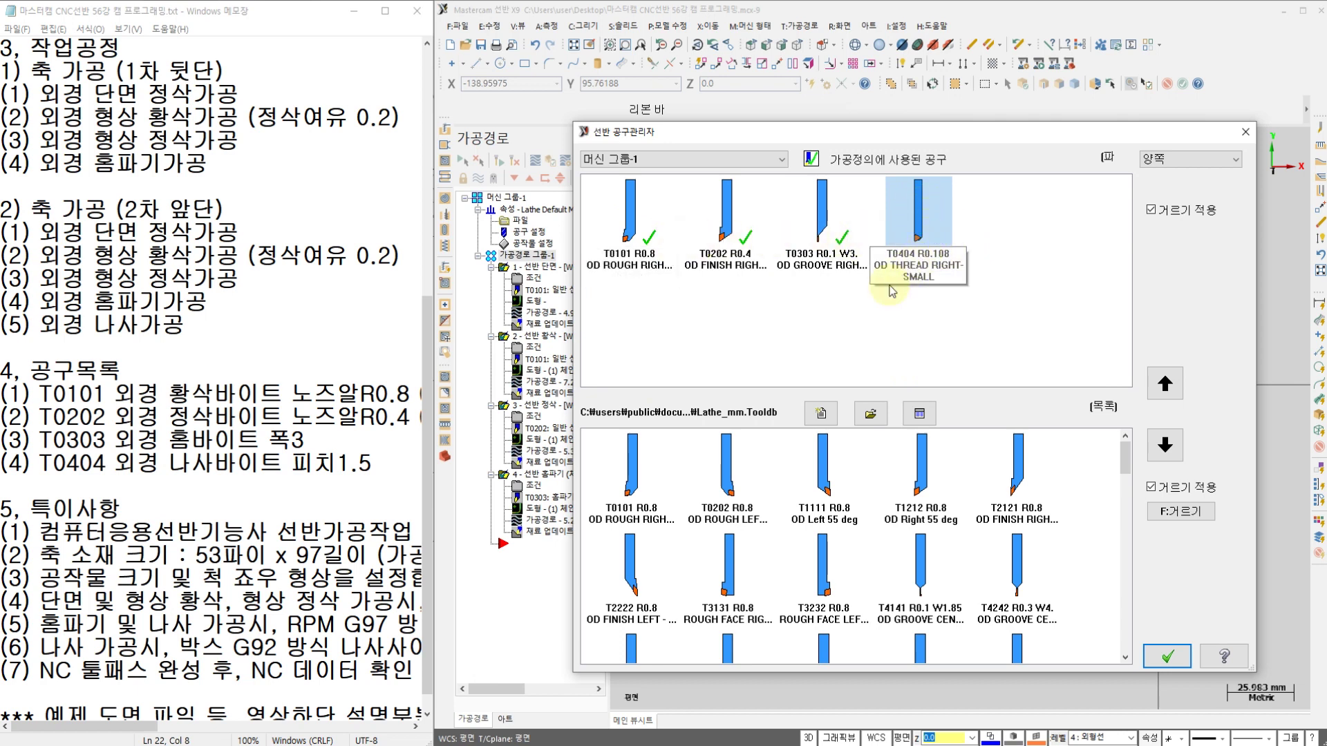
# Create a new tool library file named 2차앞단_20번공개 in the lathe Tools folder
pyautogui.click(823, 415)
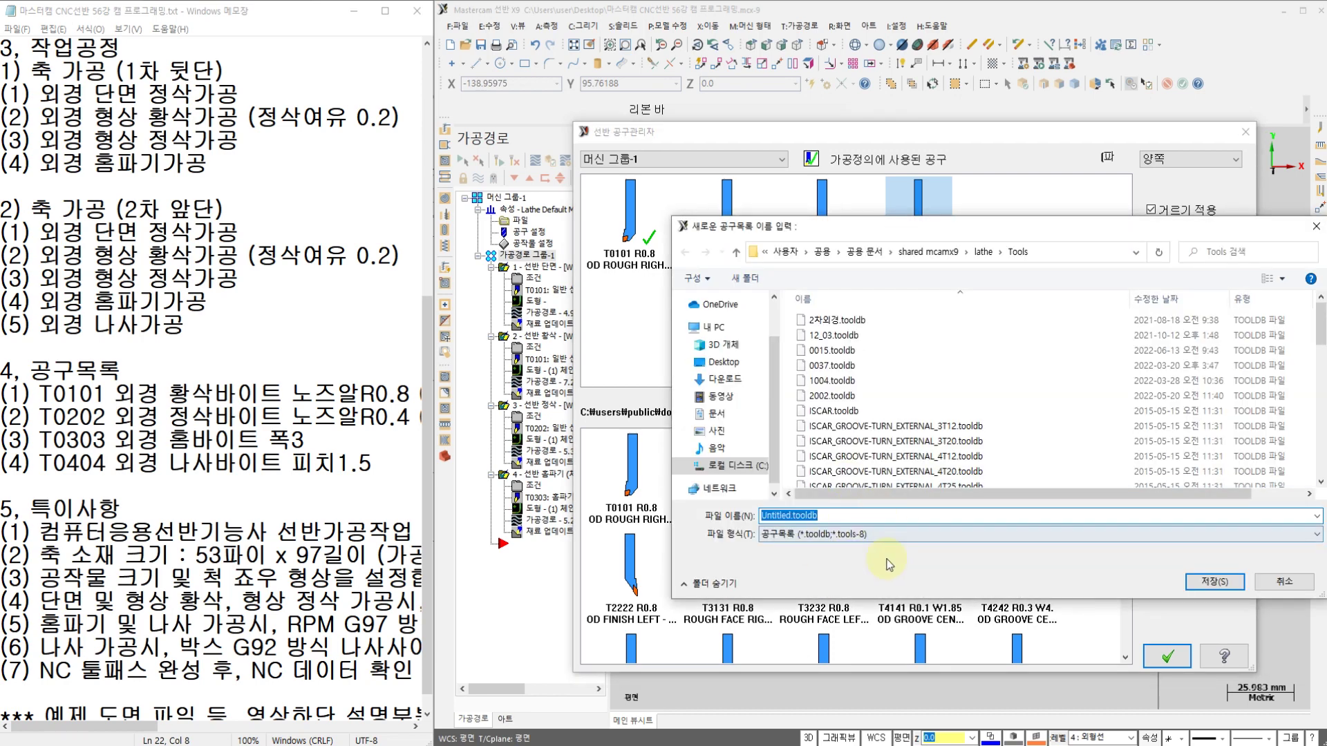
pyautogui.moveTo(958, 228); pyautogui.dragTo(675, 212)
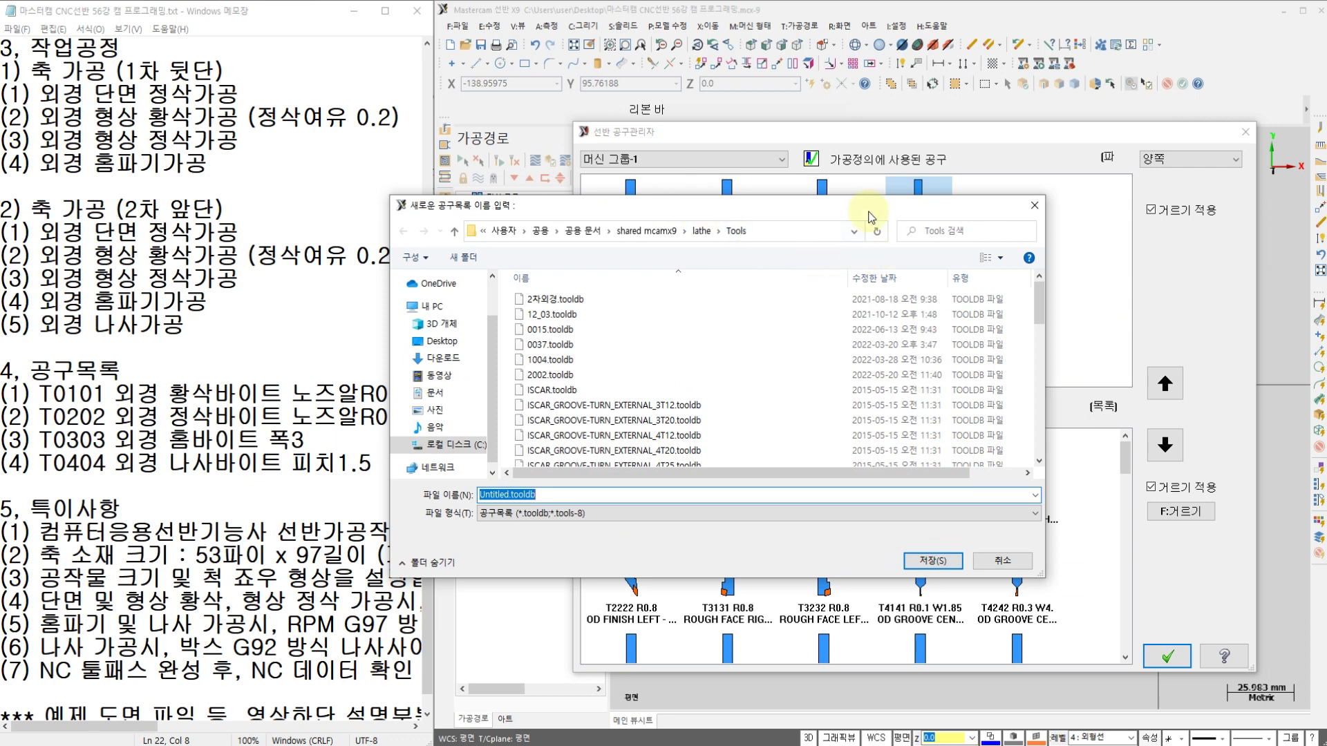
pyautogui.moveTo(865, 216); pyautogui.dragTo(892, 307)
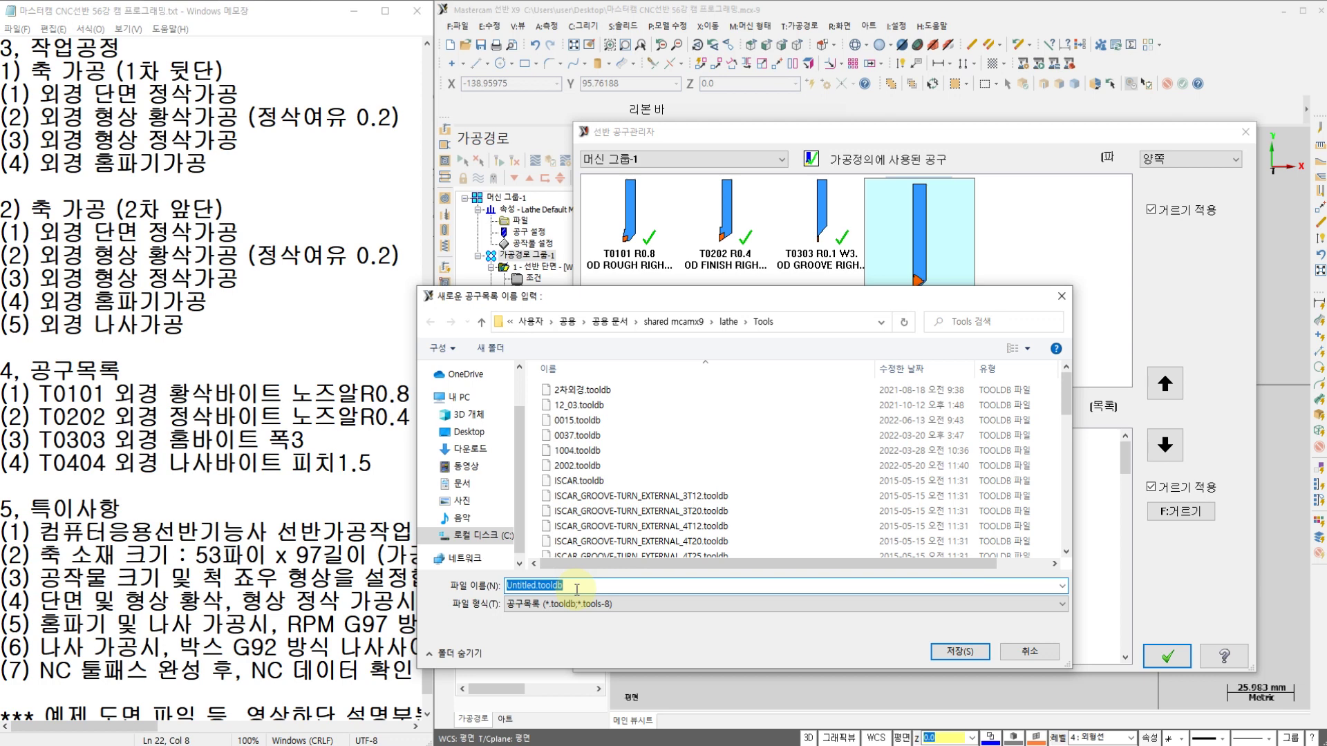
pyautogui.write('1')
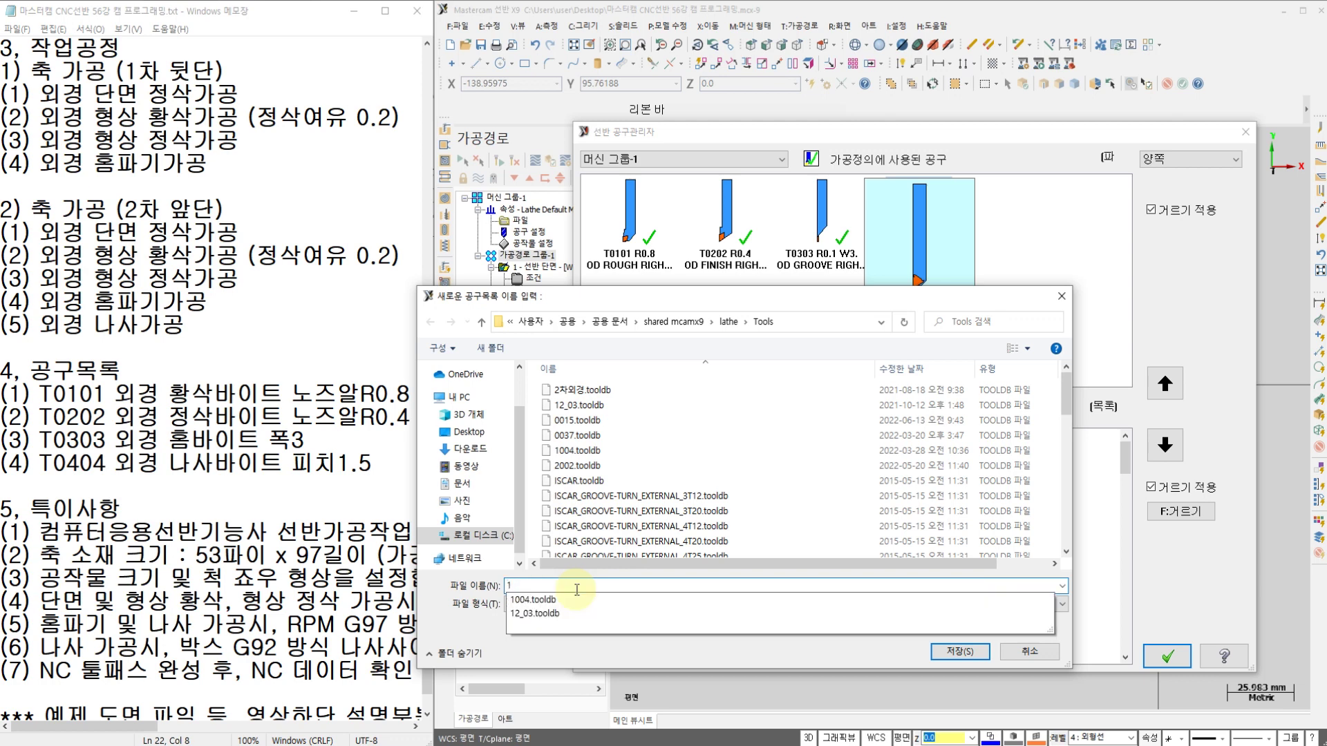
pyautogui.press('BackSpace')
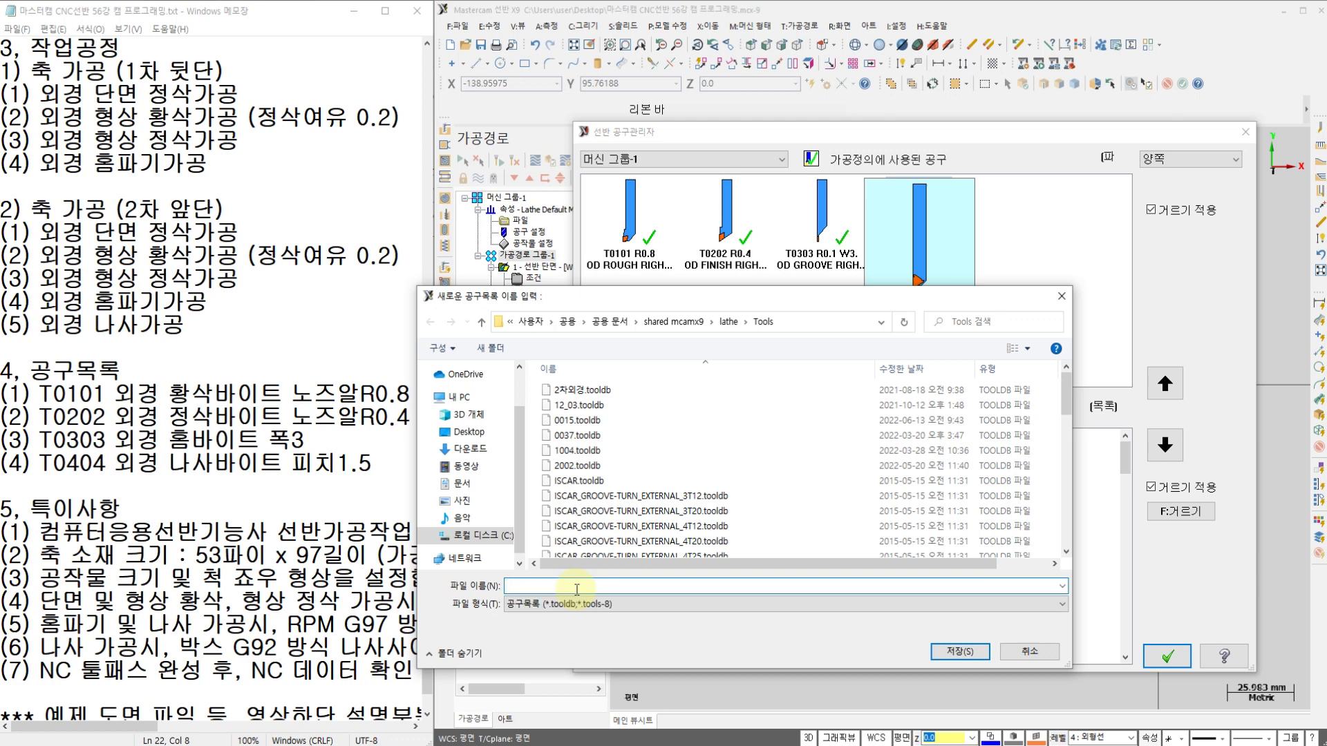
pyautogui.write('2C')
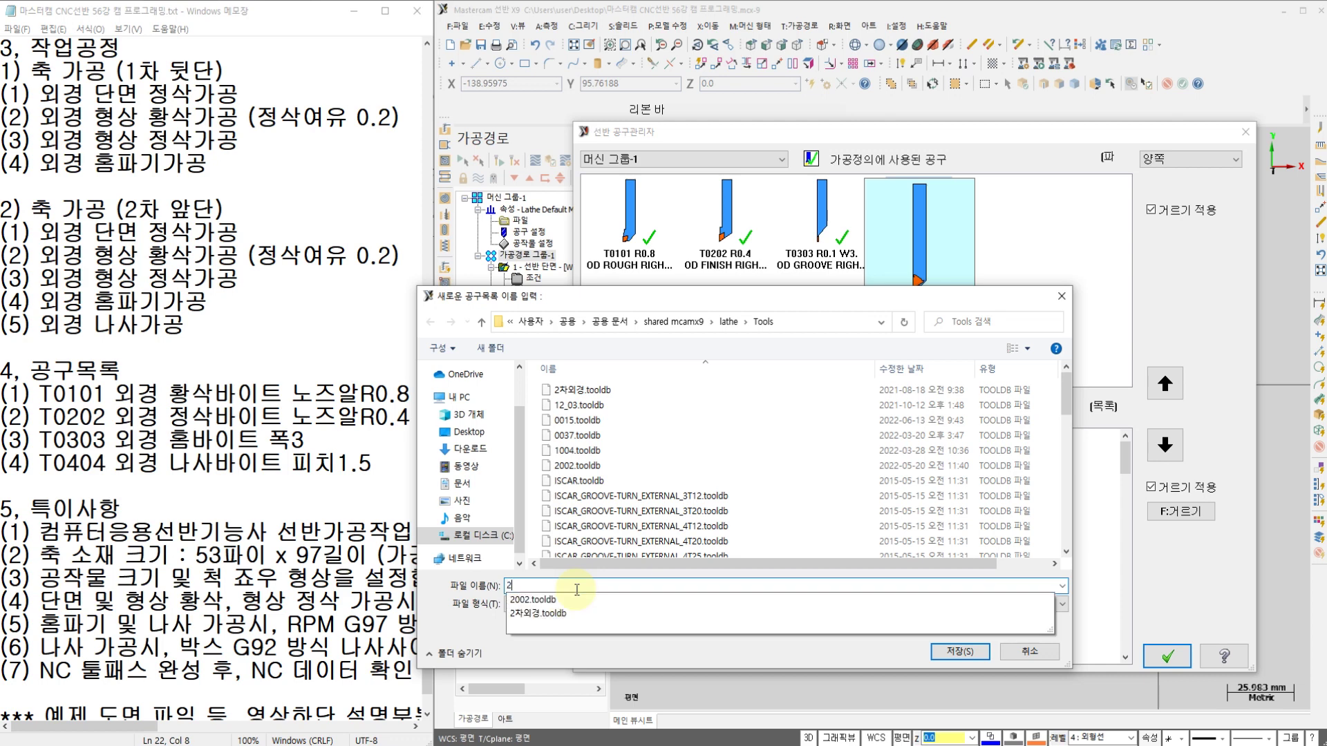
pyautogui.press('BackSpace')
pyautogui.write('차DKV')
pyautogui.press('BackSpace')
pyautogui.press('BackSpace')
pyautogui.press('BackSpace')
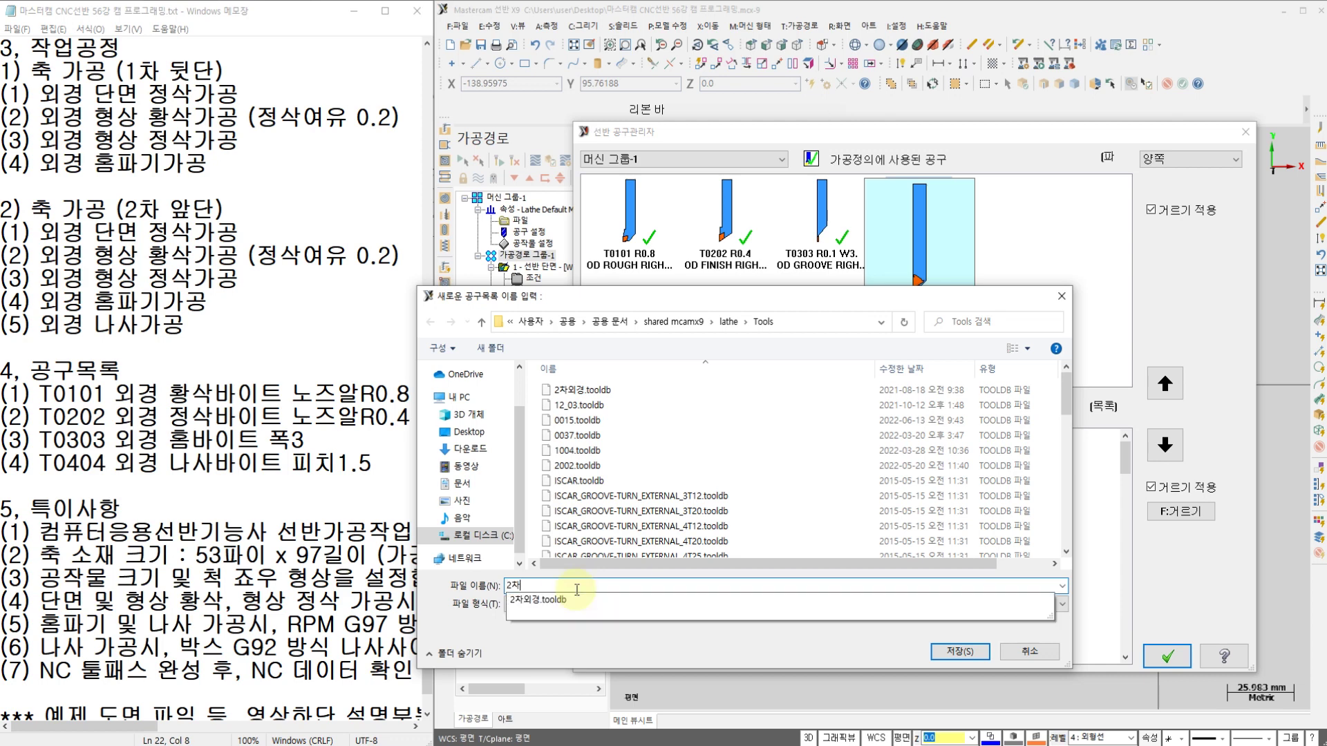
pyautogui.write('앞단_20번공개')
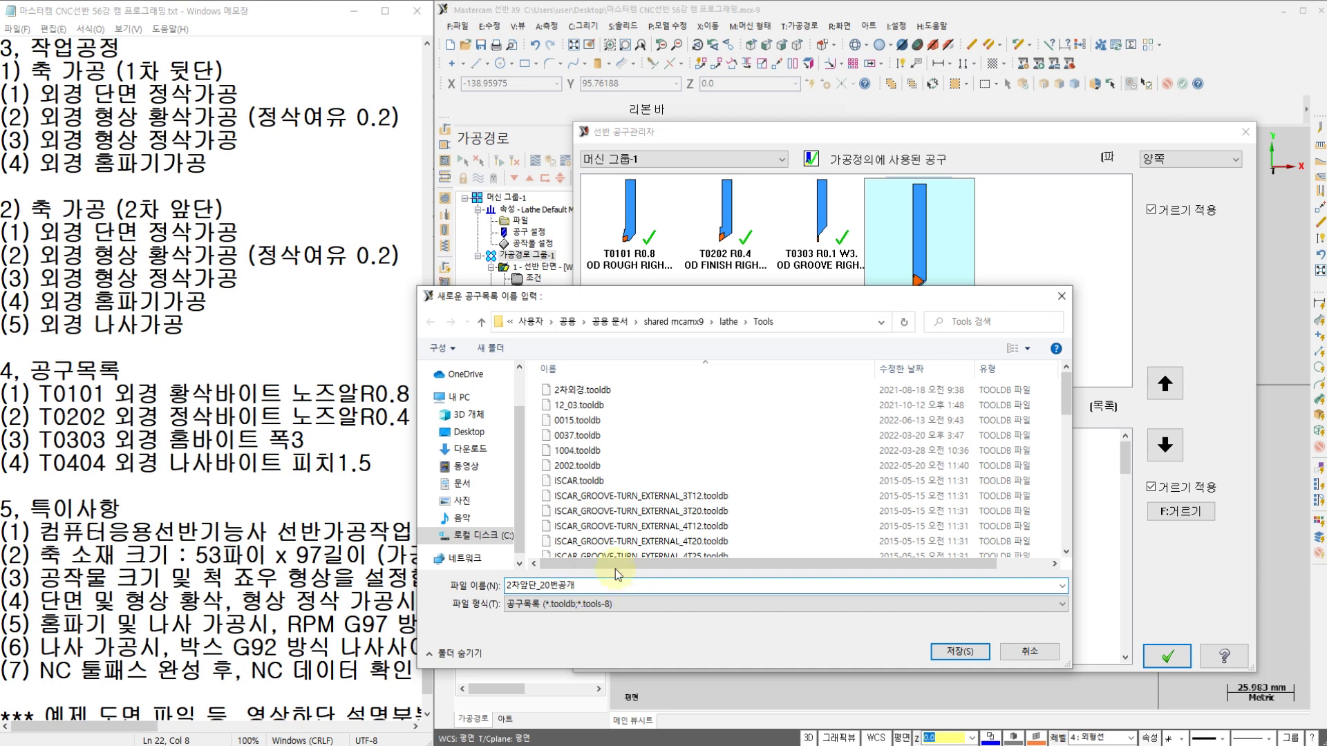
pyautogui.click(961, 651)
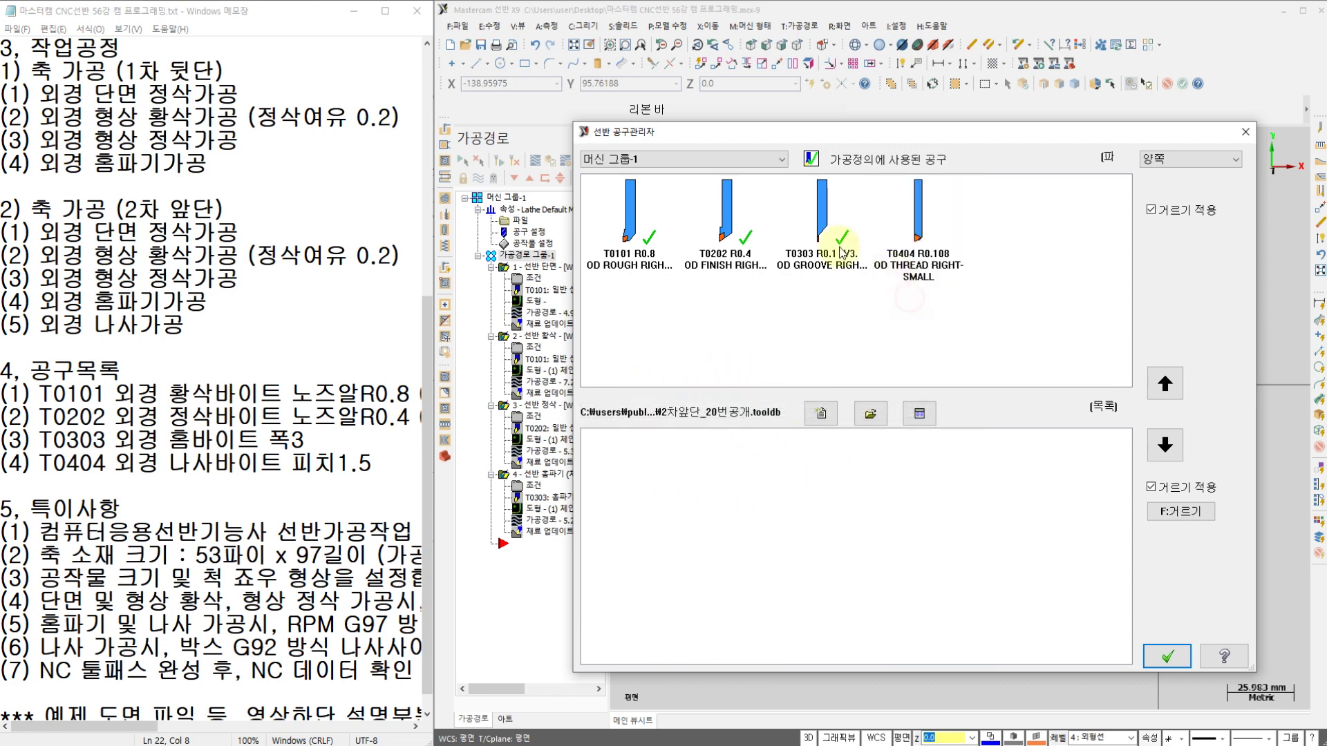
# Copy all four machine group tools, T0101 to T0404, into the new library and close the tool manager
pyautogui.moveTo(993, 318); pyautogui.dragTo(699, 528)
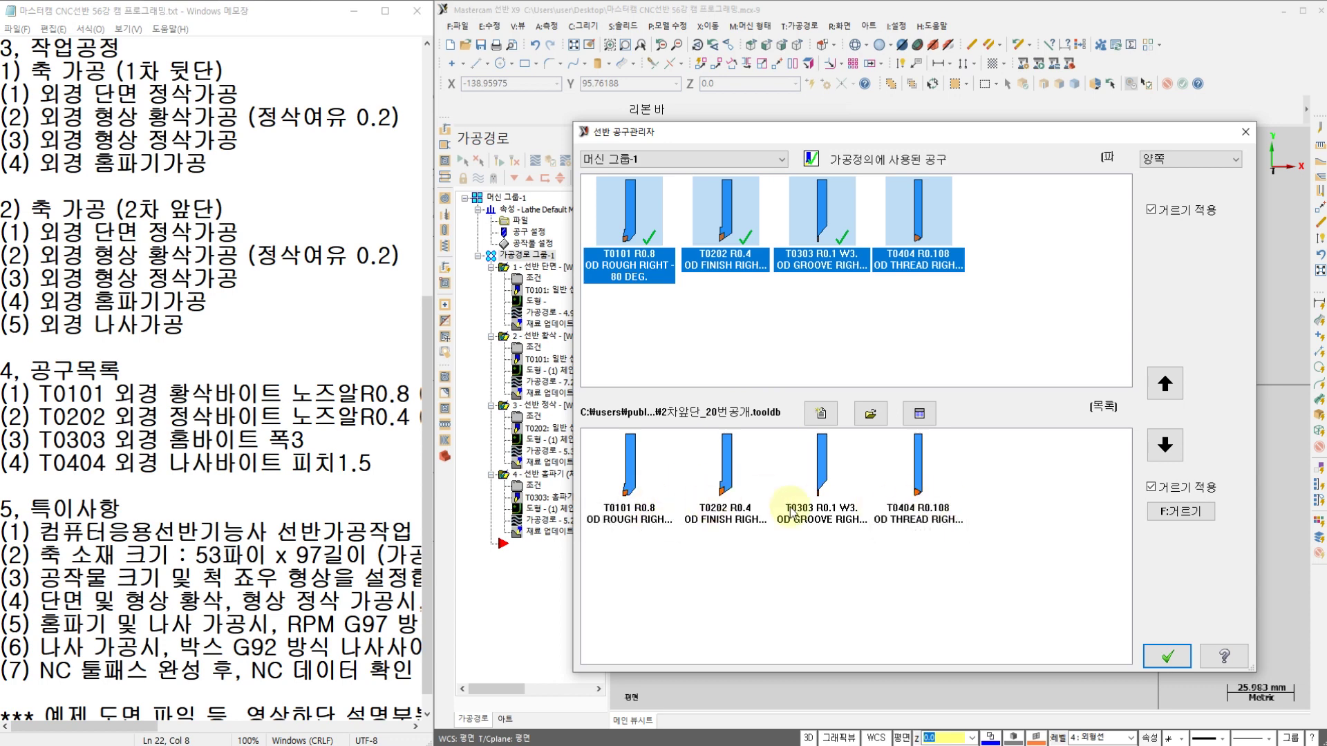
pyautogui.click(1168, 657)
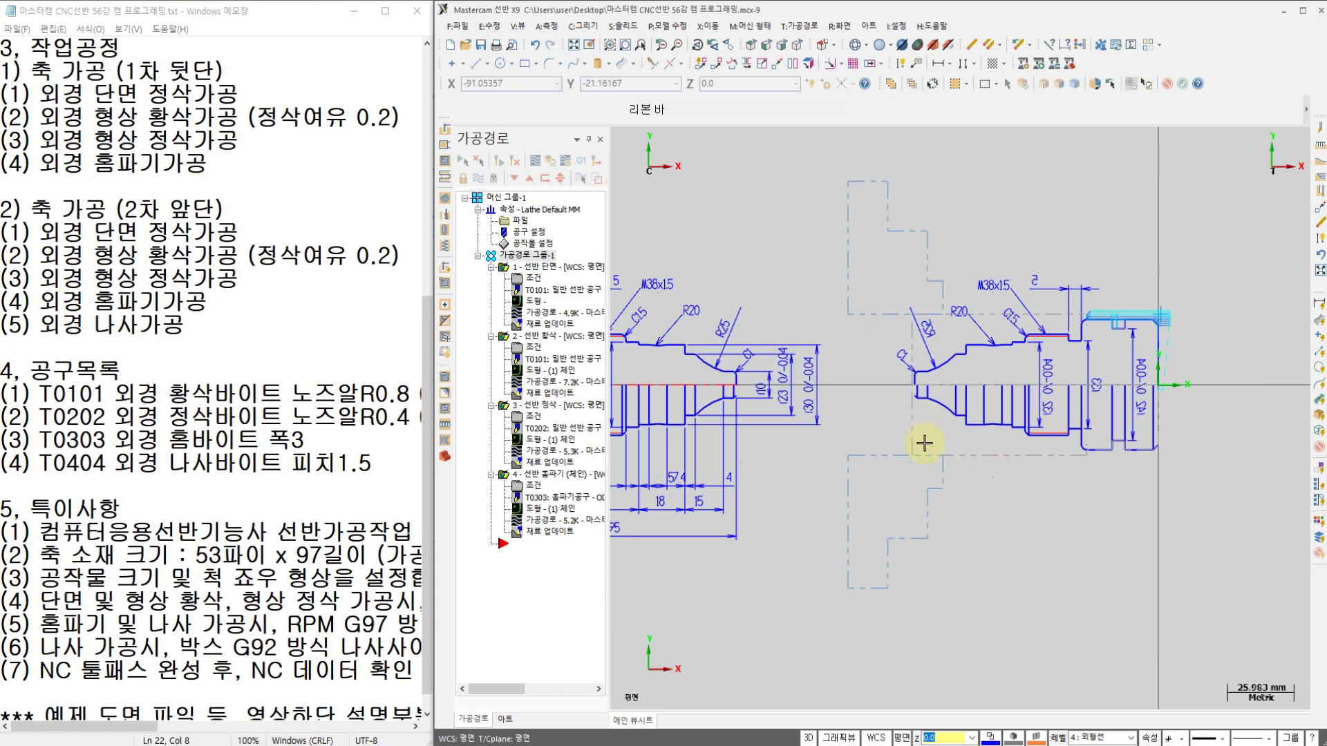
# Collapse the facing, roughing, finishing and grooving operations in the toolpath tree
pyautogui.moveTo(886, 433); pyautogui.dragTo(941, 447, button='middle')
pyautogui.scroll(5, 873, 437)
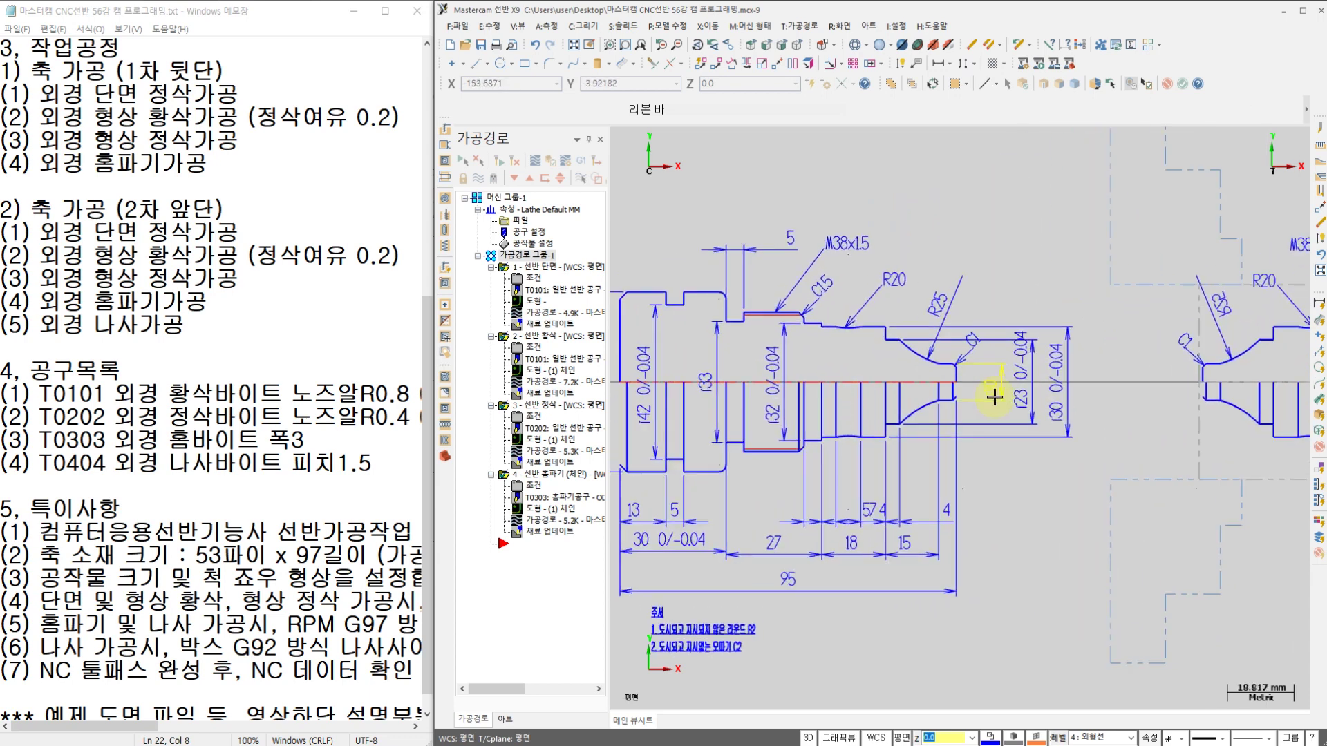
pyautogui.scroll(5, 962, 381)
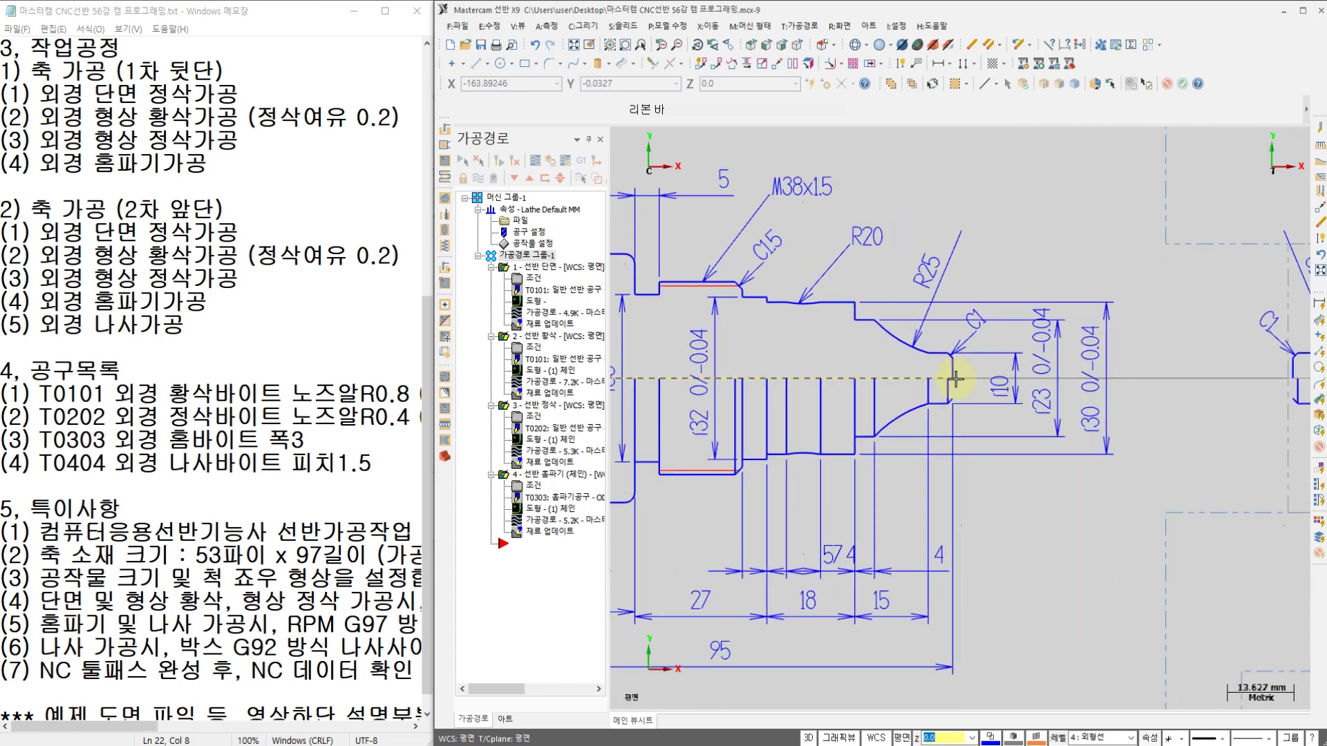
pyautogui.scroll(-3, 954, 379)
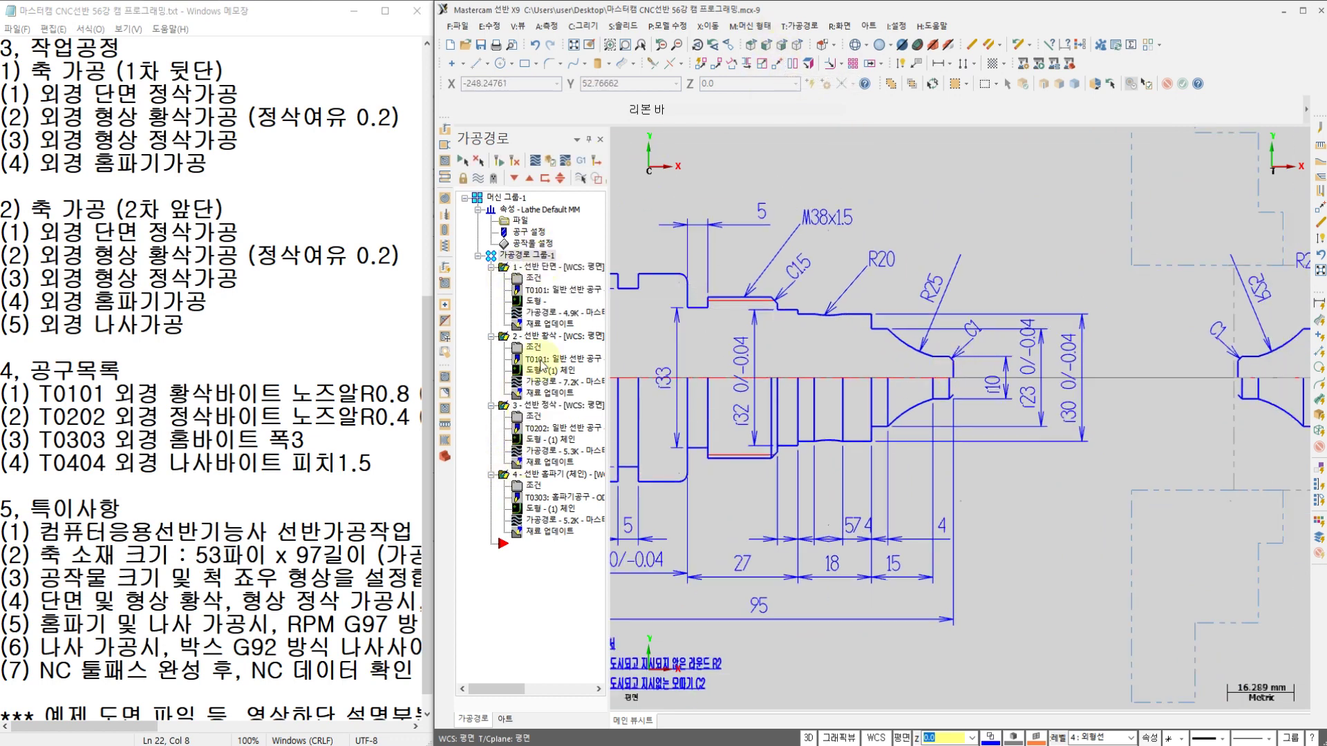
pyautogui.click(491, 267)
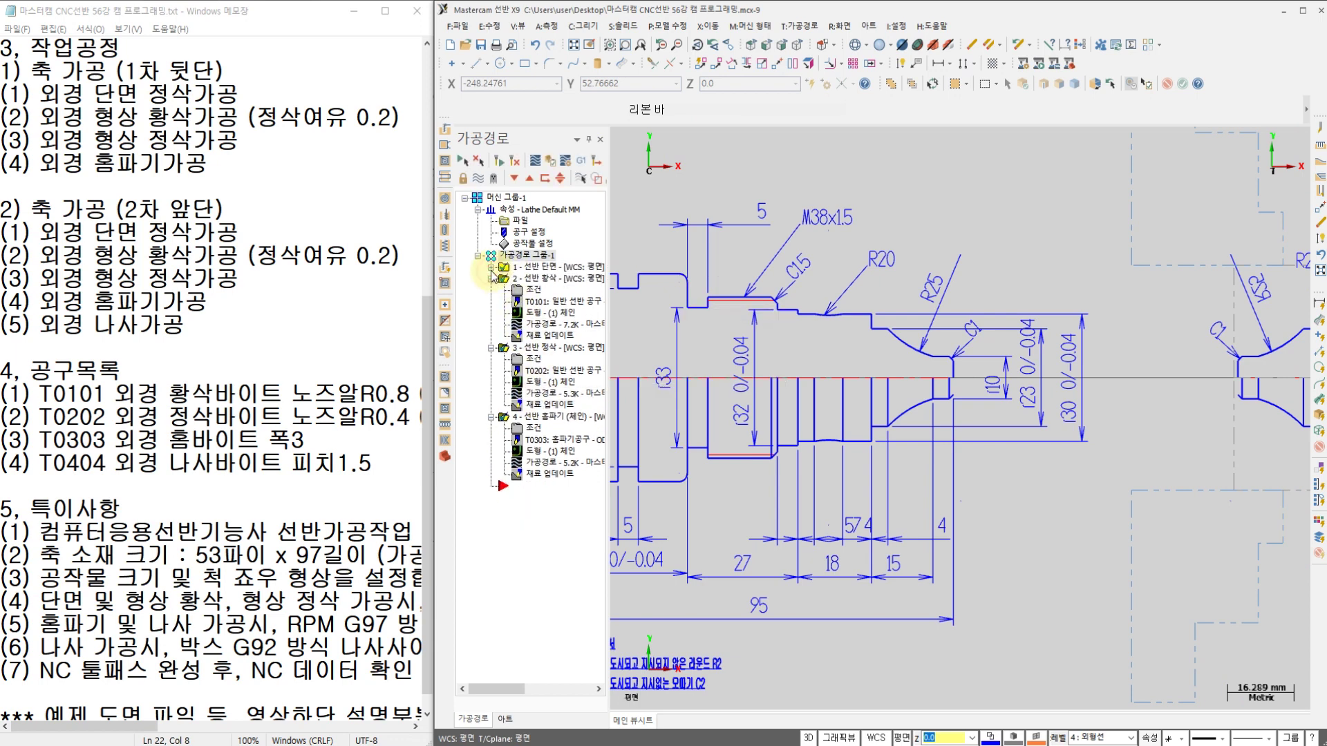
pyautogui.click(492, 278)
pyautogui.click(491, 290)
pyautogui.click(491, 301)
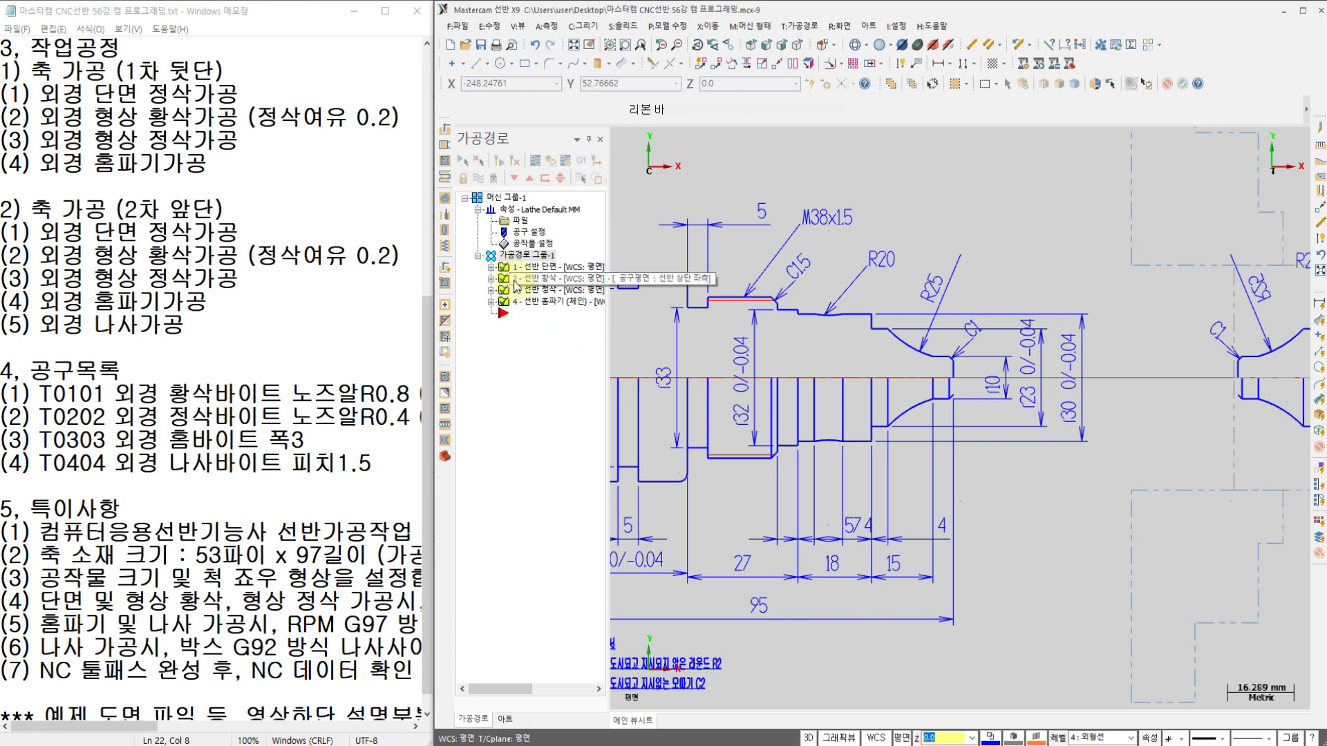
# Examine the front end of the dimensioned shaft drawing and compare it with the mirrored shaft held in the chuck
pyautogui.moveTo(999, 405); pyautogui.dragTo(981, 404, button='middle')
pyautogui.scroll(-5, 1001, 404)
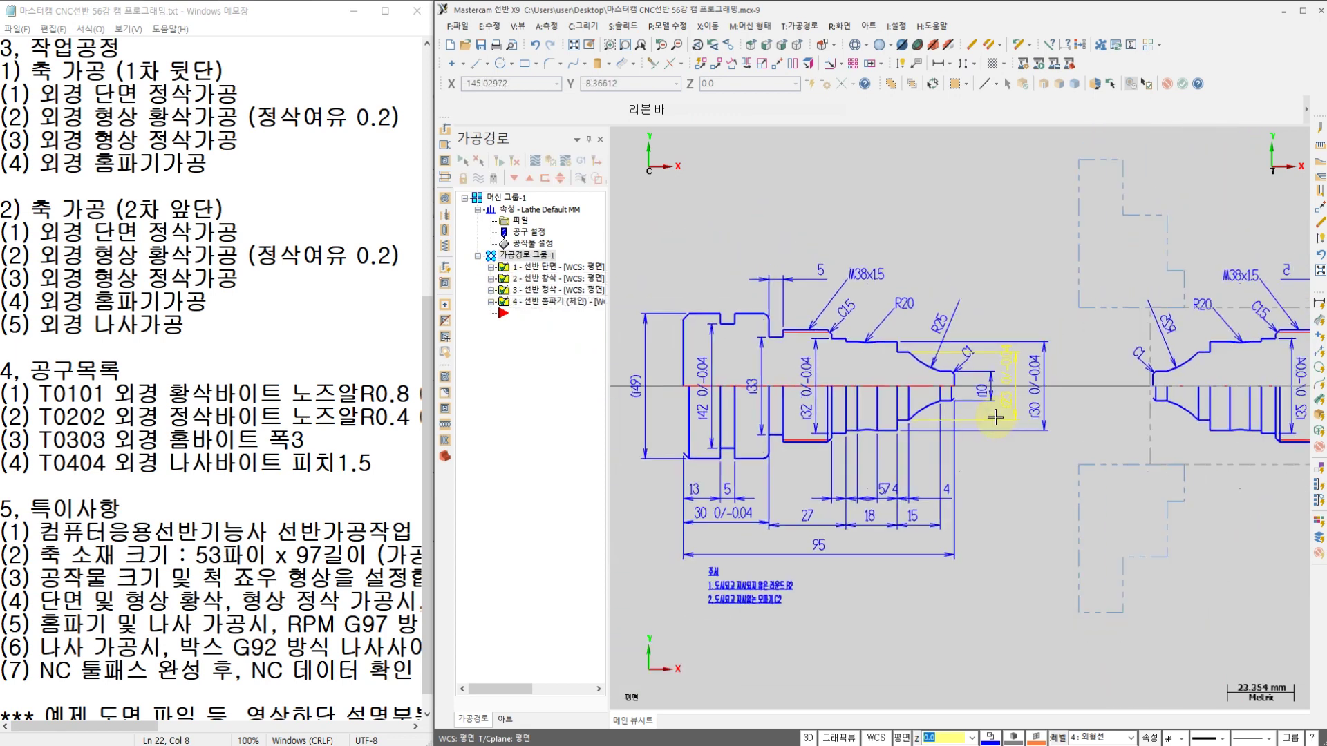
pyautogui.scroll(2, 994, 419)
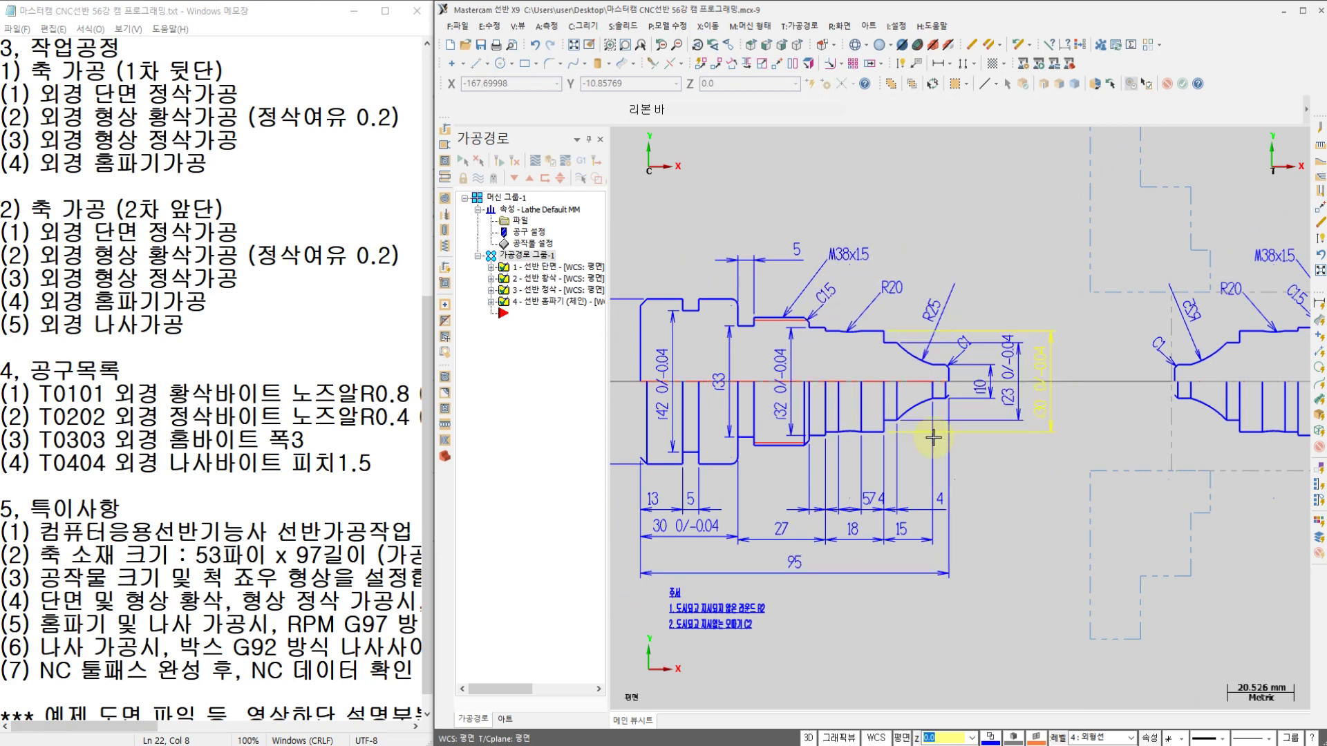
pyautogui.scroll(-3, 910, 381)
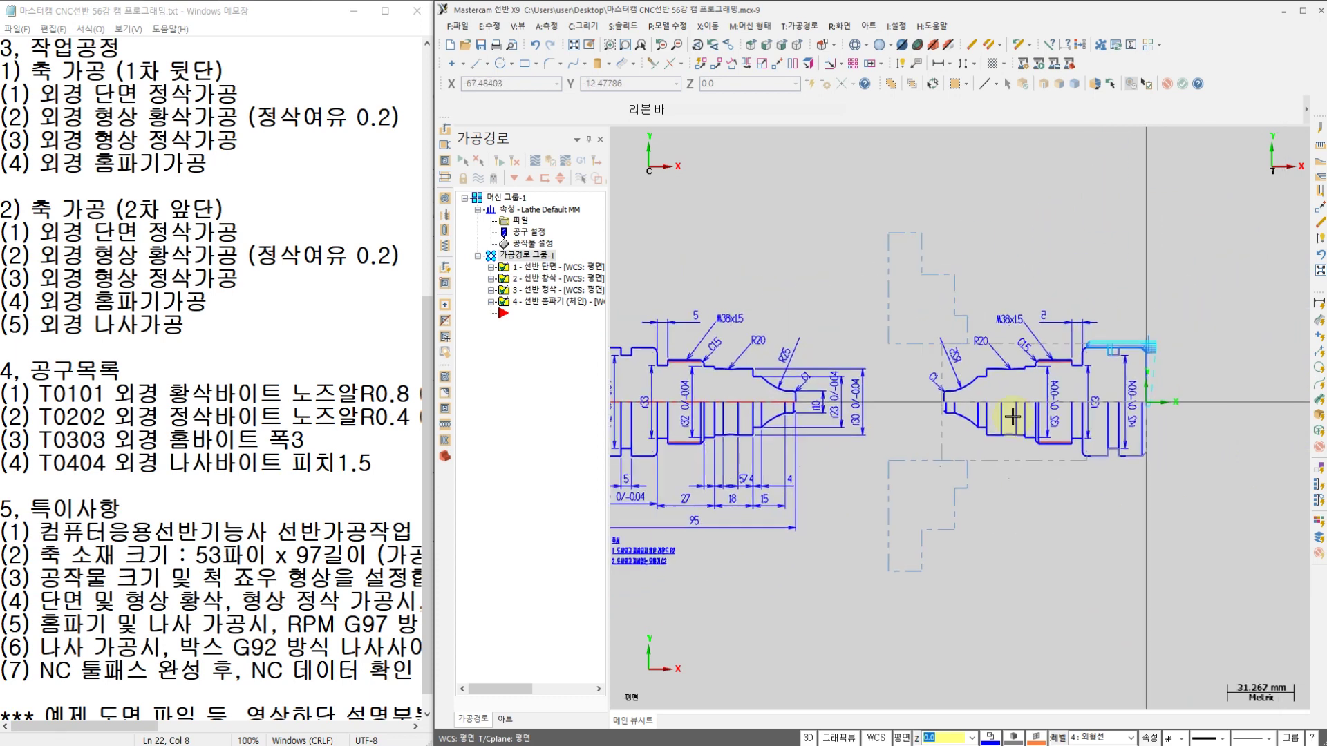
pyautogui.moveTo(915, 402); pyautogui.dragTo(923, 402, button='middle')
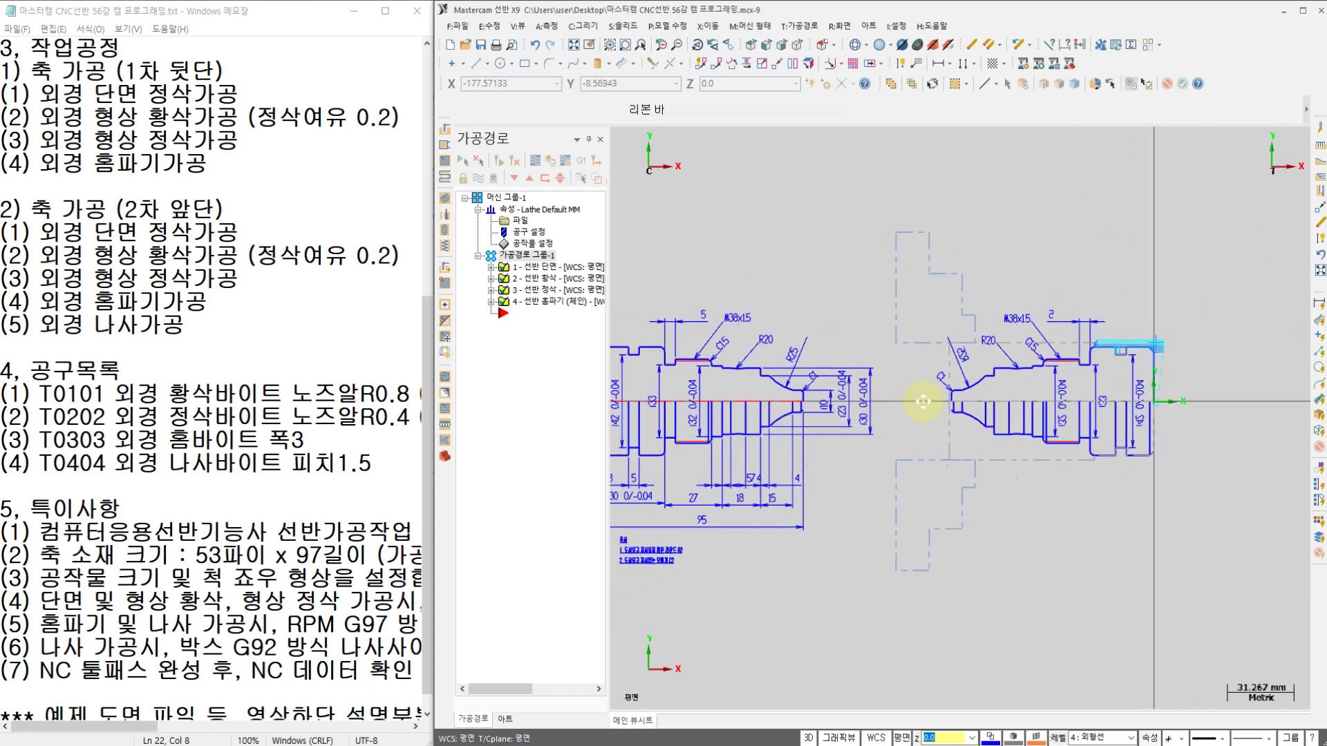
pyautogui.scroll(3, 923, 402)
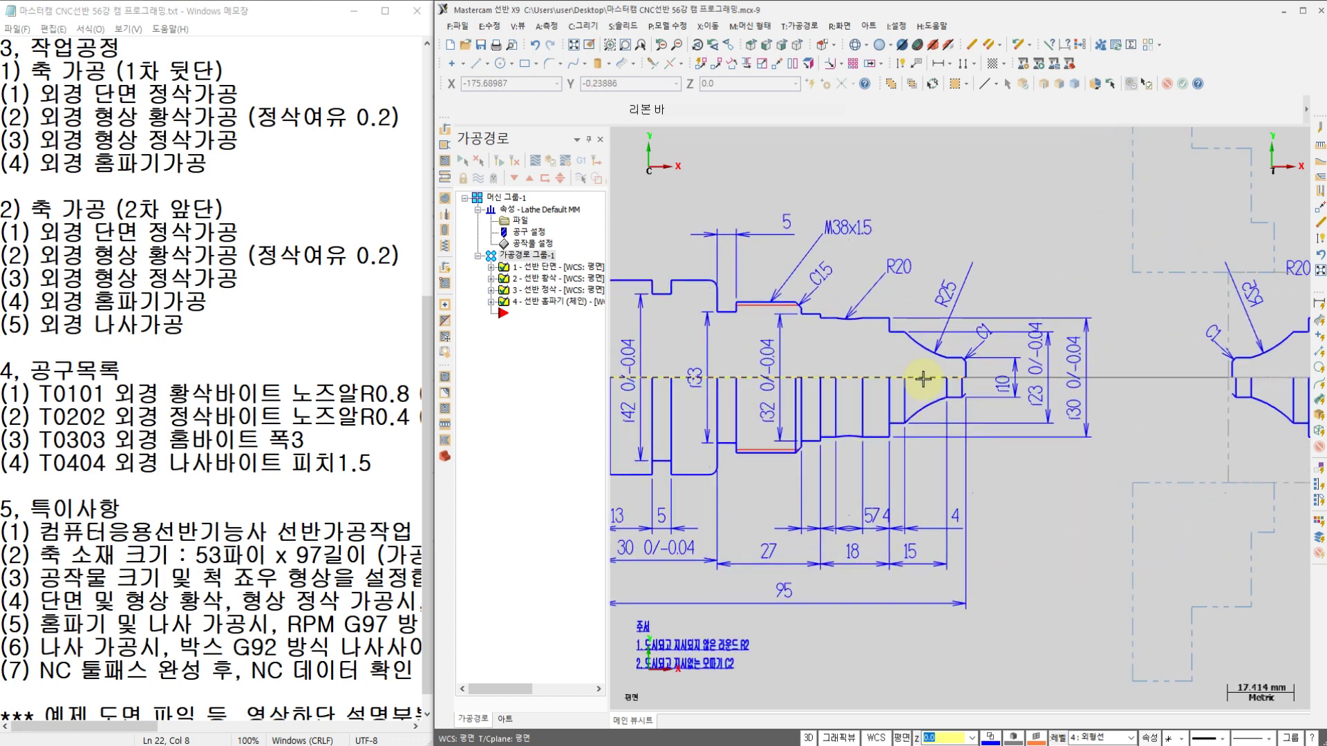
pyautogui.scroll(-3, 926, 380)
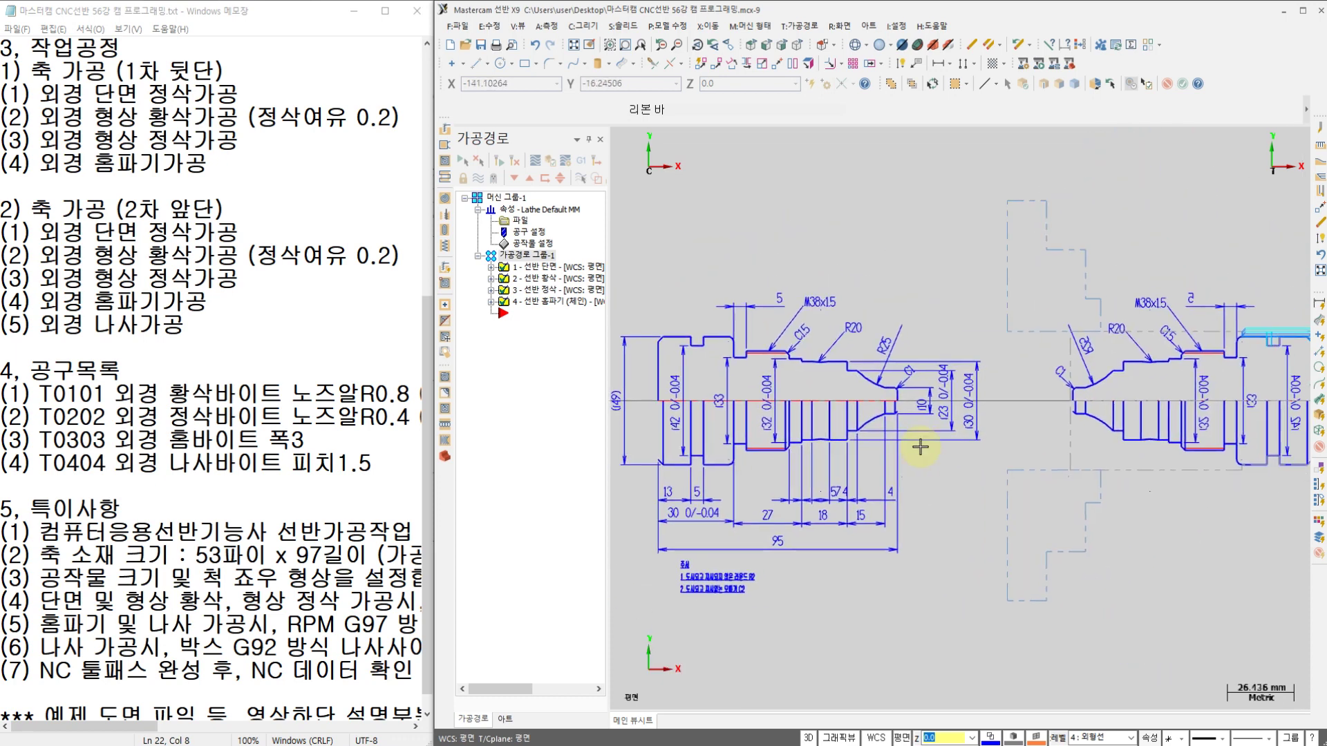
pyautogui.moveTo(1161, 396); pyautogui.dragTo(1028, 405, button='middle')
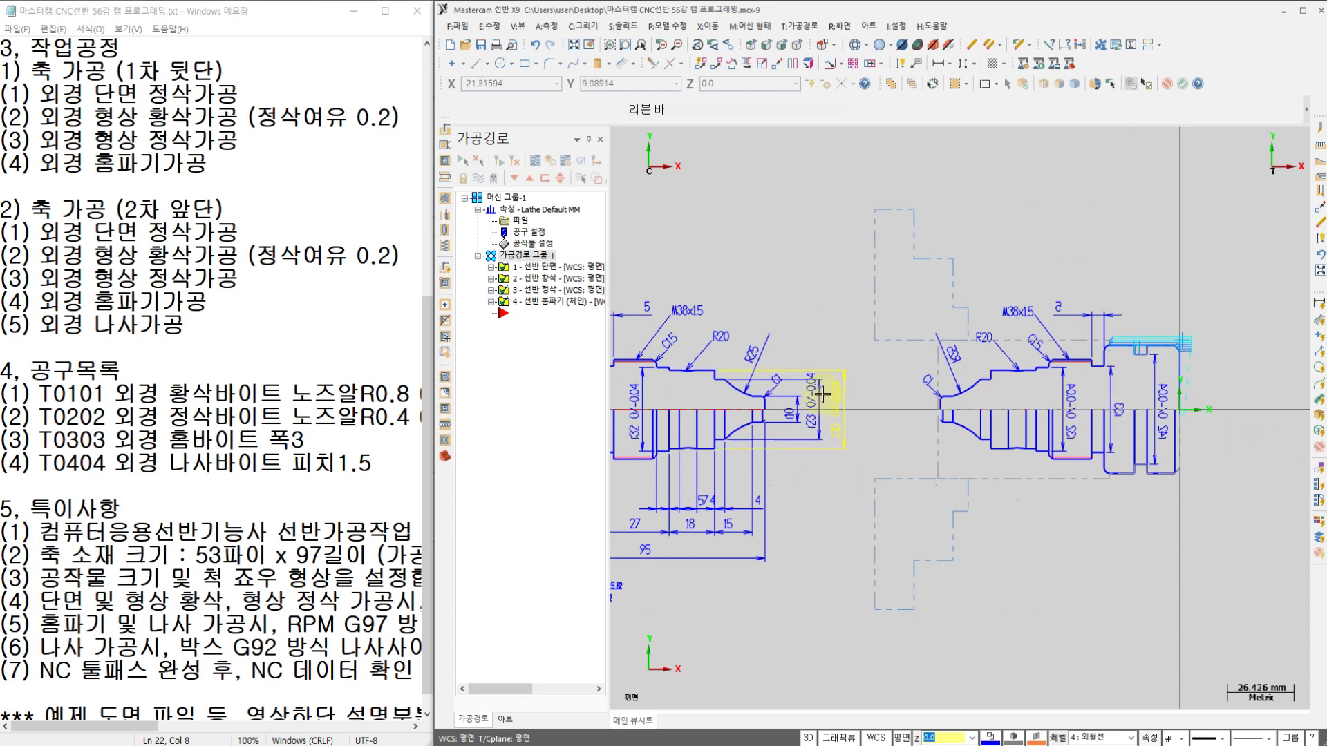
pyautogui.scroll(-1, 932, 444)
pyautogui.moveTo(928, 443); pyautogui.dragTo(1014, 434, button='middle')
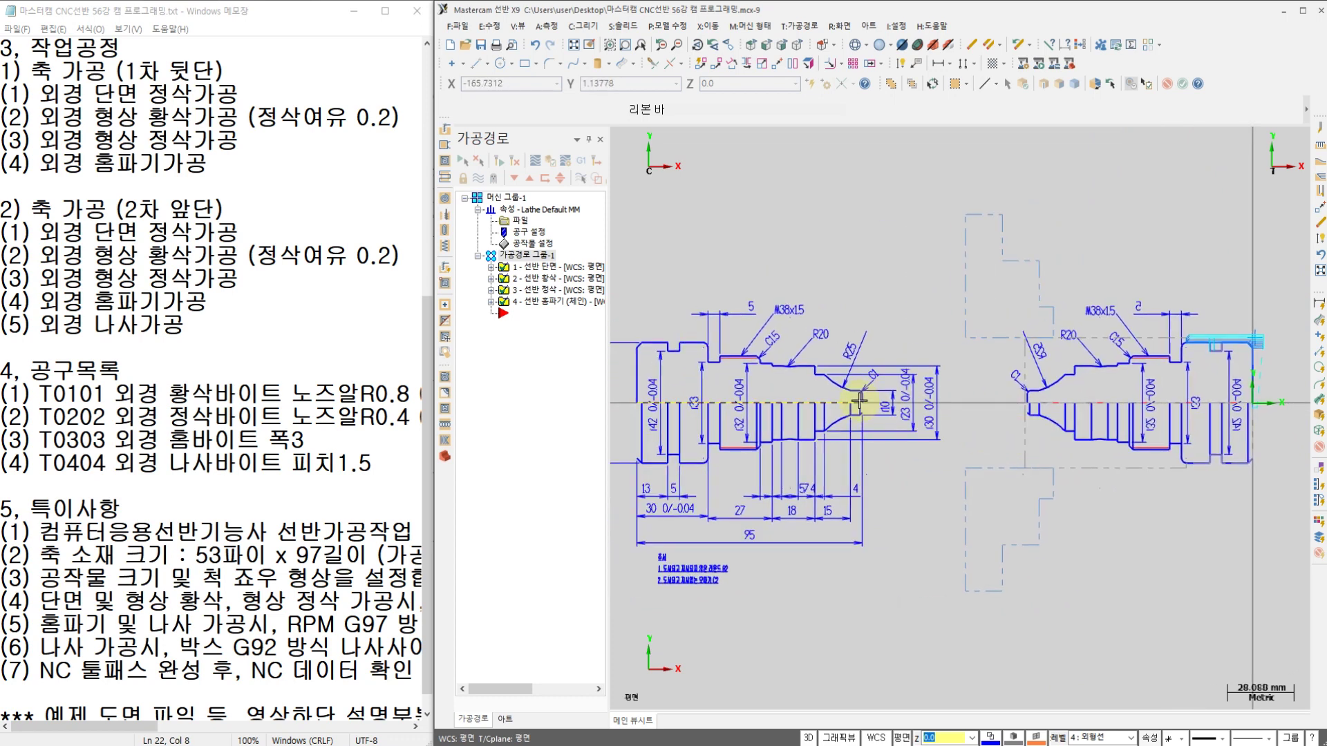
pyautogui.moveTo(882, 568); pyautogui.dragTo(906, 513, button='middle')
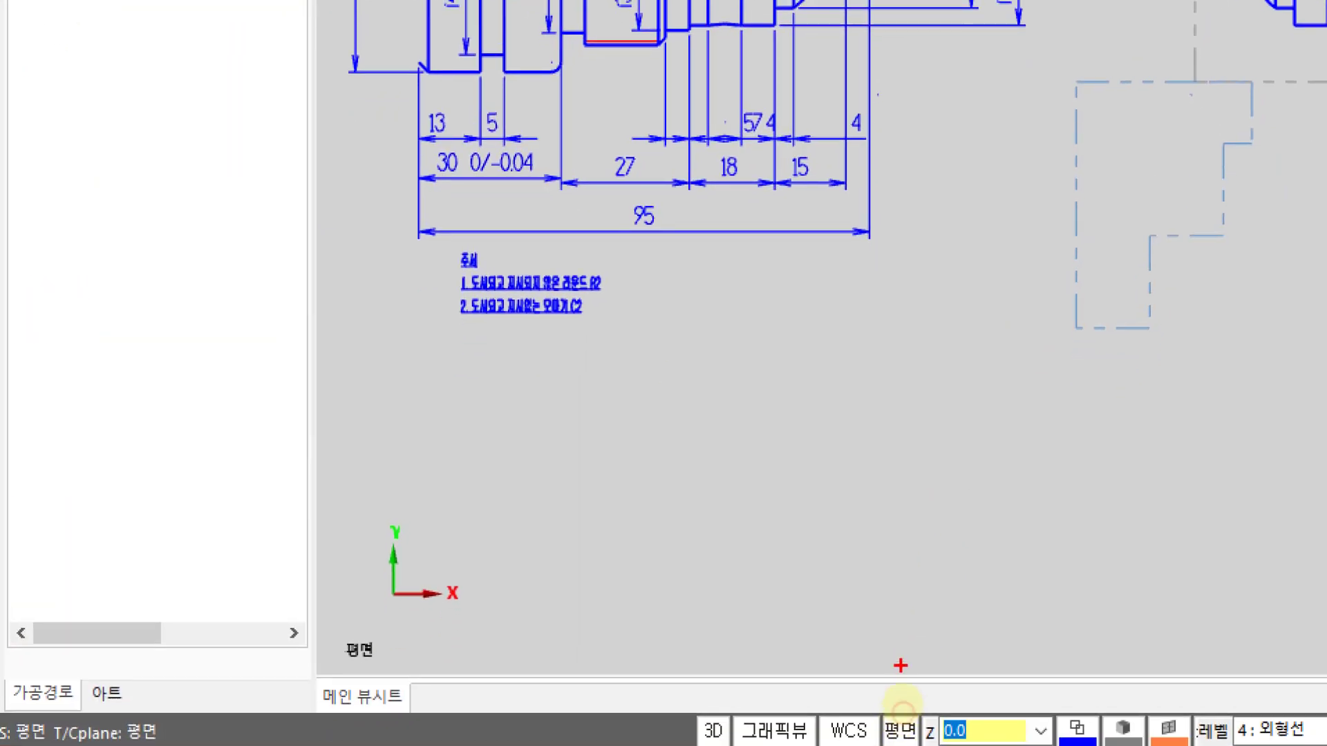
# Open the plane manager and duplicate the top plane (평면)
pyautogui.moveTo(898, 719); pyautogui.dragTo(908, 595)
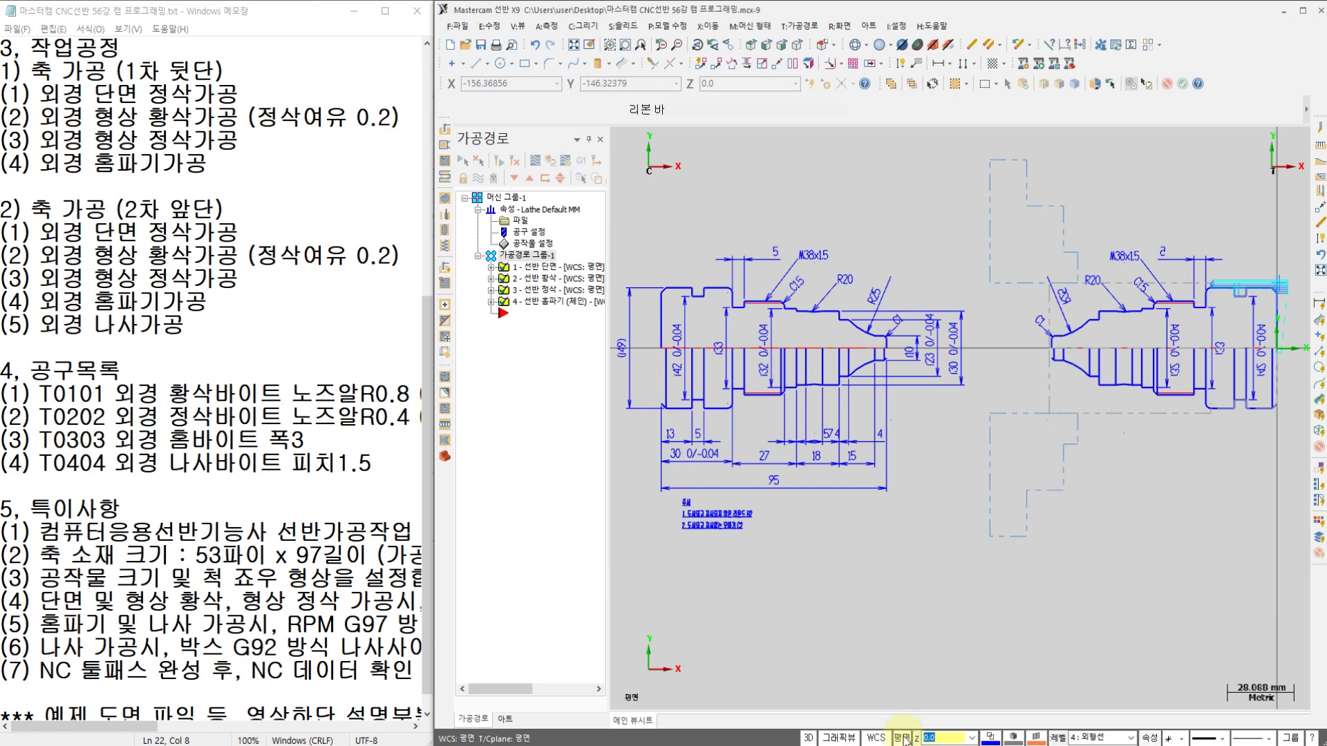
pyautogui.click(901, 738)
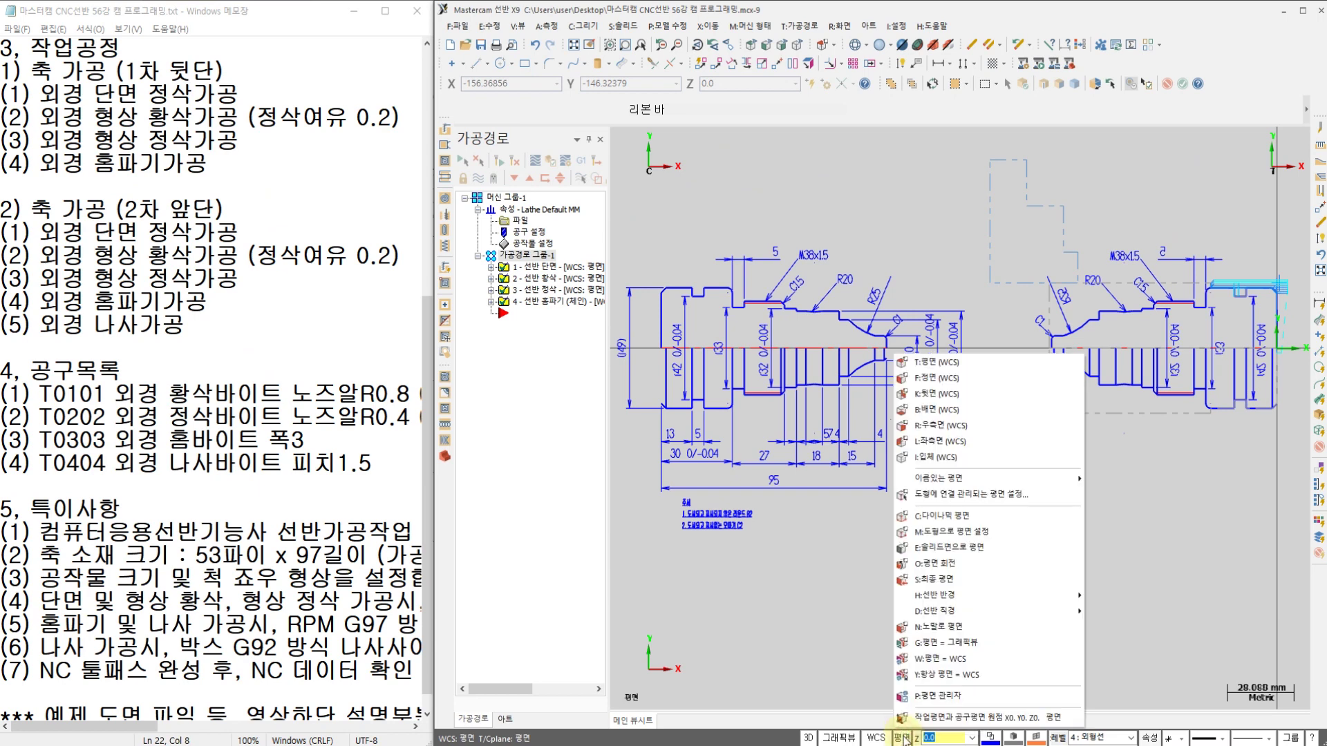
pyautogui.click(972, 698)
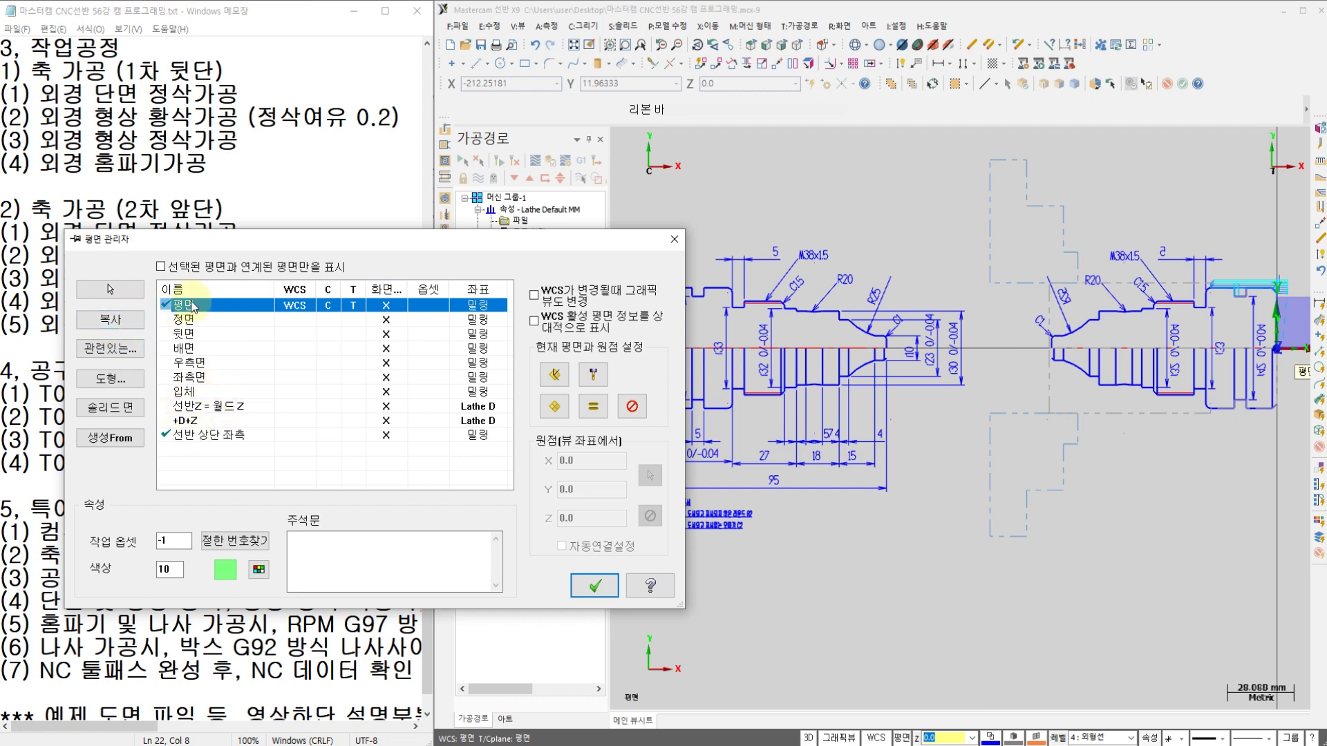
pyautogui.click(112, 321)
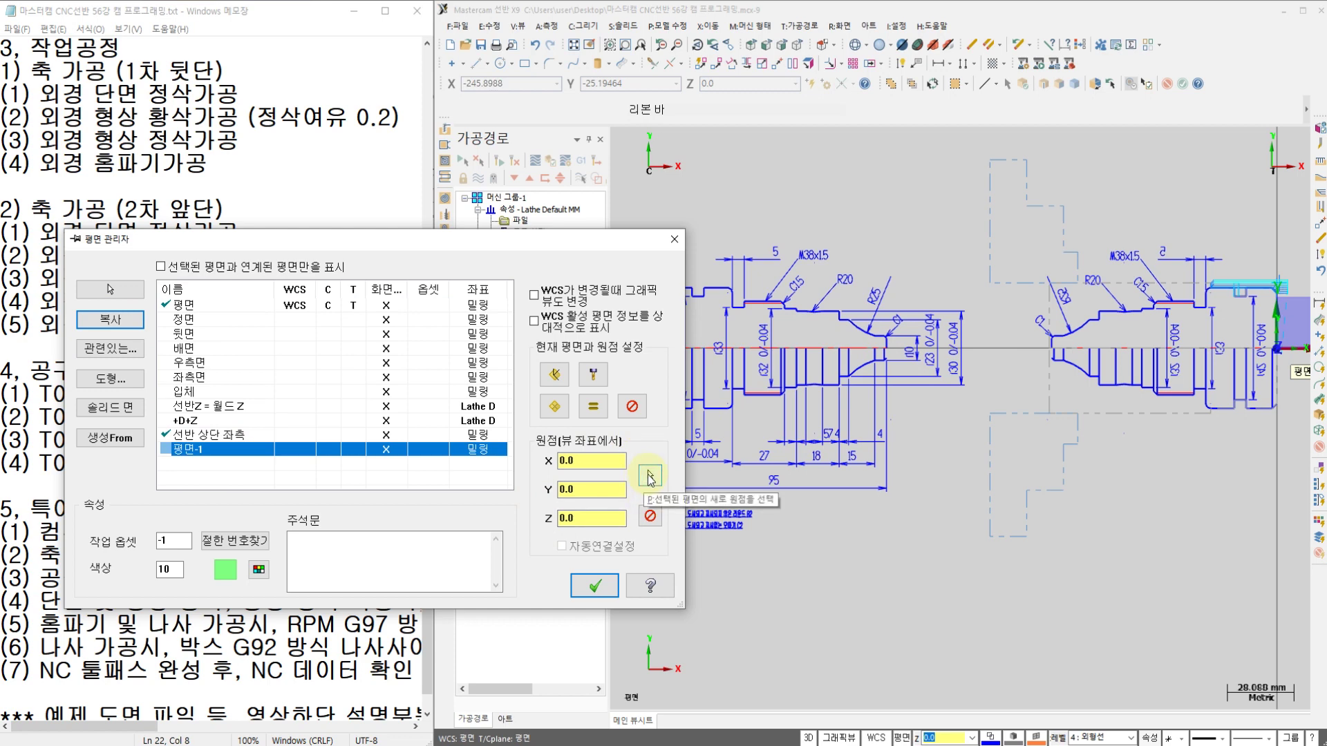
# Place the copied plane's origin on the centreline at the shaft's front end face and make it the active WCS, construction and tool plane
pyautogui.click(649, 475)
pyautogui.scroll(3, 879, 344)
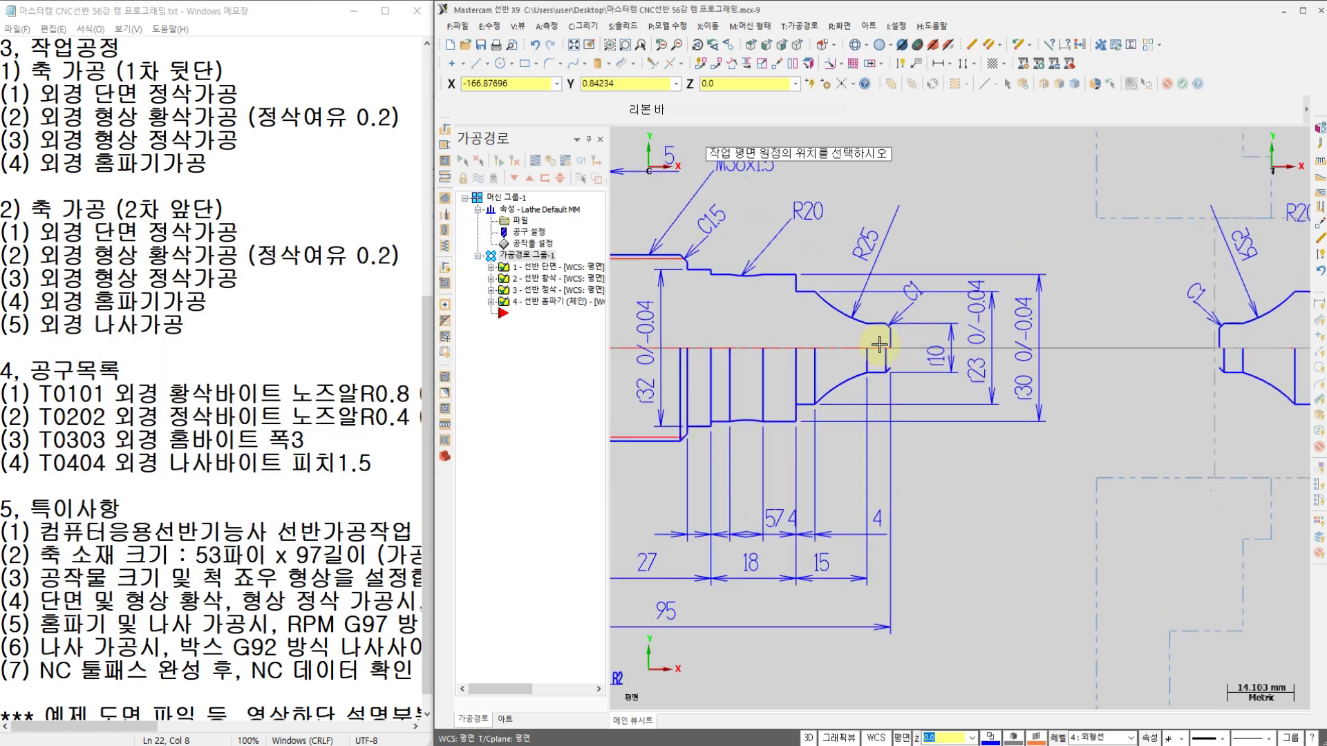
pyautogui.scroll(1, 878, 344)
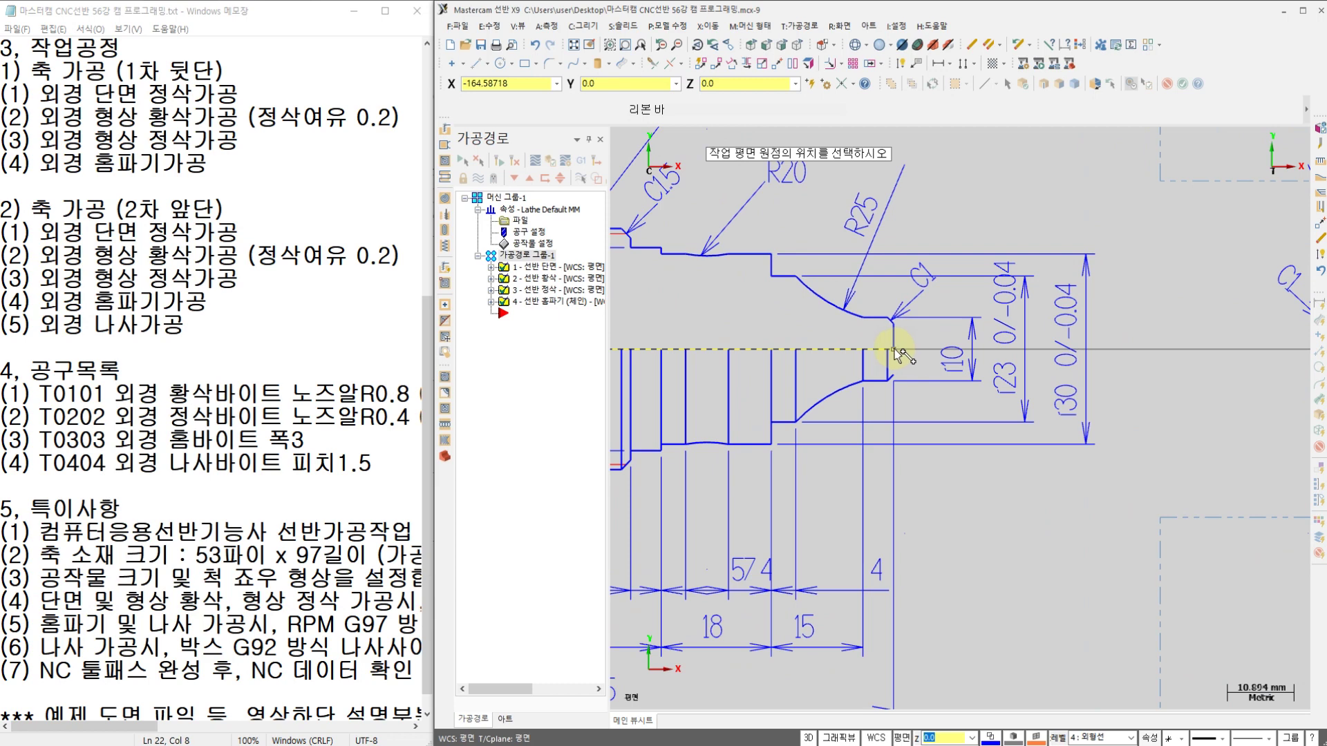
pyautogui.click(897, 353)
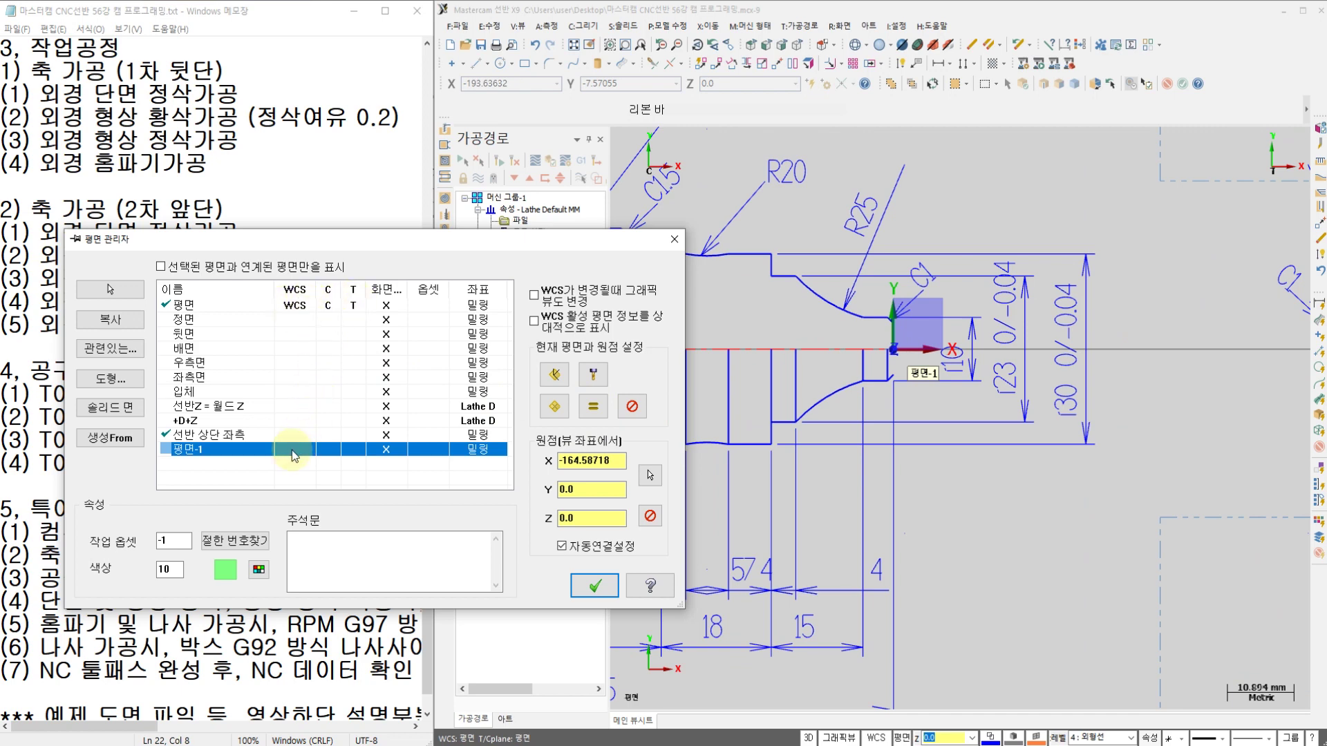
pyautogui.click(594, 409)
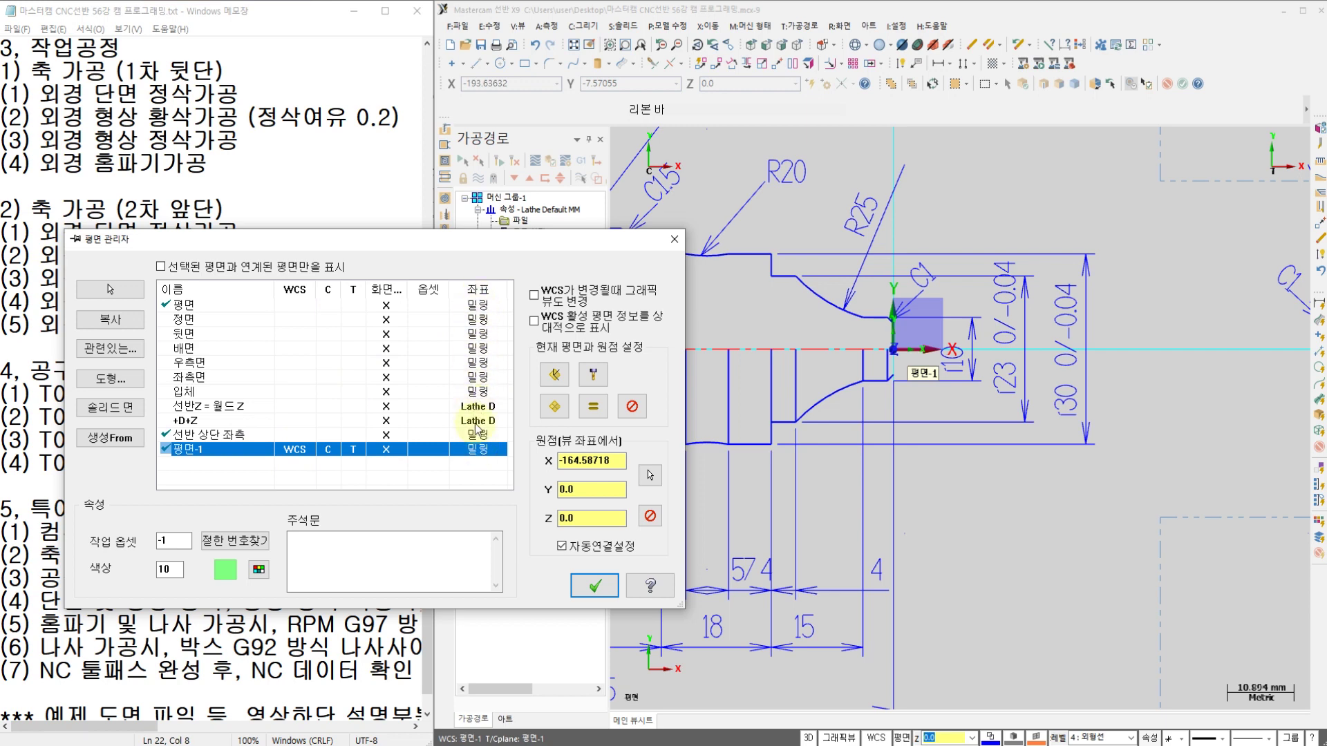
pyautogui.click(595, 587)
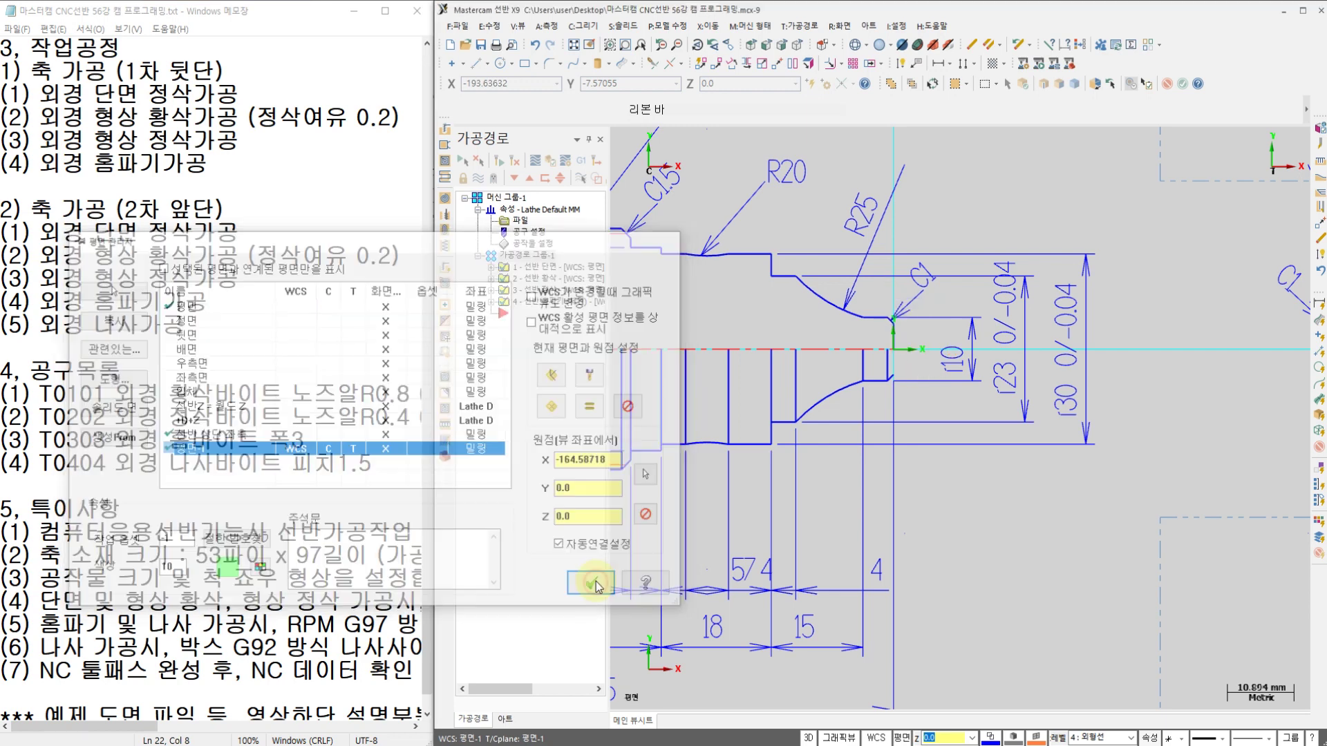
# Compare the new origin at the dimensioned shaft's front end with the mirrored first-side setup, and review the front-side profile from R25 to M38x1.5
pyautogui.scroll(-1, 869, 378)
pyautogui.scroll(-2, 869, 378)
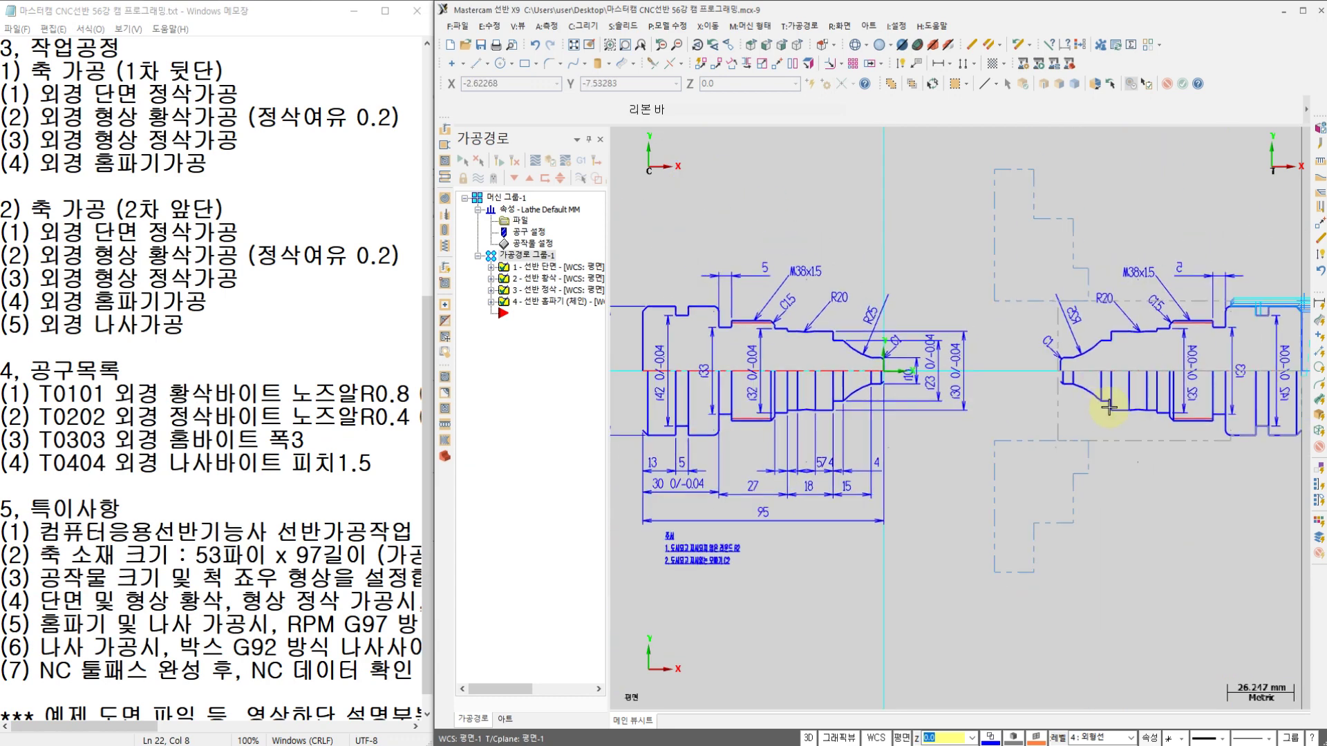
pyautogui.scroll(3, 956, 411)
pyautogui.scroll(1, 956, 406)
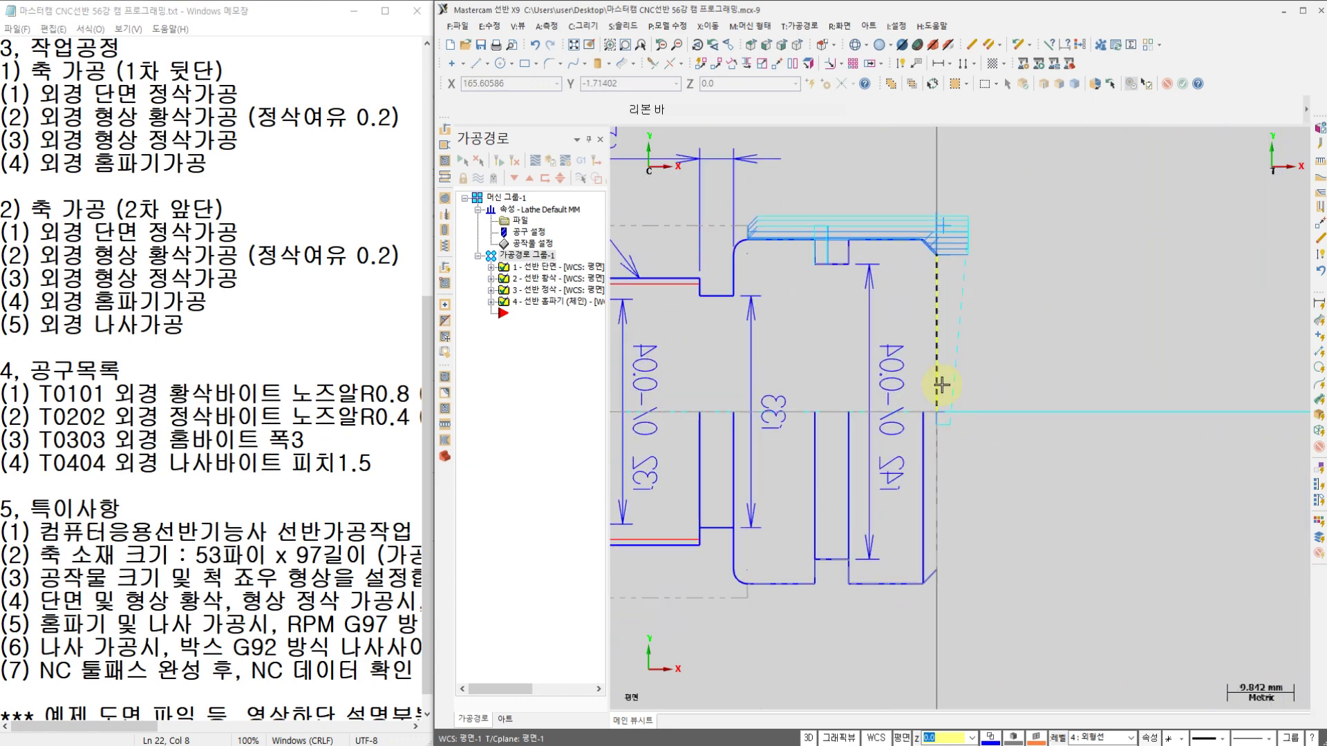
pyautogui.scroll(-3, 936, 392)
pyautogui.moveTo(889, 419)
pyautogui.mouseDown(button='middle')
pyautogui.moveTo(1143, 408)
pyautogui.moveTo(950, 401)
pyautogui.mouseUp(button='middle')
pyautogui.scroll(5, 833, 406)
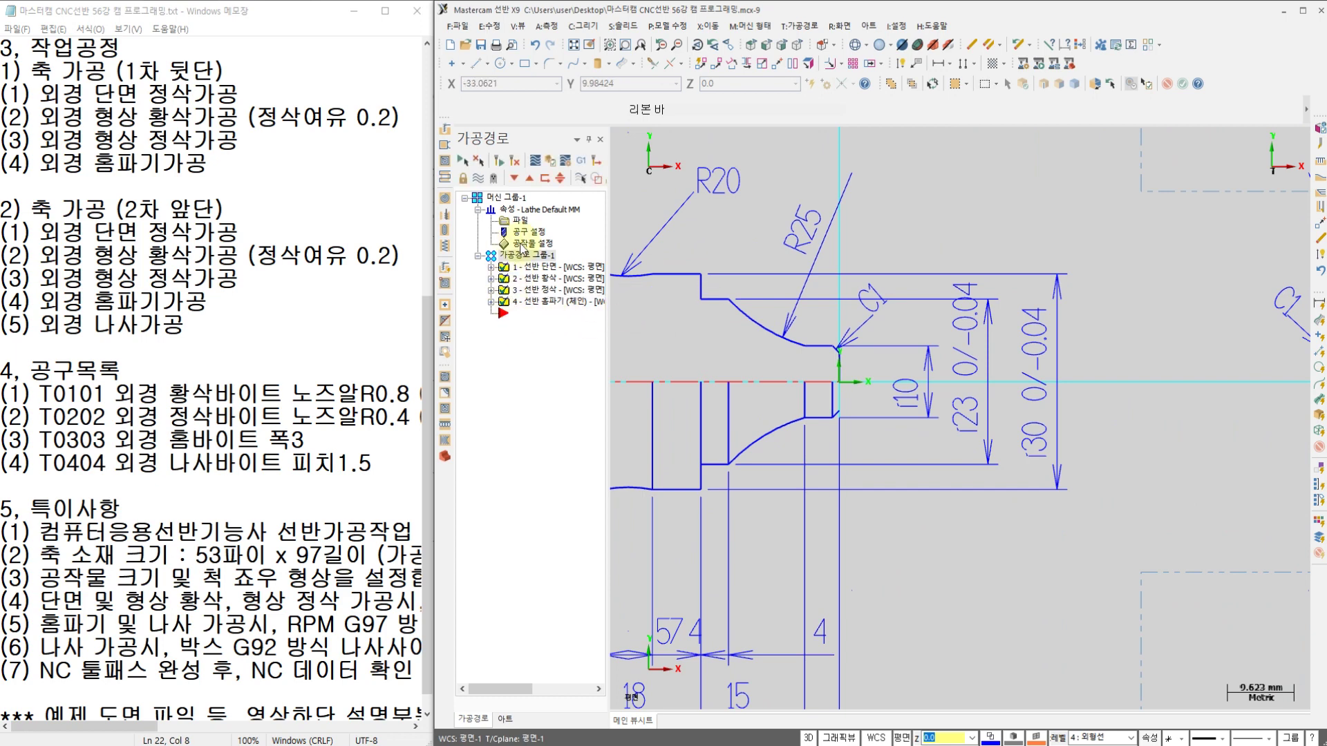
pyautogui.scroll(-4, 947, 418)
pyautogui.moveTo(868, 454); pyautogui.dragTo(712, 475, button='middle')
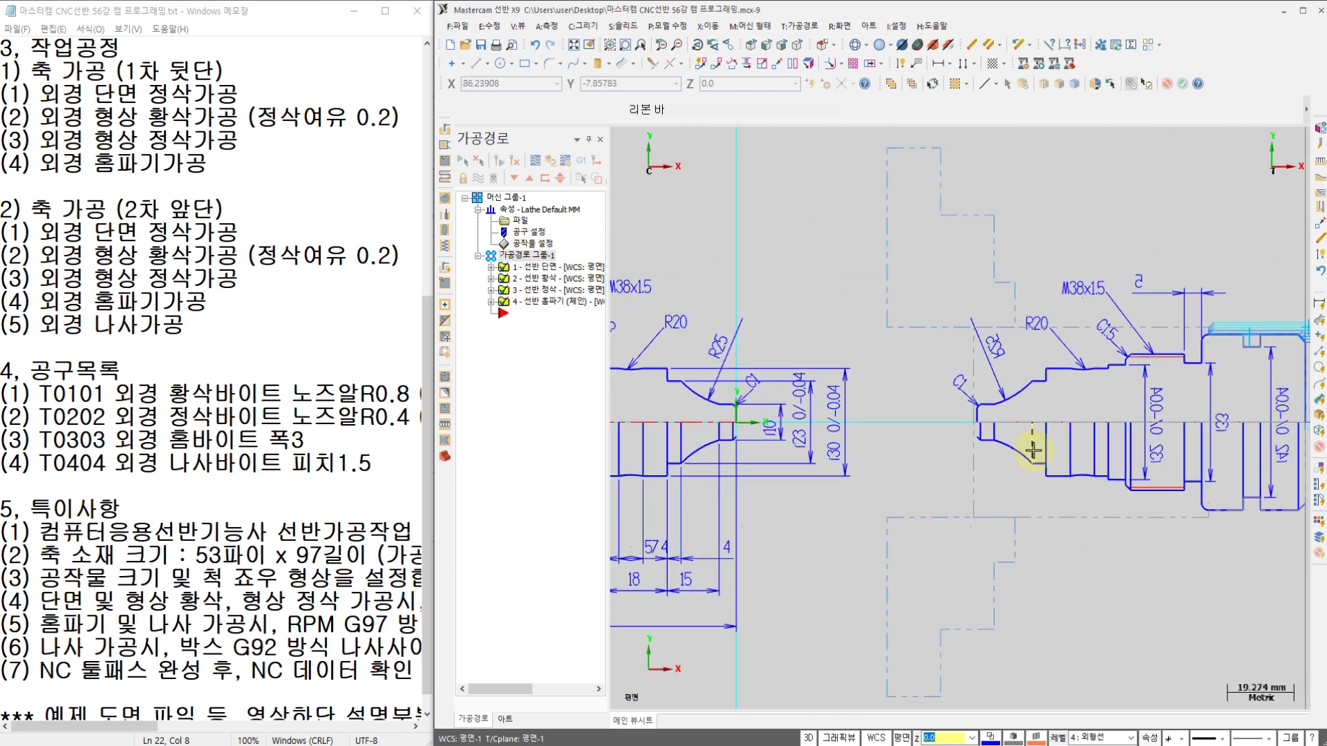
pyautogui.moveTo(1030, 450); pyautogui.dragTo(832, 466, button='middle')
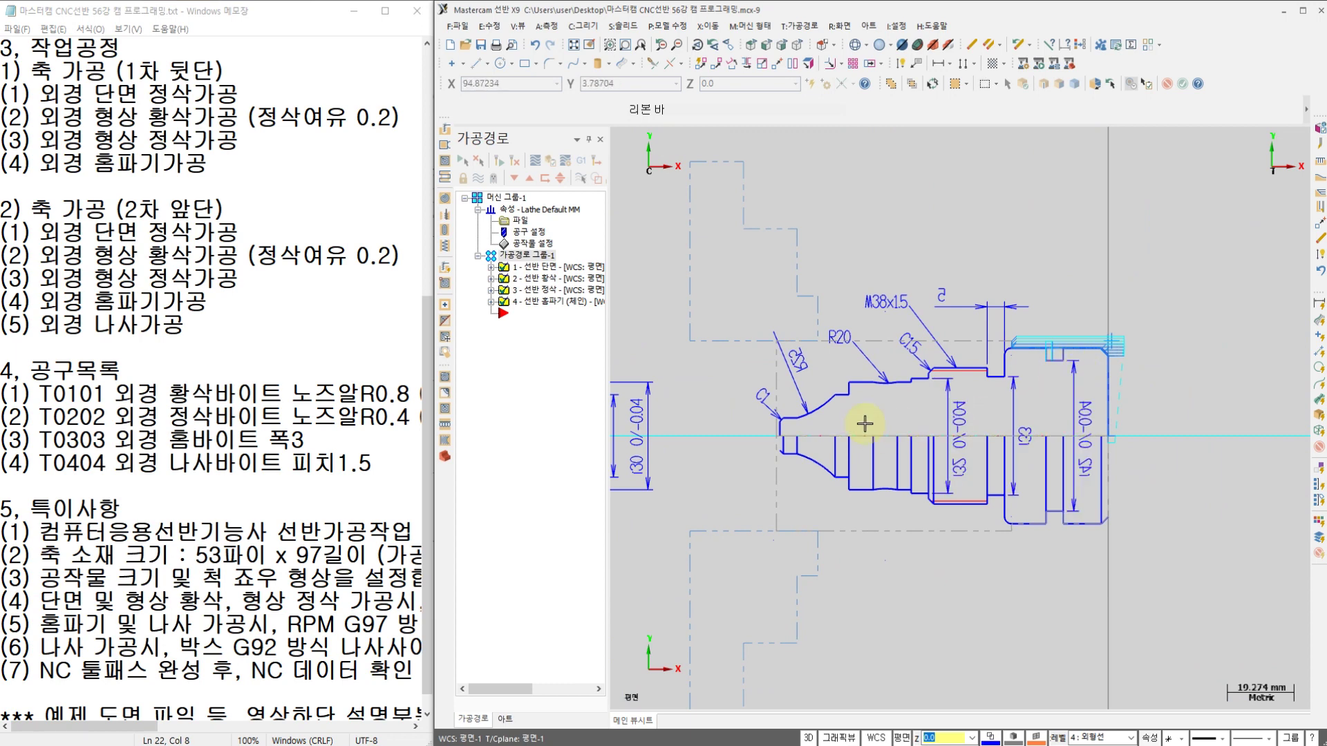
pyautogui.moveTo(646, 449)
pyautogui.mouseDown(button='middle')
pyautogui.moveTo(838, 451)
pyautogui.moveTo(744, 448)
pyautogui.moveTo(892, 430)
pyautogui.mouseUp(button='middle')
pyautogui.scroll(3, 732, 459)
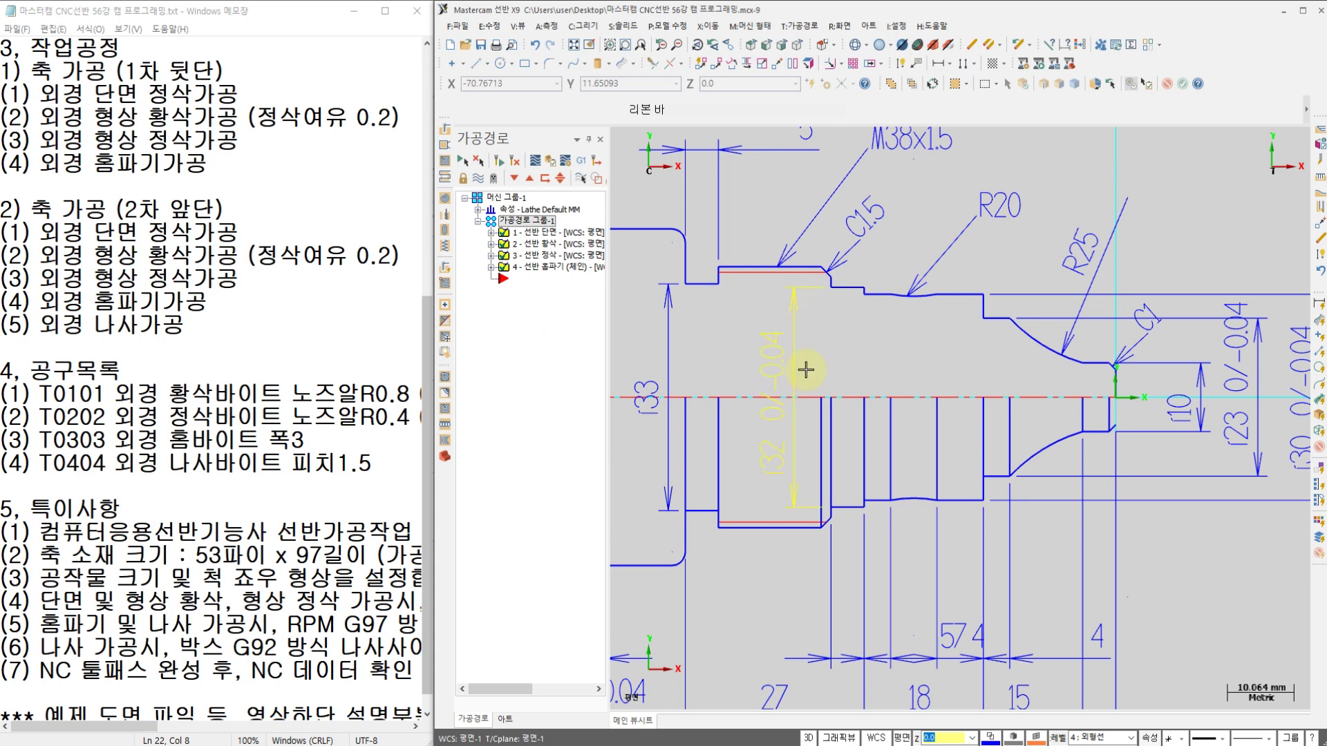
pyautogui.moveTo(861, 323); pyautogui.dragTo(916, 355, button='middle')
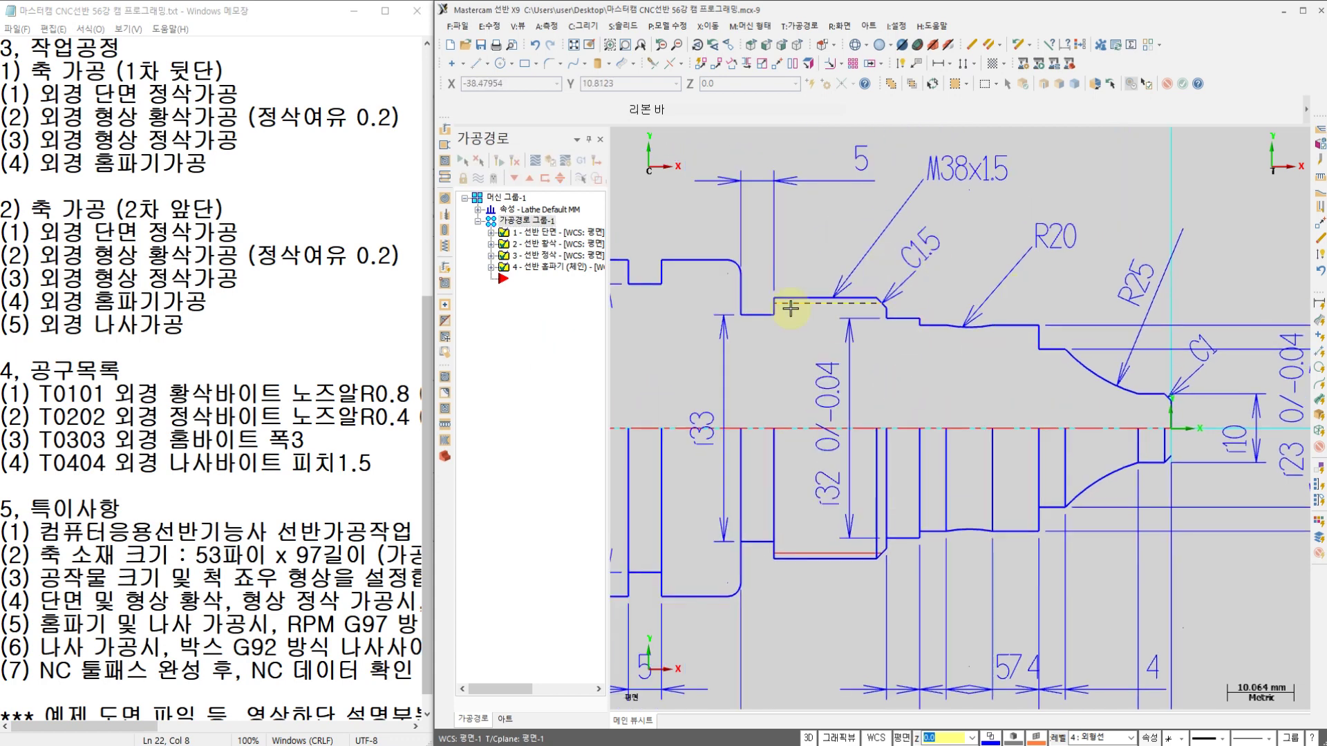
# Create a new lathe (선반) machine group for the second side and expand its properties in the toolpath tree
pyautogui.rightClick(525, 335)
pyautogui.moveTo(553, 391)
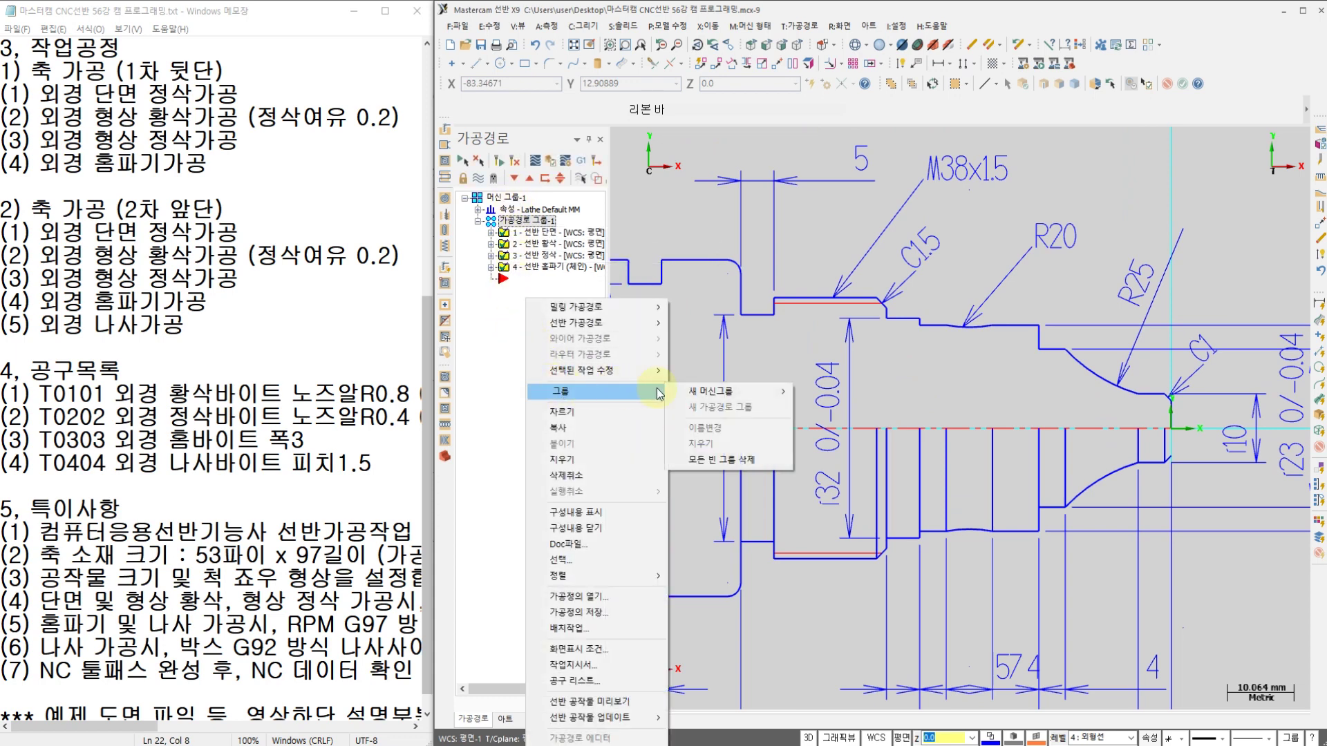
pyautogui.moveTo(705, 397)
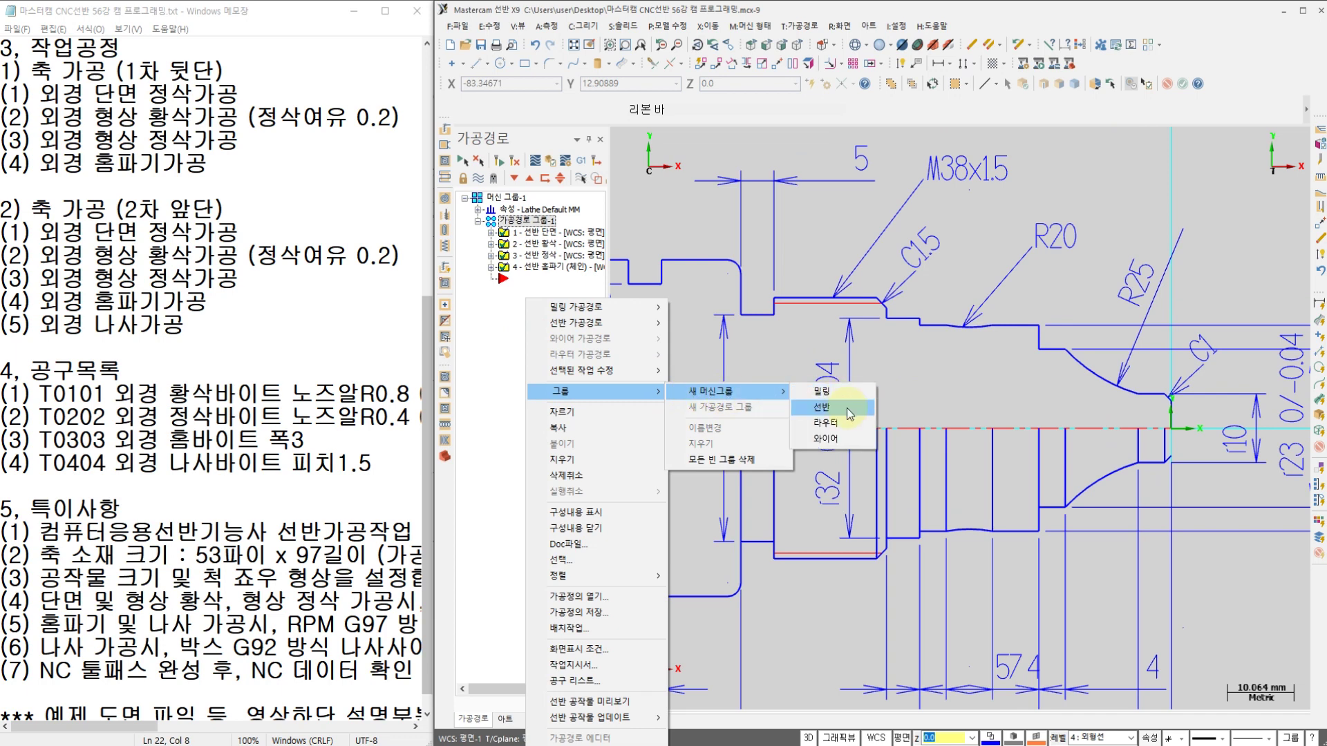
pyautogui.click(847, 408)
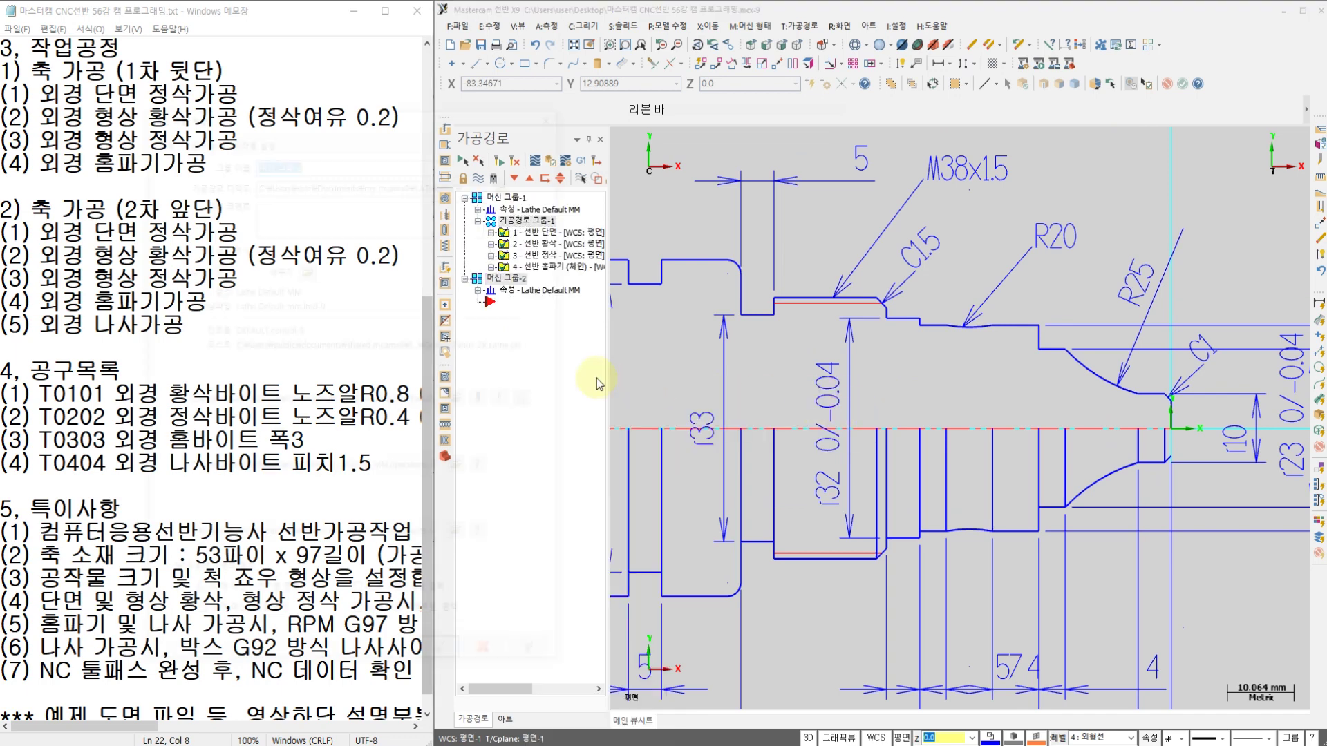
pyautogui.click(448, 660)
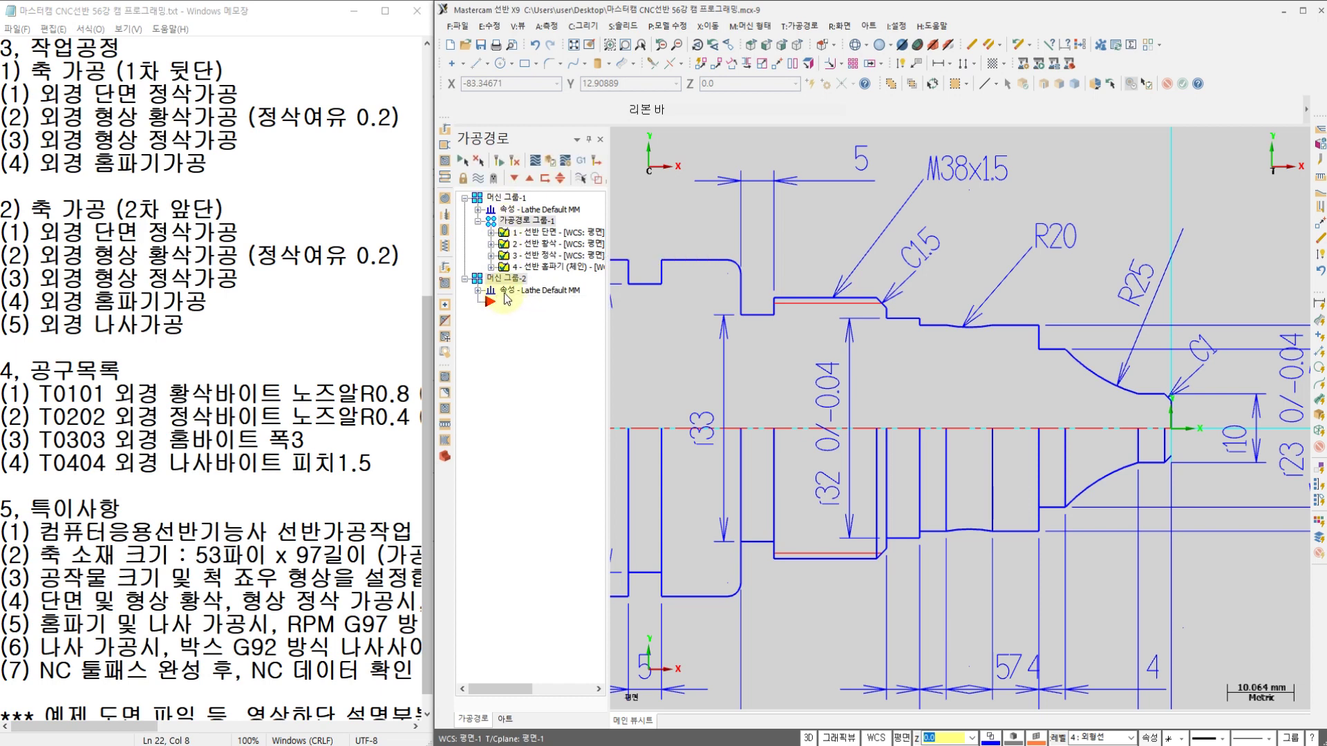
pyautogui.click(478, 291)
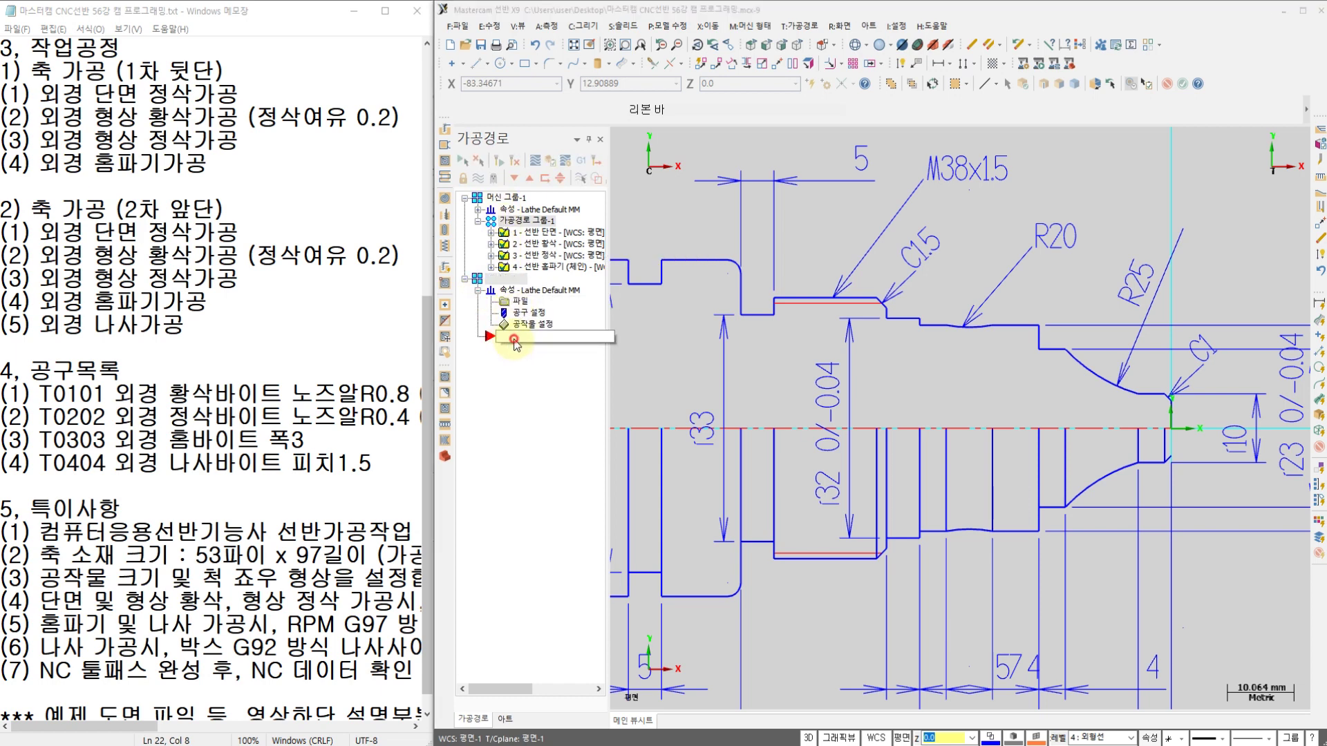
pyautogui.click(500, 351)
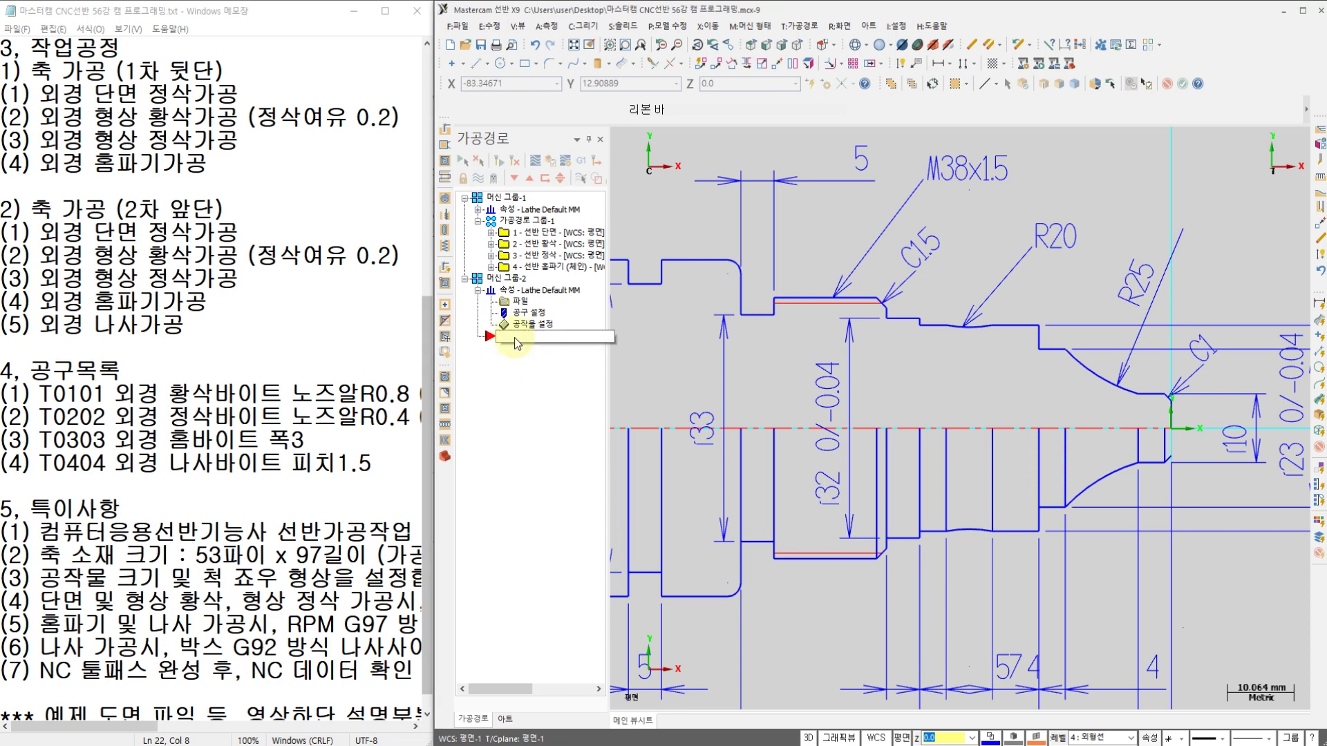
# Examine the full dimensioned shaft around the new front-end origin against the mirrored shaft before defining the second-side stock
pyautogui.scroll(-1, 1055, 352)
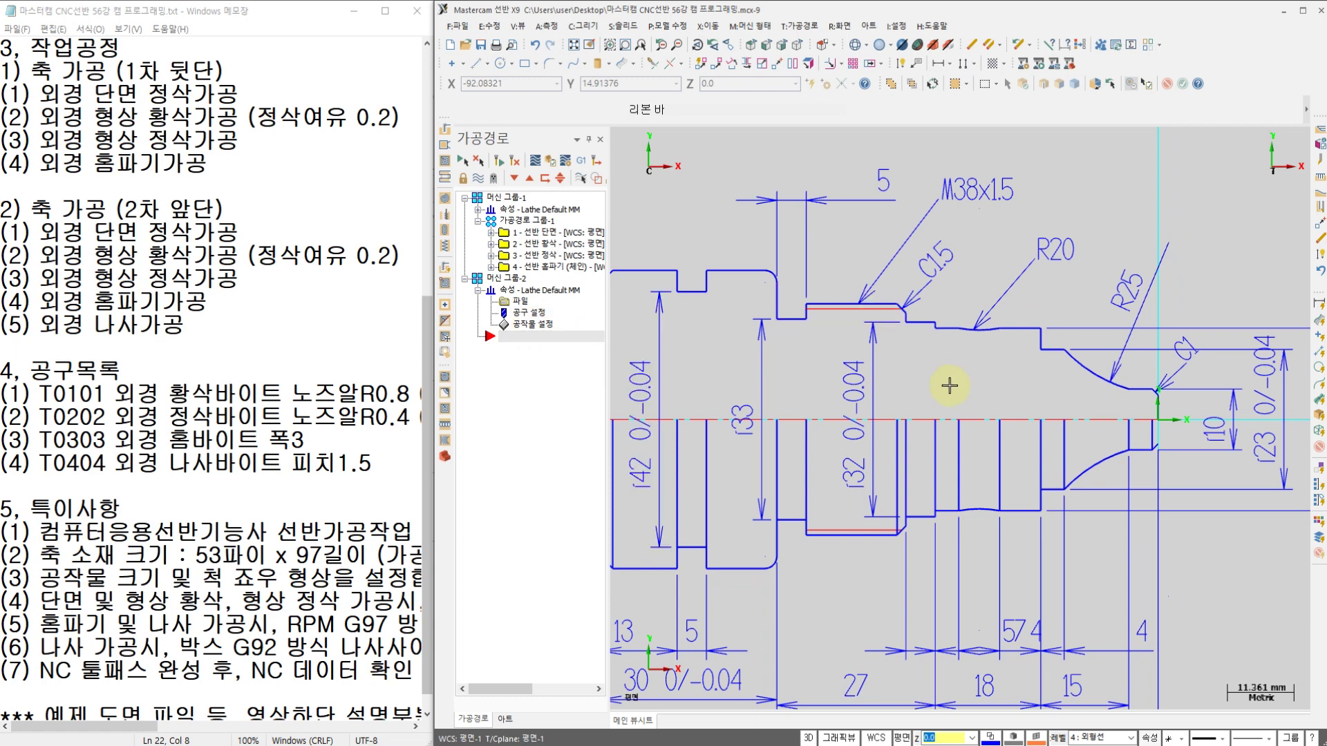
pyautogui.scroll(-3, 877, 317)
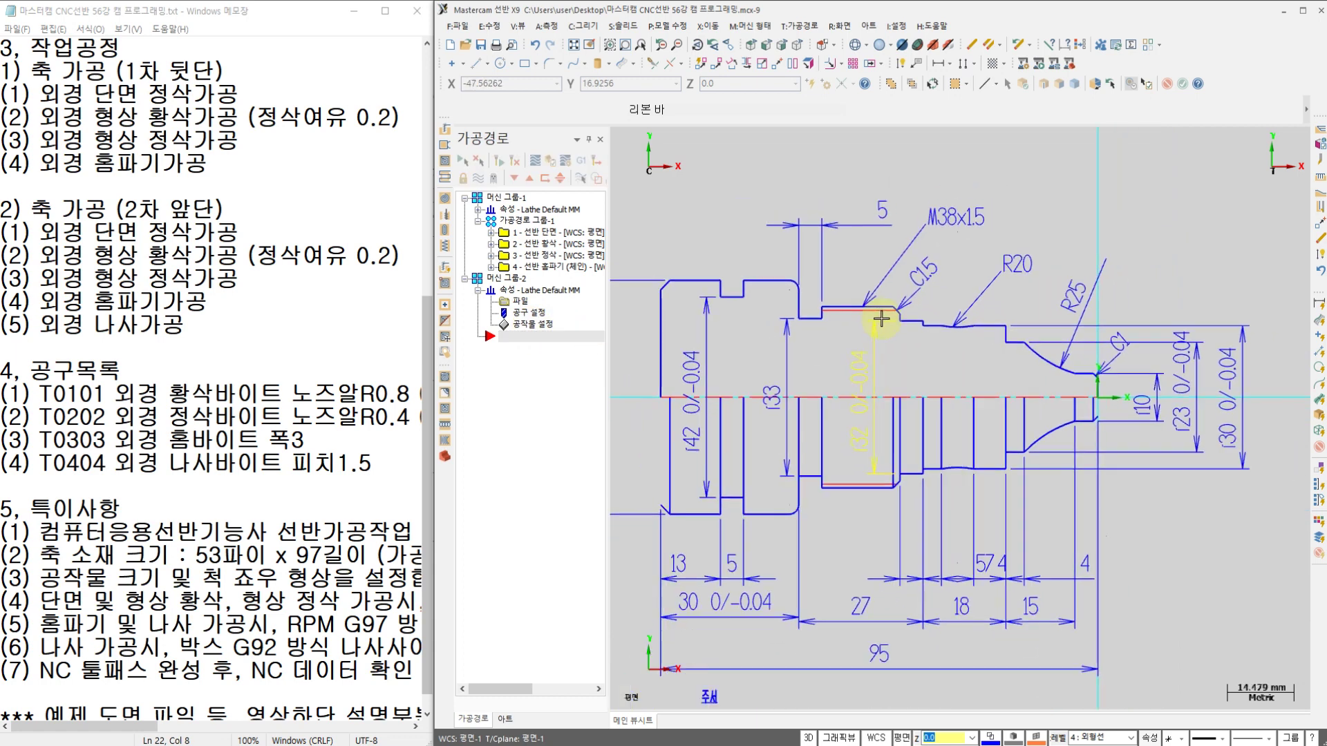
pyautogui.moveTo(1167, 344); pyautogui.dragTo(836, 391, button='middle')
pyautogui.moveTo(1104, 377)
pyautogui.mouseDown(button='middle')
pyautogui.moveTo(834, 398)
pyautogui.moveTo(1133, 353)
pyautogui.mouseUp(button='middle')
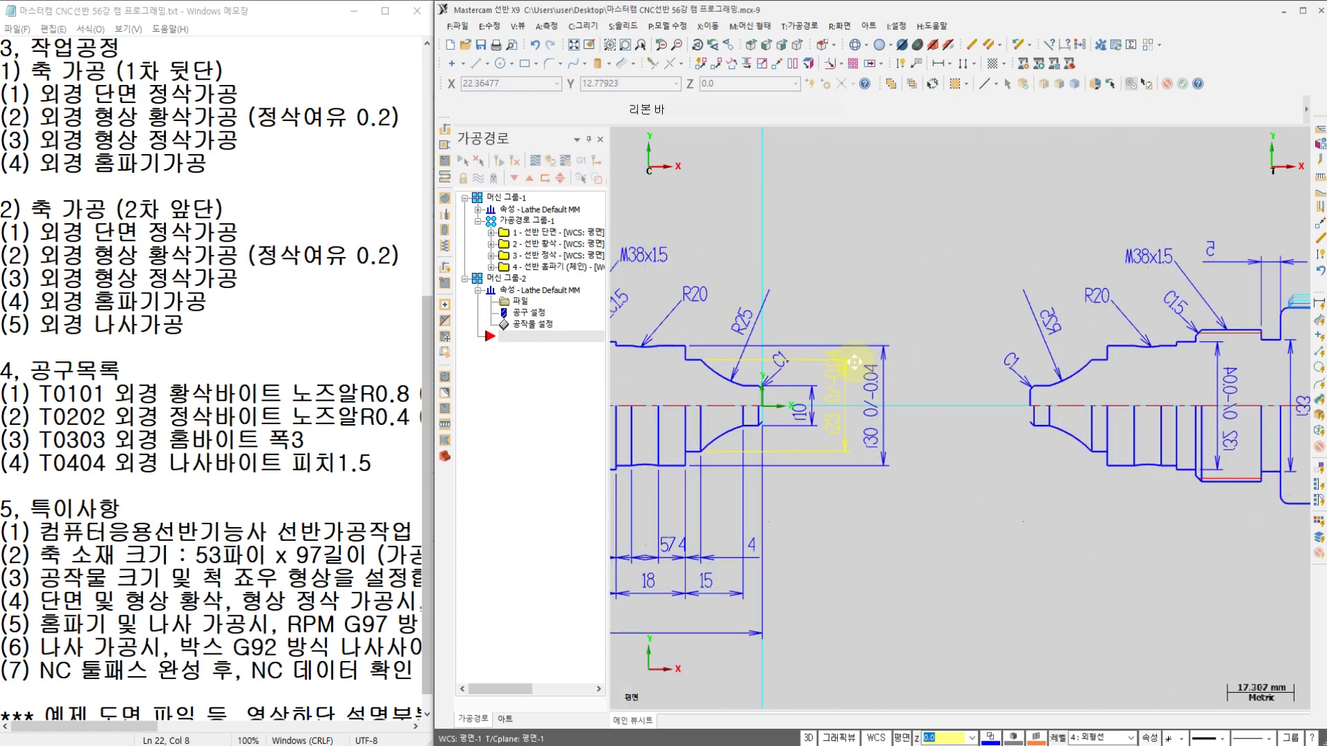
pyautogui.moveTo(853, 364); pyautogui.dragTo(1042, 379, button='middle')
pyautogui.scroll(1, 854, 369)
pyautogui.moveTo(870, 387); pyautogui.dragTo(970, 381, button='middle')
pyautogui.scroll(1, 840, 379)
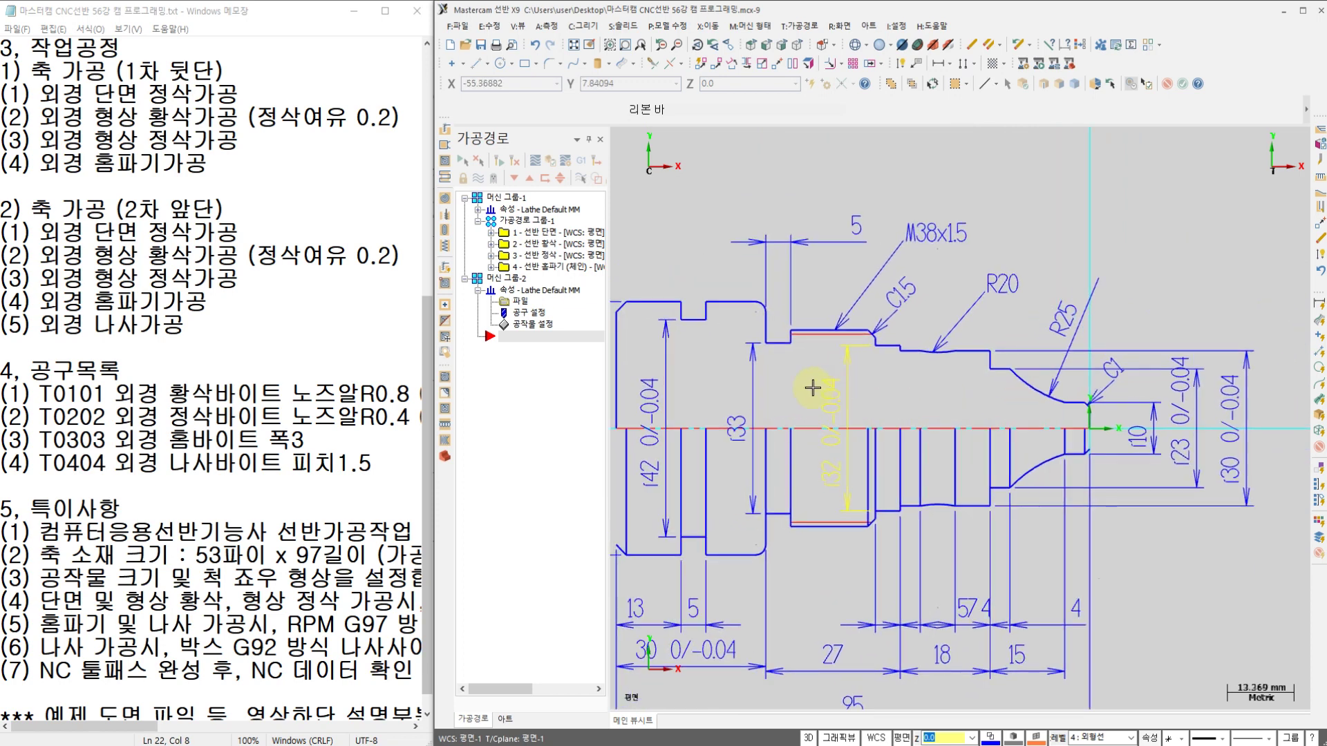
pyautogui.scroll(1, 810, 386)
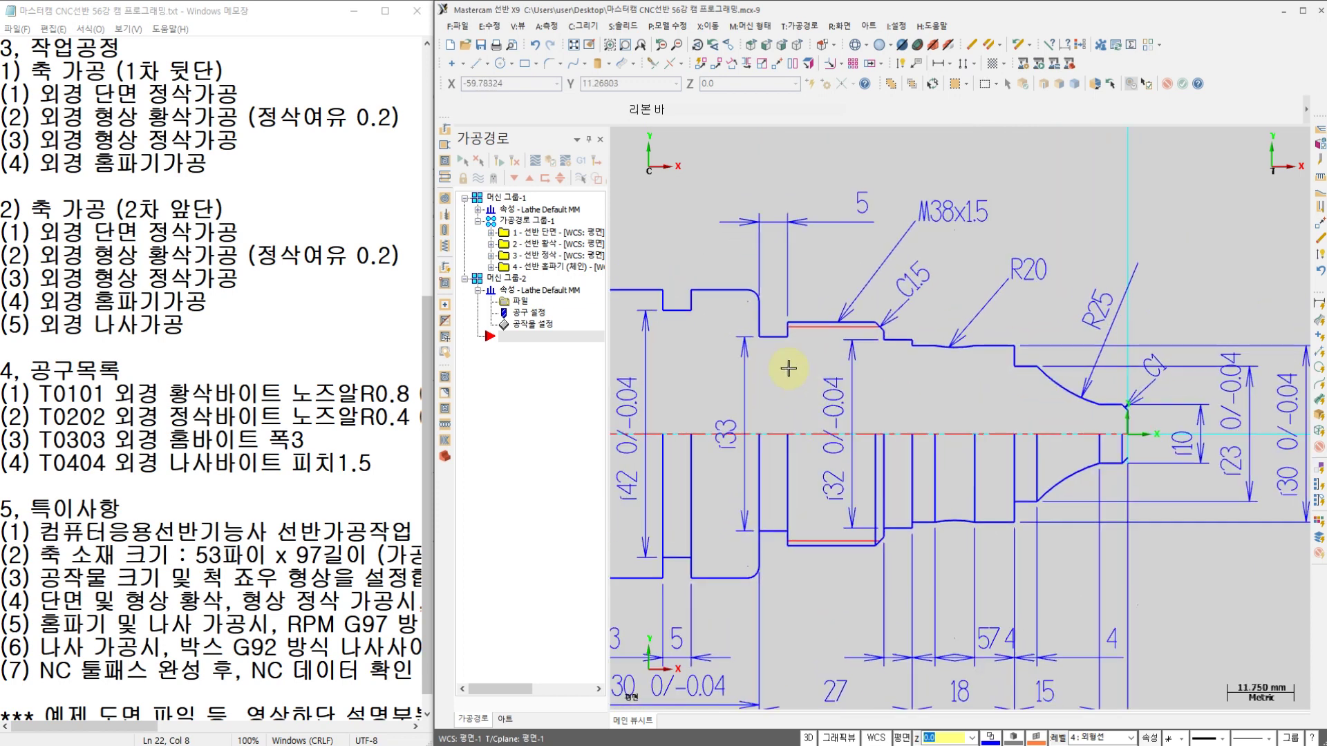
# Define the second group's left-spindle stock as a cylinder with outer diameter 53.0, length 97.0, Z position 1.0 and axis -Z
pyautogui.doubleClick(526, 325)
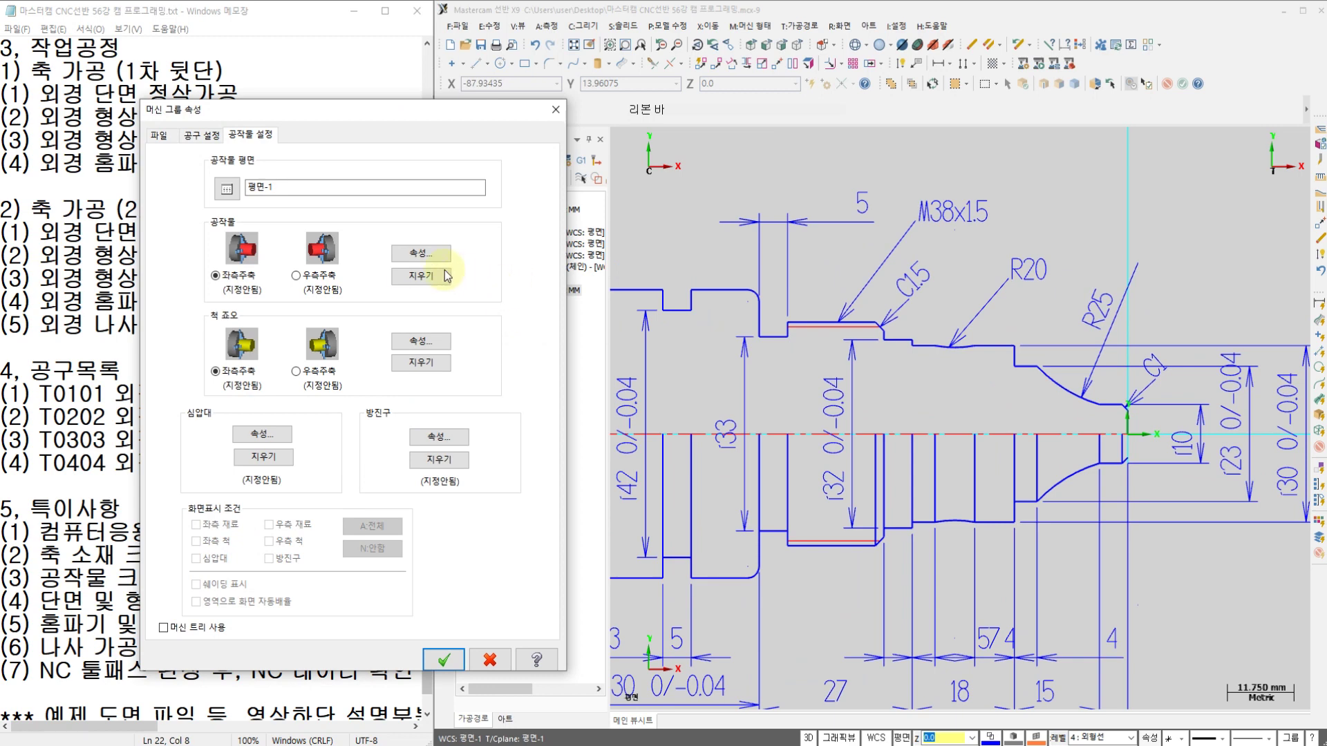
pyautogui.click(420, 256)
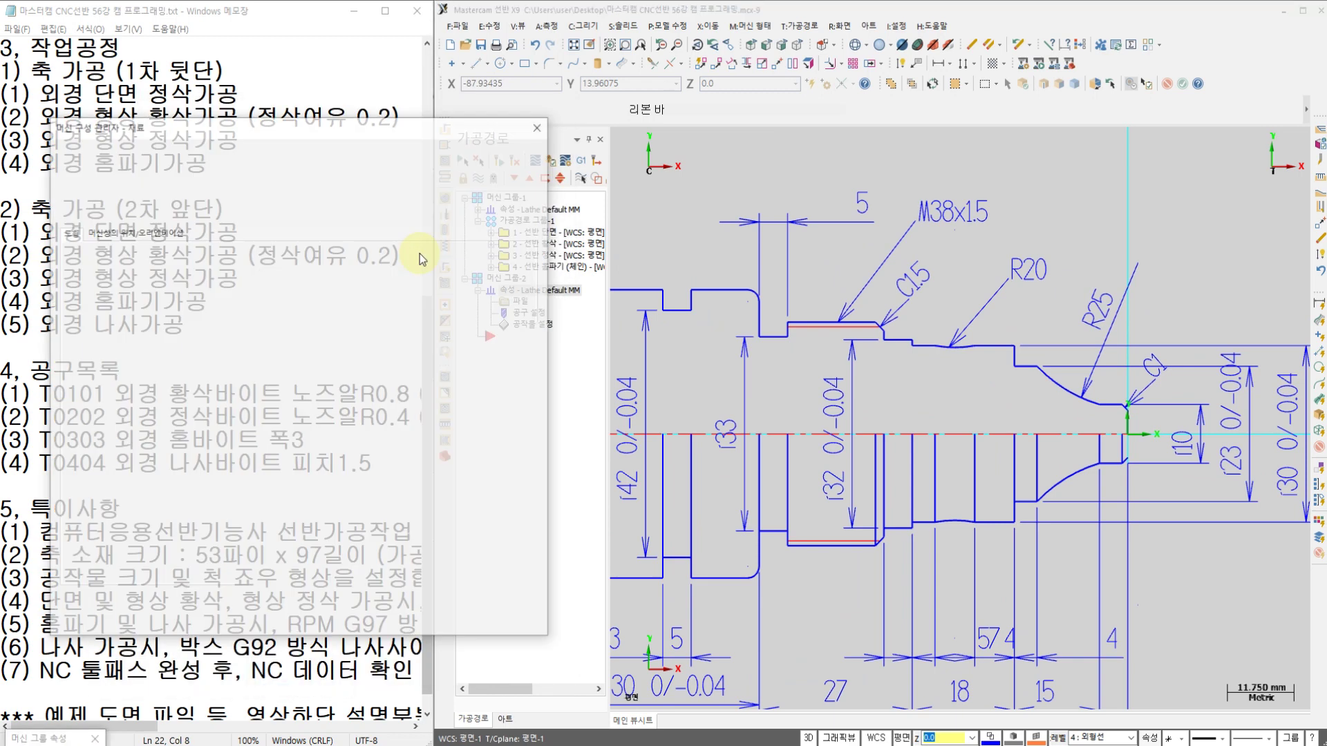
pyautogui.click(212, 373)
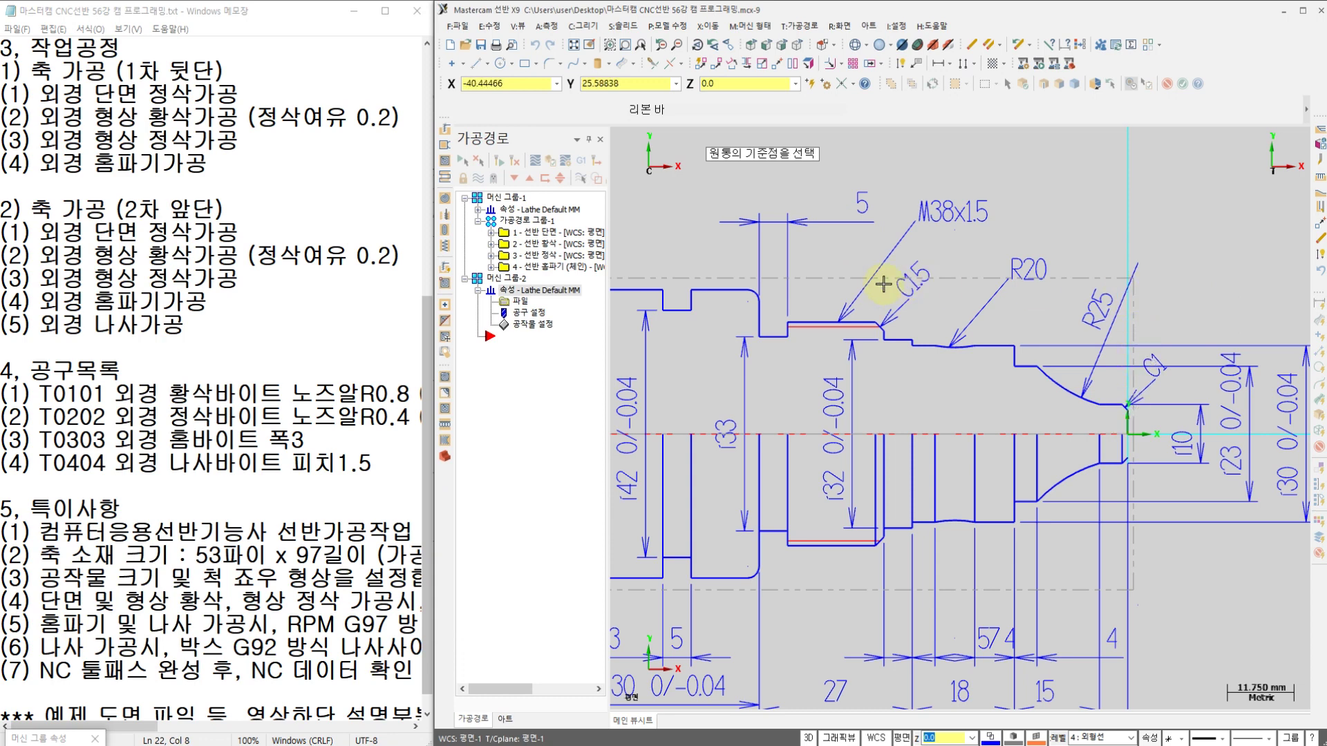
pyautogui.click(835, 339)
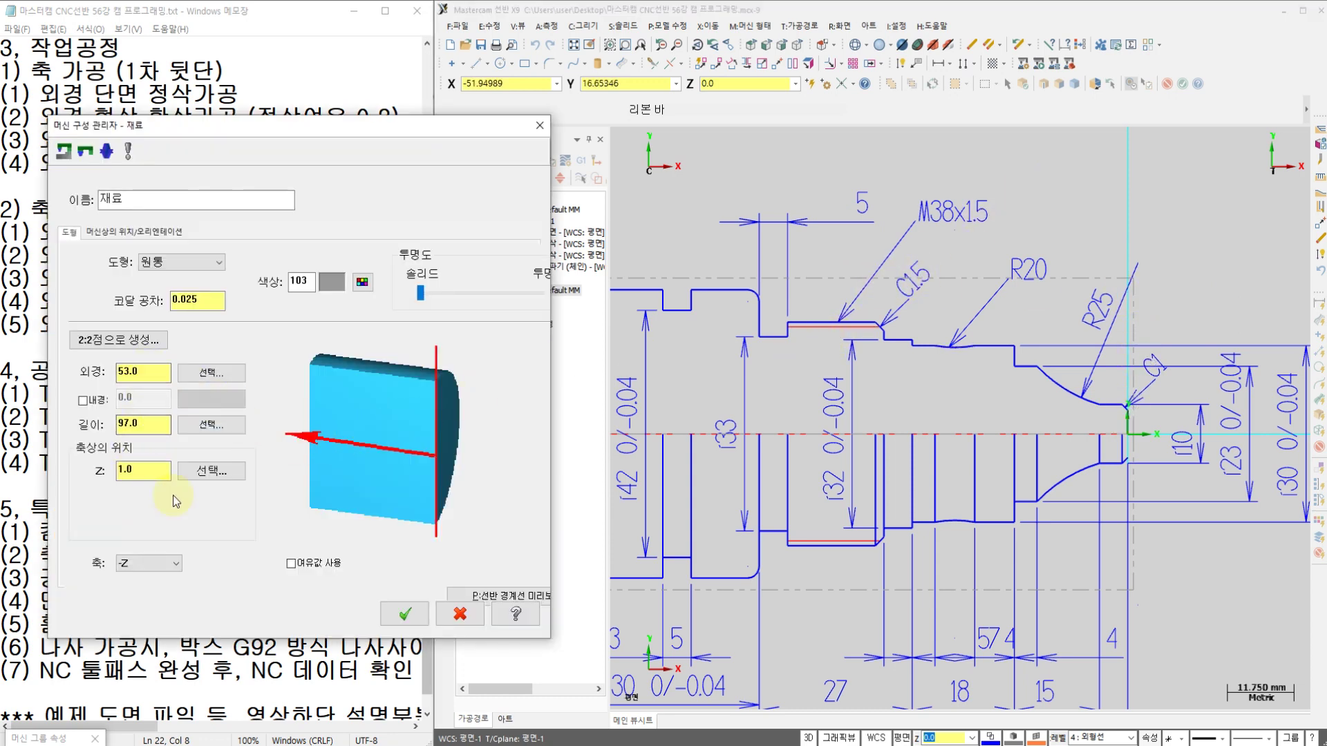
pyautogui.click(413, 617)
pyautogui.click(407, 618)
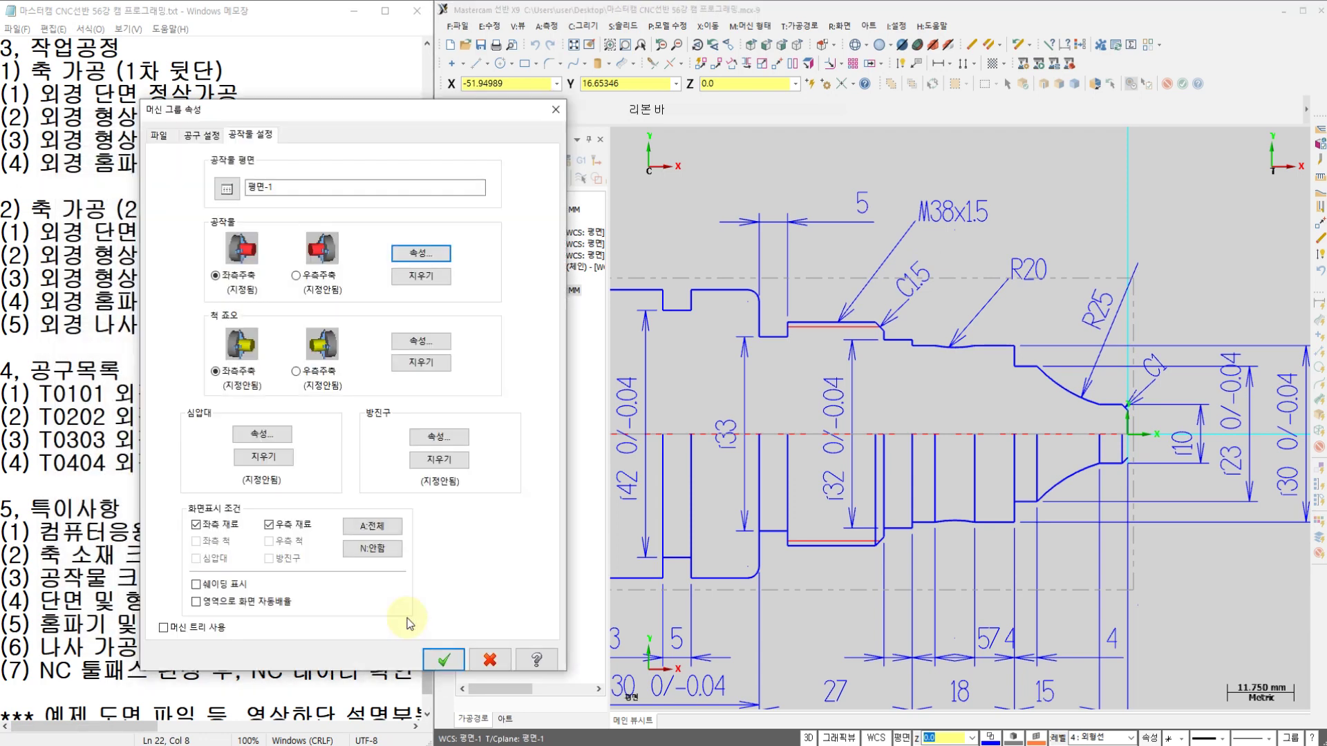
# Define the left spindle chuck jaws positioned from the stock with a grip length of 12.0, and accept the machine group properties
pyautogui.click(416, 343)
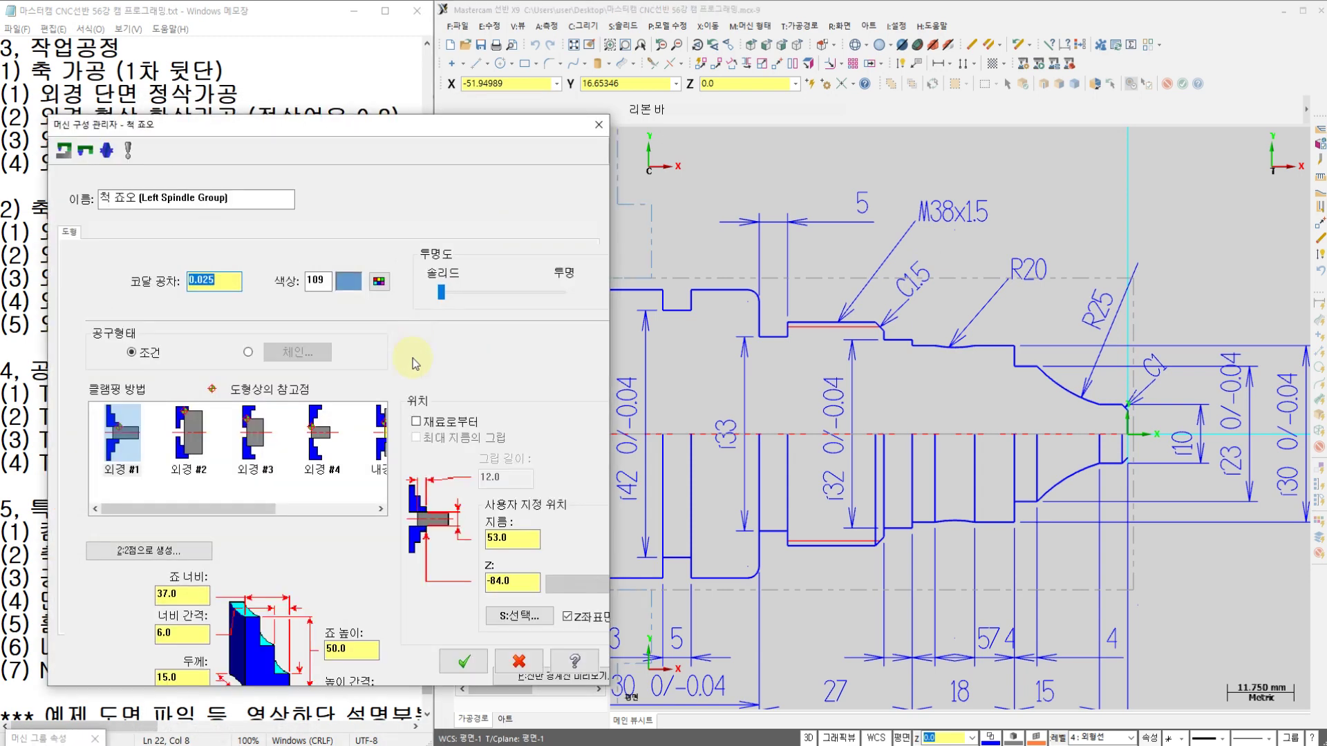
pyautogui.click(416, 423)
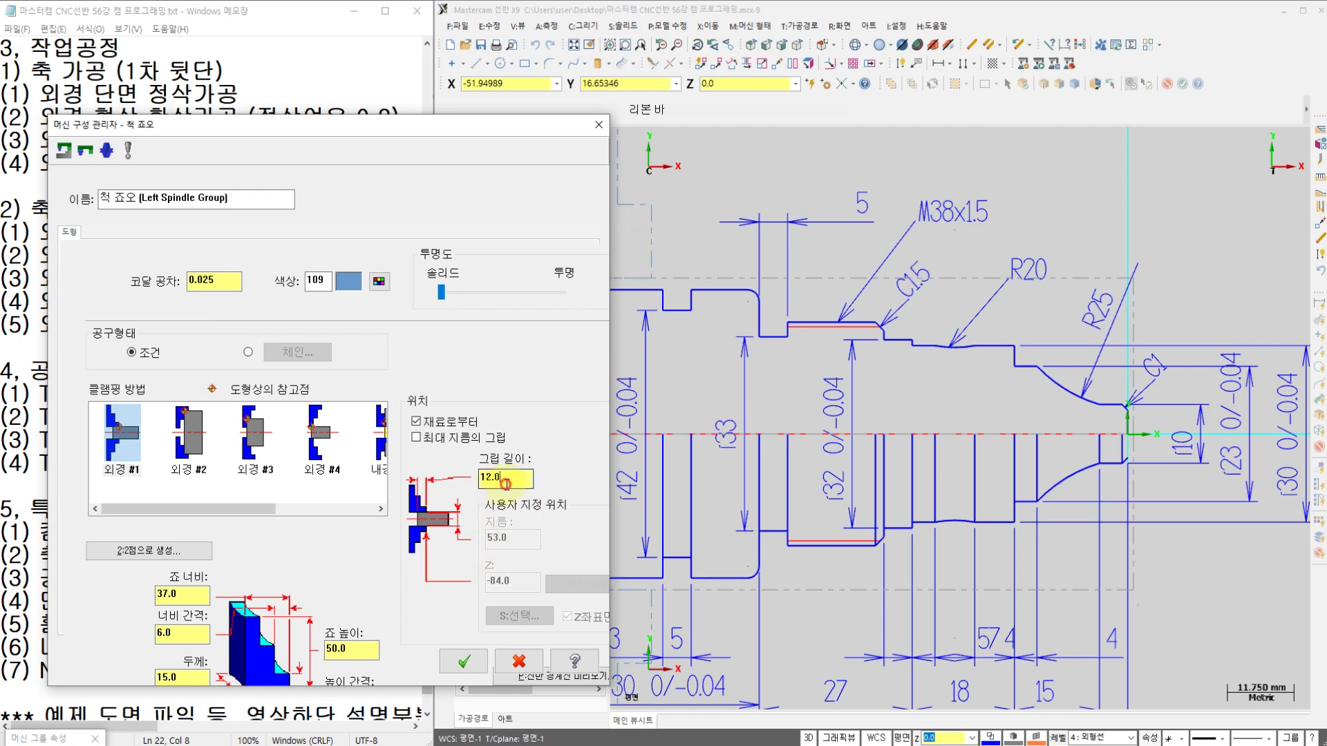
pyautogui.click(475, 662)
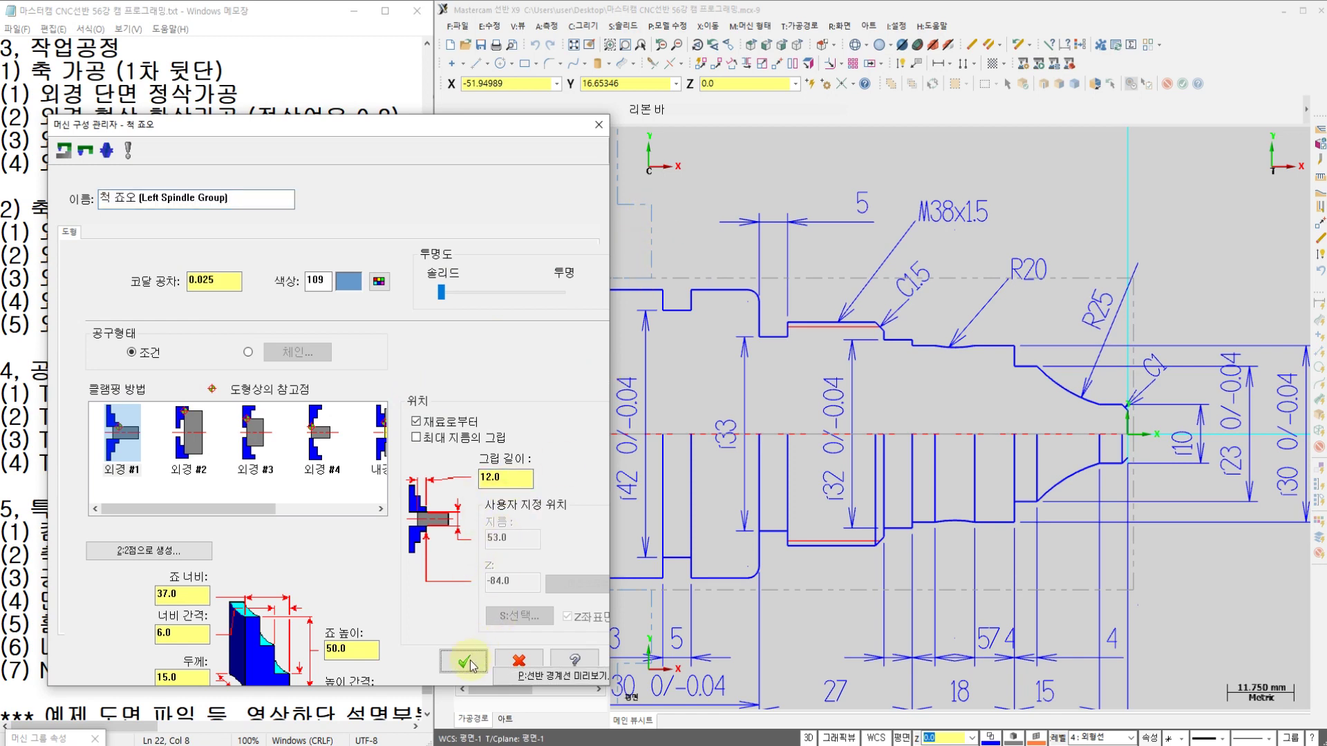
pyautogui.click(463, 662)
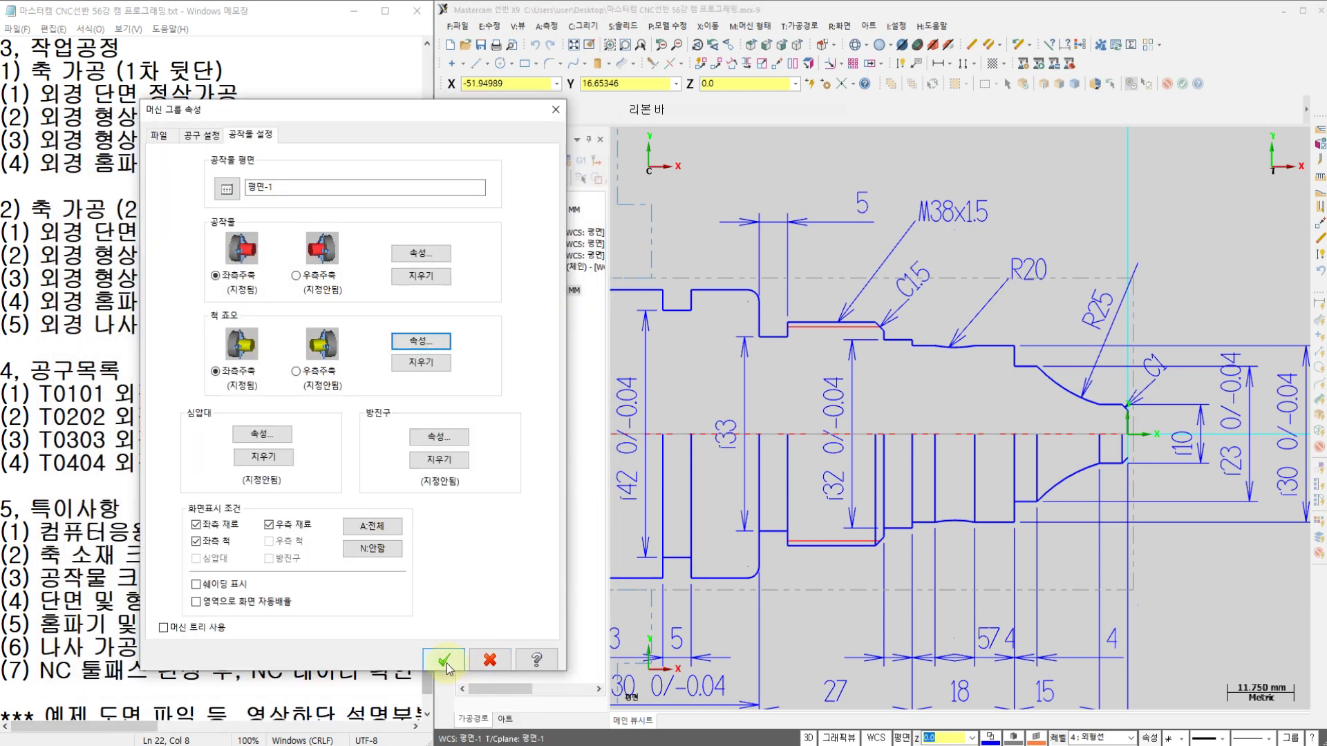
pyautogui.click(446, 664)
# Open the lathe tool manager and compare the tool lists of 머신 그룹-1 and 머신 그룹-2
pyautogui.scroll(-6, 811, 331)
pyautogui.moveTo(874, 371)
pyautogui.mouseDown(button='middle')
pyautogui.moveTo(887, 377)
pyautogui.moveTo(844, 409)
pyautogui.moveTo(813, 409)
pyautogui.mouseUp(button='middle')
pyautogui.scroll(5, 887, 377)
pyautogui.click(521, 337)
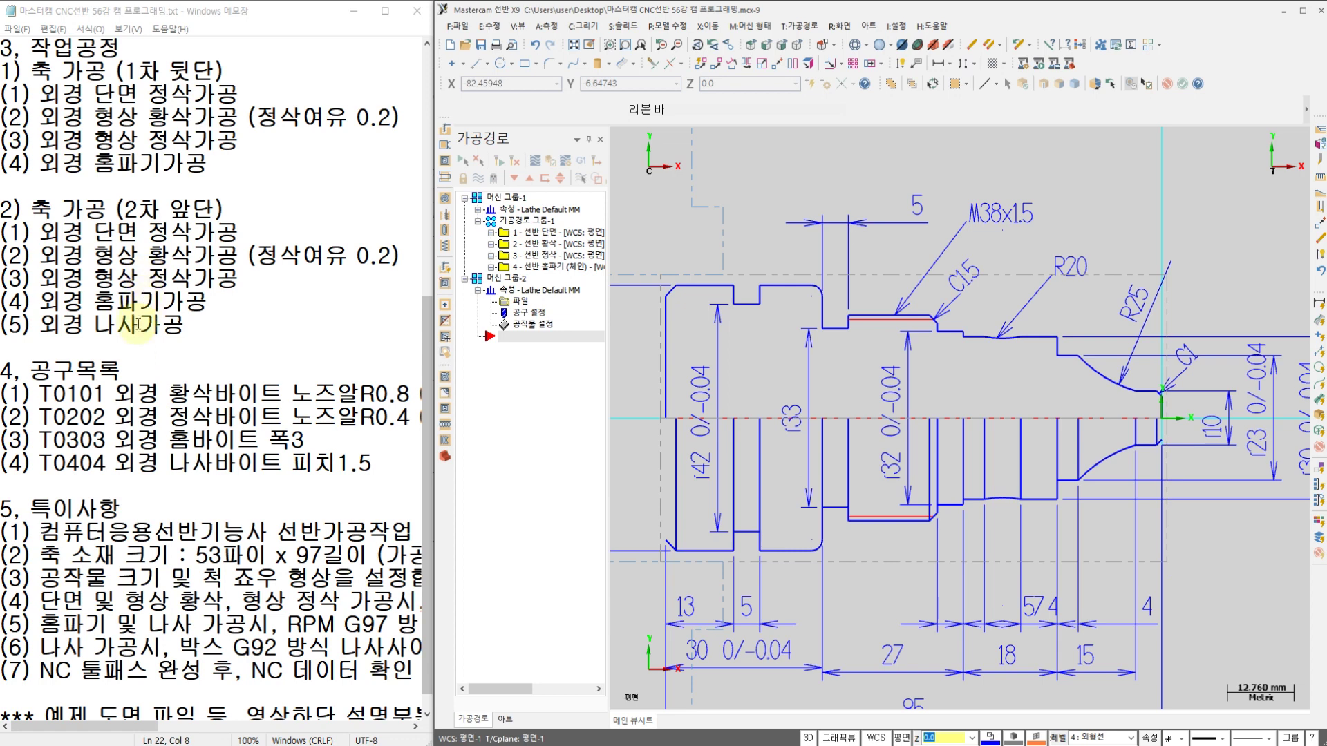
pyautogui.click(800, 28)
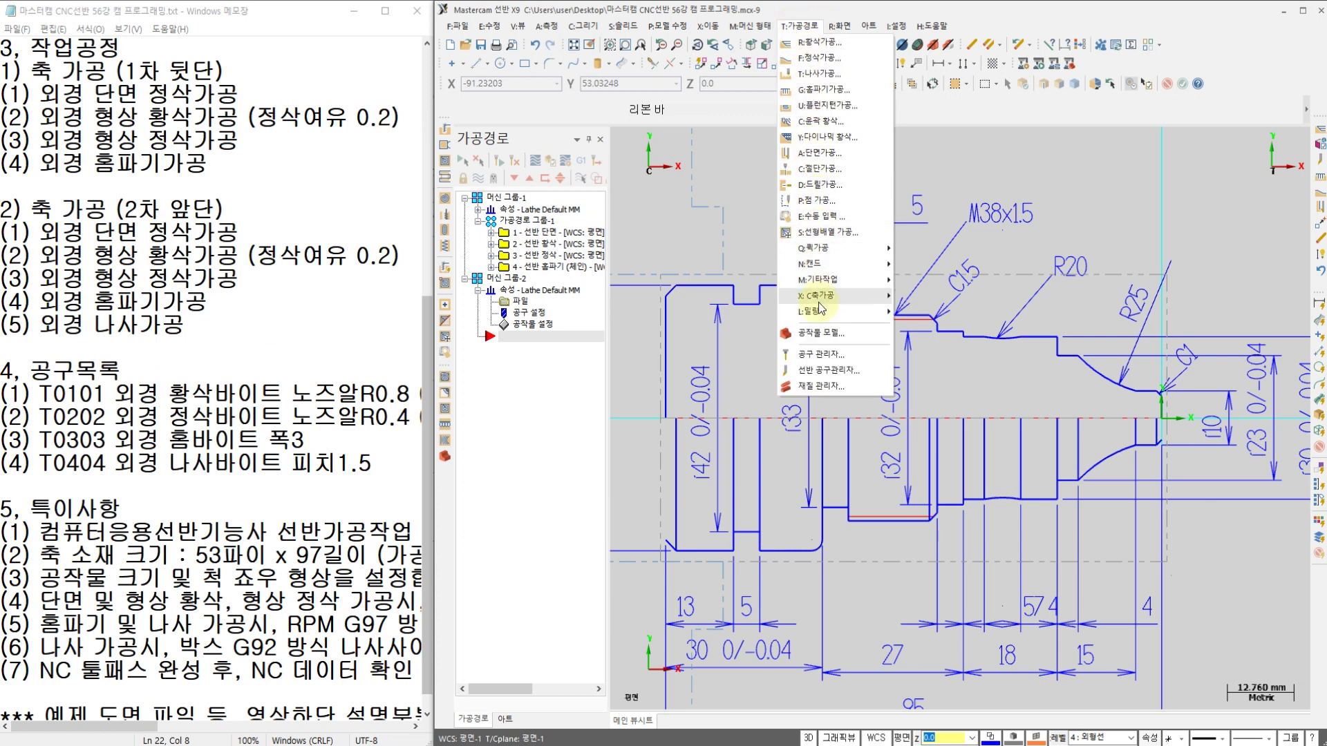
pyautogui.click(824, 371)
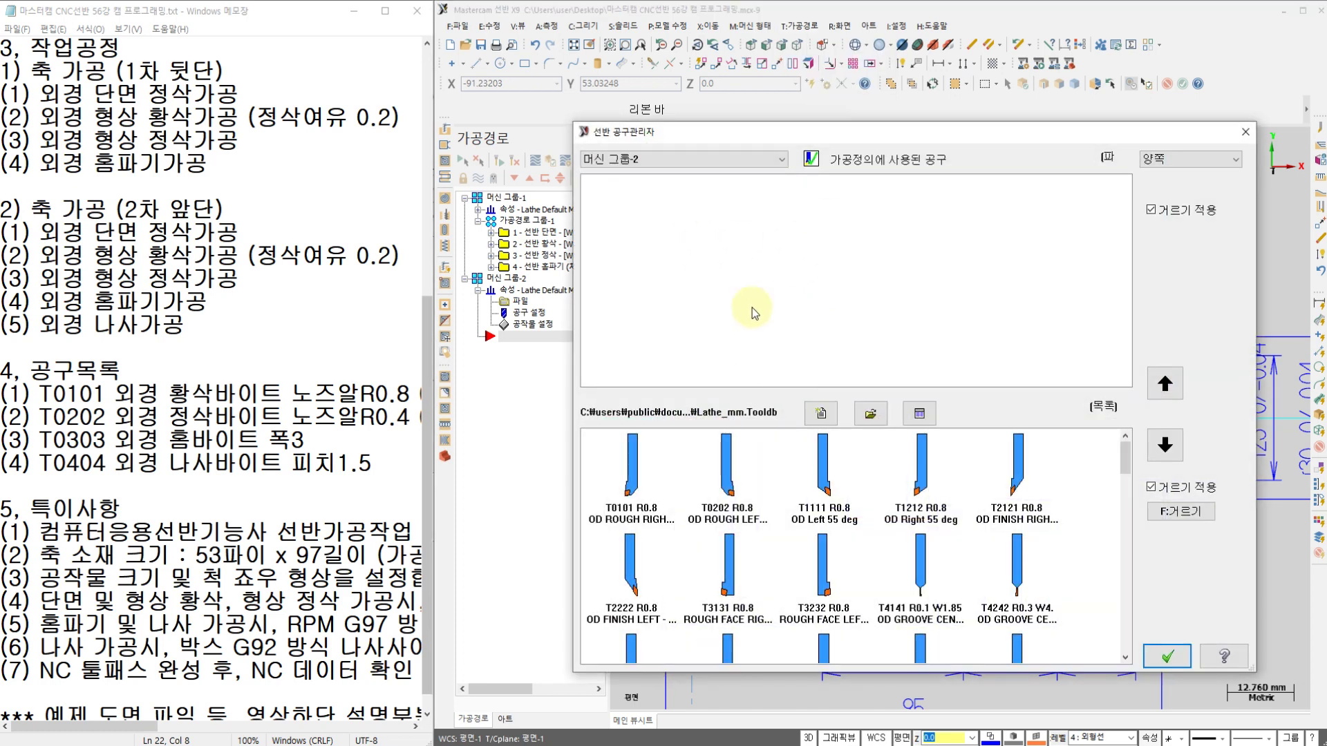
pyautogui.click(687, 168)
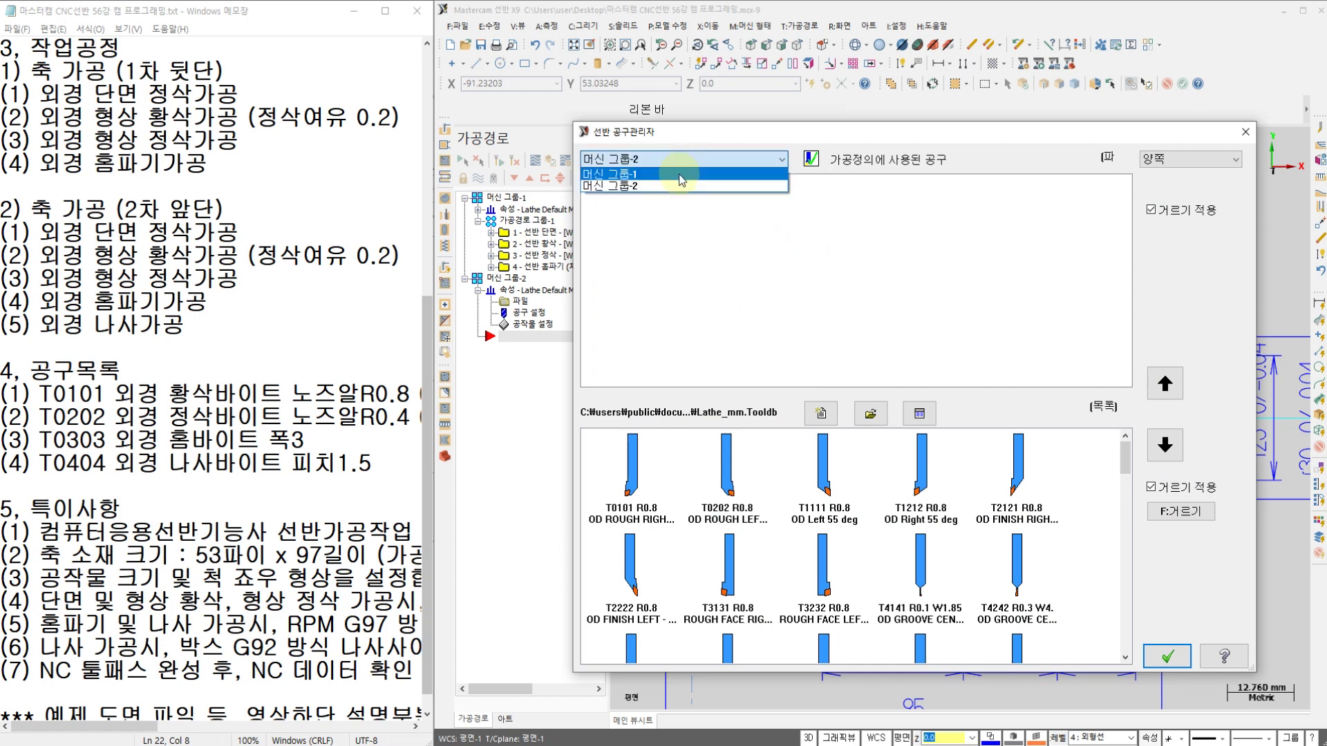
pyautogui.click(679, 172)
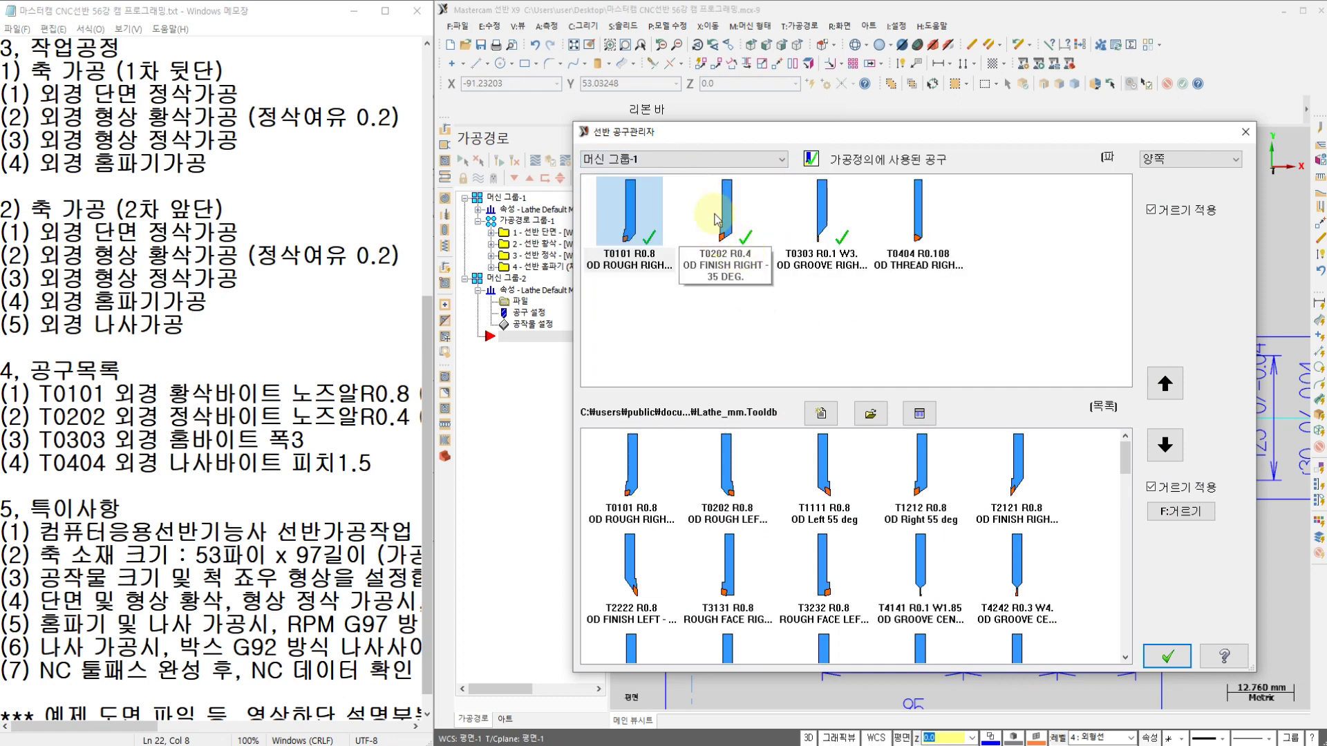
pyautogui.click(718, 161)
pyautogui.click(712, 185)
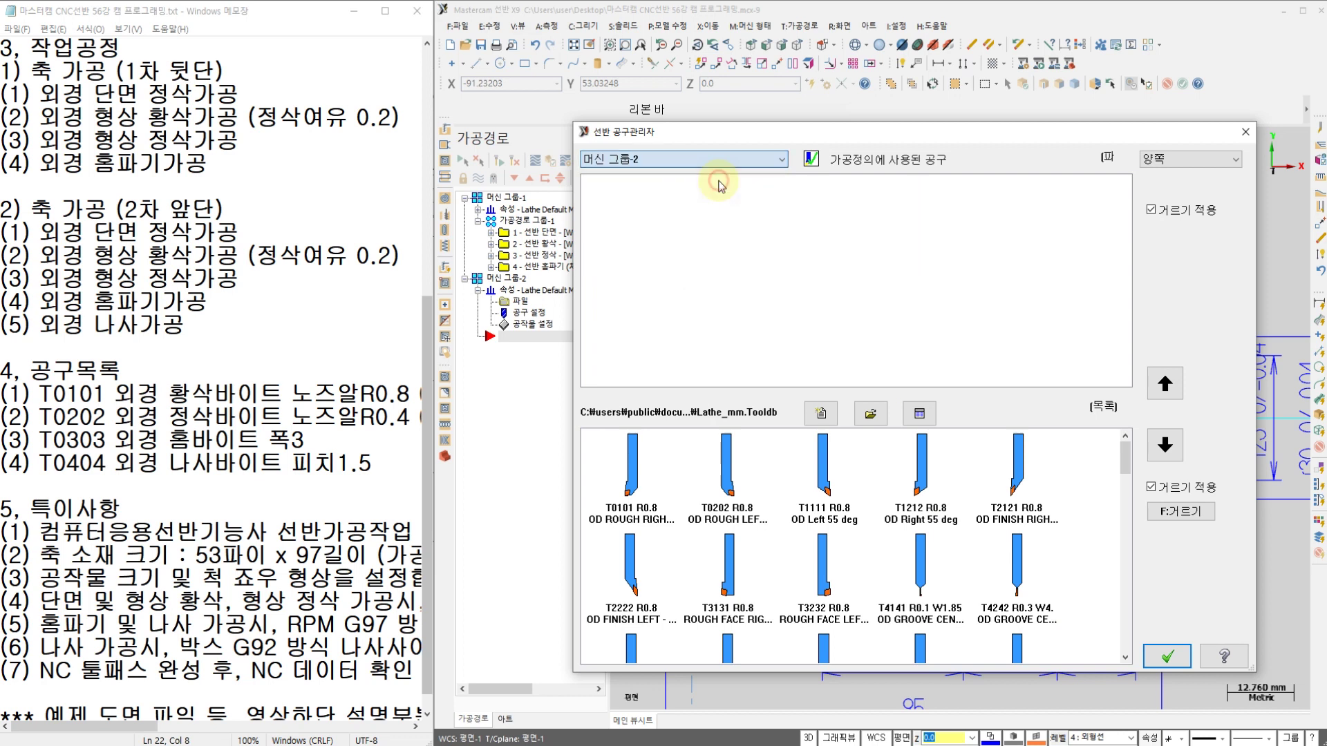
pyautogui.click(712, 159)
pyautogui.click(714, 173)
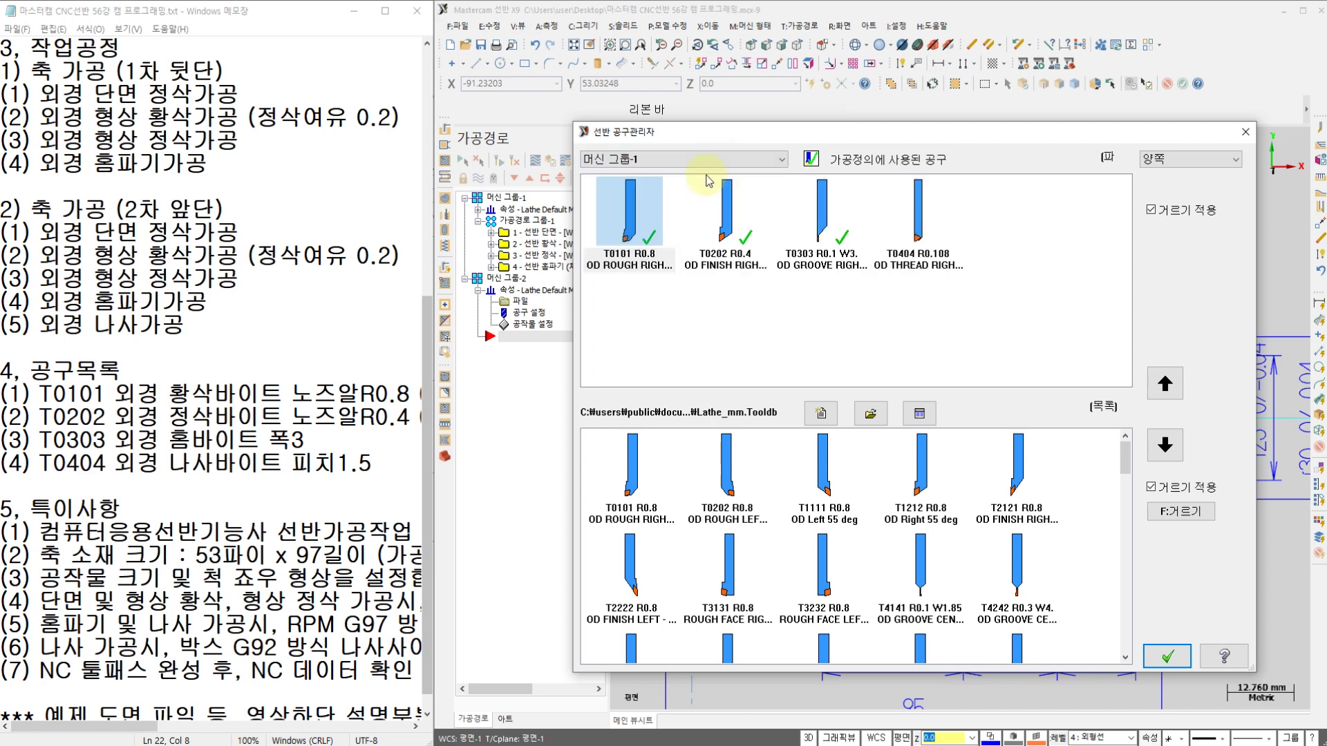
pyautogui.click(712, 160)
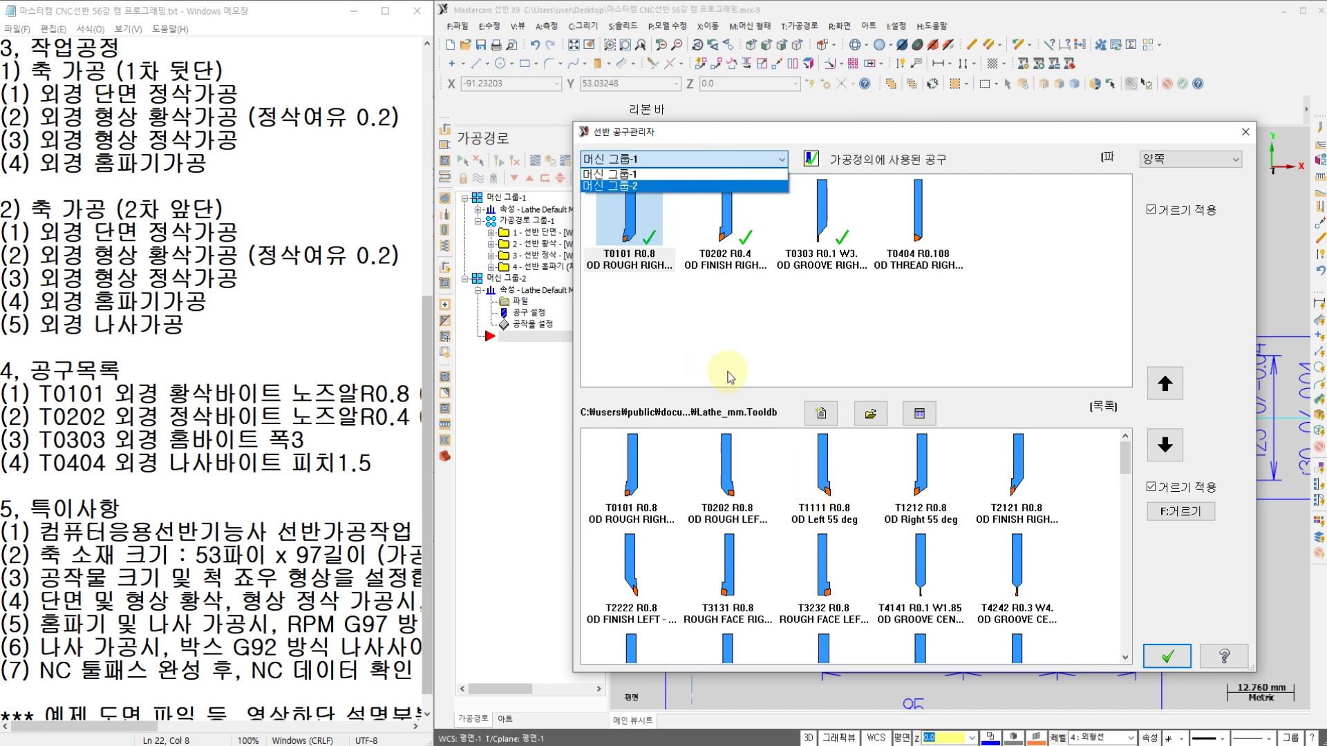
pyautogui.click(723, 177)
pyautogui.click(722, 163)
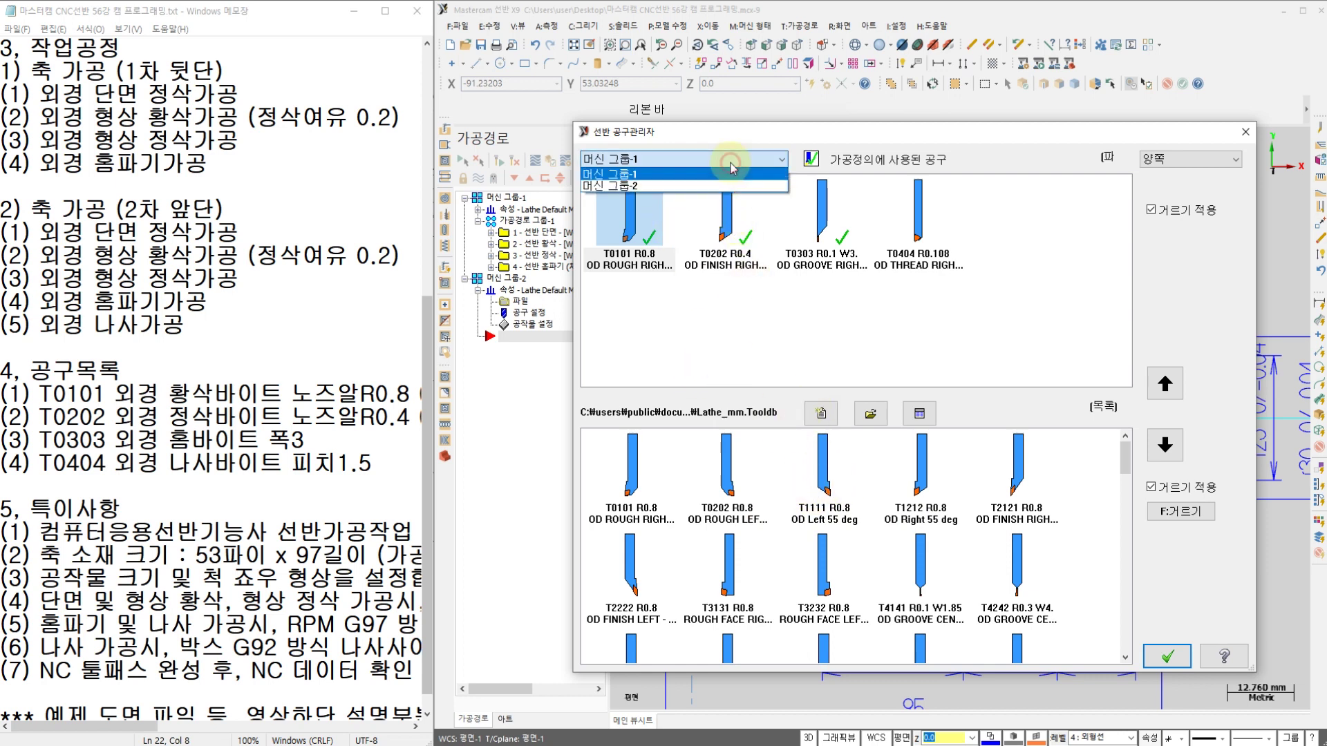
pyautogui.click(719, 188)
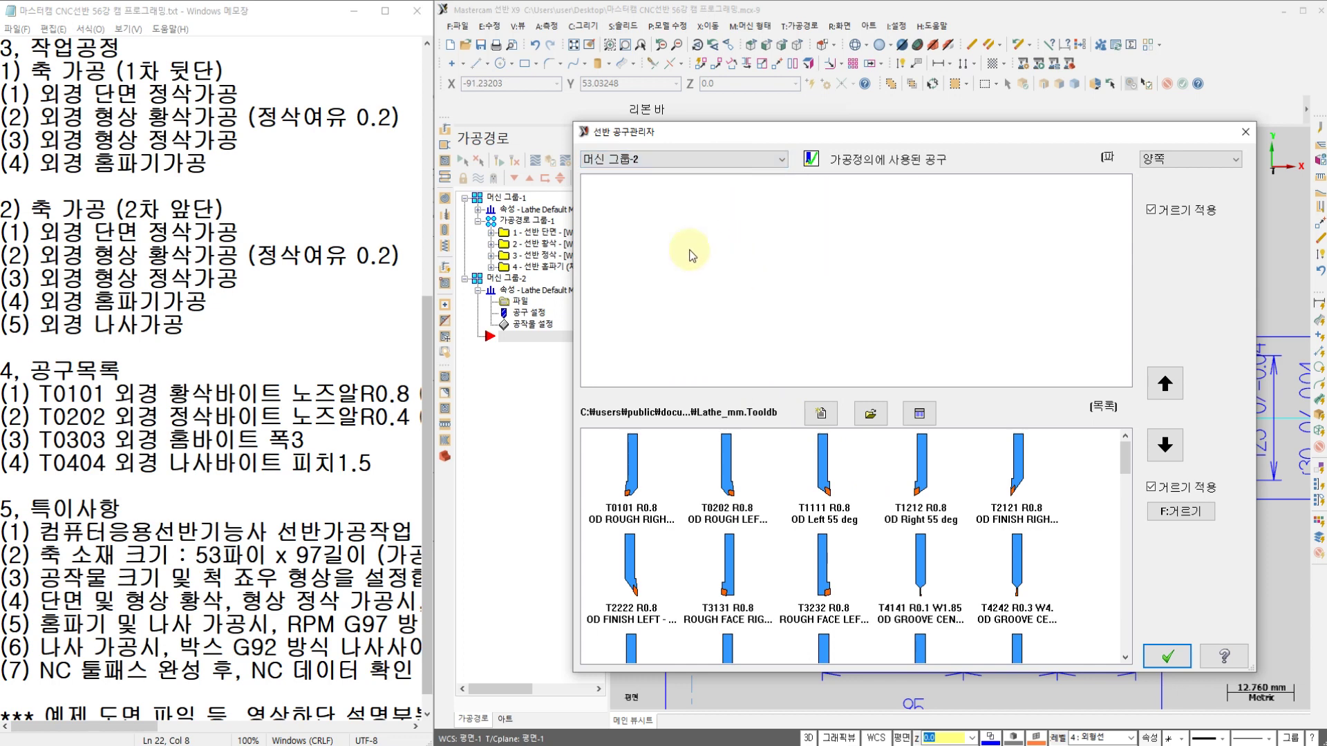
# Load the tool library 2차앞단_20번공개.tooldb and copy tools T0101, T0202, T0303 and T0404 into 머신 그룹-2
pyautogui.click(870, 420)
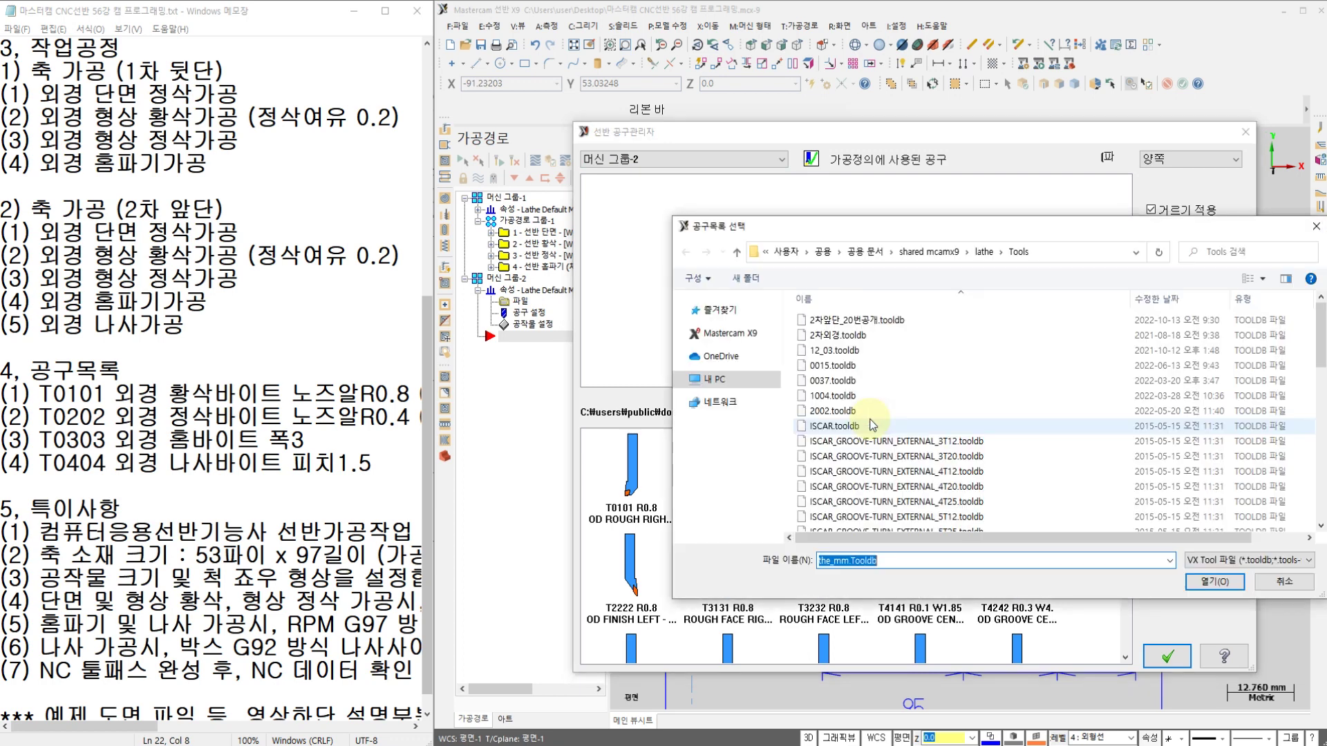
pyautogui.click(853, 322)
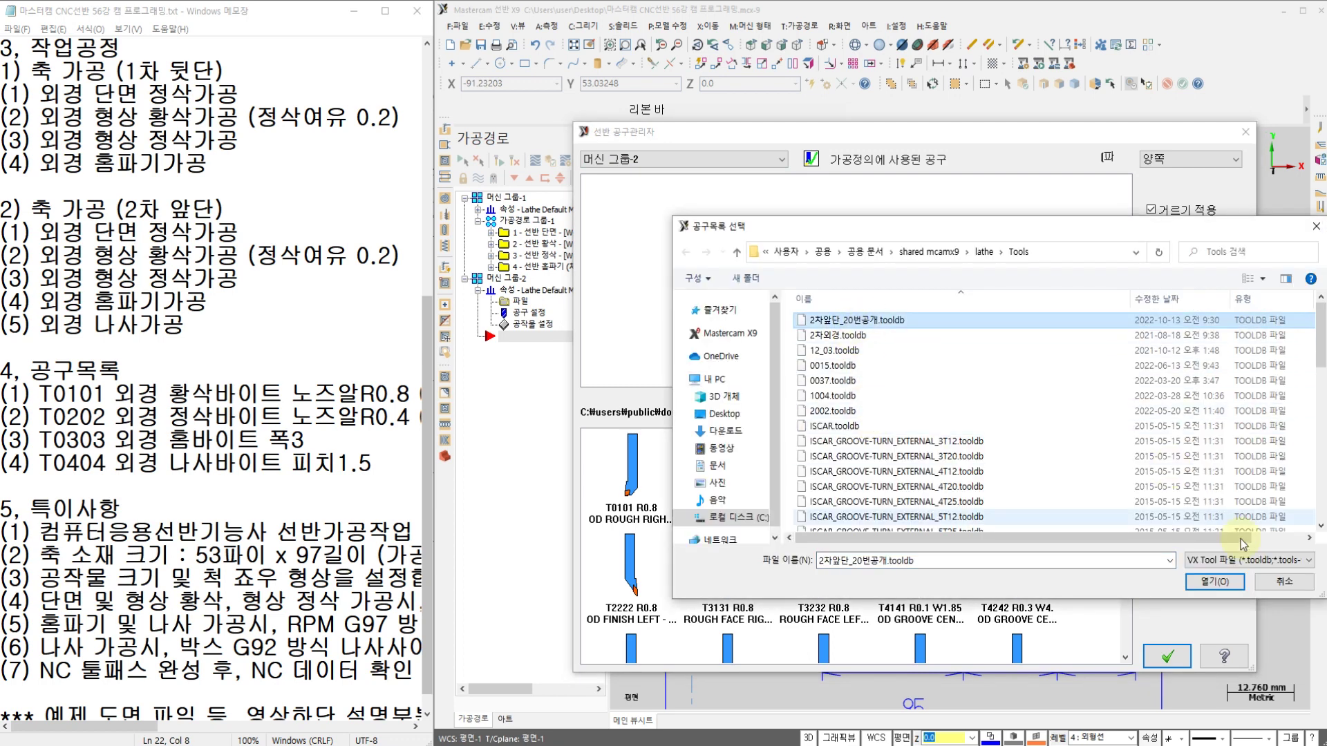
pyautogui.click(1214, 581)
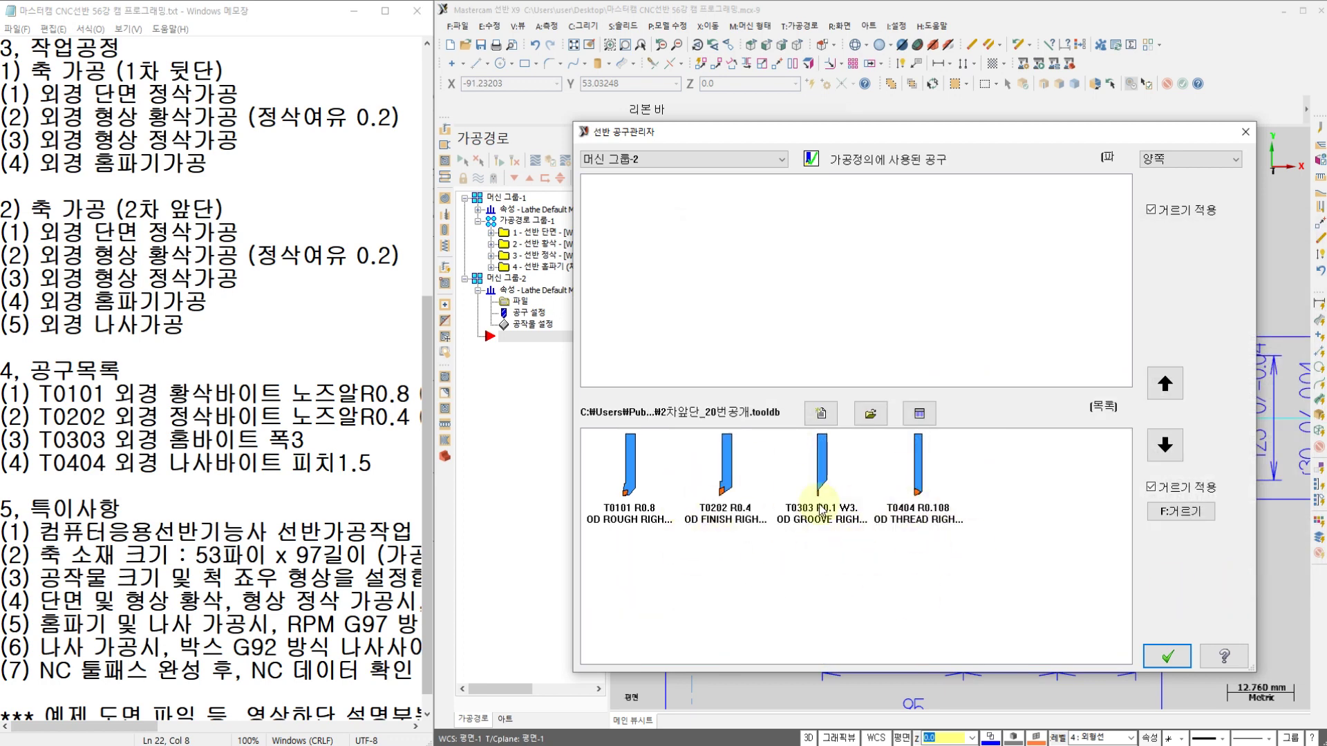
pyautogui.moveTo(939, 579); pyautogui.dragTo(659, 325)
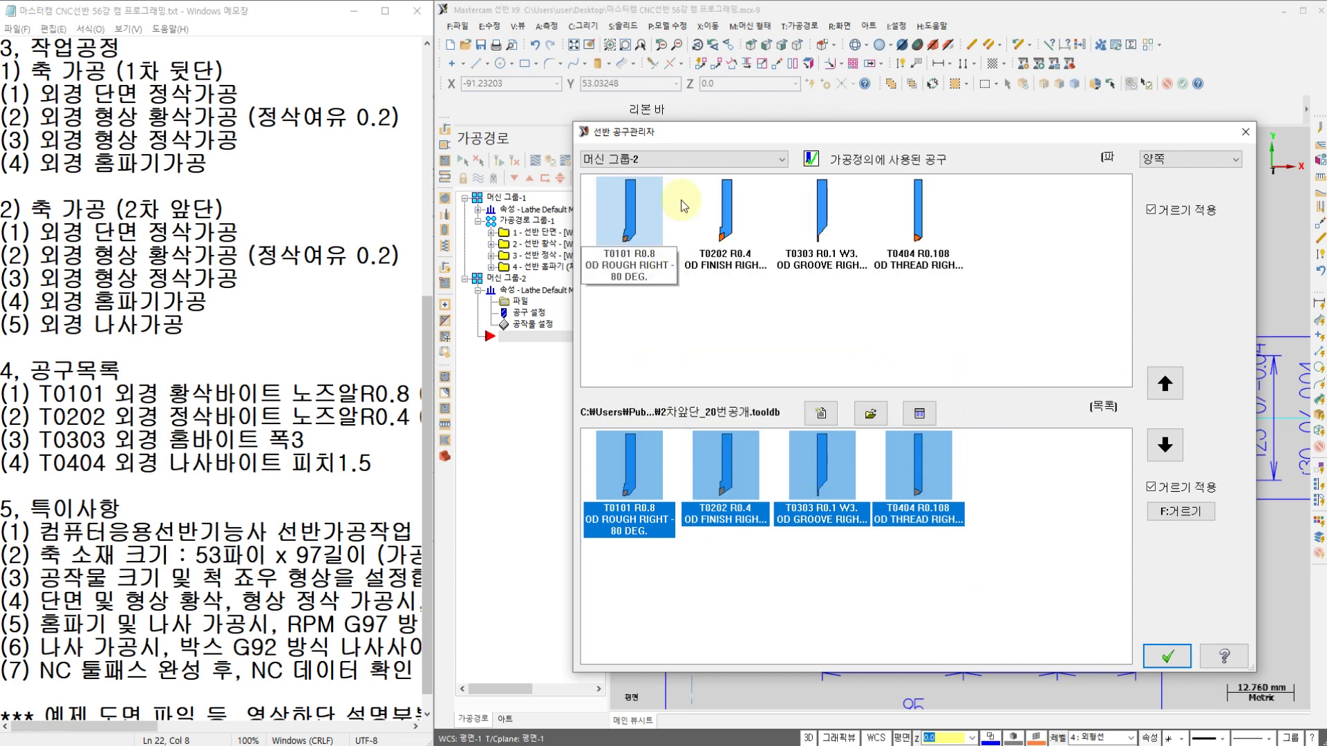
pyautogui.click(675, 158)
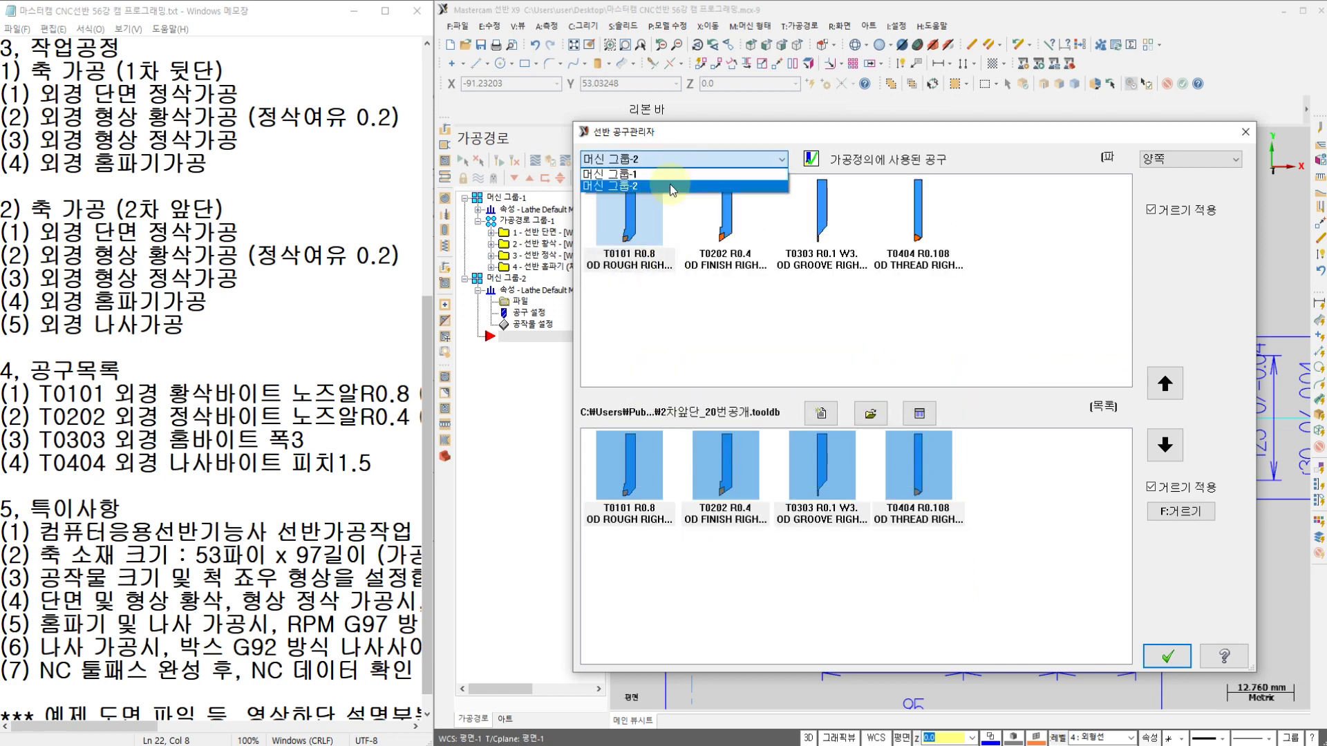
pyautogui.click(670, 184)
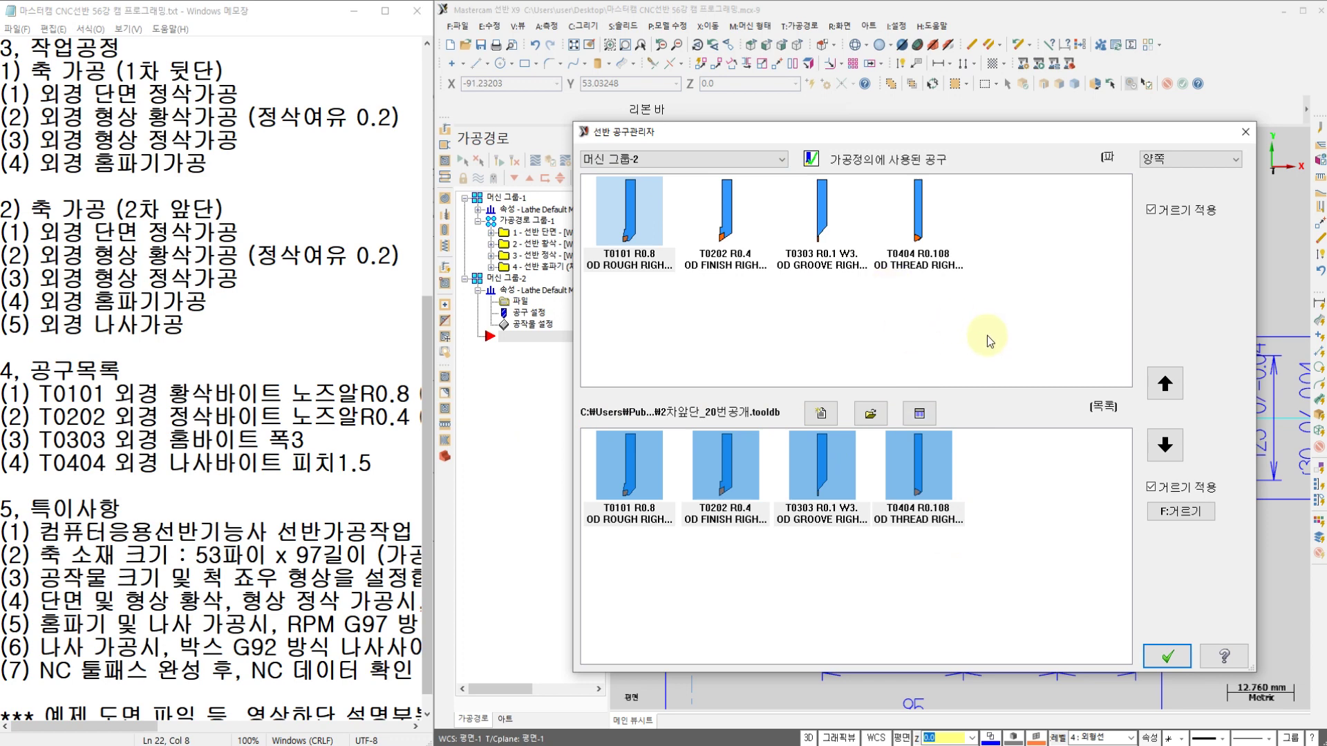
pyautogui.click(1167, 656)
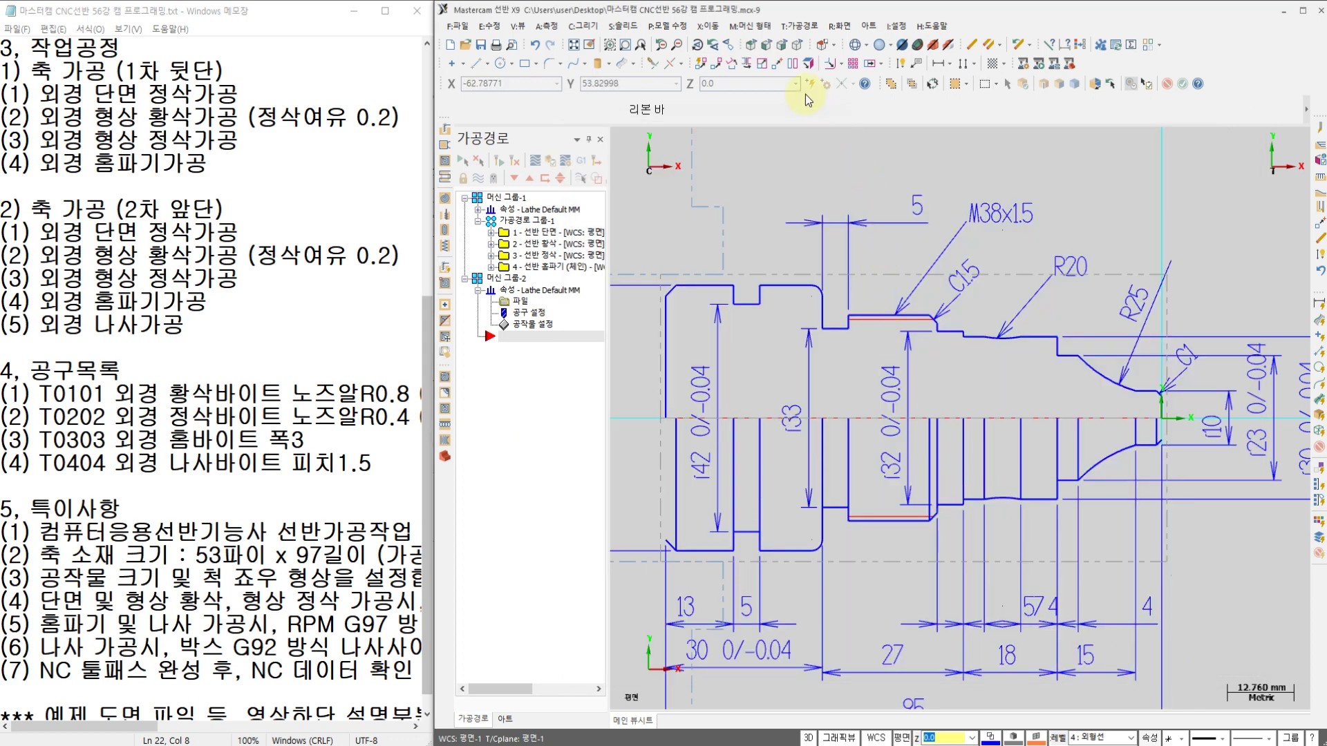
# Start a lathe facing operation with the T0101 R0.8 OD rough tool and review its insert and holder definitions
pyautogui.click(801, 27)
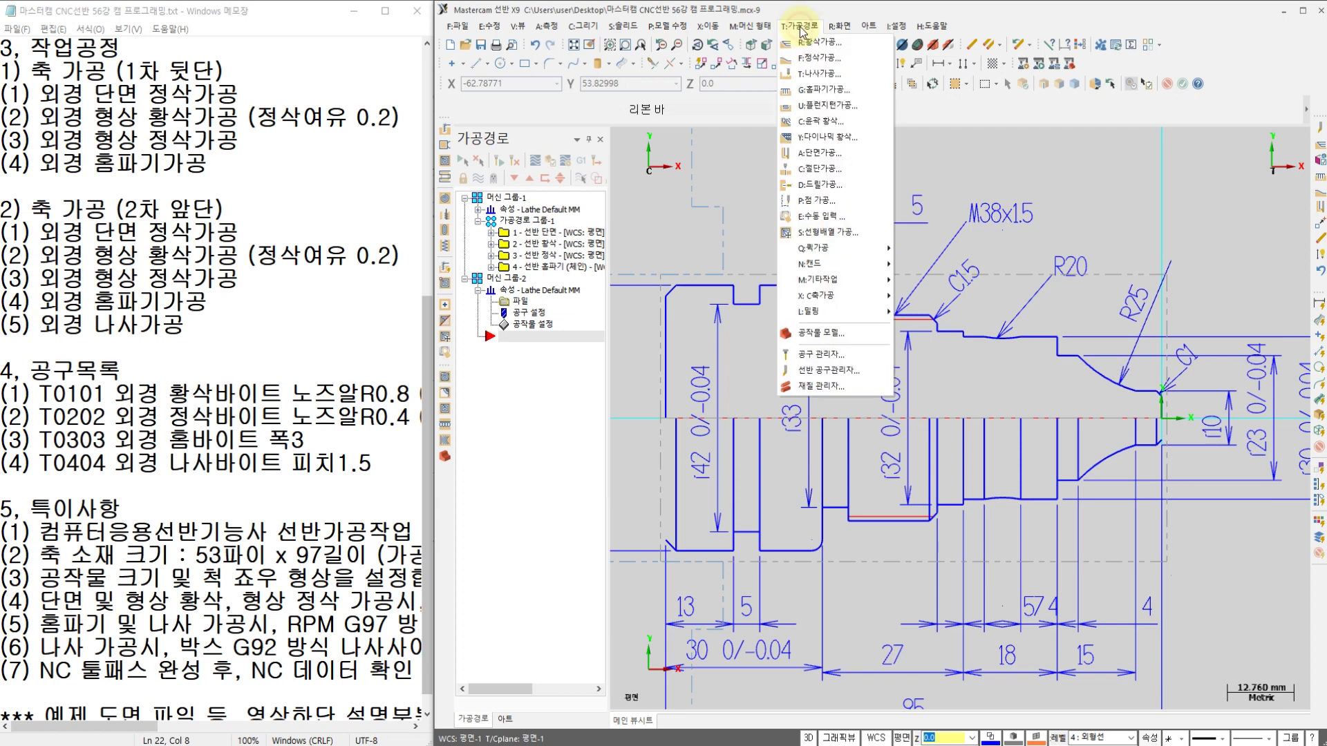
pyautogui.click(820, 155)
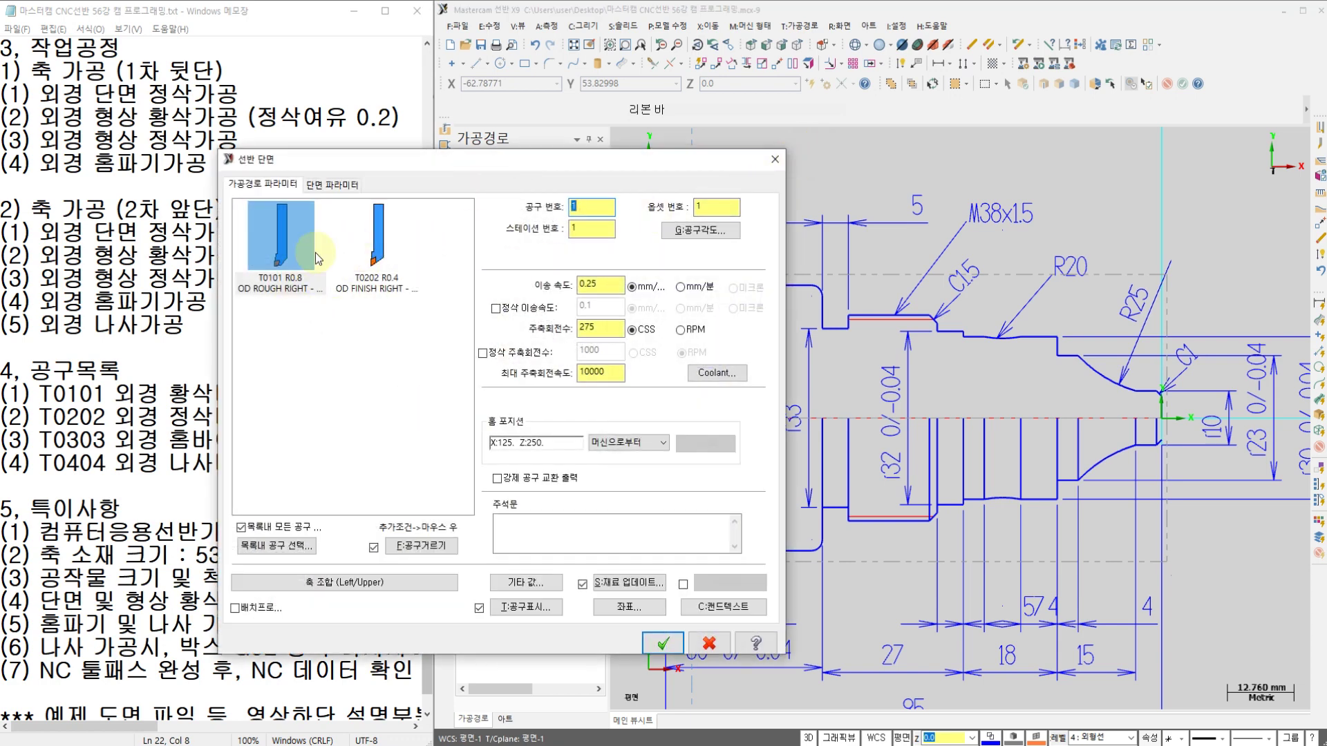
pyautogui.click(373, 548)
pyautogui.click(373, 547)
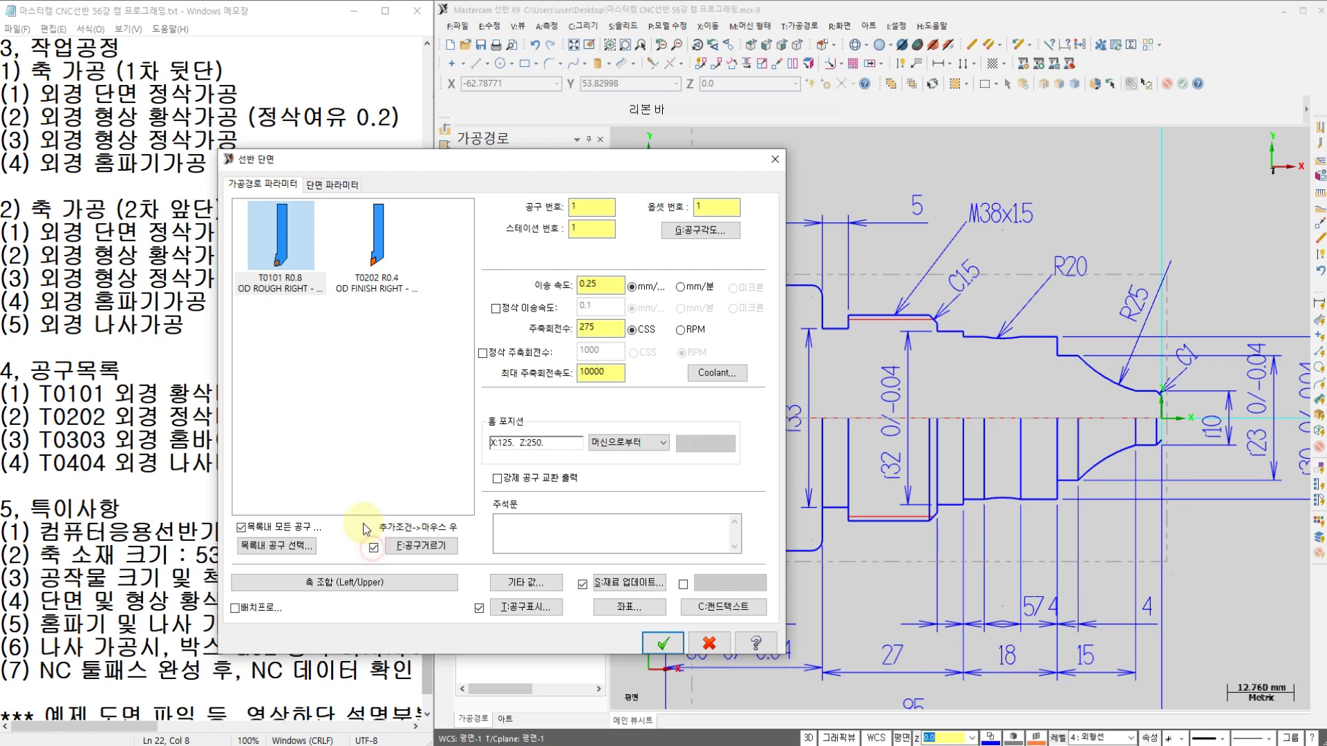
pyautogui.click(276, 235)
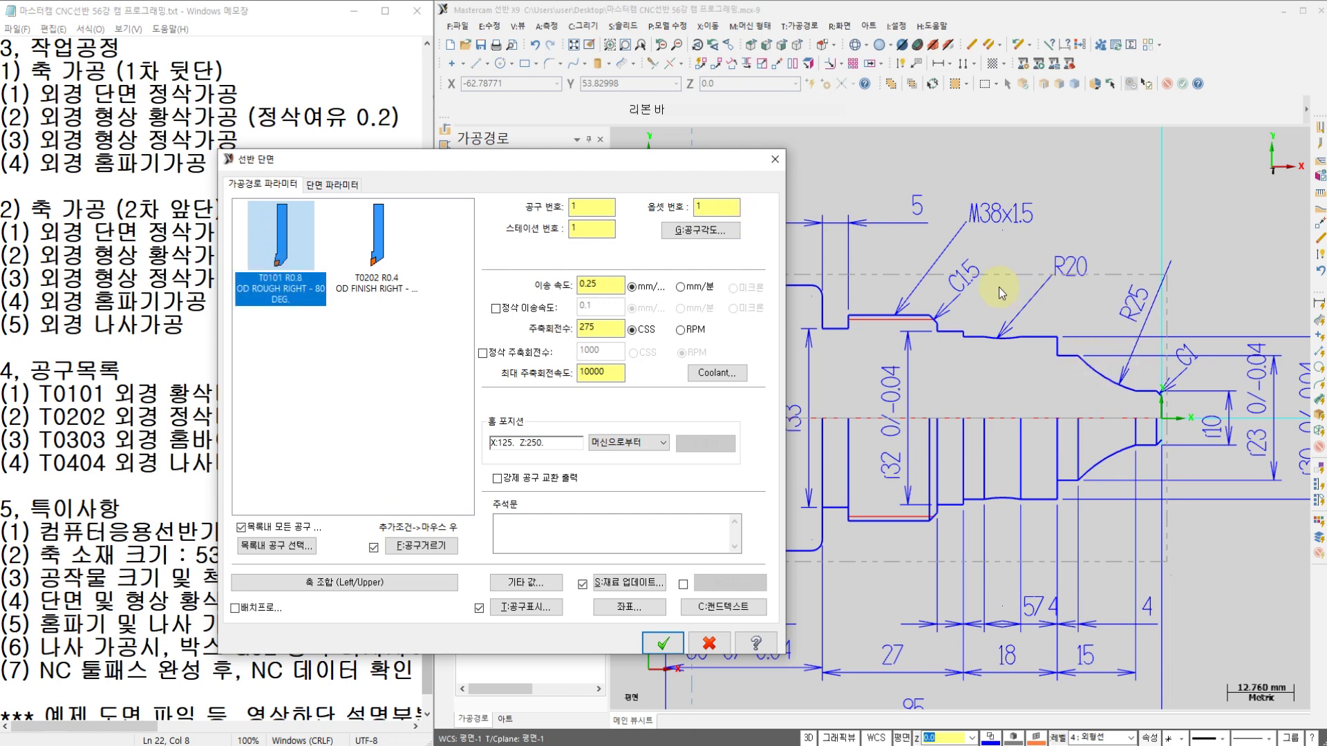
pyautogui.doubleClick(277, 238)
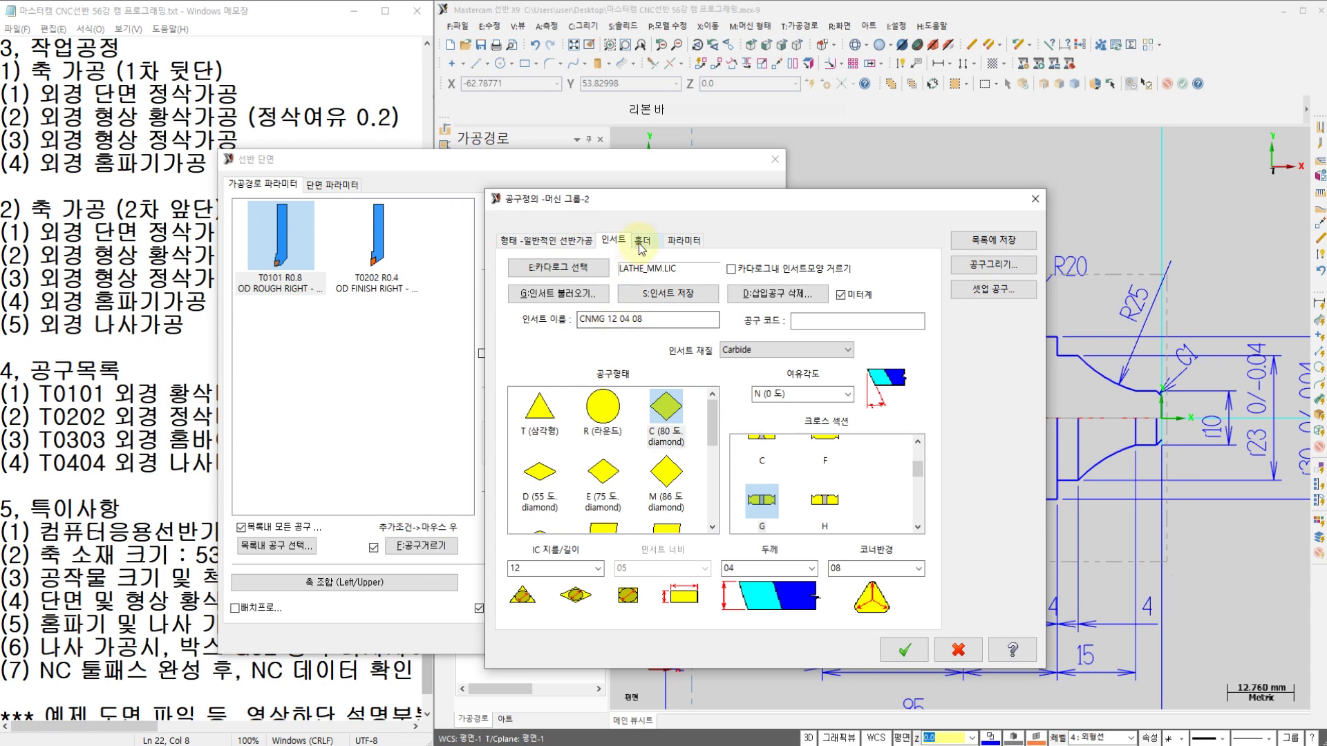
pyautogui.click(642, 243)
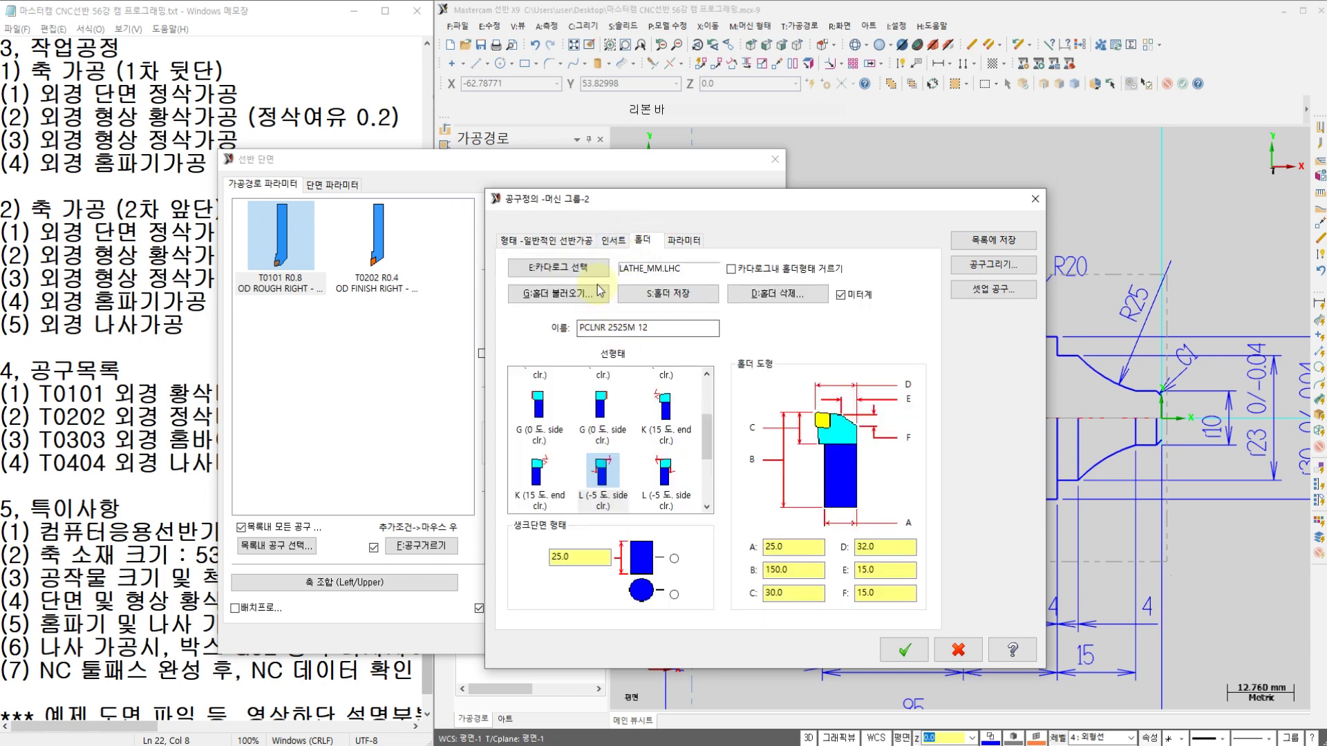
pyautogui.click(903, 650)
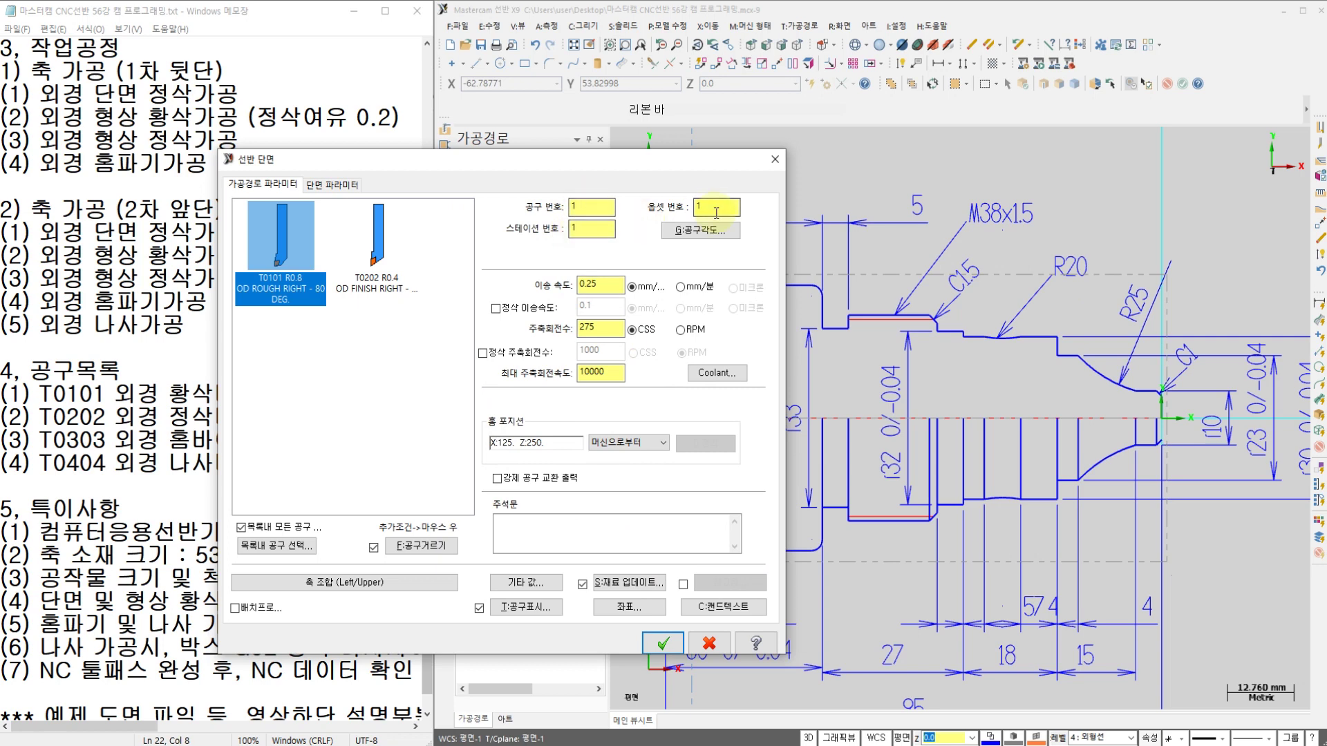
# Set the facing operation's spindle speed to 120 CSS and its maximum spindle speed to 1200
pyautogui.click(608, 285)
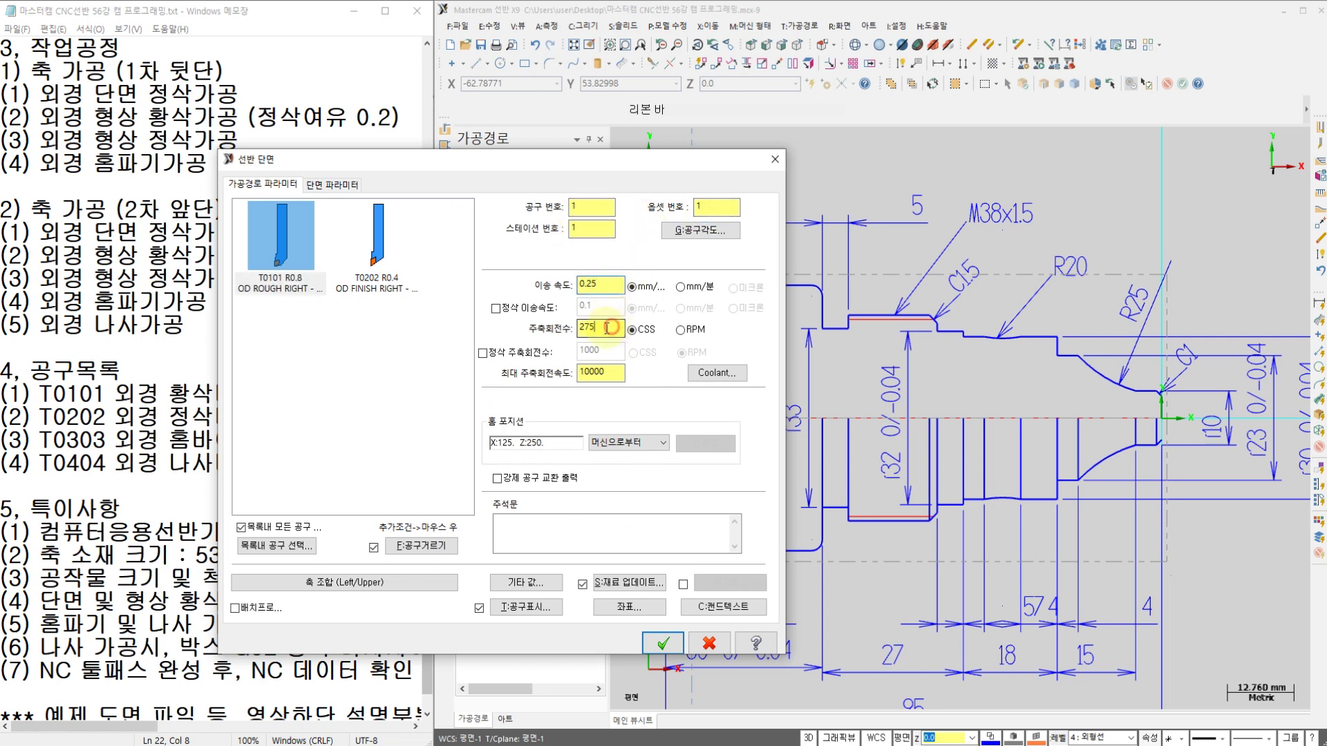
pyautogui.moveTo(608, 328); pyautogui.dragTo(509, 338)
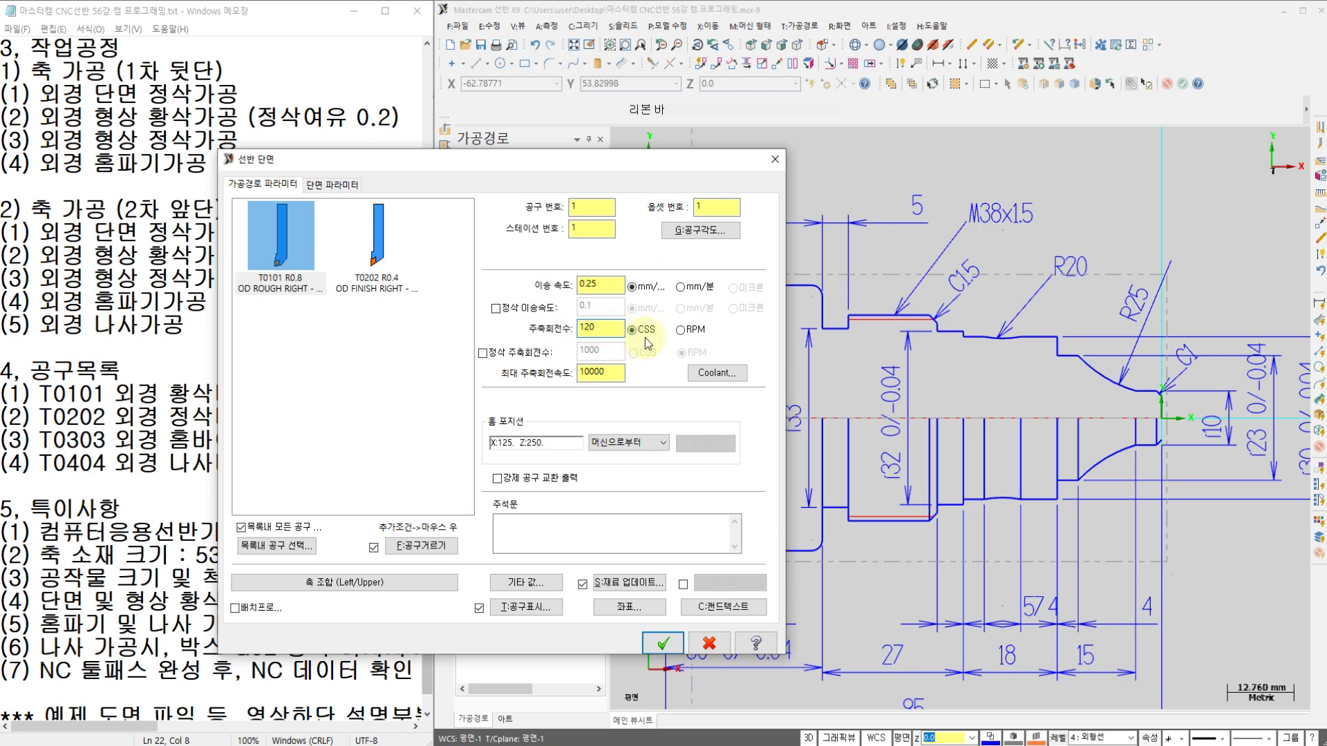
pyautogui.moveTo(608, 379); pyautogui.dragTo(511, 379)
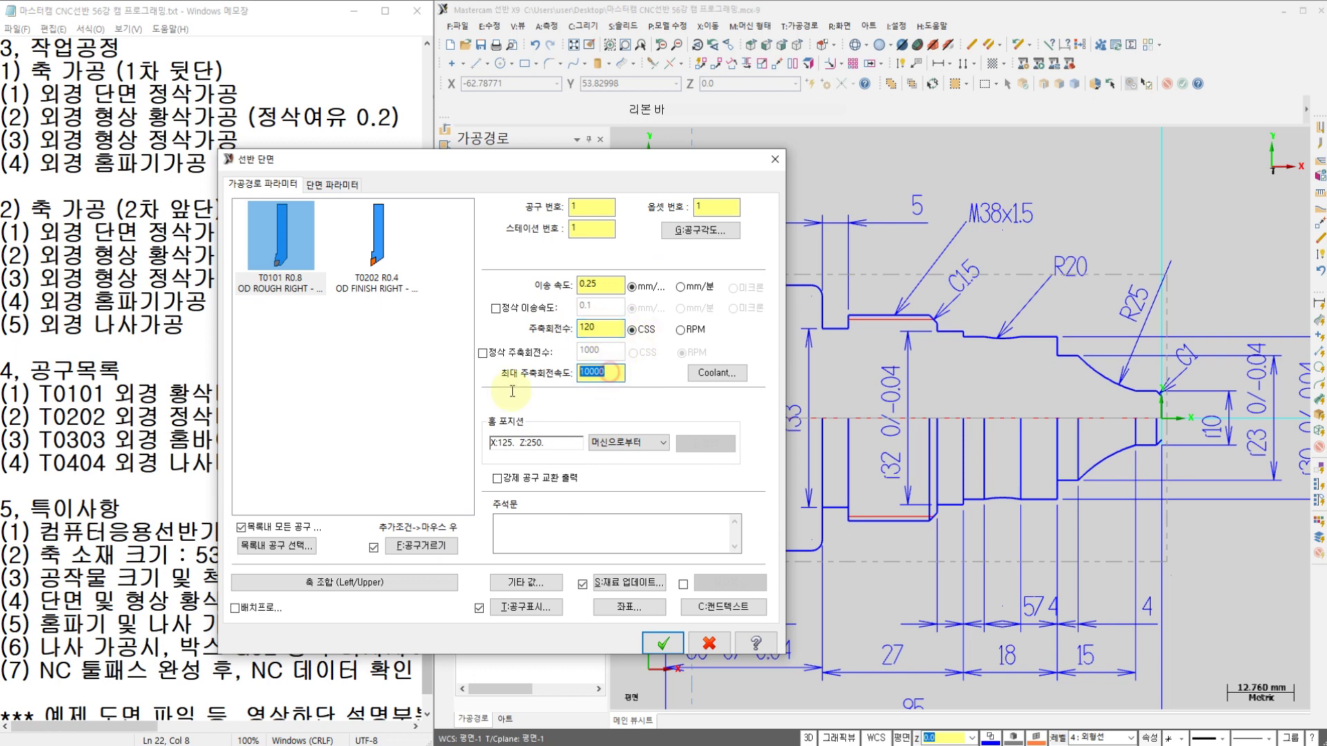
pyautogui.write('1200')
# Switch Flood coolant on for the facing operation and bring up its face parameters
pyautogui.click(719, 376)
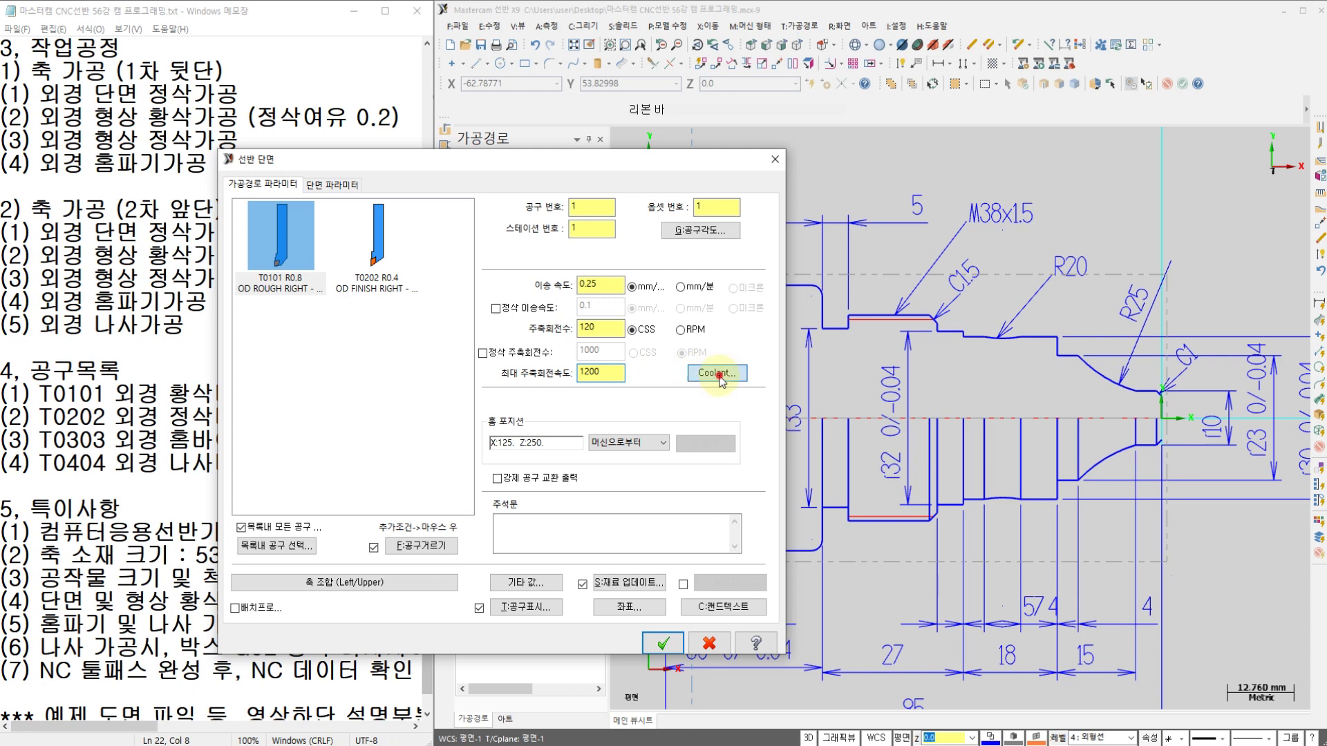
pyautogui.click(776, 298)
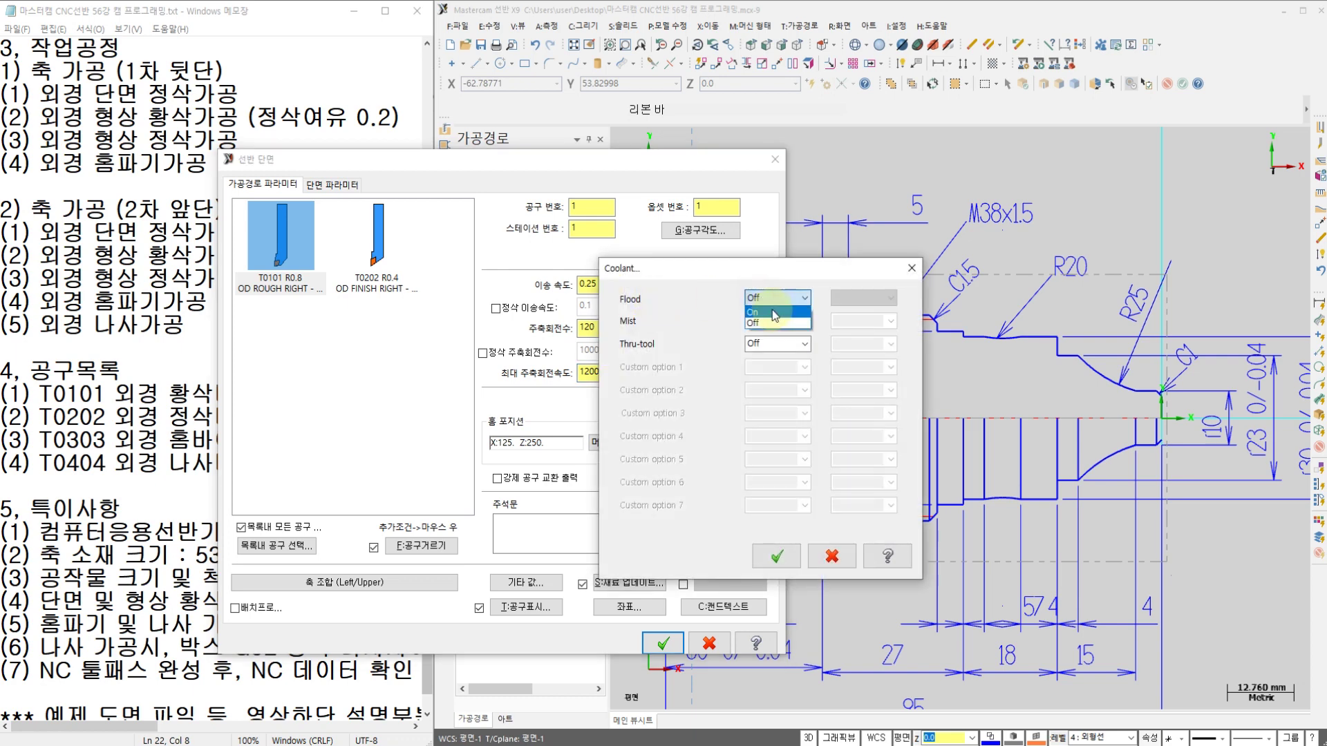
pyautogui.click(773, 315)
pyautogui.click(779, 556)
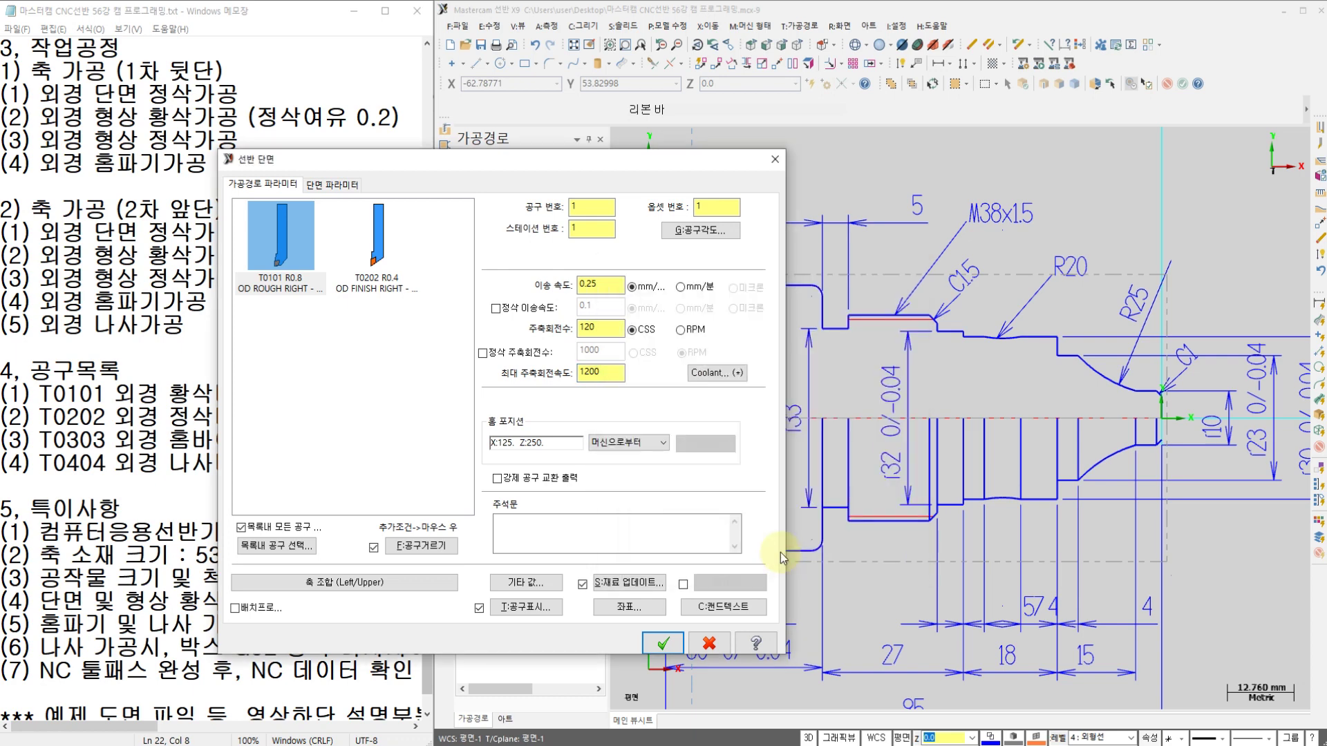
pyautogui.click(339, 186)
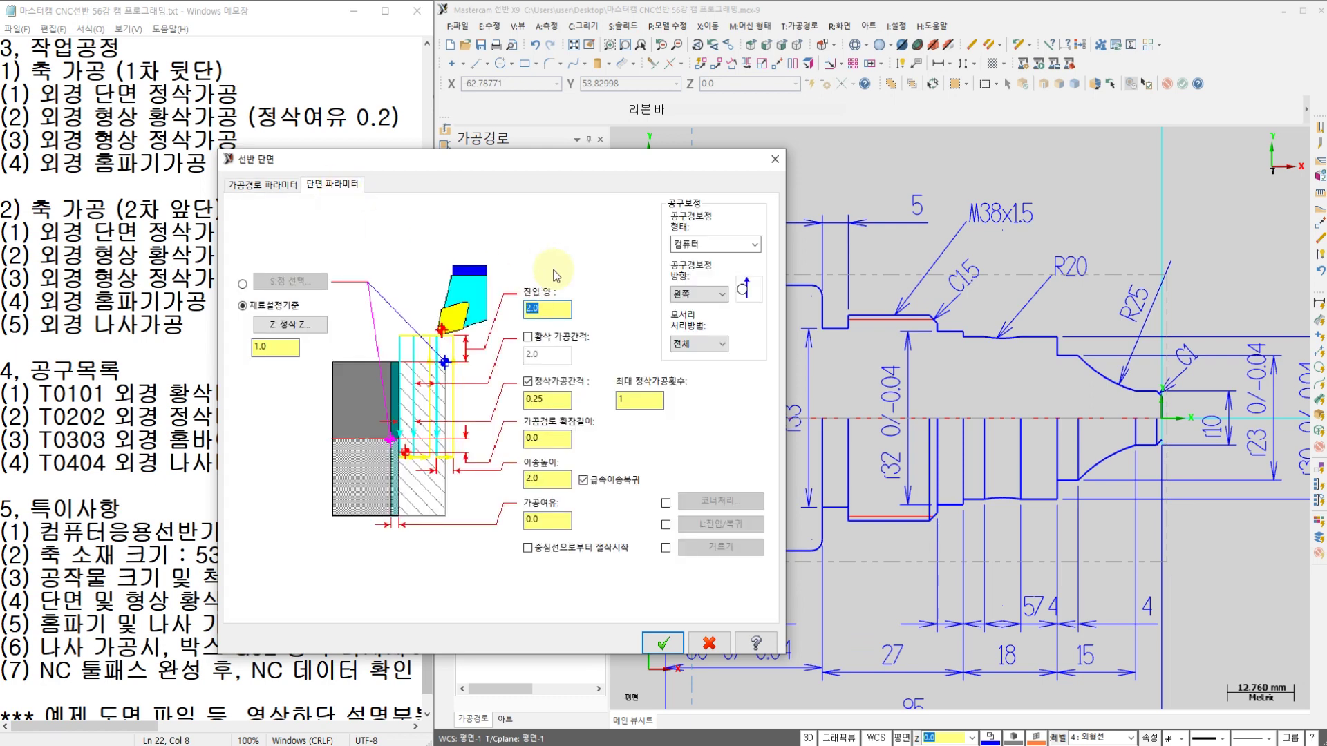
# Set the facing toolpath's extension length to 1.0 and its finish Z to 0.0, and generate the facing operation
pyautogui.click(556, 439)
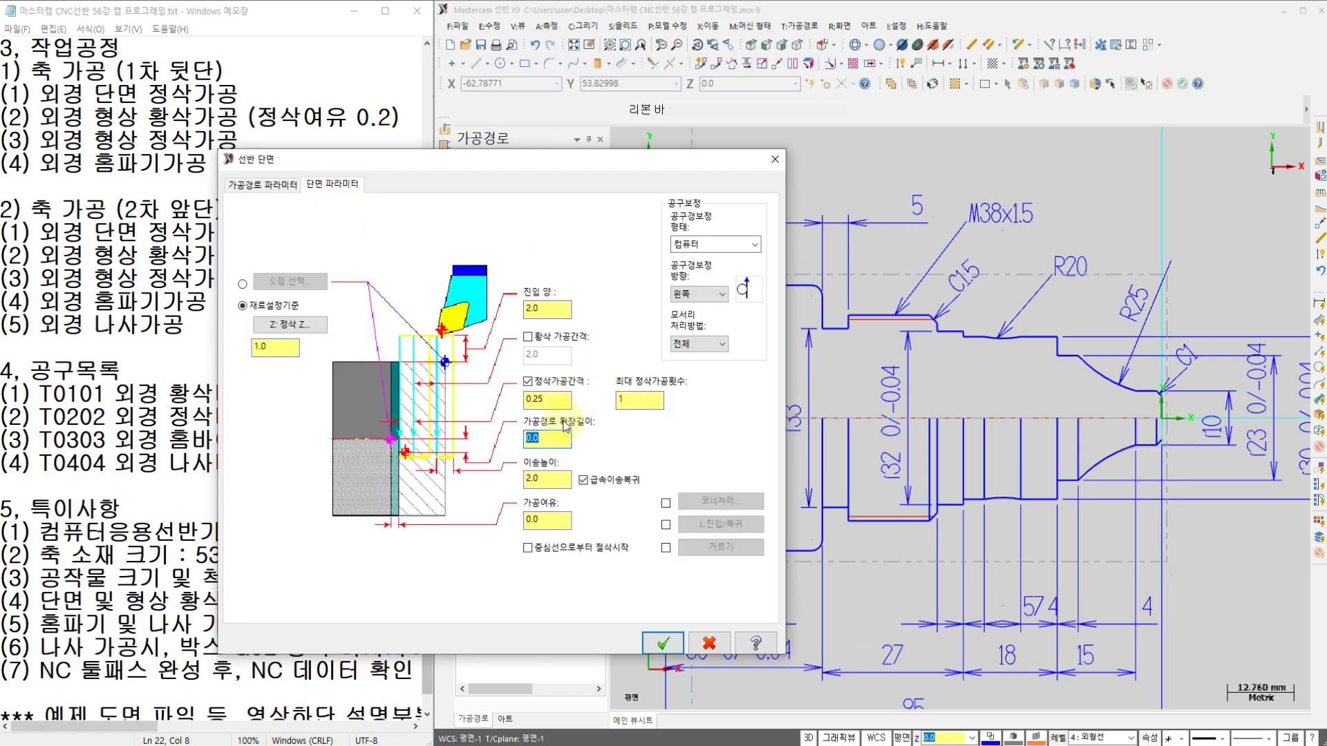
pyautogui.write('1')
pyautogui.press('Return')
pyautogui.click(291, 351)
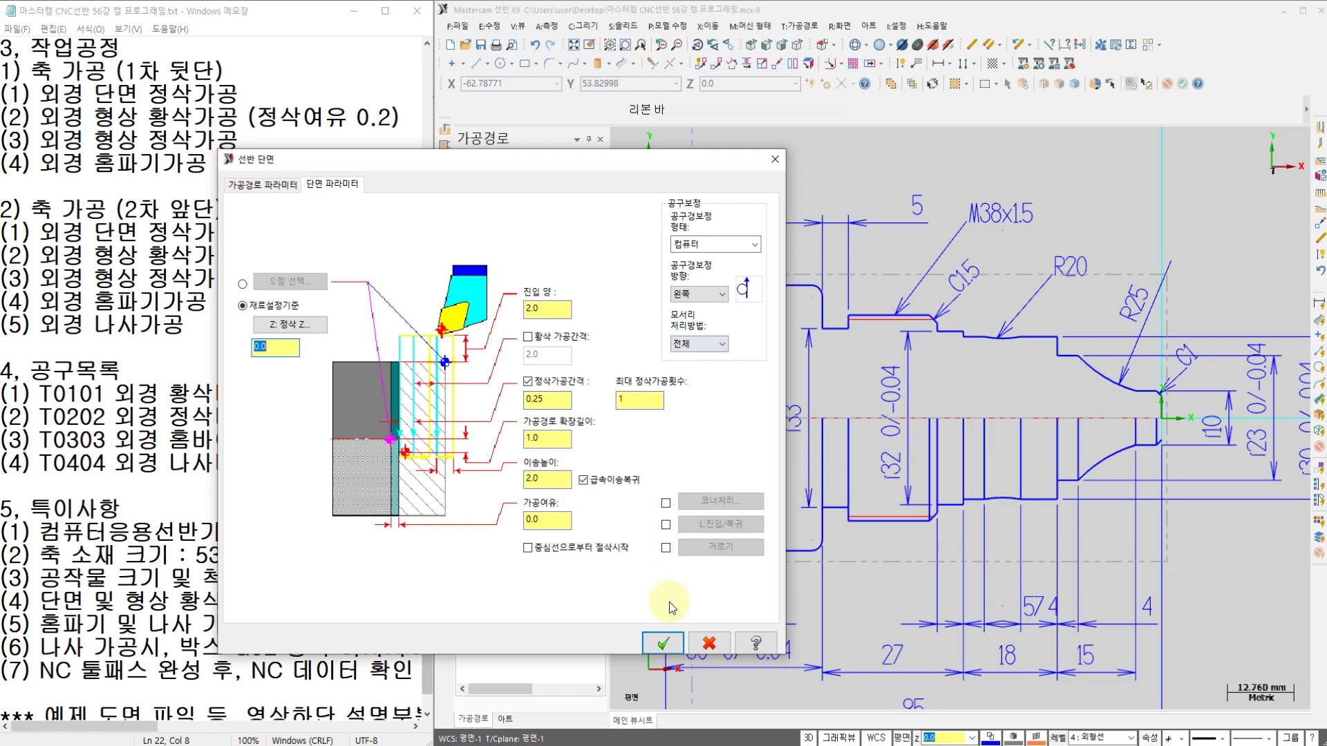
pyautogui.click(659, 646)
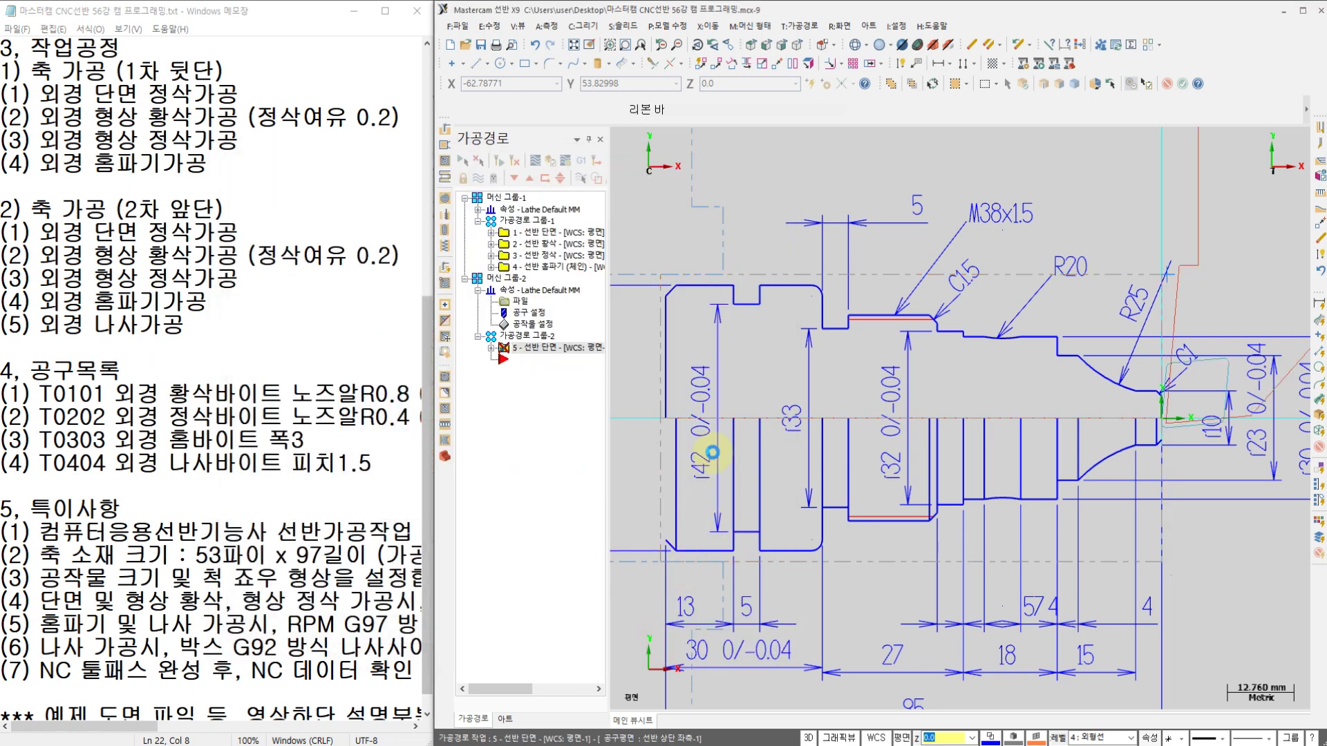
# Play back the facing toolpath of operation 5 and examine how far the tool passes the centreline at the shaft's front face
pyautogui.click(490, 348)
pyautogui.click(517, 393)
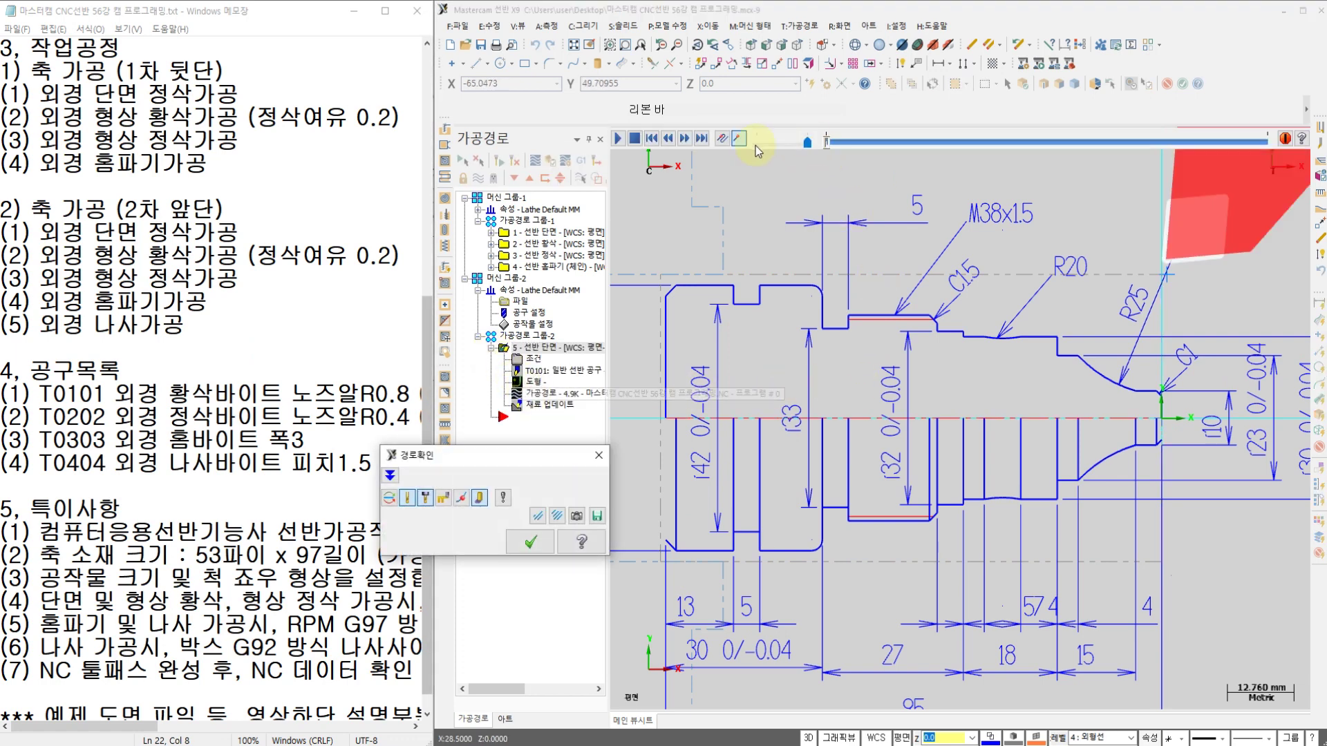
pyautogui.click(619, 141)
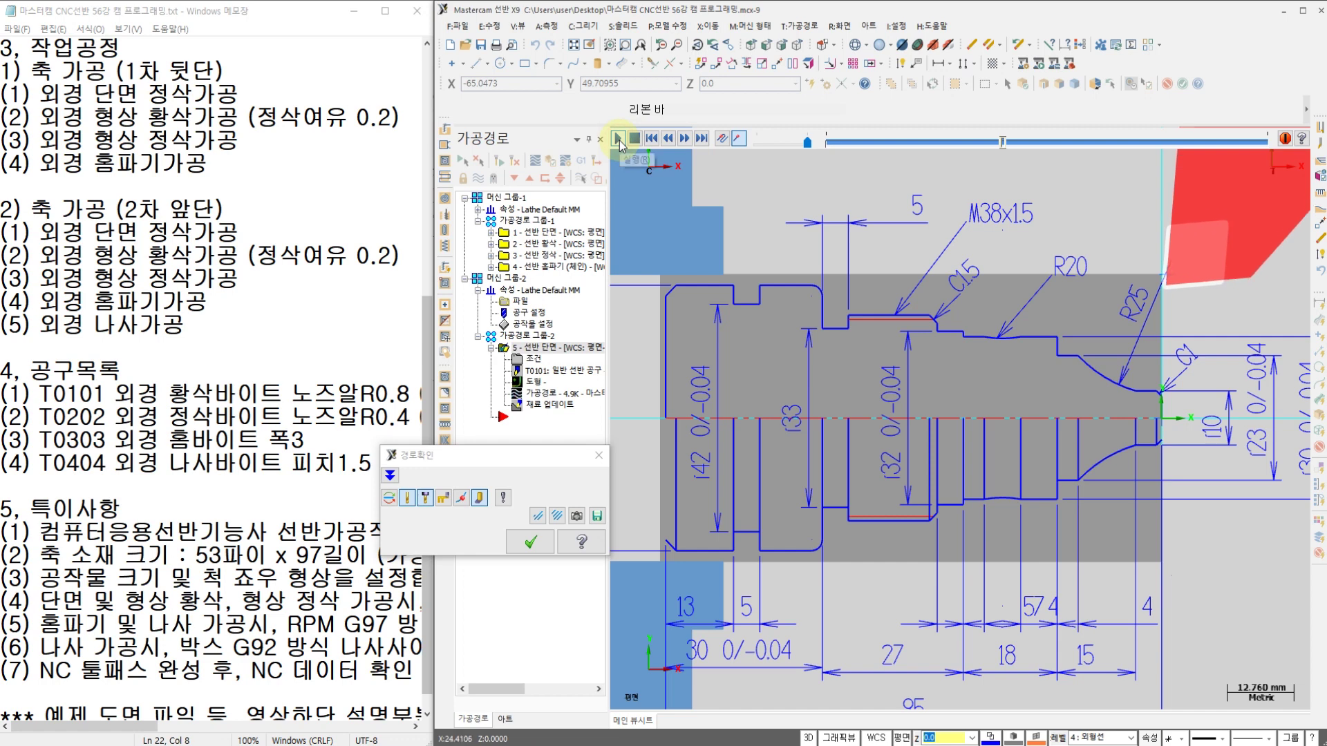
pyautogui.scroll(2, 1209, 442)
pyautogui.scroll(1, 1189, 451)
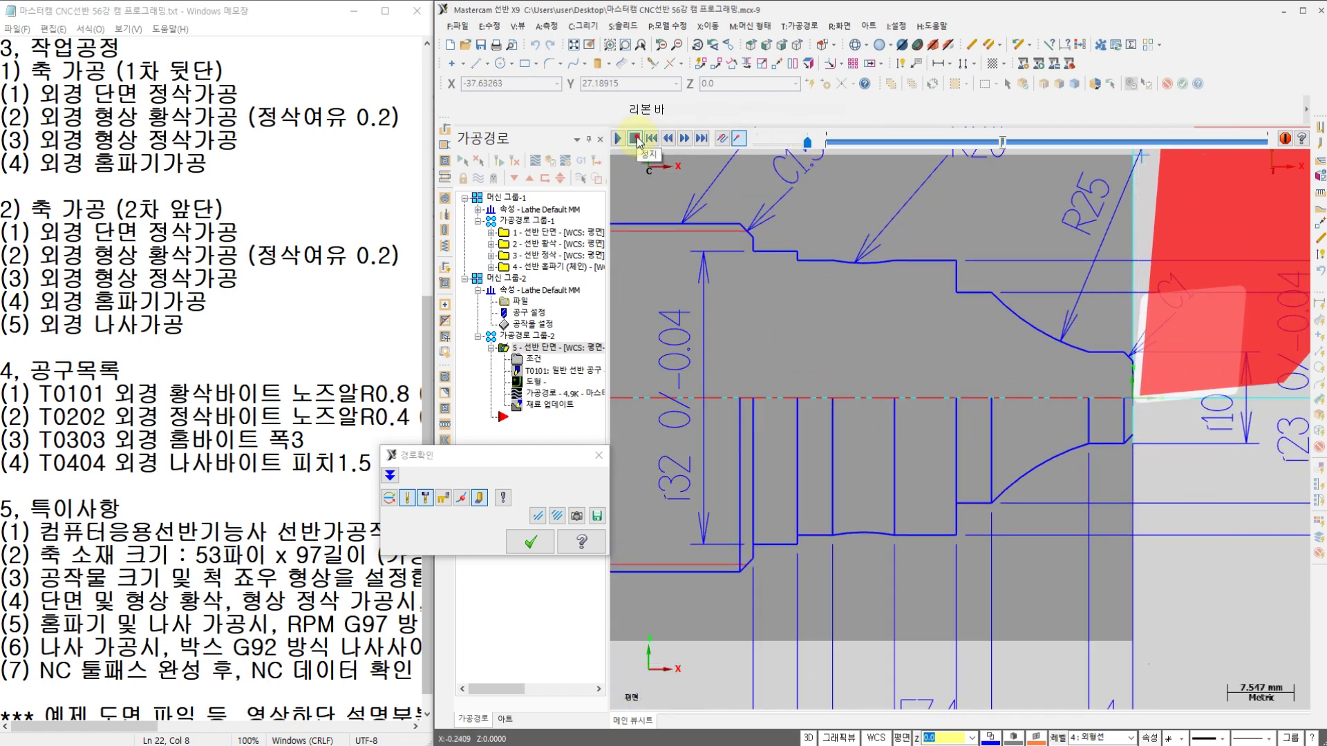
pyautogui.scroll(2, 1113, 421)
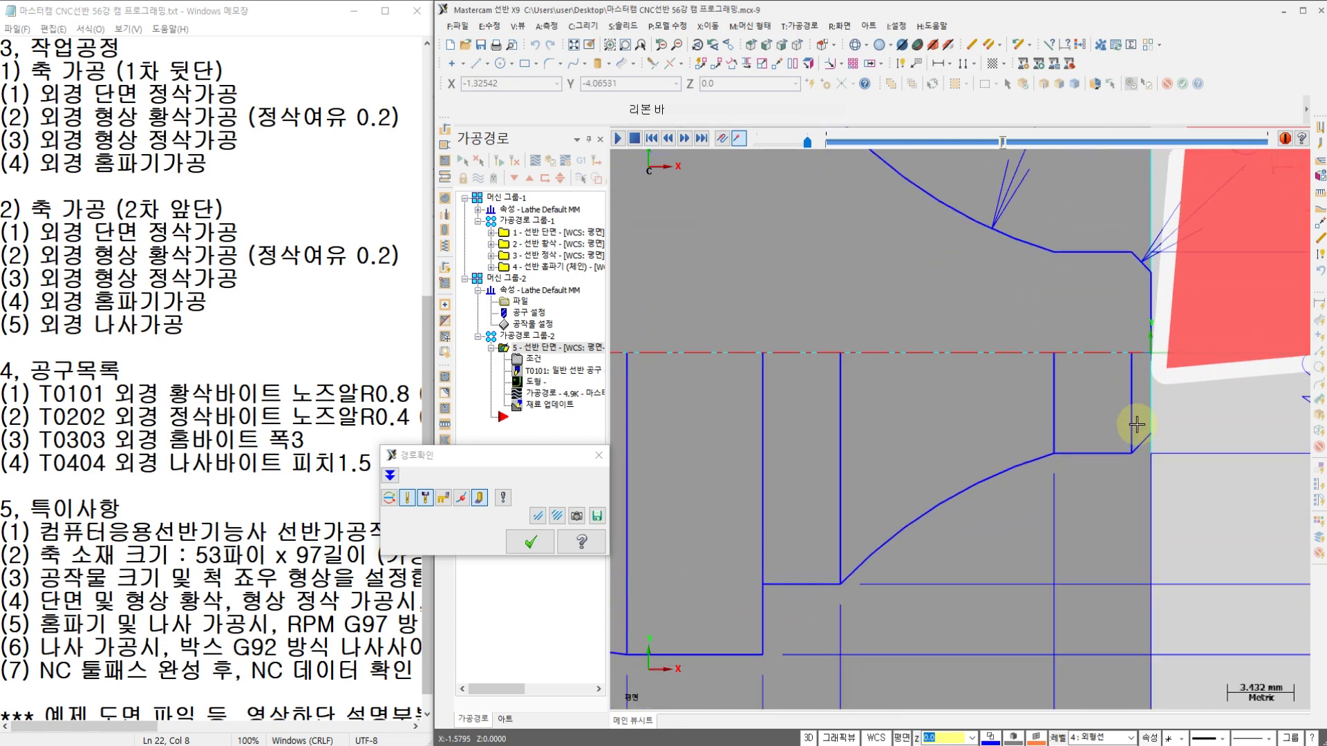
pyautogui.scroll(-5, 1114, 433)
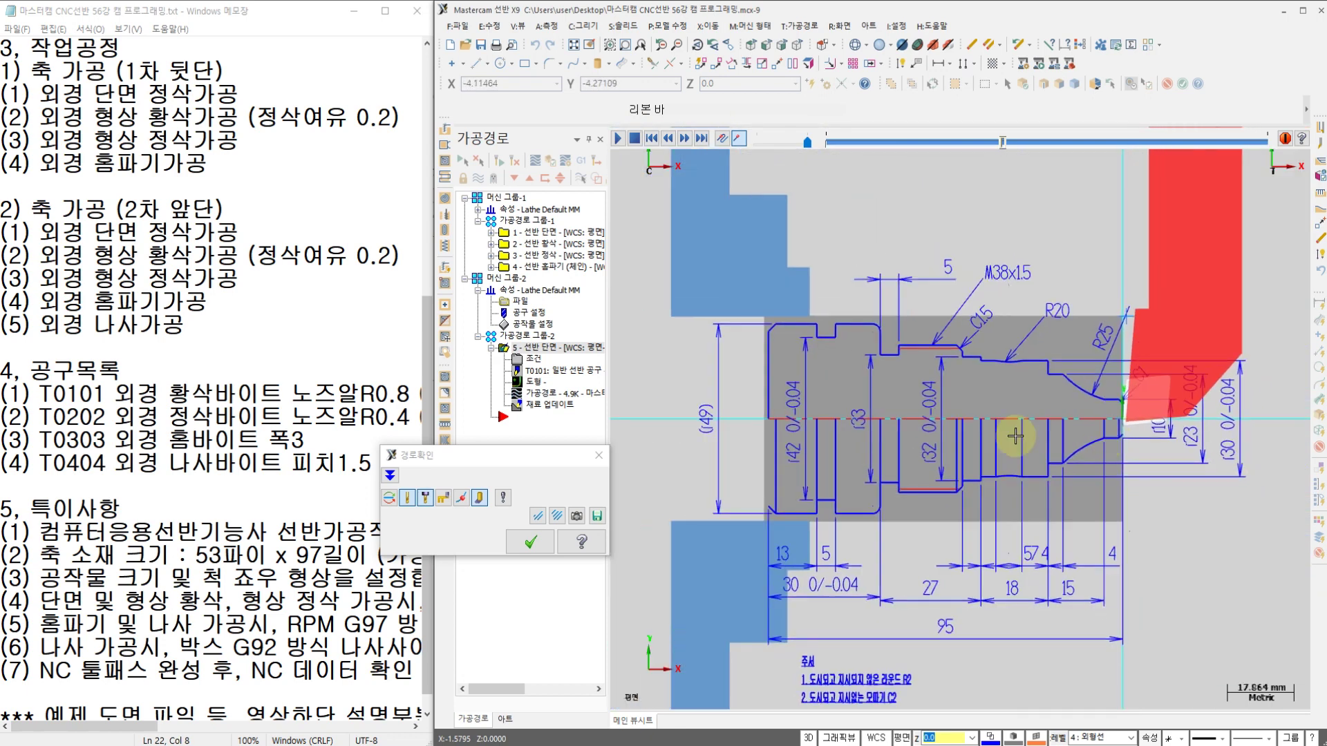
pyautogui.click(529, 543)
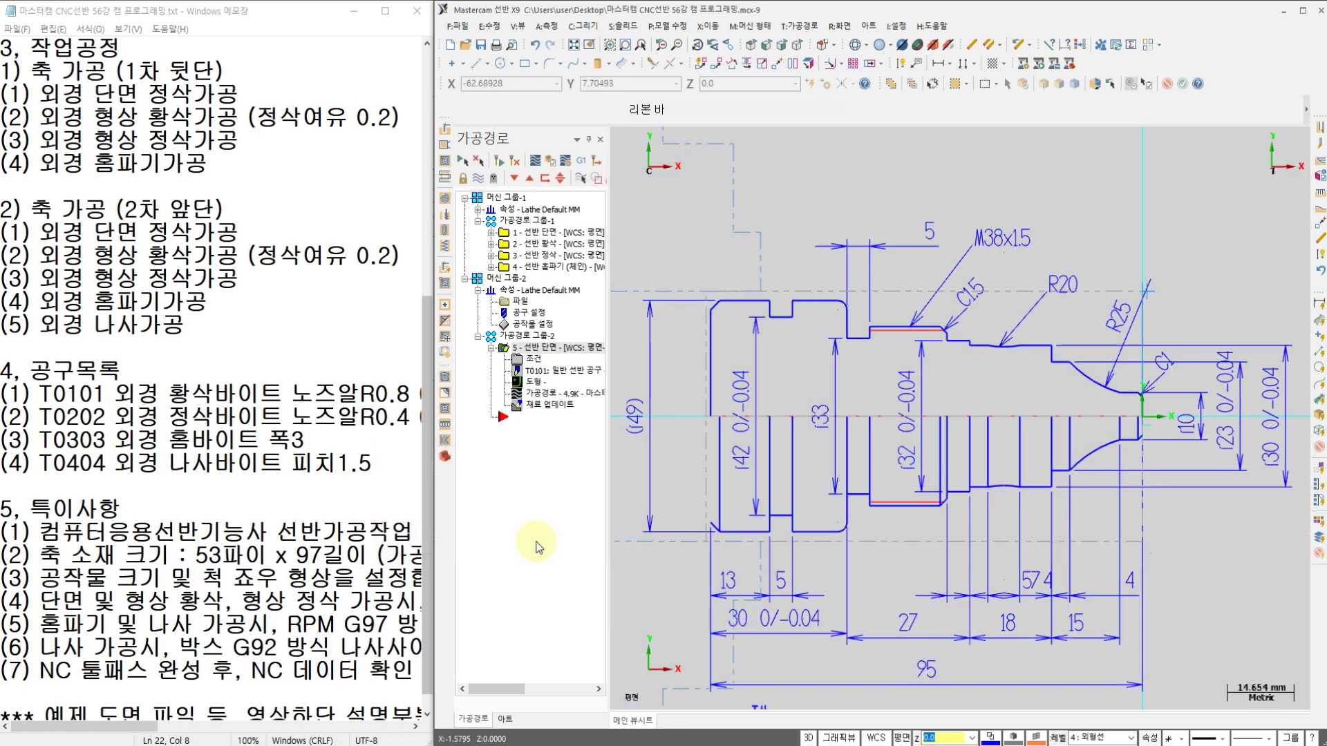
# Start a lathe roughing operation and chain the upper profile from the C1 chamfer to the outer diameter line just before the groove
pyautogui.click(803, 26)
pyautogui.click(828, 46)
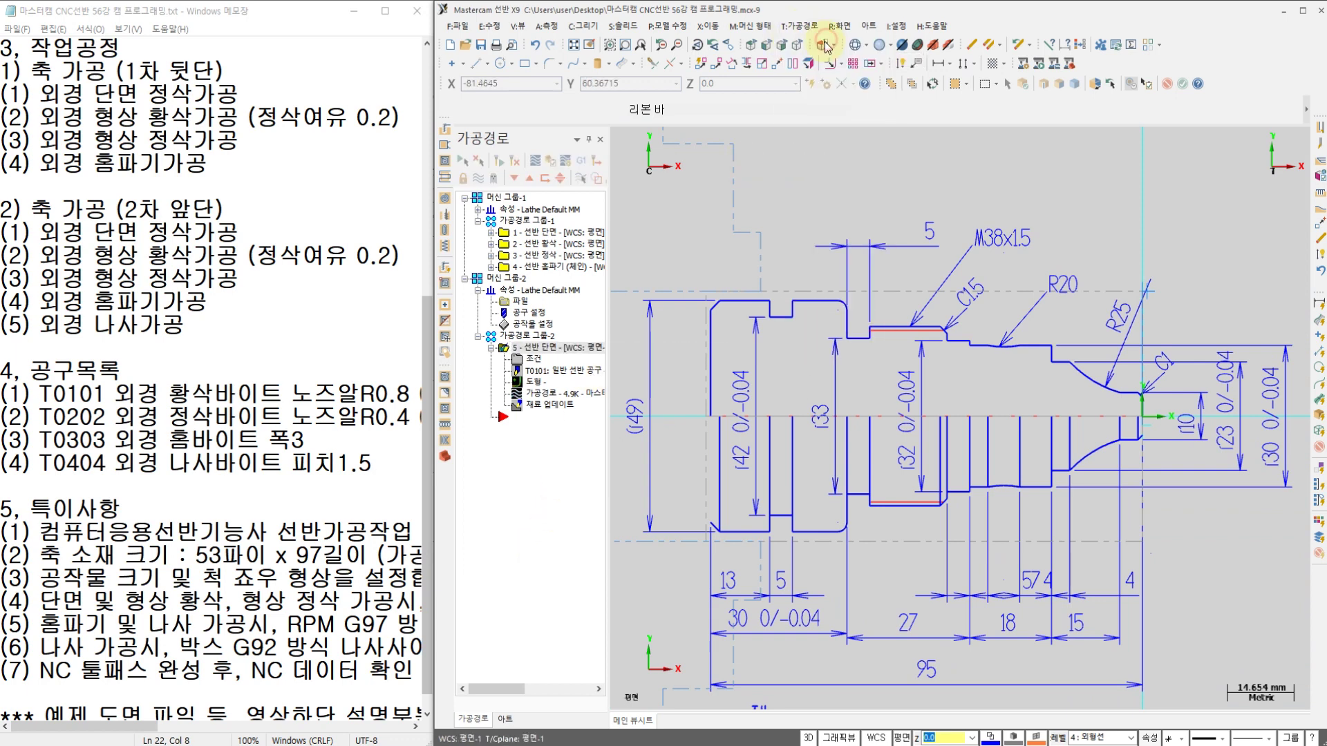
pyautogui.scroll(4, 1149, 413)
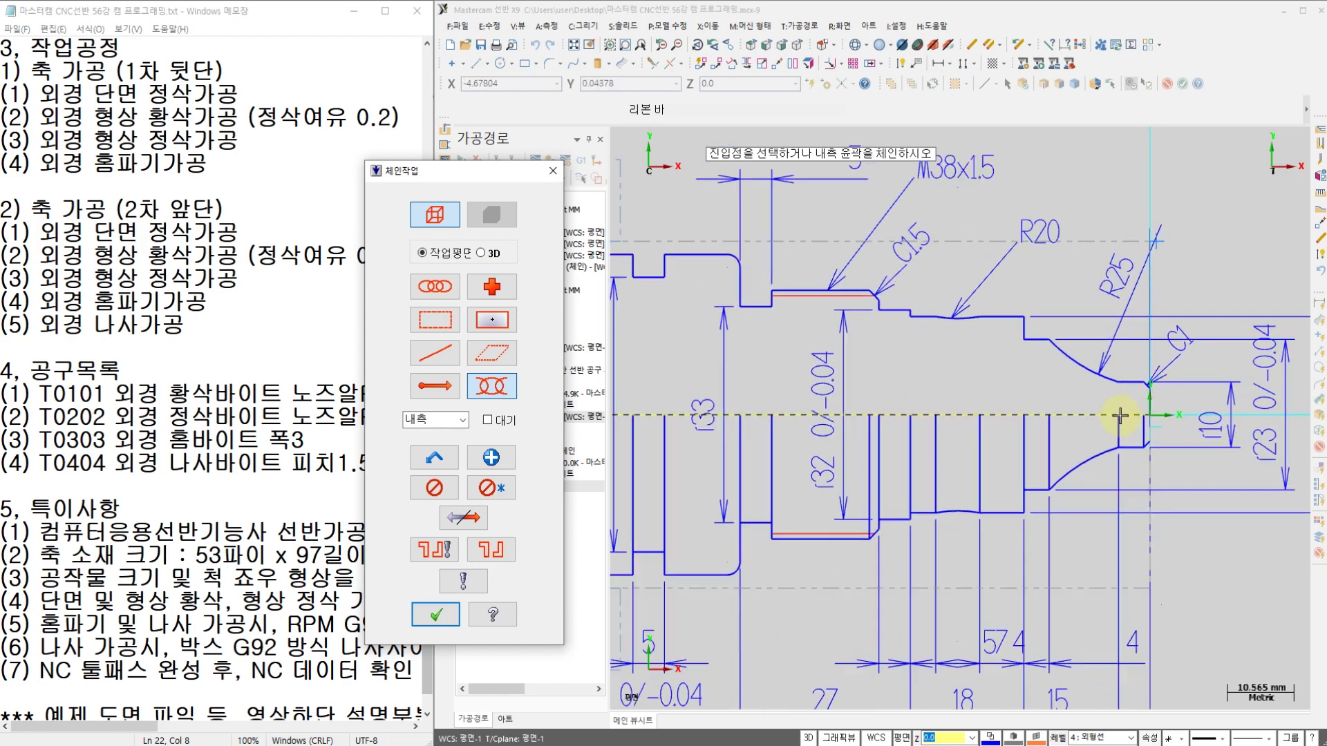
pyautogui.scroll(6, 1081, 425)
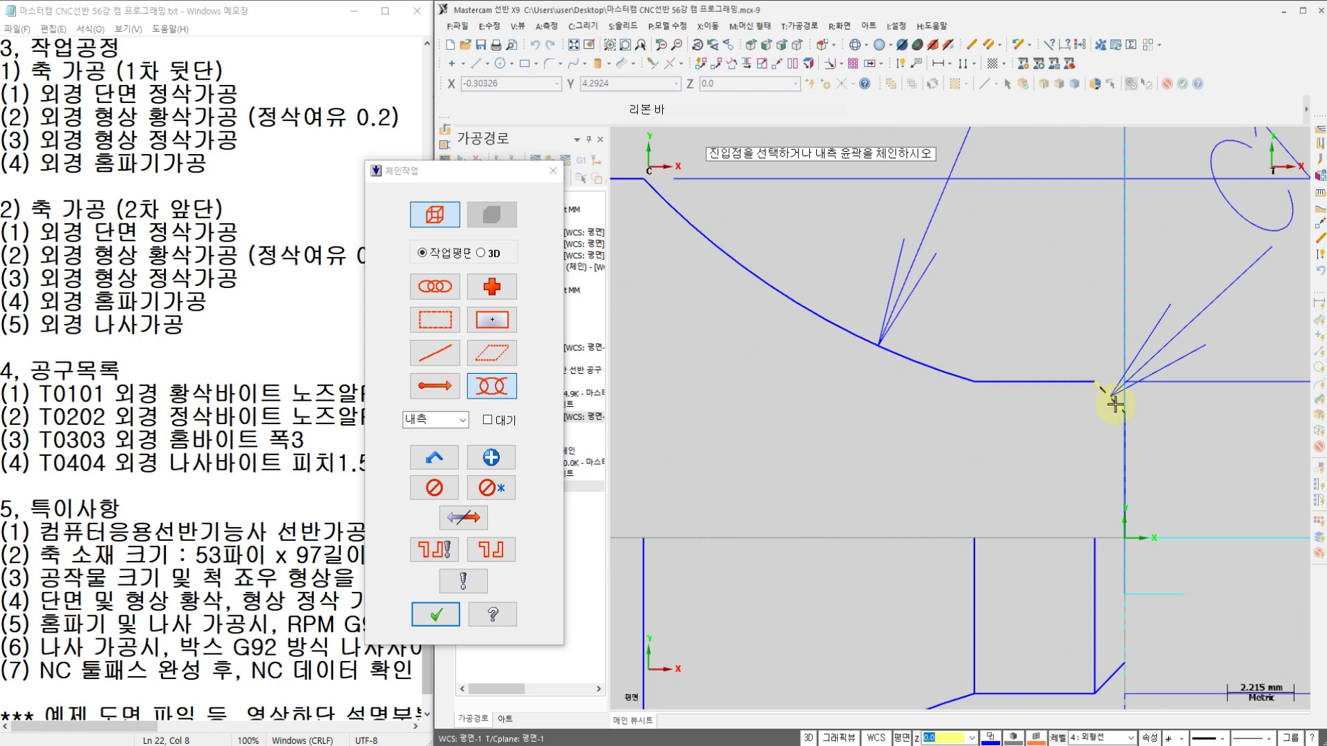
pyautogui.click(1114, 404)
pyautogui.scroll(-7, 1102, 413)
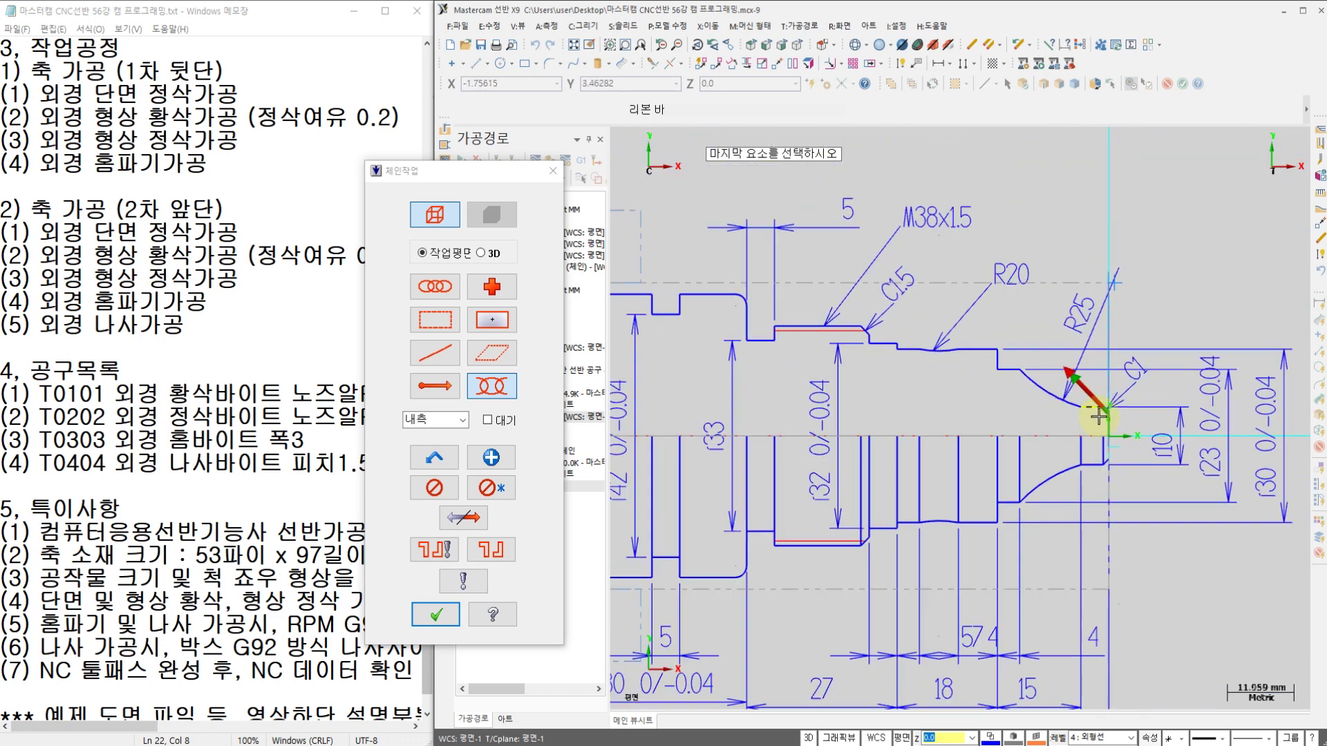
pyautogui.scroll(-1, 1098, 417)
pyautogui.scroll(2, 780, 338)
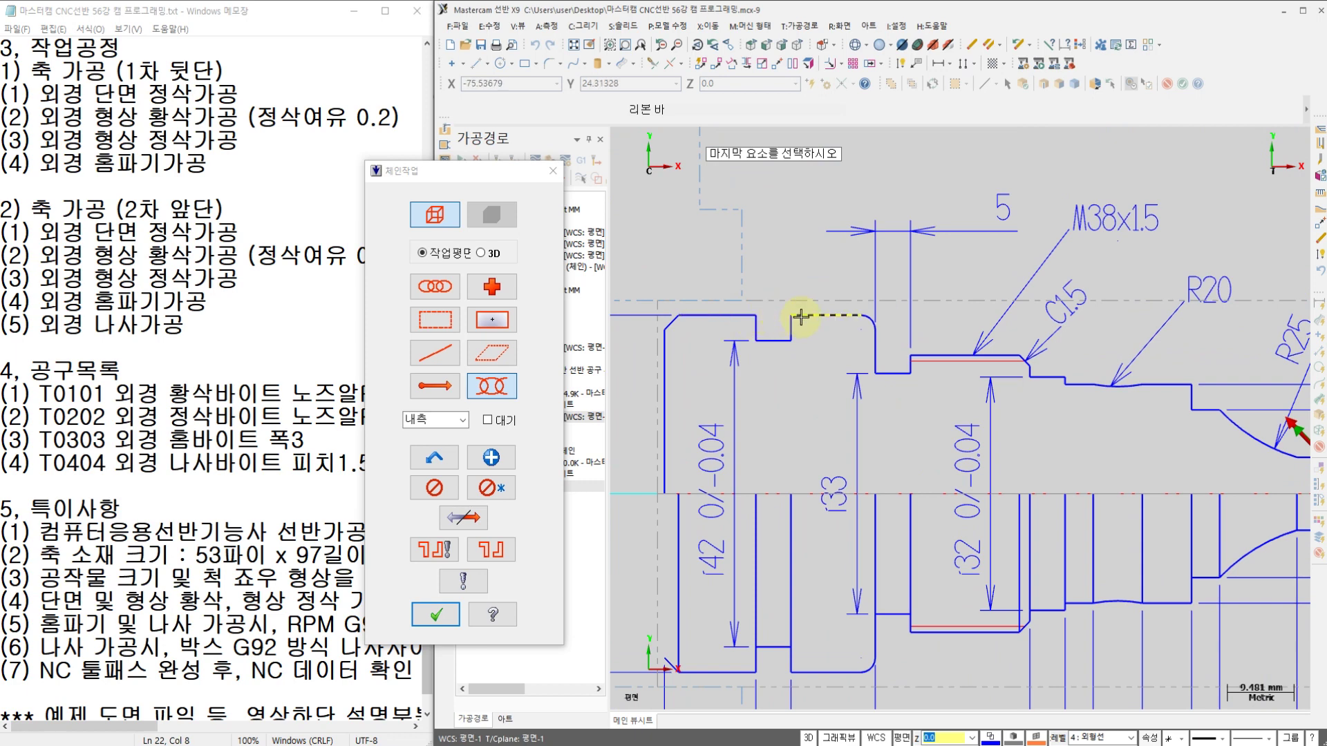
pyautogui.click(801, 317)
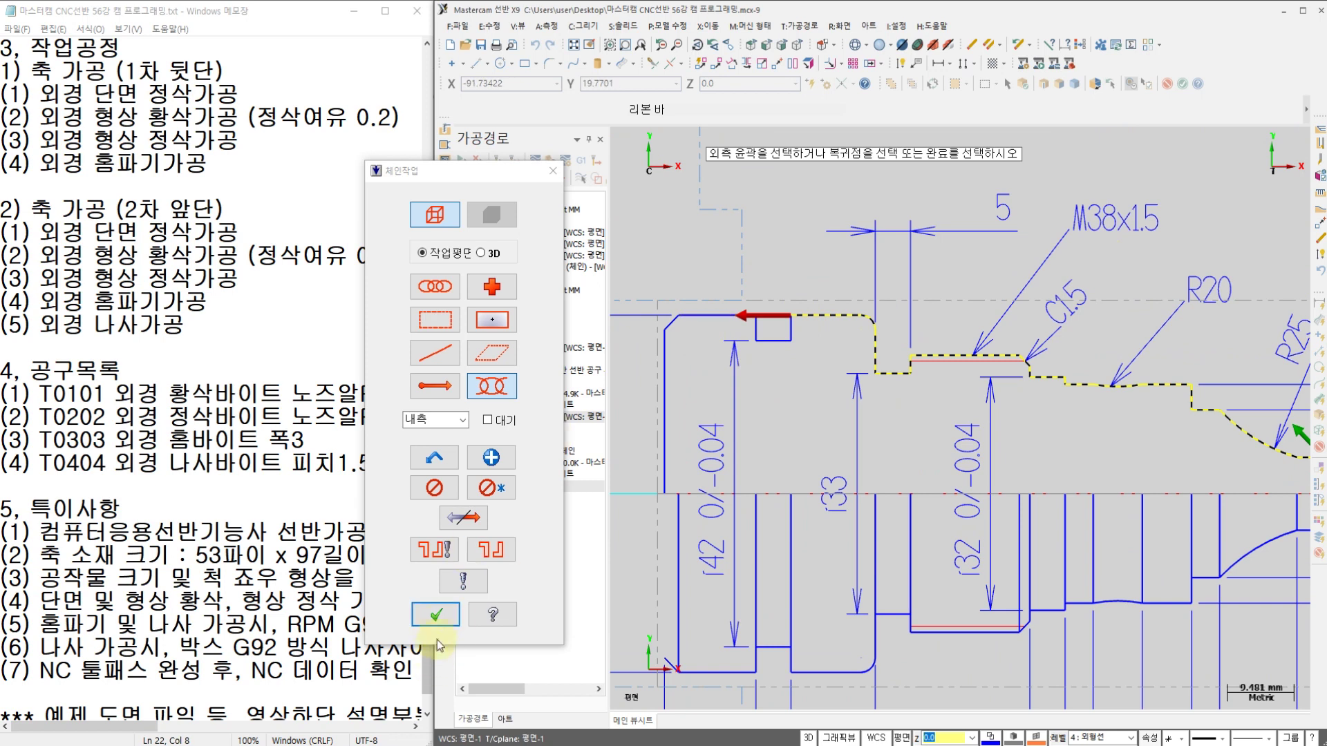
pyautogui.click(435, 613)
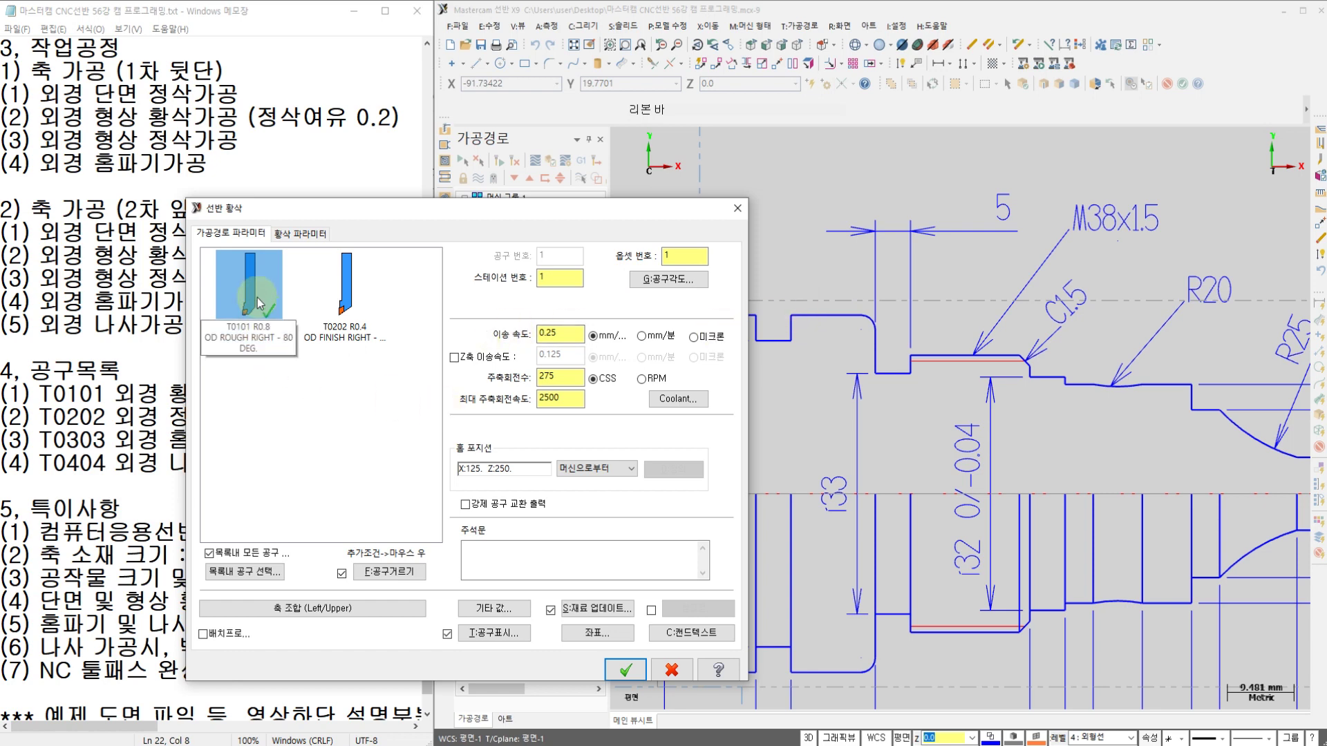
# Set the roughing operation's spindle speed to 120 CSS and its maximum spindle speed to 1200
pyautogui.click(563, 331)
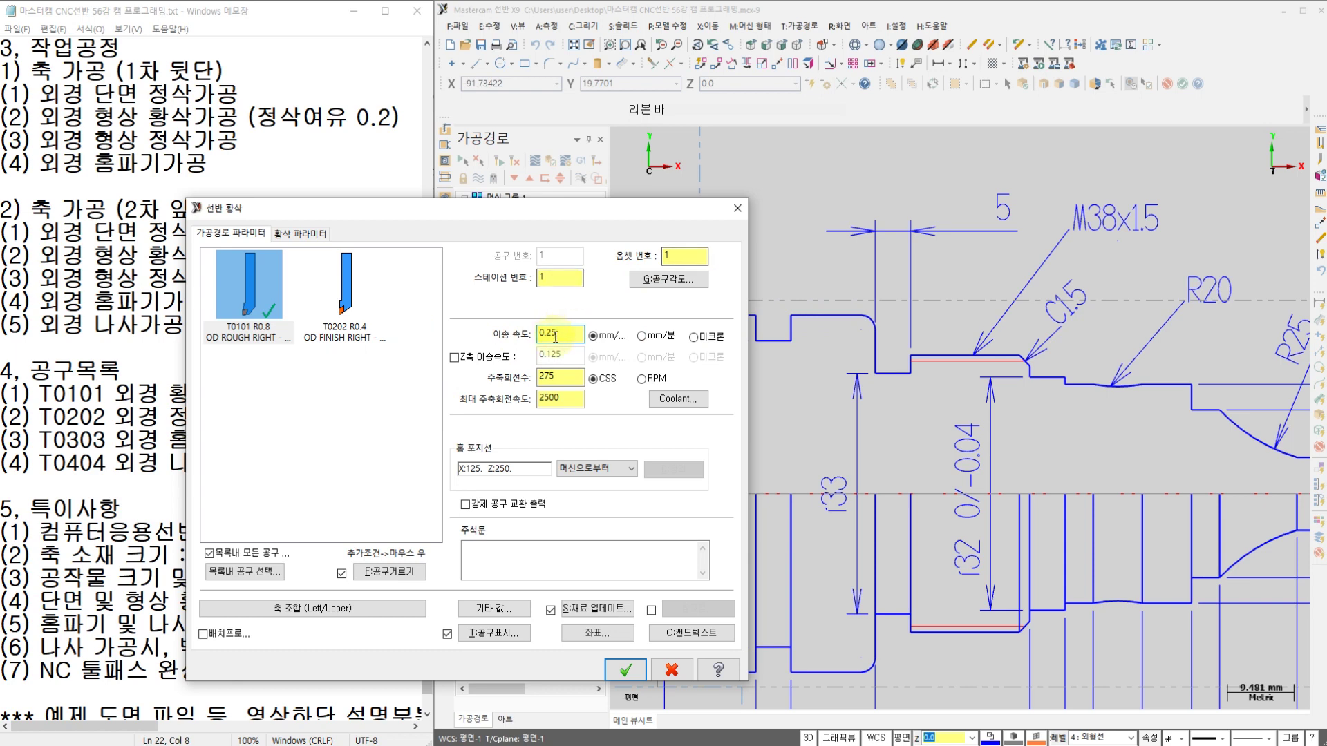
pyautogui.doubleClick(557, 376)
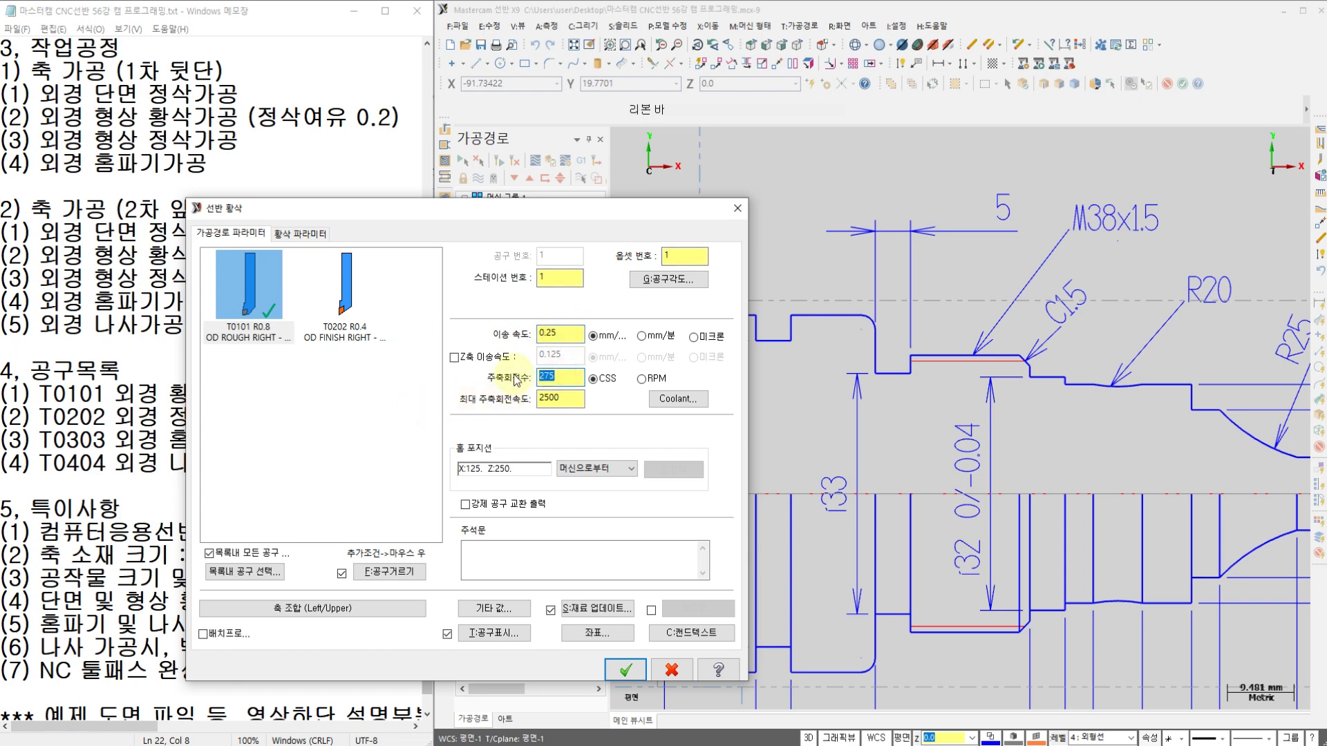
pyautogui.doubleClick(572, 399)
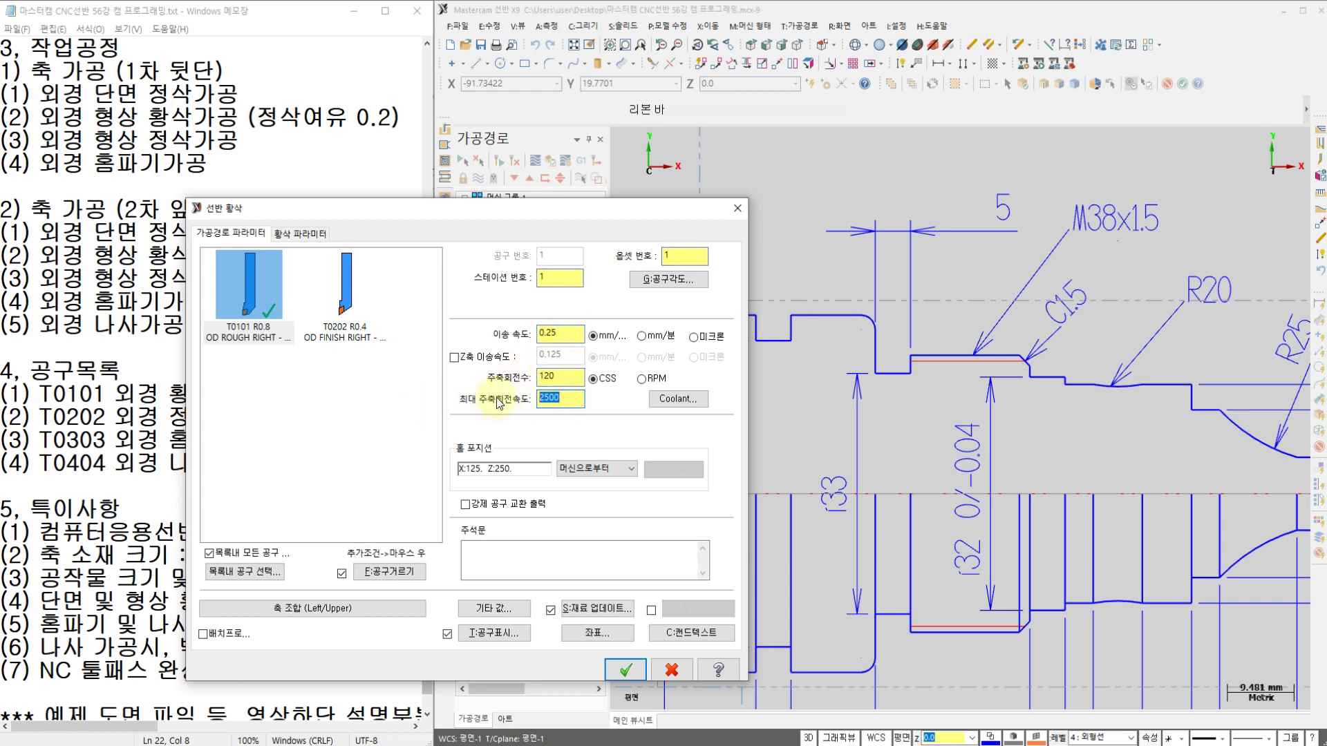
pyautogui.write('1200')
# Switch Flood coolant on for the roughing operation
pyautogui.click(676, 401)
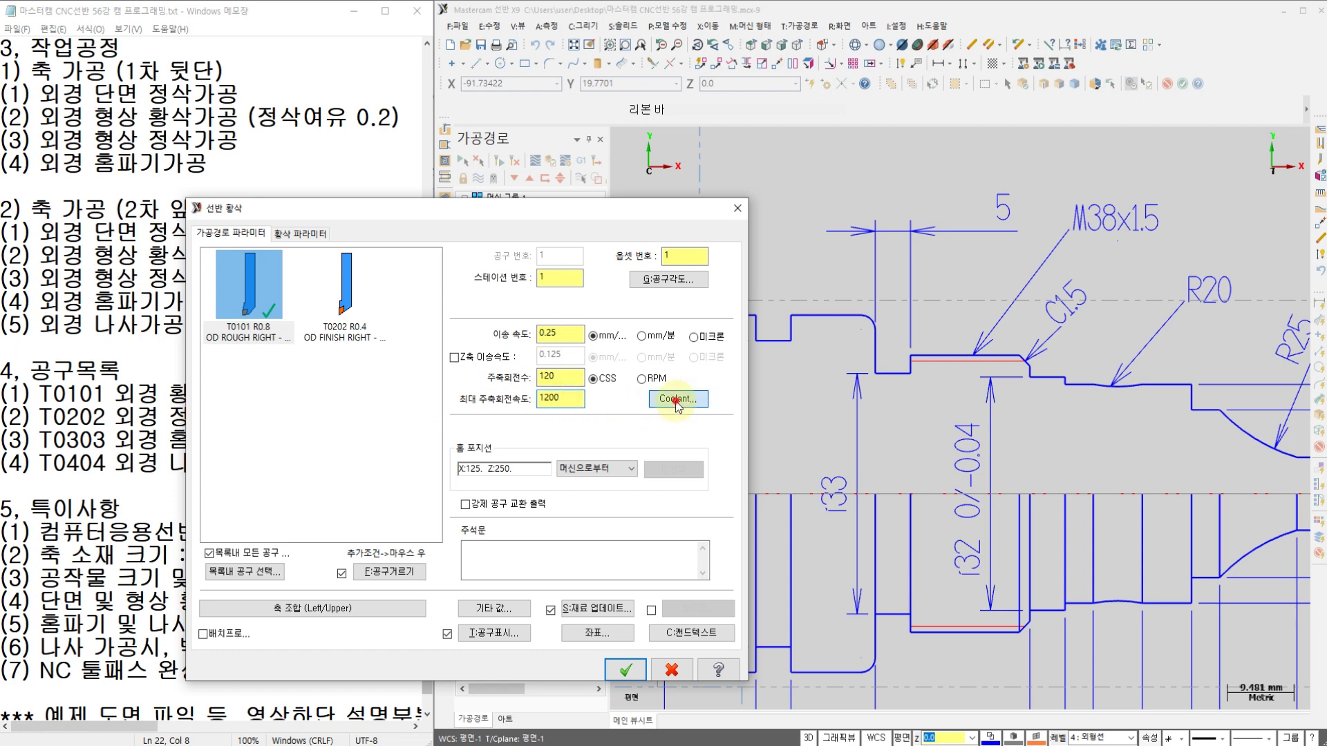
pyautogui.click(777, 297)
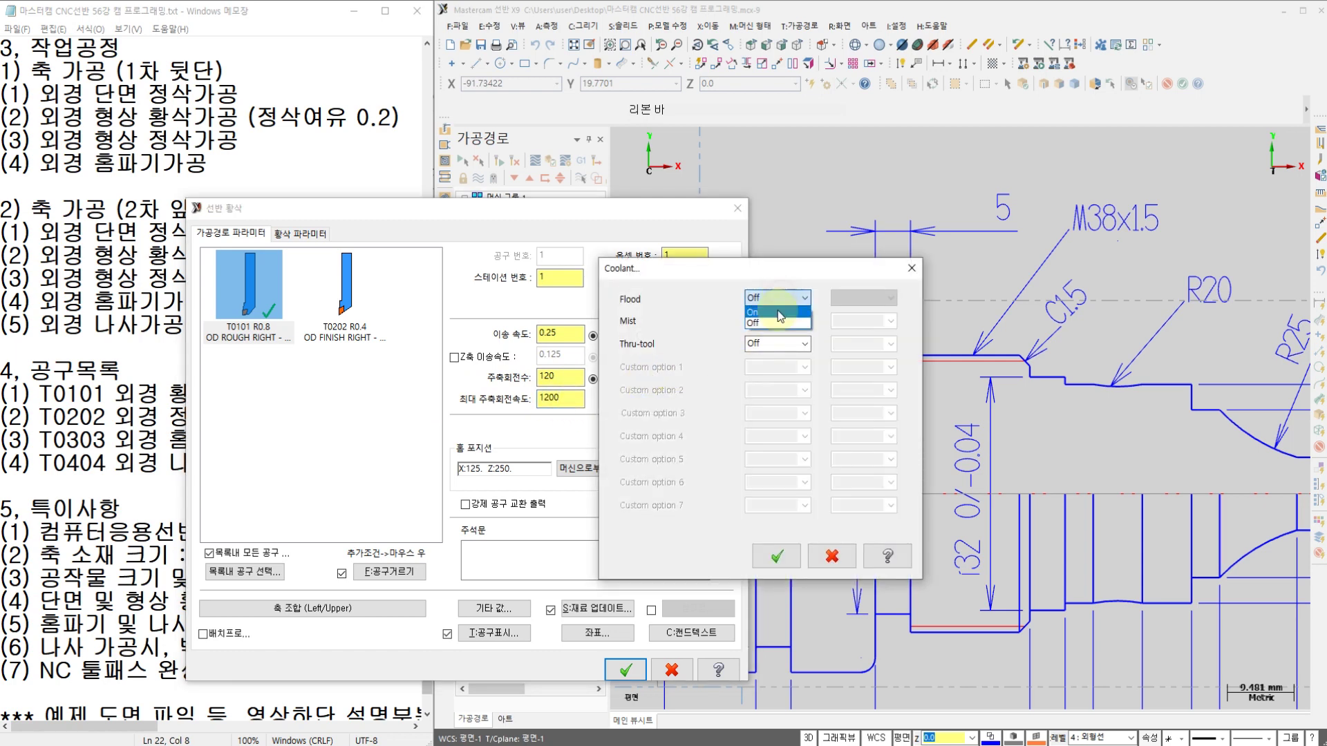
pyautogui.click(777, 311)
pyautogui.click(780, 555)
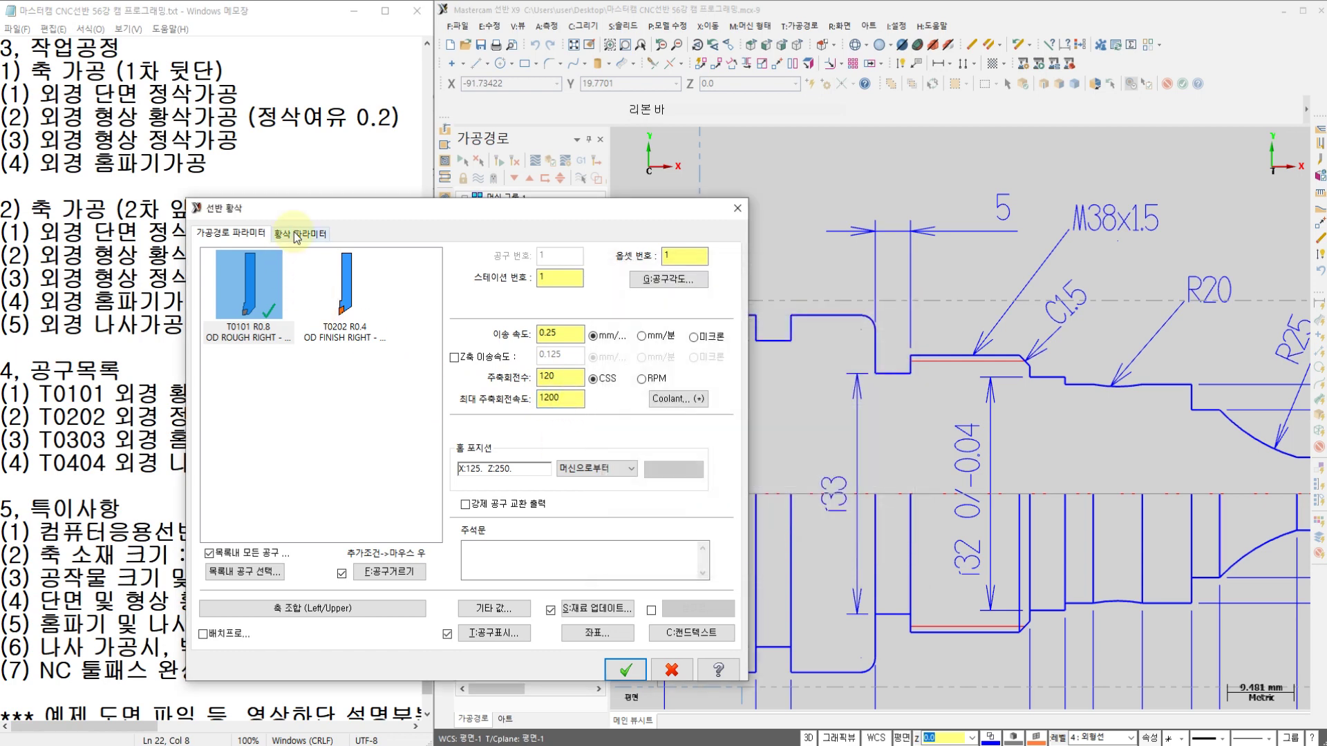
# Generate the roughing operation with cut depth 1.0, X allowance 0.2 and stock recognition 재료설정 외곽크기 적용
pyautogui.click(297, 235)
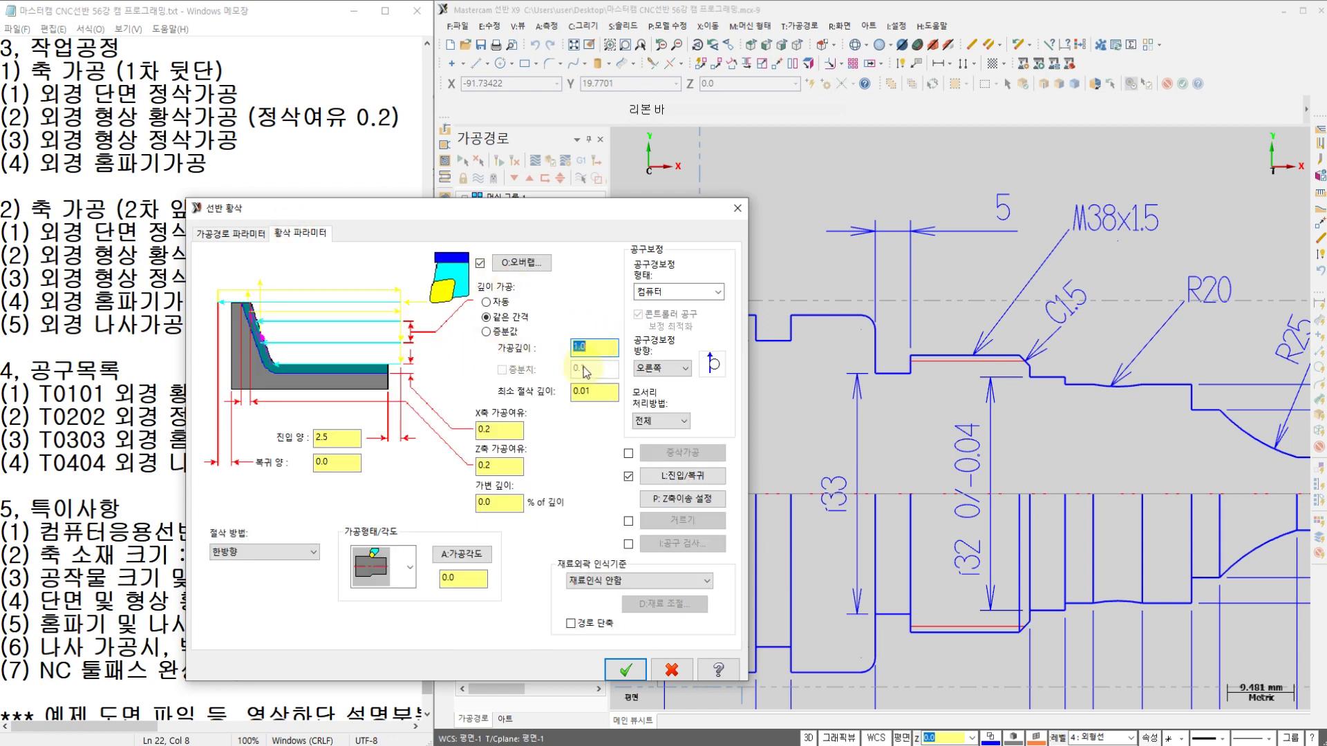
pyautogui.click(501, 429)
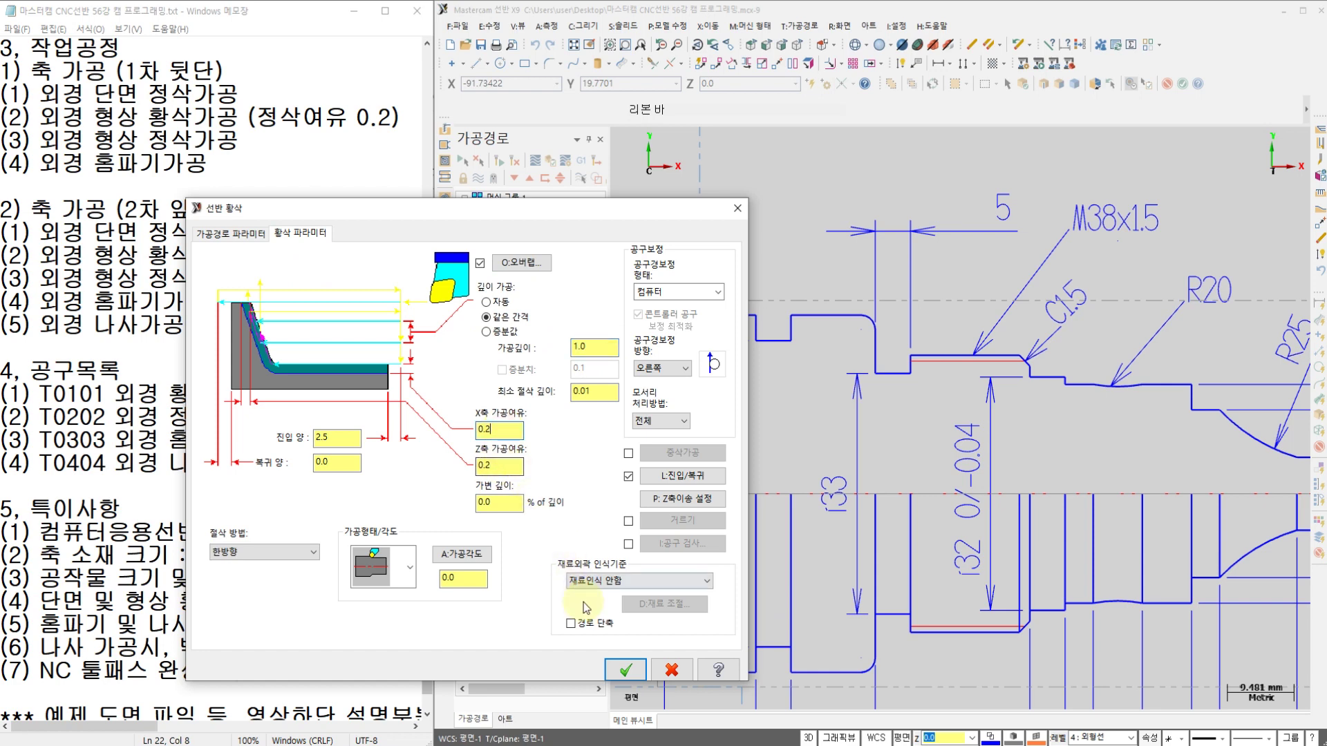
pyautogui.click(607, 583)
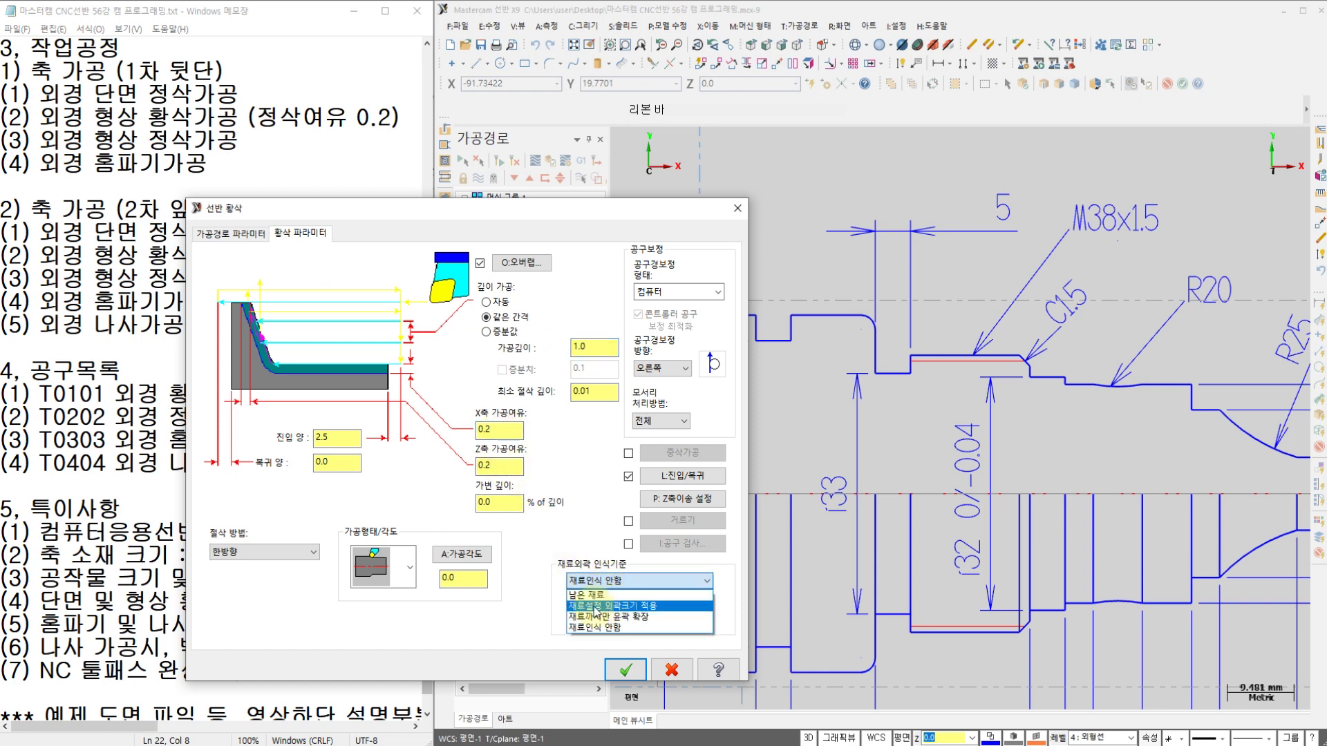
pyautogui.click(613, 606)
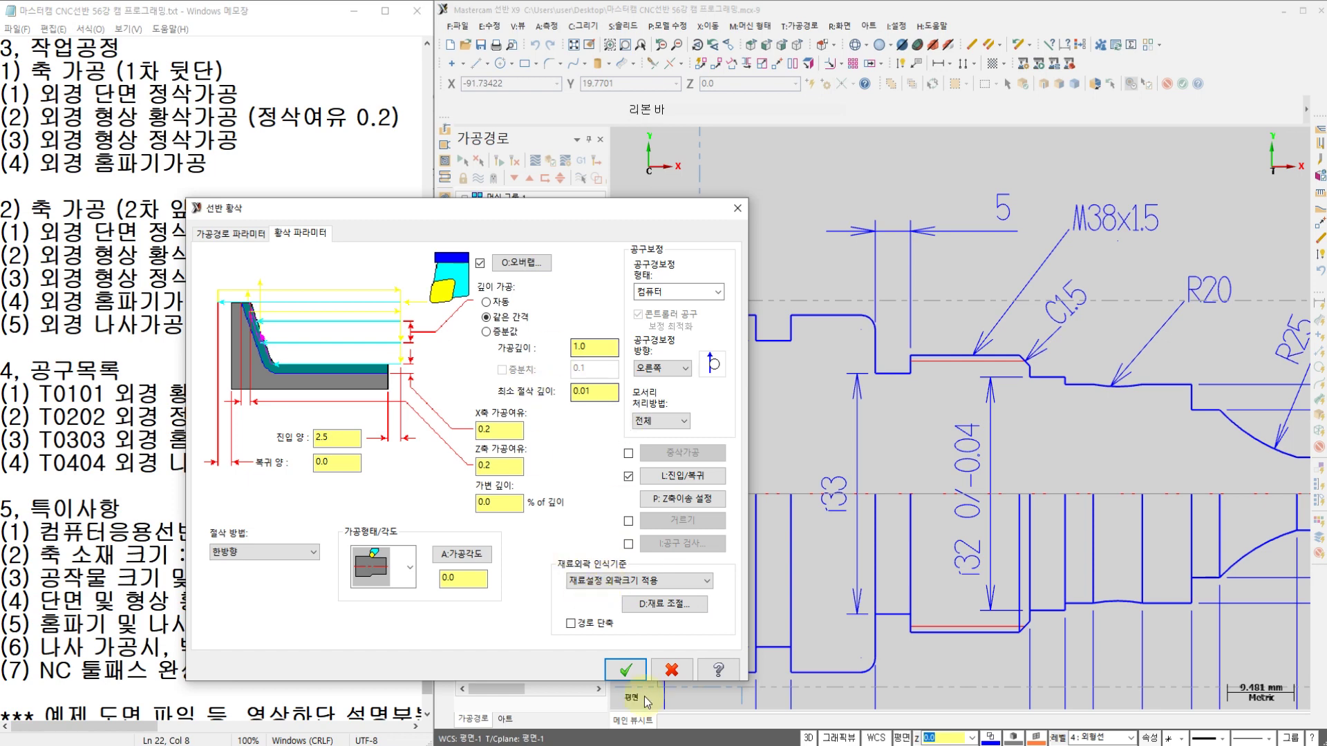
pyautogui.click(626, 670)
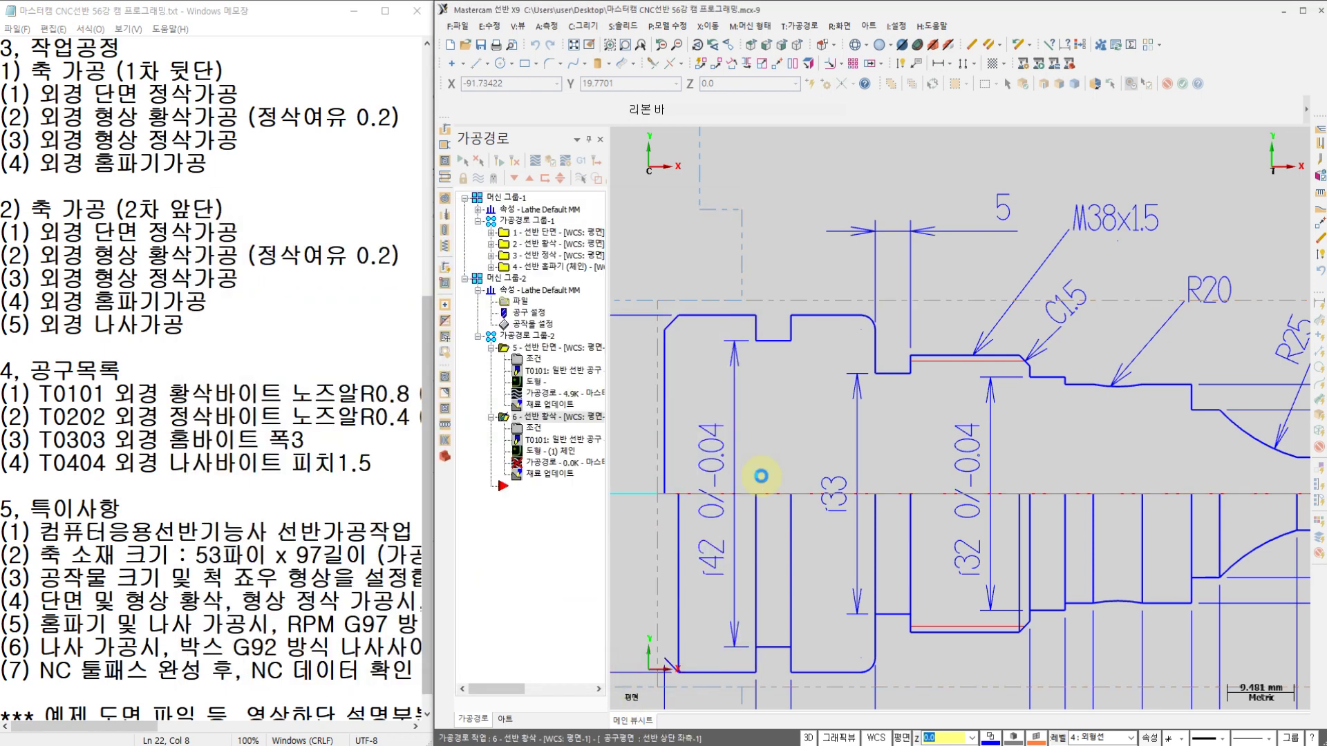
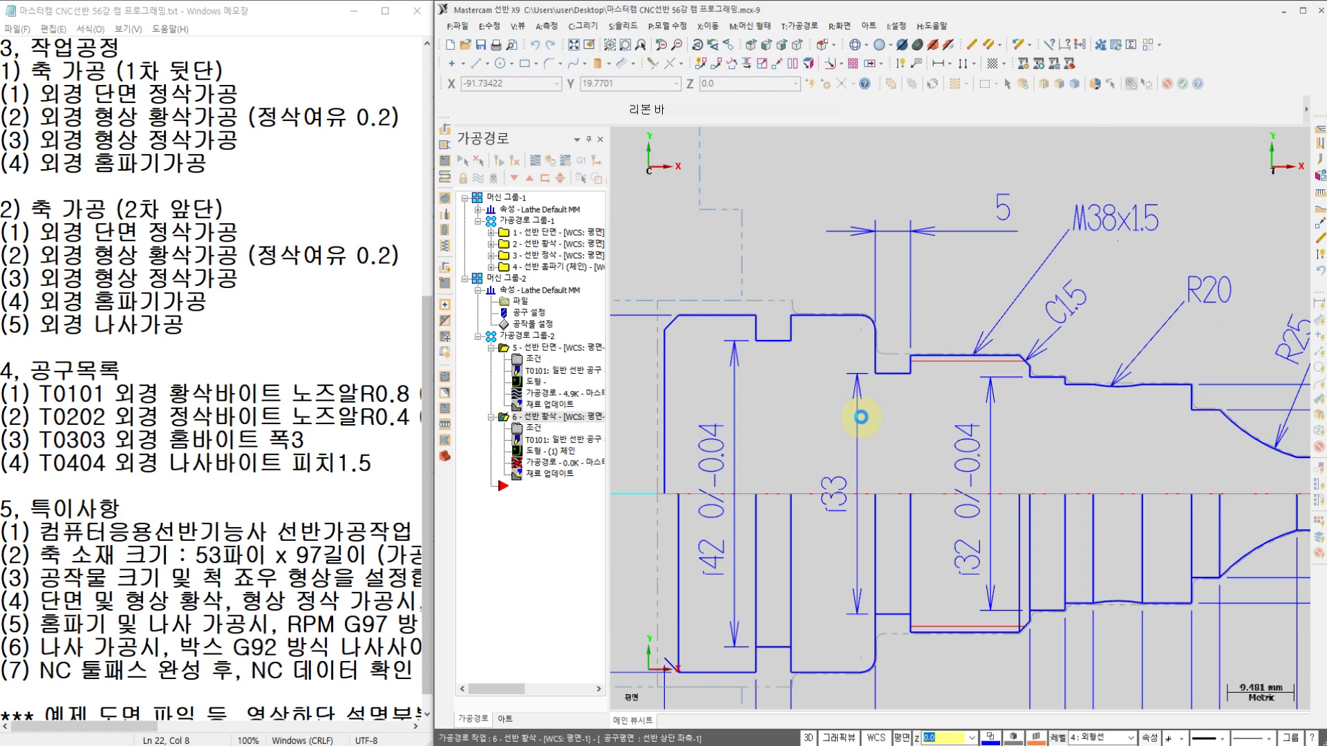
# Start a lathe finishing operation and reuse the previous roughing chain as its profile
pyautogui.moveTo(1007, 416)
pyautogui.mouseDown(button='middle')
pyautogui.moveTo(788, 421)
pyautogui.moveTo(872, 428)
pyautogui.mouseUp(button='middle')
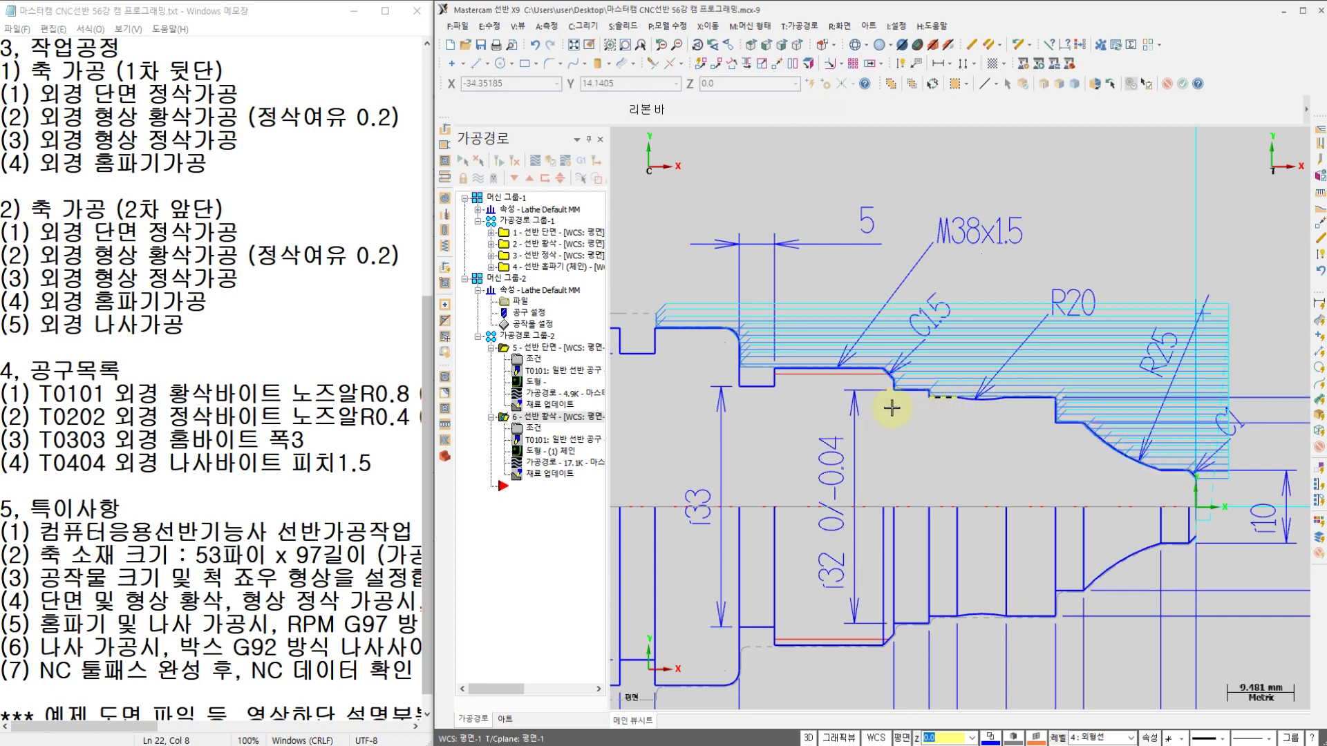
pyautogui.scroll(5, 887, 409)
pyautogui.scroll(2, 1085, 415)
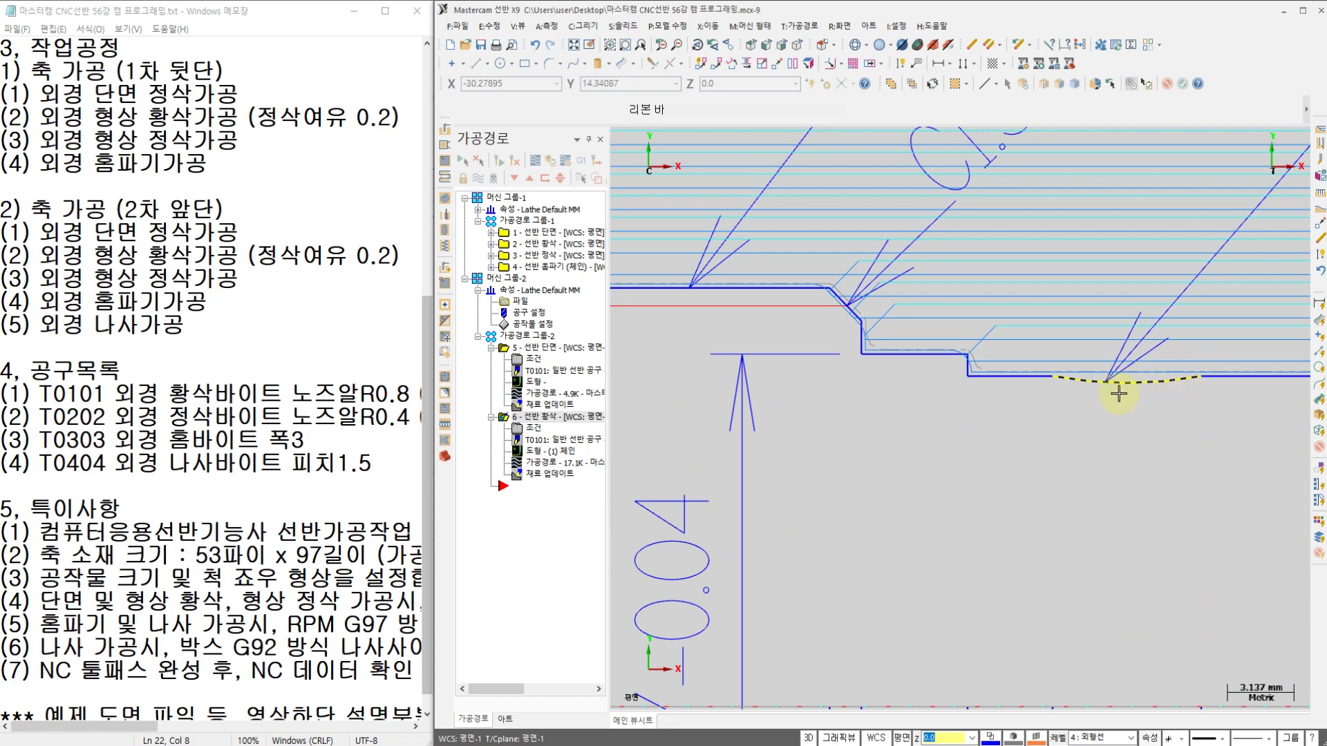
pyautogui.scroll(-2, 1053, 377)
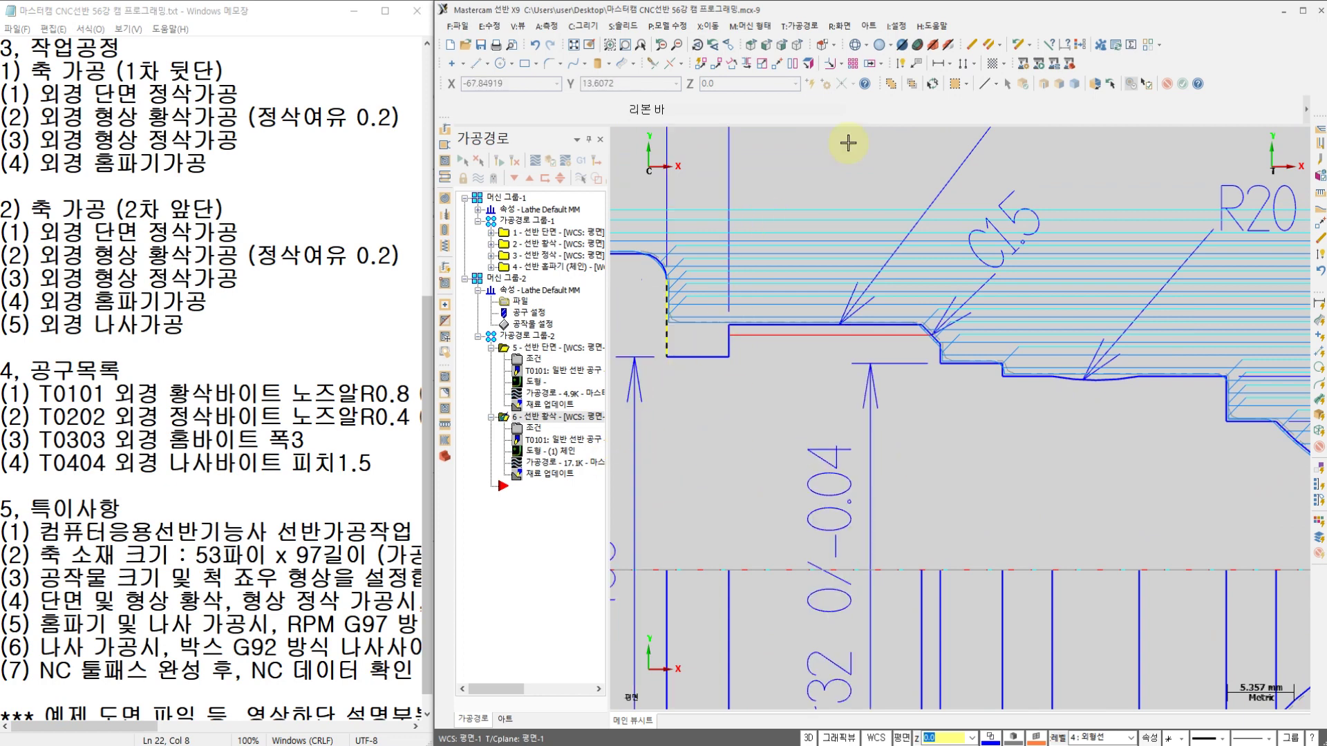
pyautogui.click(799, 25)
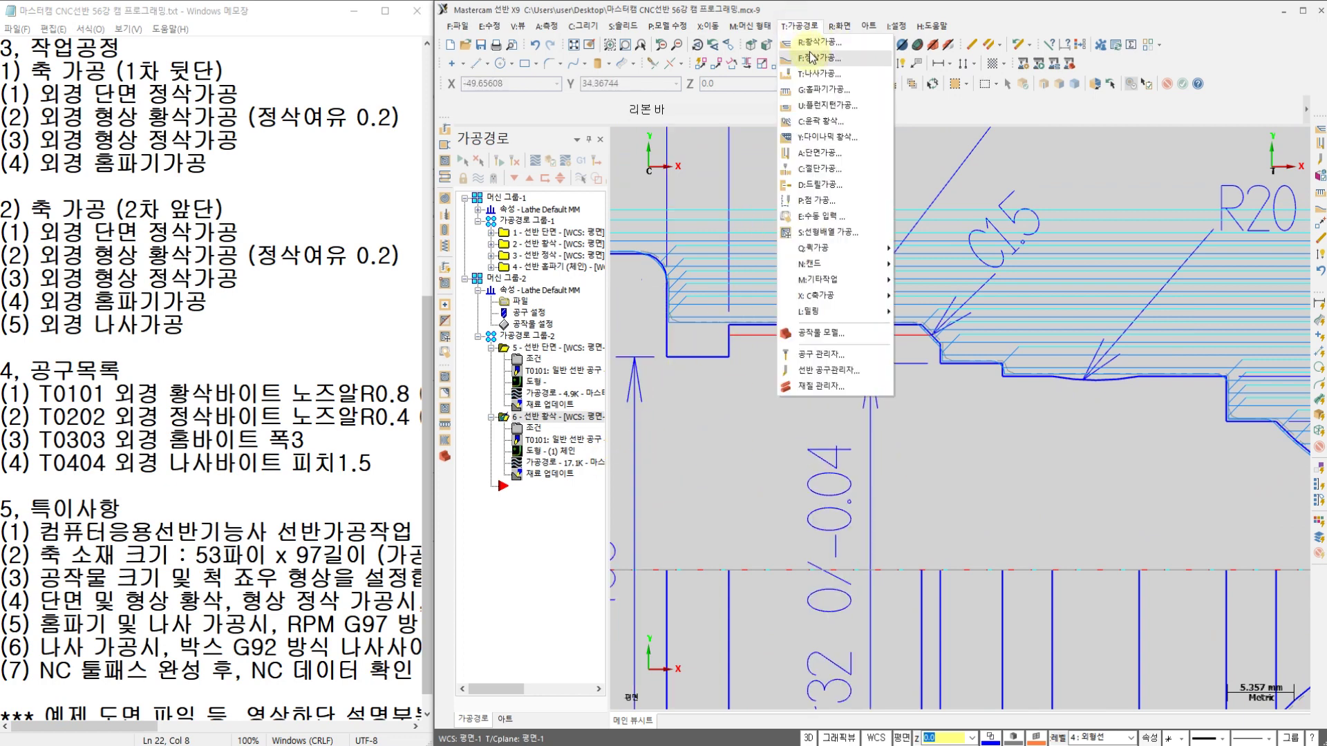
pyautogui.click(817, 60)
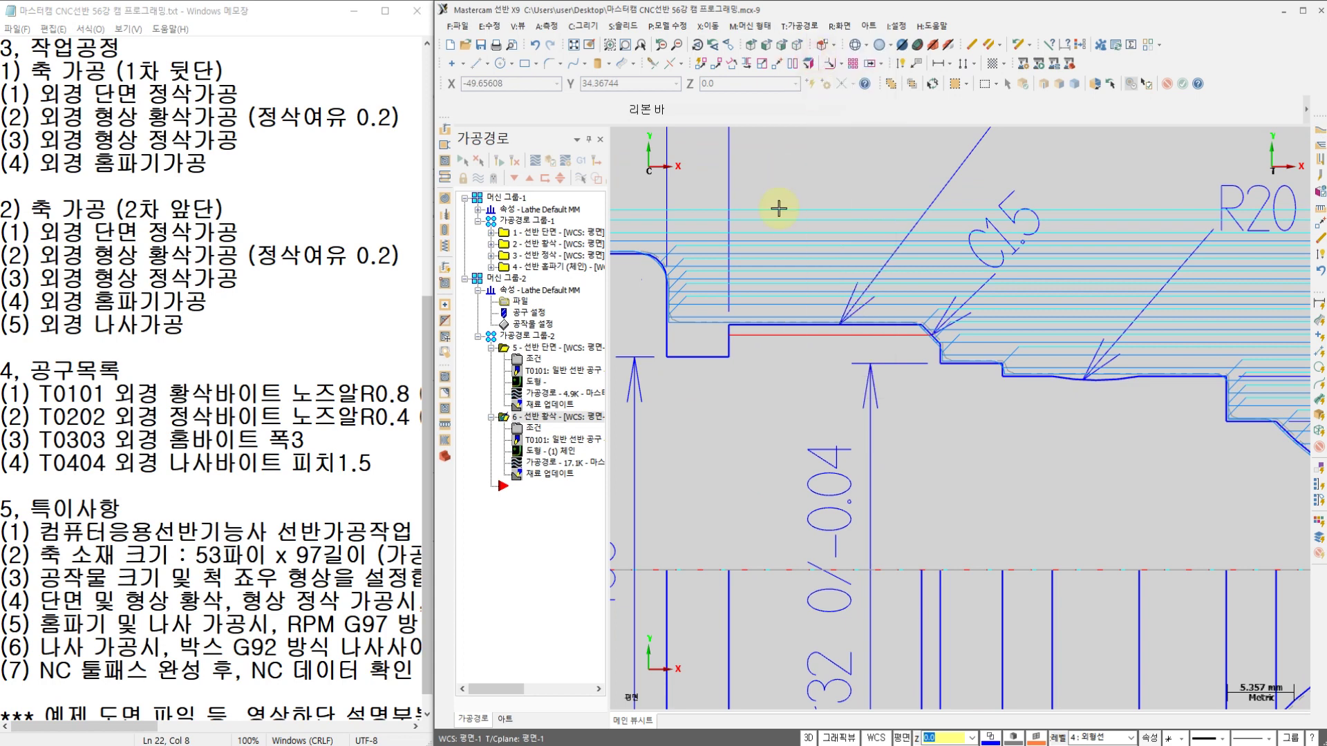
pyautogui.scroll(-4, 819, 322)
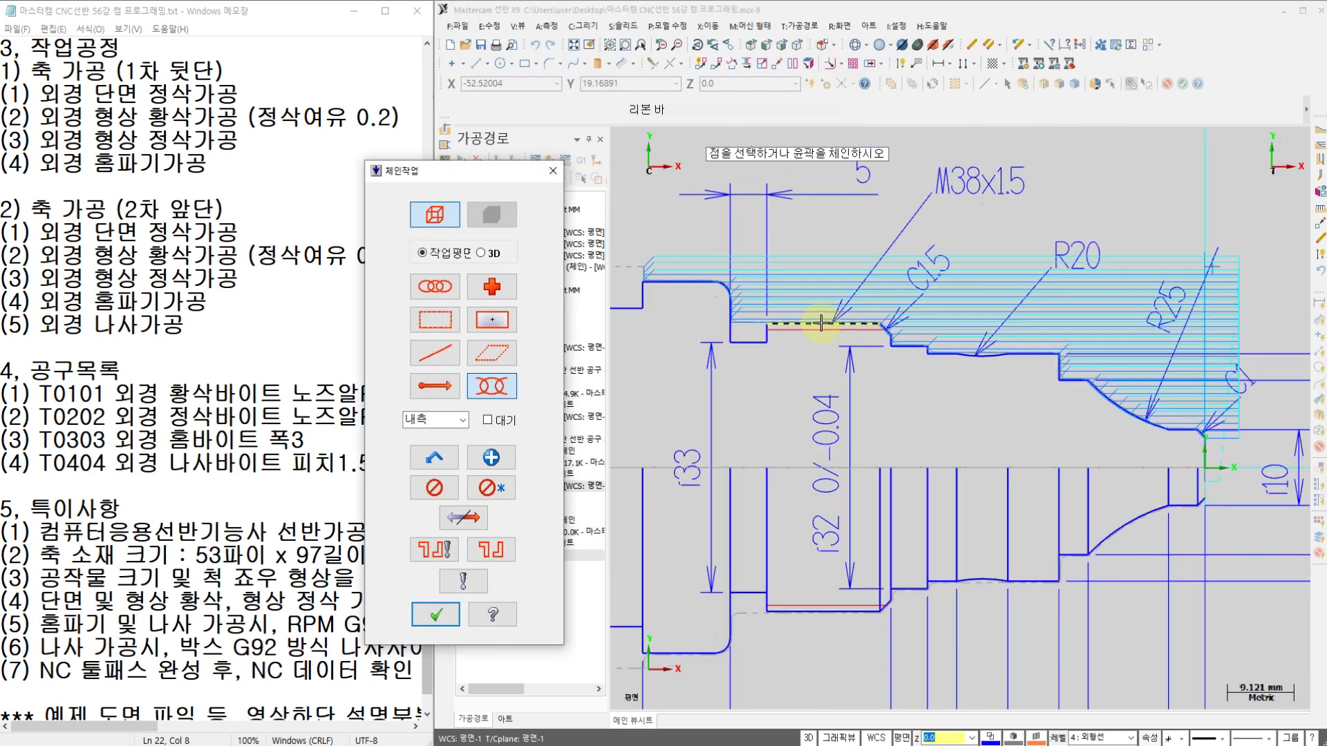
pyautogui.click(436, 461)
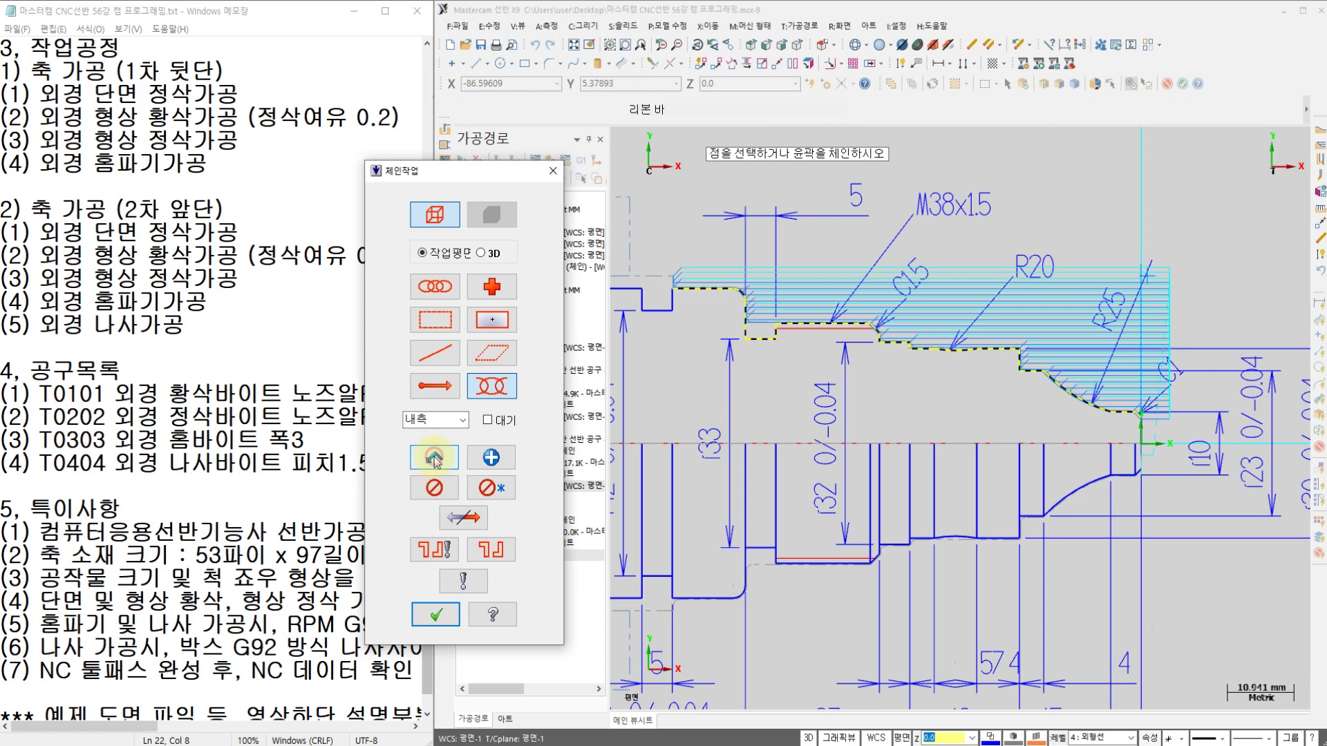
# Accept the chained profile and assign finishing tool T0202 R0.4 with a feed rate of 0.18 mm/rev
pyautogui.click(436, 614)
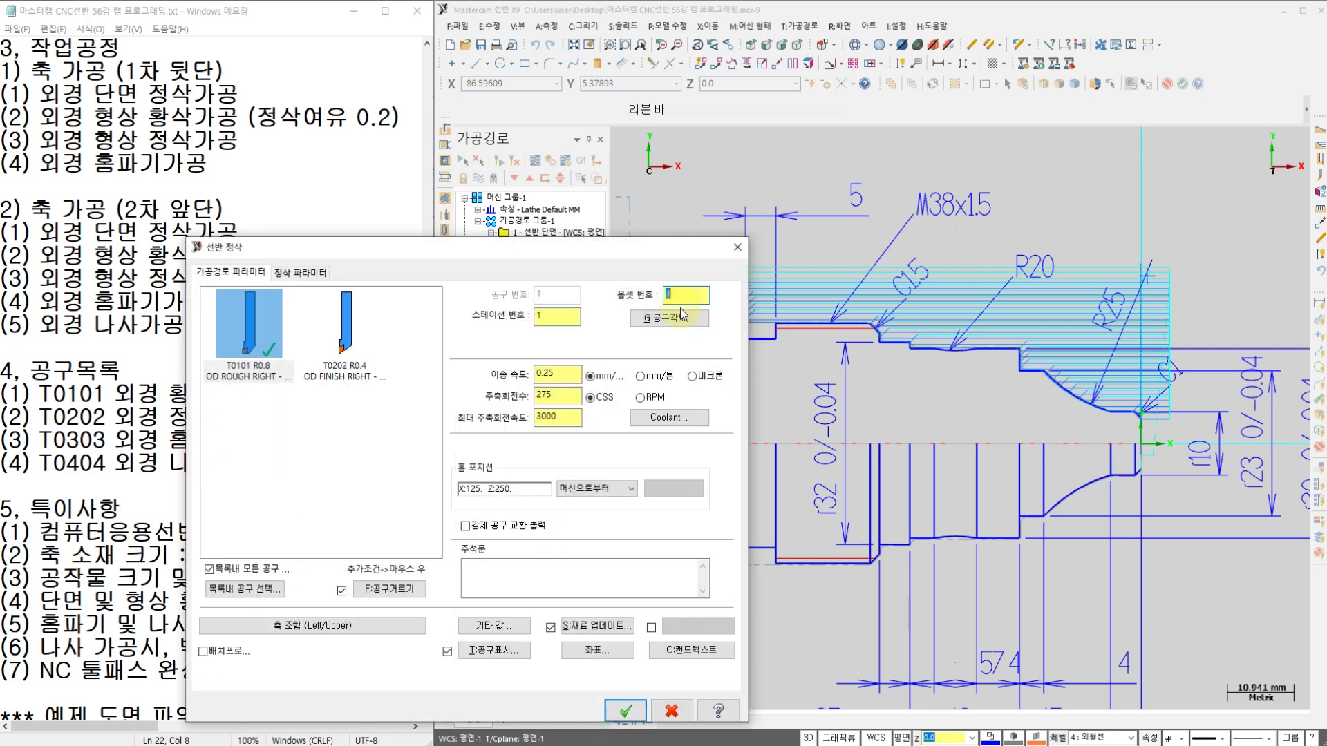
pyautogui.click(366, 326)
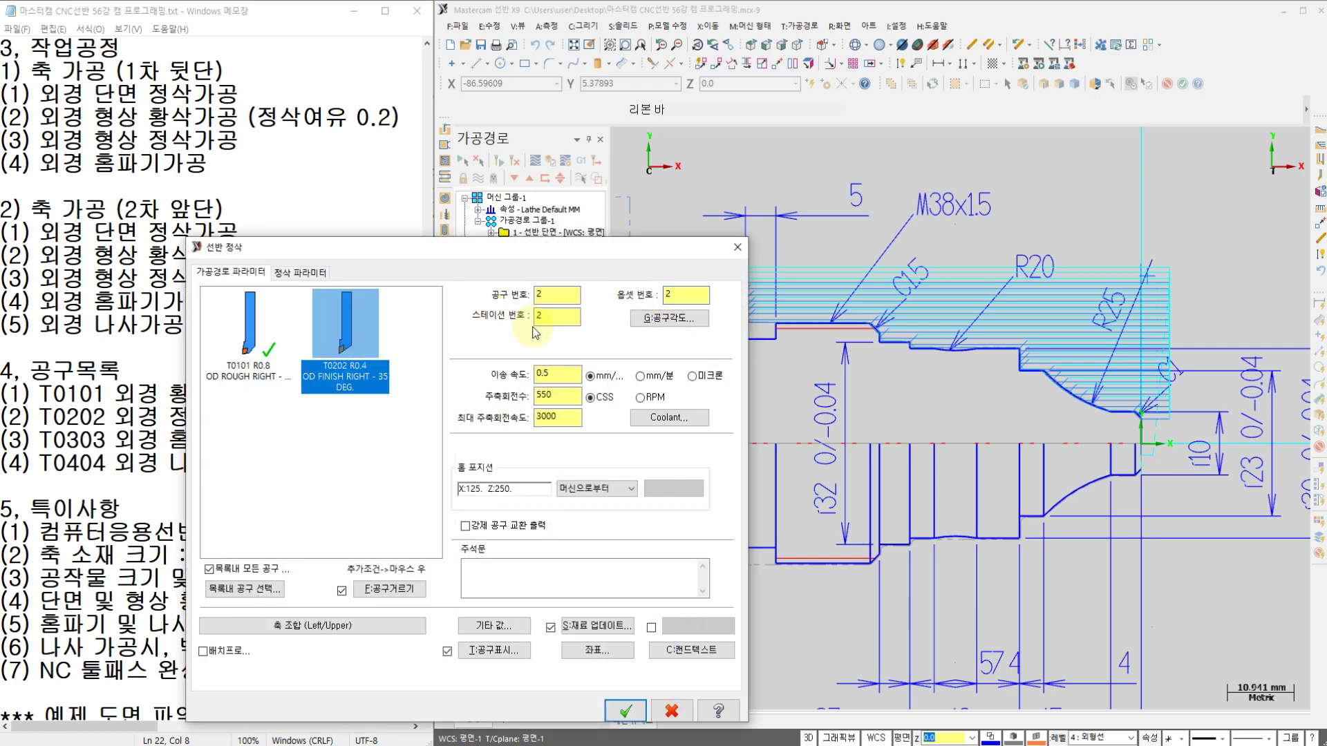
pyautogui.doubleClick(553, 374)
pyautogui.write('0.1')
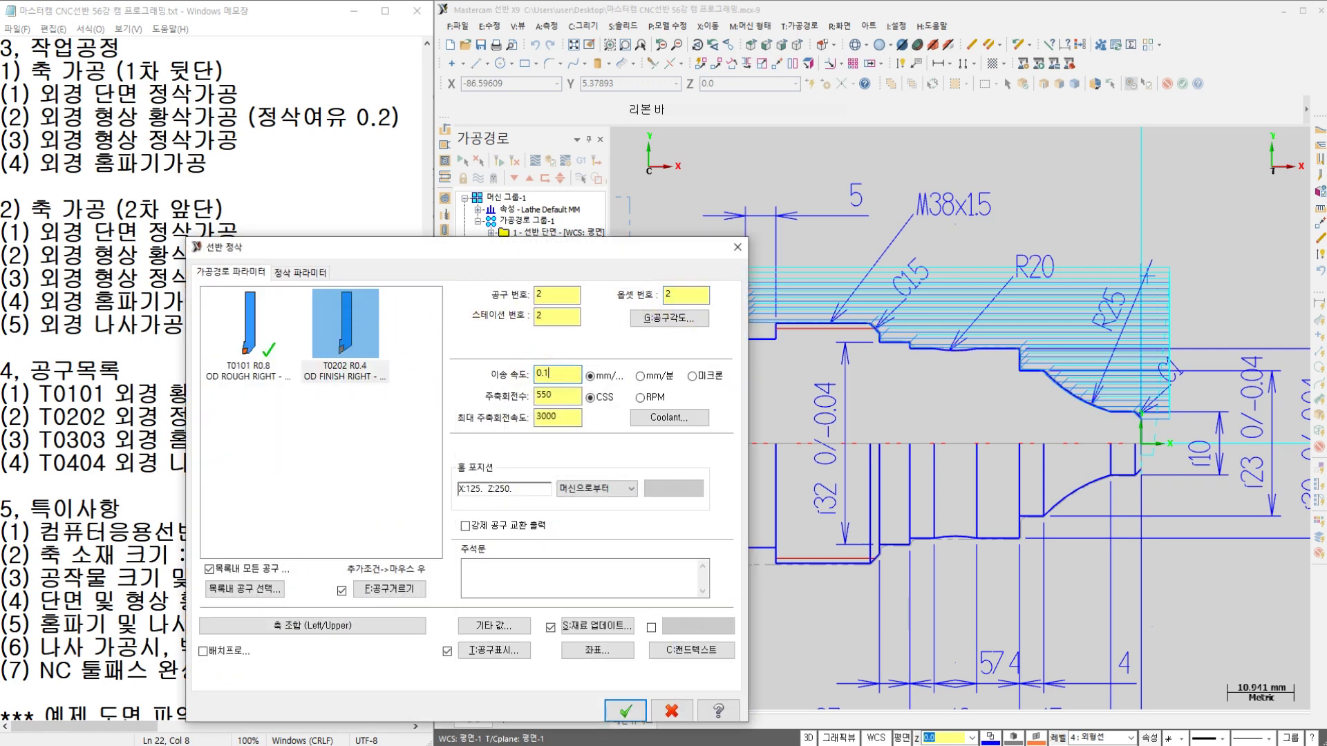
pyautogui.write('8')
# Set the finishing operation's spindle speed to 150 CSS and its maximum spindle speed to 1500
pyautogui.doubleClick(556, 394)
pyautogui.write('12')
pyautogui.press('BackSpace')
pyautogui.press('BackSpace')
pyautogui.write('50')
pyautogui.press('BackSpace')
pyautogui.press('BackSpace')
pyautogui.write('1')
pyautogui.doubleClick(571, 416)
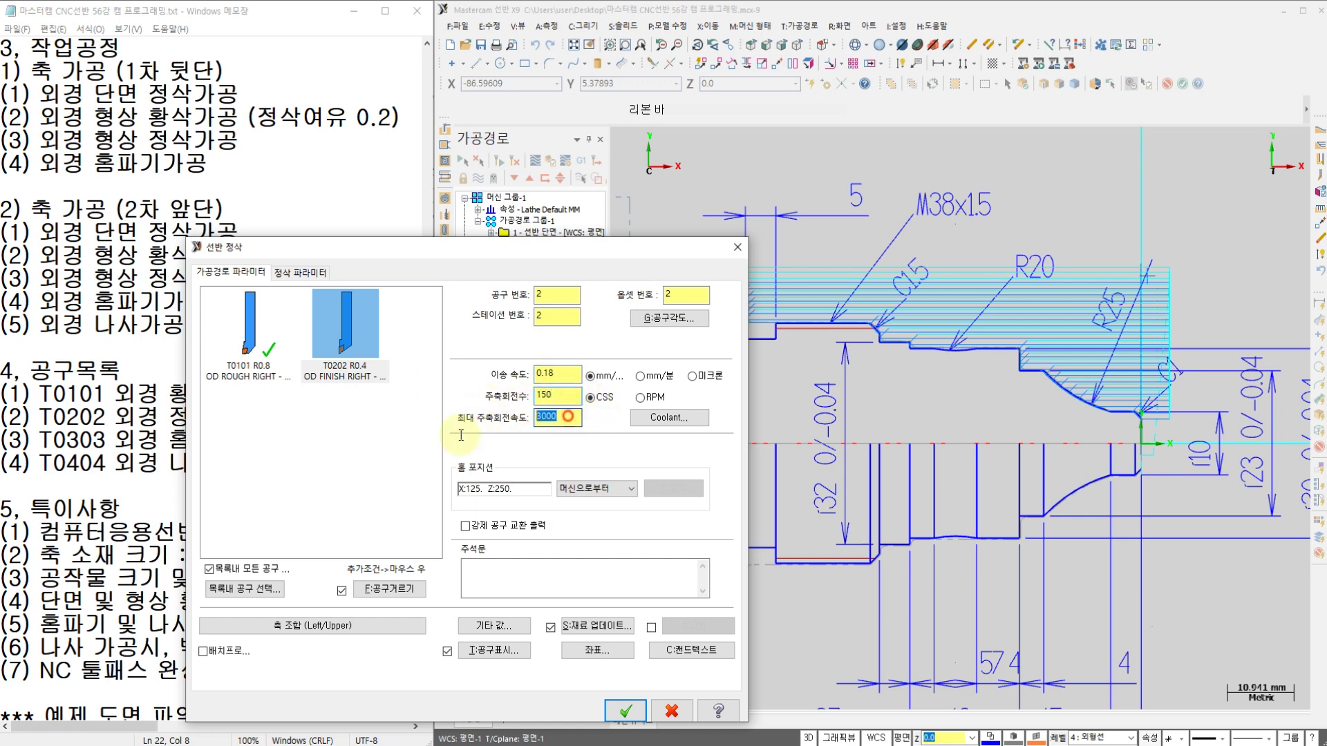
pyautogui.write('15')
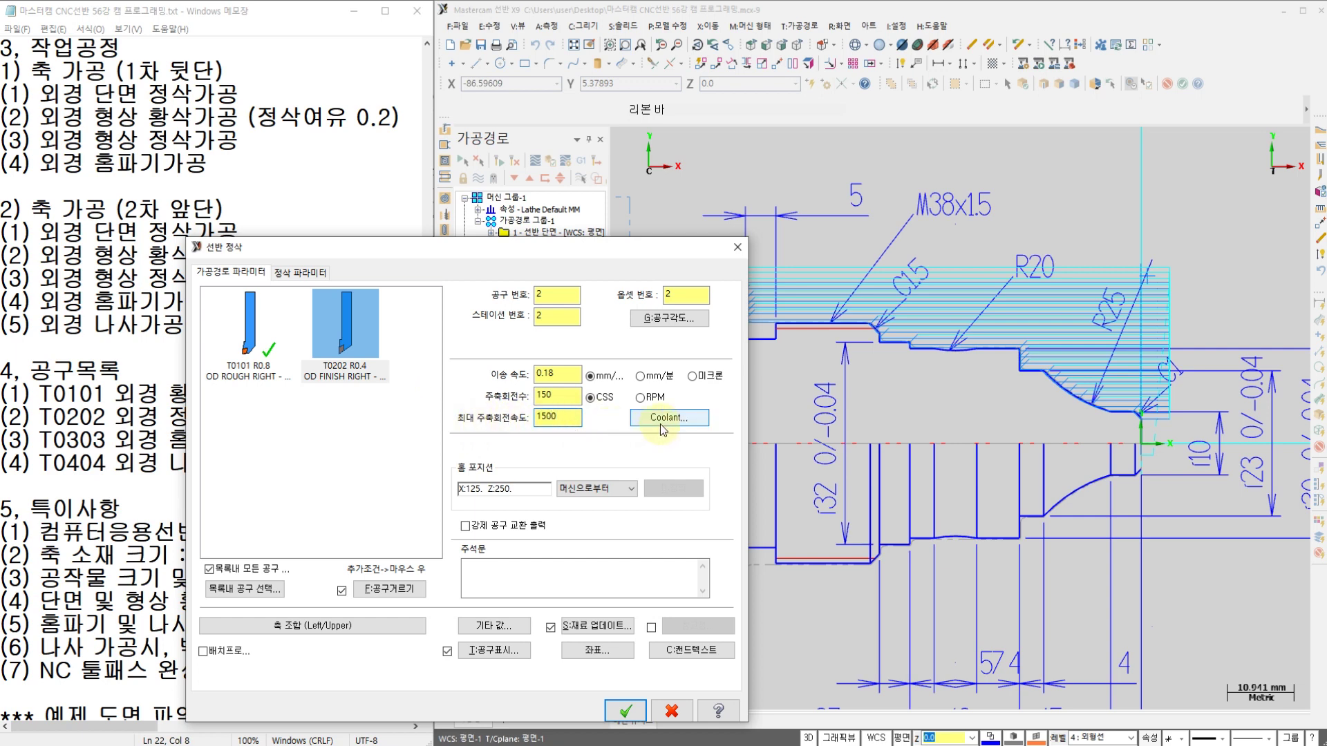
# Switch Flood coolant on and generate the finishing operation with its default finish parameters
pyautogui.click(661, 424)
pyautogui.click(777, 298)
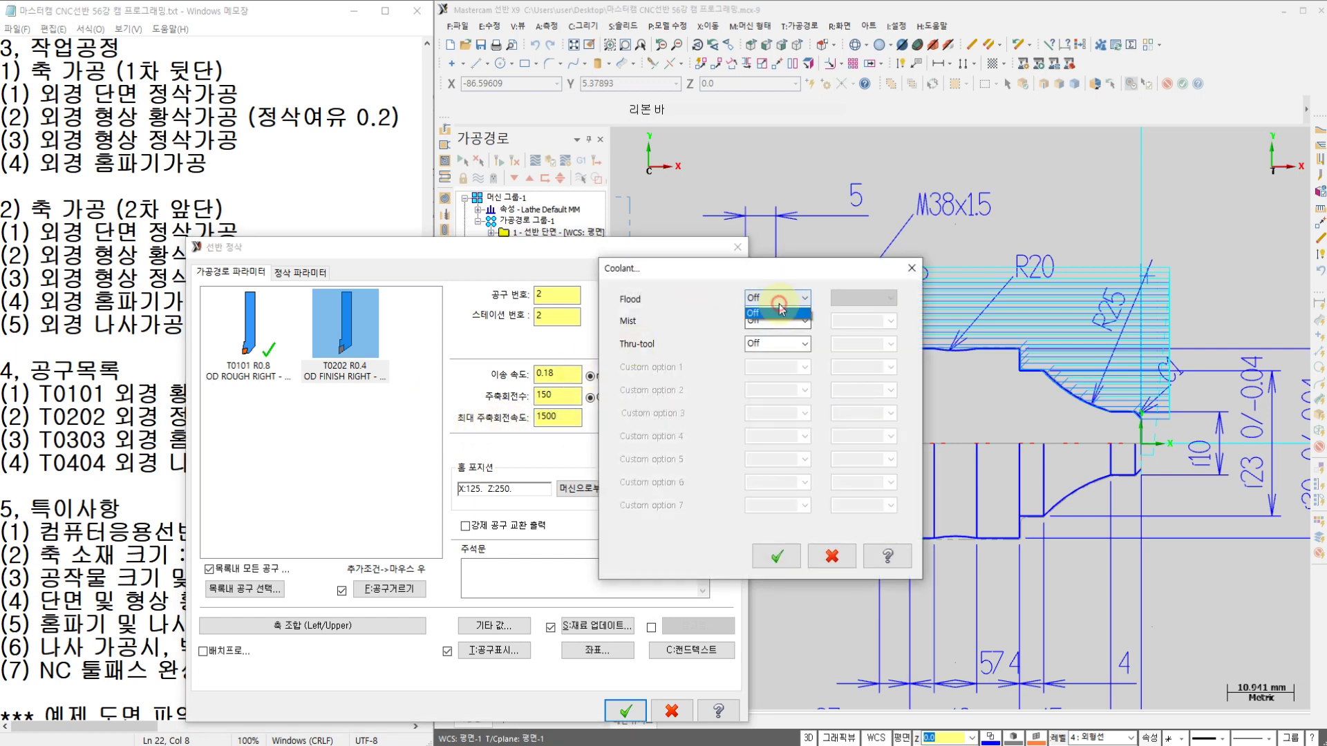
pyautogui.click(770, 322)
pyautogui.click(769, 561)
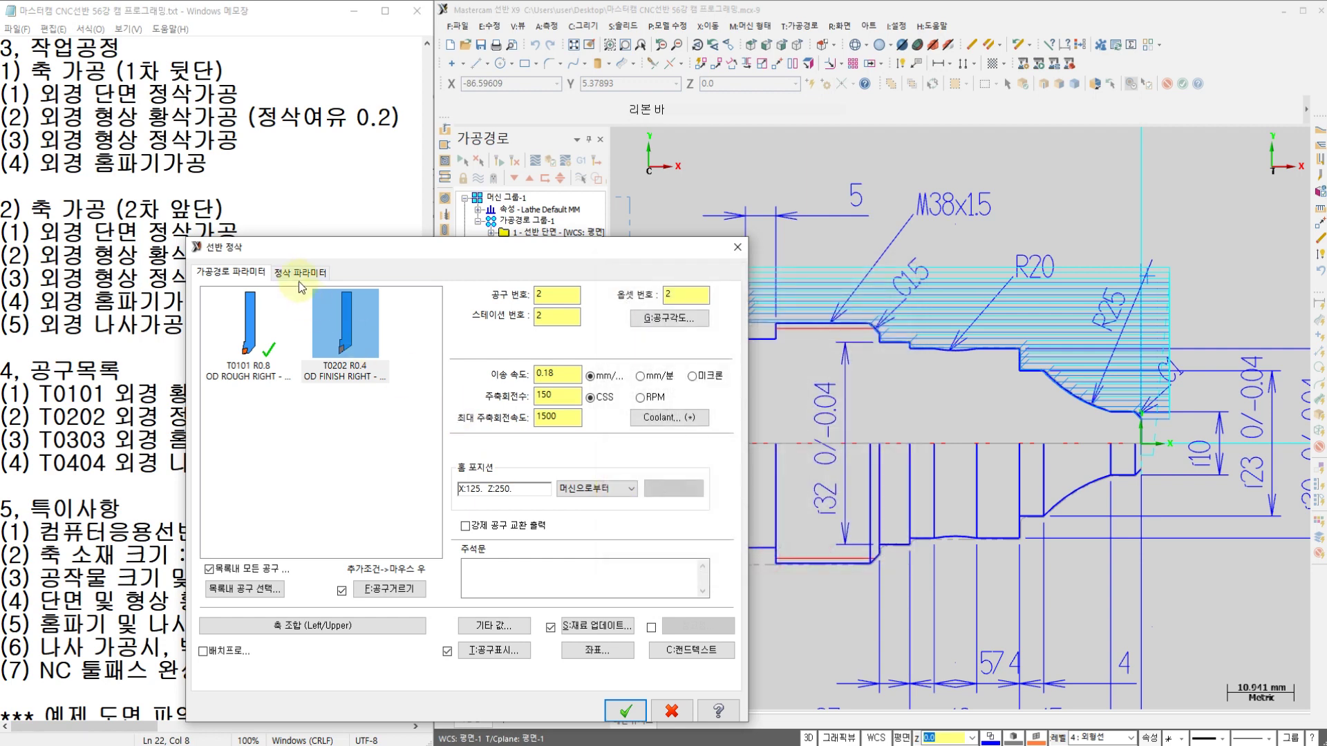
pyautogui.click(299, 276)
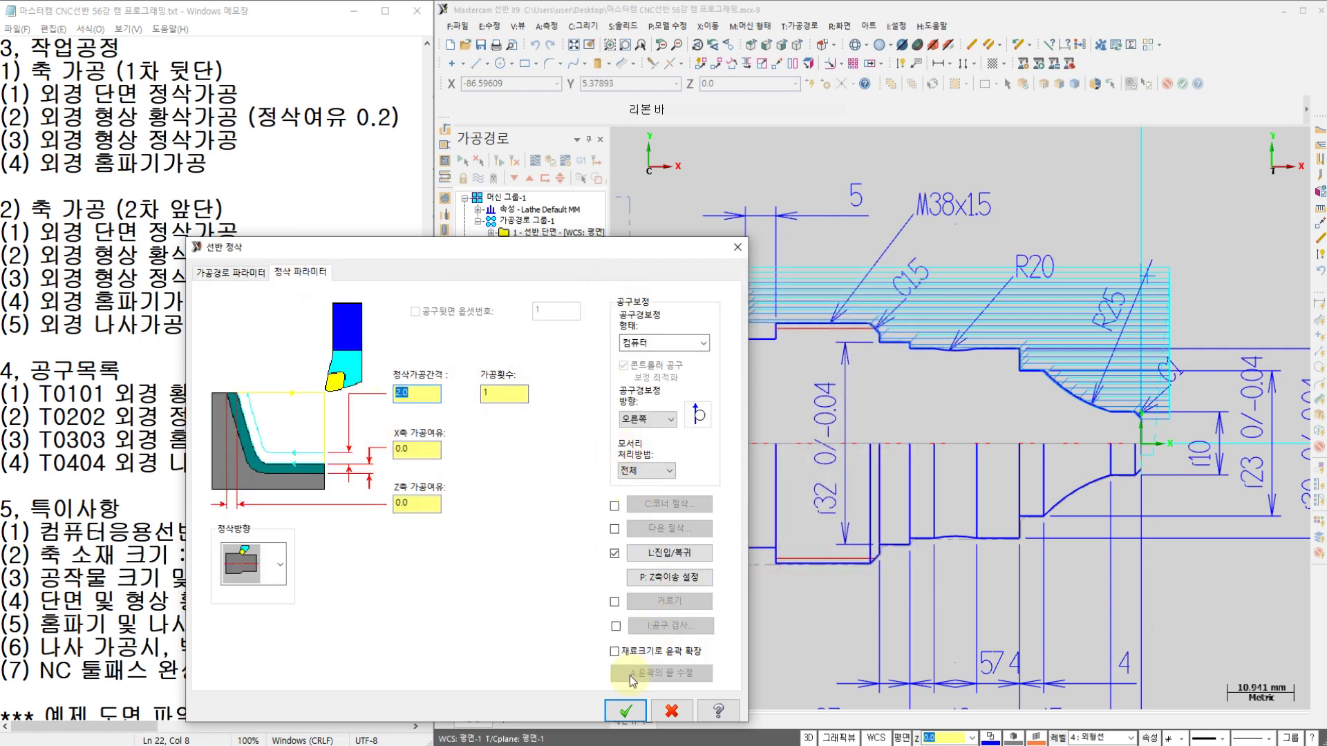
pyautogui.click(625, 710)
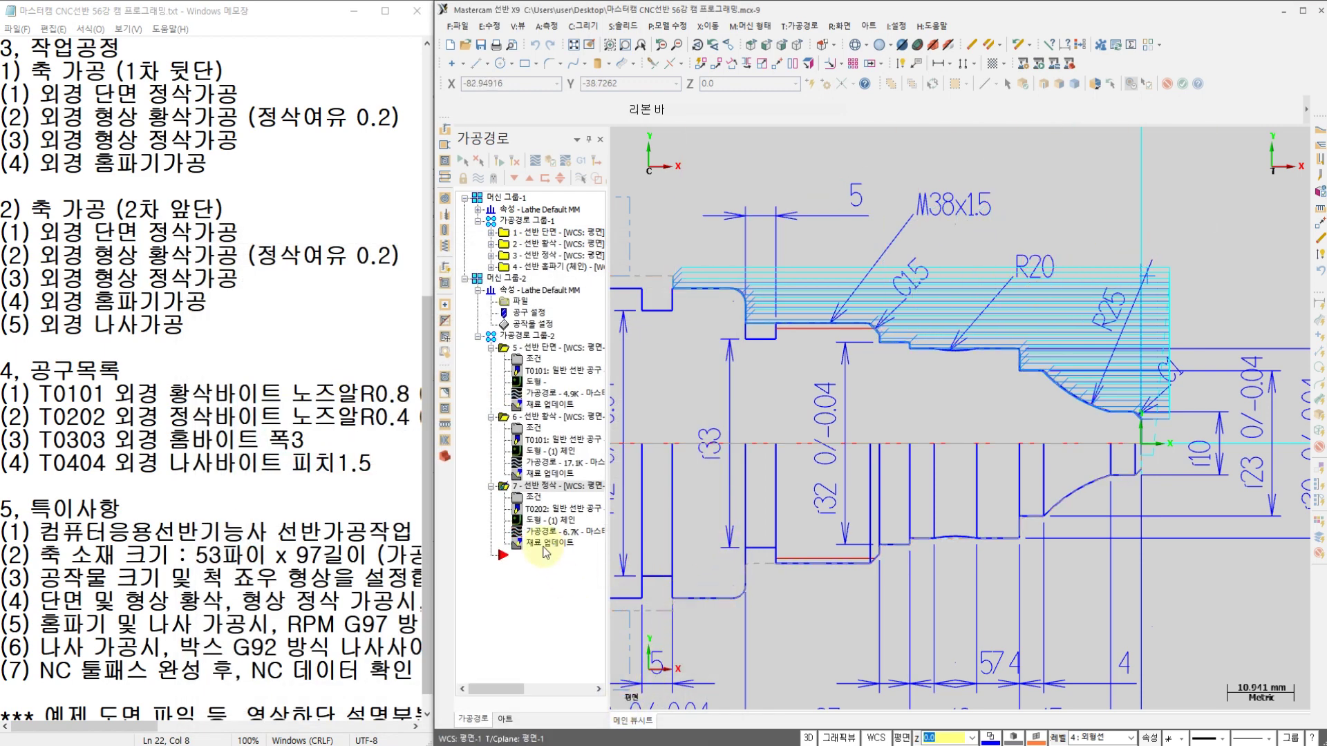
# Simulate the finishing toolpath and inspect the machined stock around the R20 arc and the groove beside the M38x1.5 thread
pyautogui.click(535, 160)
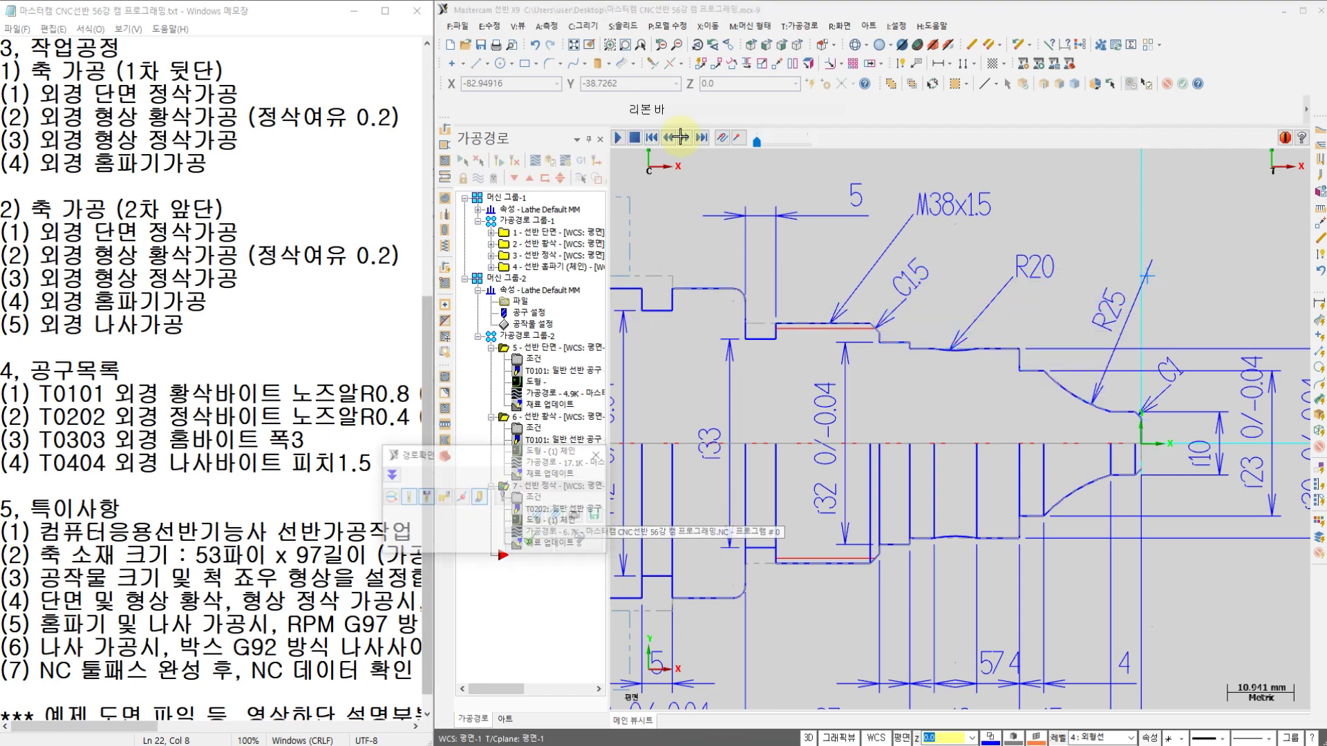
pyautogui.click(618, 138)
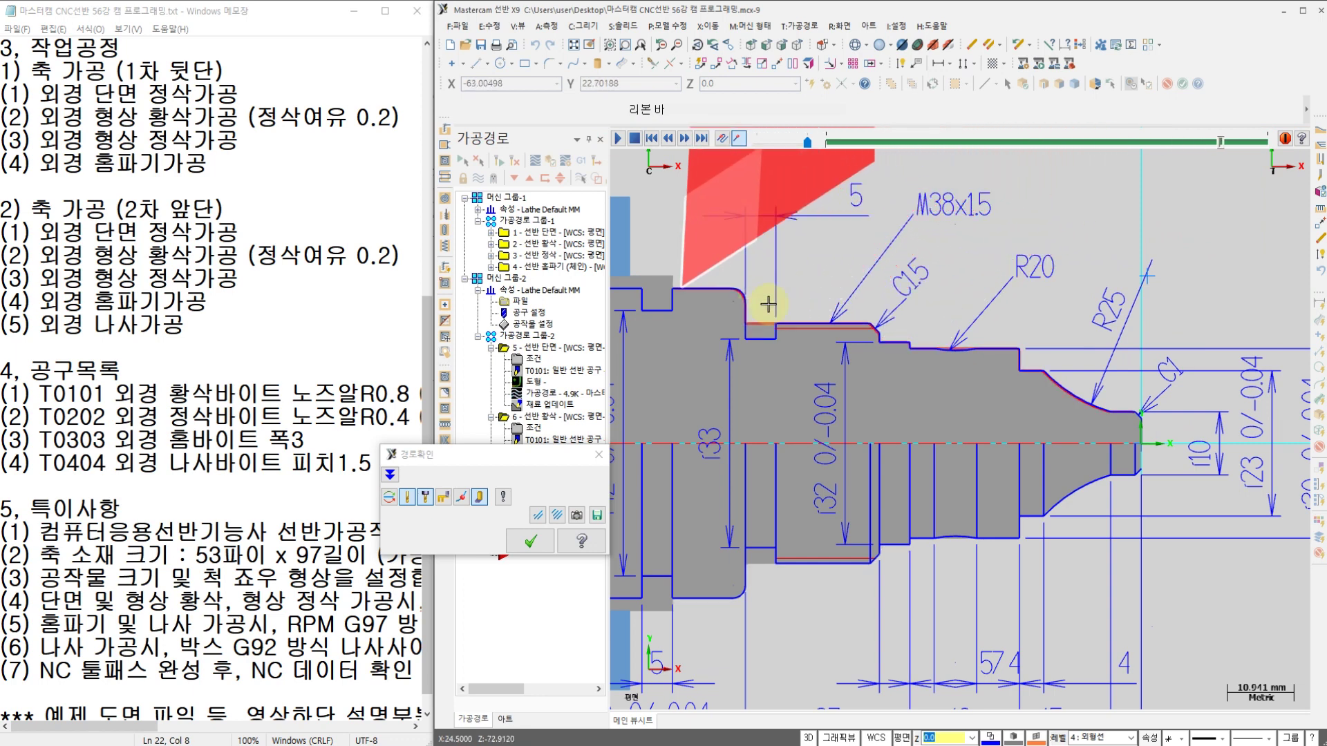
pyautogui.scroll(4, 759, 309)
pyautogui.scroll(4, 954, 387)
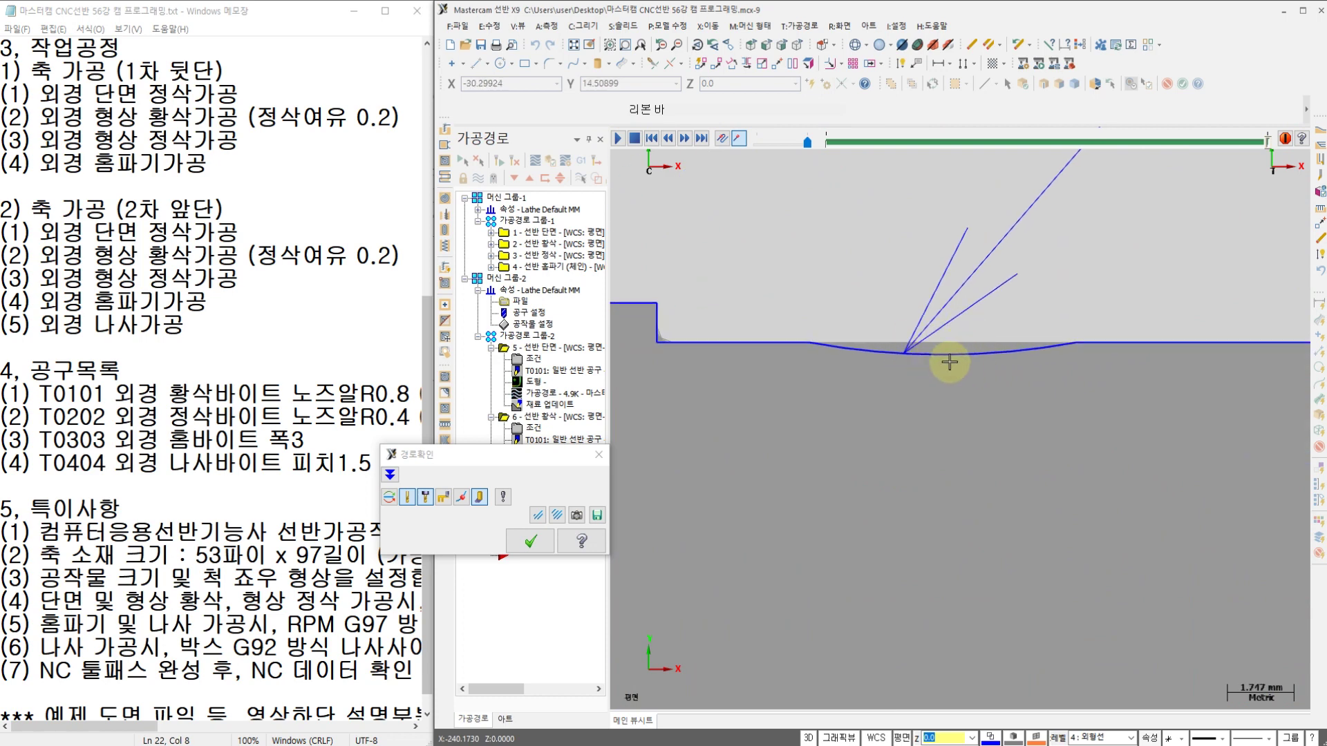
pyautogui.scroll(-2, 956, 354)
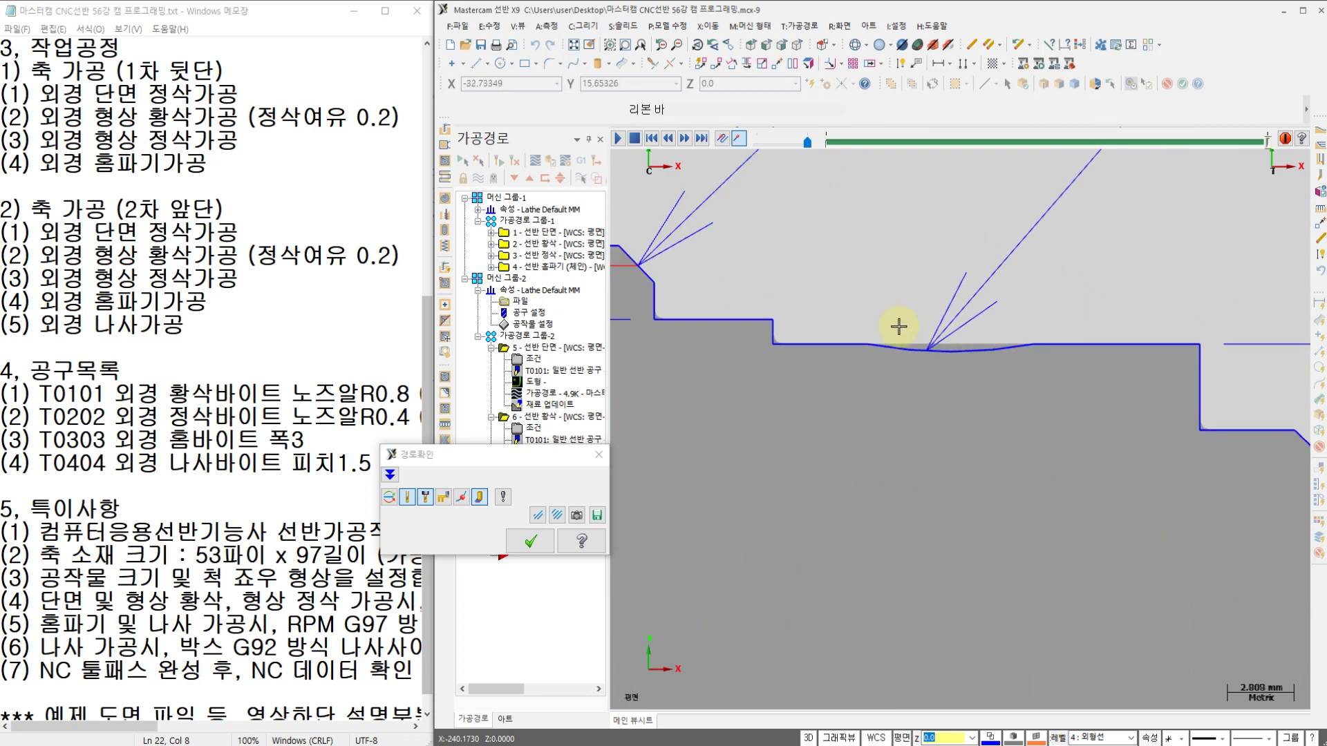
pyautogui.scroll(-4, 898, 326)
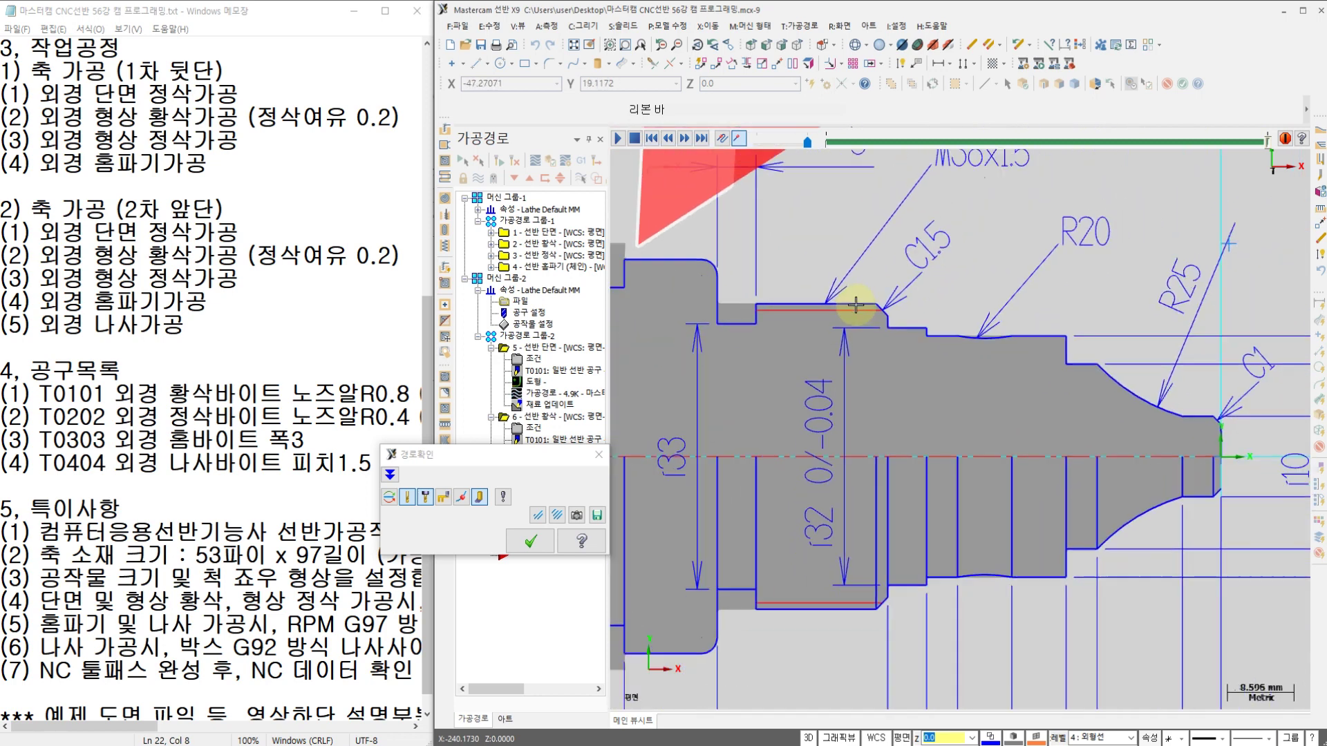
pyautogui.click(530, 542)
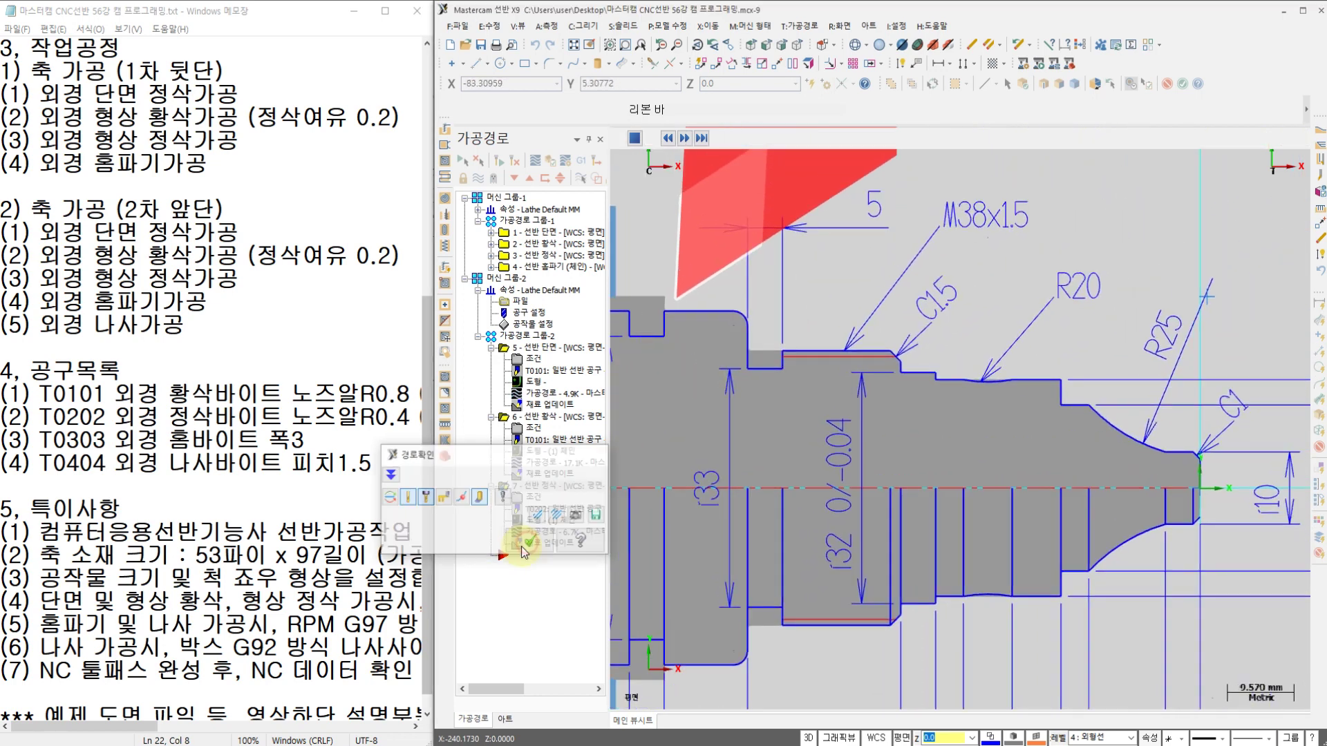
pyautogui.scroll(-2, 853, 331)
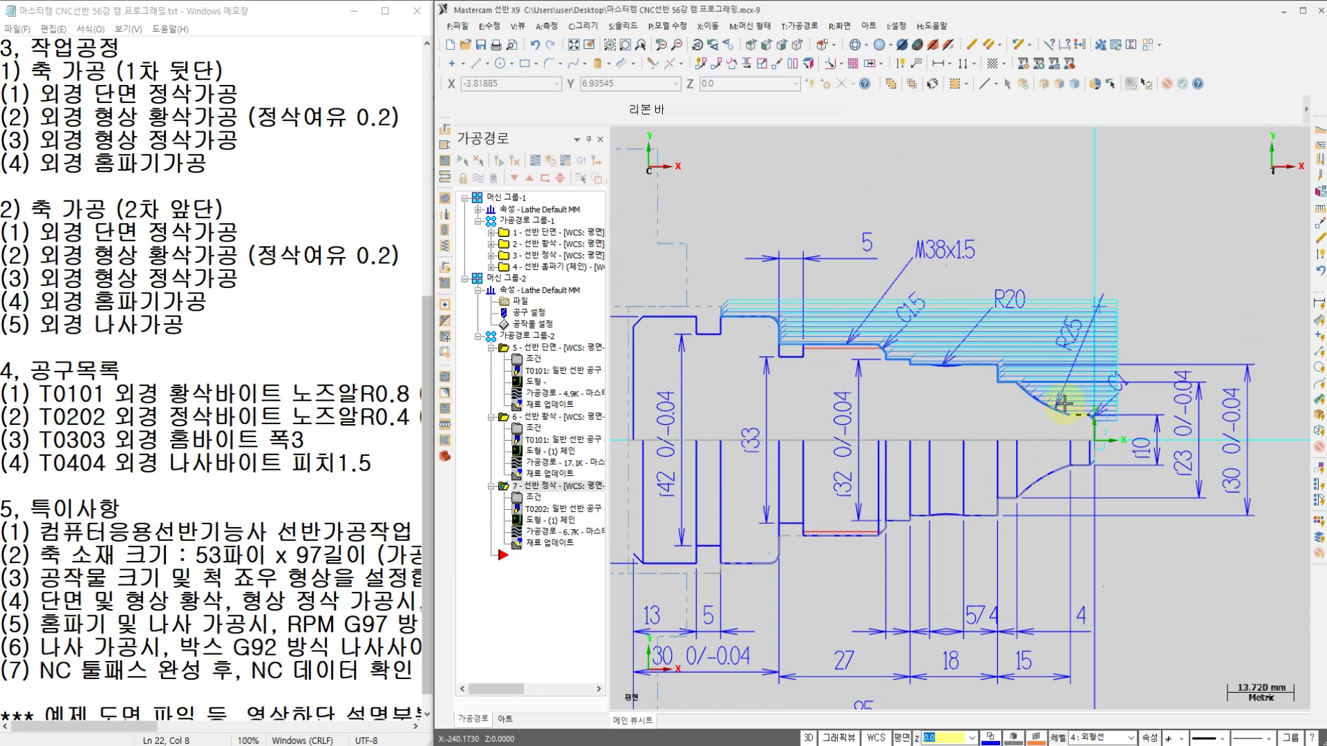
pyautogui.scroll(2, 959, 366)
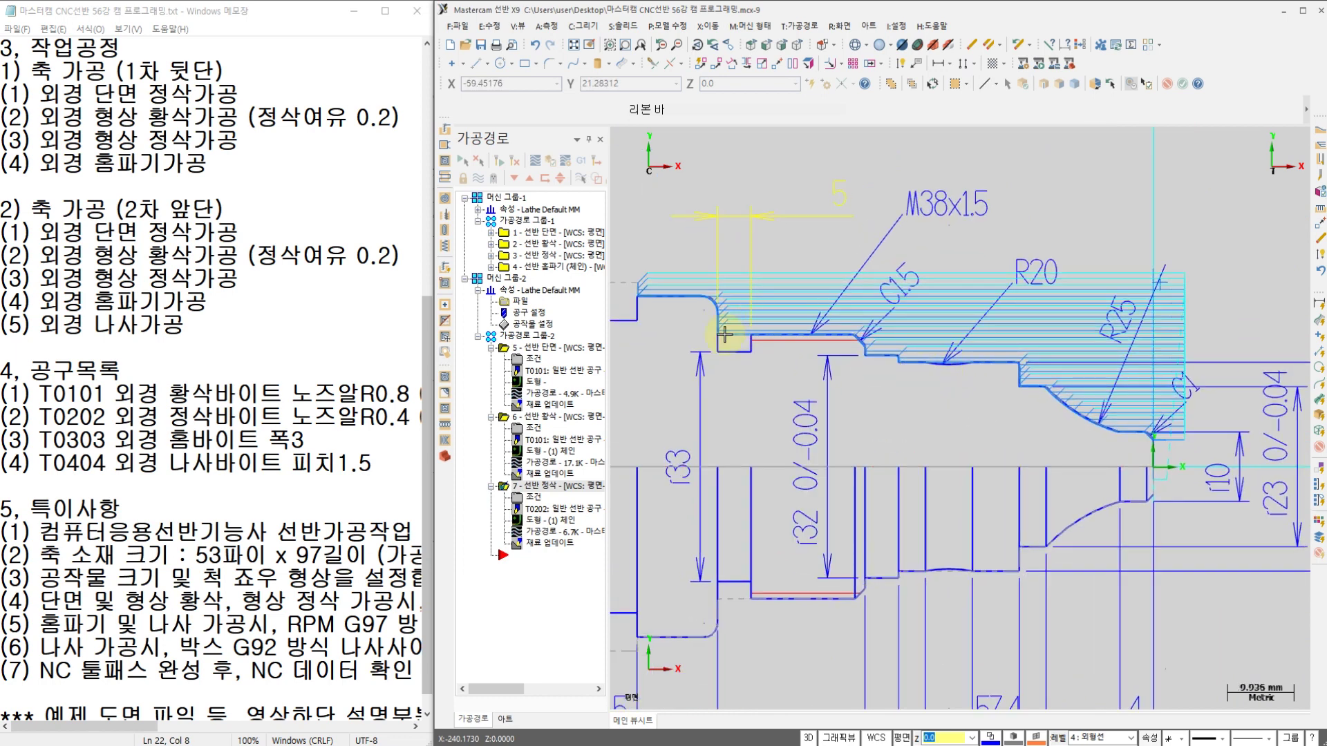
# Try the second plunge type (절삭진입 형태) for the finishing operation, which allows cutting into undercuts, and regenerate its toolpath
pyautogui.click(537, 497)
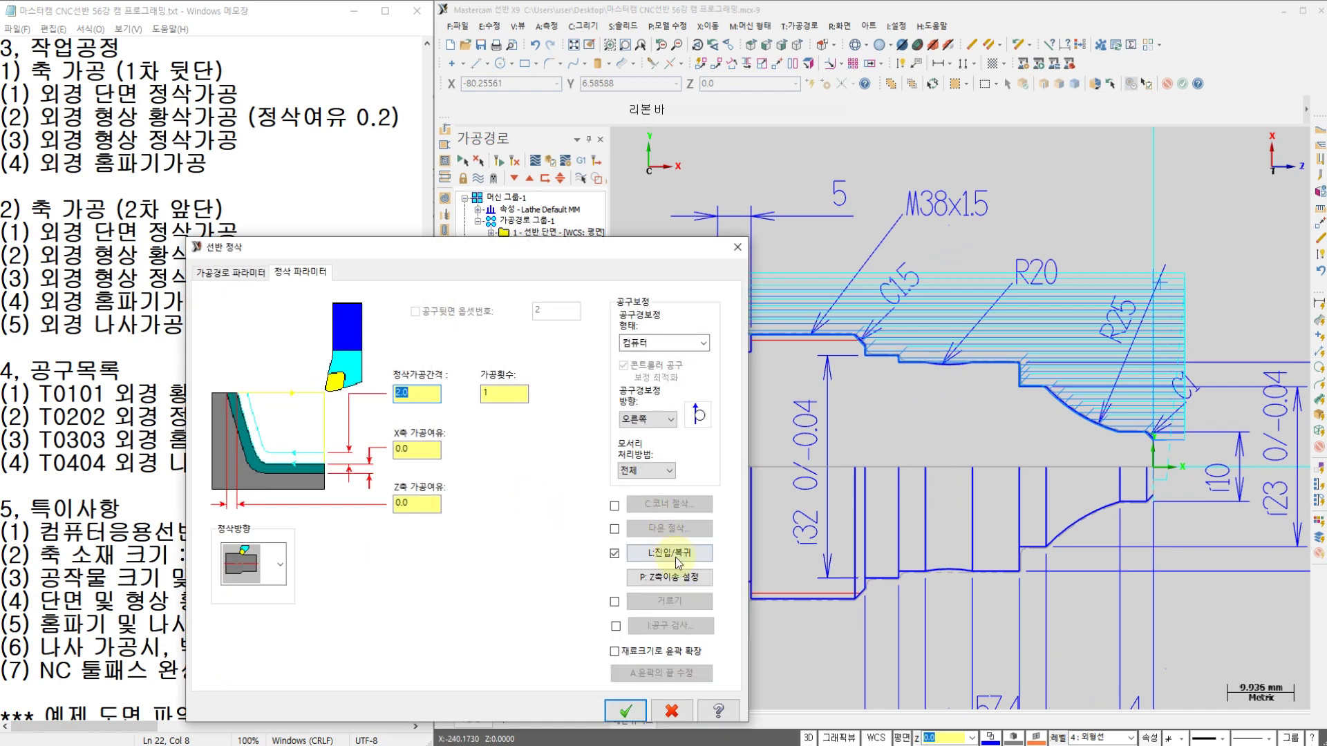
pyautogui.click(683, 579)
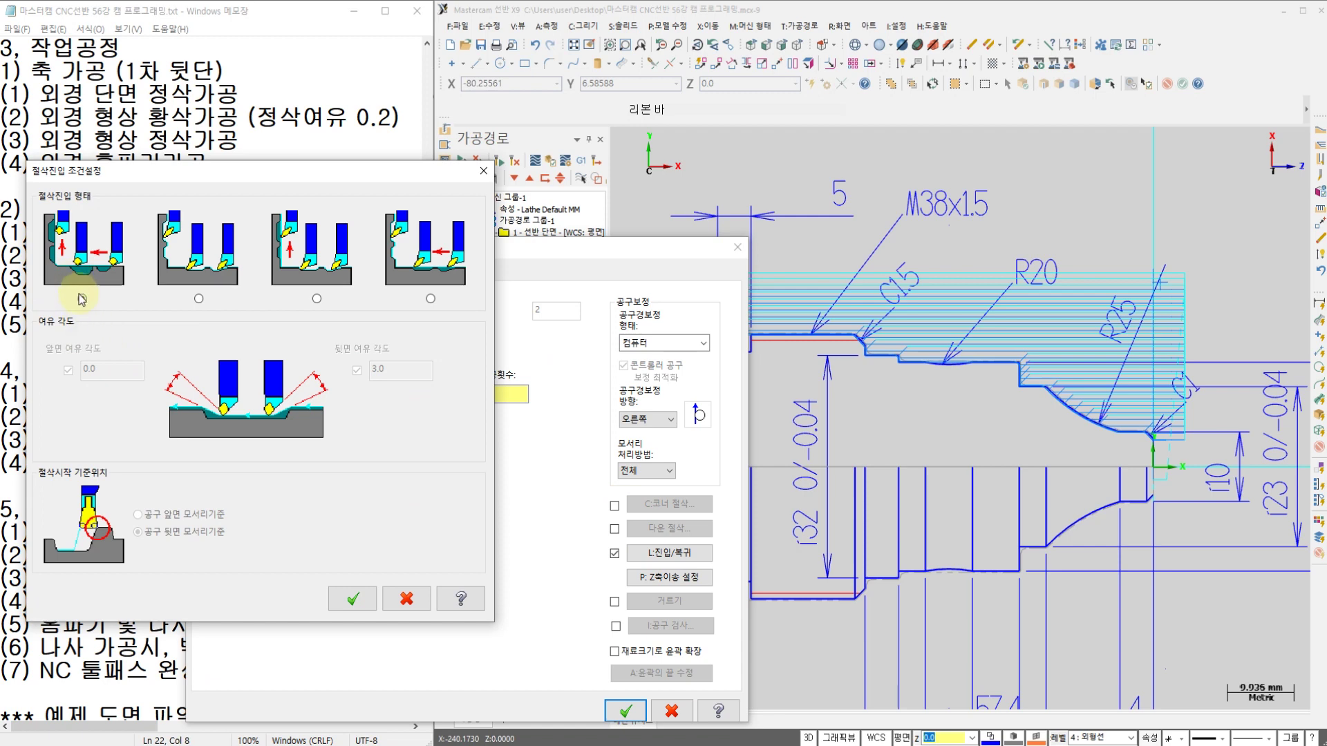
pyautogui.click(198, 299)
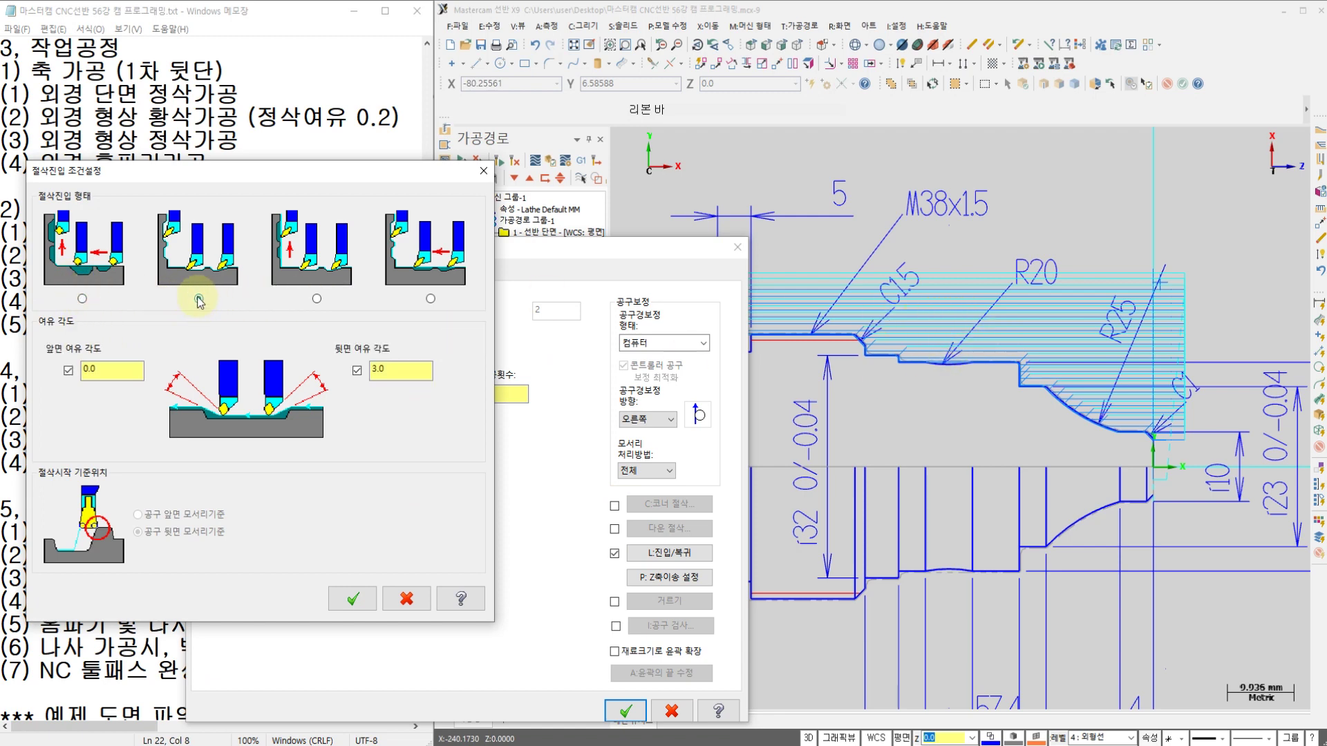
pyautogui.click(351, 598)
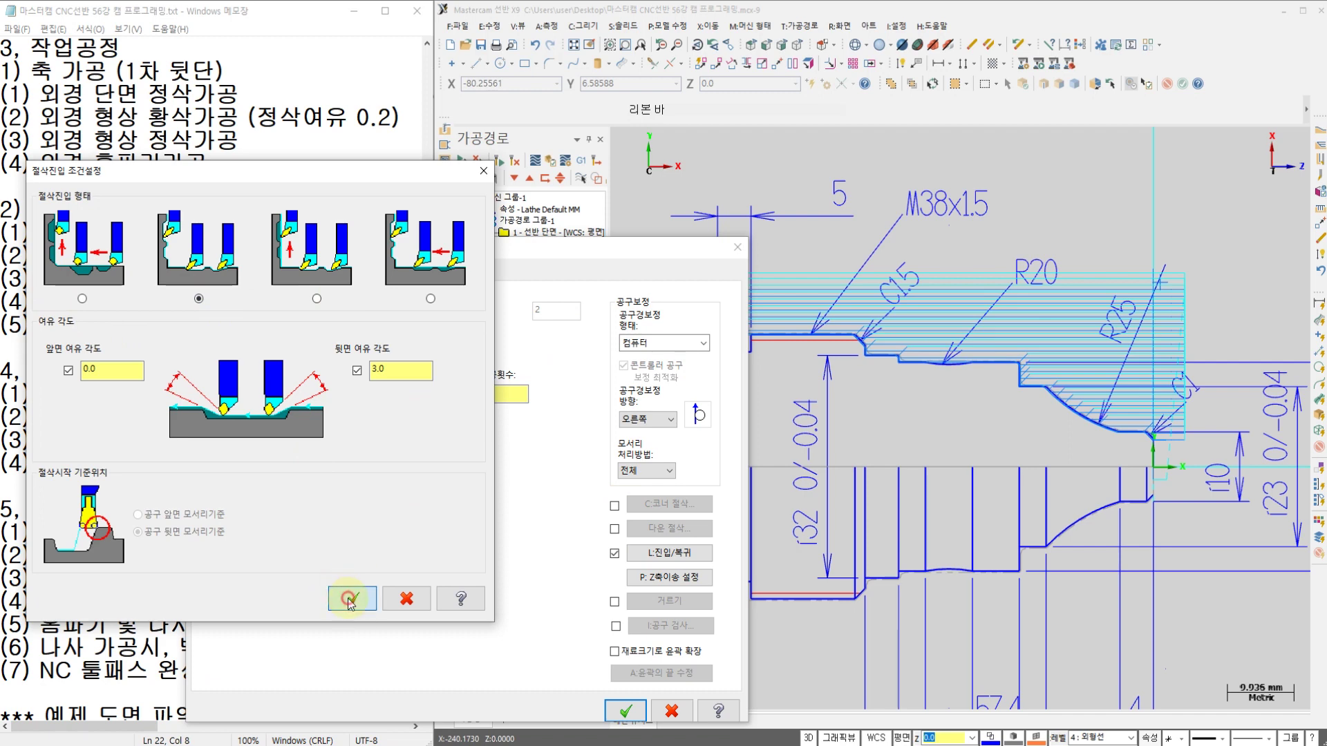
pyautogui.click(635, 706)
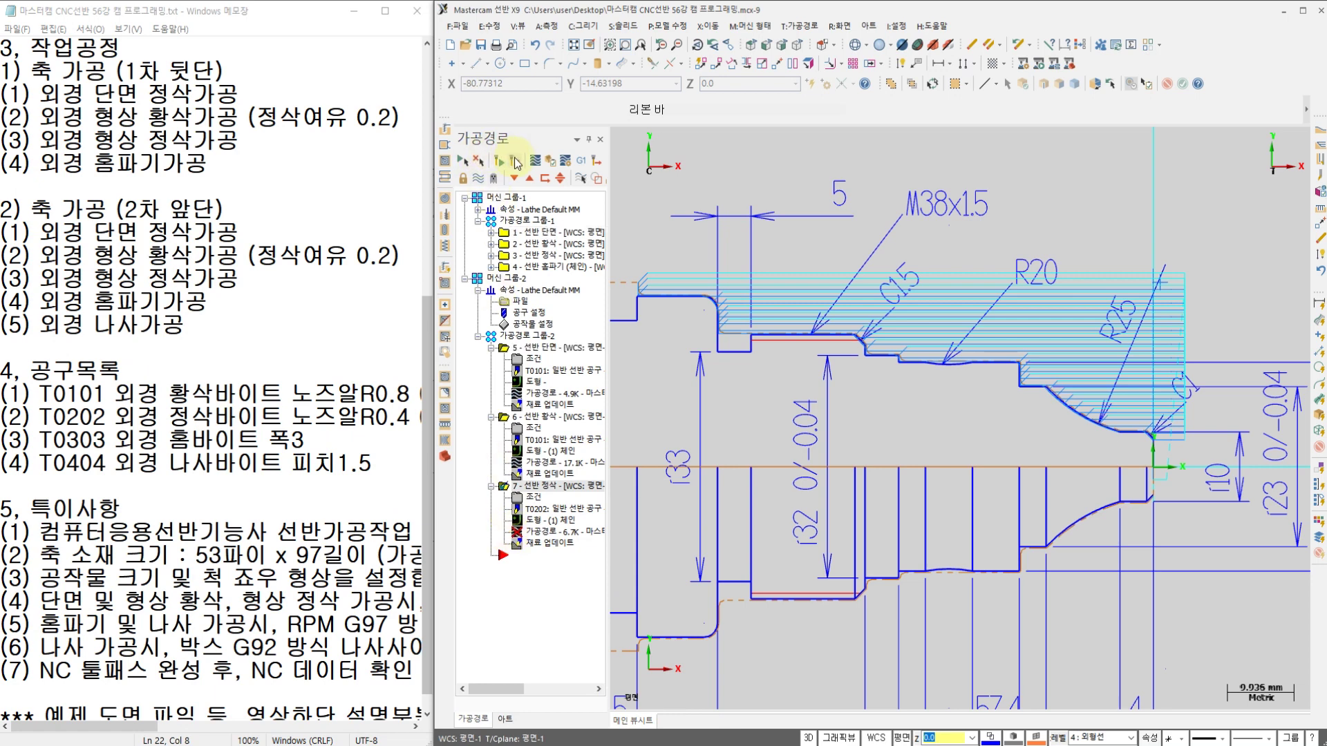
pyautogui.click(515, 161)
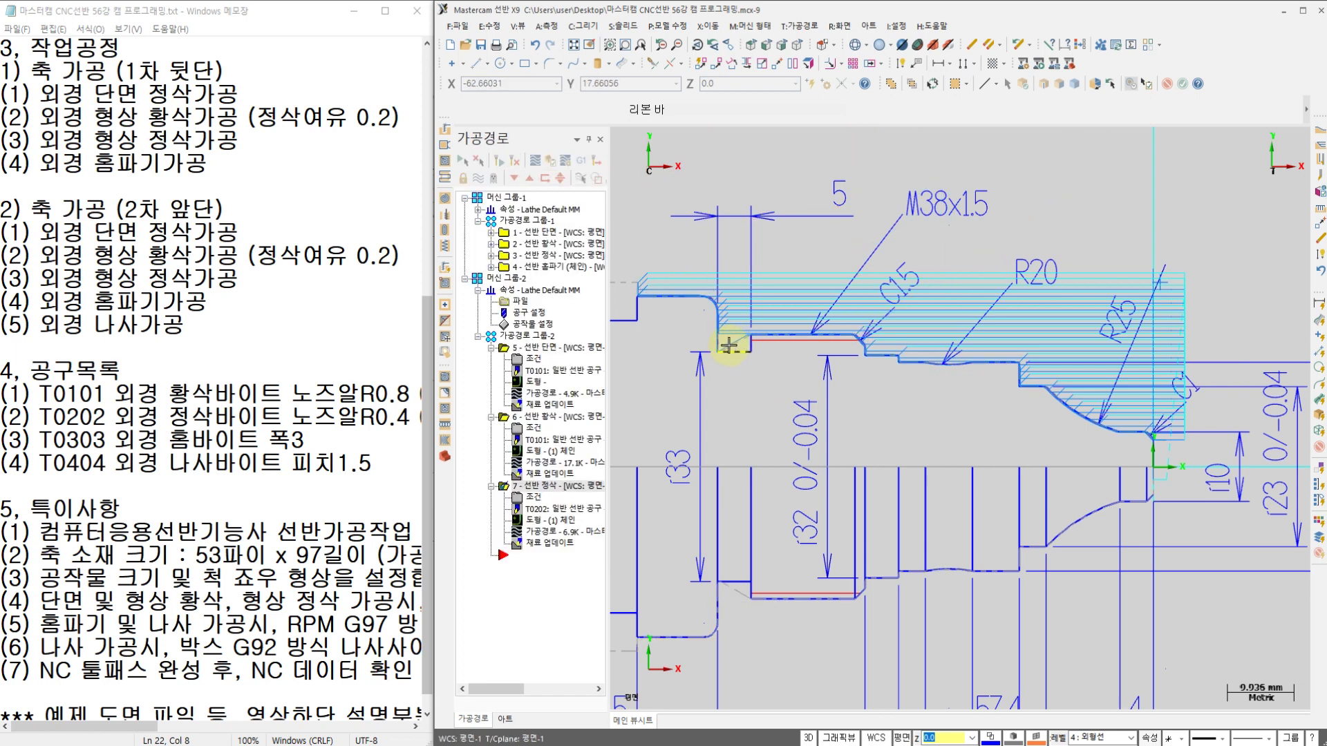
# Examine the regenerated finishing toolpath at the groove beside the M38x1.5 thread and along the R20 arc
pyautogui.scroll(4, 729, 345)
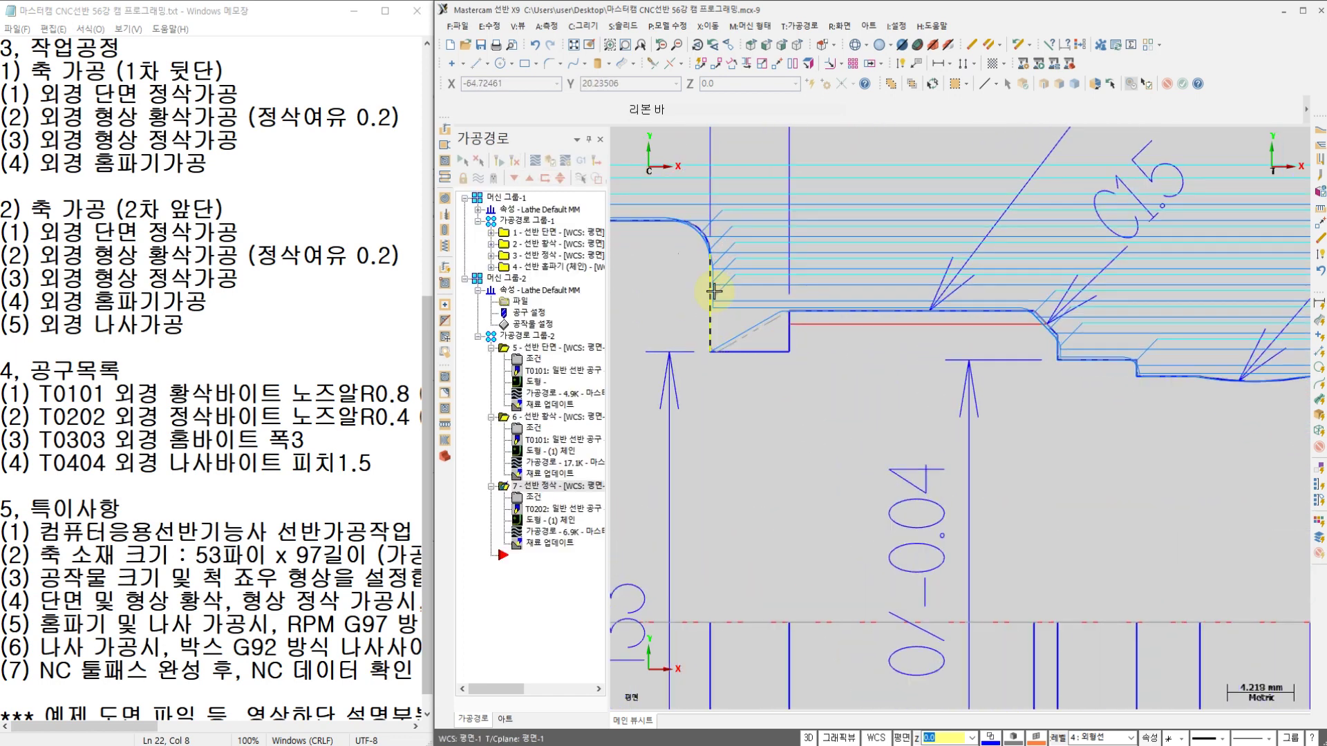
pyautogui.scroll(4, 1075, 373)
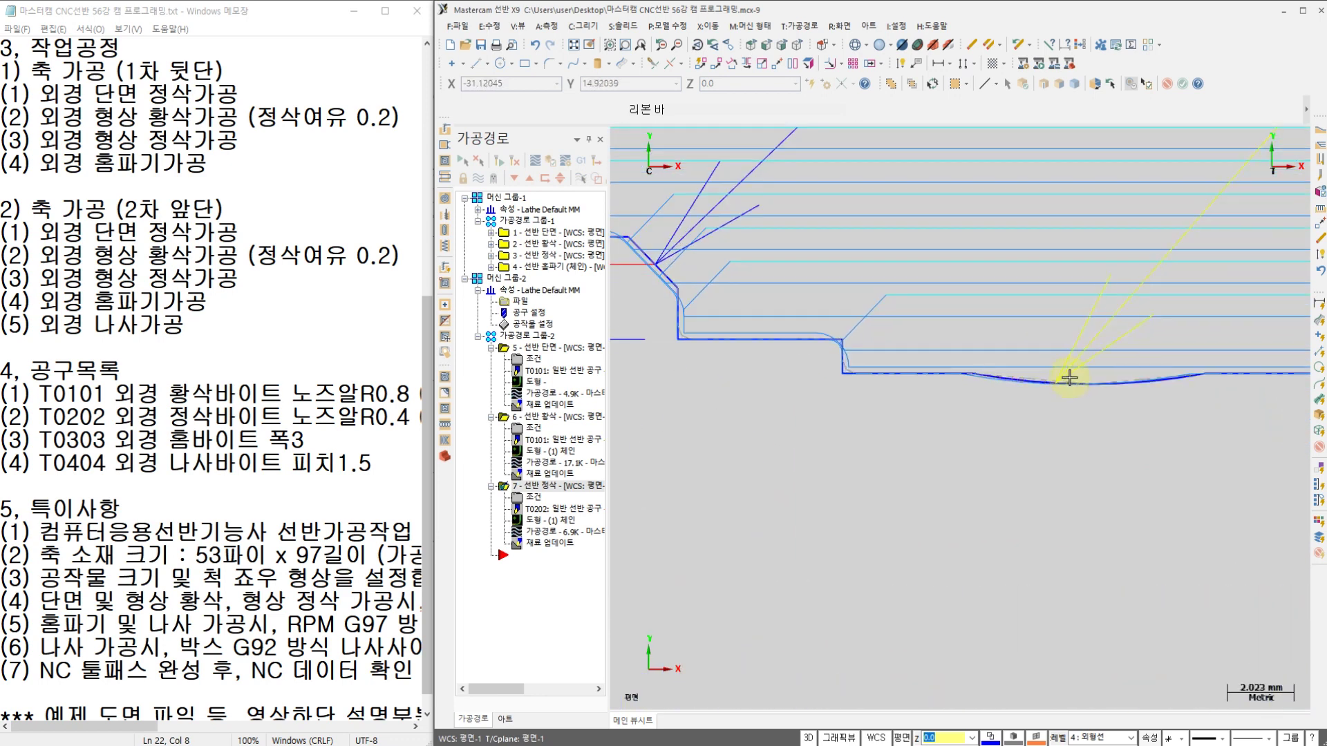
pyautogui.scroll(-6, 1073, 375)
pyautogui.scroll(2, 794, 374)
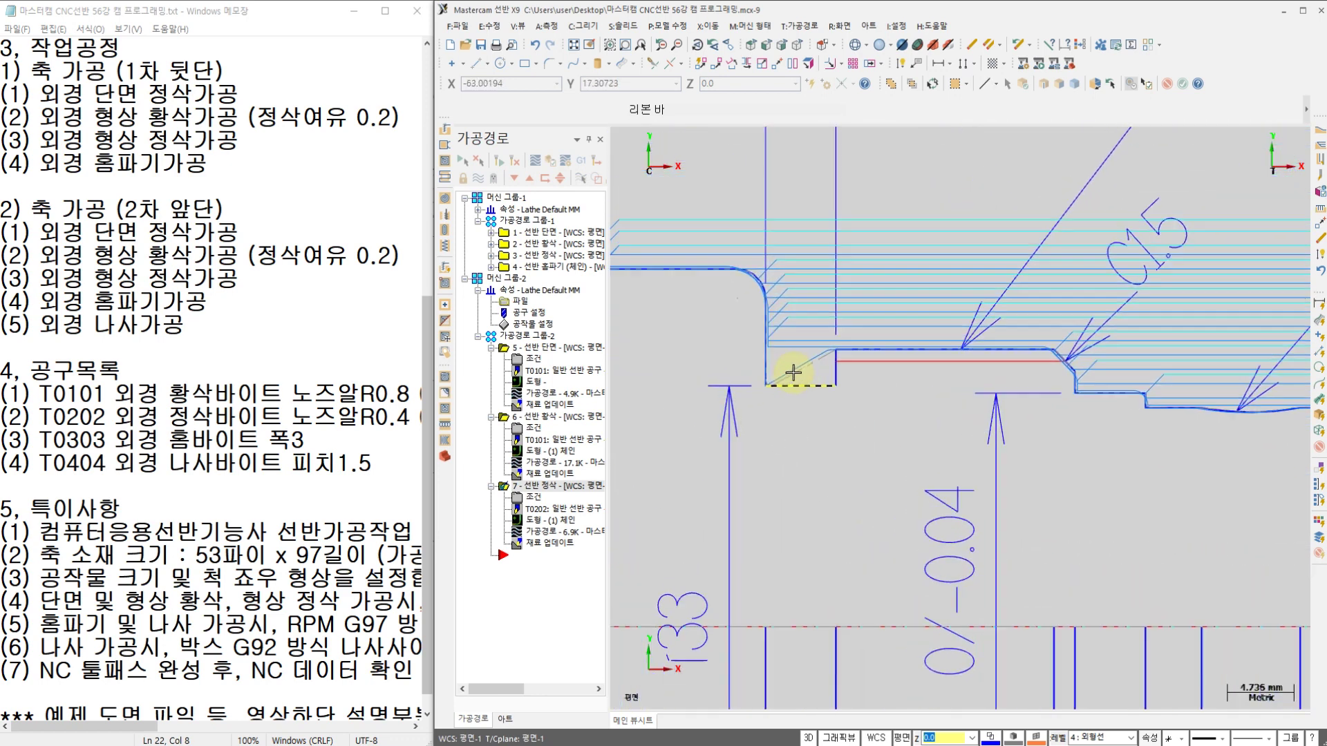
pyautogui.scroll(1, 793, 374)
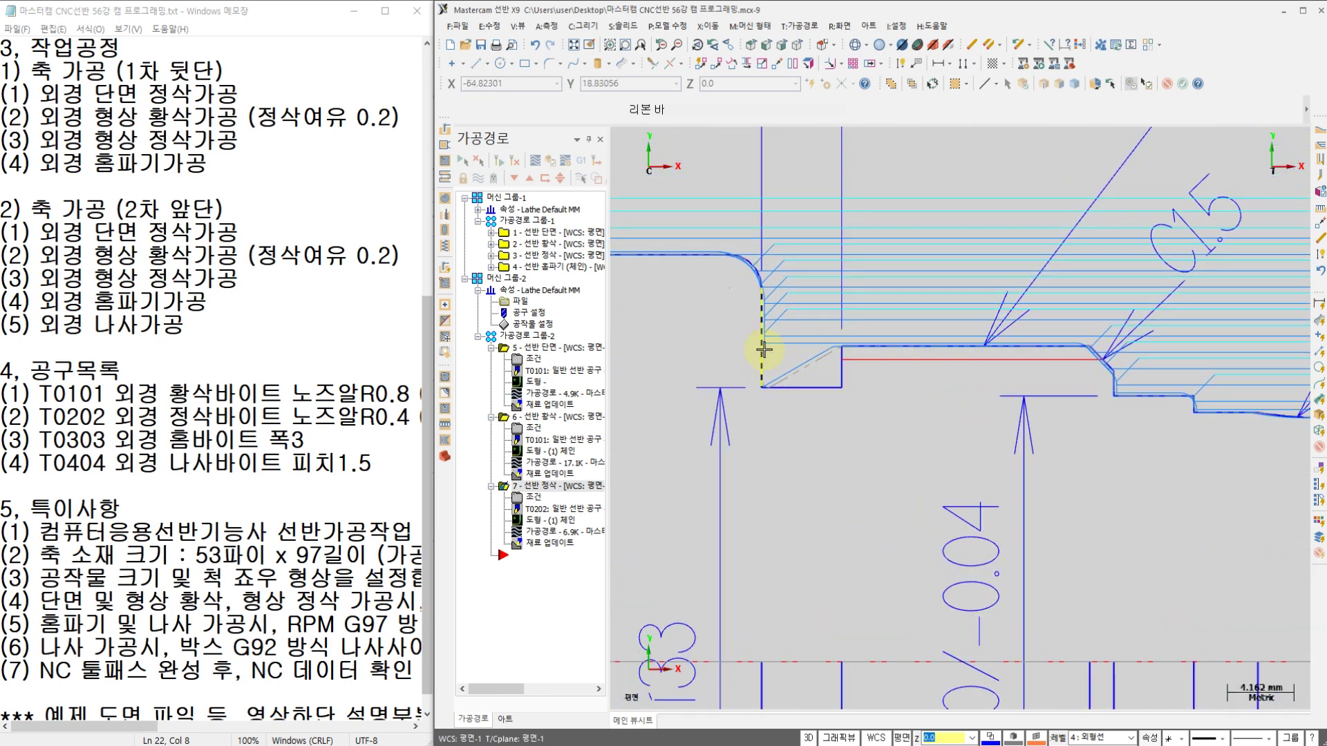
pyautogui.scroll(-4, 769, 352)
pyautogui.scroll(3, 956, 386)
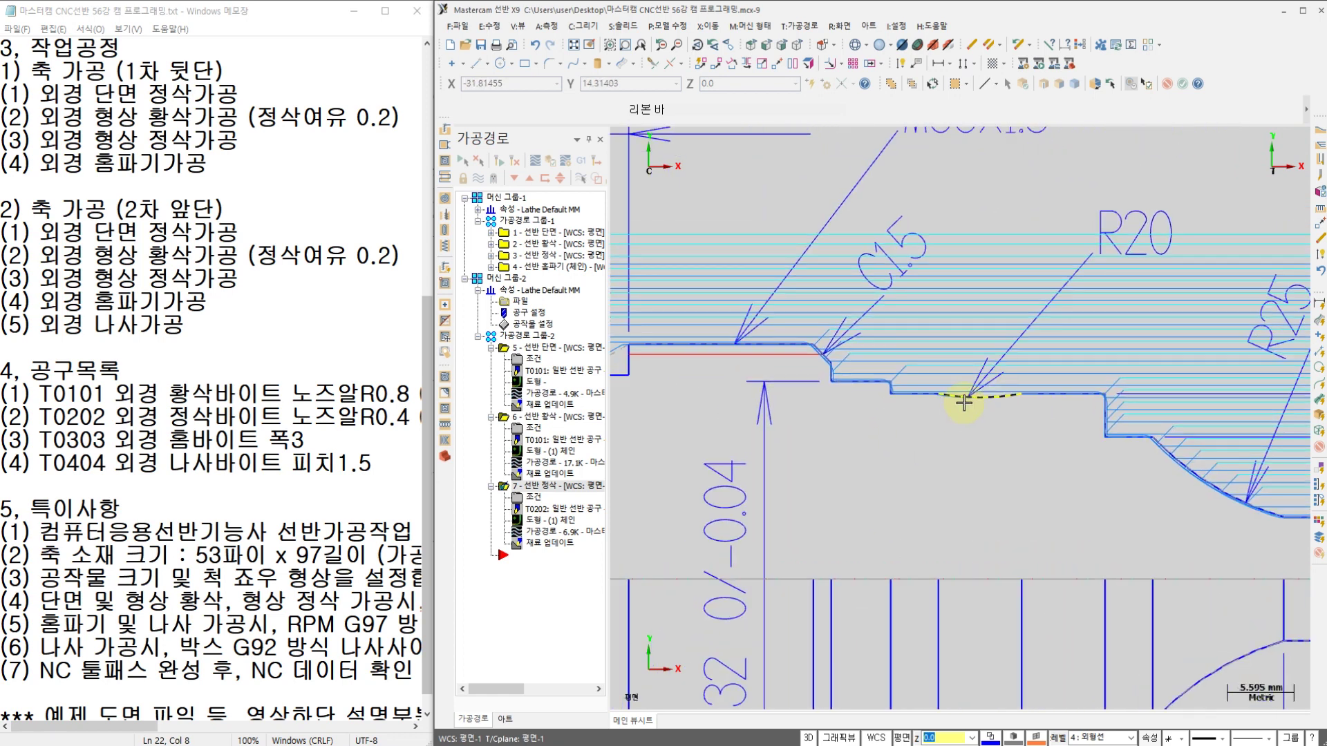
pyautogui.moveTo(927, 414); pyautogui.dragTo(1057, 414, button='middle')
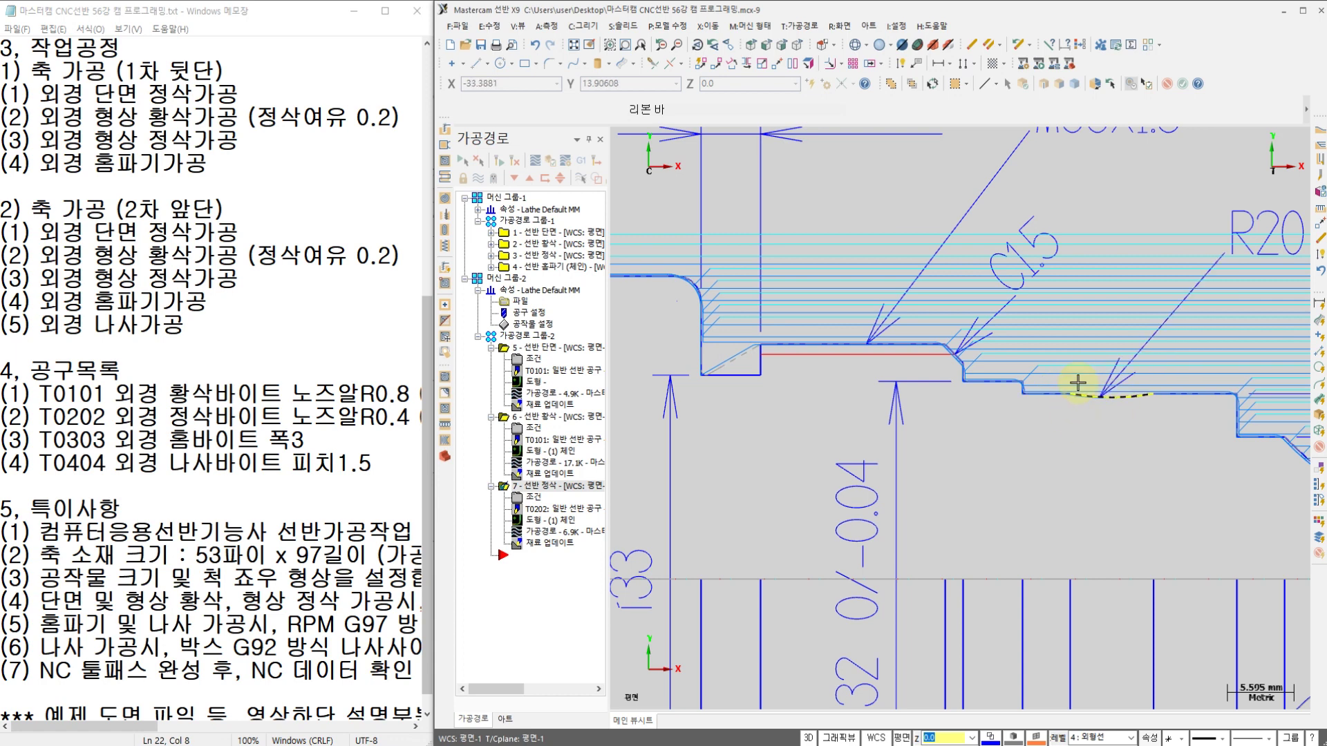
pyautogui.scroll(4, 783, 401)
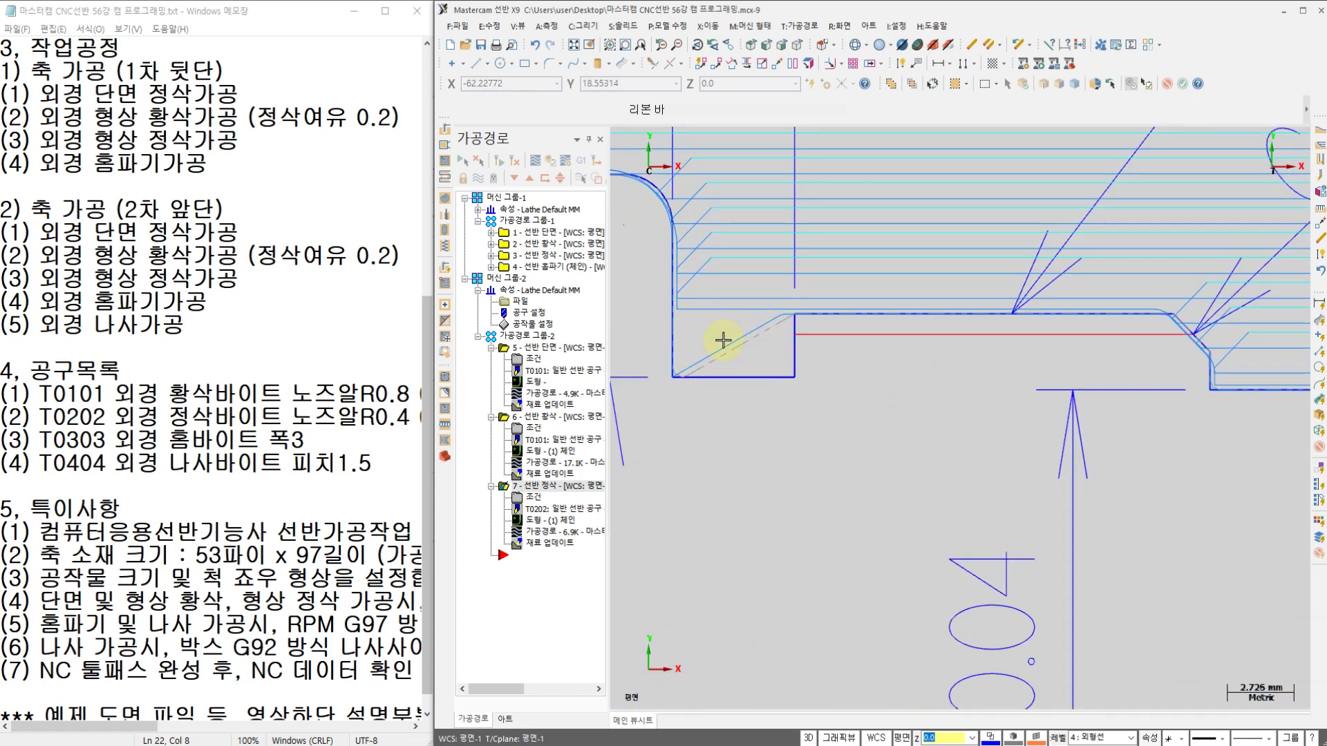
# Return the finishing operation's plunge type (절삭진입 형태) to the first option, which skips undercuts
pyautogui.click(531, 499)
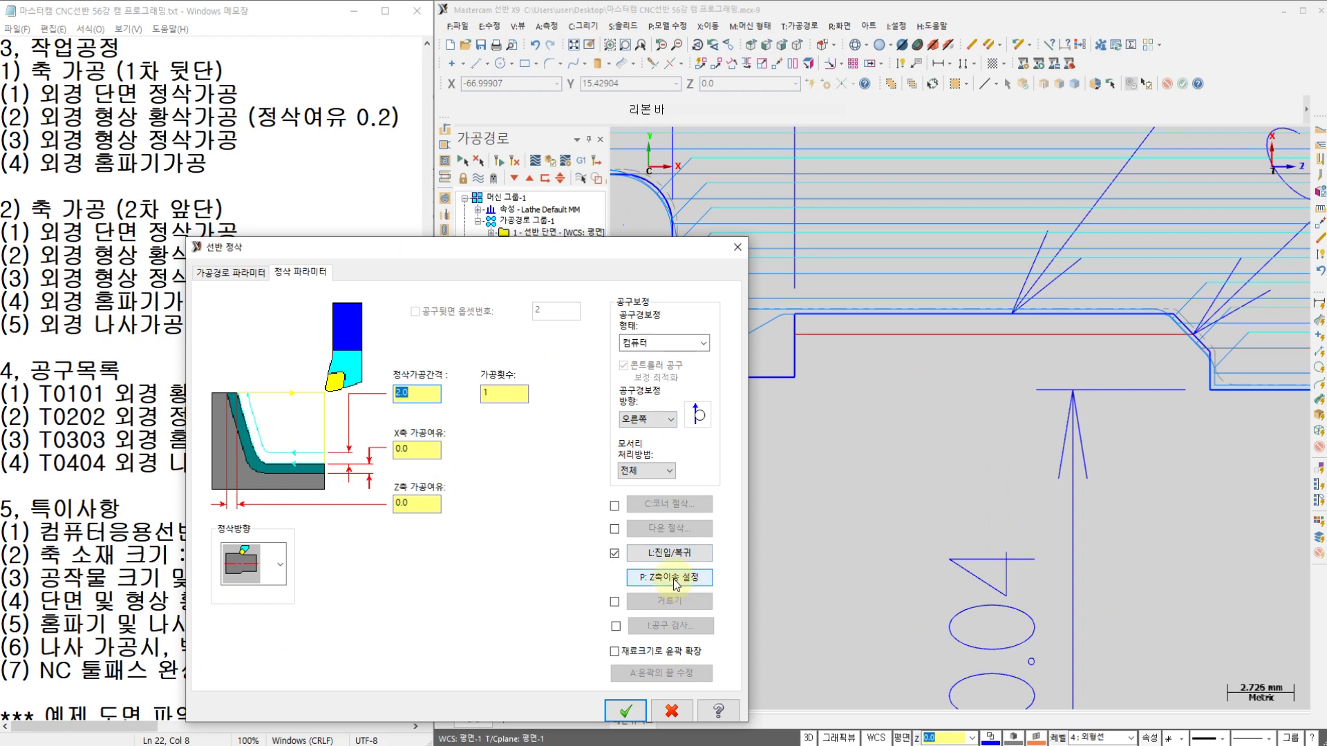
pyautogui.click(670, 577)
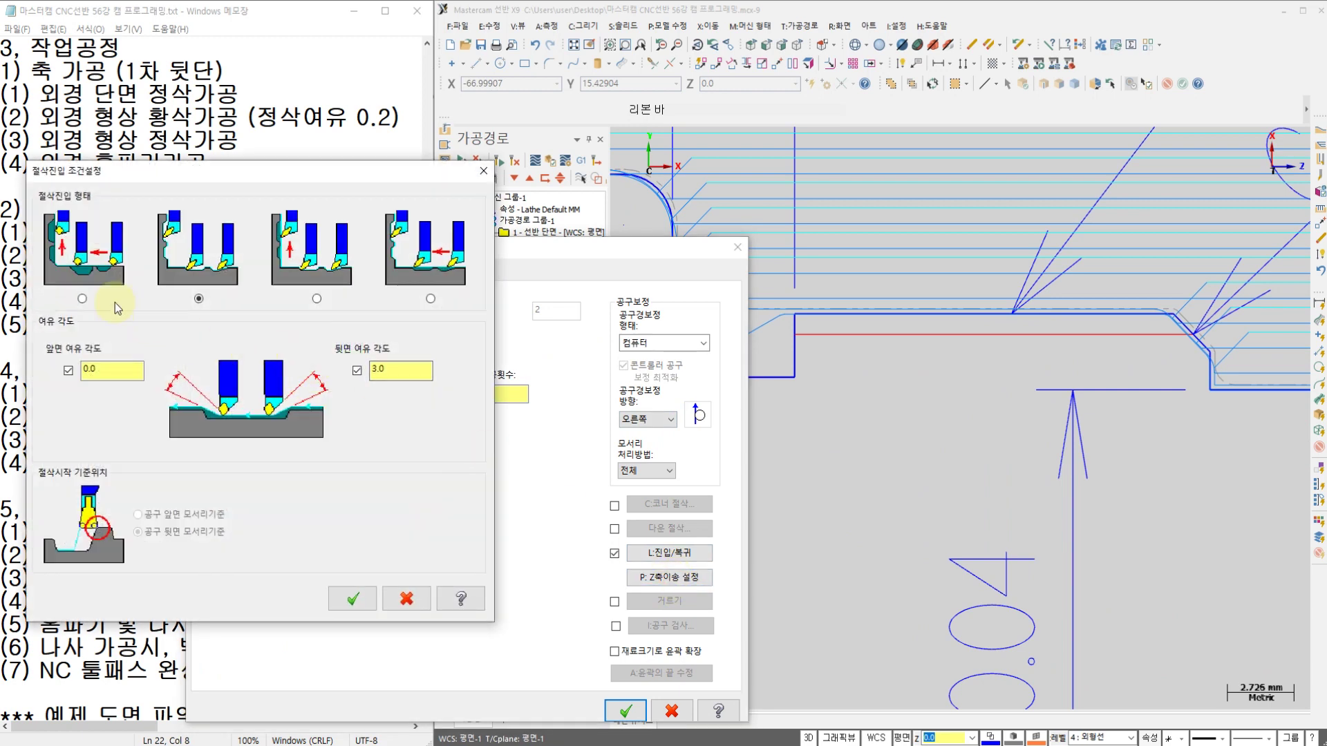
pyautogui.click(81, 301)
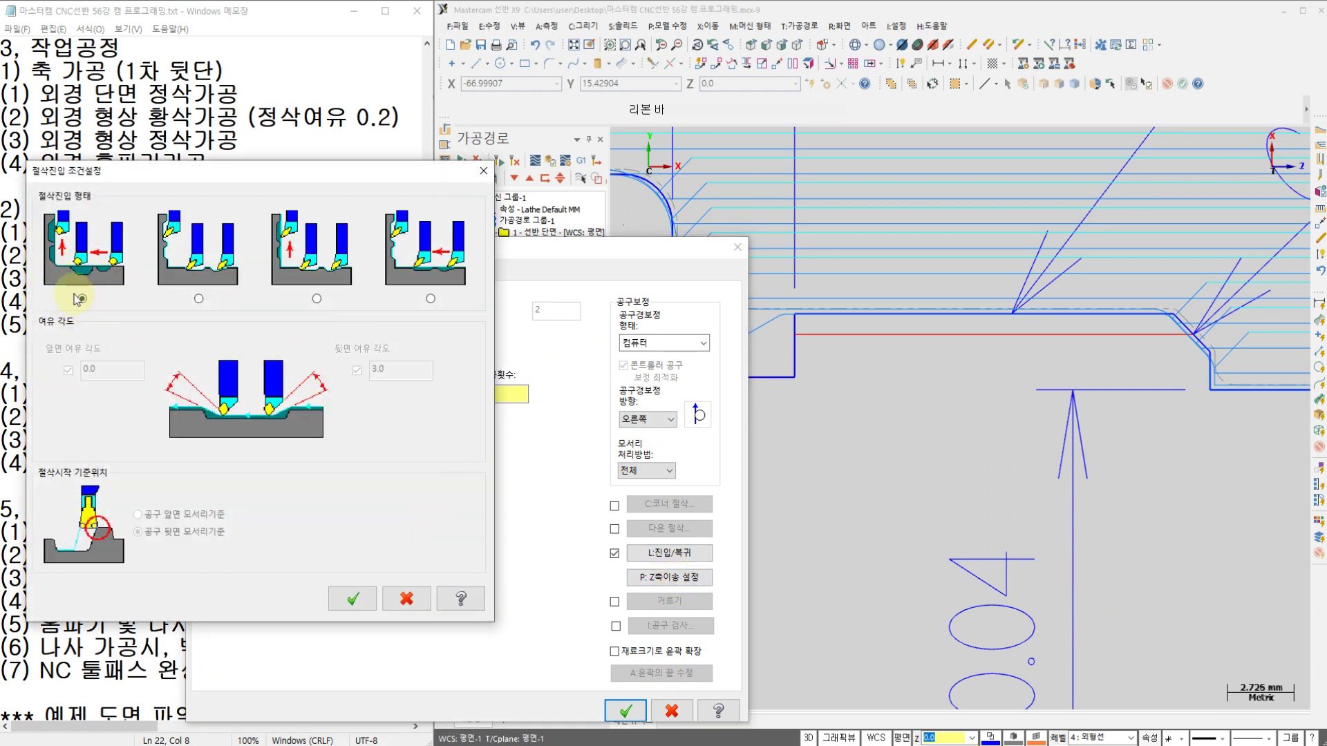
pyautogui.click(351, 599)
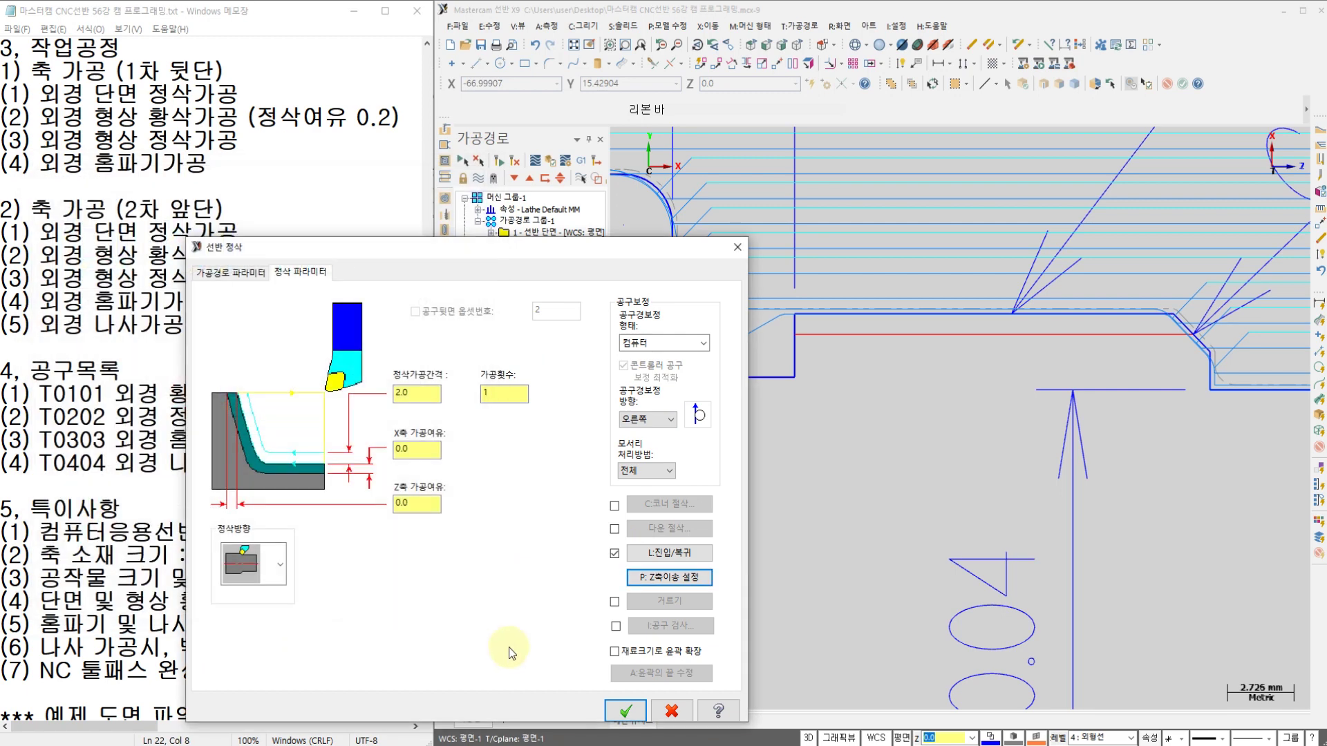
pyautogui.click(626, 711)
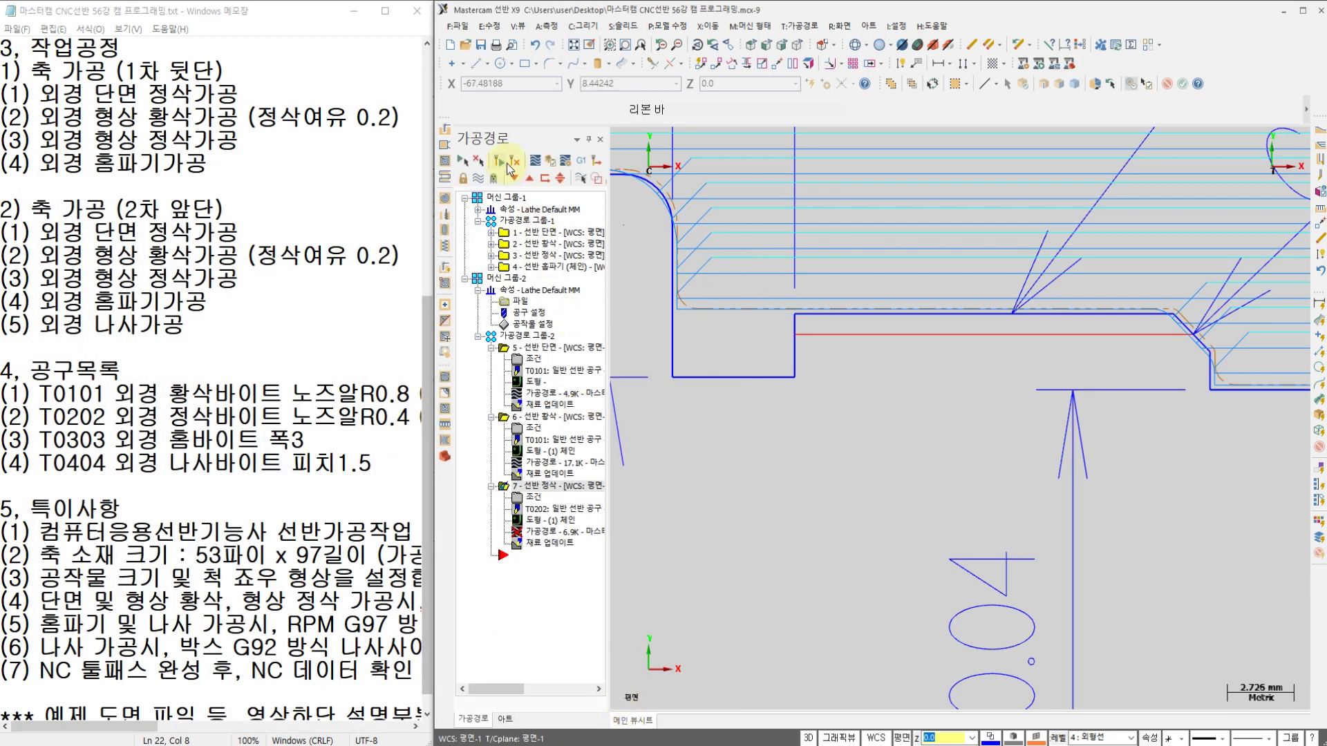
# Regenerate the second-side profile finishing toolpath and check how it passes over the R20 arc
pyautogui.click(513, 163)
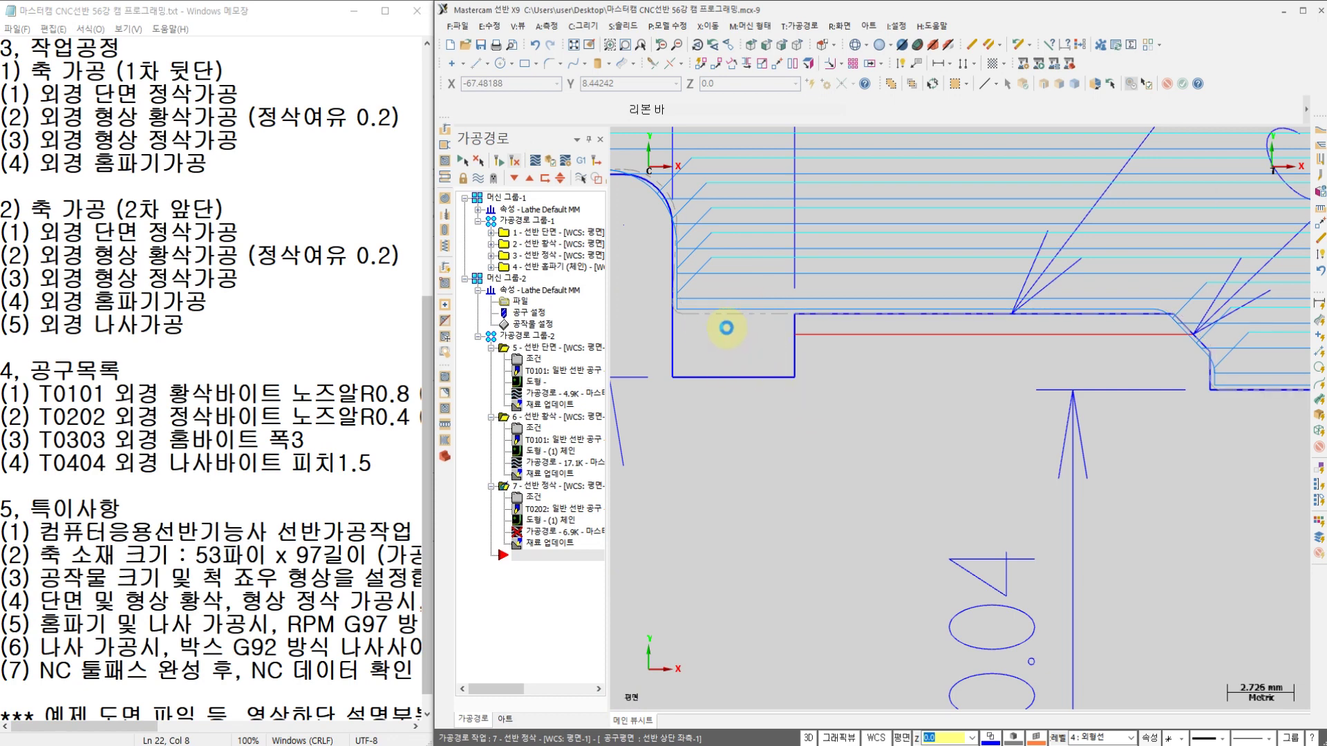
pyautogui.scroll(-2, 832, 322)
pyautogui.moveTo(1049, 394); pyautogui.dragTo(793, 388, button='middle')
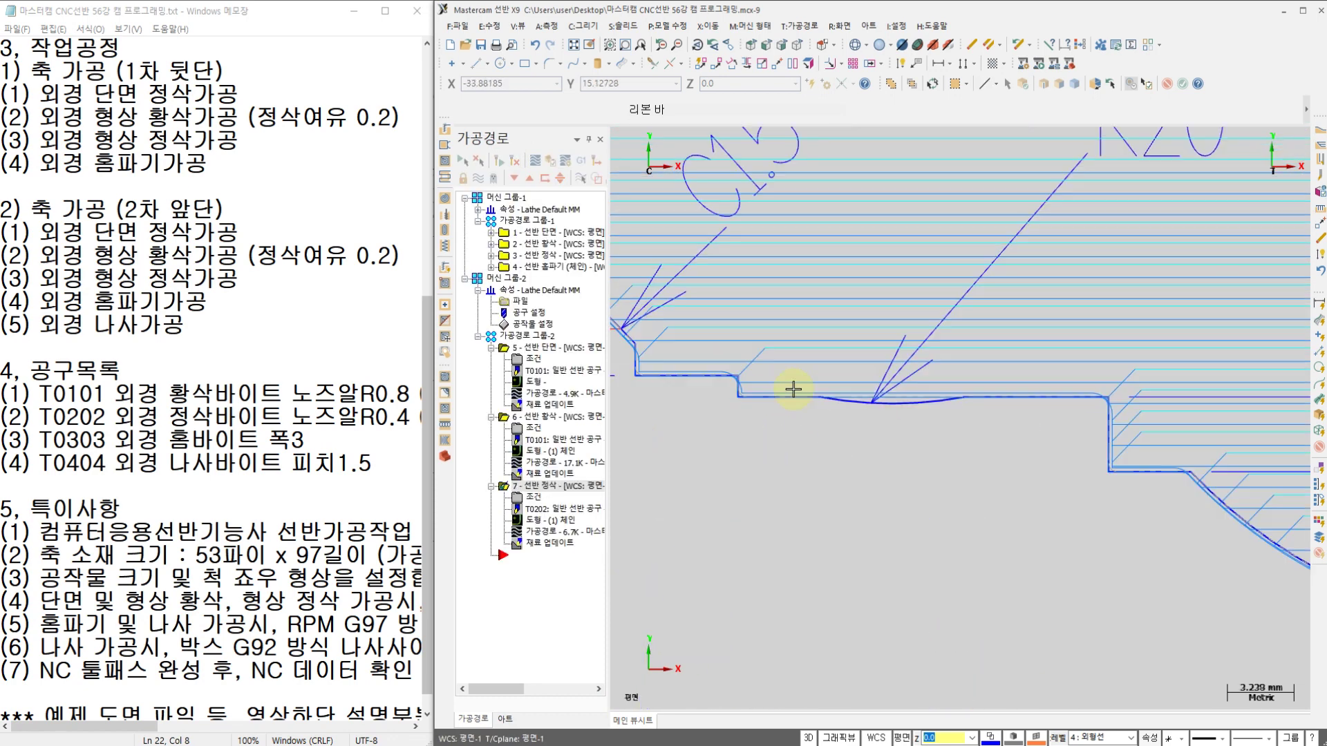
pyautogui.scroll(3, 822, 412)
pyautogui.scroll(3, 826, 415)
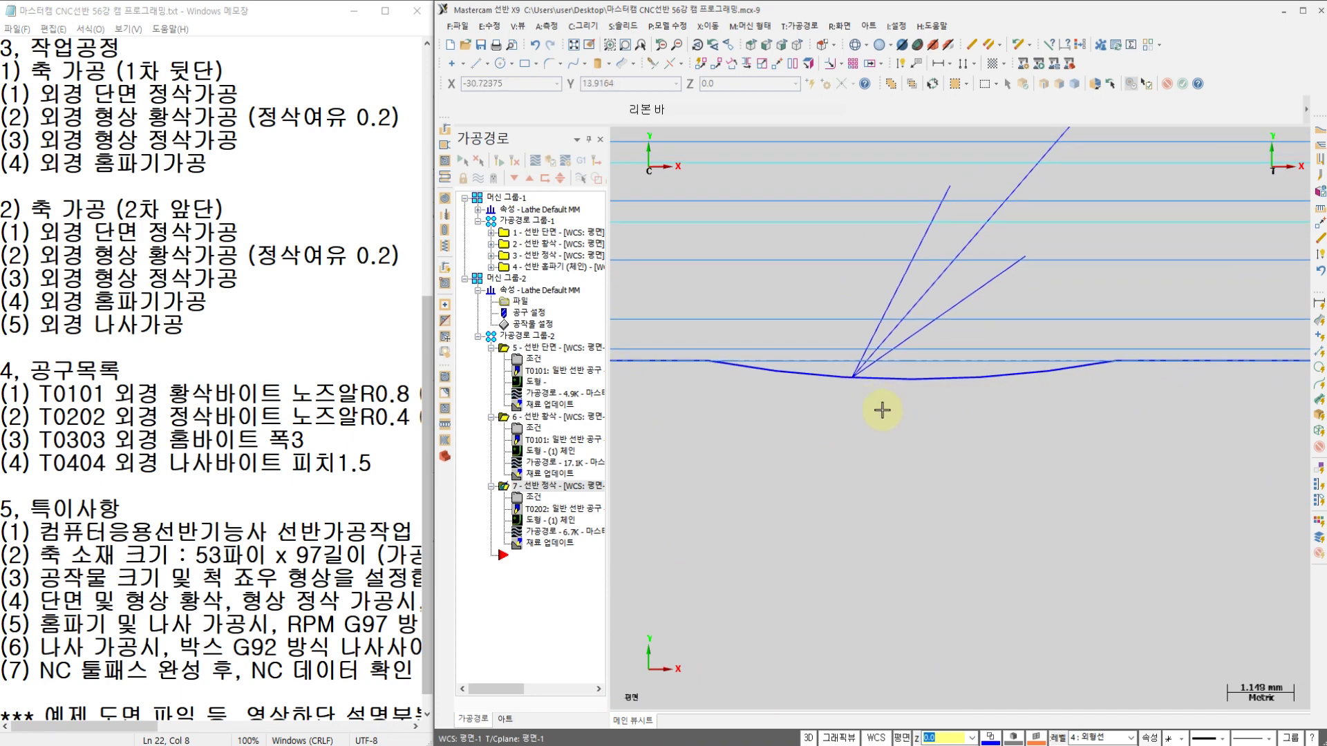
pyautogui.click(899, 385)
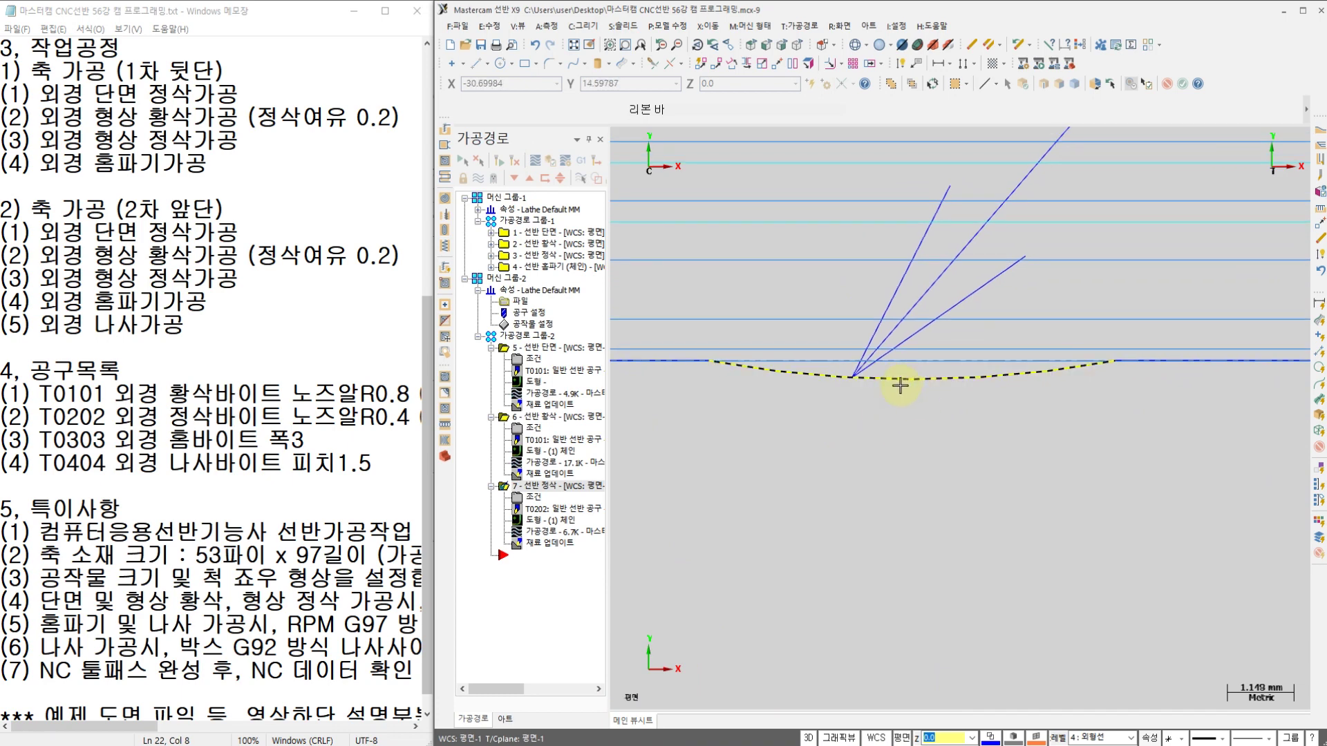
# Create a separate lathe finishing operation with only the R20 arc chained as its contour, running toward the thread side
pyautogui.click(802, 26)
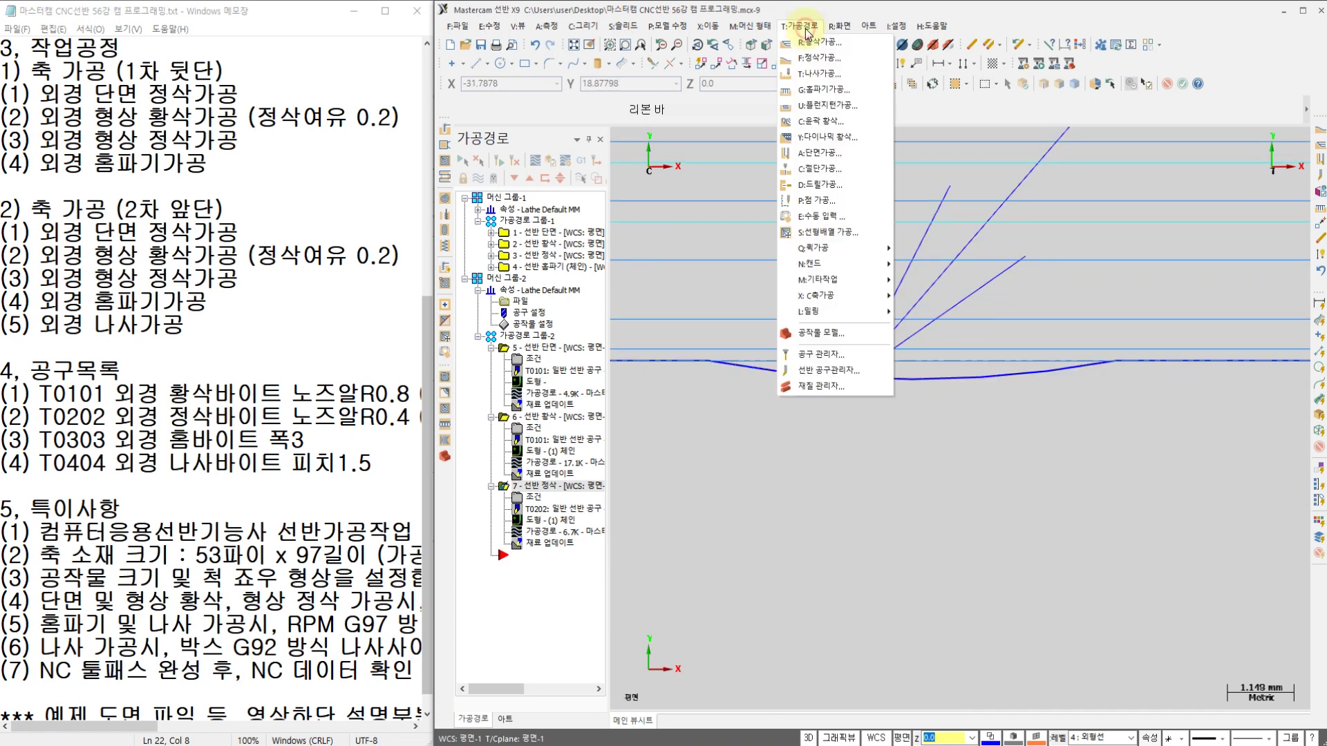
pyautogui.click(820, 60)
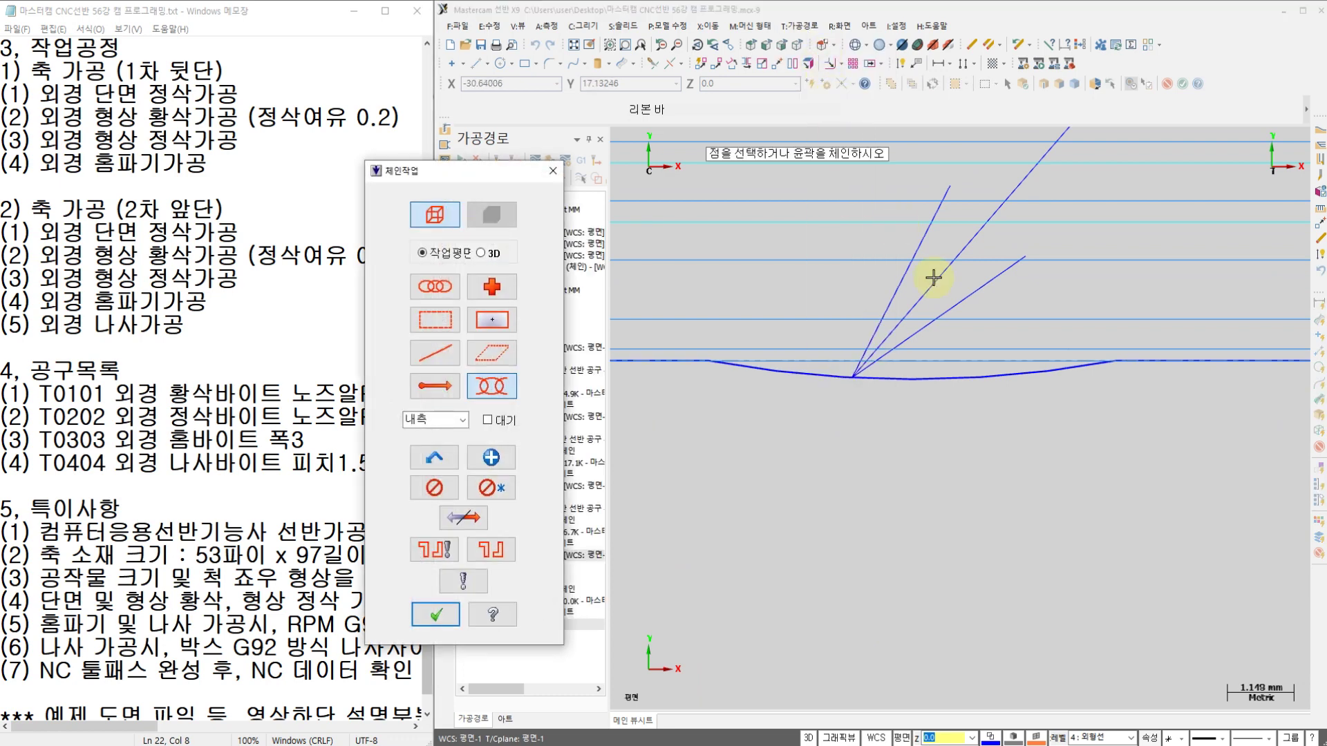
pyautogui.scroll(-4, 932, 277)
pyautogui.click(1047, 447)
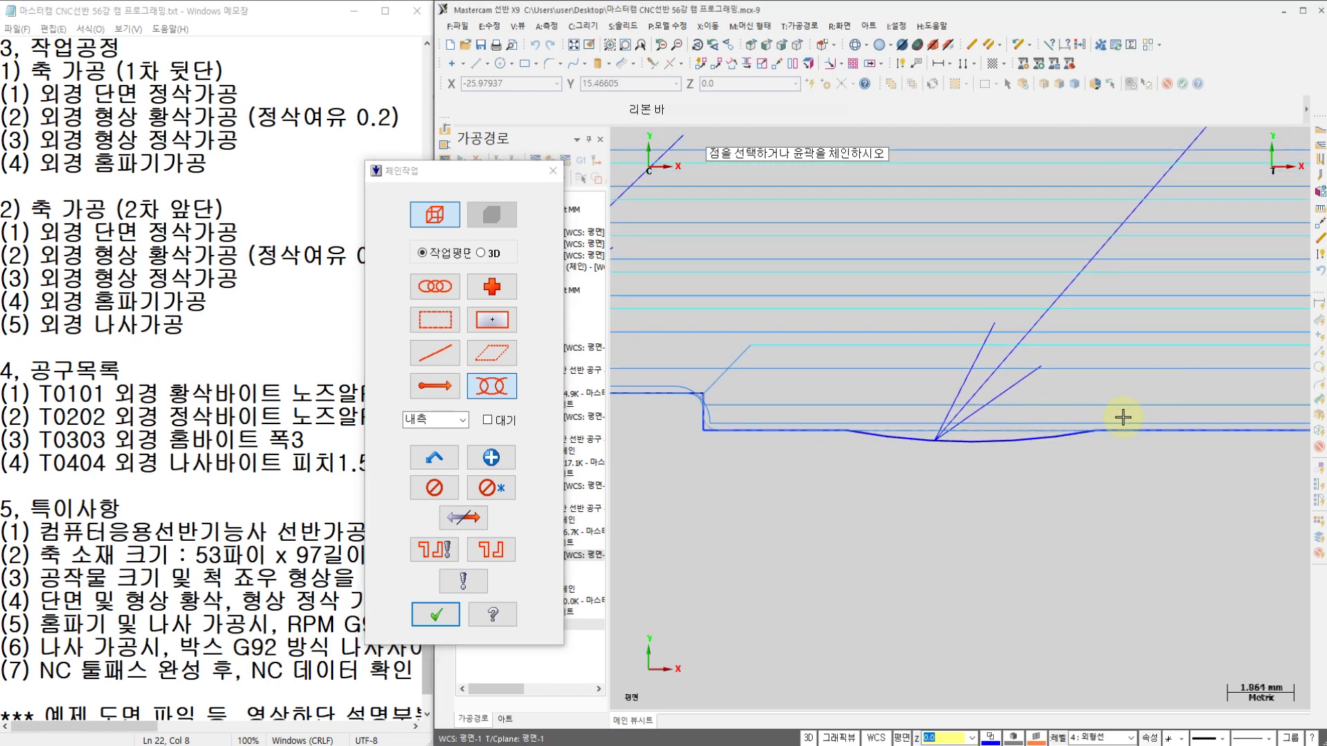
pyautogui.click(1057, 441)
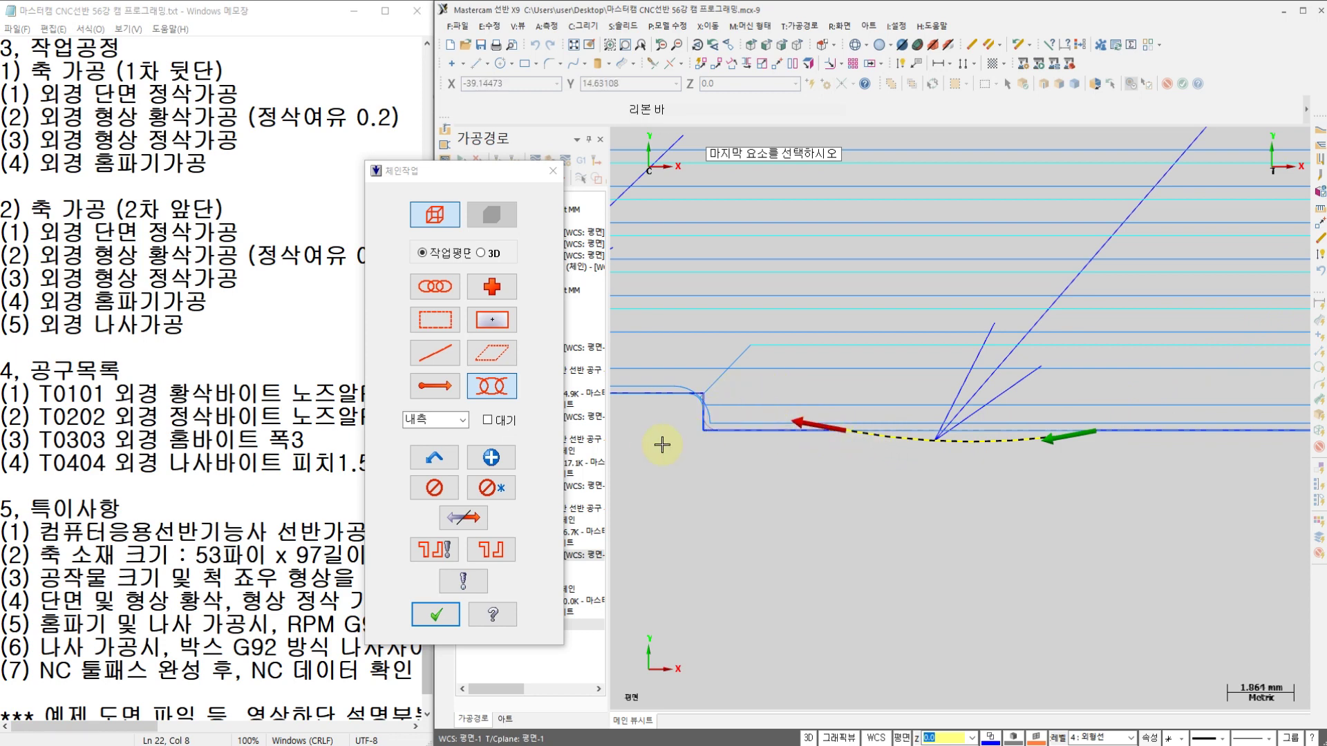
pyautogui.click(434, 615)
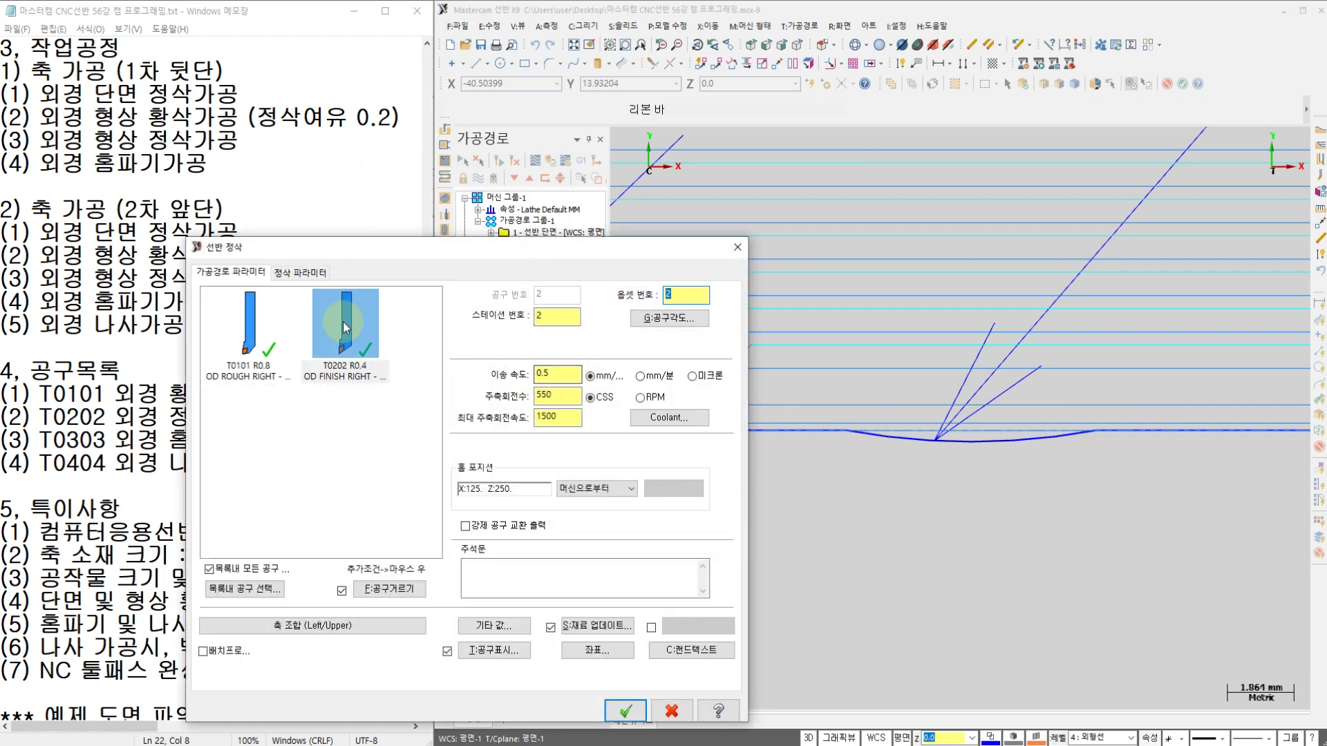
# Set the arc finishing with tool T0202 to a feed of 0.18 mm/rev, 150 CSS and flood coolant on
pyautogui.click(552, 373)
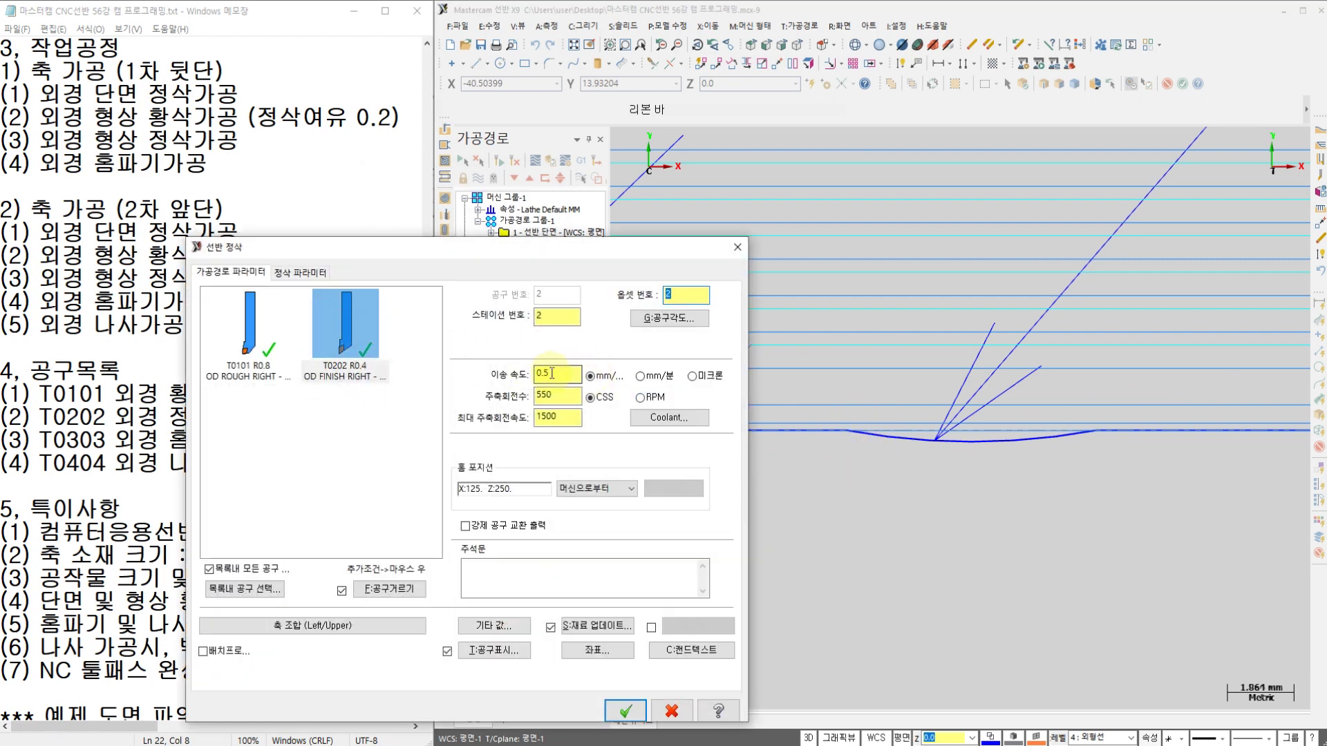
pyautogui.write('.18')
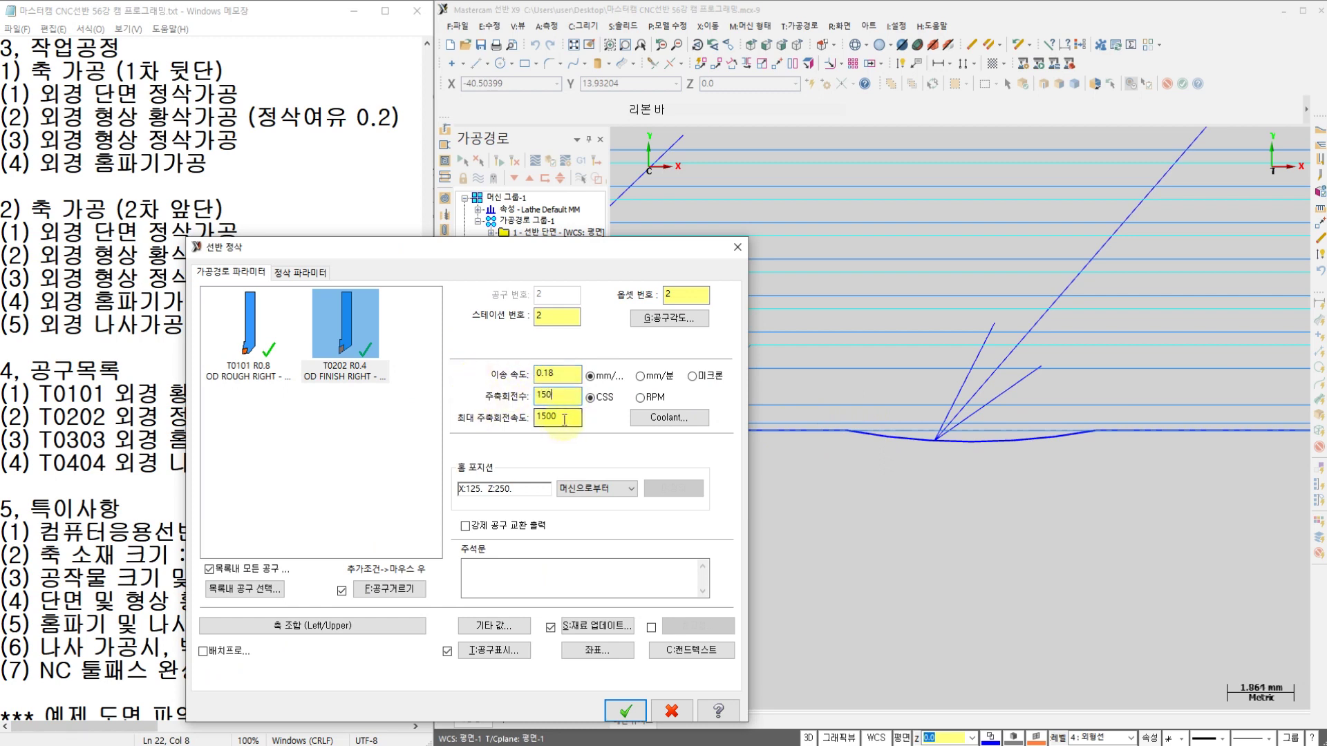
pyautogui.click(667, 418)
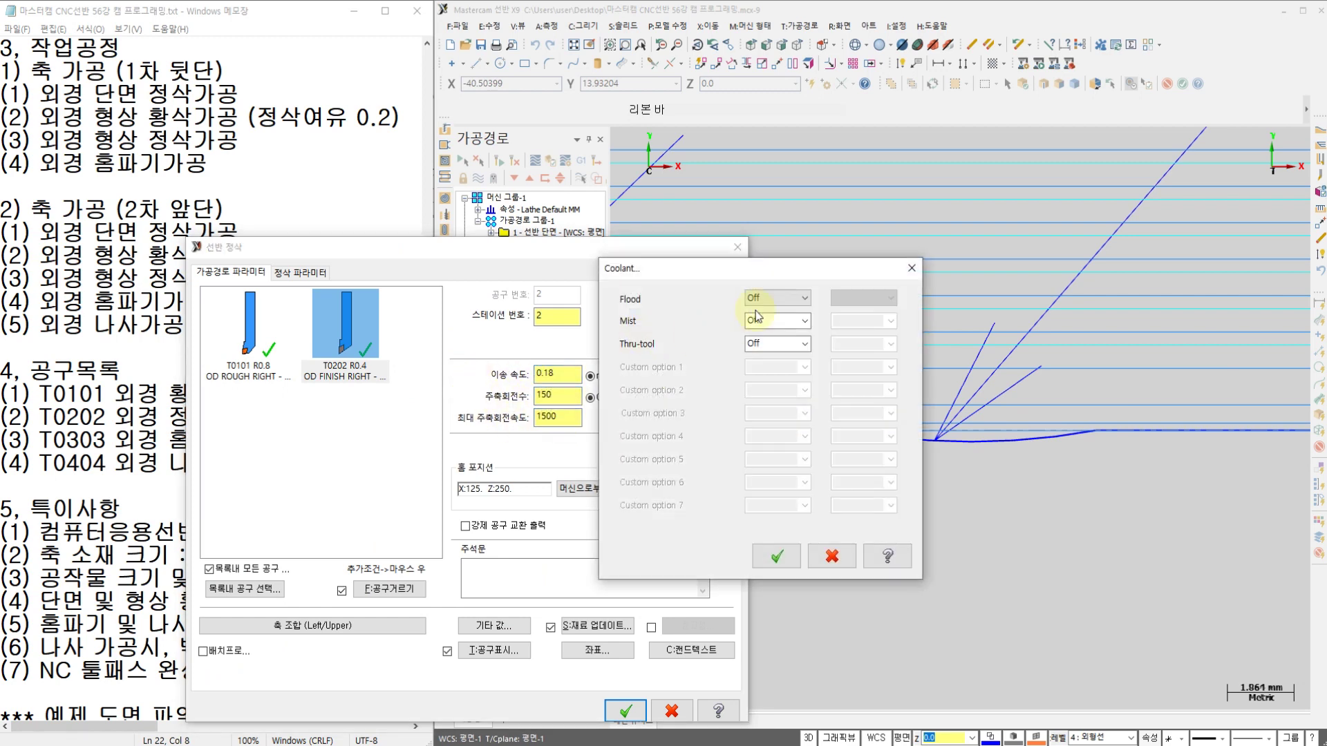
pyautogui.click(774, 312)
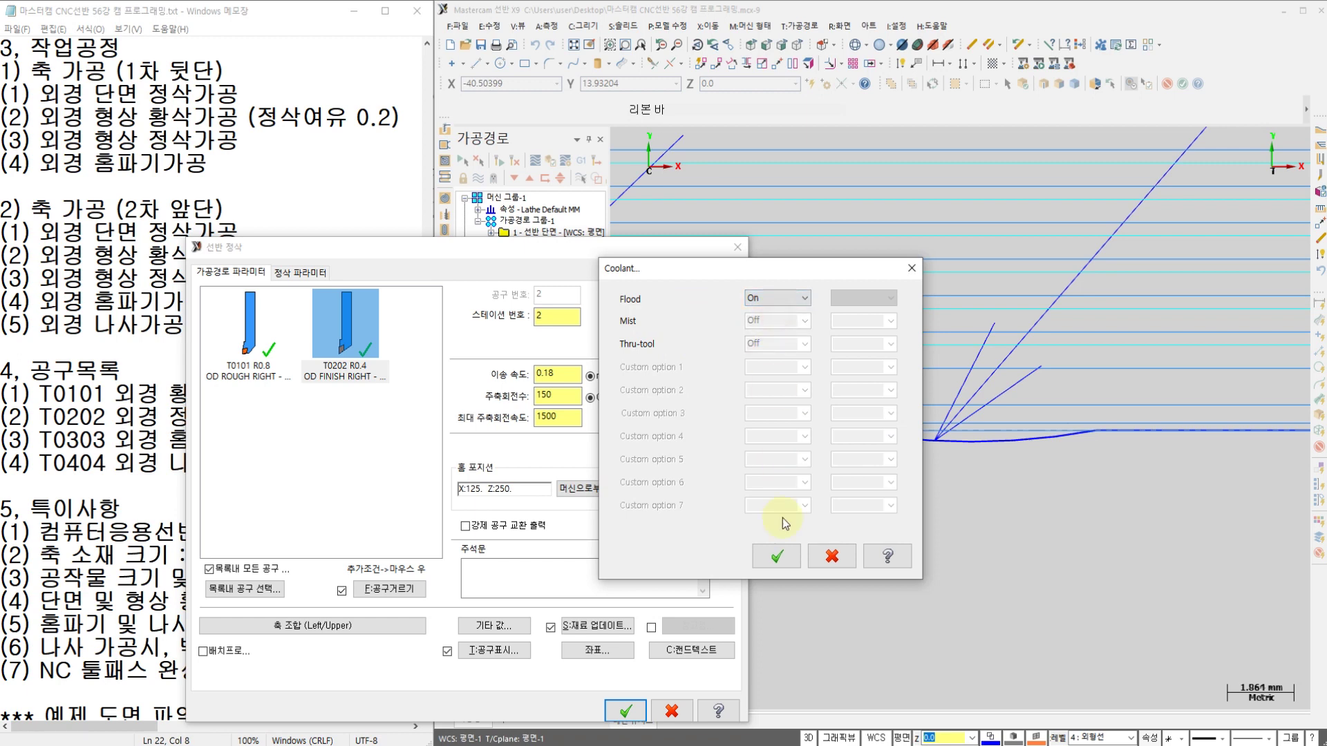
pyautogui.click(775, 556)
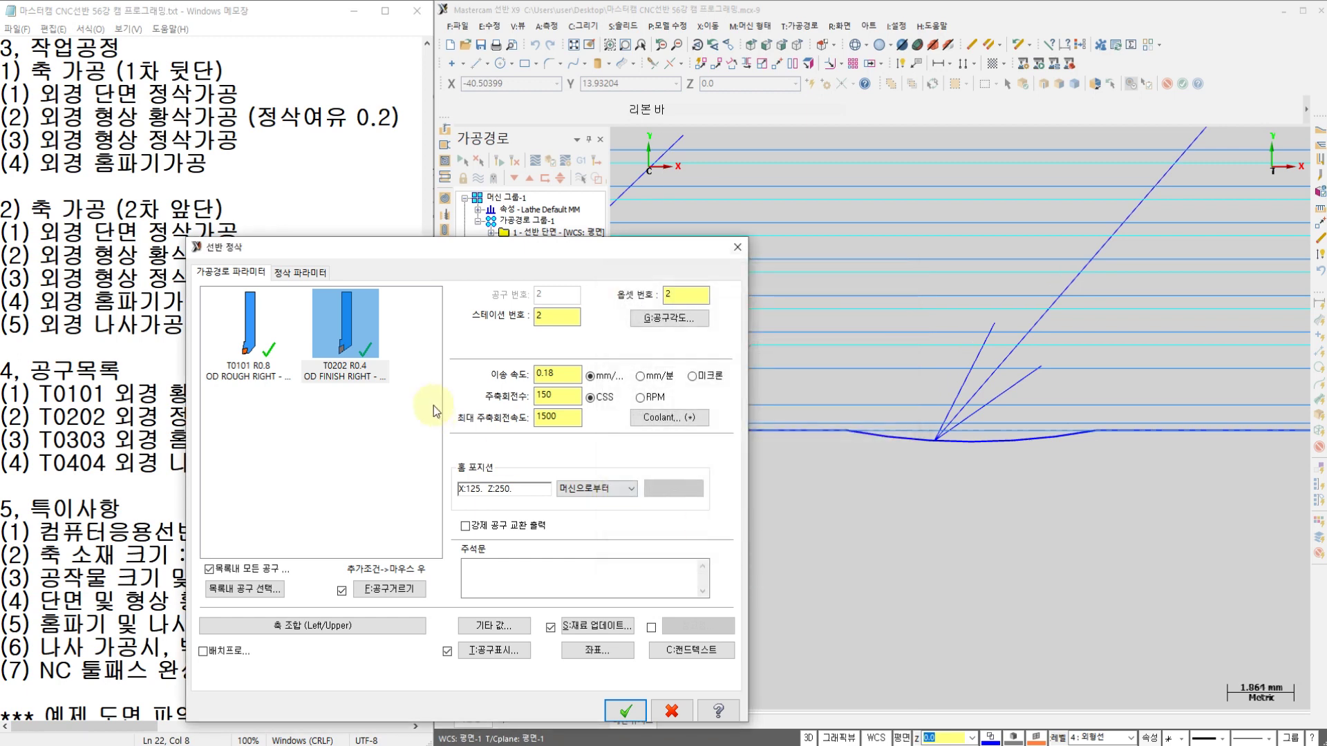
# Choose the second plunge type (절삭진입 형태), which allows cutting into undercuts, for the arc finishing operation
pyautogui.click(294, 273)
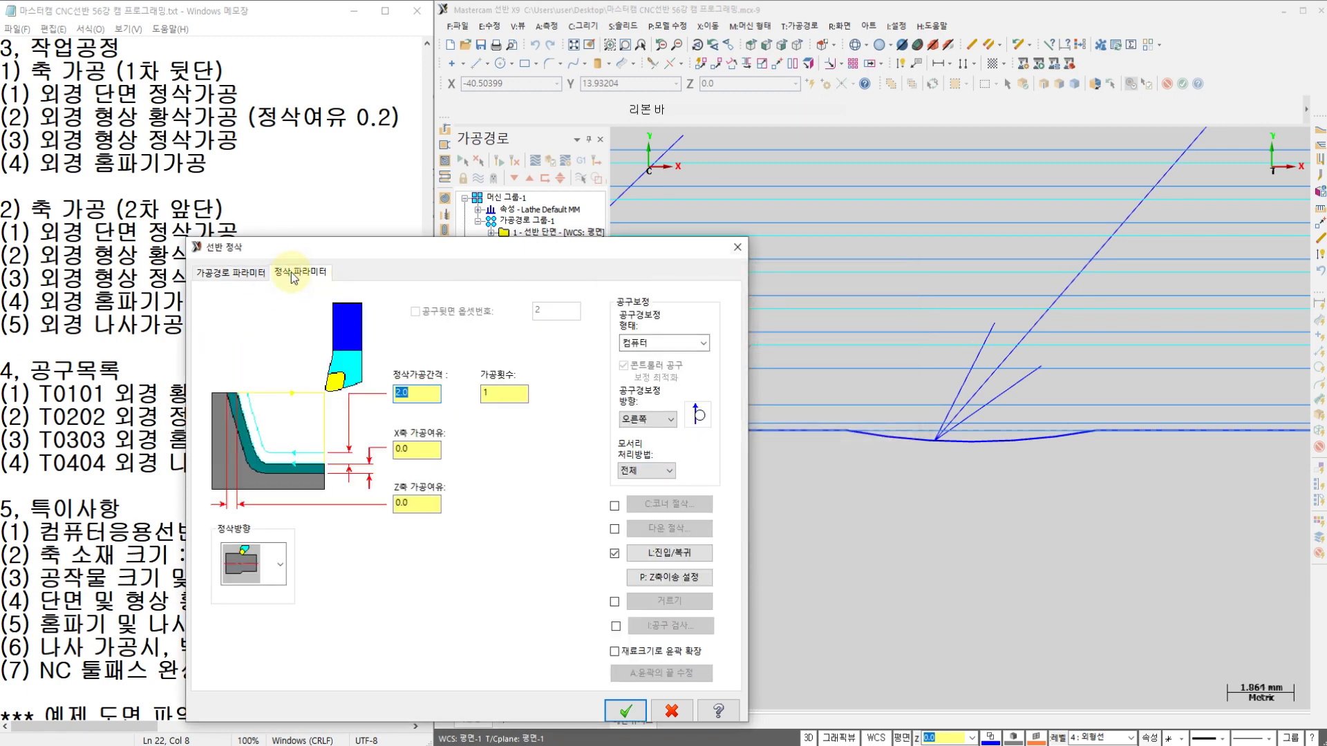
pyautogui.click(673, 582)
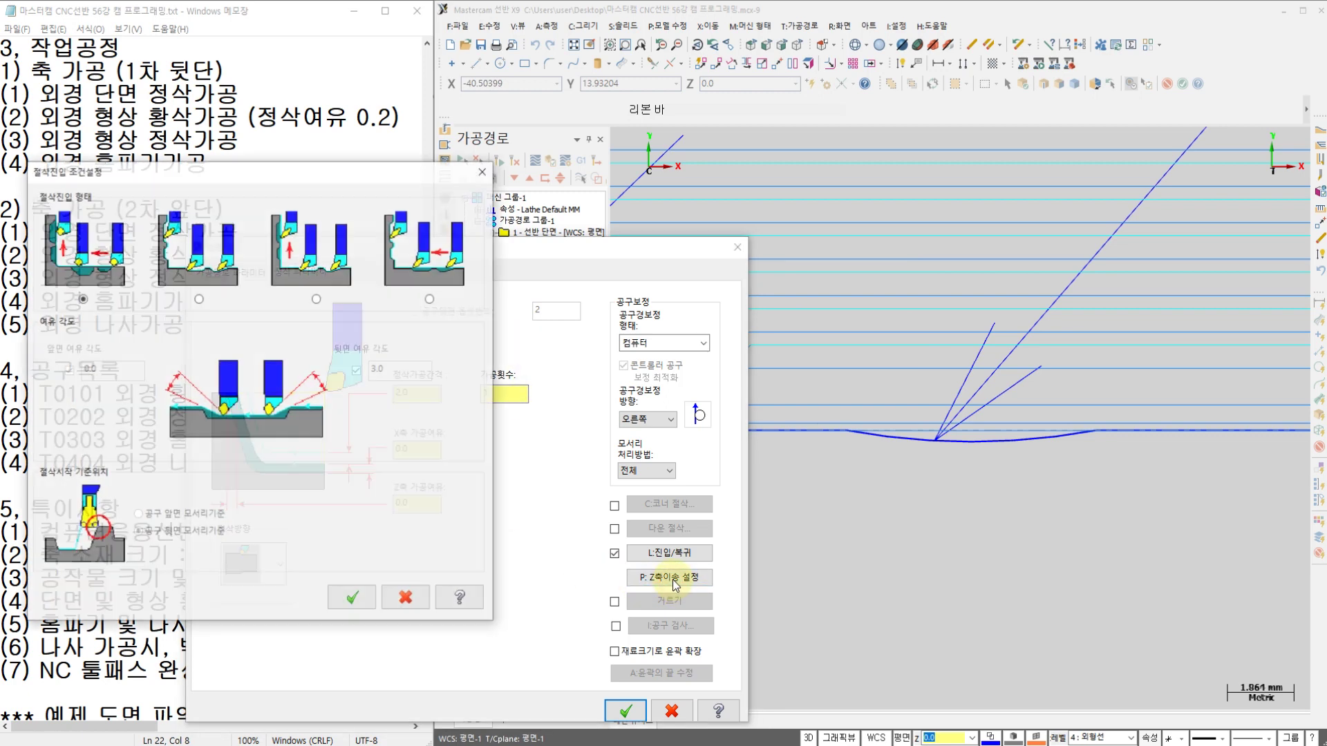
pyautogui.click(199, 300)
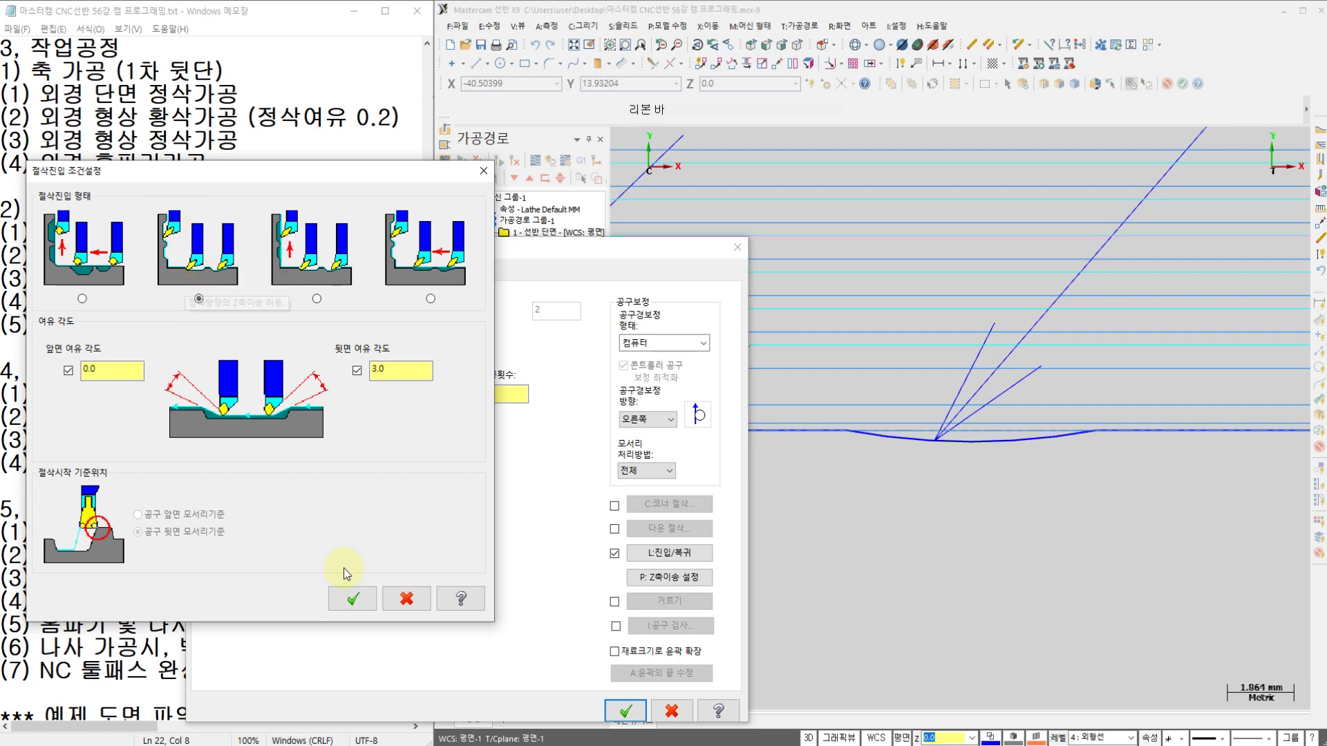
pyautogui.click(353, 597)
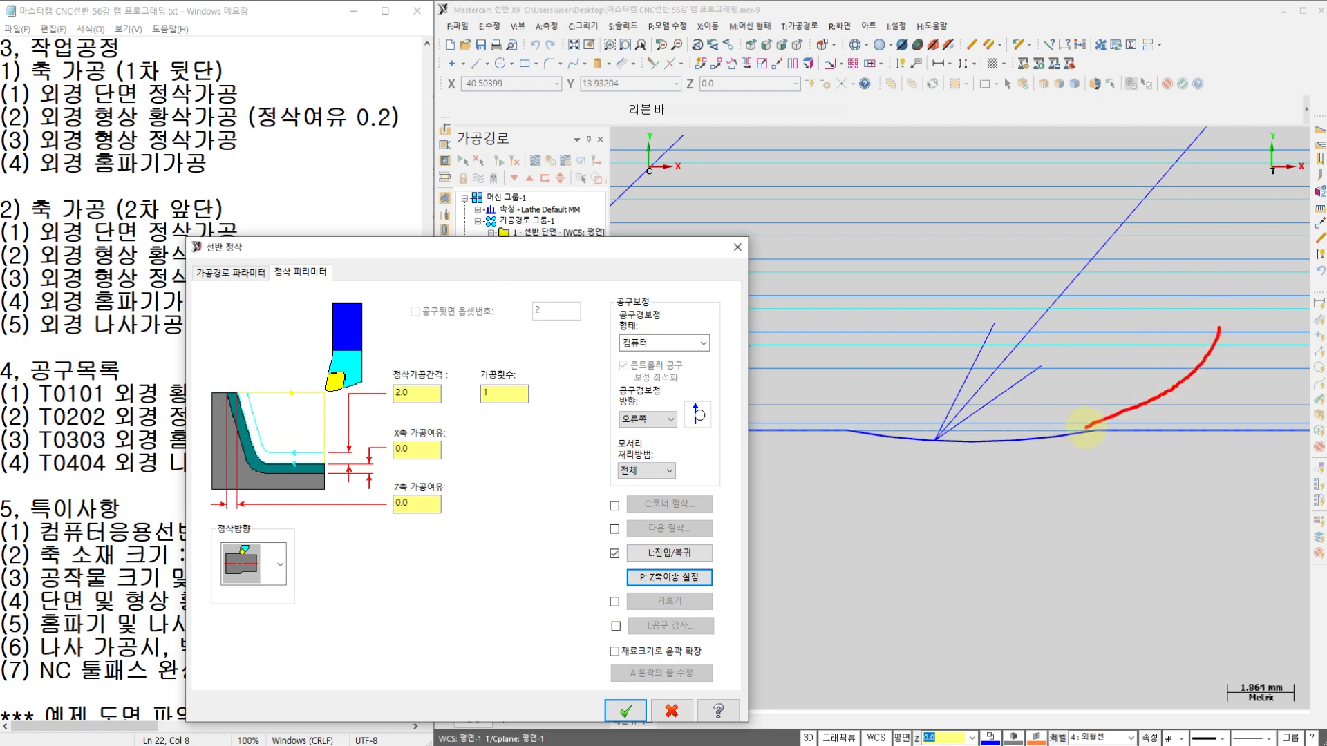
pyautogui.moveTo(1030, 437); pyautogui.dragTo(949, 440)
pyautogui.moveTo(864, 434); pyautogui.dragTo(729, 335)
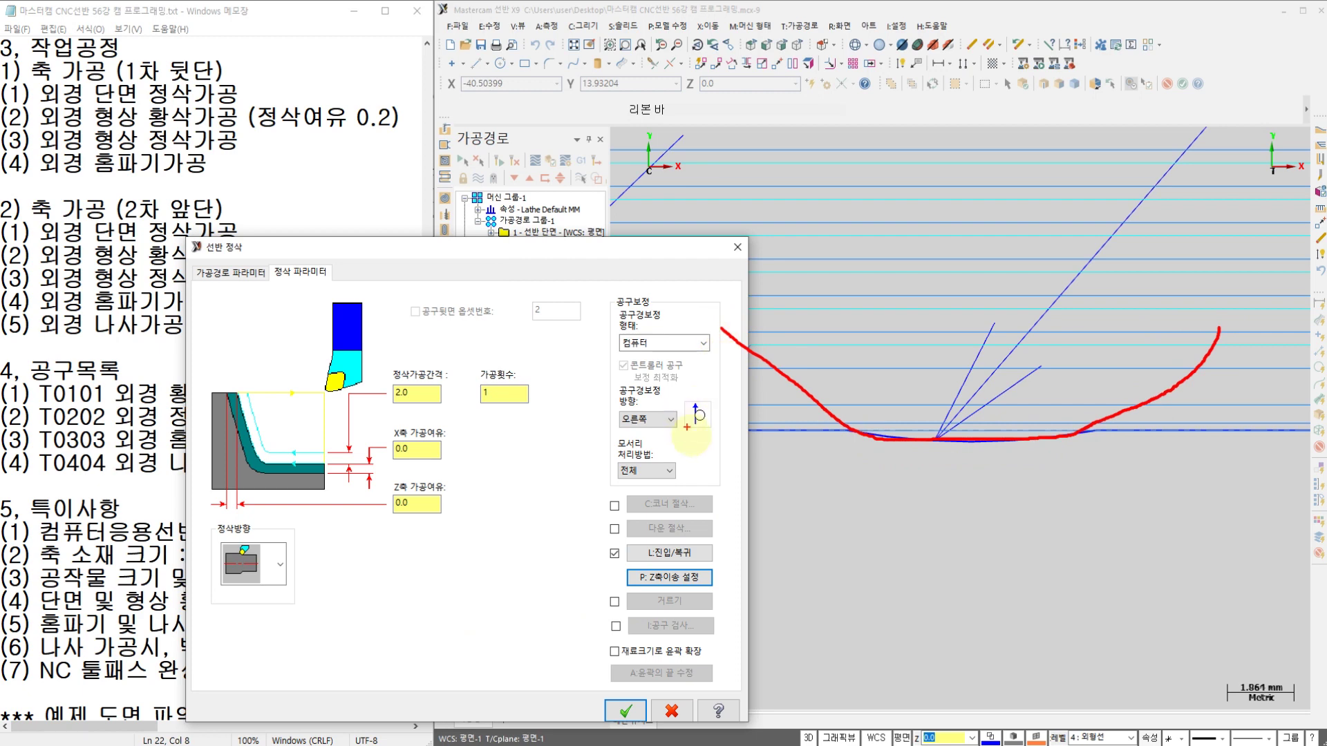
# Make both the entry and exit vectors of the arc finishing tangent (접선) and generate its toolpath
pyautogui.click(668, 553)
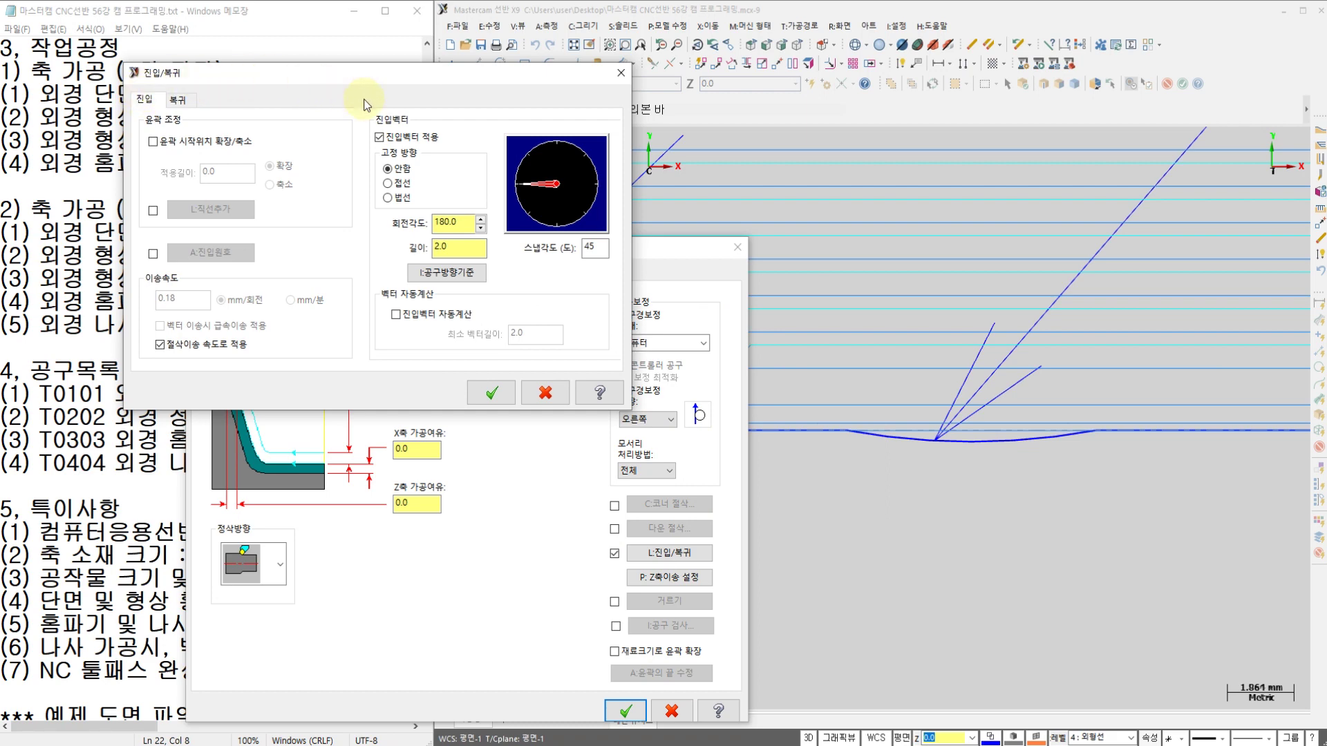
pyautogui.click(388, 183)
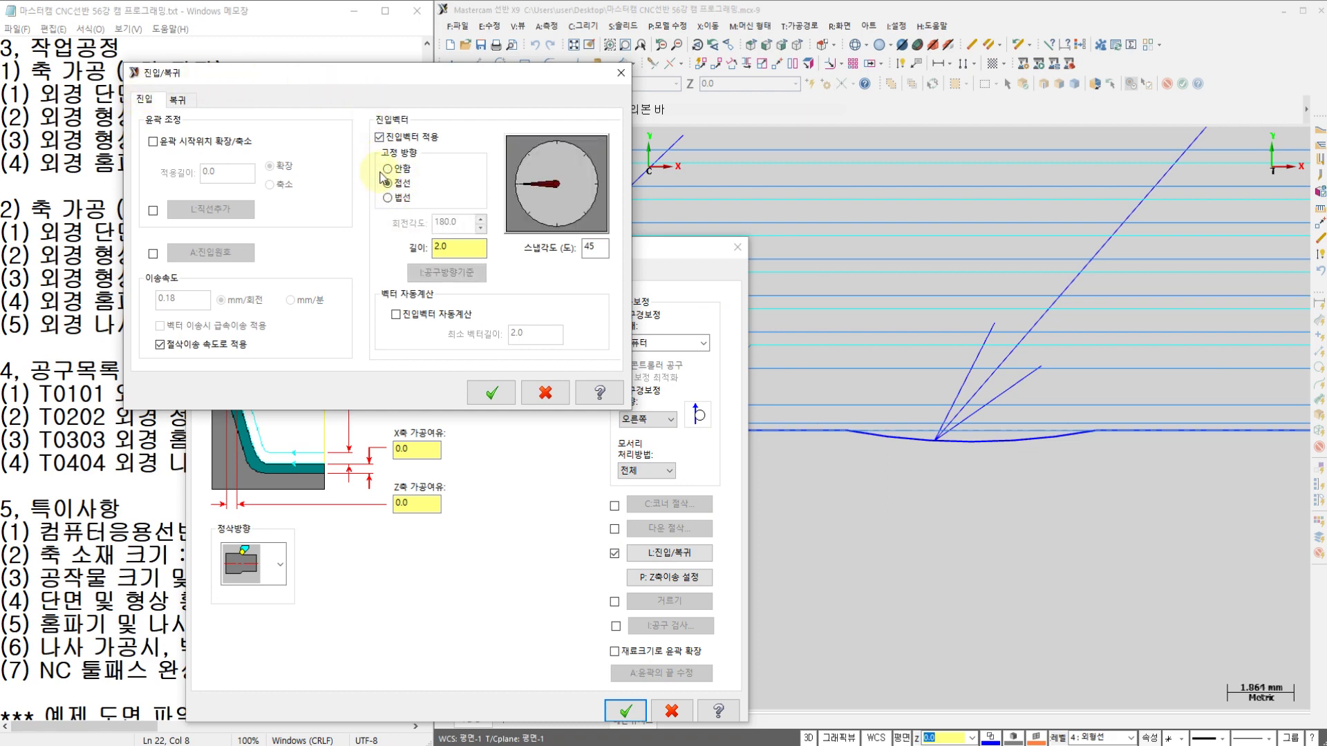
pyautogui.click(179, 100)
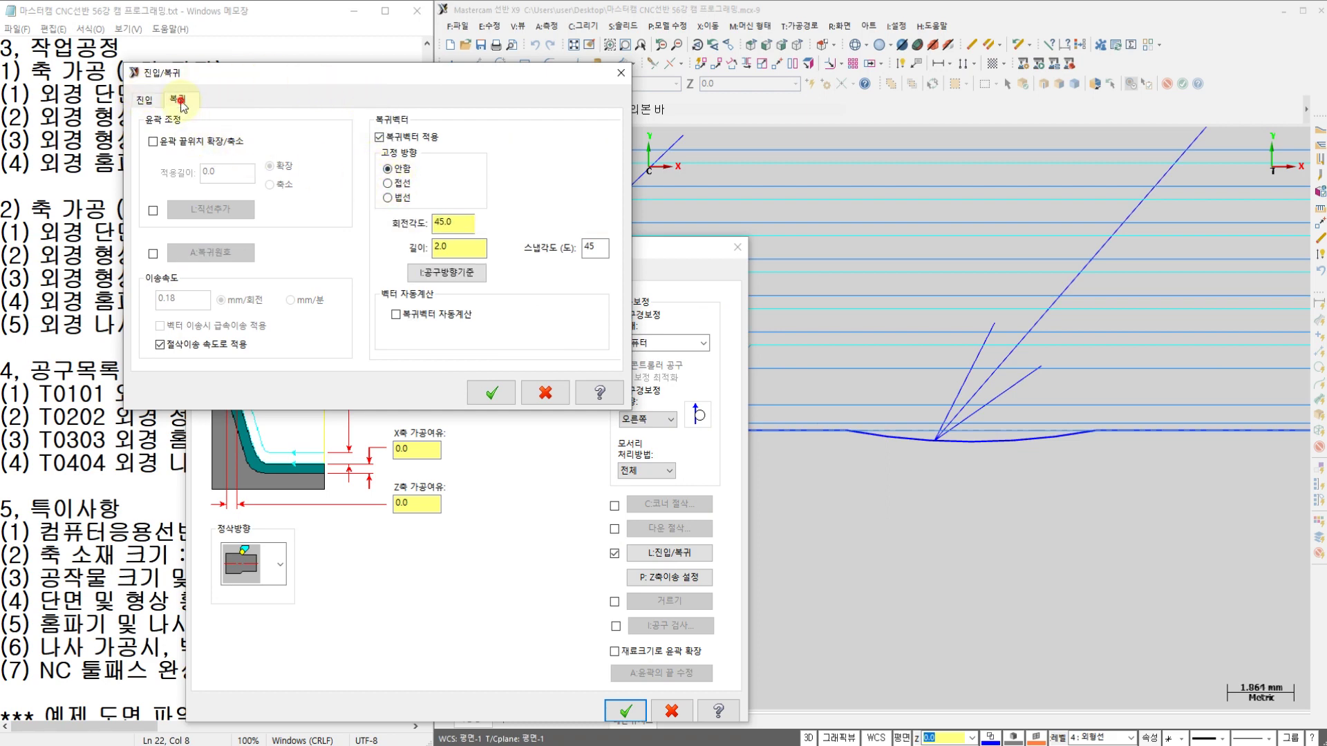
pyautogui.click(389, 183)
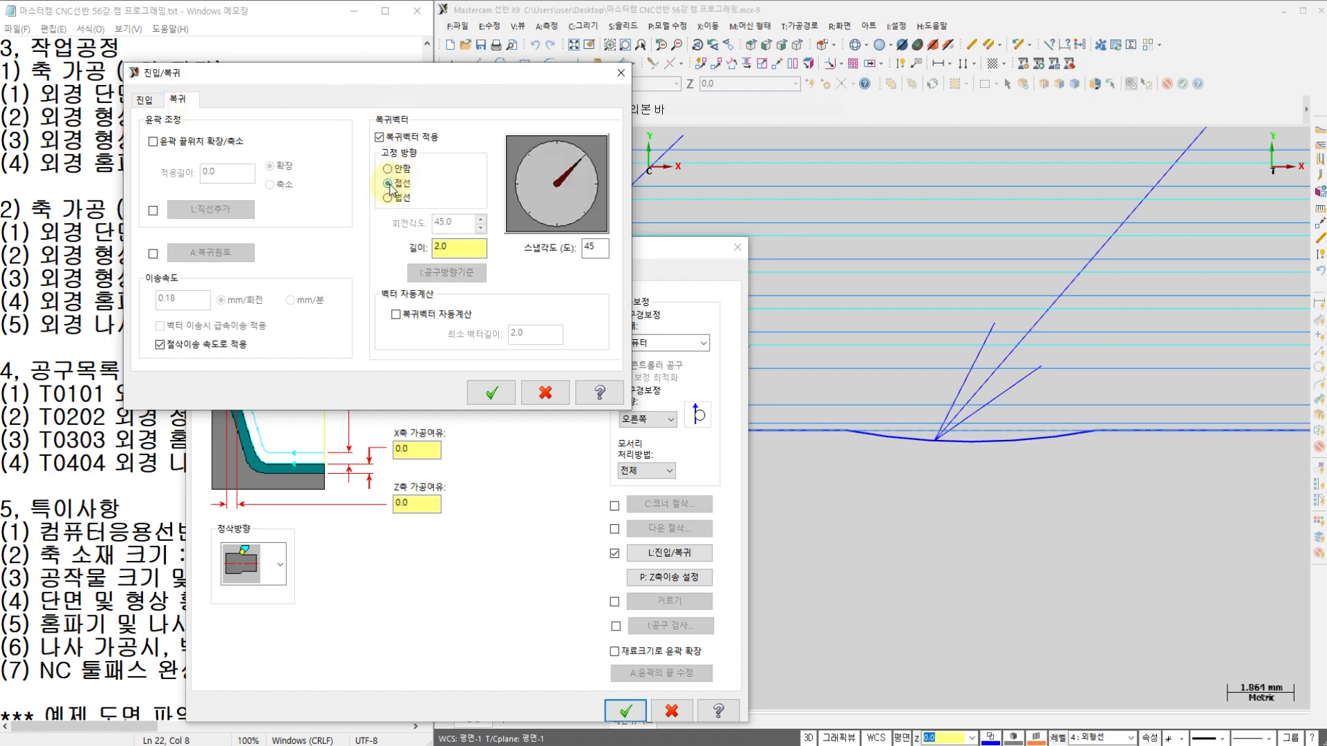
pyautogui.click(541, 189)
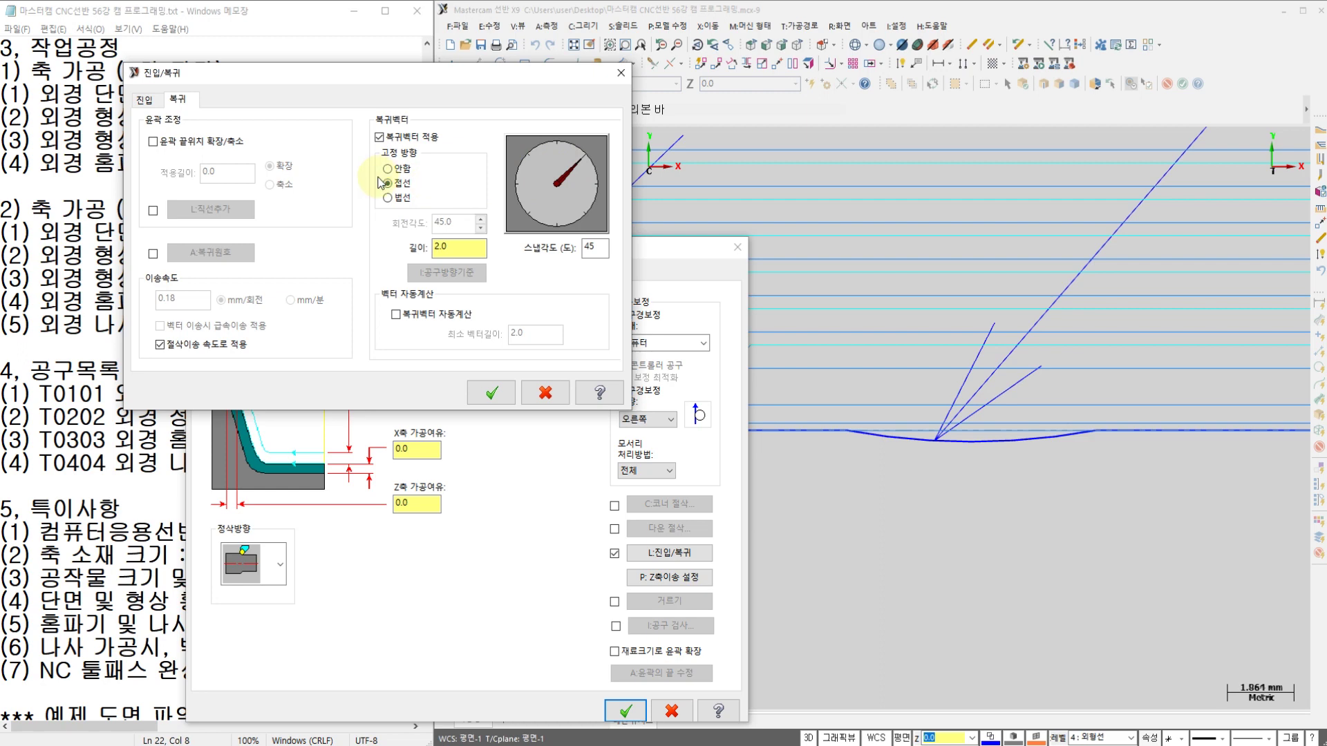
pyautogui.click(506, 405)
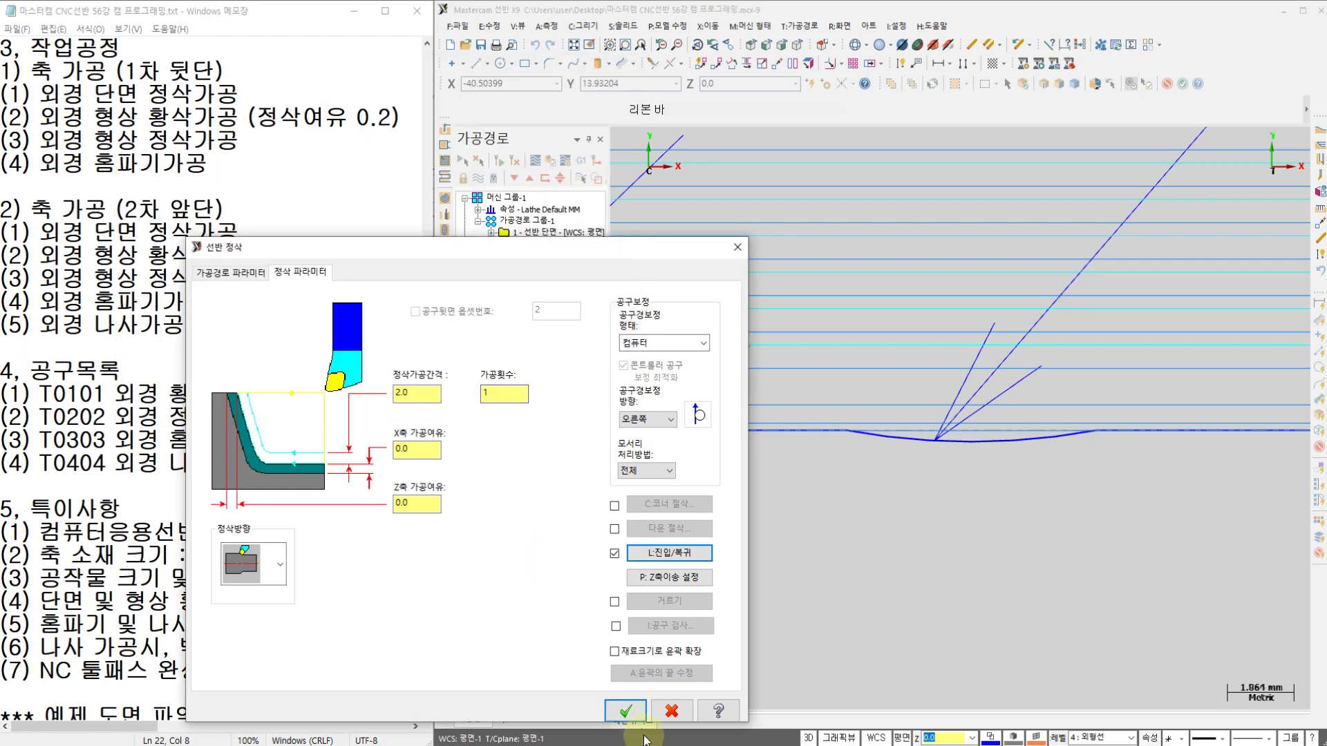
pyautogui.click(625, 709)
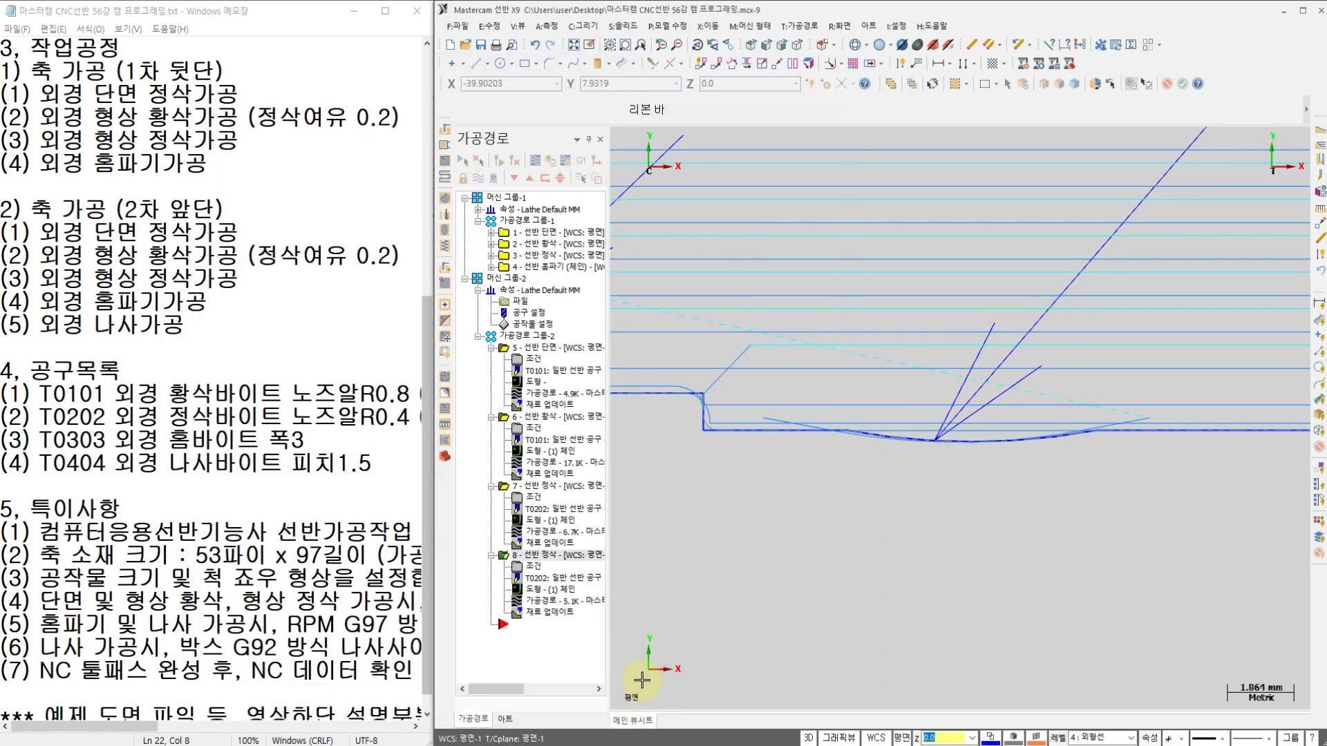
# Simulate the R20 arc finishing toolpath and check the tool's movement along the arc
pyautogui.click(537, 606)
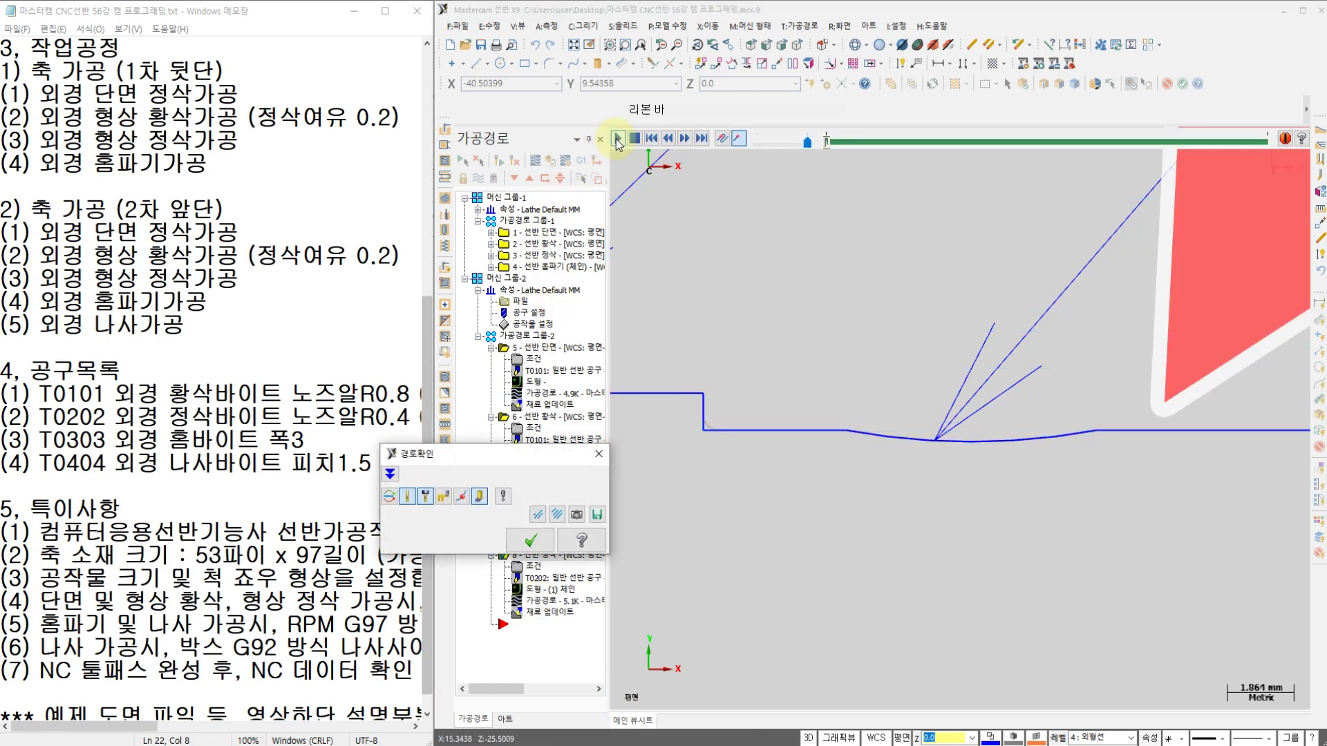
pyautogui.click(617, 139)
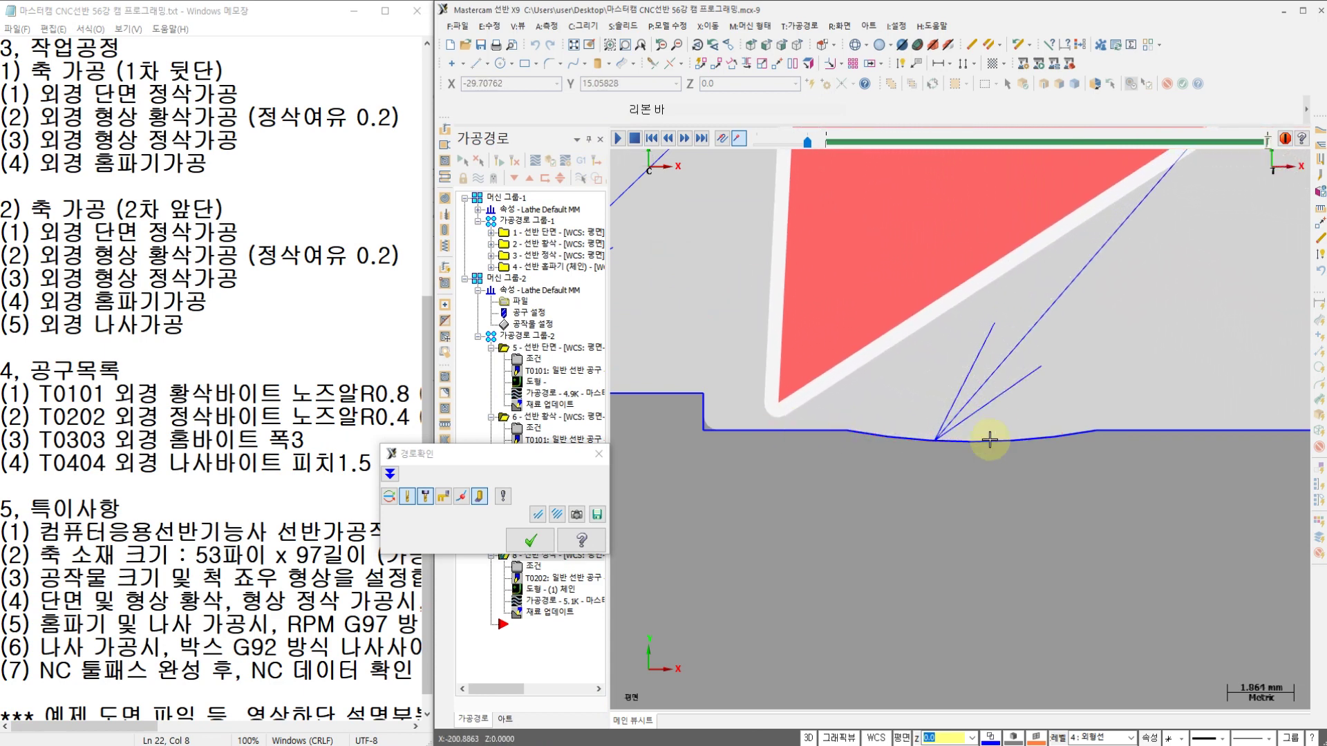
pyautogui.click(531, 541)
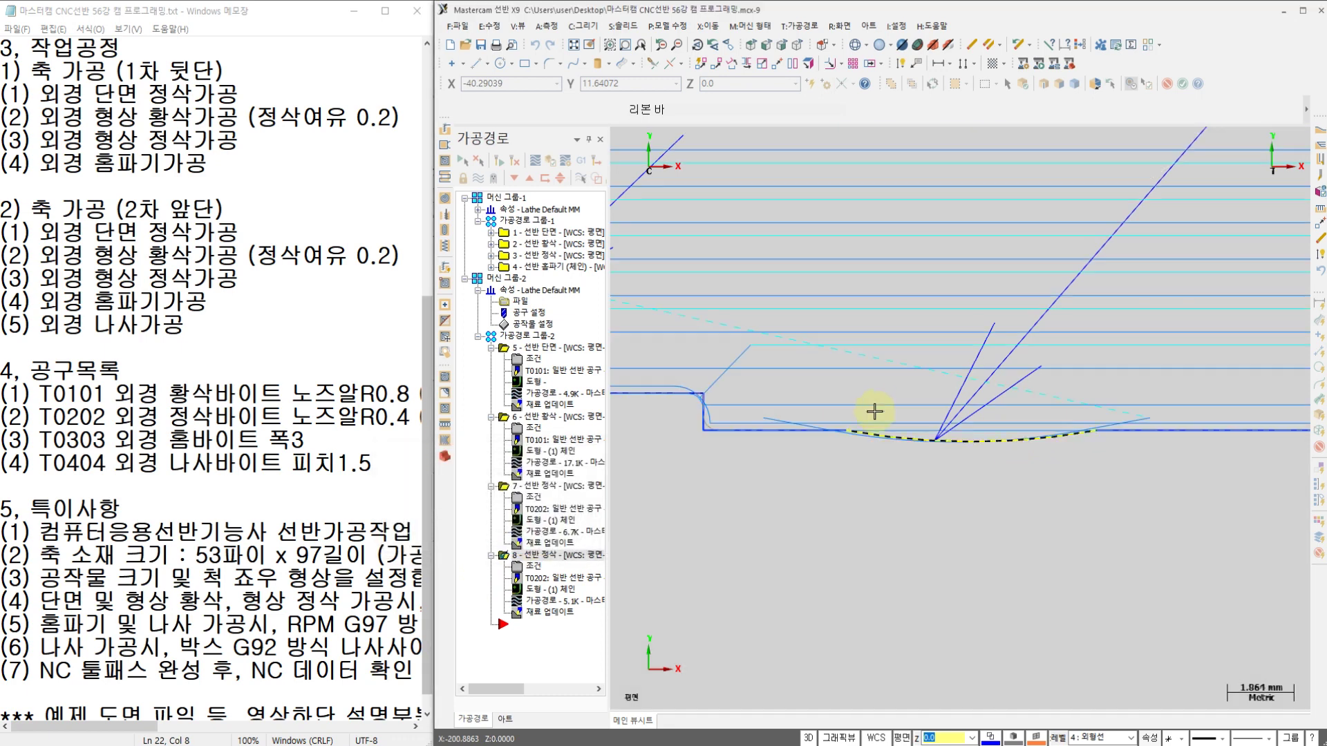
# Start a chain-defined lathe grooving operation (홈파기가공) and chain the 5 mm wide groove from its thread-side wall to the shoulder wall
pyautogui.scroll(-5, 876, 415)
pyautogui.moveTo(738, 423); pyautogui.dragTo(917, 422, button='middle')
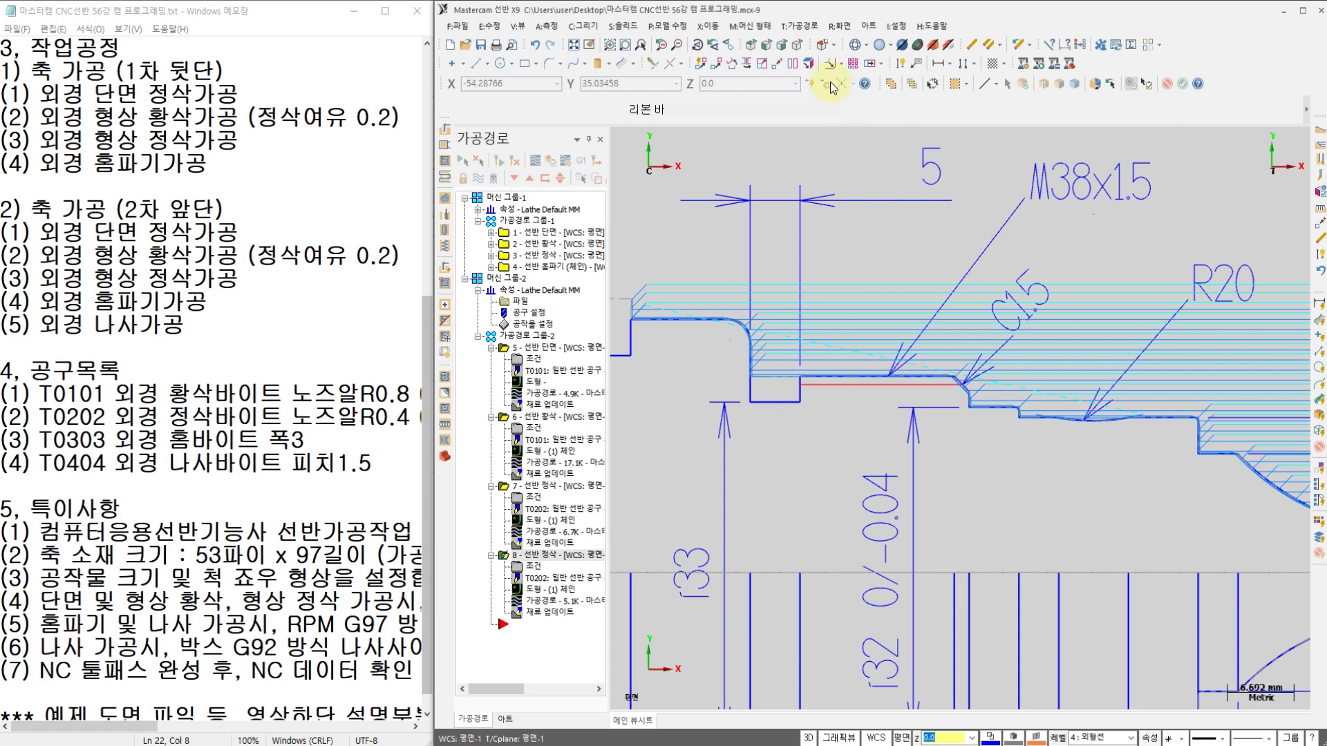
pyautogui.click(803, 26)
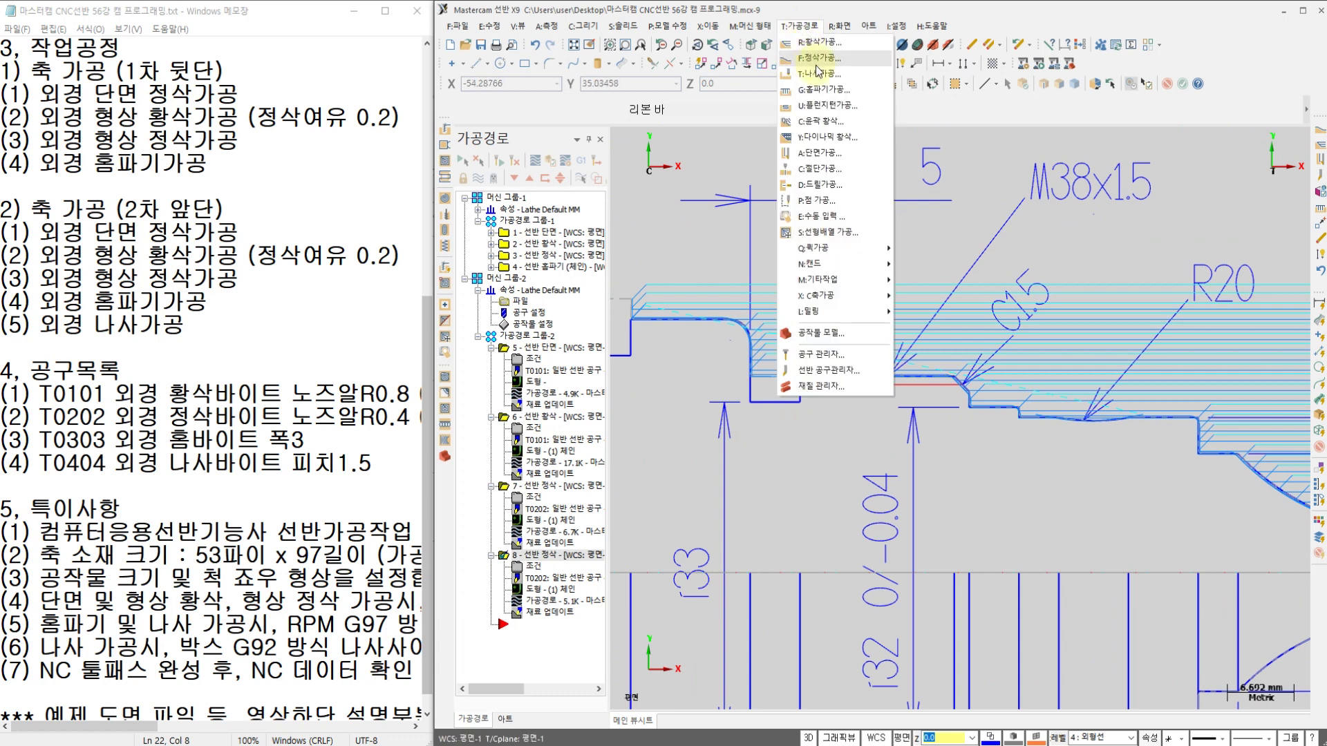
pyautogui.click(821, 90)
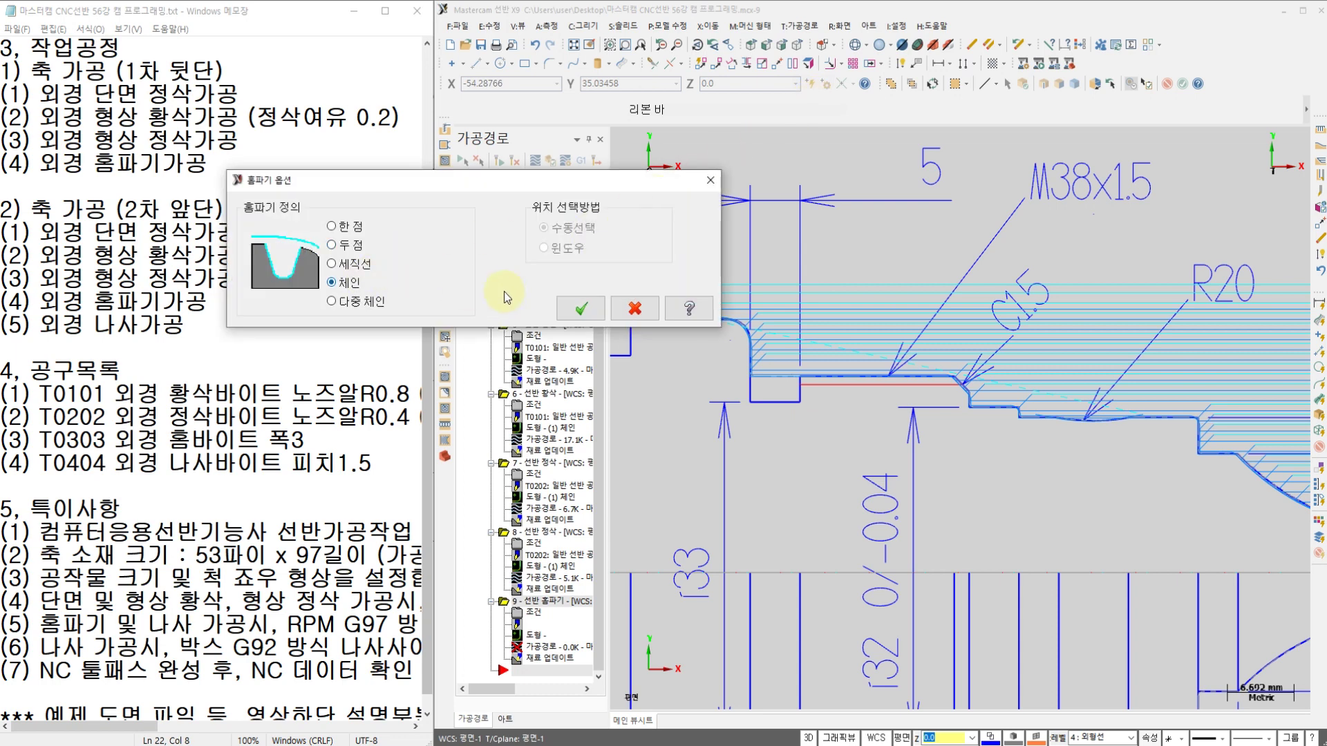
pyautogui.click(581, 308)
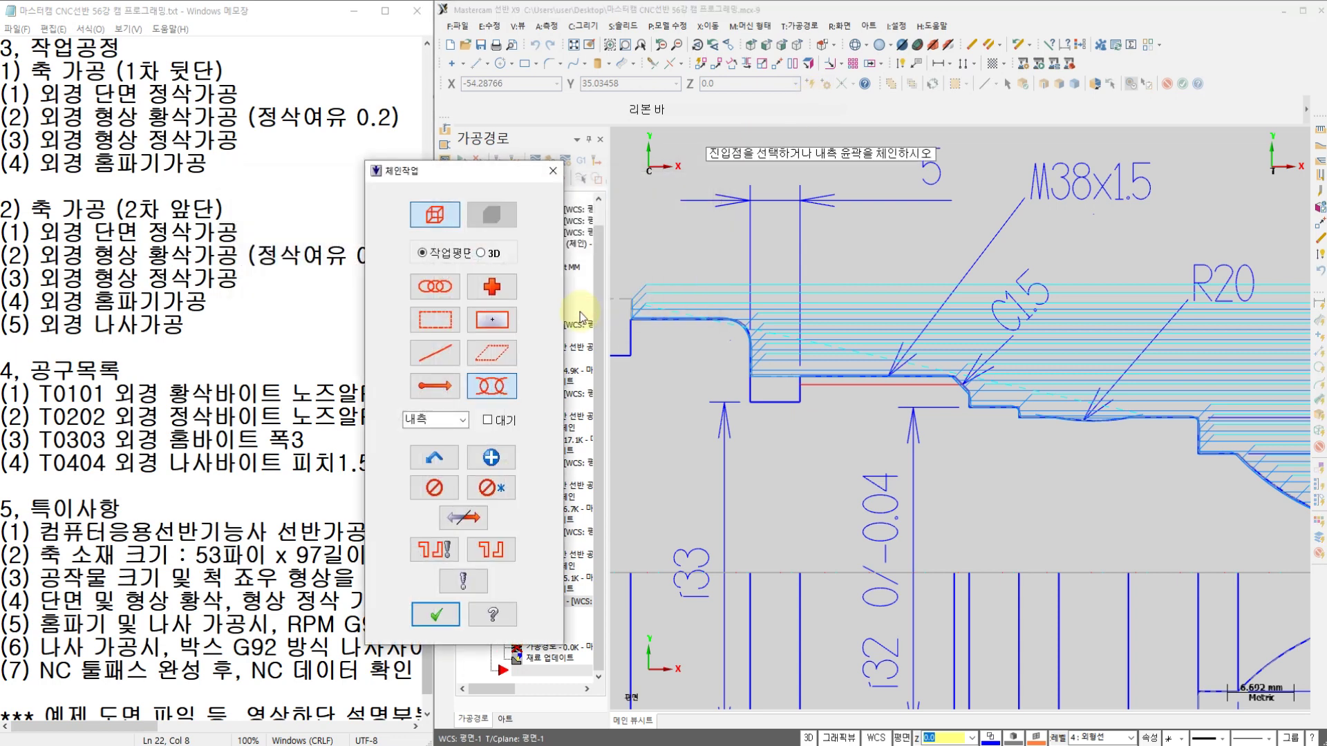
pyautogui.scroll(1, 779, 382)
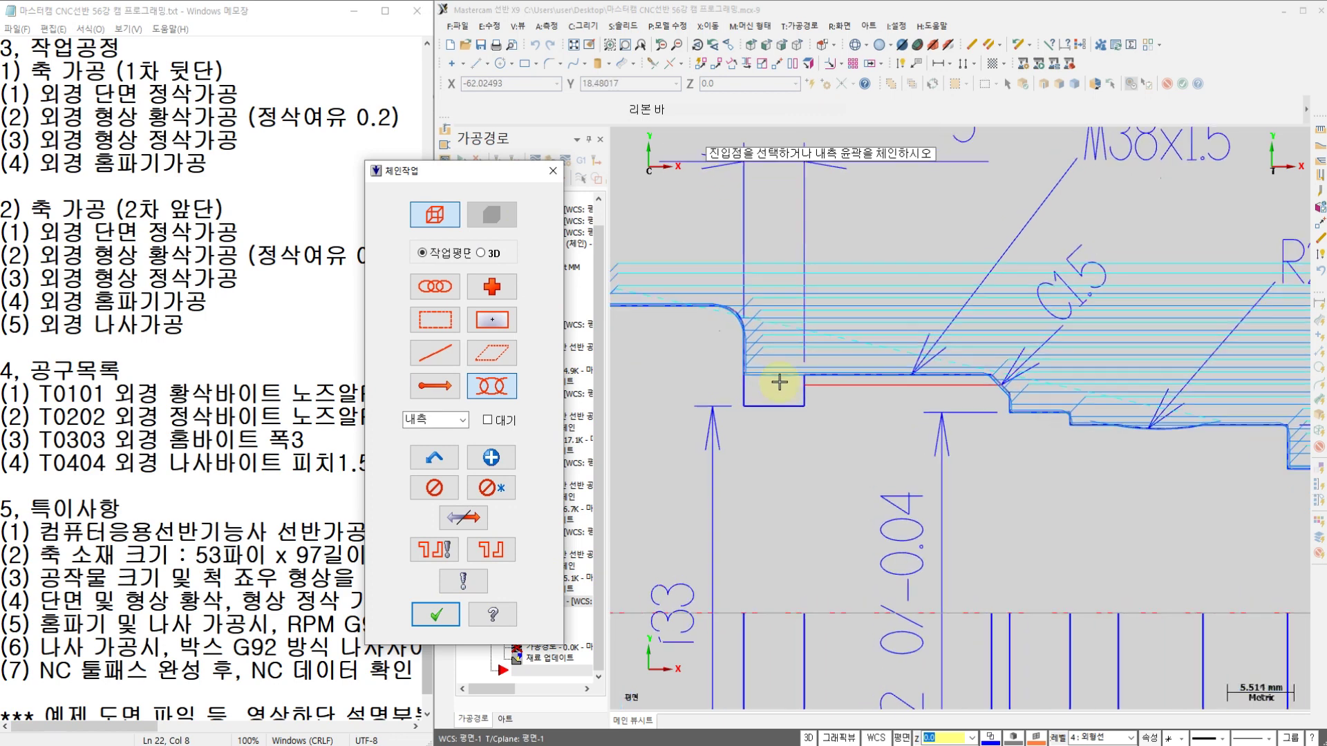
pyautogui.scroll(1, 779, 382)
pyautogui.click(806, 380)
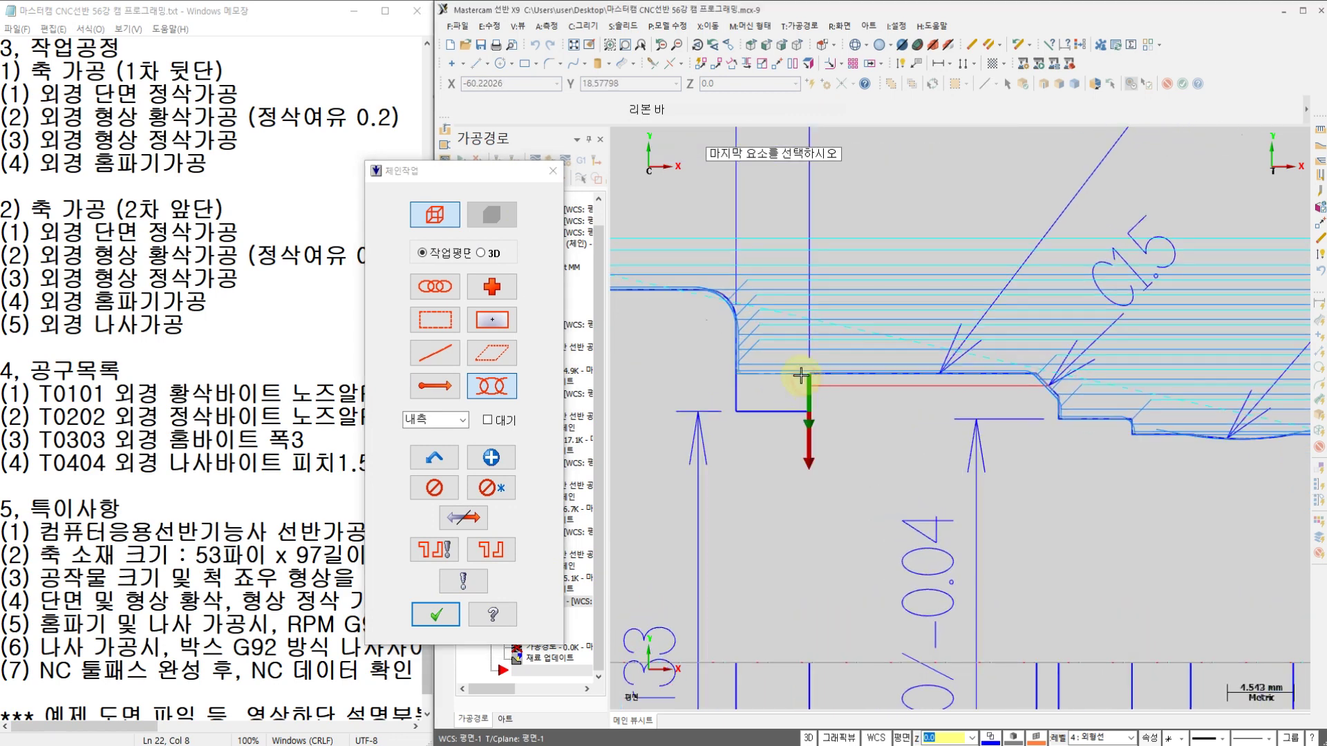
pyautogui.click(744, 342)
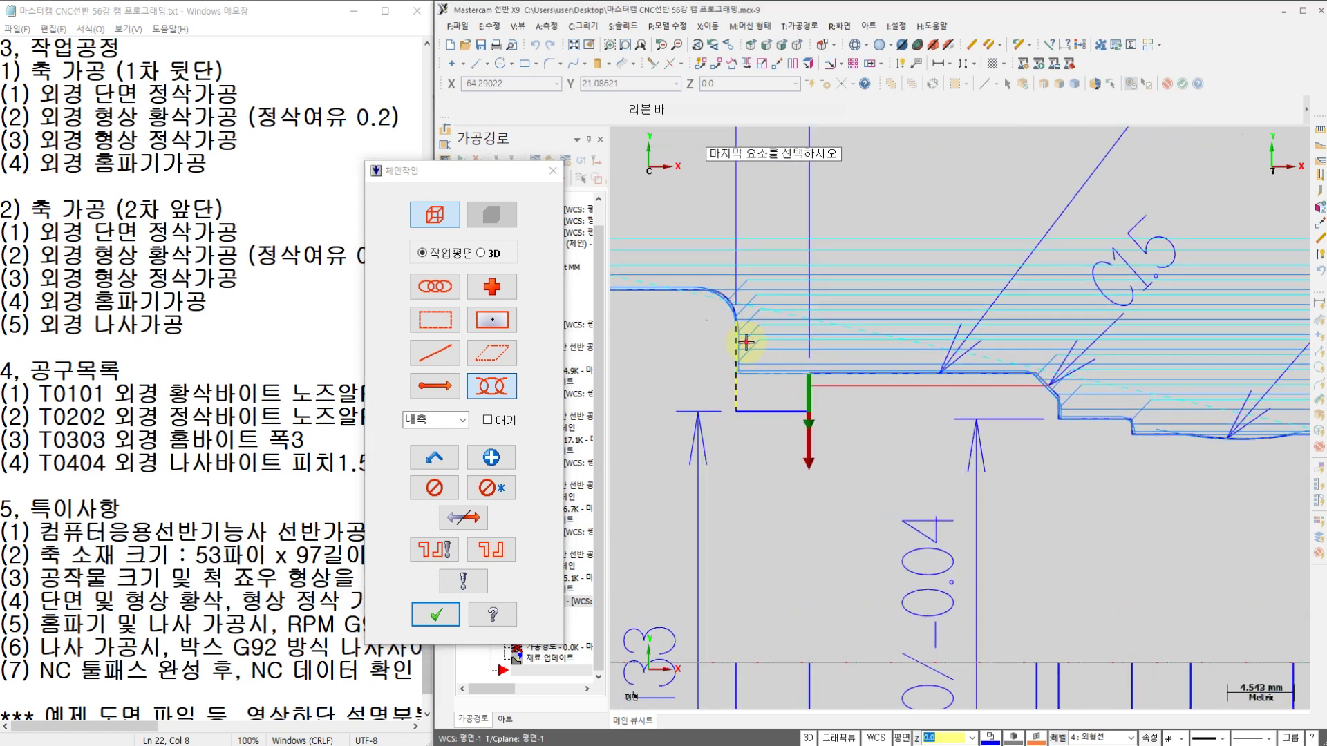
pyautogui.click(435, 614)
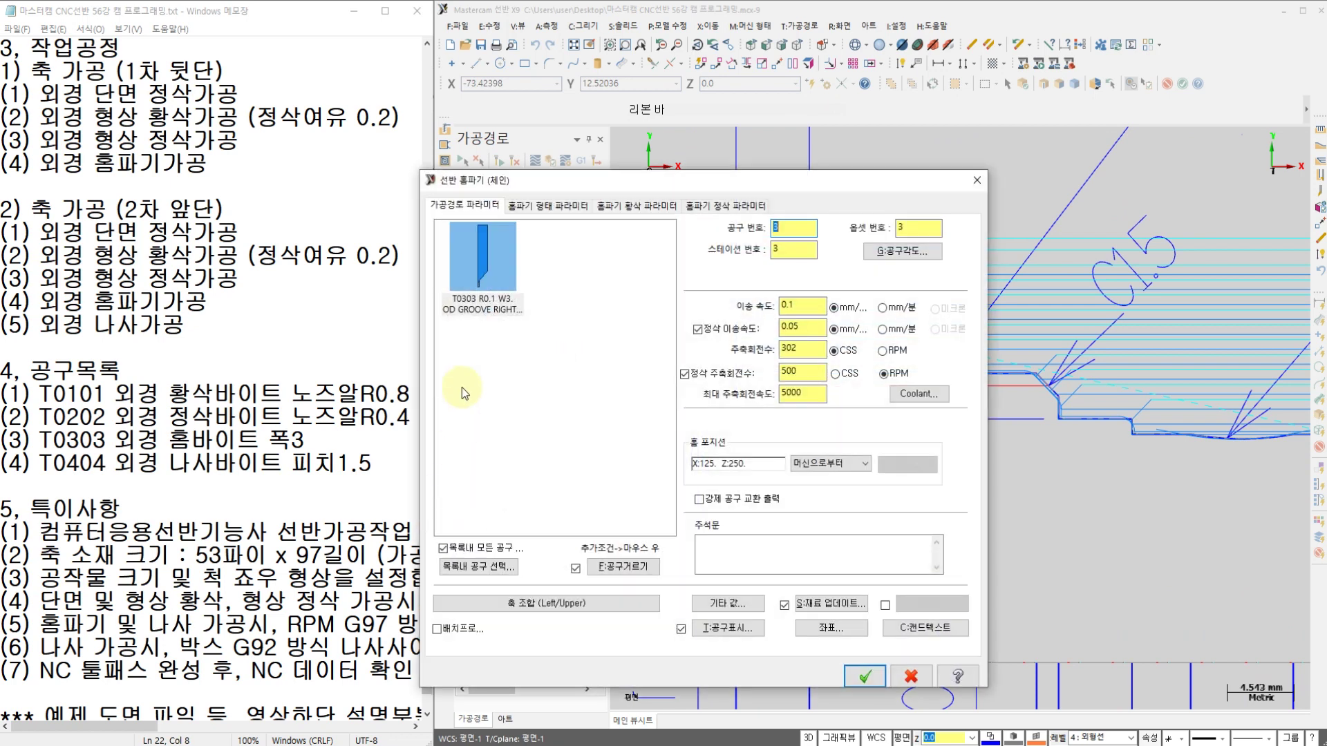
# Select grooving tool T0303 and disable the separate finishing feed rate and finishing spindle speed
pyautogui.click(487, 276)
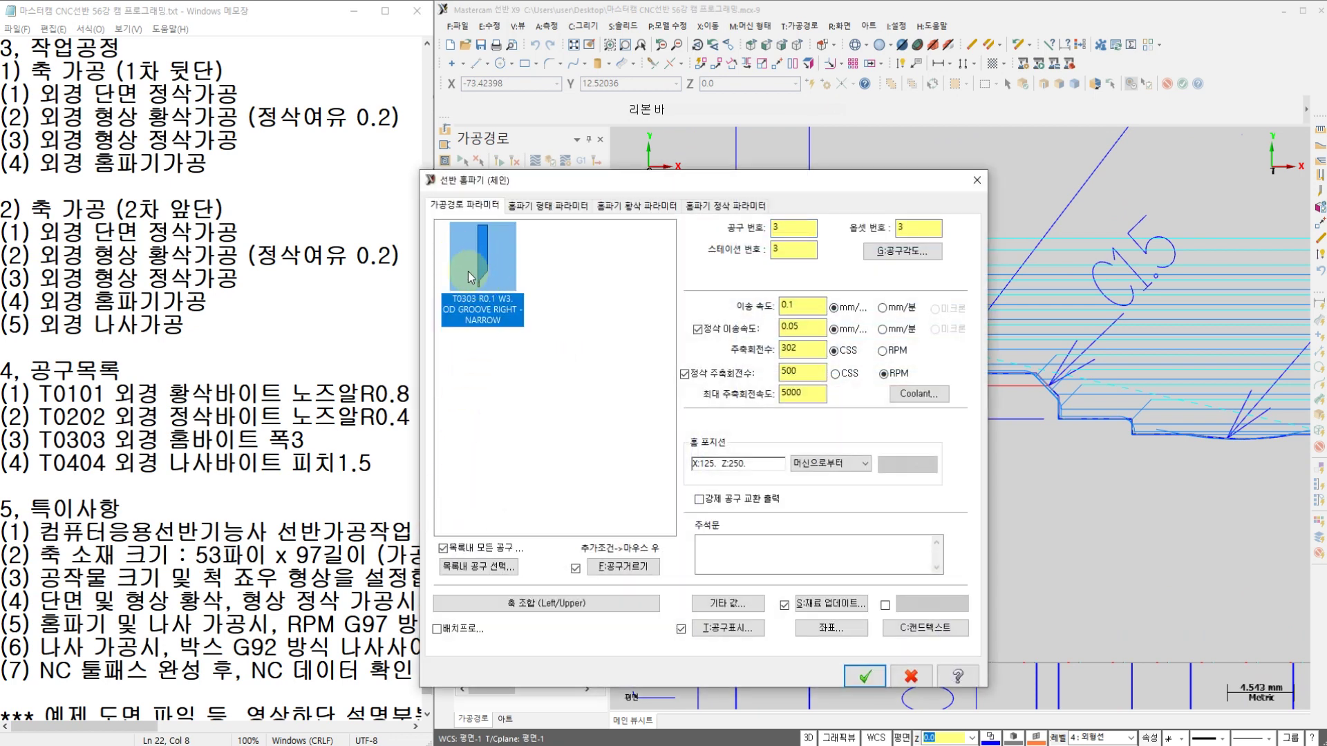
pyautogui.click(709, 330)
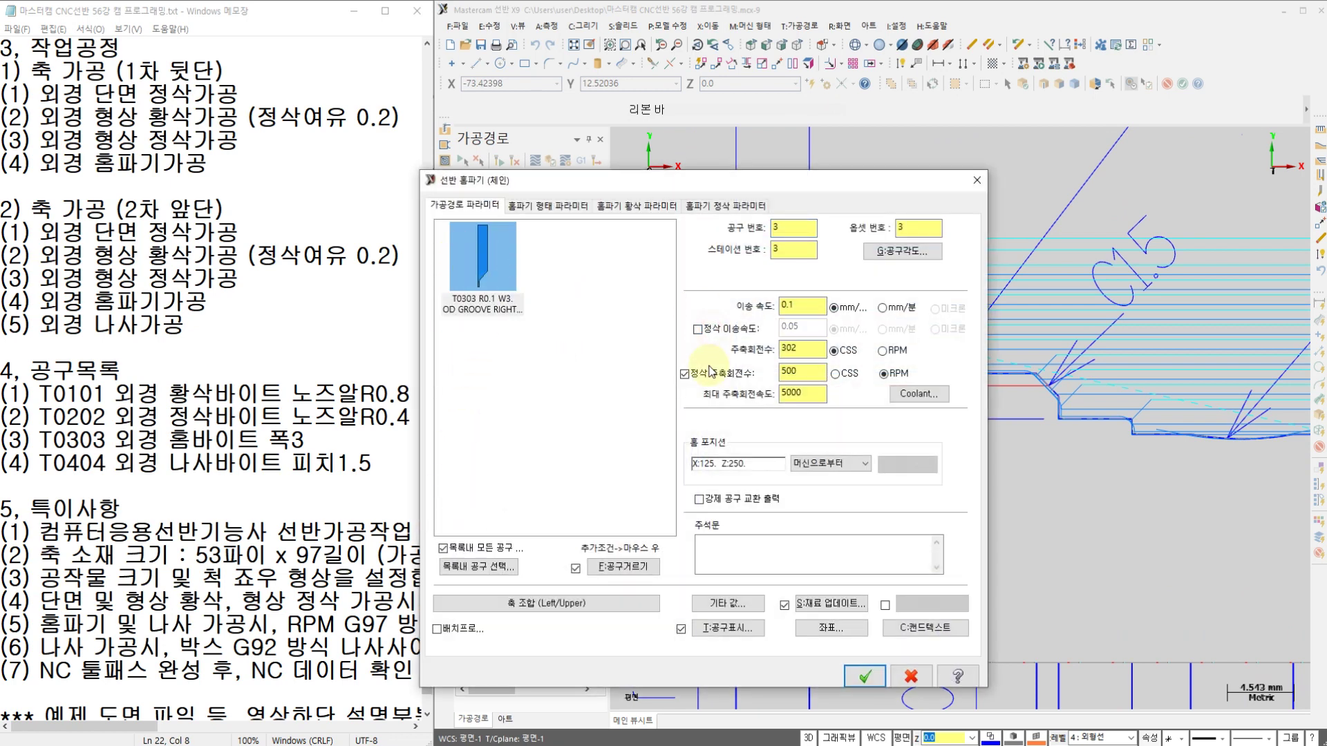
pyautogui.click(688, 374)
# Set the grooving feed to 0.05 mm/rev, the spindle speed to 500 RPM and flood coolant on
pyautogui.doubleClick(789, 309)
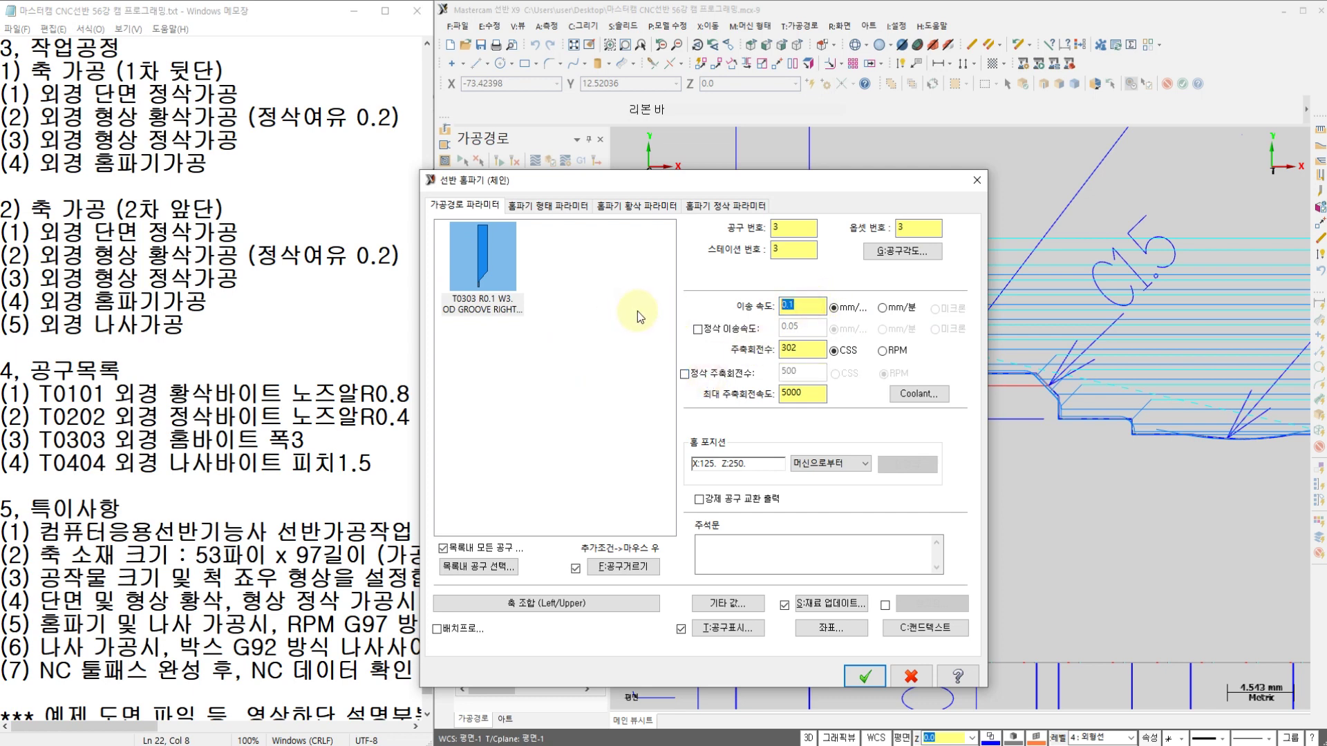
pyautogui.write('0.05')
pyautogui.click(889, 350)
pyautogui.press('BackSpace')
pyautogui.press('BackSpace')
pyautogui.press('BackSpace')
pyautogui.write('500')
pyautogui.click(918, 394)
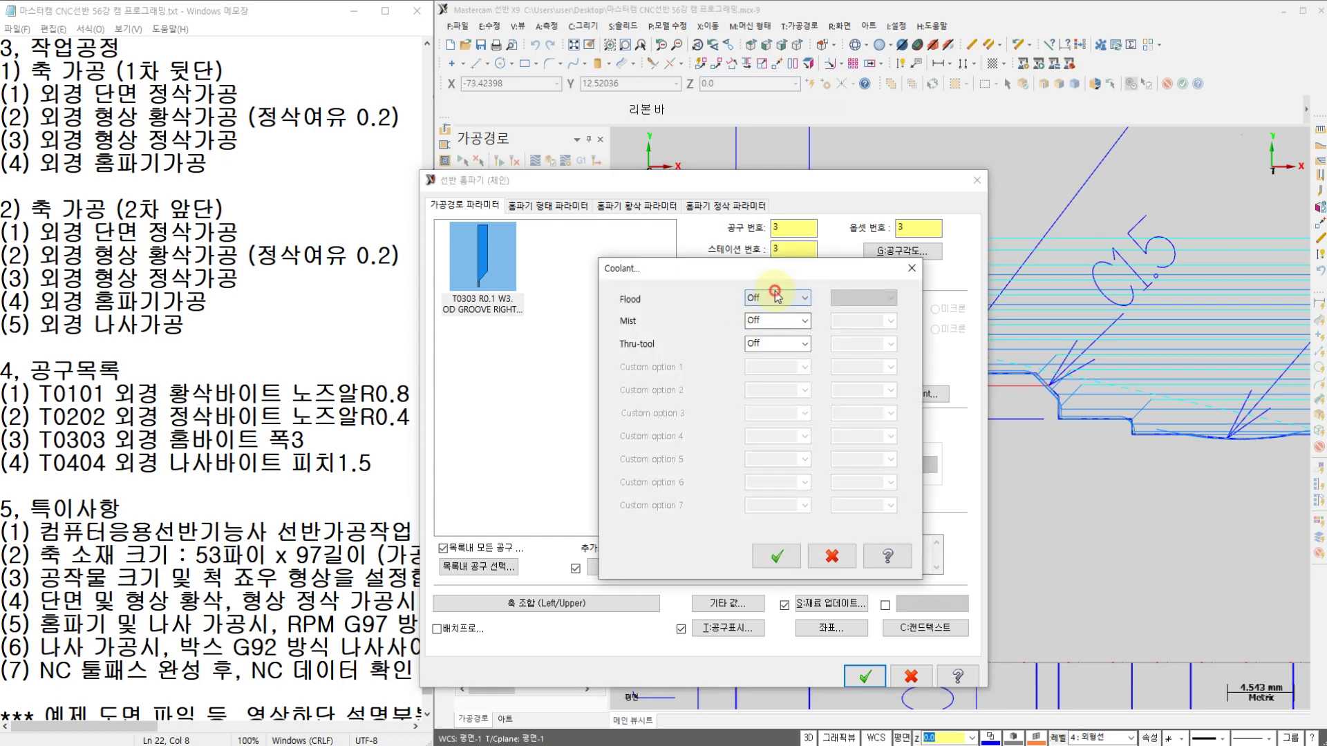
pyautogui.click(774, 298)
pyautogui.click(777, 309)
pyautogui.click(777, 556)
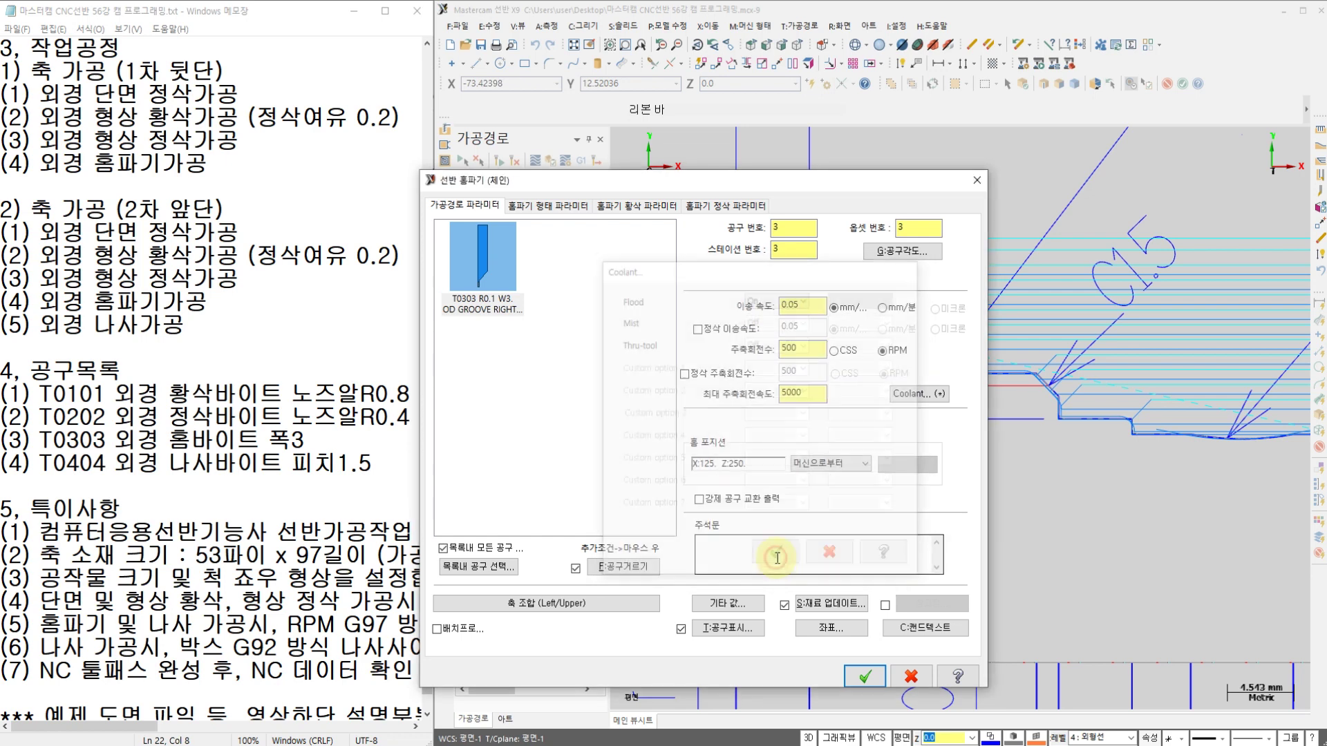
# Set both the X and Z stock allowances of the groove roughing to 0
pyautogui.click(562, 206)
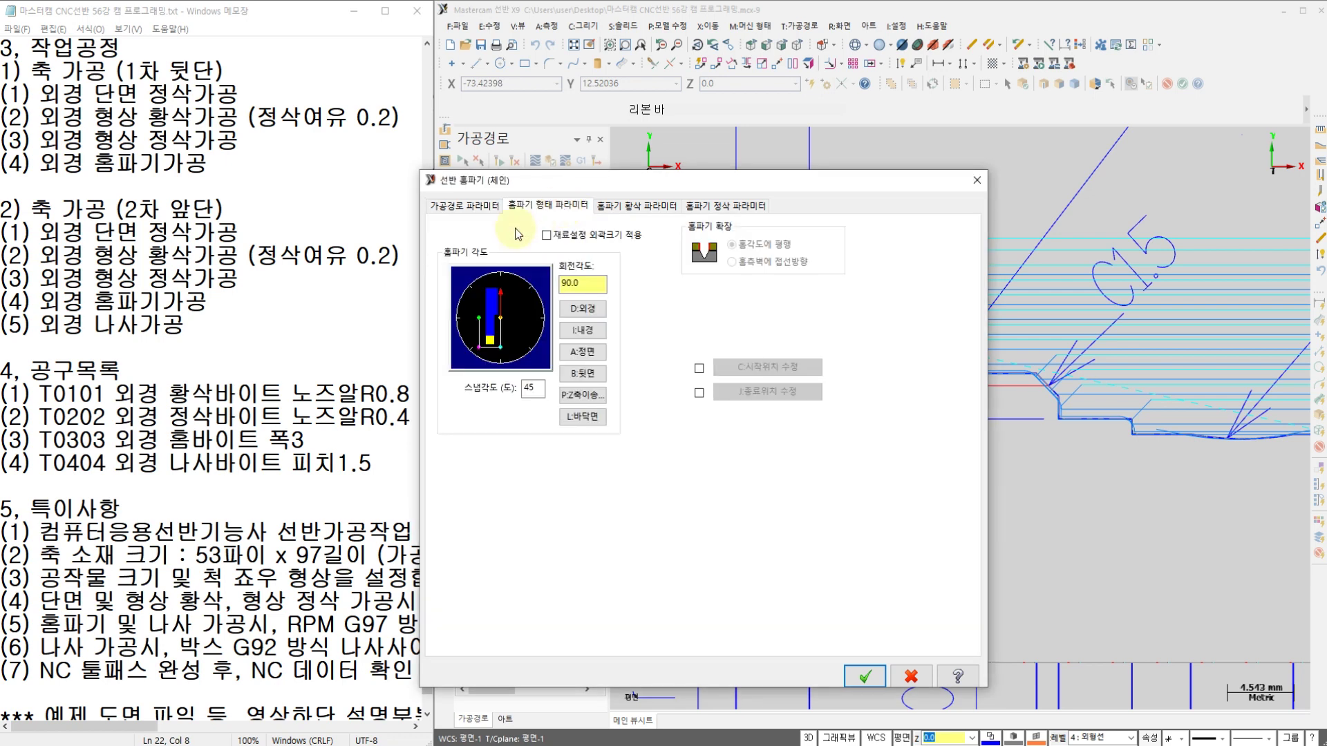
pyautogui.click(634, 207)
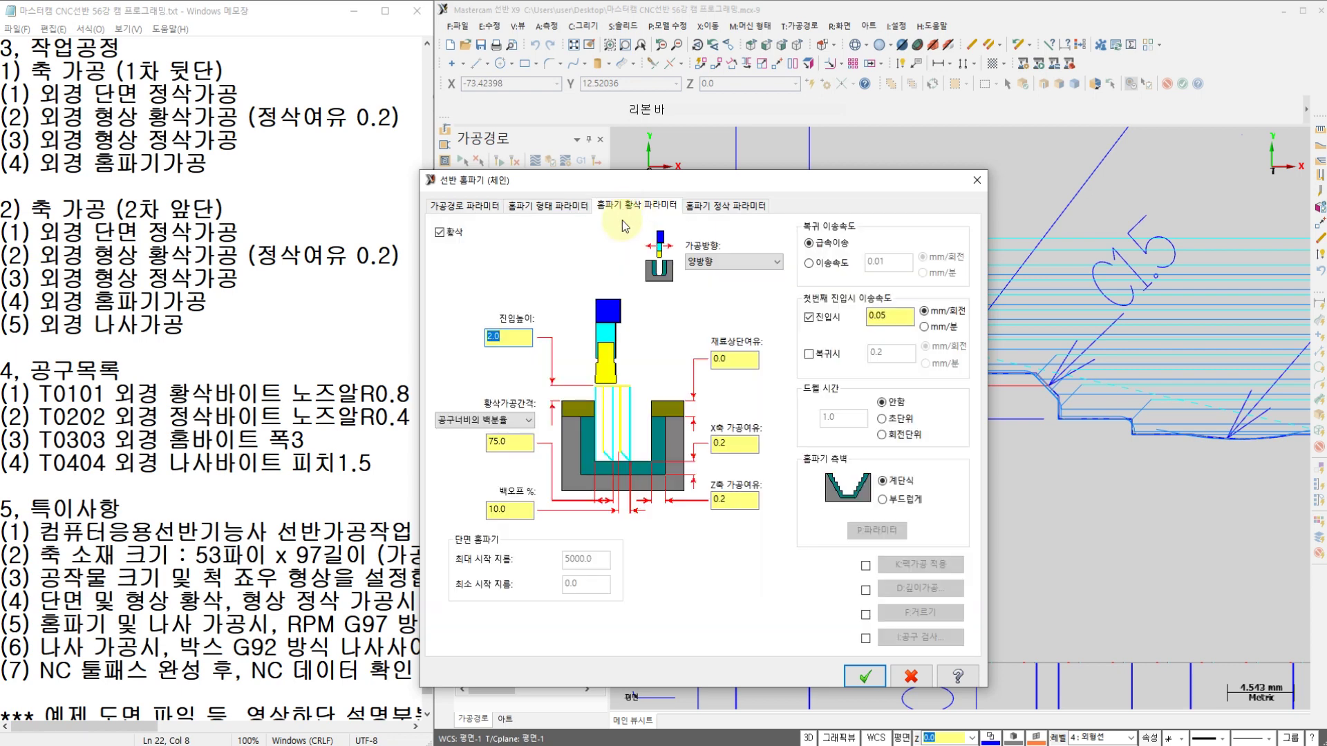
pyautogui.click(733, 444)
pyautogui.write('0.0')
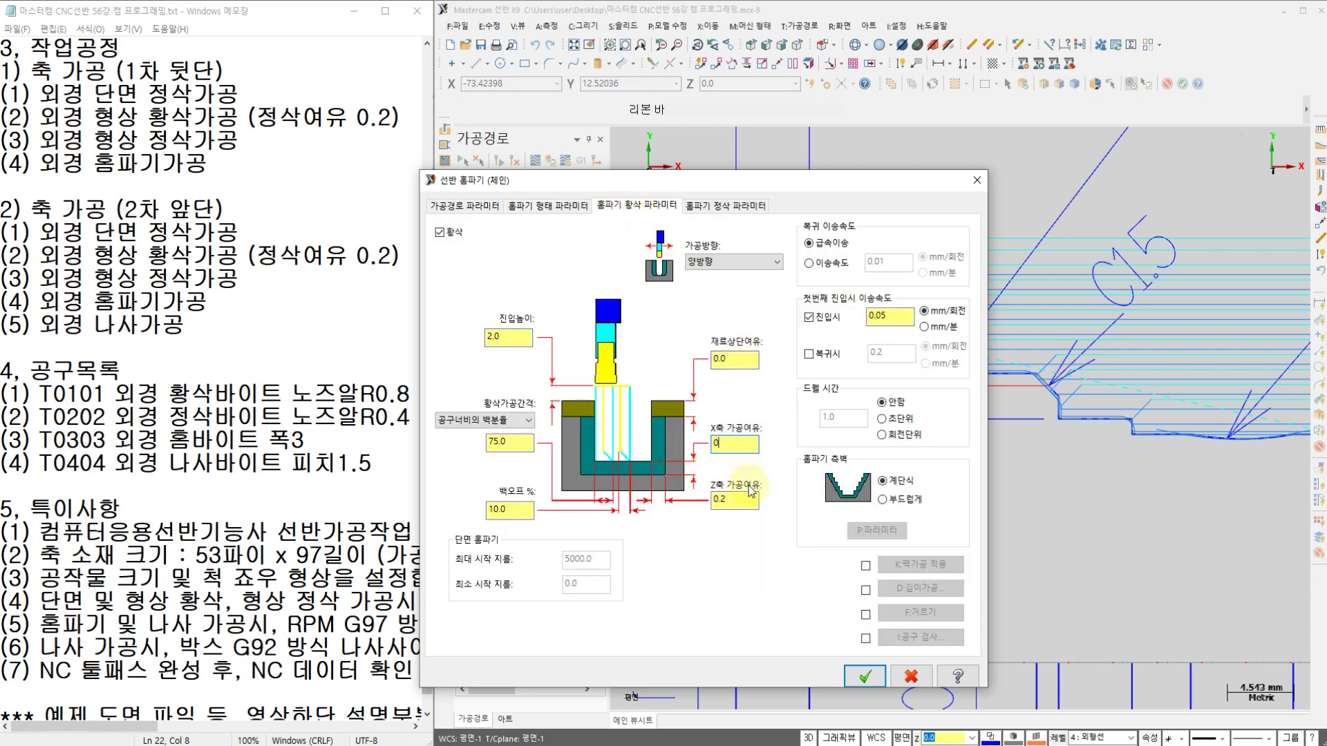
pyautogui.press('Tab')
pyautogui.write('0')
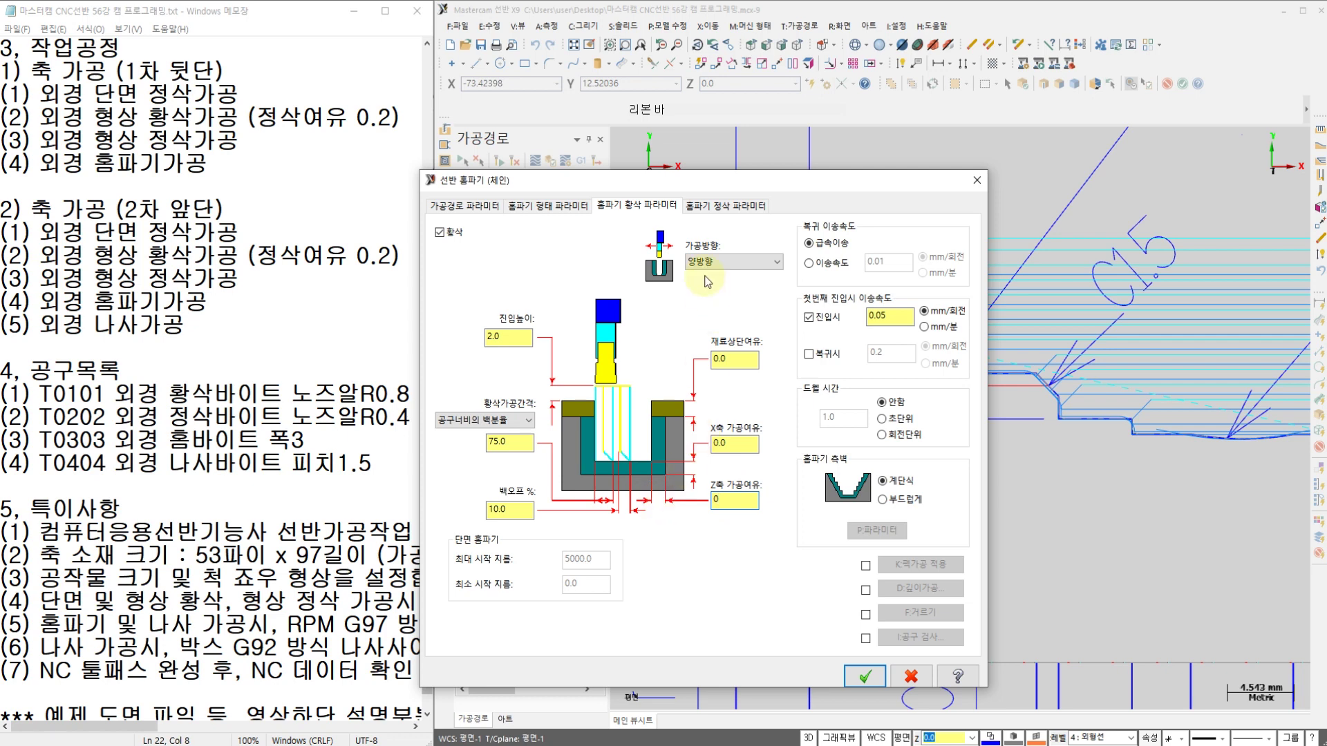
# Turn off the groove finishing pass (정삭) and generate the grooving toolpath
pyautogui.click(725, 206)
pyautogui.click(440, 235)
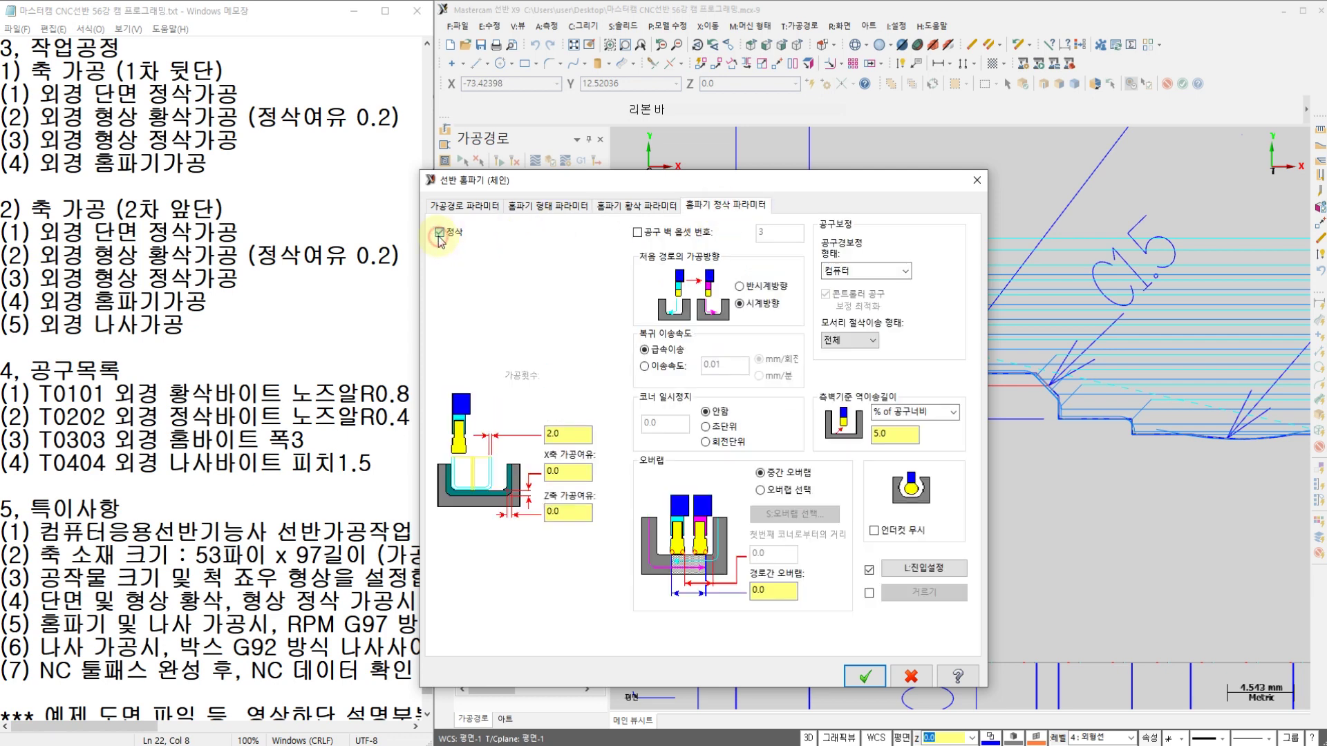
pyautogui.click(863, 676)
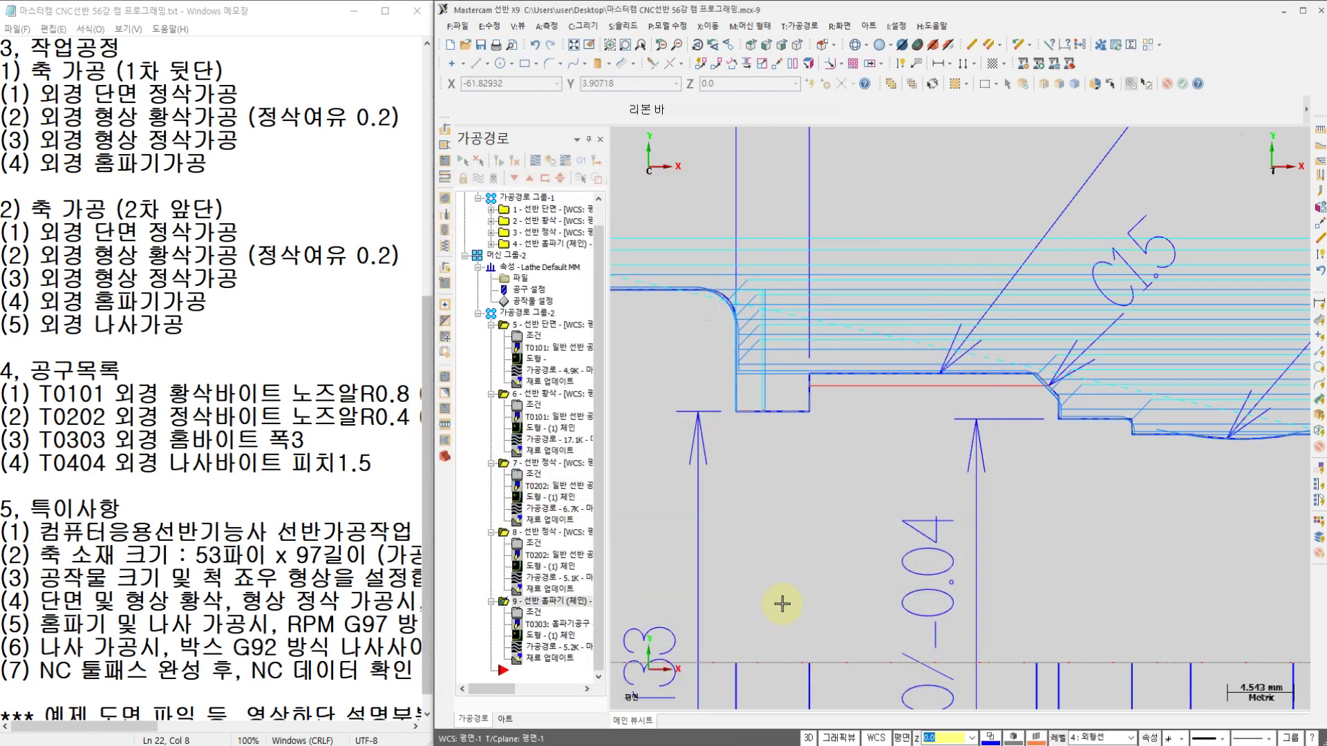
# Start a lathe threading operation with tool T0404 and review the tool's insert, holder and cutting parameters
pyautogui.scroll(-4, 833, 489)
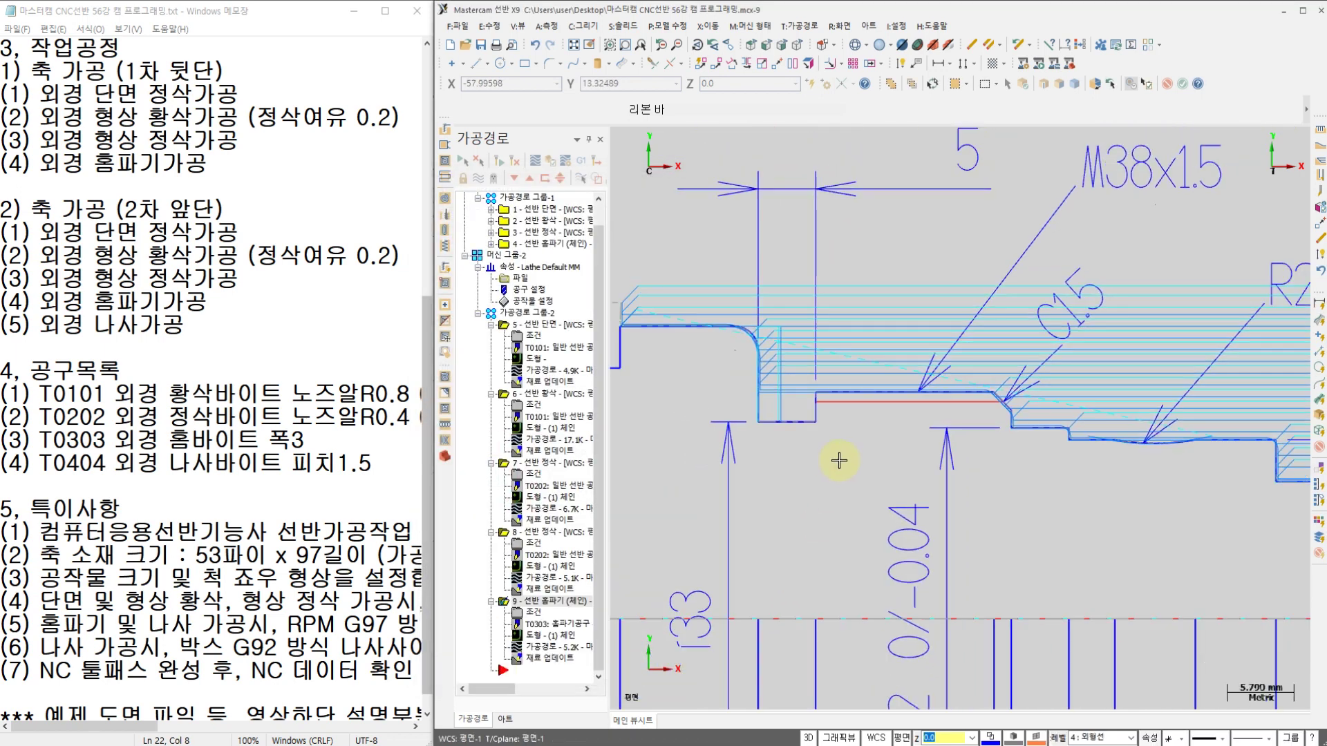
pyautogui.scroll(2, 817, 435)
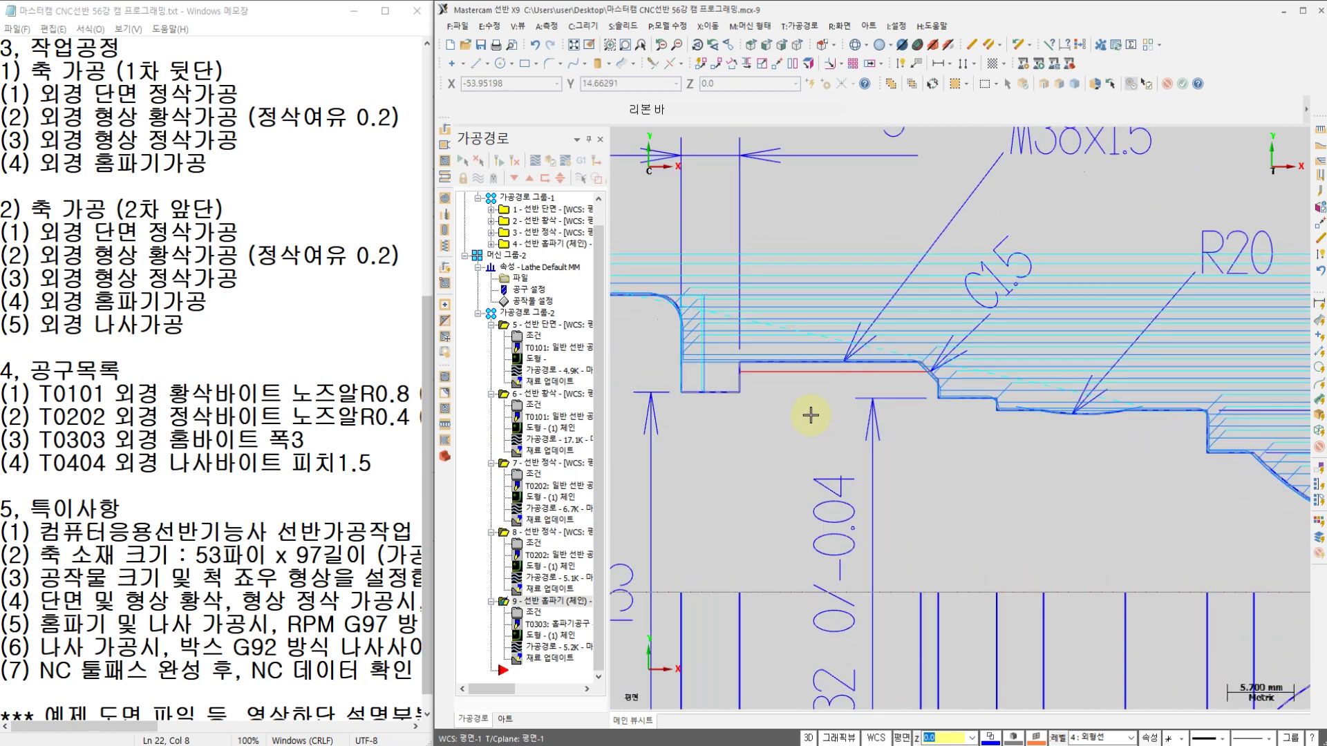
pyautogui.click(798, 25)
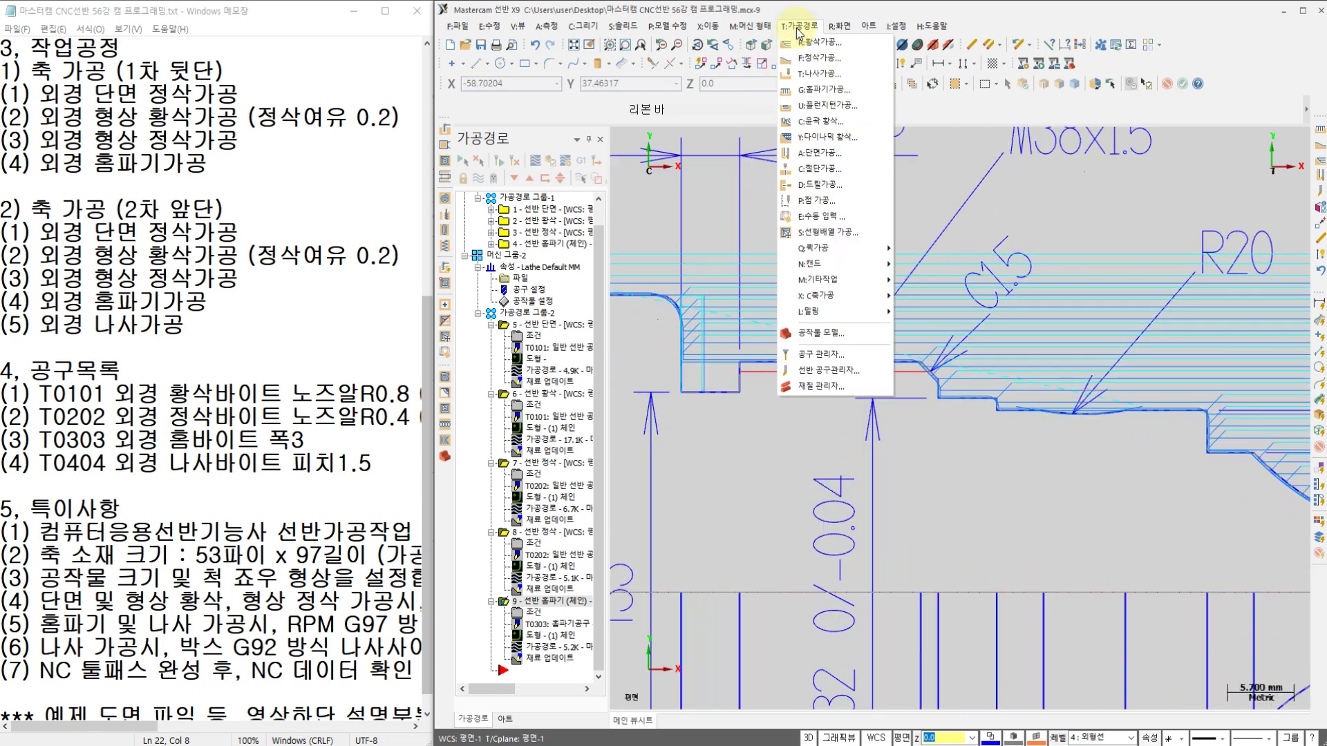
pyautogui.click(822, 74)
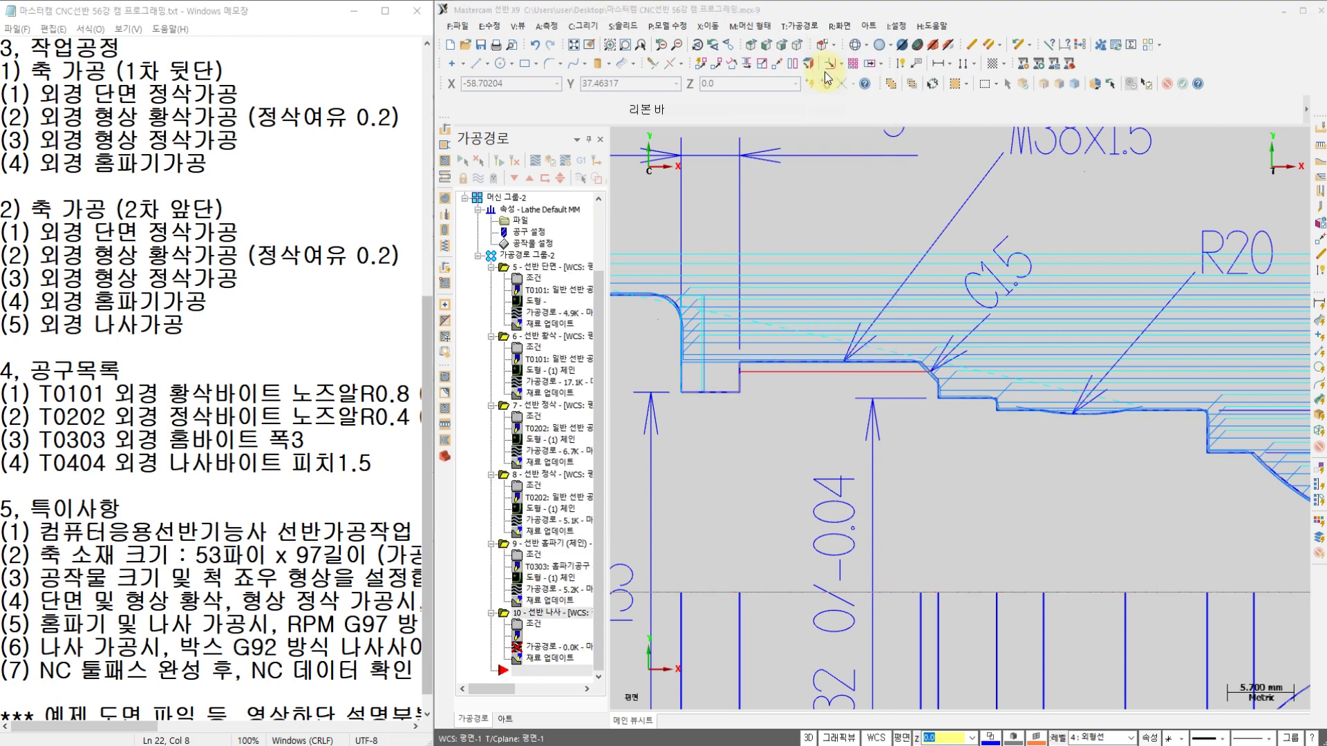
pyautogui.click(654, 237)
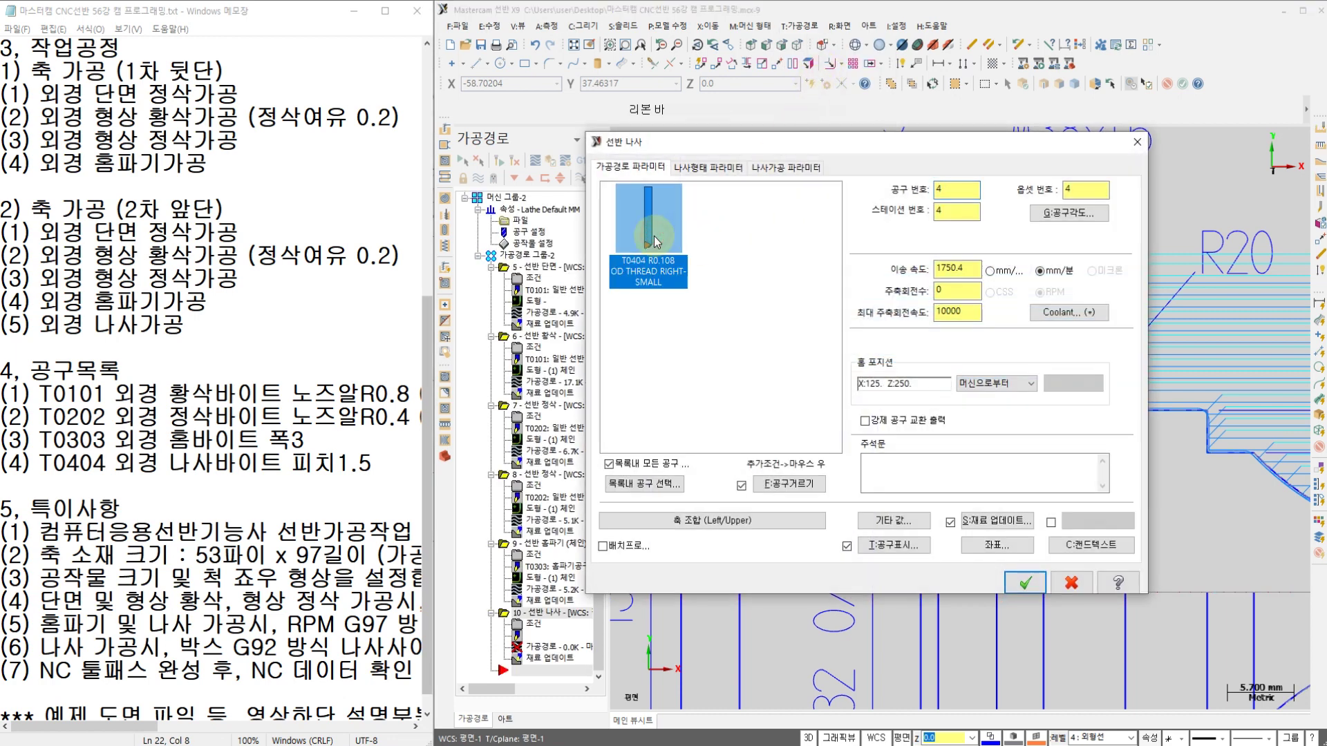
pyautogui.doubleClick(652, 225)
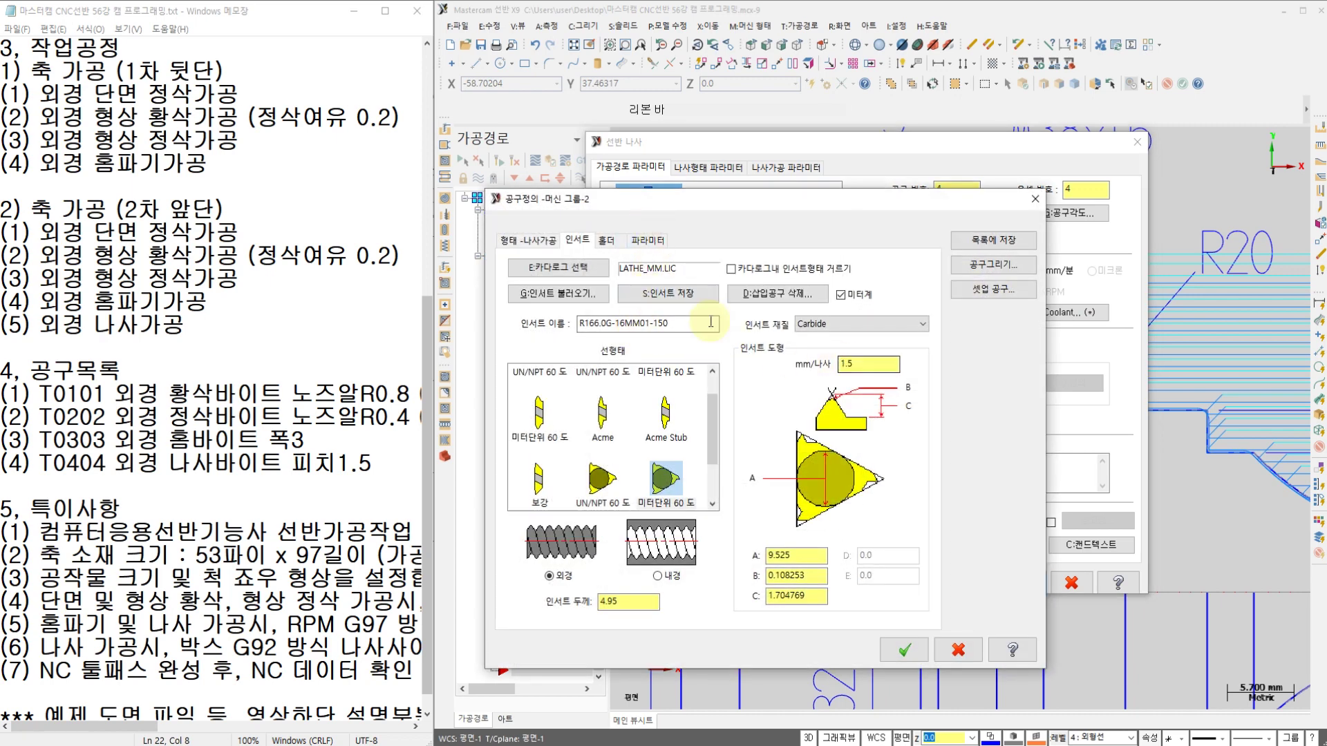
pyautogui.click(608, 241)
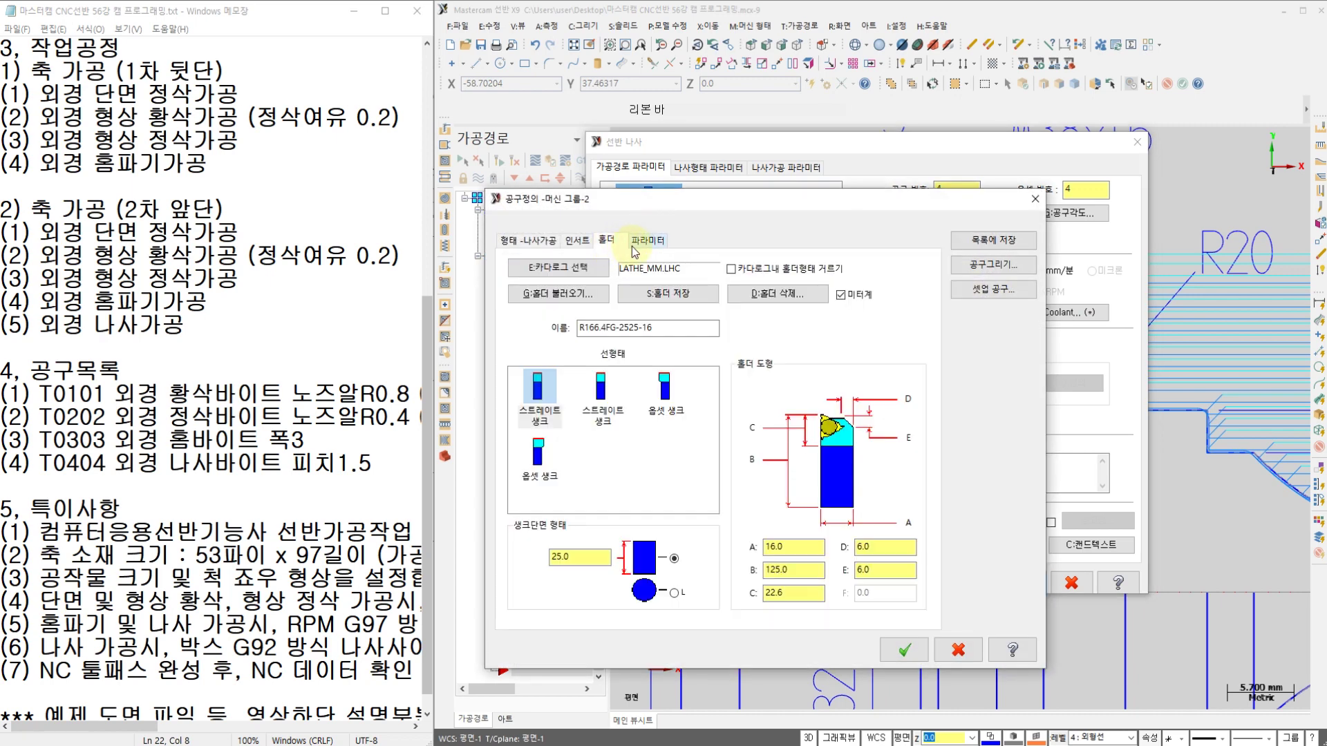
pyautogui.click(642, 242)
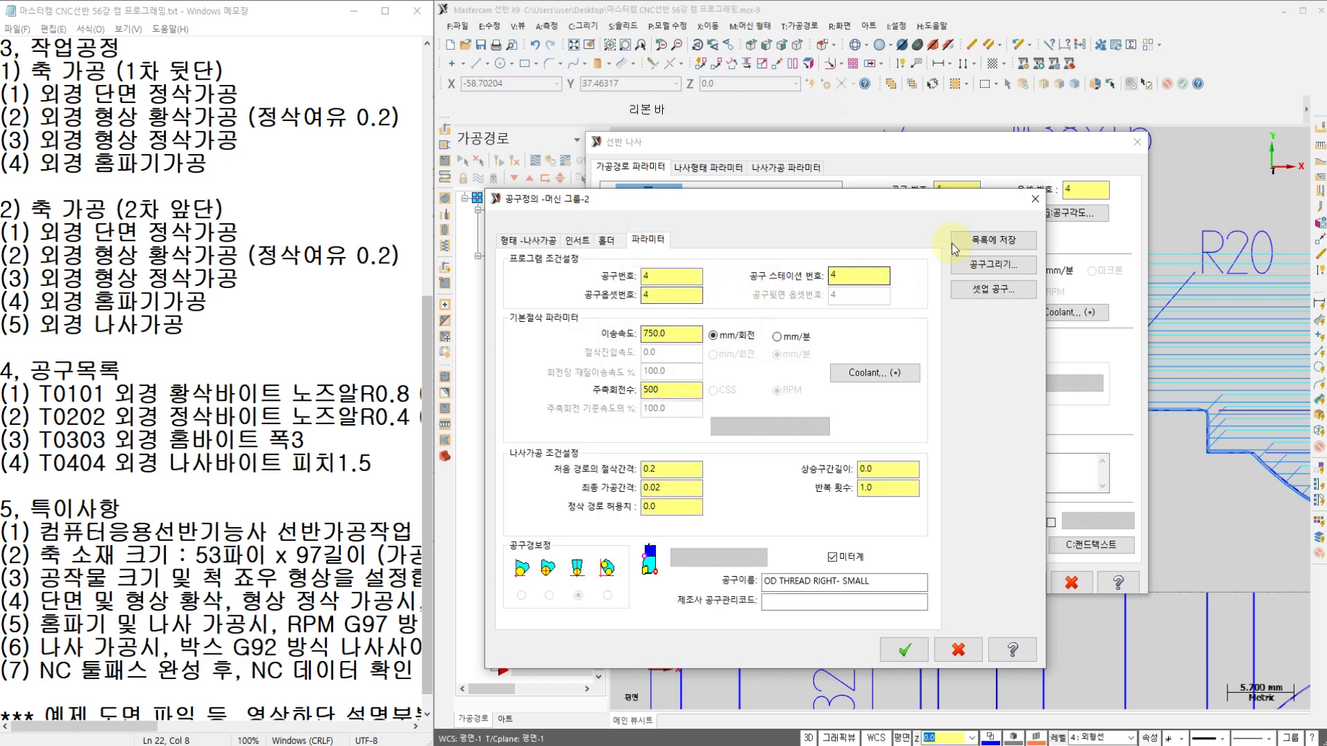
pyautogui.click(904, 650)
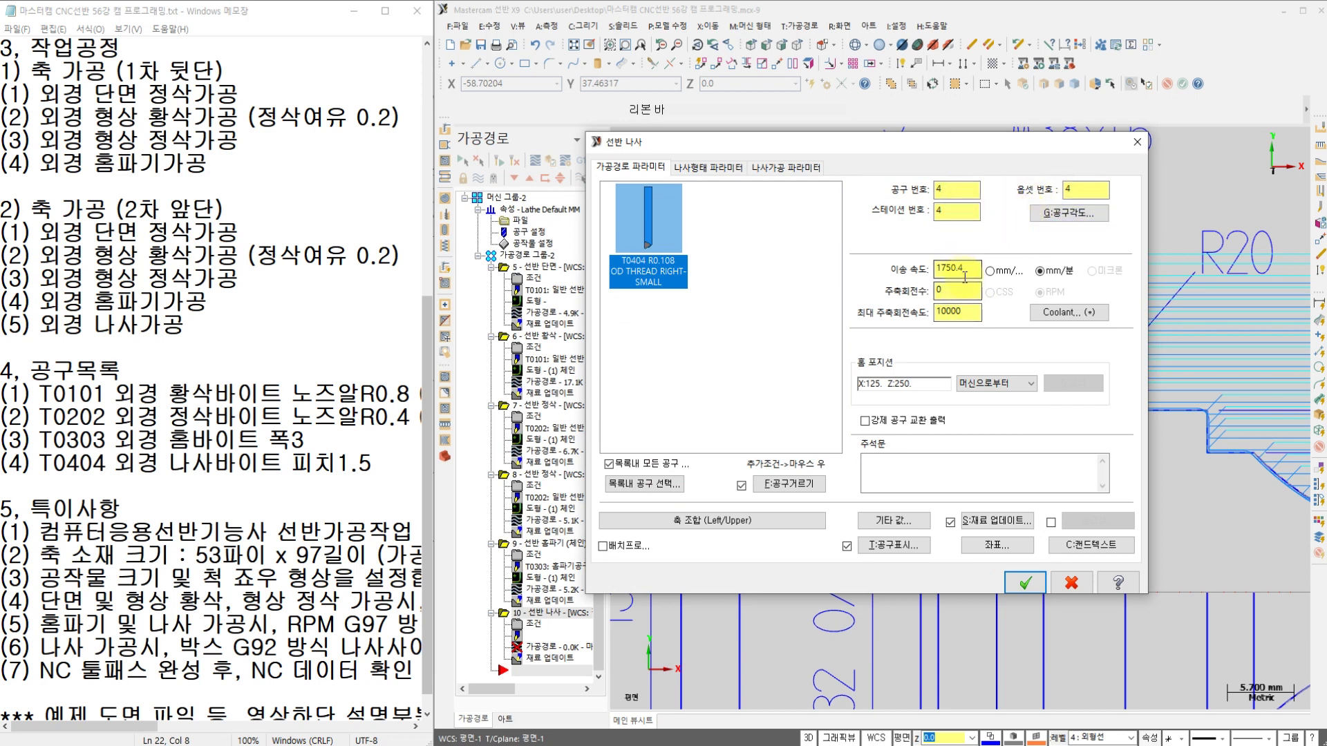
# Set the threading feed unit to mm/rev and the spindle speed to 500 RPM, and check that flood coolant is on
pyautogui.click(990, 270)
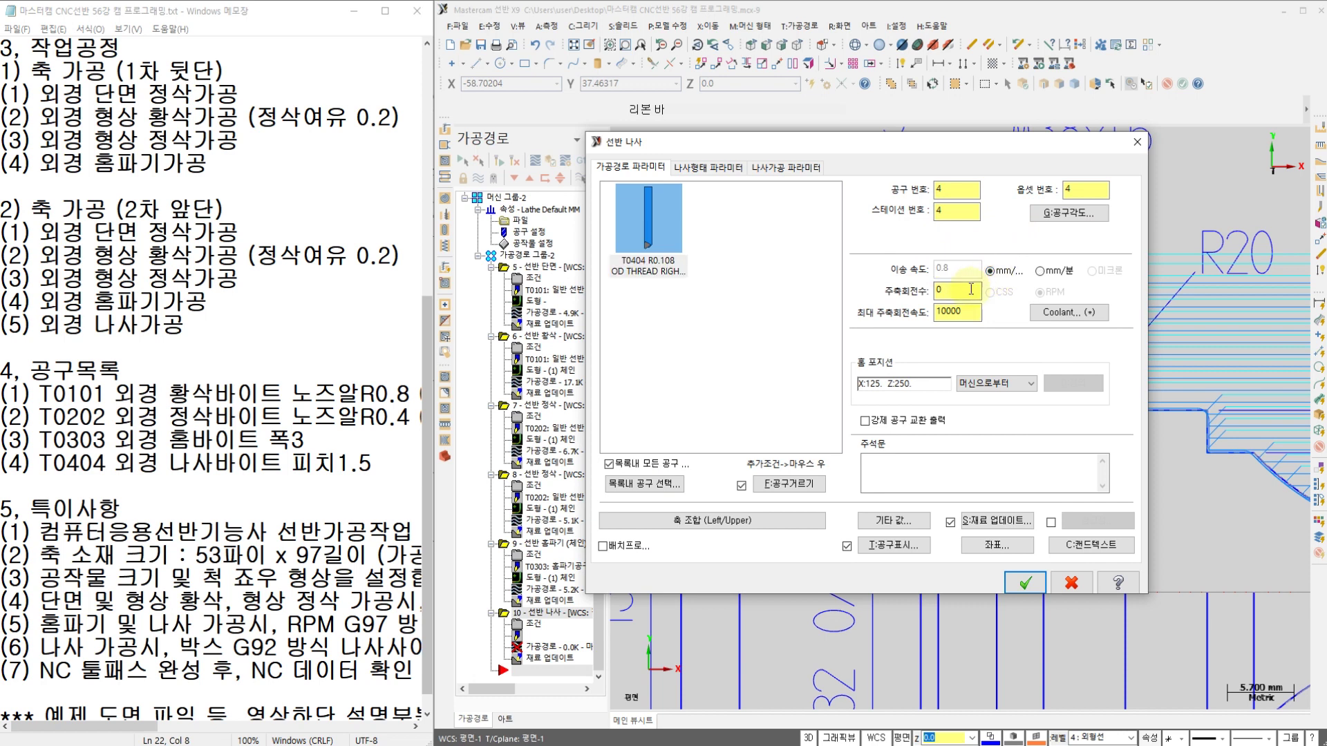
pyautogui.doubleClick(966, 291)
pyautogui.write('500')
pyautogui.click(1069, 312)
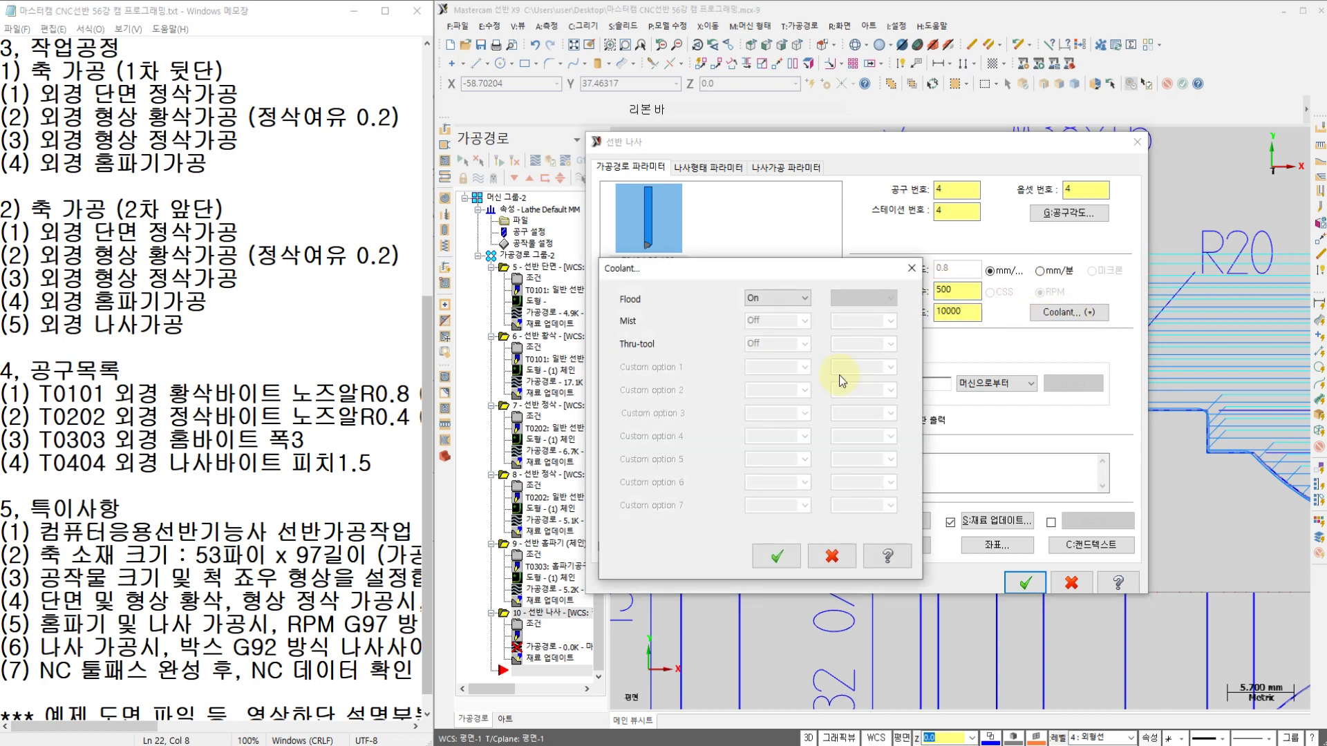
pyautogui.click(776, 556)
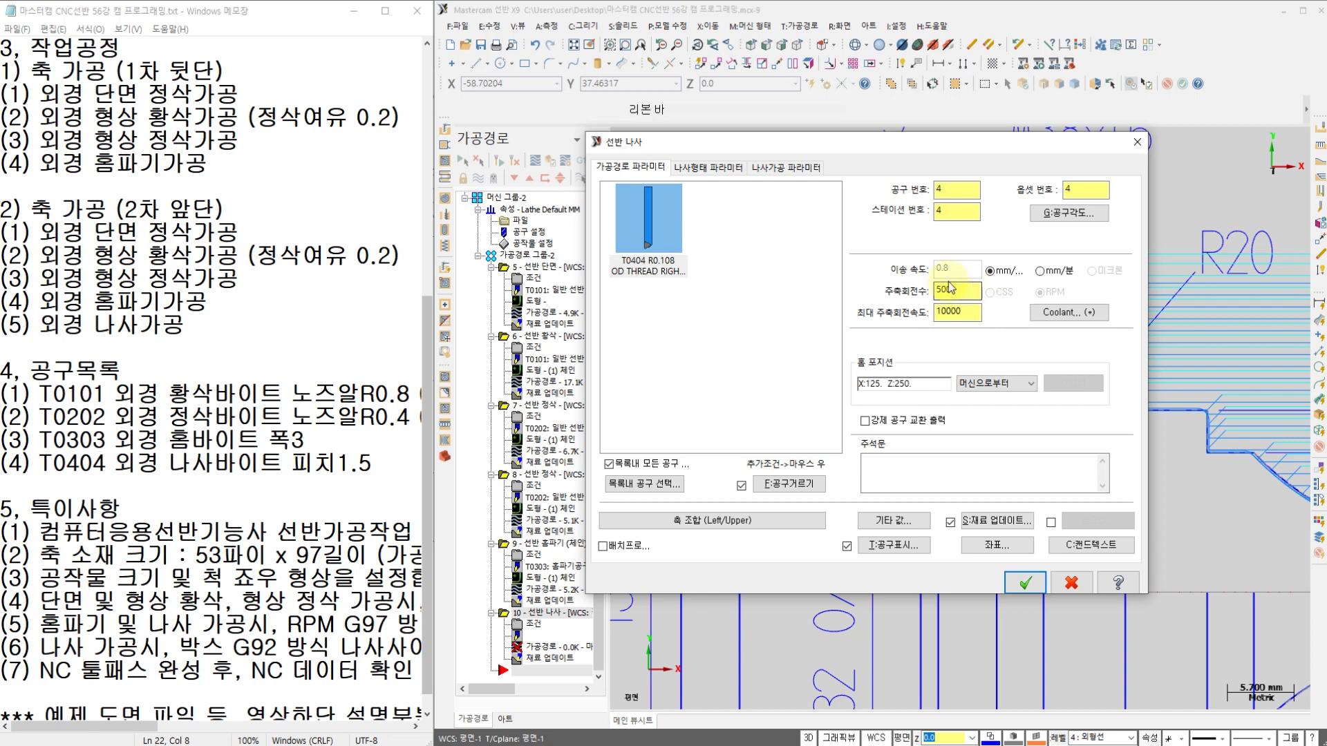
# Open the thread shape parameters and look up the M38x1.5 thread's pitch, outer diameter and root diameter in the drawing and thread specification spreadsheet
pyautogui.click(704, 171)
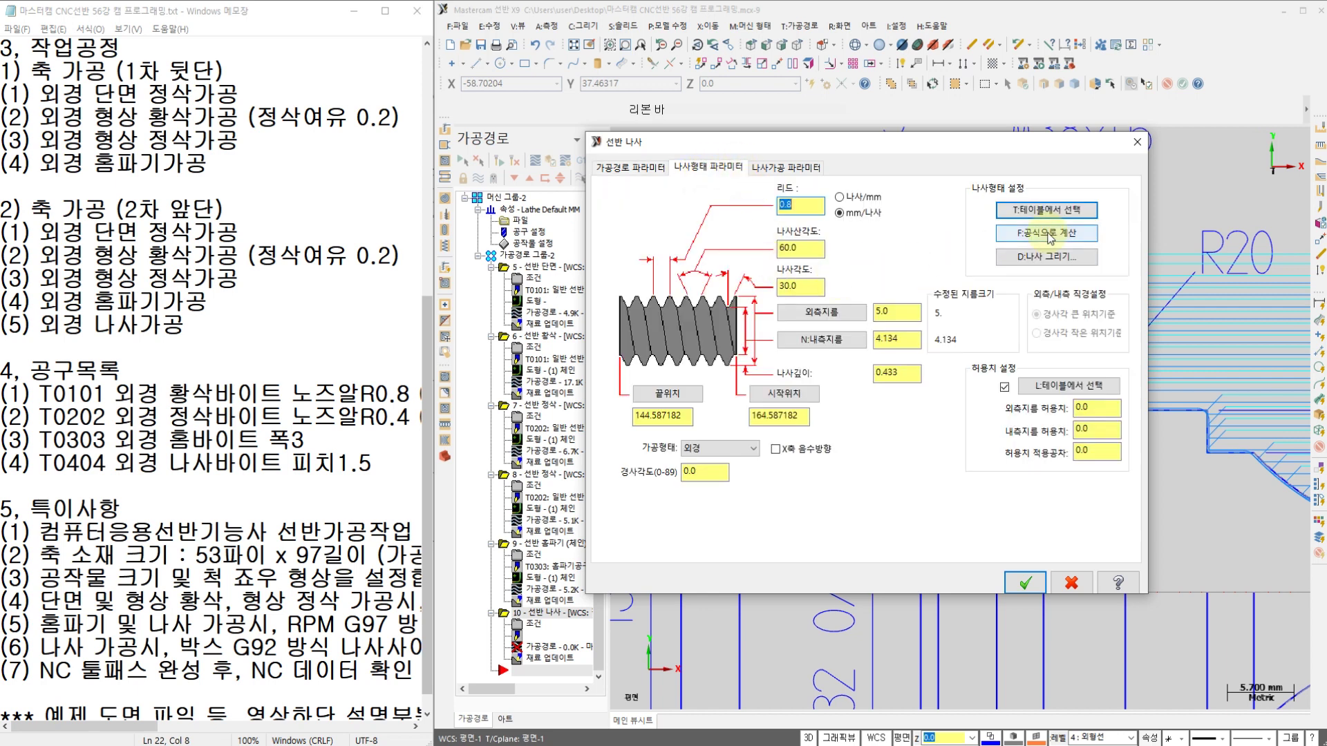
pyautogui.hotkey('alt', 'Tab')
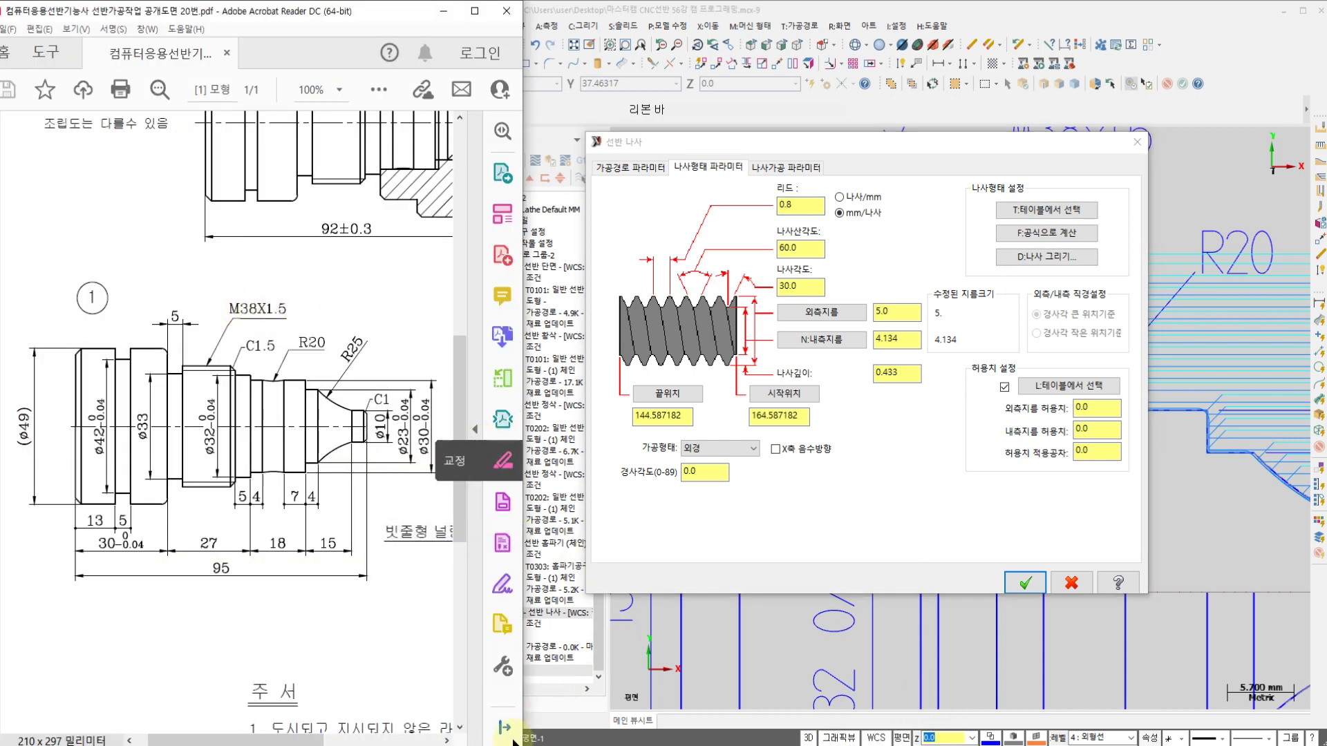
pyautogui.hotkey('alt', 'Tab')
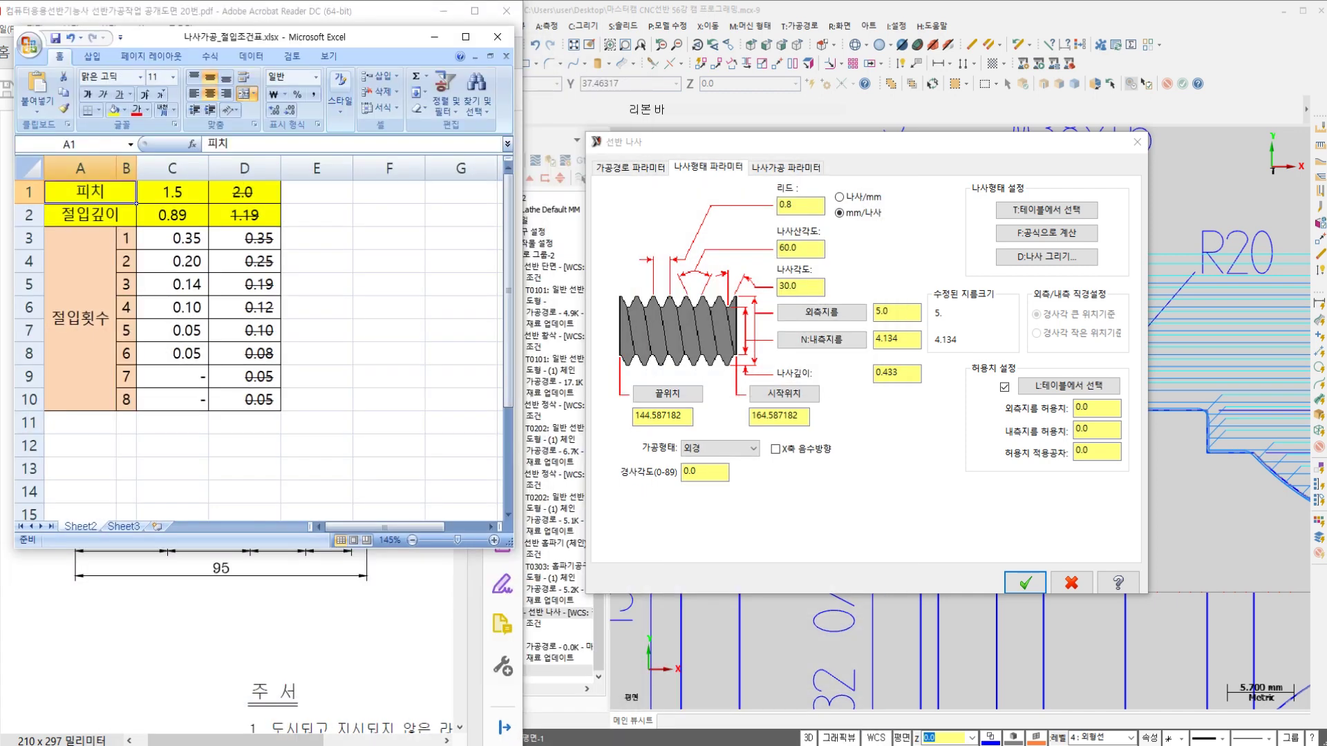
pyautogui.hotkey('alt', 'Tab')
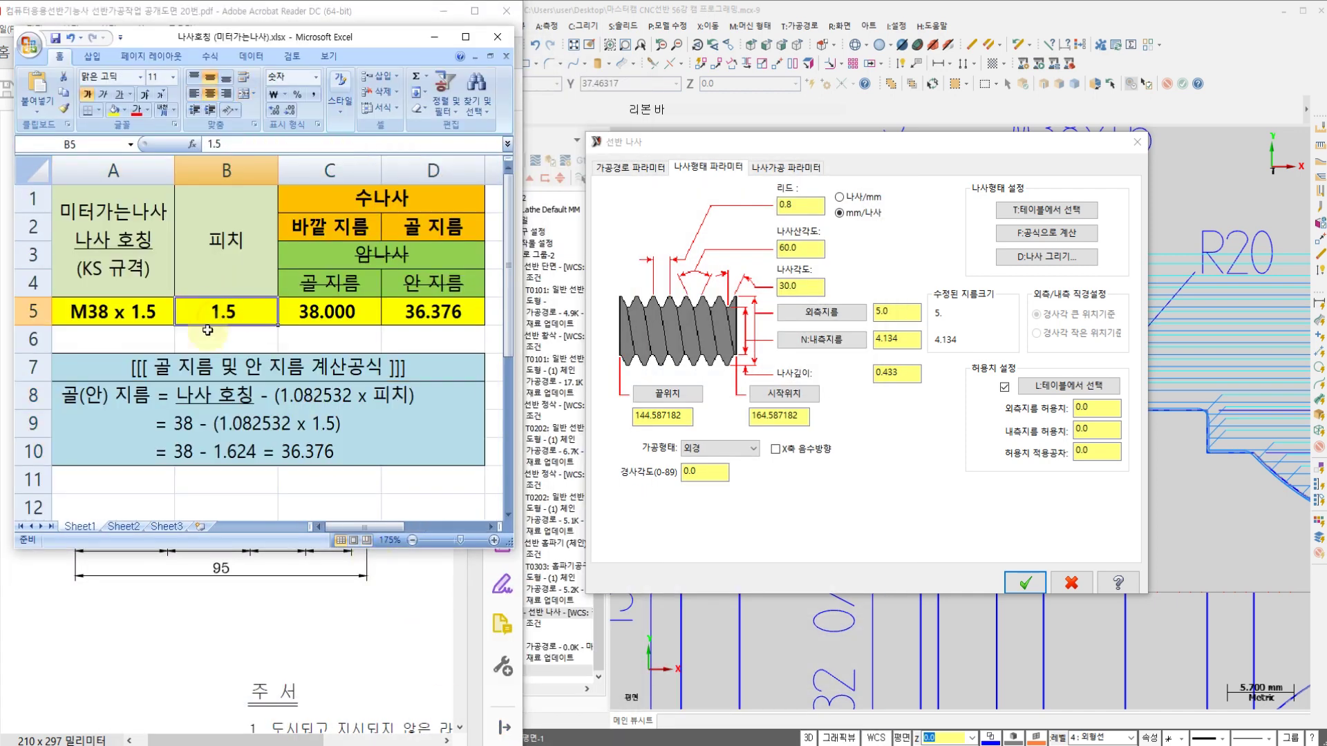
pyautogui.click(280, 342)
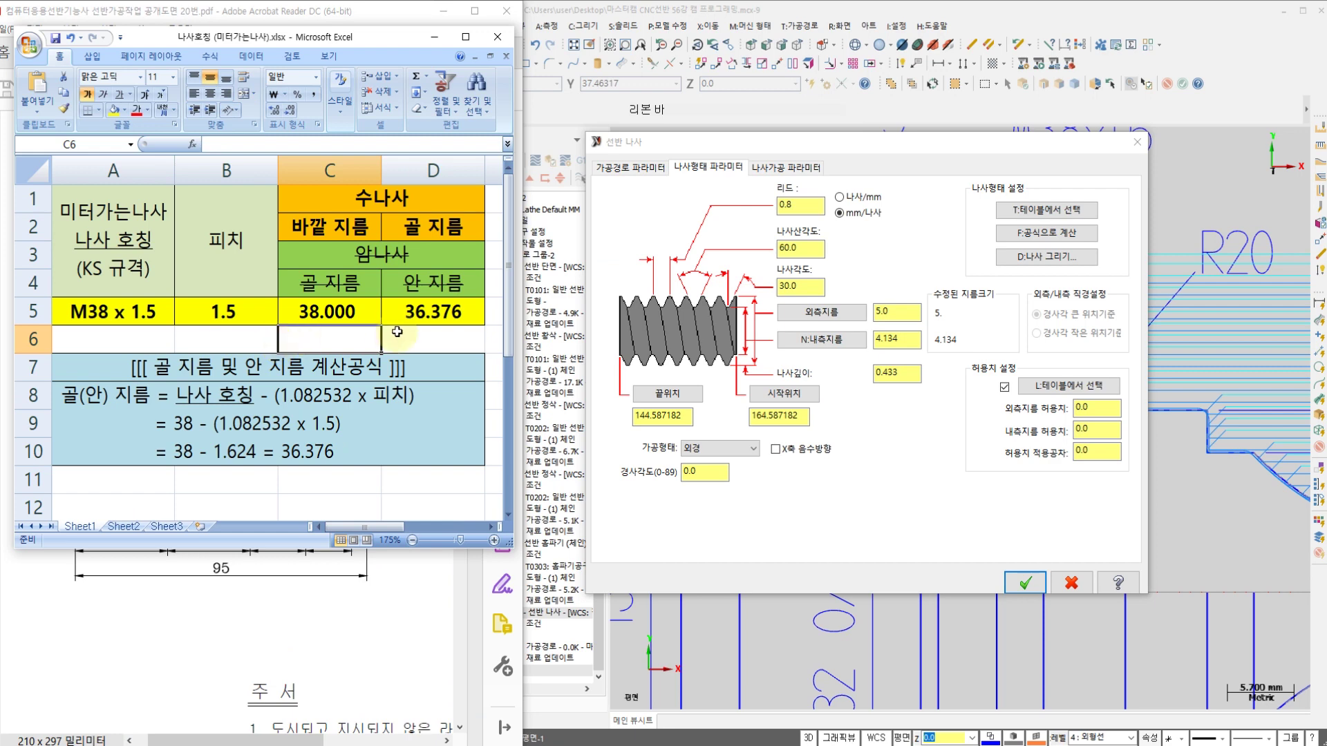
pyautogui.click(412, 313)
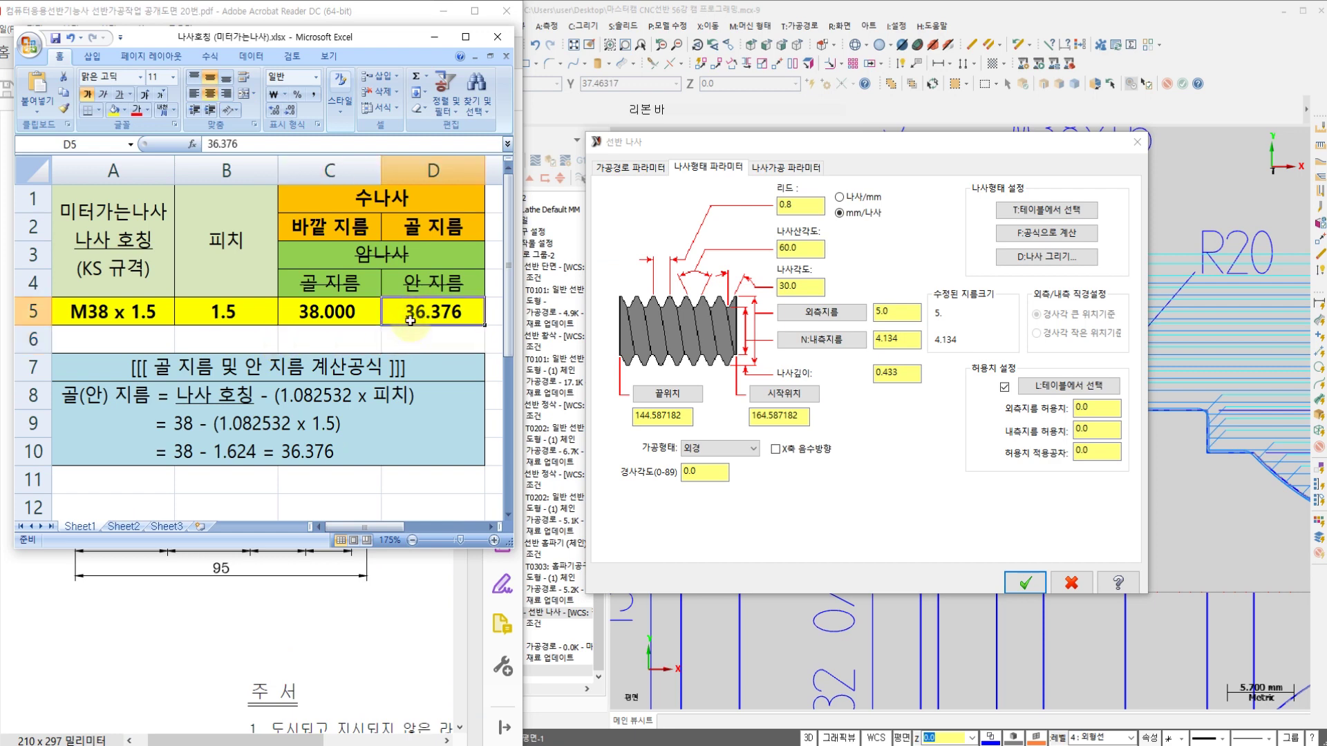
pyautogui.click(391, 346)
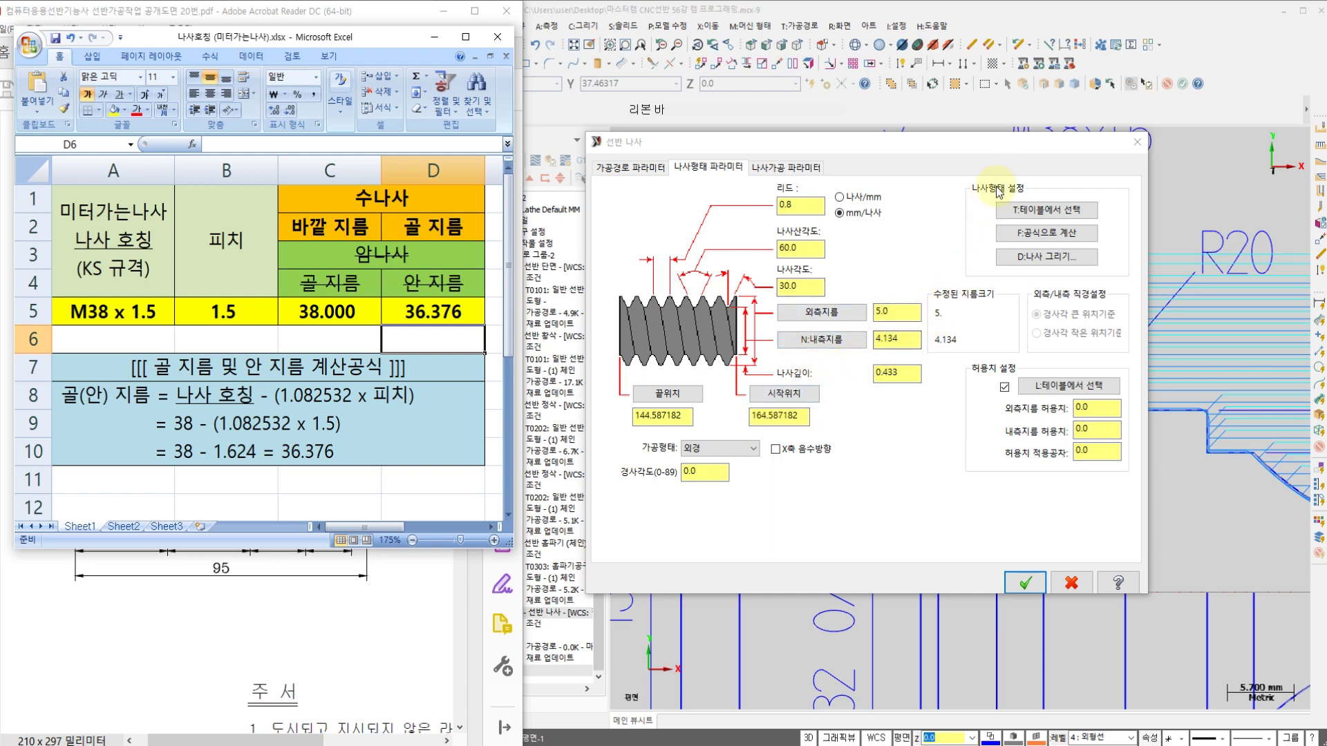
# Calculate the thread shape by formula for the metric M profile with a basic major diameter of 38 and a lead of 1.5 mm/thread
pyautogui.click(1044, 235)
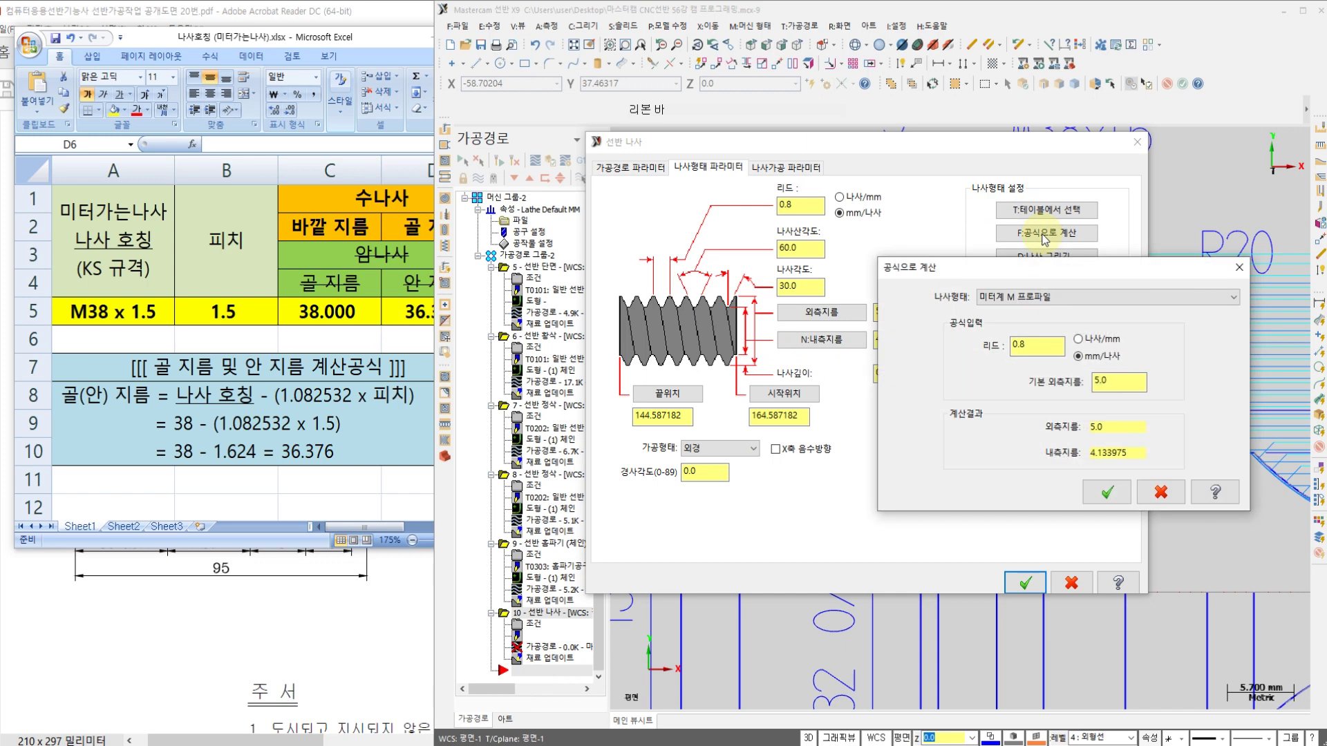
pyautogui.doubleClick(1119, 379)
pyautogui.press('Return')
pyautogui.doubleClick(1039, 348)
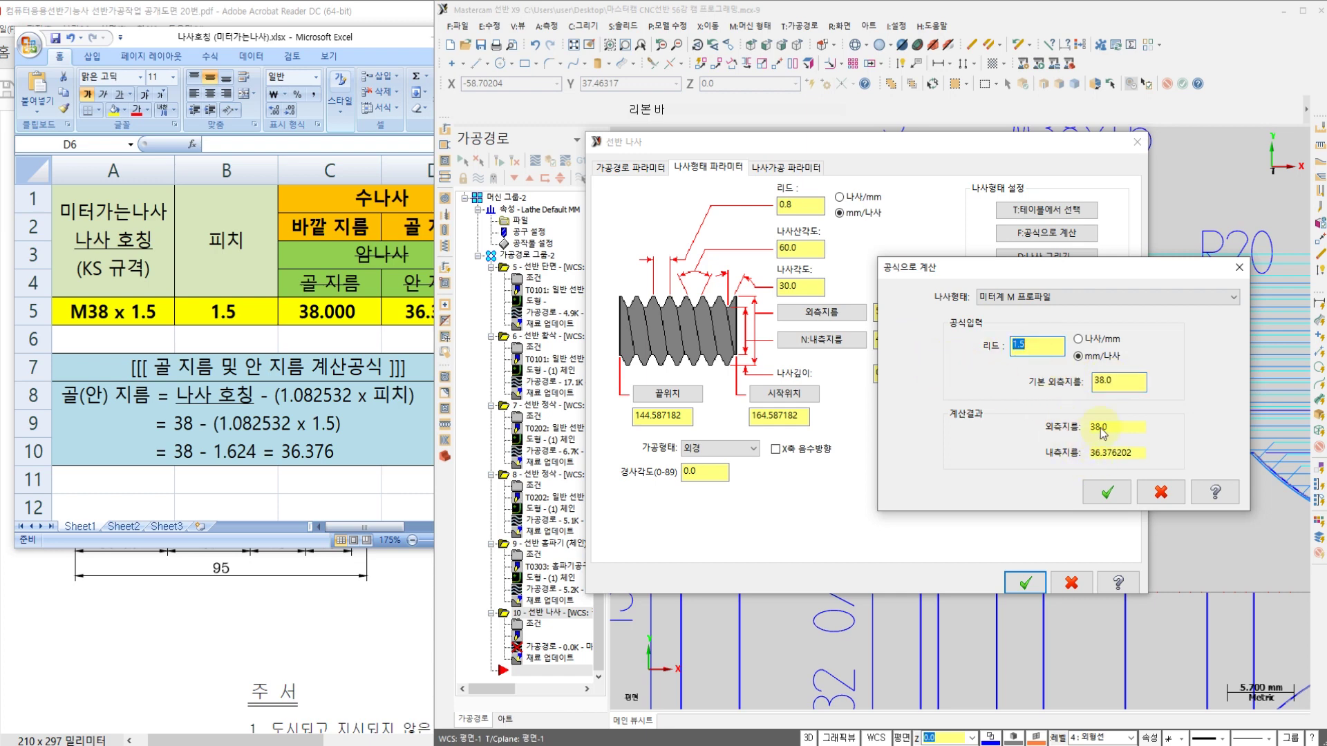
# Compare the calculated minor diameter with the M38x1.5 root diameter in the spreadsheet and apply the formula results to the thread shape
pyautogui.click(397, 338)
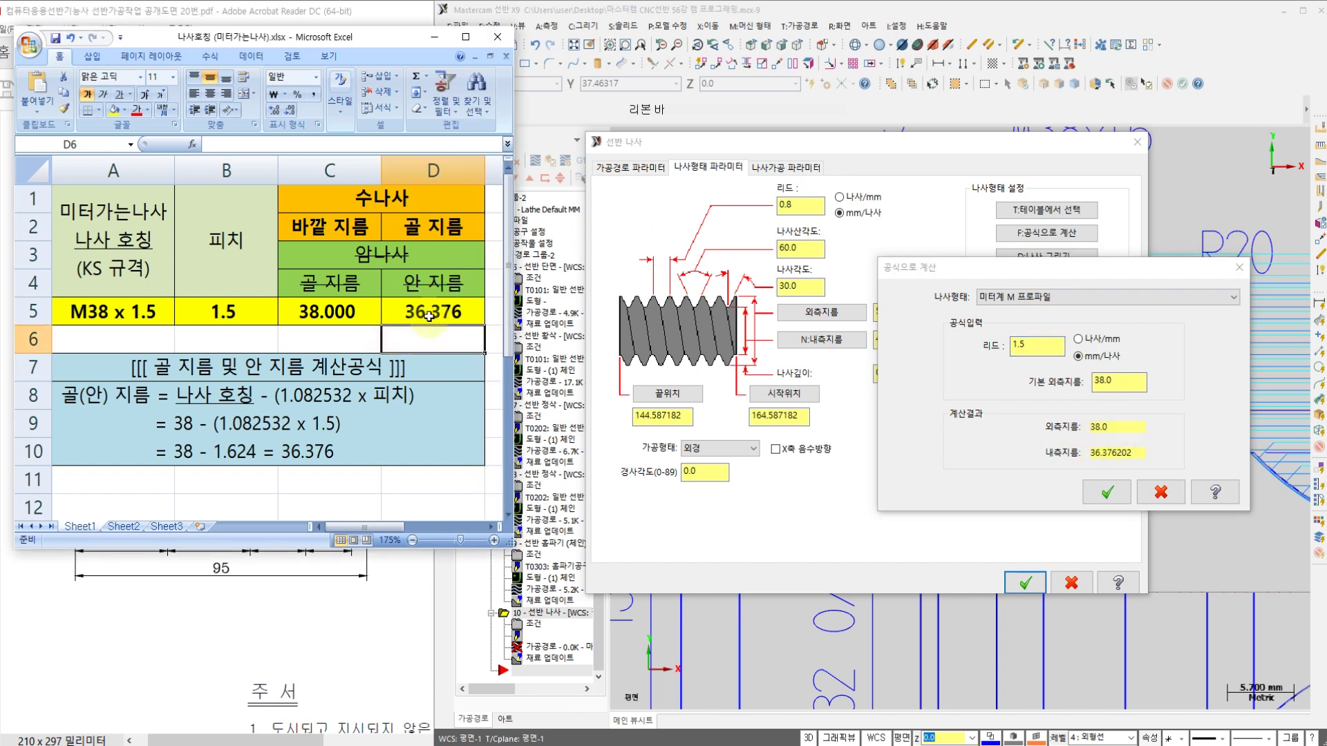
pyautogui.hotkey('ctrl', '1')
pyautogui.click(1102, 451)
pyautogui.moveTo(1145, 482)
pyautogui.mouseDown()
pyautogui.moveTo(1063, 486)
pyautogui.moveTo(1213, 454)
pyautogui.mouseUp()
pyautogui.moveTo(1135, 333)
pyautogui.mouseDown()
pyautogui.moveTo(1121, 346)
pyautogui.moveTo(1104, 268)
pyautogui.moveTo(1136, 337)
pyautogui.mouseUp()
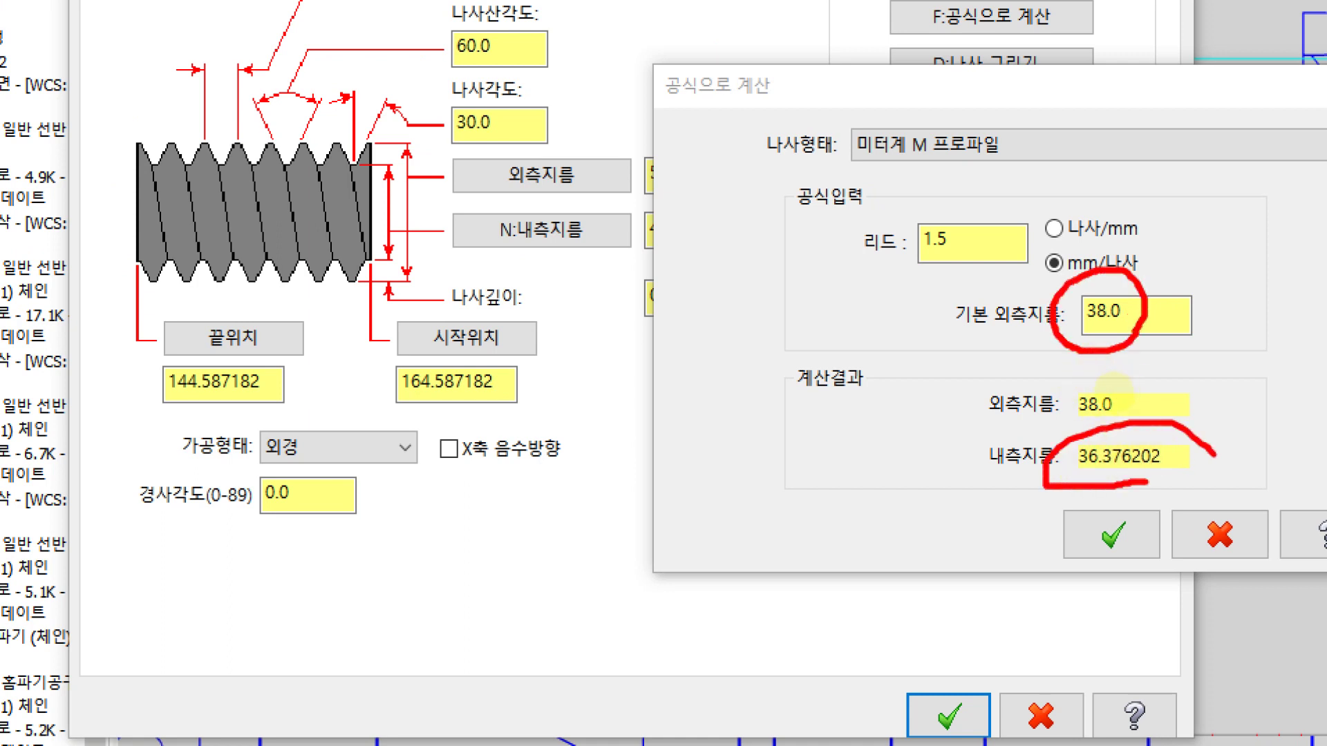
pyautogui.moveTo(952, 247); pyautogui.dragTo(974, 222)
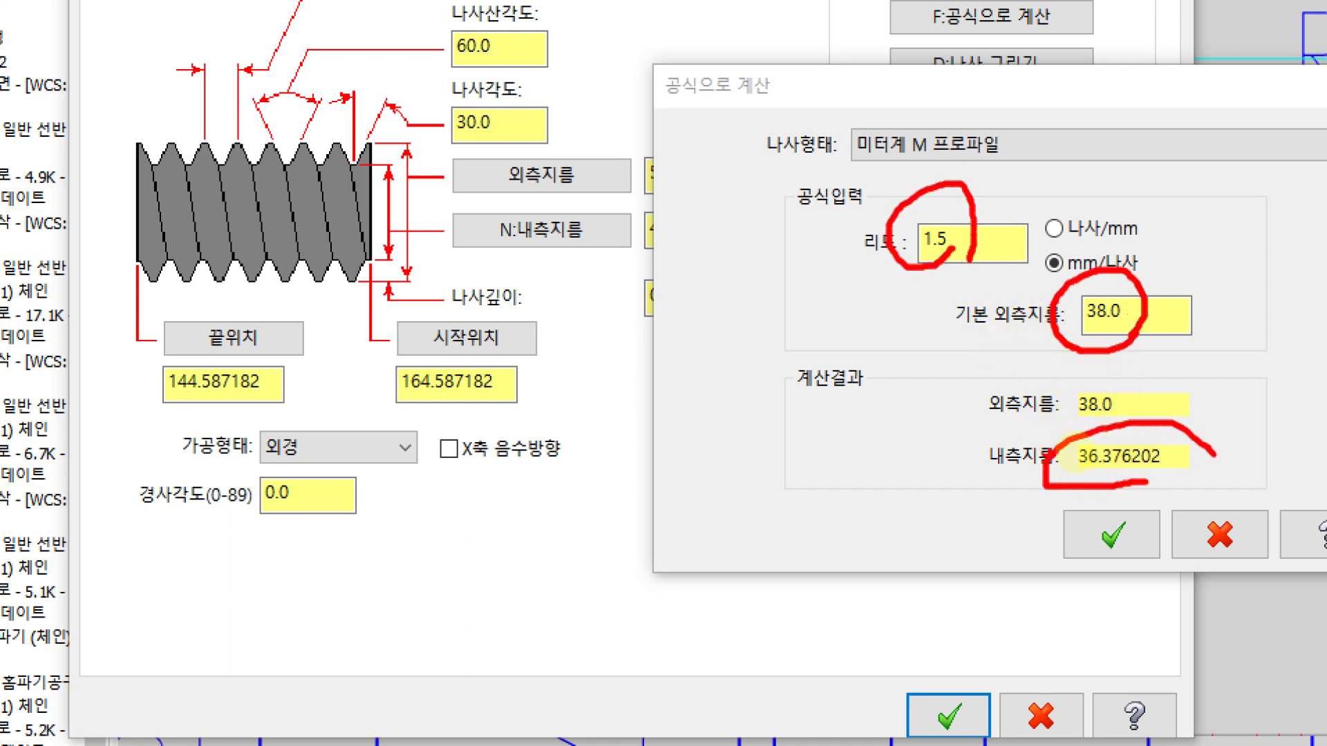
pyautogui.scroll(-2, 1091, 443)
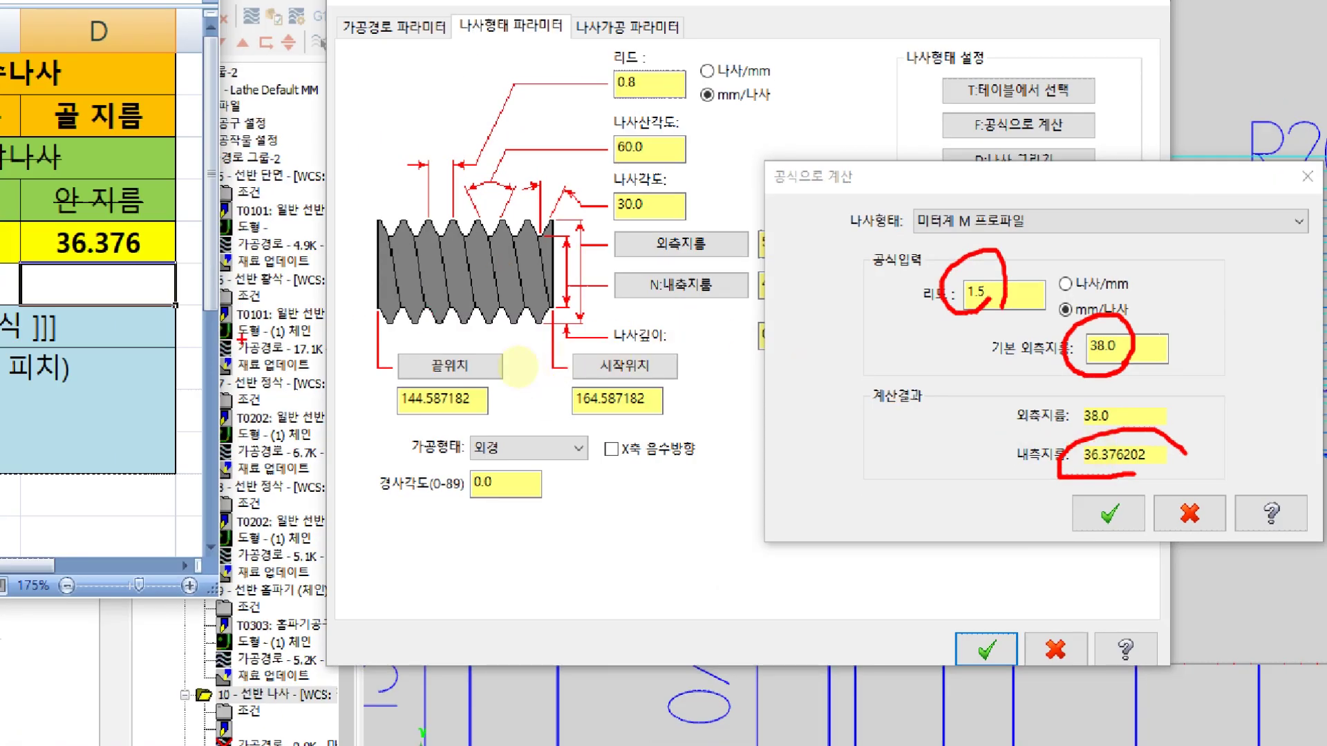
pyautogui.moveTo(194, 302)
pyautogui.mouseDown()
pyautogui.moveTo(46, 266)
pyautogui.moveTo(165, 265)
pyautogui.mouseUp()
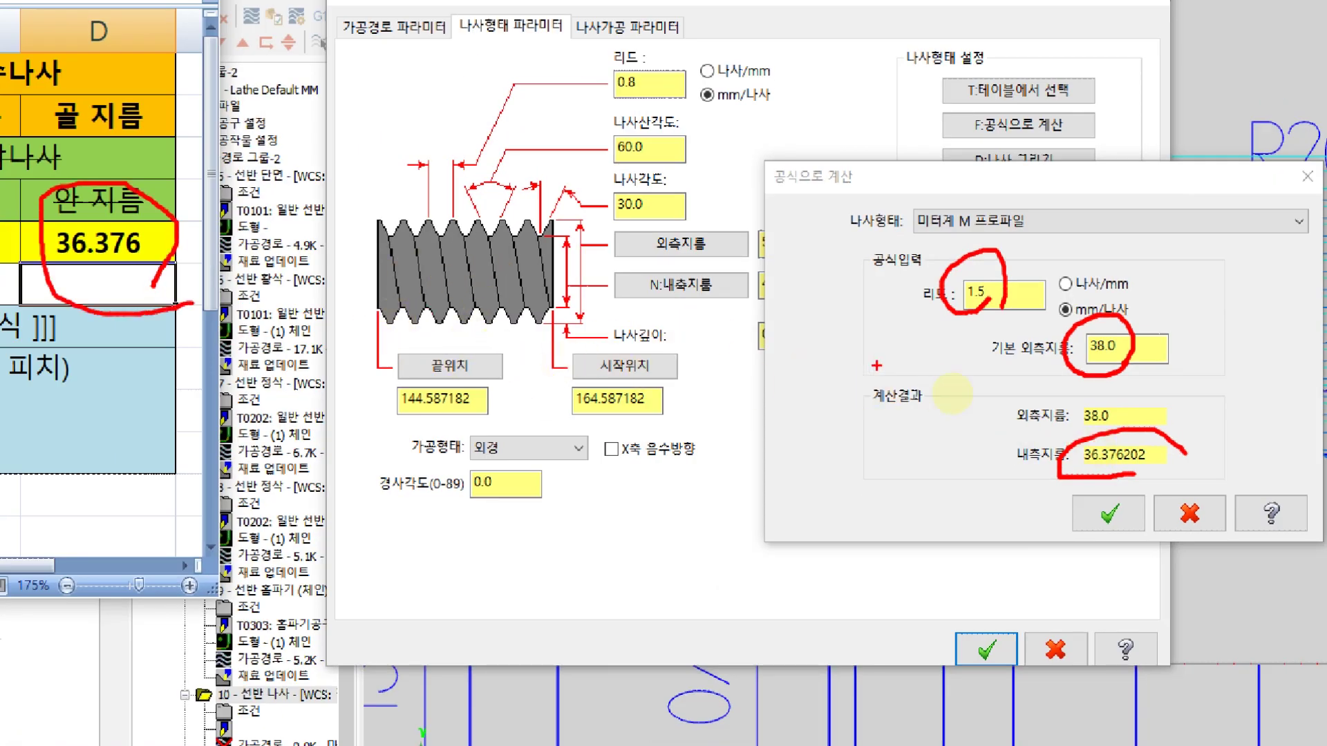
pyautogui.press('Escape')
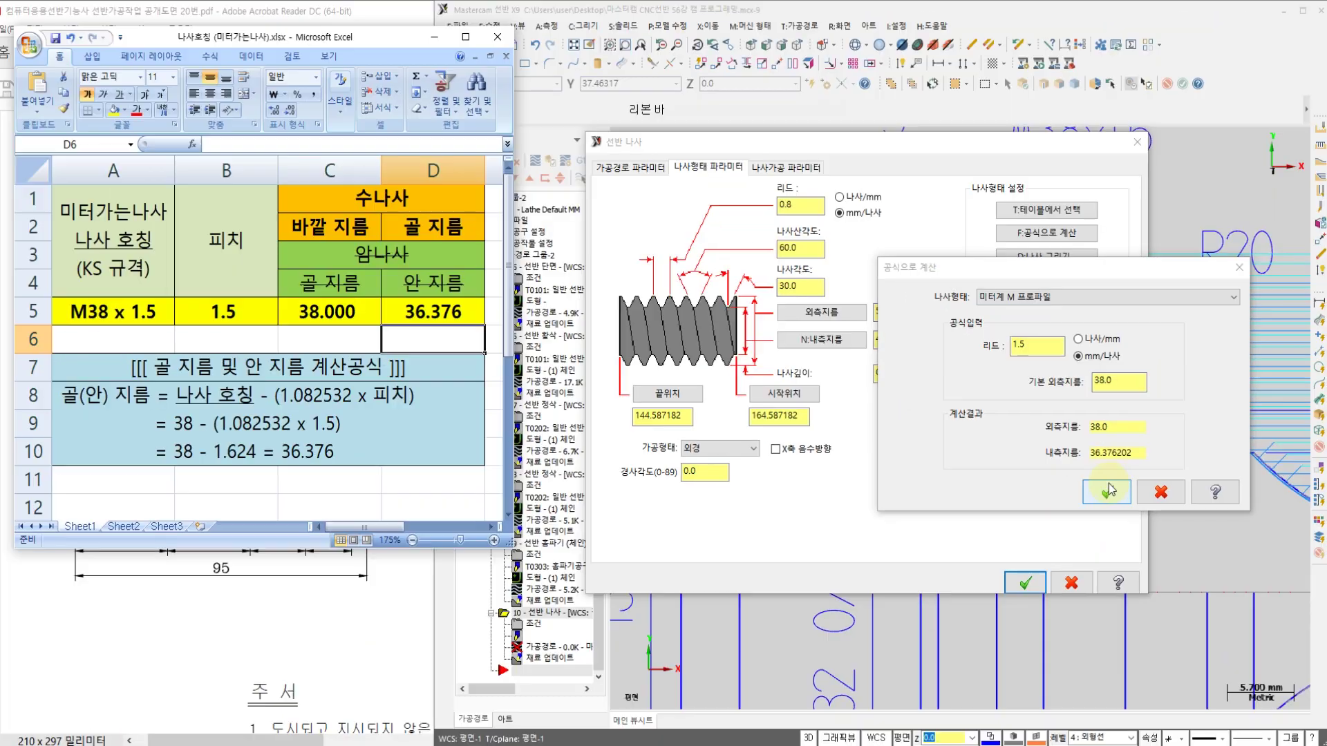
pyautogui.click(1106, 492)
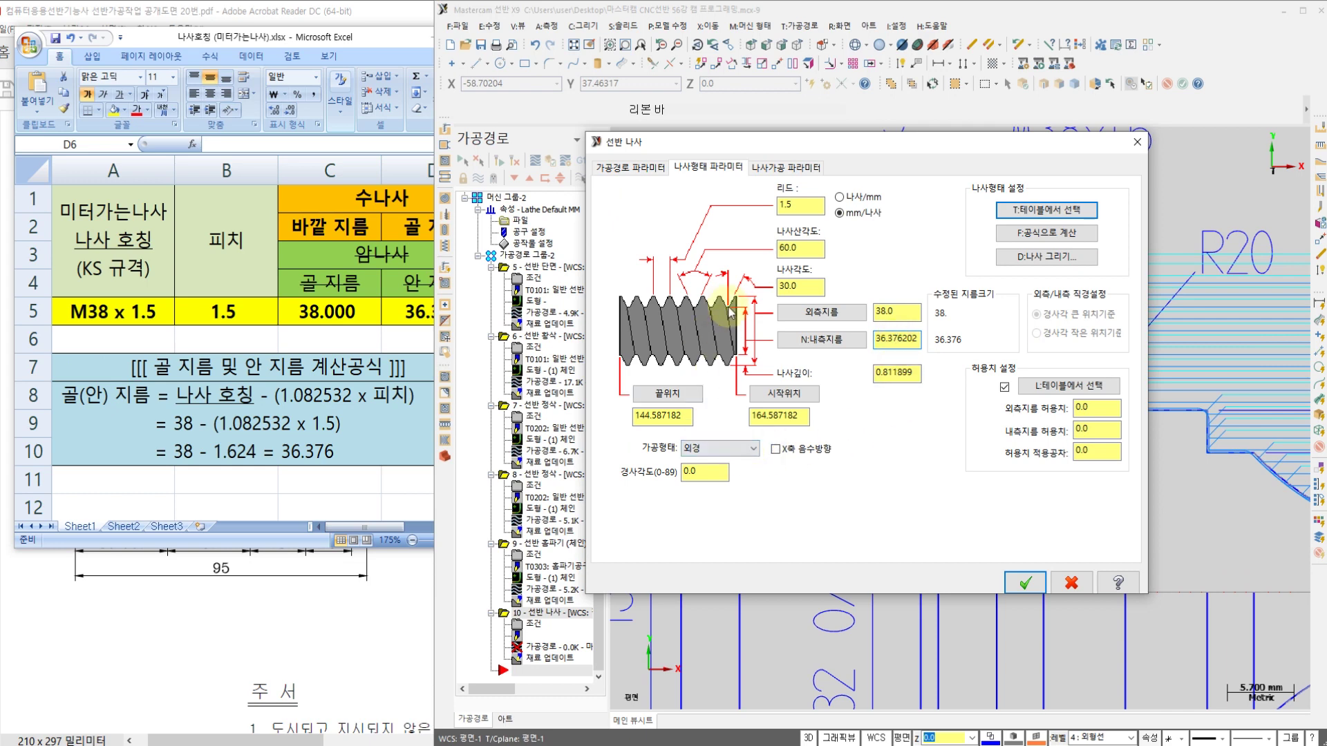
# Set the thread start at the lower end of the C1.5 chamfer (Z-43) and the thread end at the groove-side corner (Z-60)
pyautogui.moveTo(823, 152); pyautogui.dragTo(486, 193)
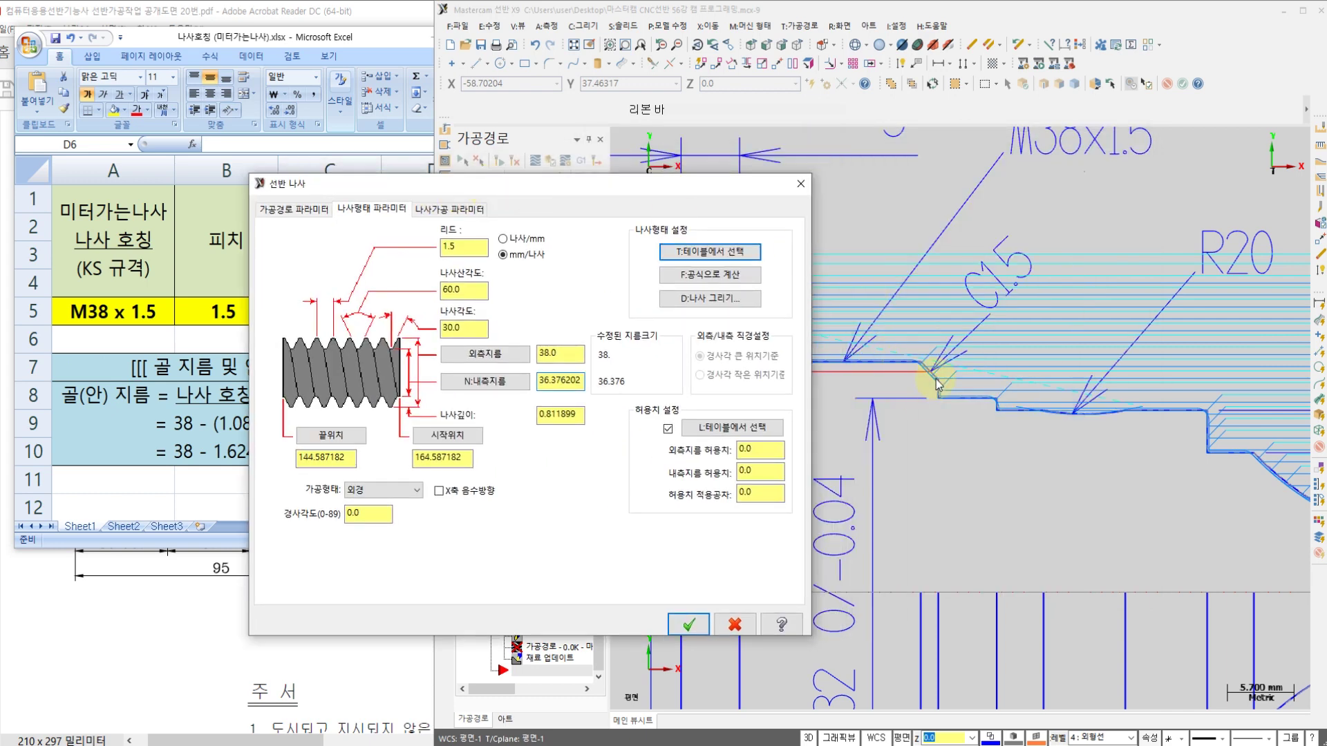
pyautogui.moveTo(719, 187); pyautogui.dragTo(601, 191)
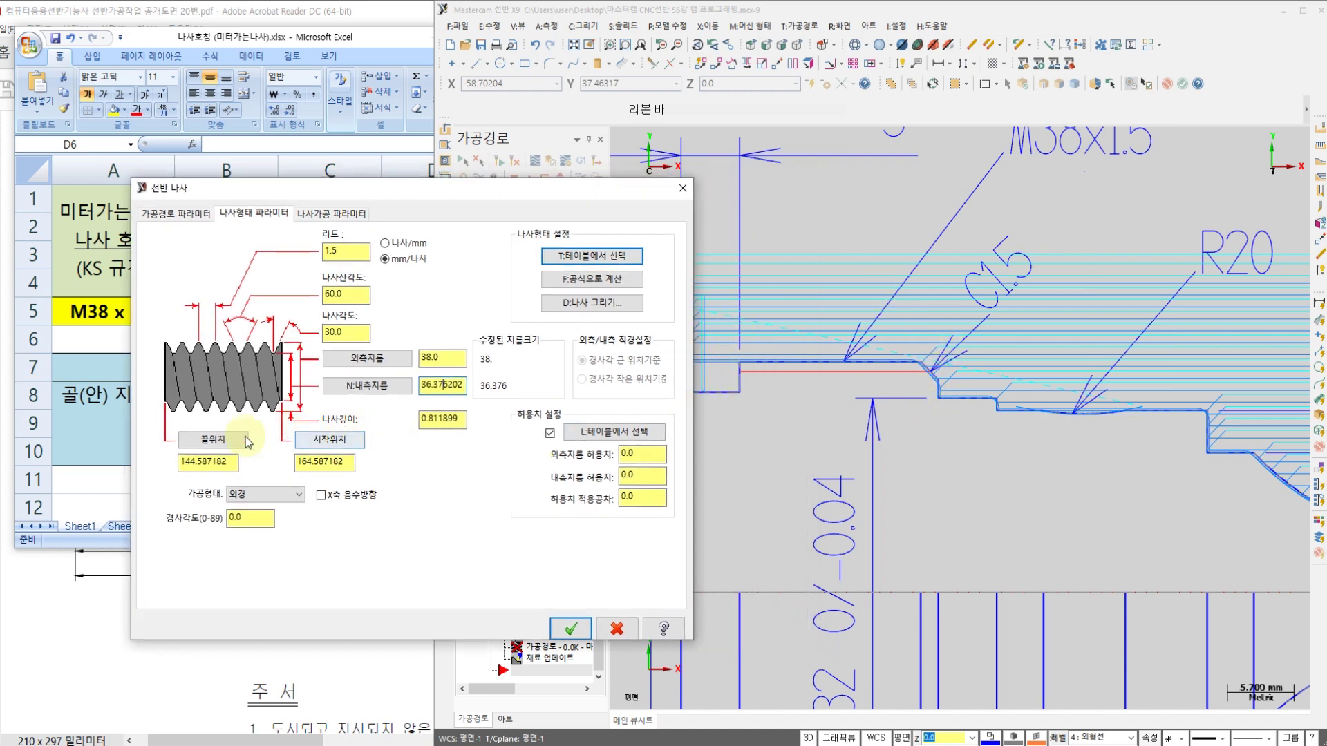
pyautogui.click(329, 442)
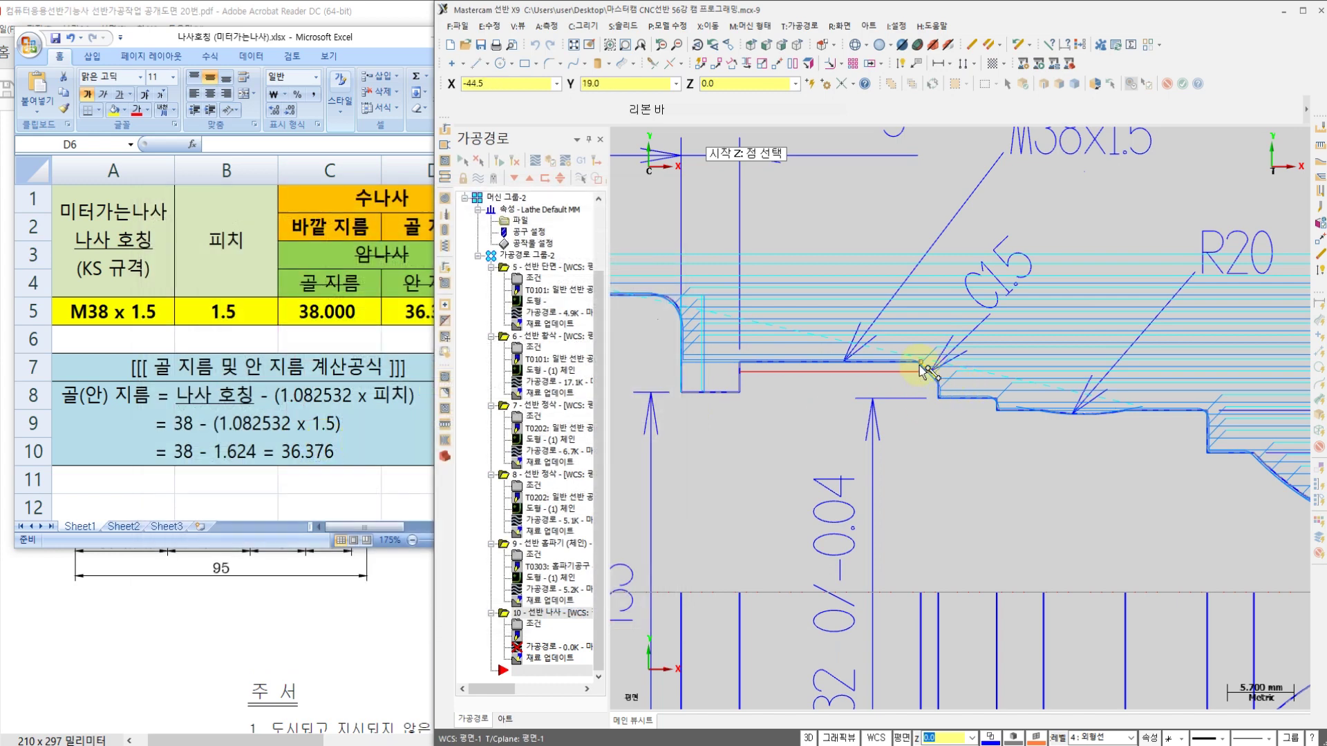
pyautogui.click(948, 388)
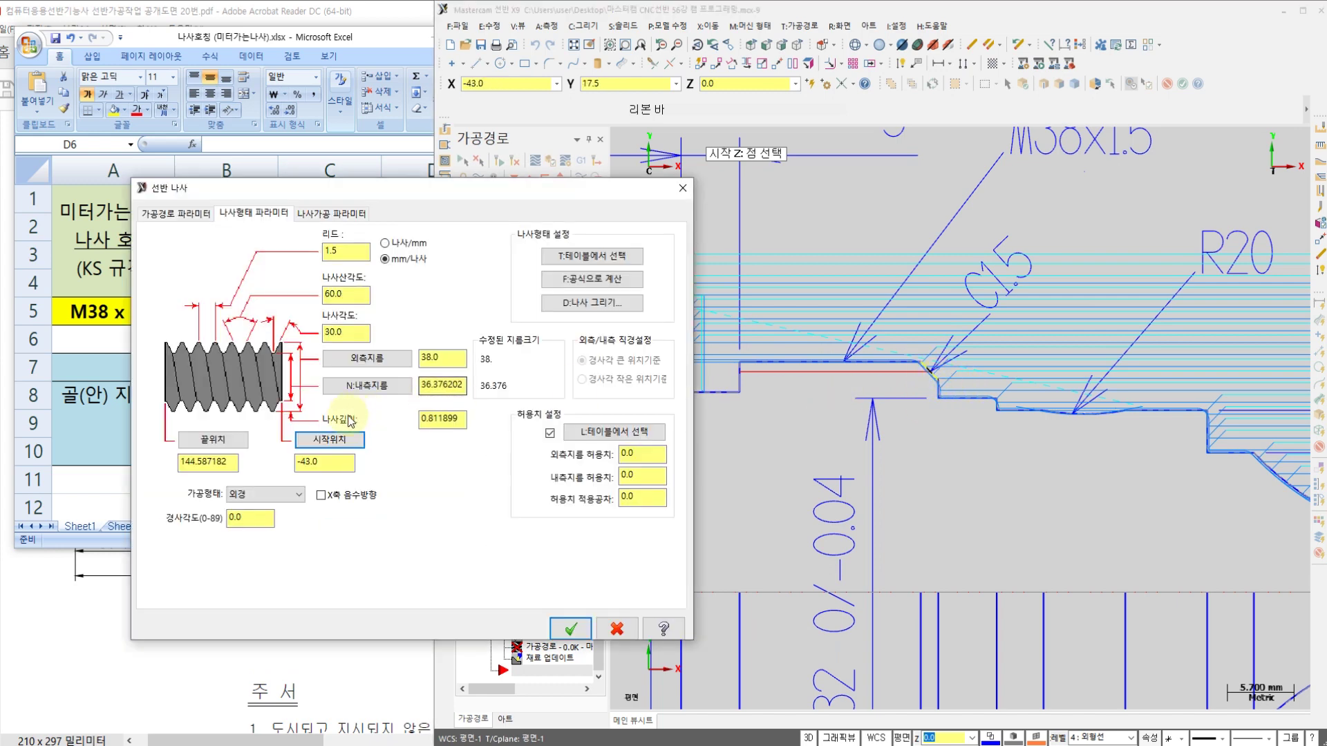
pyautogui.click(204, 443)
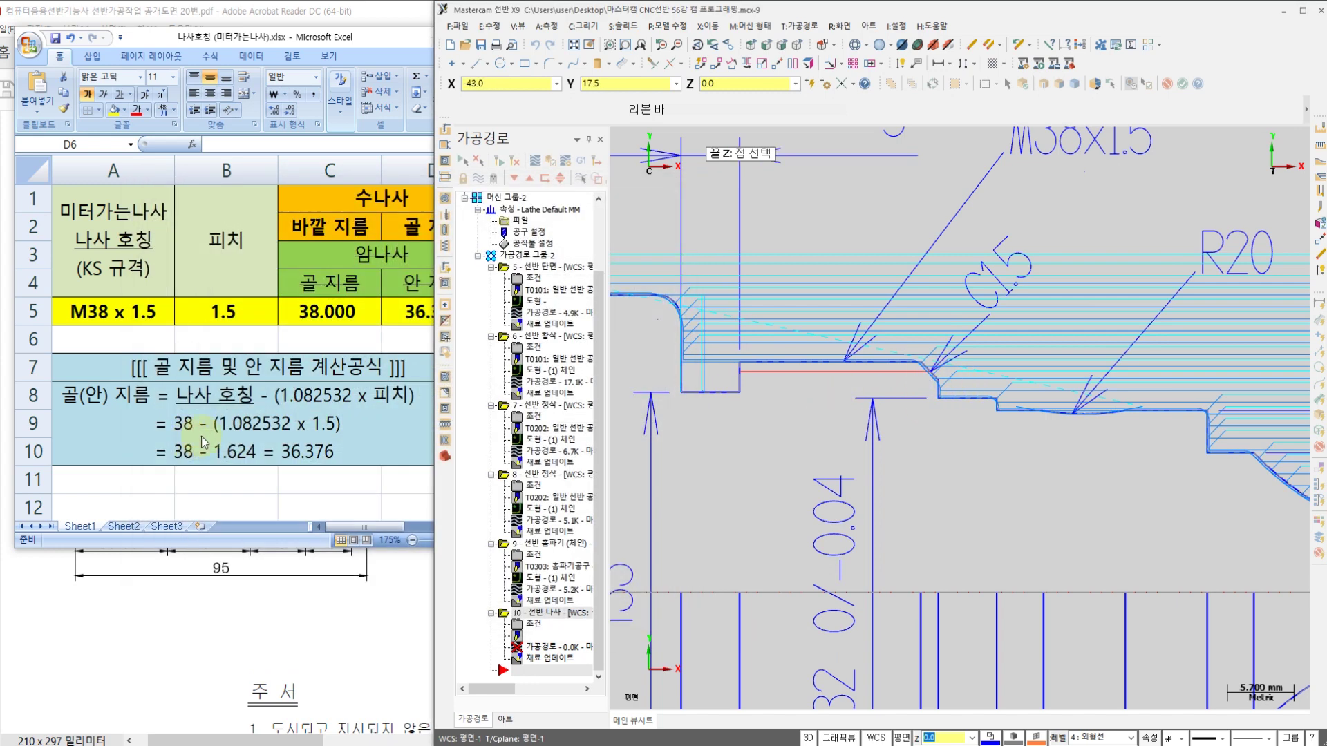
pyautogui.click(740, 362)
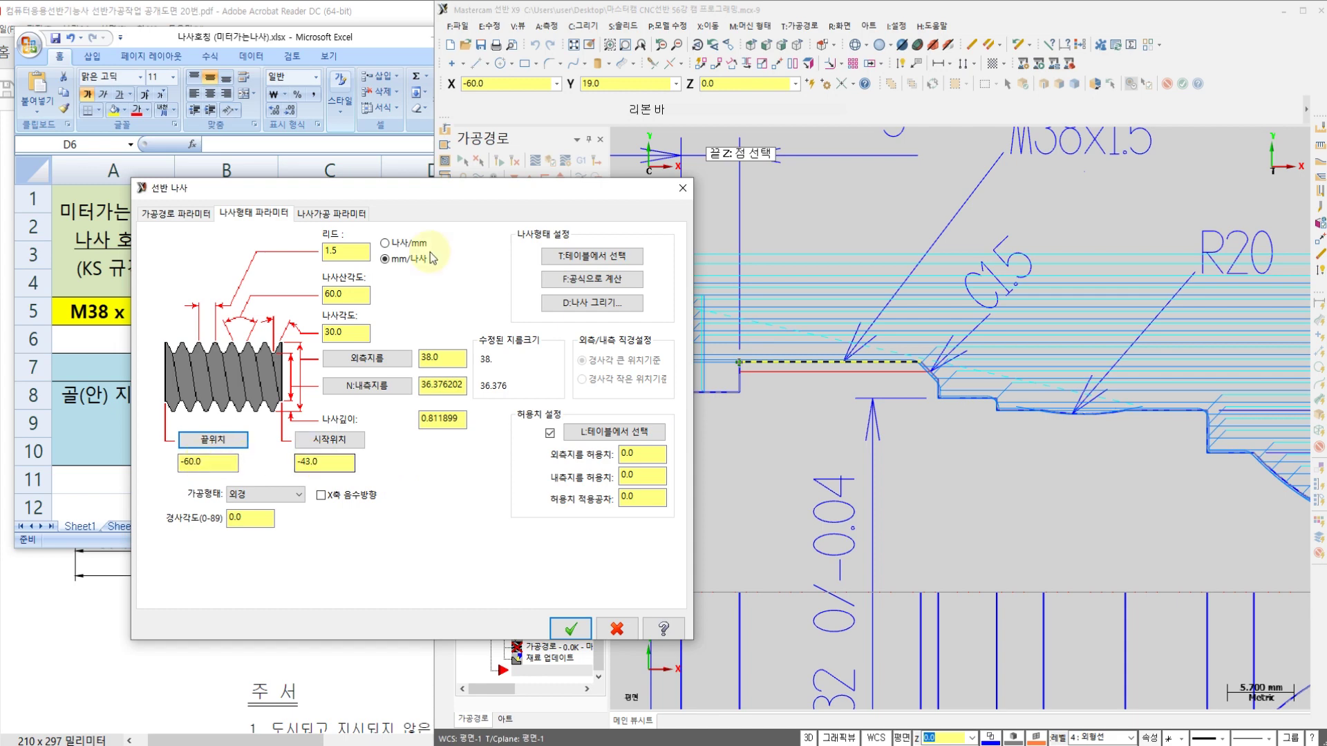
# Set the NC code format of the thread cut parameters to box (박스), following the G92 requirement in the notes
pyautogui.moveTo(499, 197); pyautogui.dragTo(770, 212)
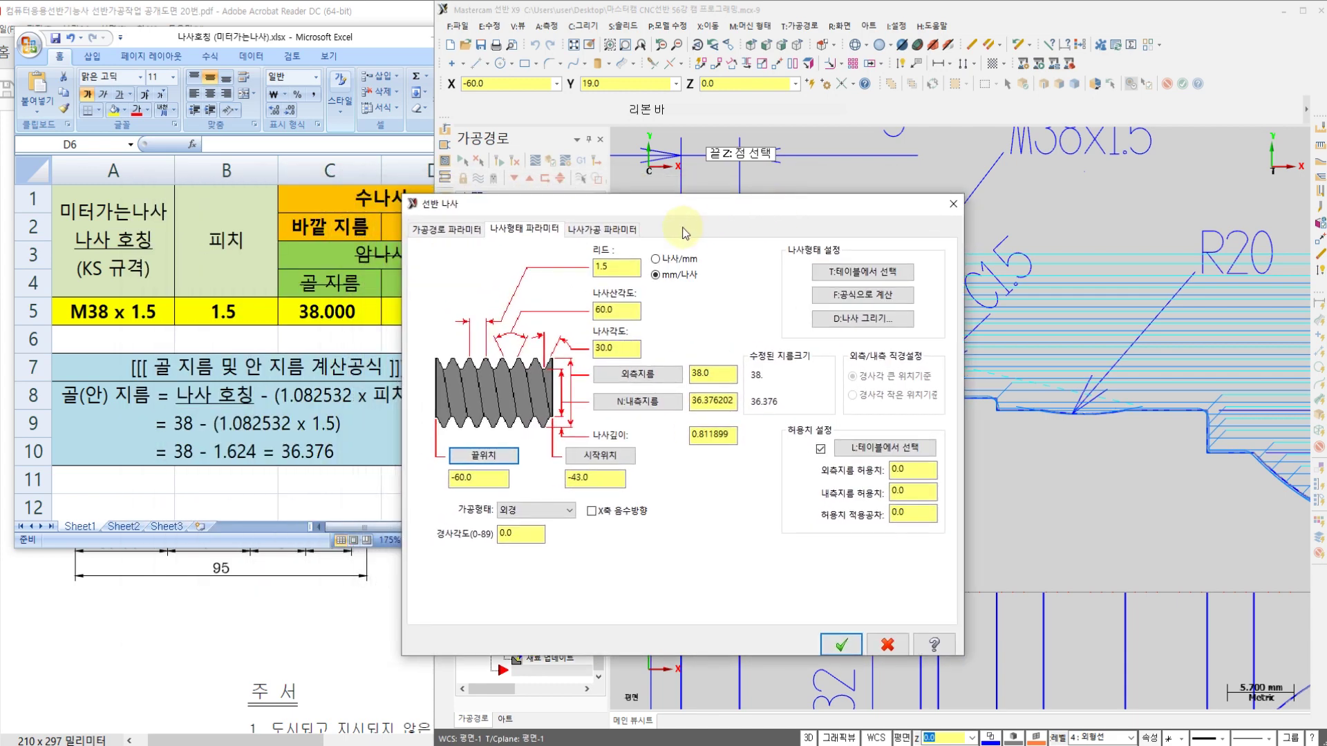
pyautogui.click(605, 235)
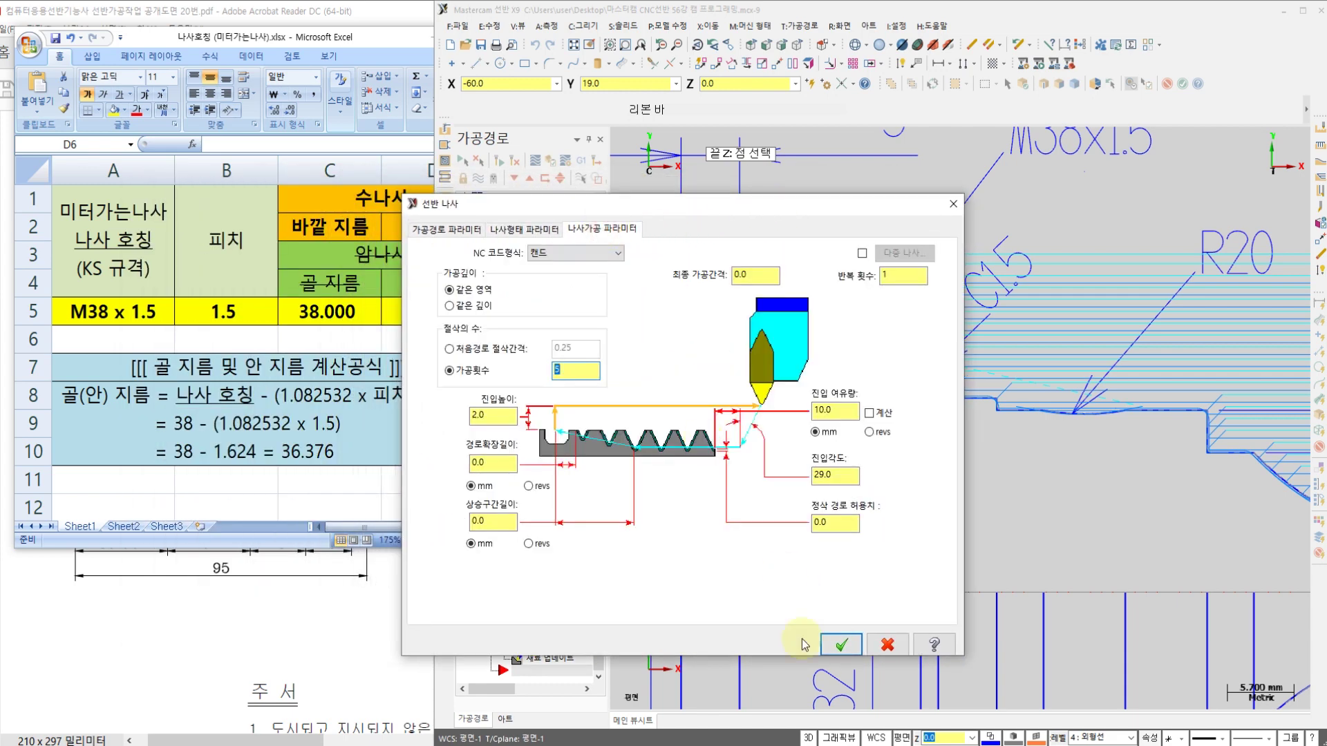
pyautogui.click(670, 744)
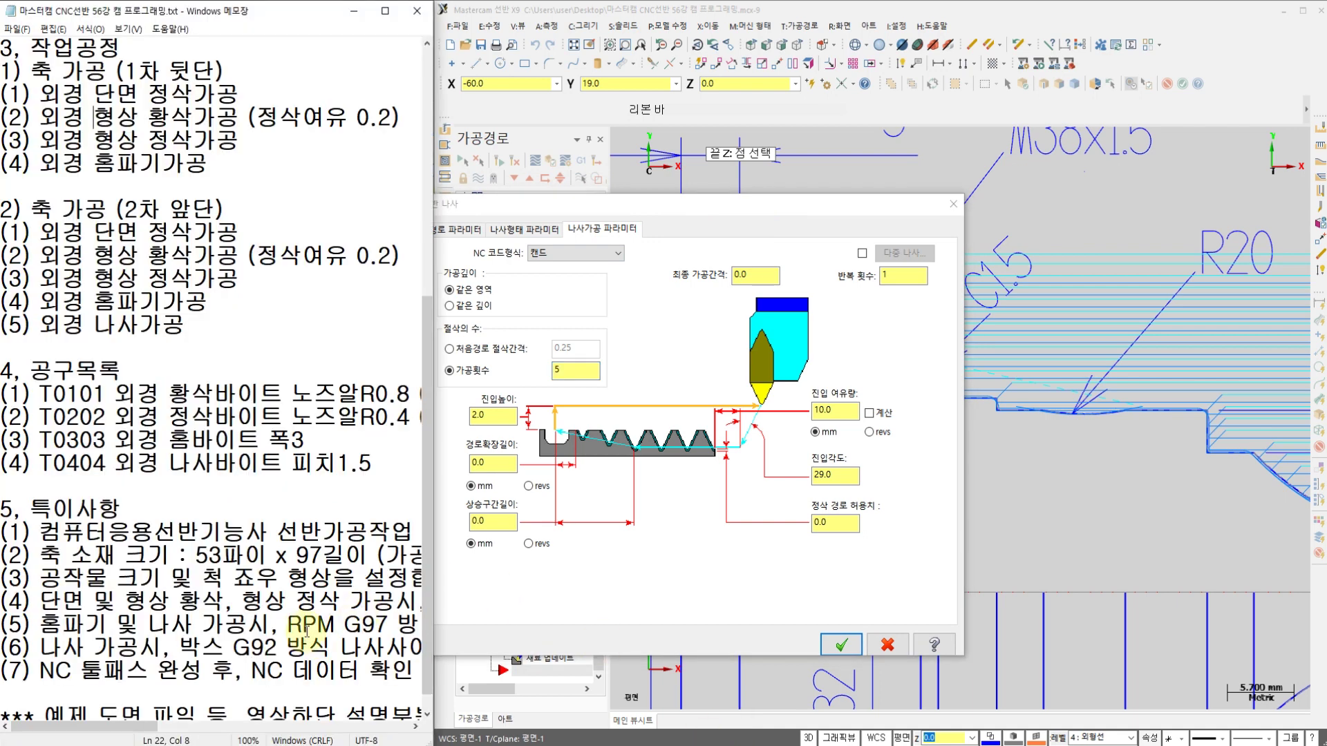
pyautogui.moveTo(179, 648); pyautogui.dragTo(286, 648)
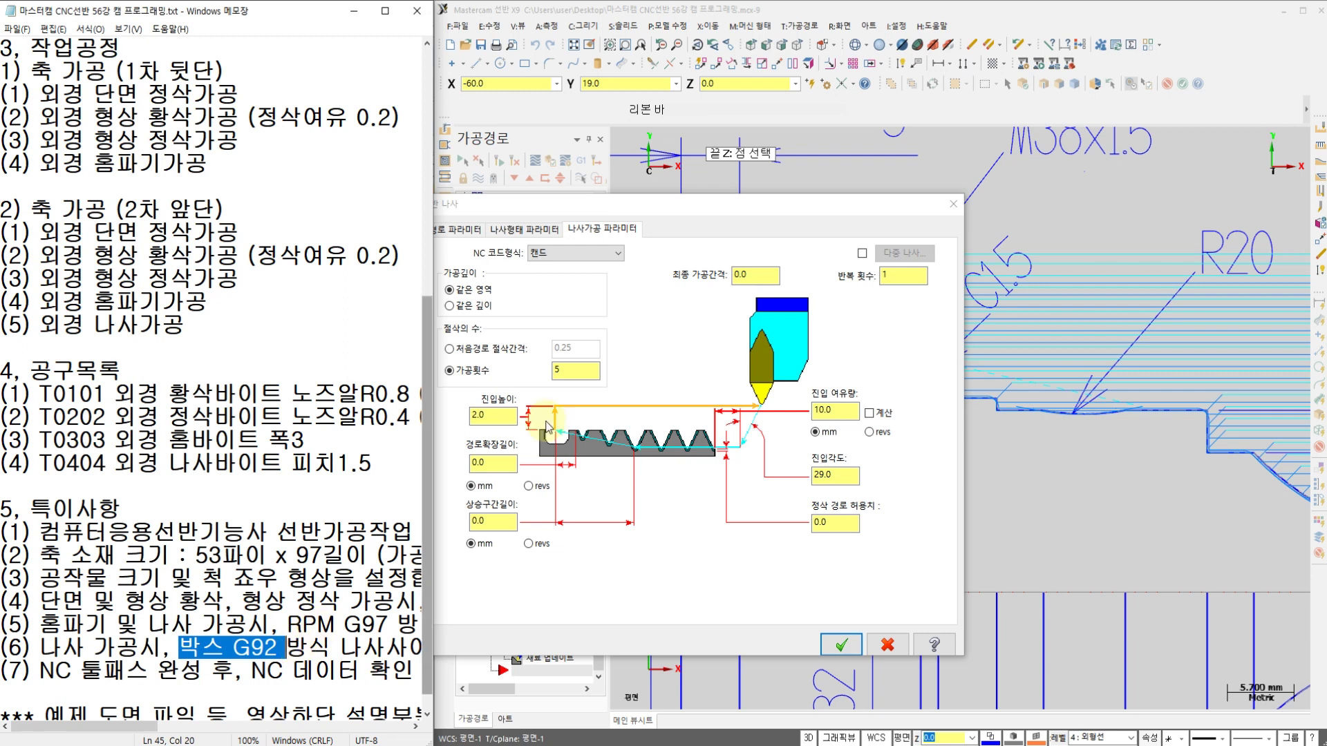
pyautogui.click(608, 256)
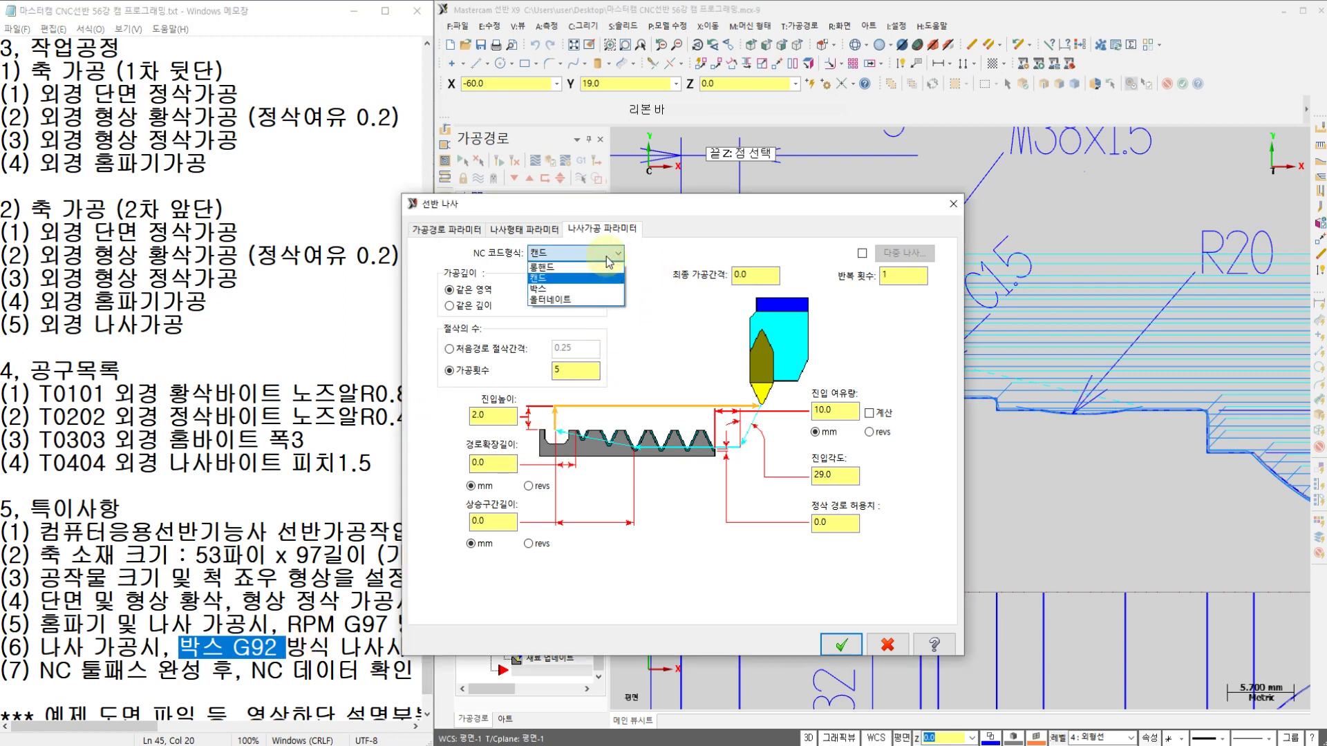
pyautogui.click(578, 289)
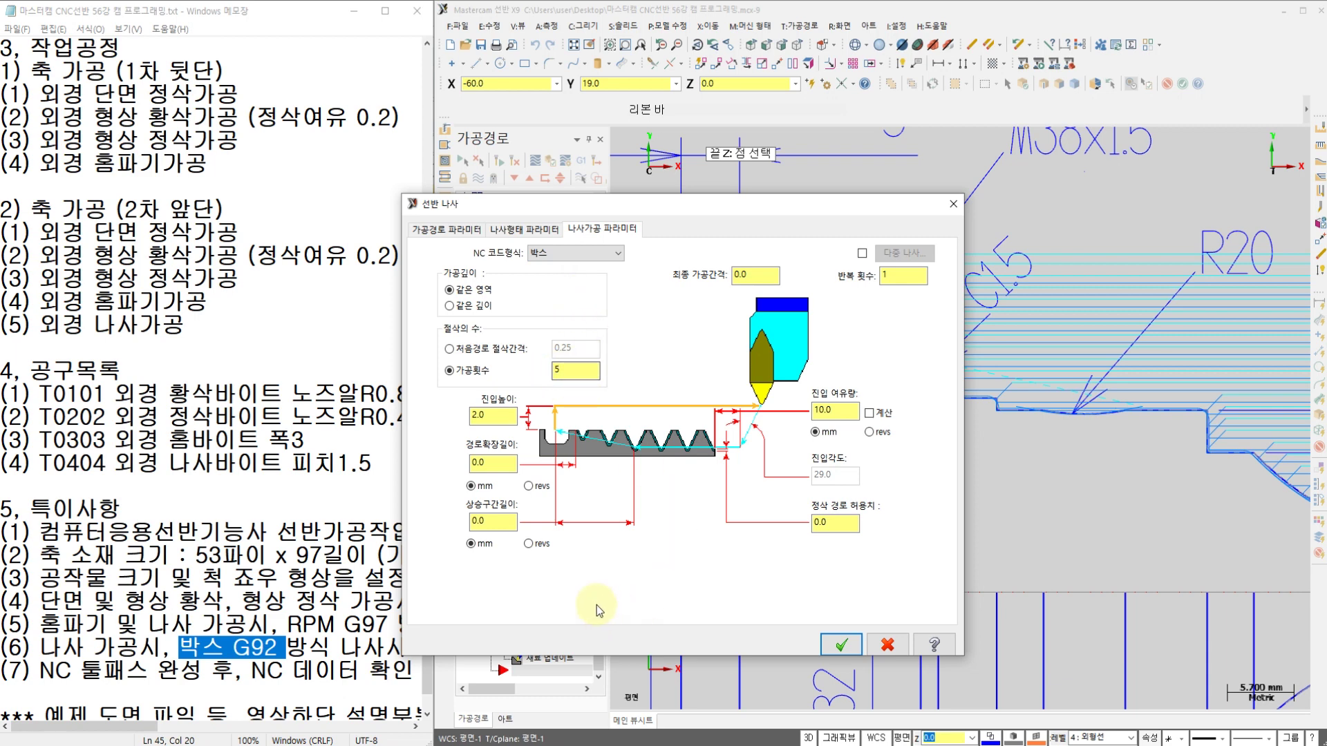
# Look up the infeed depths and the number of passes for a 1.5 mm pitch in the thread cutting conditions spreadsheet
pyautogui.hotkey('alt', 'Tab')
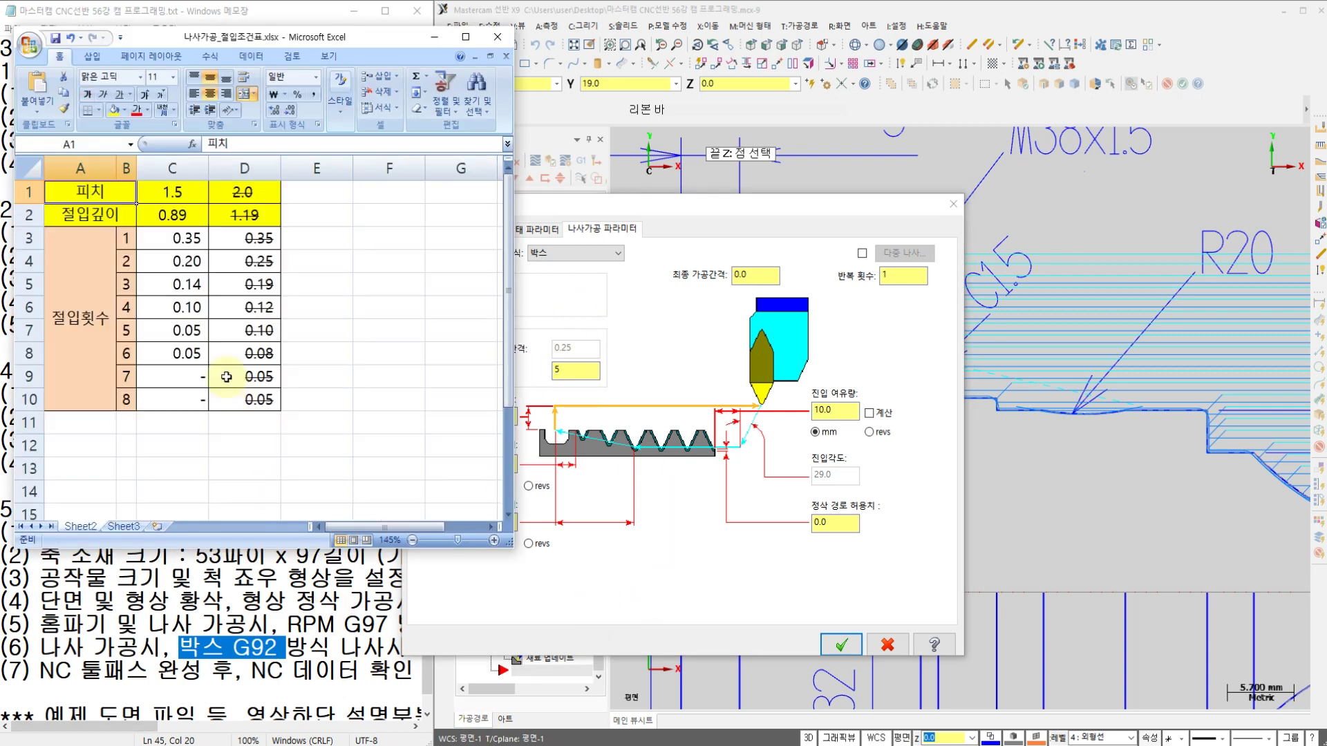
pyautogui.click(197, 351)
pyautogui.click(180, 197)
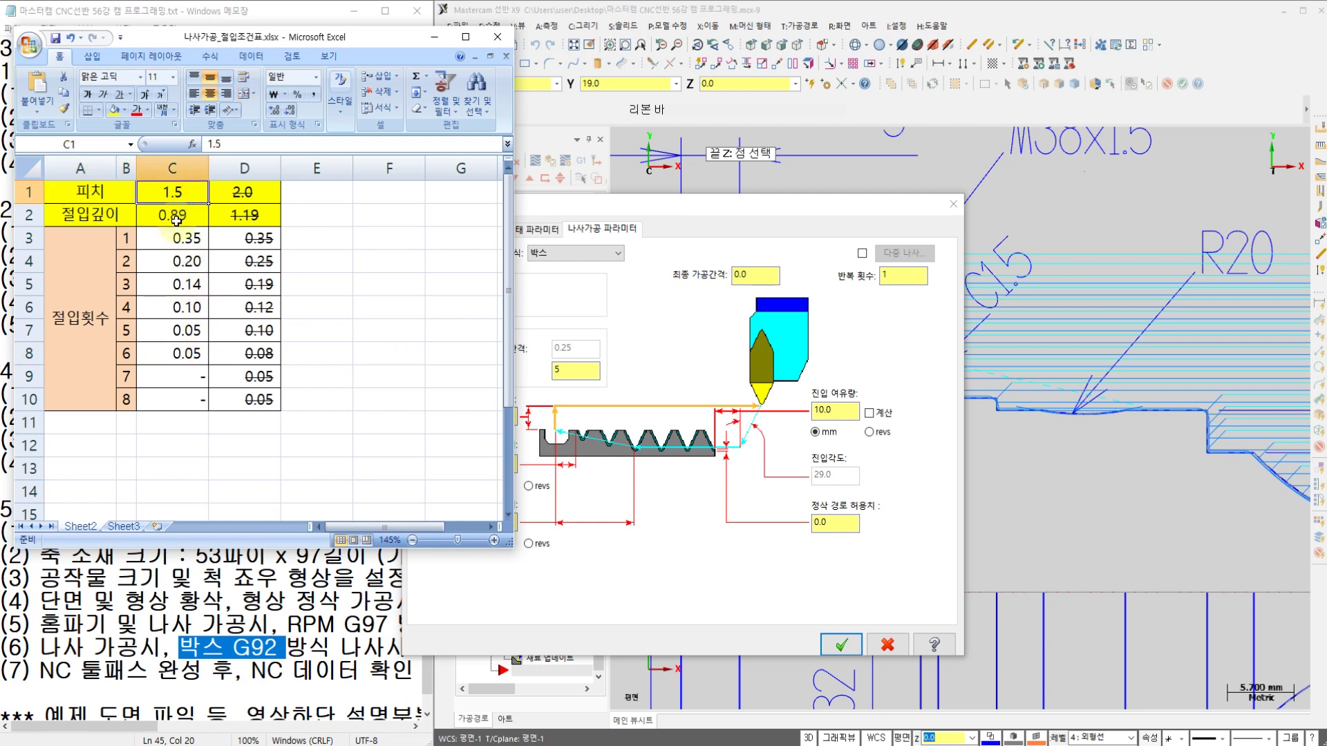
pyautogui.click(171, 235)
pyautogui.click(175, 260)
pyautogui.click(177, 285)
pyautogui.click(176, 308)
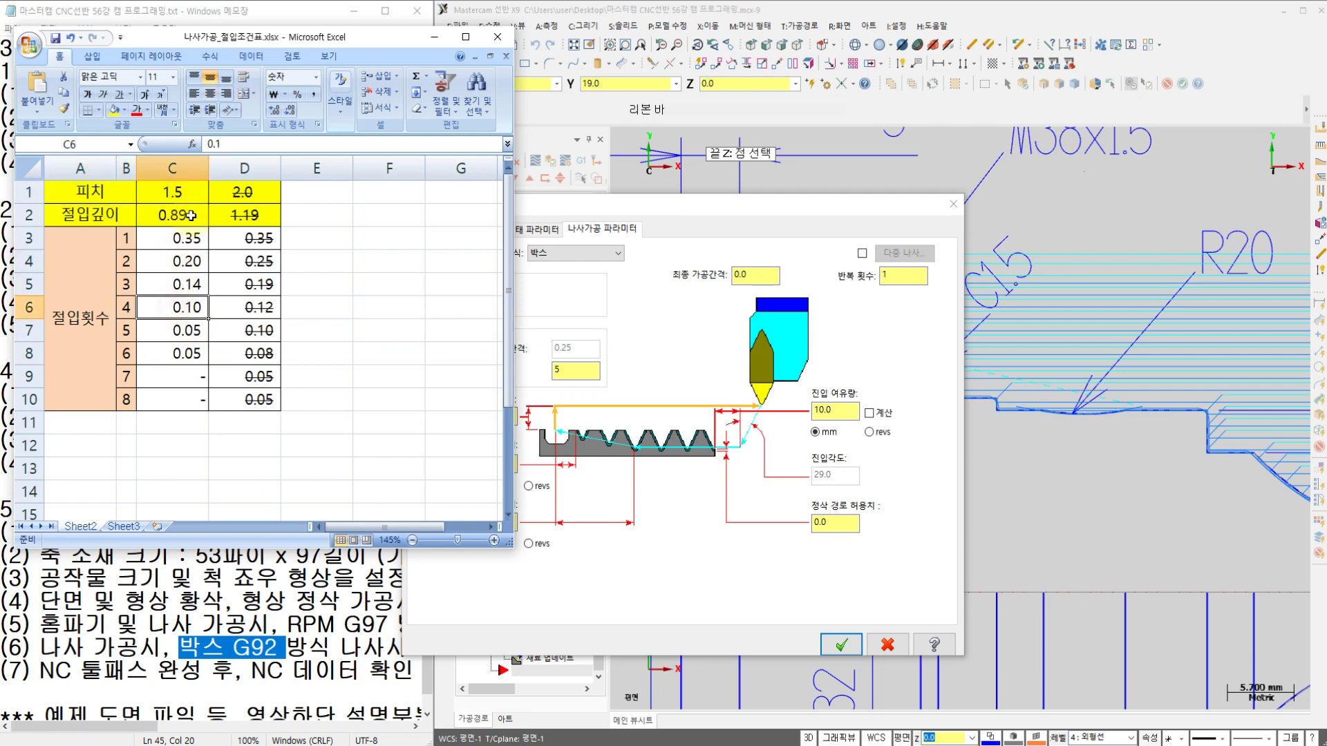
pyautogui.click(185, 196)
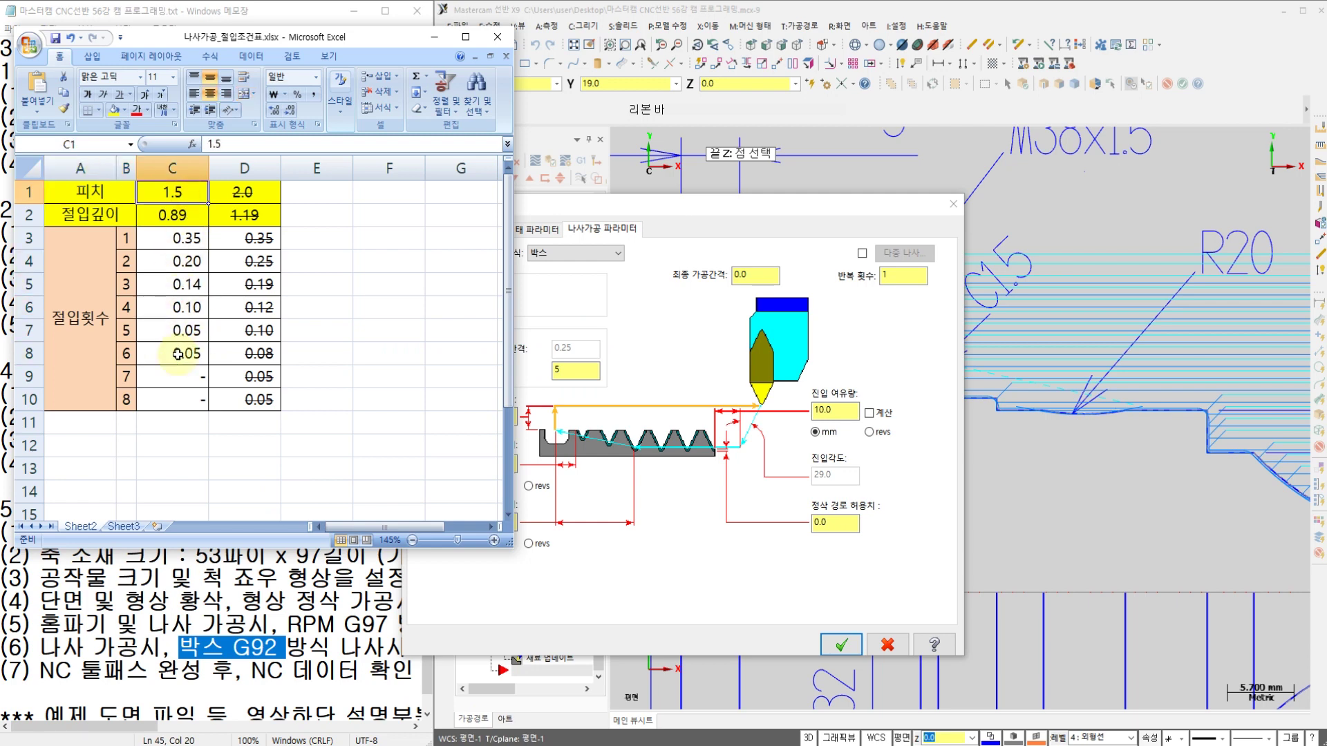
pyautogui.click(127, 356)
pyautogui.click(242, 193)
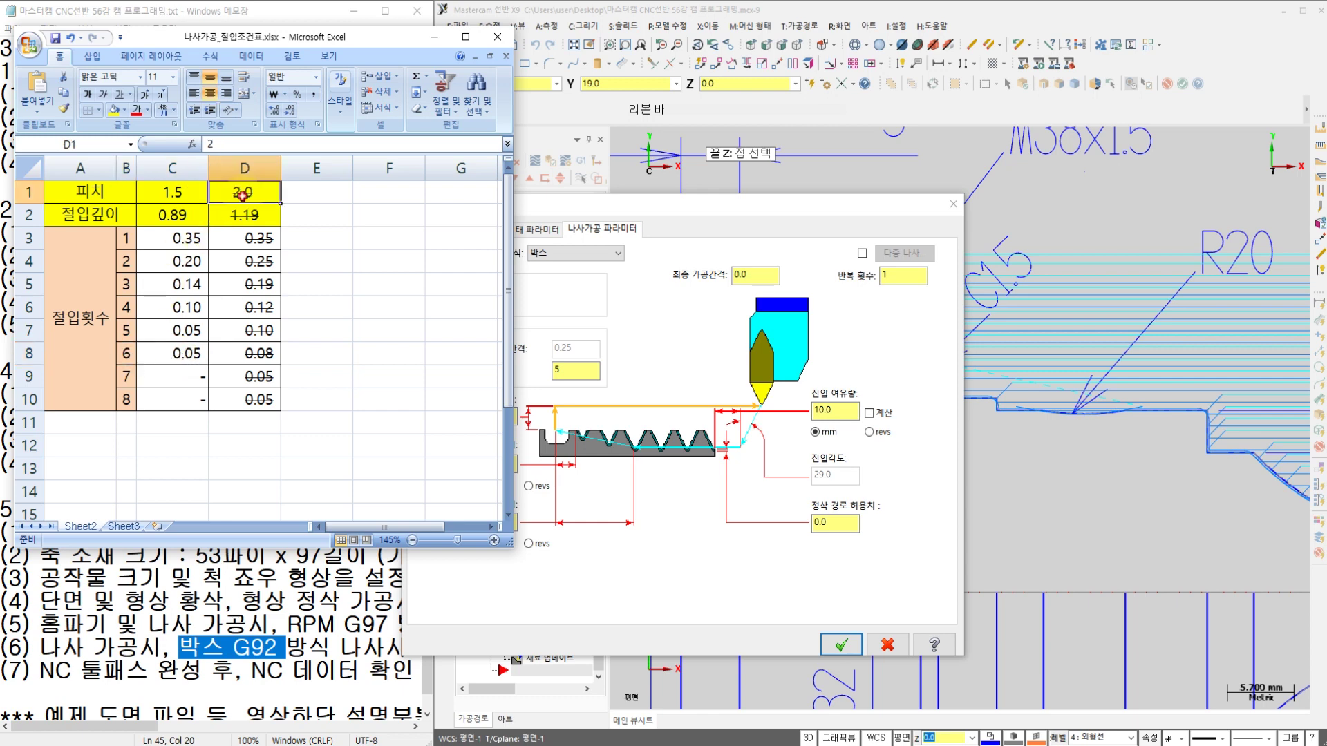
pyautogui.click(127, 399)
pyautogui.click(165, 356)
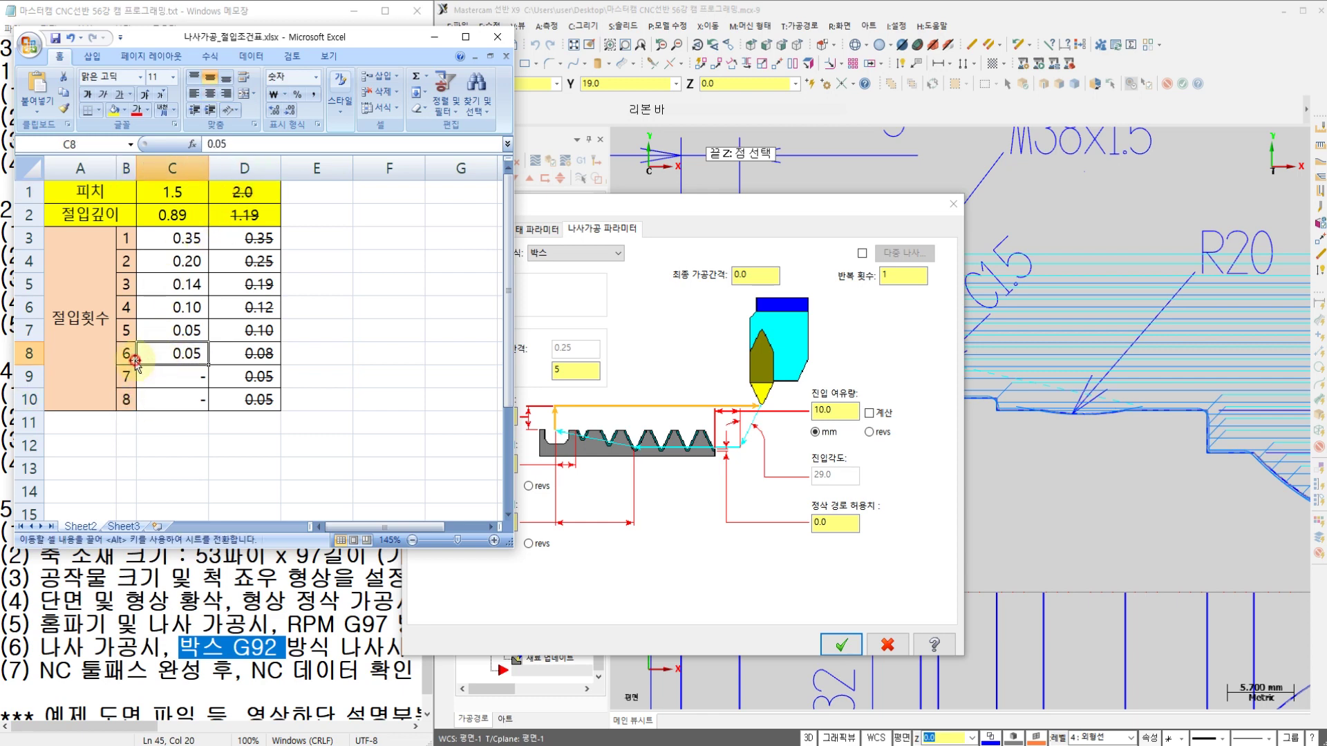
pyautogui.click(637, 353)
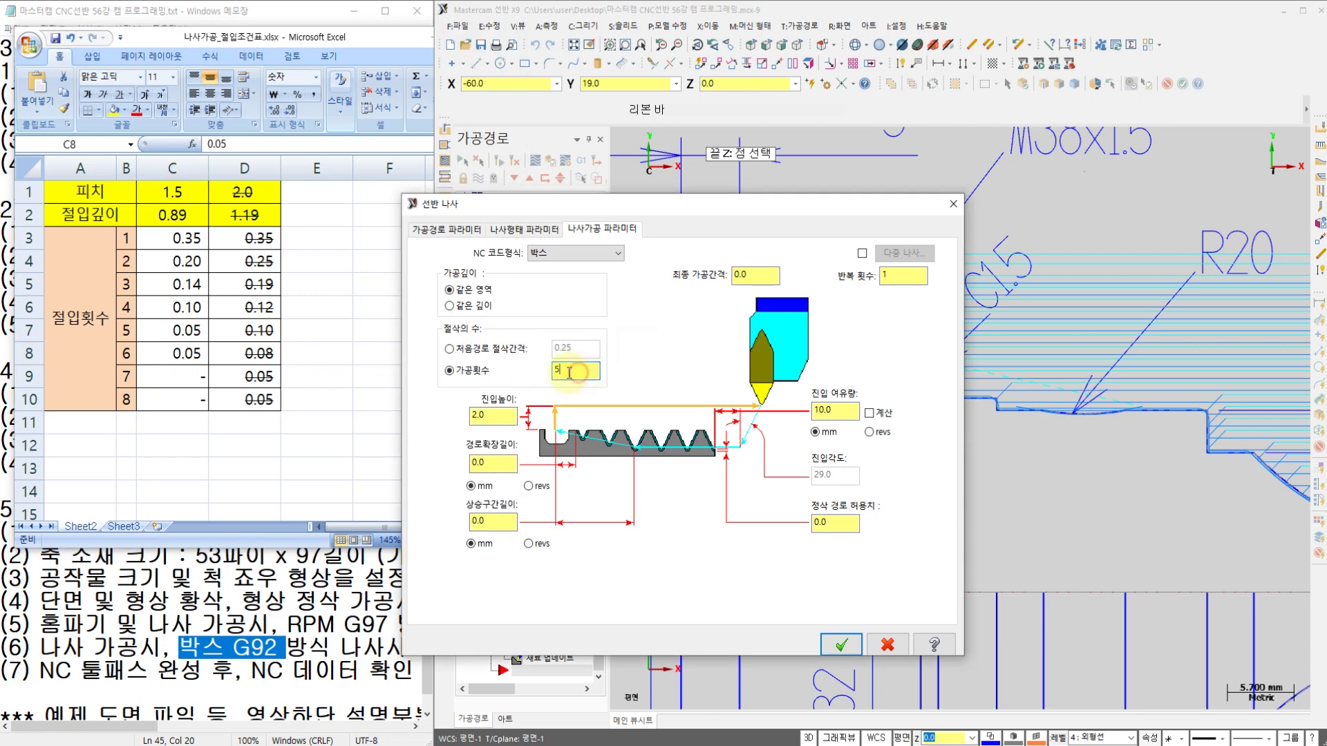
# Set the number of thread cutting passes (가공횟수) to 6, following the 1.5 mm pitch column of the cutting conditions table
pyautogui.press('BackSpace')
pyautogui.write('6')
pyautogui.moveTo(749, 206); pyautogui.dragTo(561, 244)
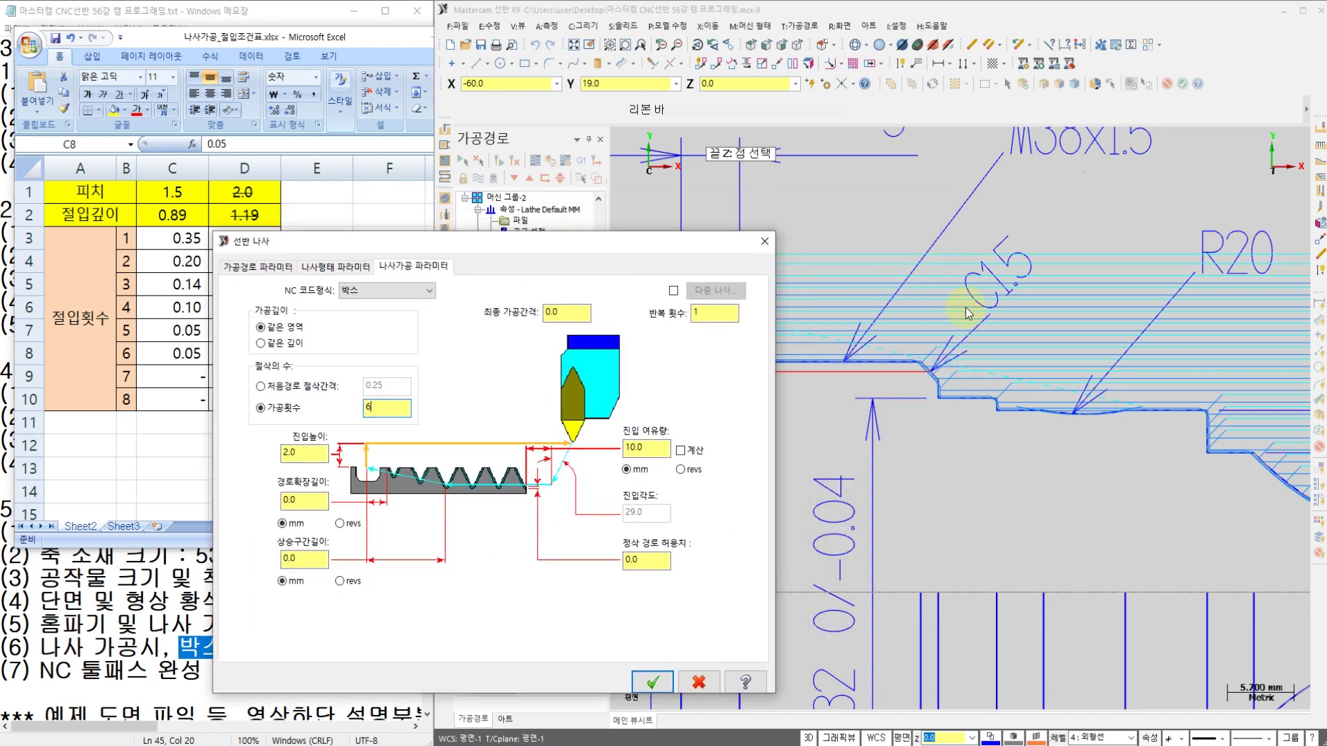
pyautogui.moveTo(720, 251); pyautogui.dragTo(602, 250)
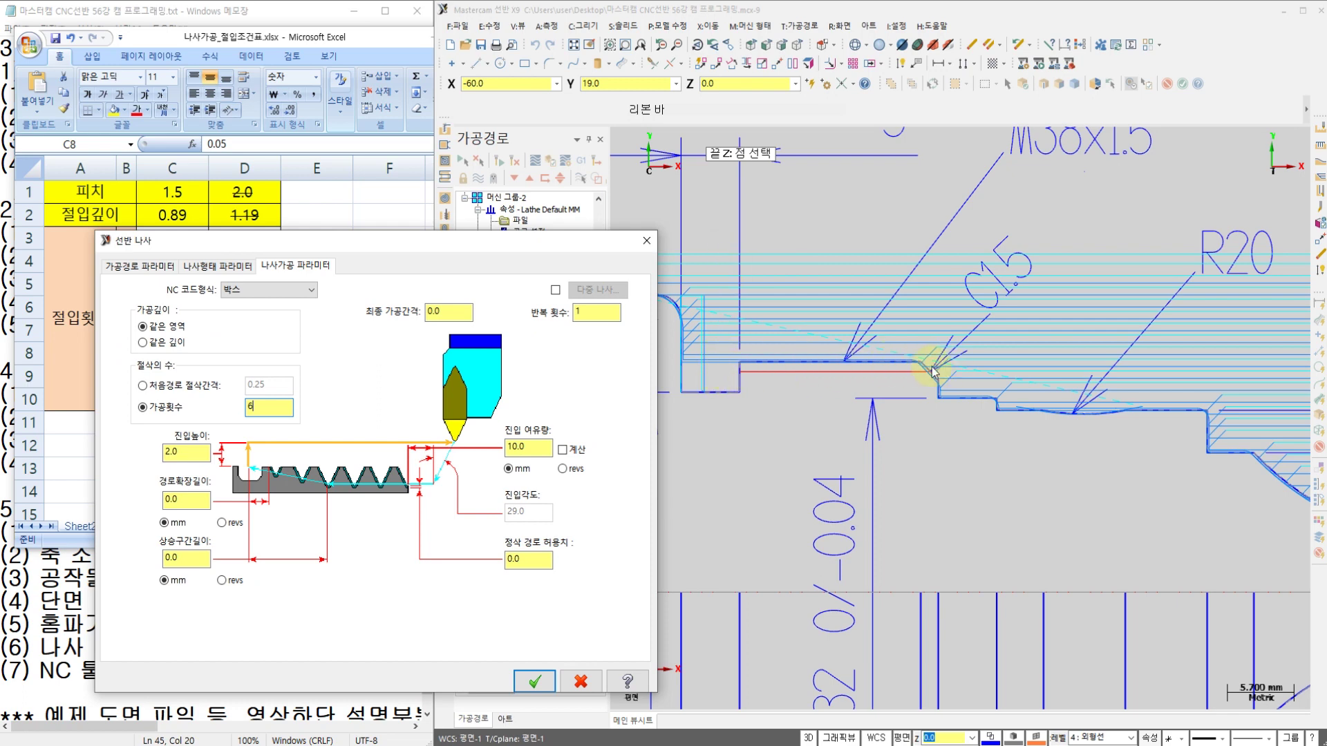
# Enable automatic calculation of the thread's lead-in allowance (진입 여유량), set the path extension length (경로확장길이) to 1.5 mm, and generate the toolpath
pyautogui.click(562, 450)
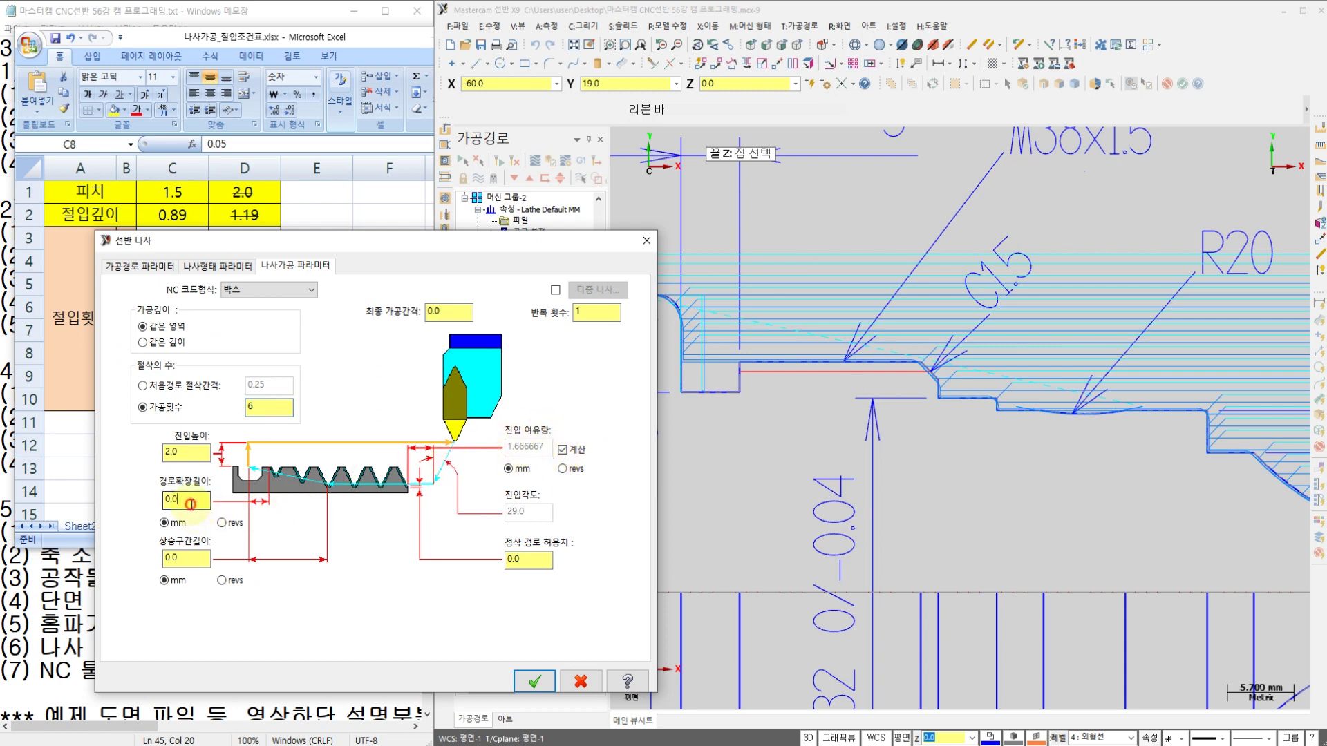
pyautogui.moveTo(191, 504); pyautogui.dragTo(134, 508)
pyautogui.write('1.5')
pyautogui.click(534, 681)
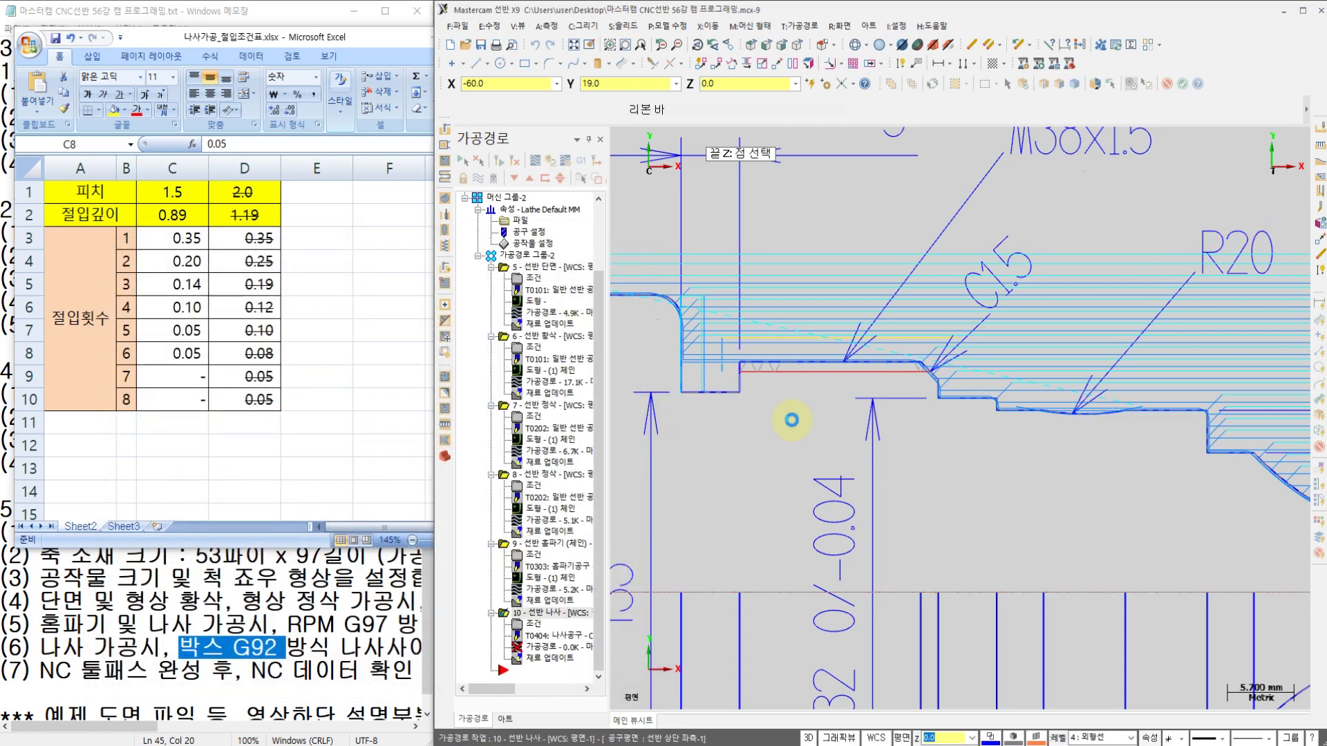
# Play the backplot of the threading operation, check the tool passes over the M38x1.5 section, and close the backplot
pyautogui.scroll(2, 789, 394)
pyautogui.scroll(-2, 792, 392)
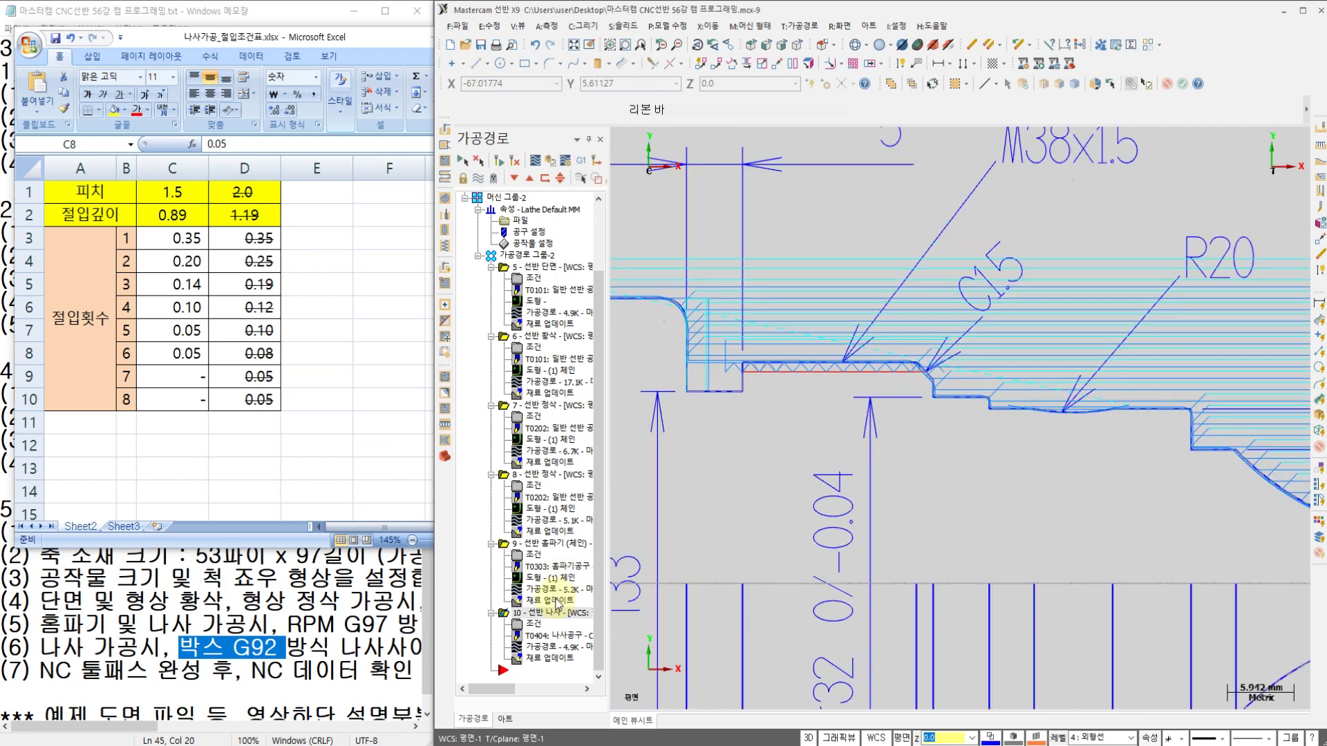
pyautogui.click(536, 649)
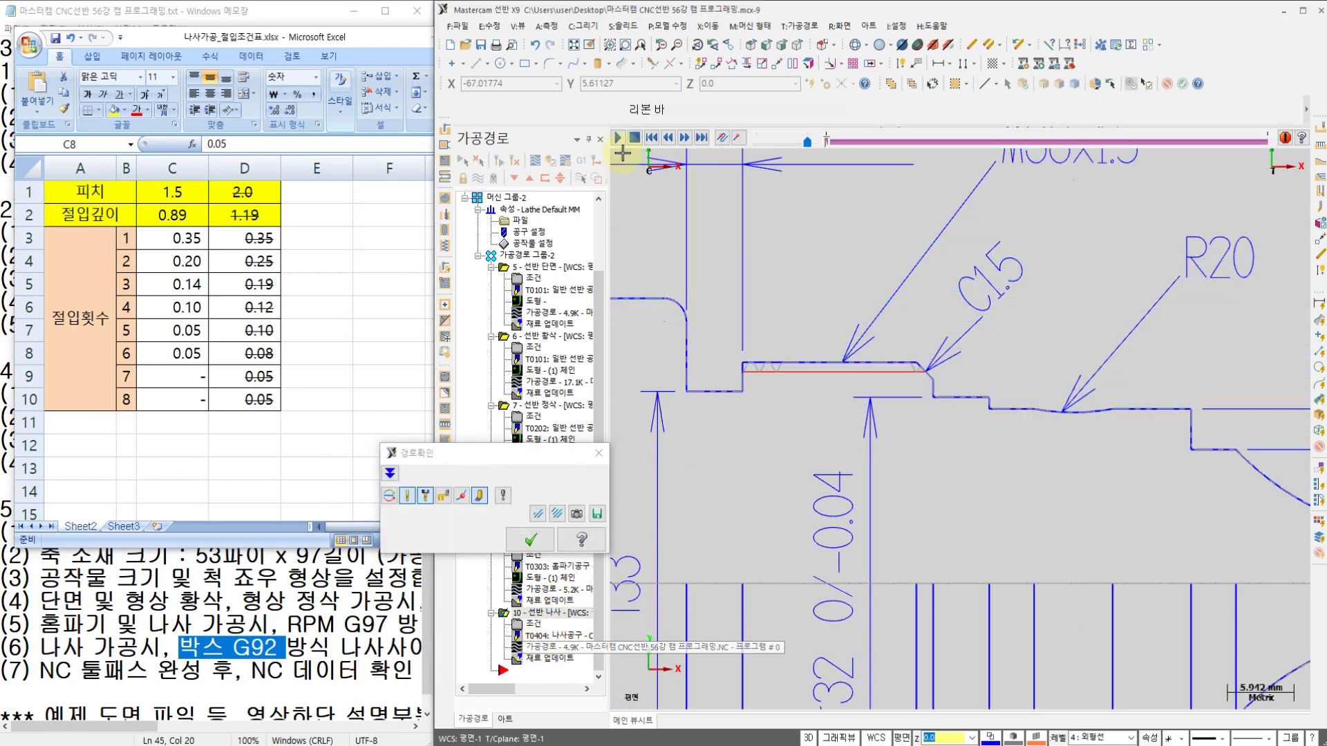
pyautogui.click(619, 138)
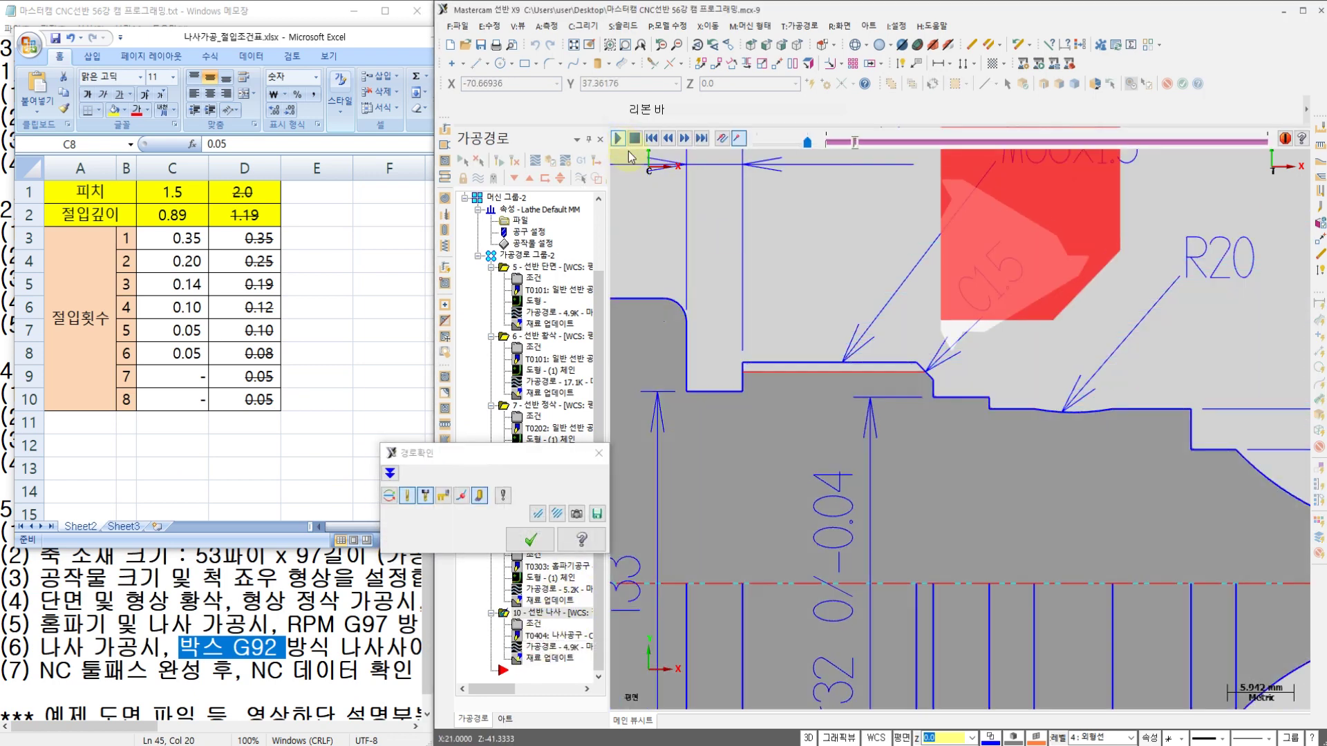
pyautogui.scroll(2, 805, 363)
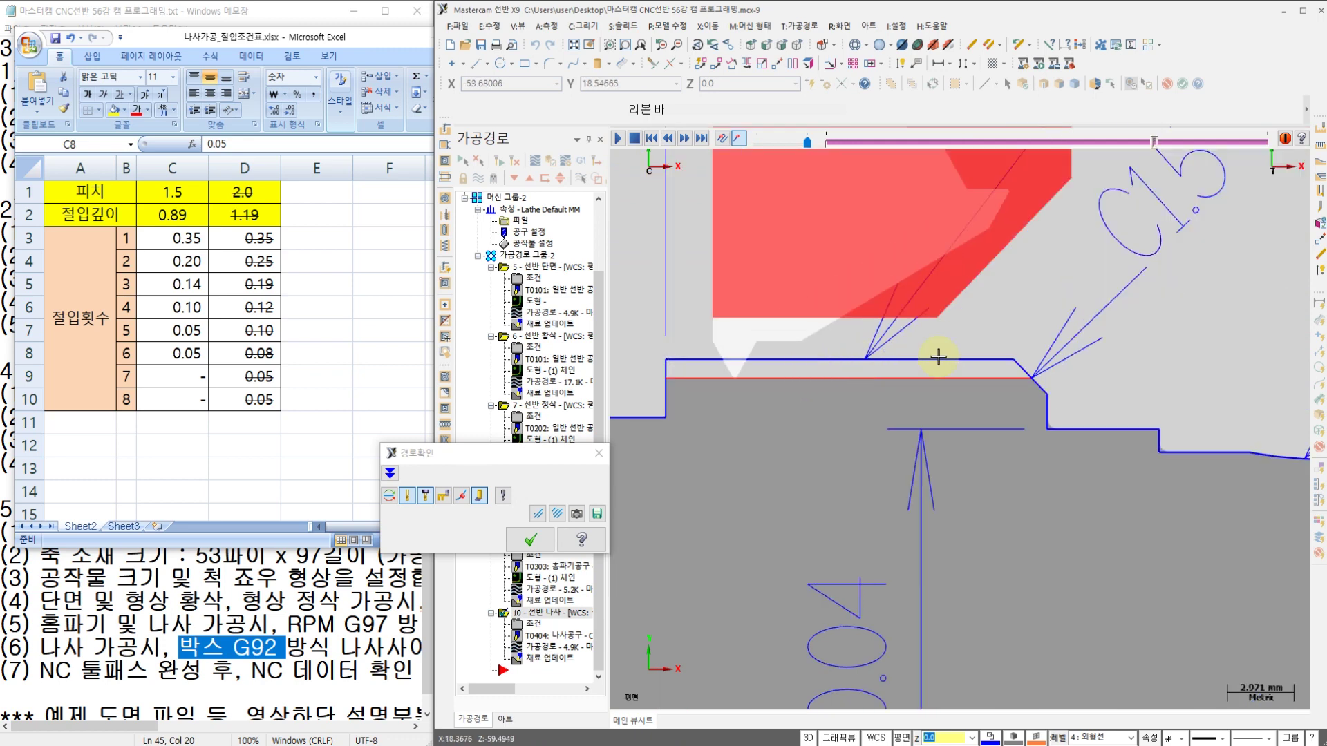
pyautogui.scroll(-3, 925, 364)
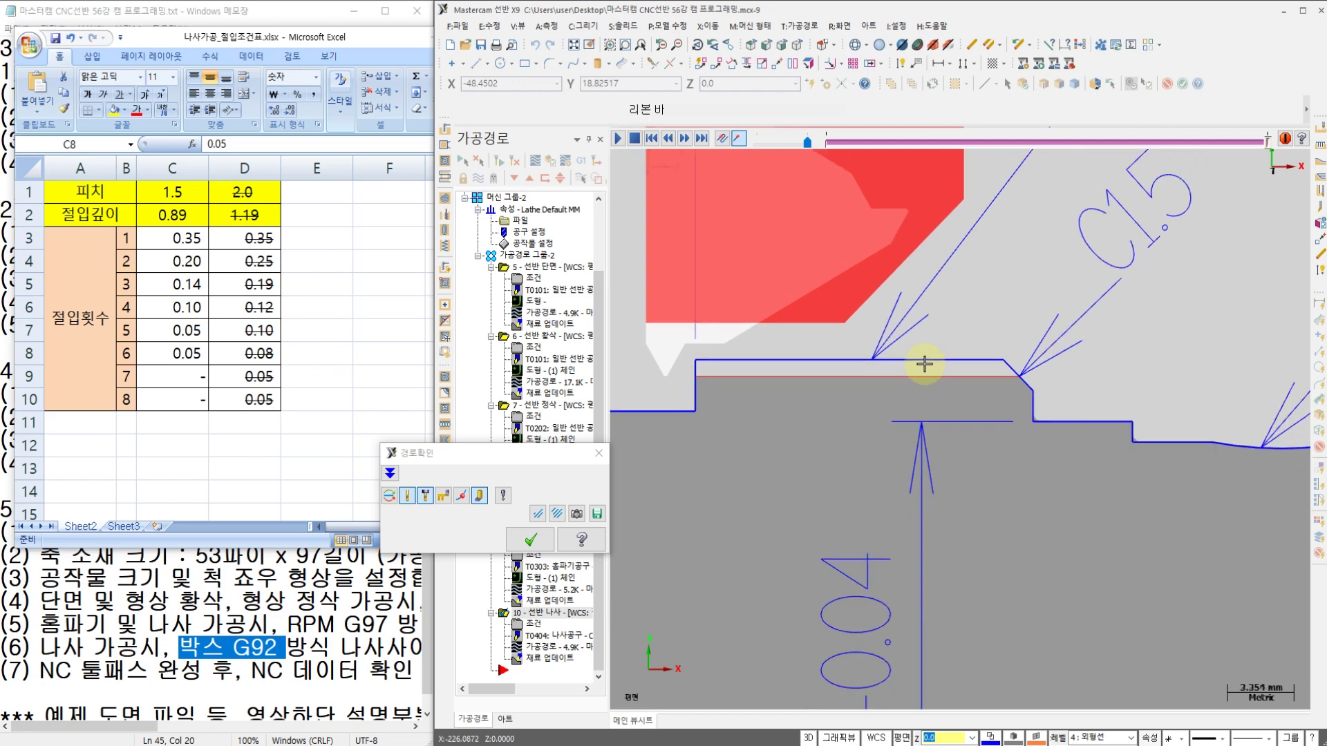
pyautogui.click(544, 543)
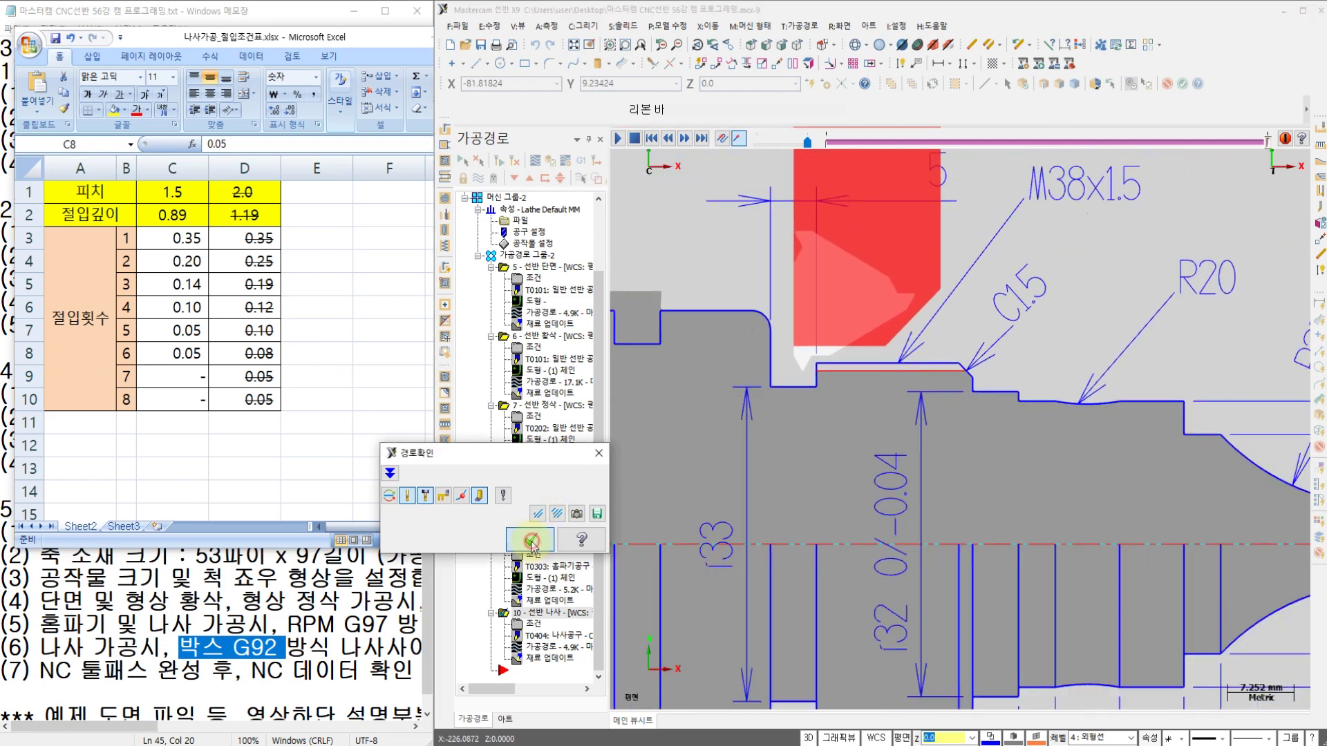
pyautogui.scroll(-3, 811, 385)
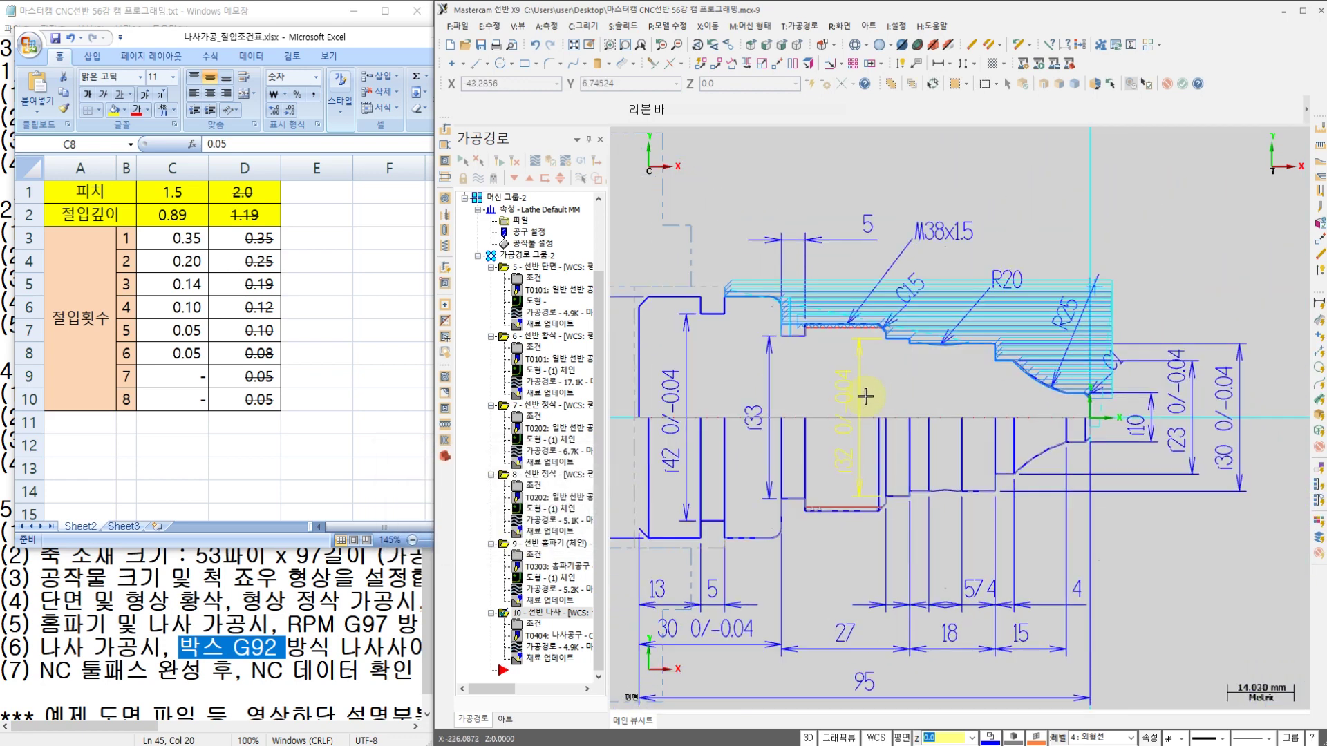
# Switch to the Notepad notes and review the five listed operations of the second-side (2차 앞단) shaft machining
pyautogui.click(243, 601)
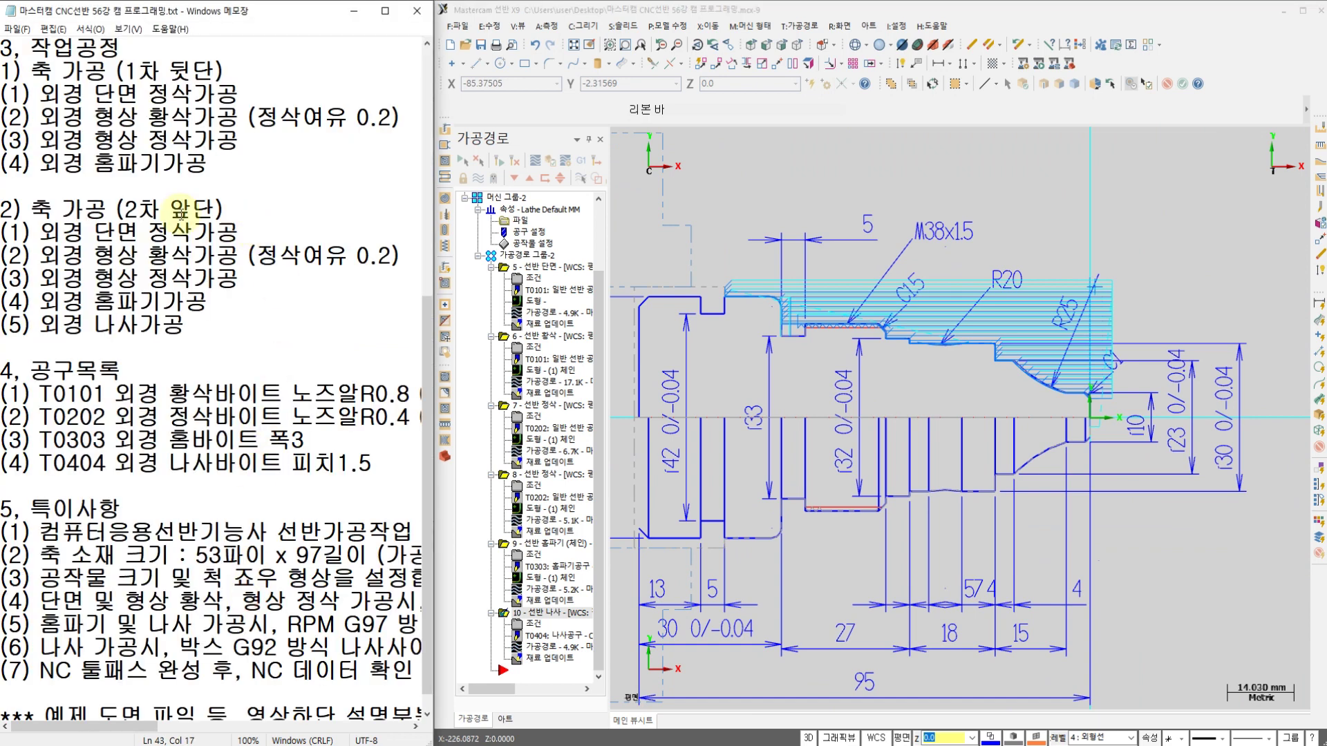
pyautogui.click(129, 209)
pyautogui.click(192, 337)
pyautogui.moveTo(192, 336); pyautogui.dragTo(31, 232)
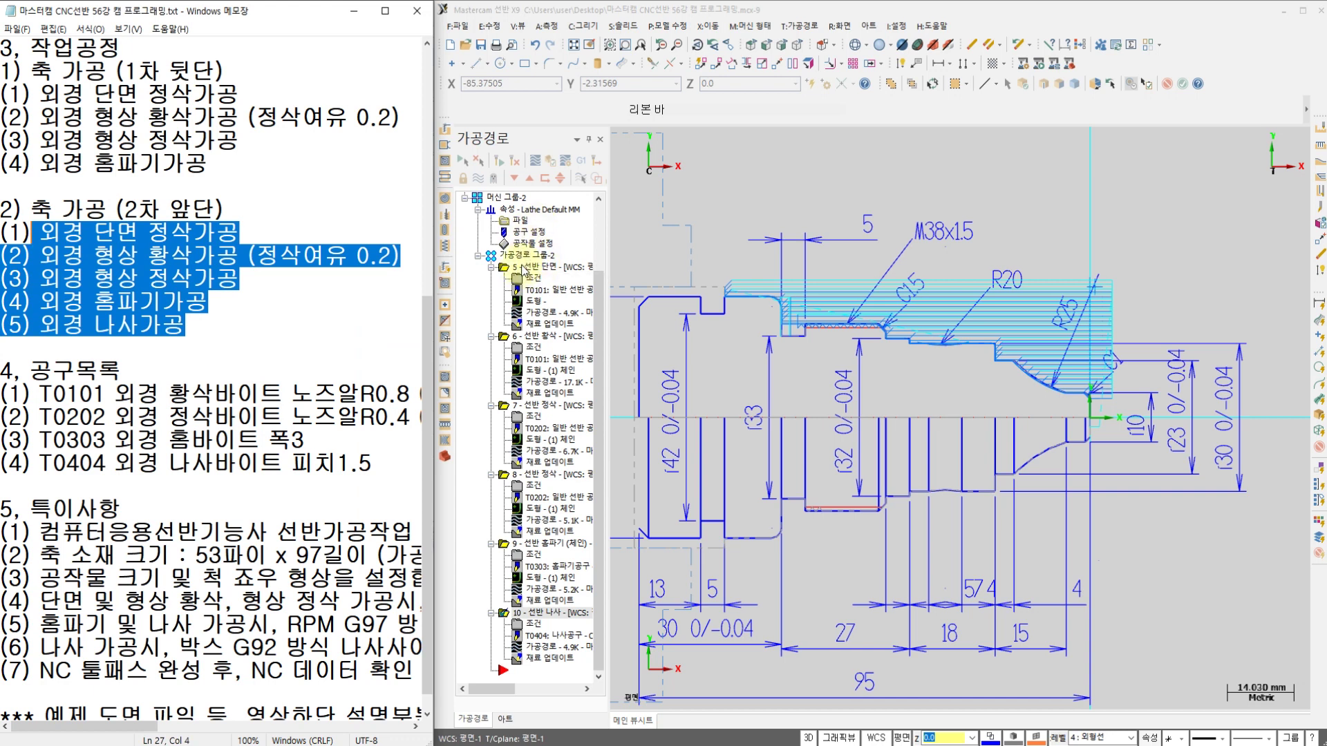
# Select all operations of toolpath group 2 (가공경로 그룹-2) in Mastercam and play their backplot through to the end
pyautogui.scroll(3, 523, 268)
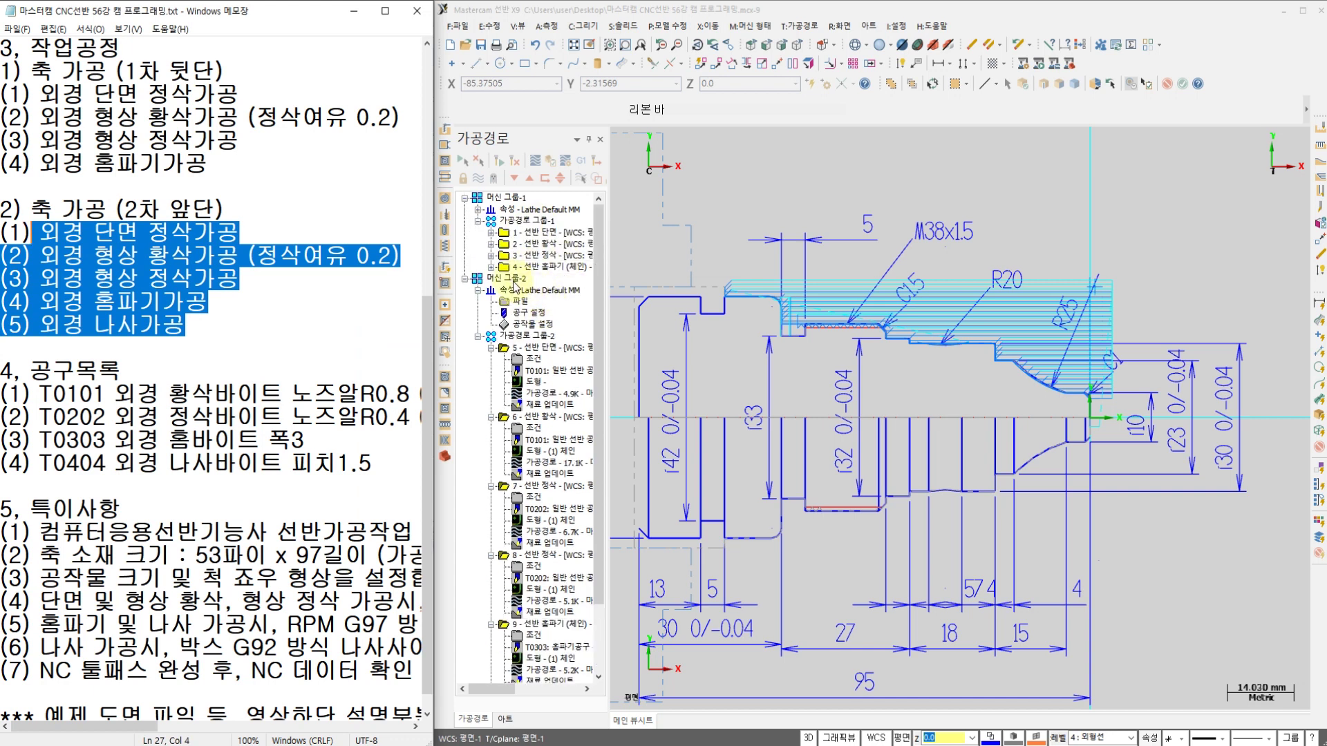
pyautogui.click(528, 337)
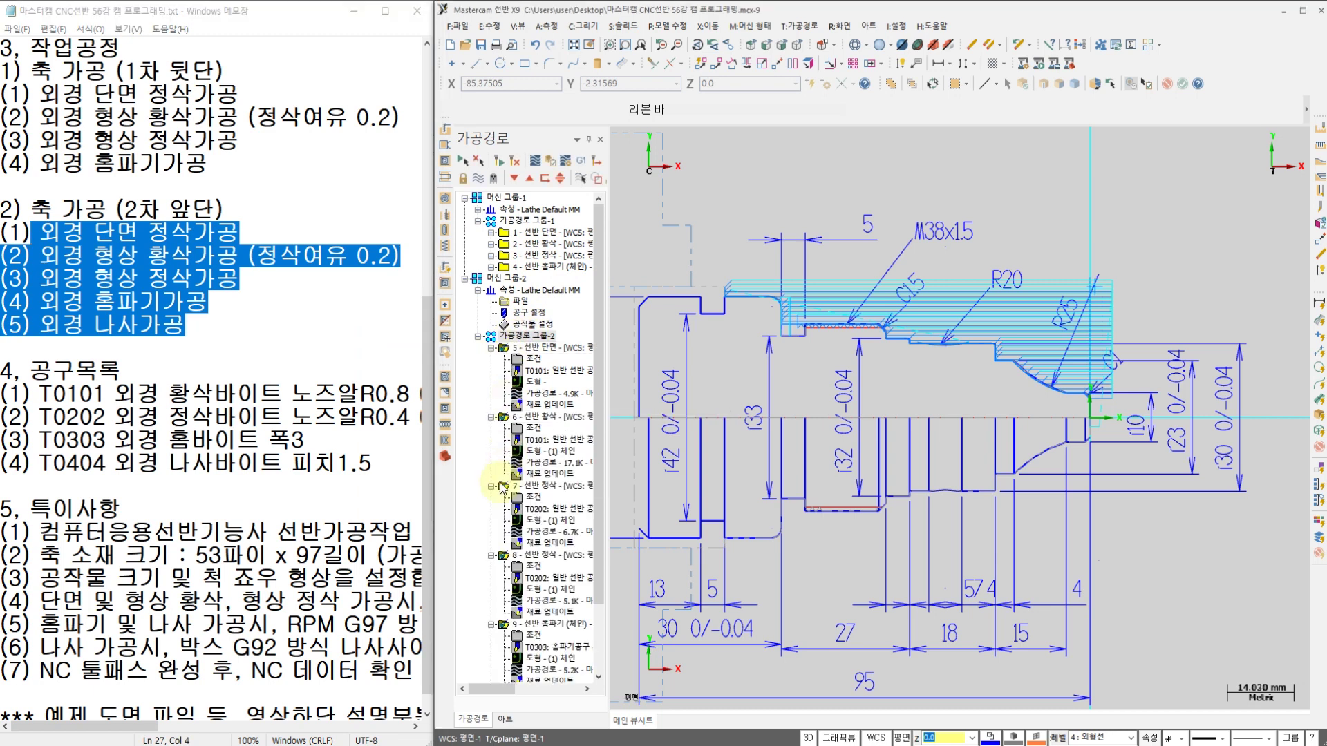
pyautogui.click(534, 163)
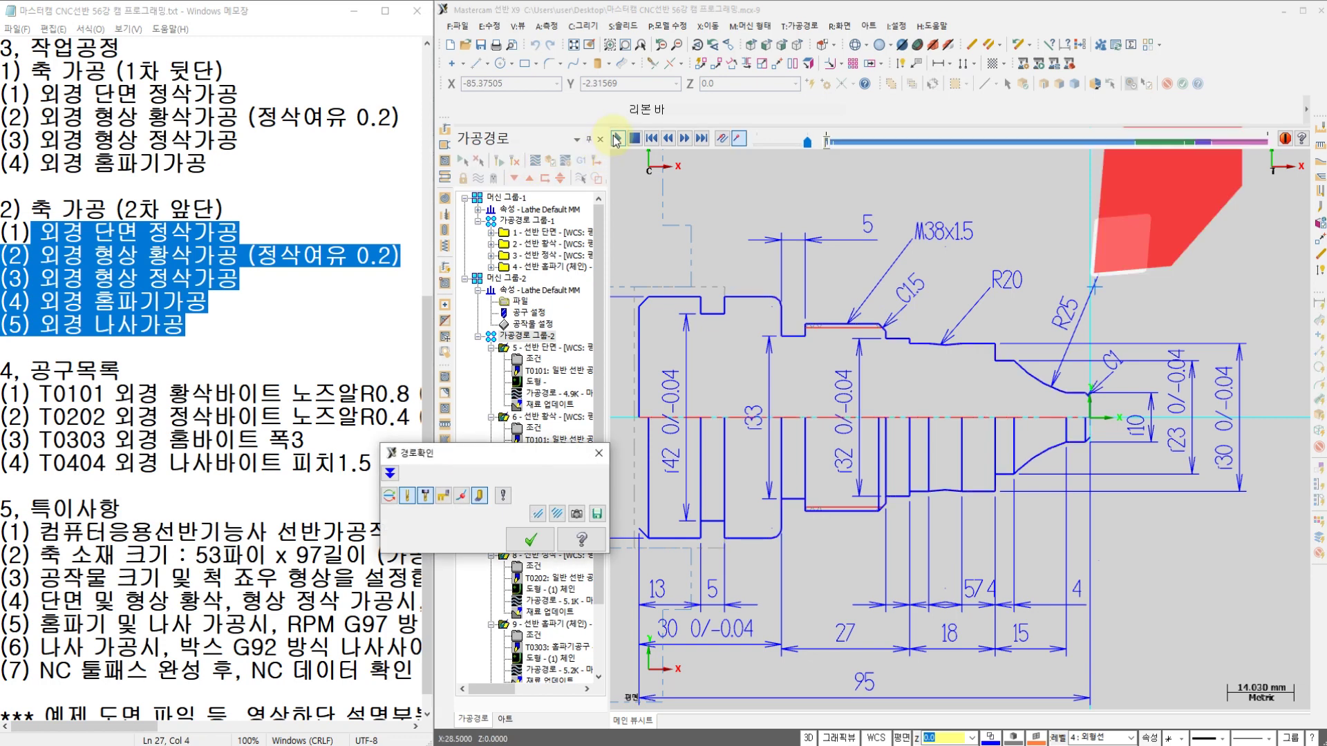
pyautogui.click(617, 139)
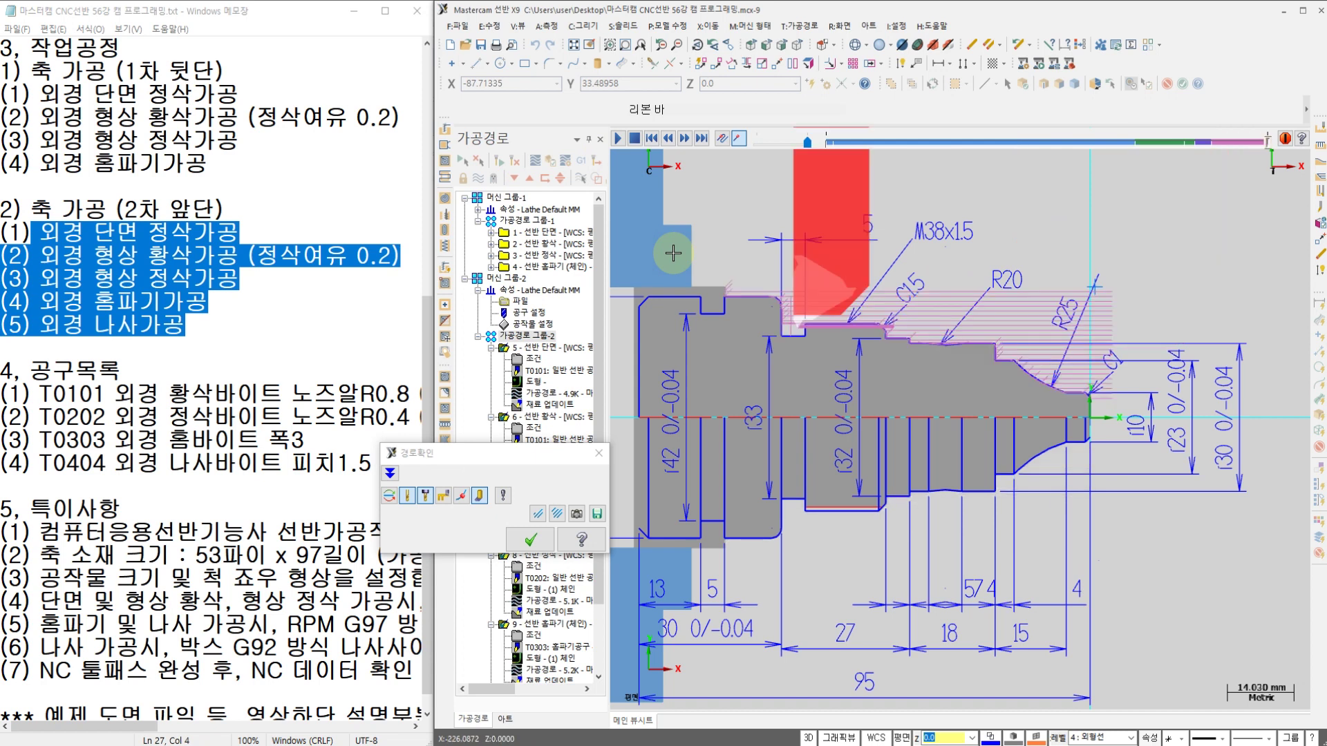
# Examine the backplotted thread start and the C1.5 chamfer next to the M38x1.5 section up close
pyautogui.scroll(1, 856, 245)
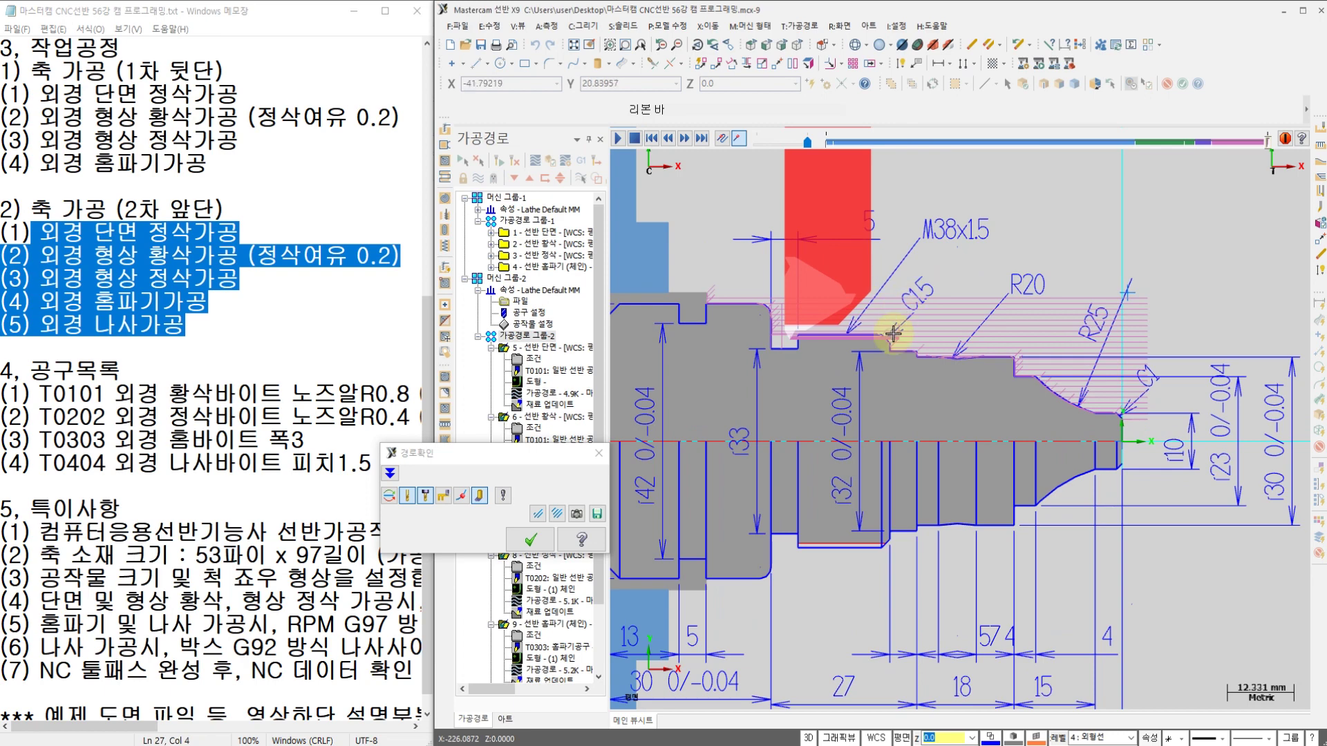
pyautogui.scroll(2, 893, 333)
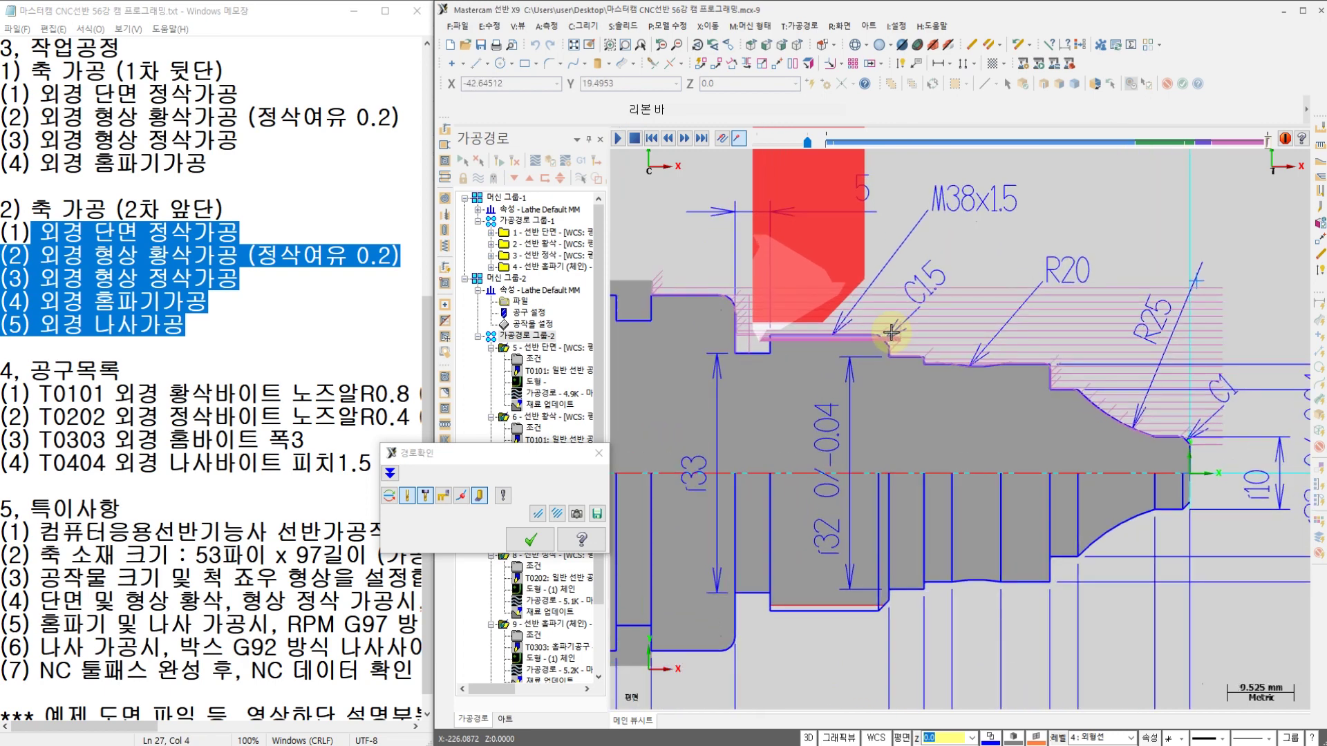
pyautogui.scroll(15, 913, 337)
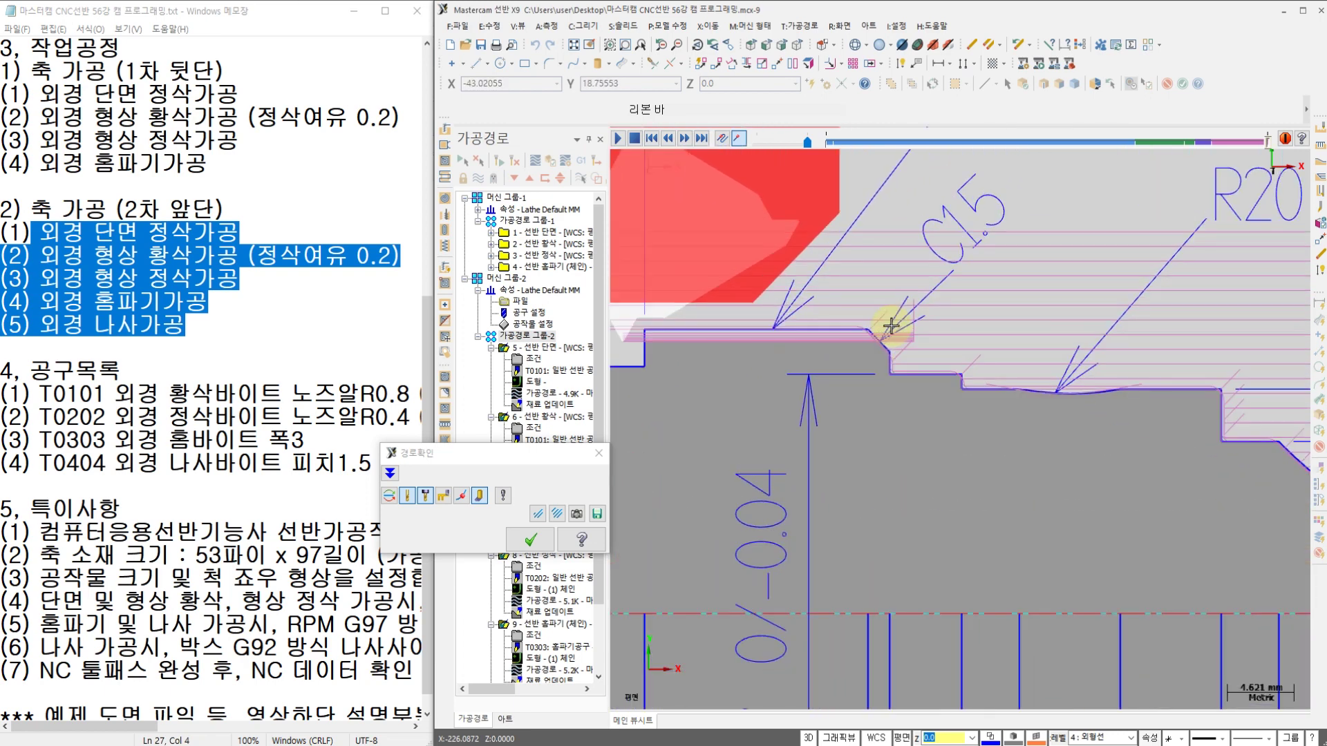
pyautogui.scroll(3, 913, 336)
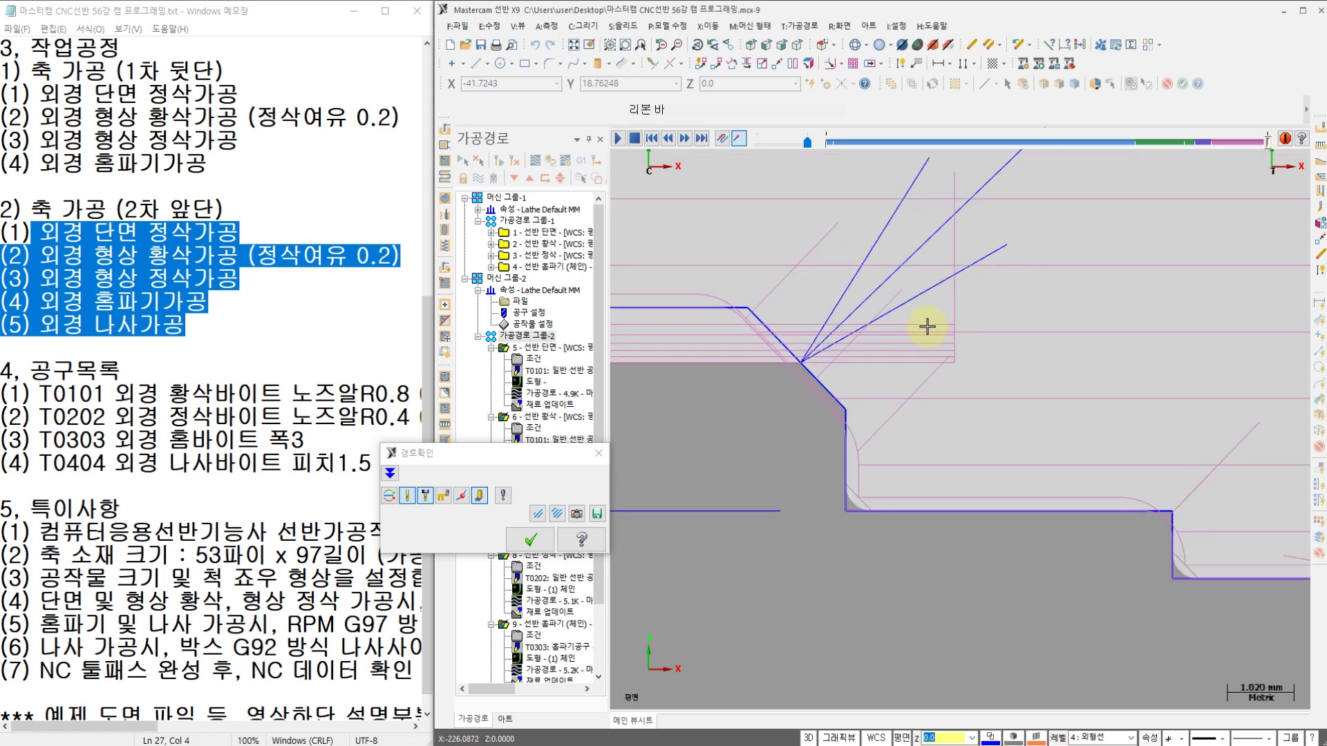
pyautogui.scroll(-15, 921, 362)
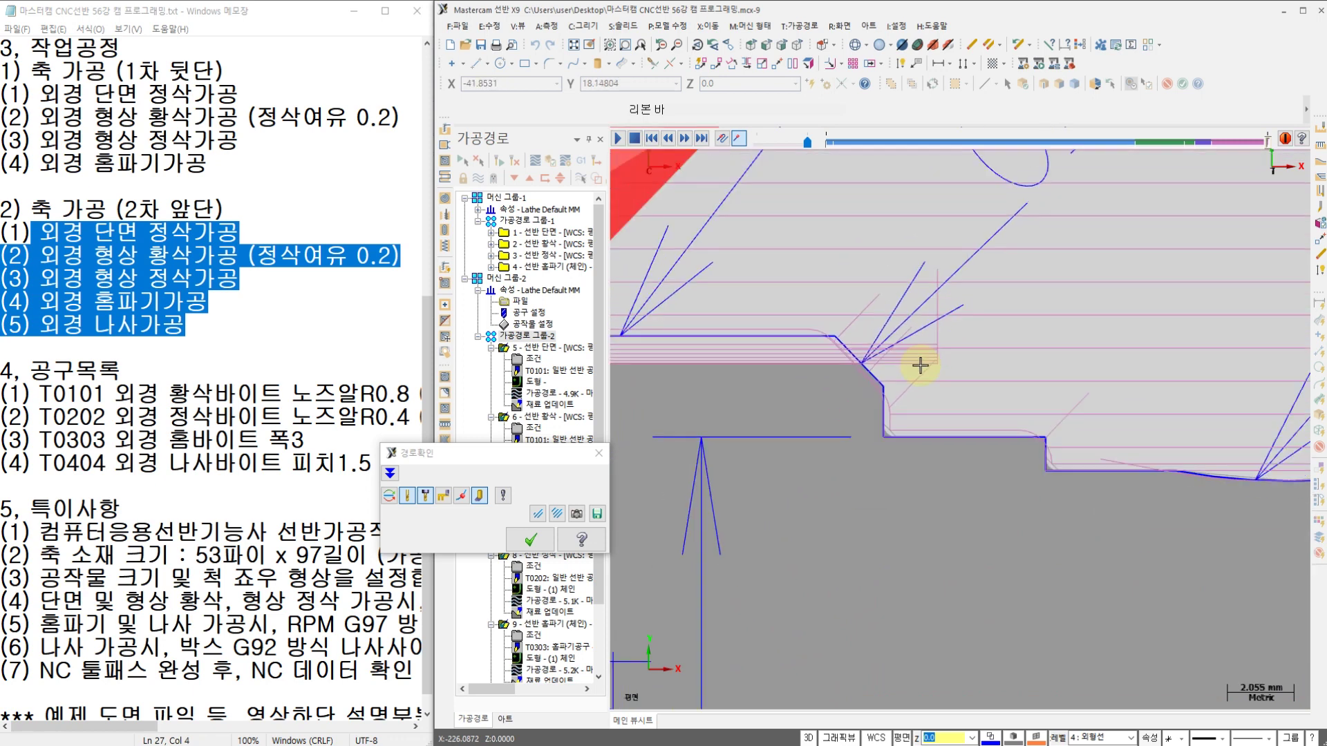
# Examine the backplotted cut along the R25 arc and the C1 chamfer at the shaft's front end
pyautogui.scroll(4, 1140, 418)
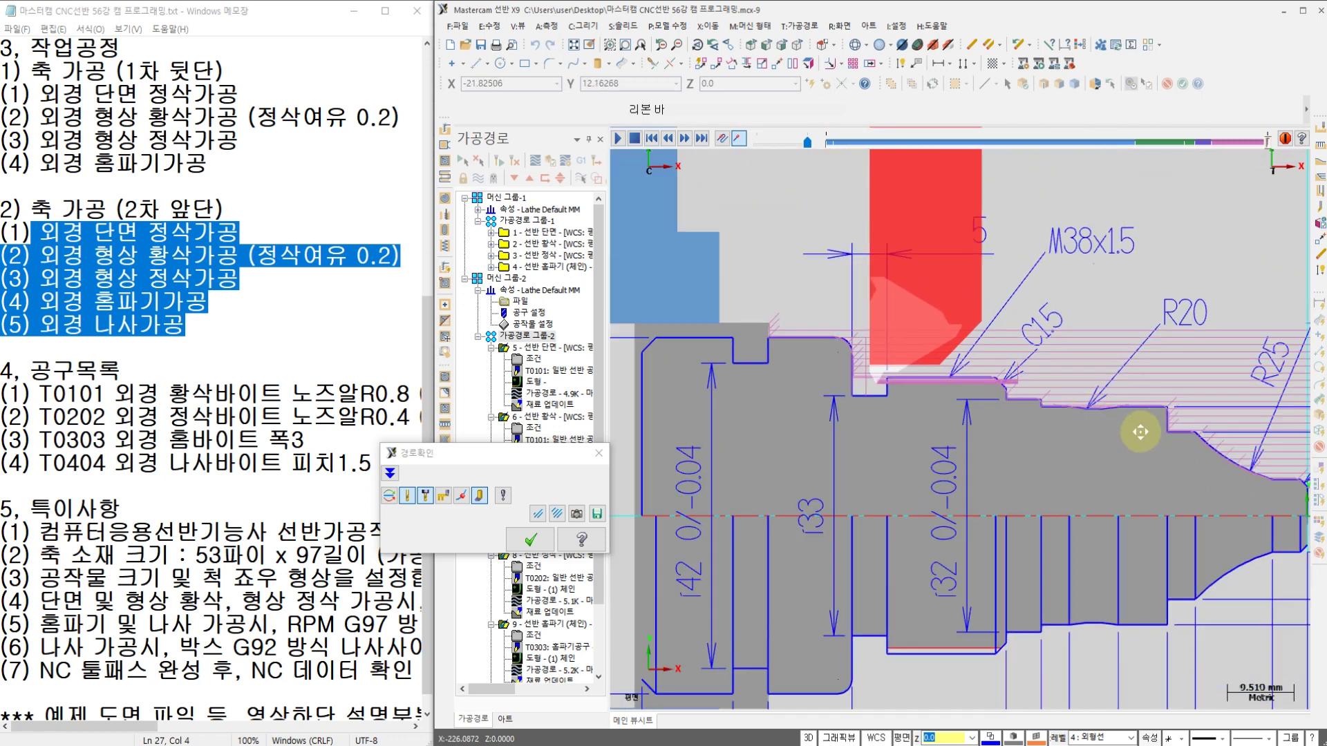
pyautogui.scroll(3, 1191, 480)
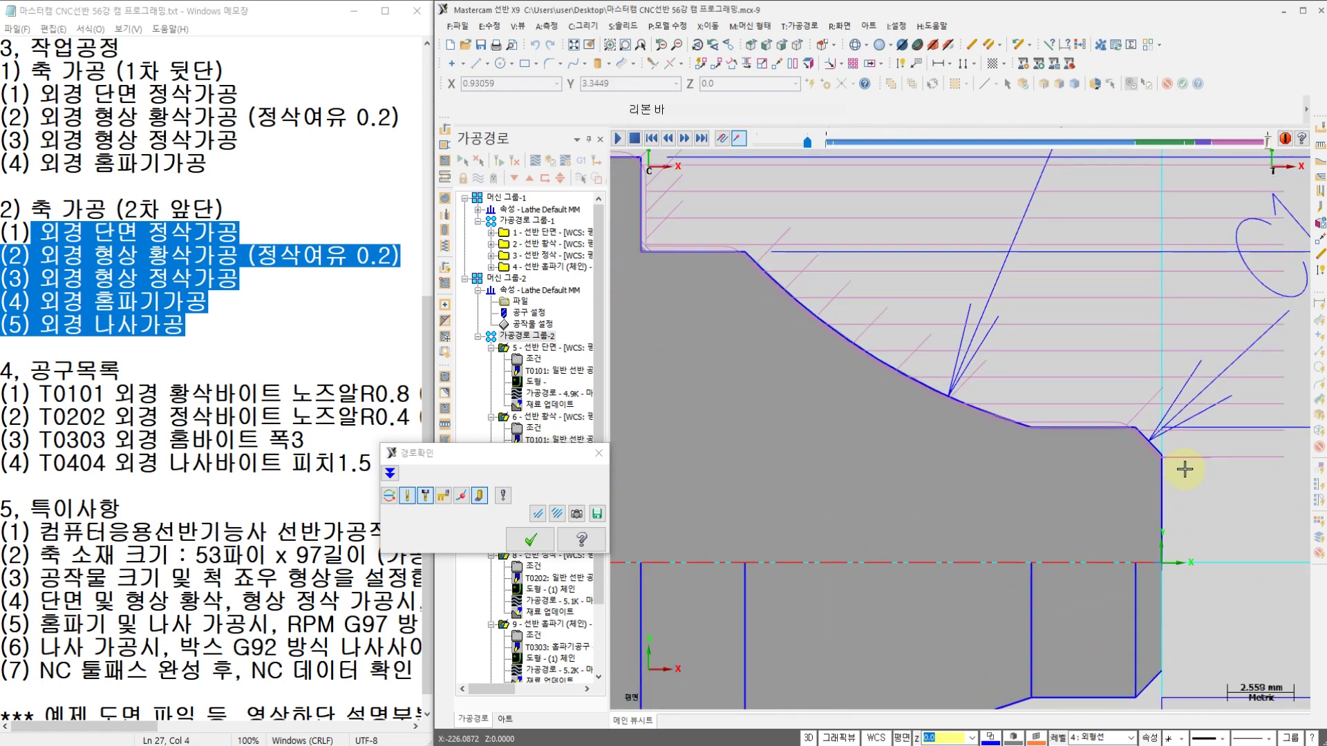
pyautogui.scroll(3, 1098, 463)
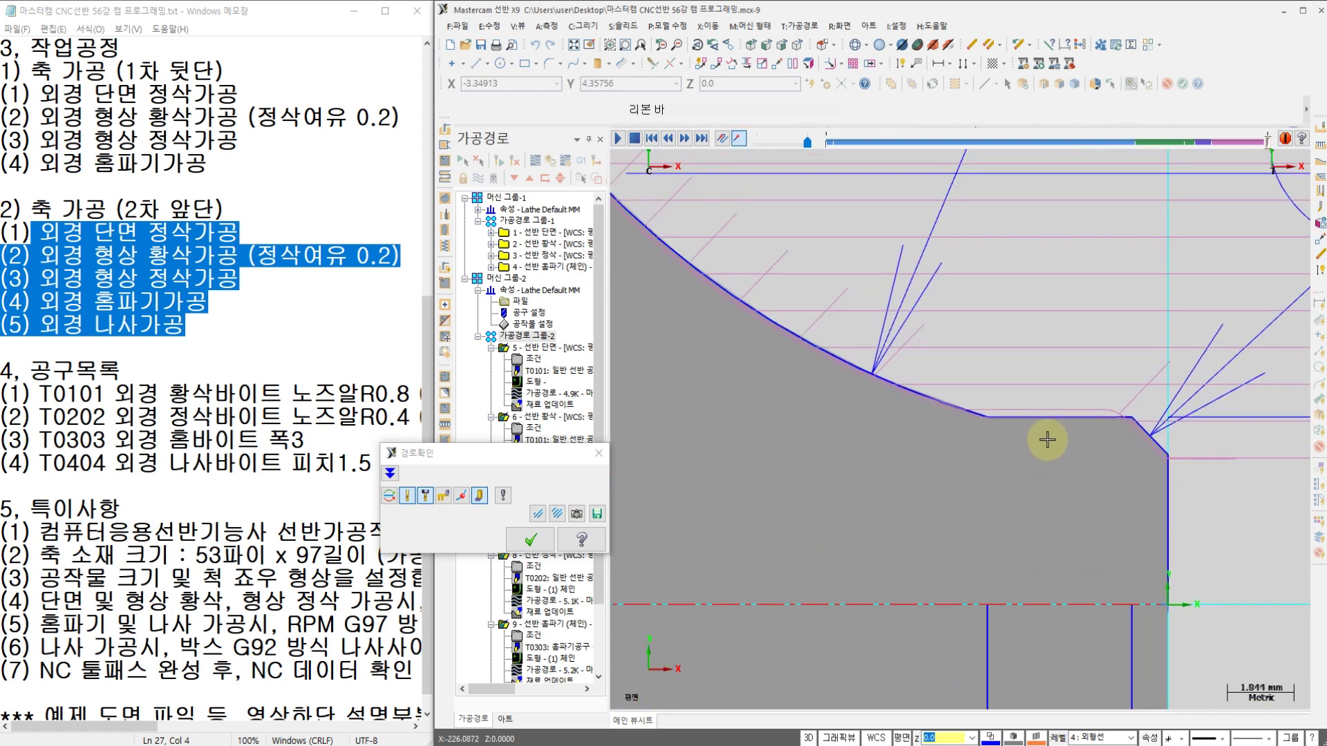
pyautogui.scroll(-1, 1064, 415)
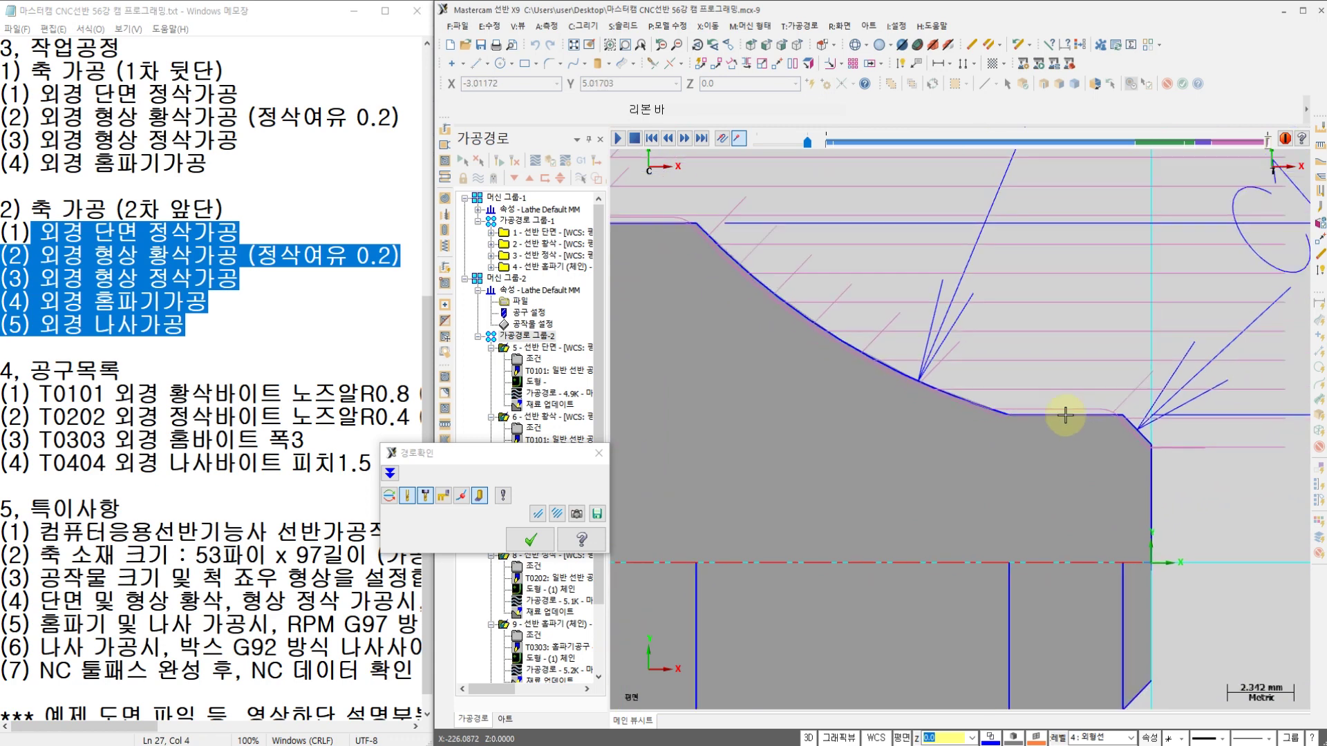
# Examine the backplotted groove beside the thread and the rounded shoulder corner, and close the backplot
pyautogui.scroll(-3, 1065, 415)
pyautogui.moveTo(887, 388); pyautogui.dragTo(1192, 437, button='middle')
pyautogui.moveTo(861, 408); pyautogui.dragTo(1100, 426, button='middle')
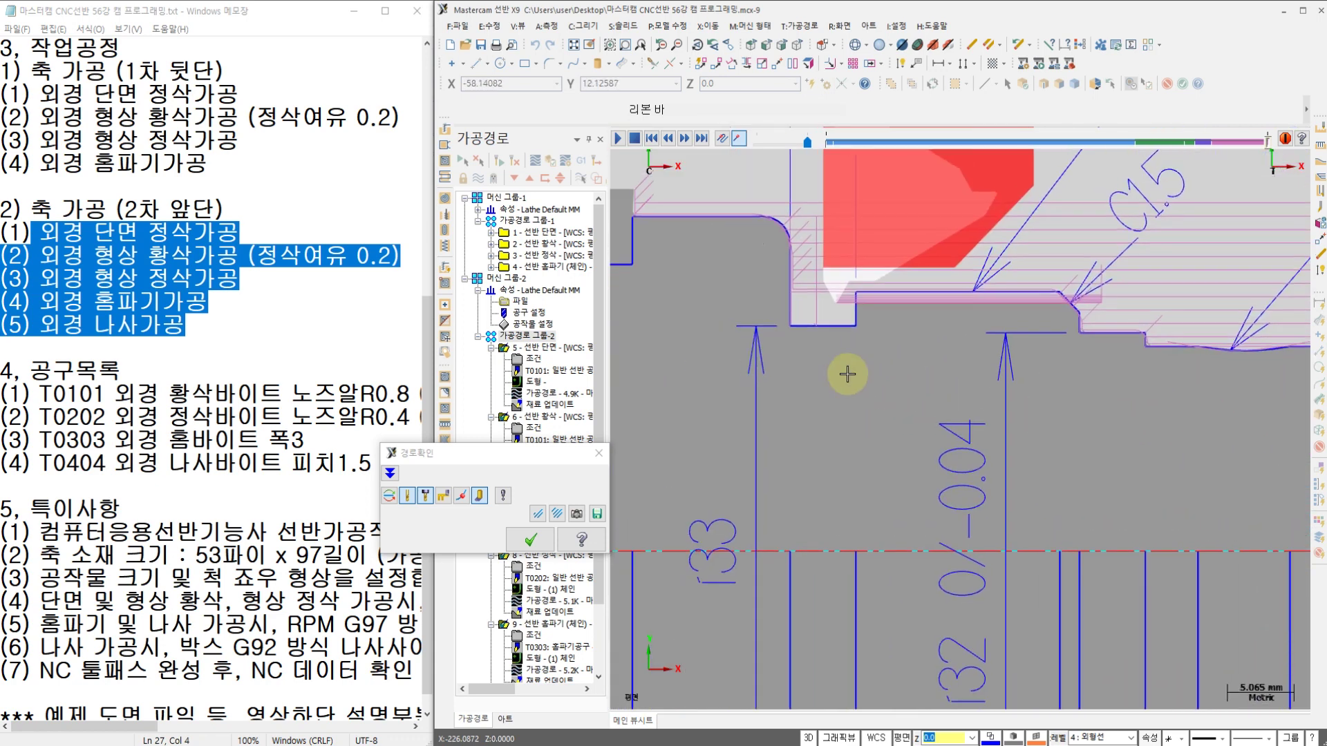
pyautogui.moveTo(632, 261); pyautogui.dragTo(732, 290, button='middle')
pyautogui.scroll(2, 727, 244)
pyautogui.scroll(3, 999, 282)
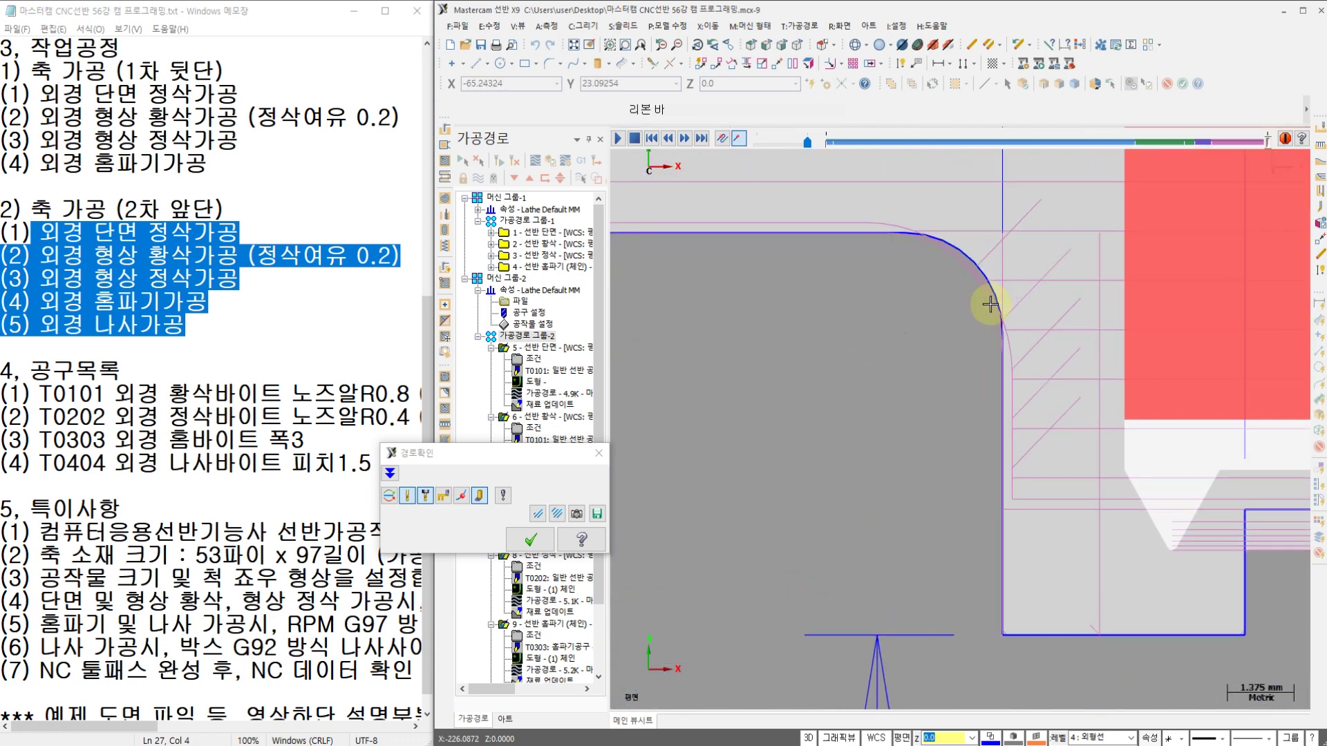
pyautogui.scroll(-9, 991, 304)
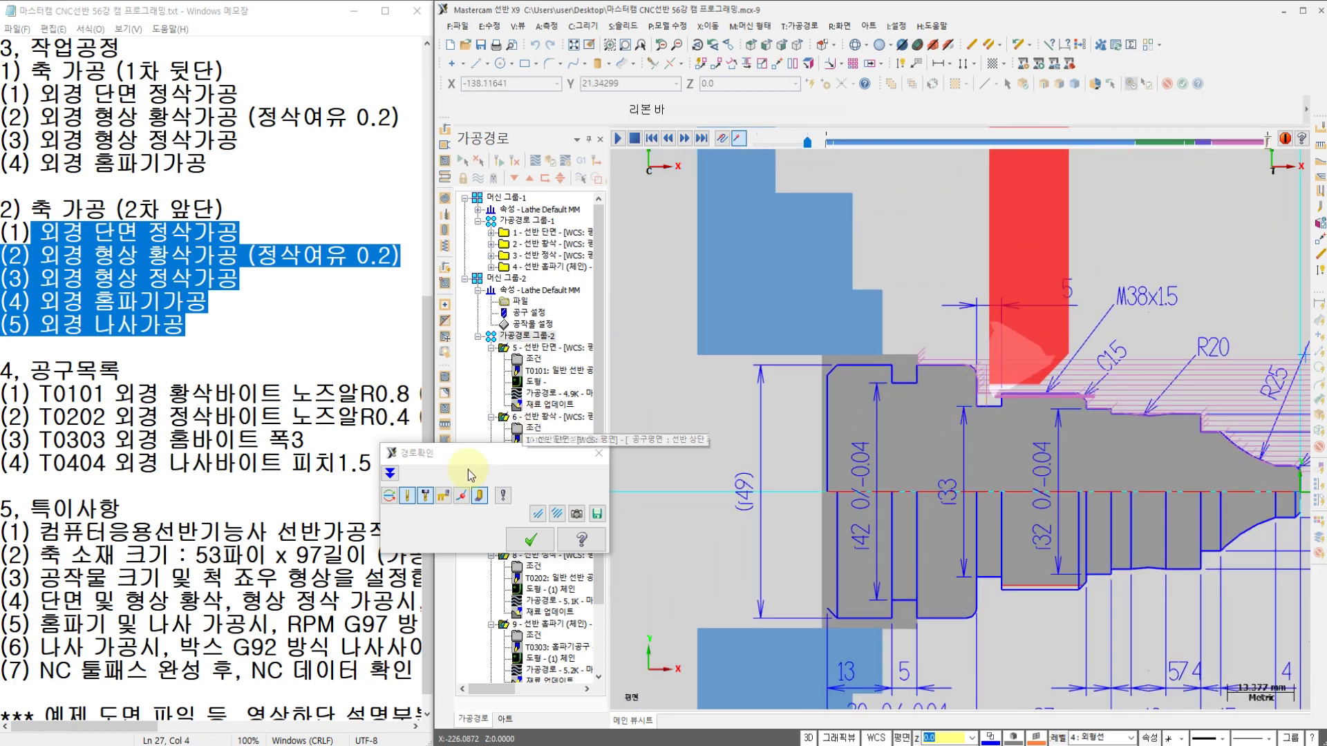
pyautogui.click(531, 541)
pyautogui.scroll(-1, 909, 385)
pyautogui.moveTo(995, 415); pyautogui.dragTo(869, 364, button='middle')
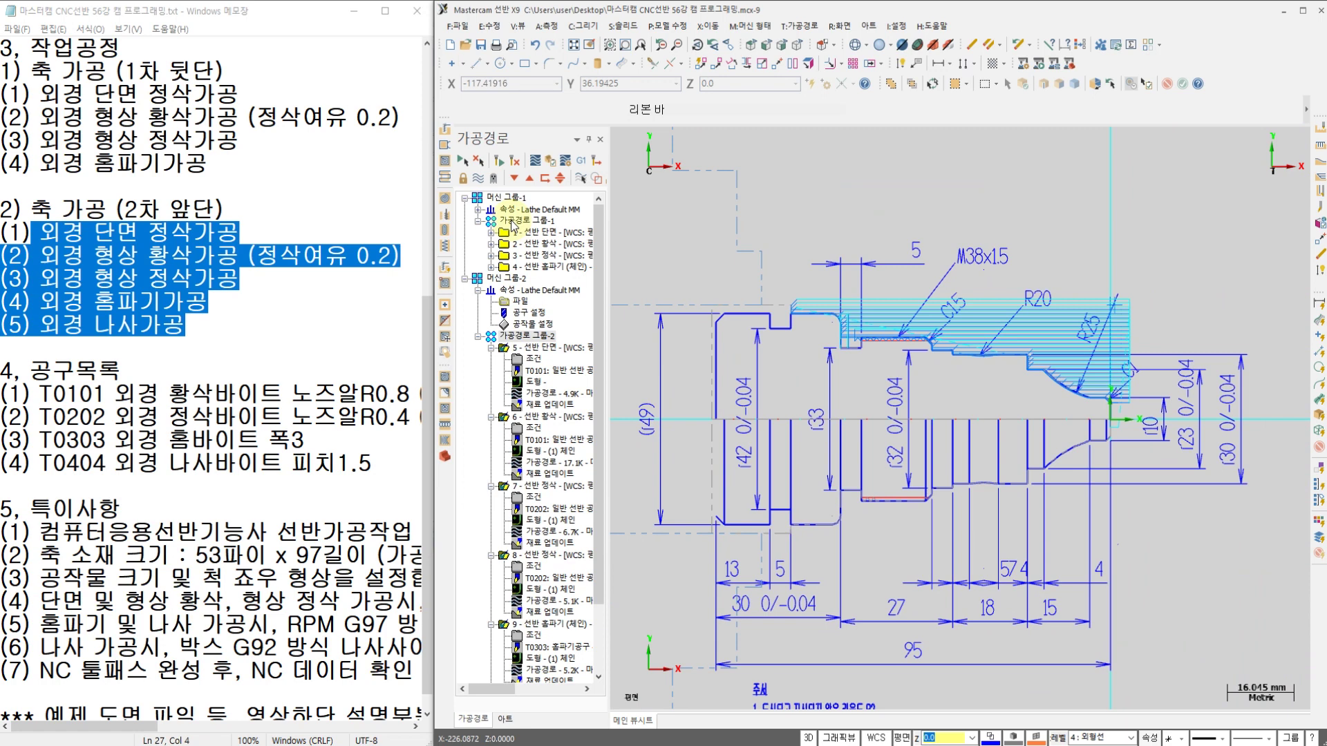
# Open the solid verification of toolpath group 2 in the Mastercam simulator and set an isometric view of the stock and chuck
pyautogui.scroll(2, 967, 422)
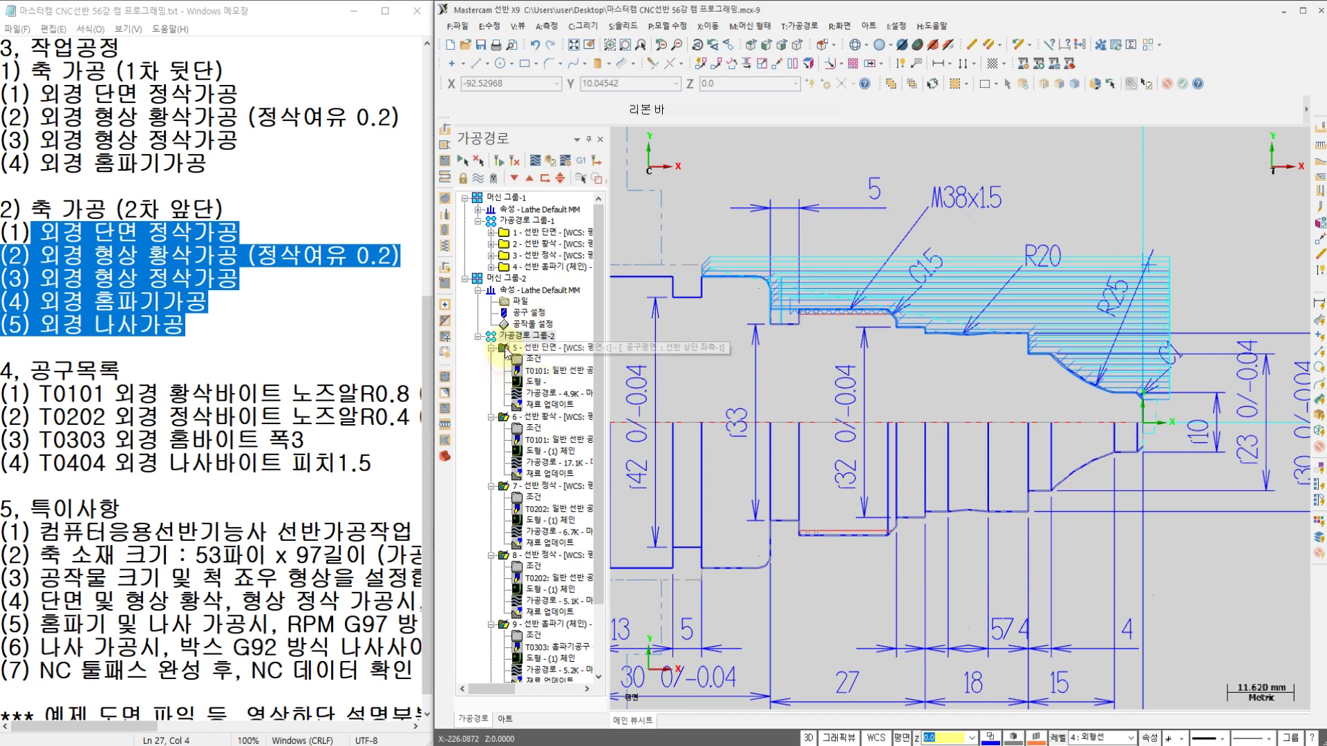
pyautogui.click(550, 162)
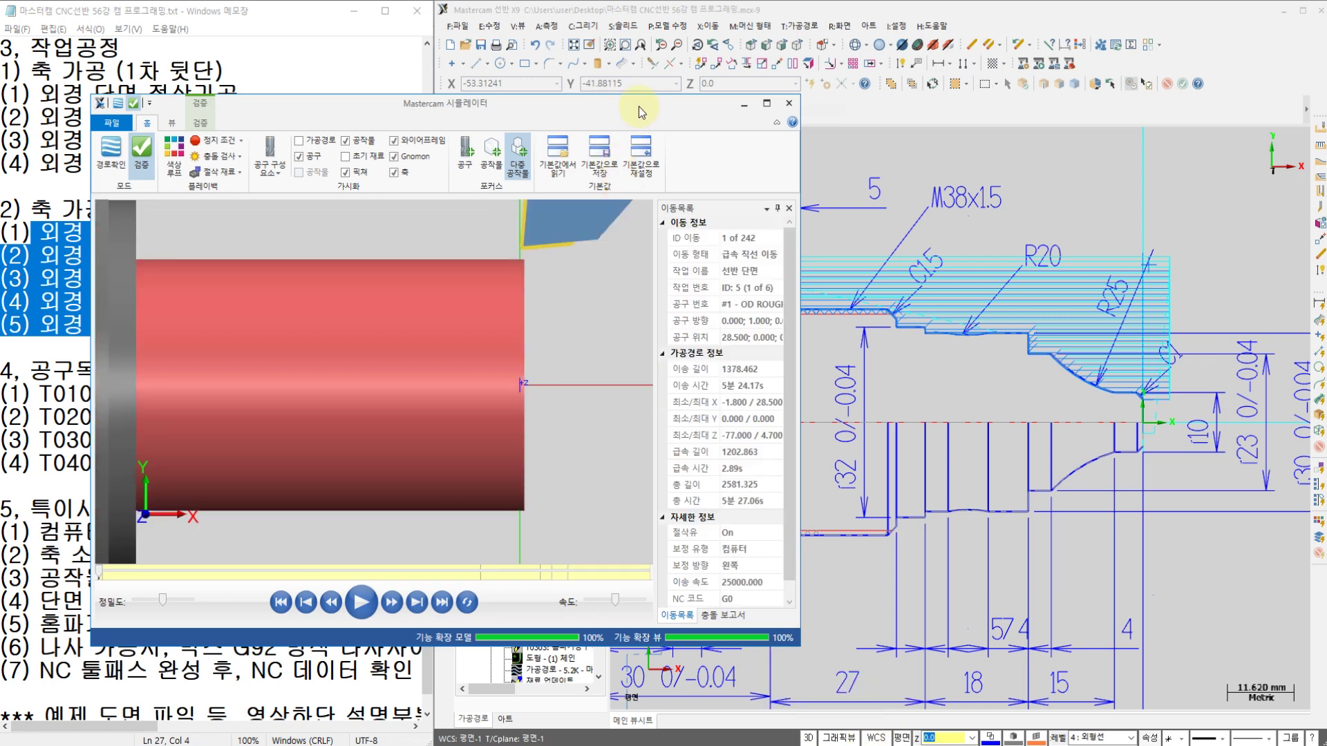
pyautogui.moveTo(638, 106); pyautogui.dragTo(757, 106)
pyautogui.scroll(-3, 628, 359)
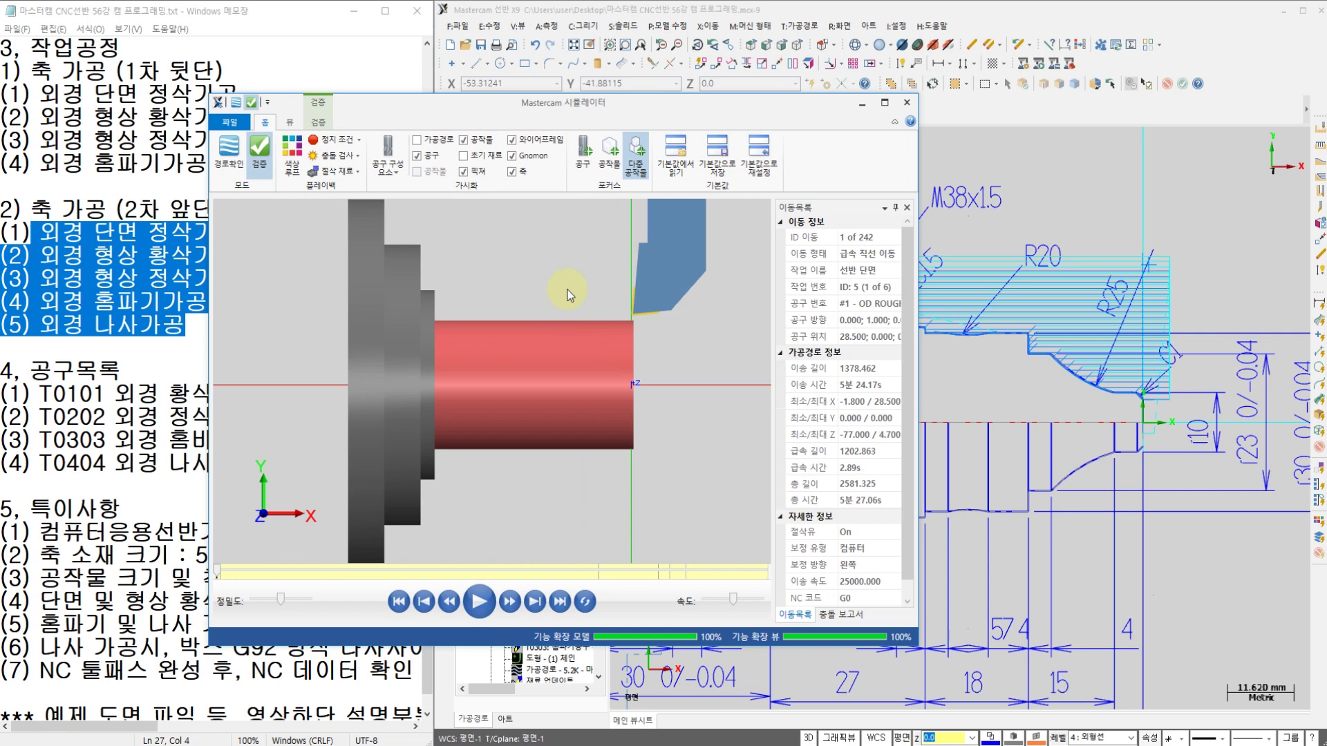
pyautogui.moveTo(550, 293); pyautogui.dragTo(538, 309, button='middle')
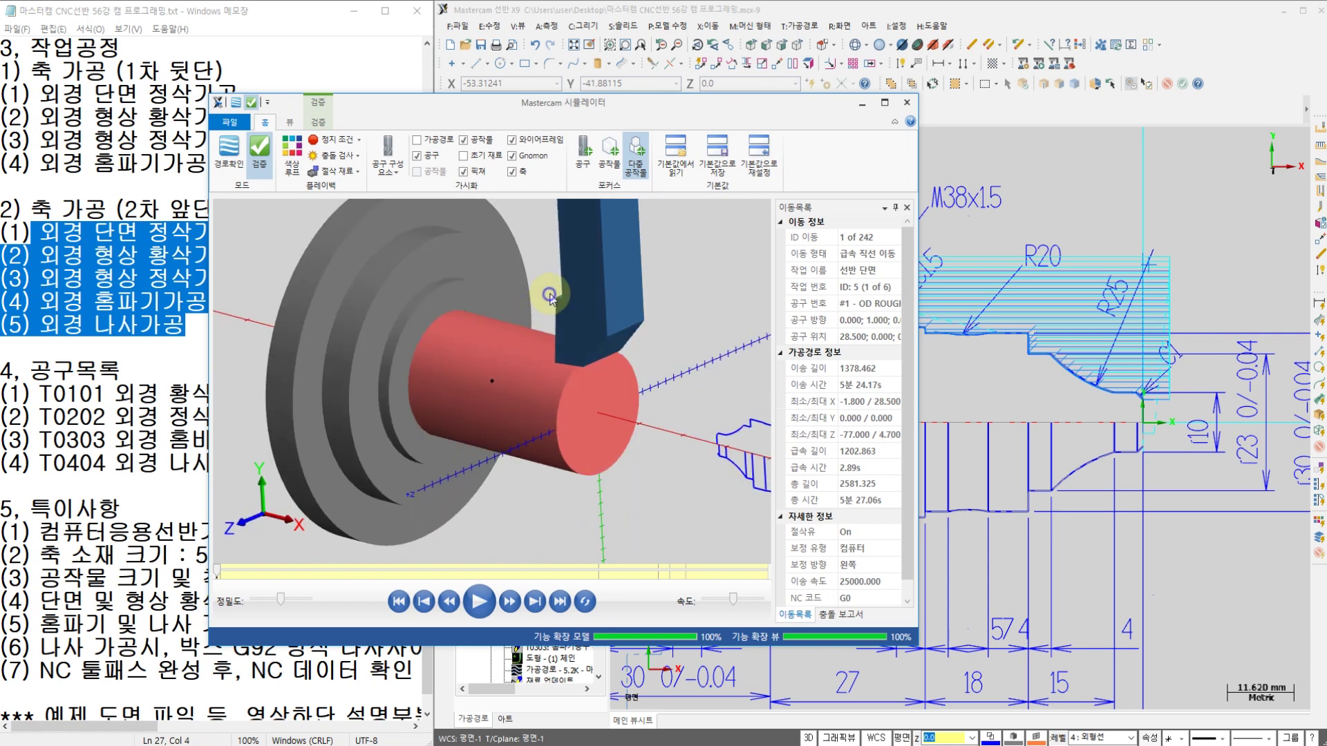
pyautogui.rightClick(550, 296)
pyautogui.click(590, 384)
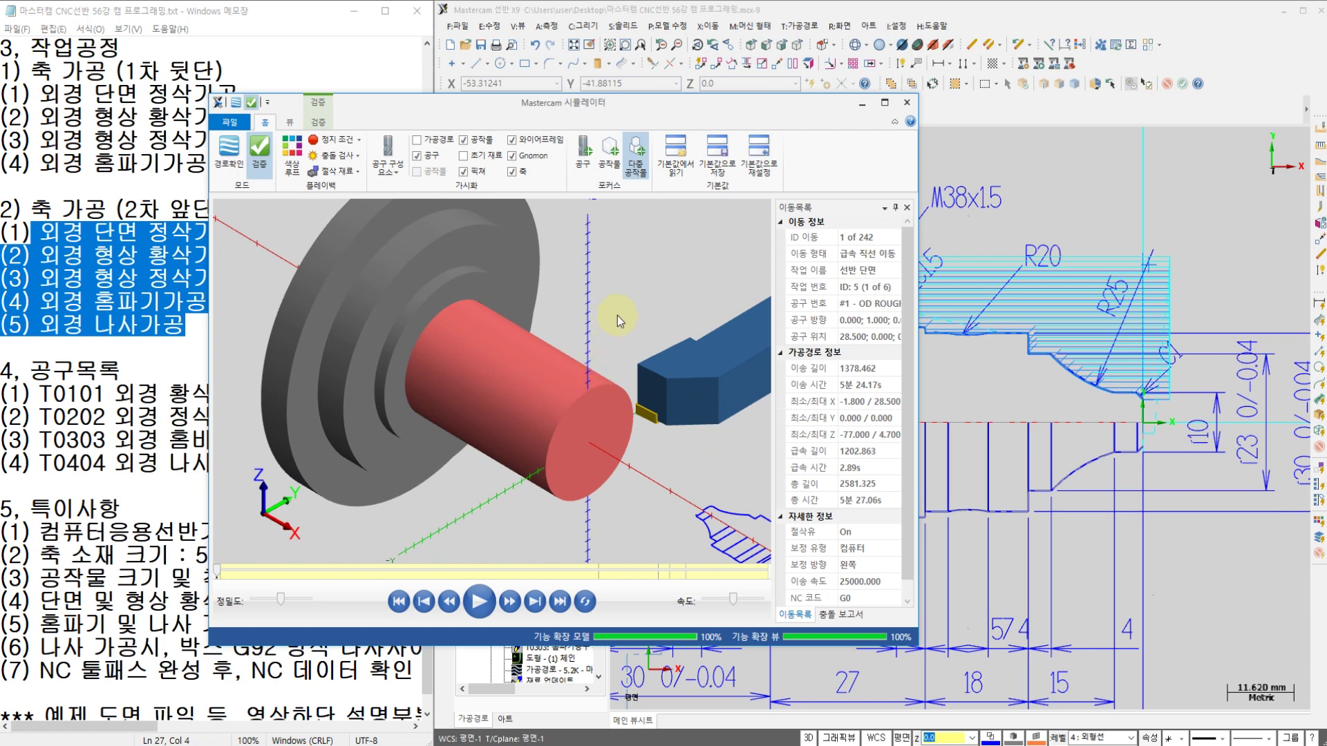
# Run the solid simulation of the second-side toolpaths through to the end of the M38x1.5 threading
pyautogui.moveTo(602, 297); pyautogui.dragTo(578, 356, button='middle')
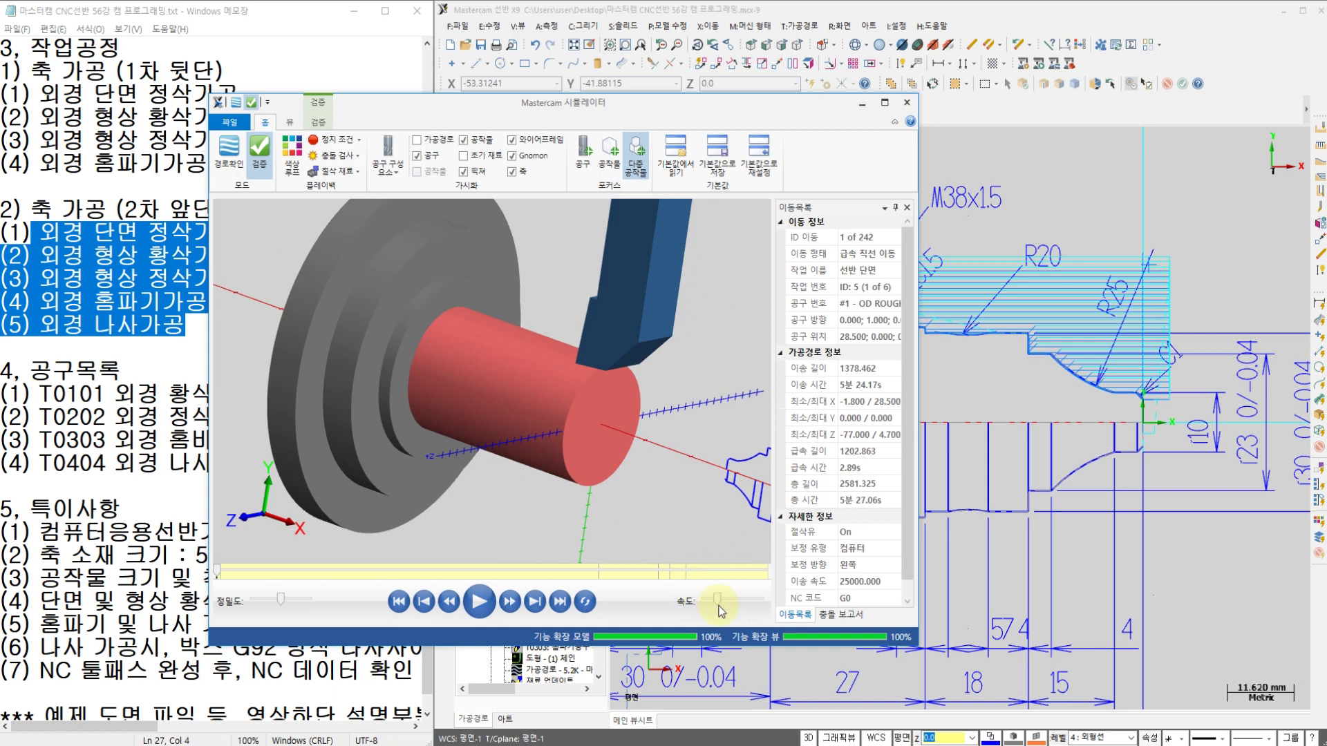
pyautogui.click(487, 606)
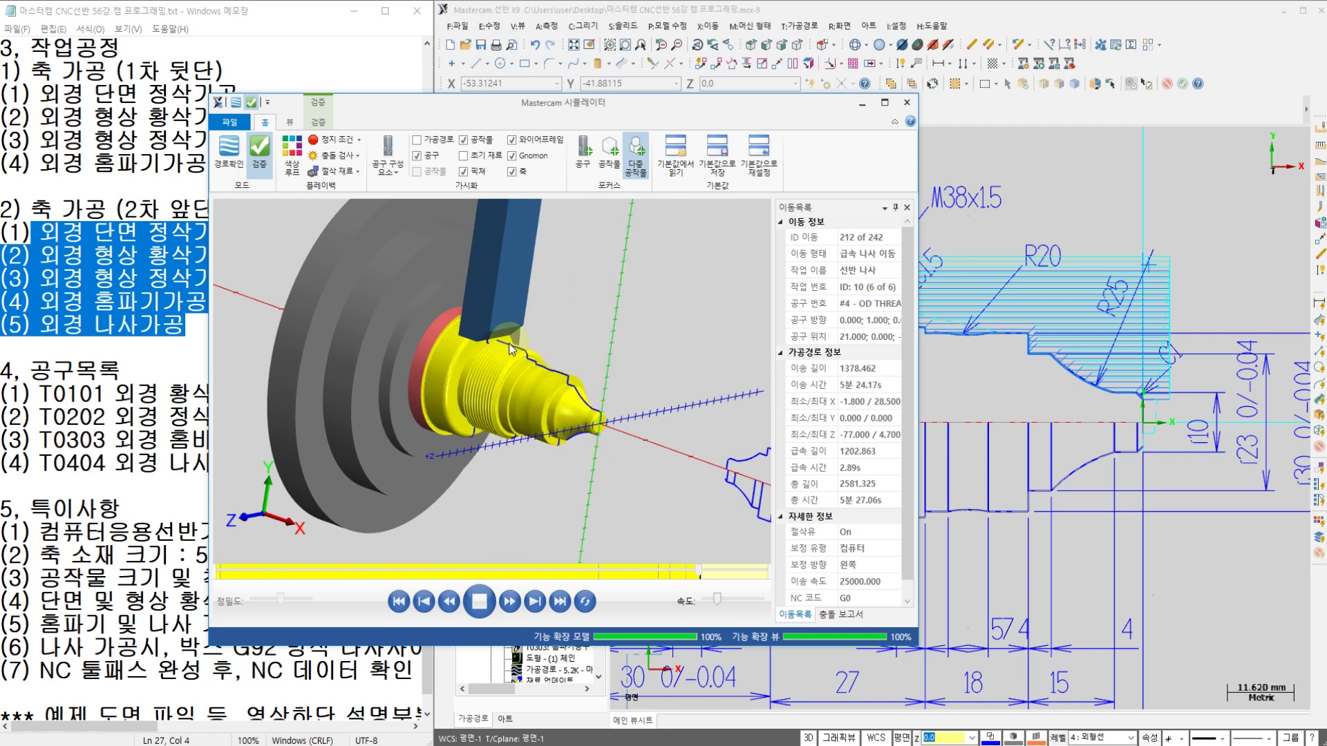
pyautogui.scroll(5, 492, 360)
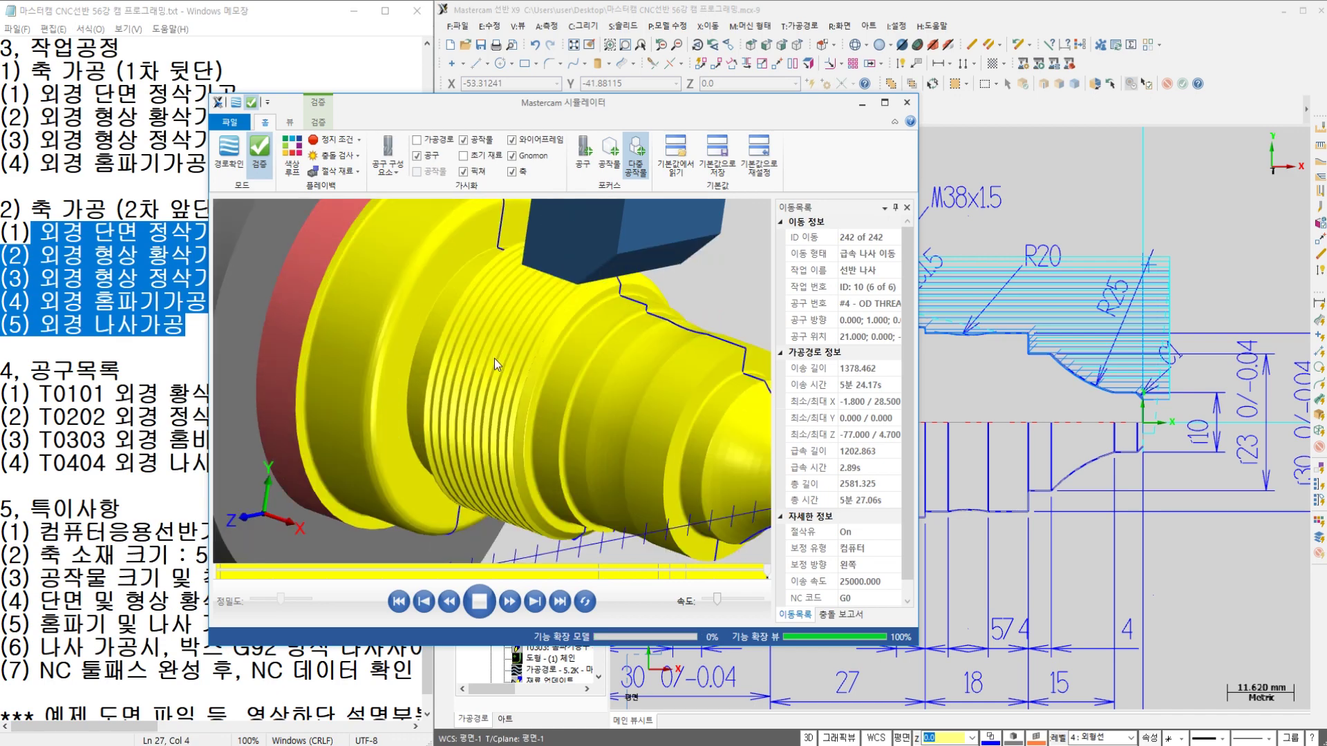
pyautogui.moveTo(495, 358); pyautogui.dragTo(522, 354, button='middle')
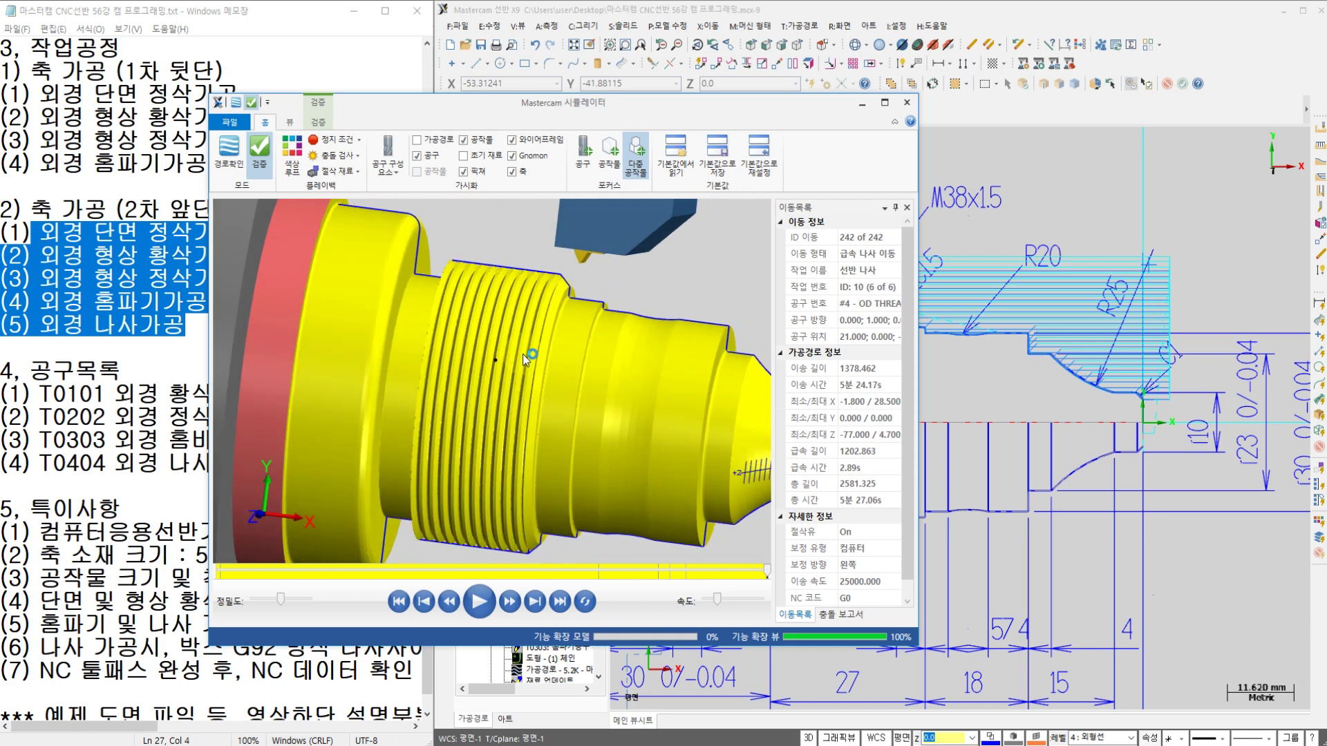
# Examine the tooth profile of the simulated M38x1.5 thread up close in a flat XY view
pyautogui.rightClick(502, 238)
pyautogui.click(543, 280)
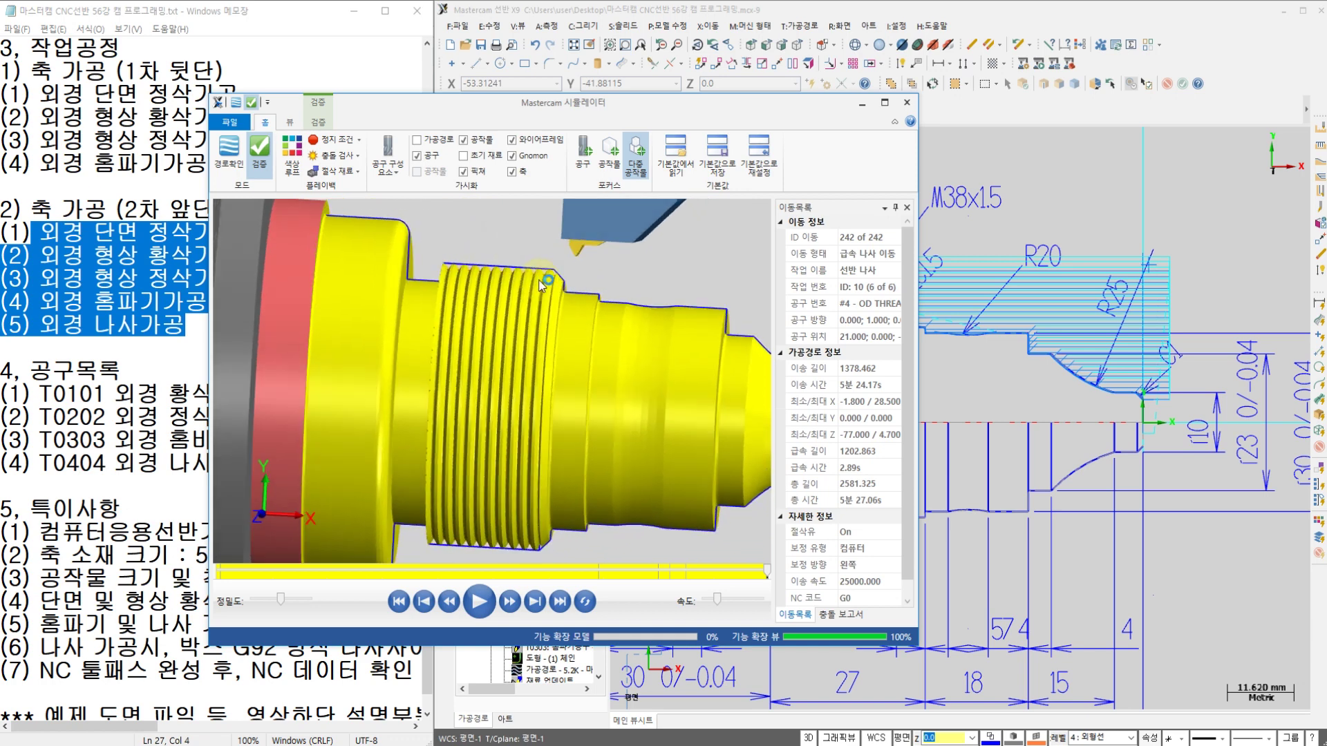
pyautogui.scroll(5, 481, 260)
pyautogui.scroll(1, 478, 299)
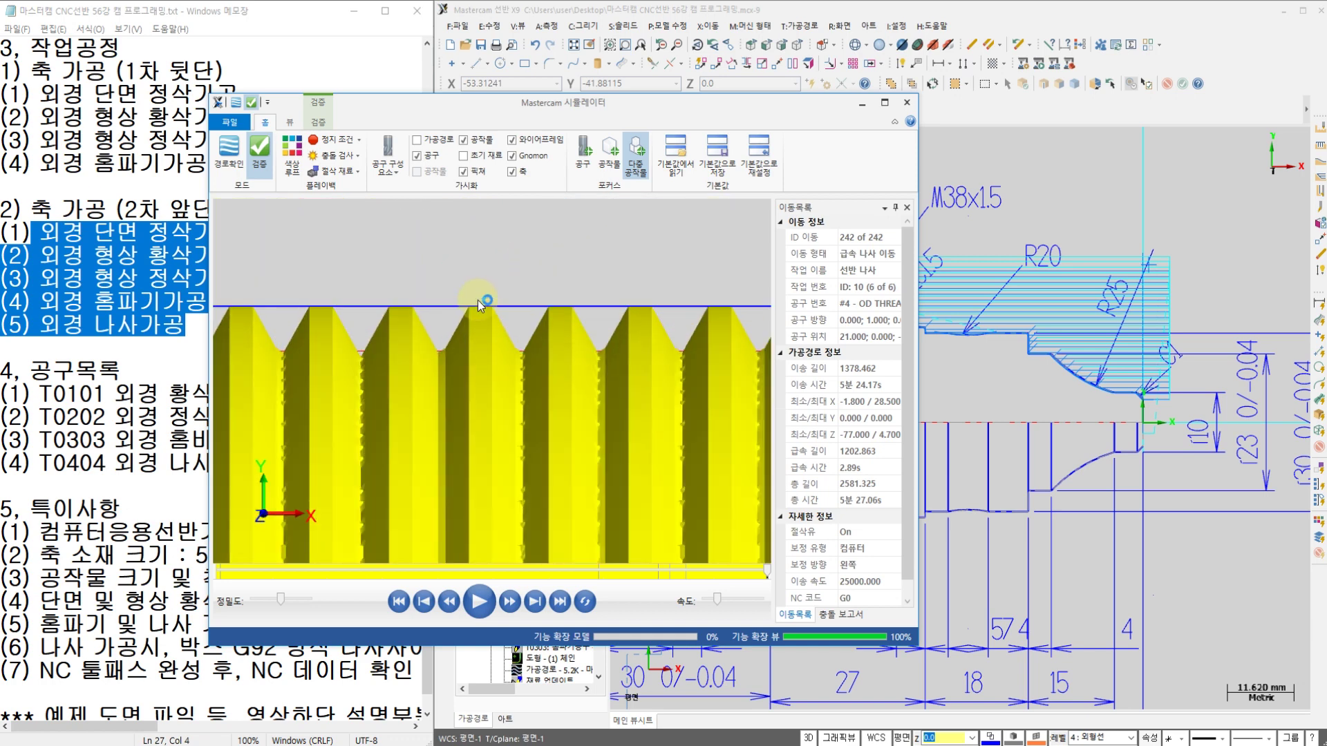
pyautogui.scroll(-1, 572, 342)
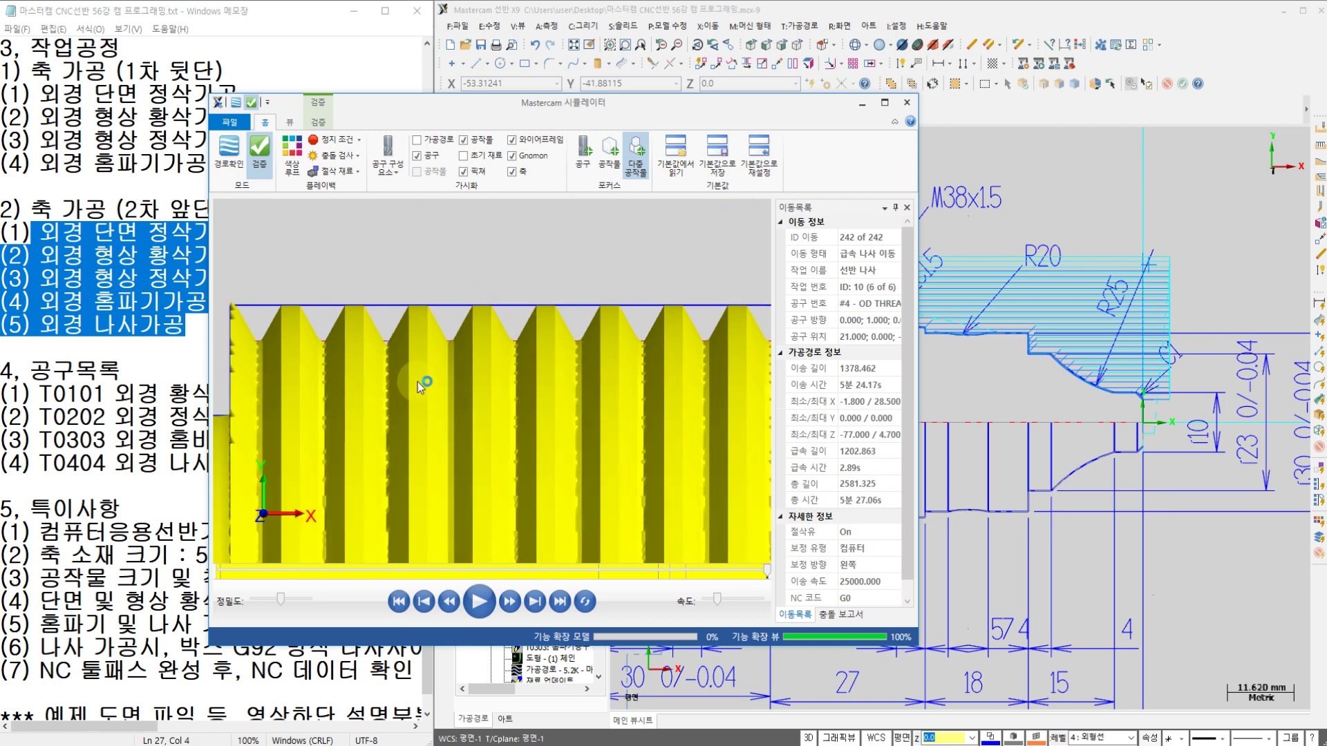
pyautogui.moveTo(400, 351)
pyautogui.mouseDown(button='middle')
pyautogui.moveTo(514, 354)
pyautogui.moveTo(388, 351)
pyautogui.moveTo(402, 355)
pyautogui.mouseUp(button='middle')
pyautogui.scroll(-4, 409, 355)
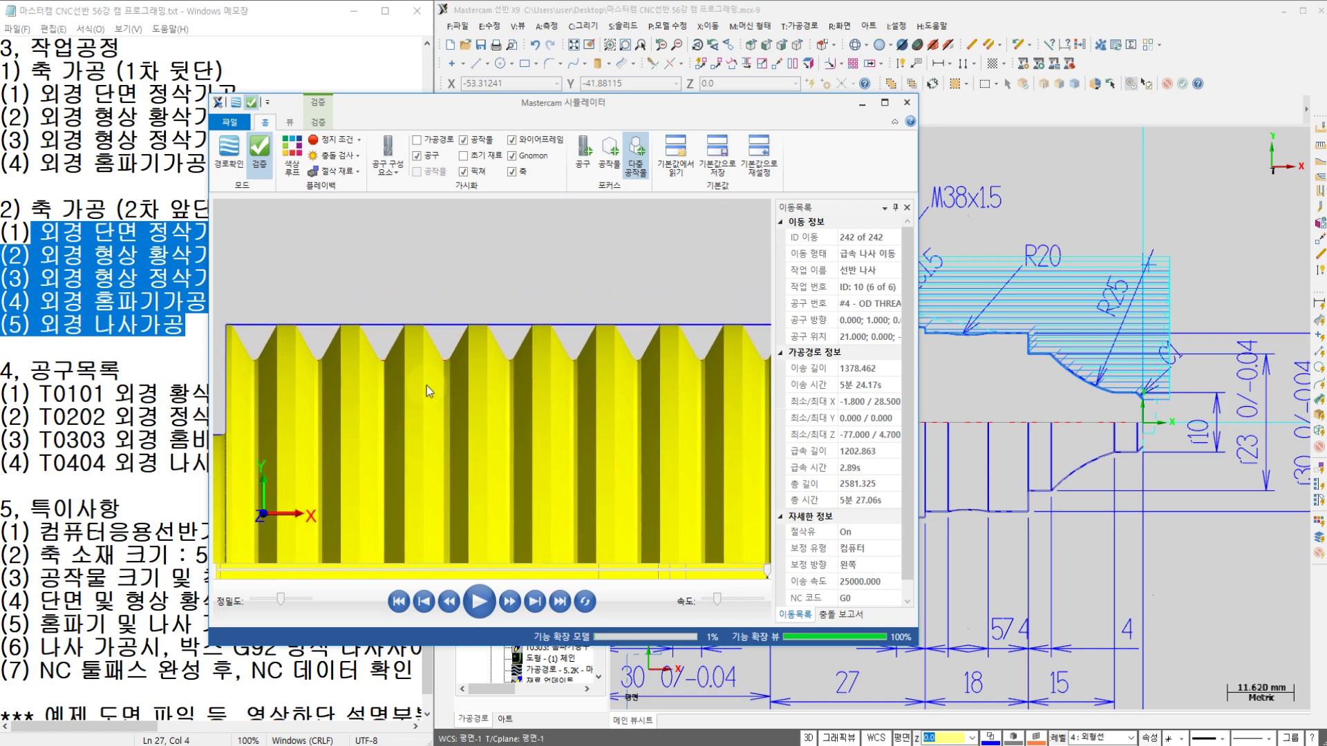
pyautogui.scroll(-2, 443, 375)
# Examine the machined contour from the groove and thread to the shaft's front end, in flat and isometric views
pyautogui.moveTo(420, 355); pyautogui.dragTo(289, 312, button='middle')
pyautogui.moveTo(539, 408); pyautogui.dragTo(284, 329, button='middle')
pyautogui.moveTo(413, 359); pyautogui.dragTo(642, 395, button='middle')
pyautogui.moveTo(484, 444); pyautogui.dragTo(722, 451, button='middle')
pyautogui.scroll(-2, 423, 358)
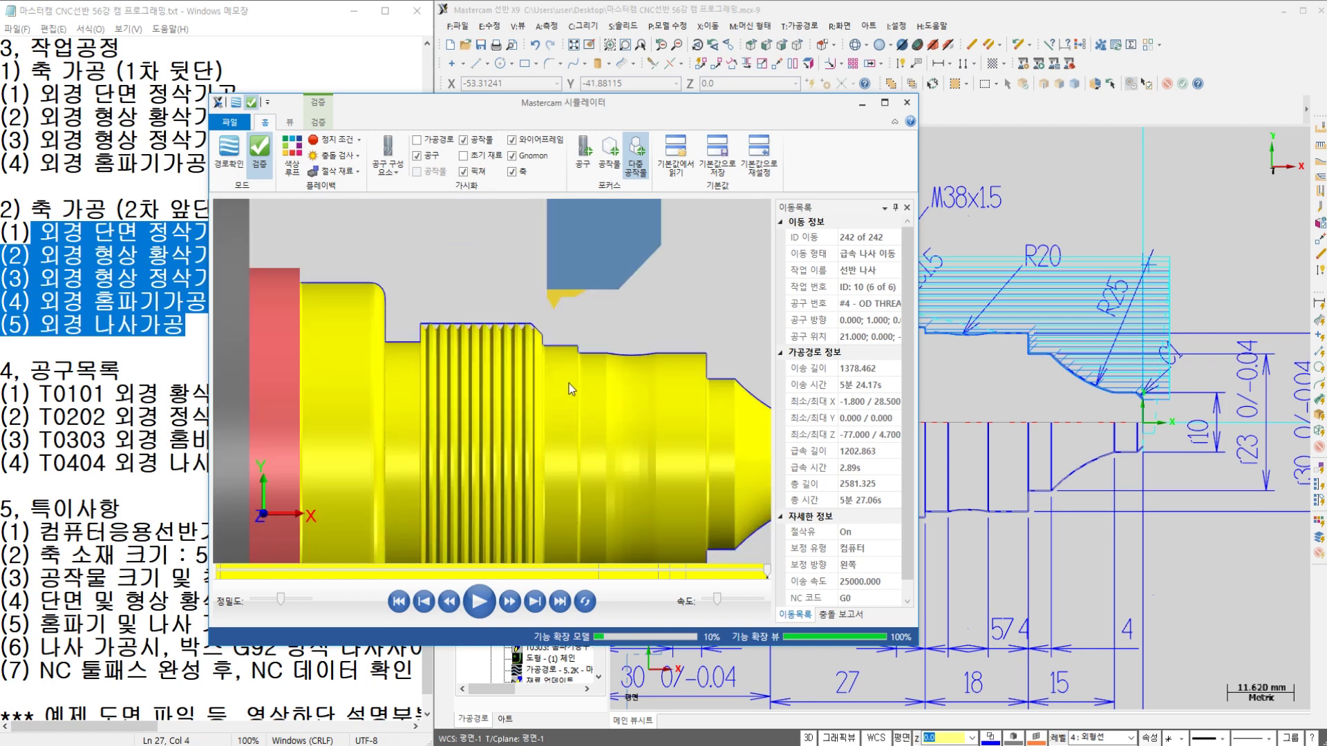
pyautogui.hotkey('alt', '7')
pyautogui.scroll(-2, 569, 383)
pyautogui.moveTo(569, 383); pyautogui.dragTo(615, 377, button='middle')
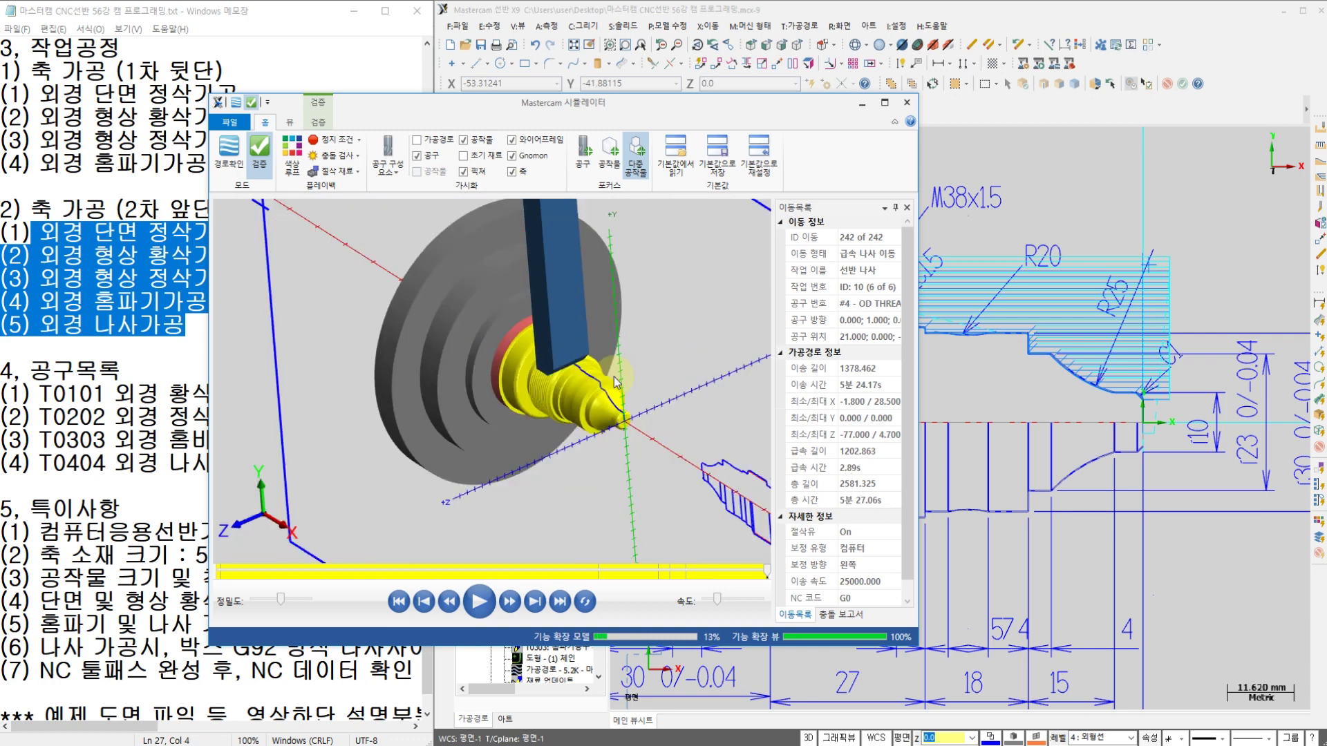
pyautogui.scroll(3, 616, 382)
pyautogui.moveTo(616, 382); pyautogui.dragTo(679, 392, button='middle')
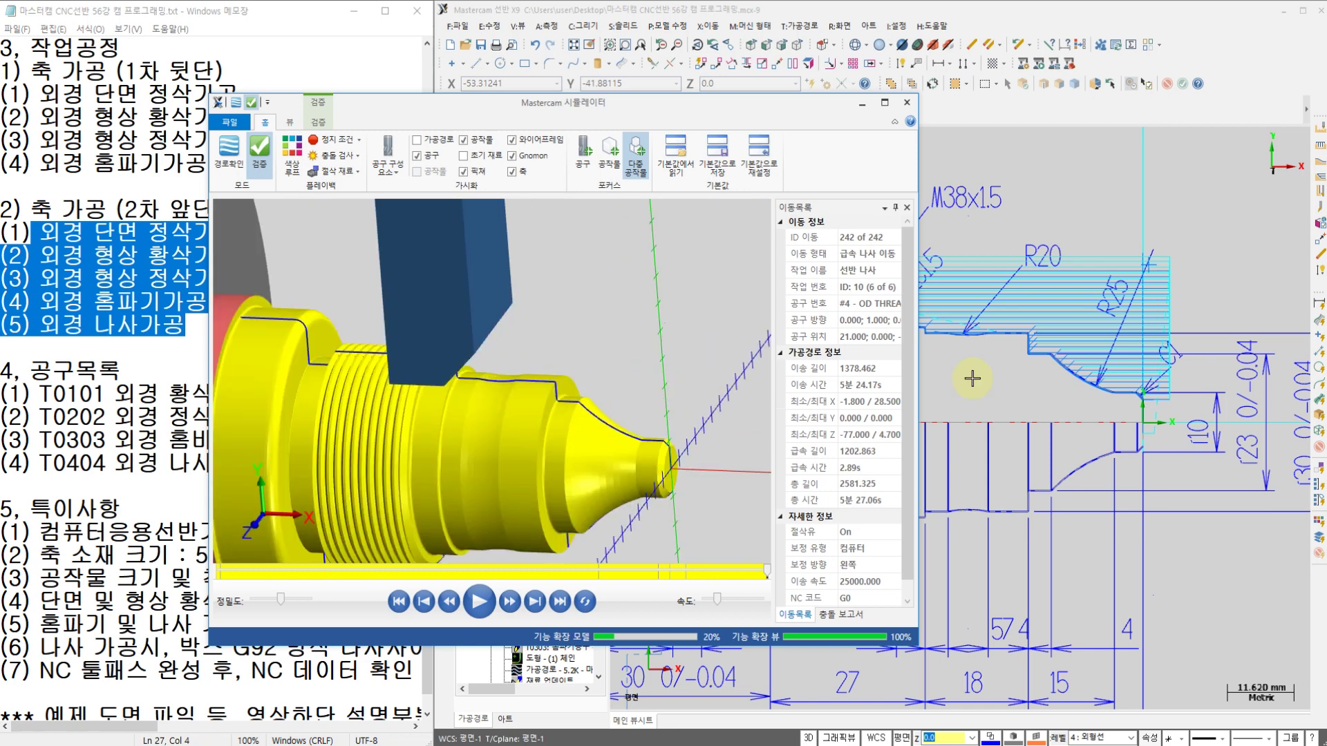
# Return to the main Mastercam window, select machine group 1 and review its stock properties
pyautogui.click(663, 10)
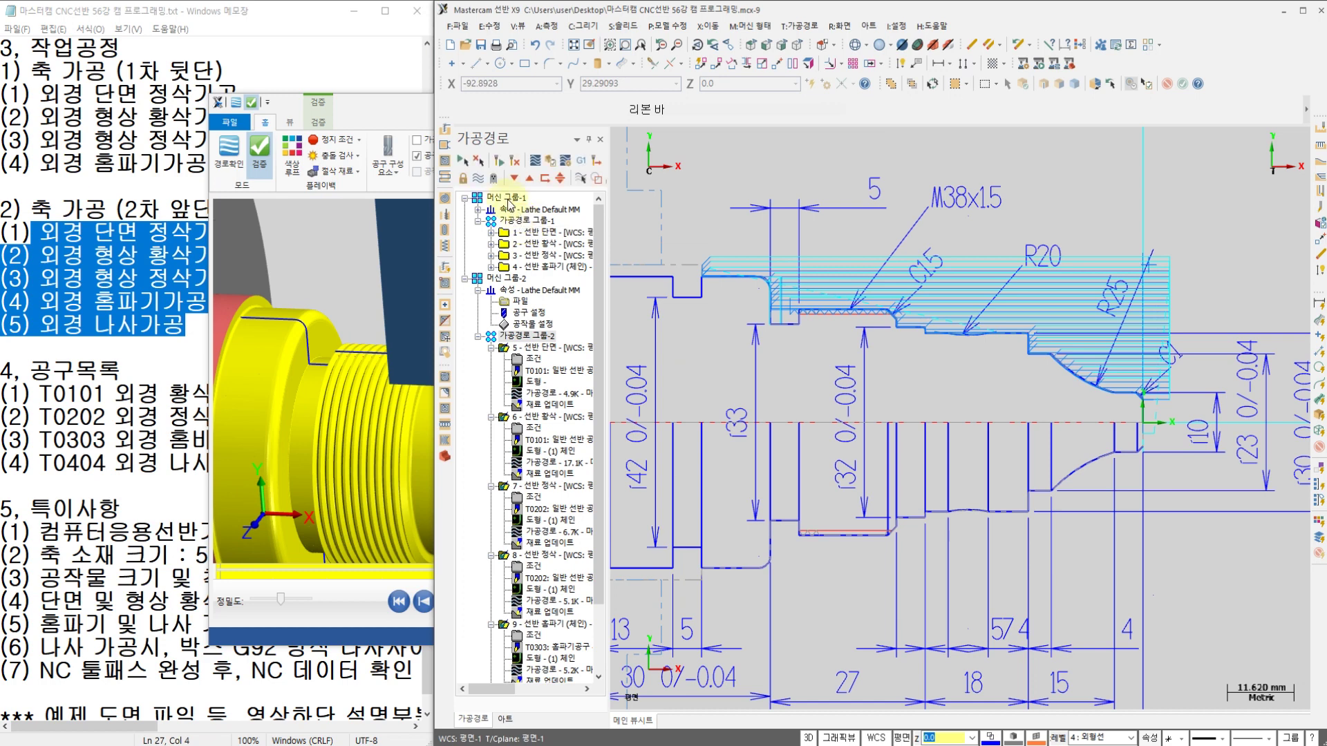
pyautogui.click(506, 199)
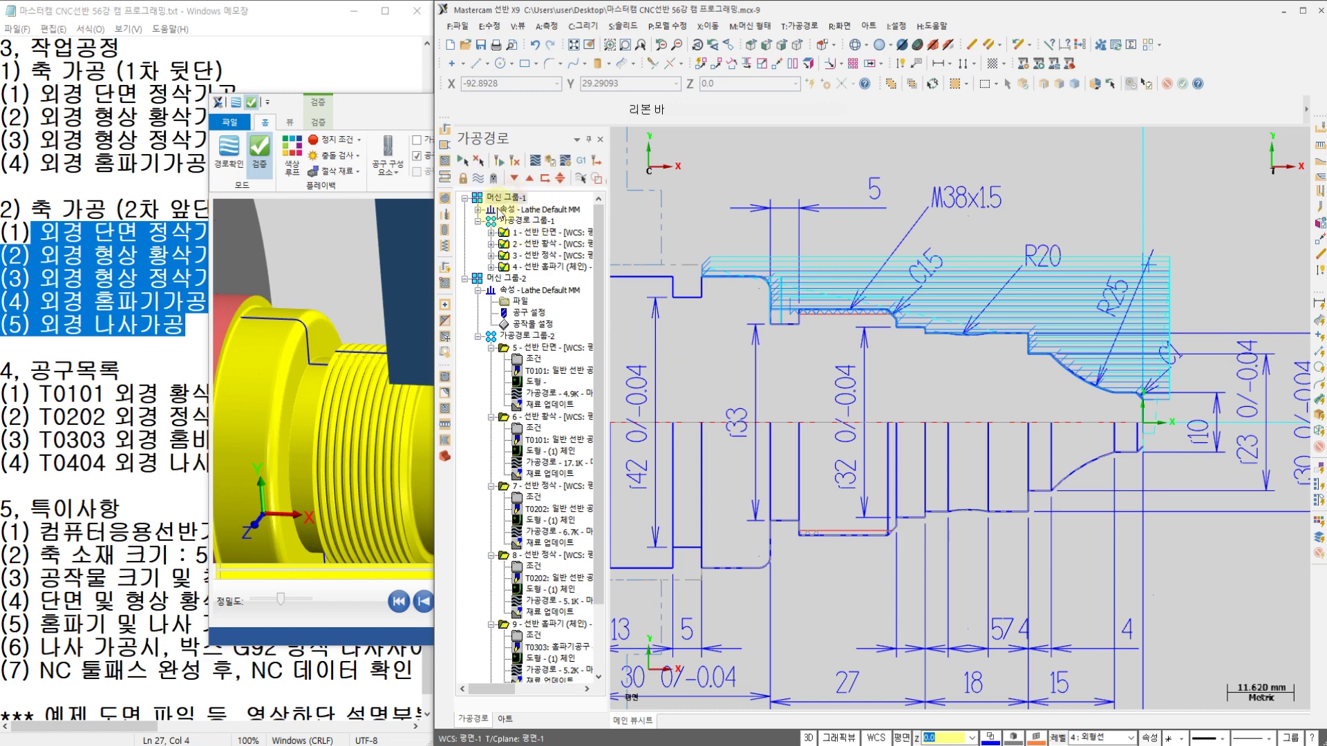
pyautogui.click(478, 210)
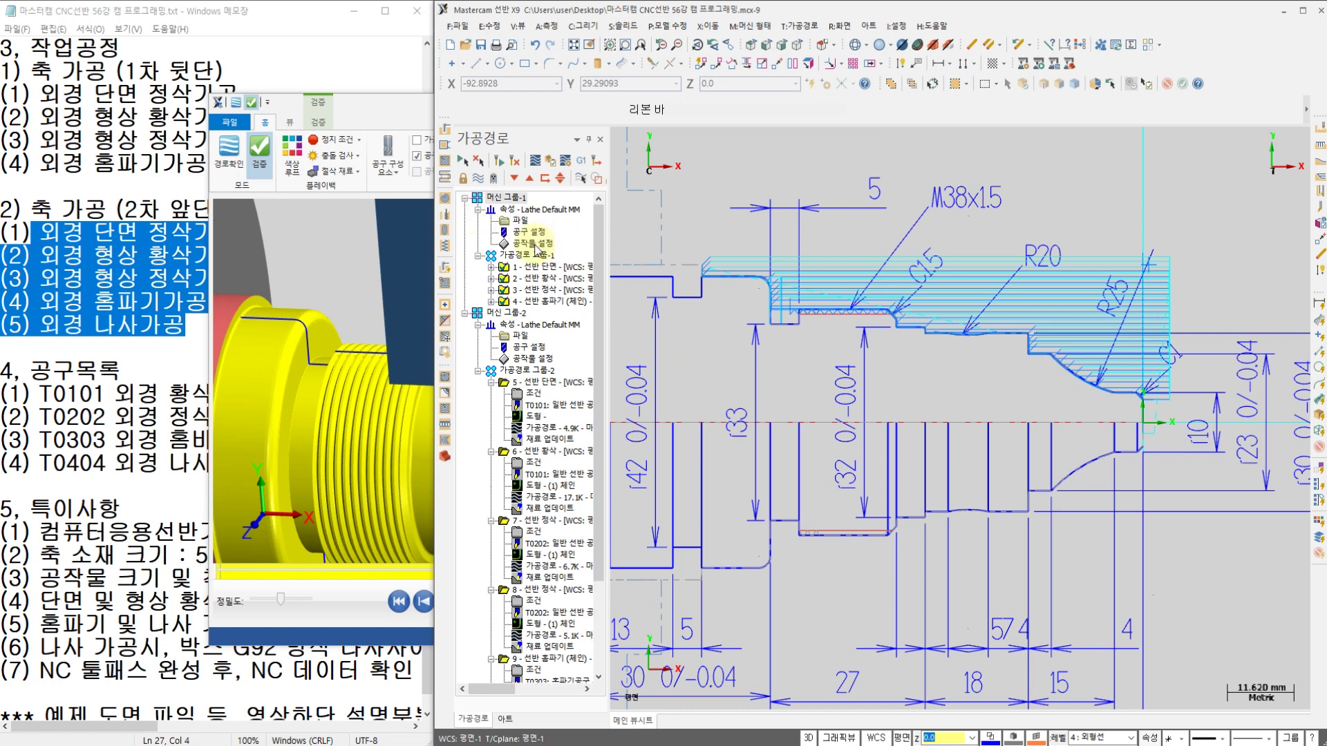
pyautogui.click(534, 244)
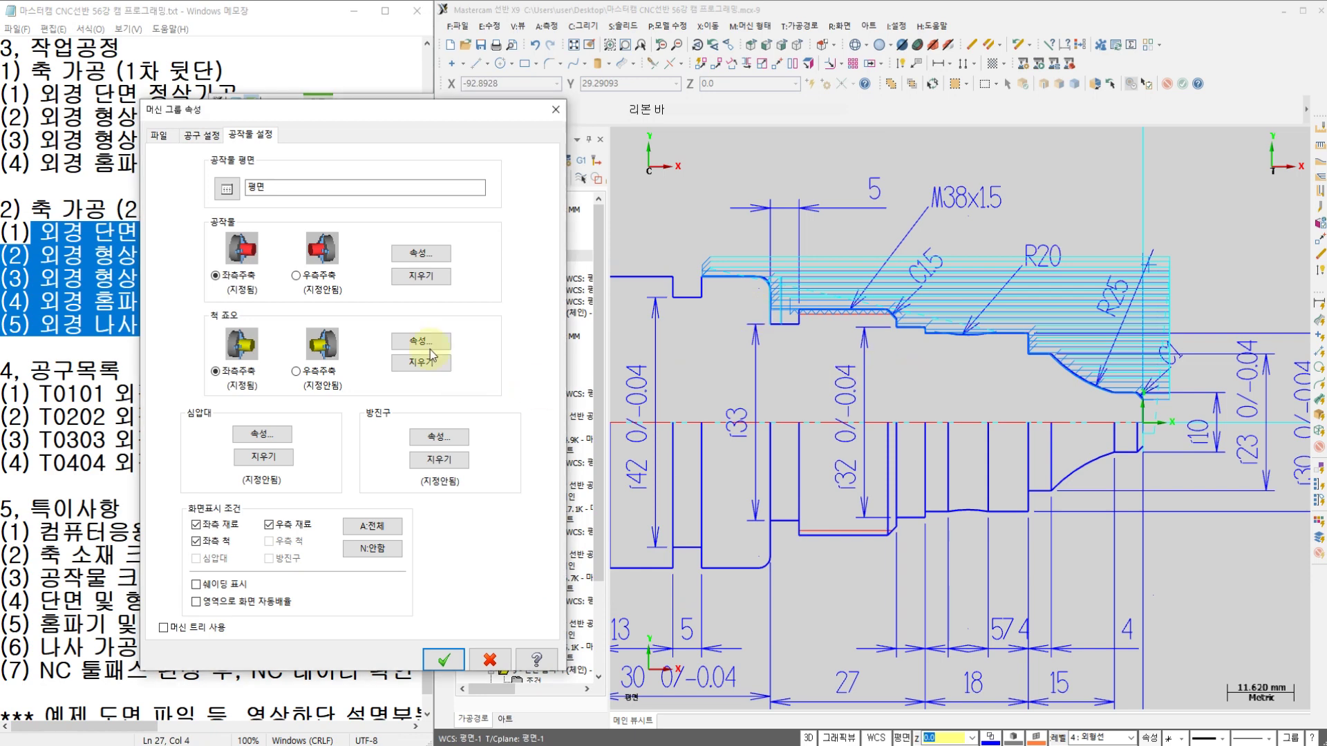
pyautogui.click(421, 253)
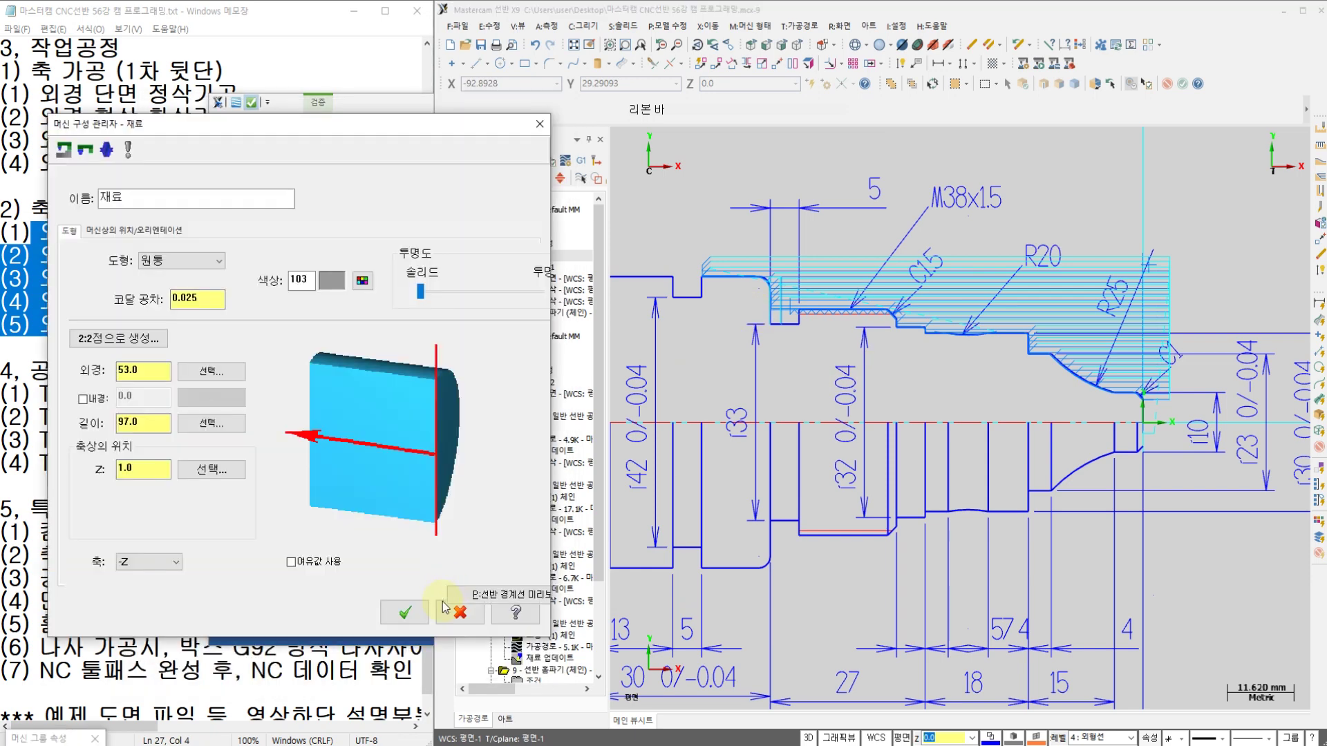
pyautogui.click(435, 593)
pyautogui.click(443, 659)
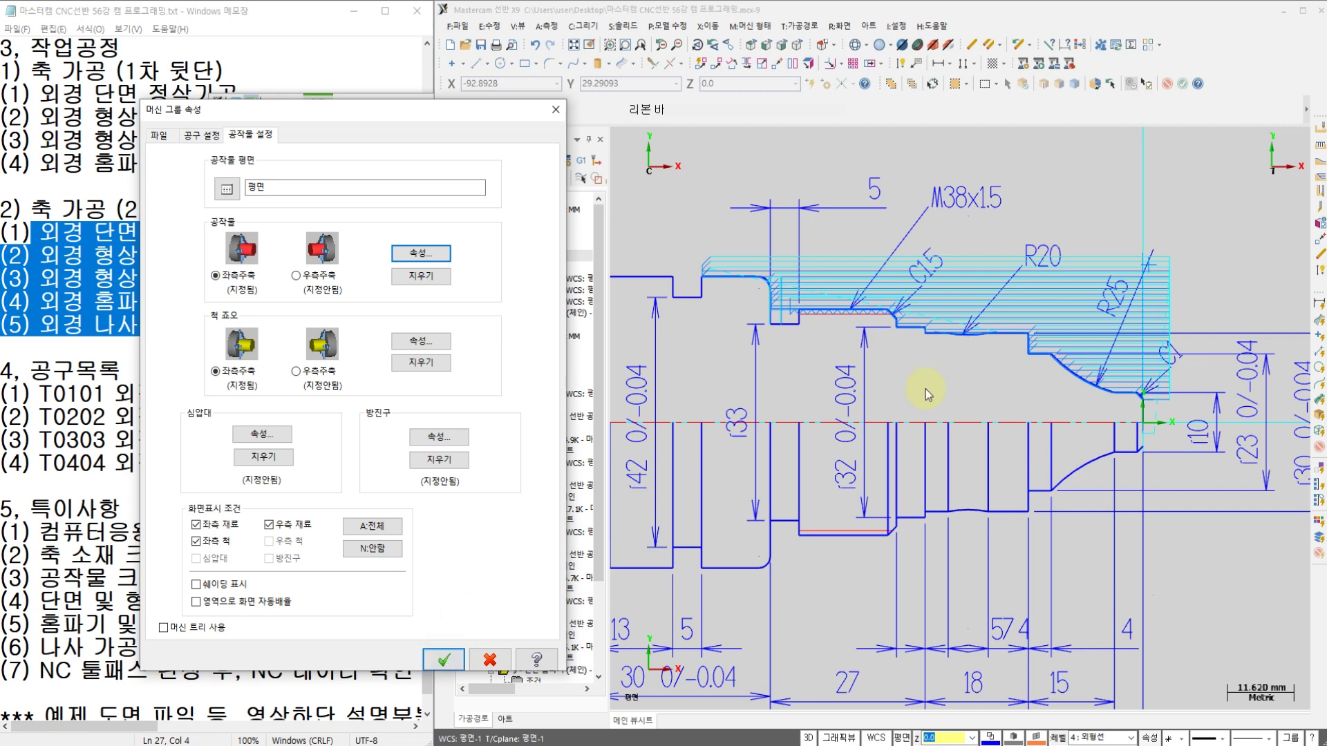
# Open the solid verification of toolpath group 1 and show its stock and tool in a flat XY view
pyautogui.scroll(-3, 926, 385)
pyautogui.scroll(4, 1034, 409)
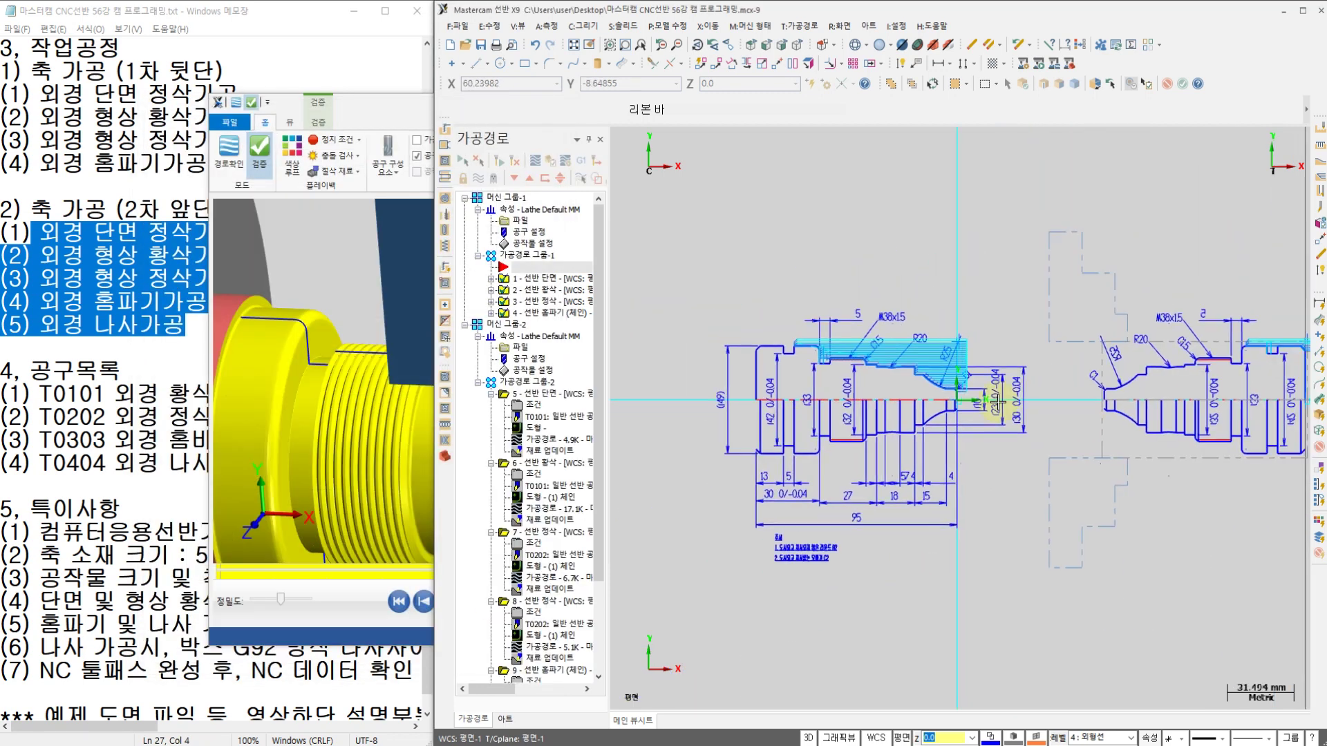
pyautogui.scroll(2, 1049, 353)
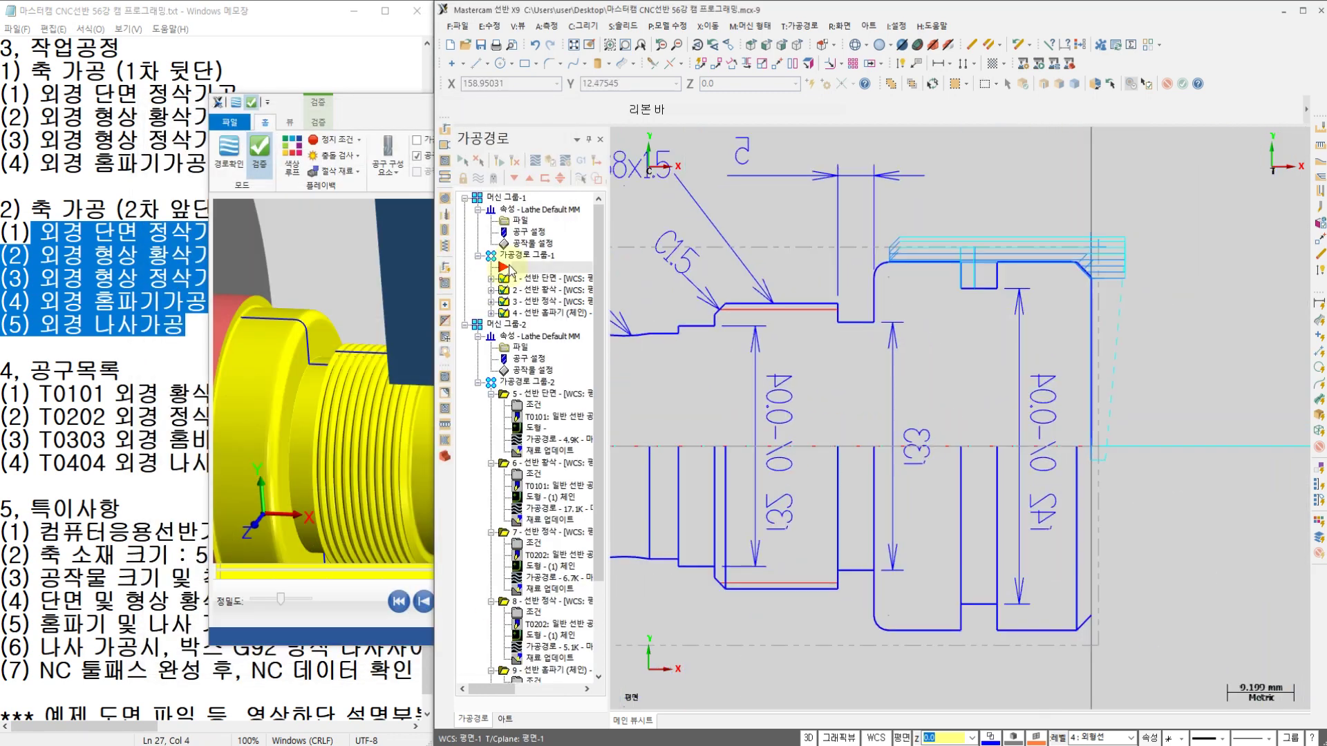
pyautogui.click(547, 161)
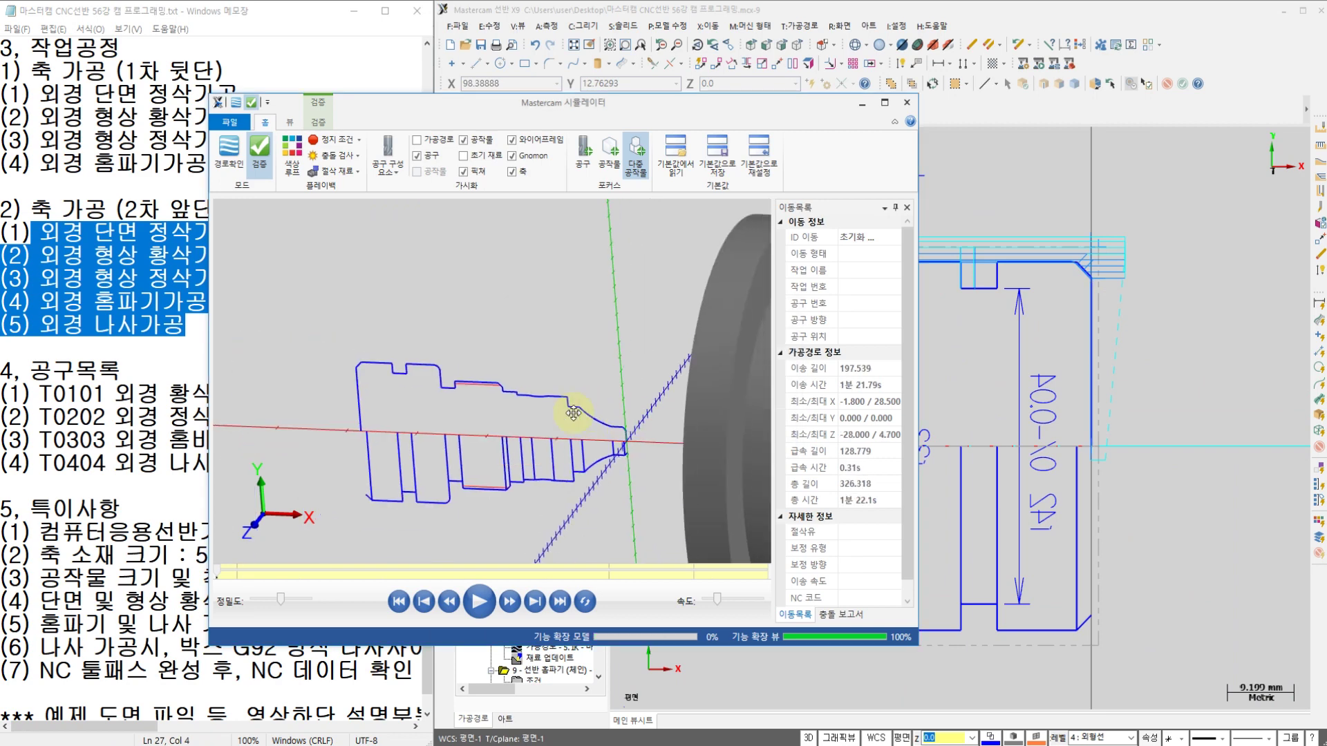
pyautogui.rightClick(502, 406)
pyautogui.click(535, 419)
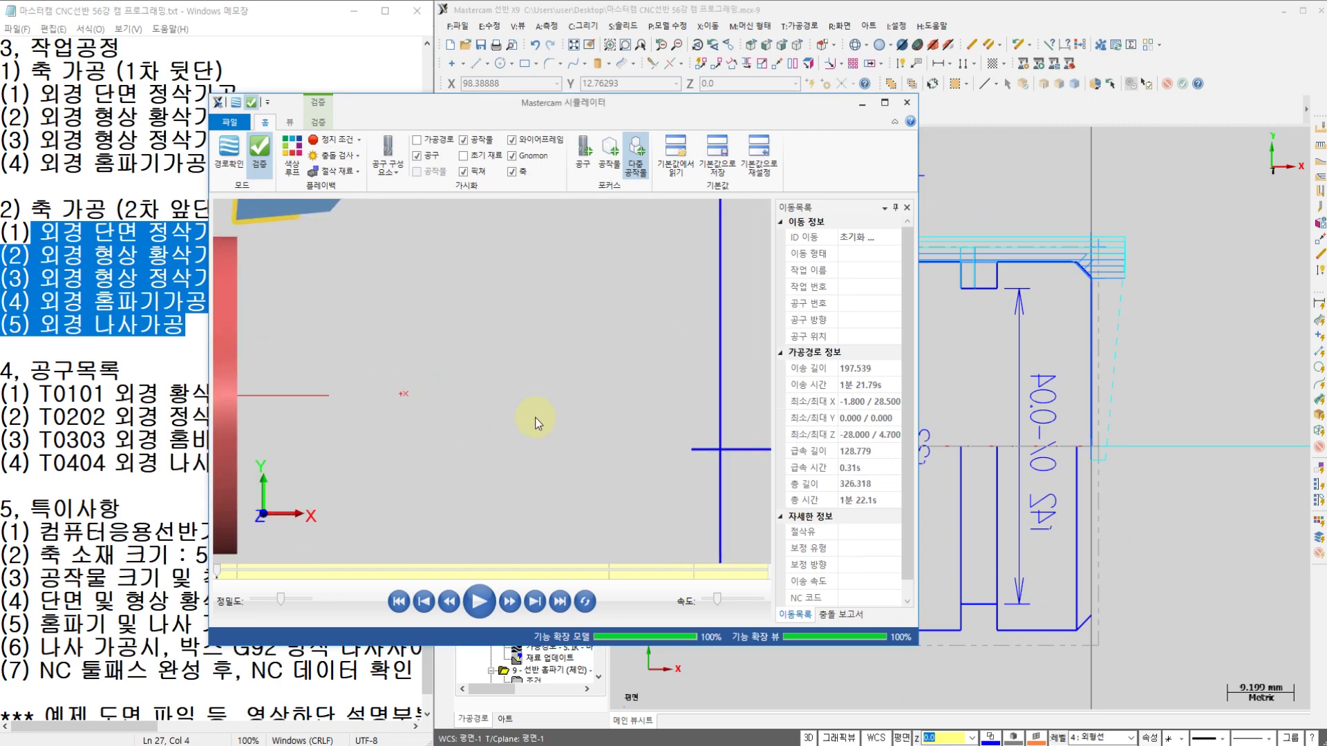
pyautogui.scroll(-3, 536, 417)
pyautogui.scroll(-2, 385, 379)
pyautogui.scroll(3, 339, 368)
pyautogui.moveTo(339, 367); pyautogui.dragTo(349, 381)
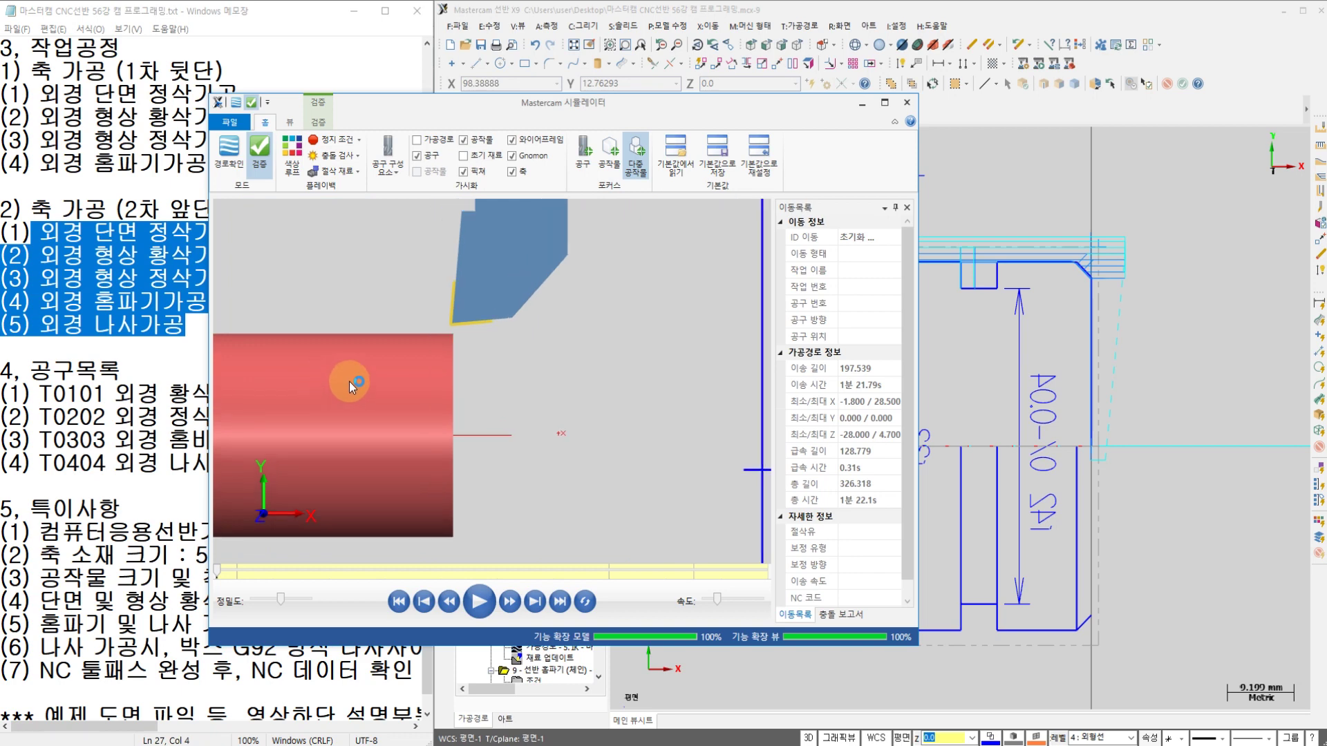
# Run the first-side simulation, examine the machined groove and end chamfer, and minimize the simulator
pyautogui.click(479, 600)
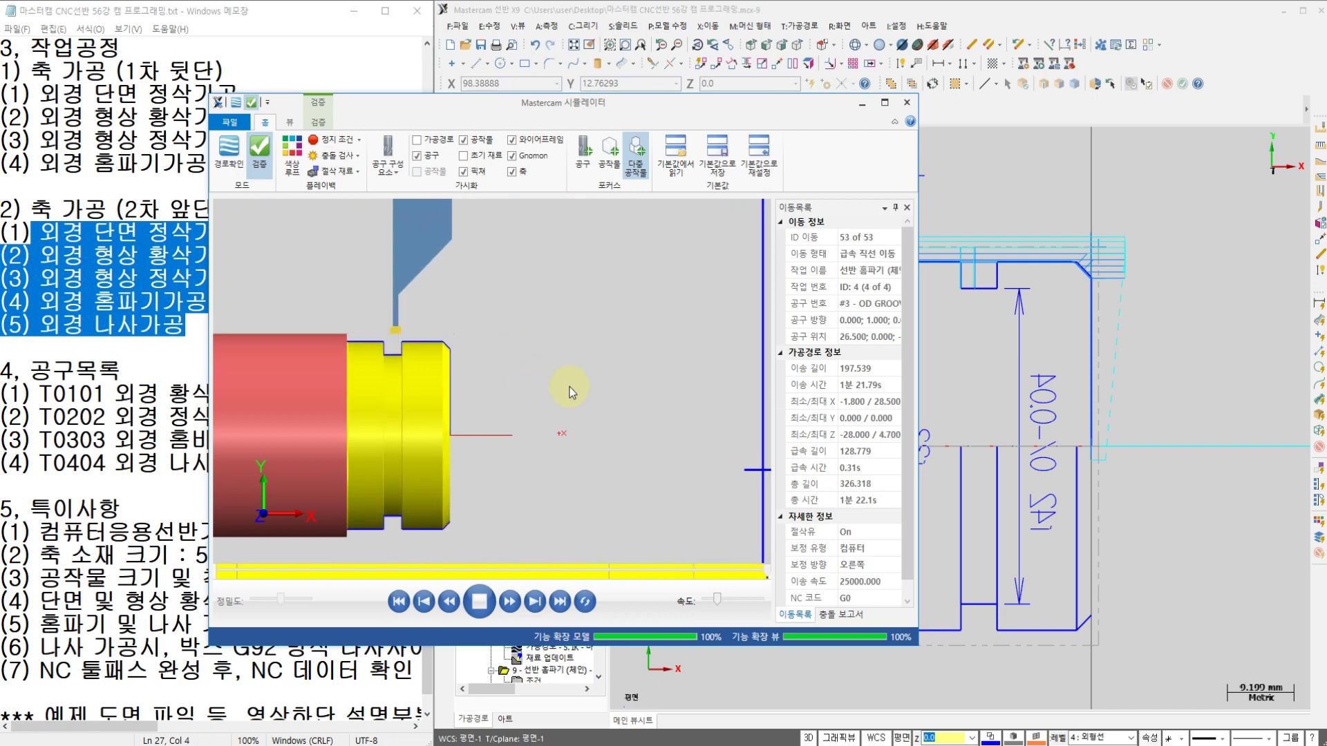
pyautogui.moveTo(586, 384); pyautogui.dragTo(569, 422, button='middle')
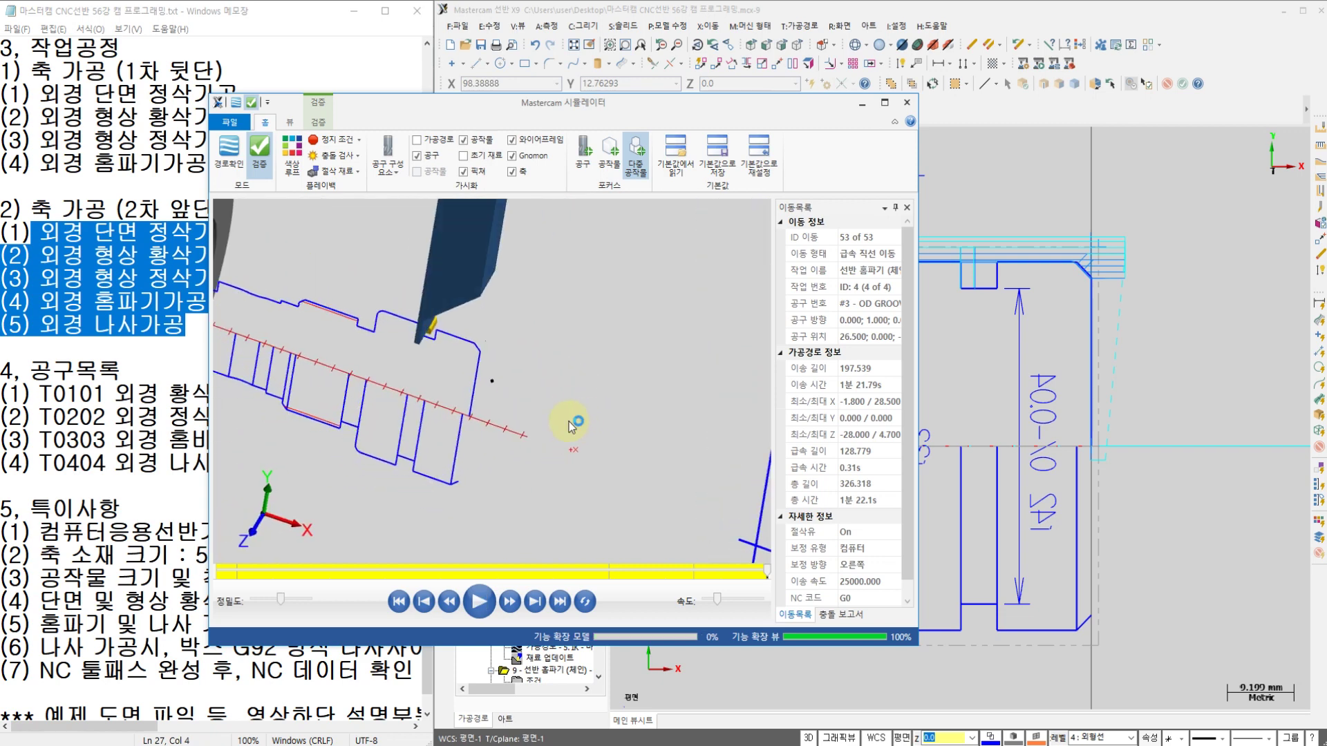
pyautogui.scroll(-1, 567, 405)
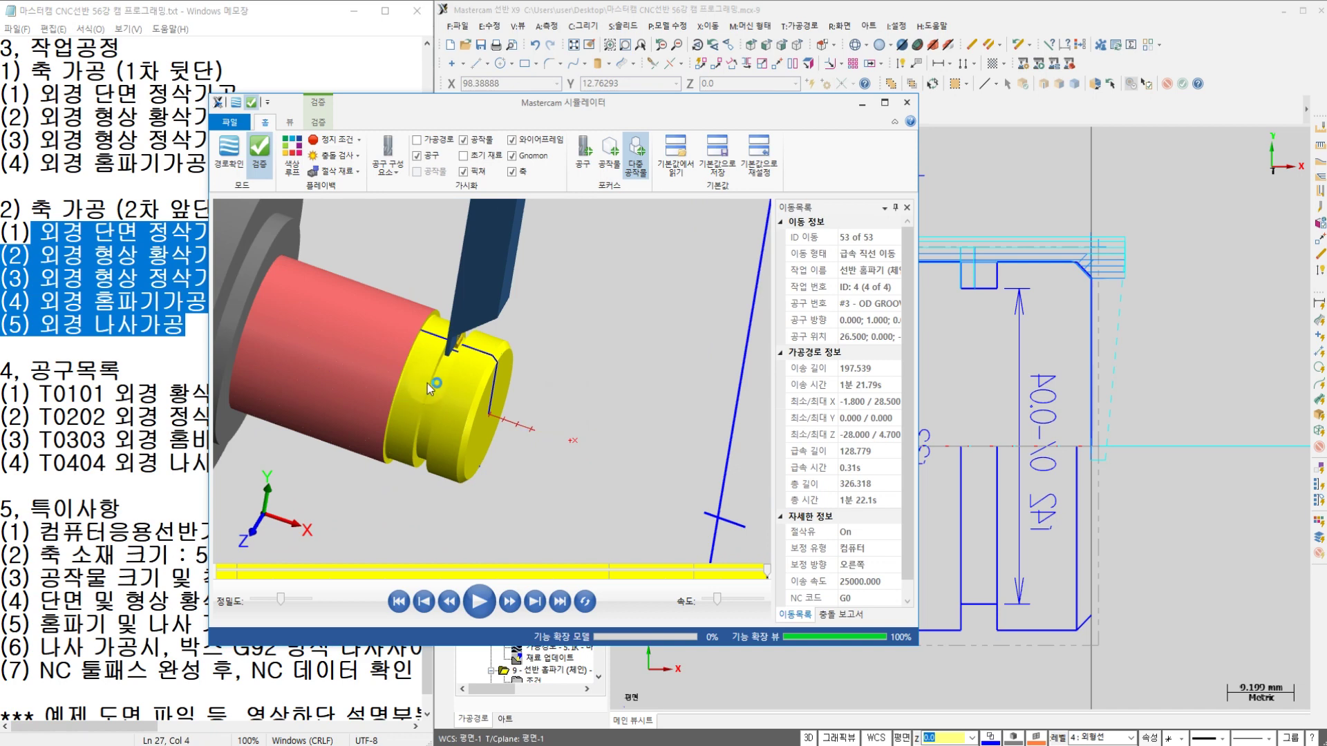
pyautogui.scroll(1, 427, 383)
pyautogui.scroll(1, 445, 362)
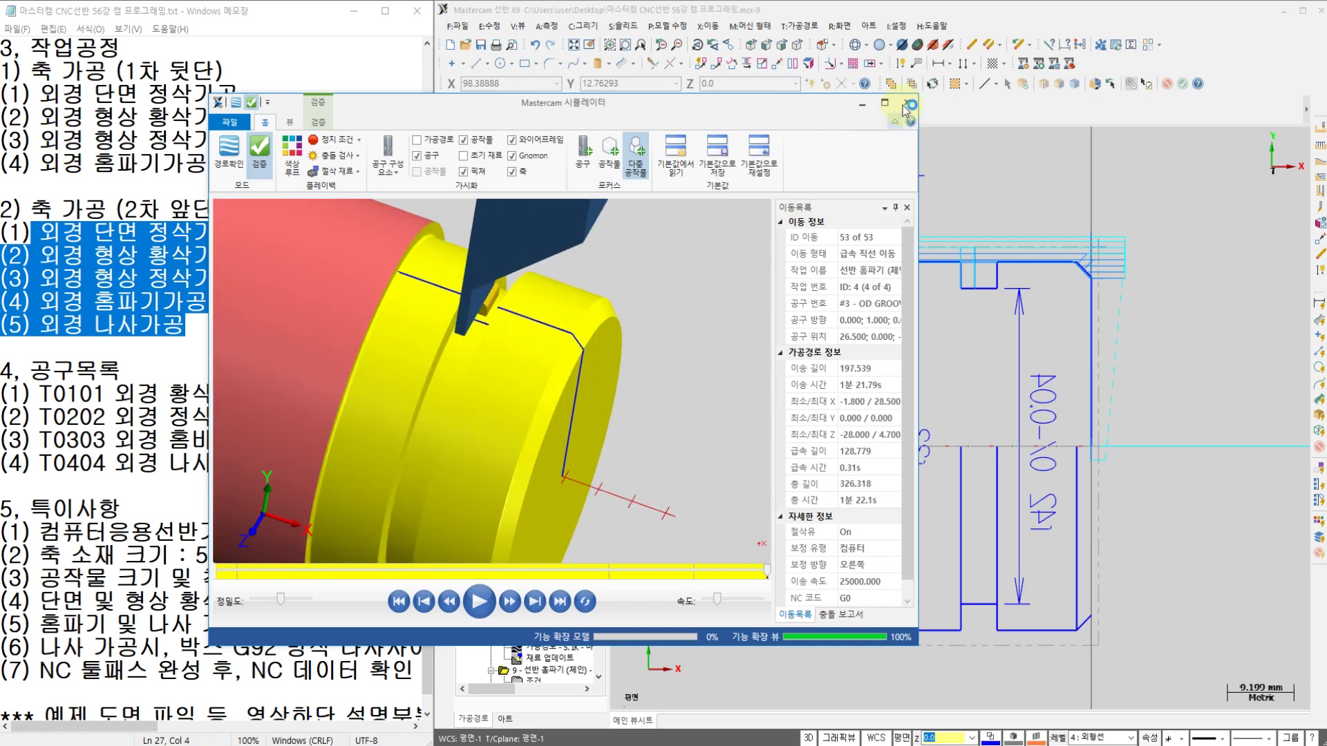
pyautogui.moveTo(634, 318); pyautogui.dragTo(680, 264)
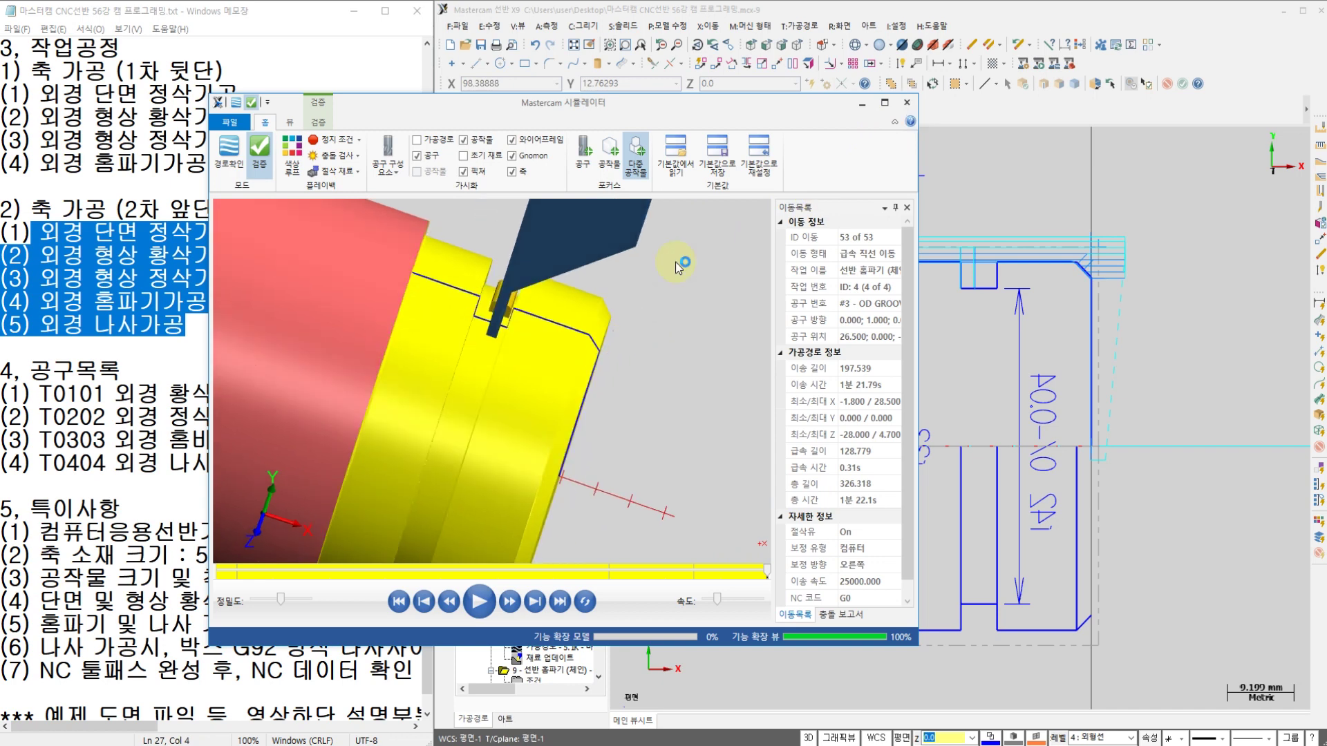
pyautogui.click(859, 103)
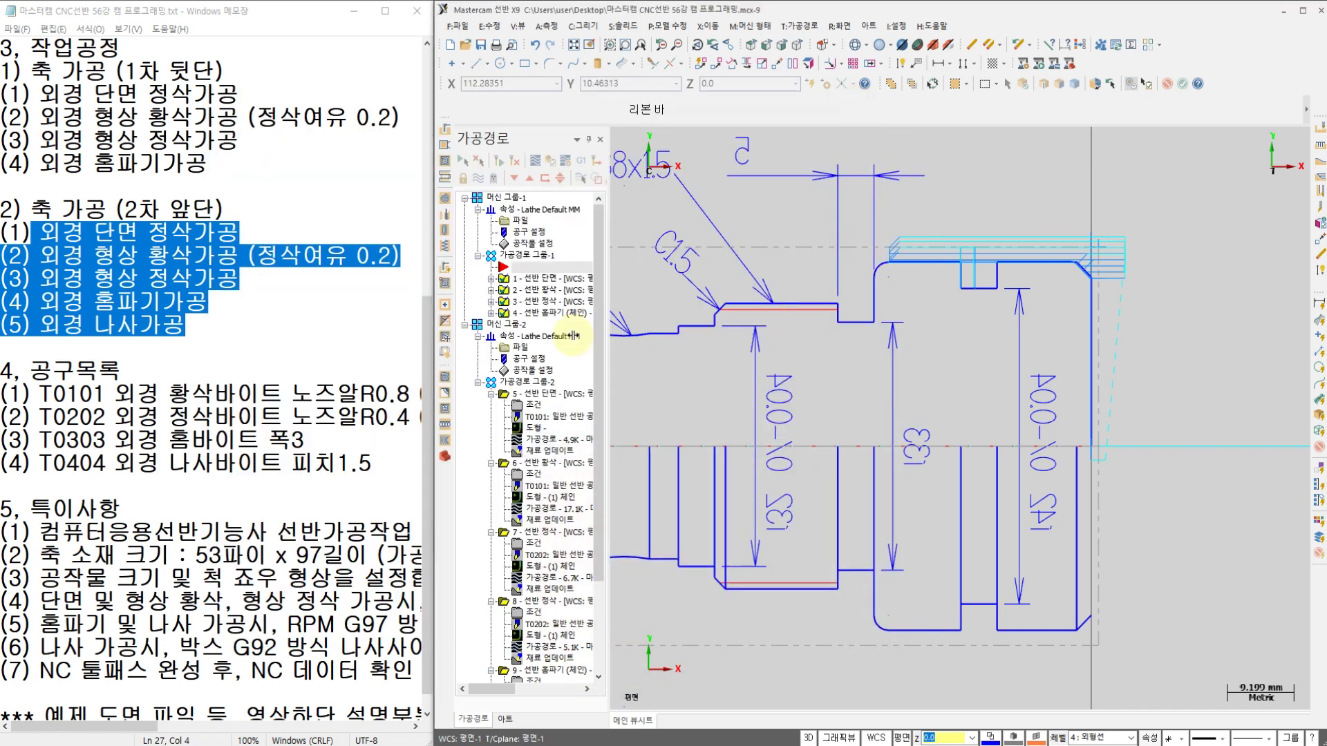
# Collapse operations 5 to 10 and the machine group properties in the toolpath tree
pyautogui.click(491, 394)
pyautogui.click(491, 406)
pyautogui.click(491, 416)
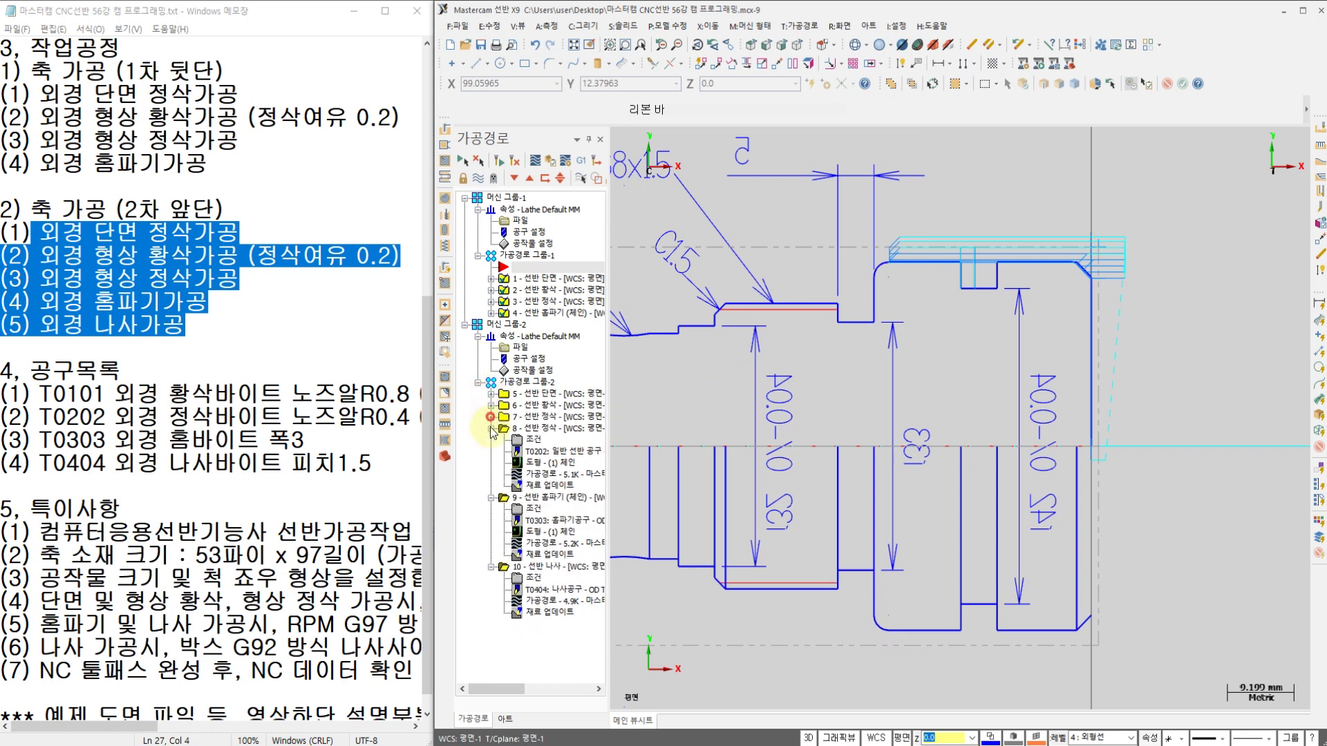
pyautogui.click(491, 428)
pyautogui.click(491, 440)
pyautogui.click(491, 451)
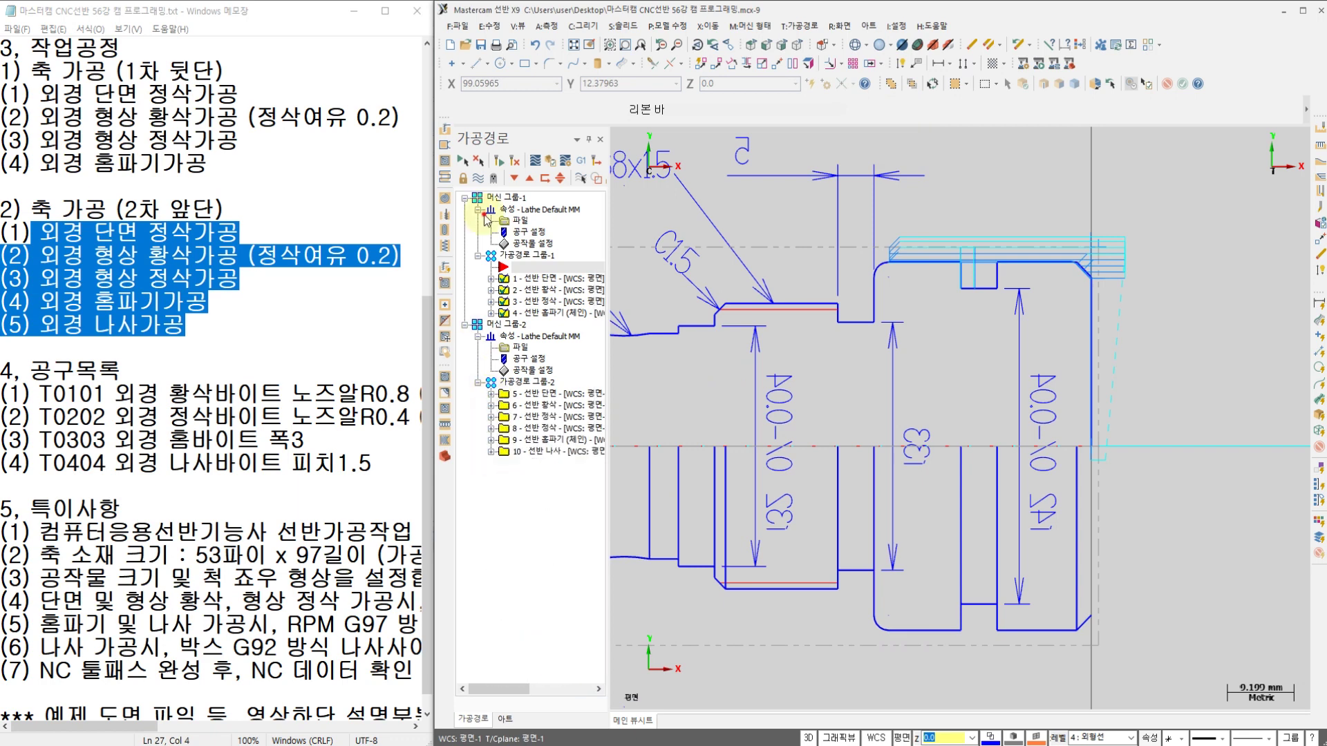
pyautogui.click(478, 209)
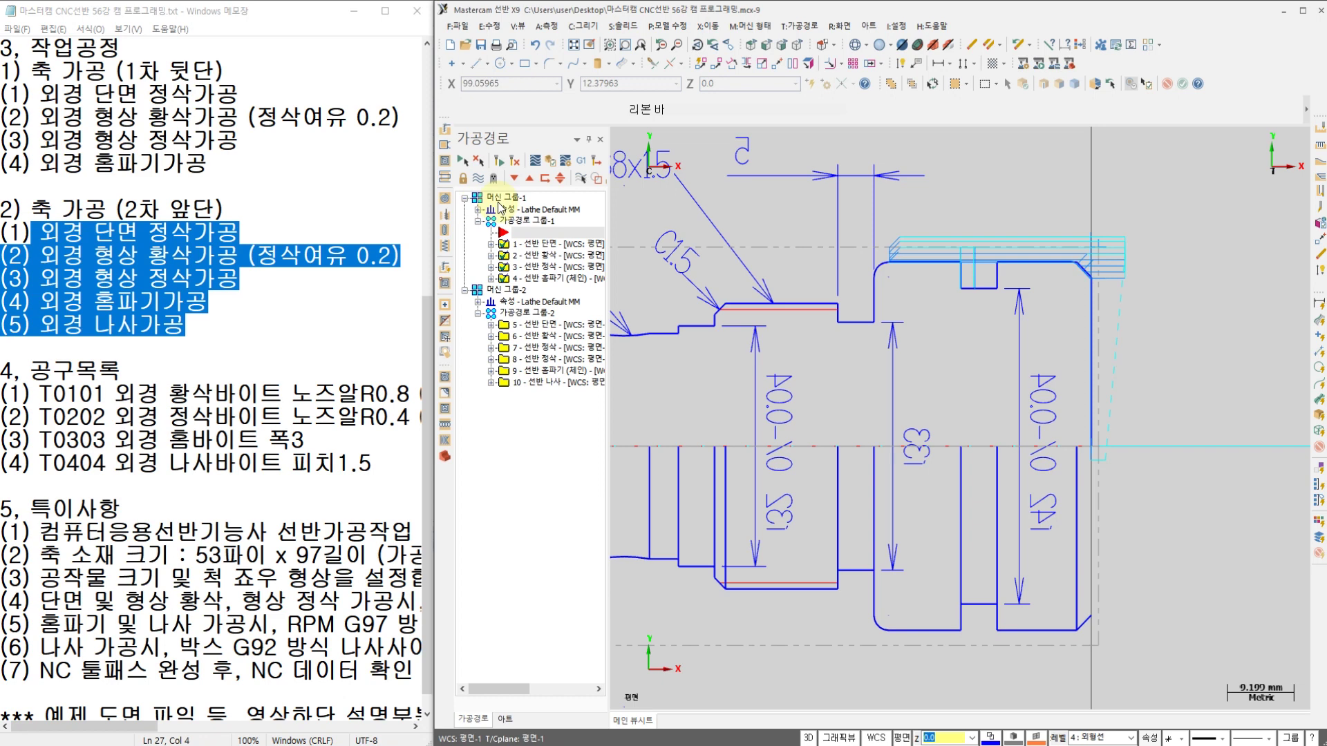
# Select machine group 1 and post-process its toolpaths with NC file output
pyautogui.click(504, 294)
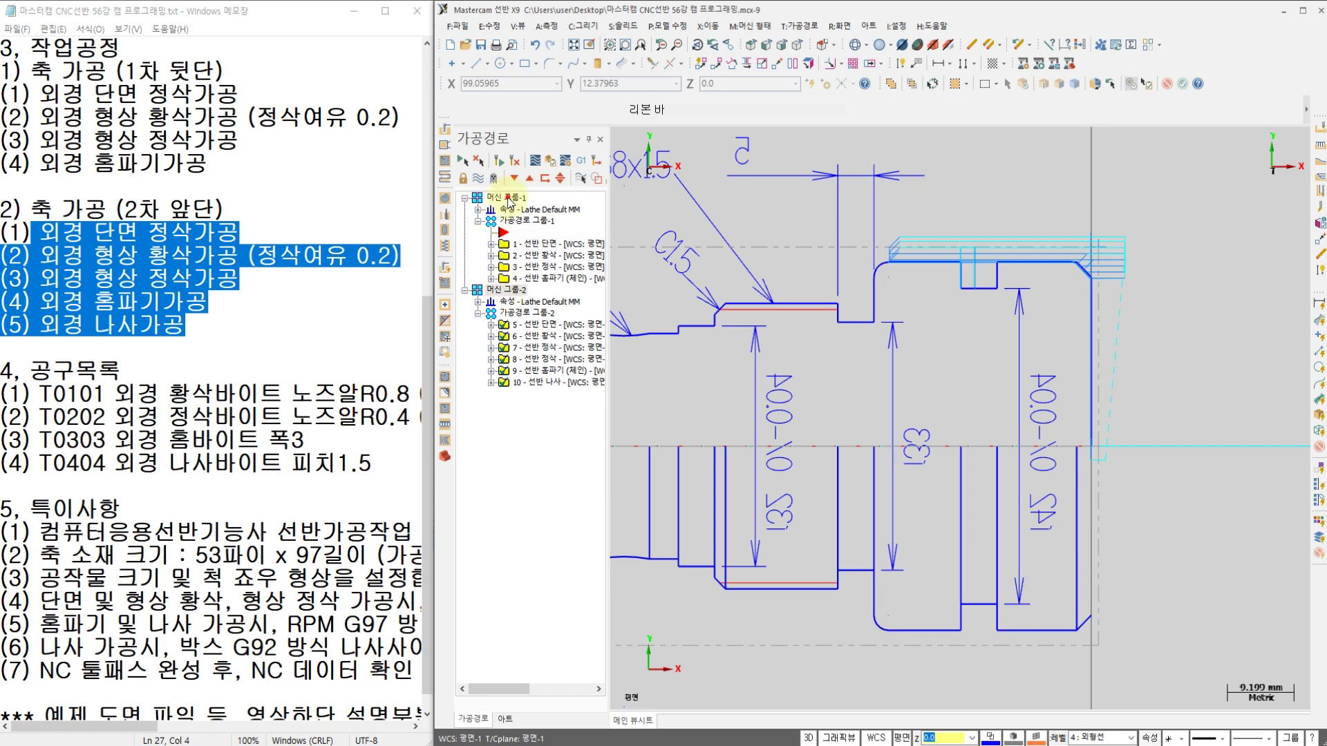
pyautogui.click(508, 200)
pyautogui.click(516, 290)
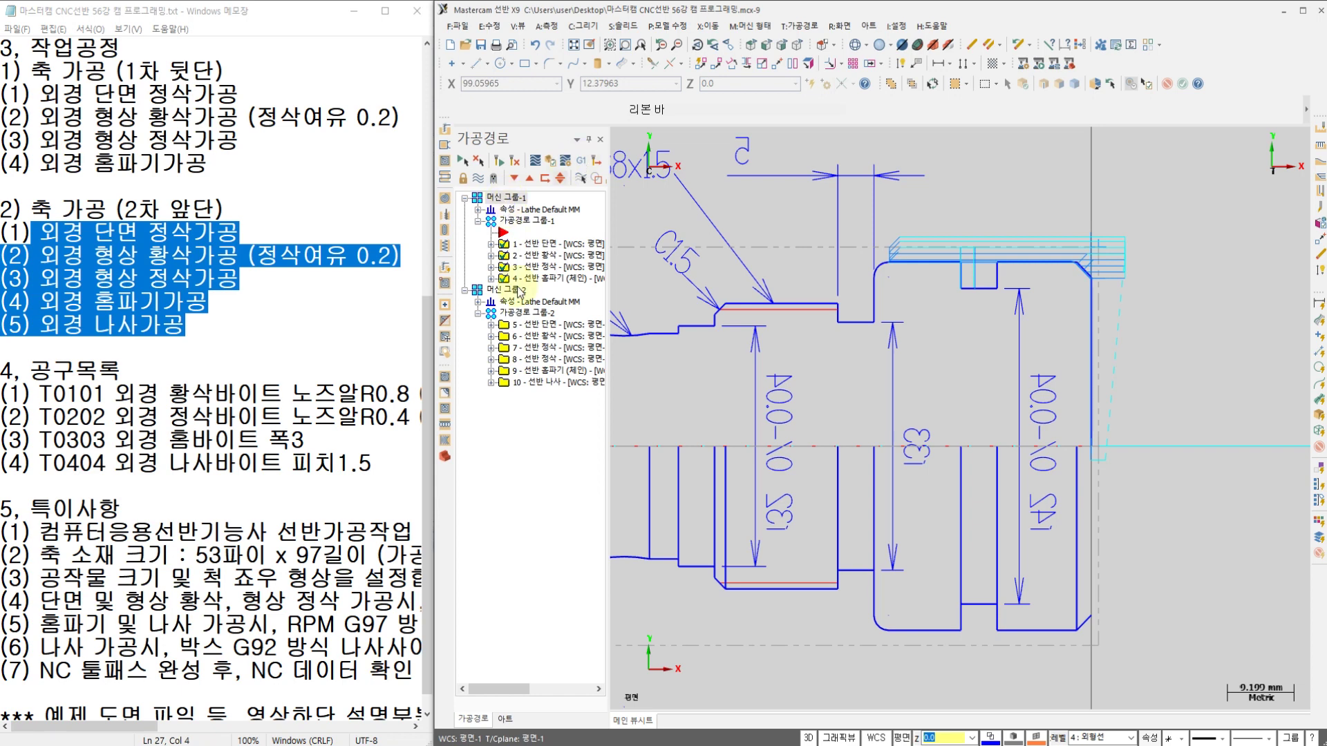
pyautogui.click(512, 200)
pyautogui.click(514, 201)
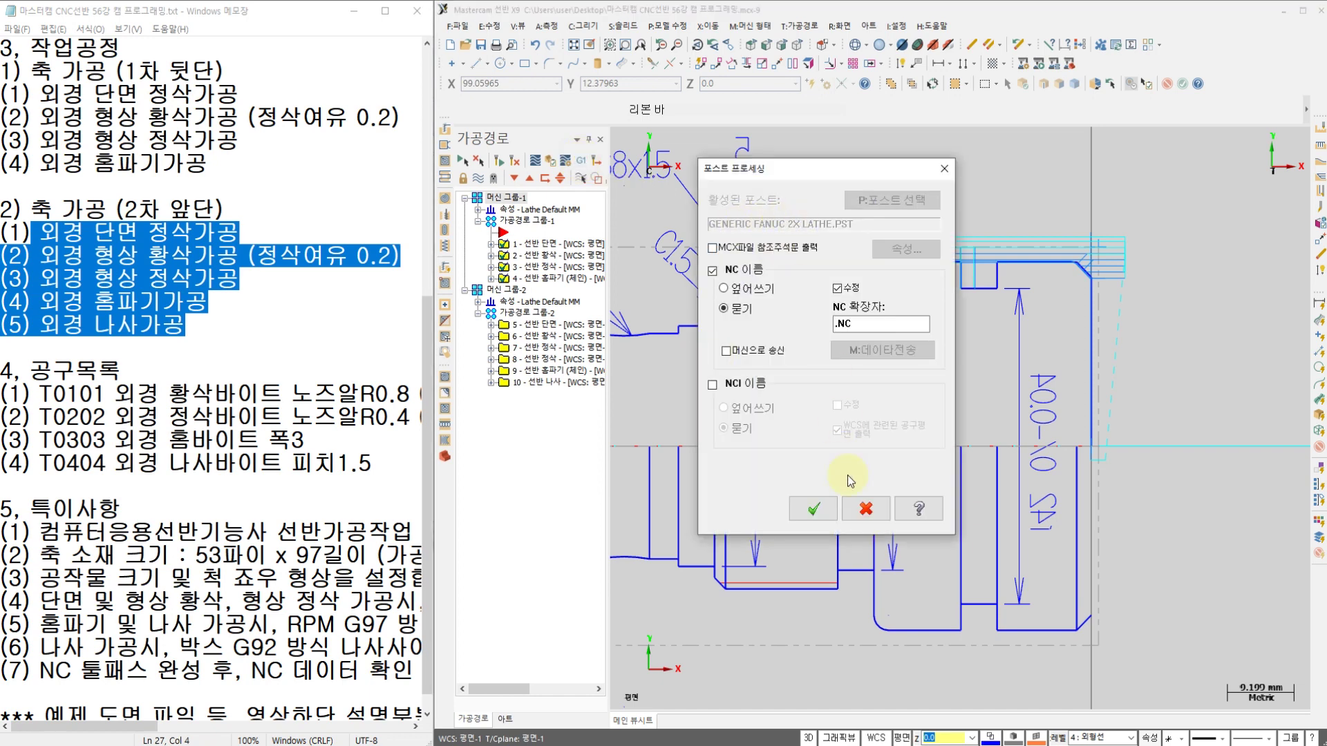
pyautogui.click(808, 510)
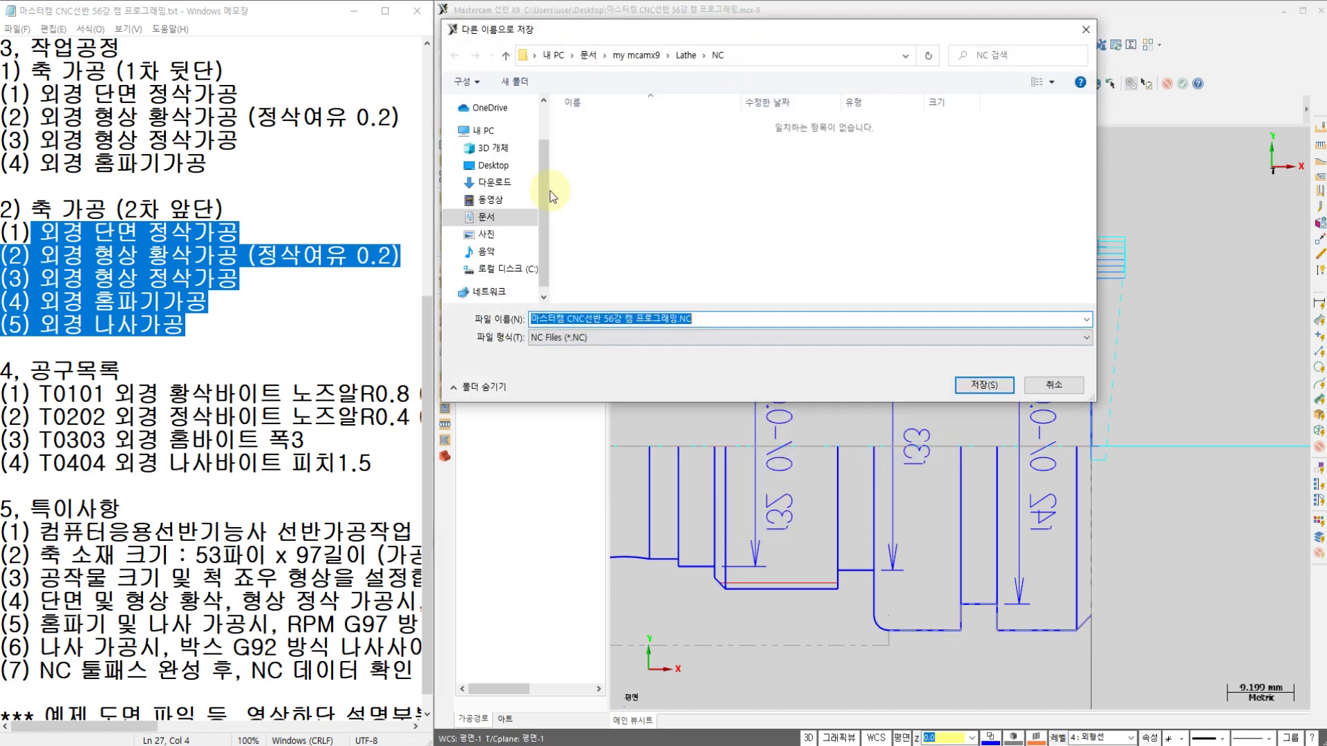
# Save the posted first-side program to the Desktop as O1001
pyautogui.click(495, 168)
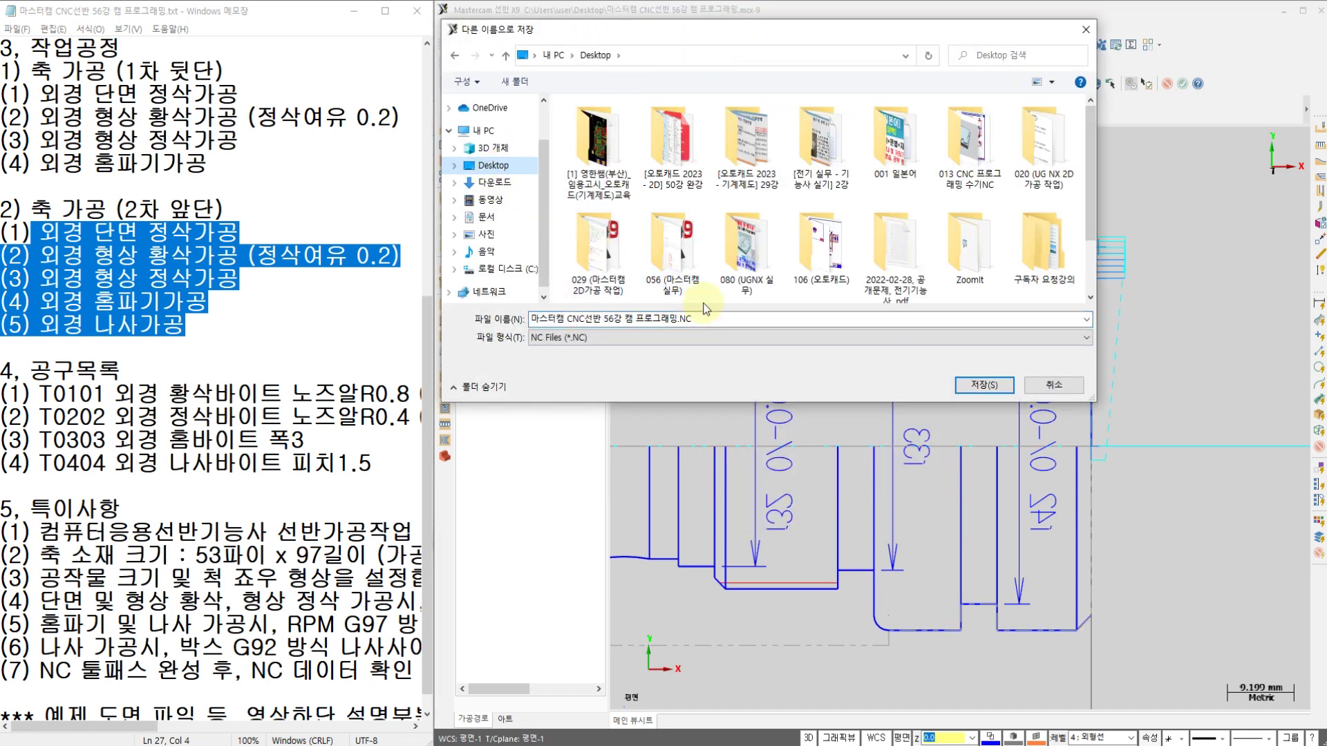
pyautogui.click(715, 317)
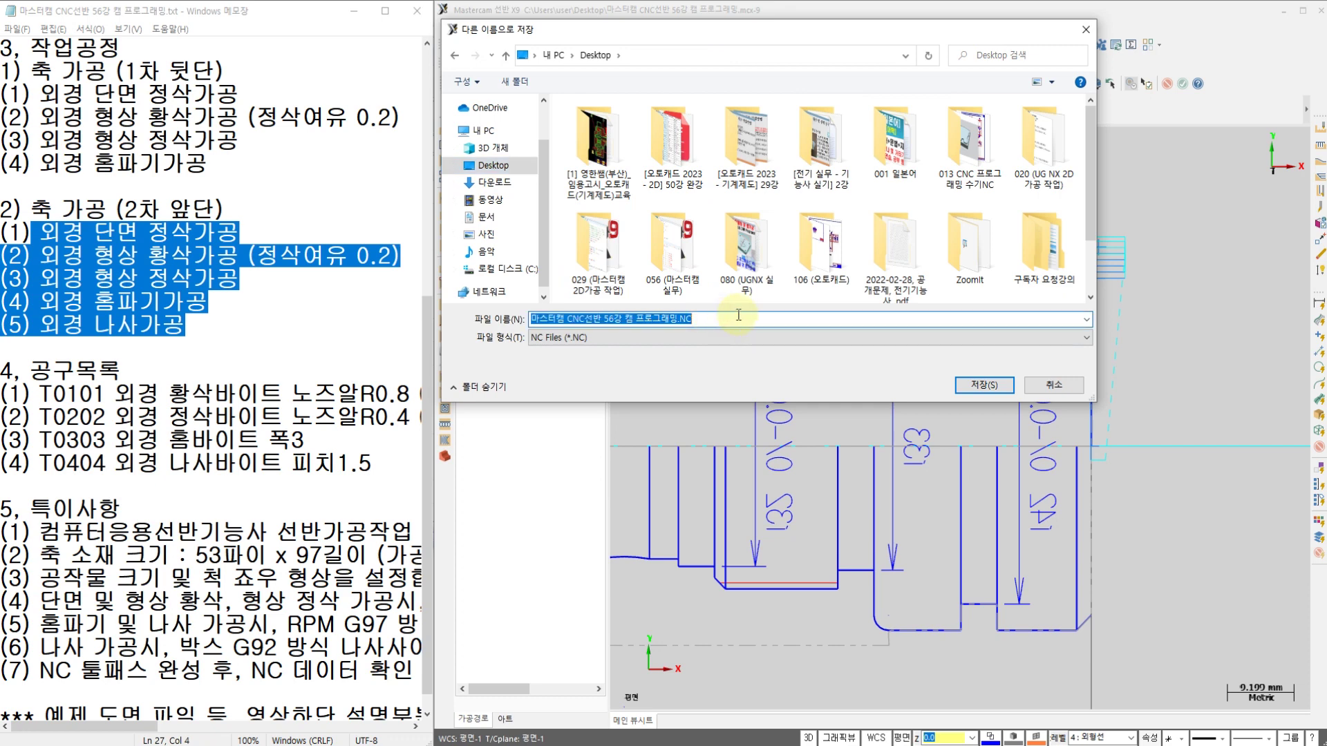
pyautogui.write('O')
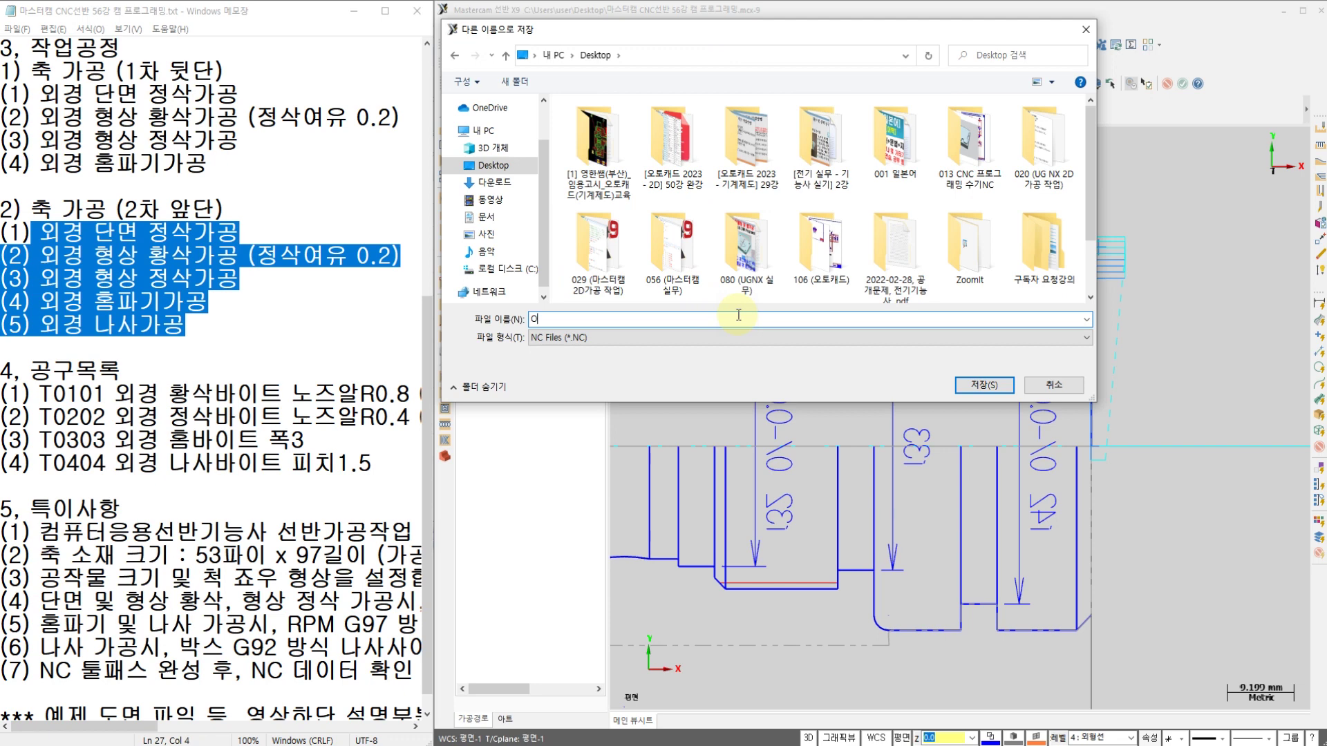
pyautogui.write('1001')
pyautogui.click(981, 387)
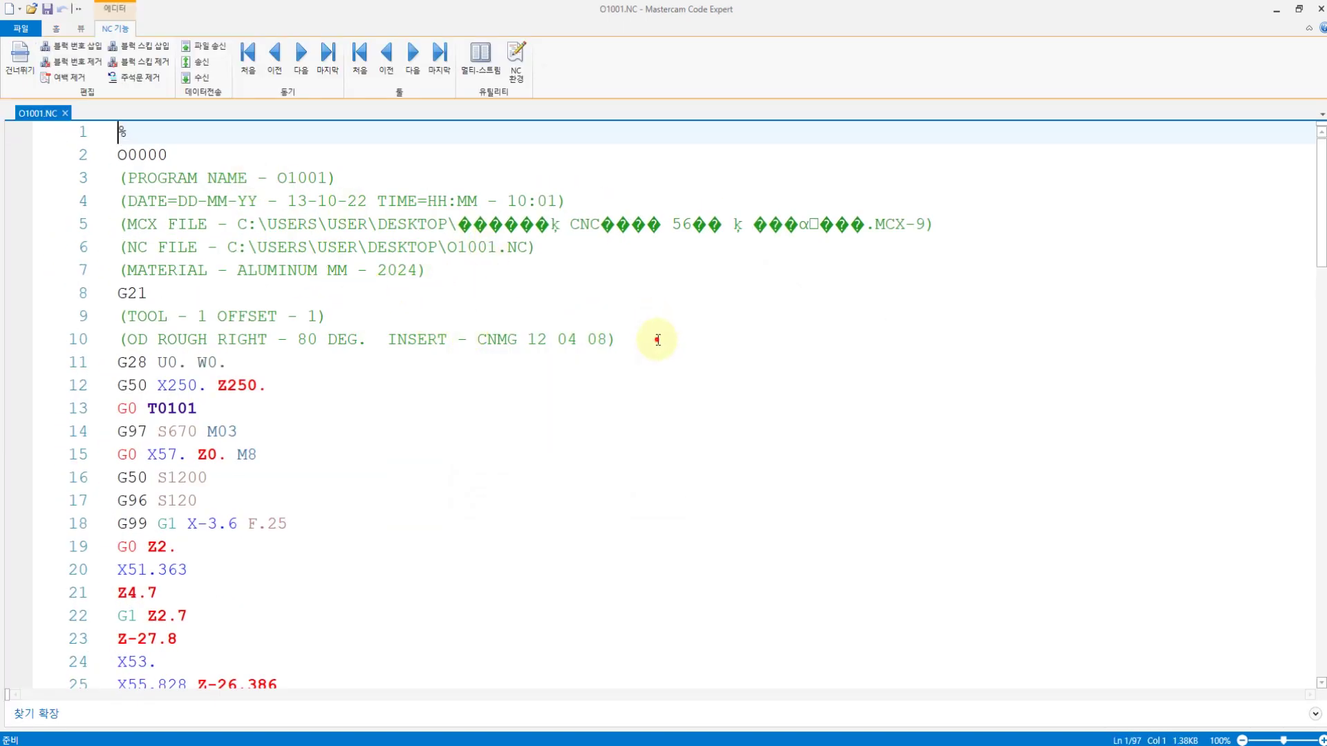
# Replace the block from the program number through the first tool comments with O1001, and delete the first G50 X250. Z250. line
pyautogui.moveTo(657, 339); pyautogui.dragTo(127, 158)
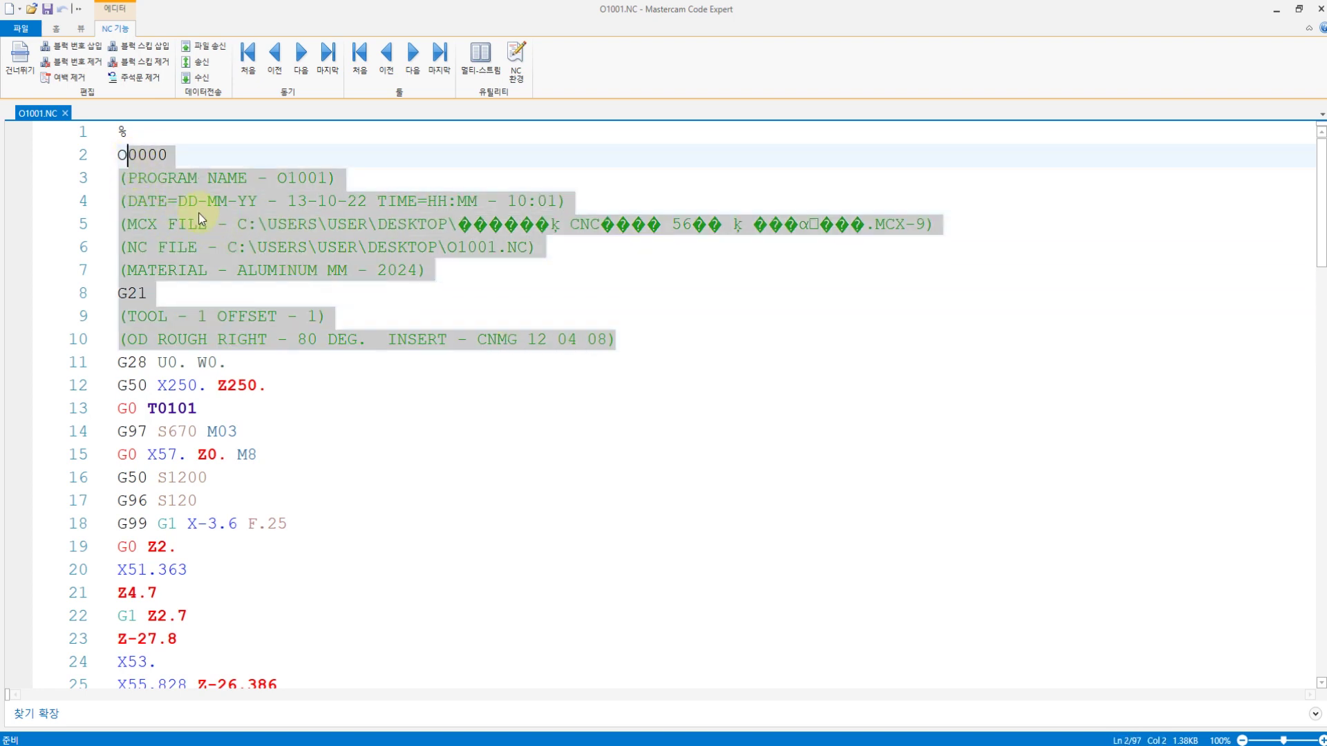
pyautogui.write('1001')
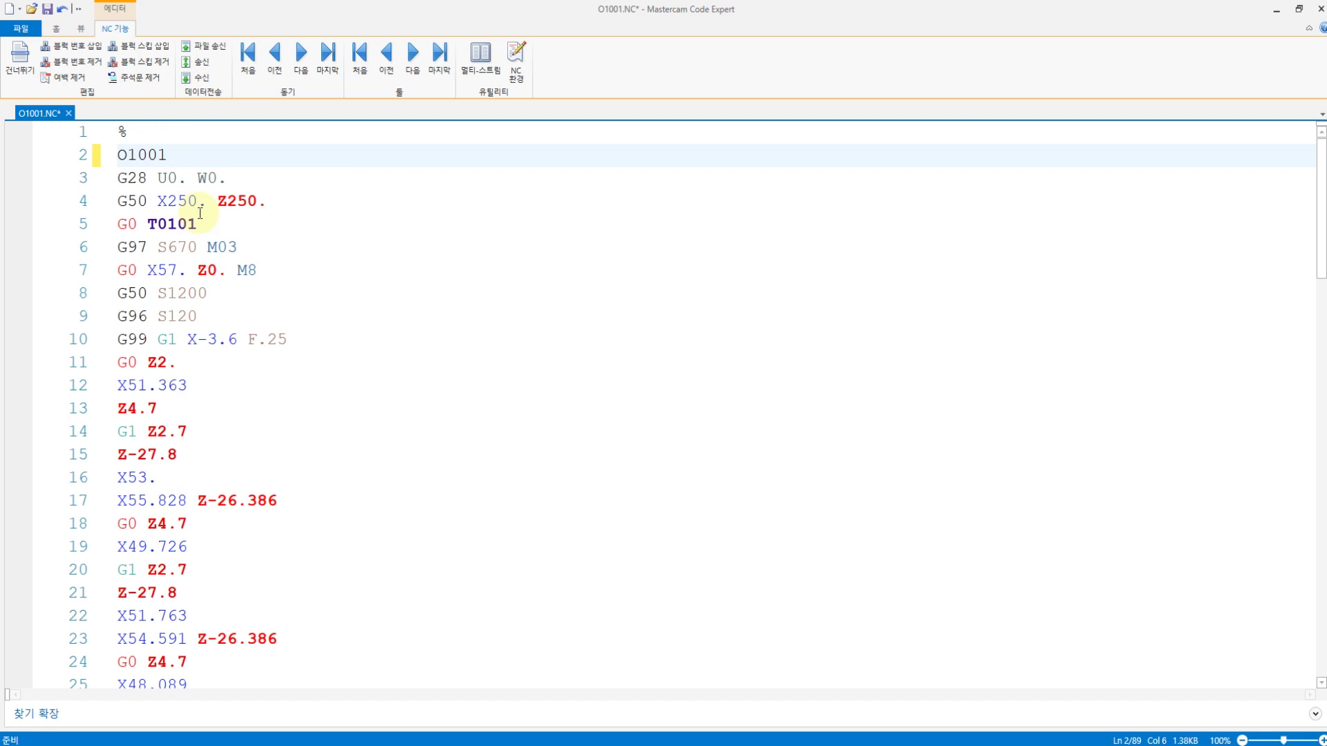
pyautogui.click(324, 199)
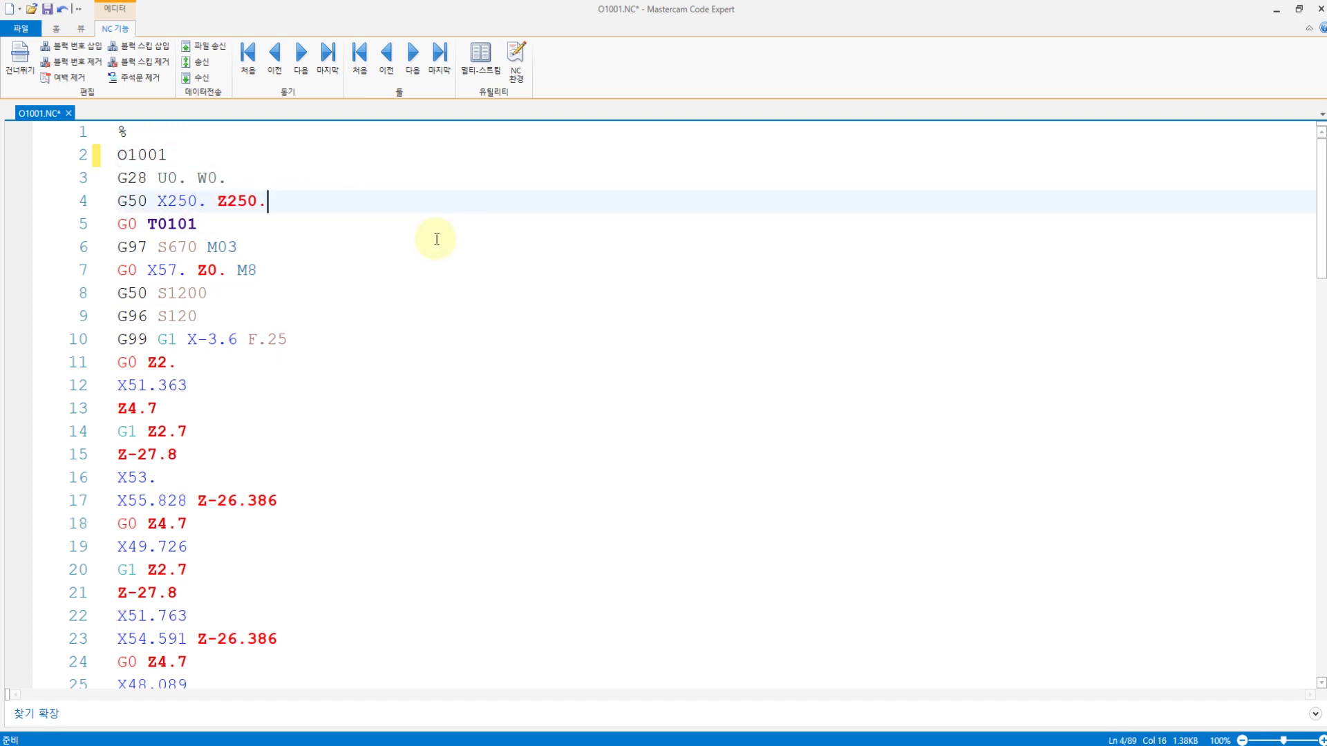
pyautogui.hotkey('shift', 'Home')
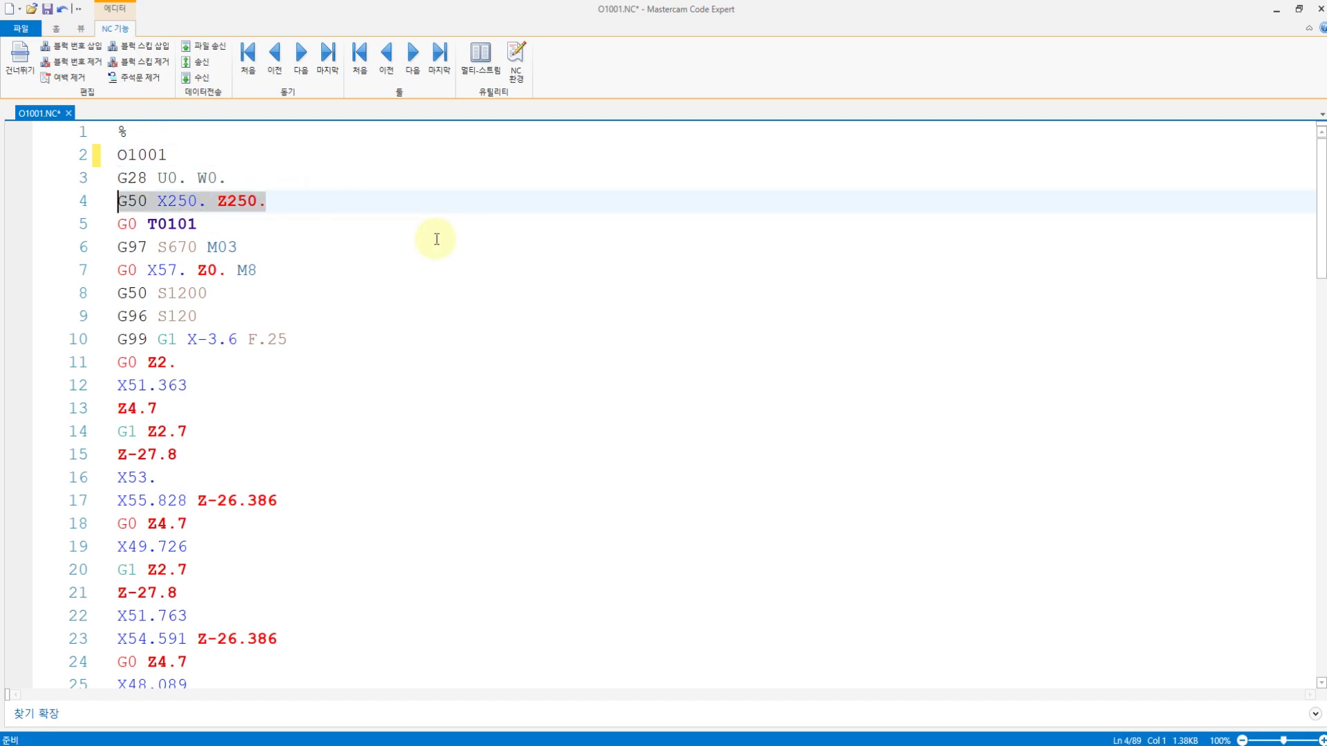
pyautogui.press('Delete')
pyautogui.press('BackSpace')
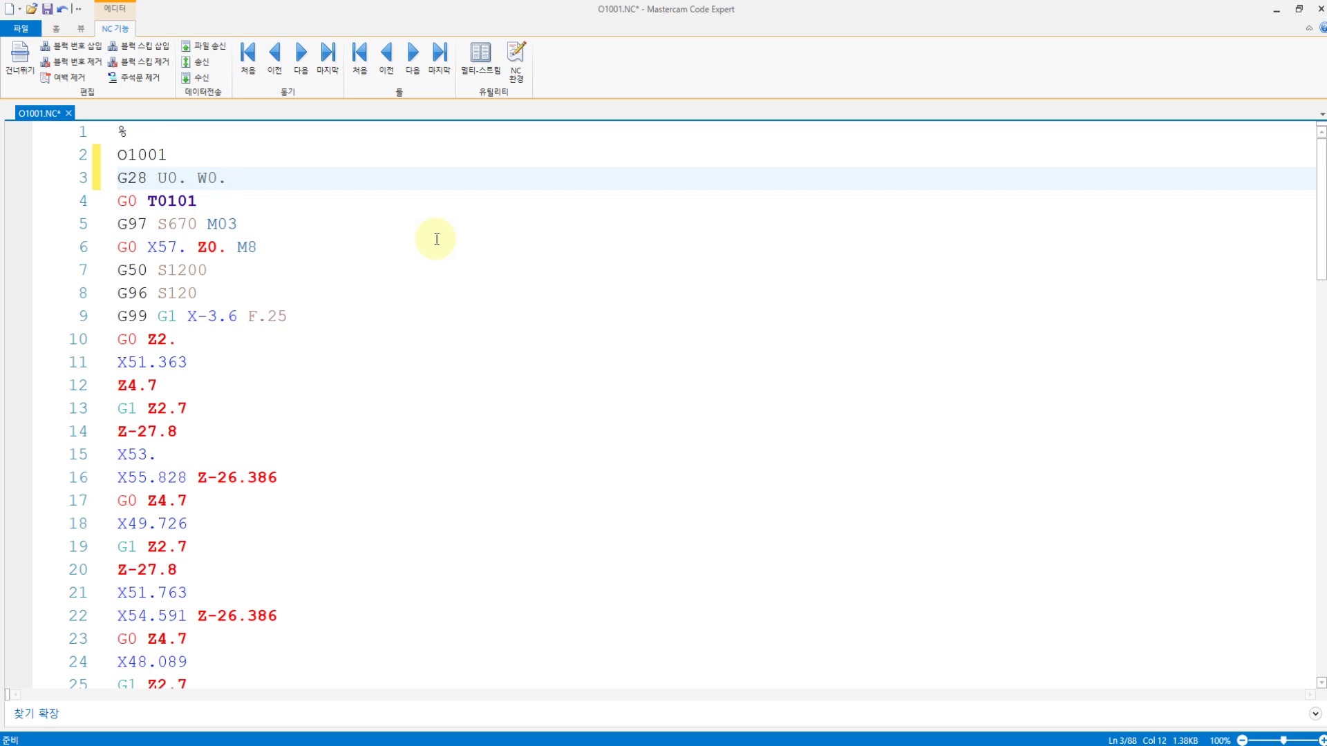
pyautogui.press('Up')
pyautogui.press('Down')
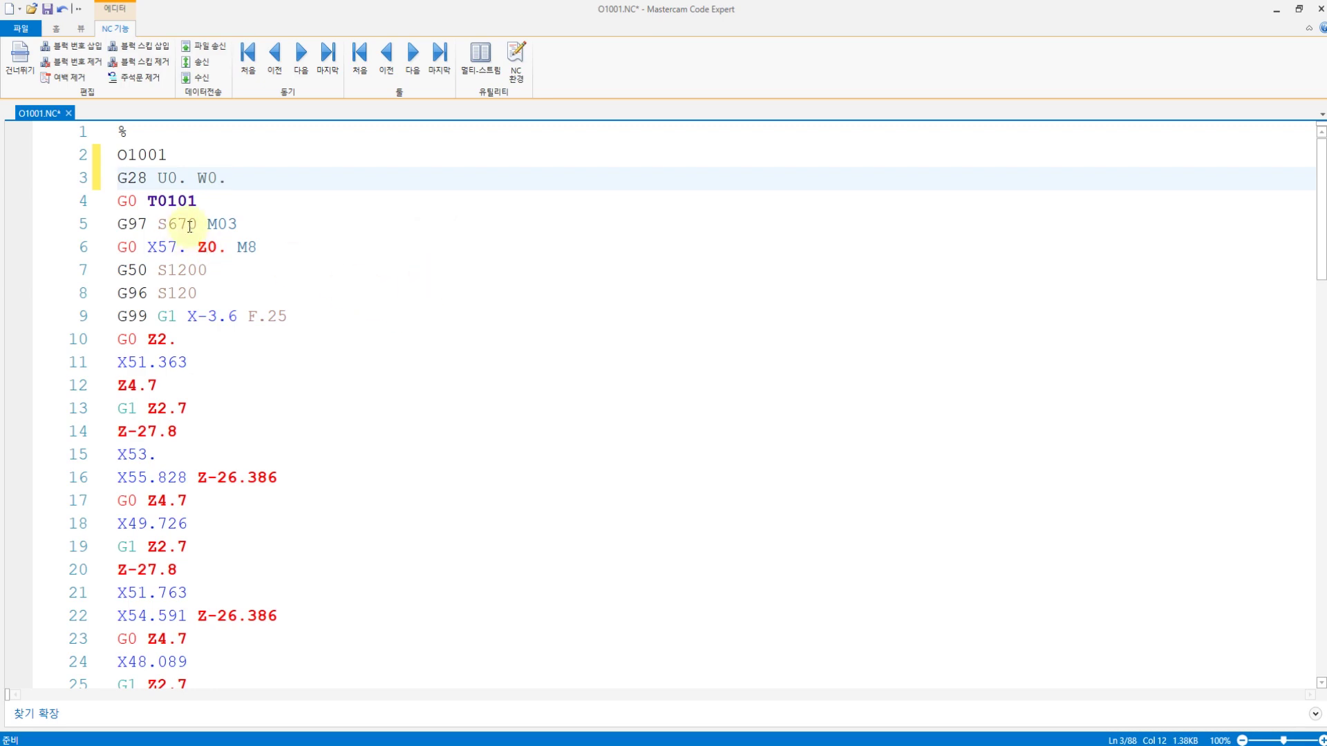
# Review the facing and roughing blocks of tool T0101 in the first-side program
pyautogui.click(186, 295)
pyautogui.press('Down')
pyautogui.press('Down')
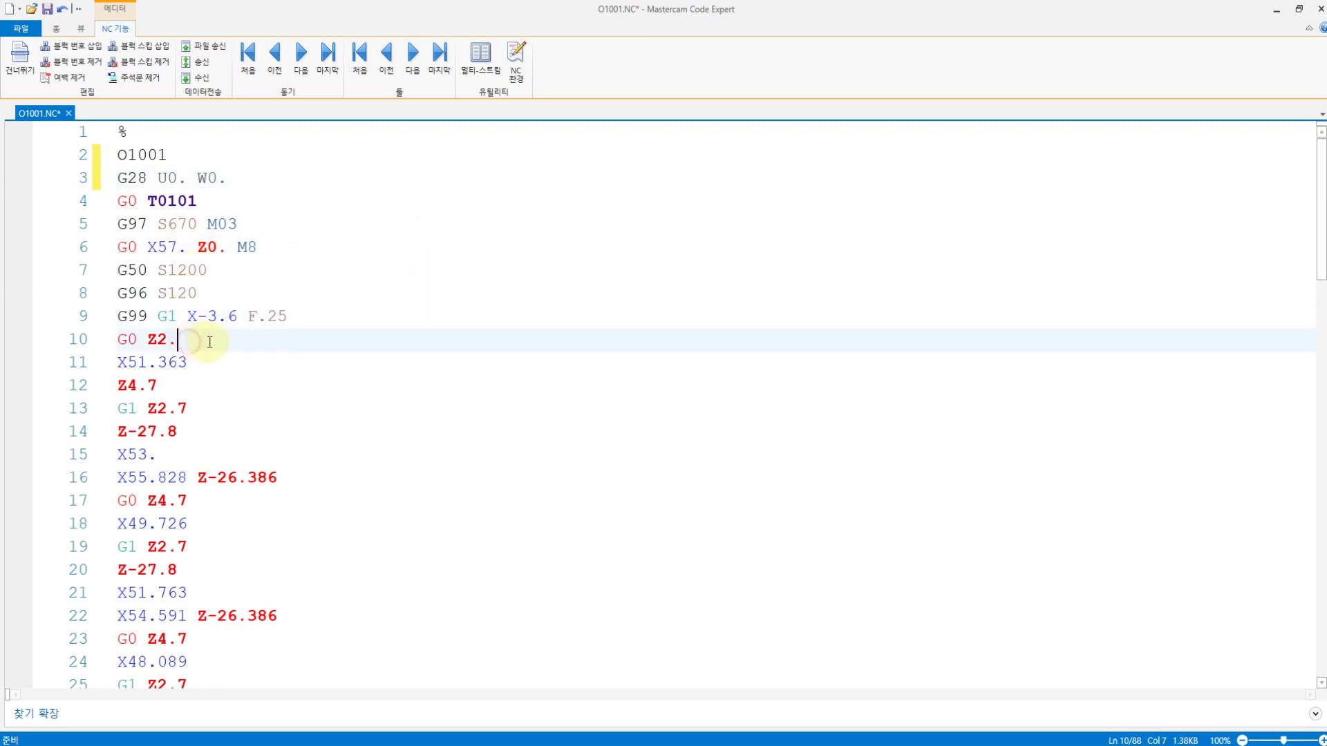
pyautogui.scroll(-5, 202, 341)
pyautogui.scroll(-6, 210, 359)
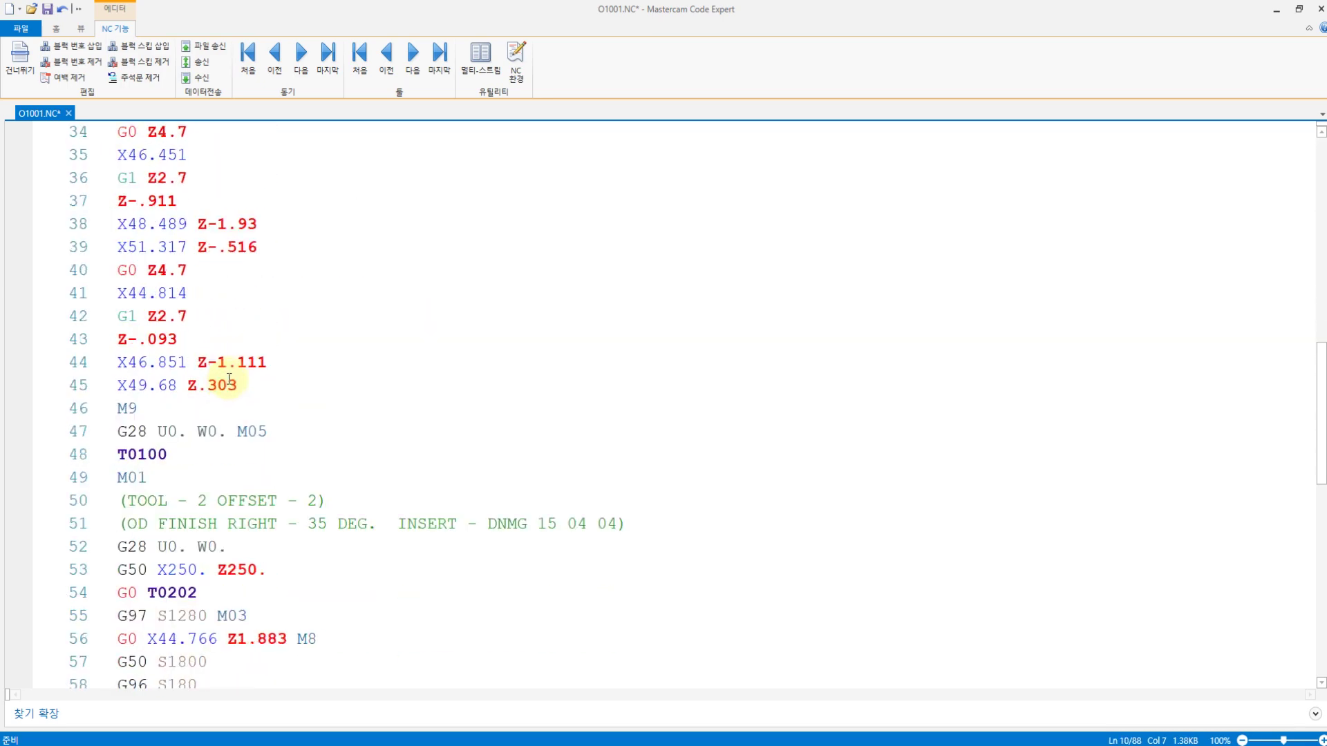
pyautogui.scroll(-3, 239, 362)
pyautogui.scroll(4, 214, 238)
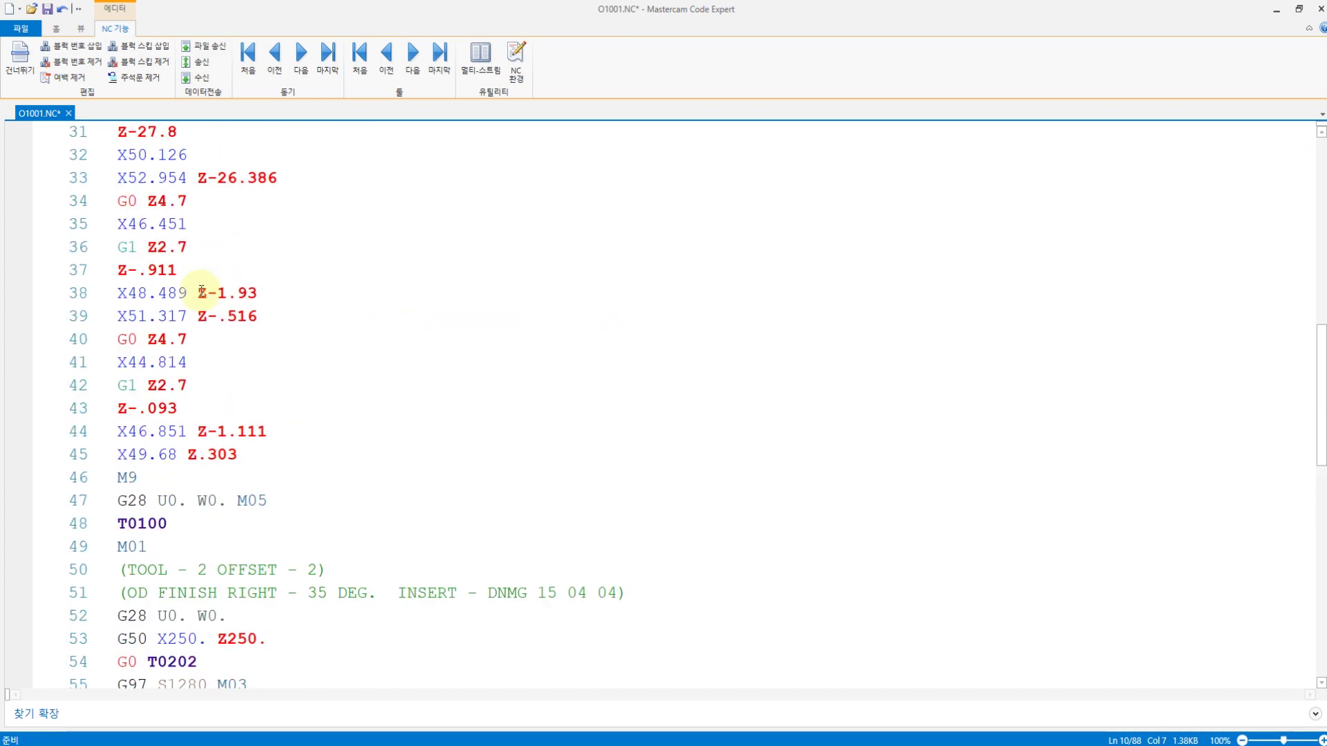
pyautogui.scroll(-3, 207, 290)
pyautogui.scroll(8, 204, 310)
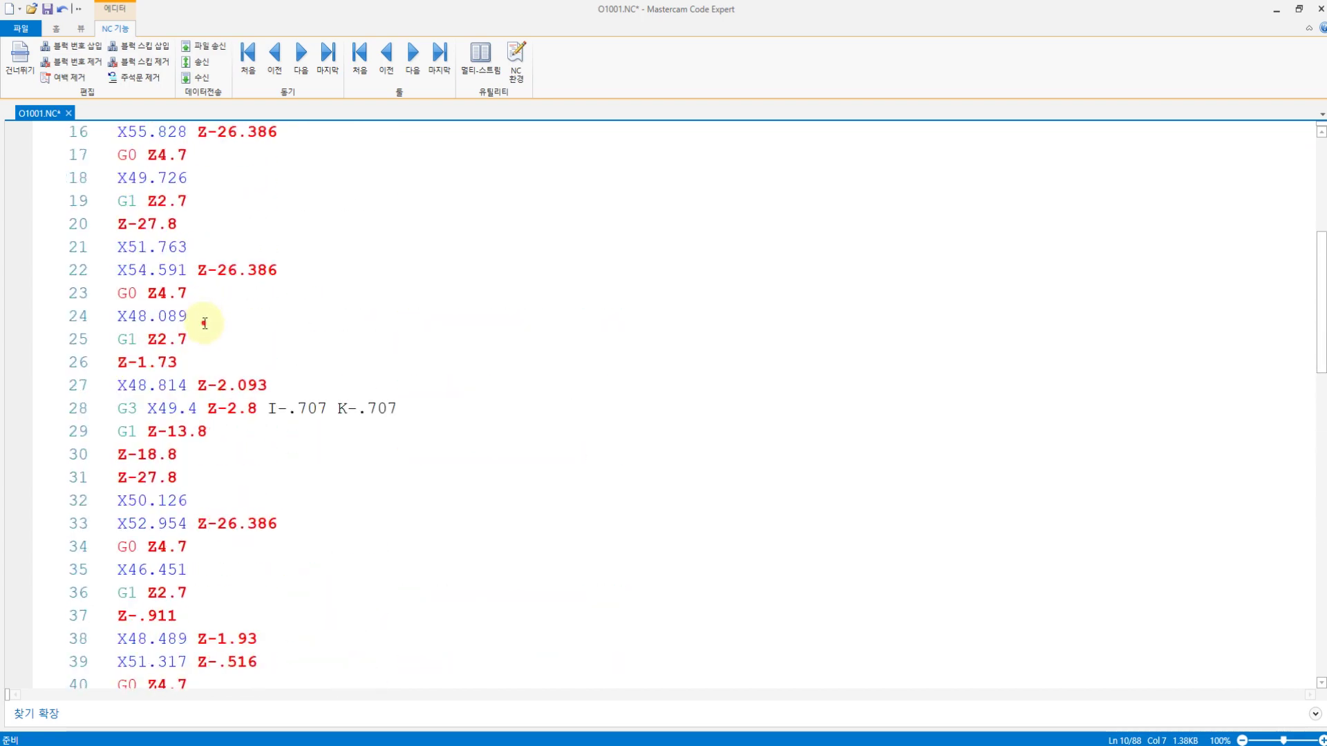
pyautogui.click(207, 312)
pyautogui.click(216, 340)
pyautogui.click(231, 362)
pyautogui.scroll(-7, 235, 362)
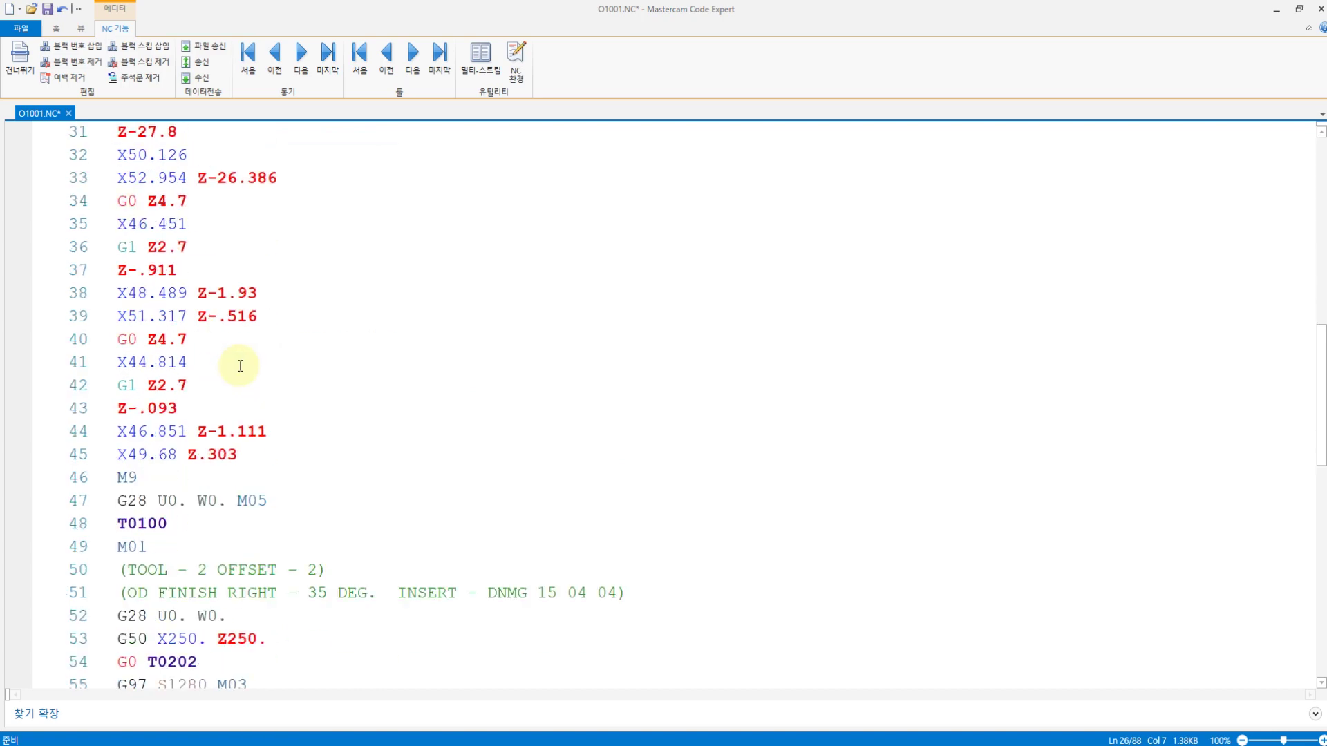
# Review the T0202 finishing and T0303 grooving blocks through the M30 program end
pyautogui.click(241, 518)
pyautogui.scroll(-6, 235, 511)
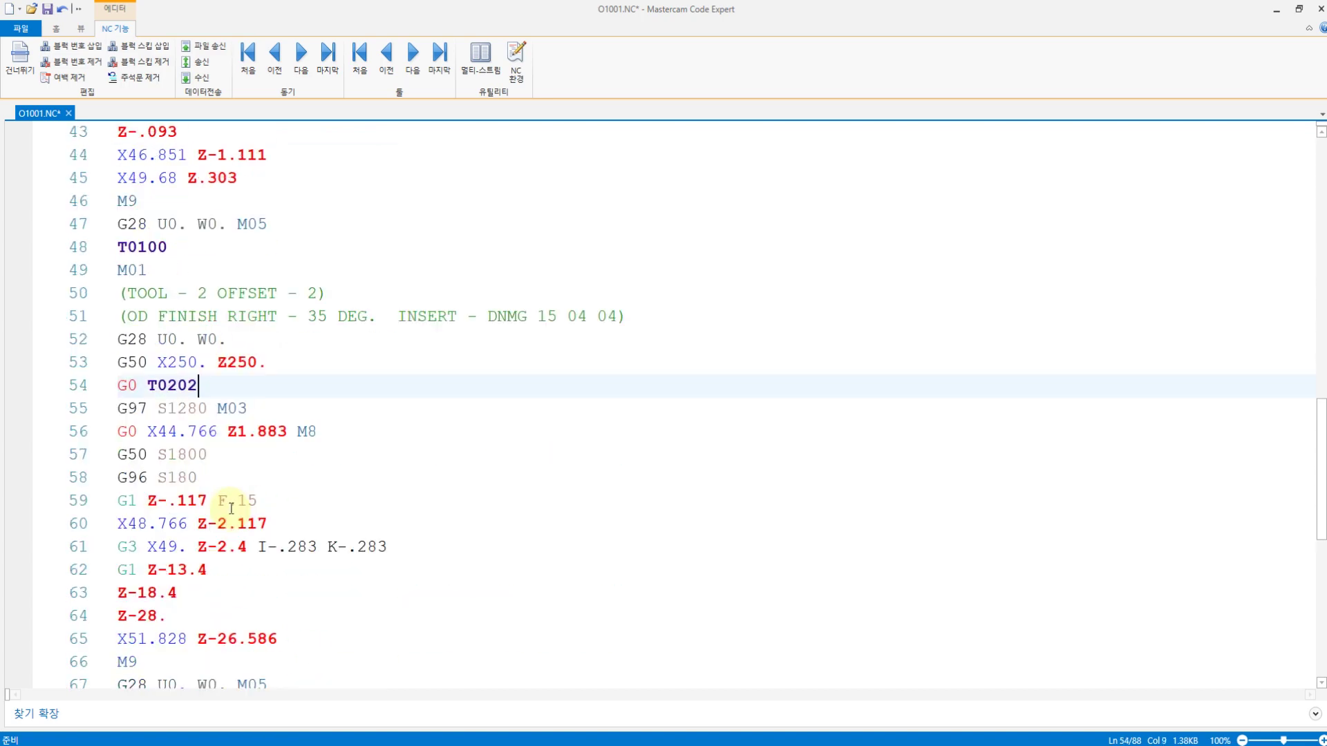
pyautogui.scroll(-2, 231, 506)
pyautogui.click(228, 502)
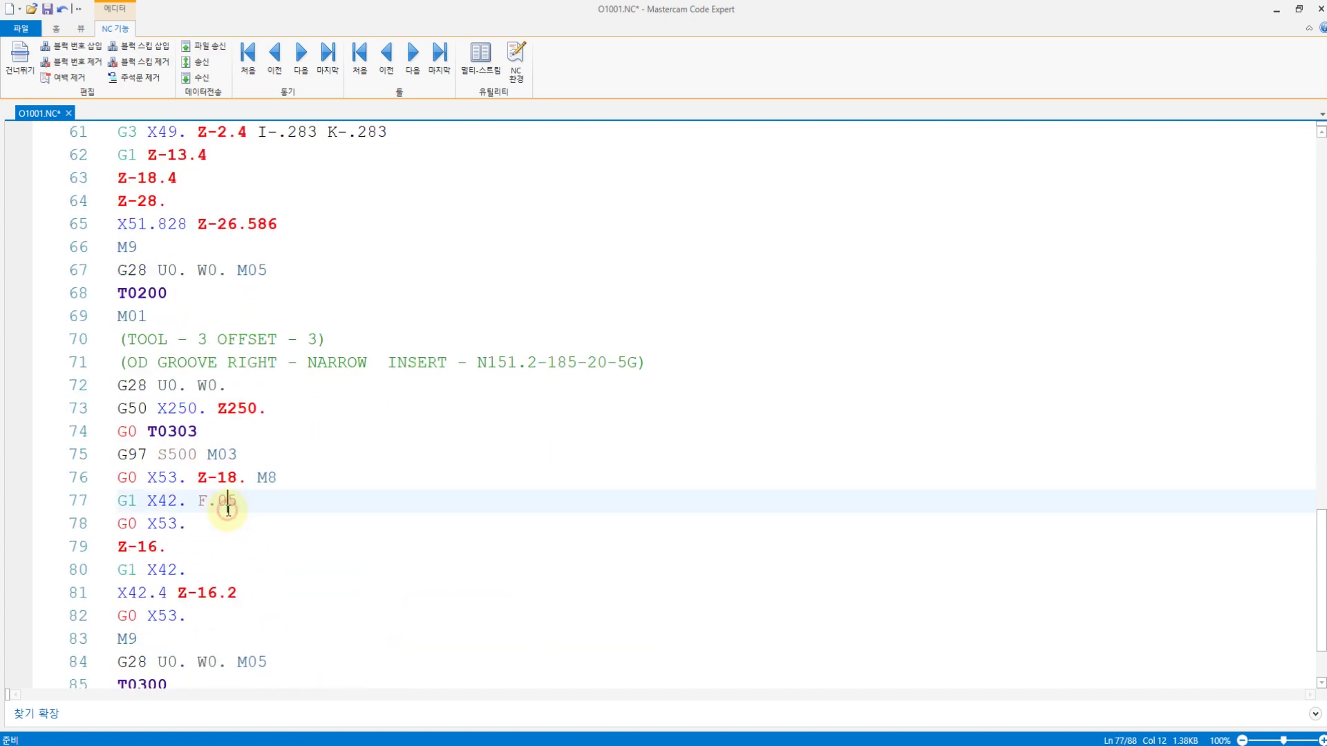
pyautogui.scroll(-2, 223, 511)
pyautogui.click(201, 525)
pyautogui.click(194, 617)
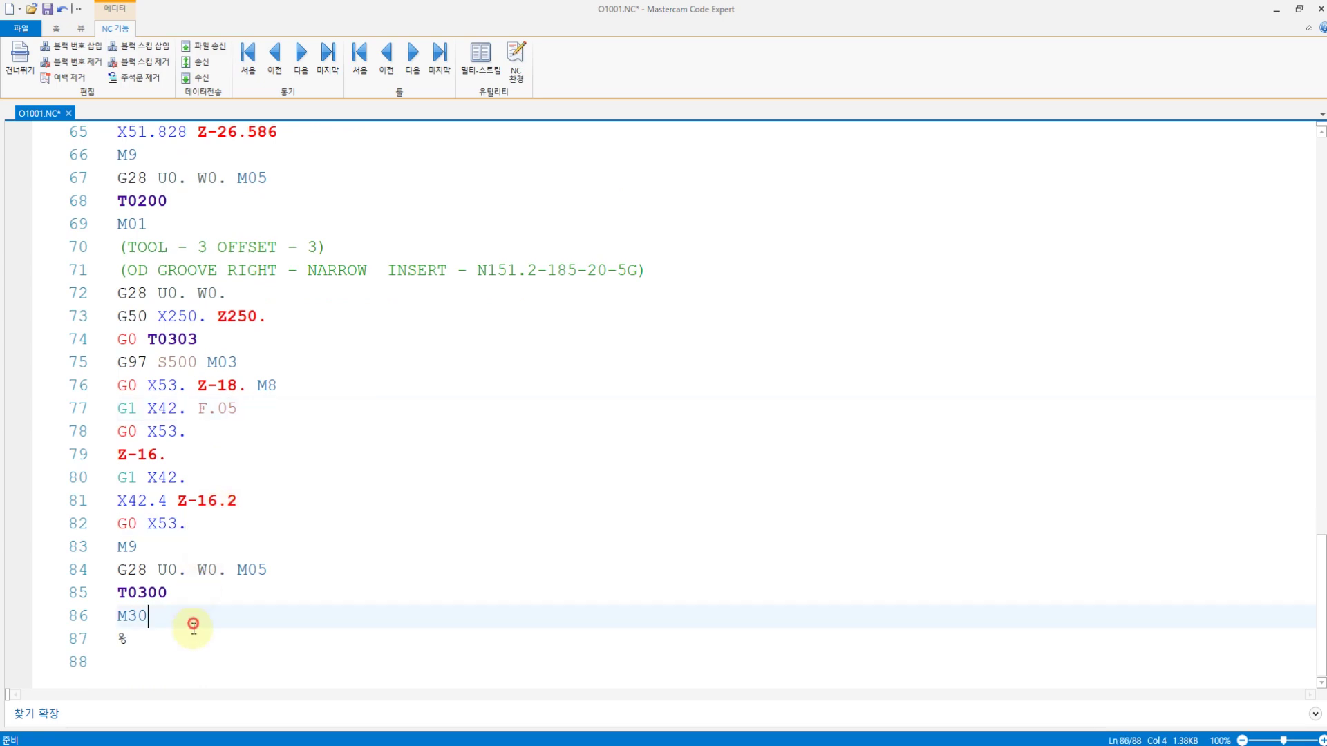
pyautogui.click(191, 639)
# Go back to the start of the program and save the edited O1001.NC file
pyautogui.scroll(20, 218, 510)
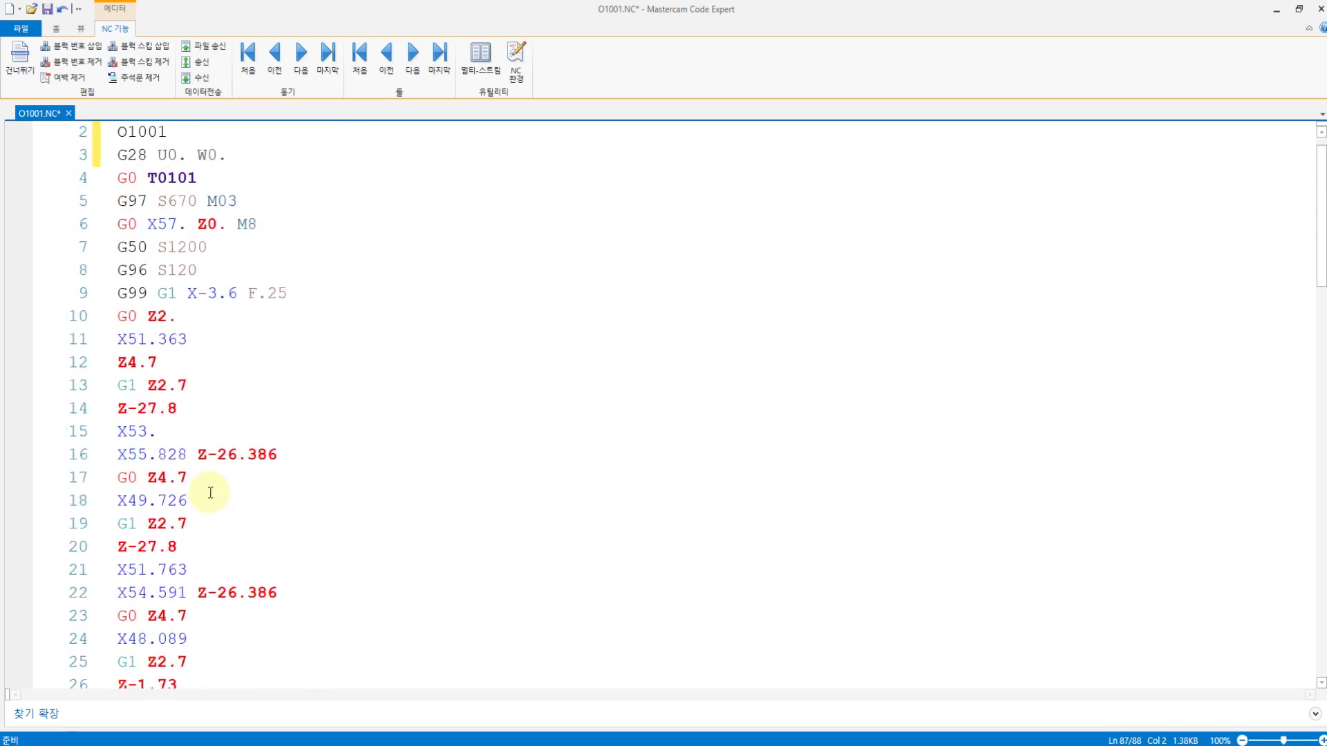
pyautogui.click(181, 155)
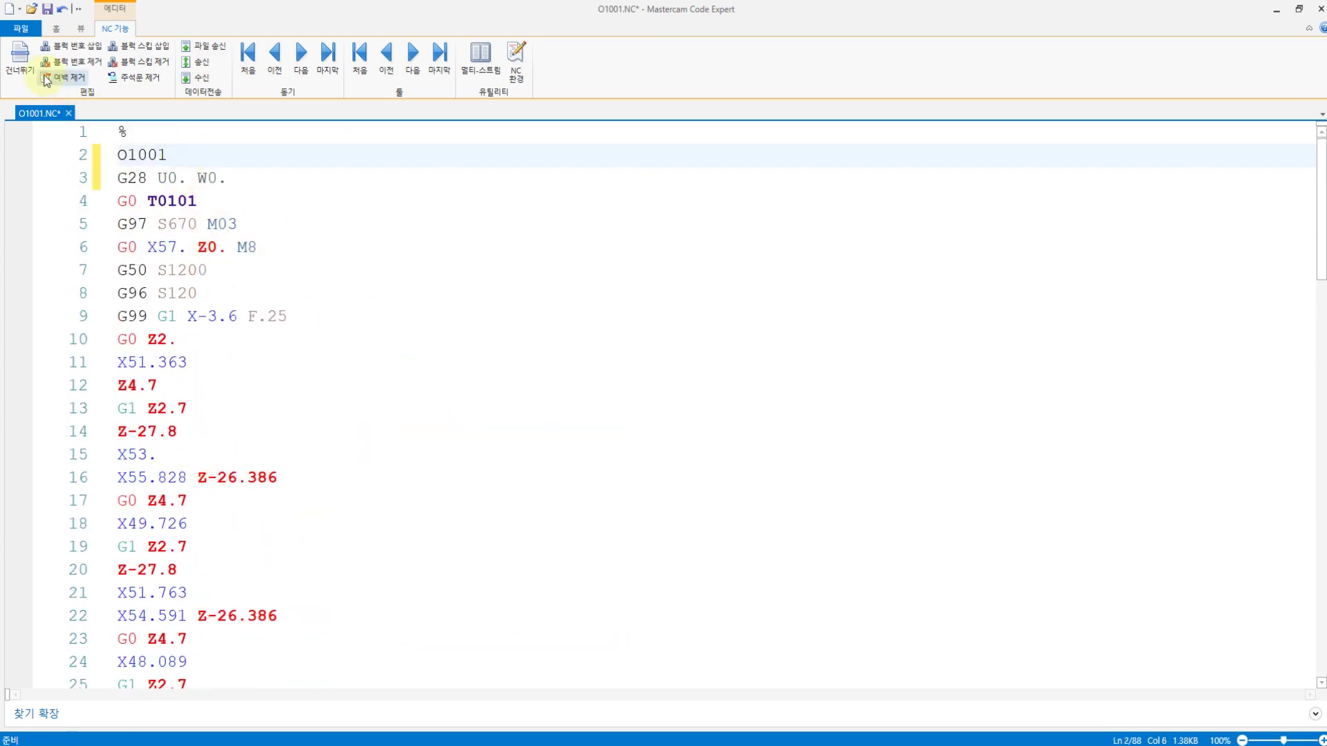
pyautogui.click(47, 9)
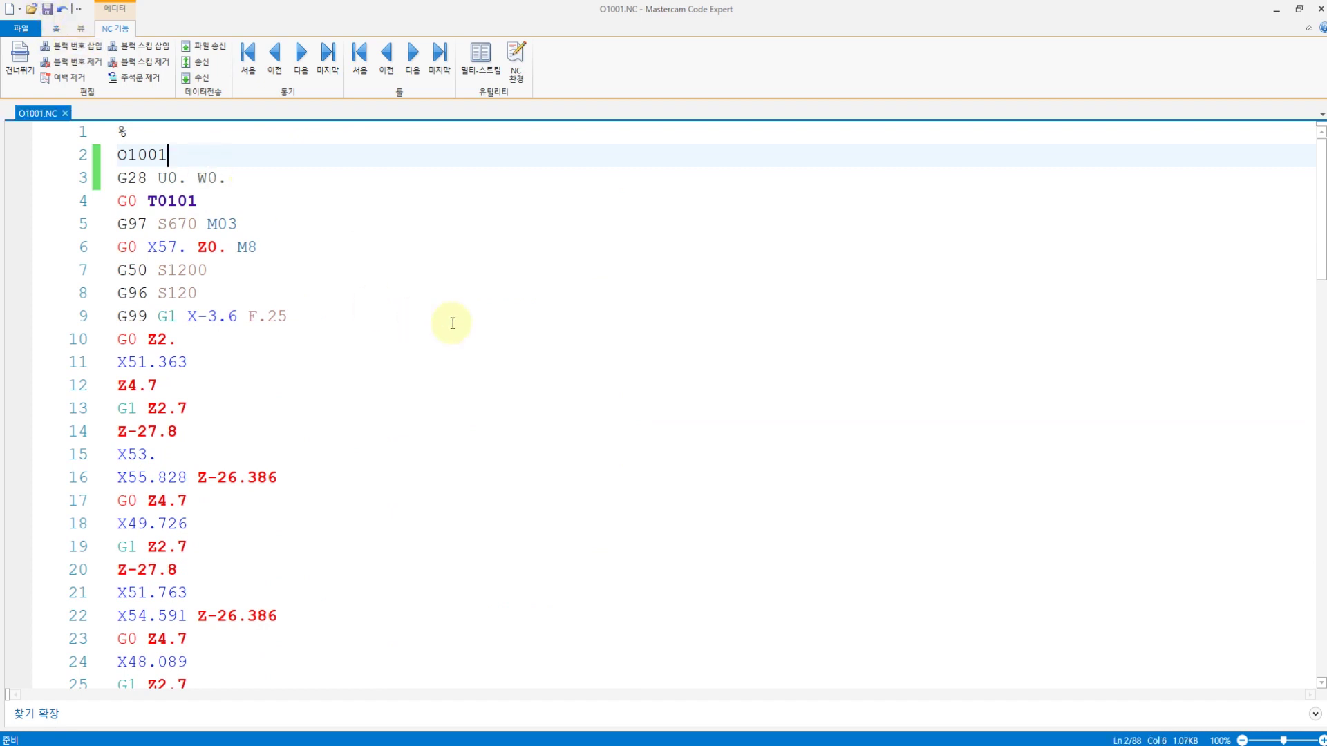
# Switch to Mastercam and post machine group 2's toolpaths to the Desktop as O2002
pyautogui.hotkey('alt', 'Tab')
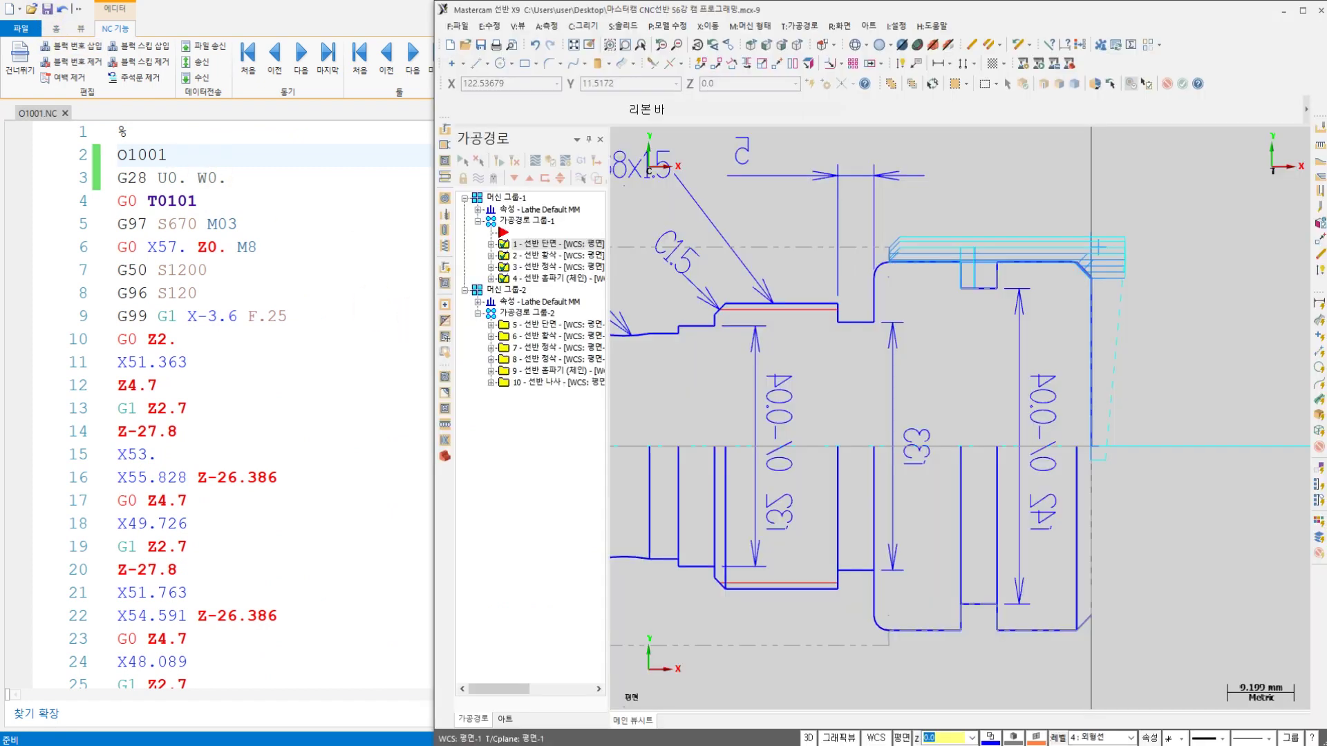
pyautogui.click(503, 288)
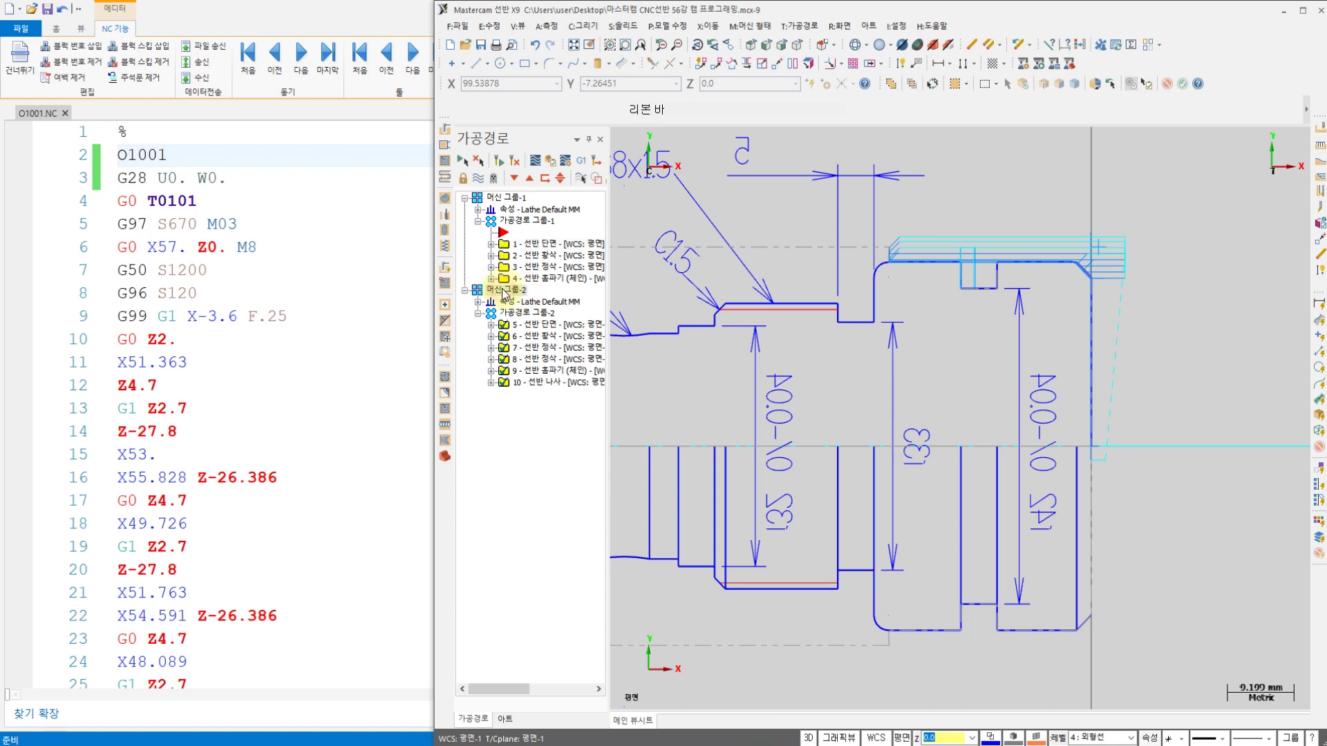
pyautogui.click(581, 163)
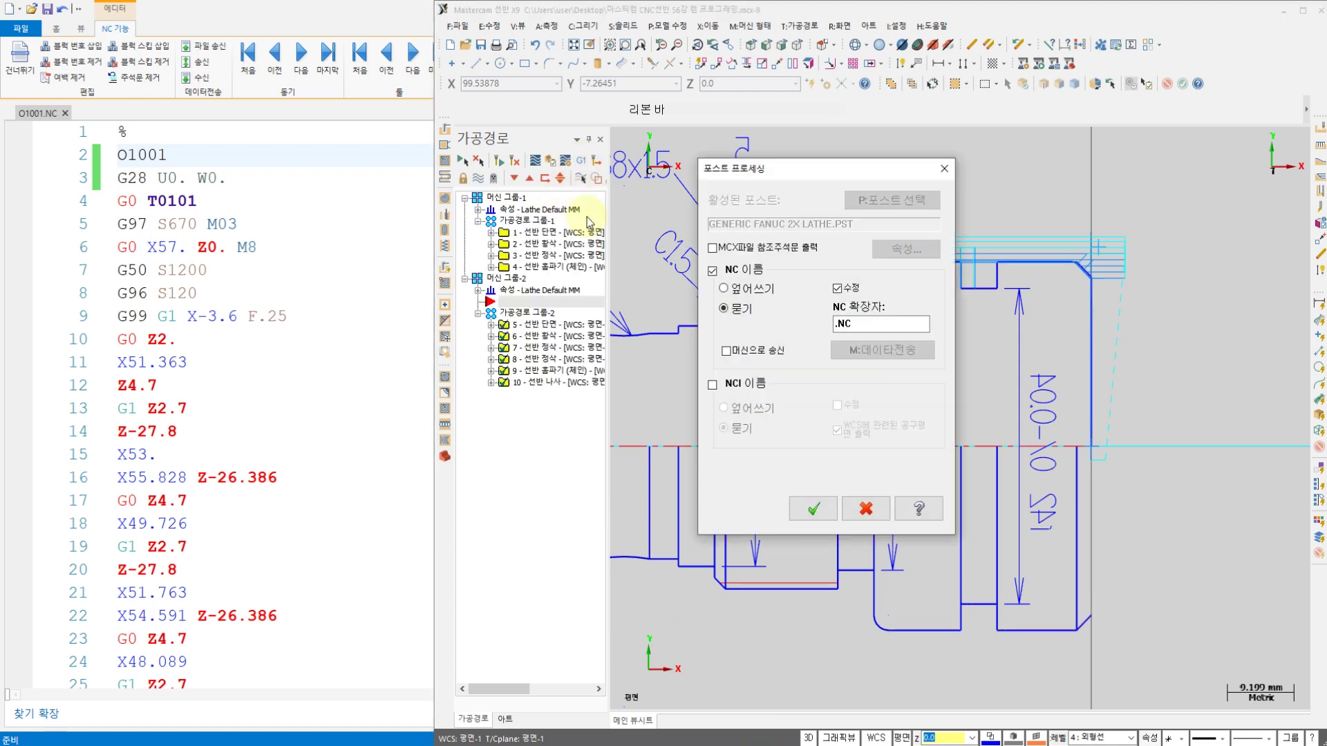
pyautogui.click(812, 513)
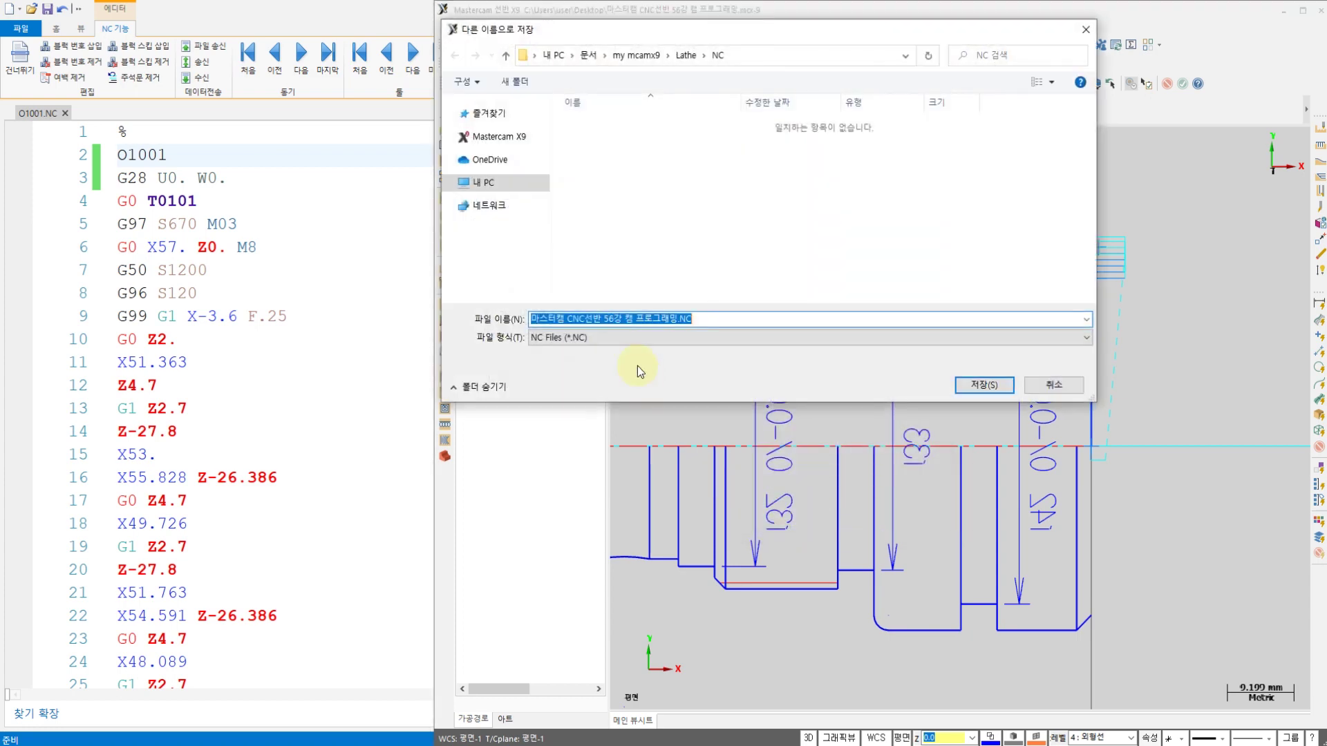
pyautogui.click(491, 167)
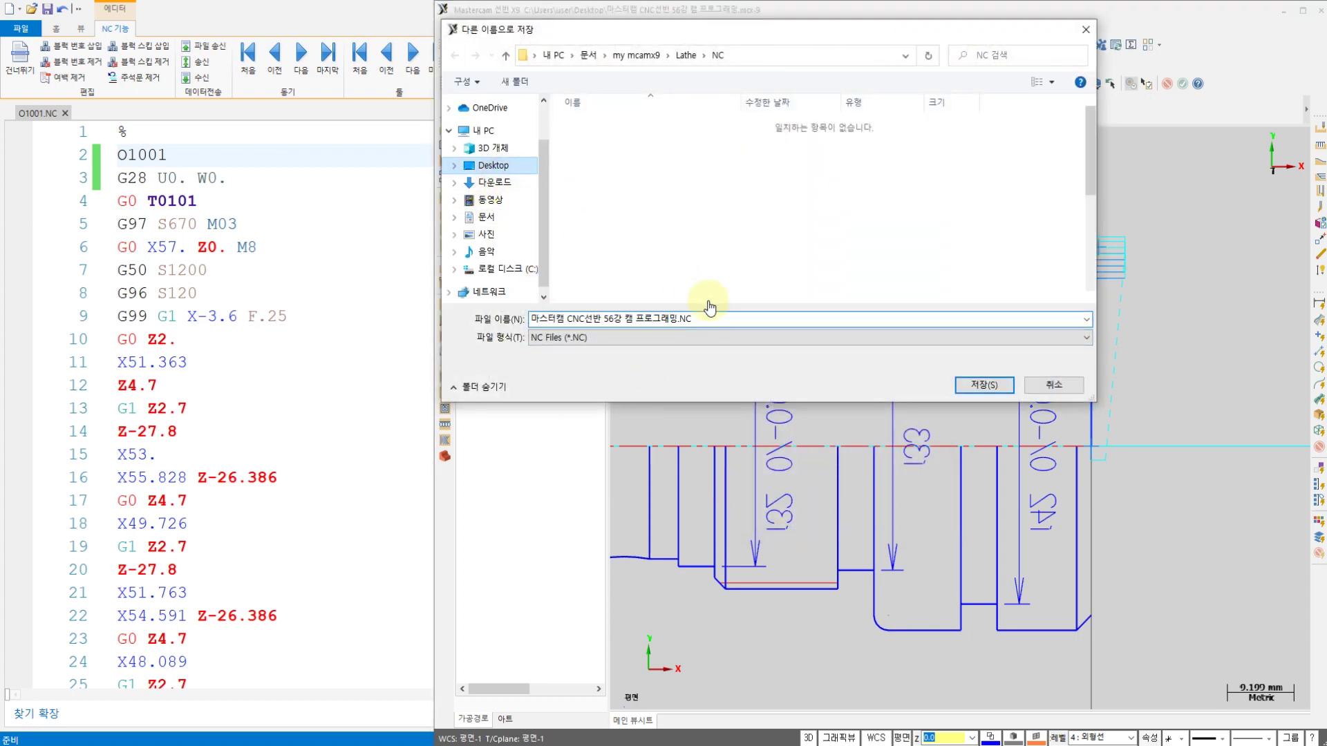
pyautogui.write('O2002')
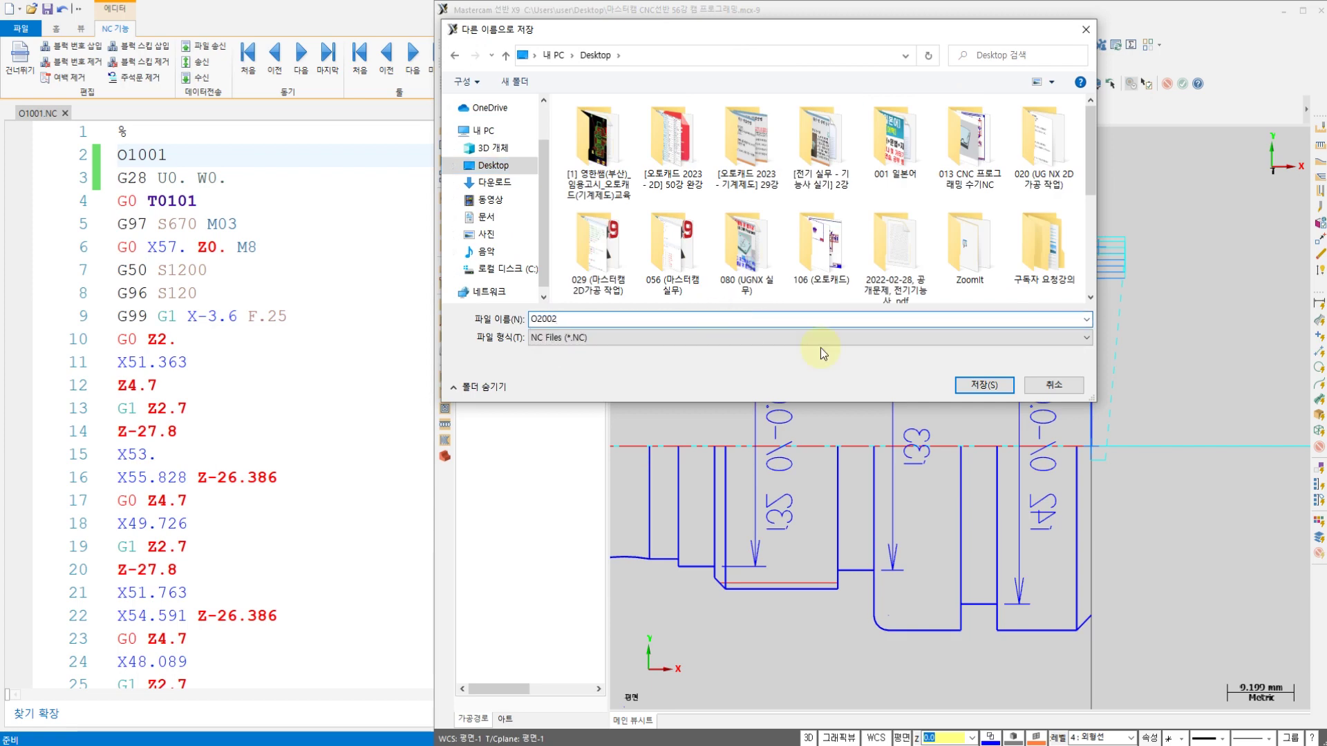
pyautogui.click(975, 385)
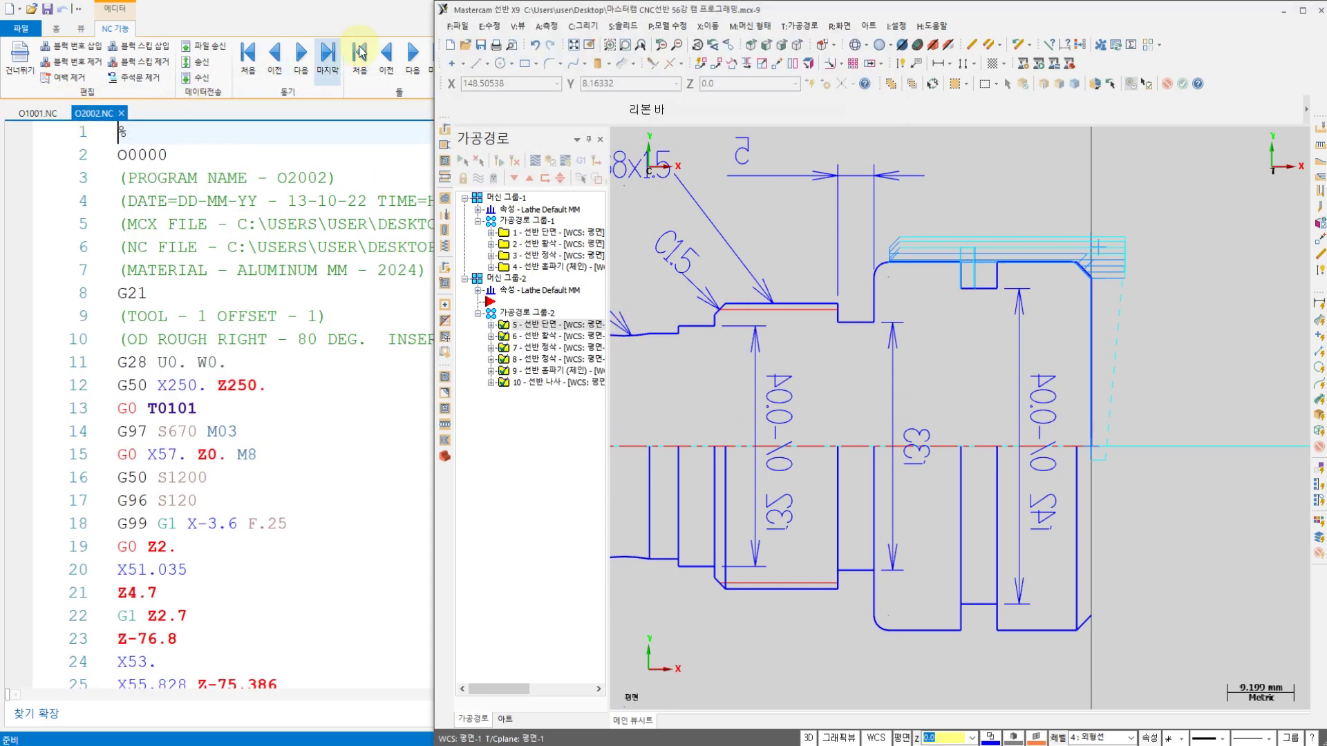
# Maximize the NC editor and replace the O0000 header, comments and G21 block of O2002.NC with program number O2002
pyautogui.click(380, 14)
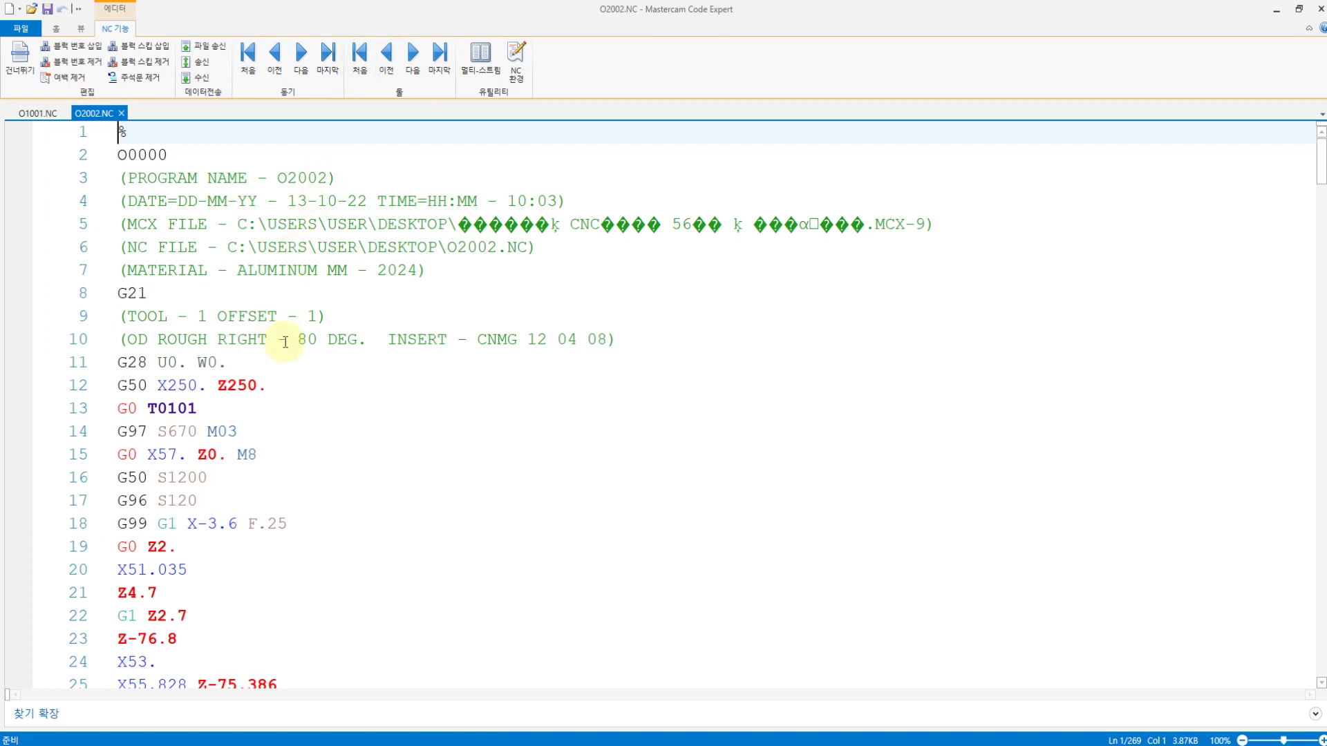
pyautogui.moveTo(657, 345); pyautogui.dragTo(130, 159)
pyautogui.write('2002')
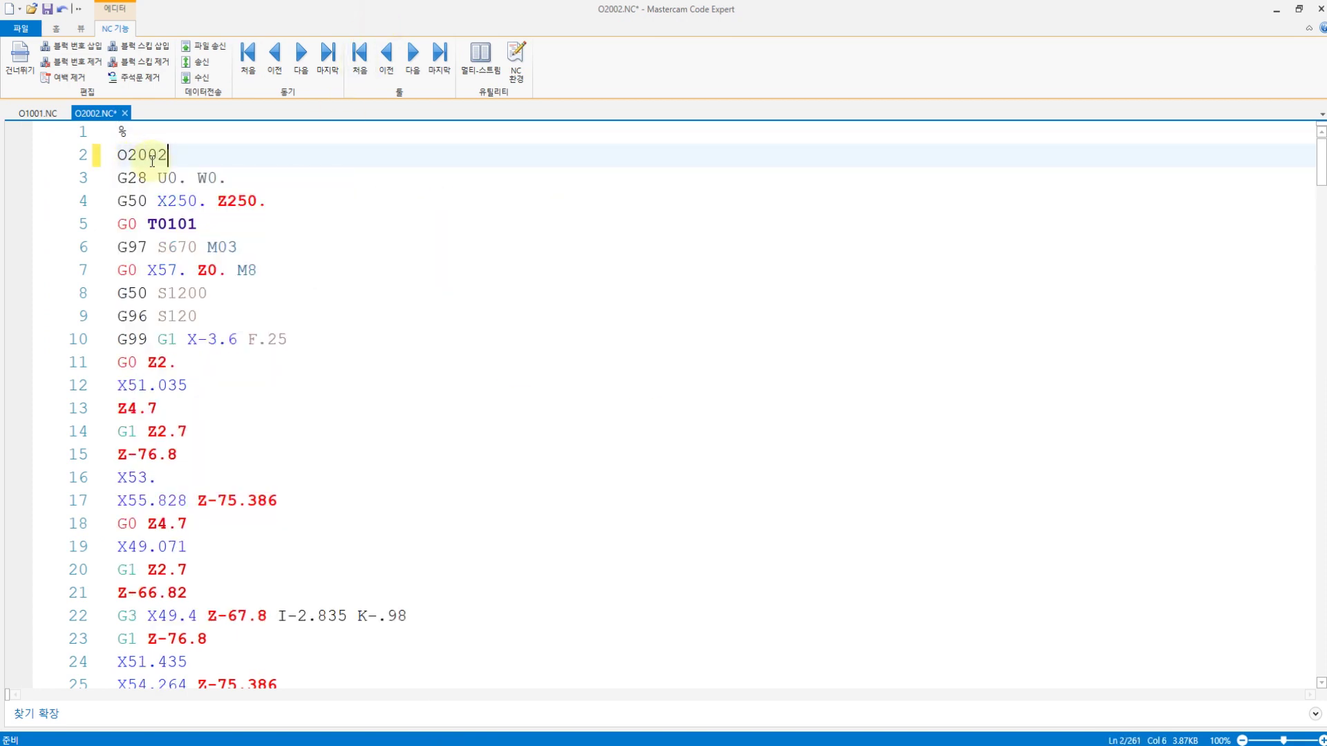
# Delete the G50 X250. Z250. block before the T0101 tool call in the second-side program
pyautogui.click(309, 202)
pyautogui.hotkey('shift', 'Home')
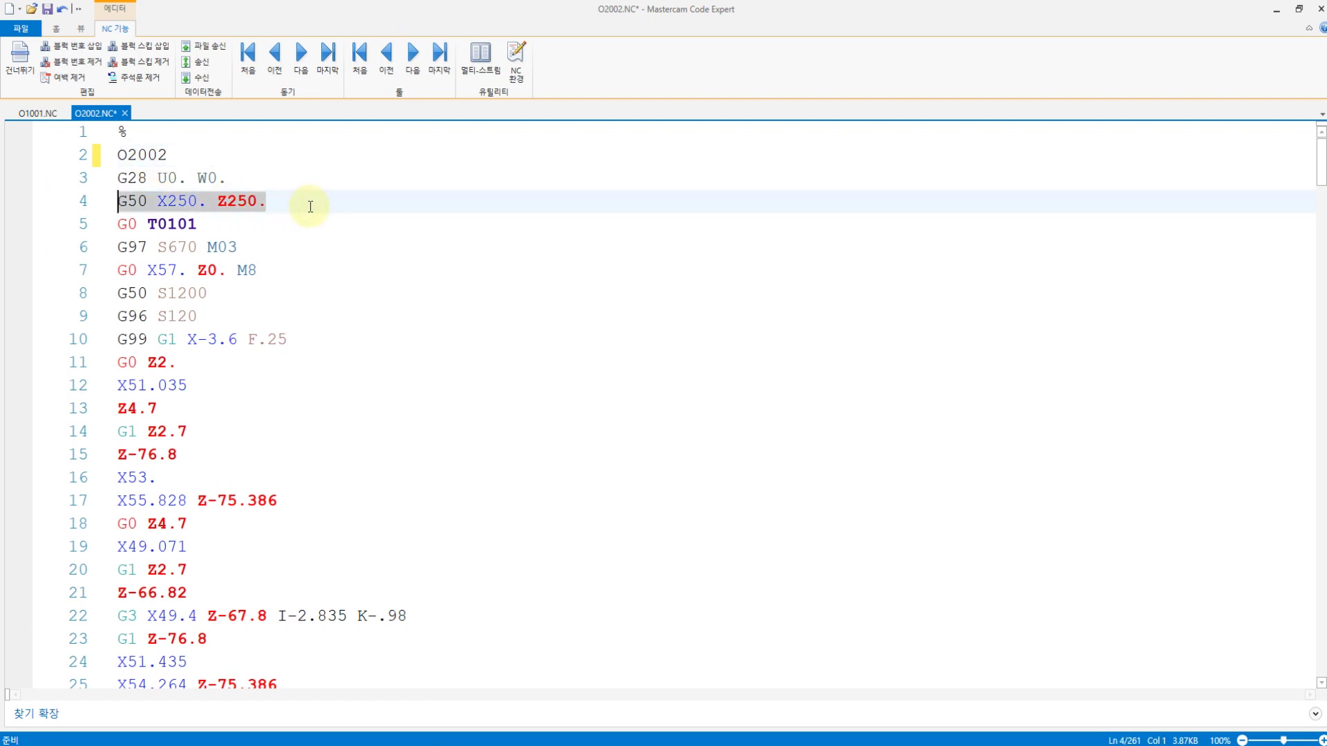
pyautogui.press('BackSpace')
pyautogui.press('BackSpace')
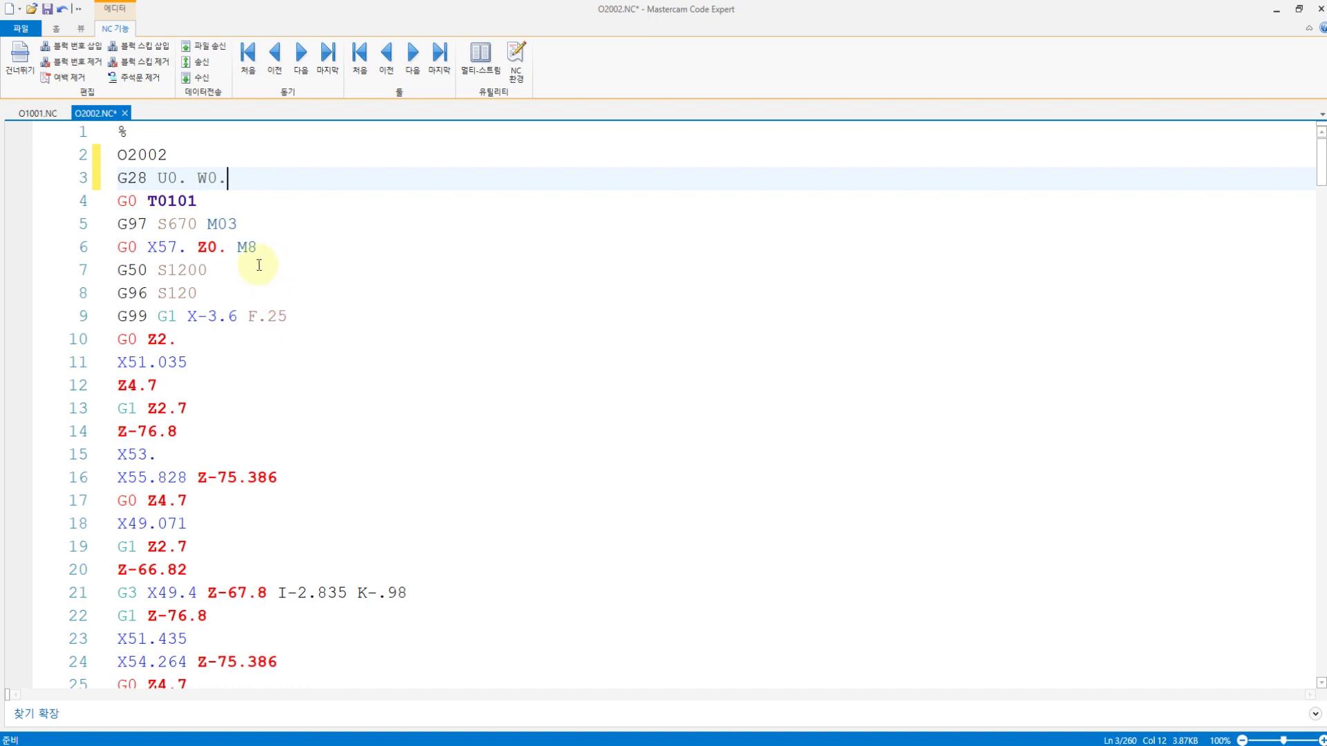
# Review the T0101 facing and roughing blocks and the T0202 finishing blocks of the second-side program
pyautogui.scroll(-3, 211, 240)
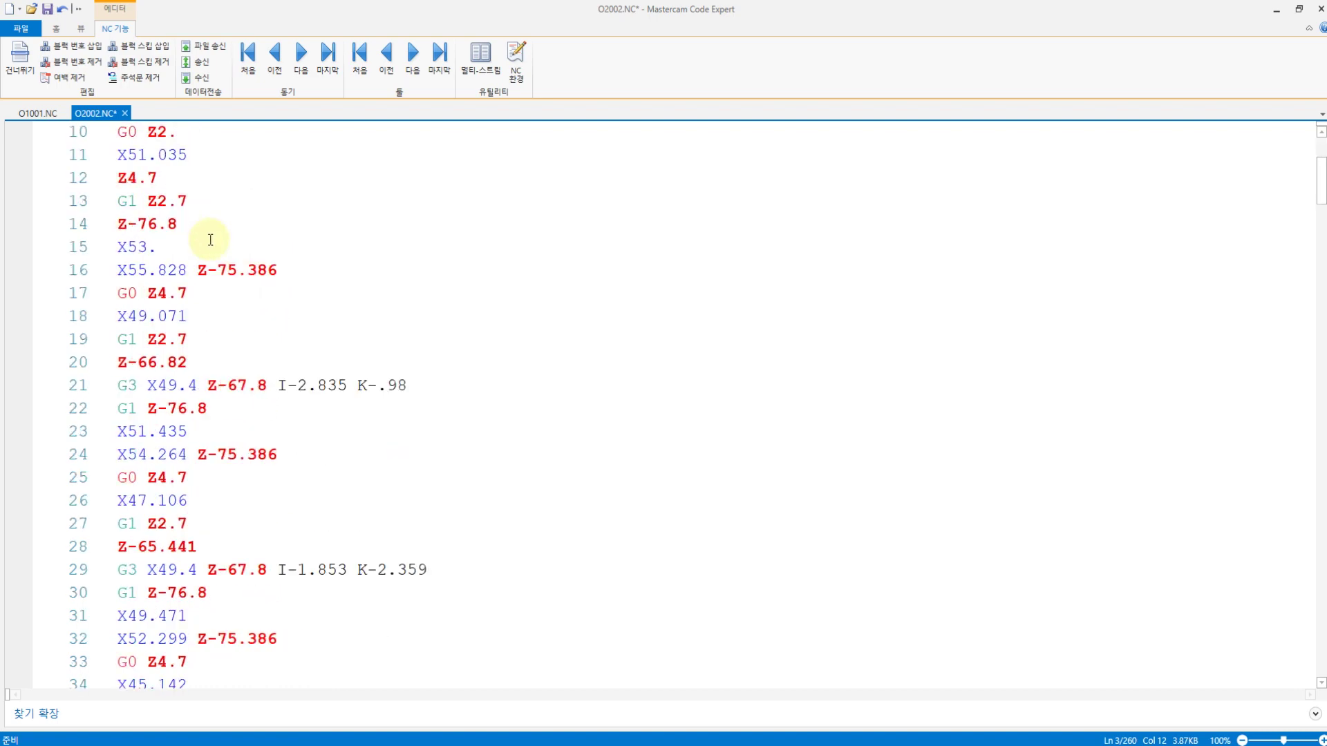
pyautogui.scroll(-7, 211, 239)
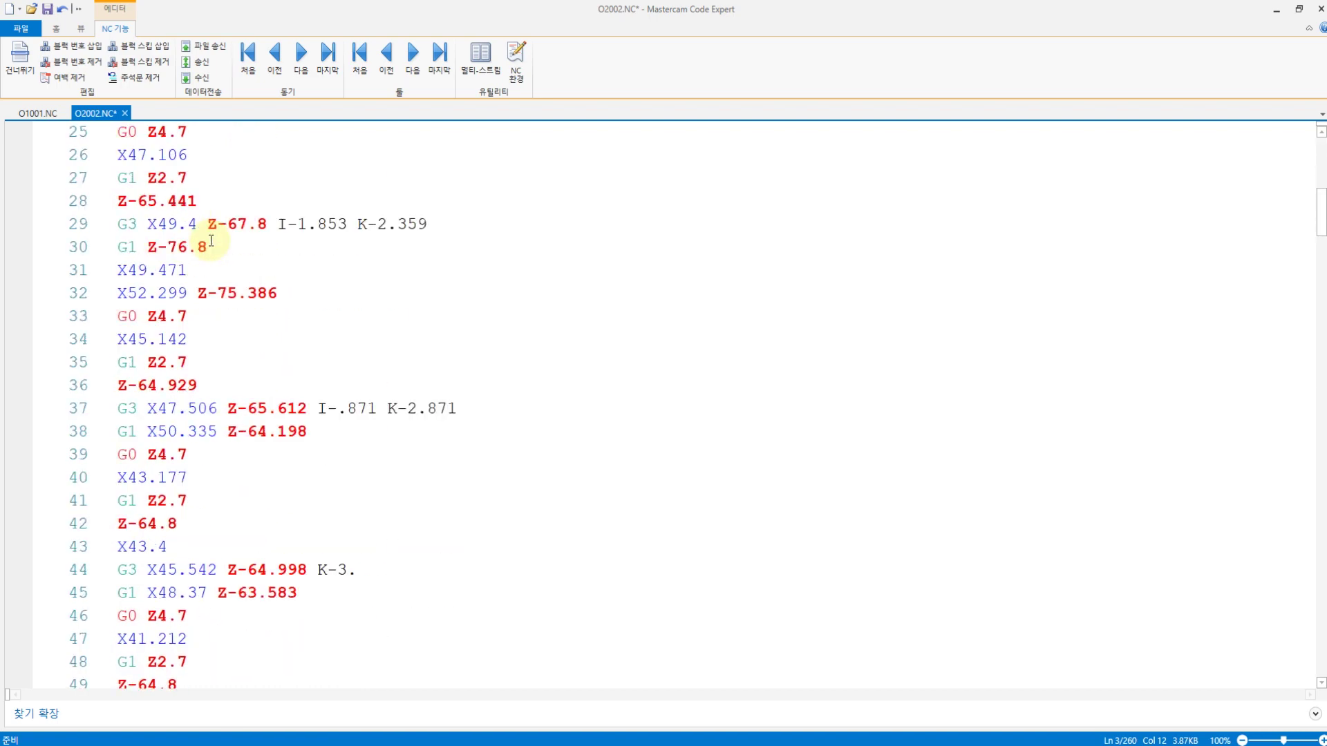
pyautogui.scroll(-14, 211, 240)
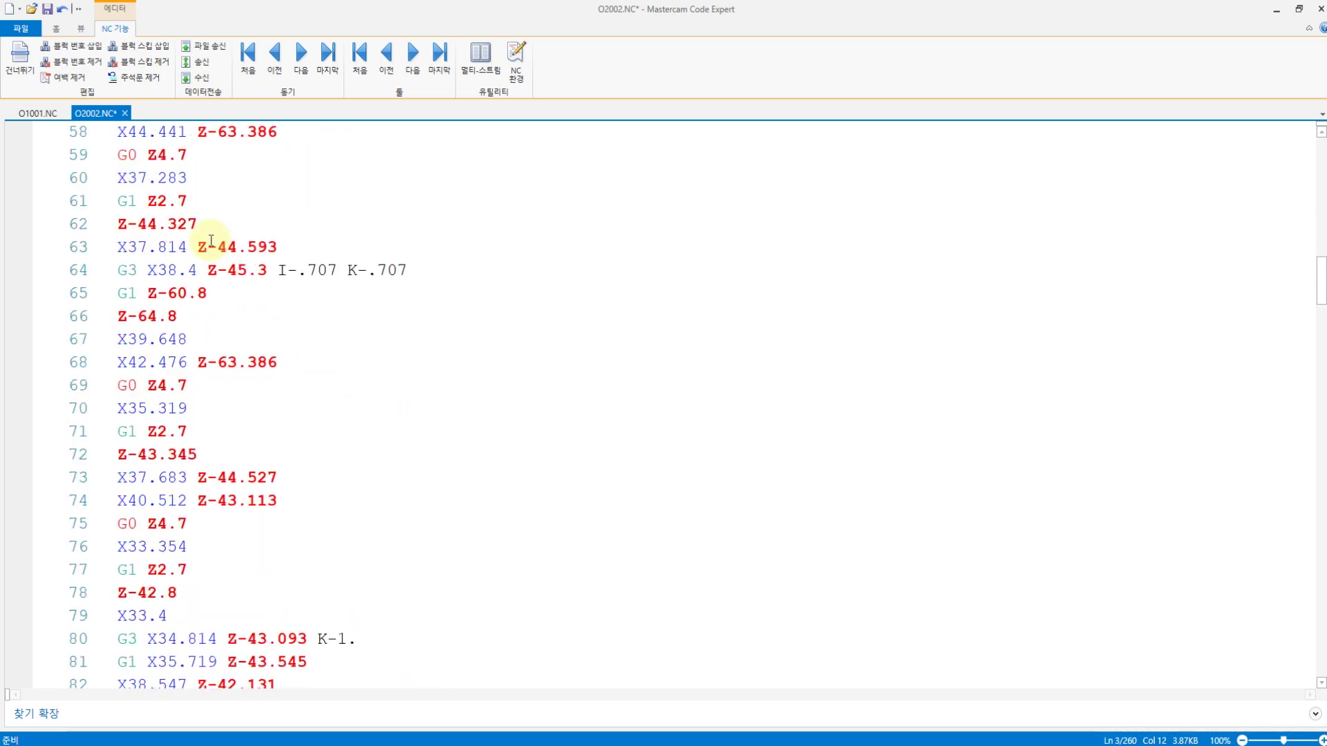
pyautogui.scroll(-19, 211, 240)
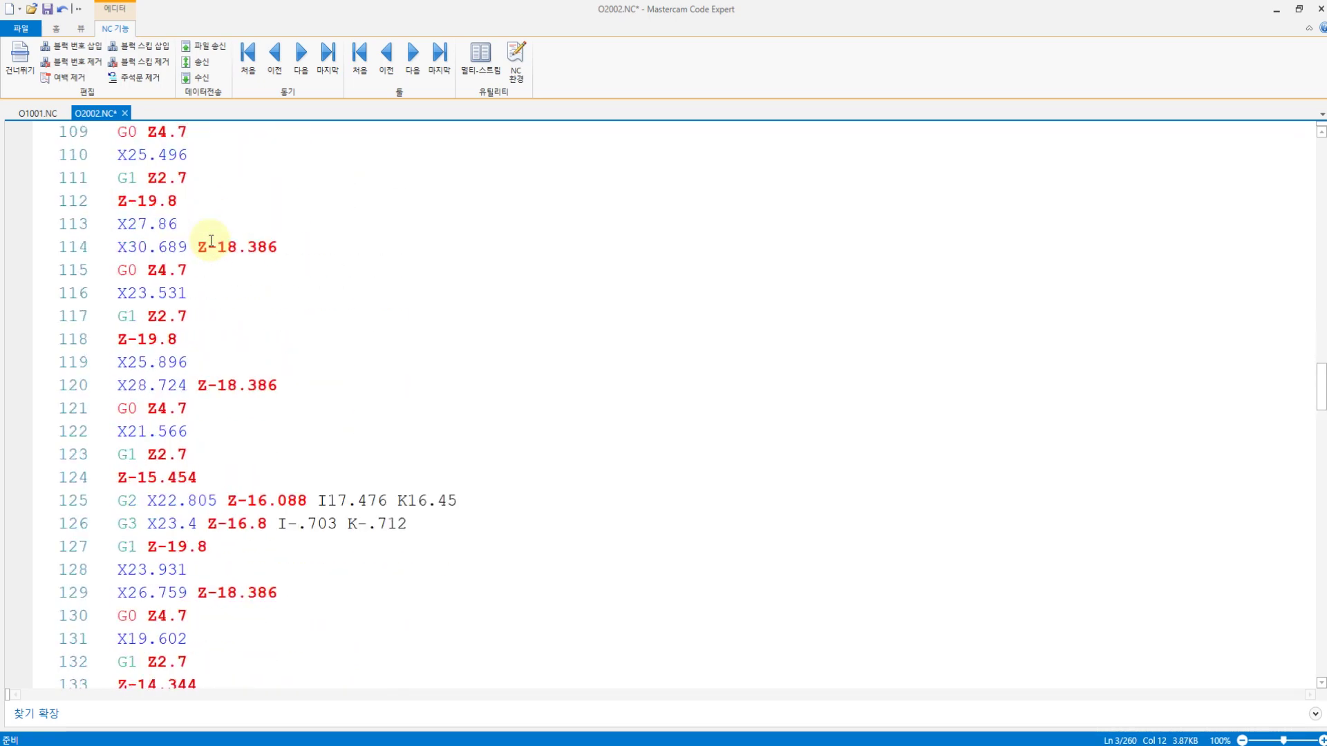
pyautogui.scroll(-14, 211, 239)
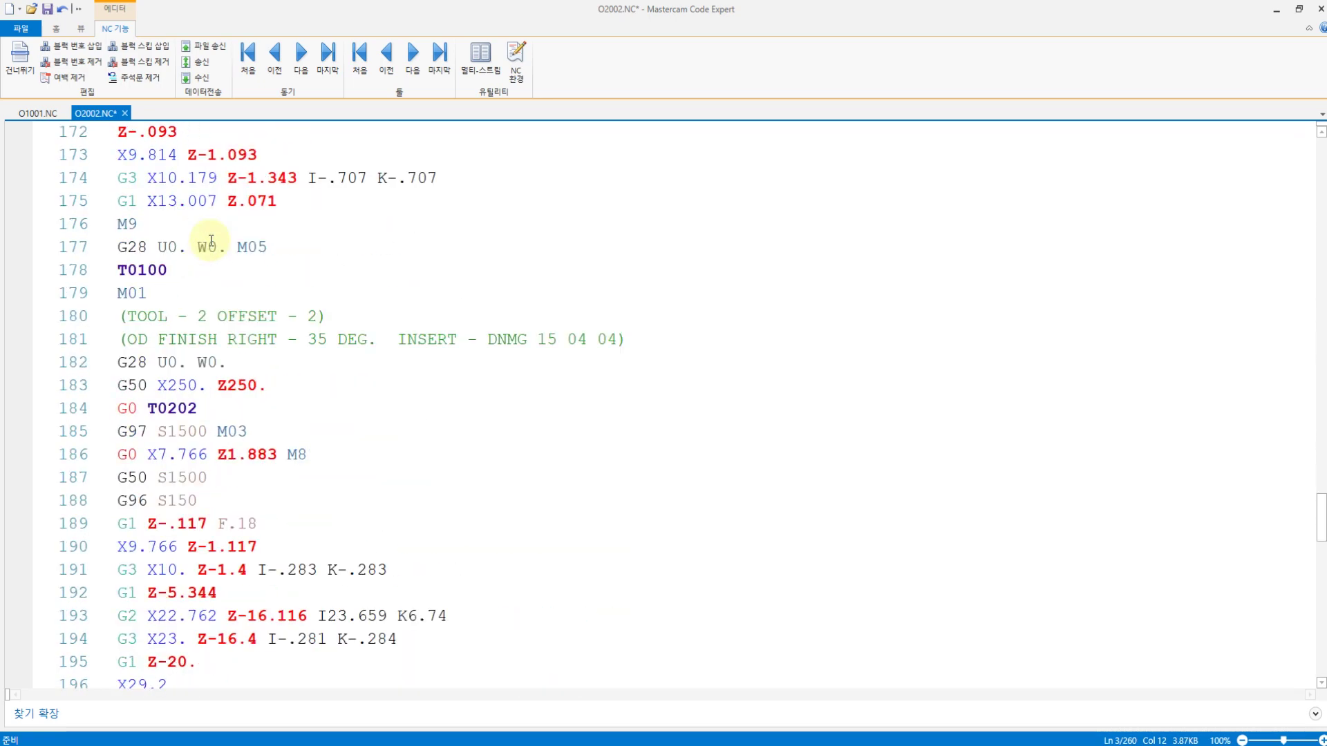
pyautogui.click(206, 362)
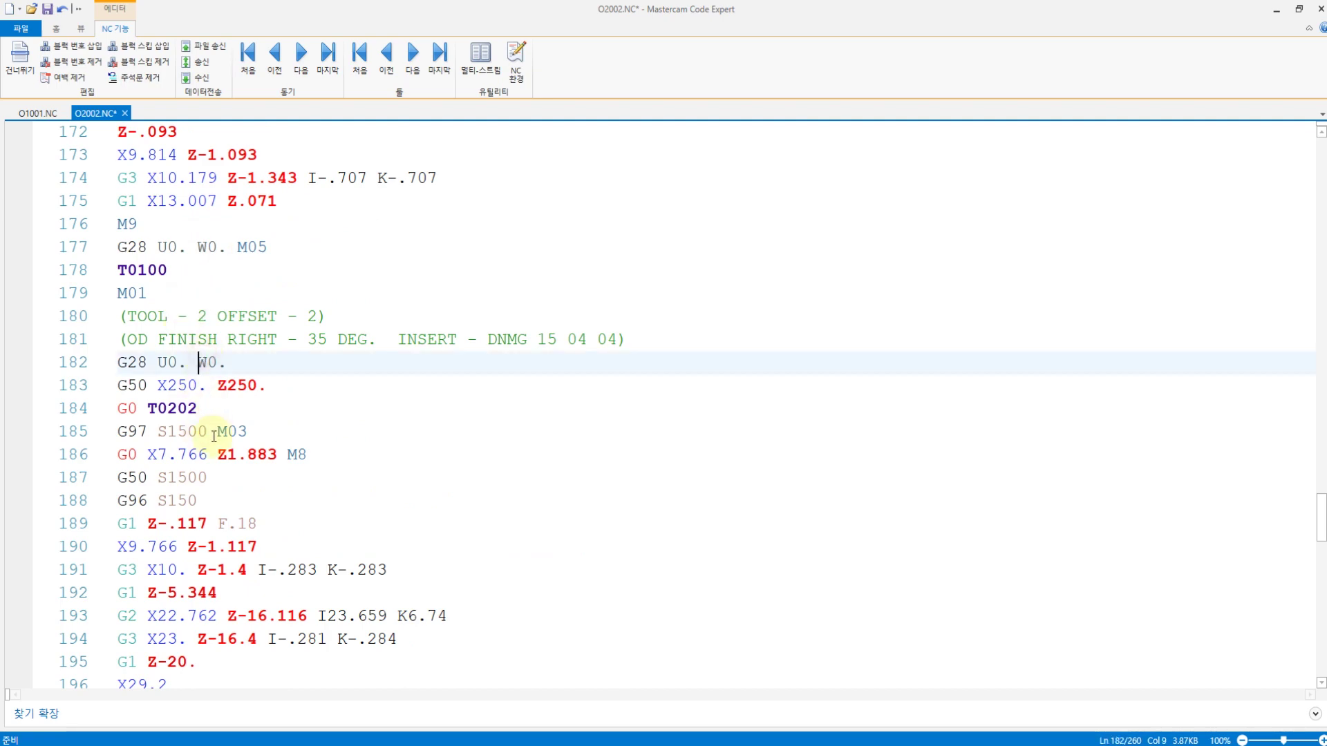
pyautogui.click(208, 431)
pyautogui.scroll(-2, 281, 407)
pyautogui.scroll(-2, 257, 361)
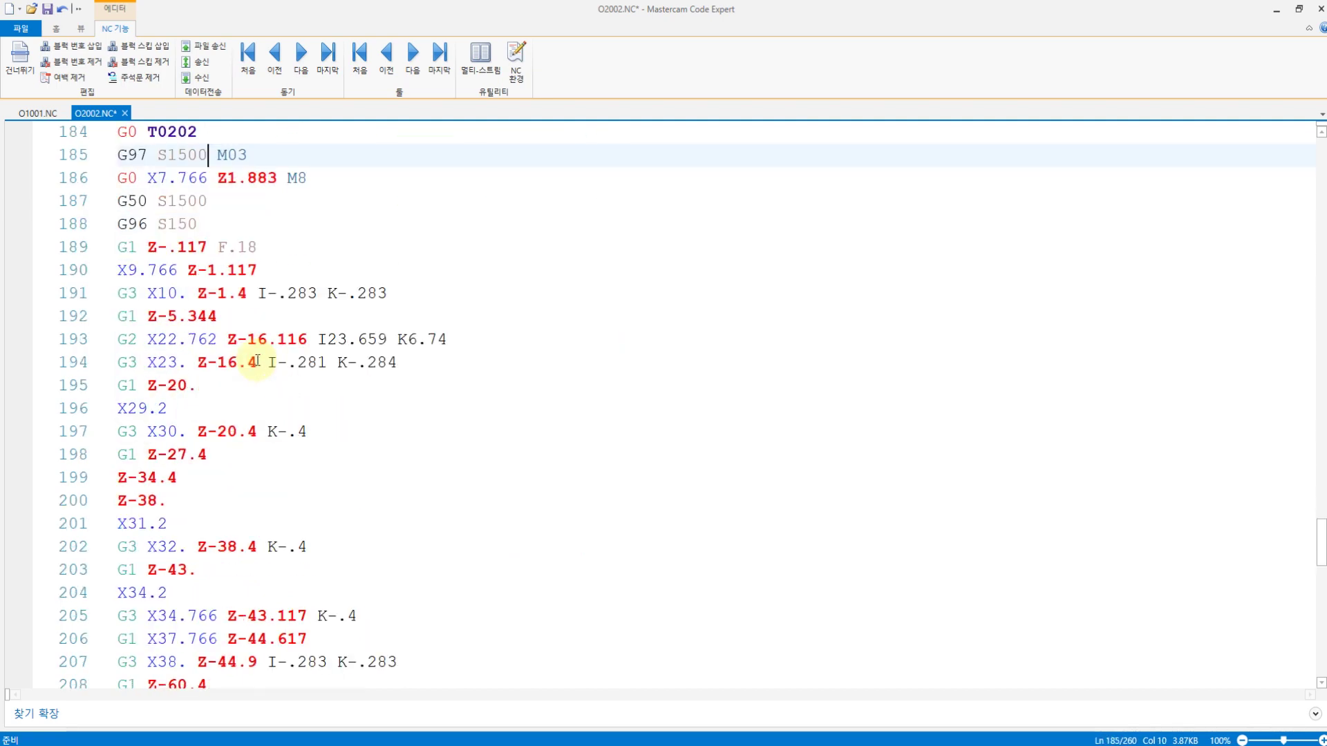
pyautogui.scroll(-10, 255, 357)
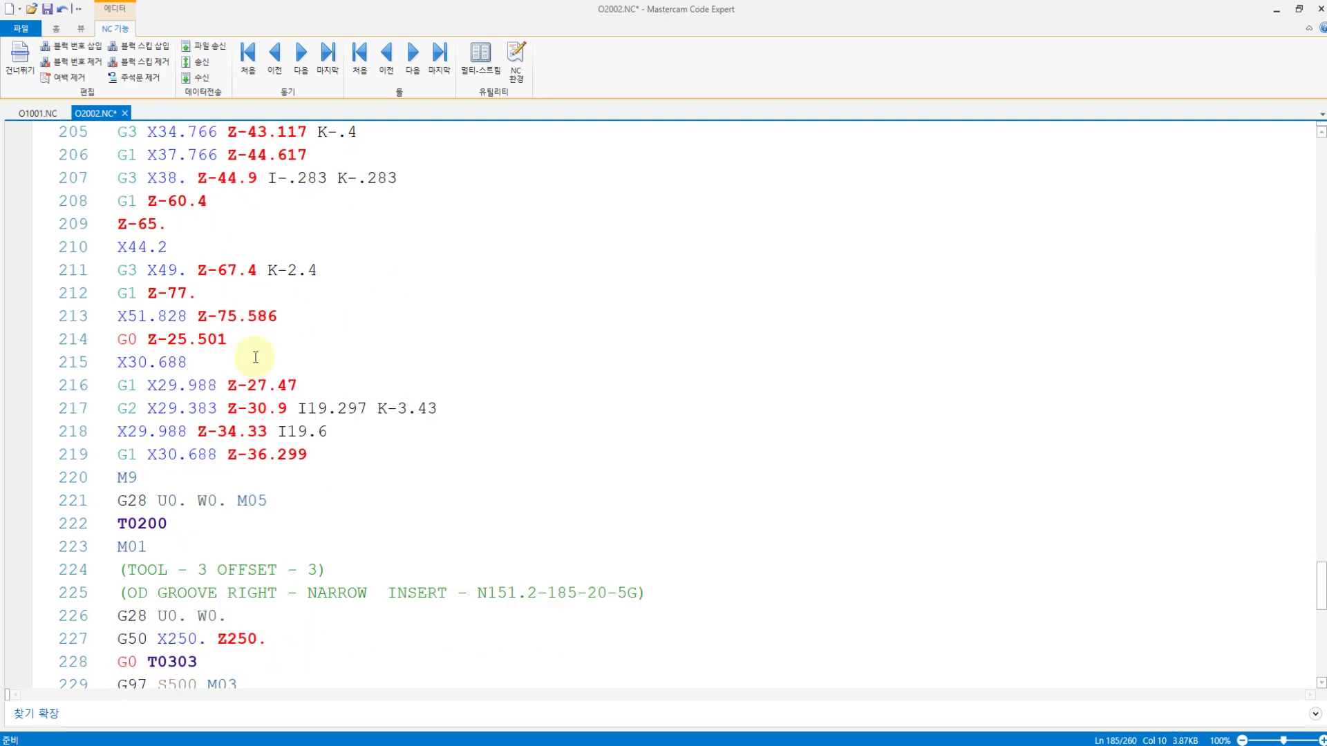
# Review the T0303 grooving blocks and the start of the T0404 threading section through the M30 program end
pyautogui.click(187, 502)
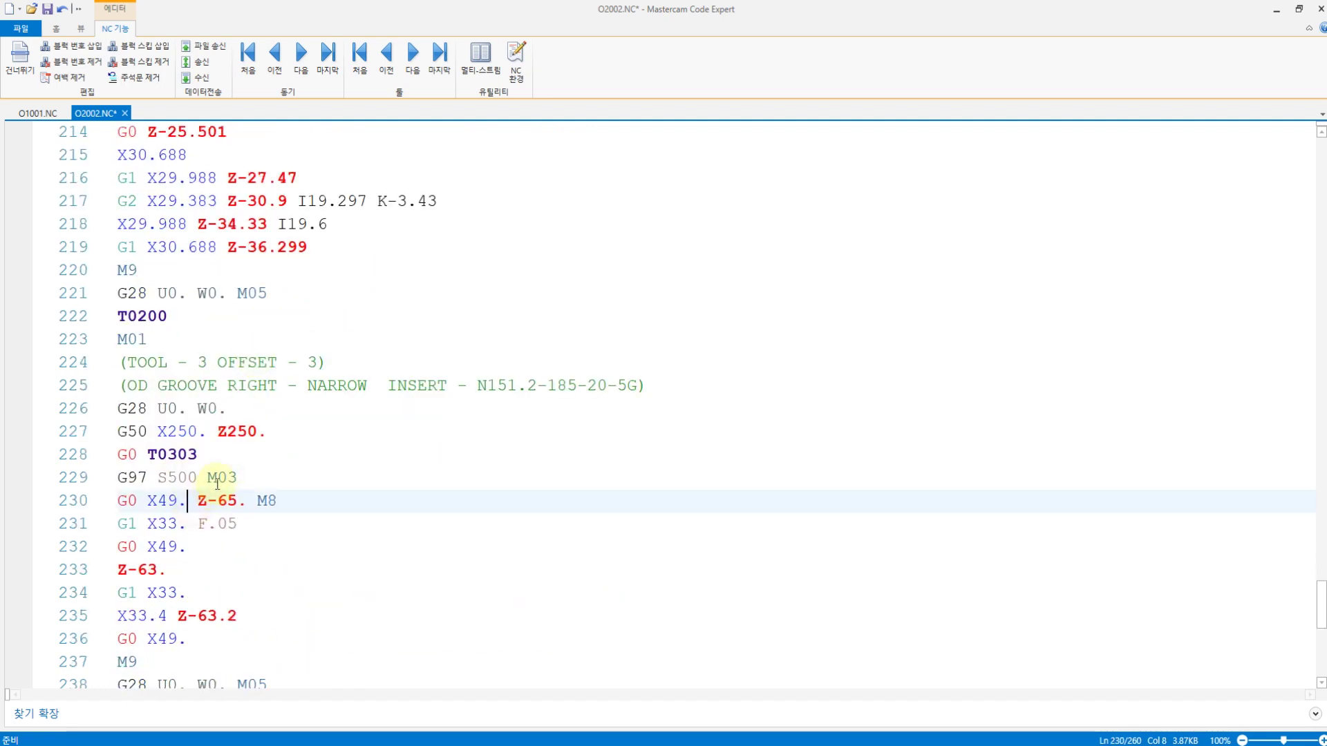
pyautogui.scroll(-3, 221, 480)
pyautogui.scroll(-2, 248, 458)
pyautogui.click(235, 484)
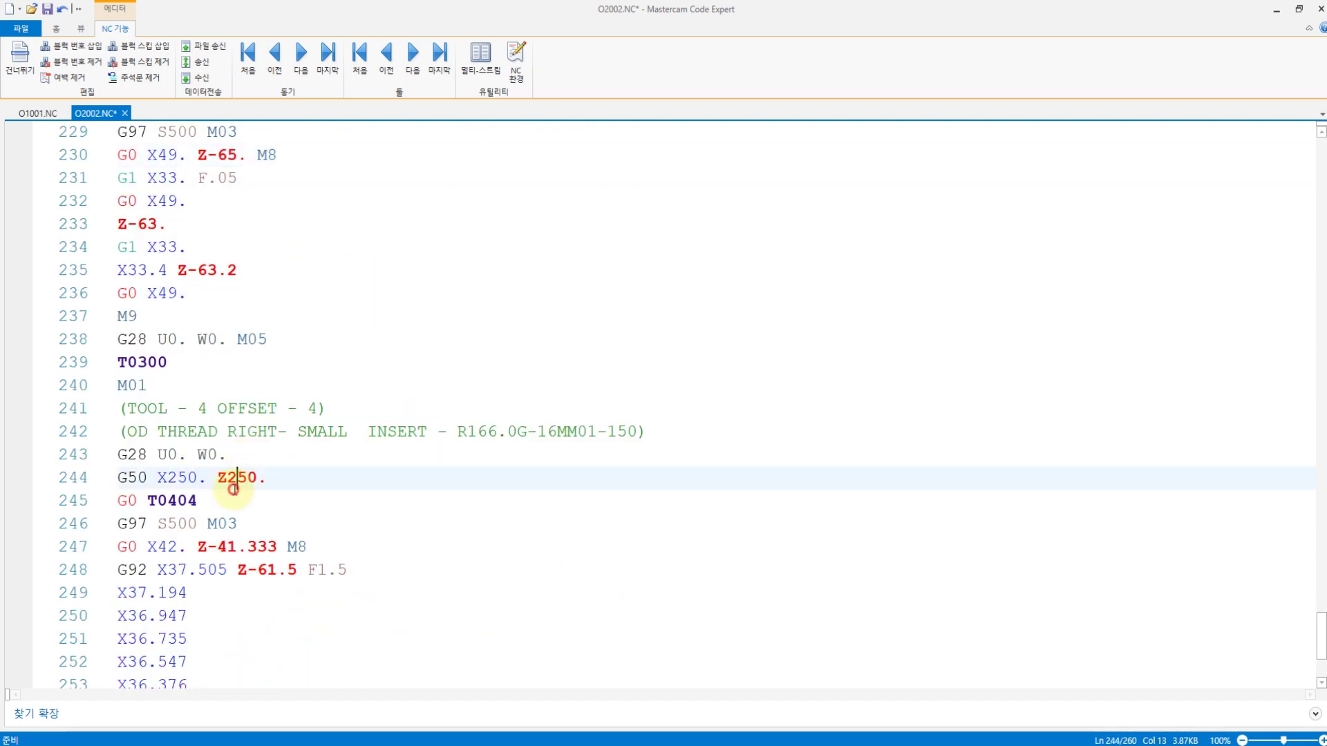
pyautogui.scroll(-2, 244, 479)
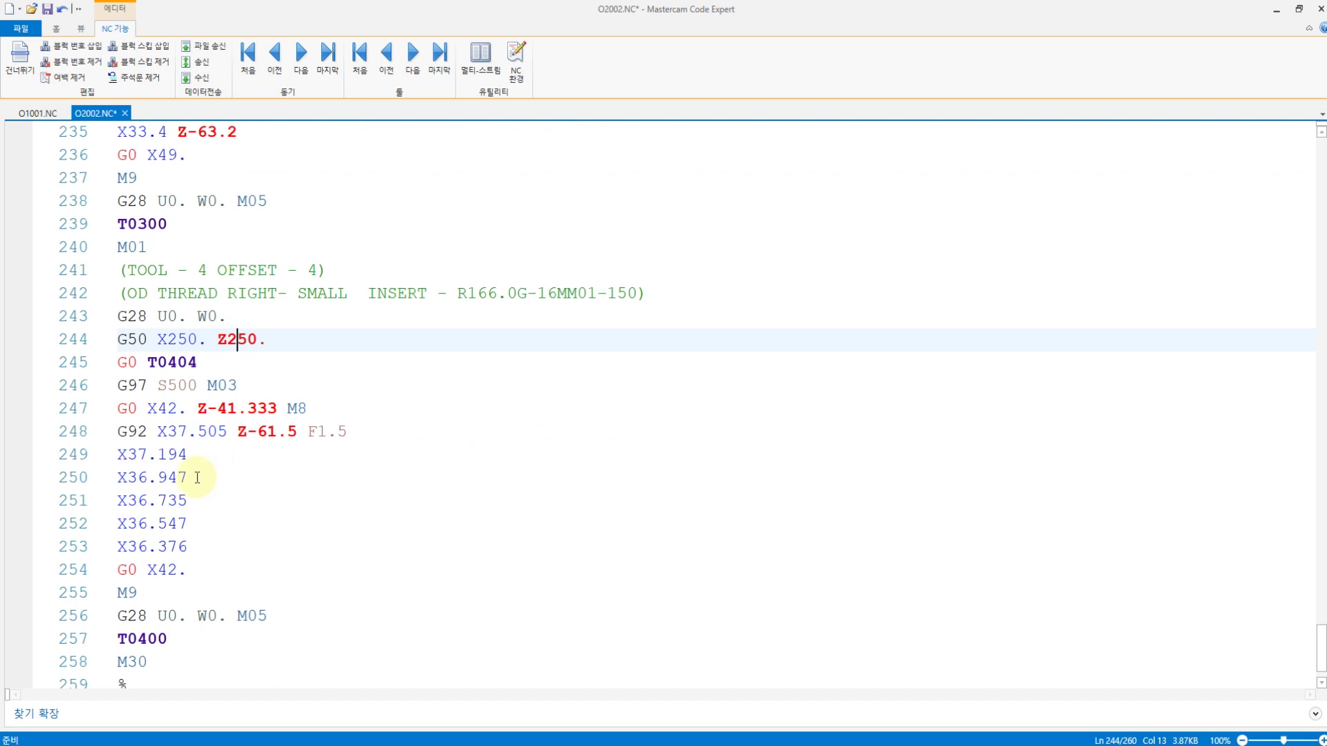
# Check the G92 threading cycle, its F1.5 pitch and each X-depth pass from X37.505 to X36.376
pyautogui.click(149, 434)
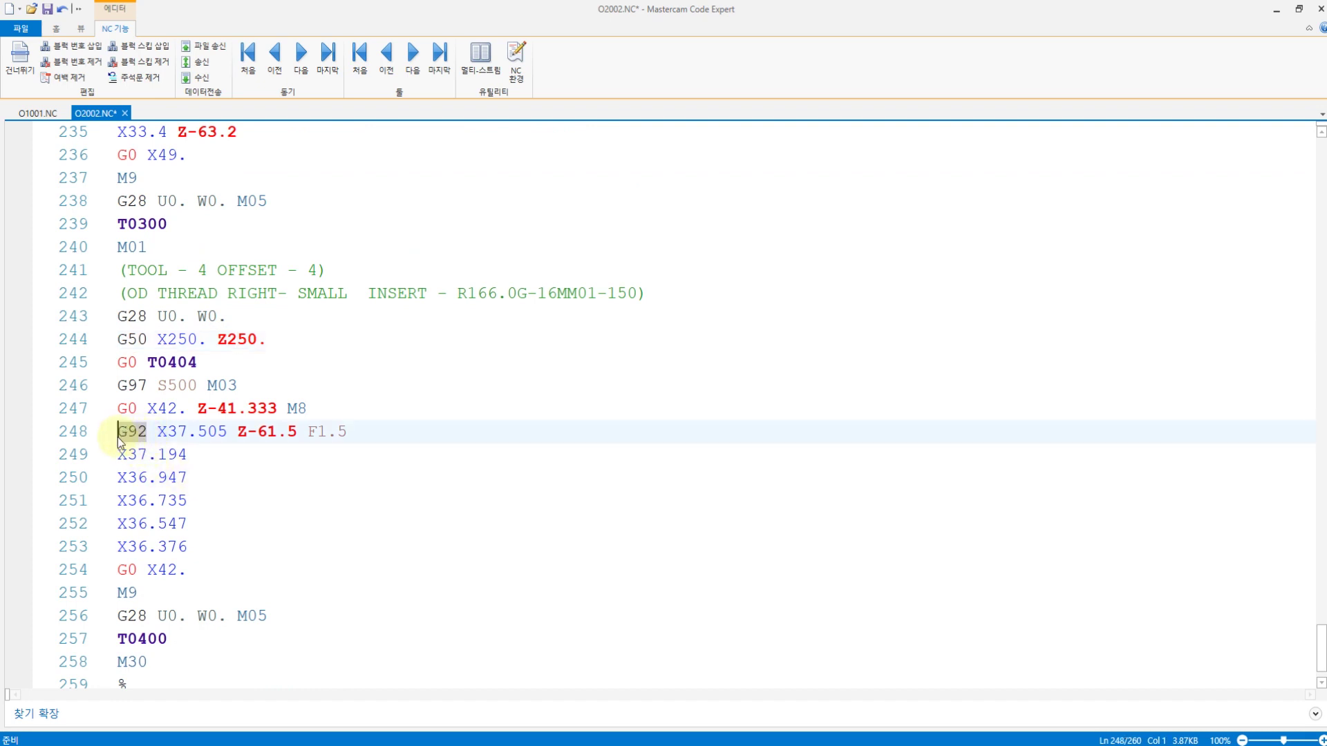
pyautogui.moveTo(376, 436); pyautogui.dragTo(308, 437)
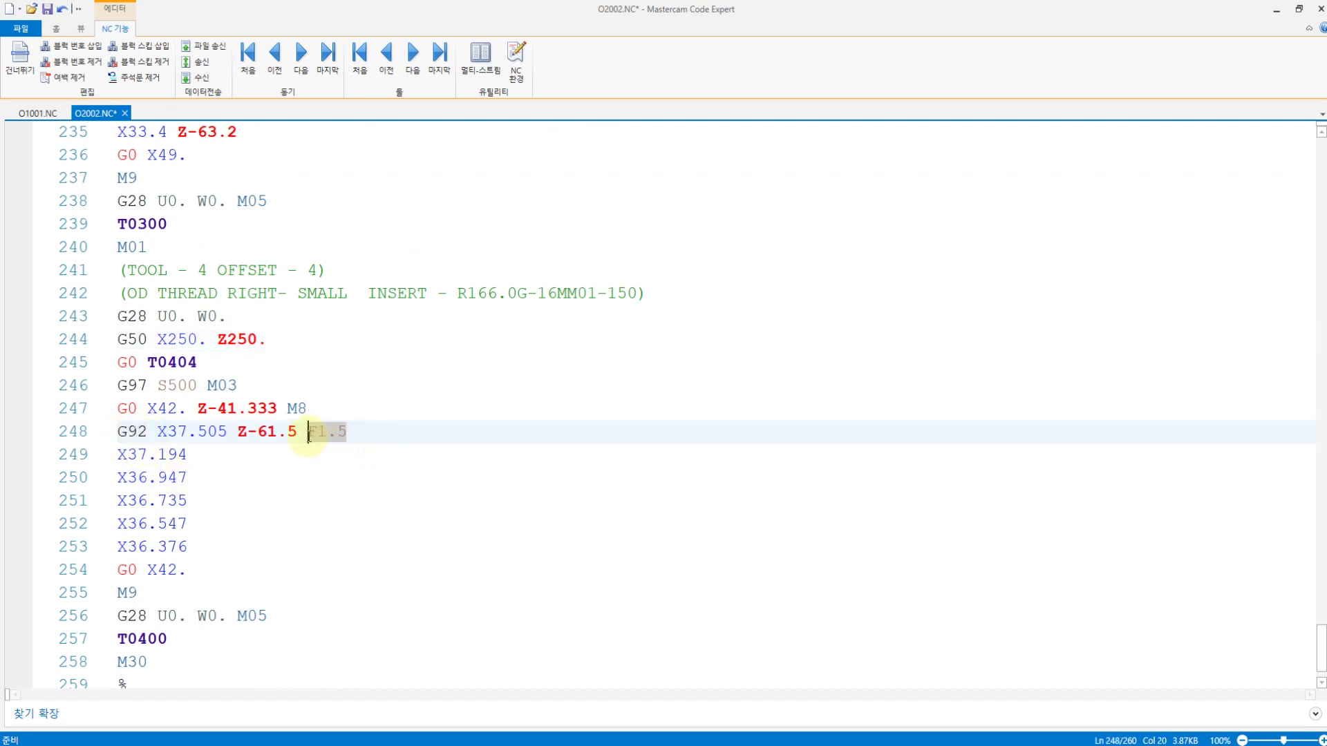
pyautogui.click(275, 450)
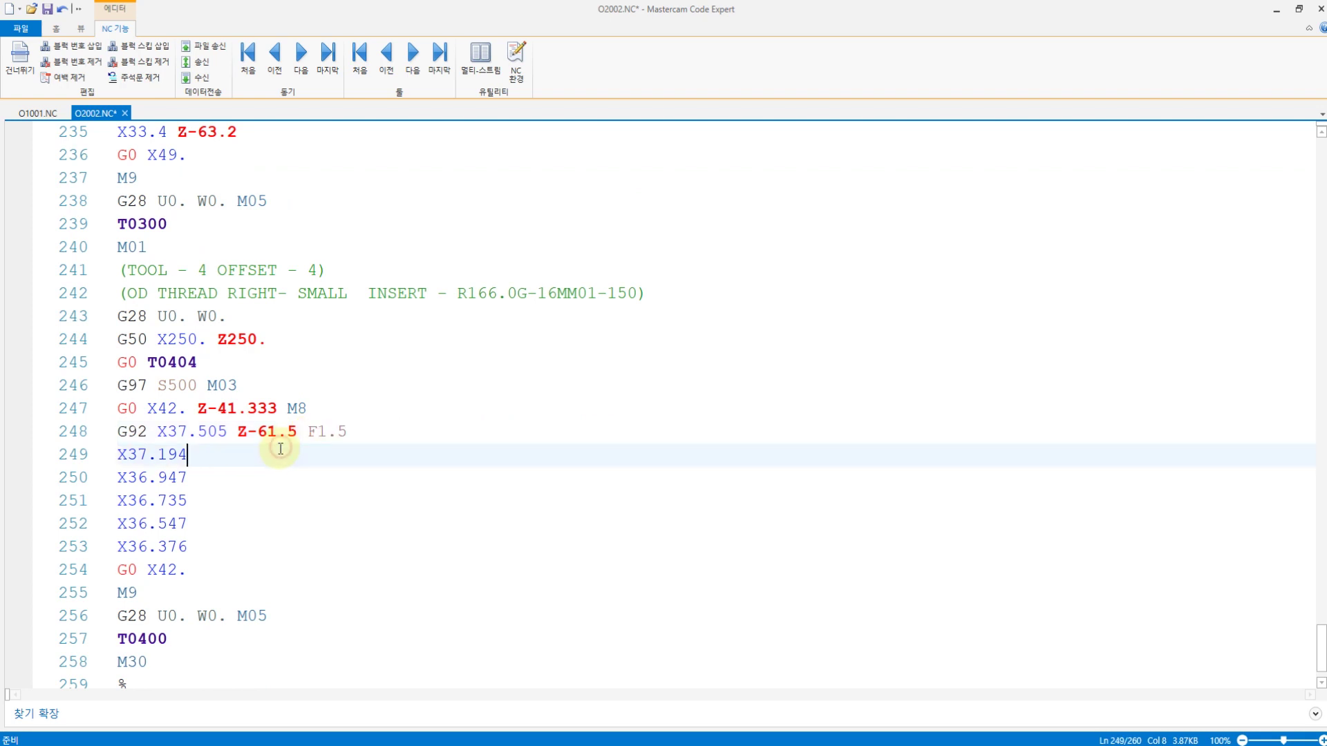
pyautogui.click(212, 483)
pyautogui.click(166, 430)
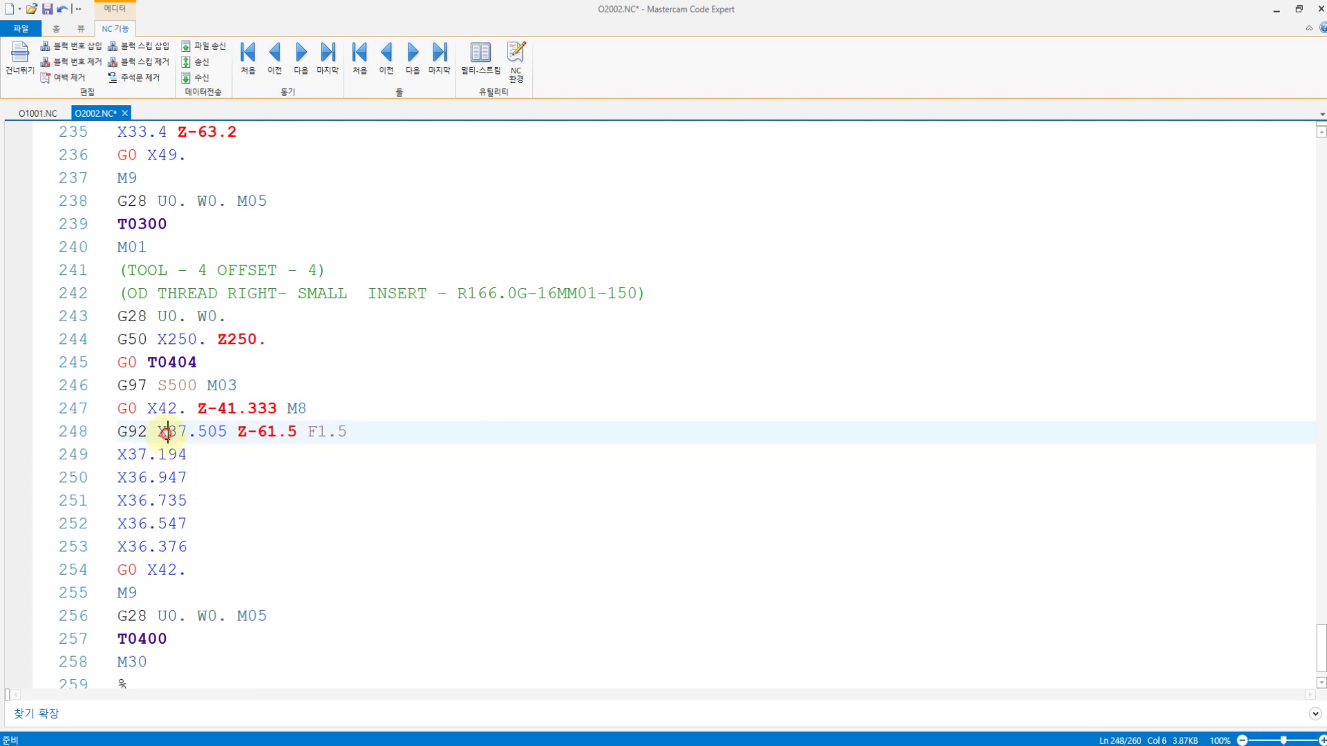
pyautogui.click(165, 454)
pyautogui.click(155, 476)
pyautogui.click(156, 499)
pyautogui.click(154, 523)
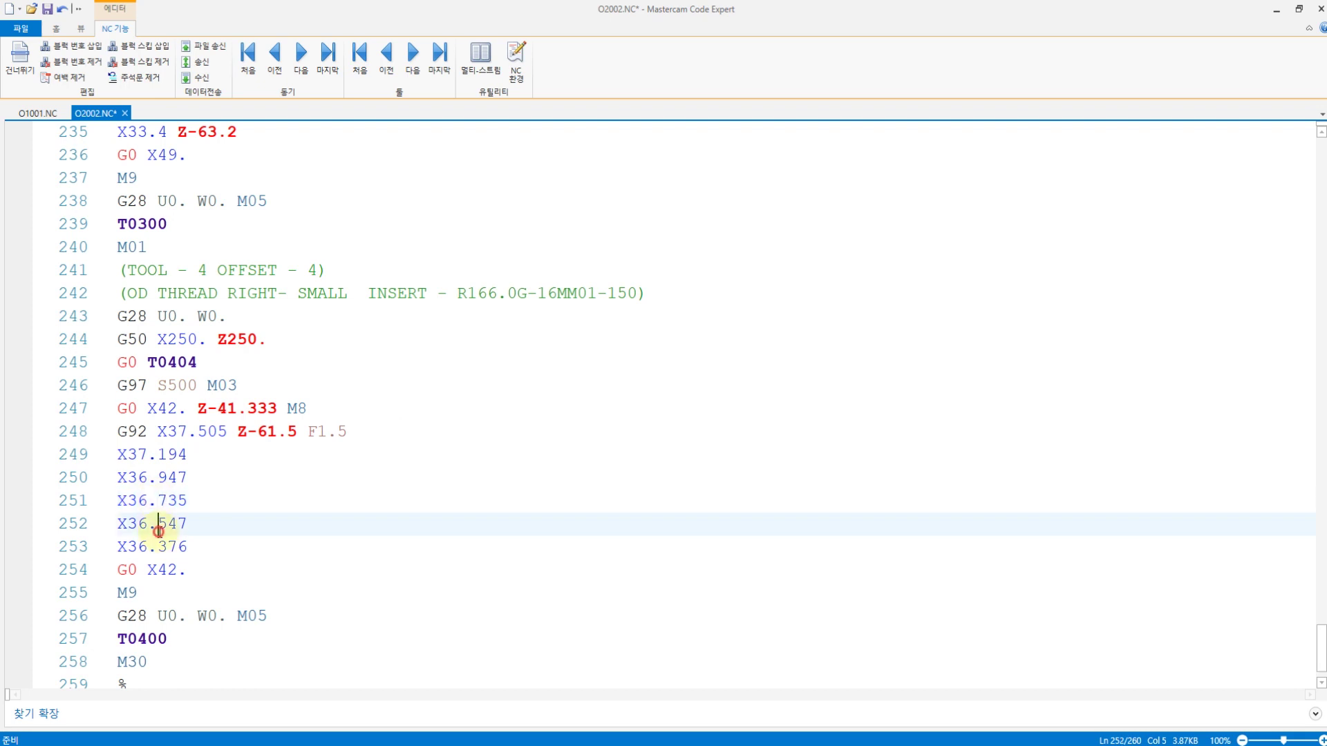
pyautogui.click(164, 546)
pyautogui.moveTo(214, 552); pyautogui.dragTo(126, 435)
pyautogui.click(211, 456)
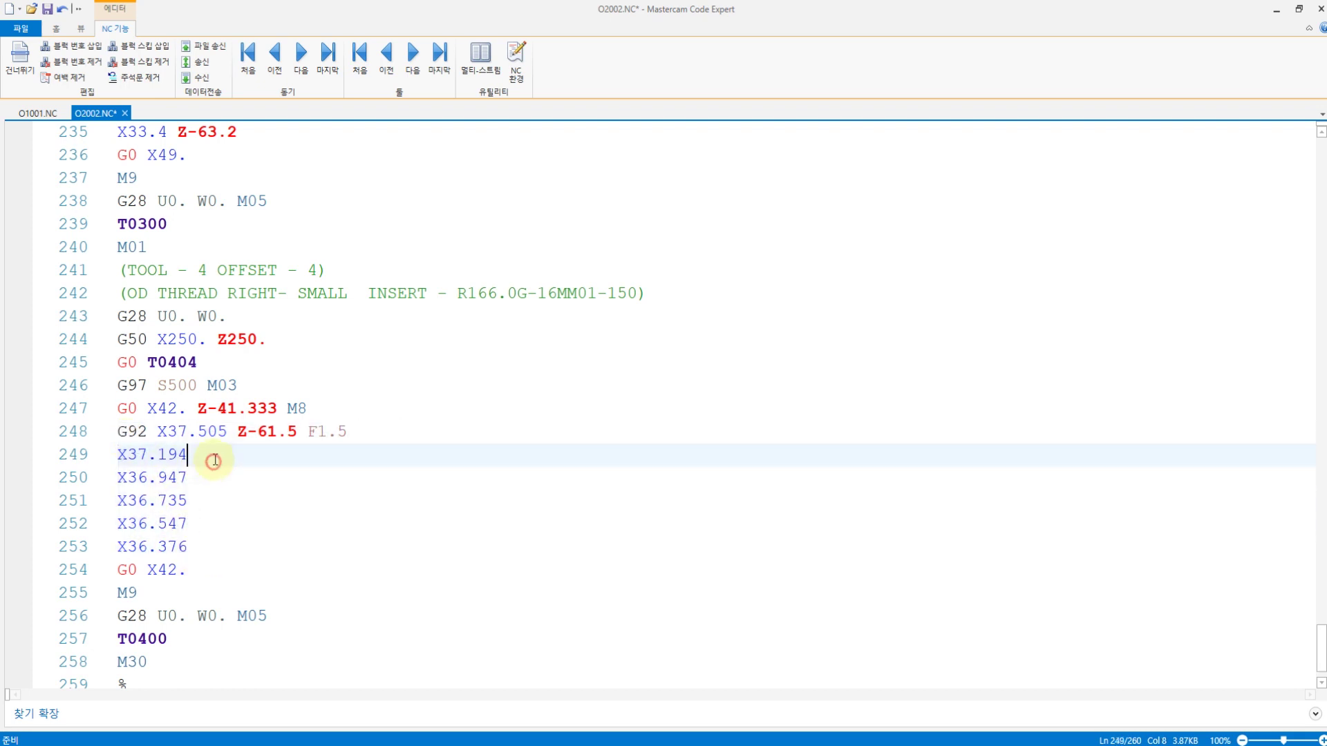
# Save the edited O2002.NC file and look over both the O1001.NC and O2002.NC programs
pyautogui.click(46, 9)
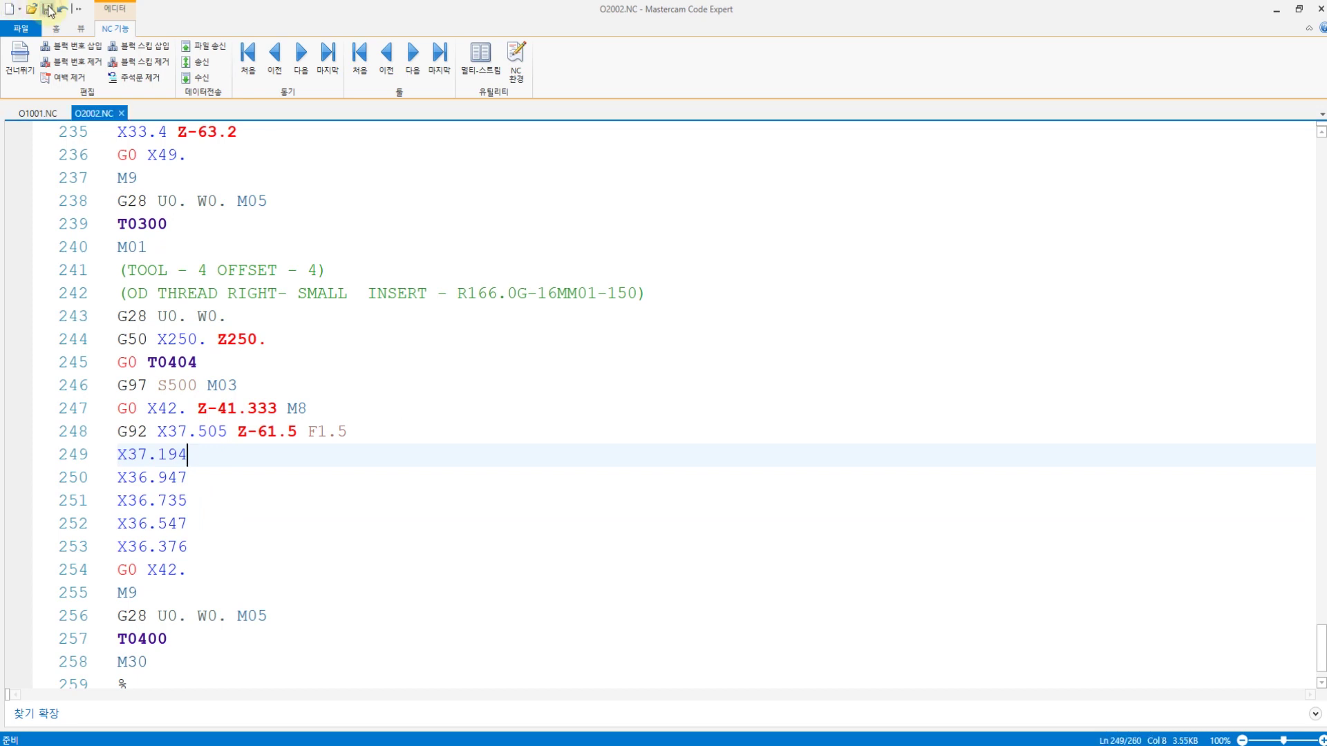
pyautogui.click(33, 114)
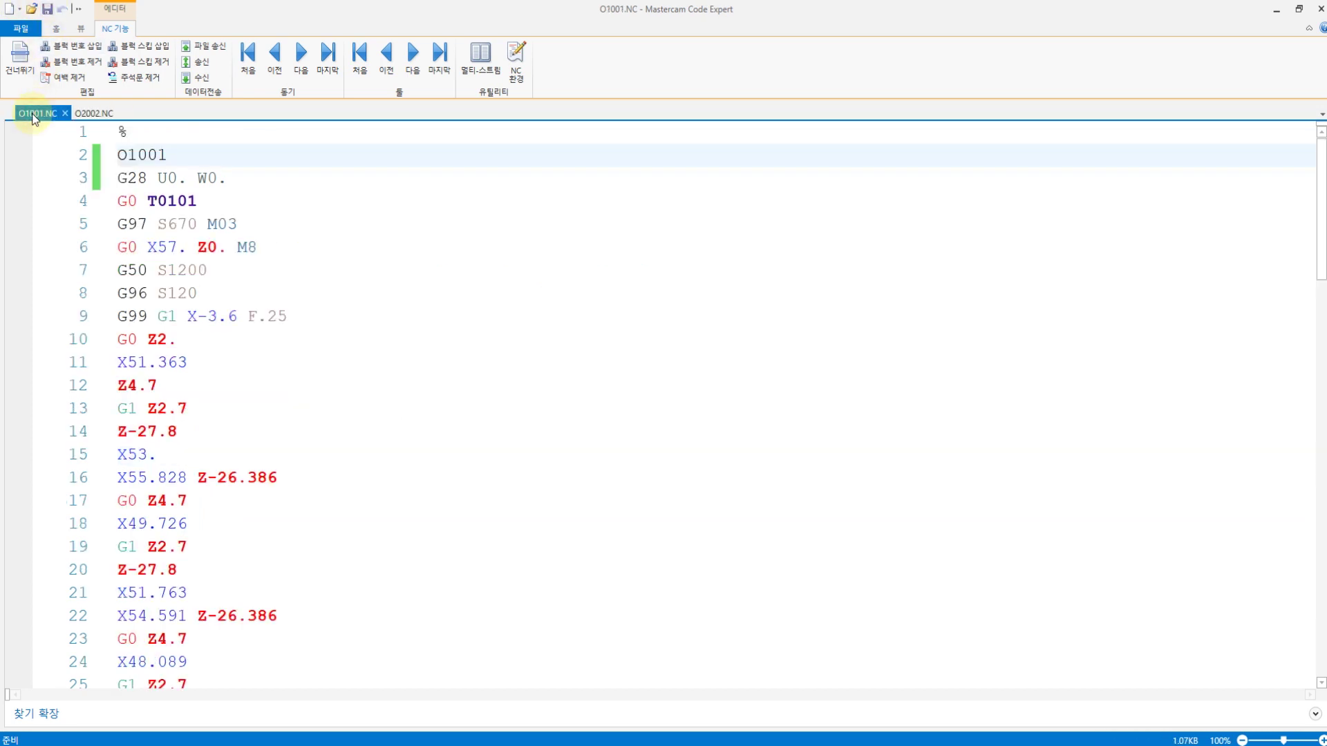
pyautogui.click(90, 114)
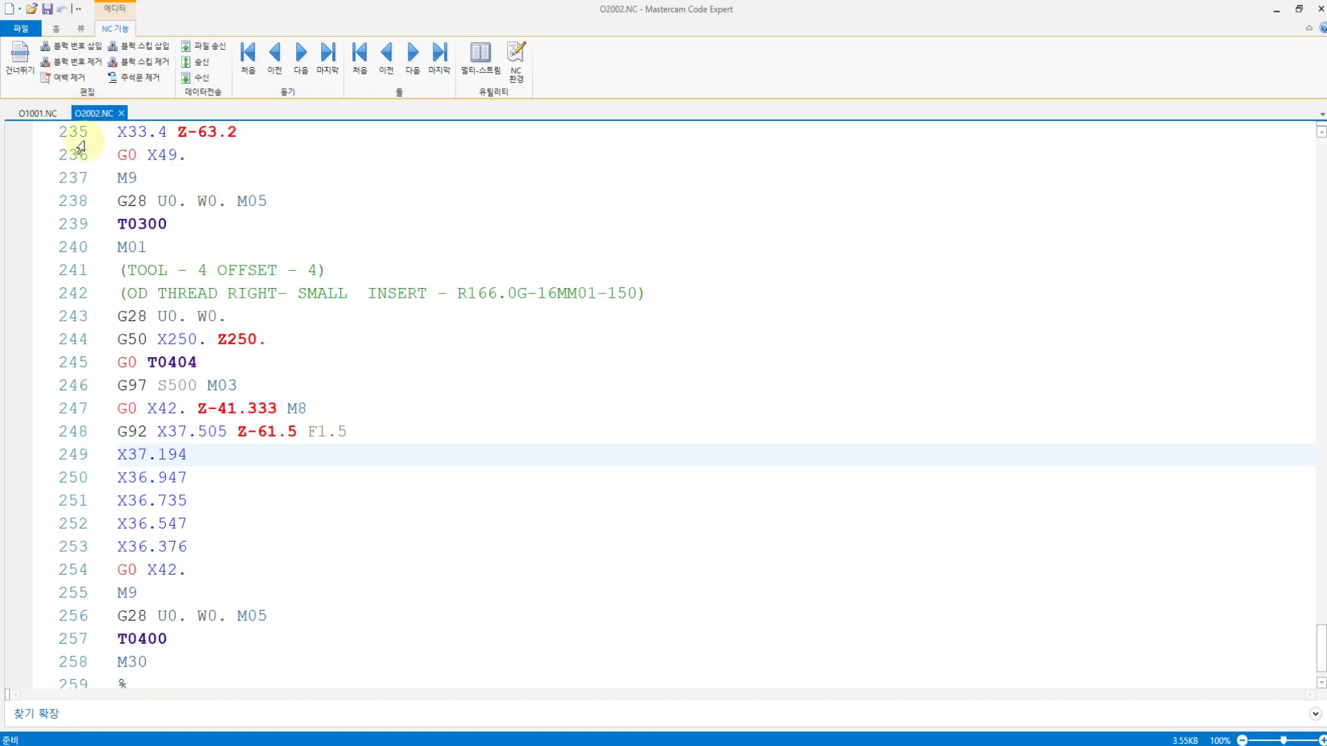
pyautogui.click(37, 115)
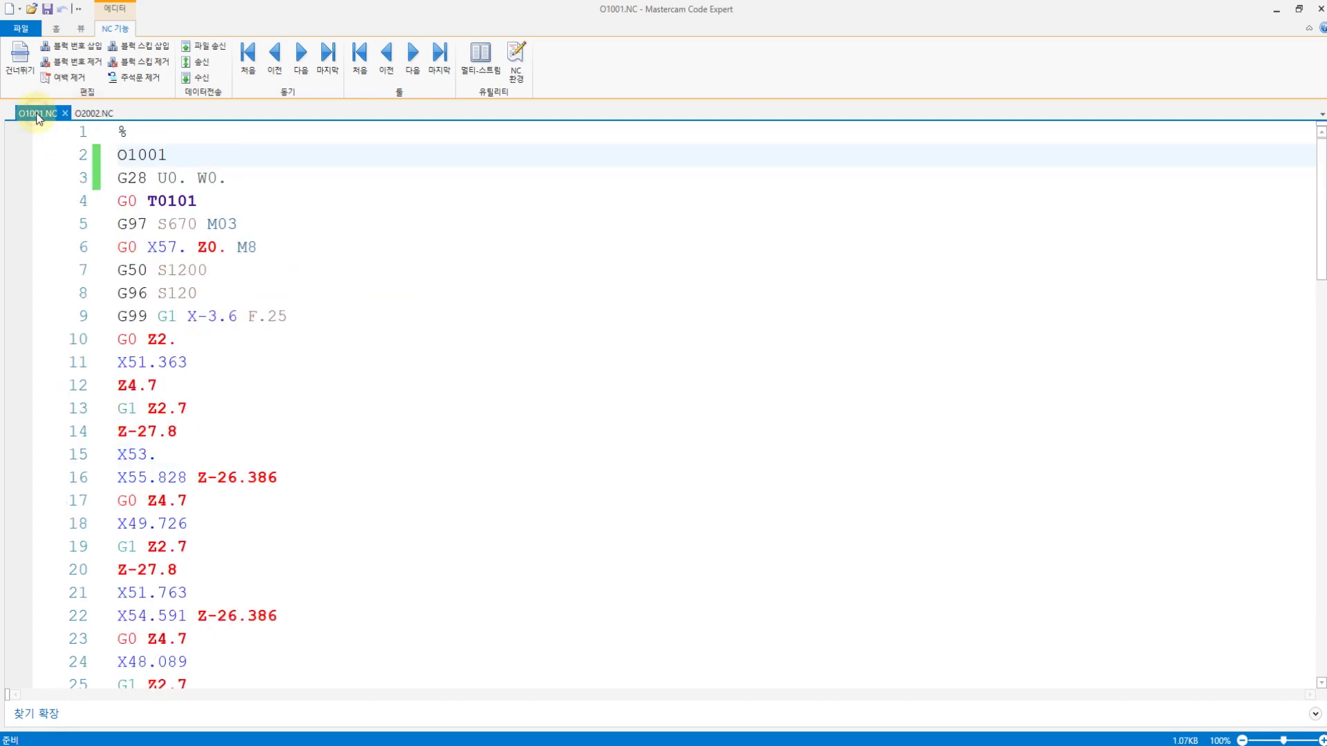
pyautogui.click(96, 113)
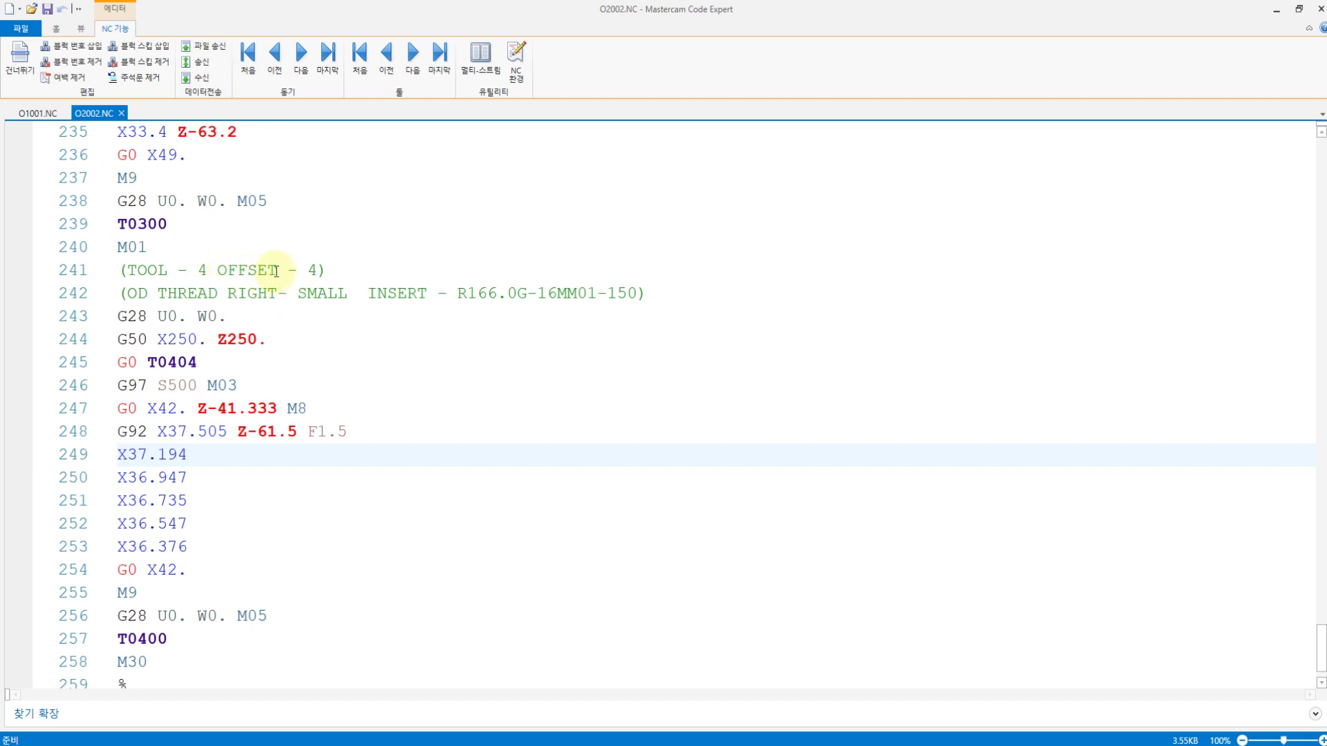
pyautogui.scroll(1, 364, 333)
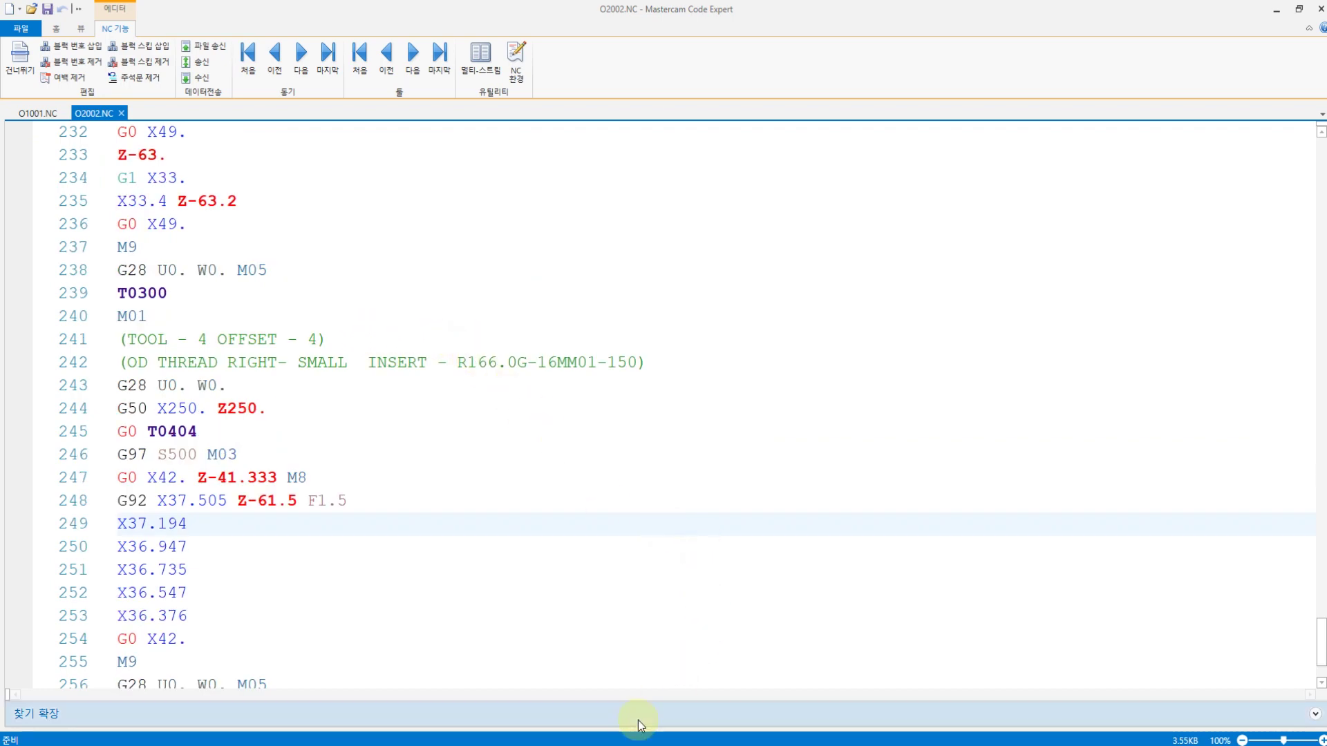
# Switch to the Notepad lesson notes, maximize them, and review the job title and the work sequence from OVERKILL cleanup to NC data editing
pyautogui.click(484, 745)
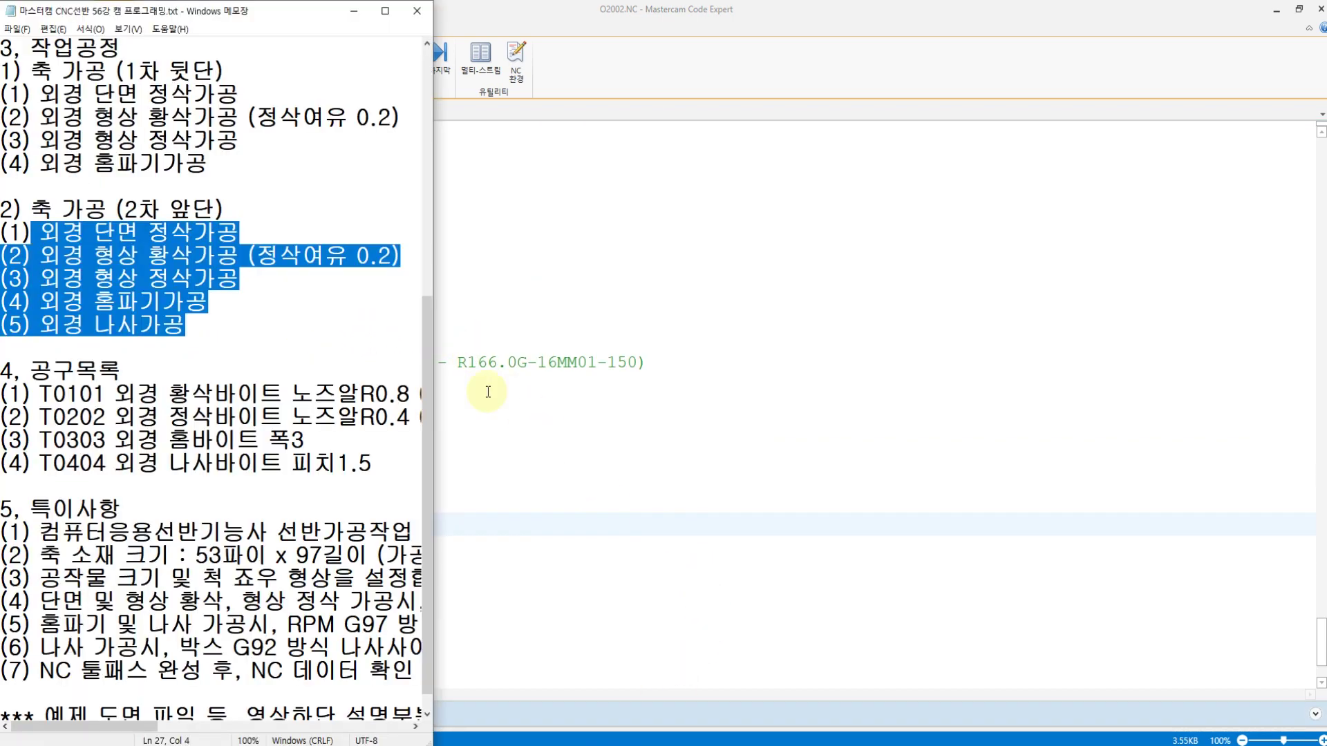
pyautogui.click(382, 15)
pyautogui.scroll(6, 310, 290)
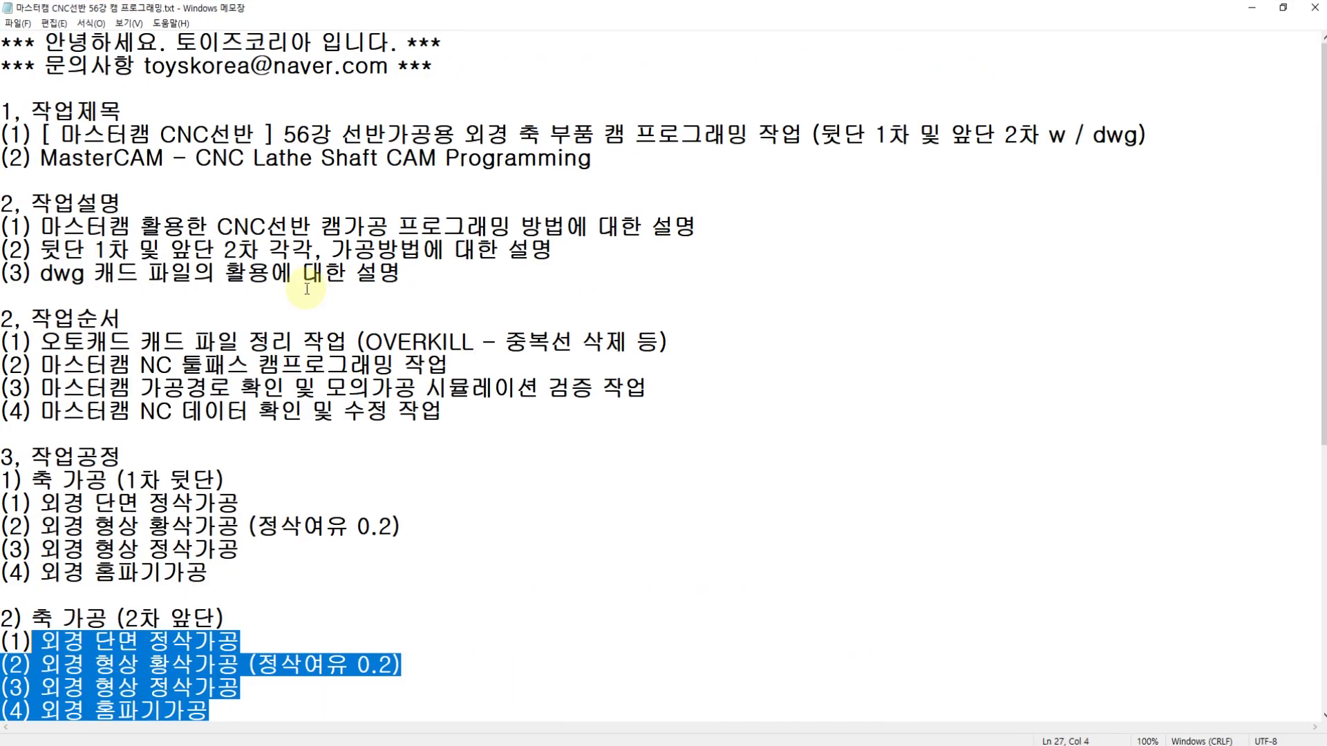
pyautogui.click(271, 163)
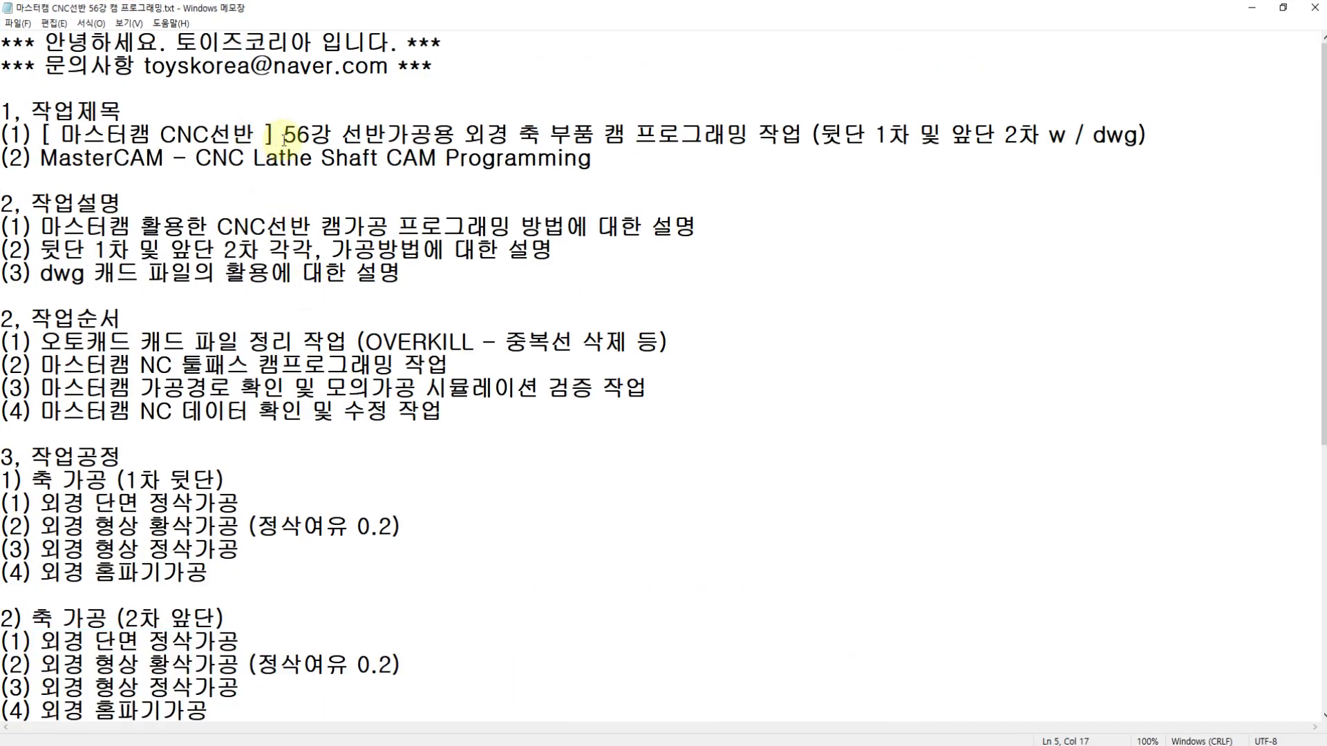
pyautogui.moveTo(287, 139); pyautogui.dragTo(1139, 136)
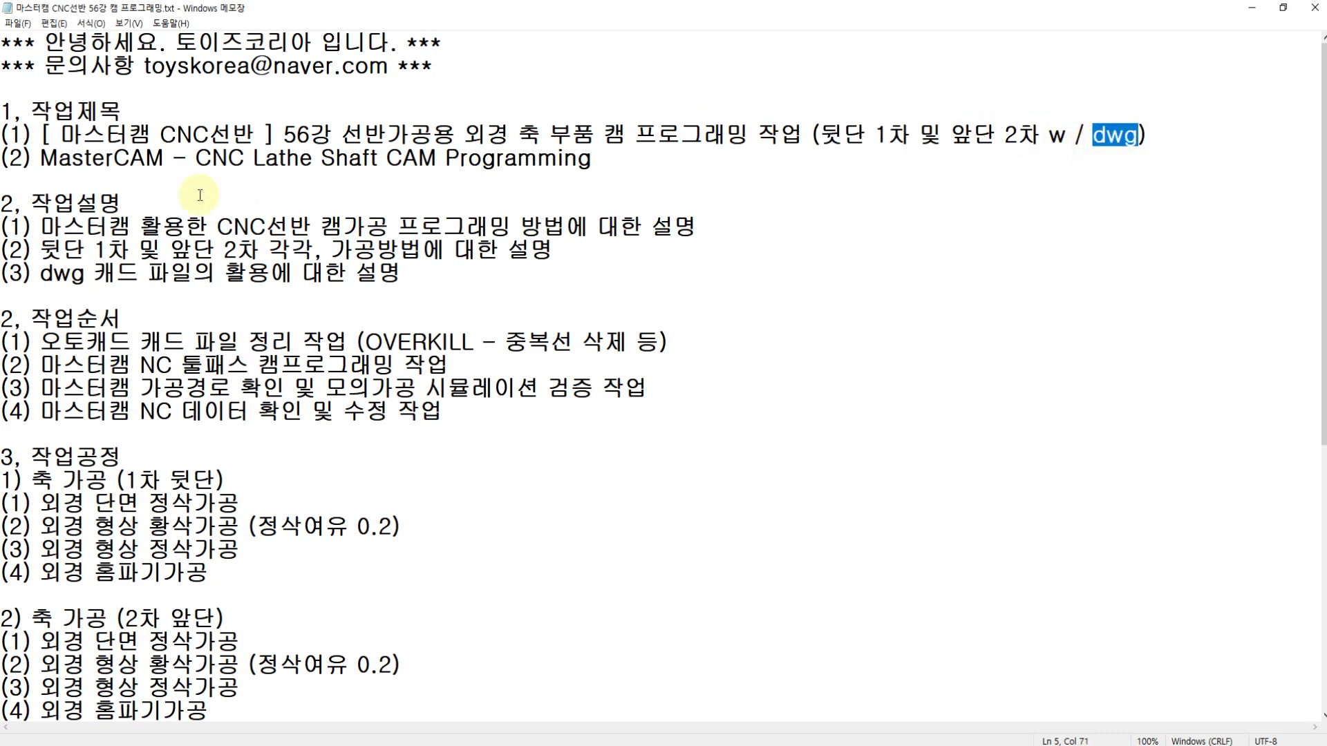
pyautogui.moveTo(39, 341); pyautogui.dragTo(481, 342)
pyautogui.click(481, 342)
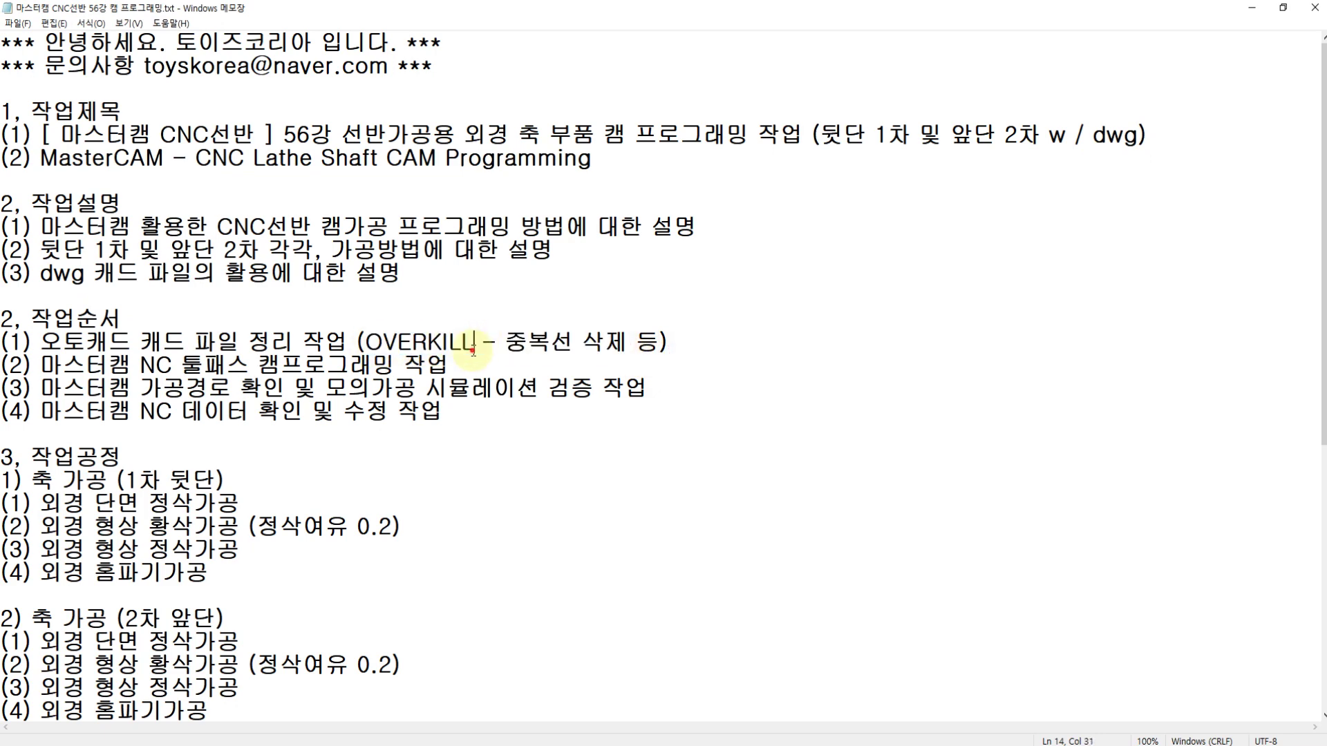
pyautogui.moveTo(367, 344); pyautogui.dragTo(605, 342)
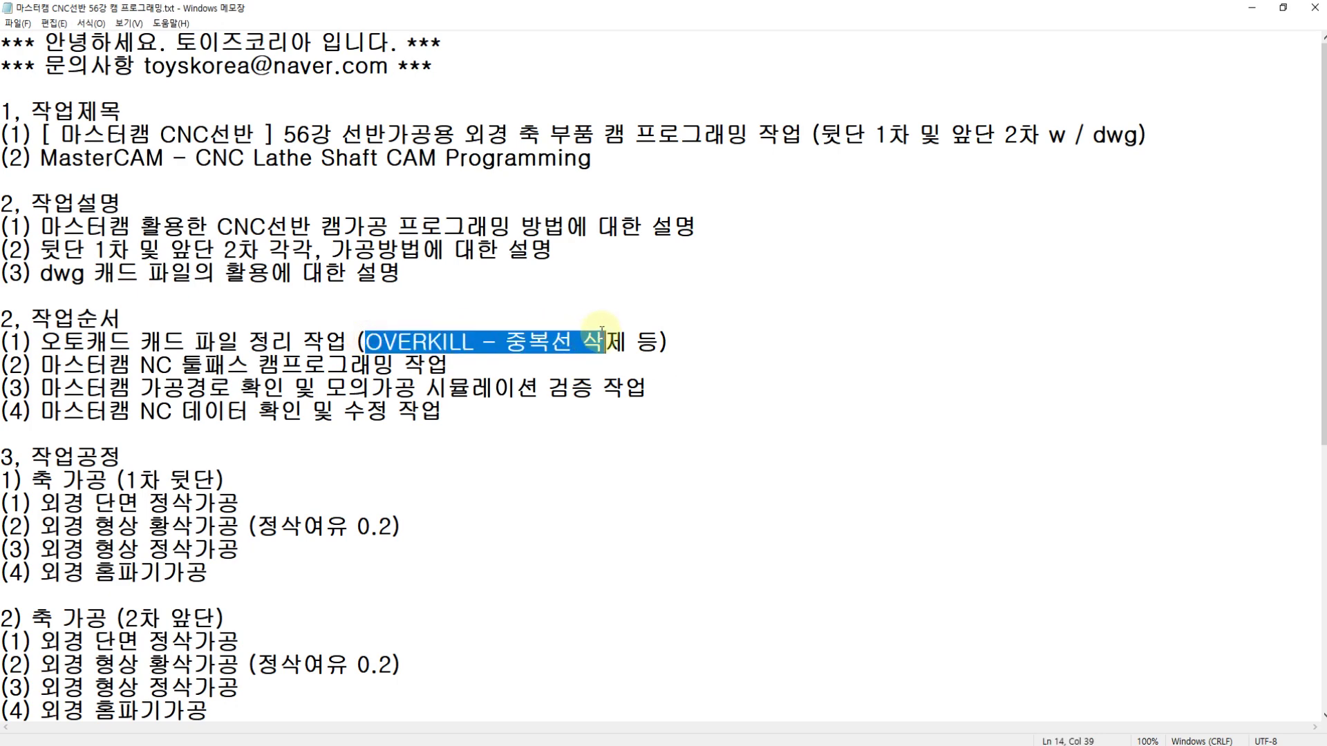
pyautogui.click(141, 366)
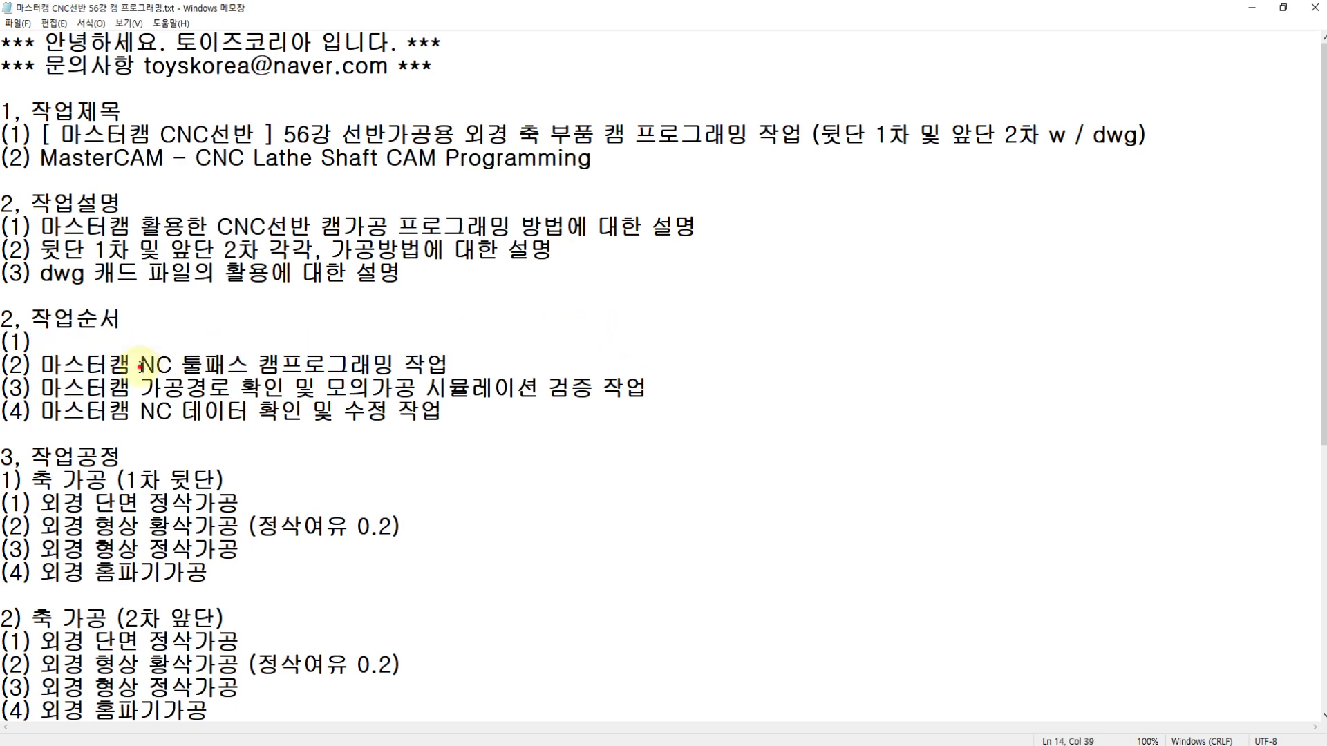
pyautogui.moveTo(142, 366); pyautogui.dragTo(442, 413)
pyautogui.click(459, 415)
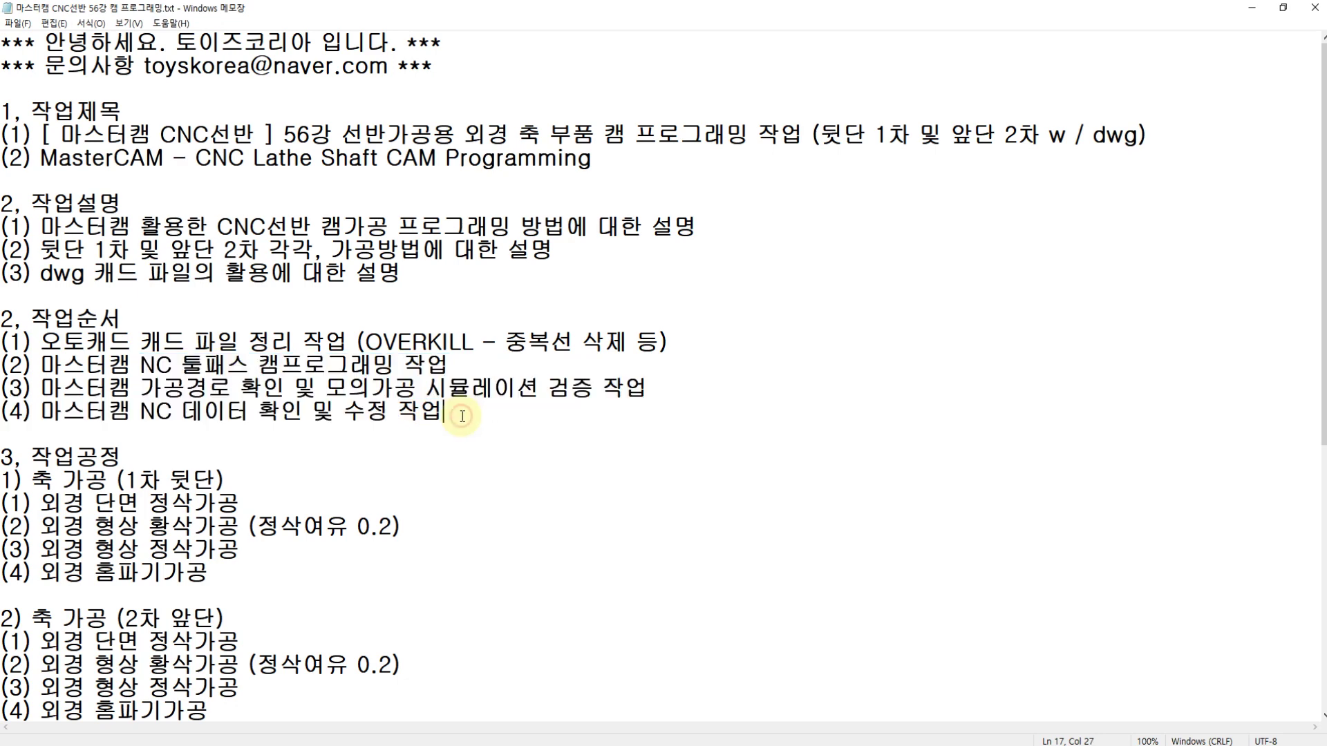
# Review the notes' machining process, the T0101 to T0404 tool list and the special remarks, and return to the beginning
pyautogui.scroll(-1, 415, 415)
pyautogui.moveTo(36, 412); pyautogui.dragTo(207, 502)
pyautogui.scroll(-4, 208, 484)
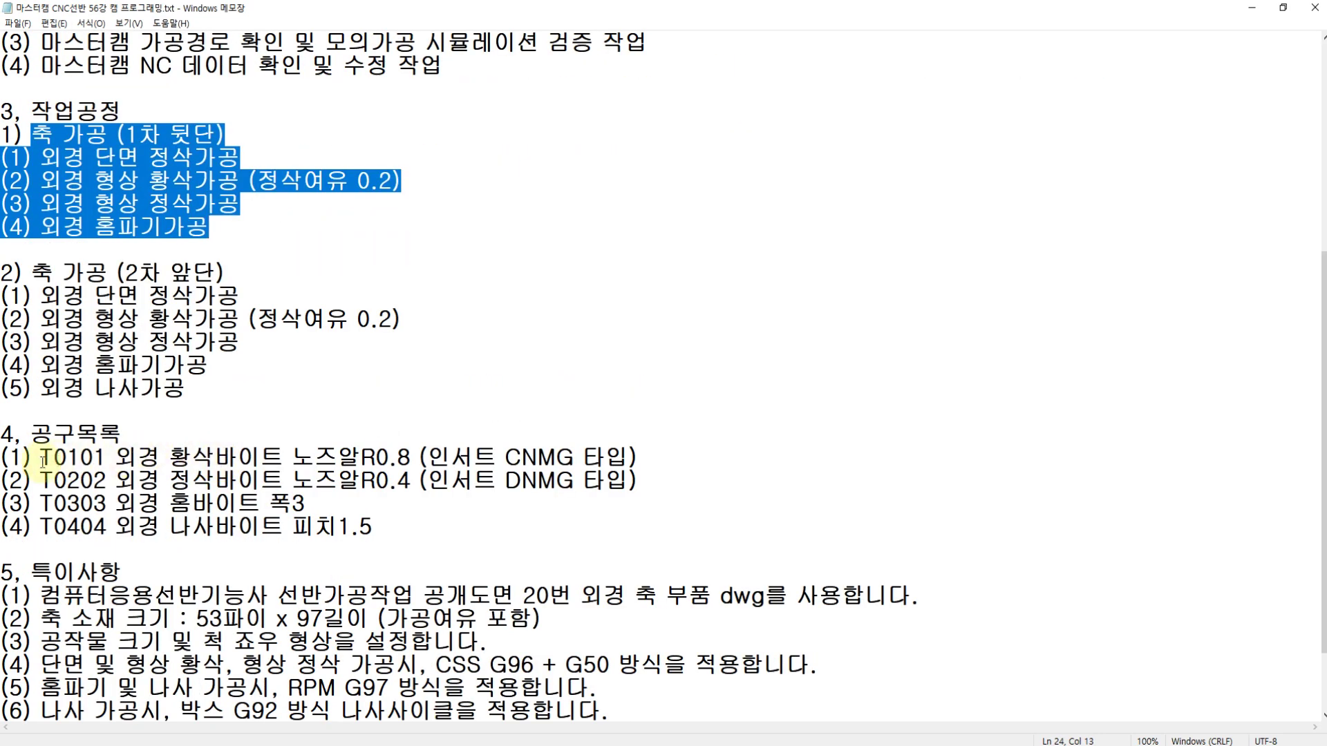
pyautogui.moveTo(40, 456); pyautogui.dragTo(376, 527)
pyautogui.scroll(-1, 388, 512)
pyautogui.scroll(-1, 389, 512)
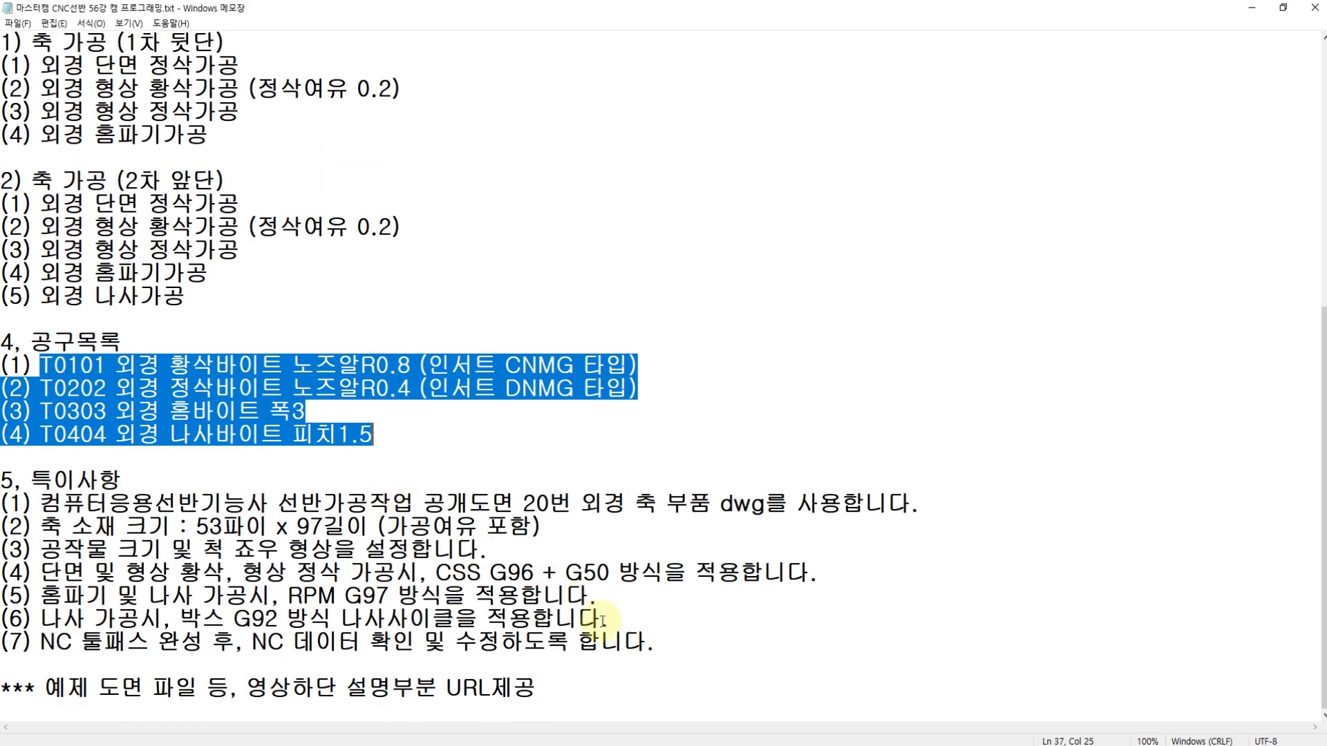
pyautogui.moveTo(660, 643); pyautogui.dragTo(146, 478)
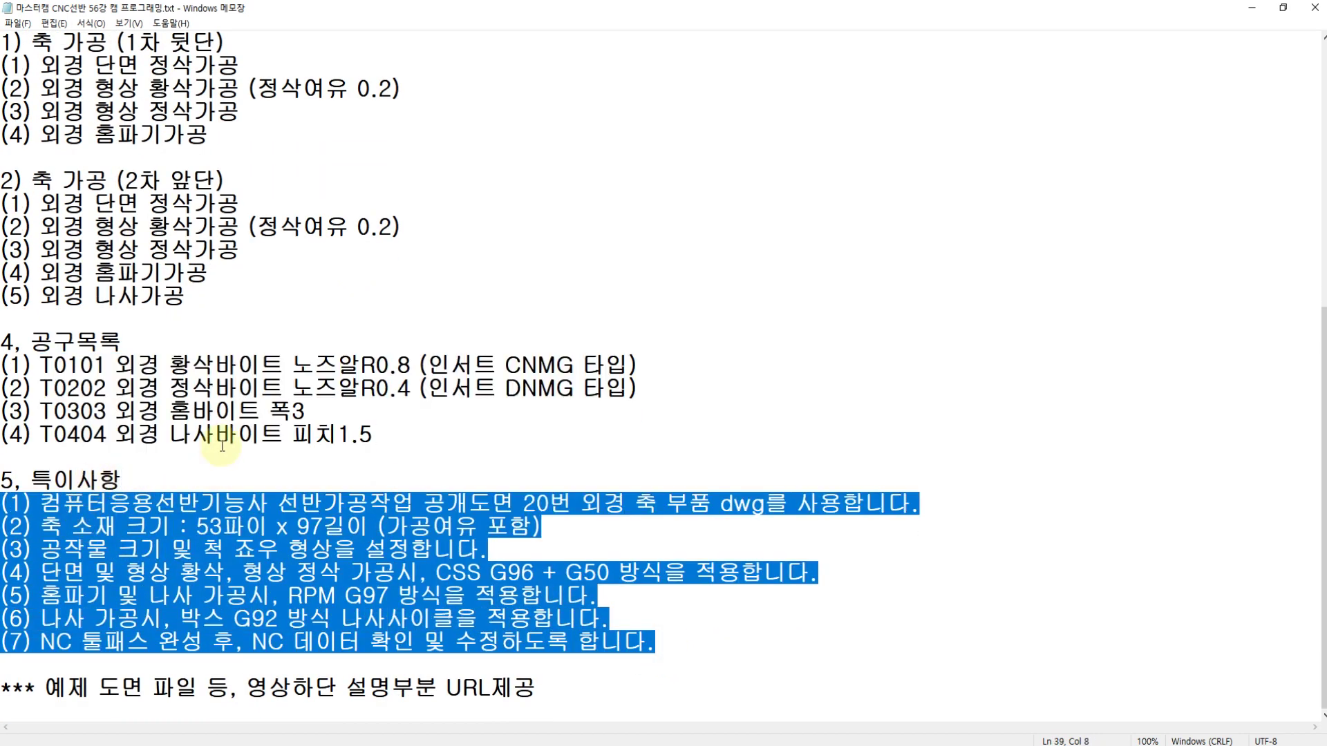
pyautogui.scroll(7, 215, 449)
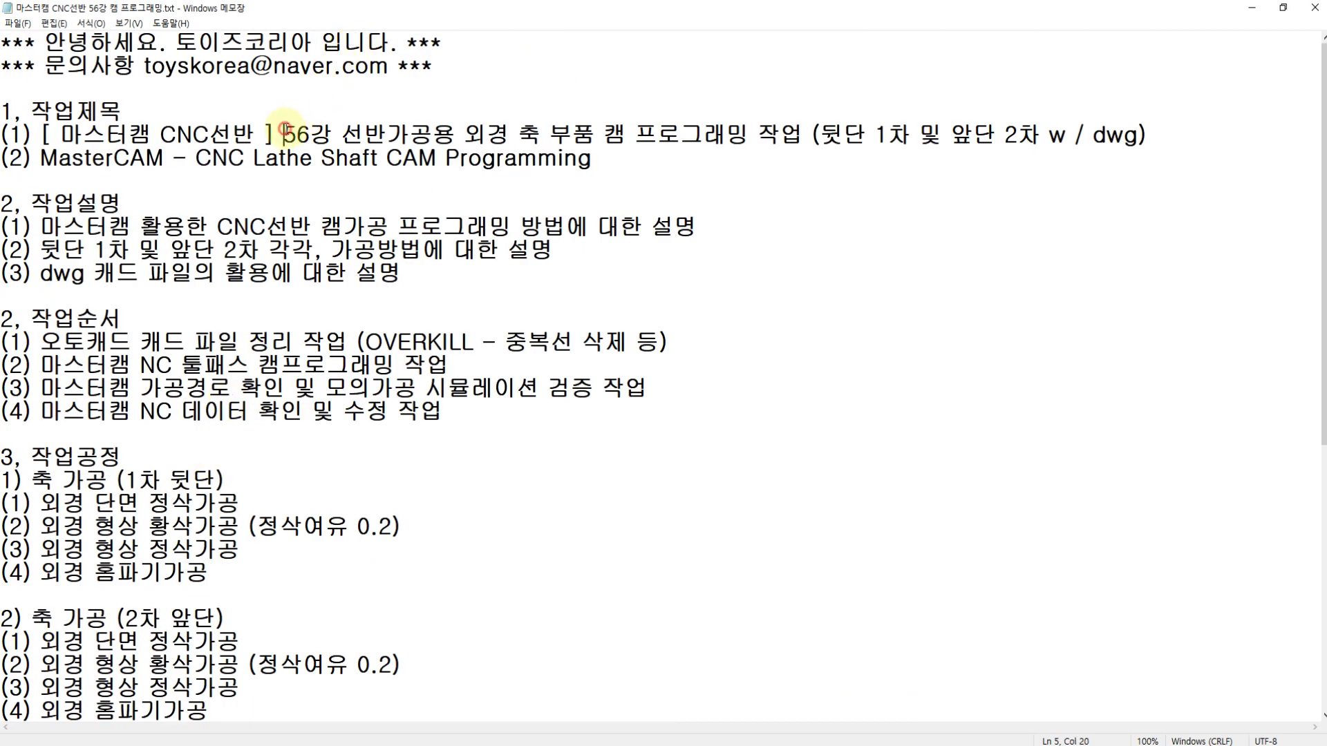